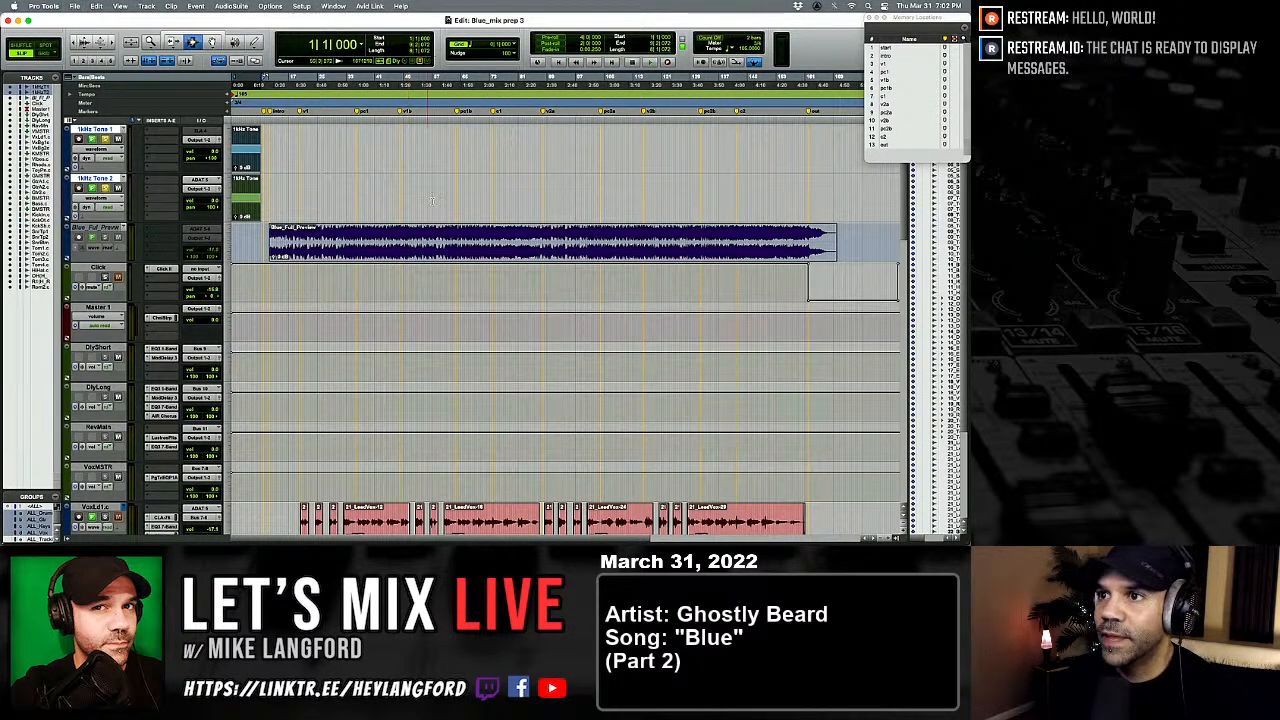
Step: Review the session's tracks from the vocals through the drums in both the edit timeline and the mixer
scroll(441, 260, "down", 10)
scroll(441, 260, "down", 5)
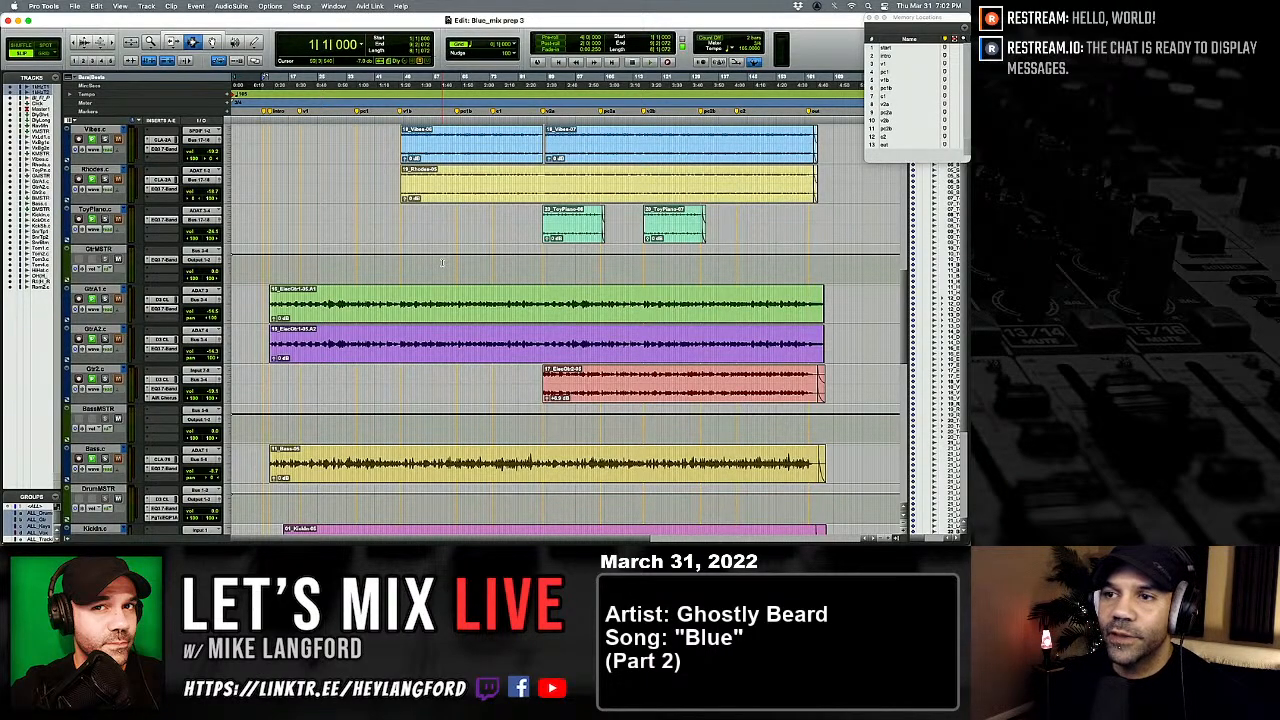
scroll(524, 258, "down", 10)
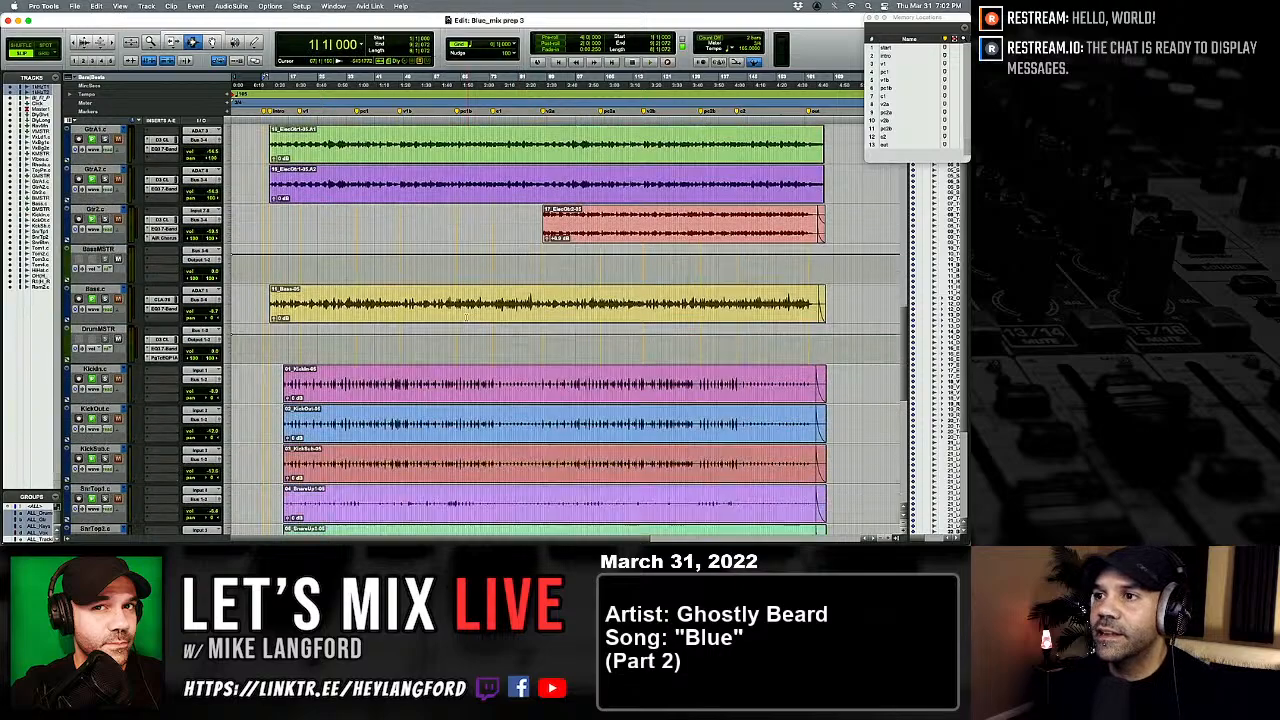
key("super+equal")
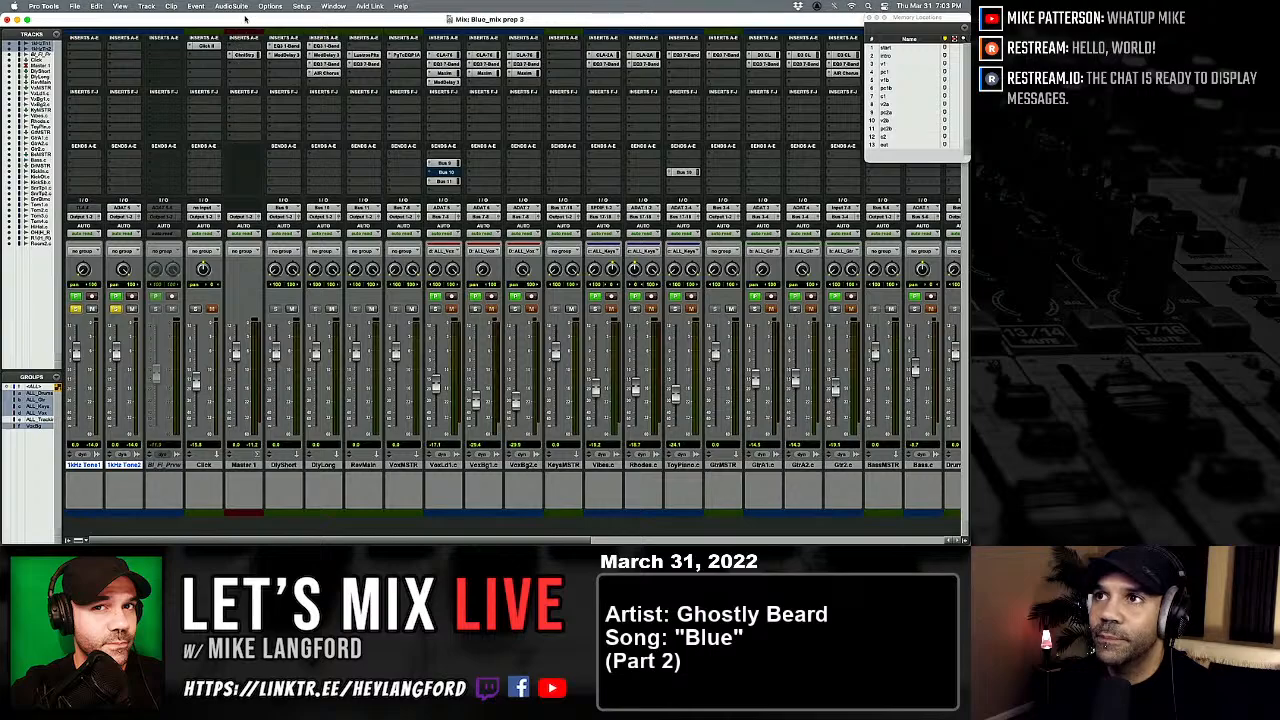
scroll(391, 130, "right", 5)
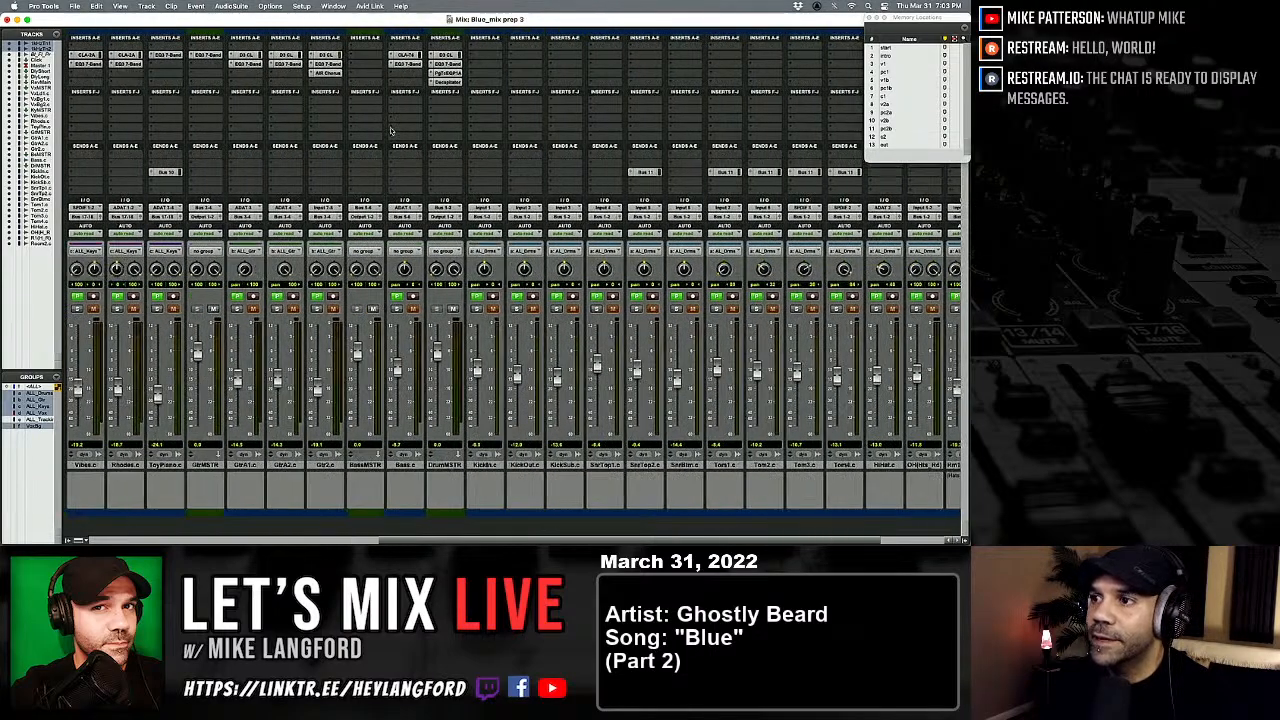
scroll(391, 130, "left", 5)
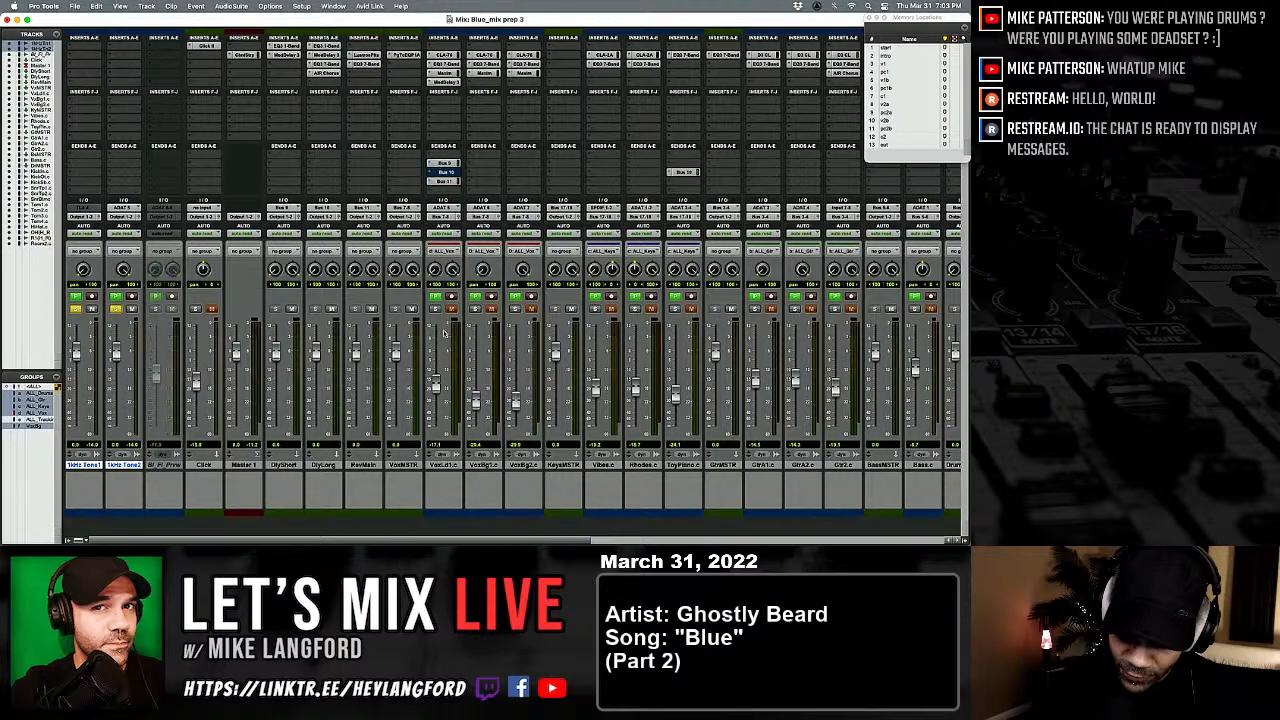
key("super+equal")
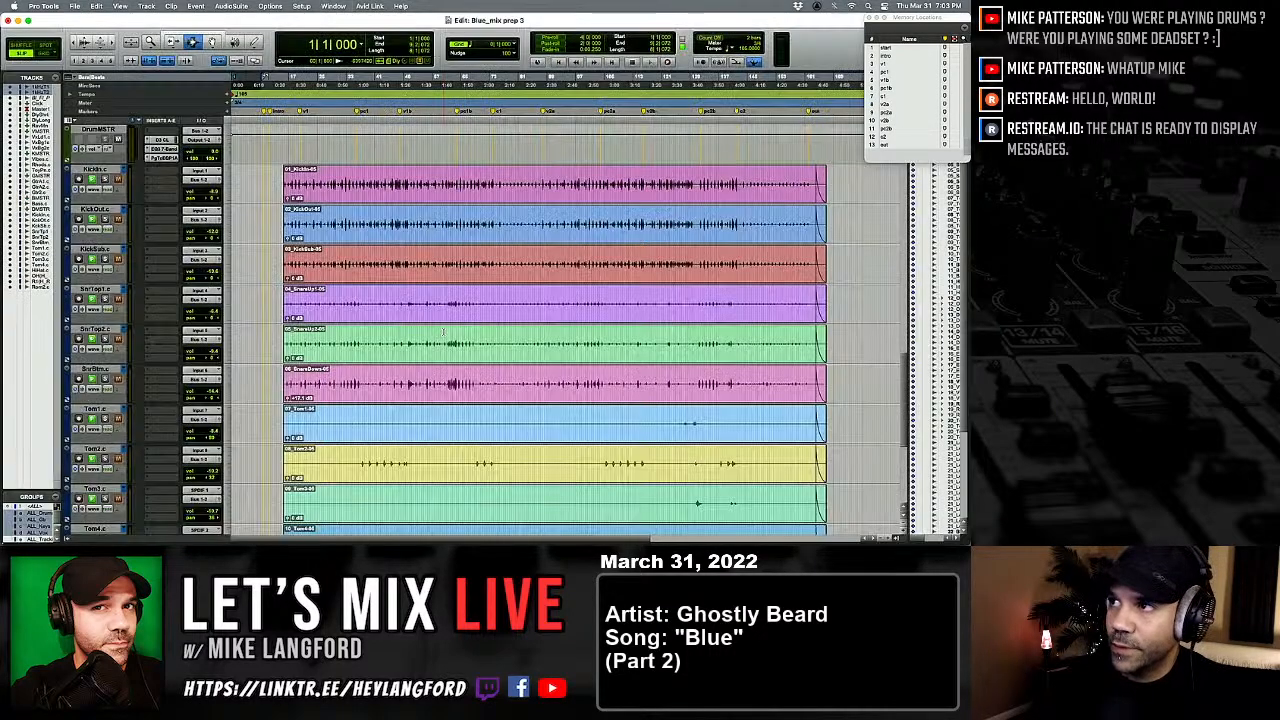
key("super+equal")
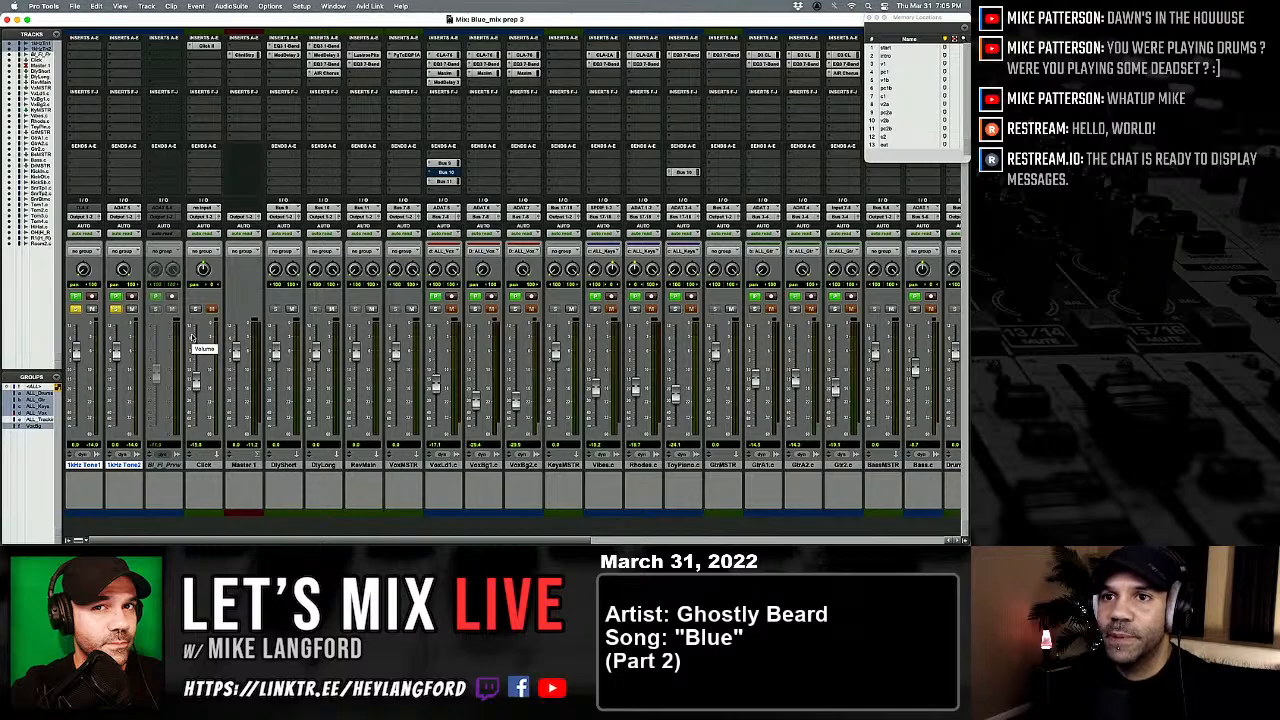
key("super+equal")
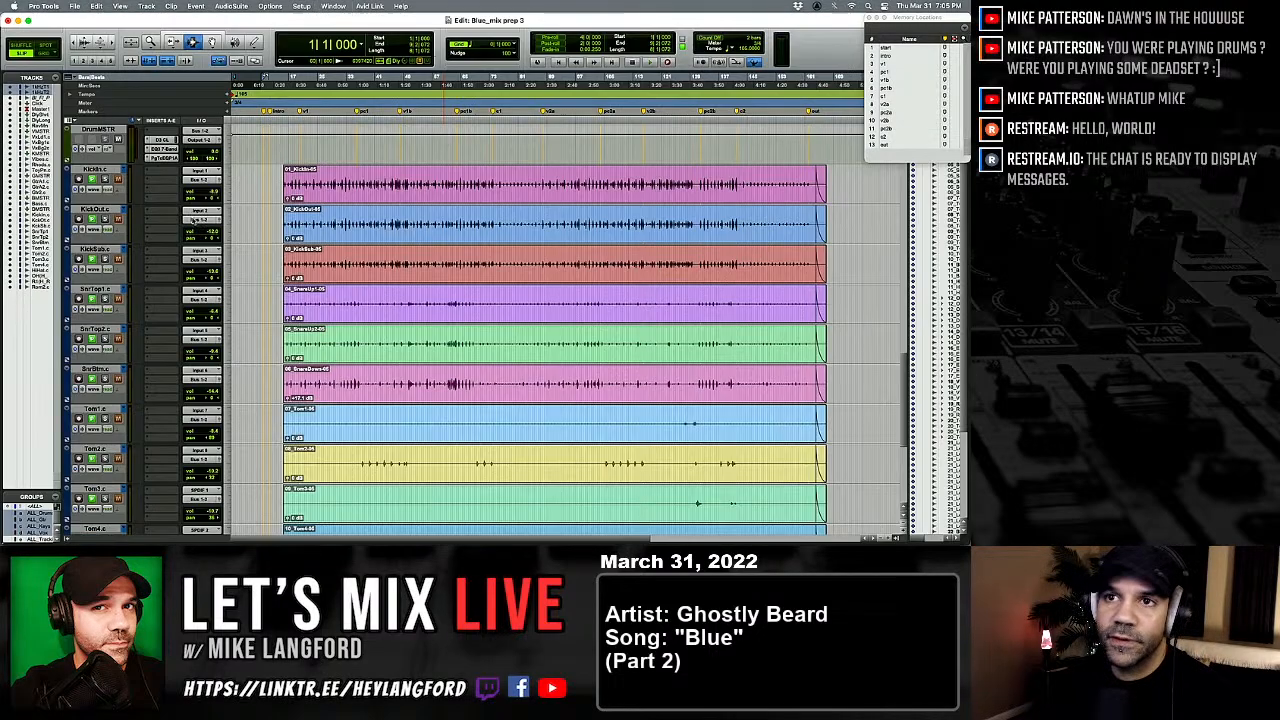
Step: Play back the 1 kHz tone clips at the beginning of the session
scroll(245, 172, "down", 15)
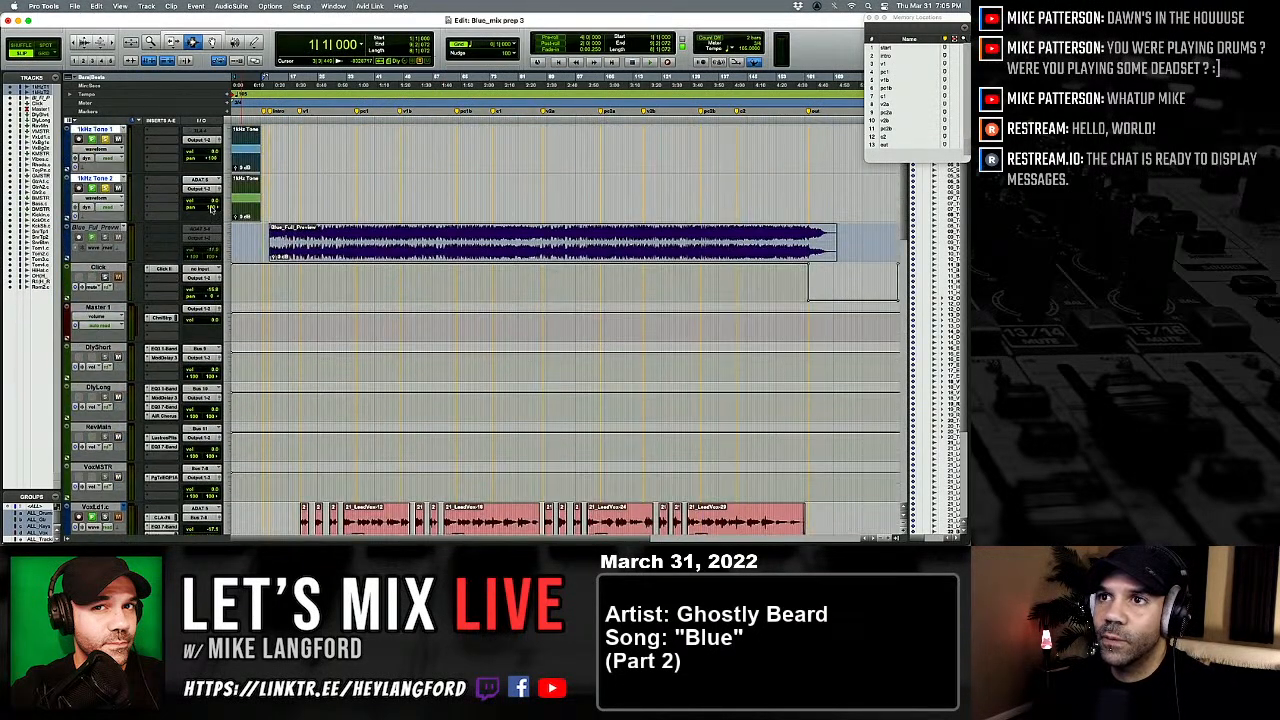
left_click(246, 148)
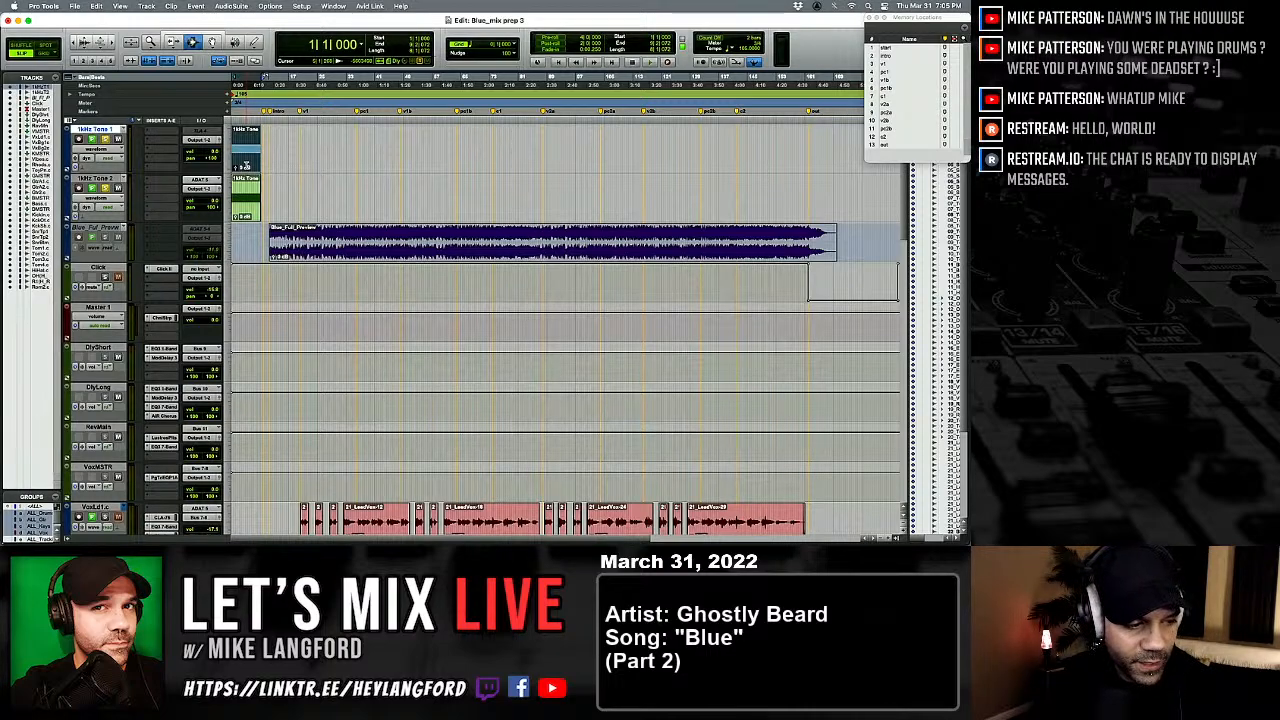
key("space")
key("space")
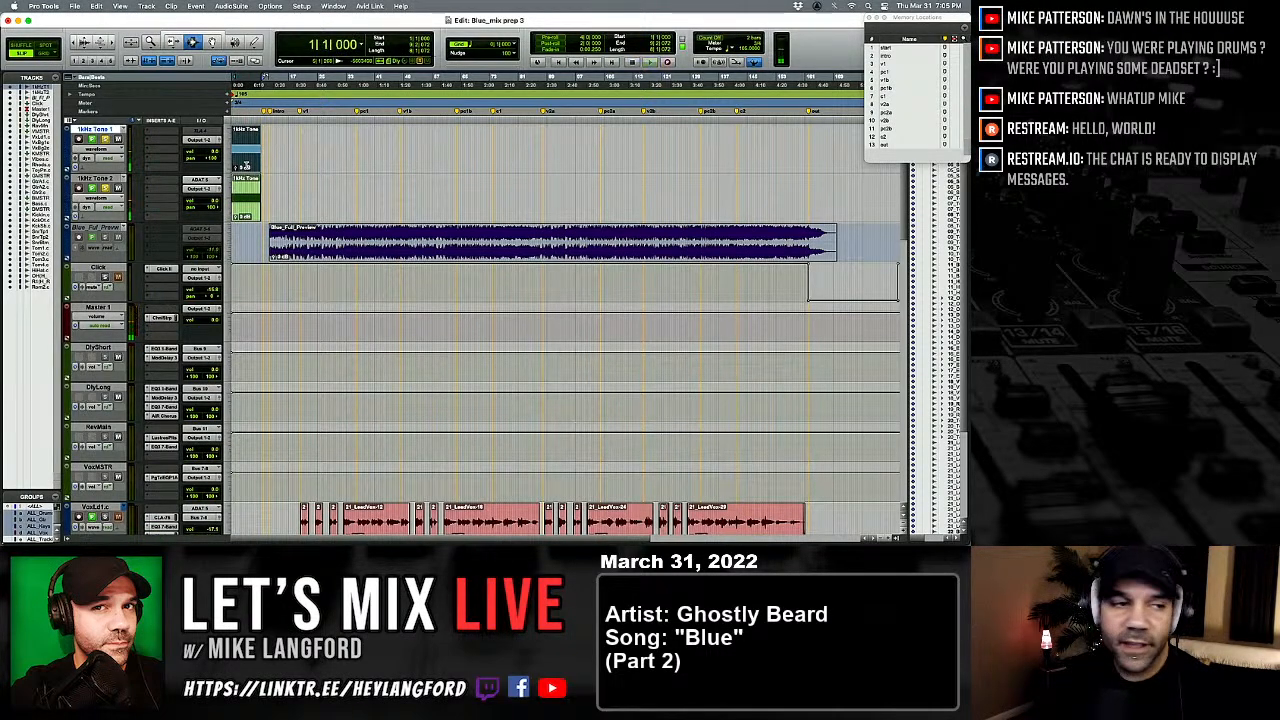
Step: Hide the 1kHz Tone 1 and 1kHz Tone 2 tracks
left_click(94, 178)
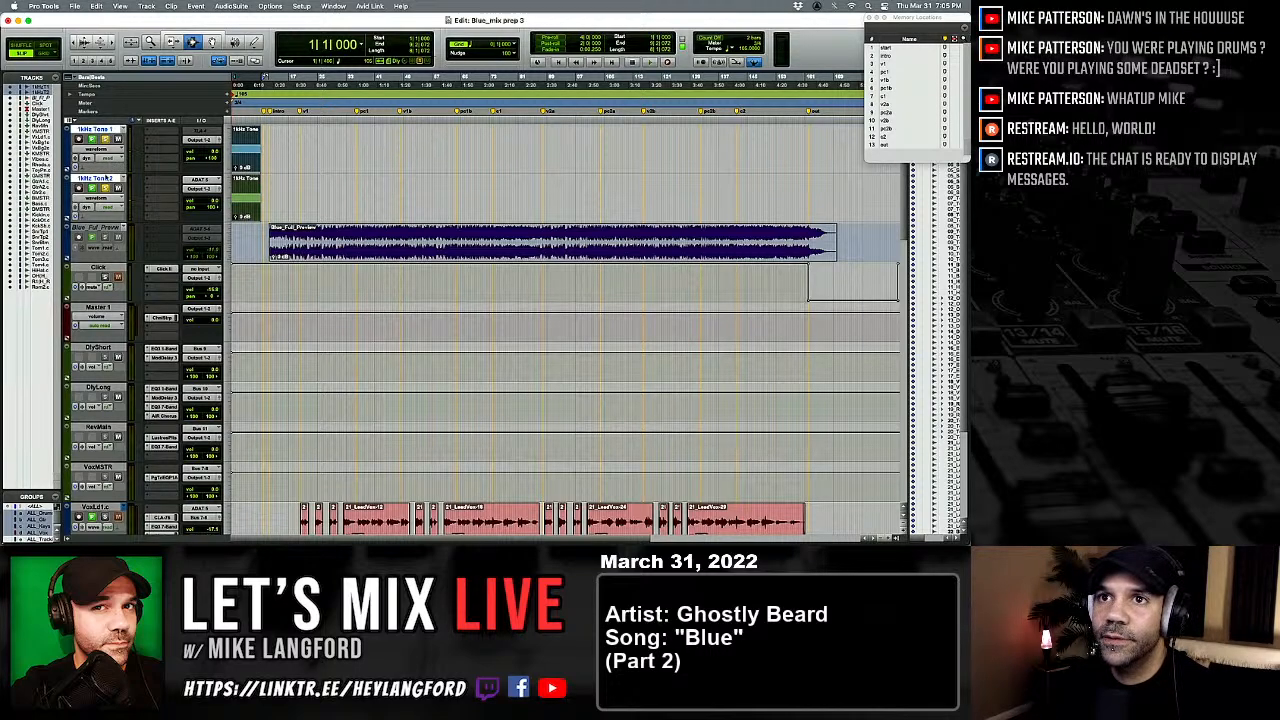
right_click(109, 178)
left_click(148, 190)
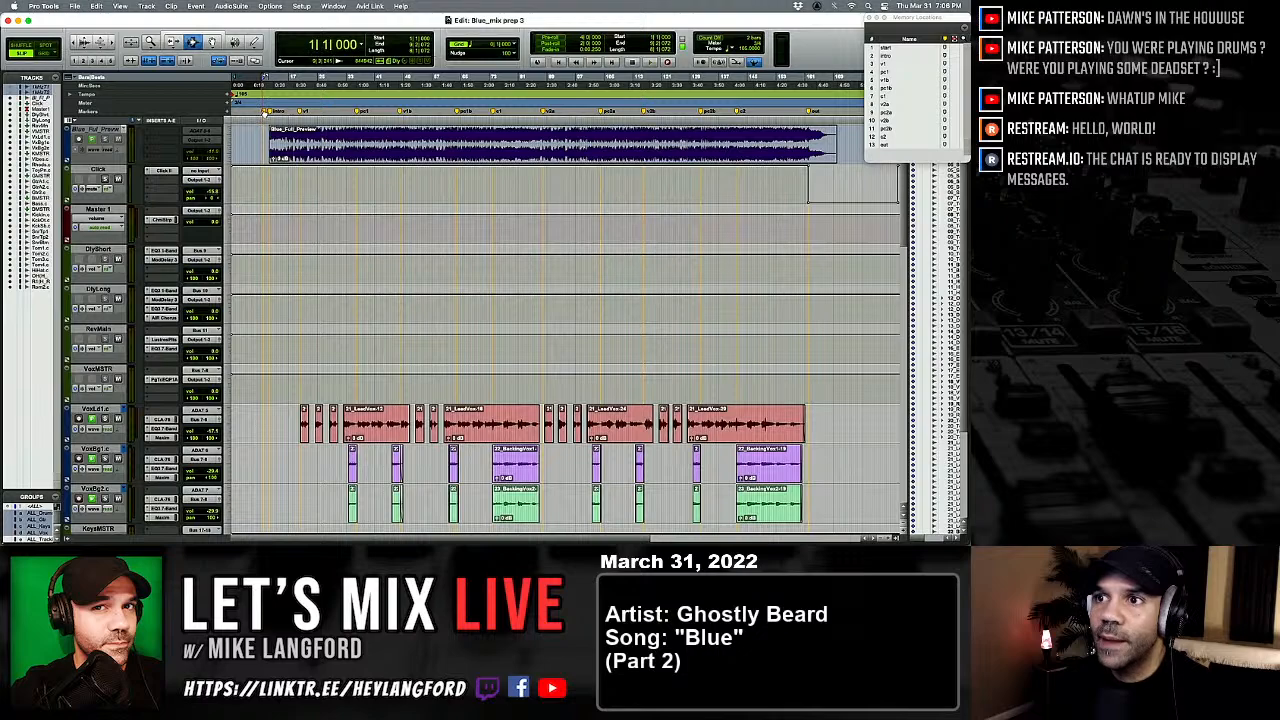
Step: Go to the start marker at bar 10 and insert mono Melodyne first in the chain on VoxLd1.c, VoxBg1.c and VoxBg2.c
left_click(265, 112)
scroll(418, 283, "down", 4)
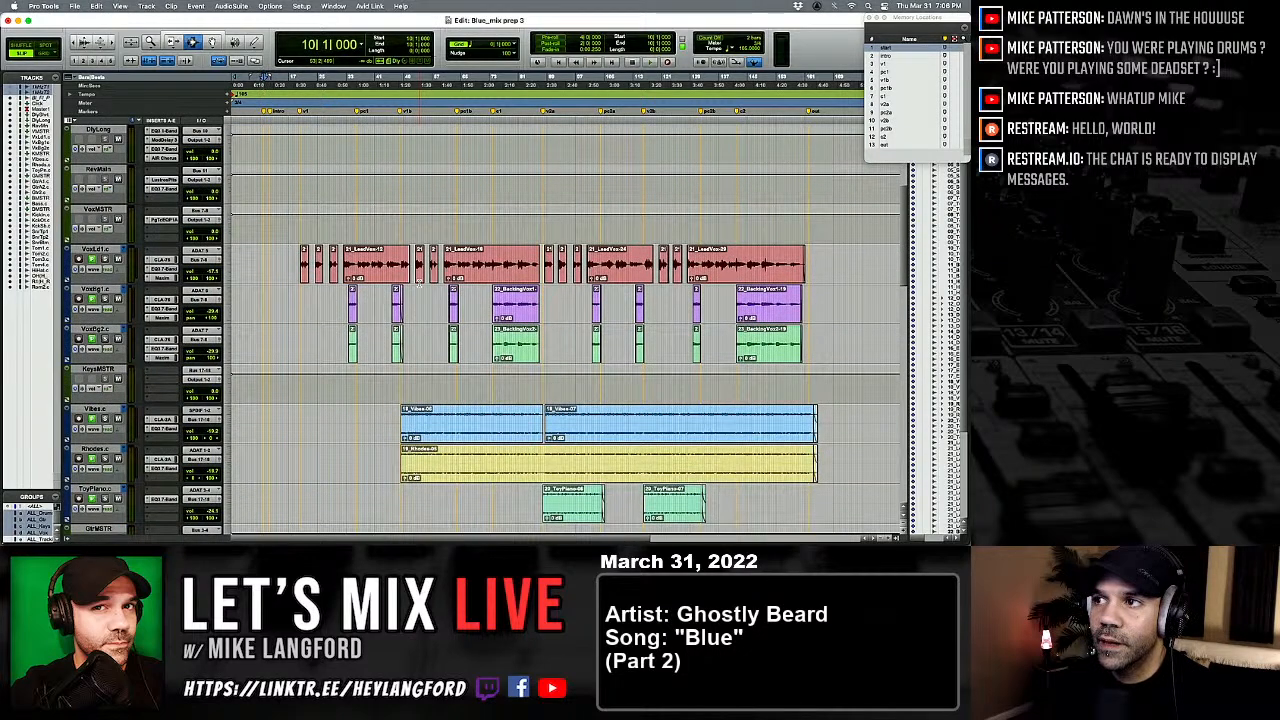
key("super+equal")
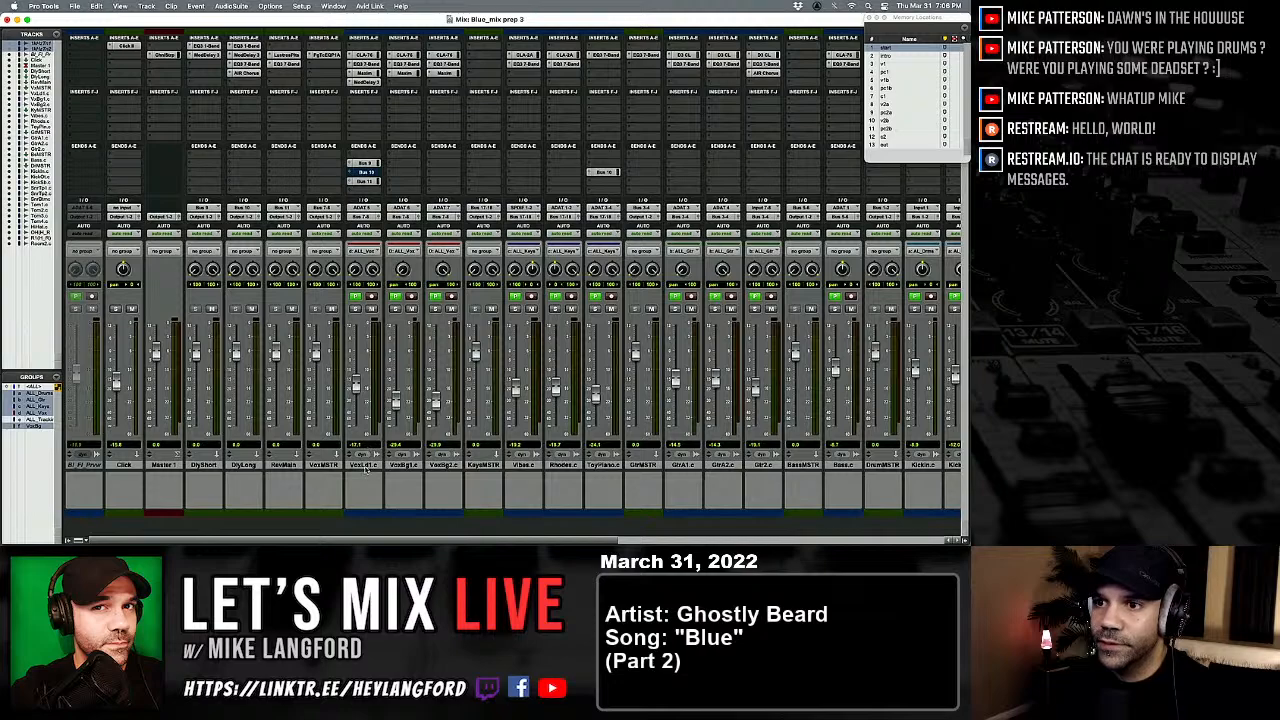
left_click(365, 466)
left_click(442, 466, "shift")
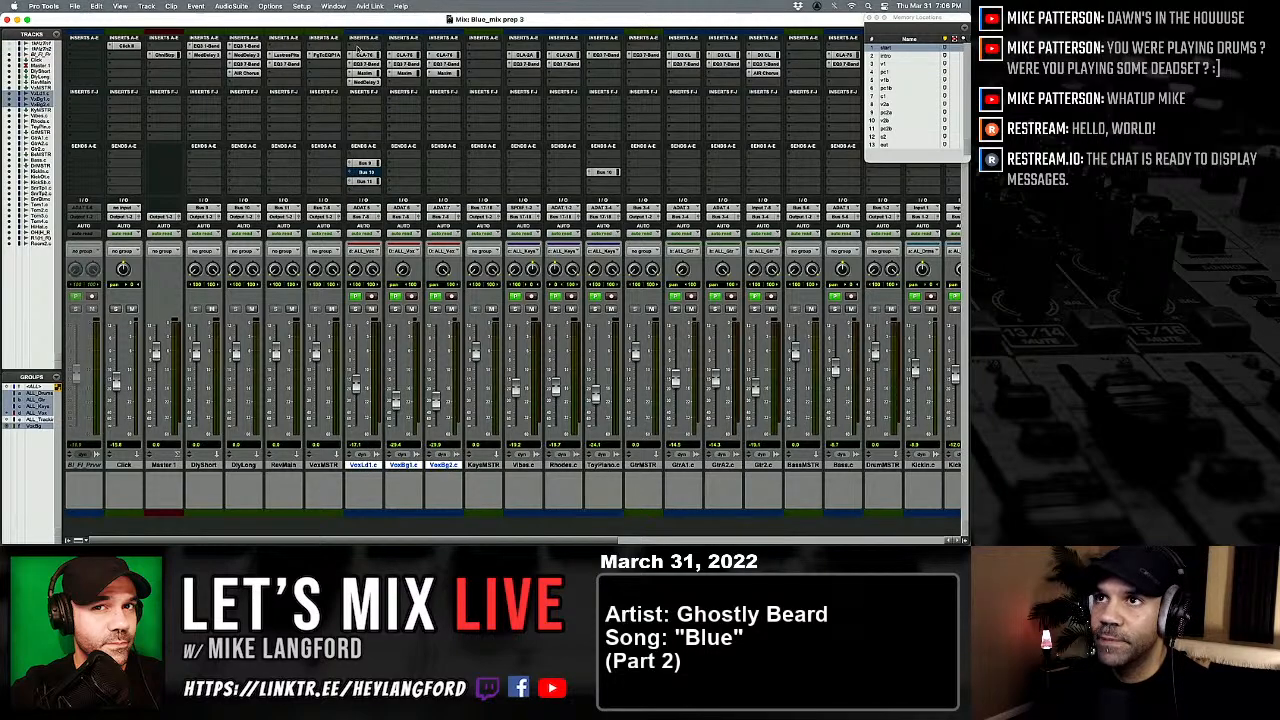
left_click(362, 46)
mouse_move(385, 46)
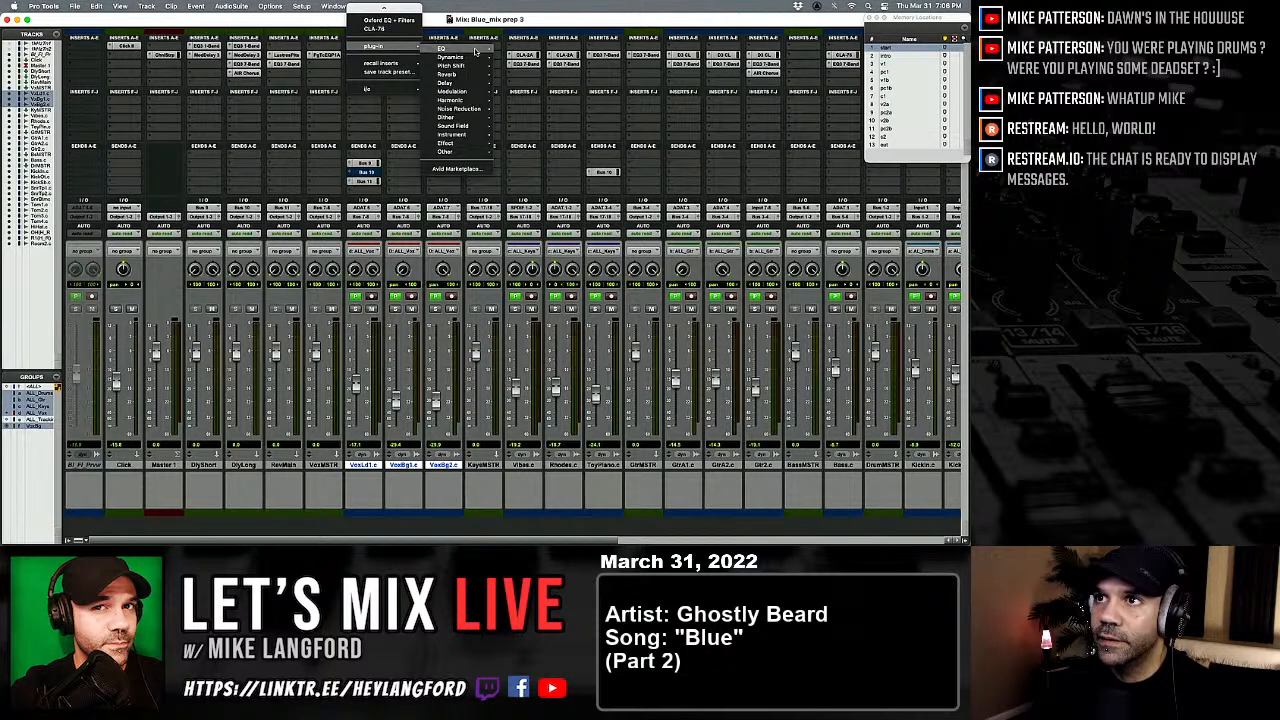
mouse_move(469, 152)
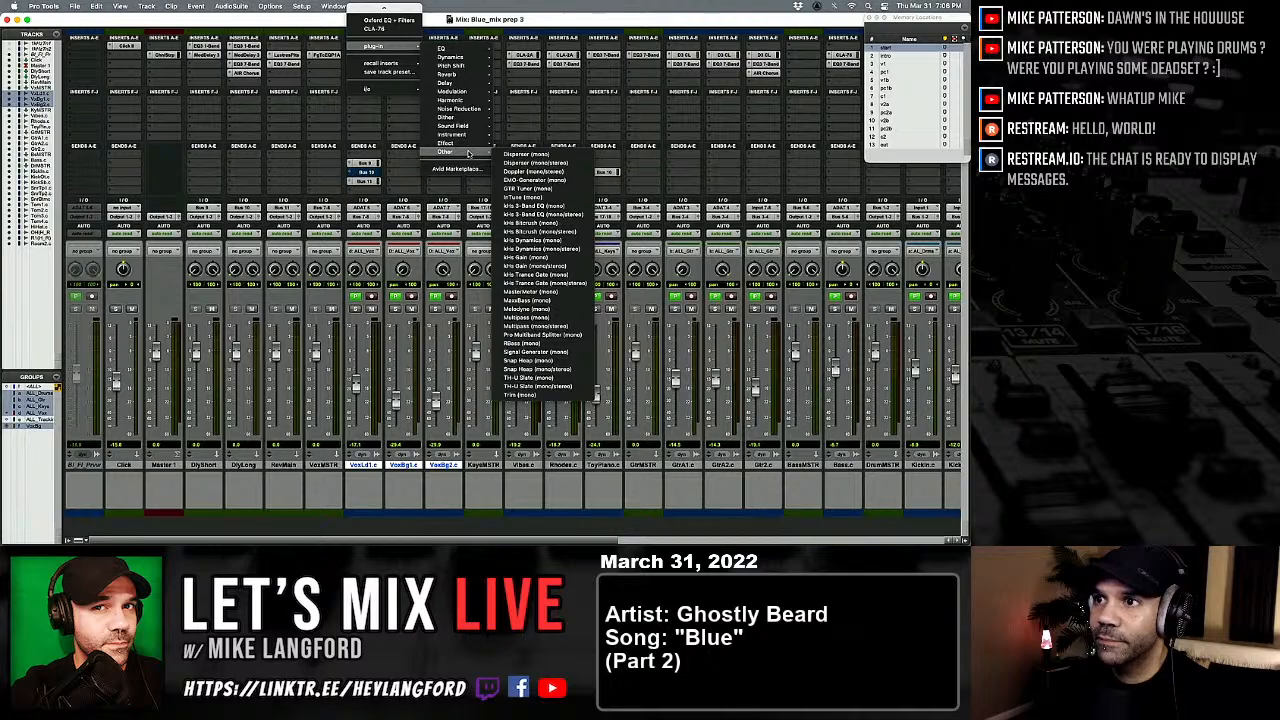
left_click(535, 309)
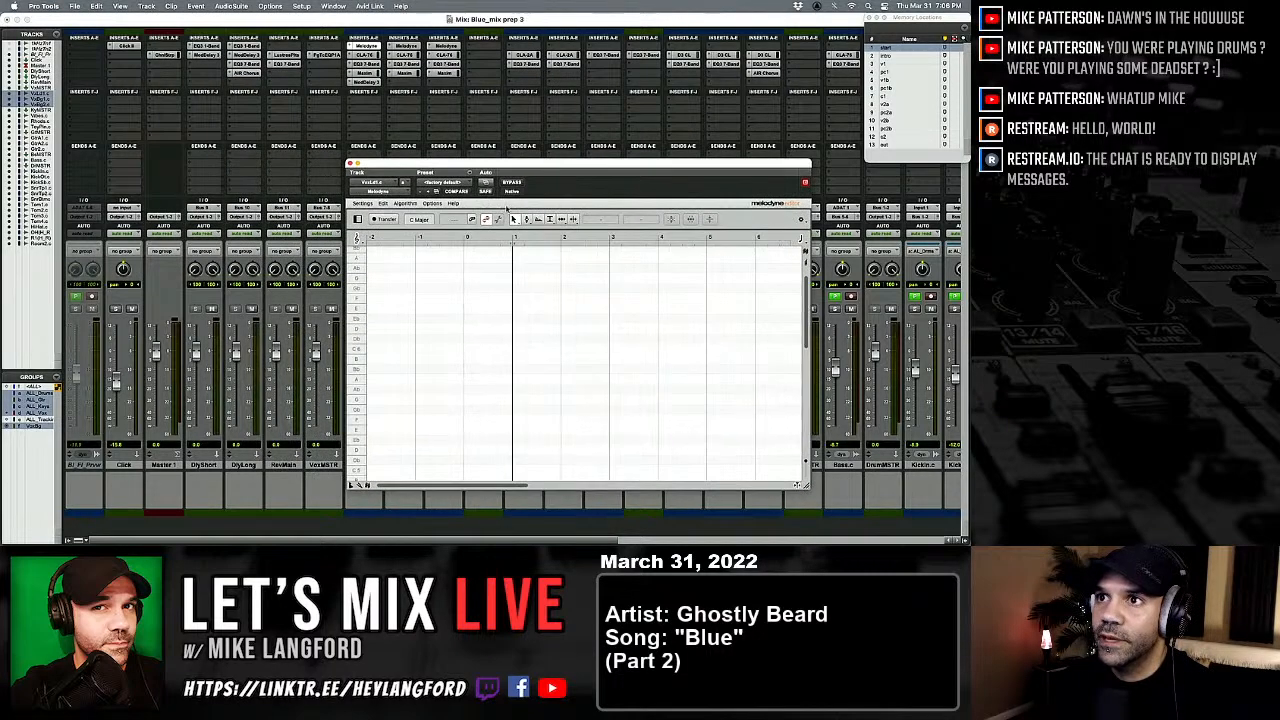
Step: Enable Transfer in the Melodyne instances on all three vocal tracks and play the song through to capture the audio
left_click(390, 220)
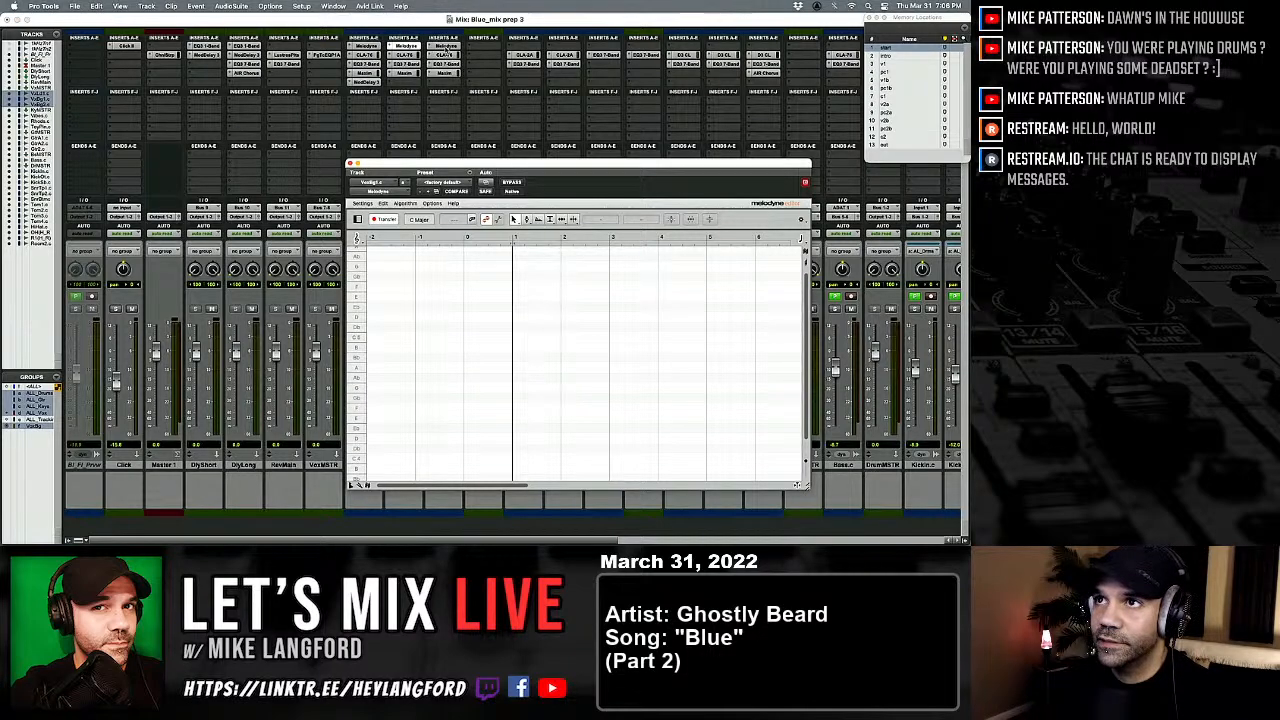
left_click(444, 55)
left_click(446, 46)
left_click(385, 220)
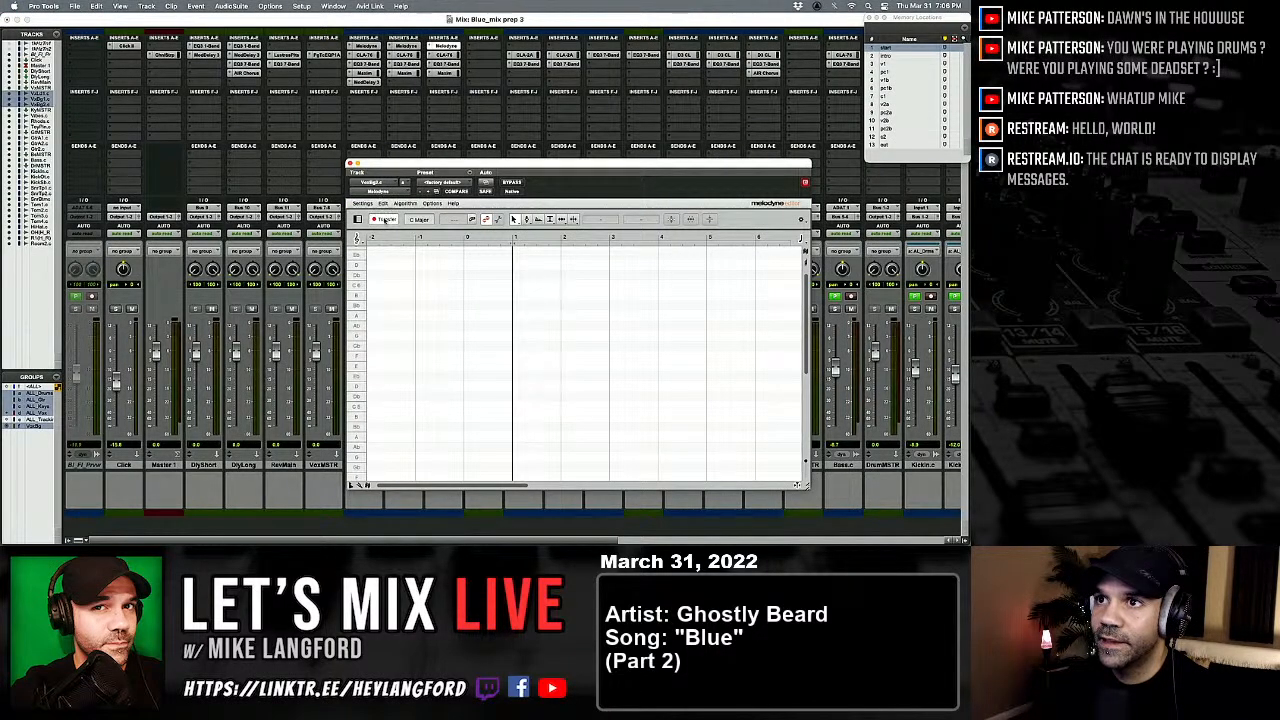
key("super+equal")
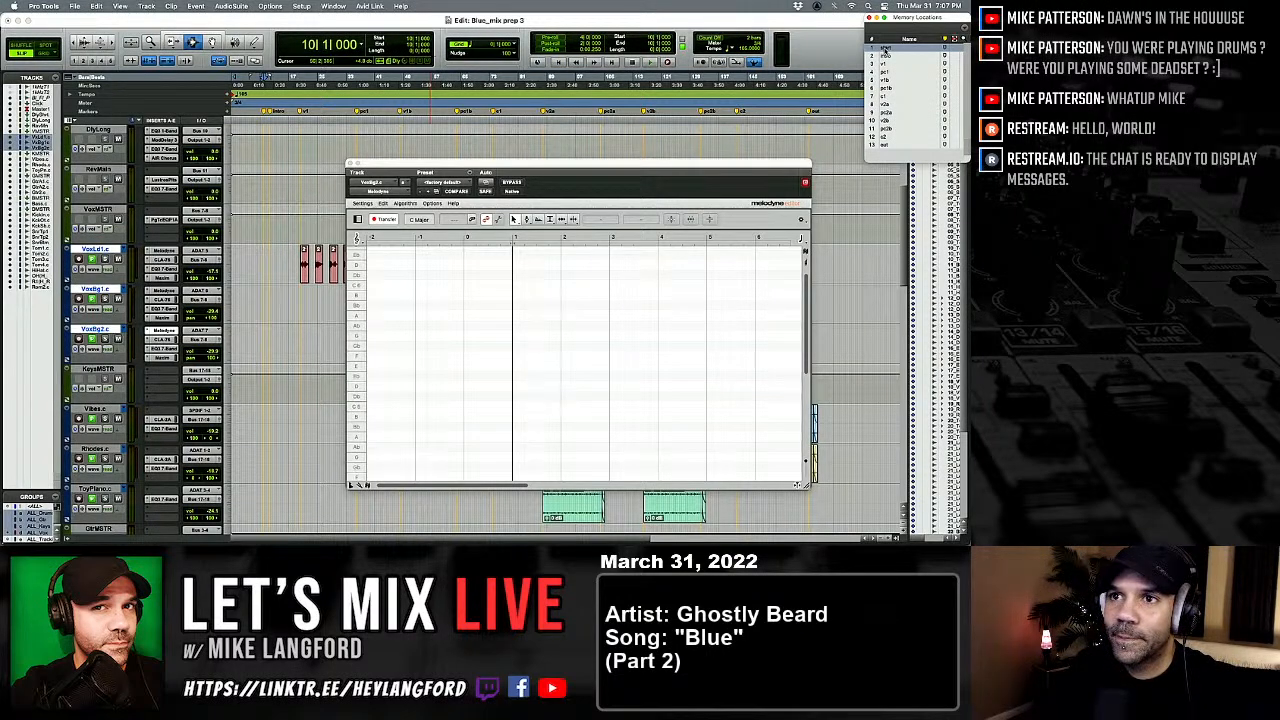
key("space")
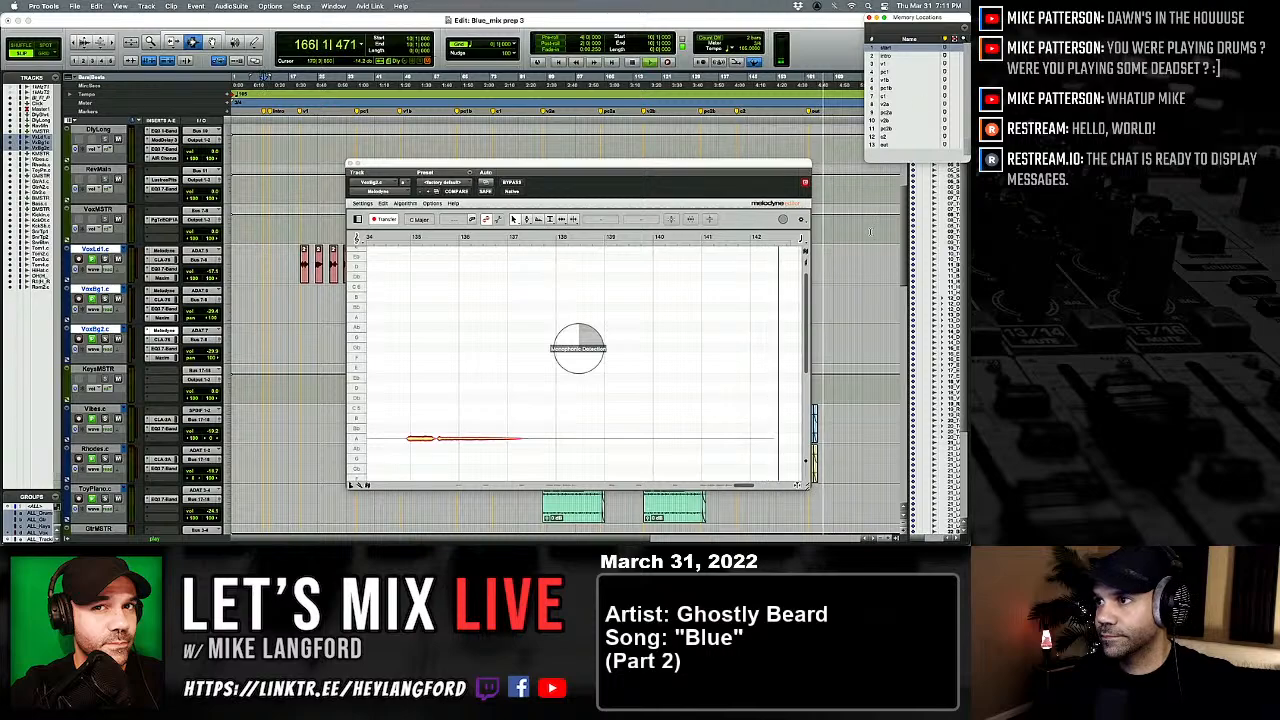
Step: Inspect the captured VoxBg2.c notes in Melodyne and save the session
scroll(870, 232, "down", 3)
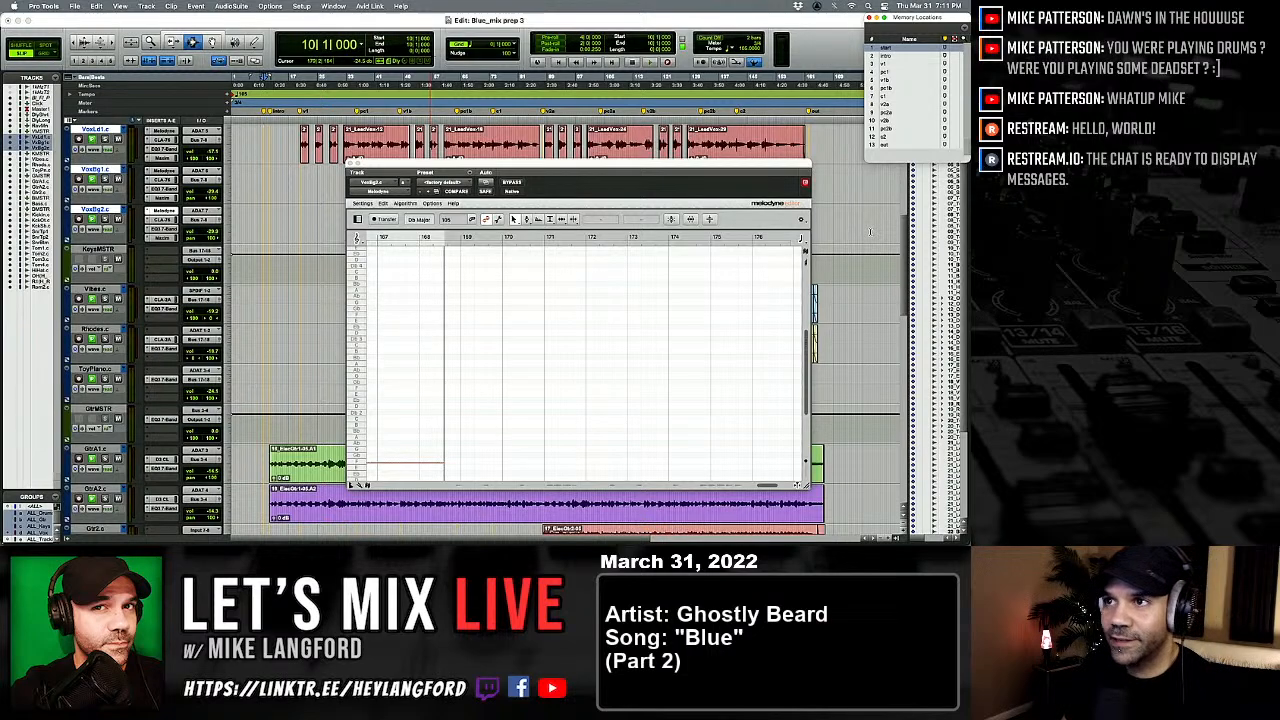
scroll(652, 323, "down", 4)
scroll(652, 323, "left", 5)
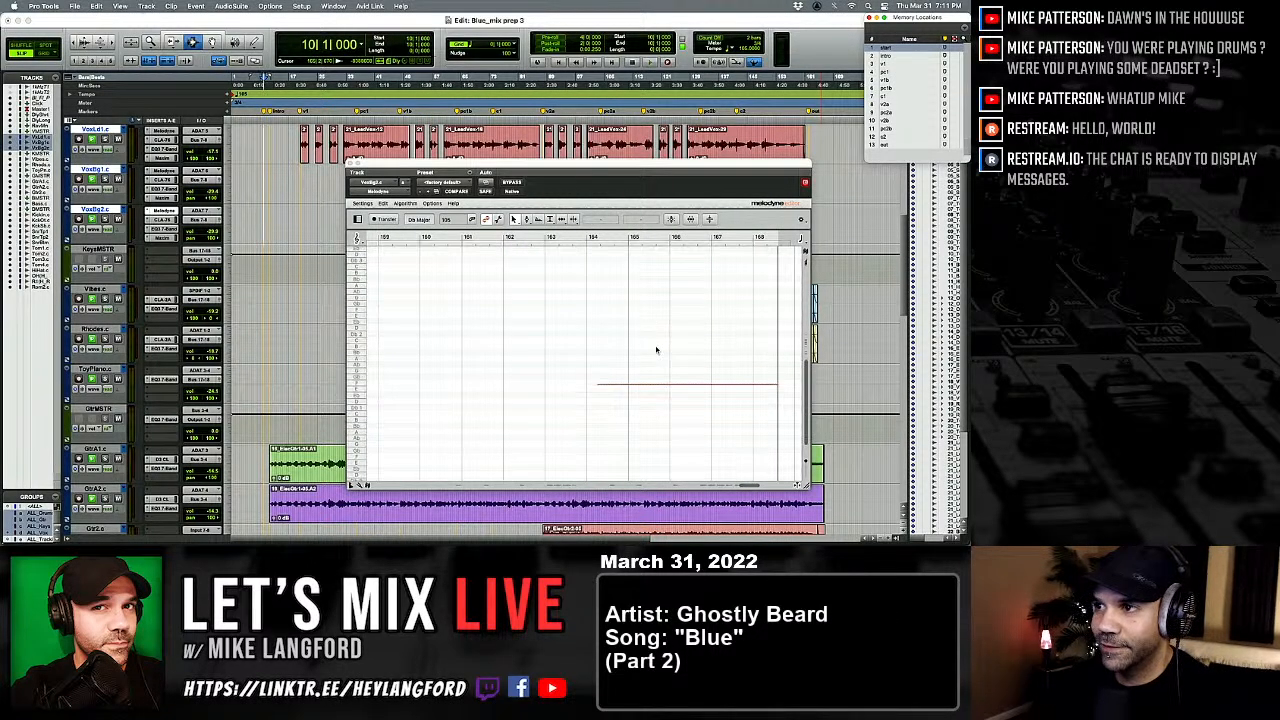
scroll(652, 345, "left", 15)
scroll(652, 347, "left", 16)
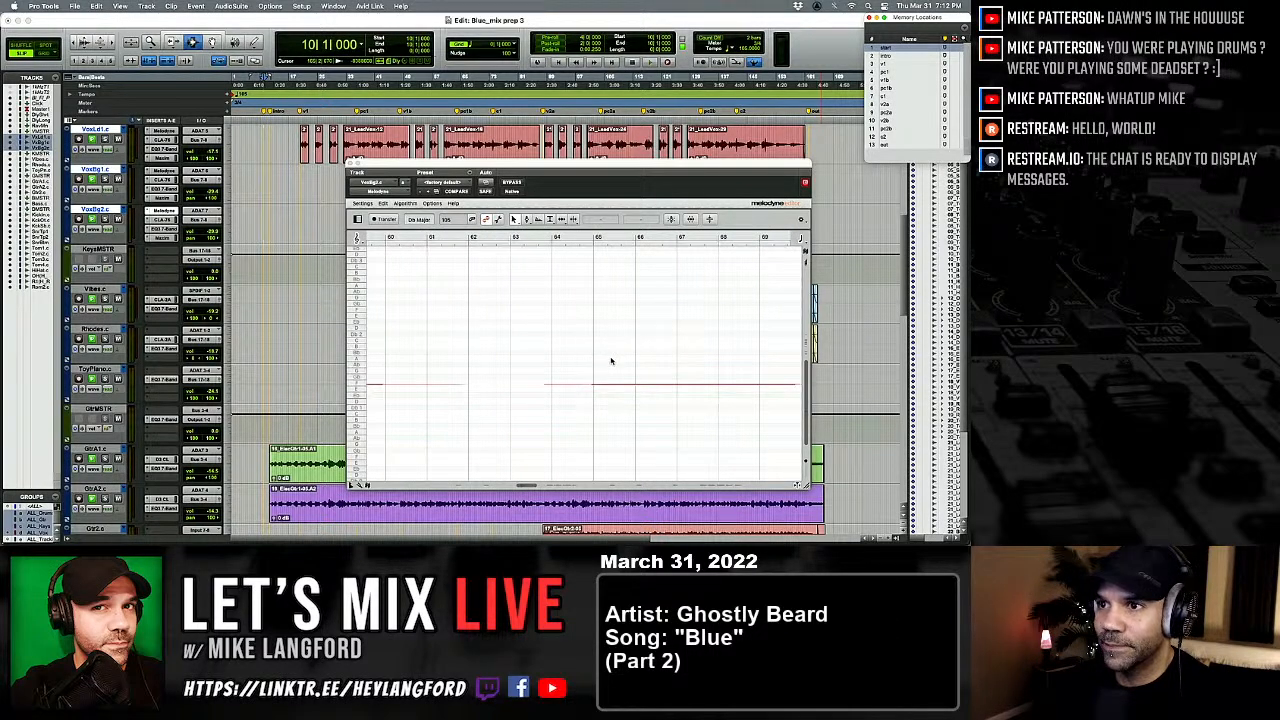
mouse_move(805, 364)
left_mouse_down()
mouse_move(804, 429)
mouse_move(805, 338)
mouse_move(805, 355)
left_mouse_up()
scroll(721, 381, "right", 5)
key("super+s")
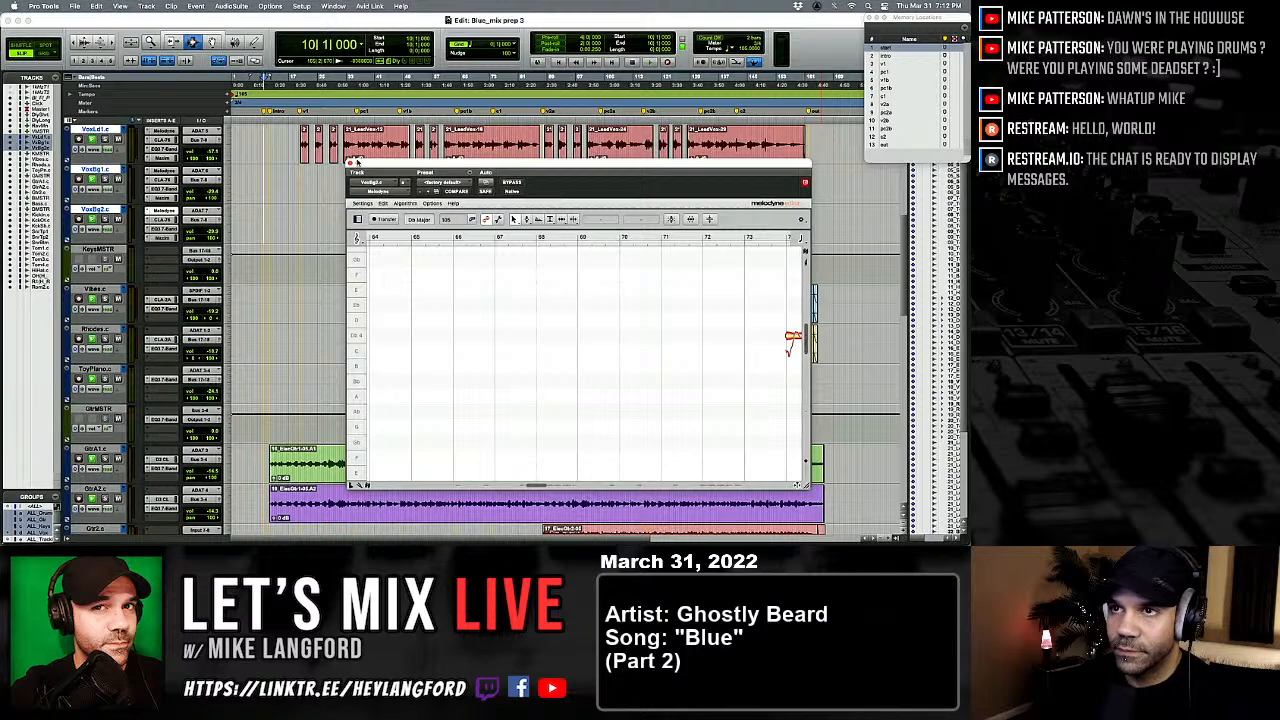
Step: Place the edit cursor at 20|1|732 near the first lead vocal clips and close the Melodyne window
left_click_drag(357, 163, 294, 231)
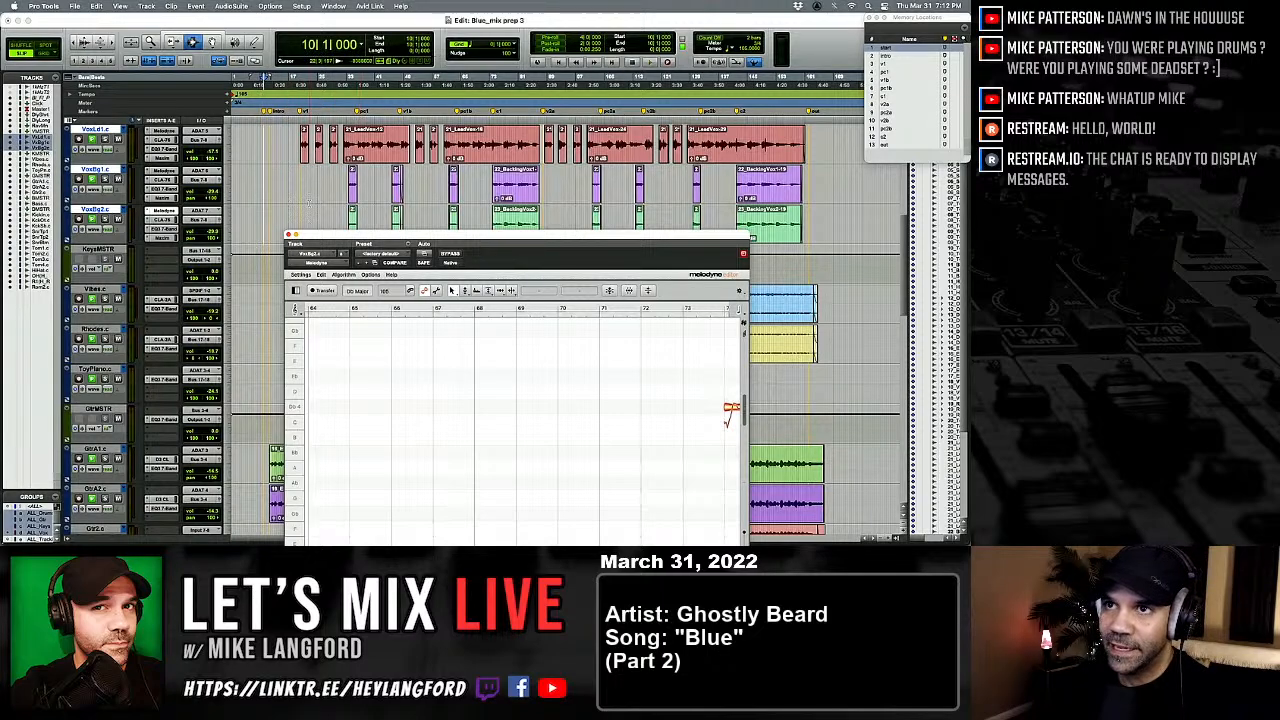
left_click(291, 165)
left_click(302, 161)
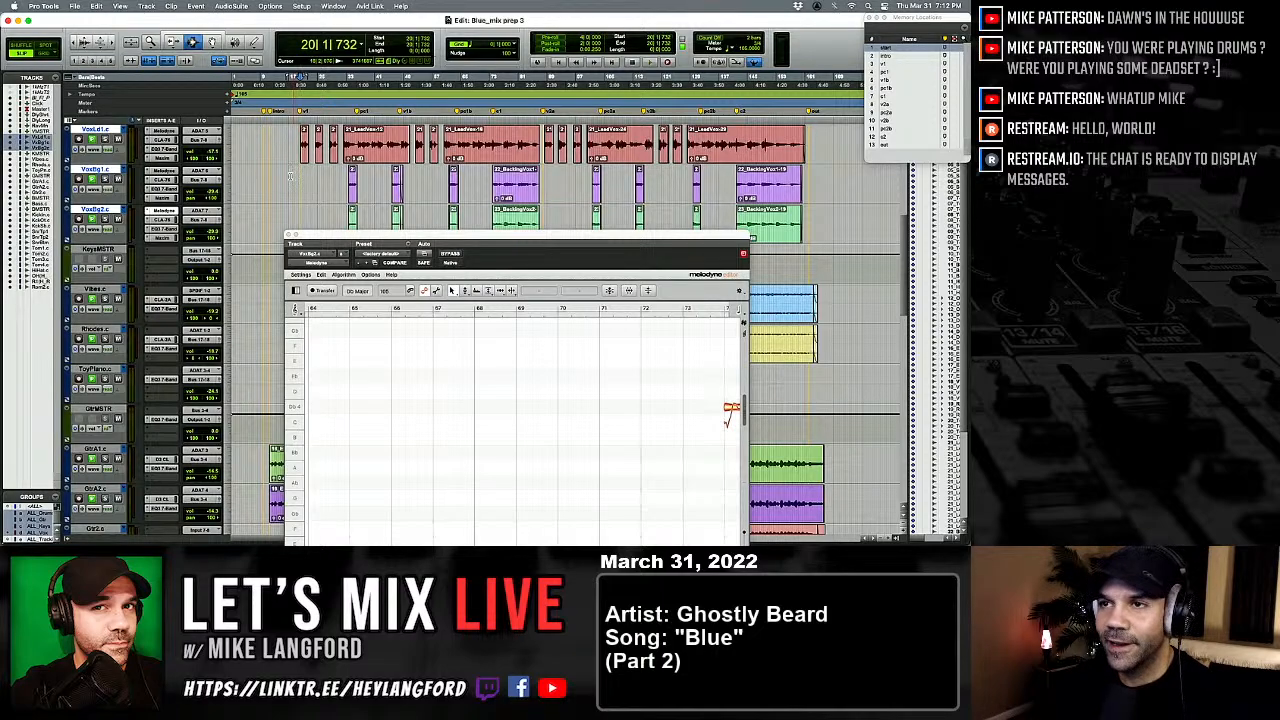
left_click_drag(365, 238, 354, 193)
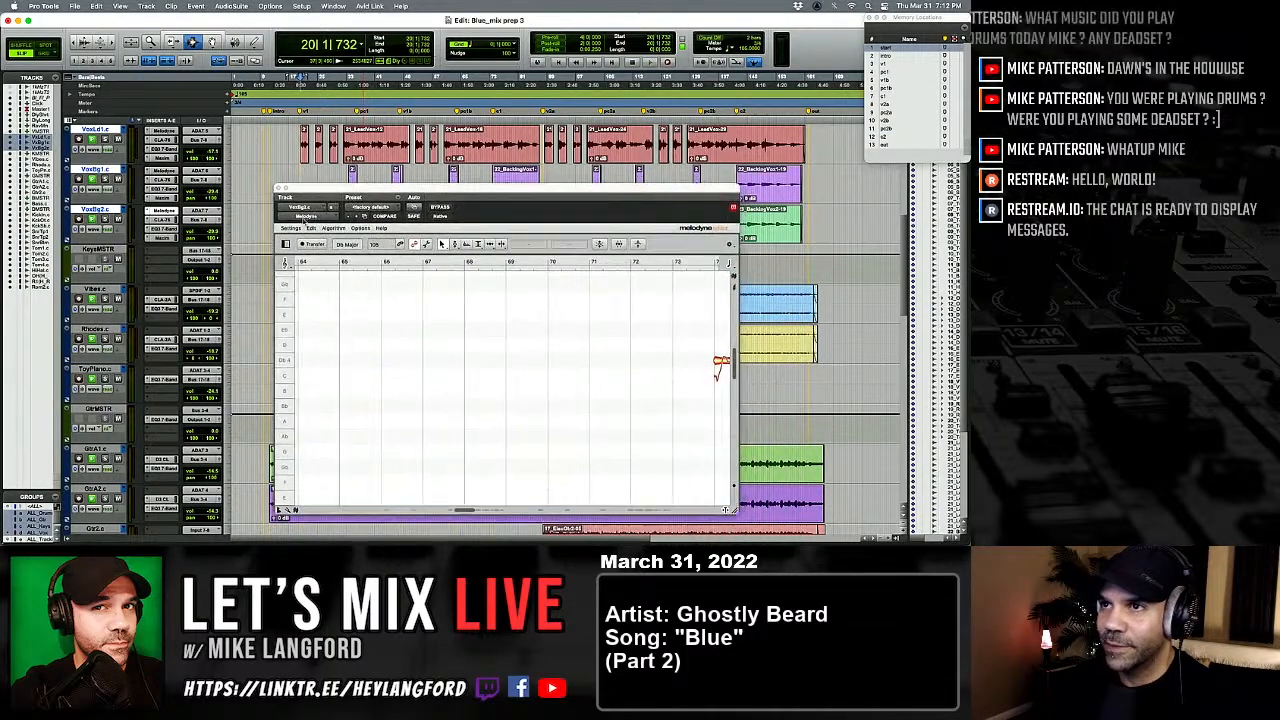
left_click(275, 191)
scroll(316, 256, "up", 3)
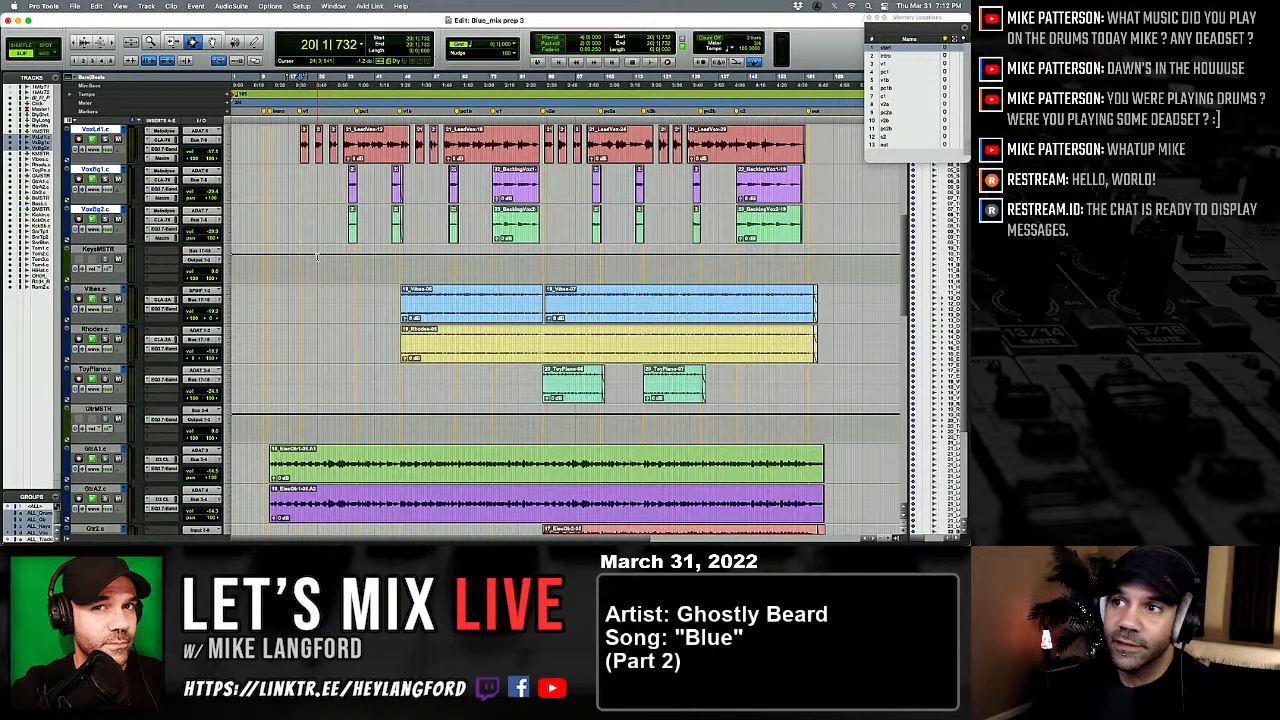
scroll(316, 256, "down", 3)
scroll(316, 256, "up", 3)
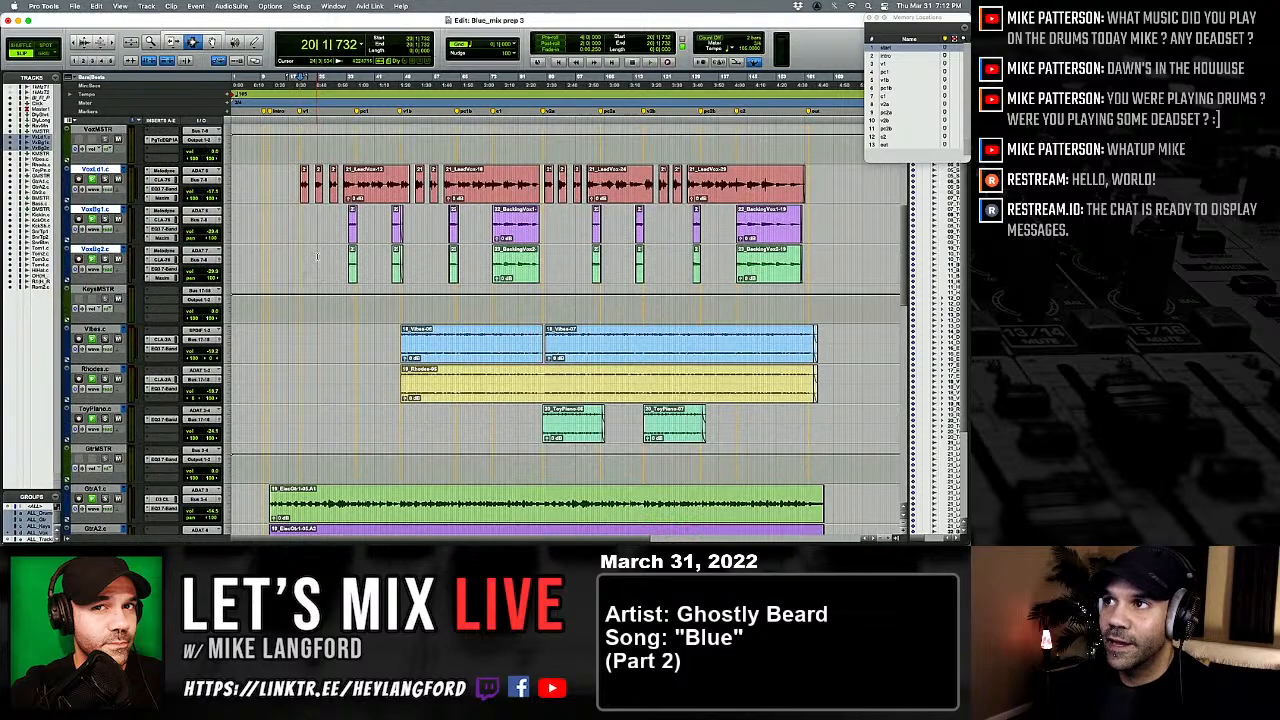
scroll(316, 256, "down", 3)
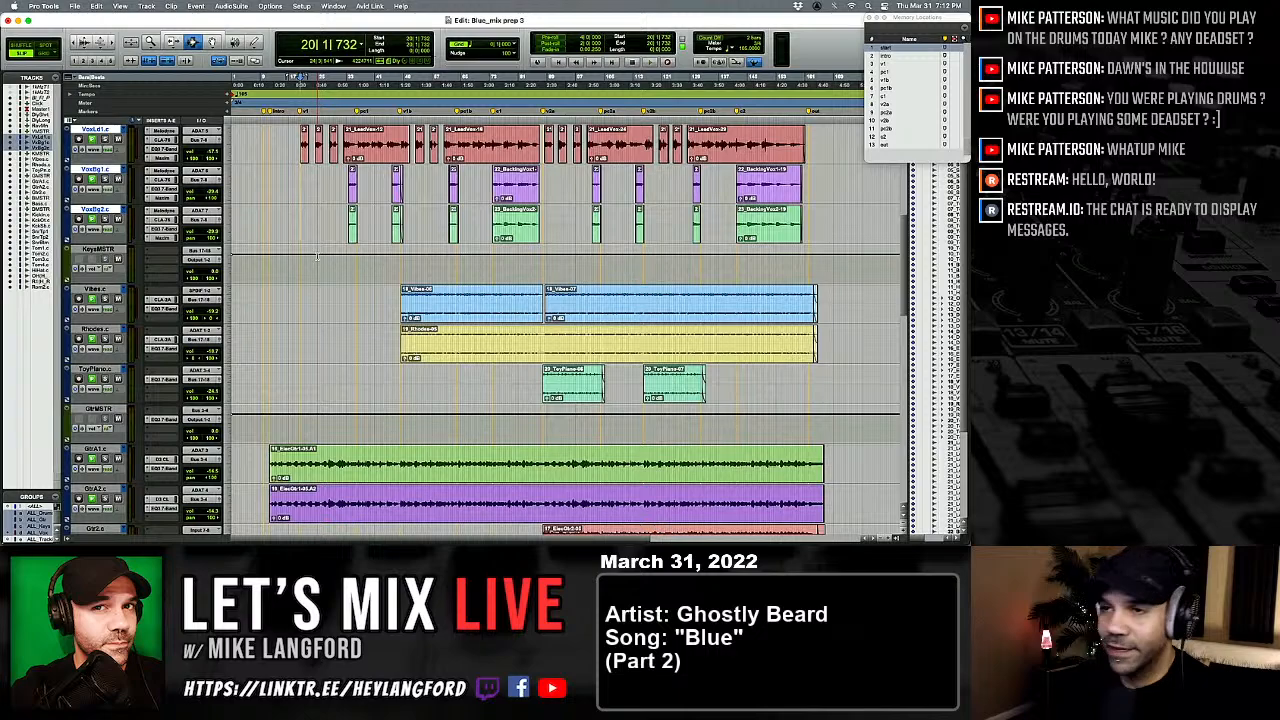
scroll(316, 256, "up", 3)
scroll(316, 256, "down", 3)
scroll(316, 256, "up", 3)
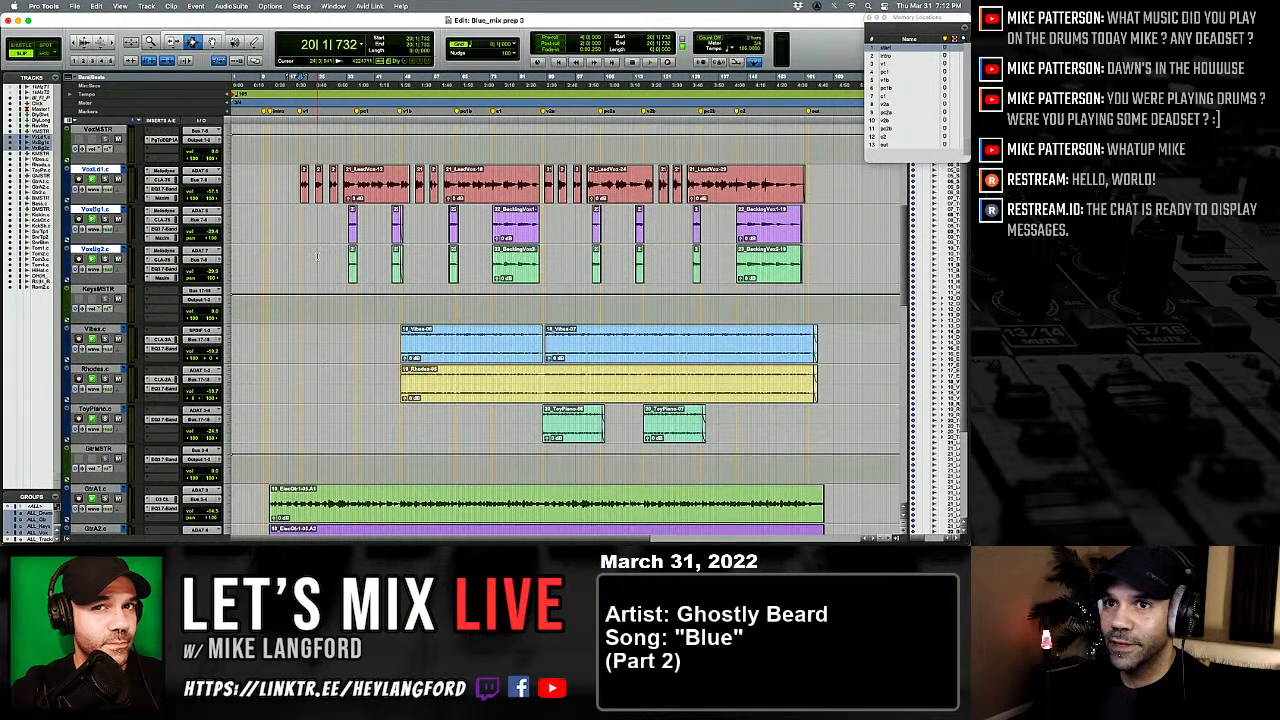
scroll(292, 218, "down", 3)
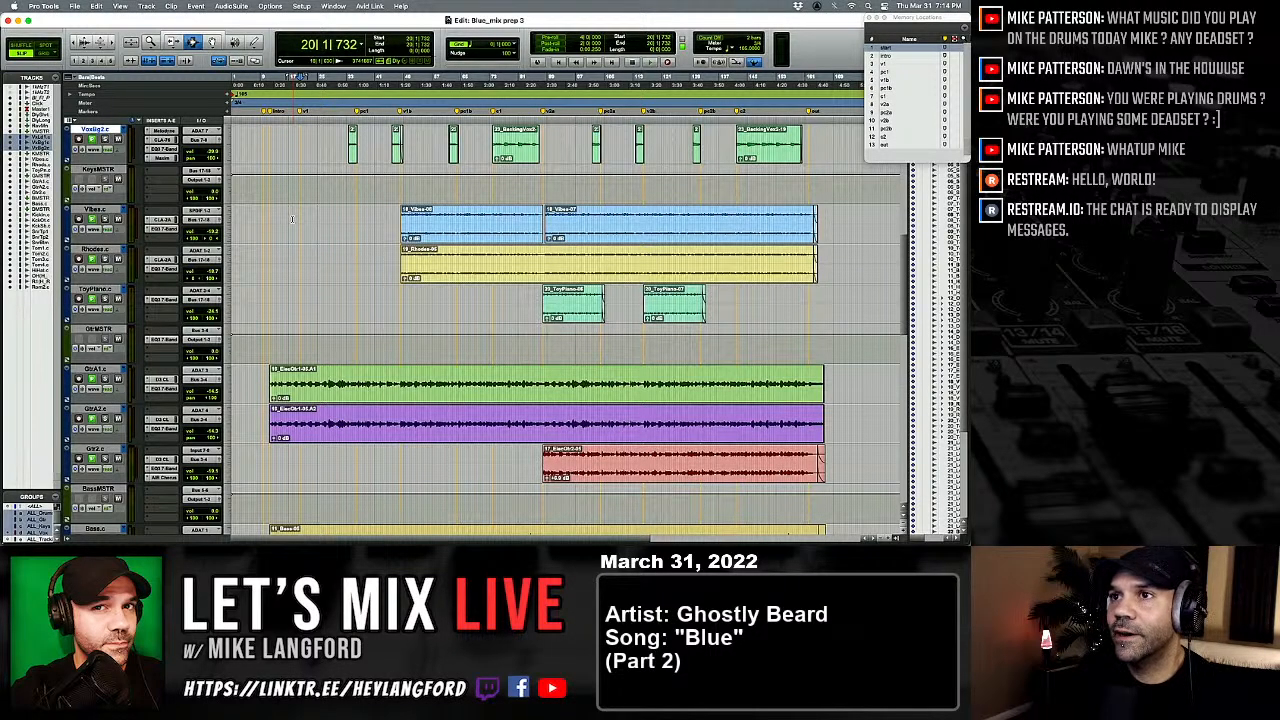
Step: Look over the session's tracks, from the click and effects returns down through the vocals, keys, guitars, bass and drums
scroll(293, 216, "up", 4)
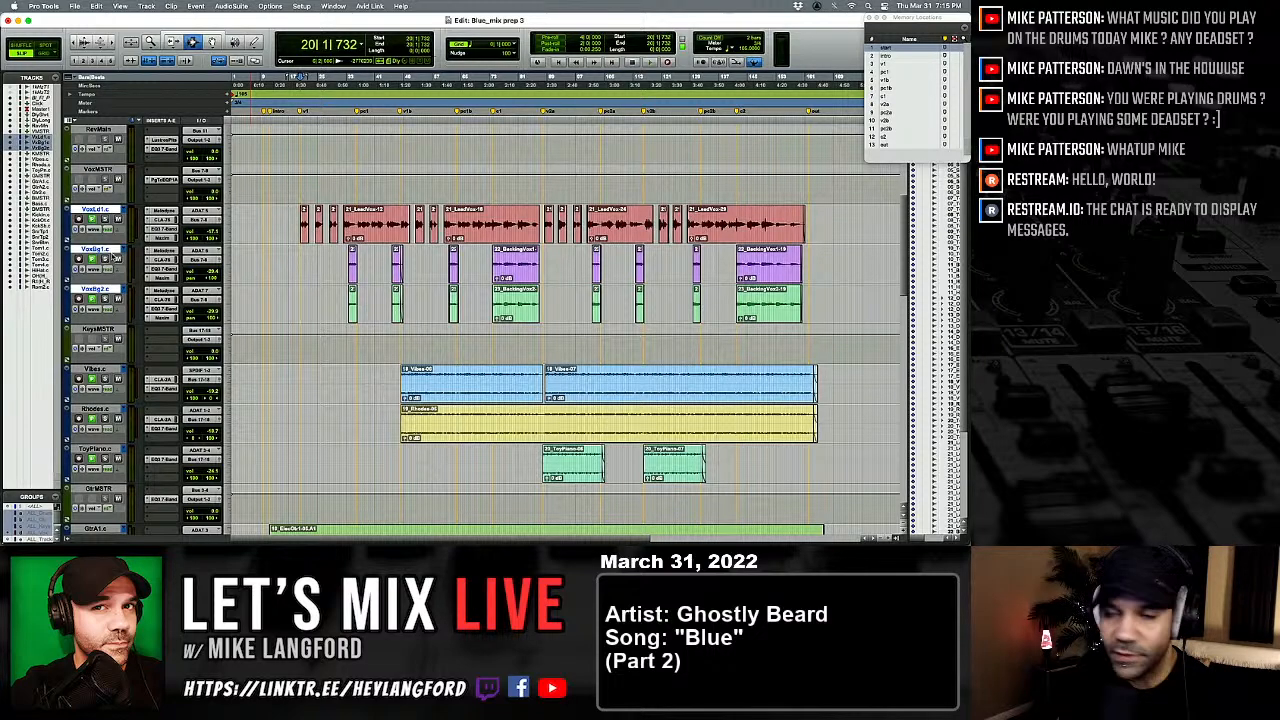
scroll(314, 280, "up", 4)
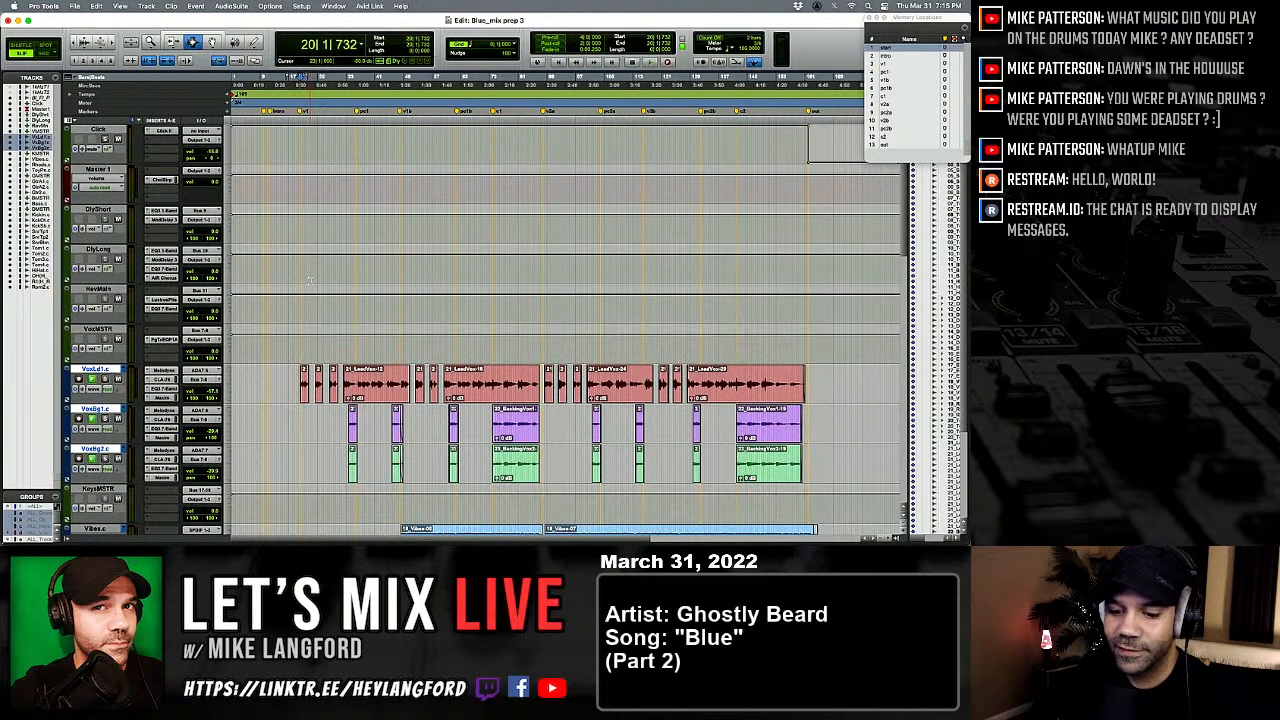
scroll(344, 281, "down", 10)
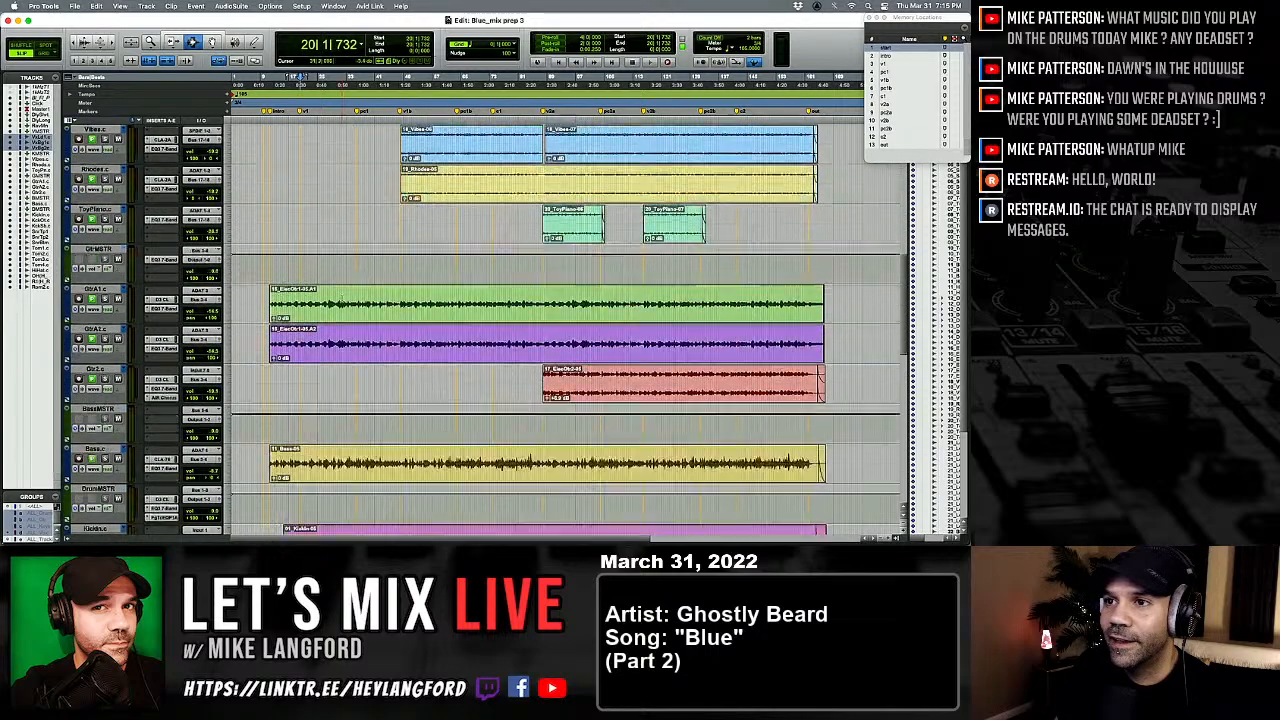
scroll(342, 299, "down", 3)
scroll(314, 297, "up", 4)
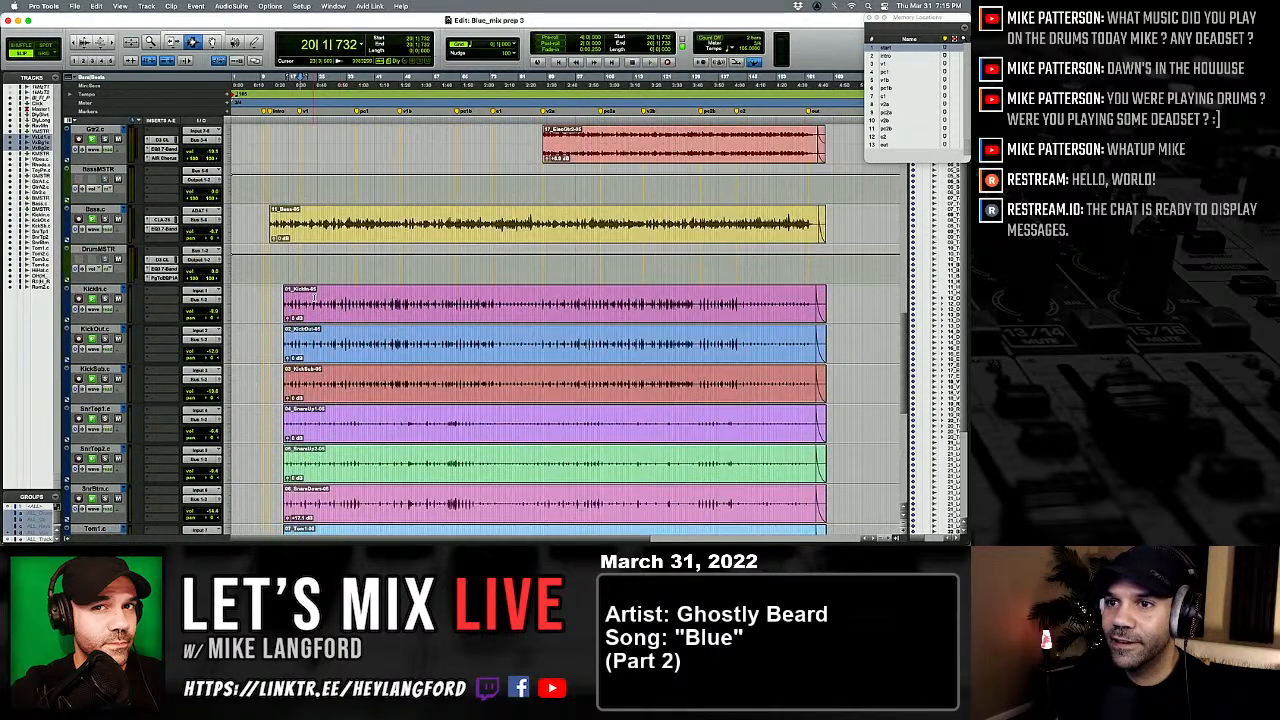
scroll(298, 287, "up", 8)
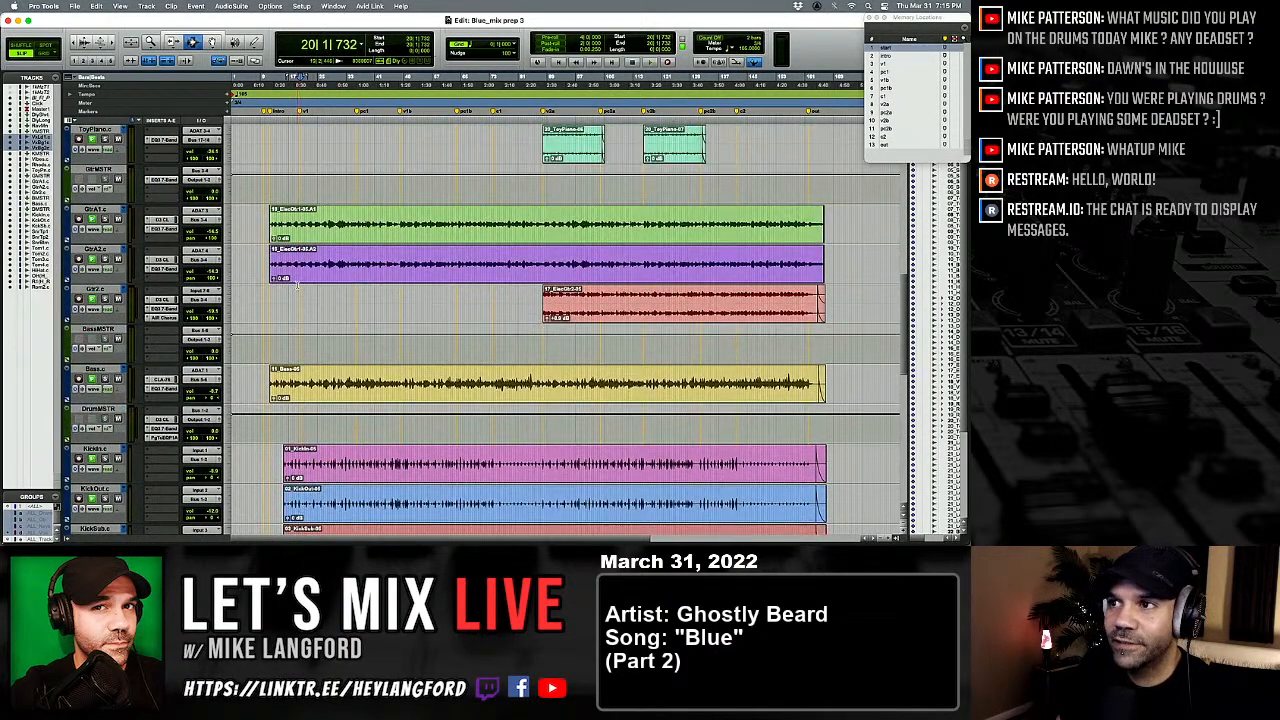
scroll(296, 283, "up", 5)
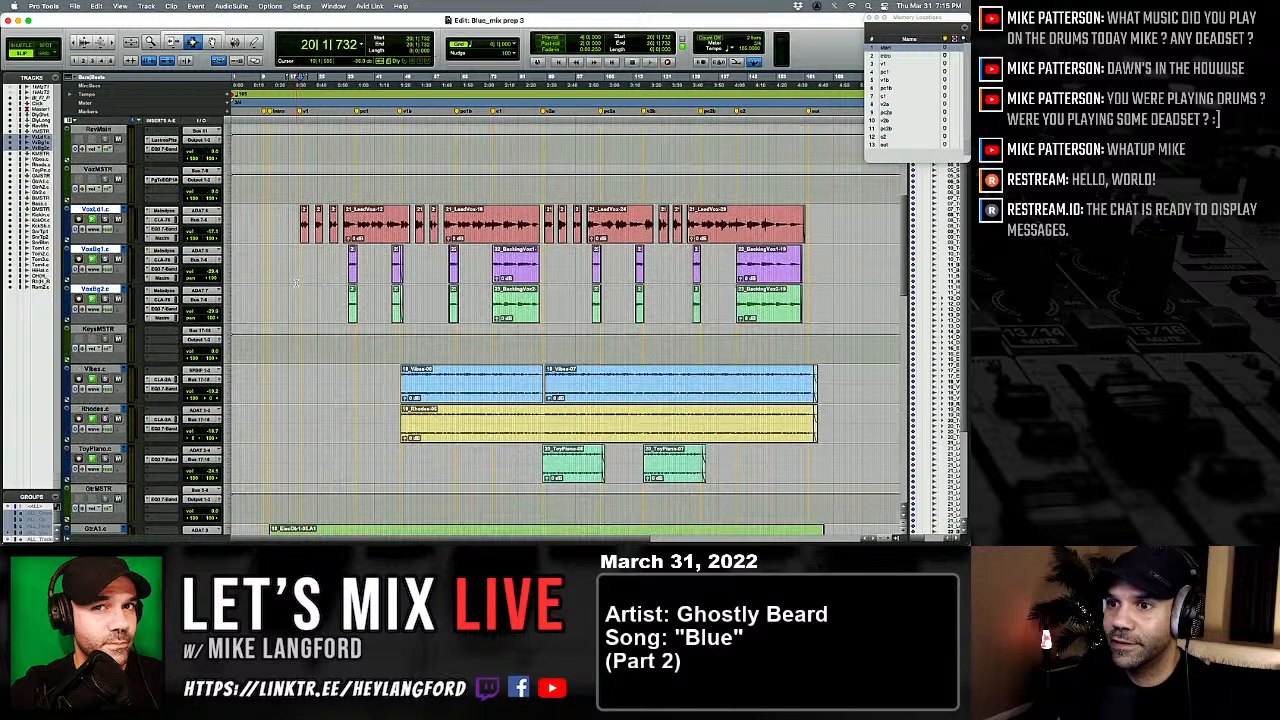
scroll(296, 283, "up", 2)
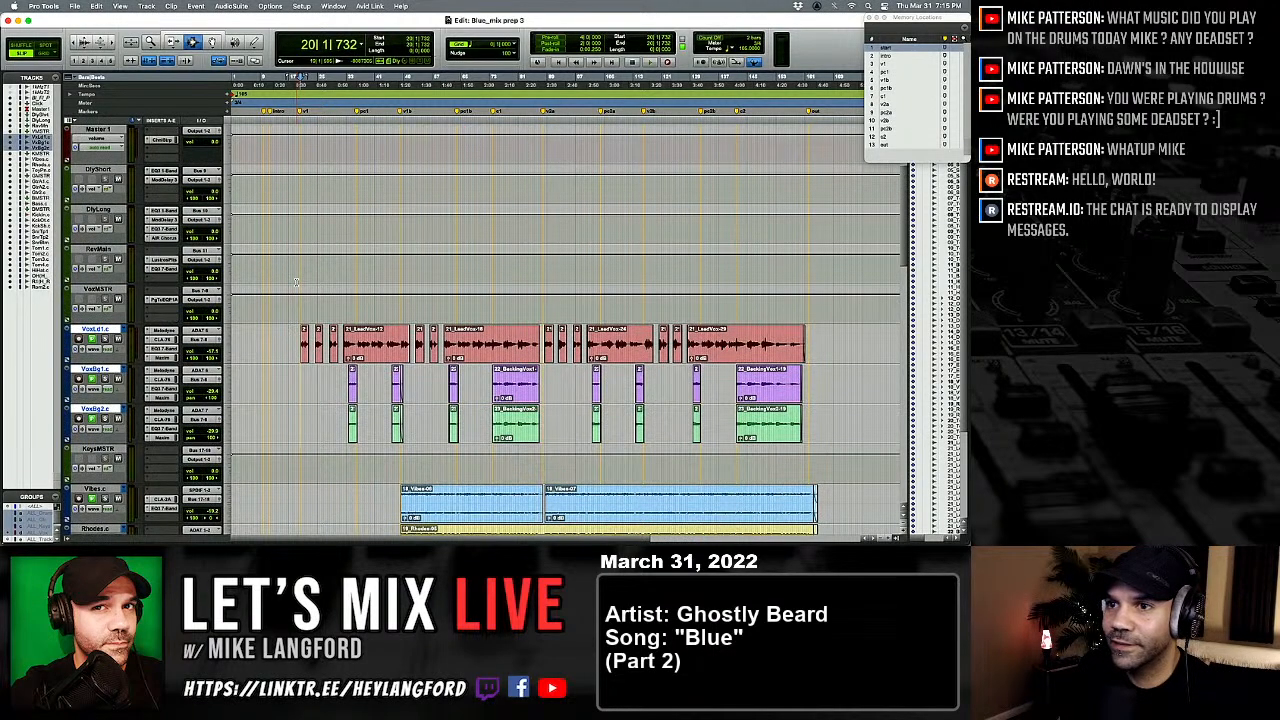
scroll(297, 282, "up", 2)
scroll(297, 282, "down", 2)
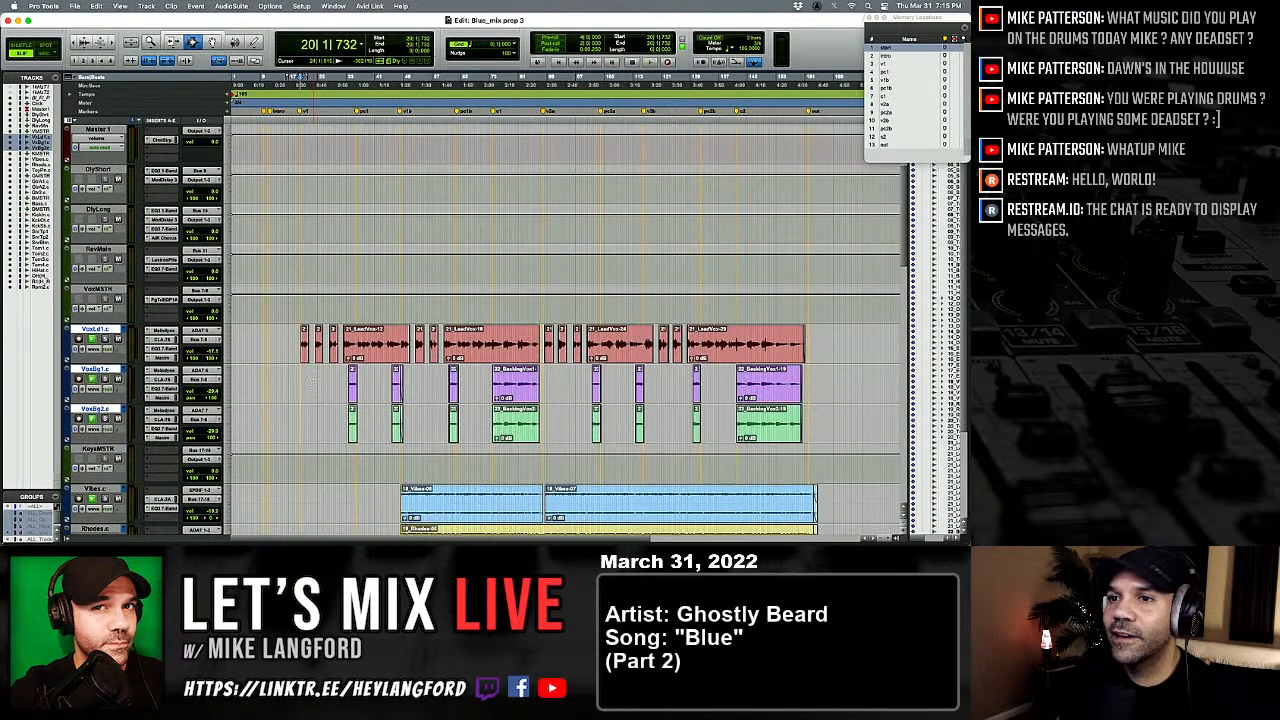
Step: Select only the VoxLd1.c track and play the opening lead vocal phrase from 20|1|732
left_click(281, 346)
key("Tab")
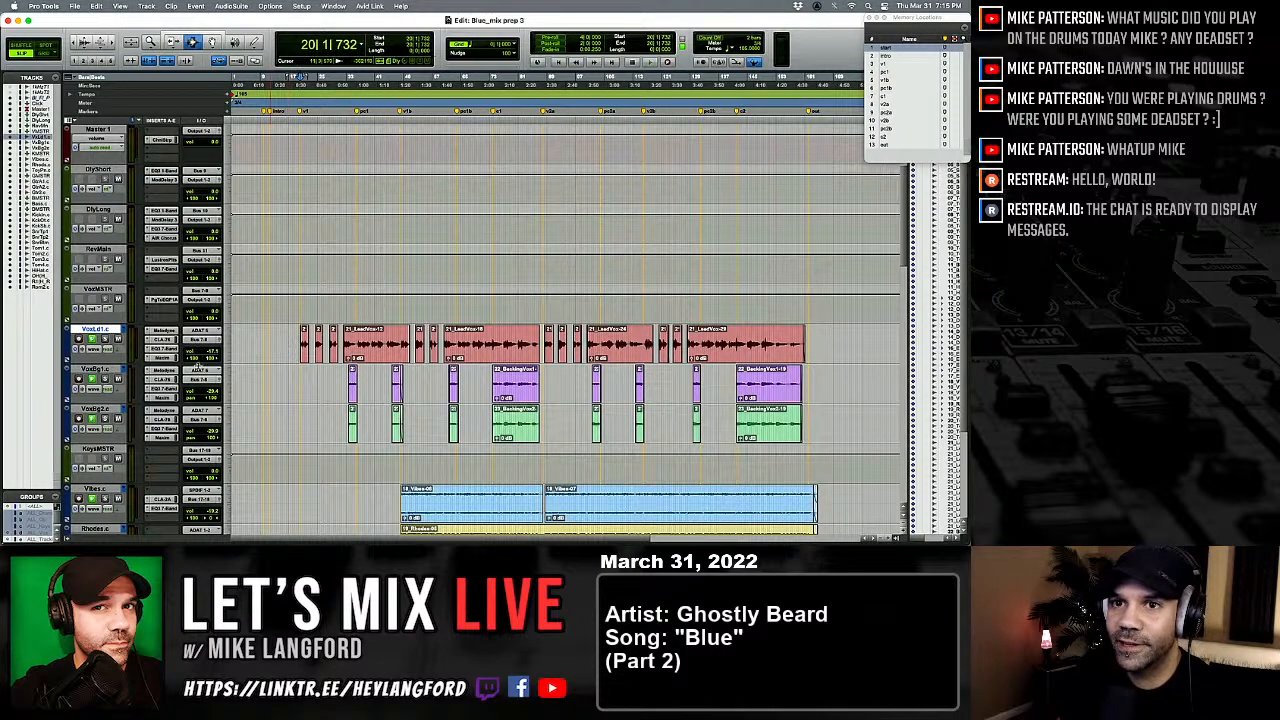
scroll(268, 327, "down", 1)
scroll(268, 327, "down", 3)
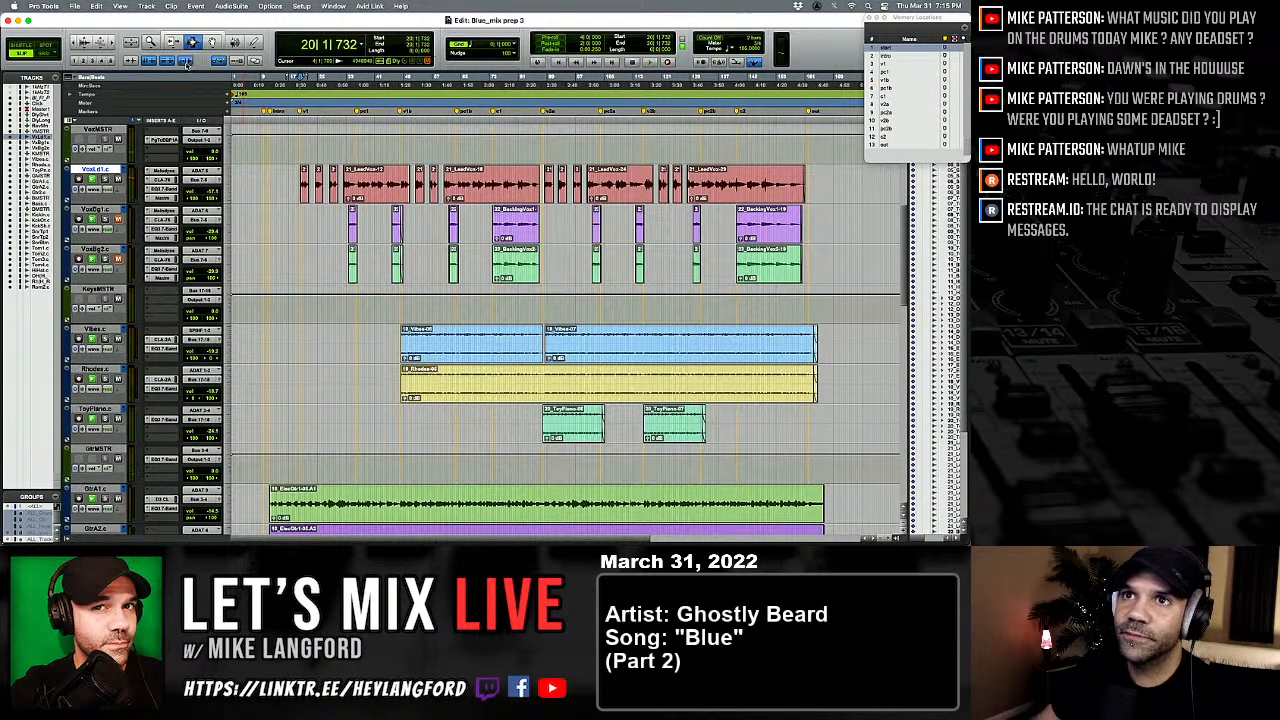
key("space")
key("space")
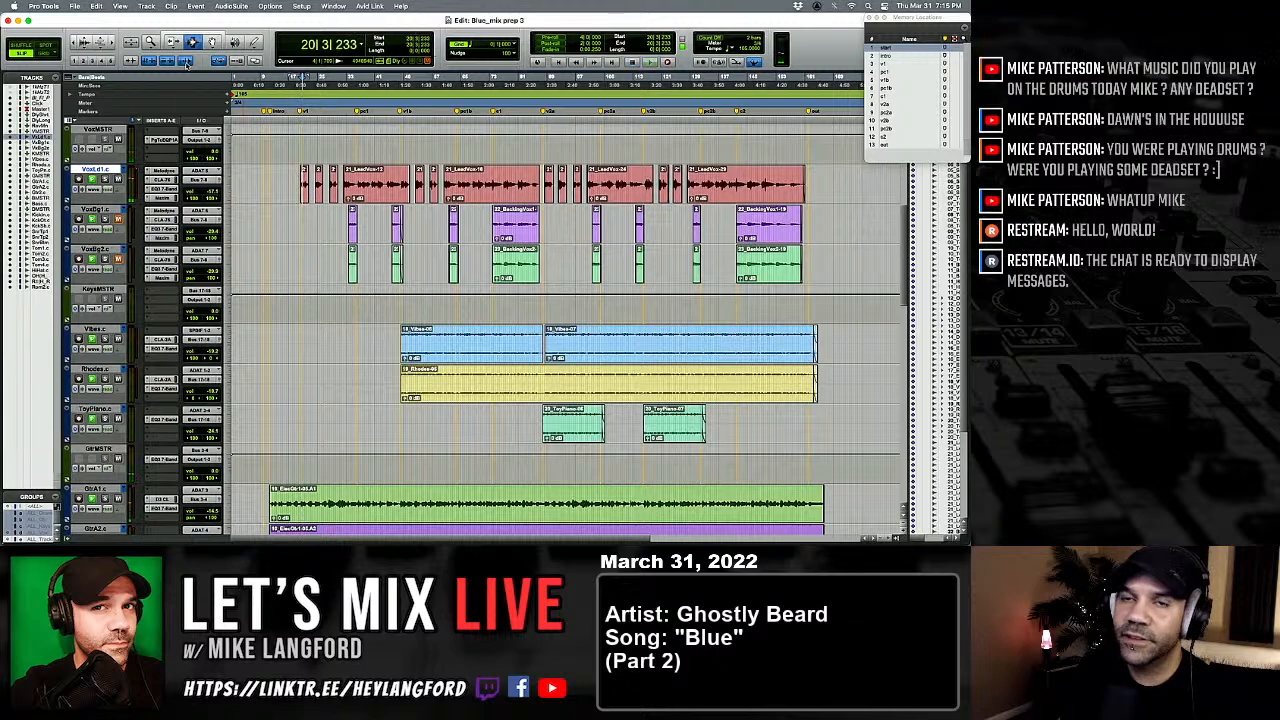
key("space")
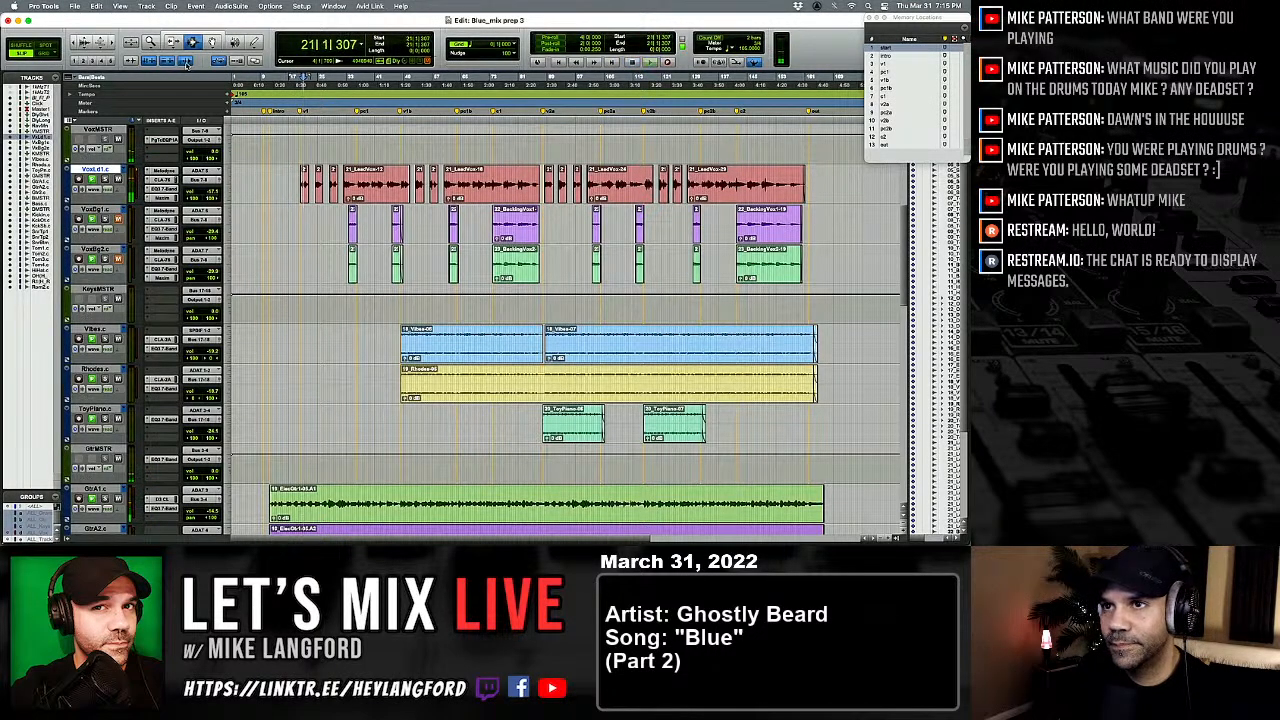
key("space")
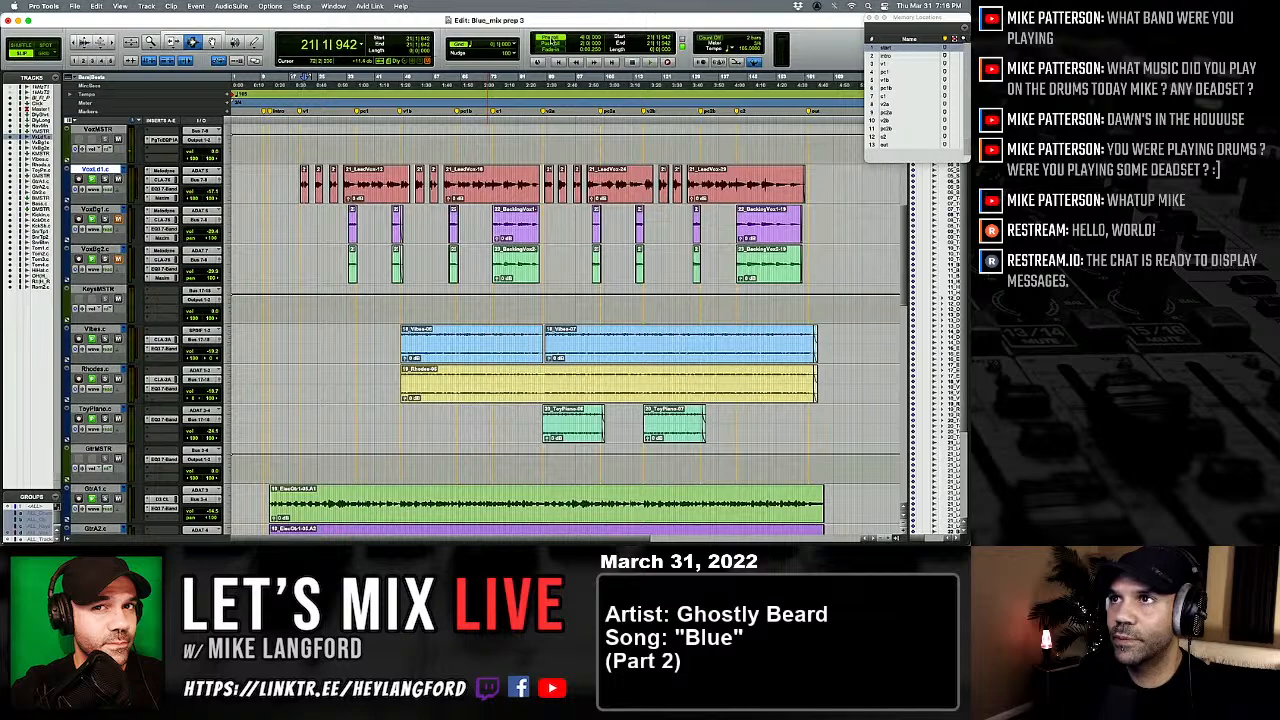
Step: Zoom in on the first lead vocal clips and return the edit cursor to the first clip's start at 20|1|732
key("t")
key("t")
key("t")
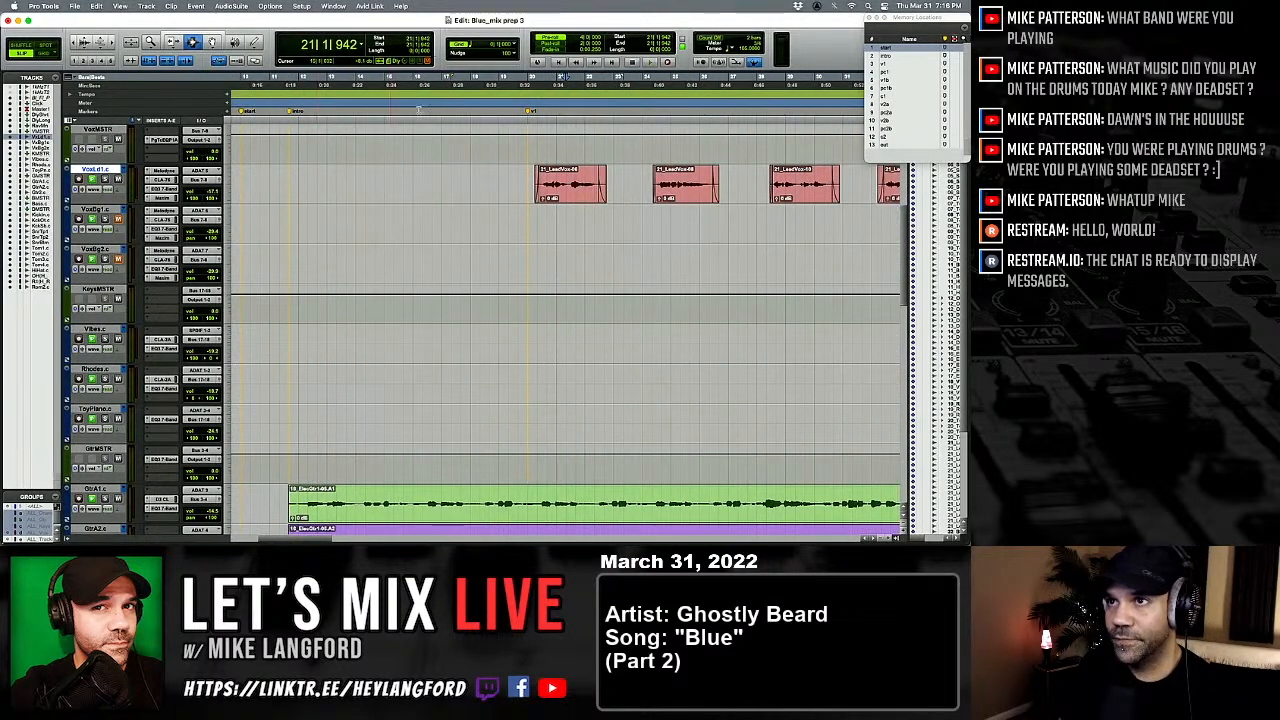
scroll(541, 147, "right", 2)
key("alt+Tab")
key("alt+Tab")
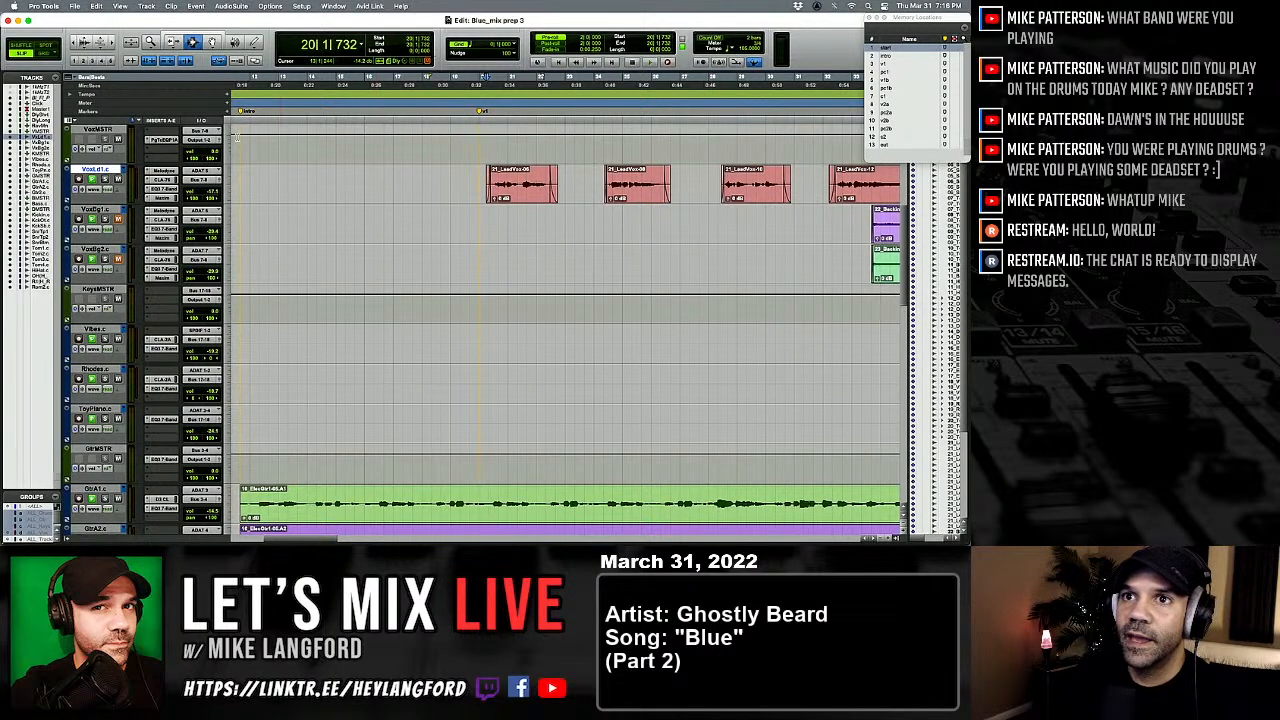
Step: Open Melodyne on VoxLd1.c, bring the notes around bars 20 to 26 into view, and place its window below the lead vocal clips
left_click(160, 172)
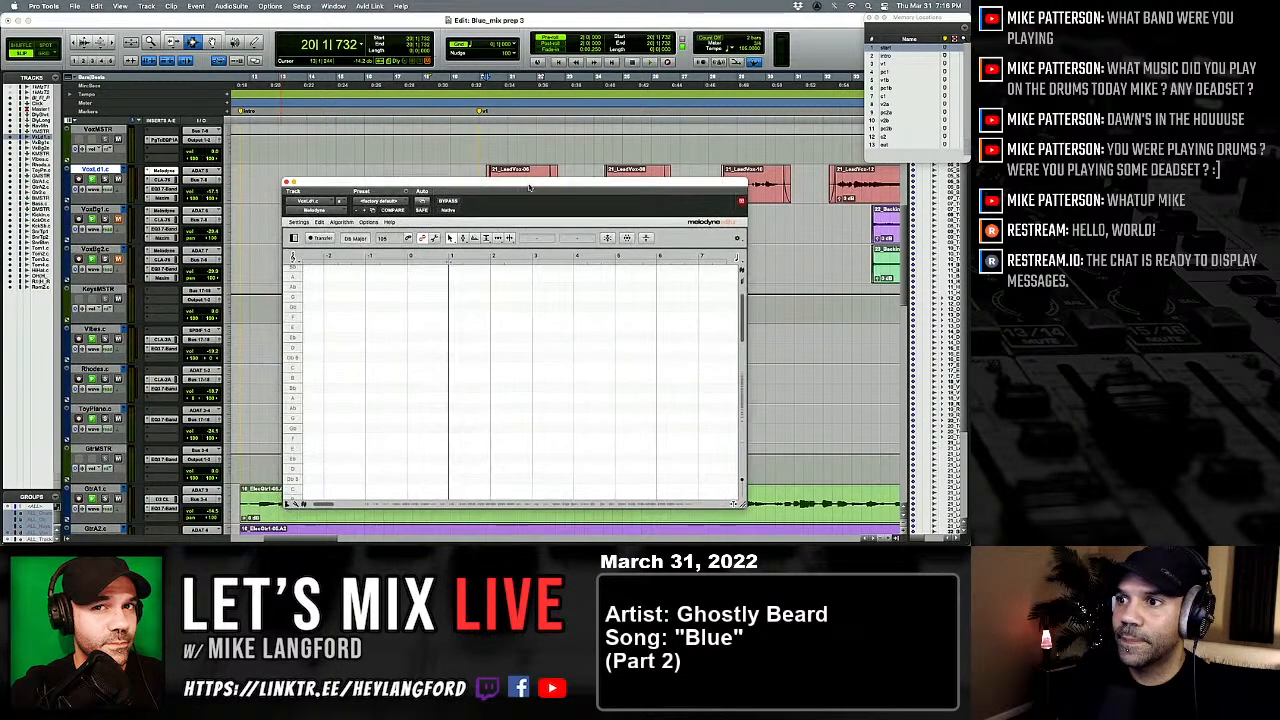
scroll(718, 340, "down", 3)
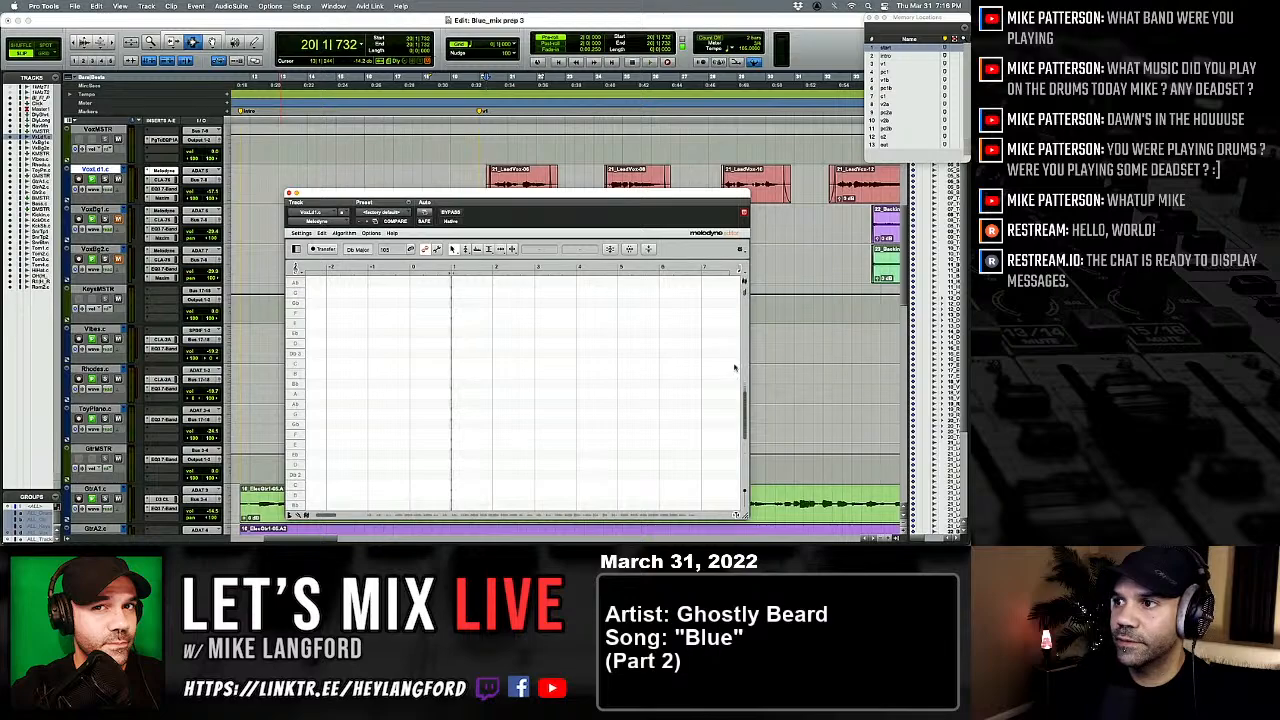
scroll(636, 400, "right", 10)
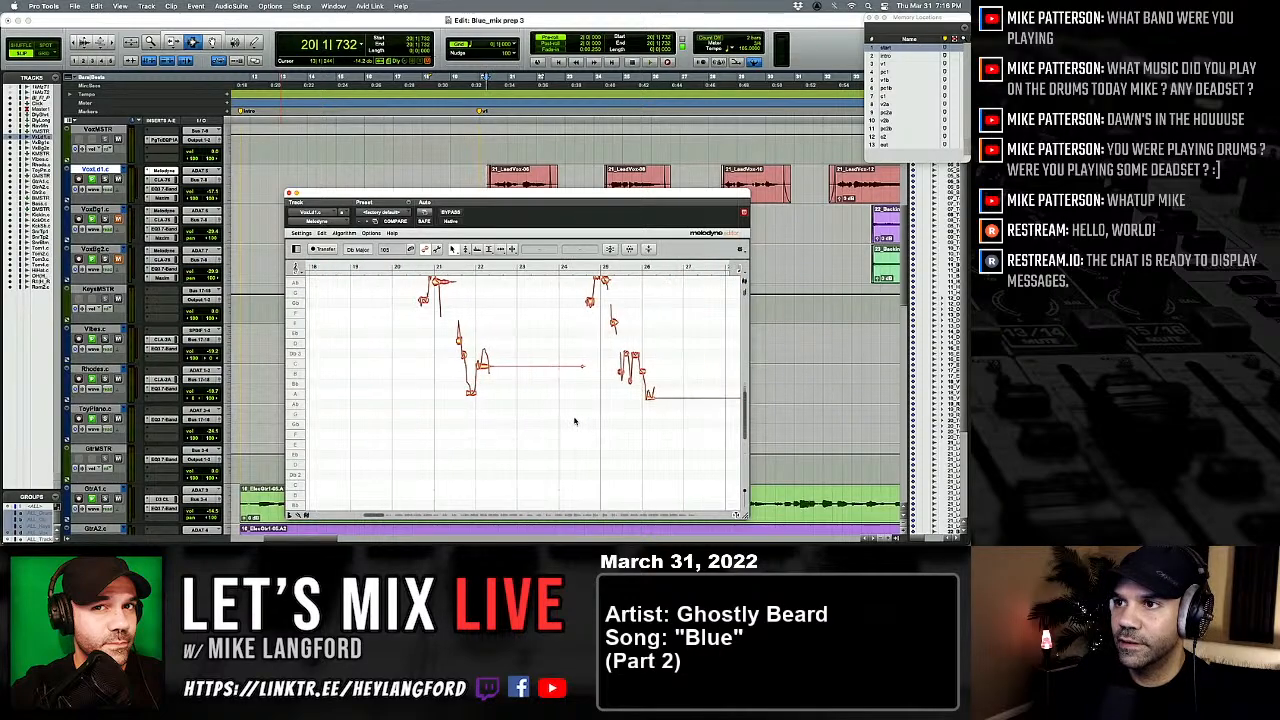
scroll(631, 388, "up", 2)
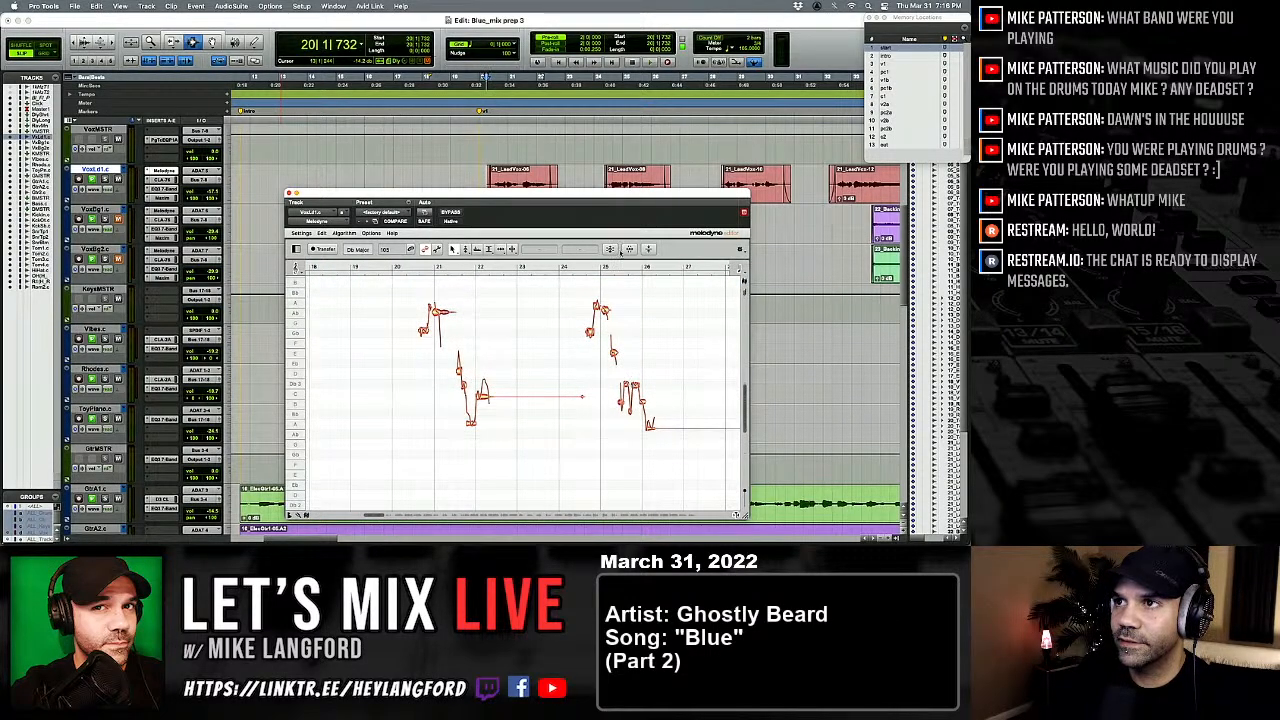
scroll(752, 420, "up", 2)
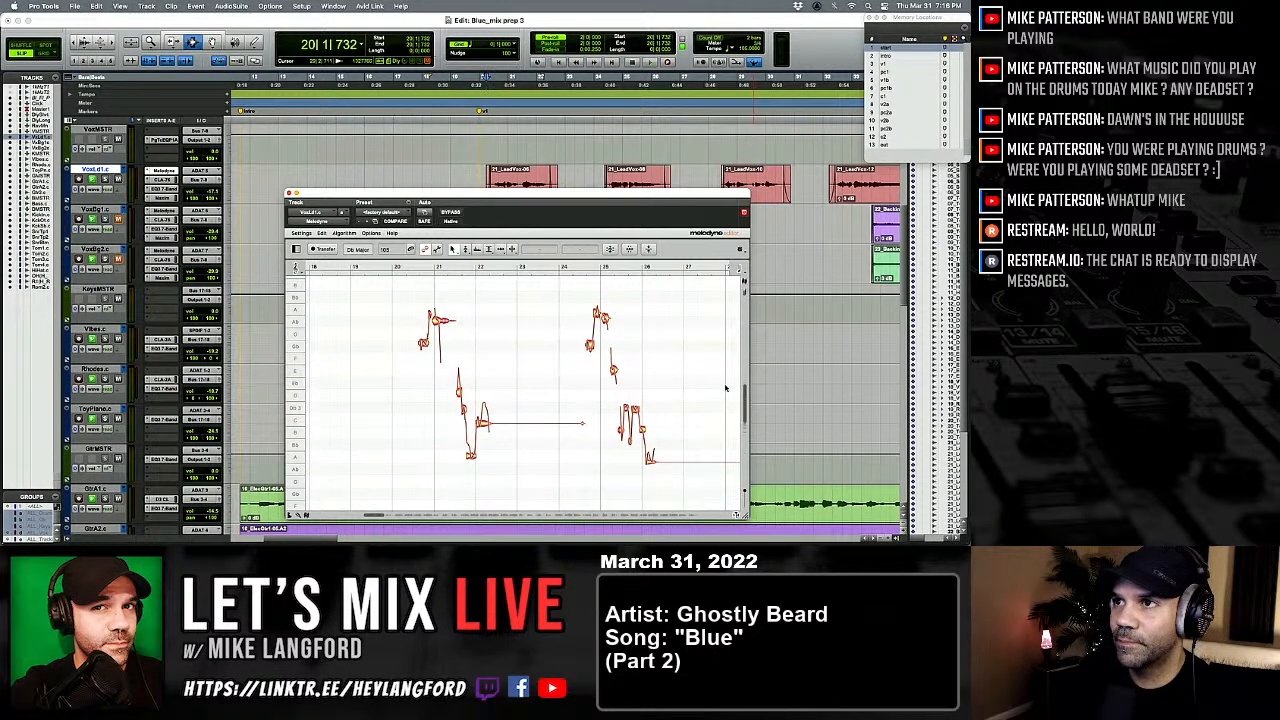
mouse_move(644, 211)
left_mouse_down()
mouse_move(667, 243)
mouse_move(642, 218)
mouse_move(654, 206)
left_mouse_up()
scroll(629, 199, "down", 2)
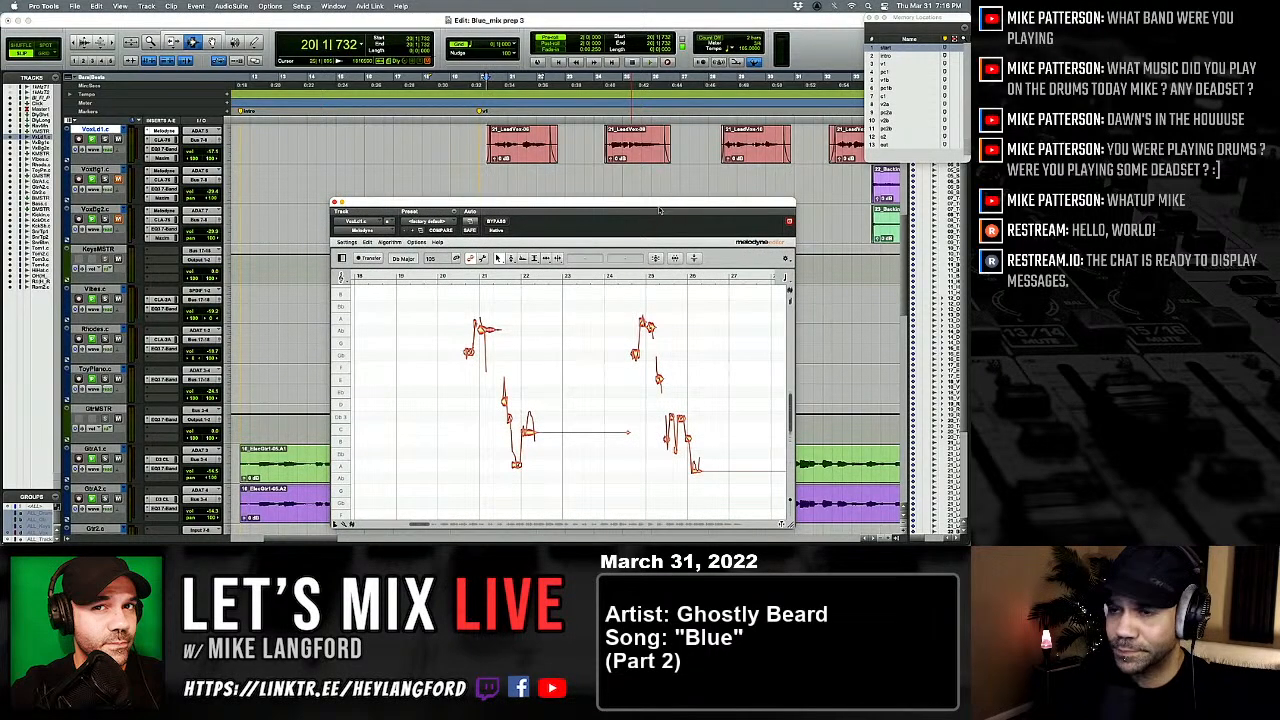
left_click_drag(578, 203, 589, 208)
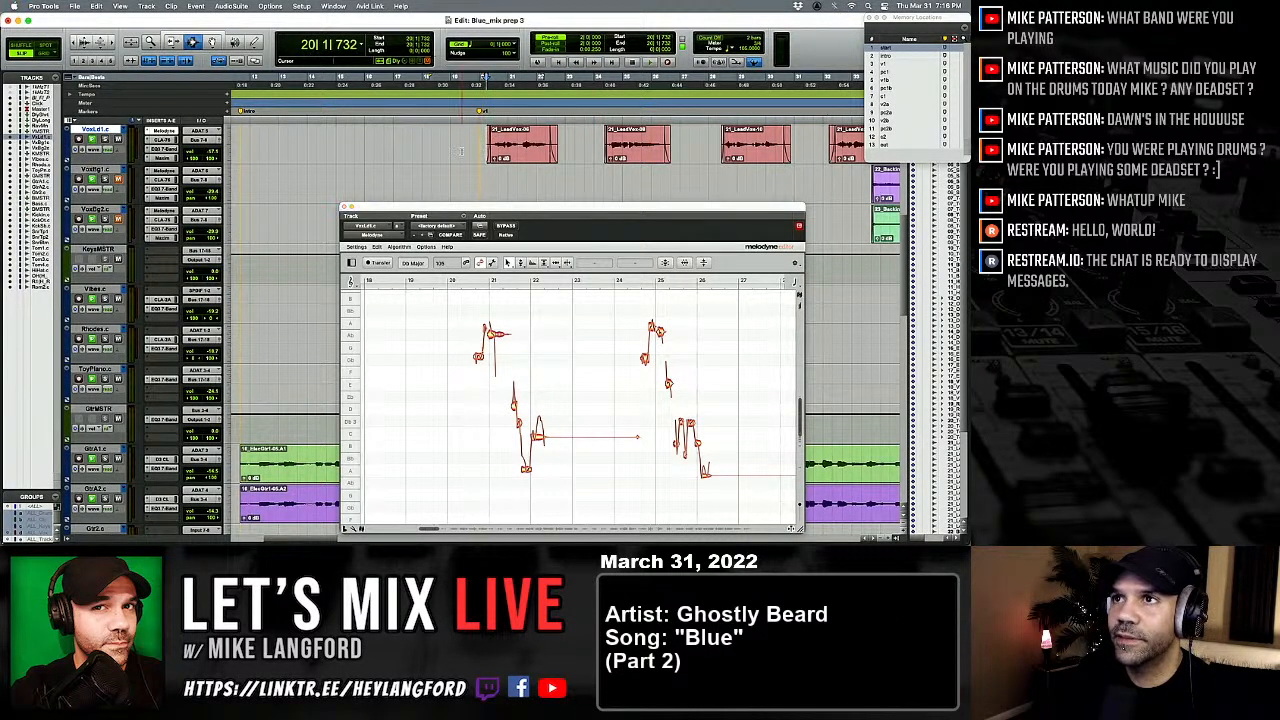
Step: Activate Melodyne's Pitch tool and play the first lead vocal phrase repeatedly from bar 20 to judge its tuning
key("space")
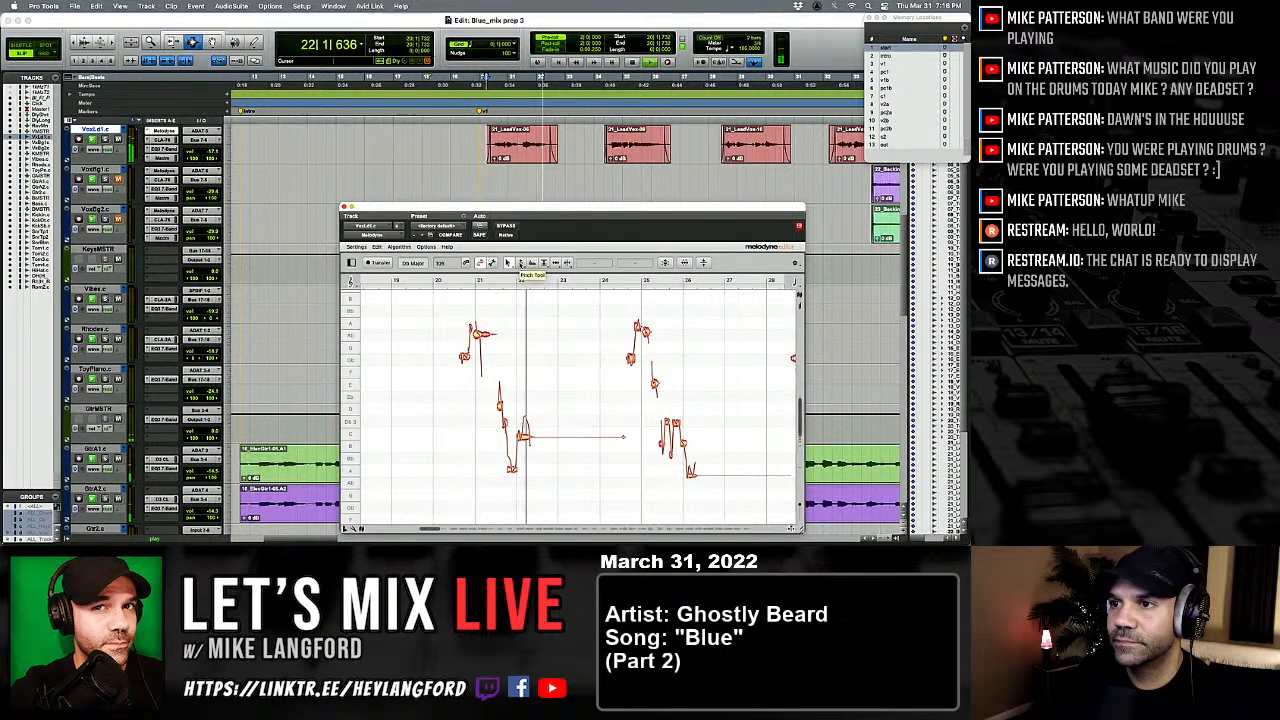
key("space")
key("space")
key("space")
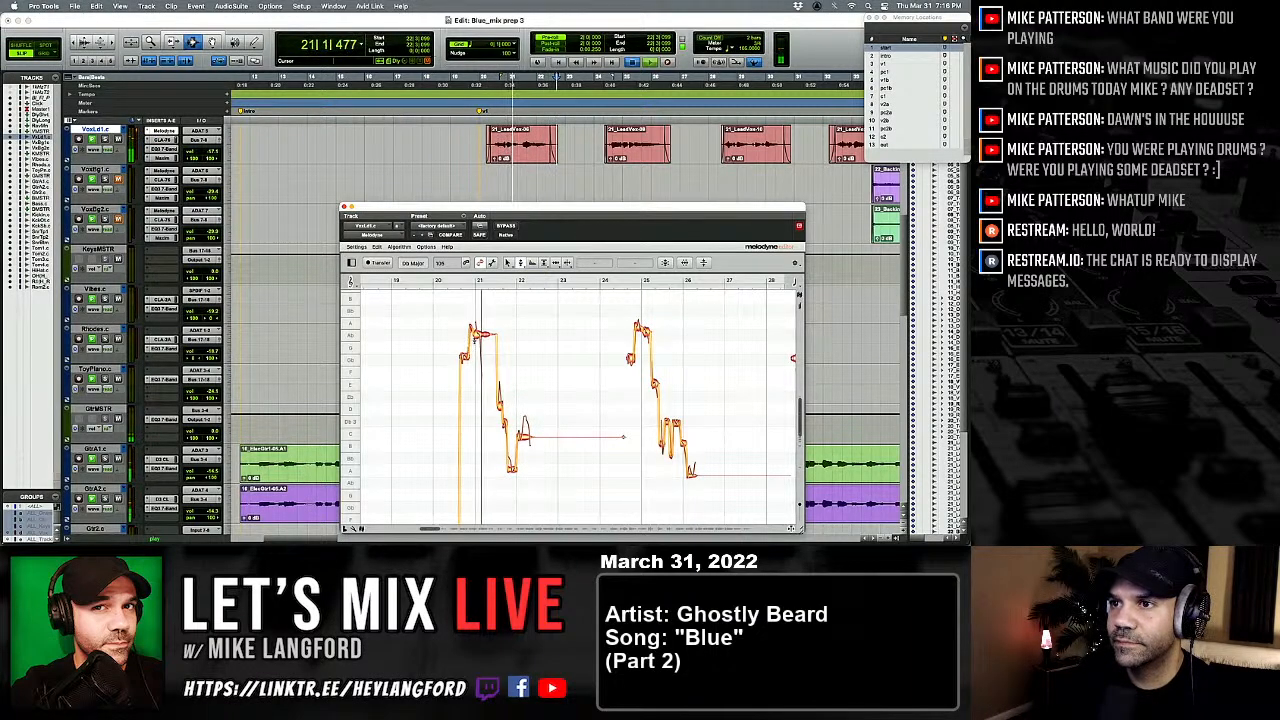
key("space")
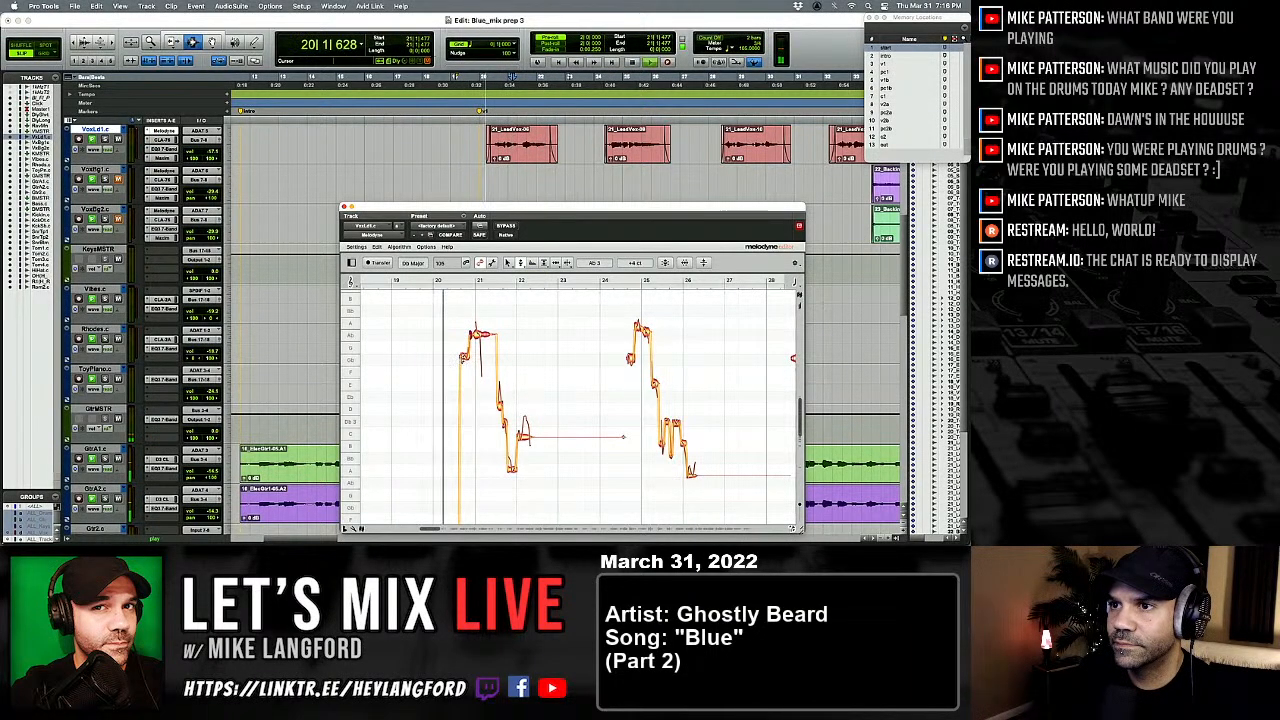
key("space")
key("space")
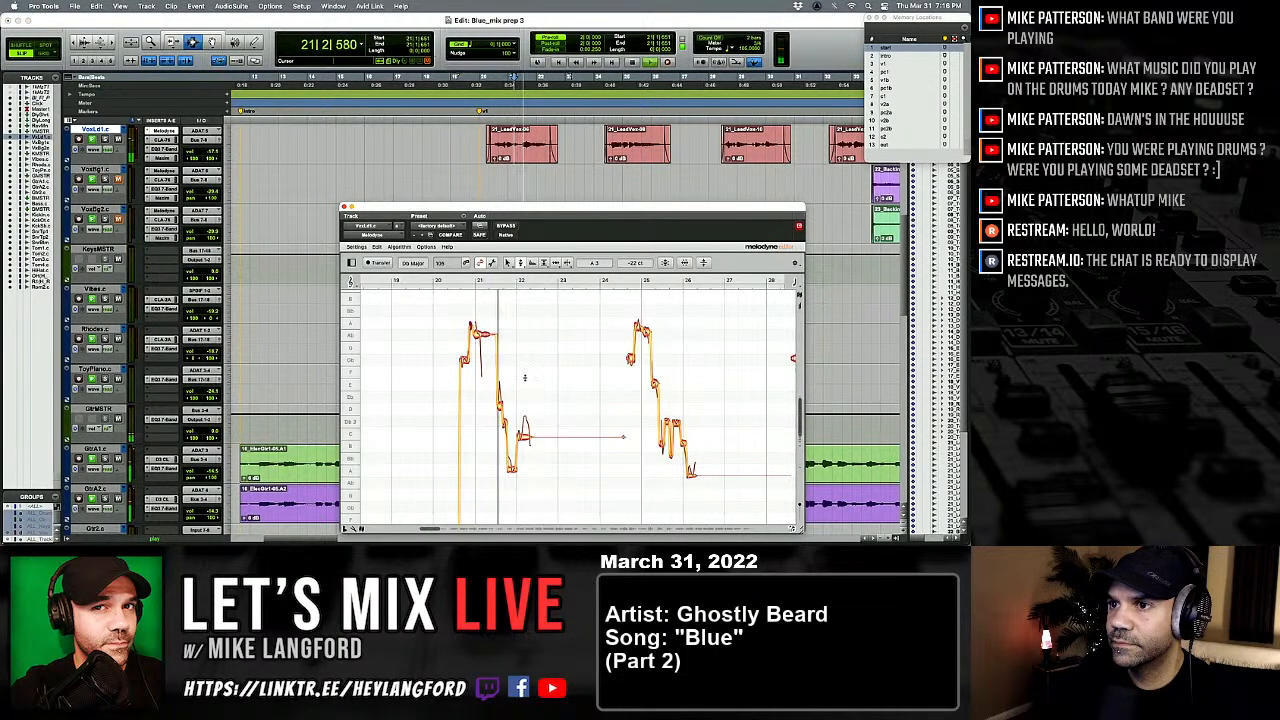
key("space")
key("space")
Step: Raise the C3 note at bar 22 slightly to -15 cents with the Pitch tool and play the phrase back
left_click(525, 437)
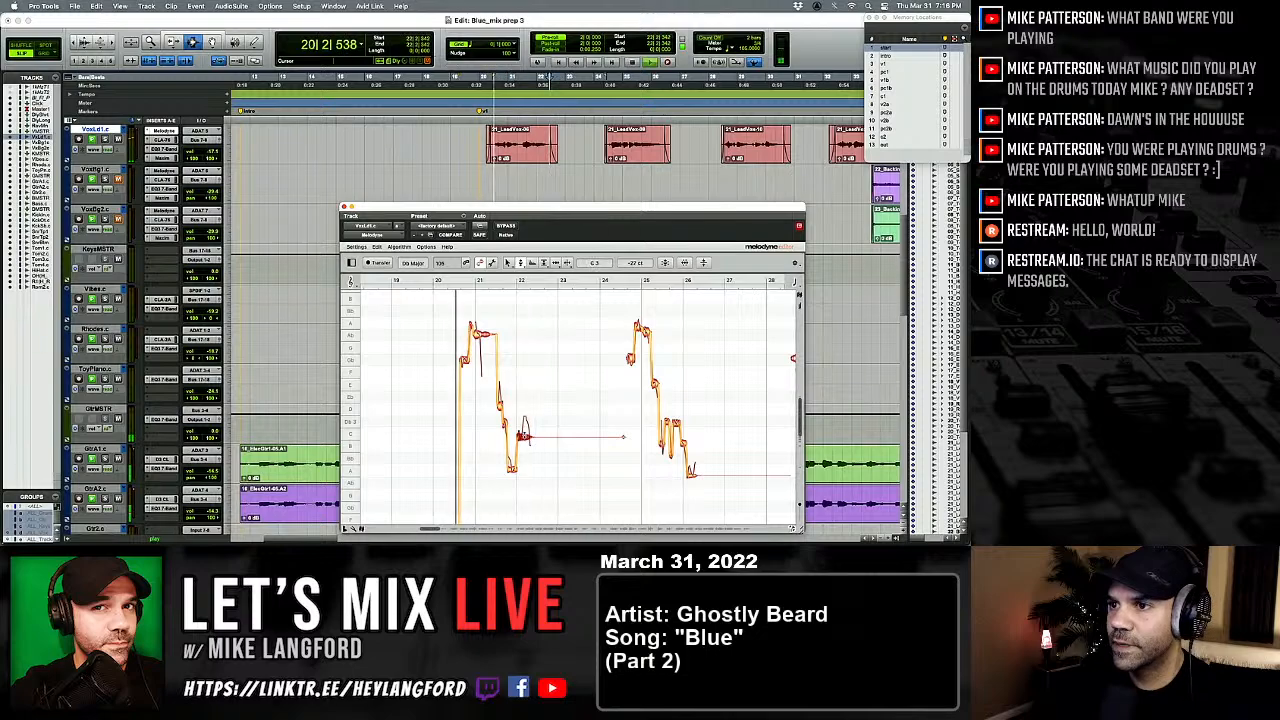
right_click(525, 437)
left_click(526, 447)
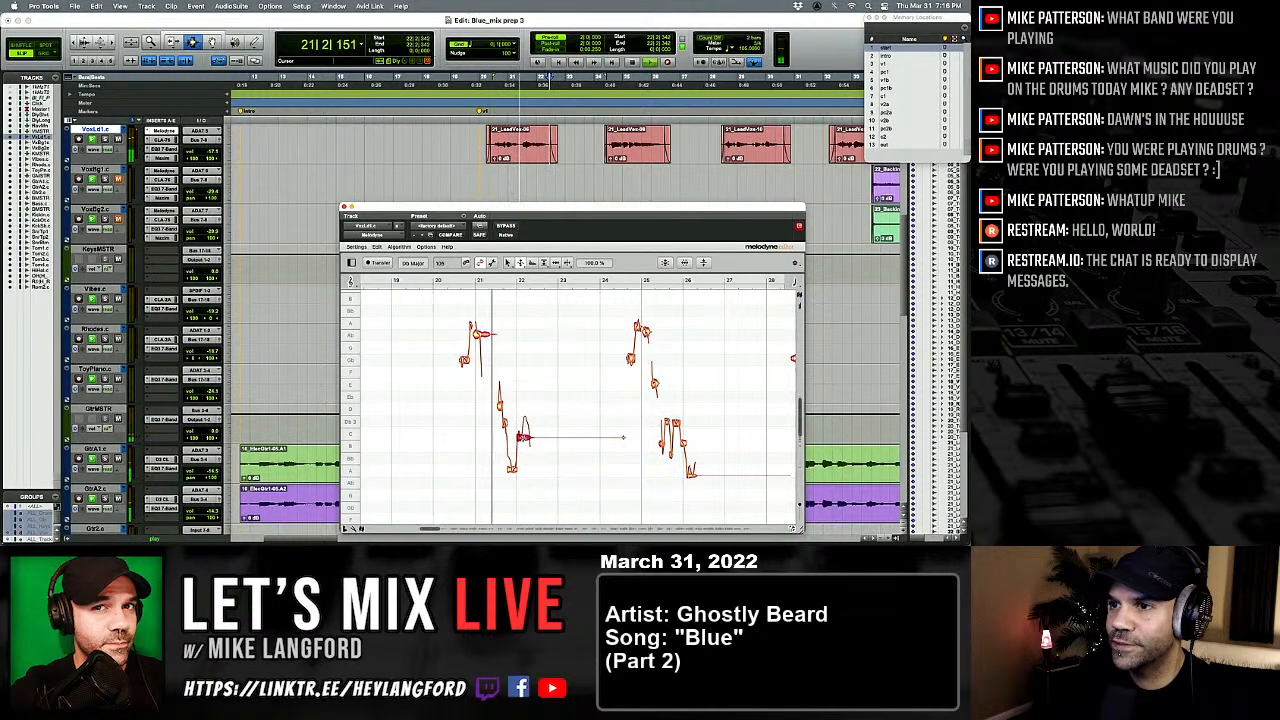
left_click_drag(525, 437, 526, 435)
right_click(526, 446)
left_click(526, 437)
key("space")
key("space")
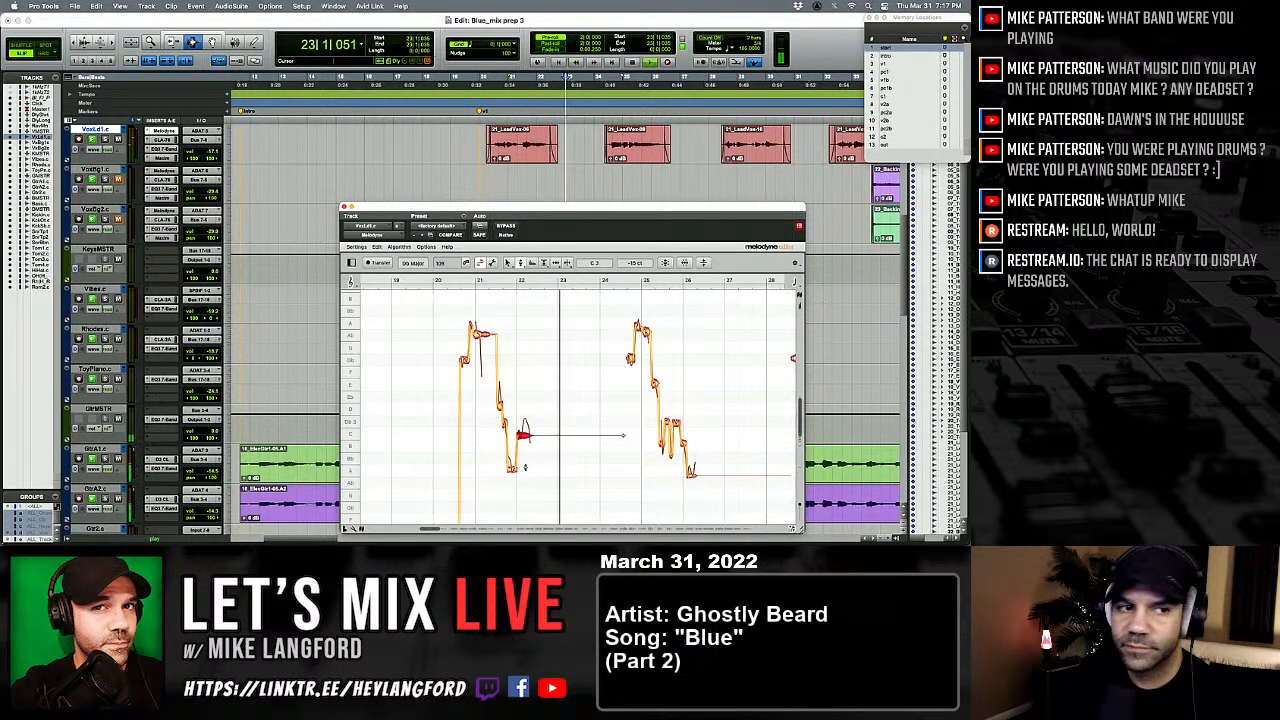
Step: Go to the held Db3 note around bars 34 and 35 and select it with the Note Separation tool
scroll(525, 467, "right", 4)
left_click(555, 360)
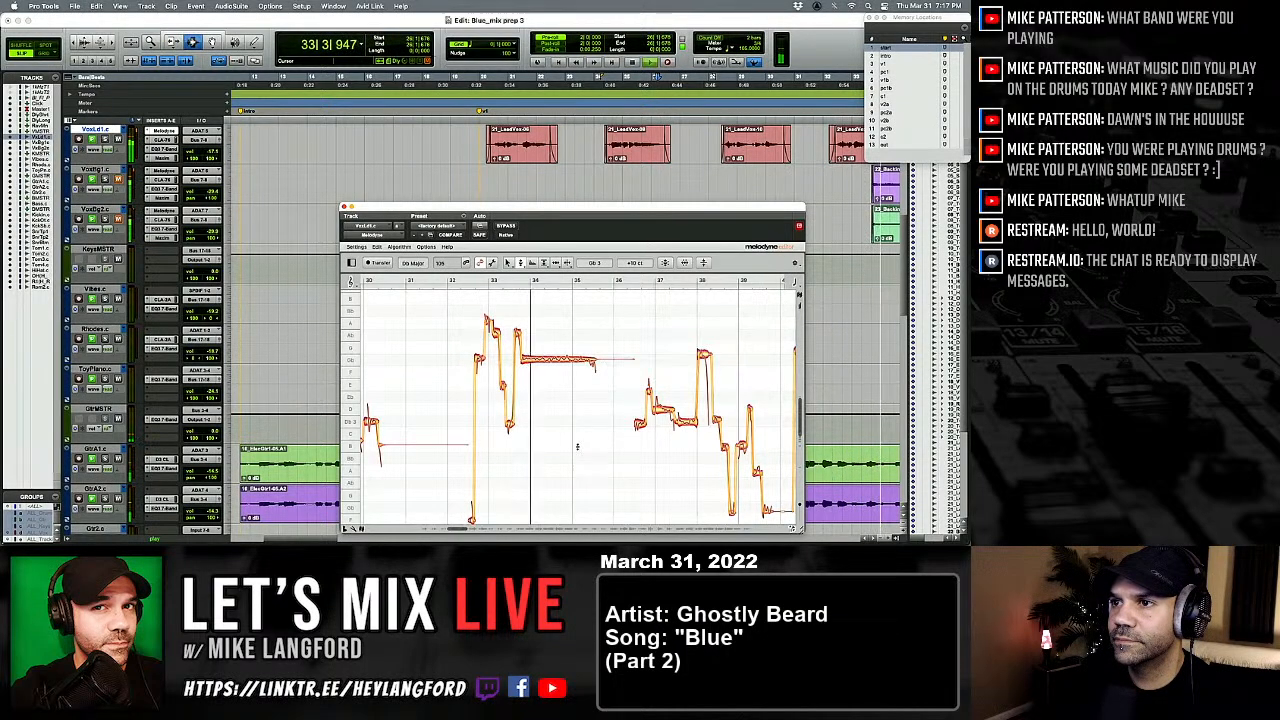
right_click(560, 409)
left_click(560, 398)
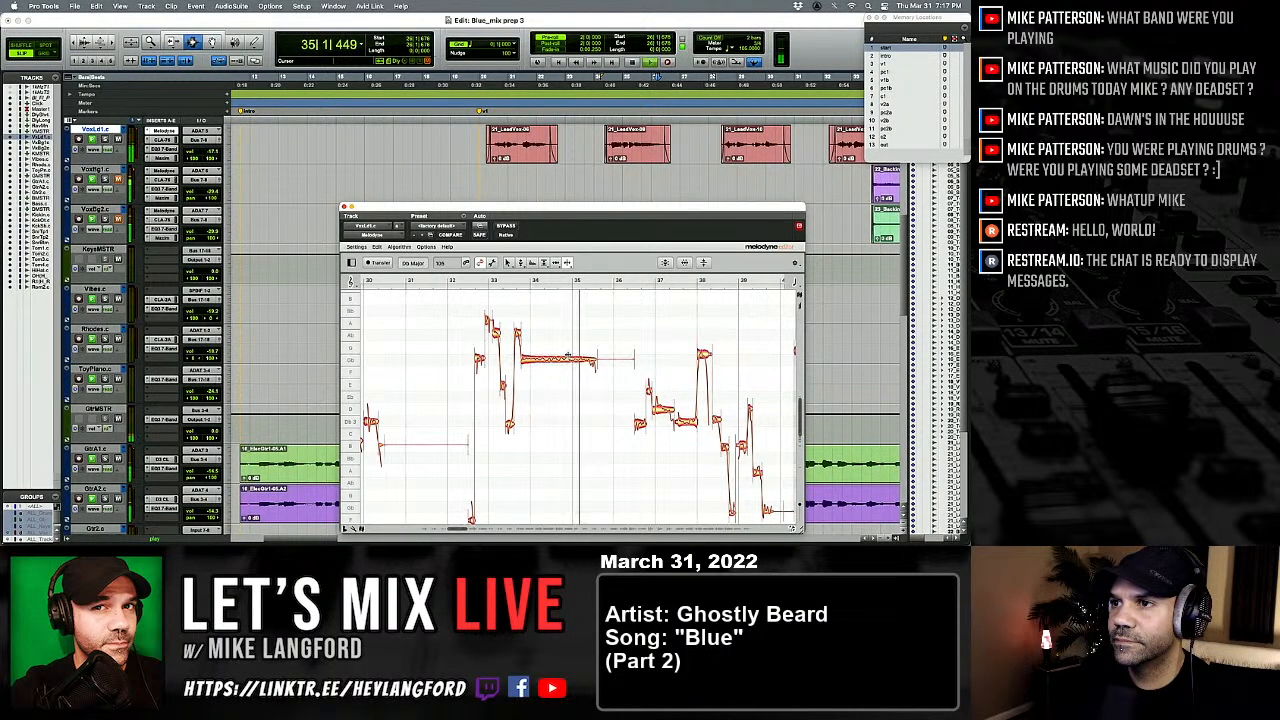
left_click(568, 358)
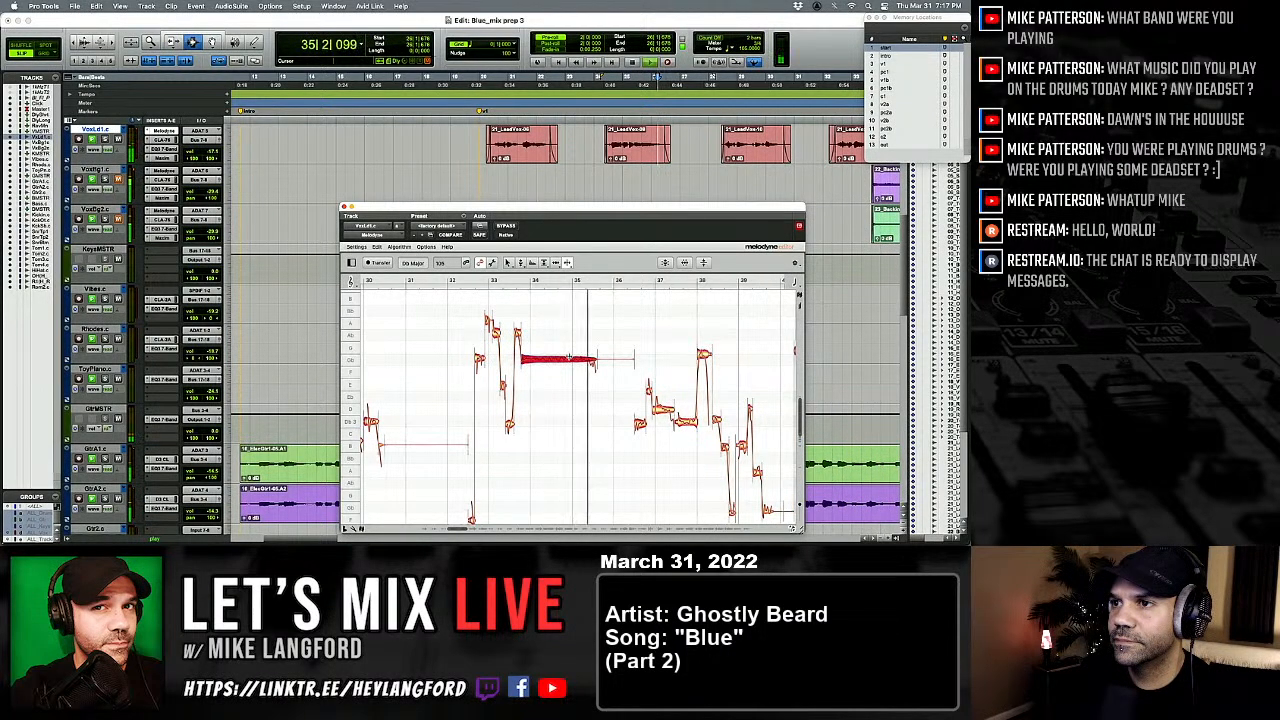
Step: Switch back to the Pitch tool and correct the end of the held Db3 note near bar 35
right_click(551, 404)
left_click(537, 411)
left_click_drag(544, 339, 587, 362)
double_click(583, 360)
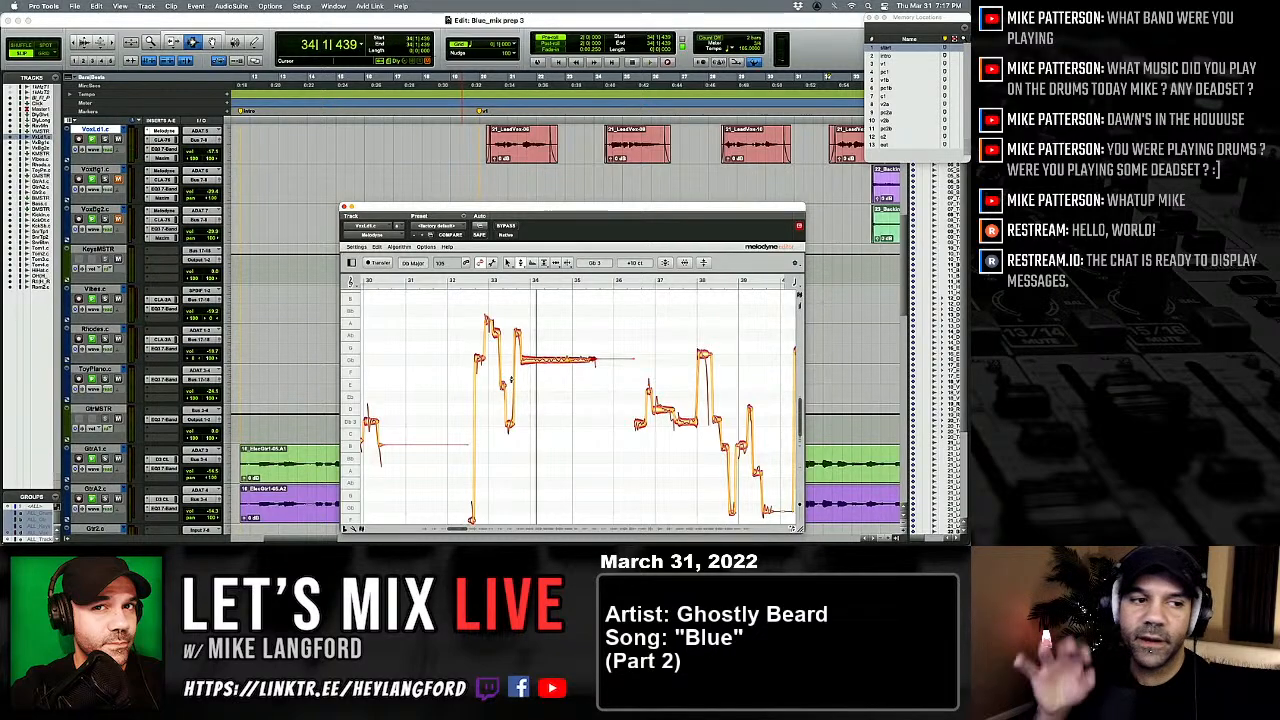
Step: Play on through the next phrase and snap the high note at bar 38 toward Db3
key("space")
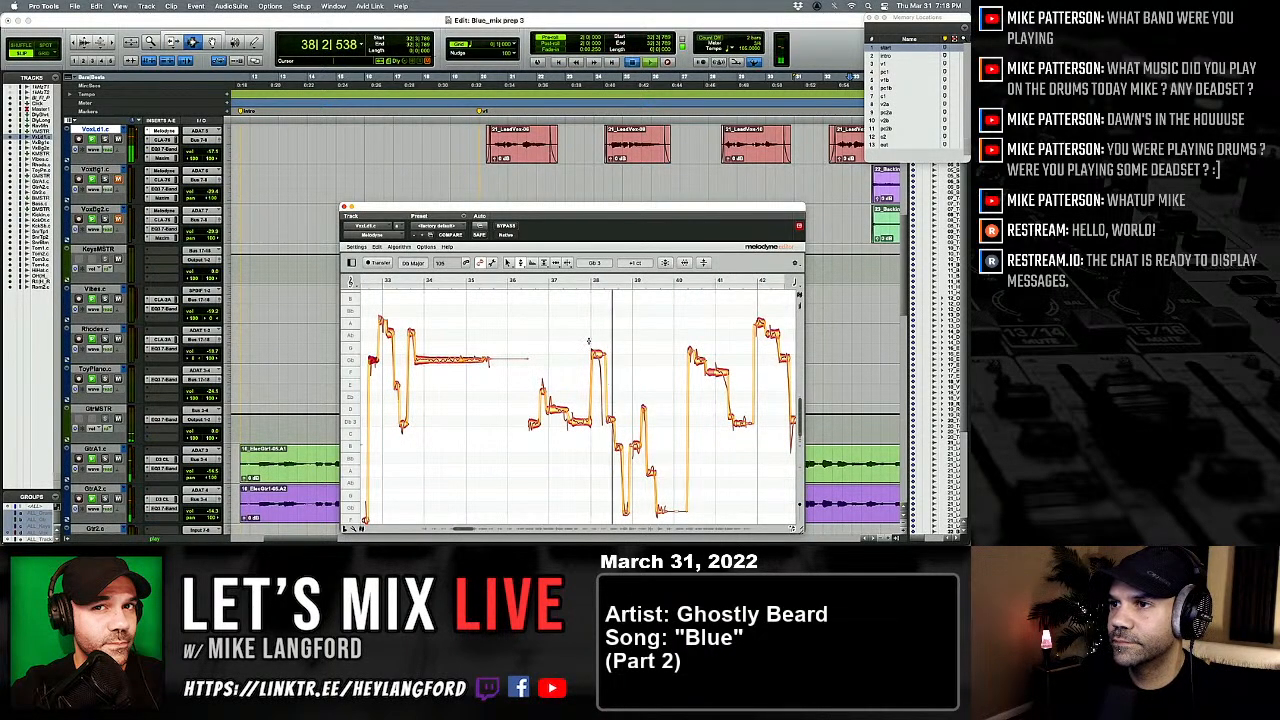
double_click(598, 355)
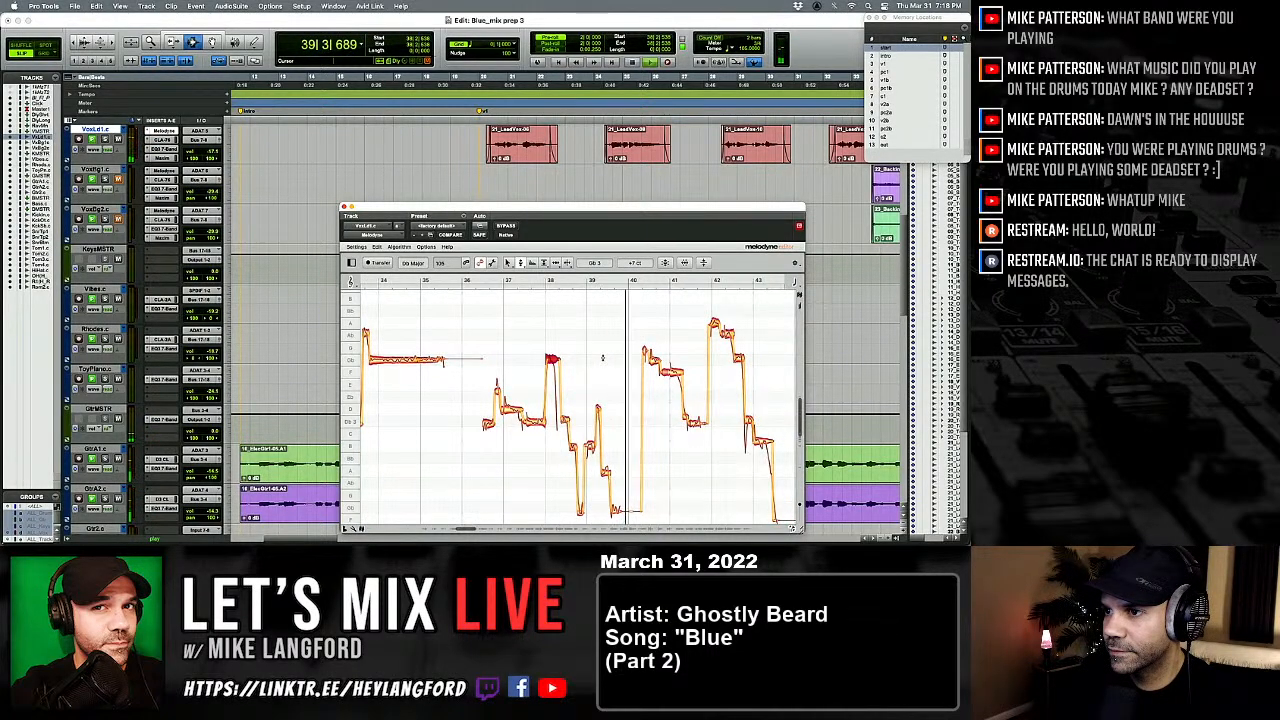
Step: Correct the low Gb2 notes between bars 38 and 40 and play the phrase on to bar 43
scroll(610, 410, "down", 3)
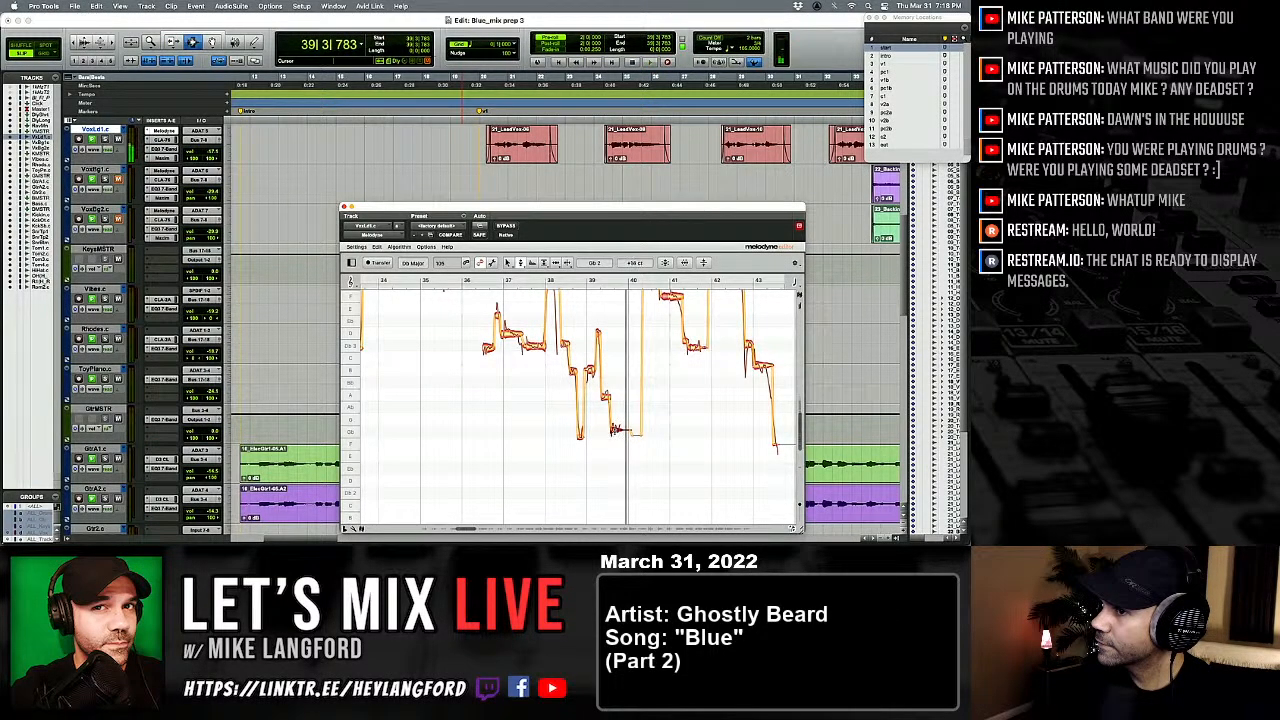
key("space")
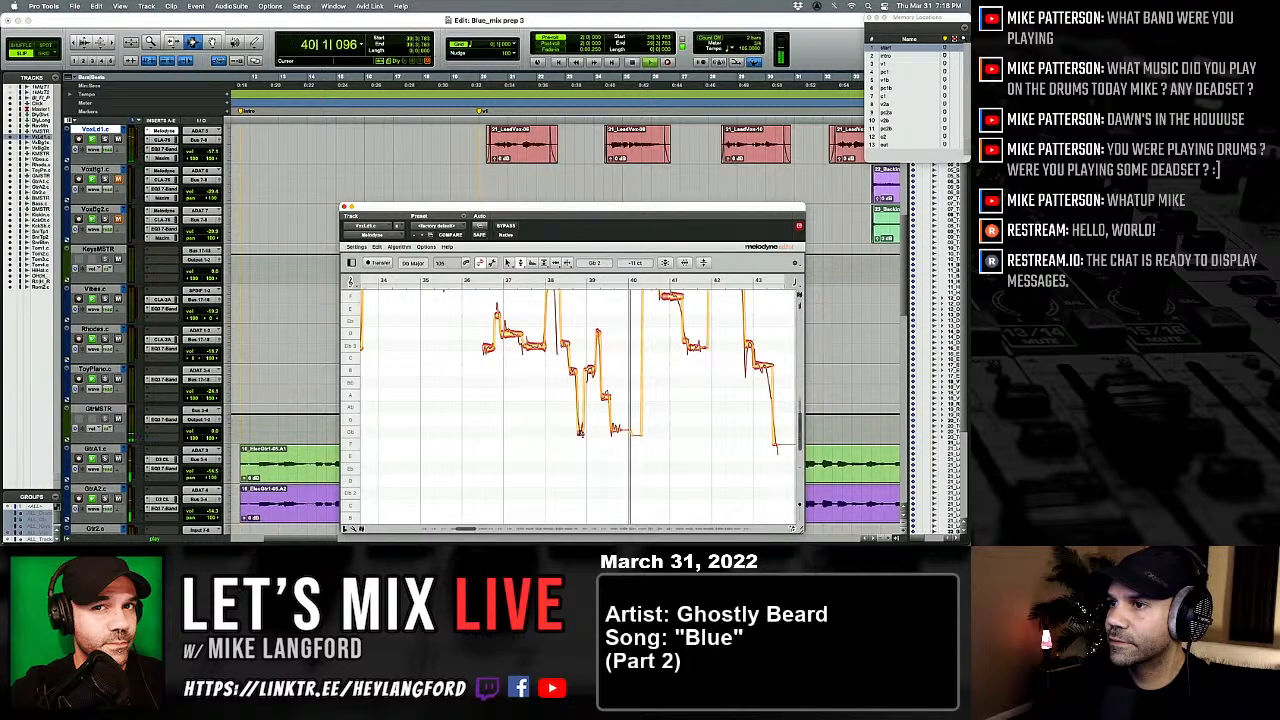
key("space")
key("space")
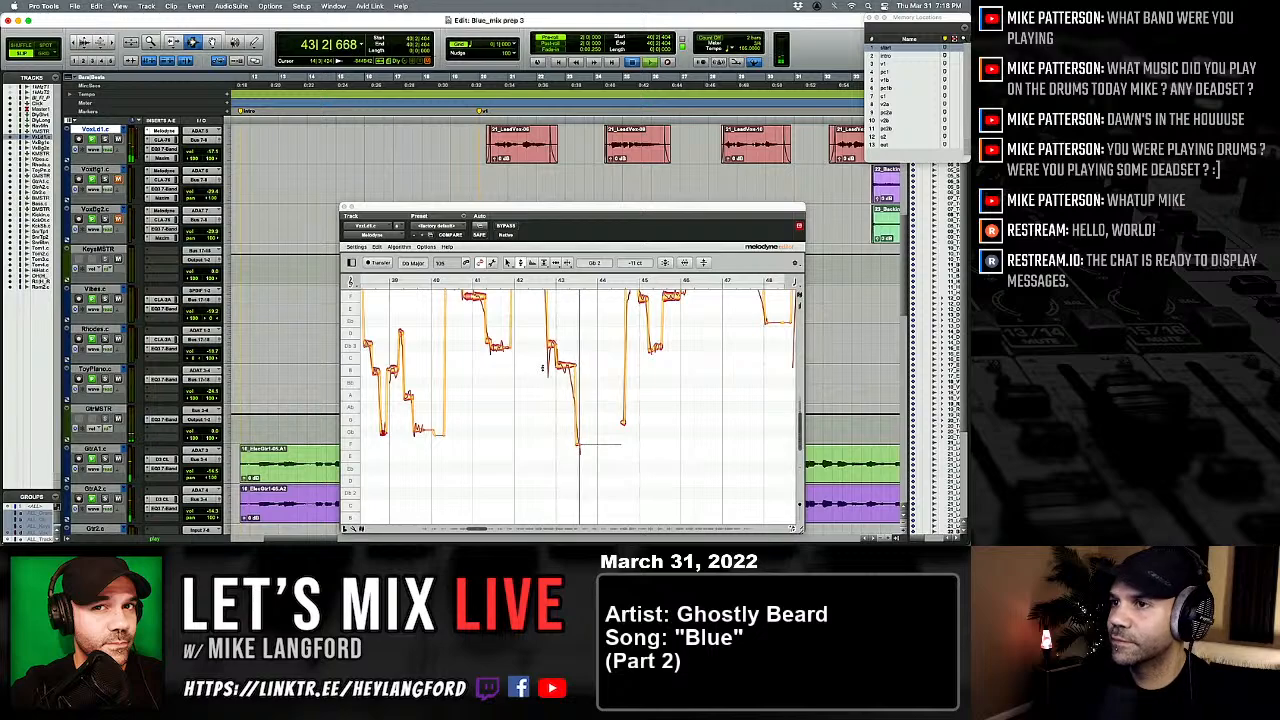
Step: Move the note just after bar 43 to B2, adjust its pitch modulation and return to the Pitch tool
left_click(562, 362)
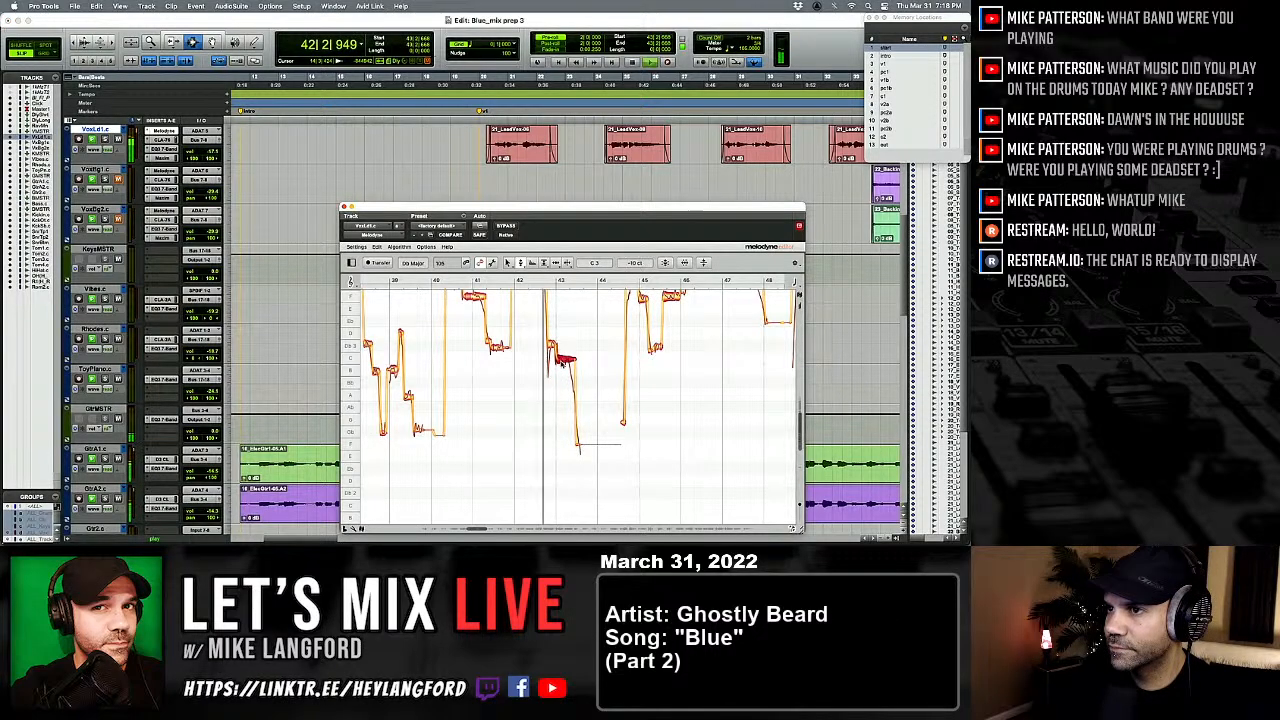
left_click_drag(563, 362, 566, 373)
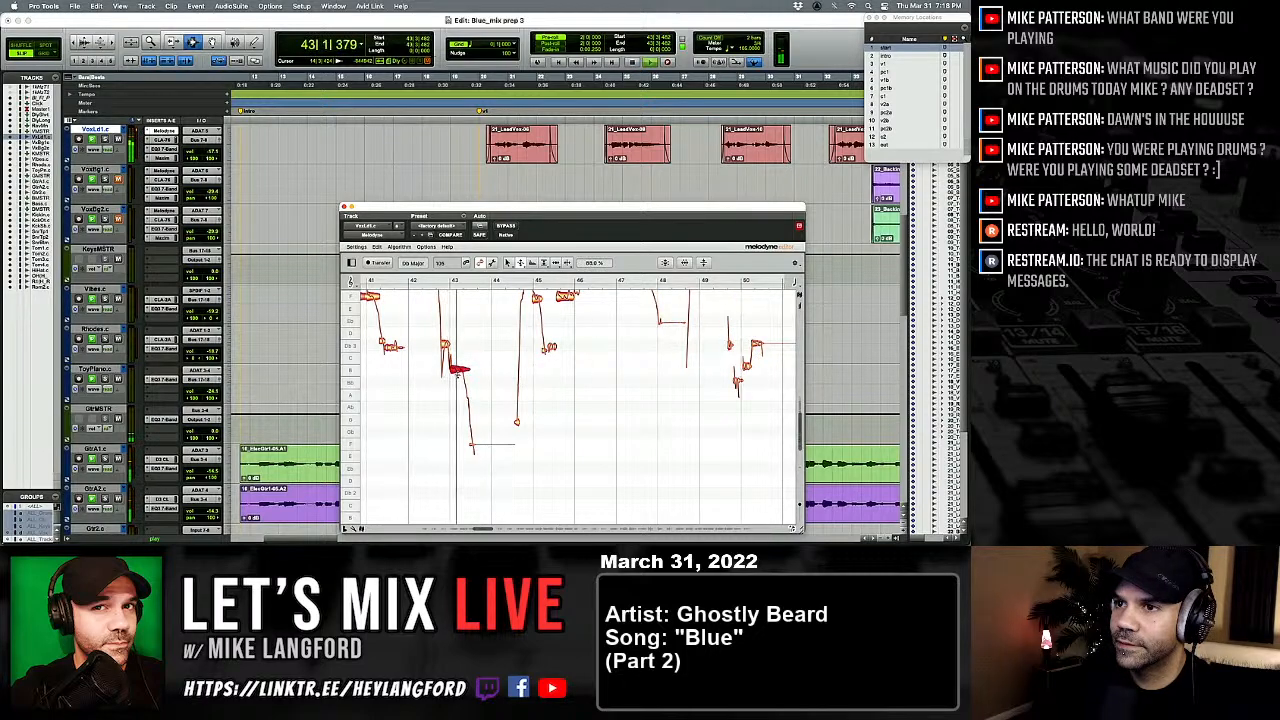
right_click(510, 377)
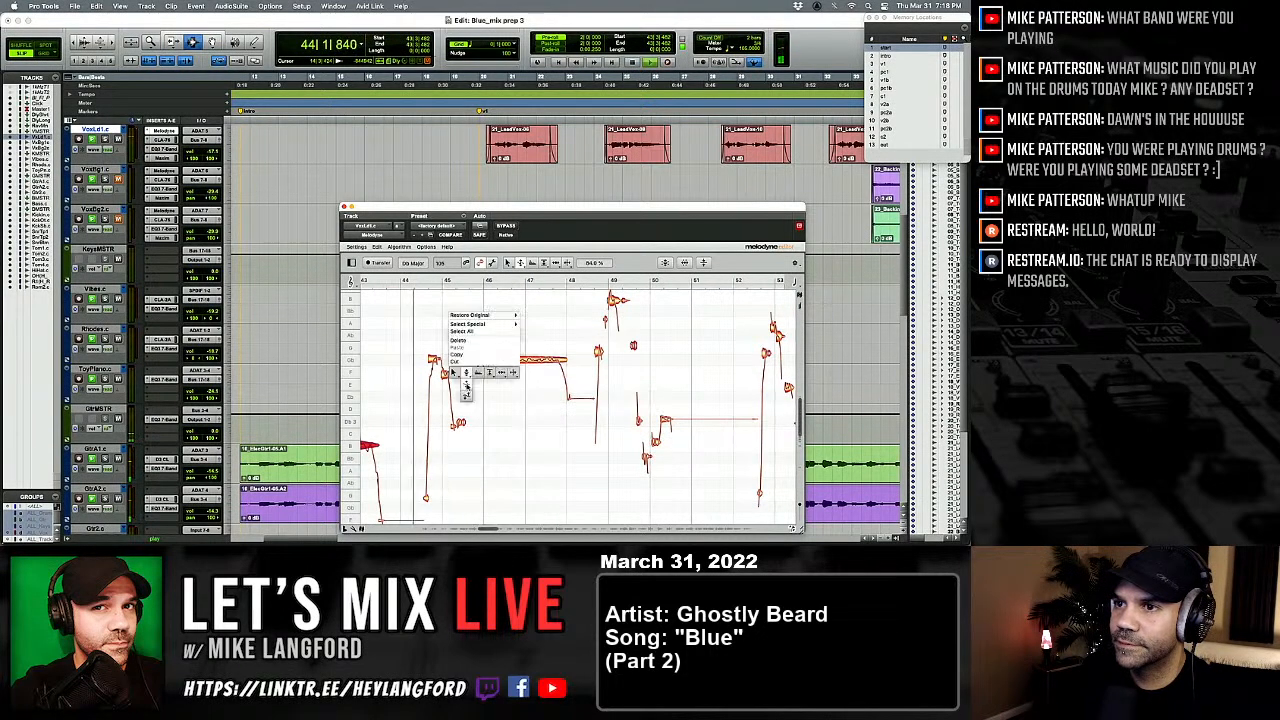
left_click(466, 375)
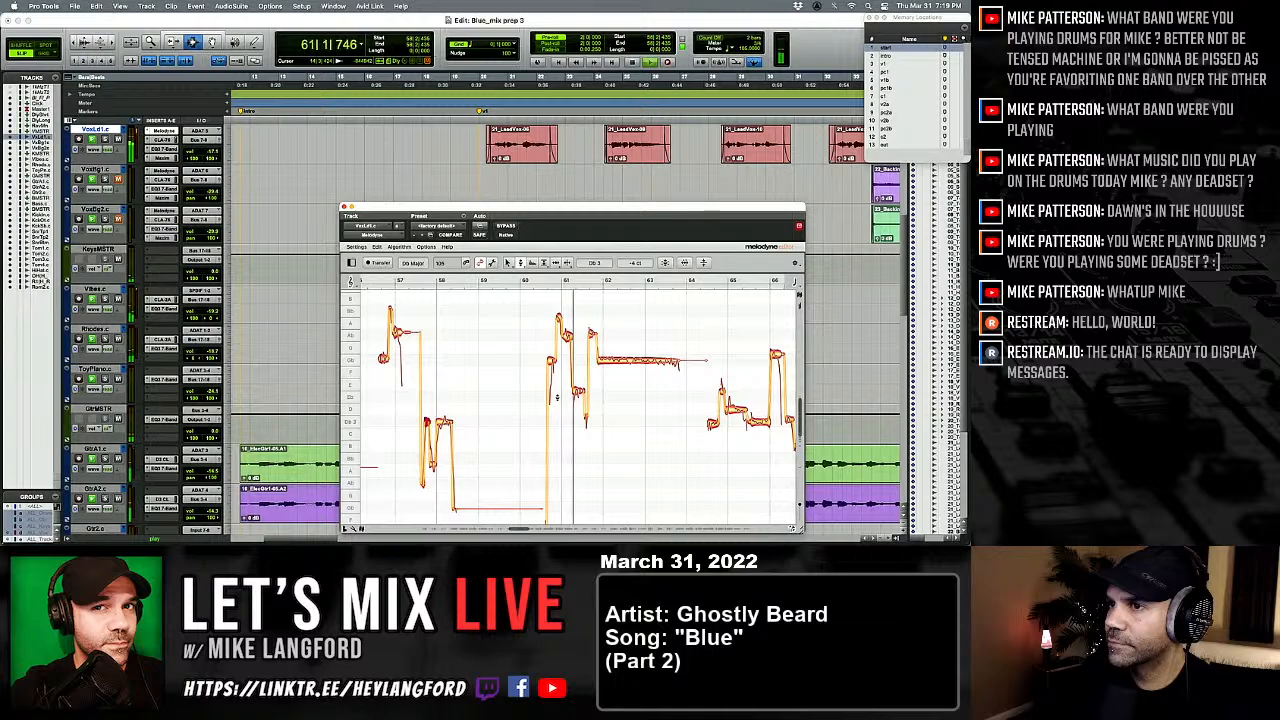
Step: Play the phrase at bar 61 and nudge the low note just after that bar toward E3
key("space")
key("space")
left_click_drag(578, 391, 578, 387)
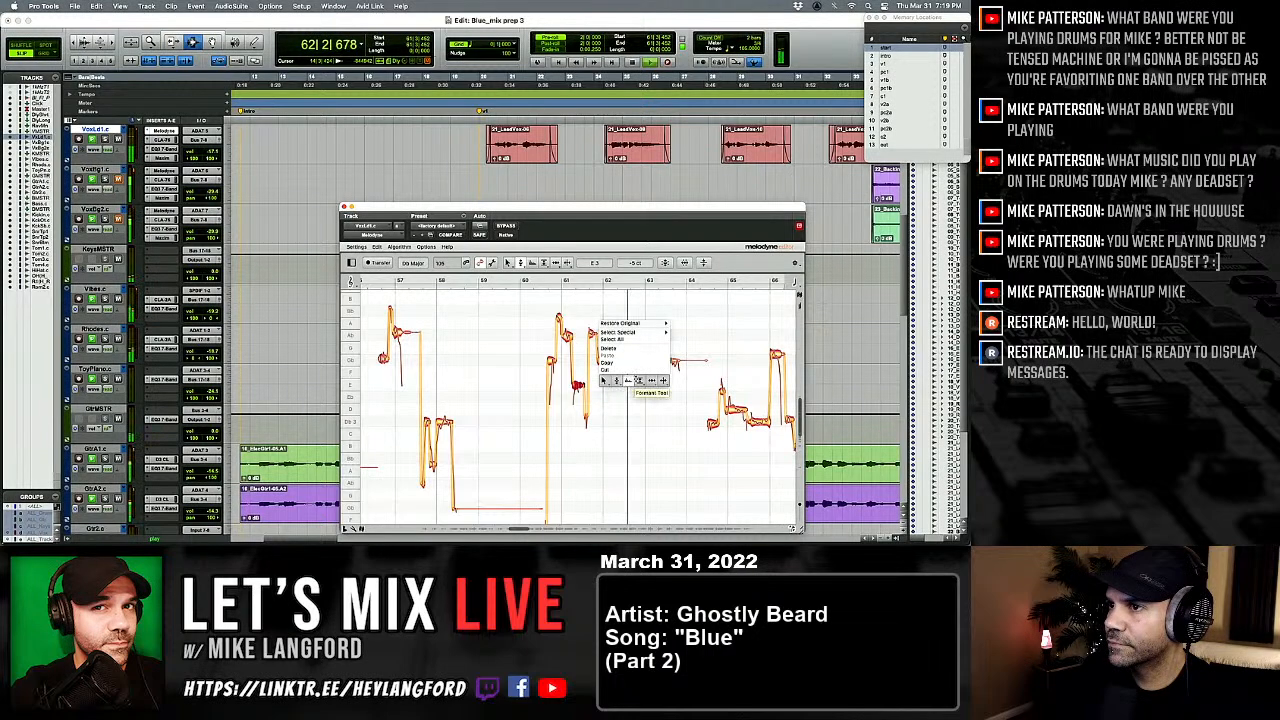
Step: Split the held Gb3 note in the middle of bar 62 with the Note Separation tool
key("space")
key("space")
left_click(633, 362)
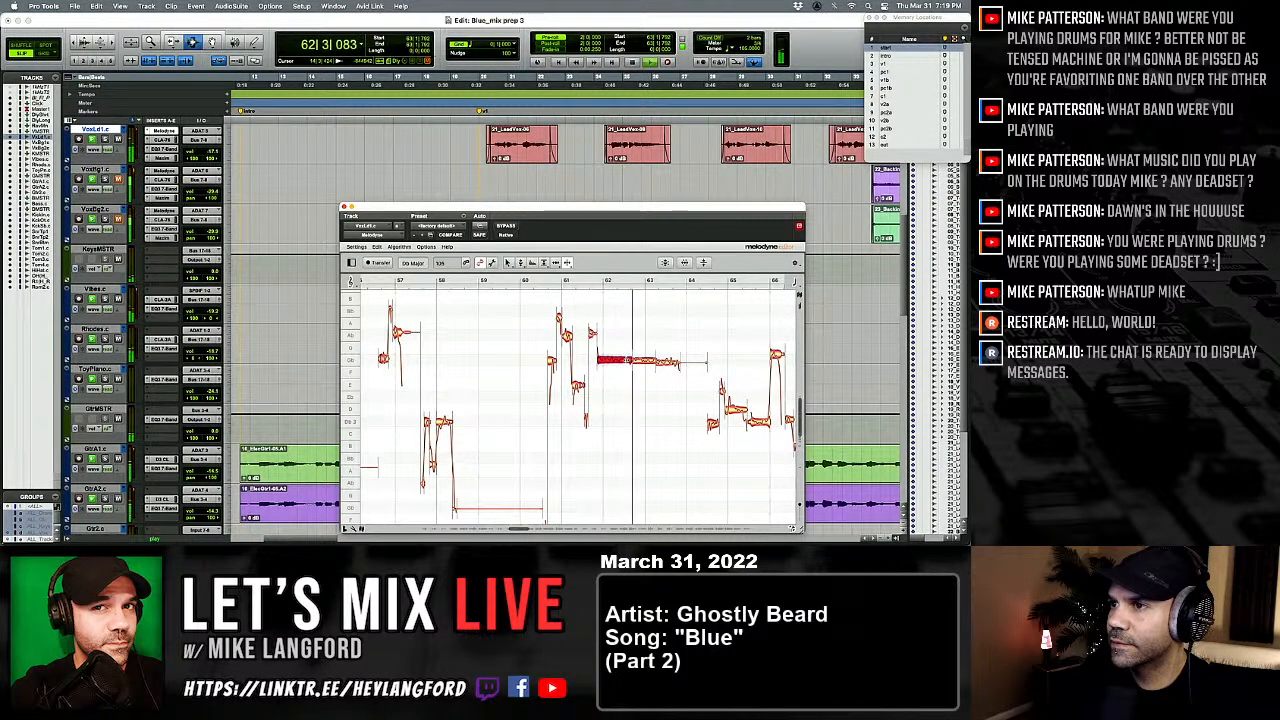
key("space")
Step: Return to the Pitch tool and center both parts of the held note at bar 62 on Gb3
right_click(566, 386)
left_click(577, 385)
right_click(623, 350)
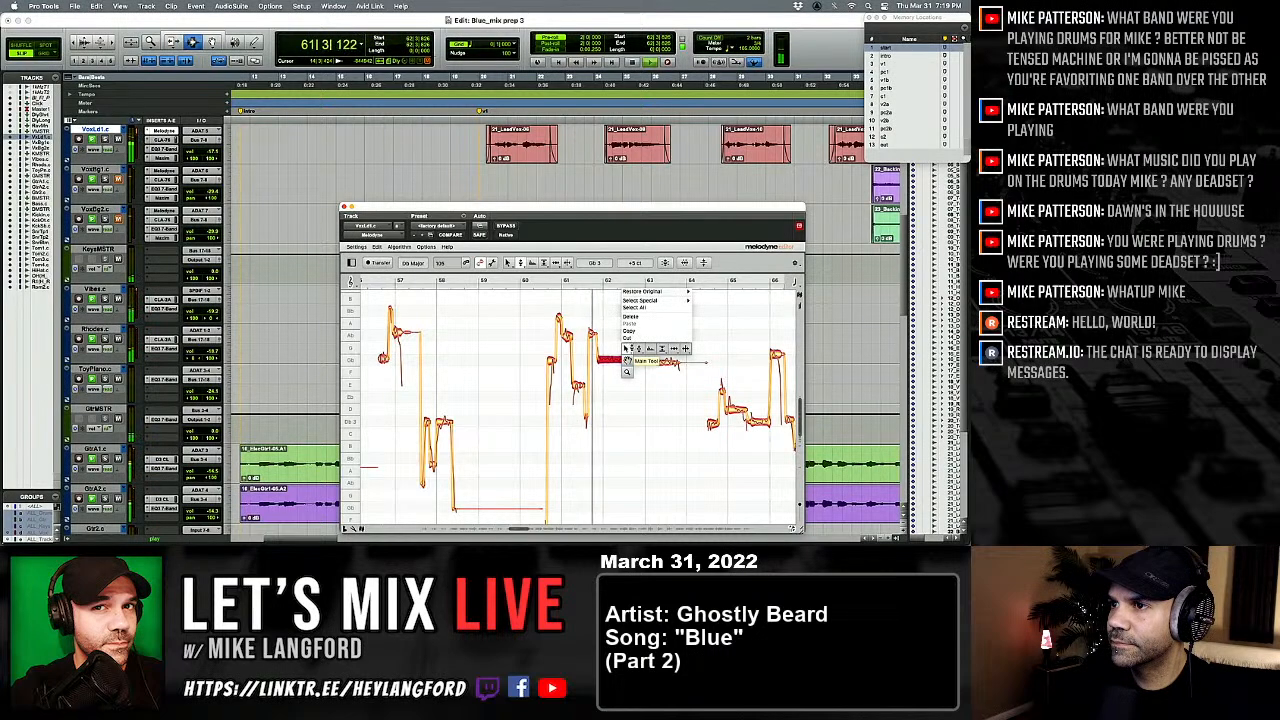
left_click(635, 349)
left_click_drag(605, 344, 673, 360)
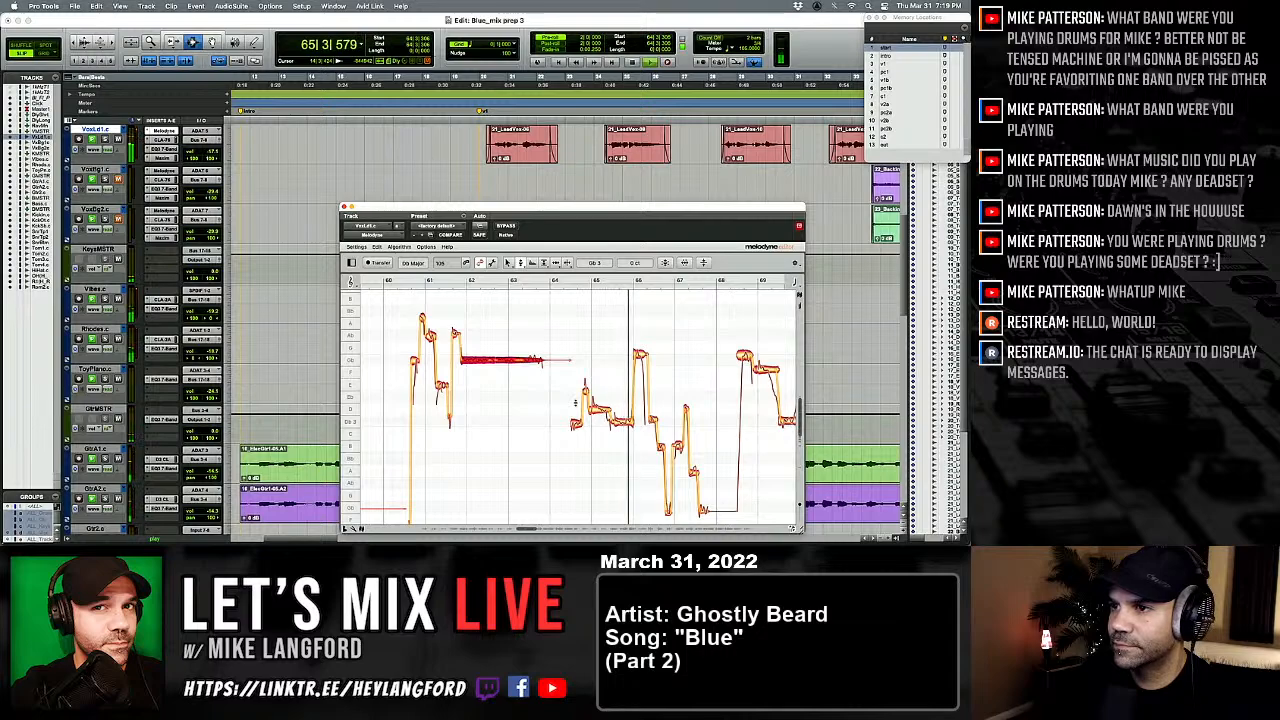
Step: Lower the high note at bar 66 to Gb3 and the short note late in bar 64 toward Eb3, replaying the phrase
key("KP_1")
key("KP_1")
left_click_drag(640, 354, 640, 361)
key("KP_1")
key("KP_1")
left_click(585, 397)
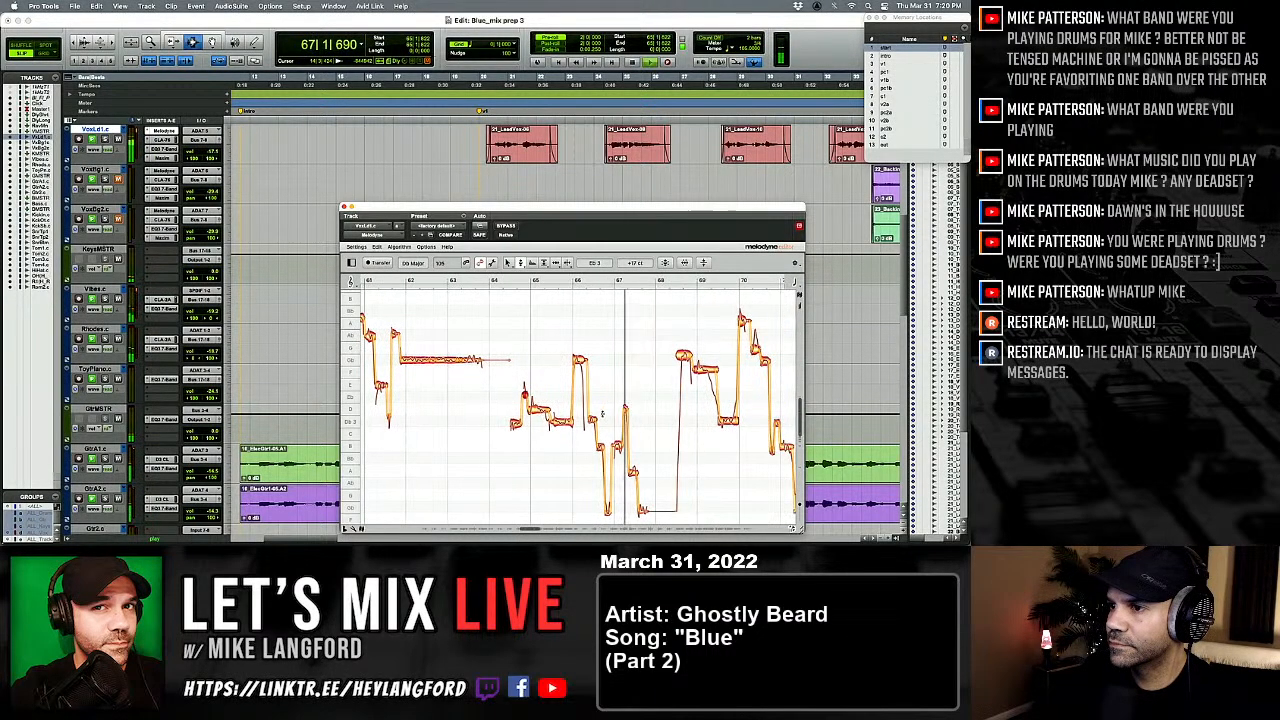
Step: Raise the low note late in bar 67 to Gb2 and lower the two notes after it to Gb3 and F3
key("KP_1")
key("KP_1")
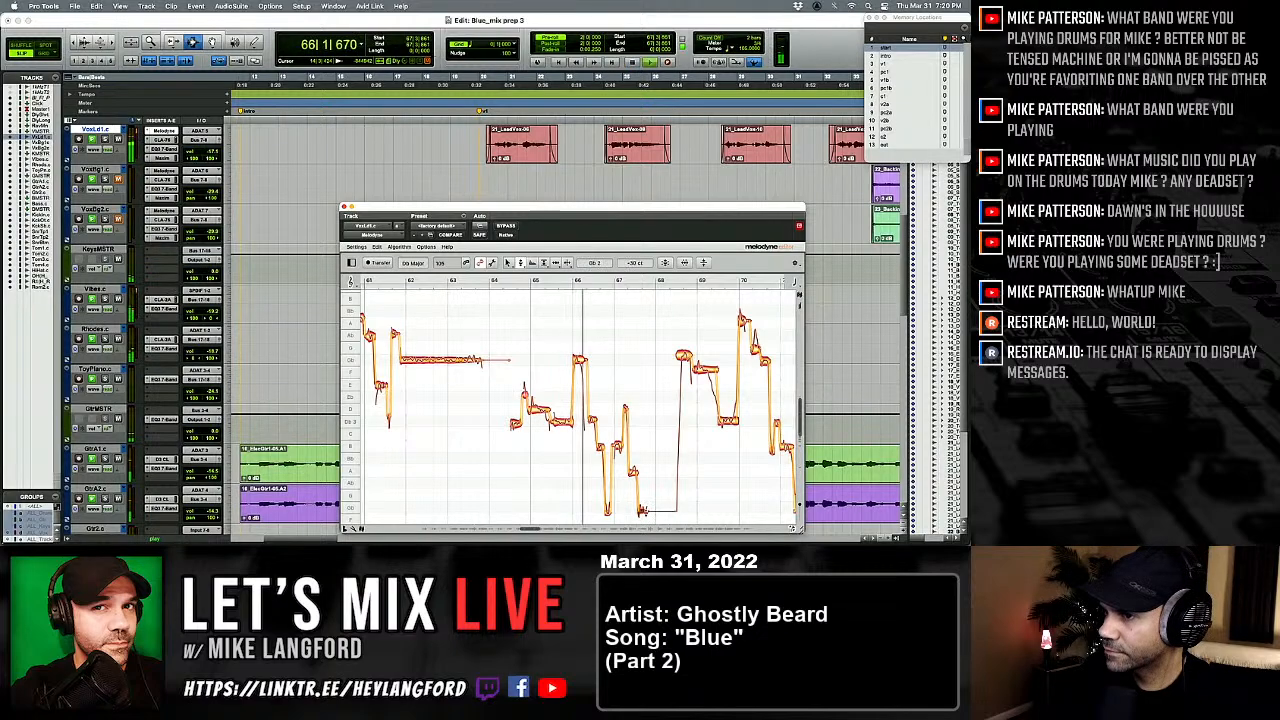
left_click_drag(644, 512, 645, 509)
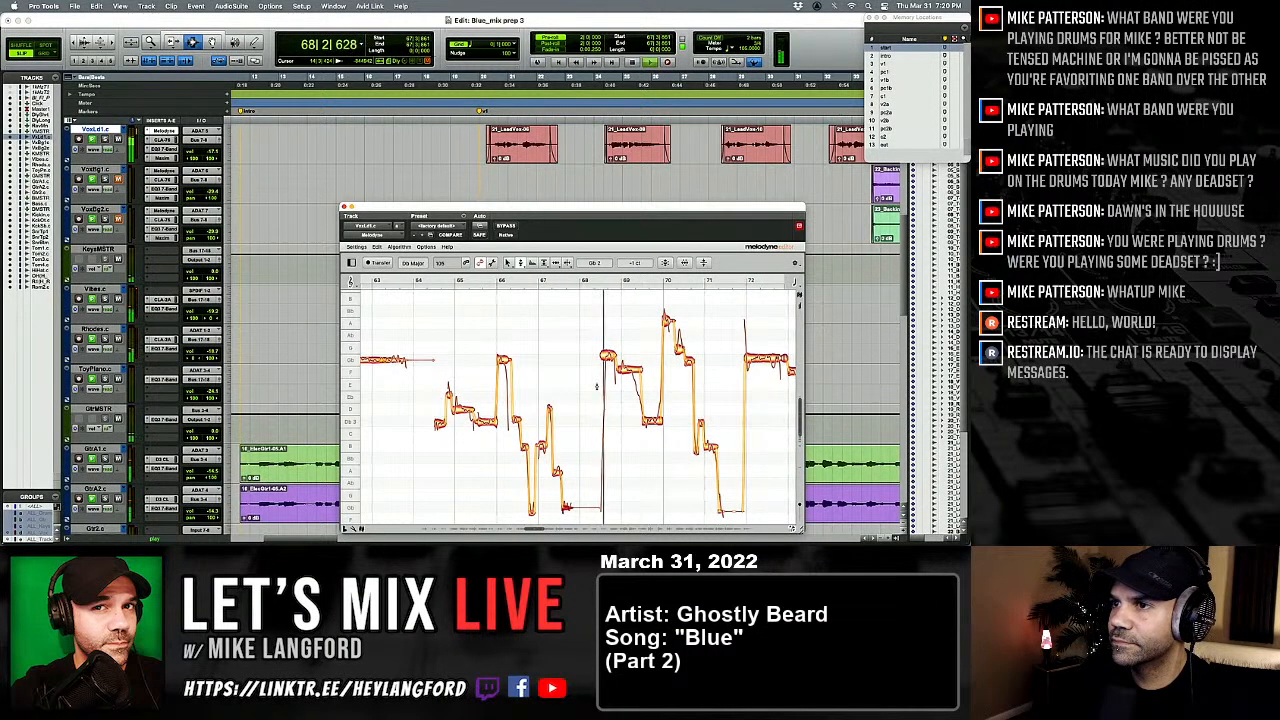
key("KP_1")
left_click_drag(608, 356, 633, 371)
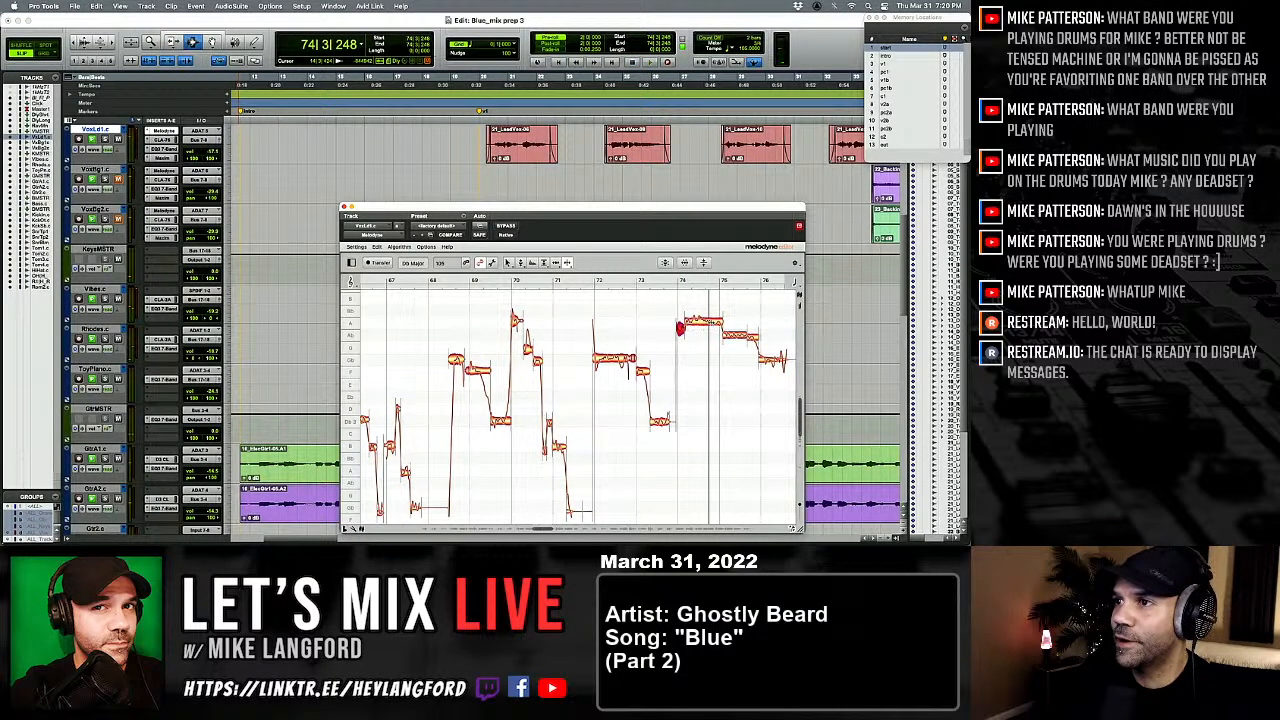
Step: Return to the Pitch tool, center the held note at bar 74 on A3 and play it back
right_click(710, 332)
left_click(673, 337)
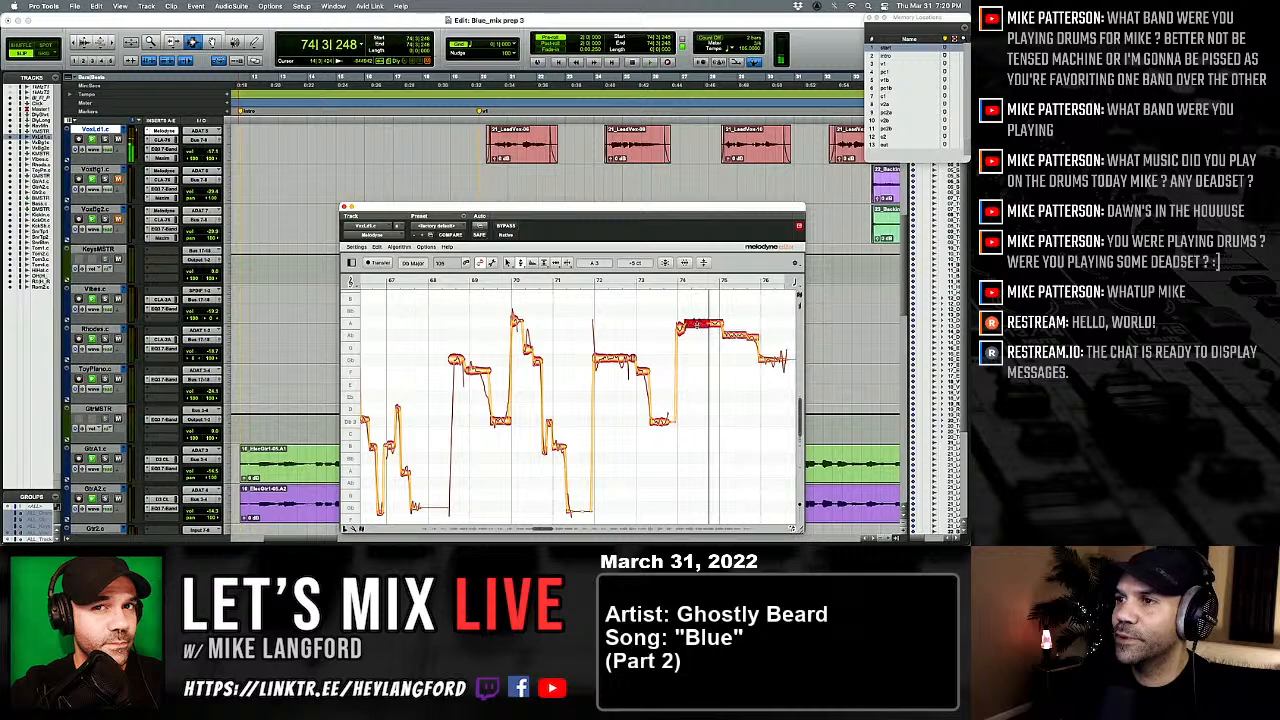
key("space")
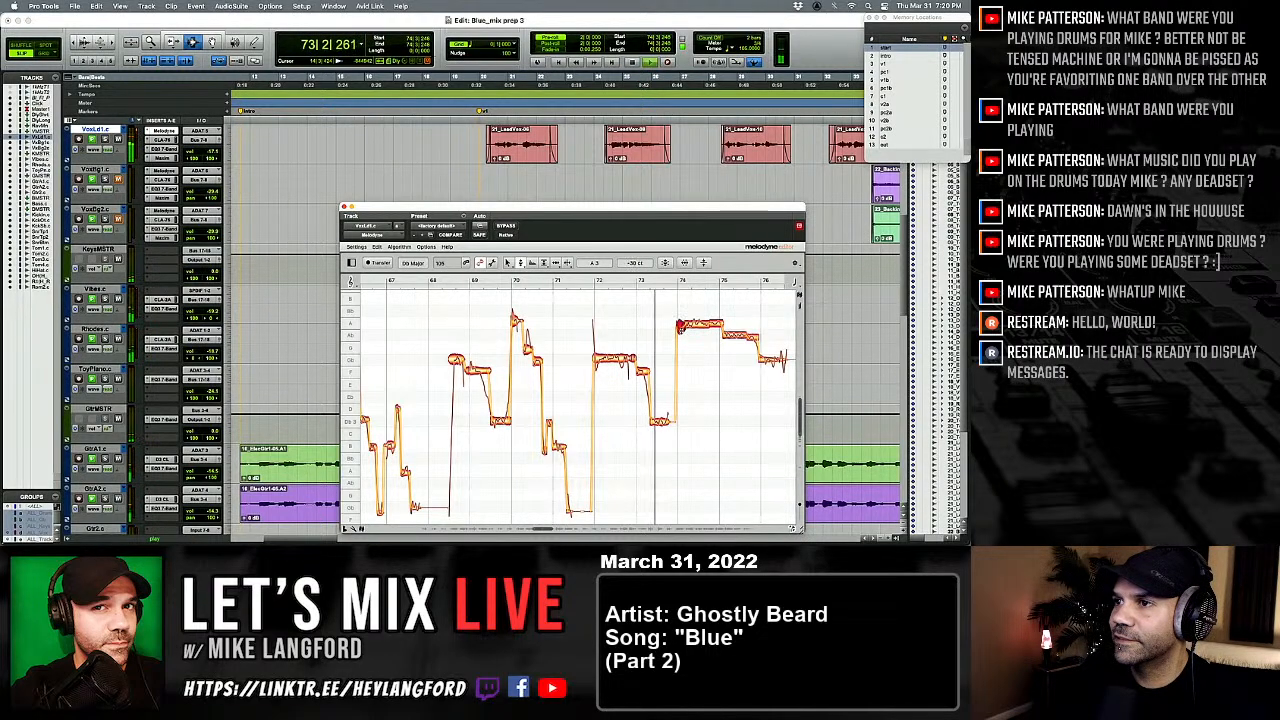
Step: Reduce the pitch modulation of the held A3 note at bar 74, then return to the Pitch tool and play it back
right_click(715, 331)
left_click(700, 343)
left_click_drag(698, 326, 698, 330)
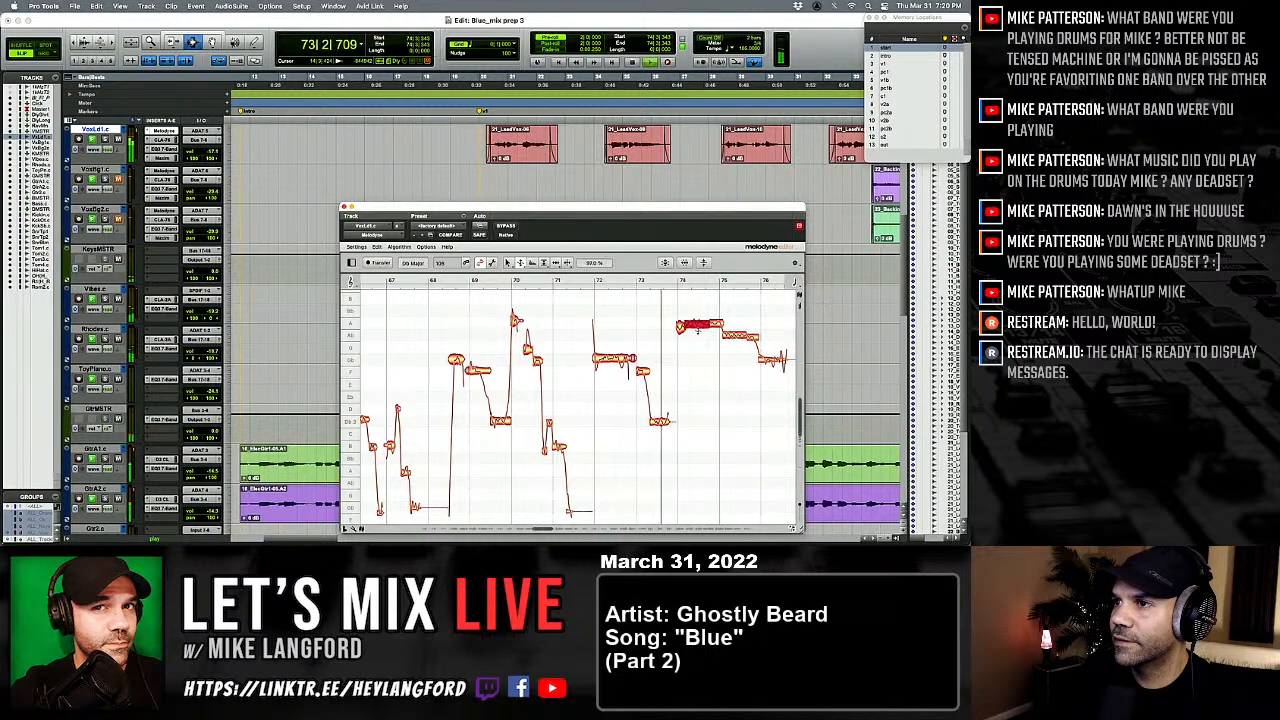
right_click(690, 331)
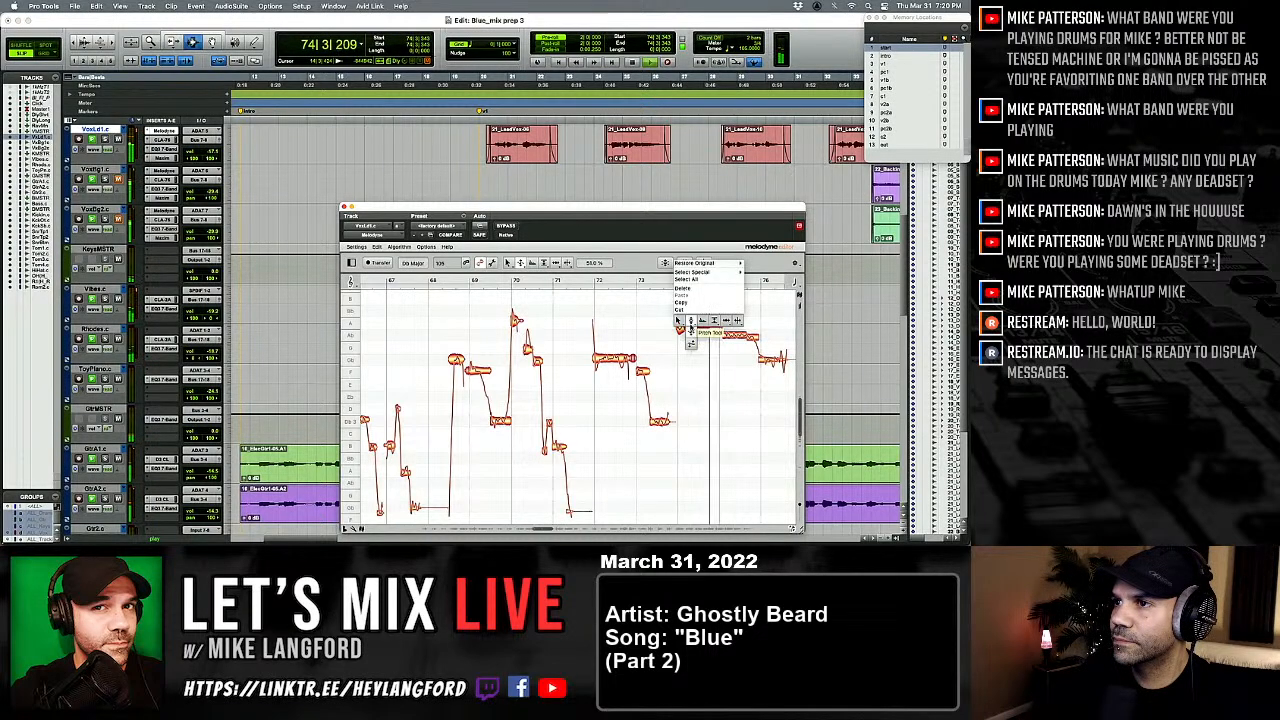
left_click(691, 323)
key("space")
Step: Use the Time tool to shift the start of the Ab3 note near bar 75 slightly earlier
left_click(716, 324)
right_click(712, 327)
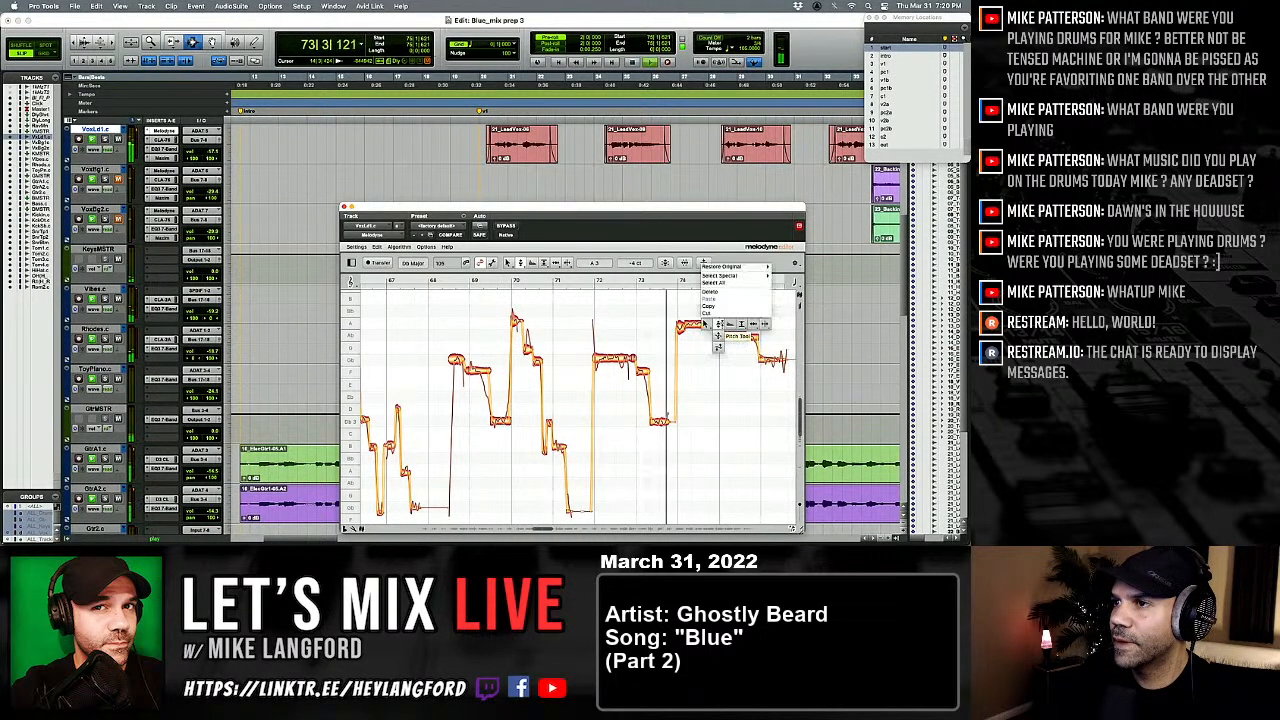
left_click(754, 324)
left_click(730, 335)
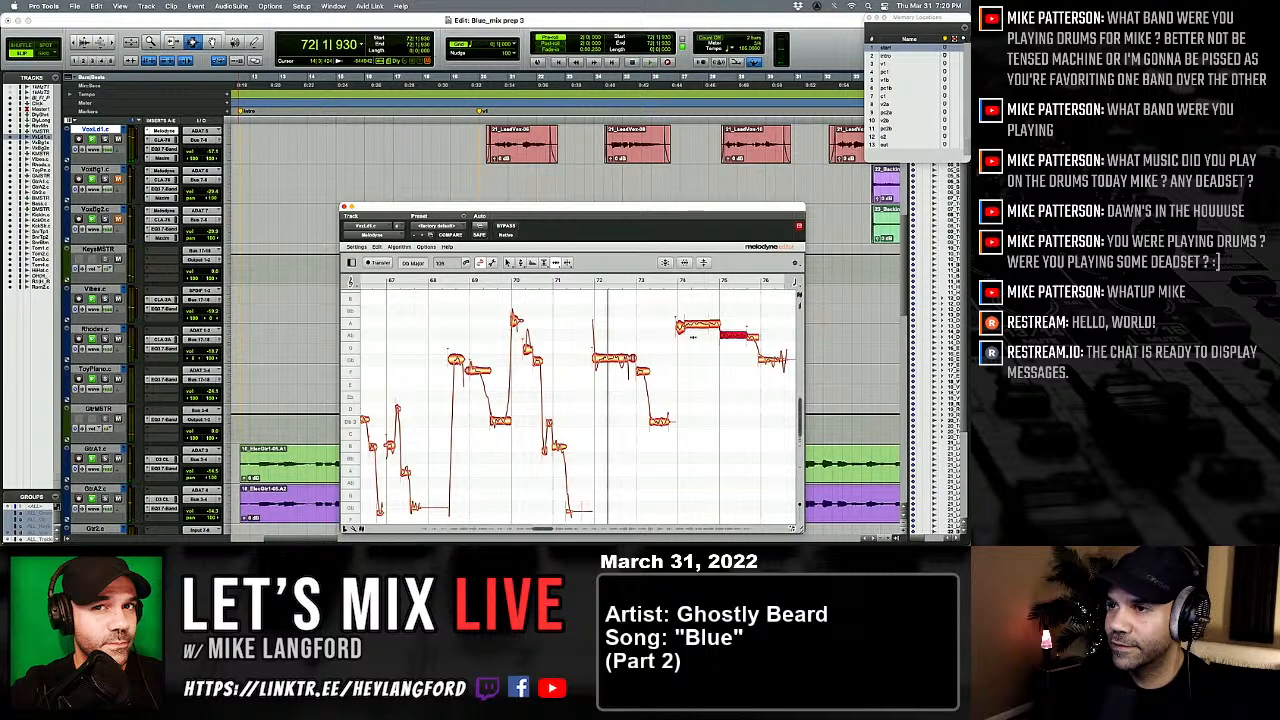
Step: Reduce the pitch modulation of the held Gb3 note at bar 72 to 76 %
right_click(630, 360)
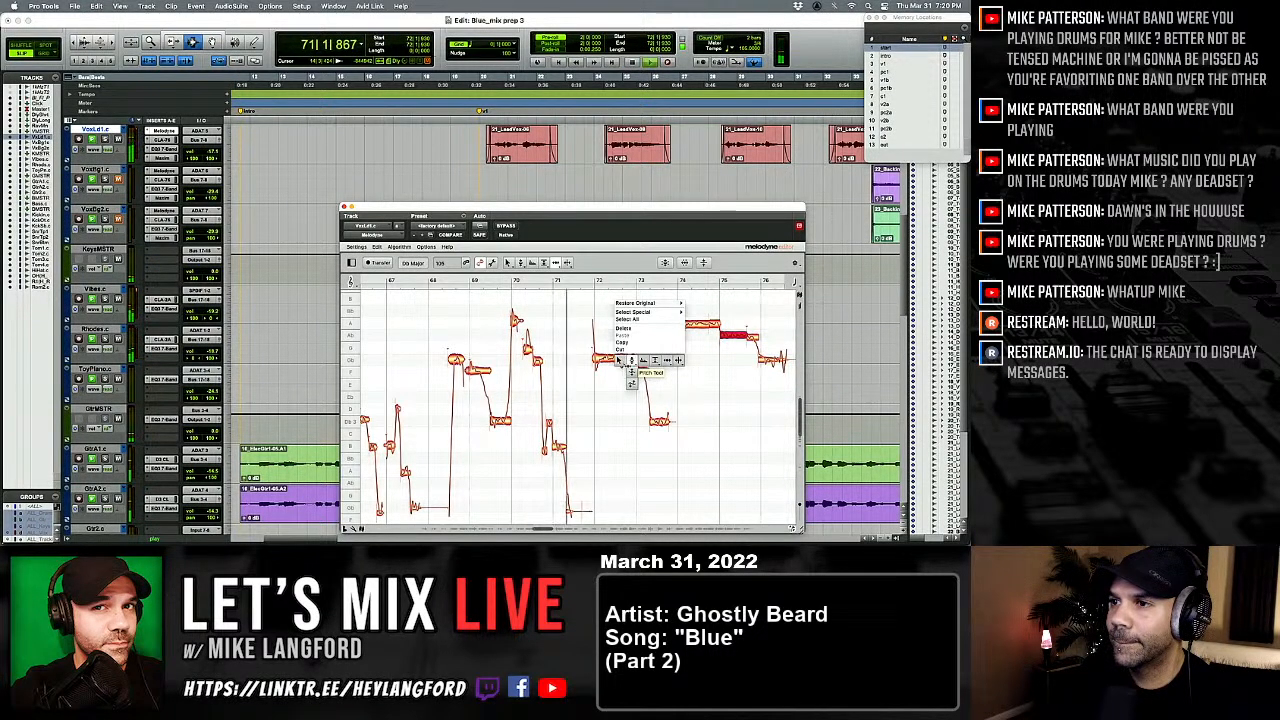
left_click(630, 360)
left_click(626, 360)
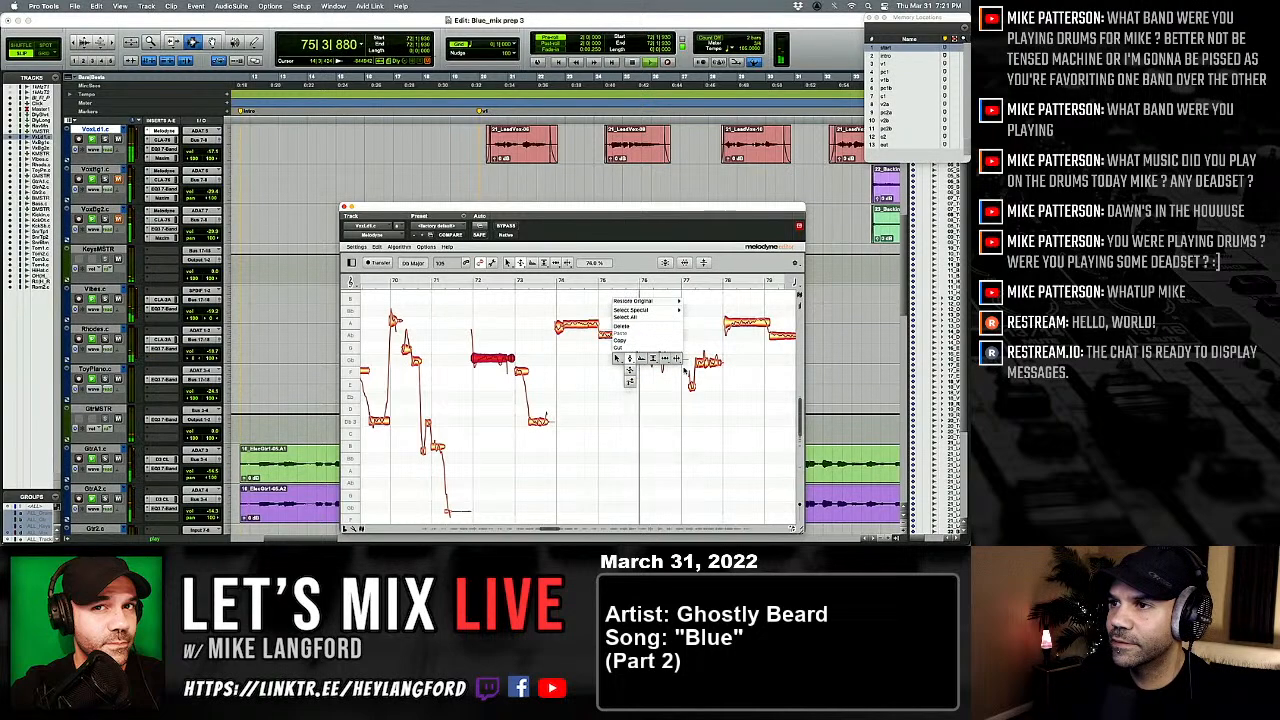
Step: Split the wavering note near bar 76 with the Note Separation tool and tune its opening part near Gb3
left_click(650, 360)
key("space")
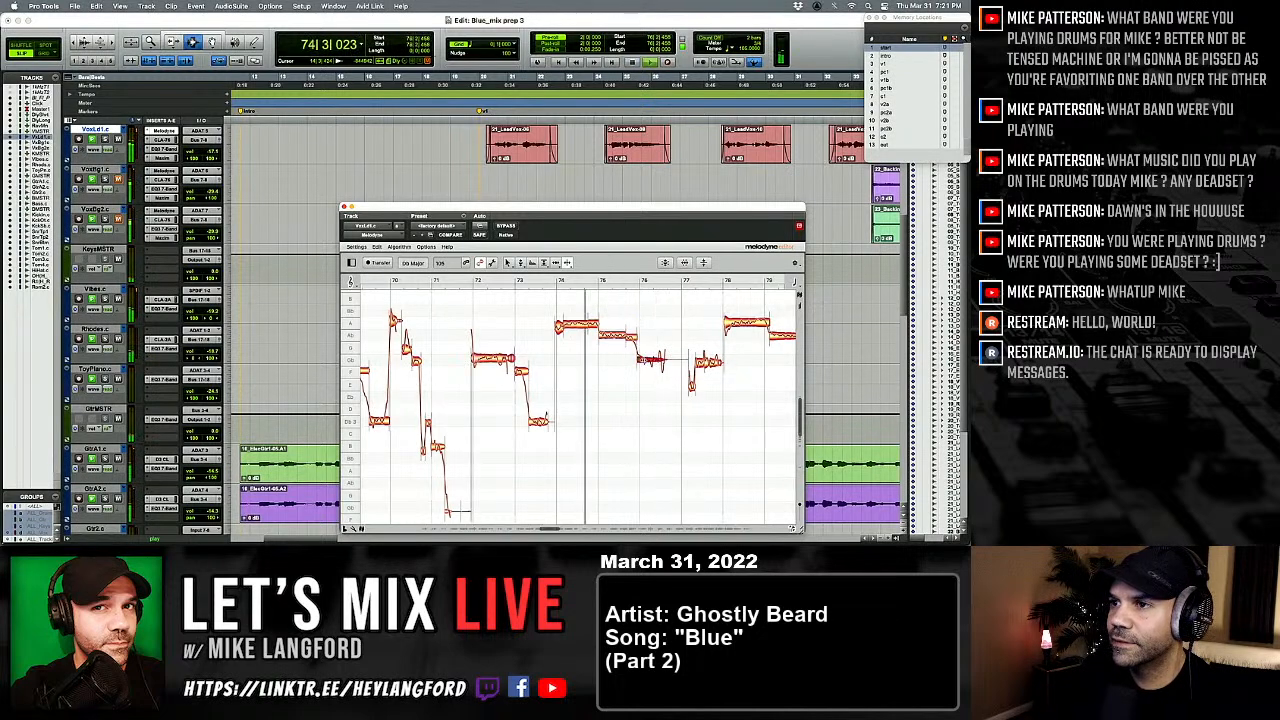
right_click(646, 374)
left_click(612, 391)
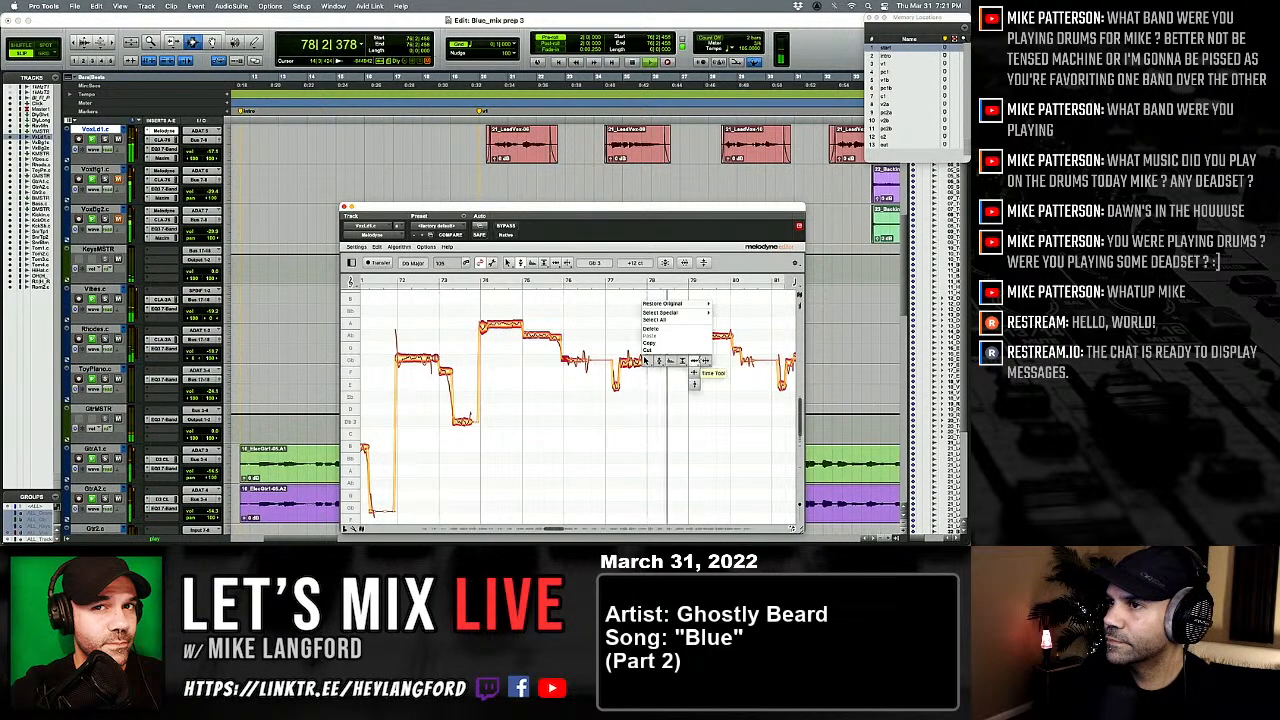
Step: Separate the short lead-in of the high note at bar 78 and snap the held part to A3
left_click(694, 361)
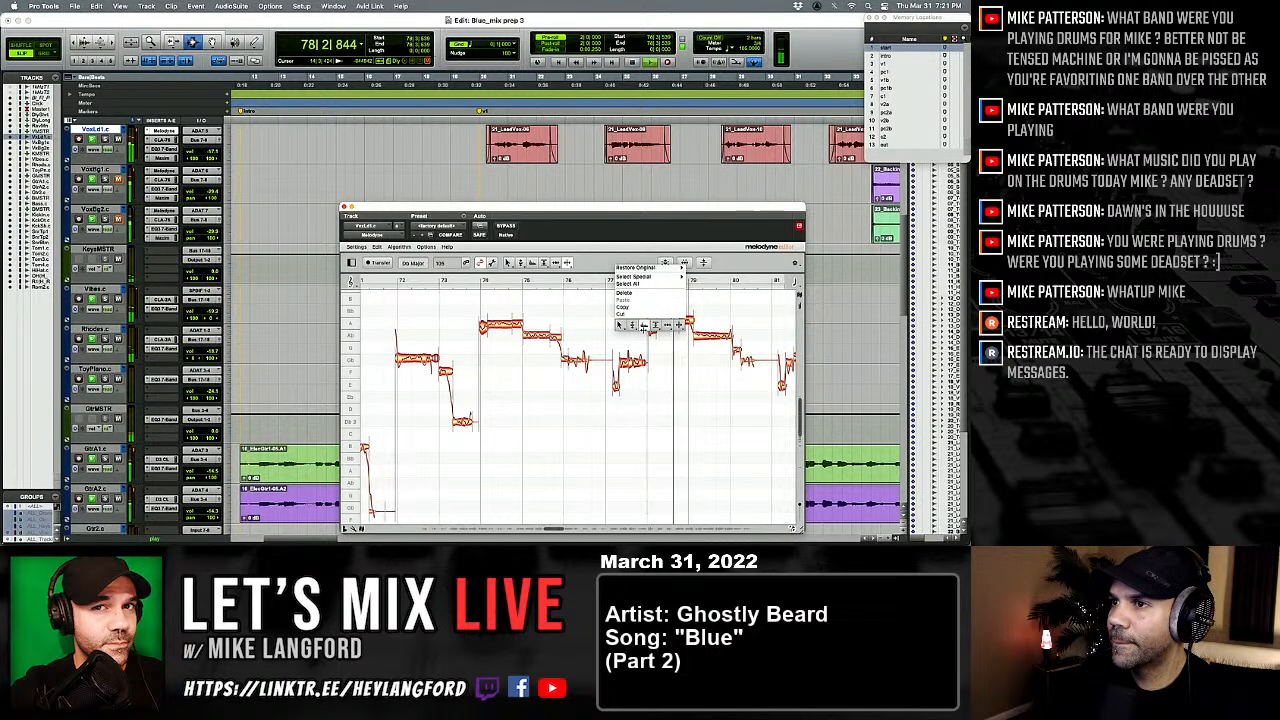
left_click(632, 325)
key("space")
left_click_drag(661, 294, 685, 322)
double_click(682, 323)
left_click(673, 334)
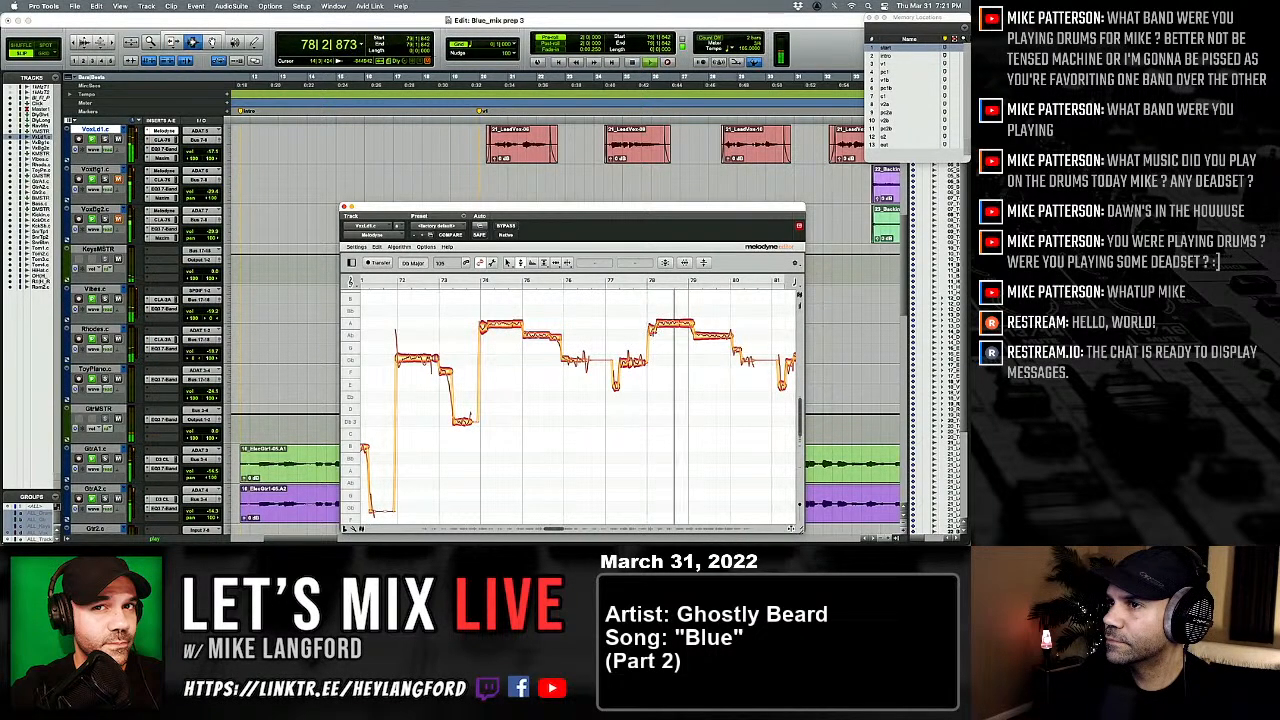
Step: Adjust the short lead-in note at bar 78 toward A3 and replay the phrase
left_click(652, 328)
scroll(655, 332, "right", 1)
key("space")
key("space")
Step: Switch to the Time tool and tighten the timing of the Ab3 note at bar 79 while replaying the phrase
right_click(657, 337)
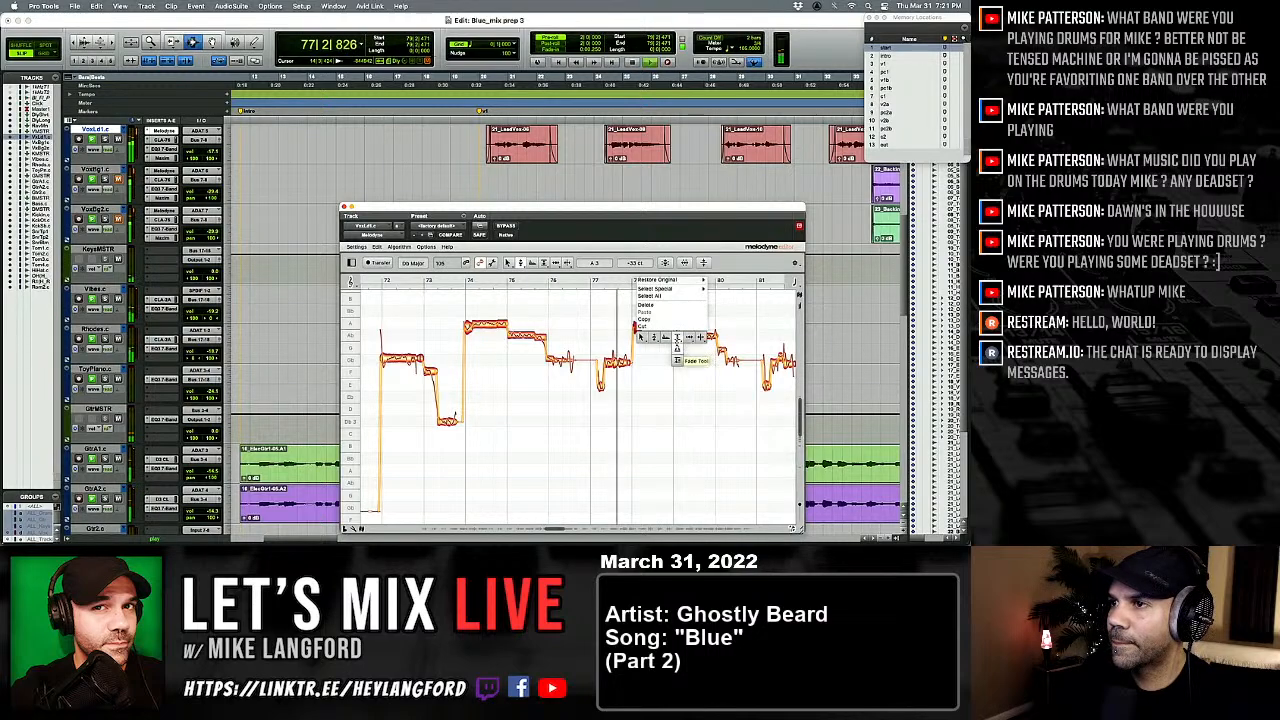
left_click(663, 341)
right_click(657, 335)
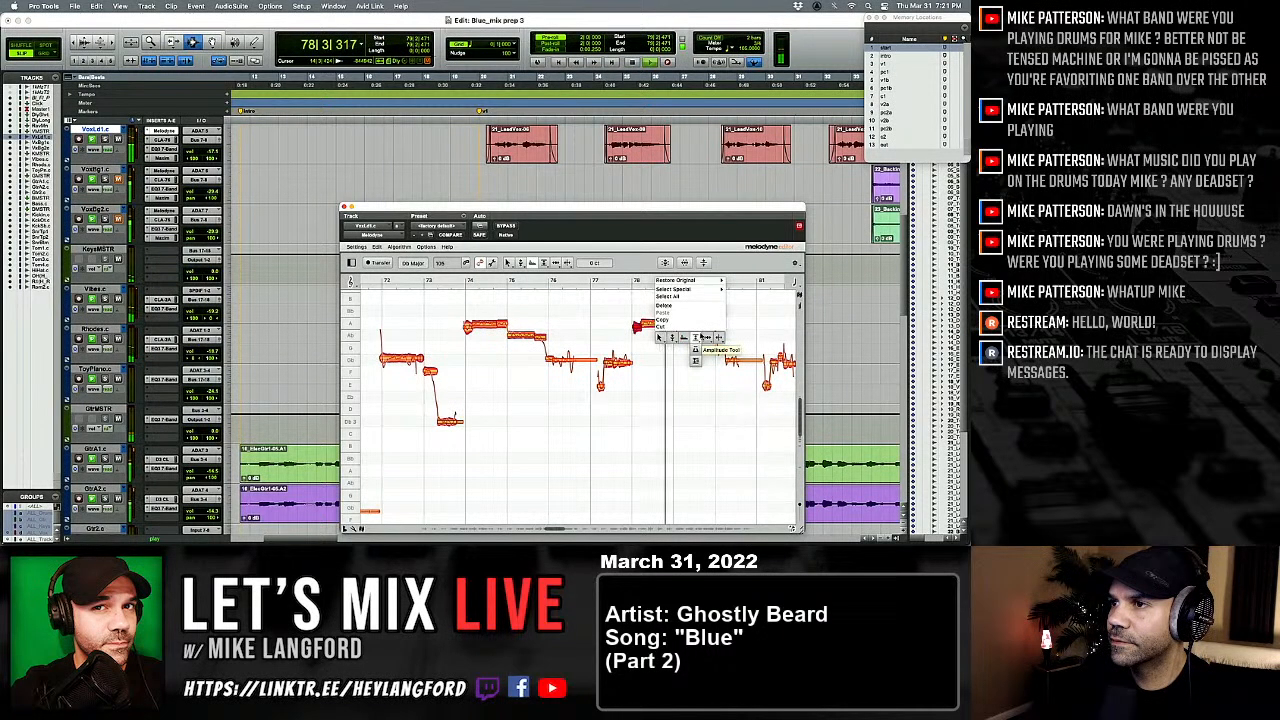
left_click(706, 338)
key("space")
key("space")
double_click(688, 334)
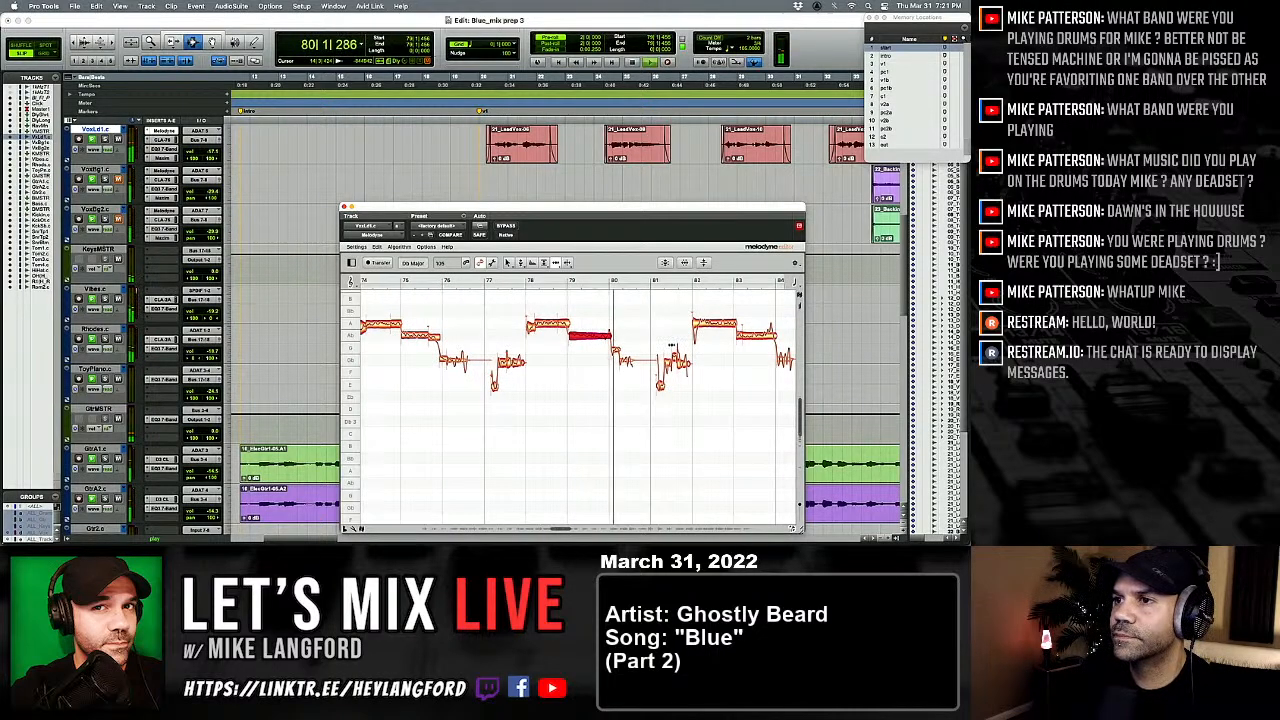
Step: Replay the phrase and try to snap the short note at bar 80 down to Gb3 with the Pitch tool
key("space")
key("space")
right_click(635, 361)
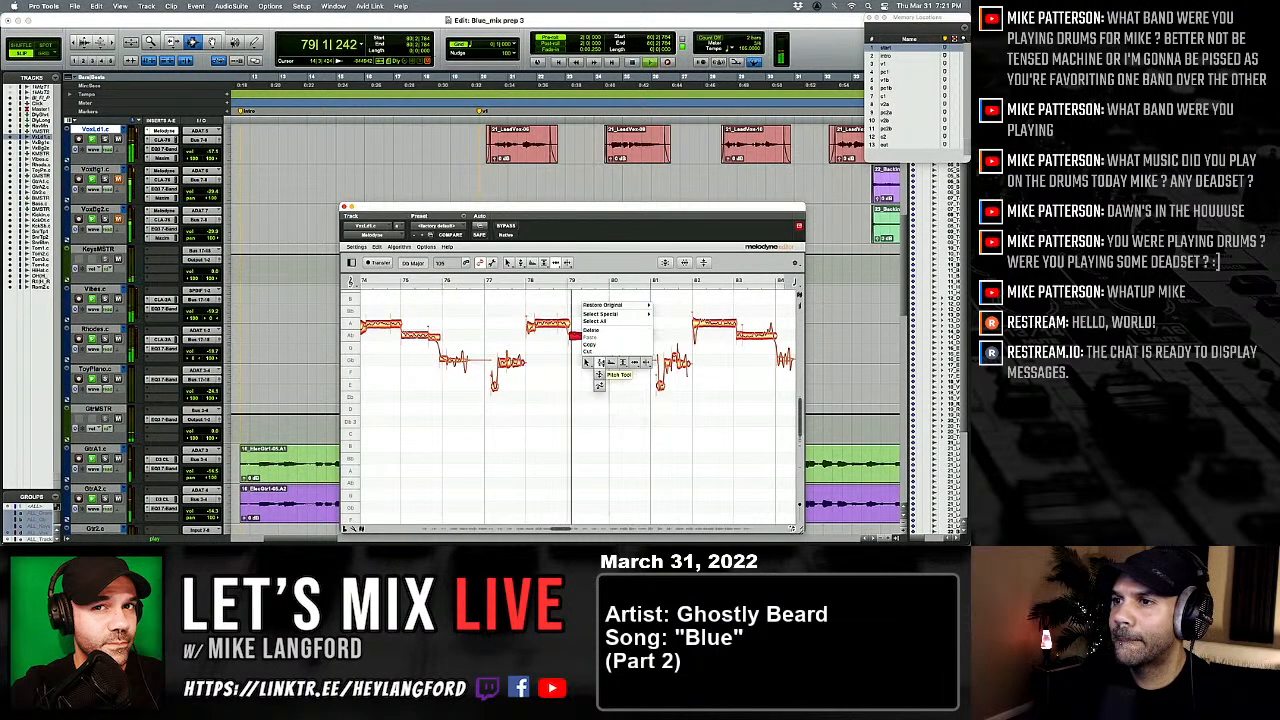
left_click(600, 363)
double_click(616, 352)
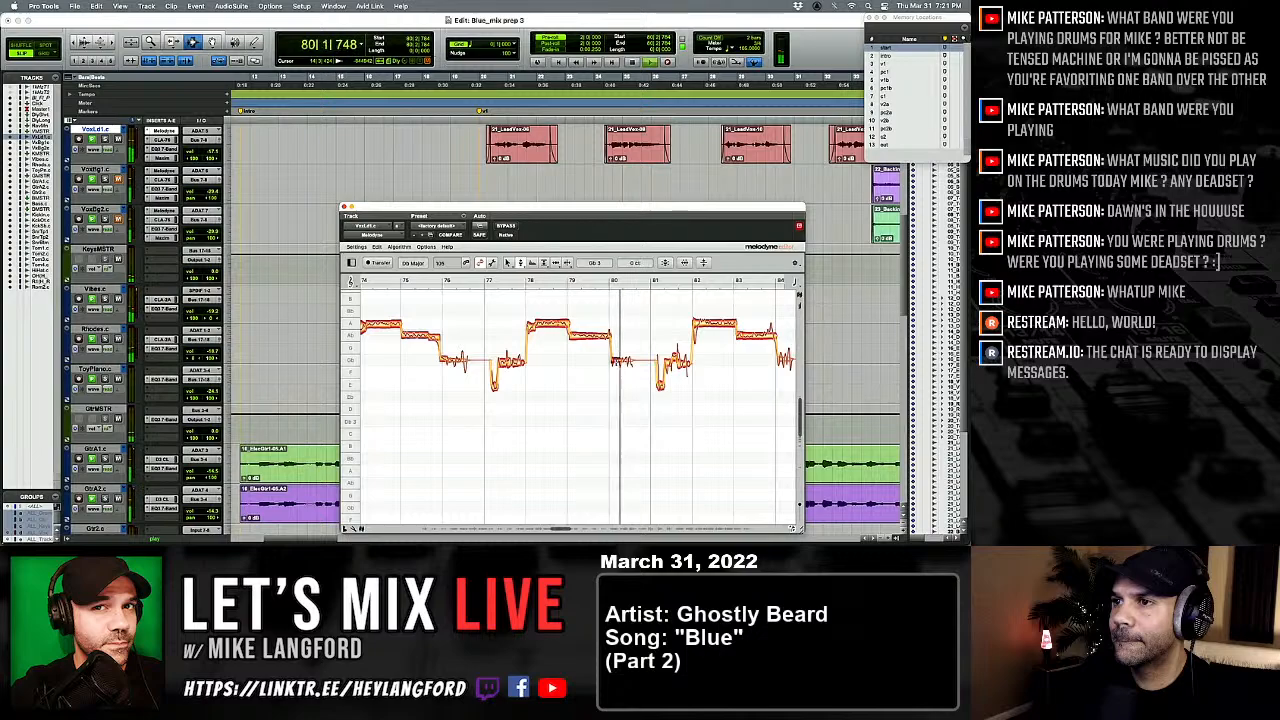
Step: Separate the first part of the short note at bar 80 and select the Ab3 note at bar 79 with the Pitch tool
right_click(603, 362)
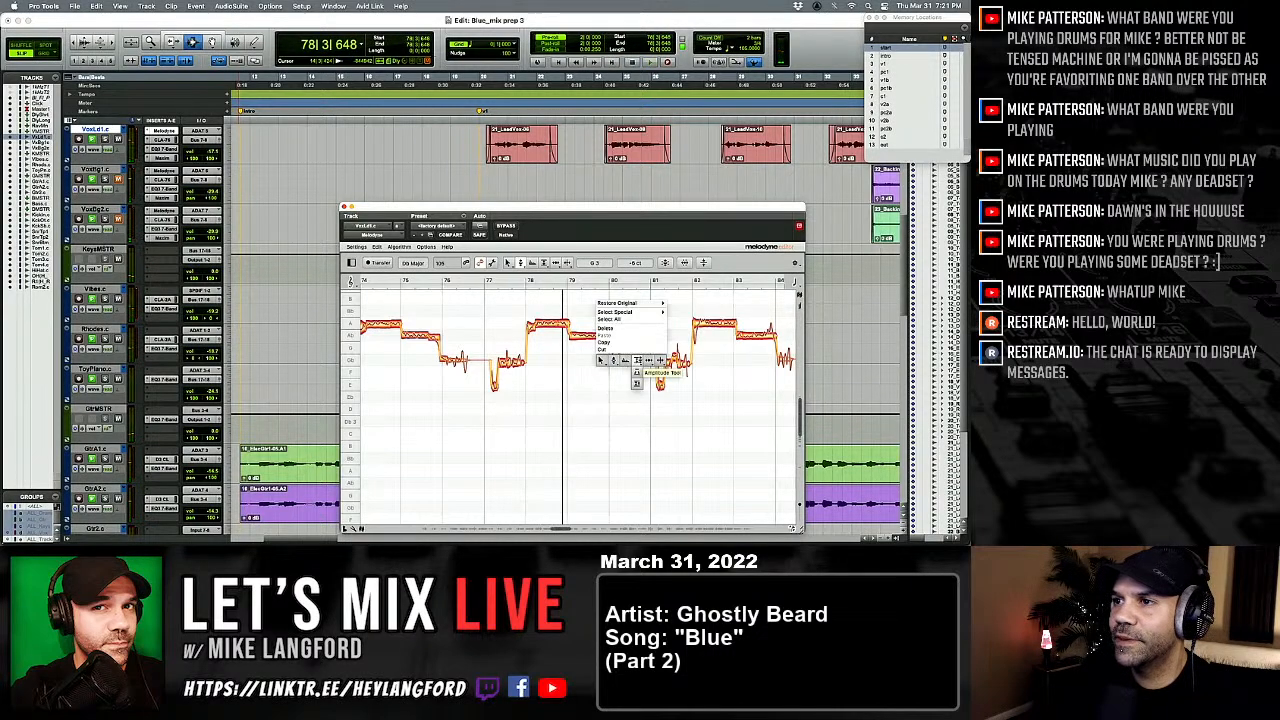
left_click(637, 372)
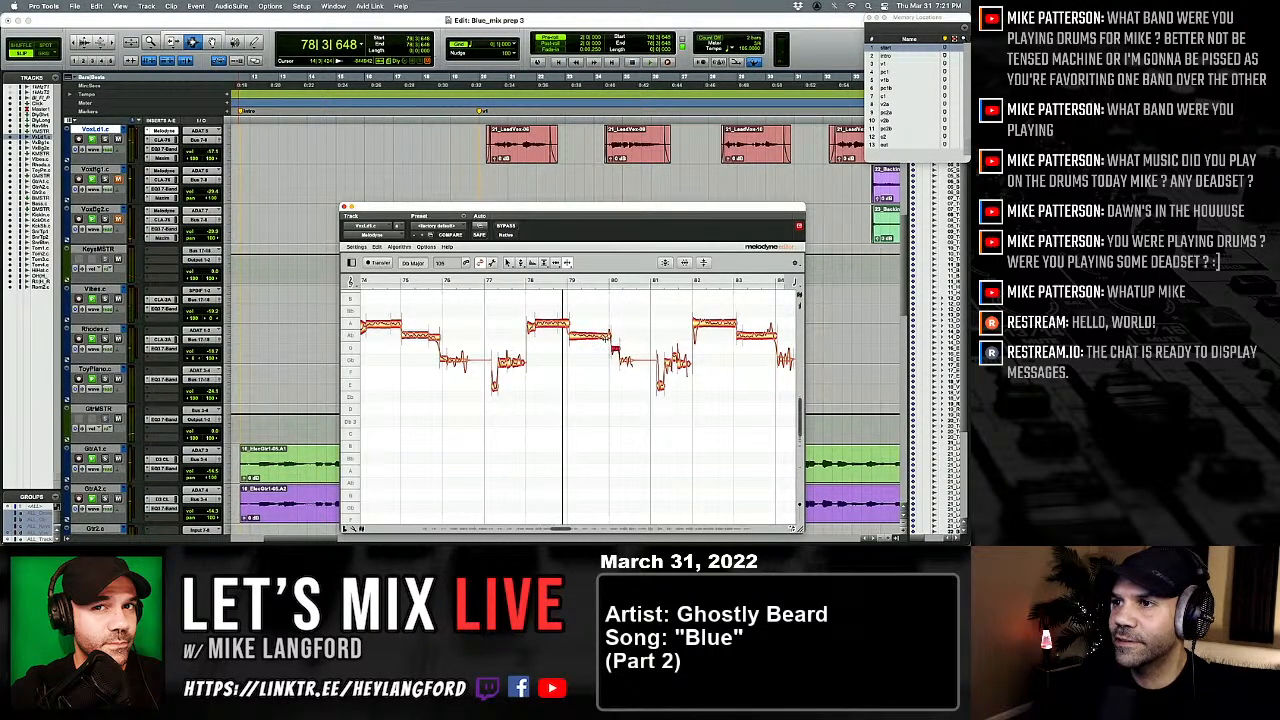
right_click(604, 352)
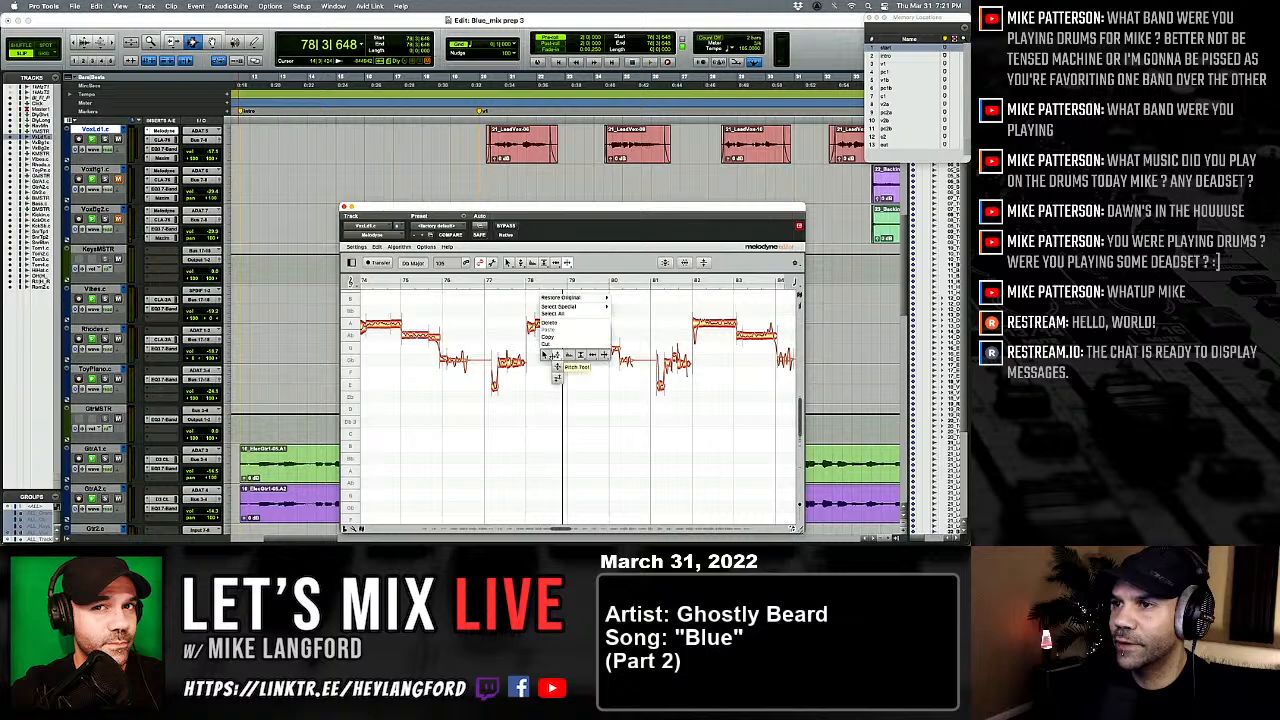
left_click(566, 354)
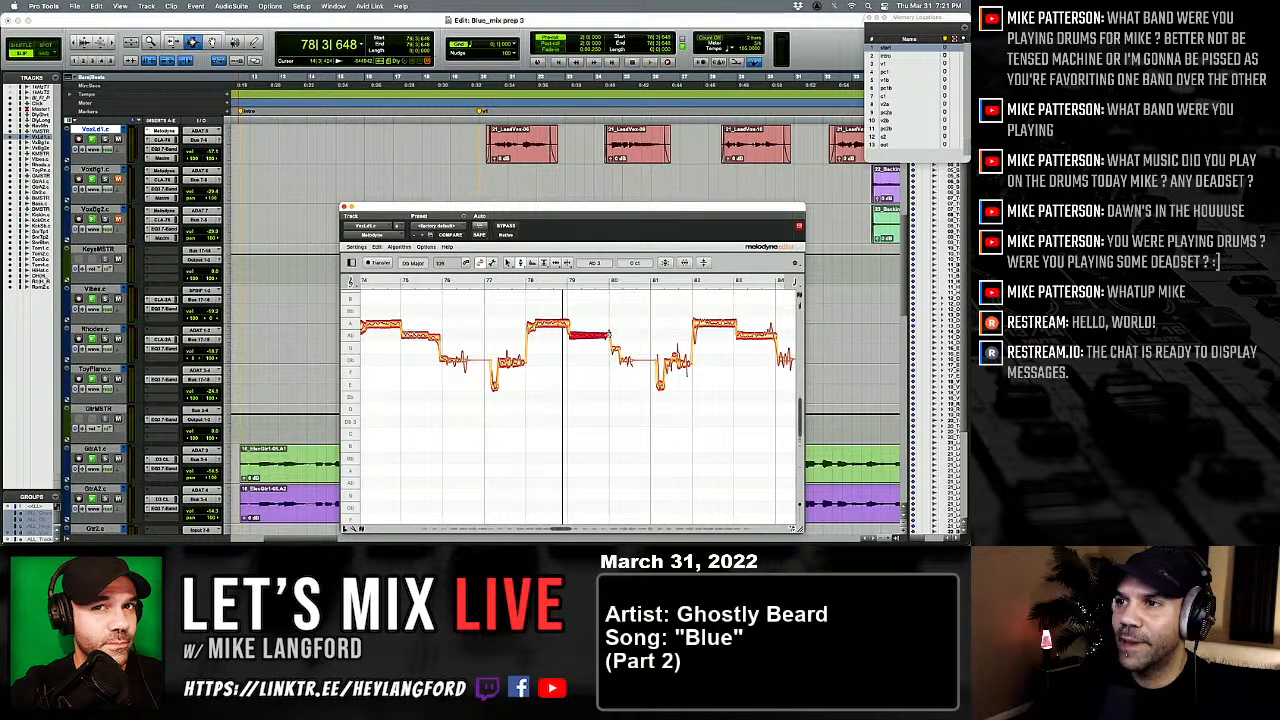
Step: Adjust the pitch modulation of the tail of the Ab3 note at bar 79, and fine-tune its pitch with the Pitch tool
right_click(607, 336)
left_click(637, 346)
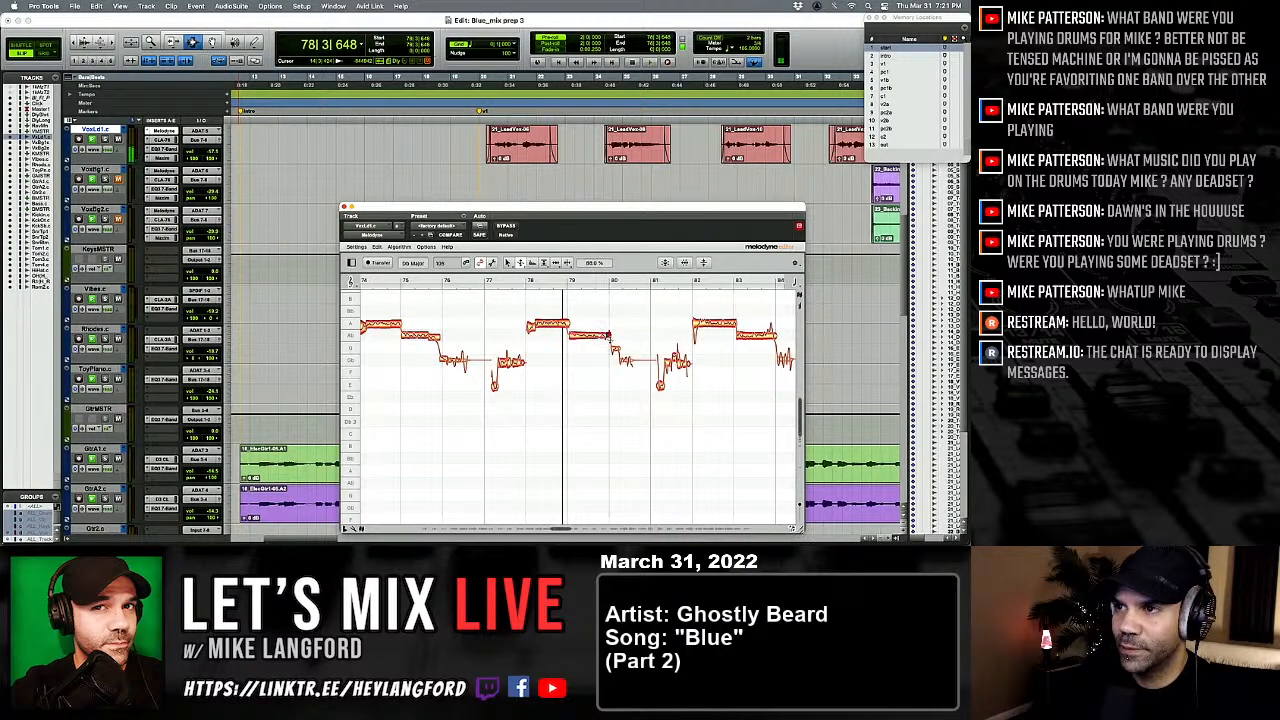
right_click(609, 352)
left_click(579, 342)
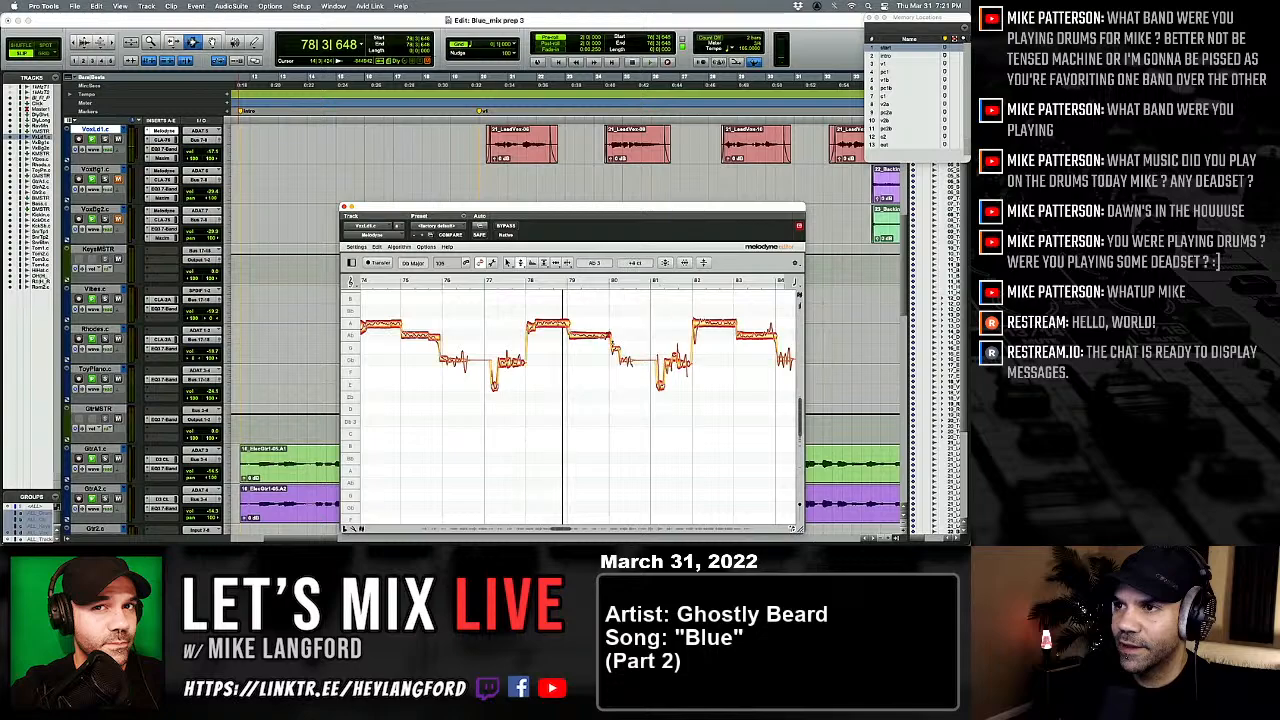
right_click(611, 350)
left_click(623, 351)
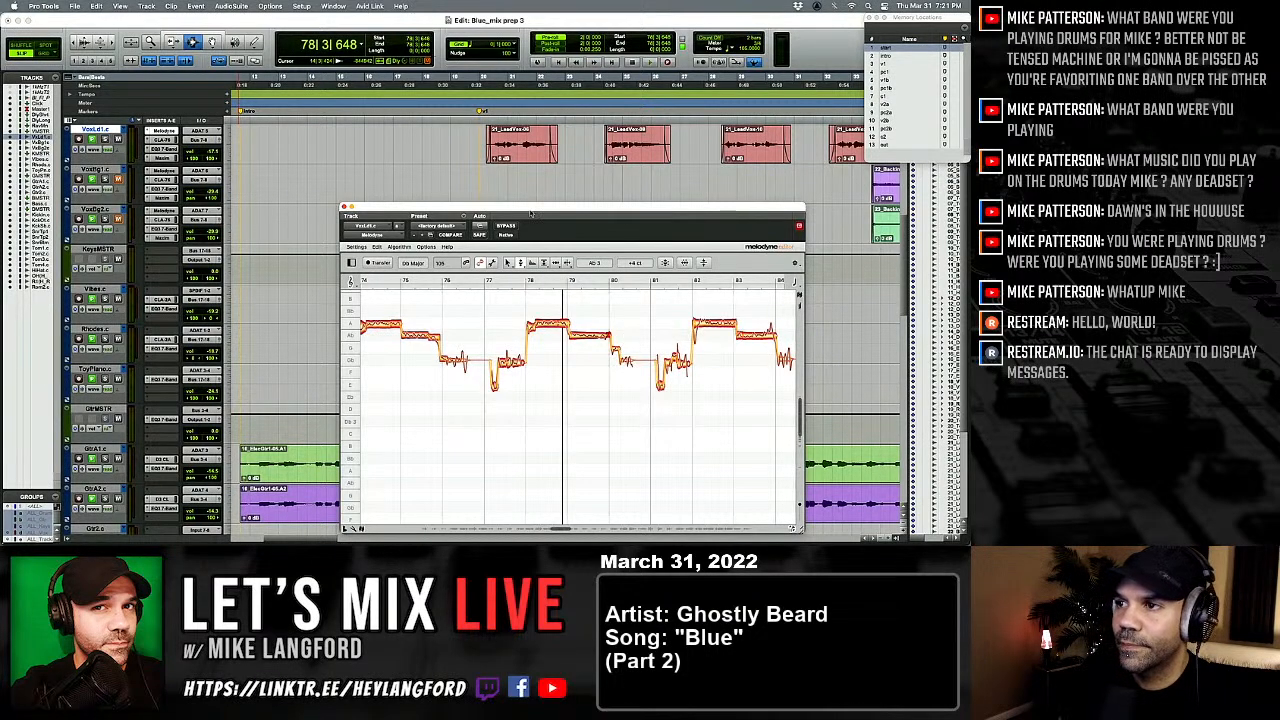
Step: Replay the phrase and lower the separated first part of the short note at bar 80 to Gb3
key("space")
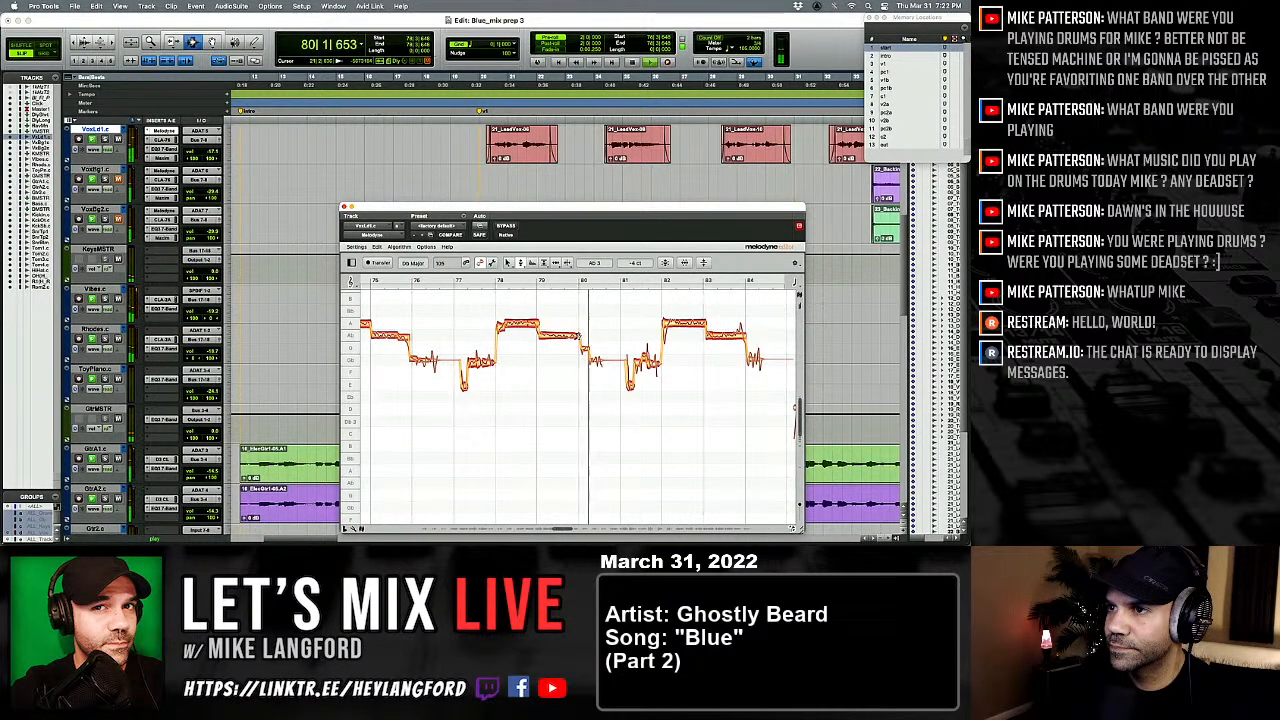
key("space")
left_click_drag(585, 349, 585, 360)
key("space")
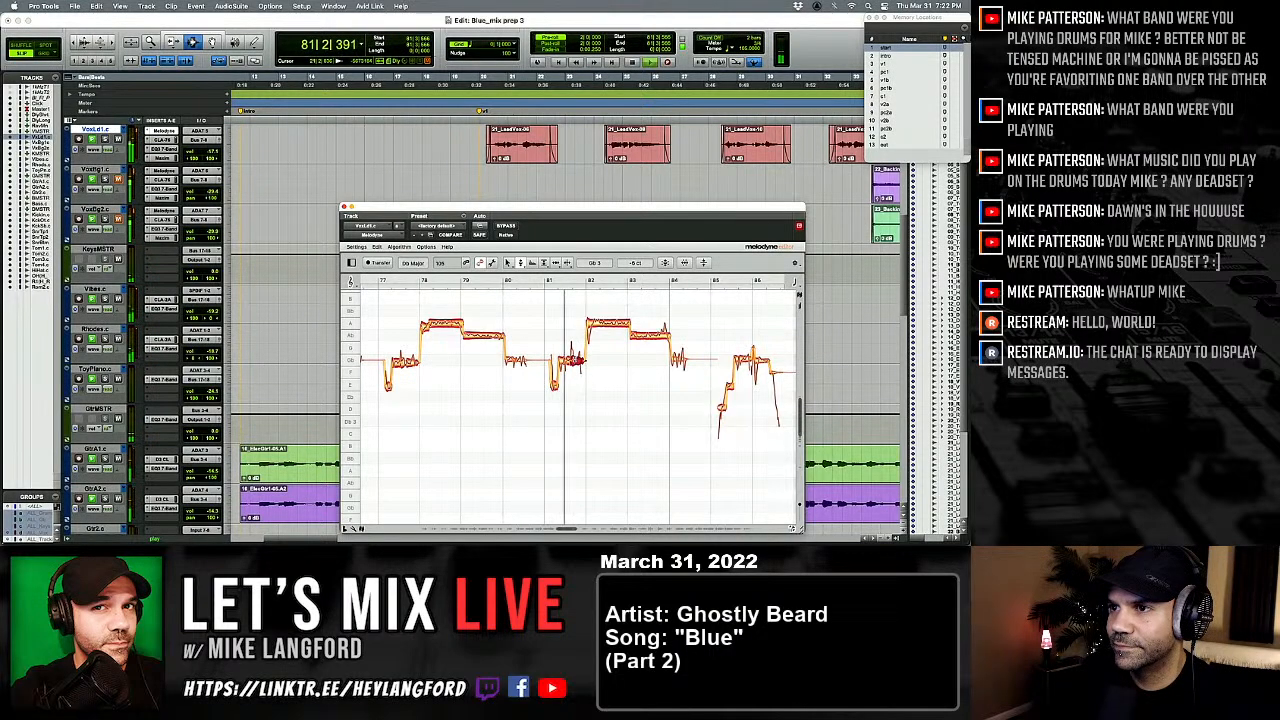
Step: Separate the held high note at bar 82 into two parts with the Note Separation tool
right_click(573, 359)
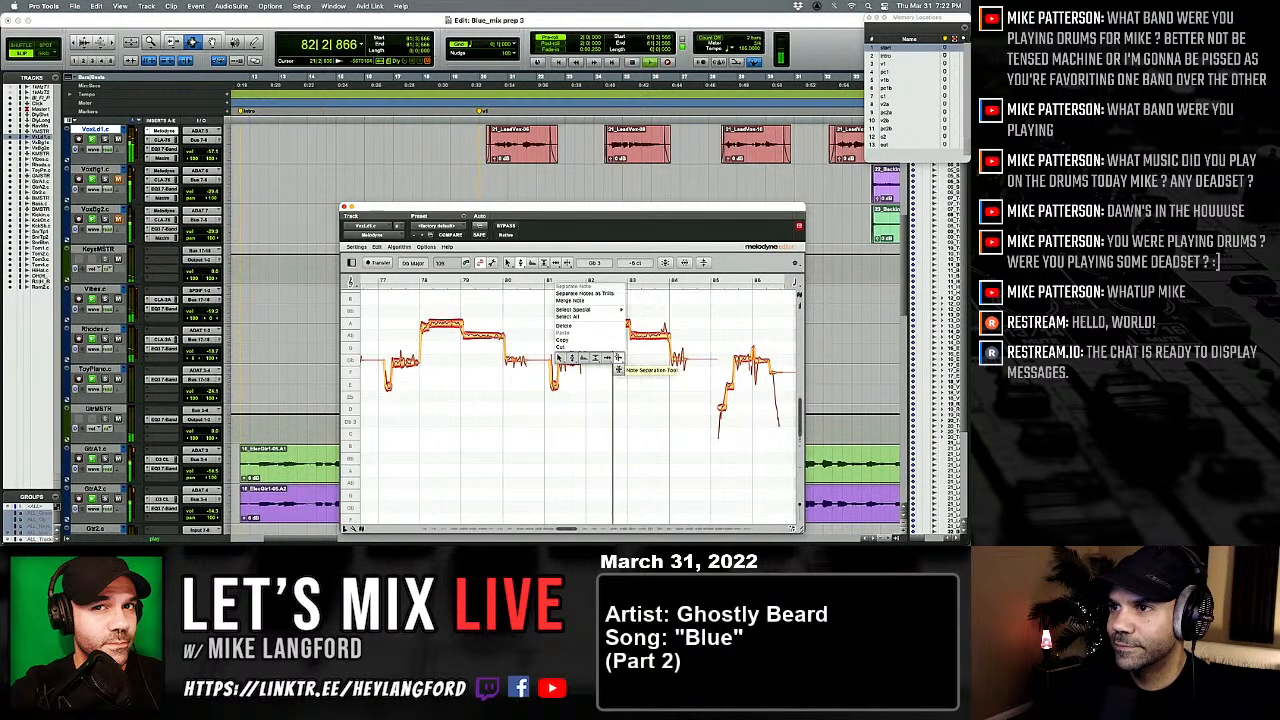
left_click(609, 357)
key("space")
right_click(571, 330)
left_click(603, 329)
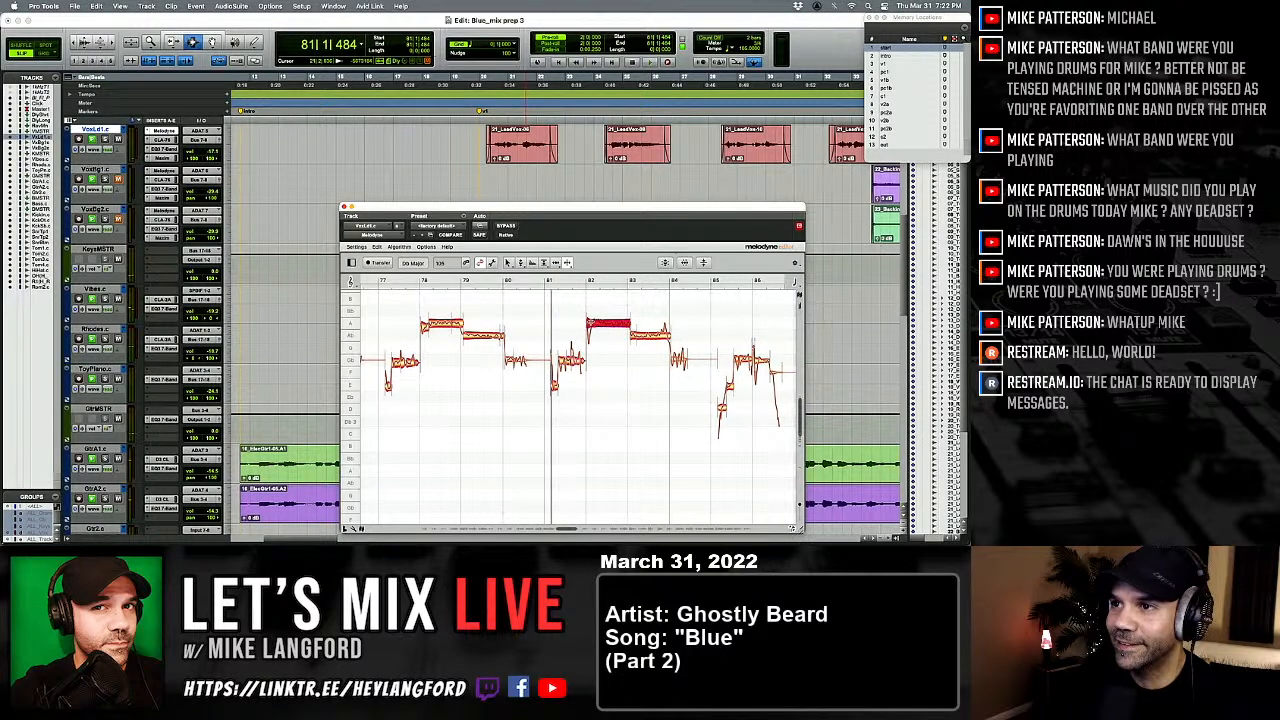
right_click(612, 322)
left_click(577, 323)
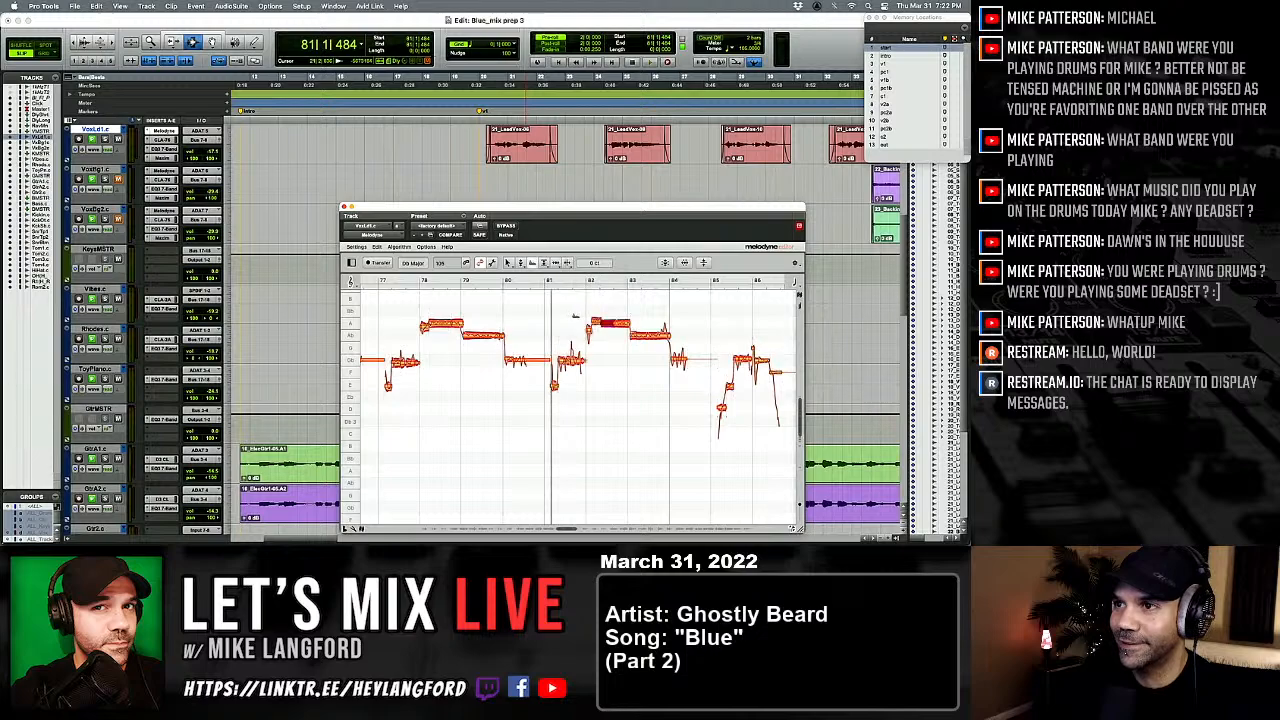
Step: Snap both parts of the held note at bar 82 to A3 with the Pitch tool and replay the phrase
key("space")
right_click(613, 322)
left_click(602, 322)
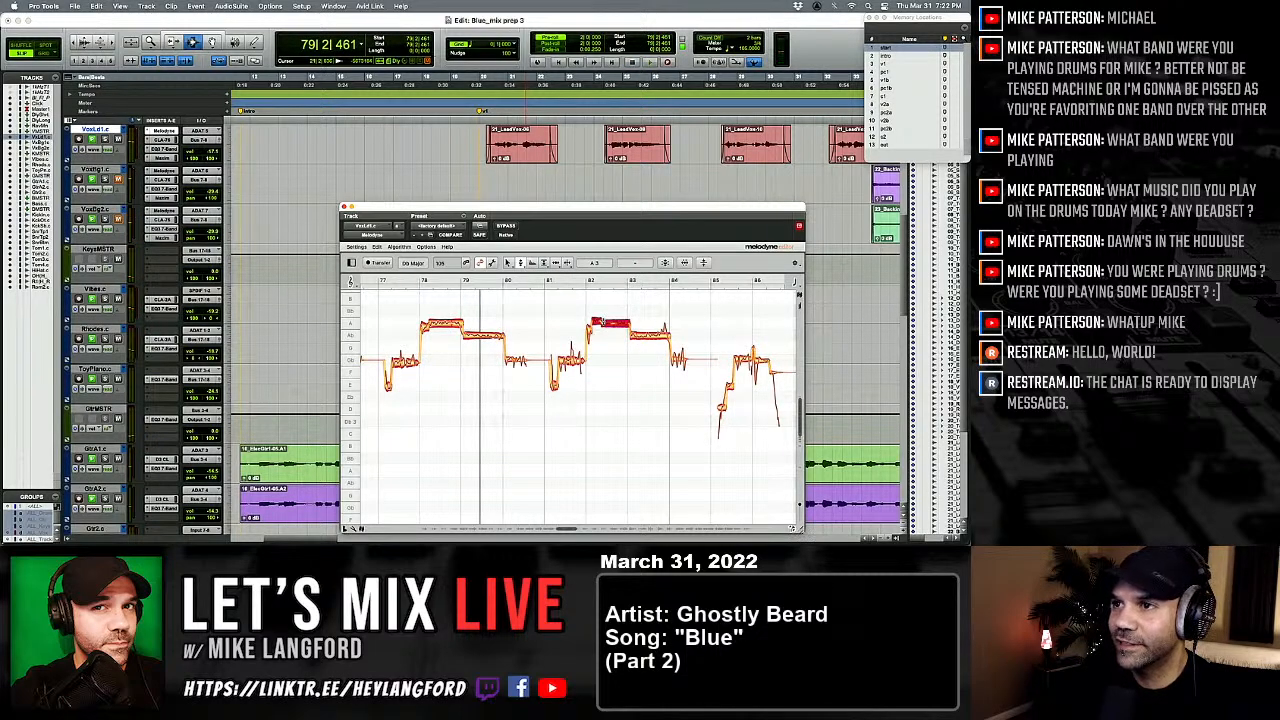
left_click_drag(572, 299, 631, 327)
key("space")
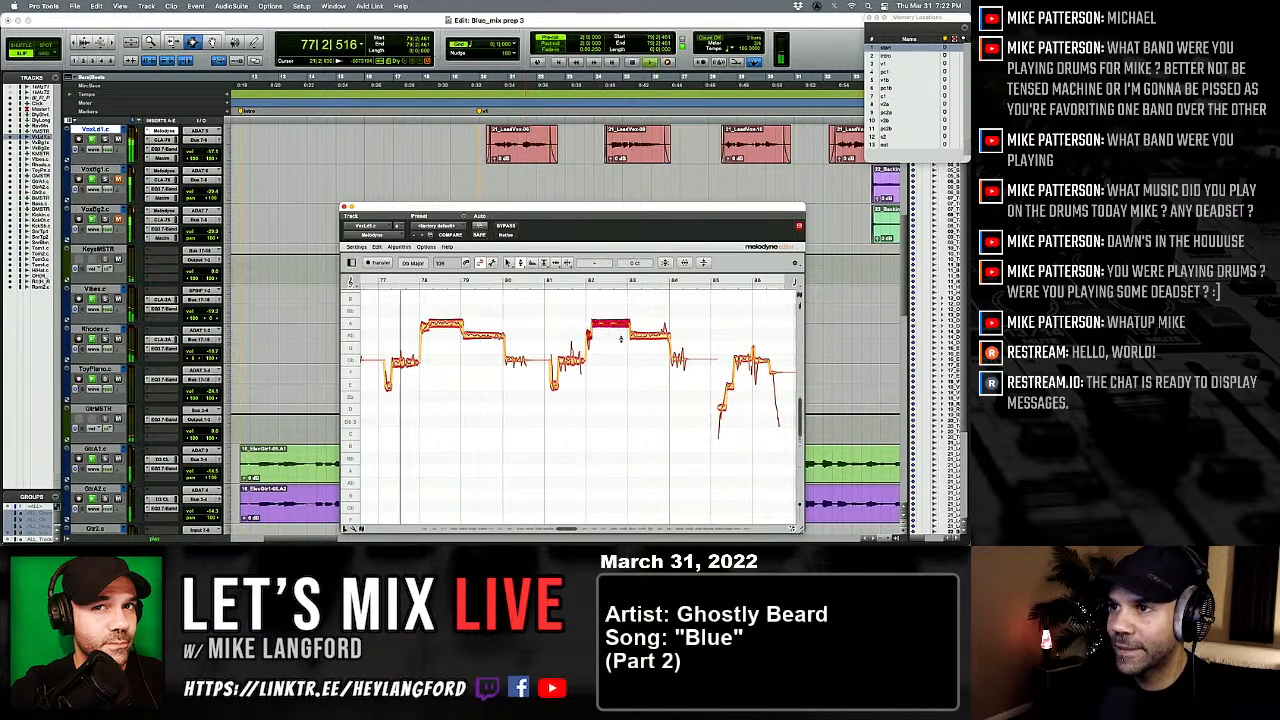
Step: Separate the tail of the Ab3 note at bar 83 and switch back to the Pitch tool
left_click(602, 360)
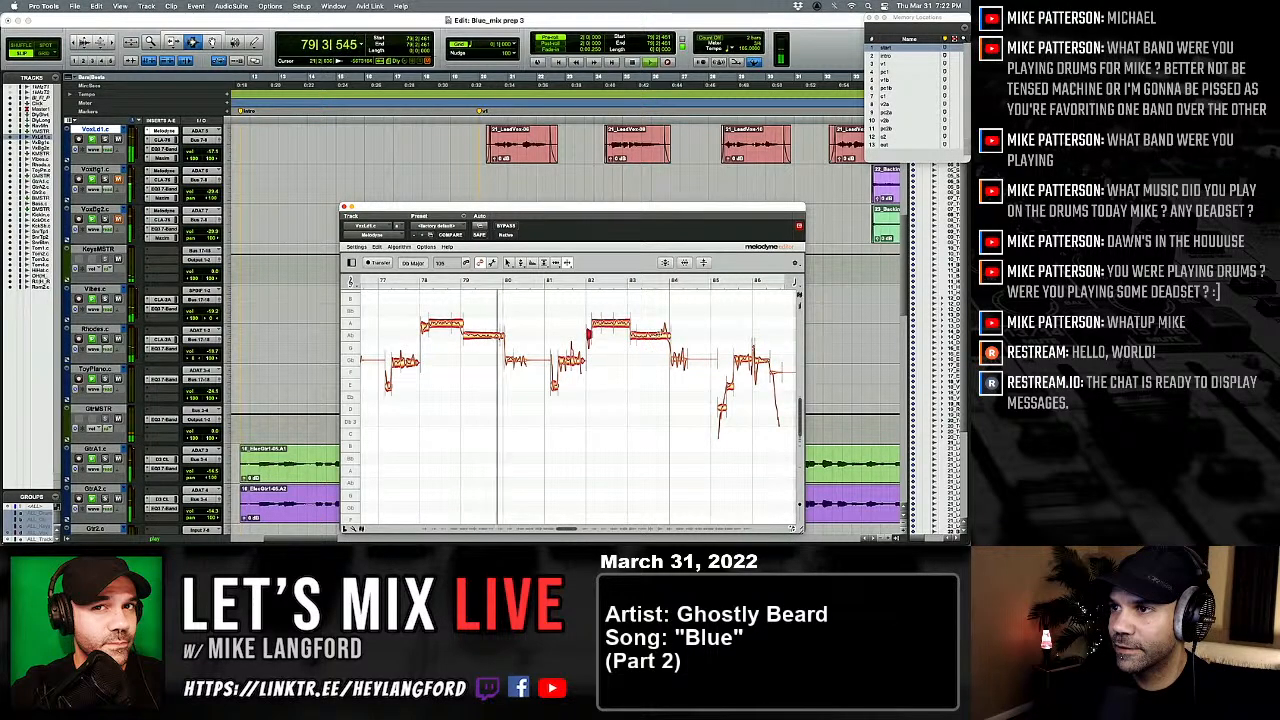
double_click(660, 335)
right_click(660, 344)
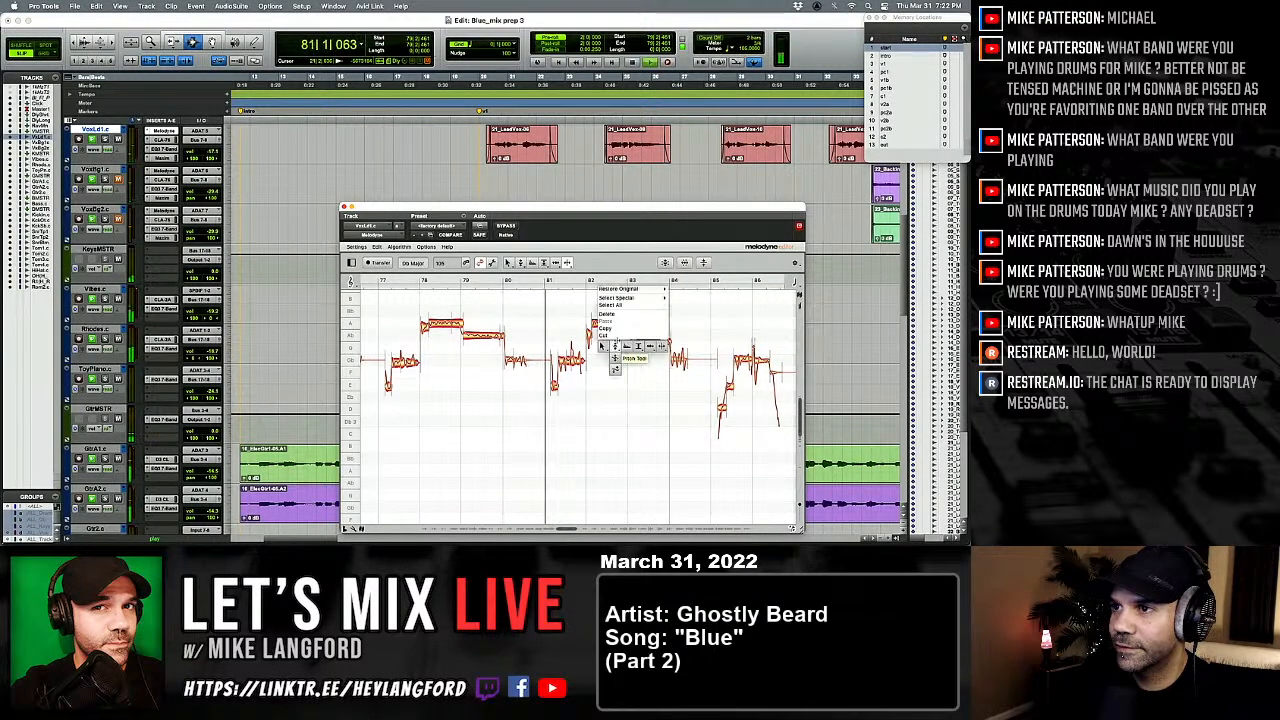
left_click(615, 346)
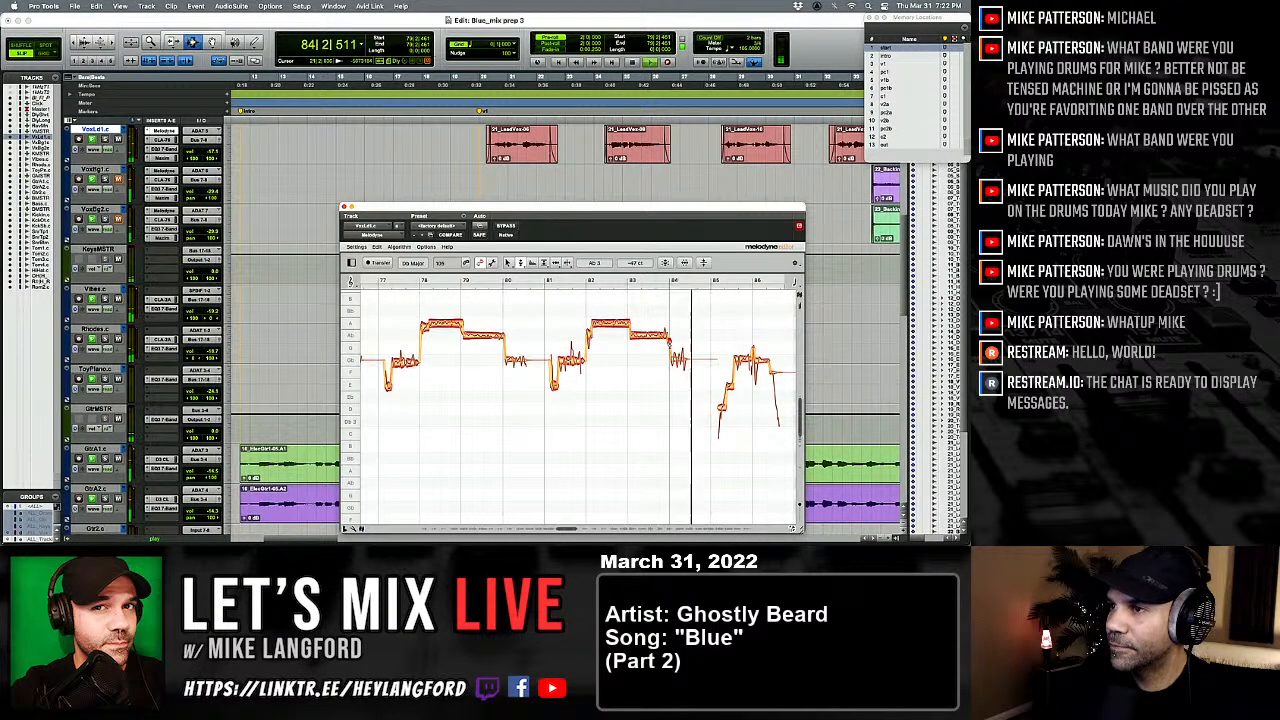
Step: Adjust the pitch modulation of the short note at bar 84 and snap it to Gb3 with the Pitch tool
key("space")
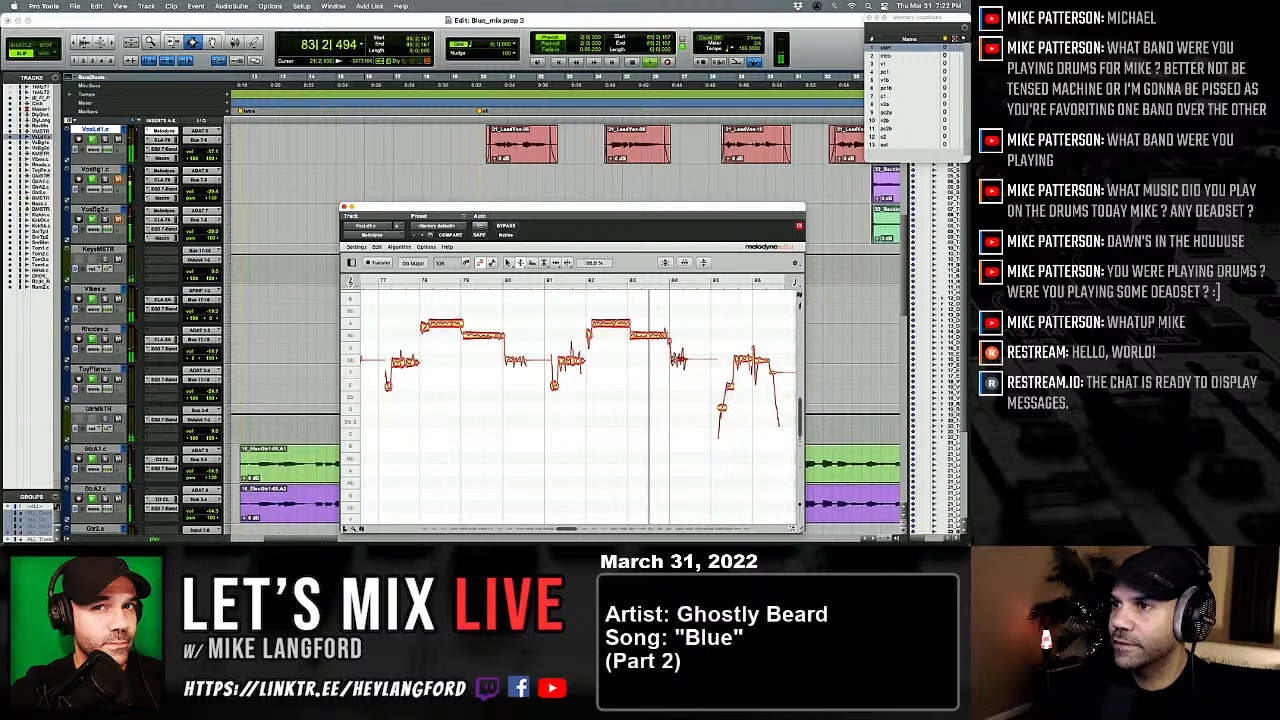
key("space")
key("space")
right_click(679, 376)
left_click(681, 365)
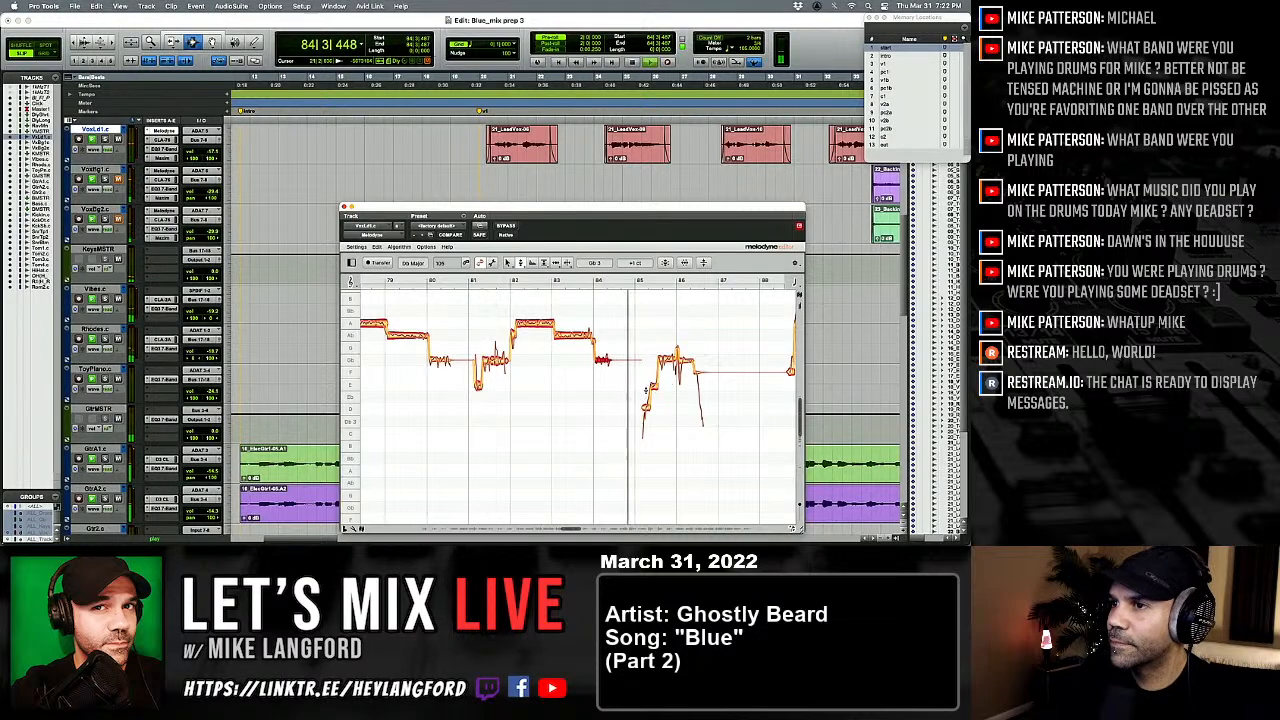
Step: Replay the phrase and try the first rising note at bar 85 at Db3
key("space")
key("space")
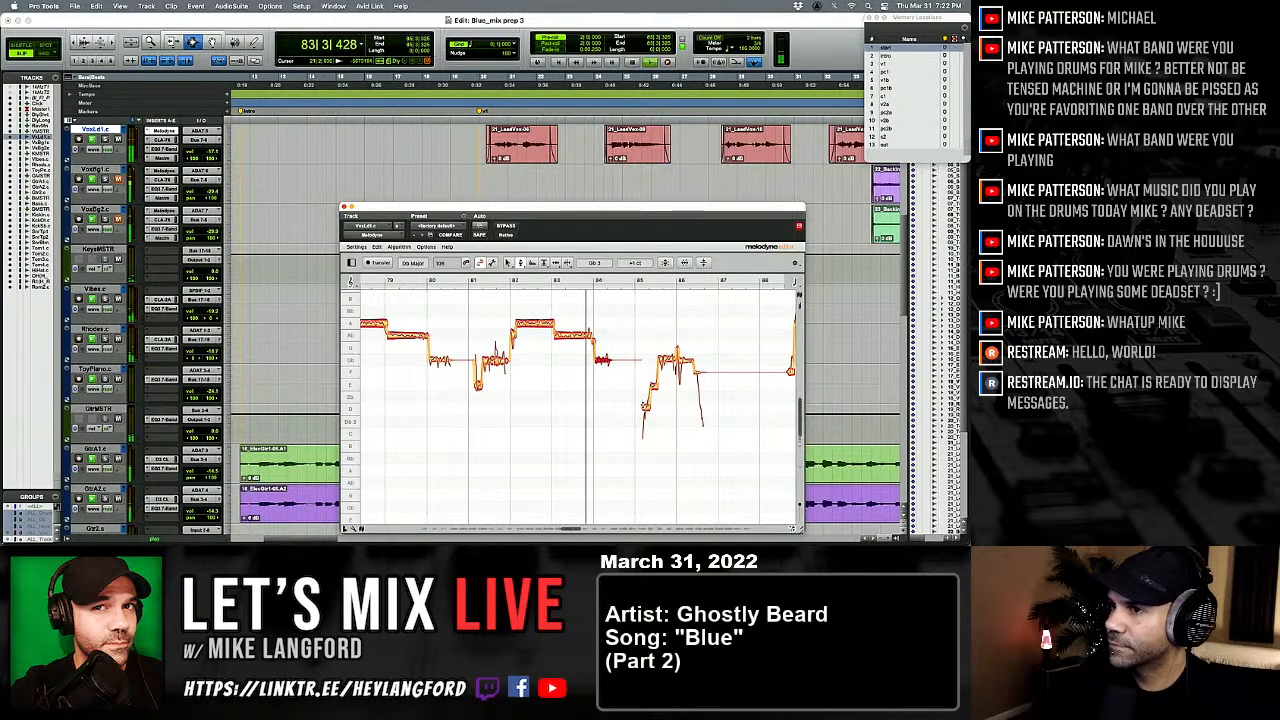
left_click_drag(646, 408, 647, 421)
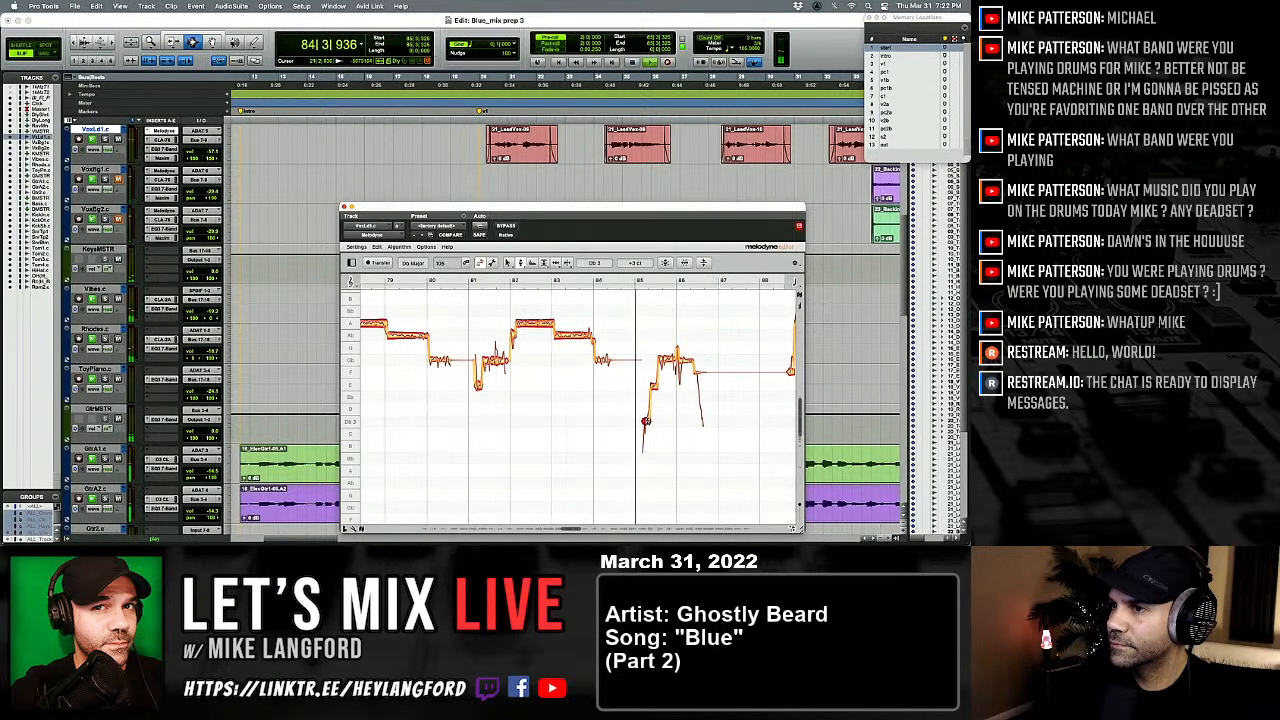
key("space")
key("space")
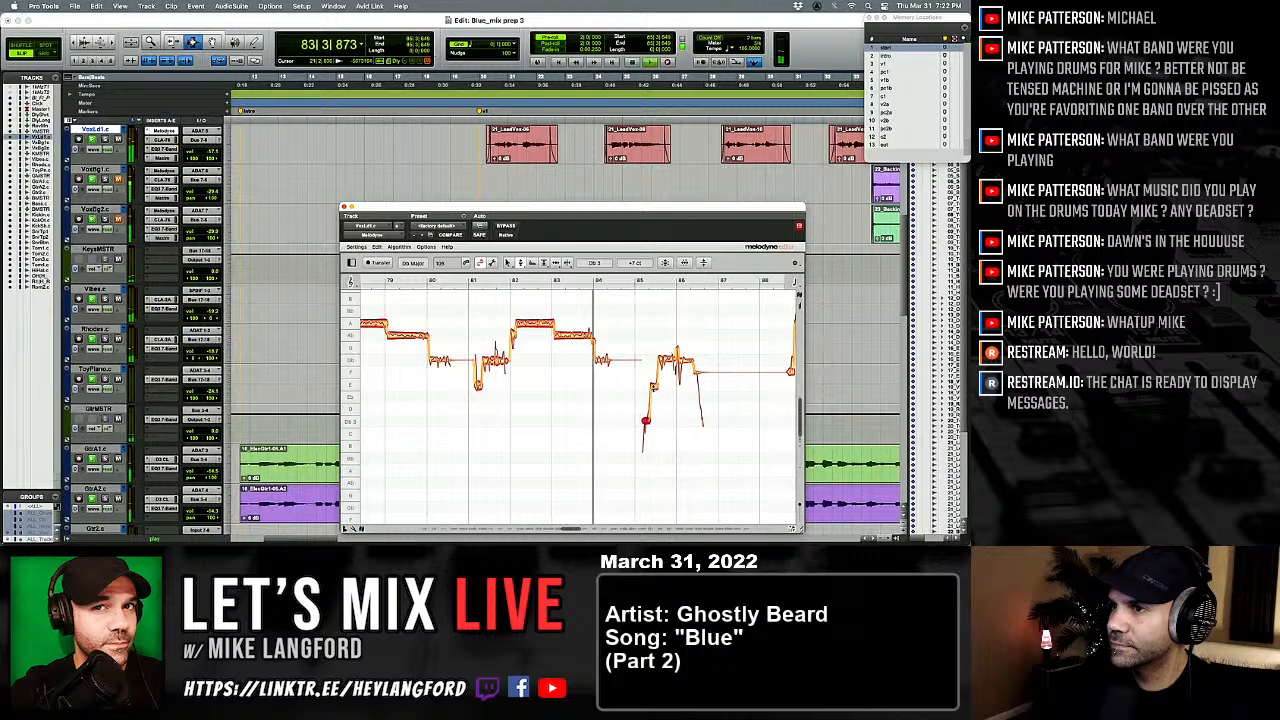
Step: Try the second rising note at bar 85 at Eb3, return it to E3 and replay the phrase
left_click_drag(654, 387, 654, 398)
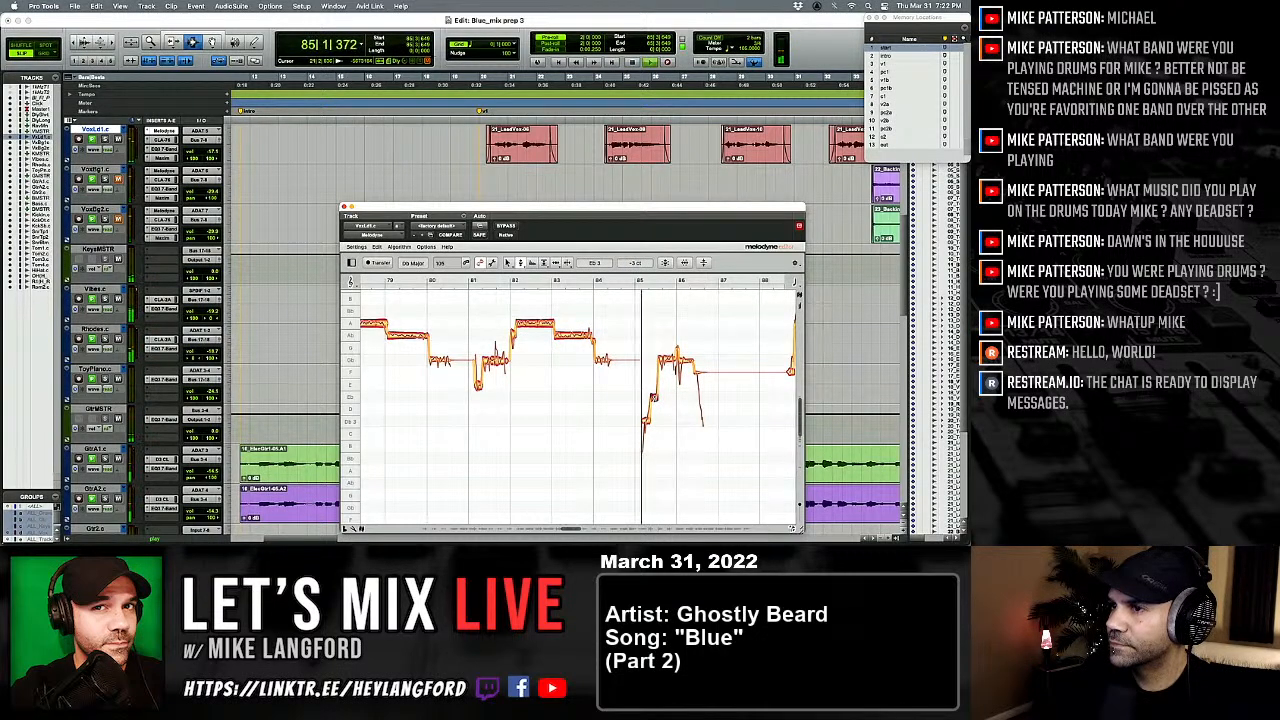
key("space")
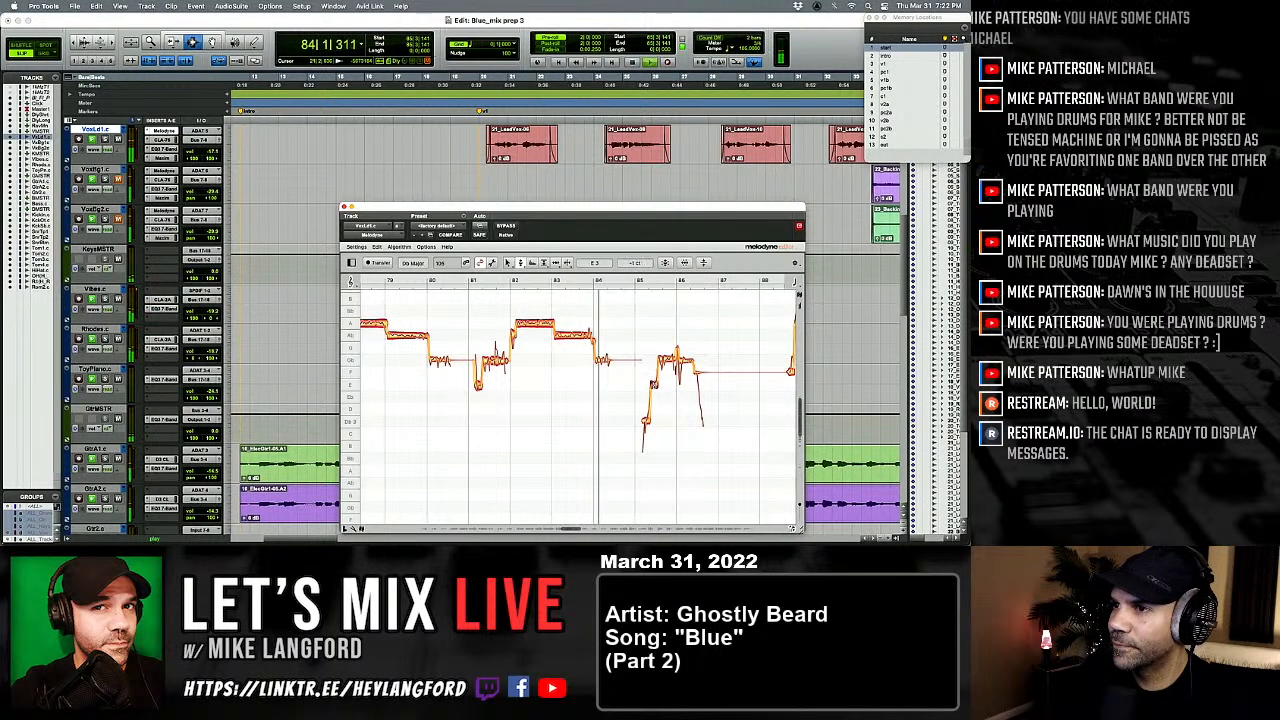
left_click_drag(654, 398, 654, 386)
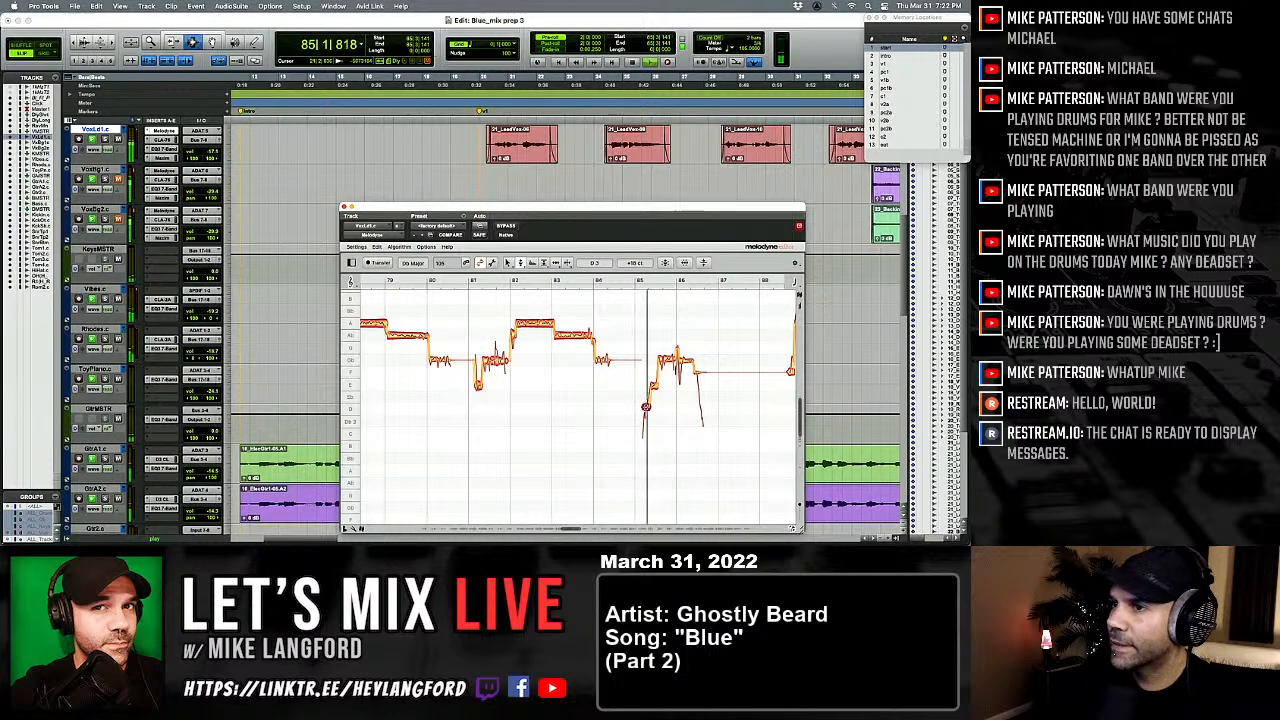
key("space")
key("space")
Step: Try the first rising note at bar 85 at Eb3, return it to D3 and replay the phrase
left_click_drag(646, 407, 646, 396)
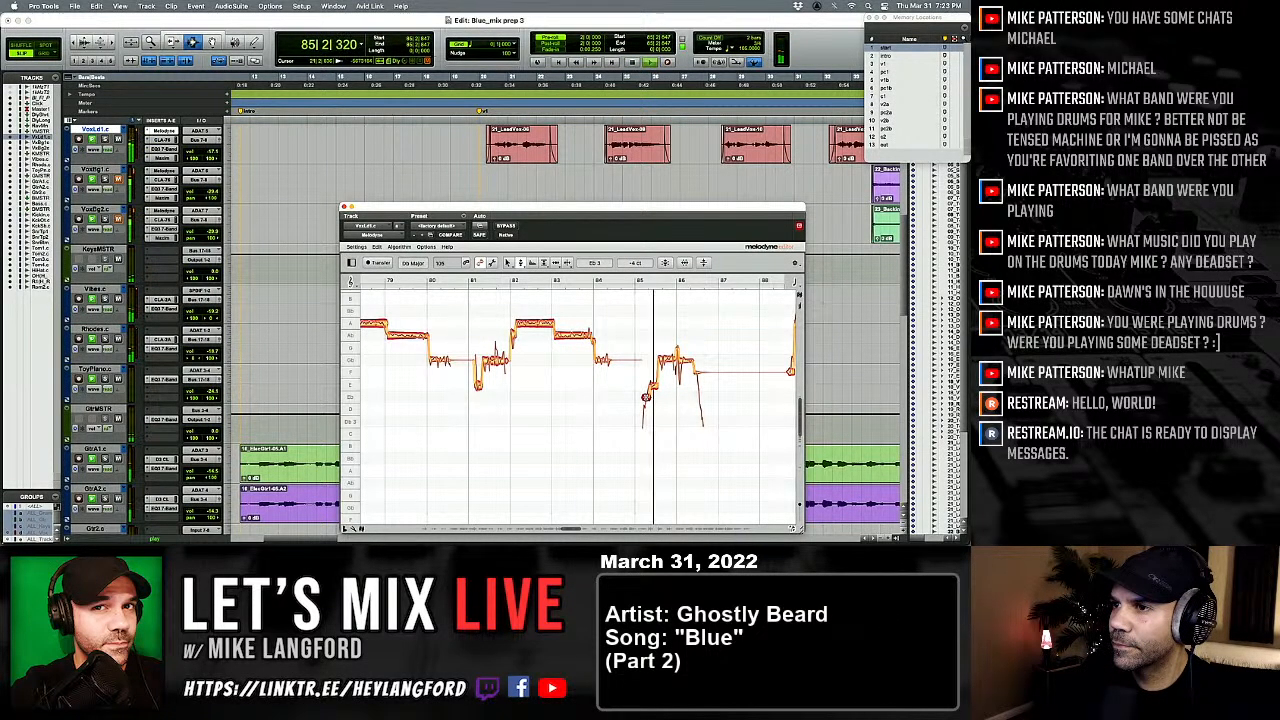
left_click_drag(646, 397, 646, 408)
key("space")
key("space")
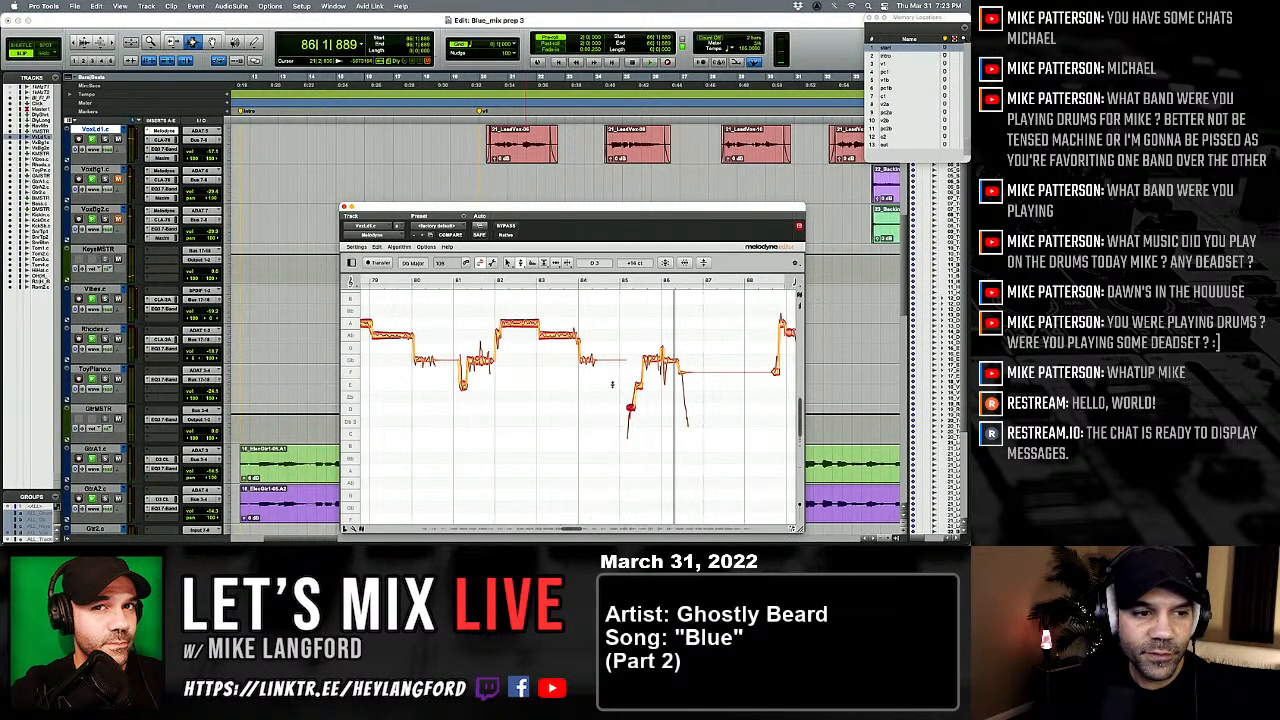
Step: Play the next phrase through bars 88 to 90 and shift the low note at bar 89 toward Bb2
scroll(611, 384, "right", 3)
scroll(613, 384, "right", 6)
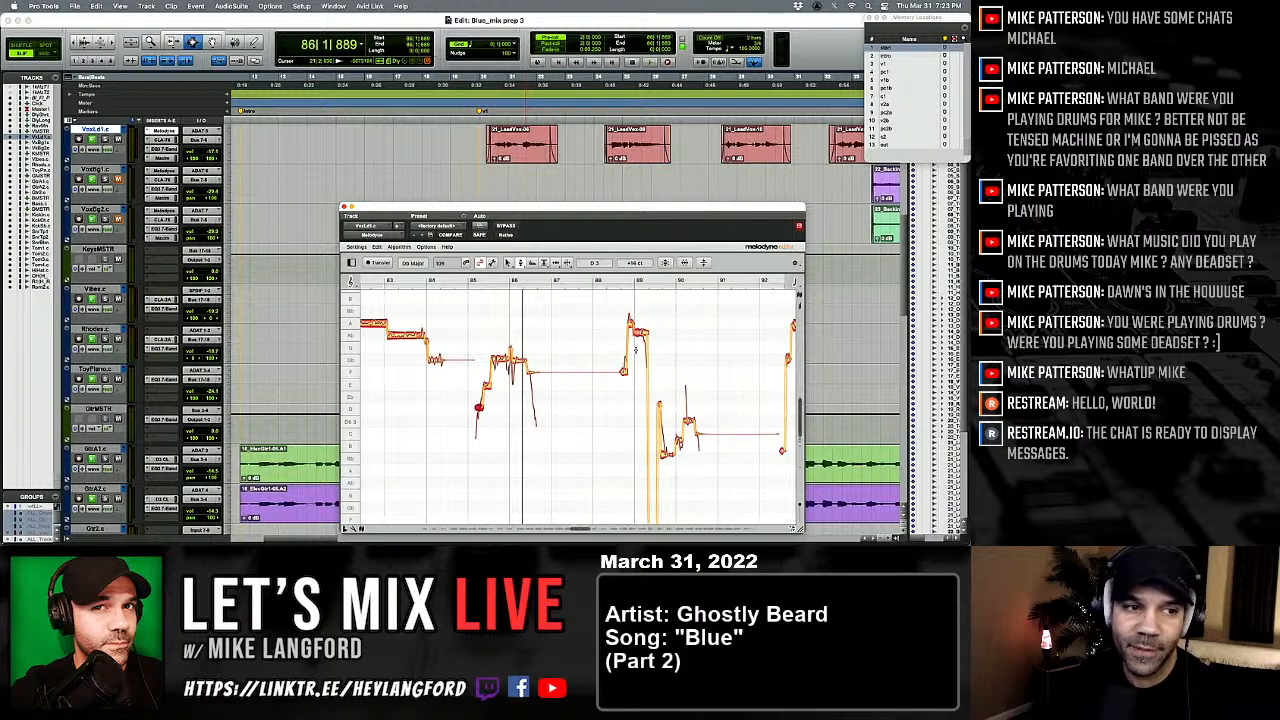
key("space")
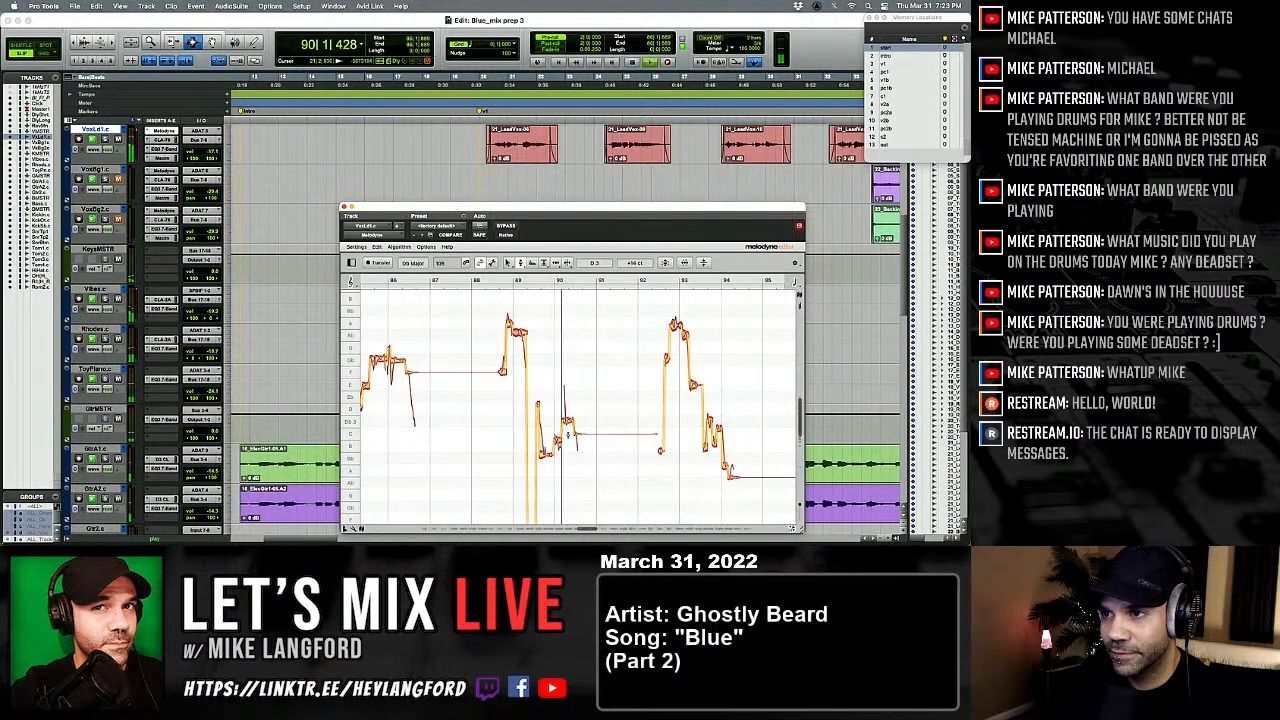
key("space")
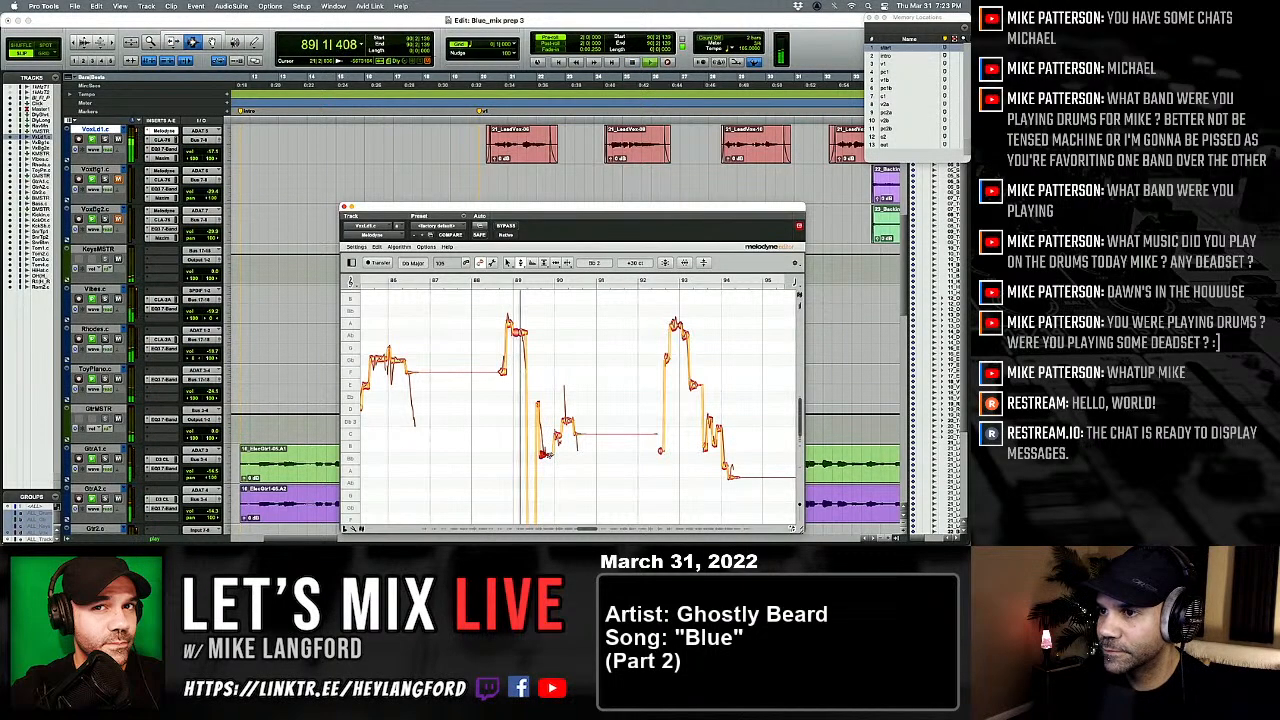
left_click(545, 455)
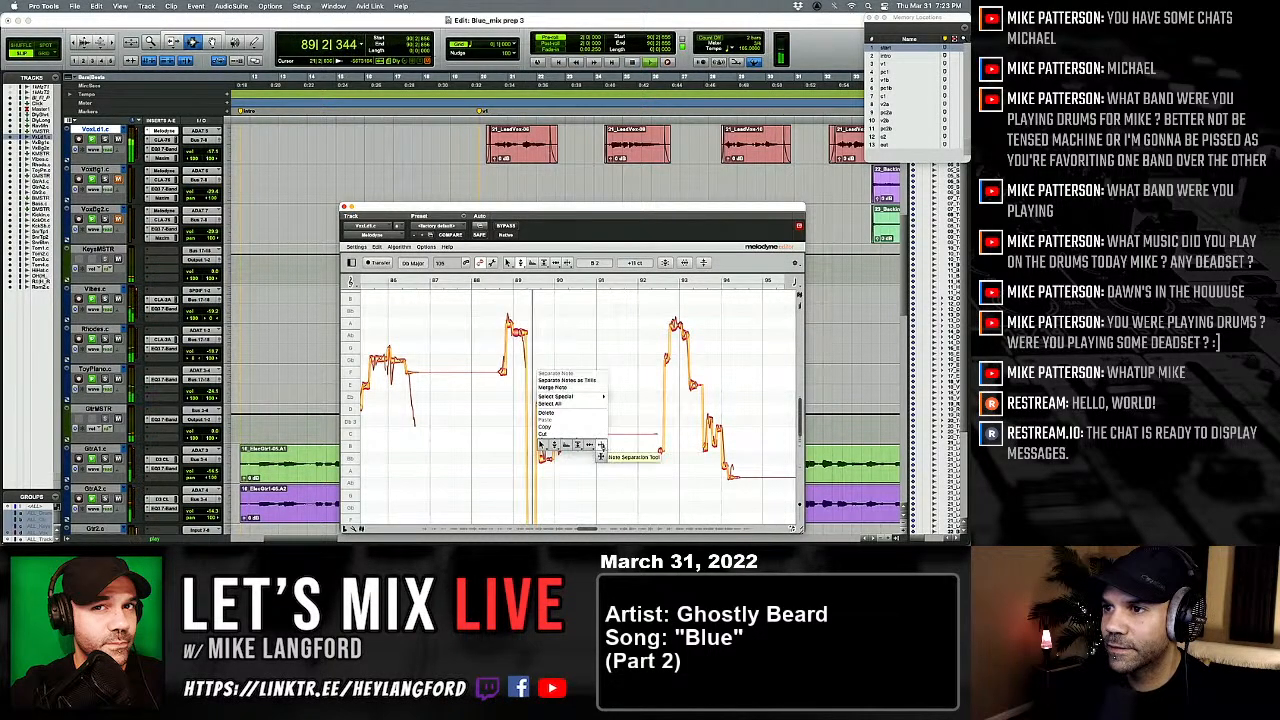
Step: Separate the rising note just before bar 90 and correct it toward B2 with the Pitch tool
left_click(574, 473)
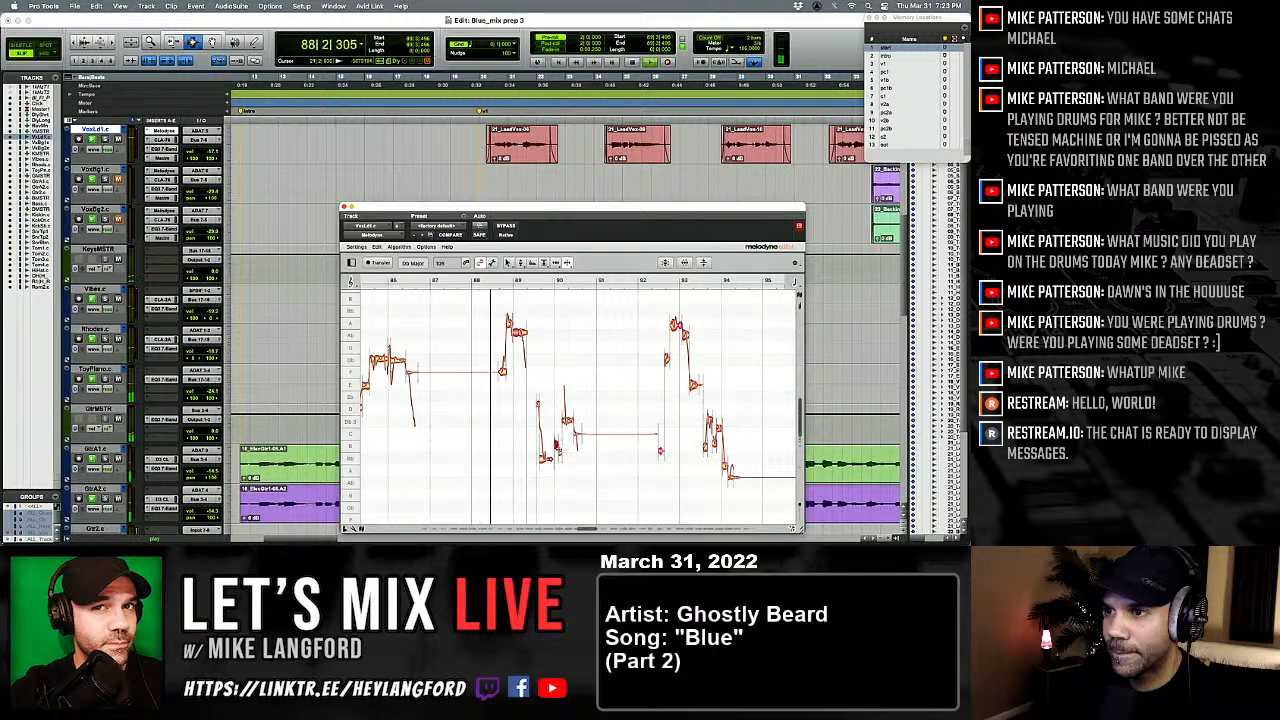
right_click(499, 450)
left_click(511, 450)
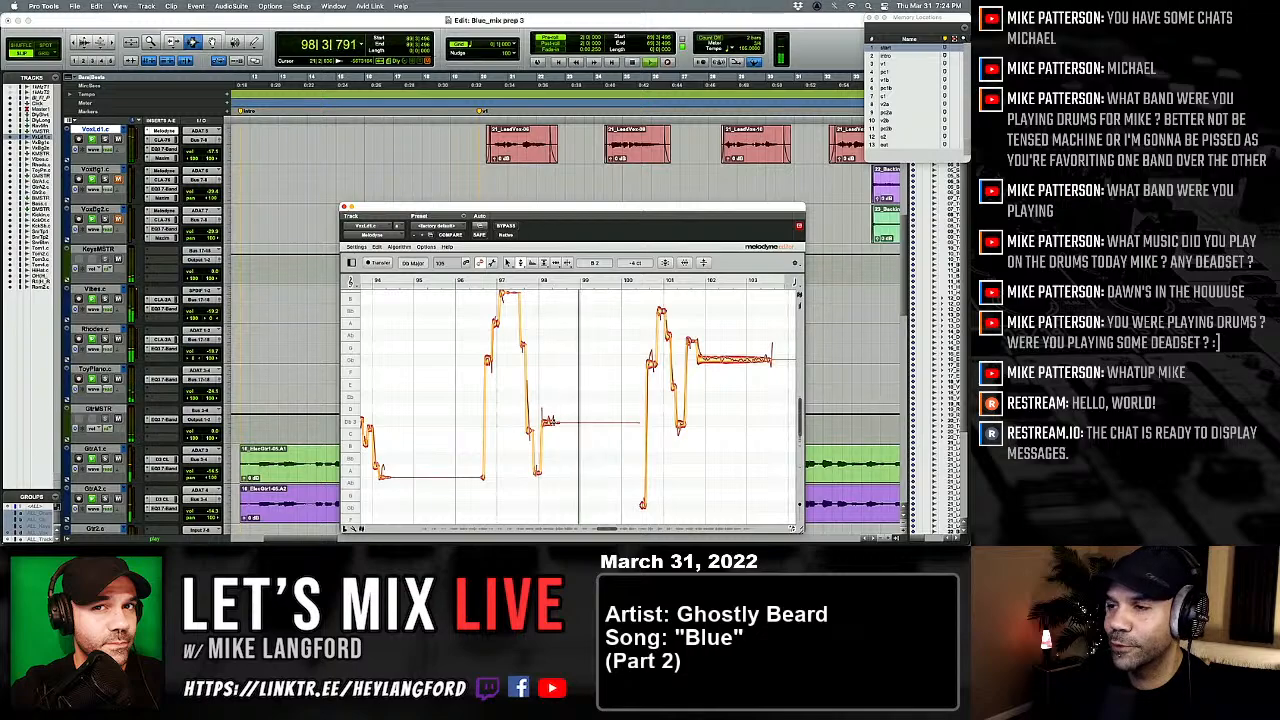
Step: Separate the beginning of the held Gb3 note near bar 102 with the Note Separation tool
right_click(554, 422)
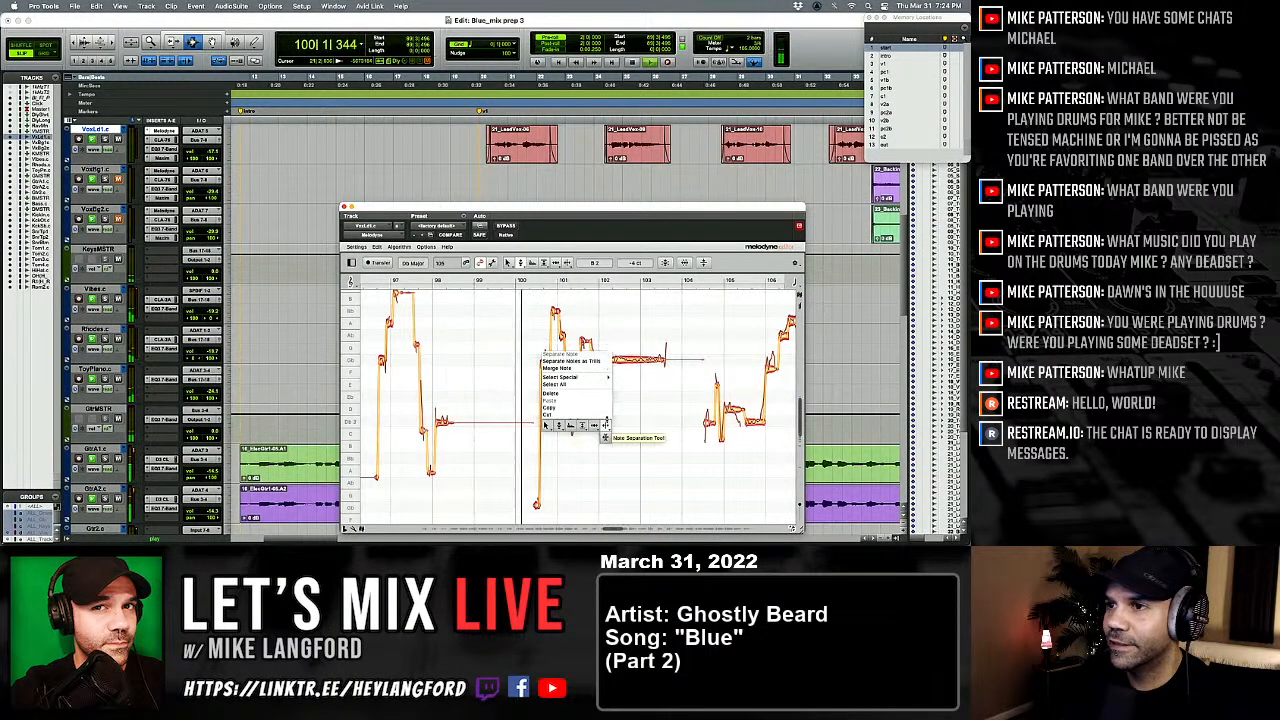
left_click(604, 424)
double_click(616, 357)
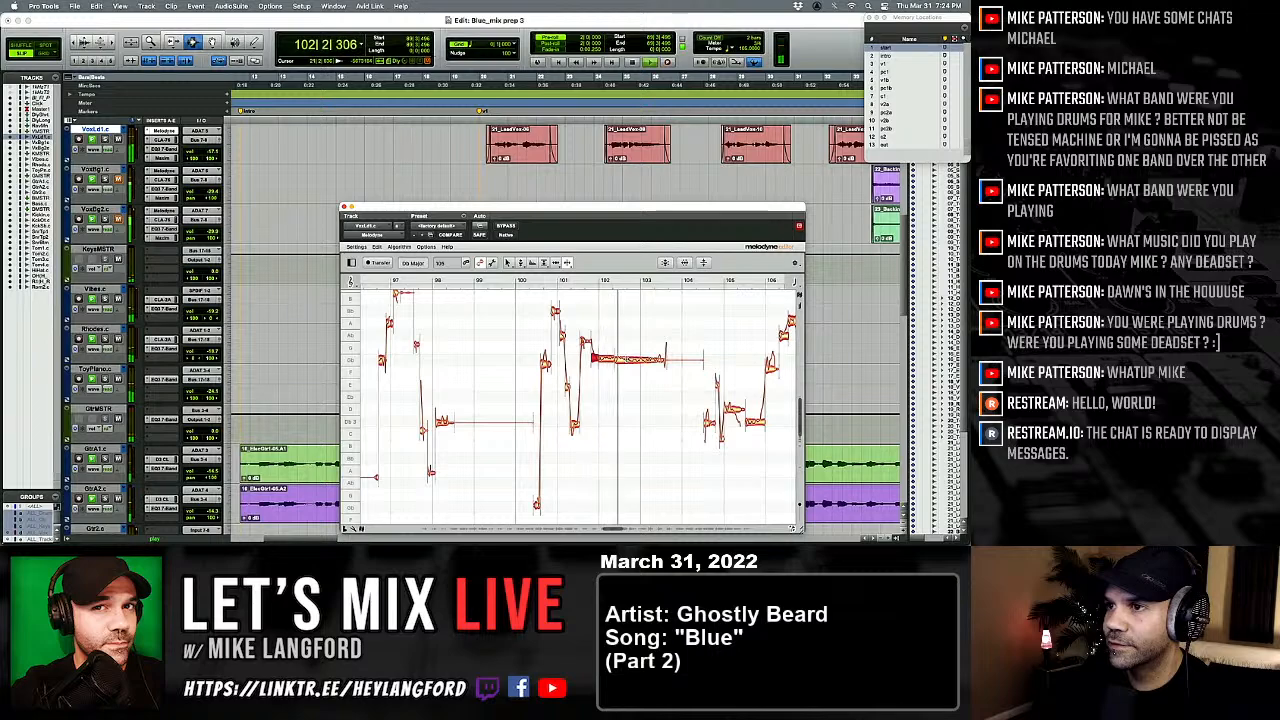
Step: Center the sustained part of the Gb3 note near bar 102 with the Pitch tool
right_click(598, 373)
left_click(598, 373)
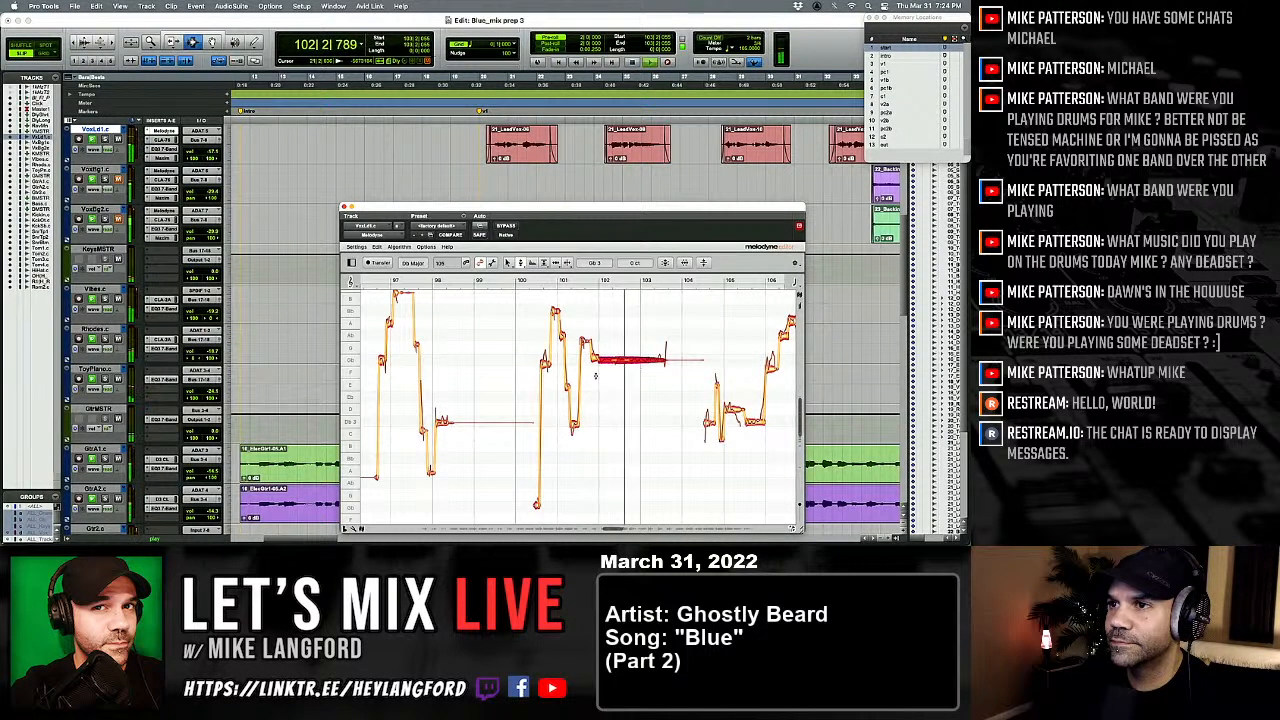
Step: Separate the D3 note at bar 105, then correct it and the A2 note near bar 107 with the Pitch tool
right_click(596, 378)
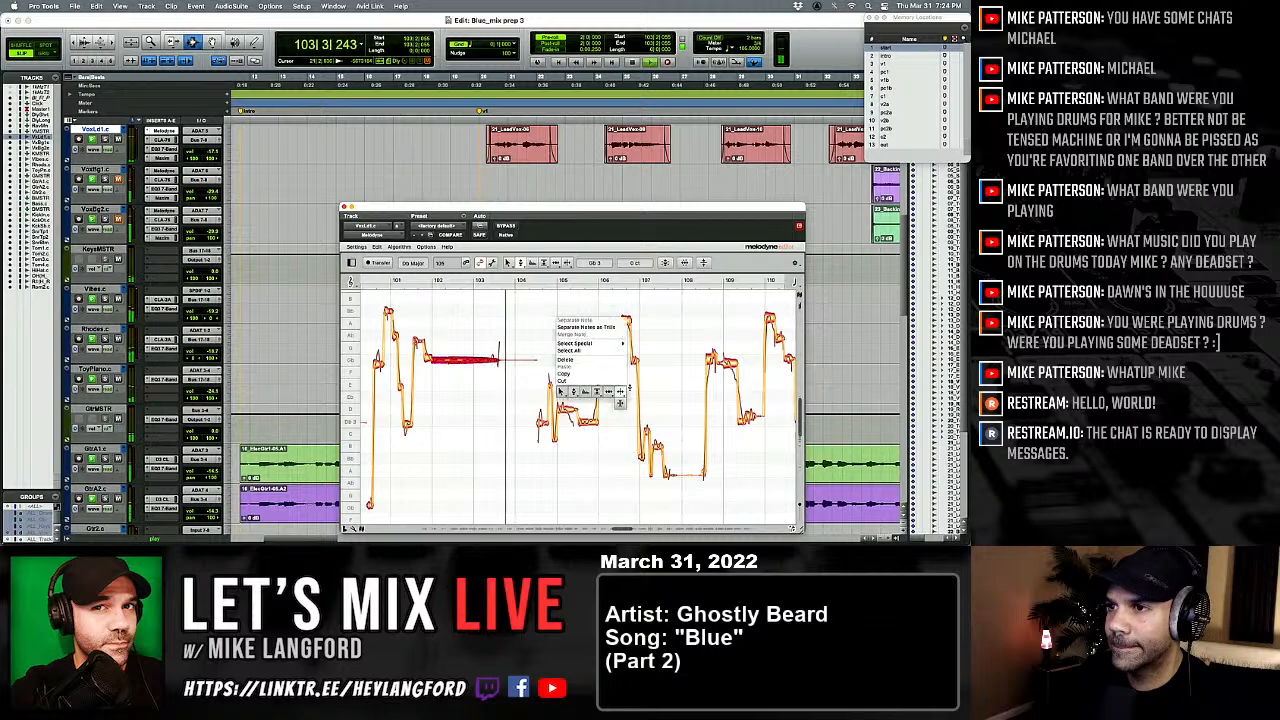
left_click(561, 391)
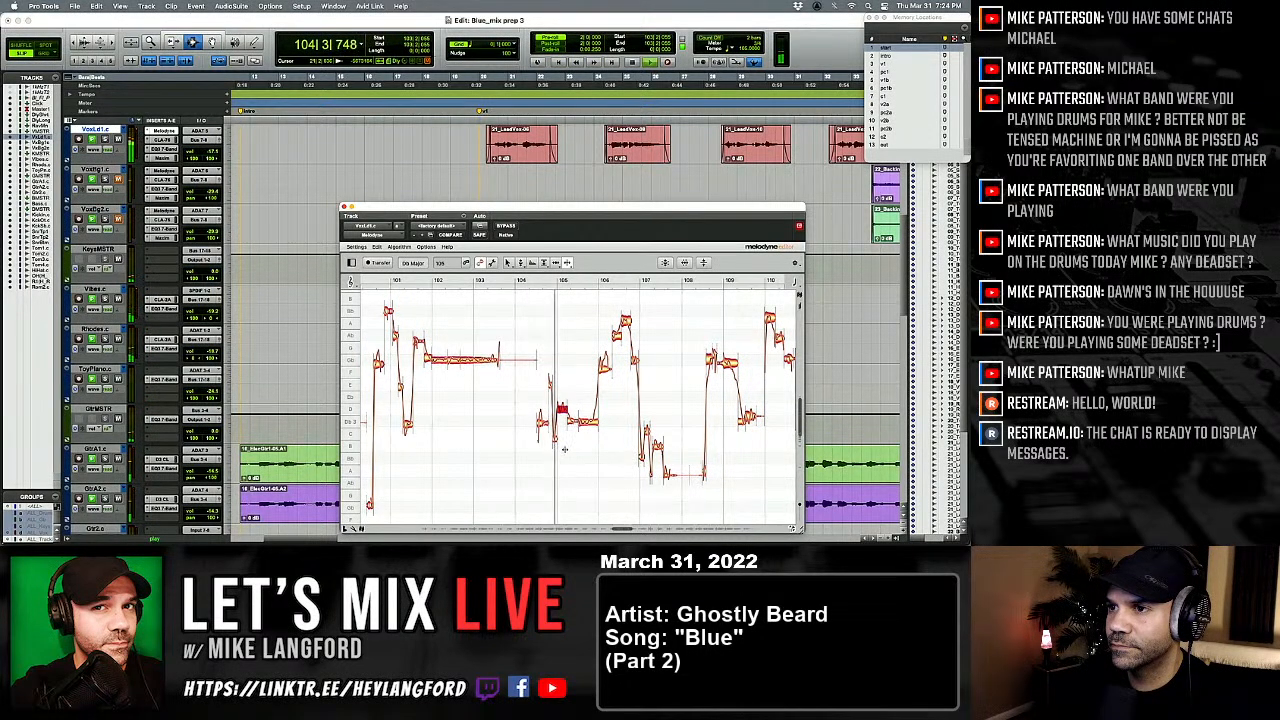
right_click(564, 449)
left_click(523, 448)
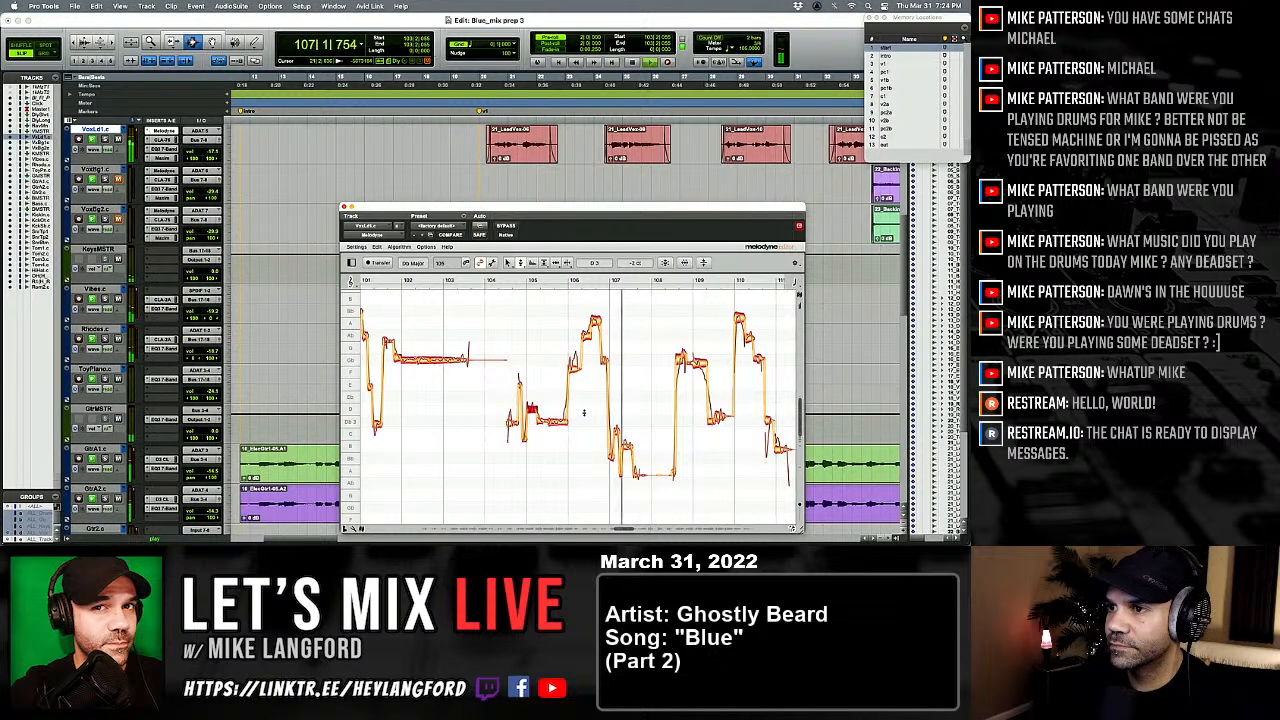
key("space")
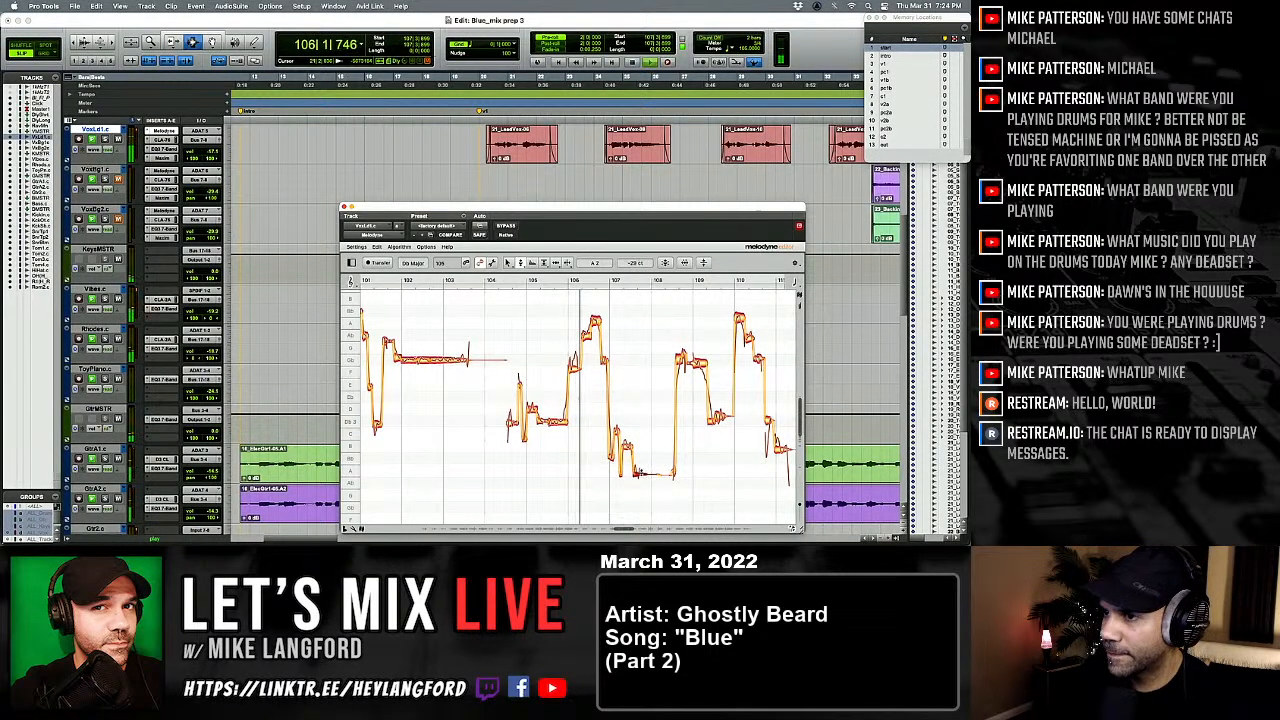
left_click(638, 472)
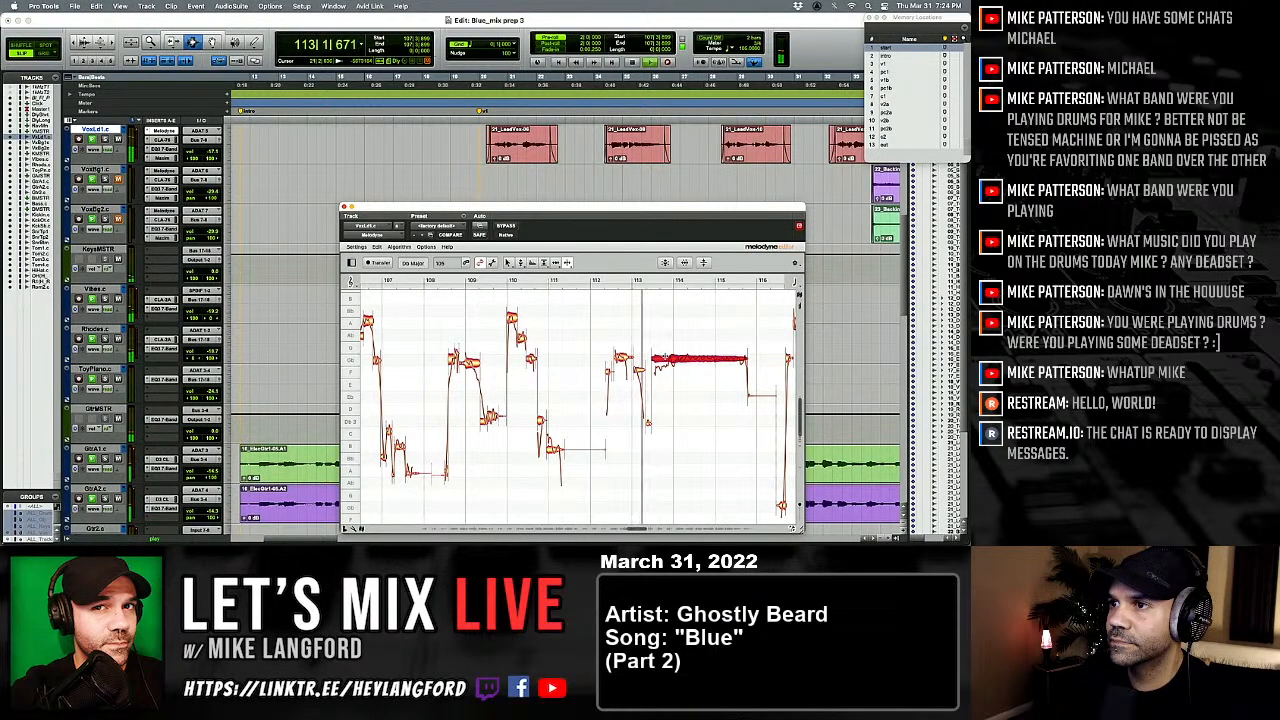
Step: Center the sustained Gb3 note after bar 113 with the Pitch tool and correct its separated opening toward F3
right_click(680, 365)
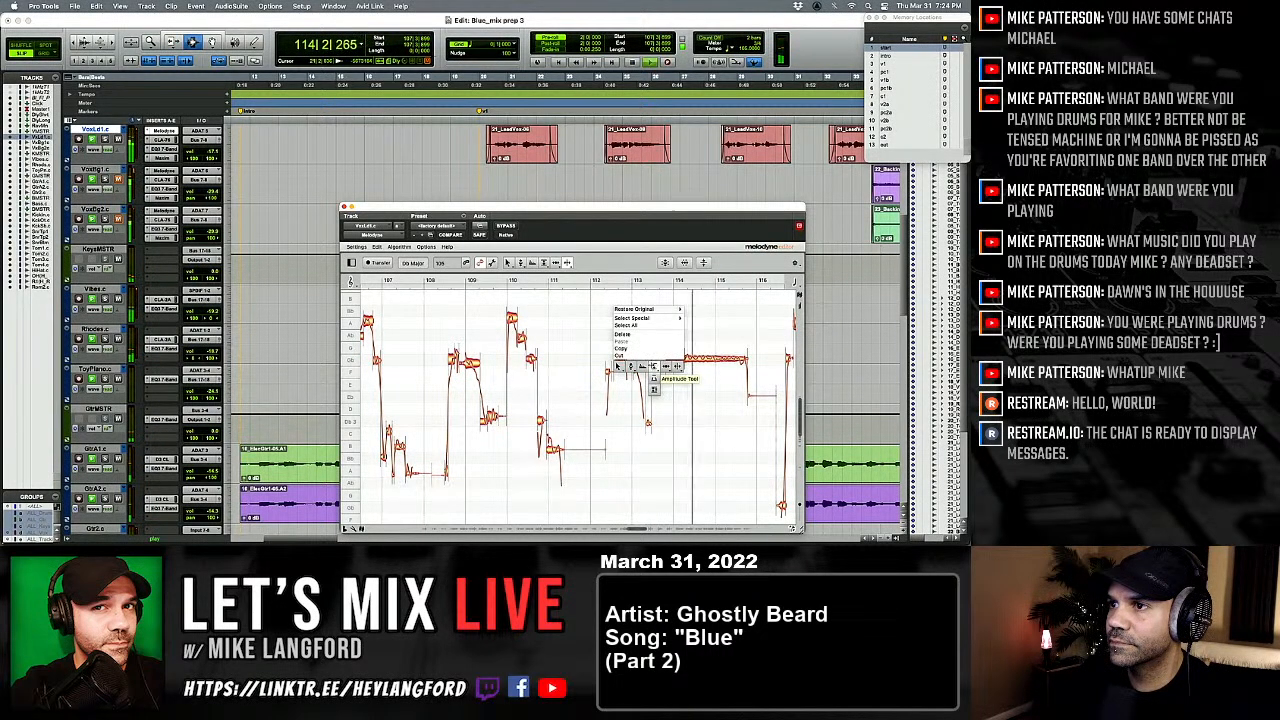
left_click(629, 366)
left_click_drag(674, 334, 690, 357)
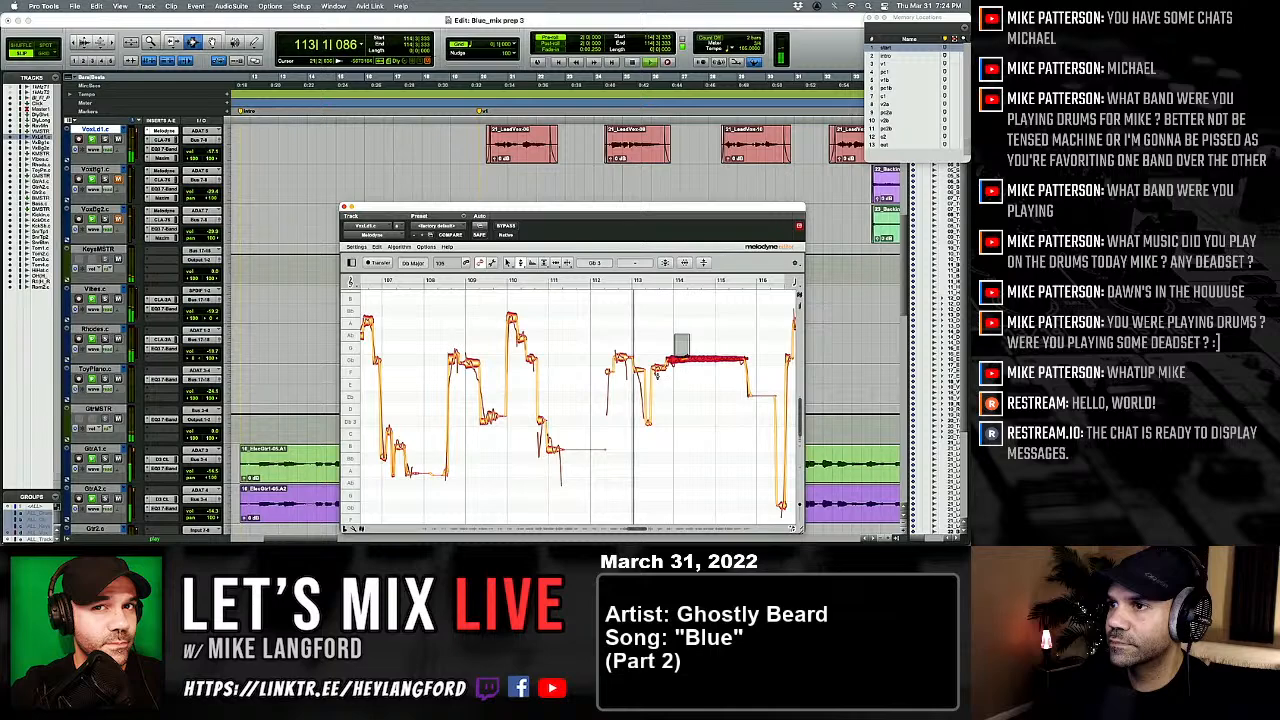
key("space")
key("space")
left_click(657, 368)
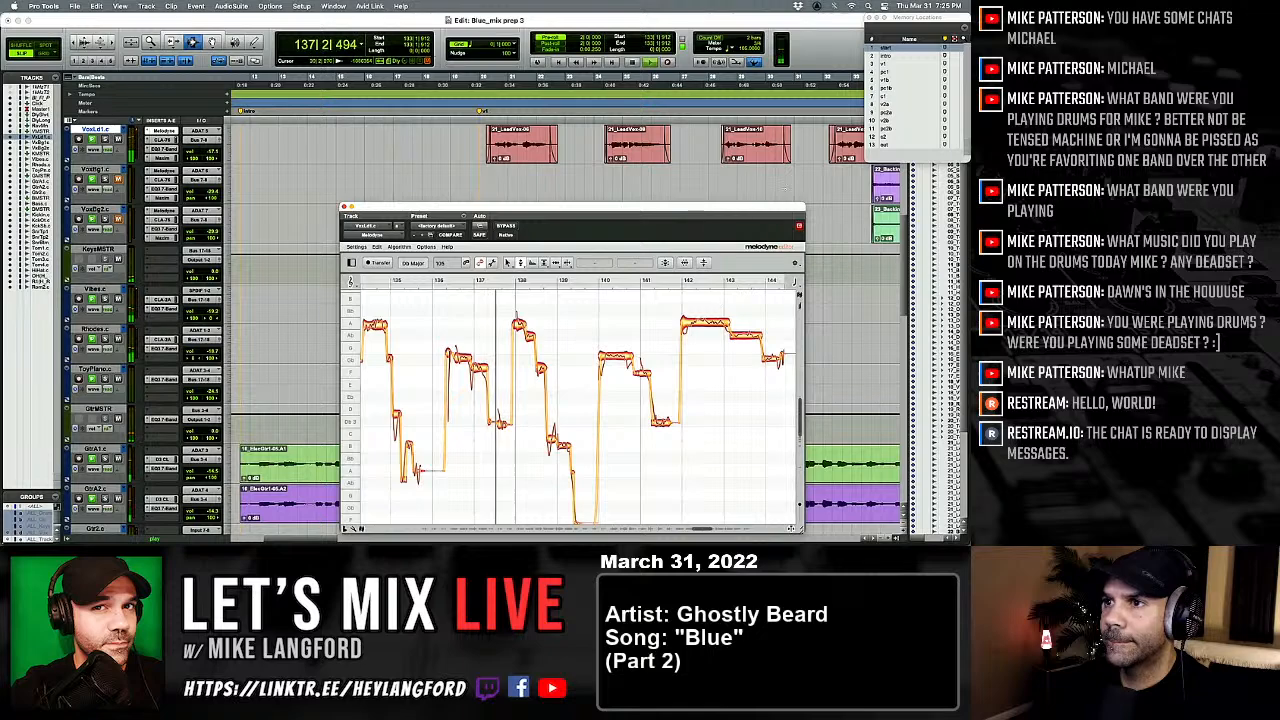
Step: Replay the vocal from earlier points between bars 137 and 127, then fit the whole timeline in view and save the session
key("space")
key("KP_1")
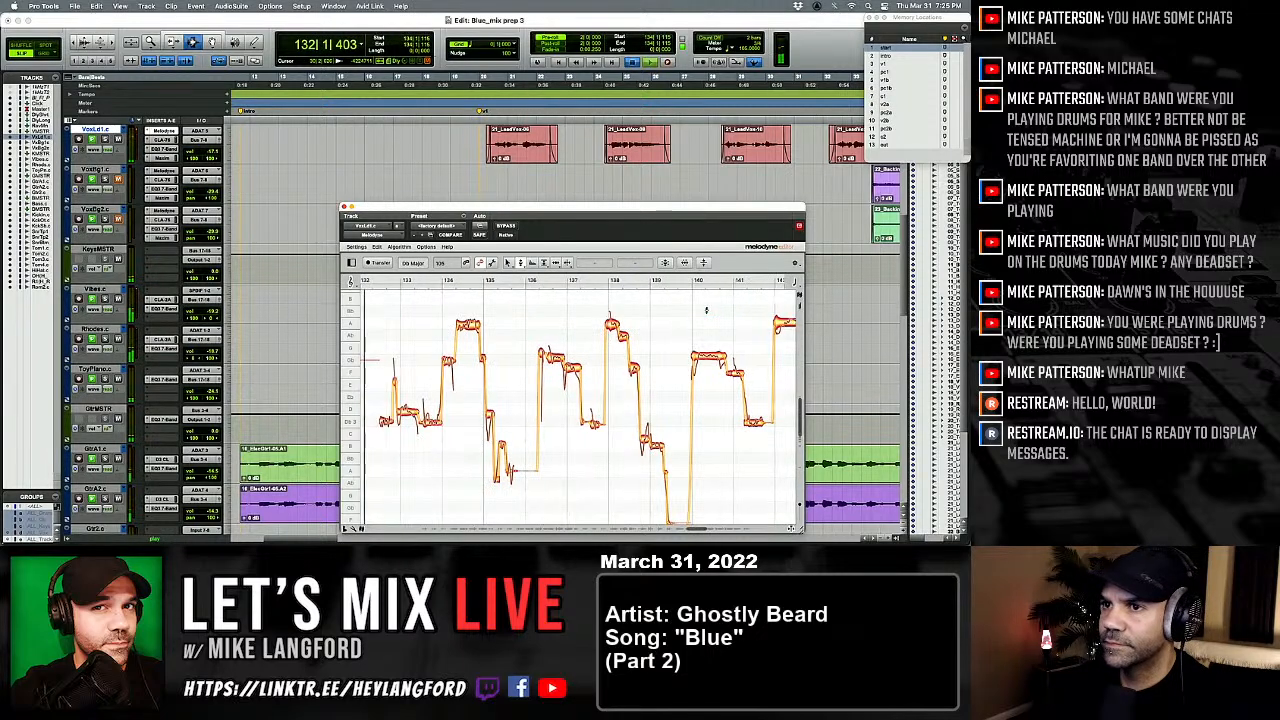
key("space")
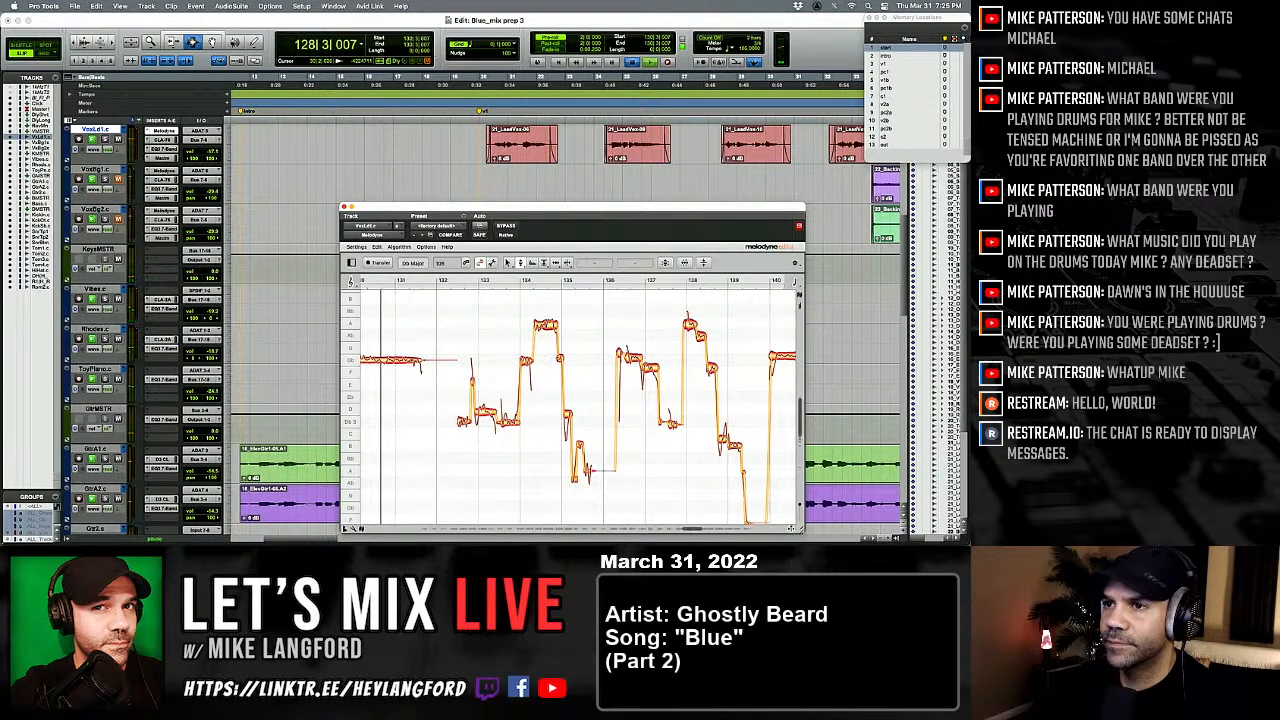
key("KP_1")
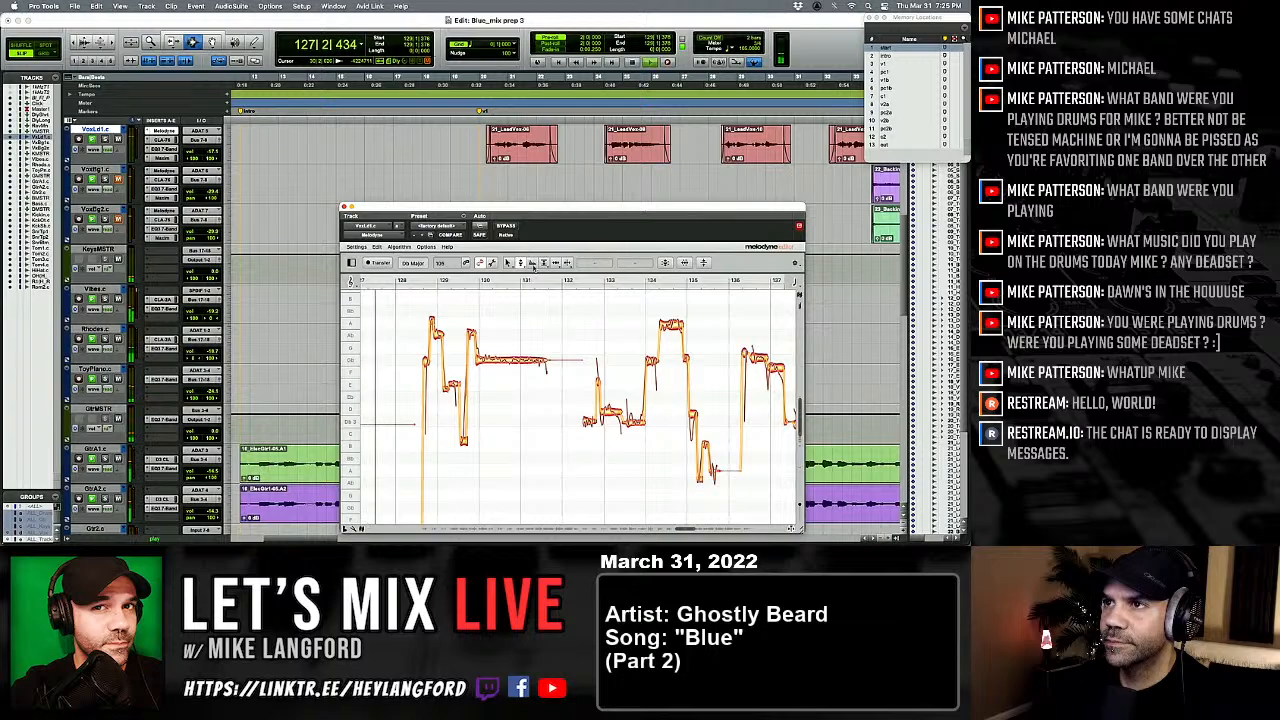
key("space")
key("alt+a")
key("super+s")
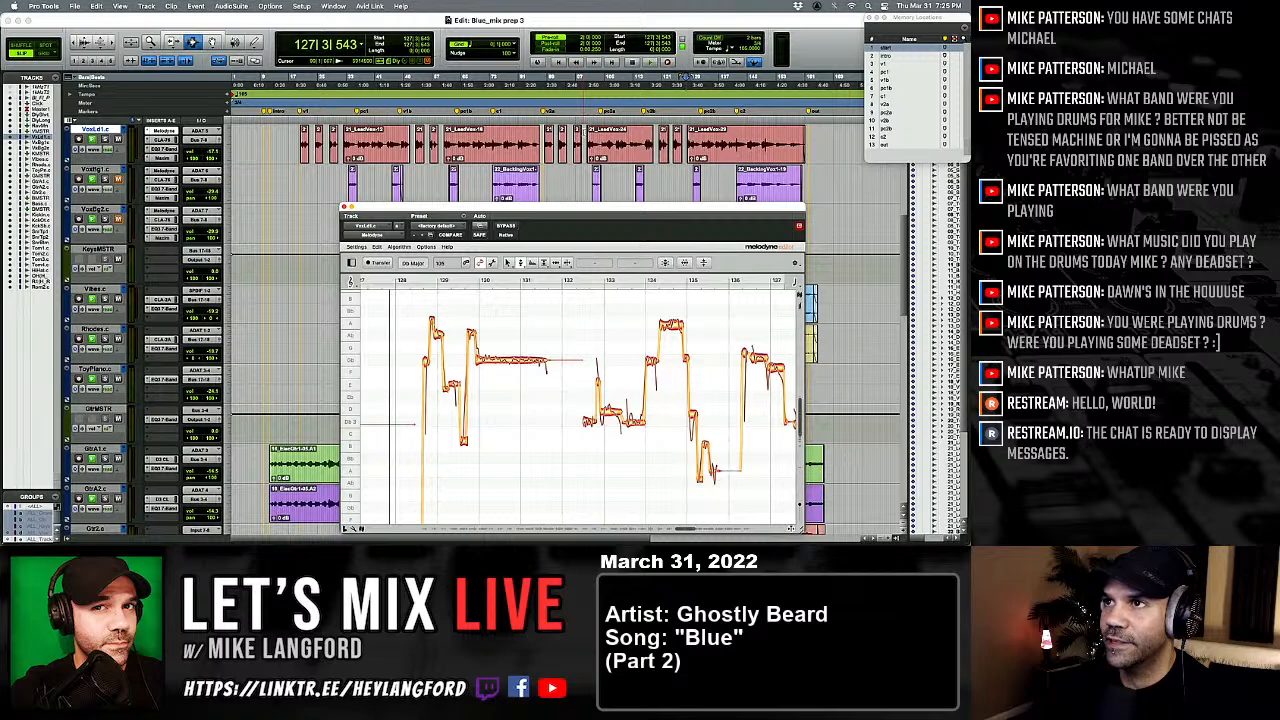
Step: Play the vocal from near bar 99 to bar 109, checking the Gb3 note near bar 101
left_click(586, 132)
key("space")
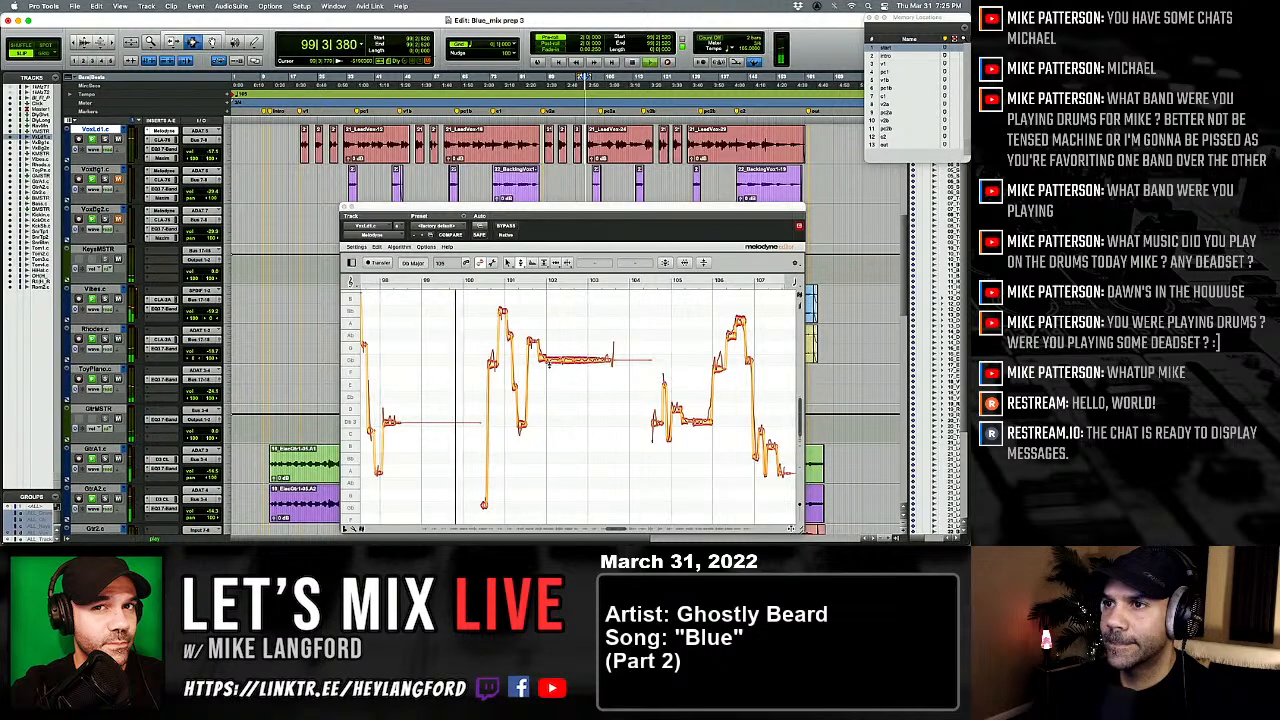
left_click(492, 362)
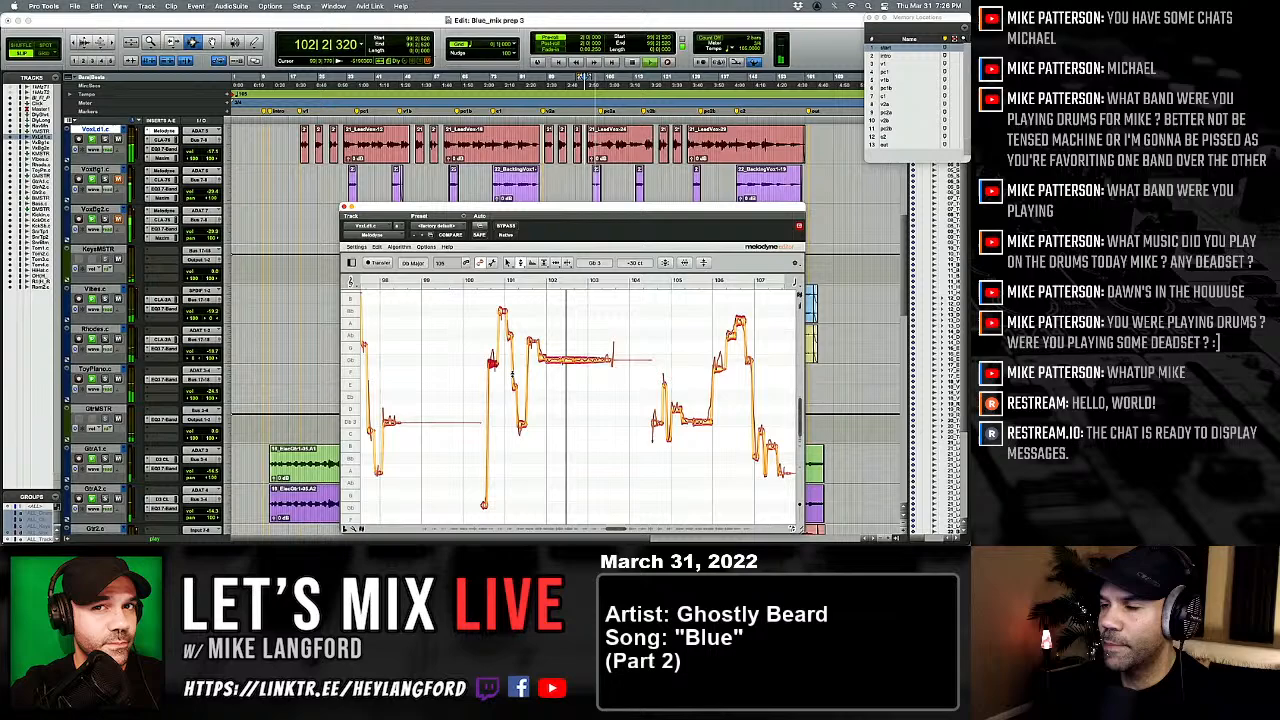
scroll(566, 370, "right", 4)
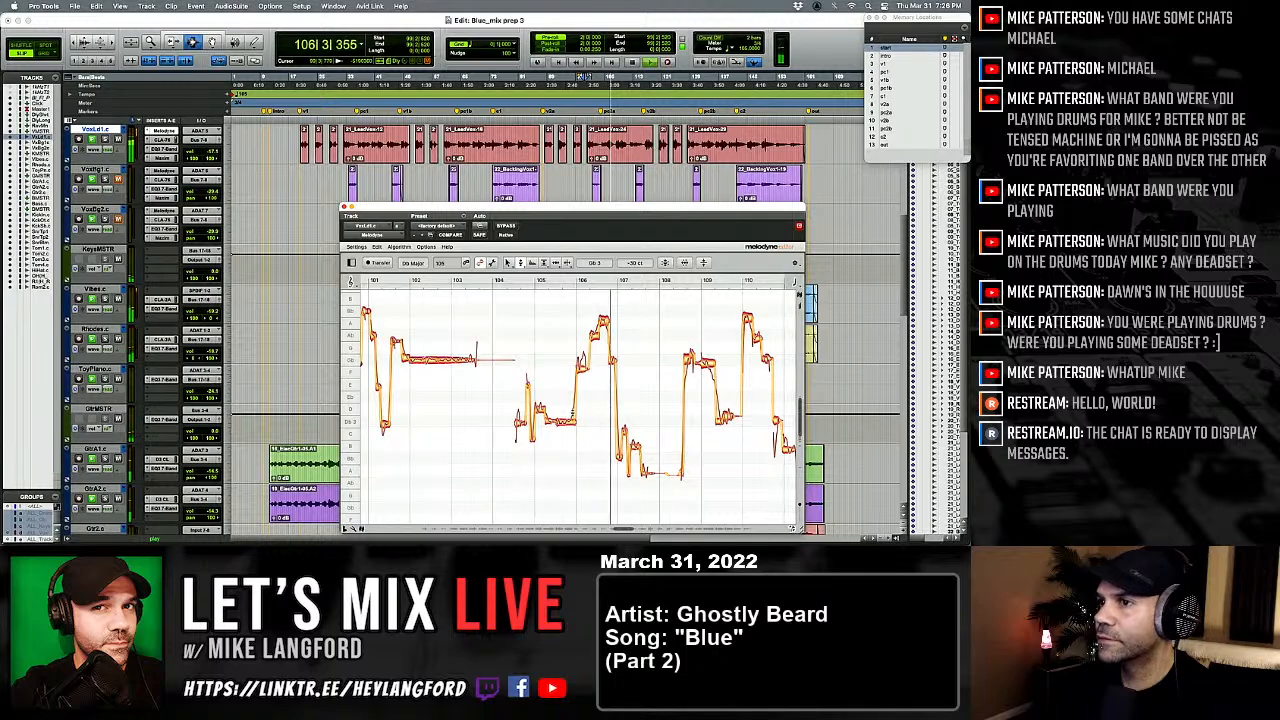
scroll(571, 412, "right", 5)
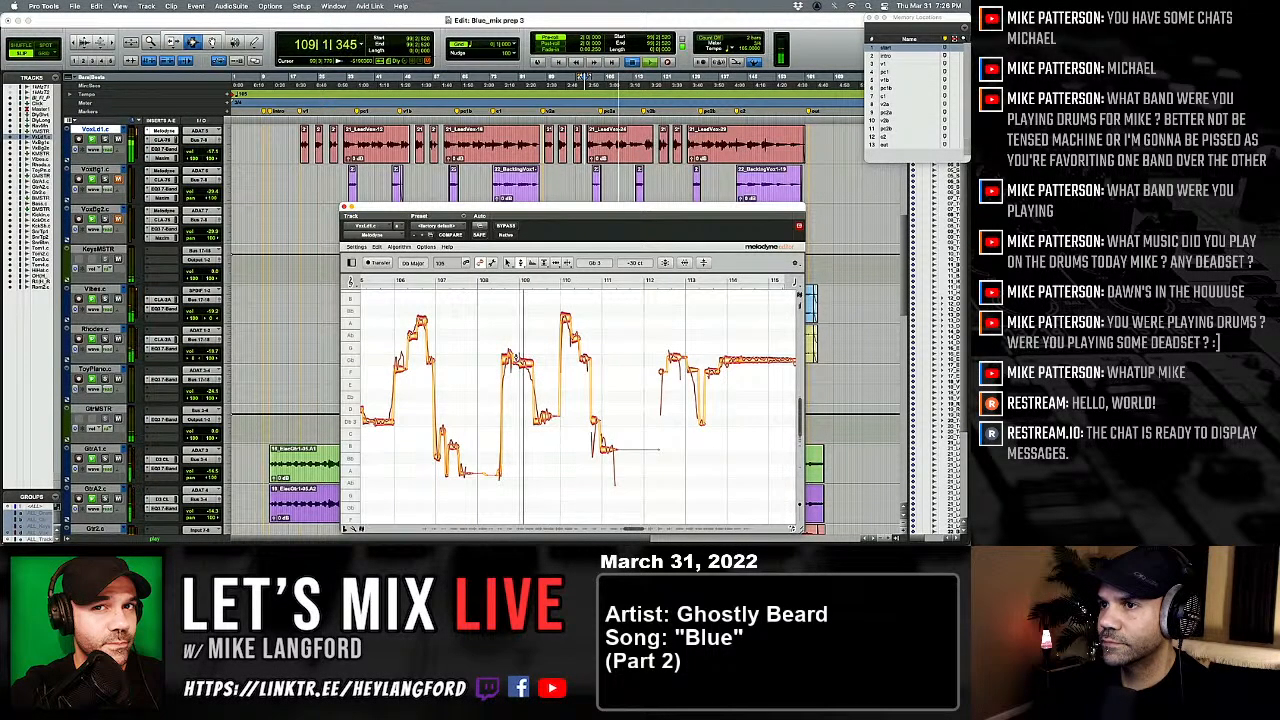
Step: Lower the Gb3 note at bar 109 to F3 and replay the phrase
key("space")
key("space")
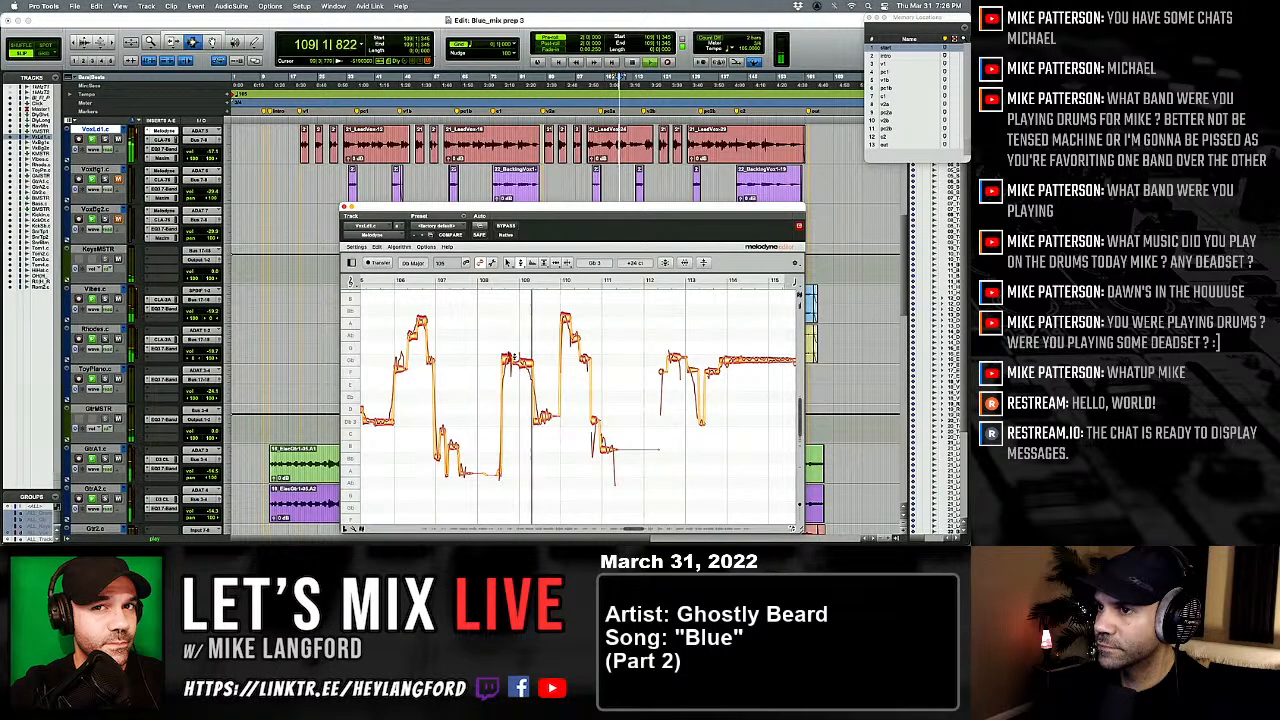
key("space")
left_click_drag(521, 362, 523, 372)
key("space")
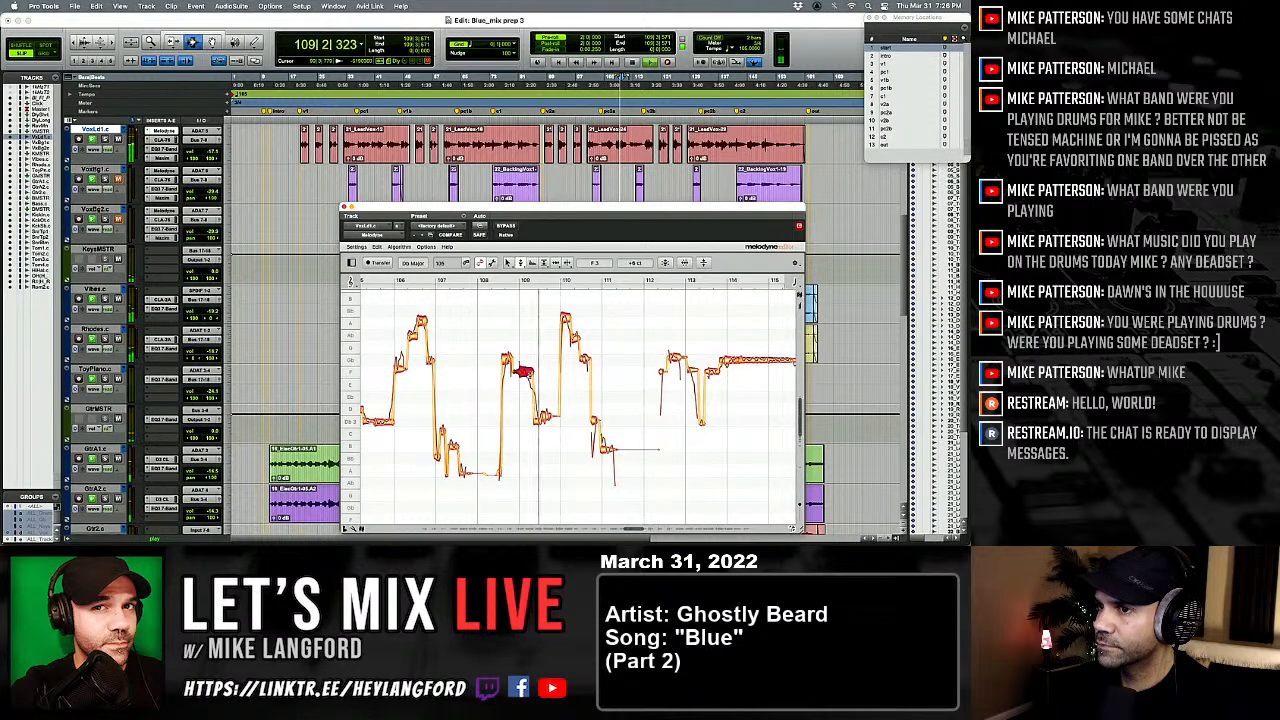
Step: Correct the Db3 note late in bar 109 and the A3 and Ab3 notes at bar 110 with the Pitch tool
key("space")
left_click(544, 420)
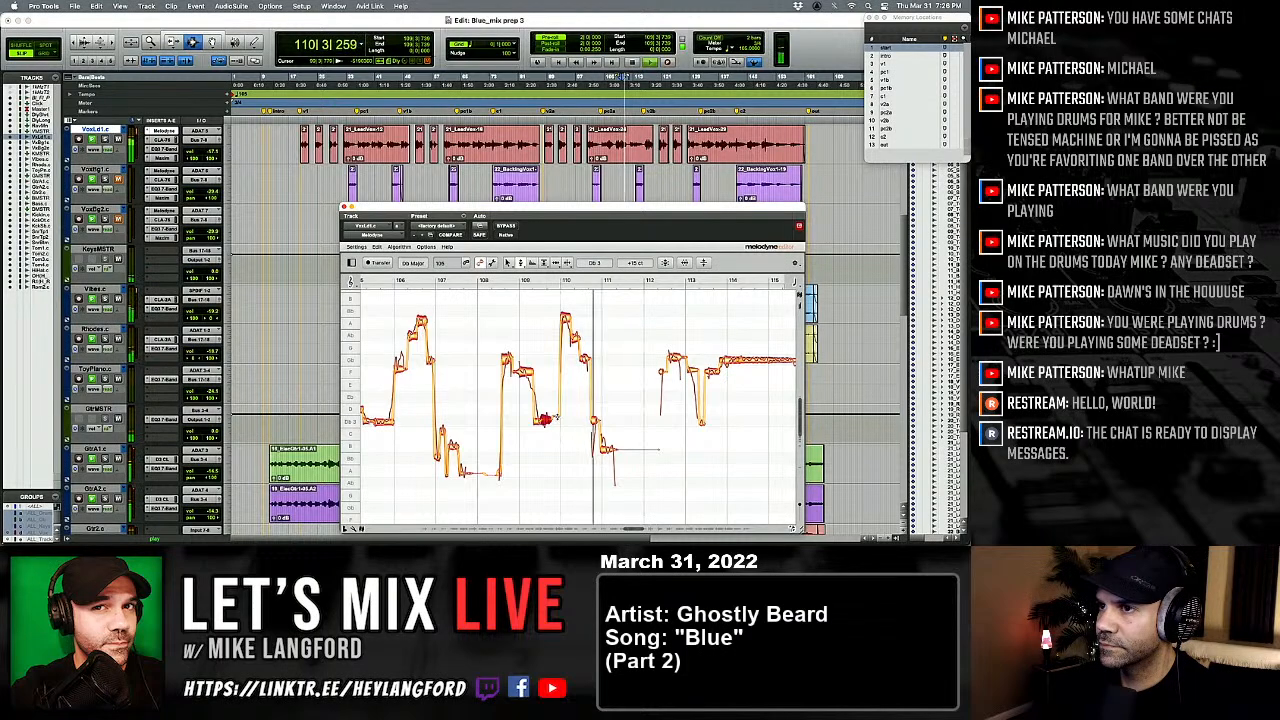
key("space")
left_click(565, 322)
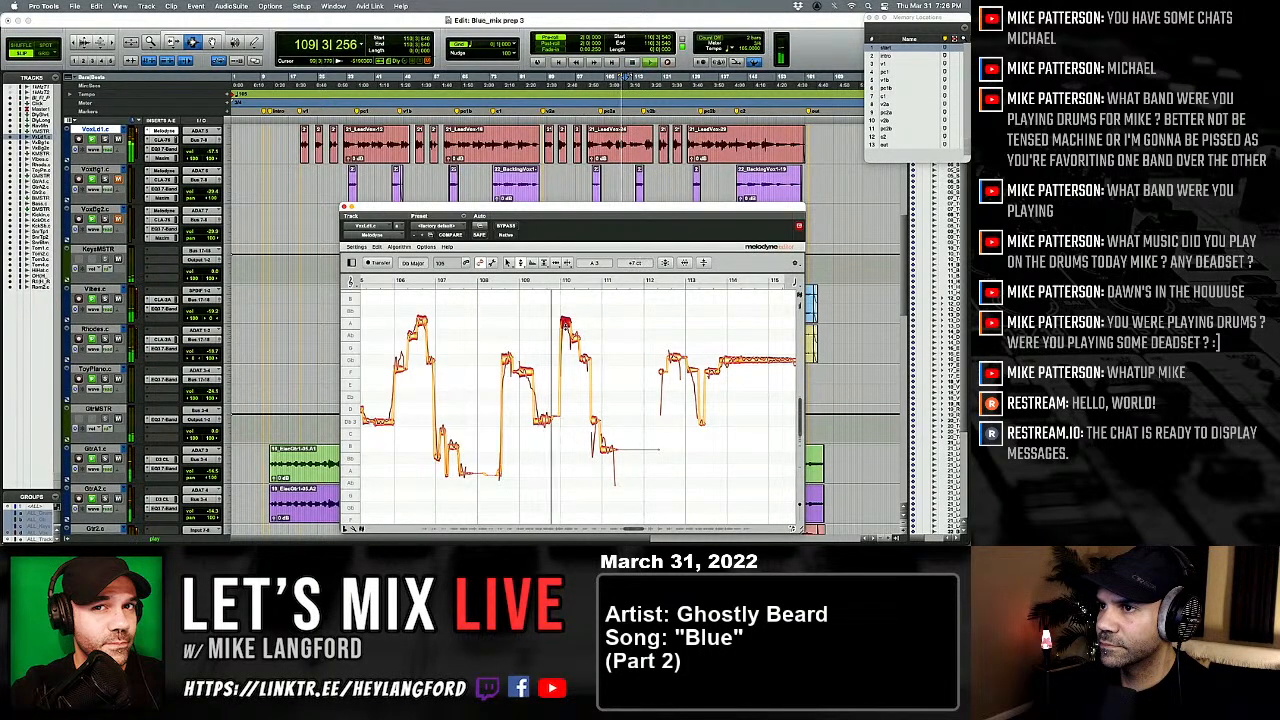
key("space")
key("space")
left_click(574, 337)
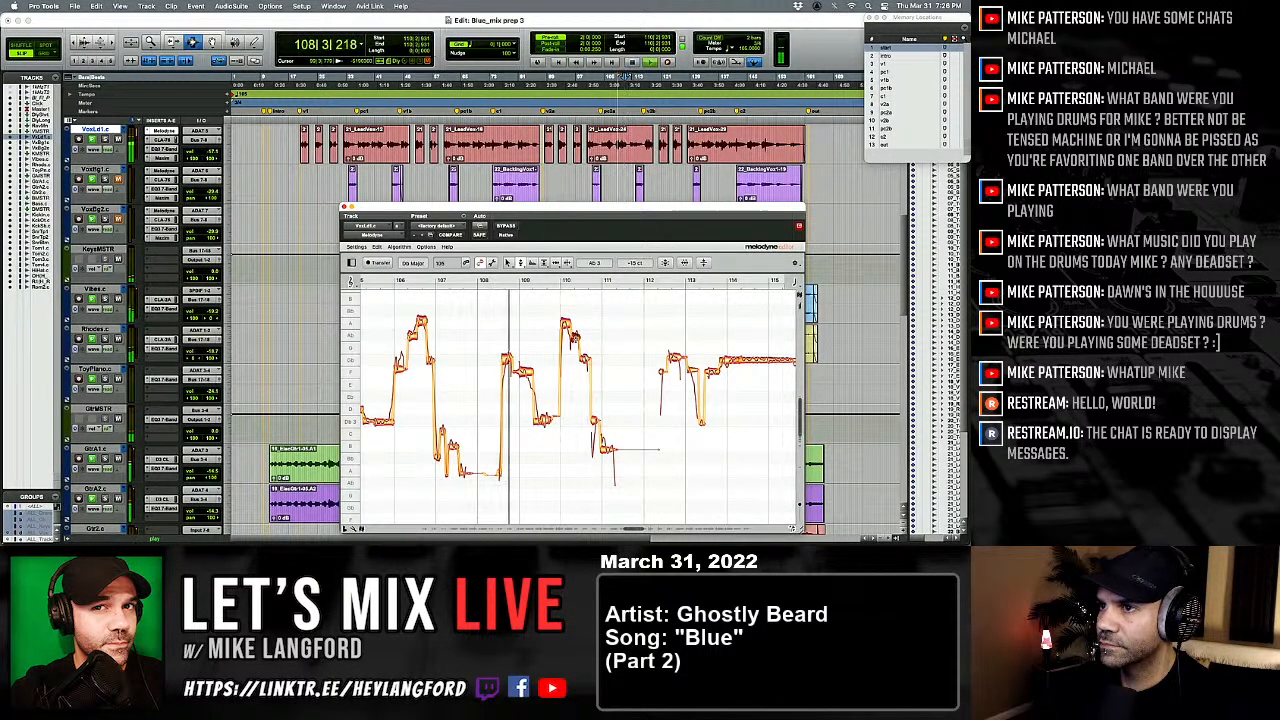
Step: Set the pitch modulation of the A3 note at bar 110 to 73.0 %
right_click(574, 337)
left_click(576, 339)
left_click_drag(565, 329, 564, 337)
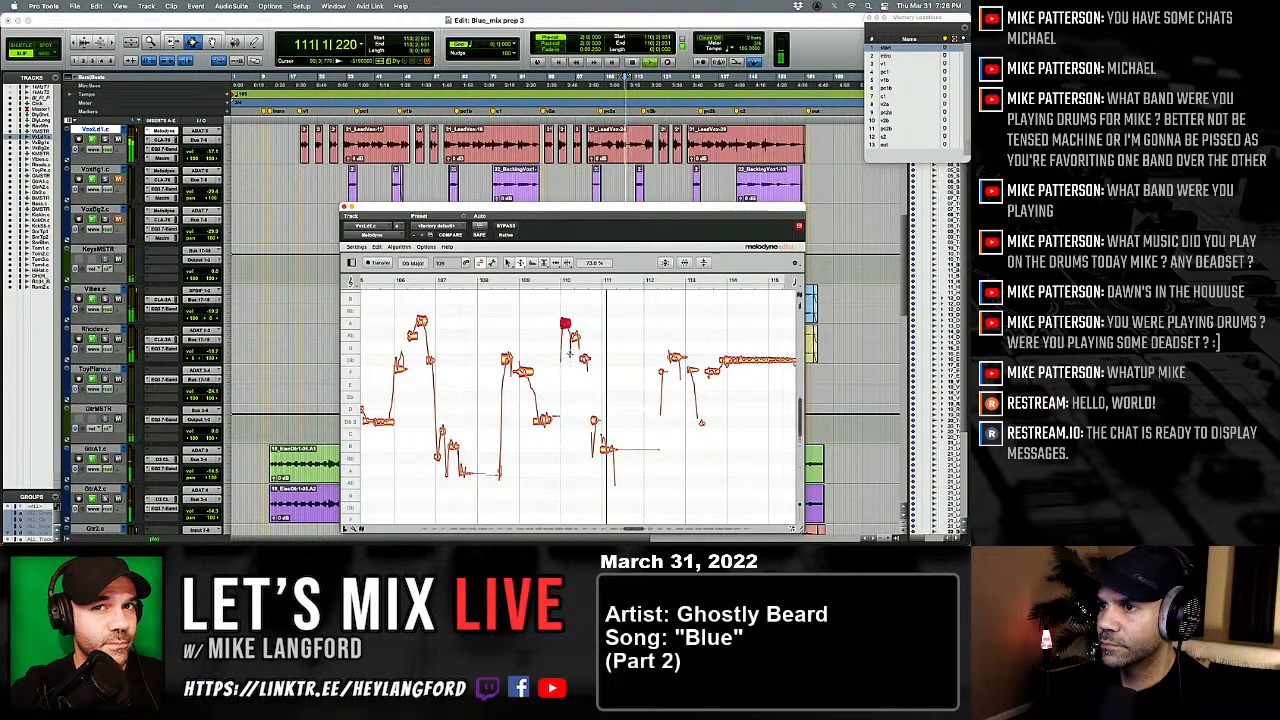
Step: Separate the low note at bar 111 with the Note Separation tool and correct it toward B2 with the Pitch tool
right_click(596, 344)
left_click(659, 404)
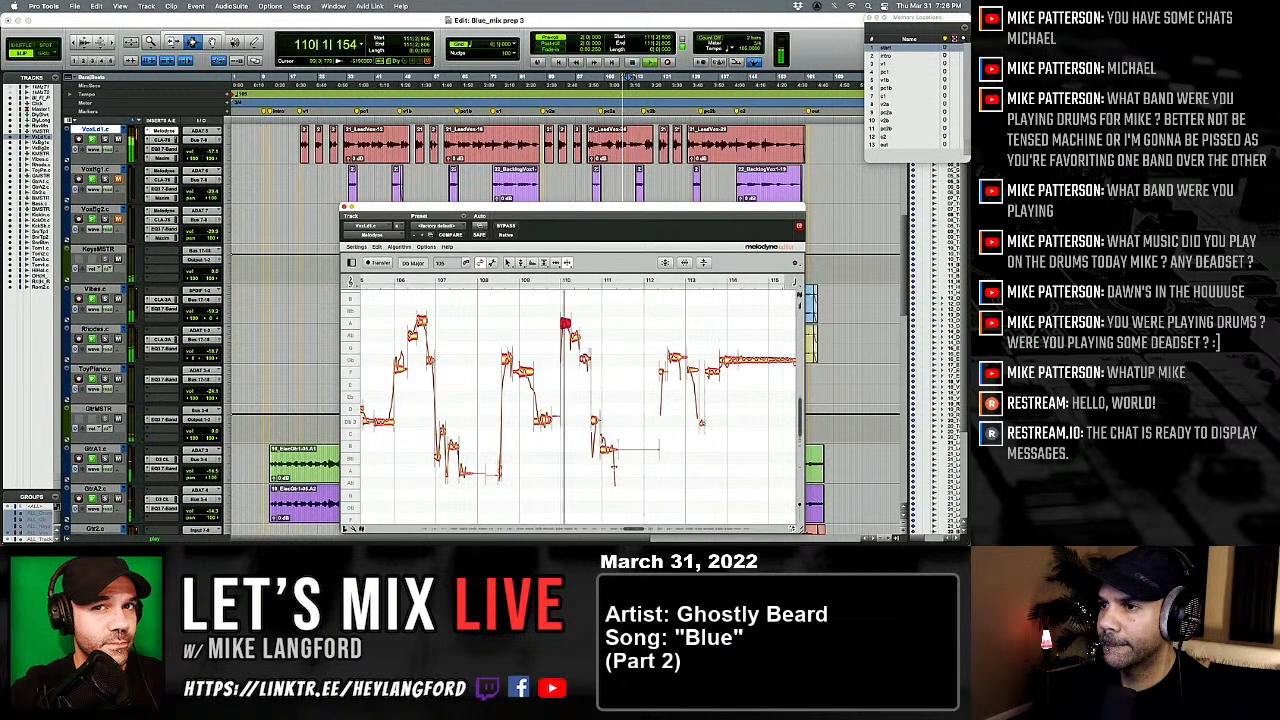
right_click(546, 391)
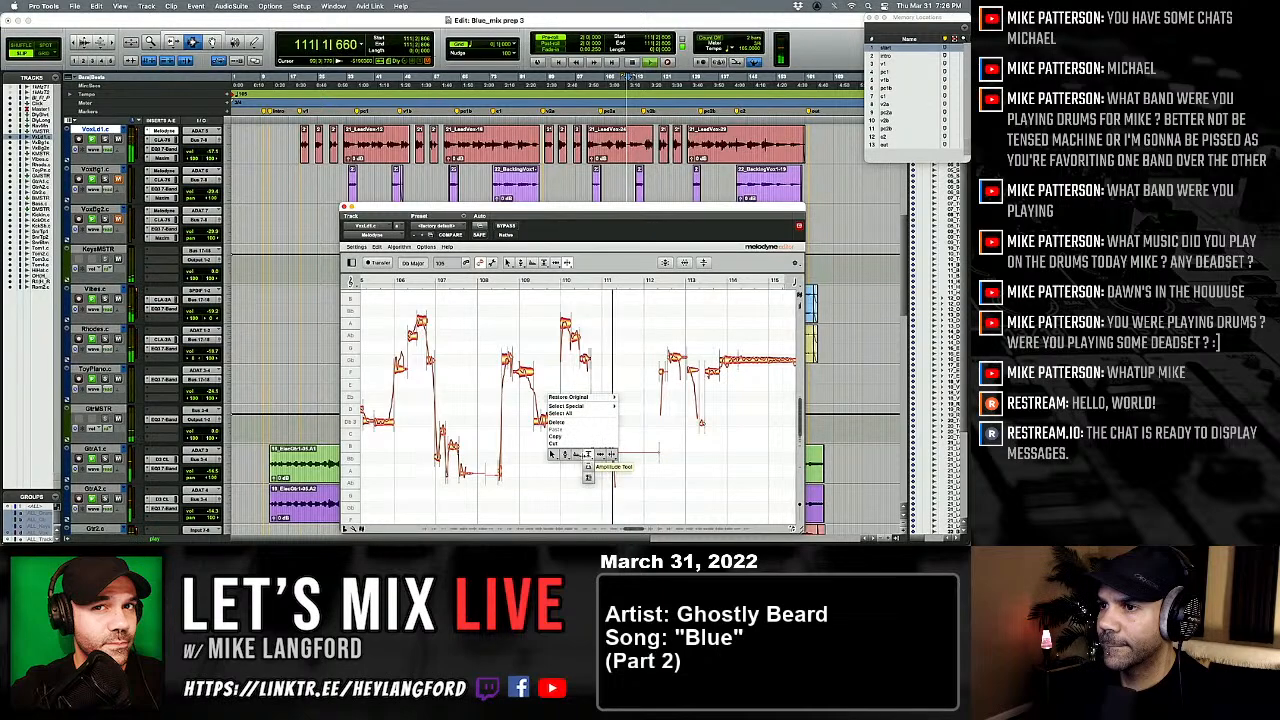
left_click(588, 473)
left_click_drag(612, 452, 612, 444)
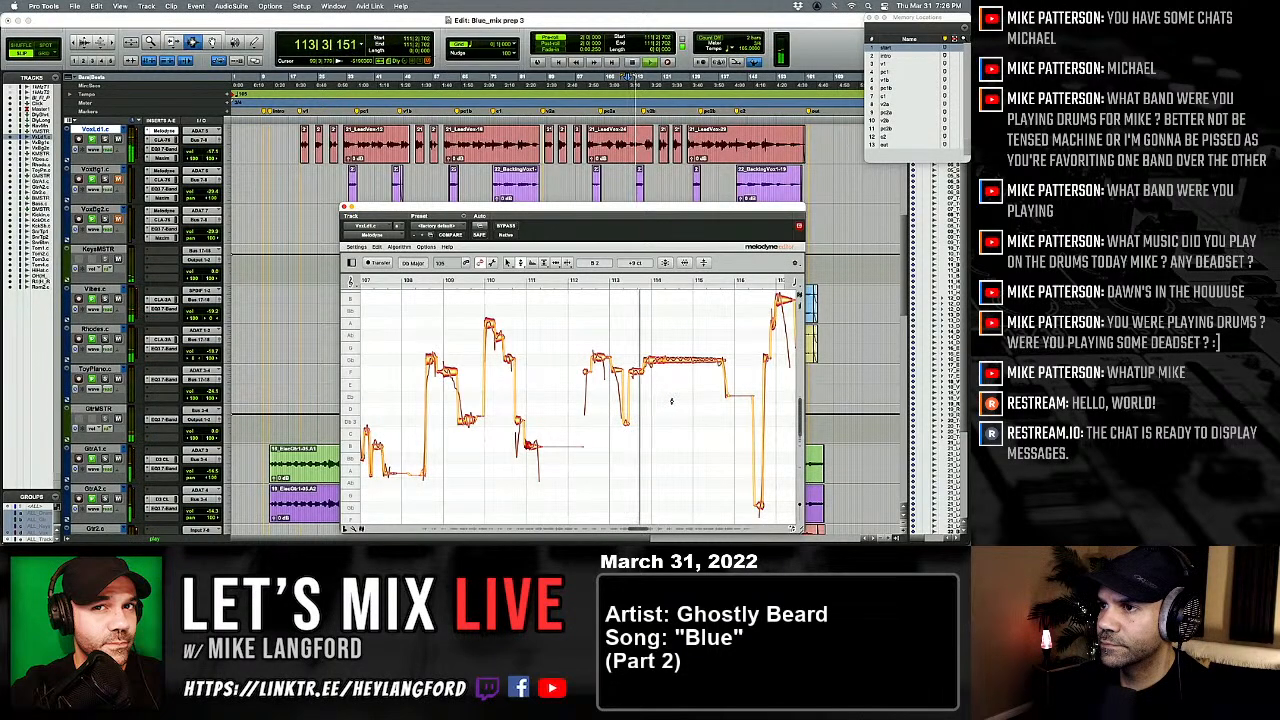
Step: Separate the start of the held Gb3 note just before bar 114 and adjust its pitch with the Pitch tool
right_click(642, 385)
left_click(686, 386)
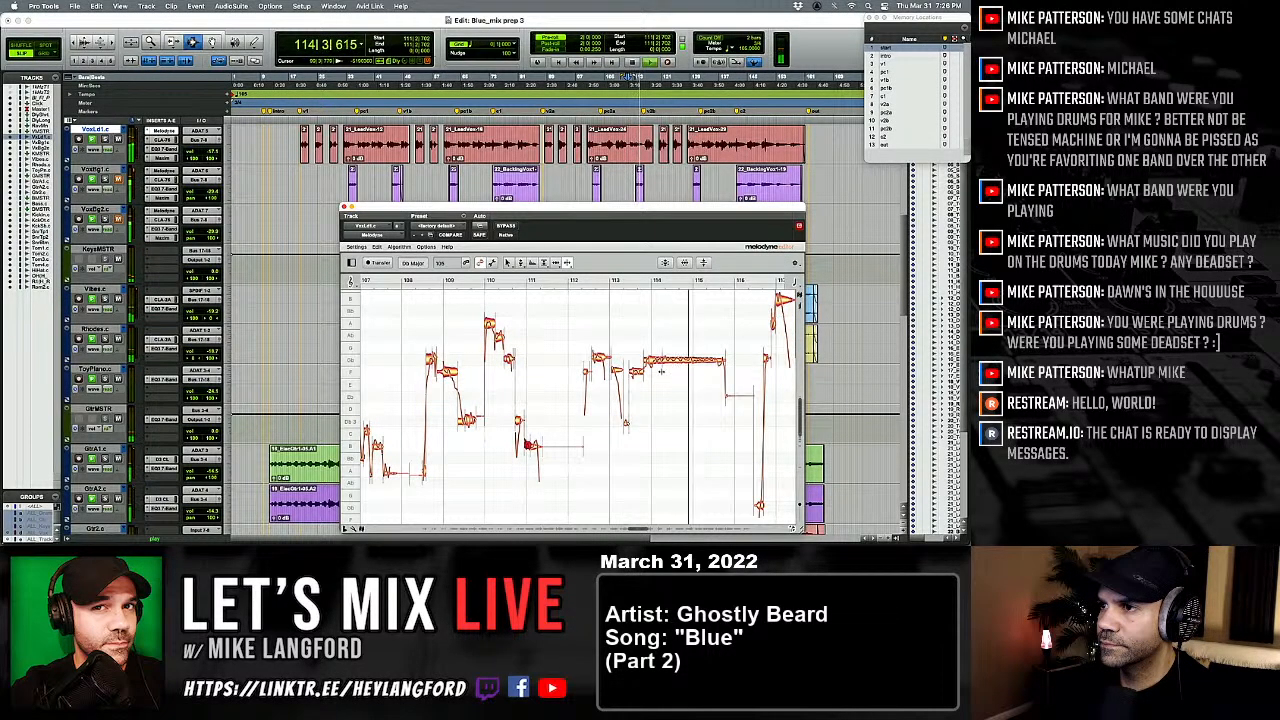
double_click(654, 361)
right_click(652, 362)
left_click(640, 322)
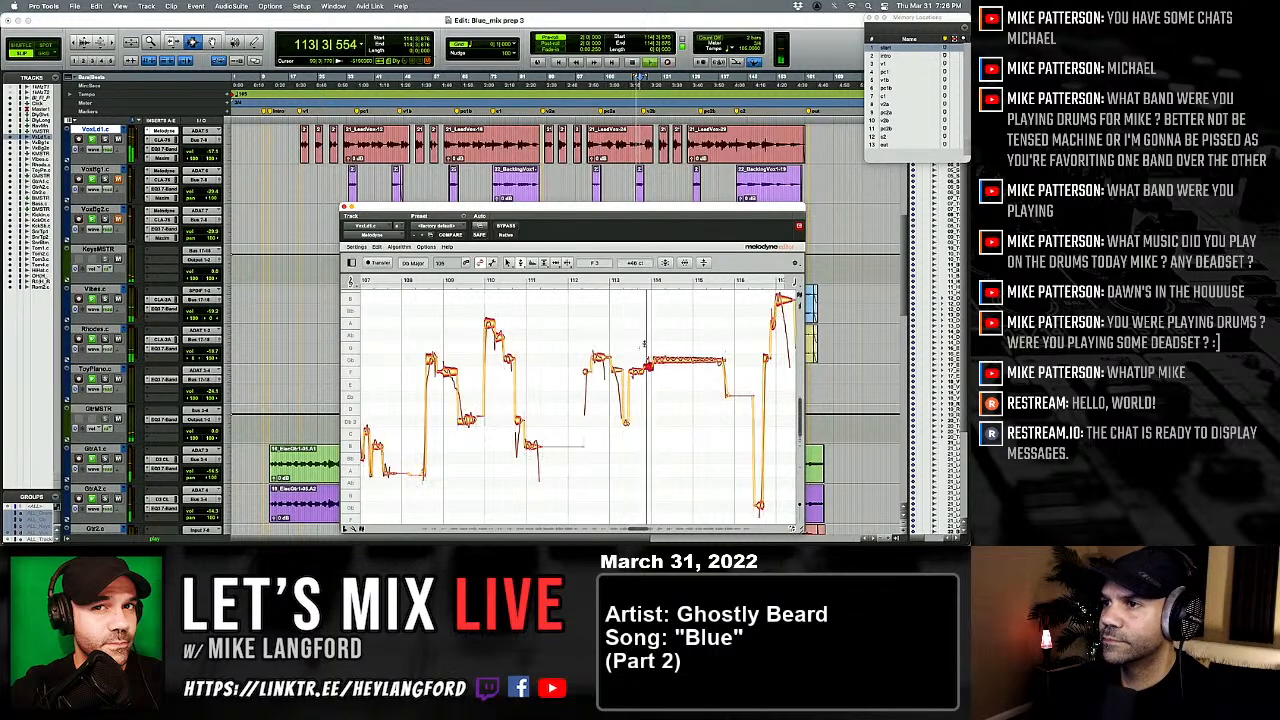
left_click_drag(647, 334, 689, 351)
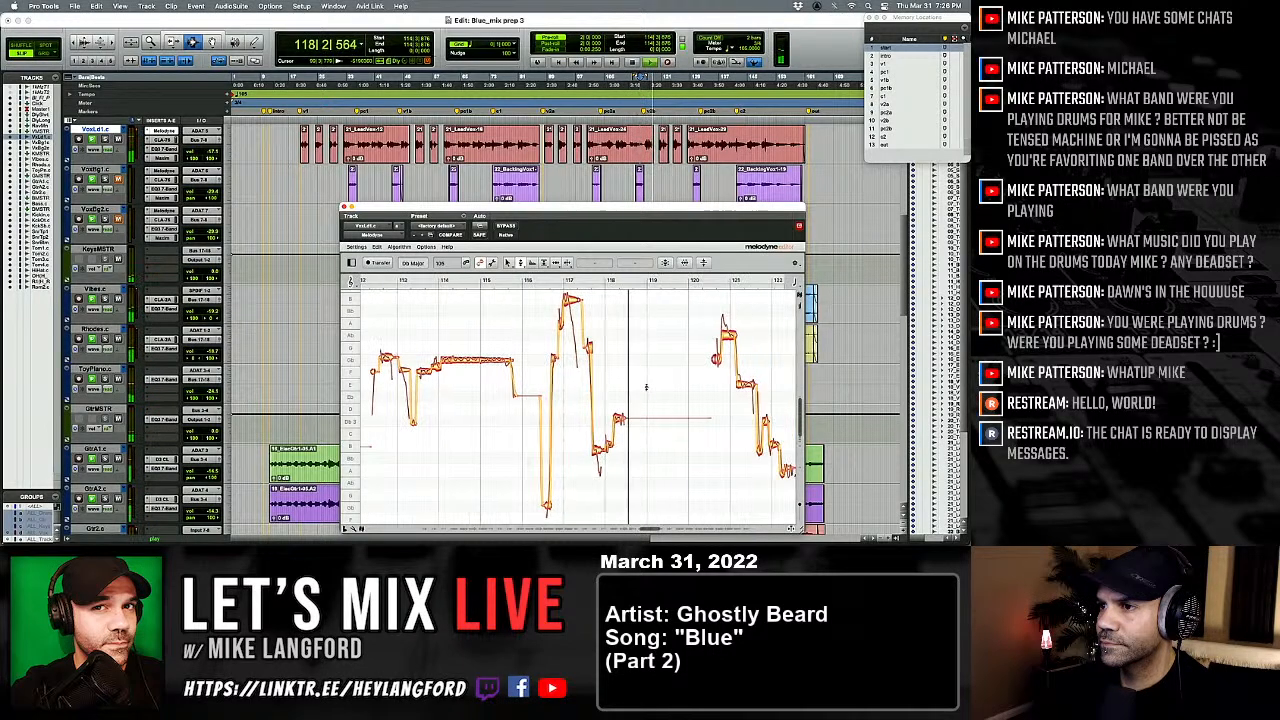
Step: Correct the Db3 note near bar 118, then separate the high note just before bar 121 and correct it toward A3
key("space")
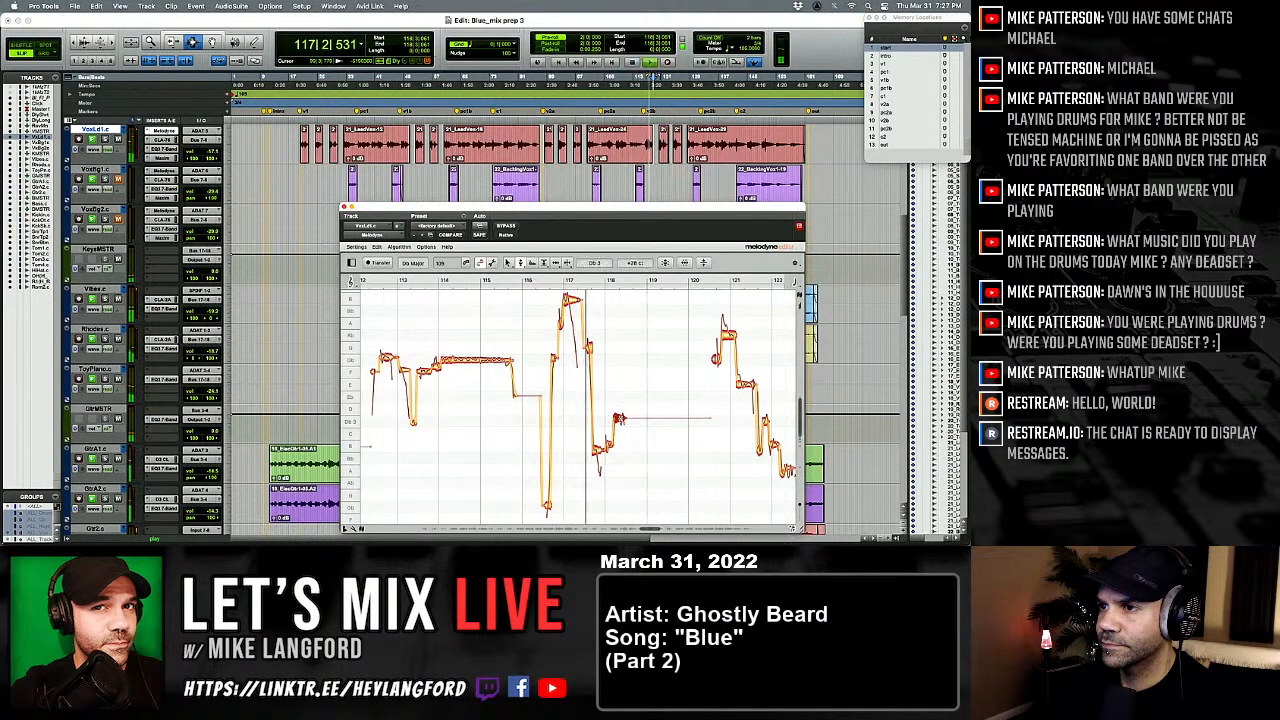
double_click(620, 420)
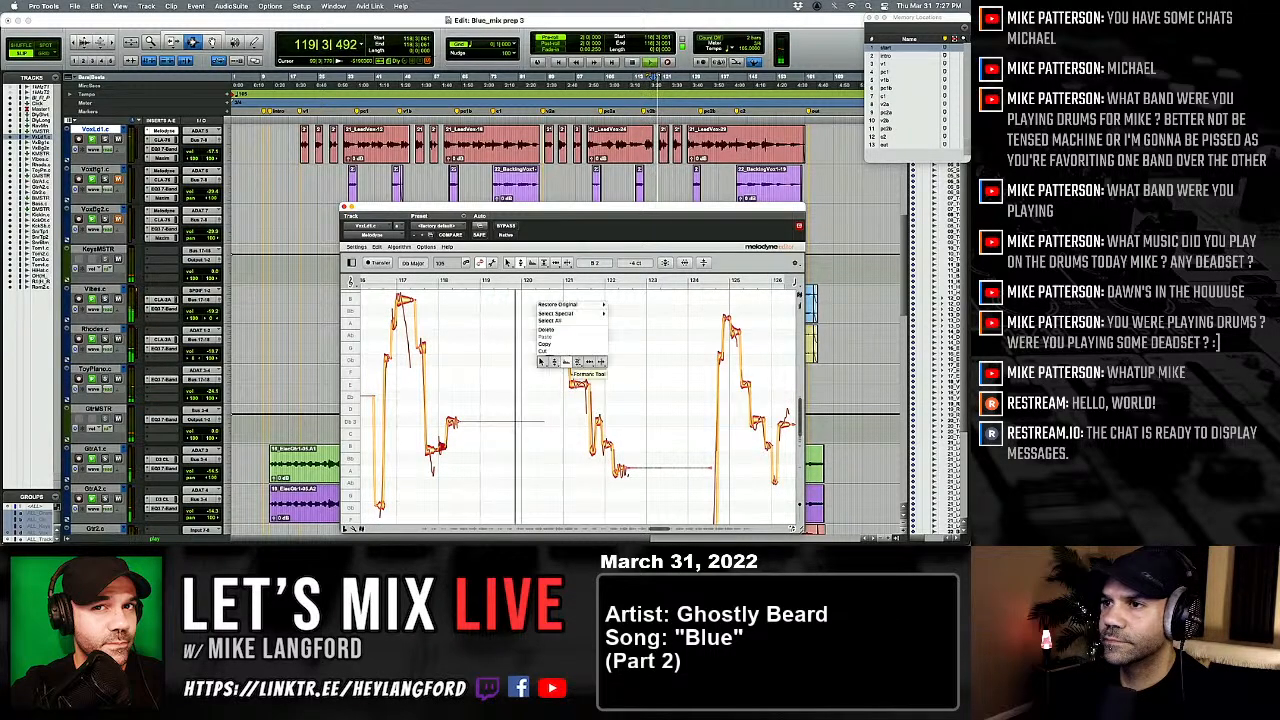
right_click(493, 306)
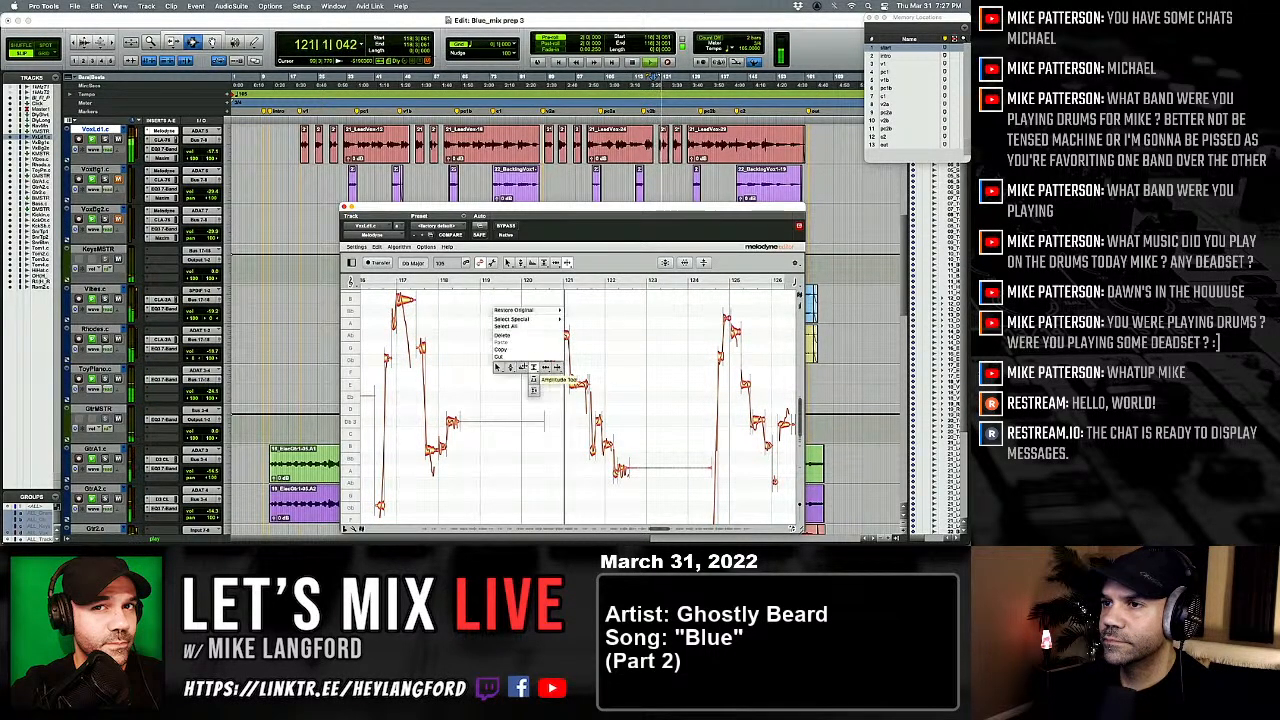
left_click(510, 378)
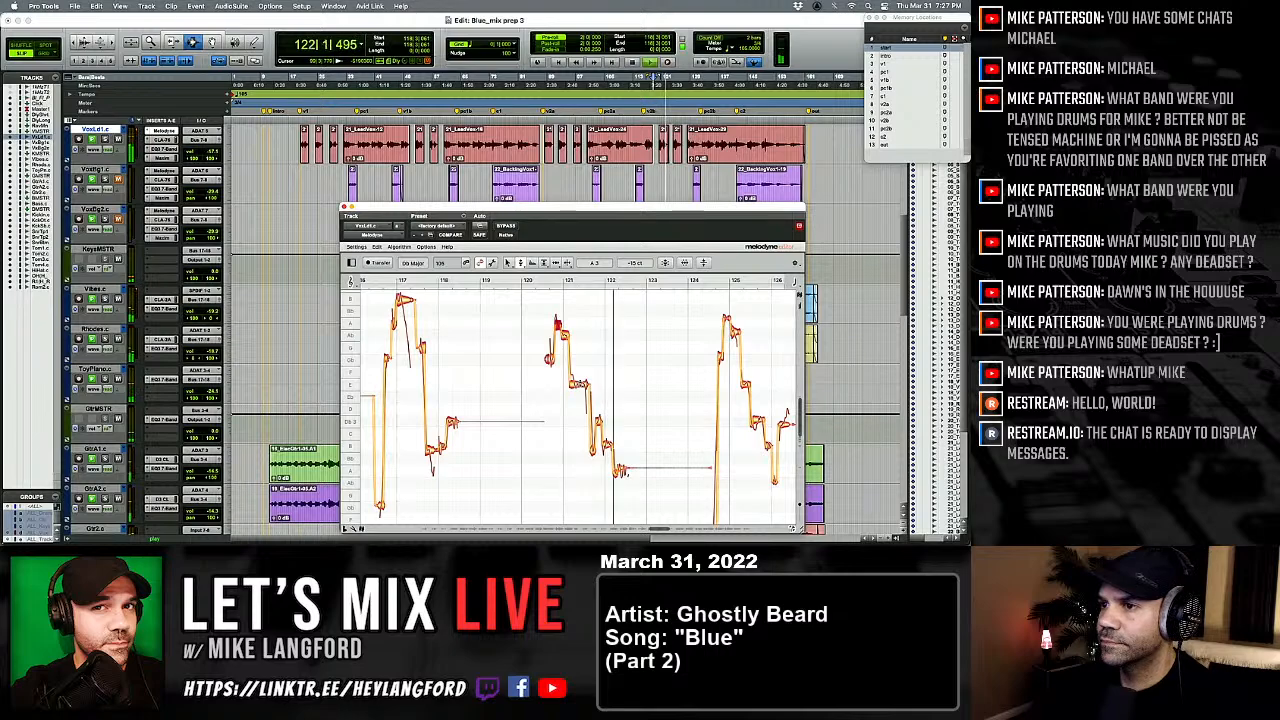
Step: Correct the low note at bar 122 toward A2 and replay the phrase
key("space")
key("space")
left_click_drag(621, 470, 621, 472)
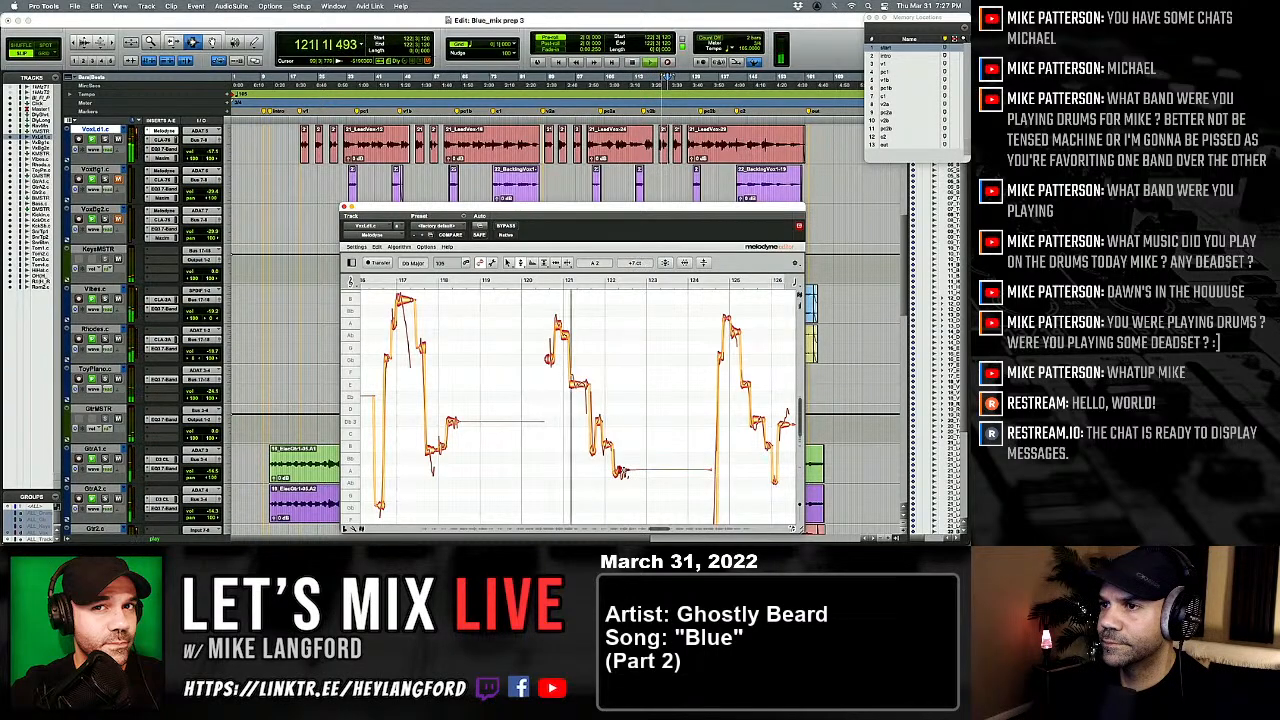
key("space")
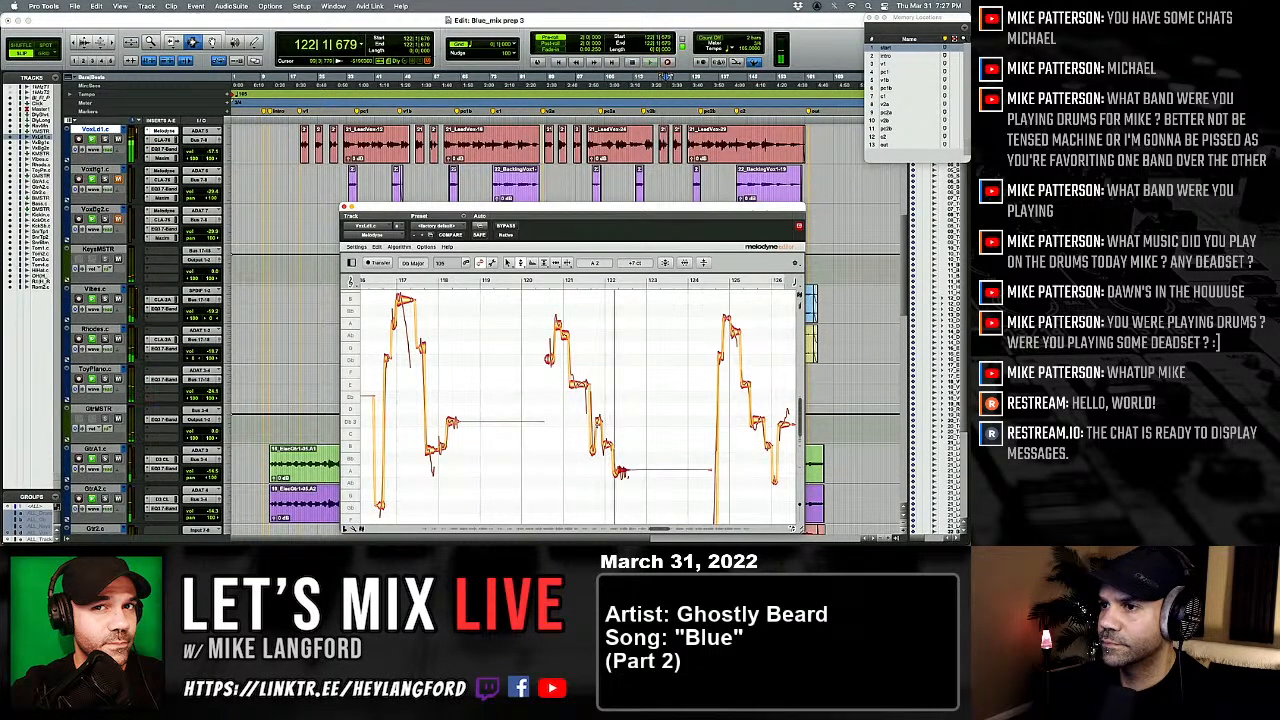
Step: Correct the B2 note just before bar 122 with the Pitch tool and save the session
key("space")
left_click(599, 424)
left_click(592, 449)
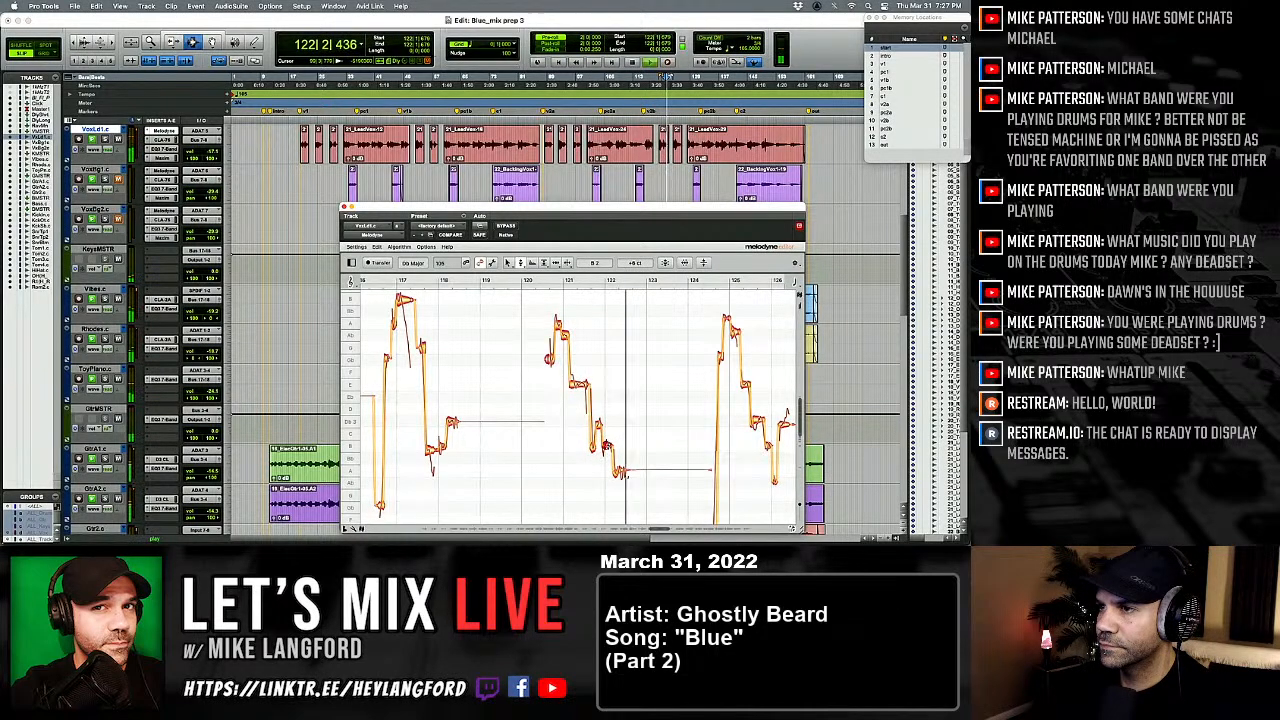
key("super+s")
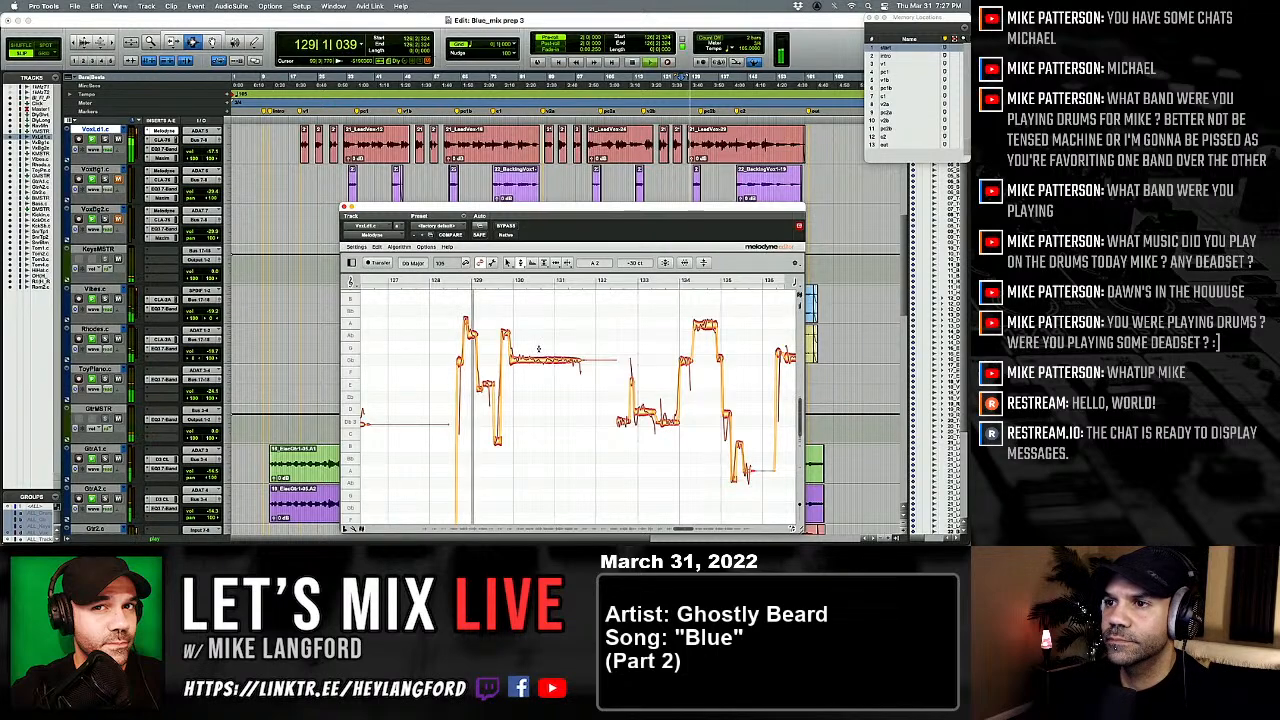
Step: Replay the phrase around bar 129 and raise the low note just before bar 130 to C3
key("space")
key("space")
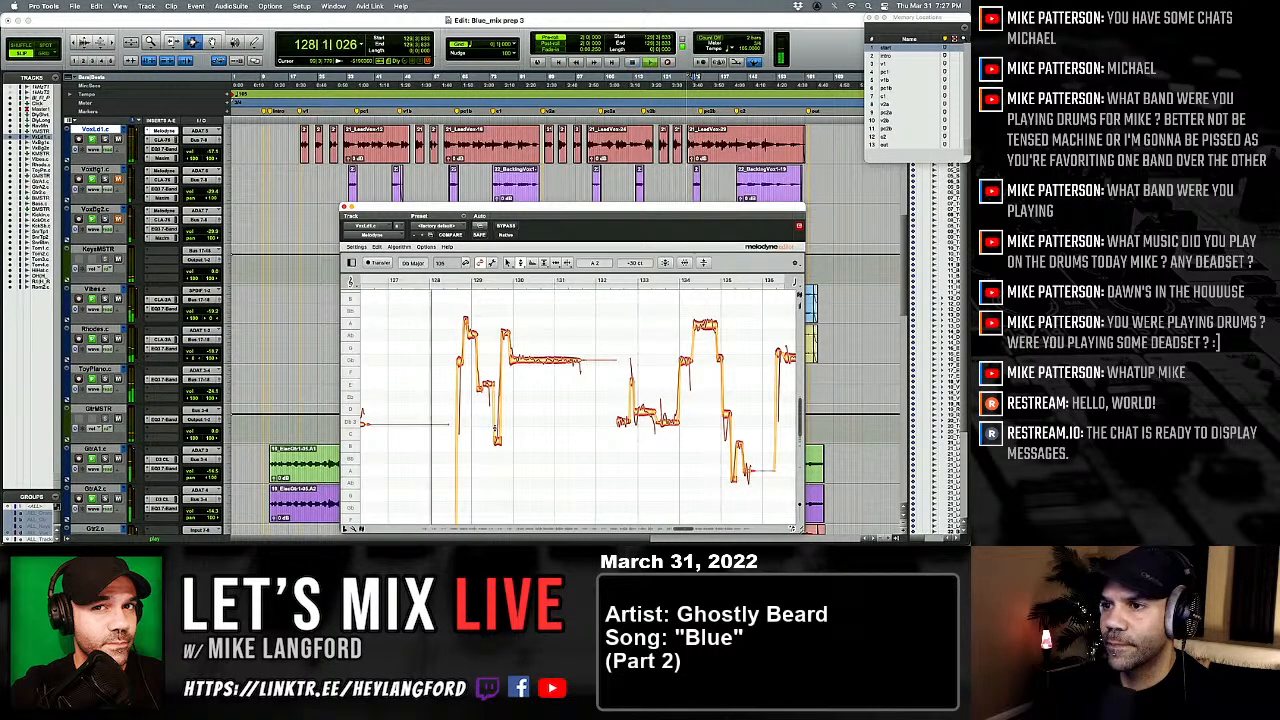
left_click_drag(498, 441, 498, 434)
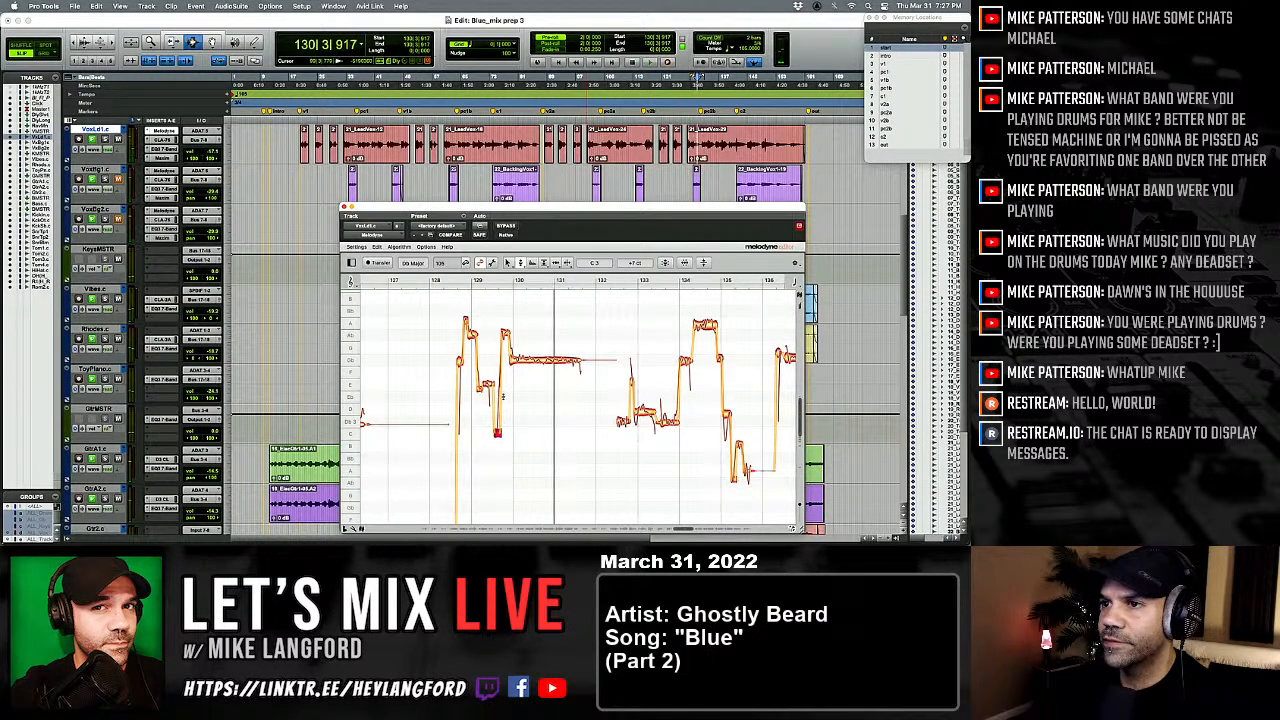
Step: Separate the held Gb3 note just after bar 130 and switch back to the Pitch tool for its second part, replaying it
left_click(545, 375)
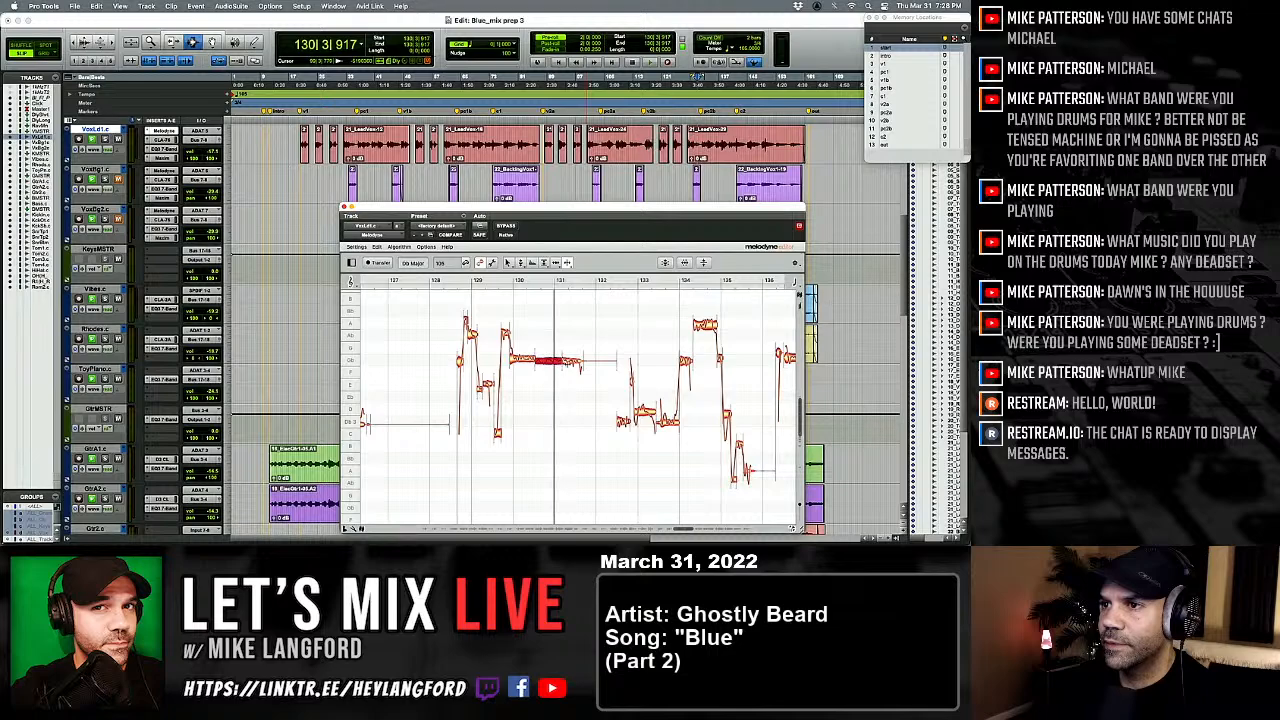
right_click(535, 366)
left_click(485, 376)
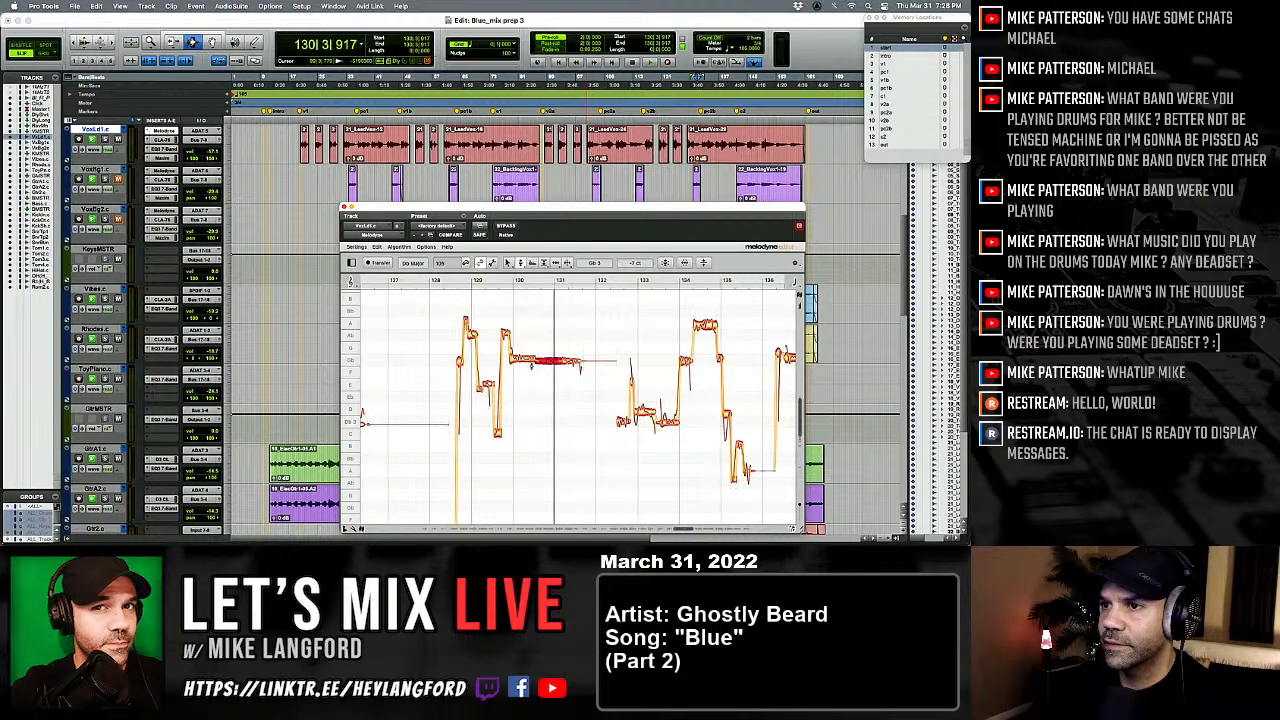
key("space")
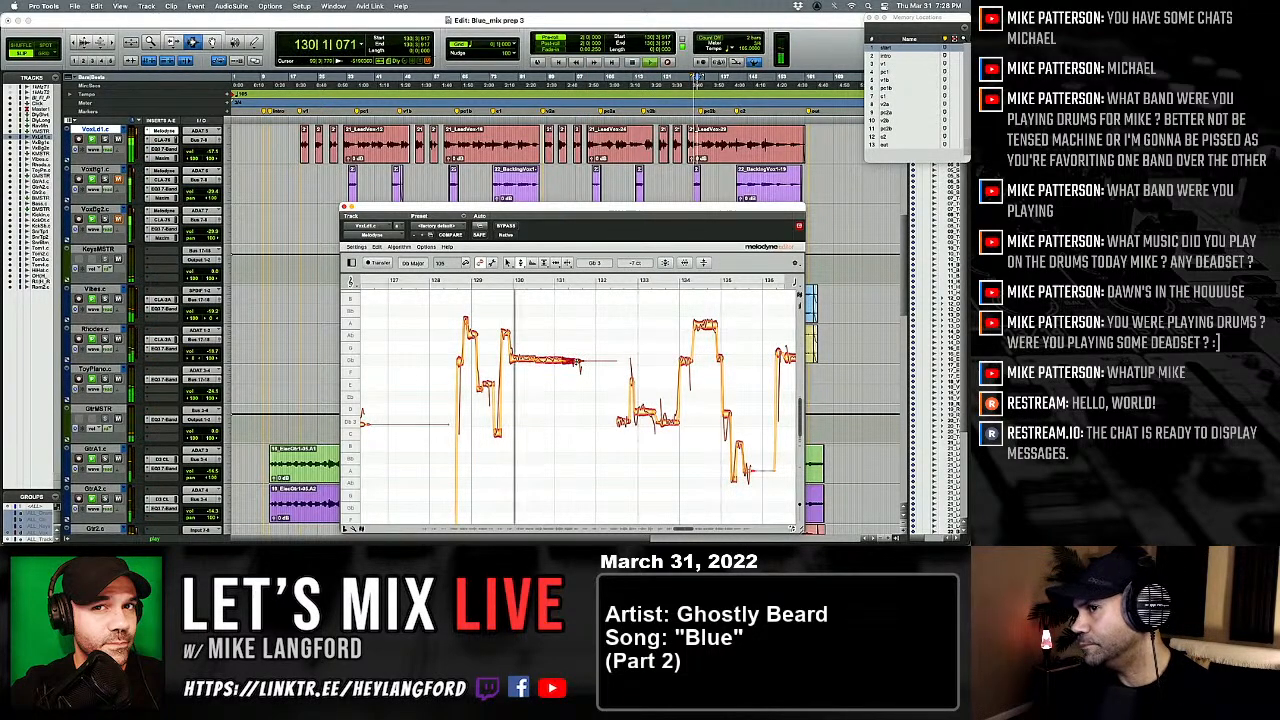
Step: Correct the tail and the opening part of the held note at bar 130 toward Gb3, replaying the phrase
double_click(572, 361)
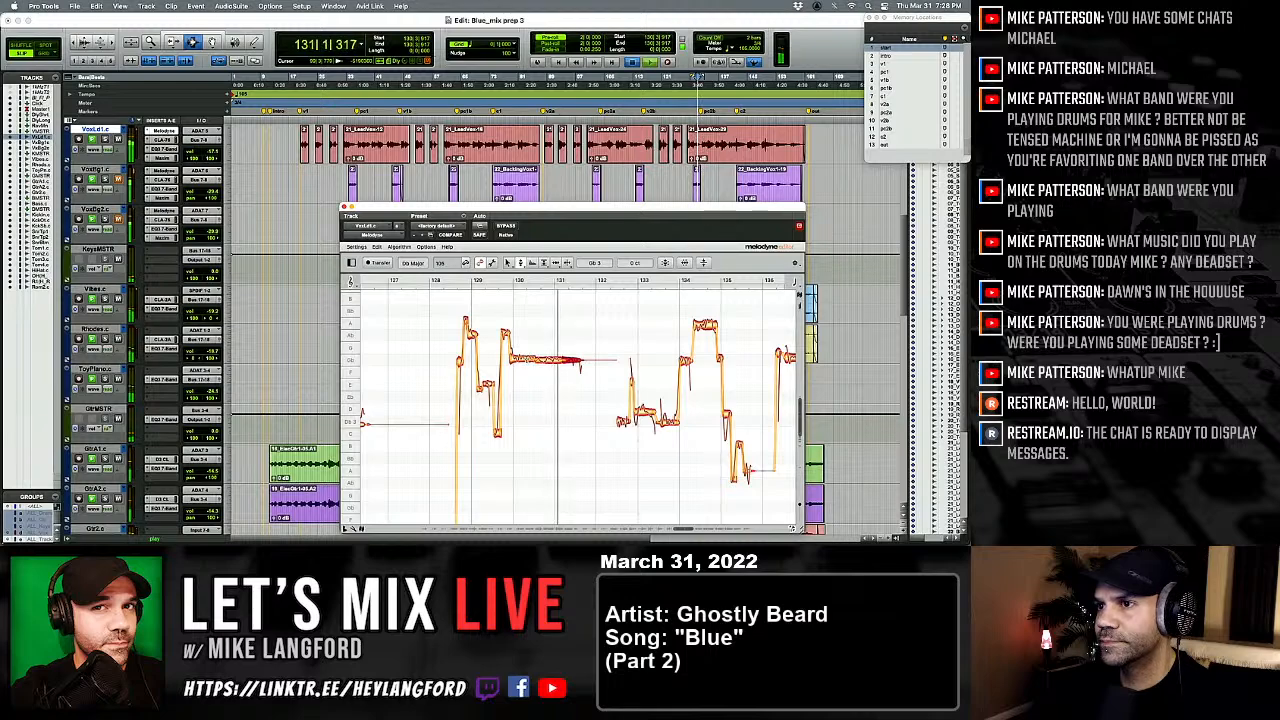
key("space")
key("space")
left_click(526, 360)
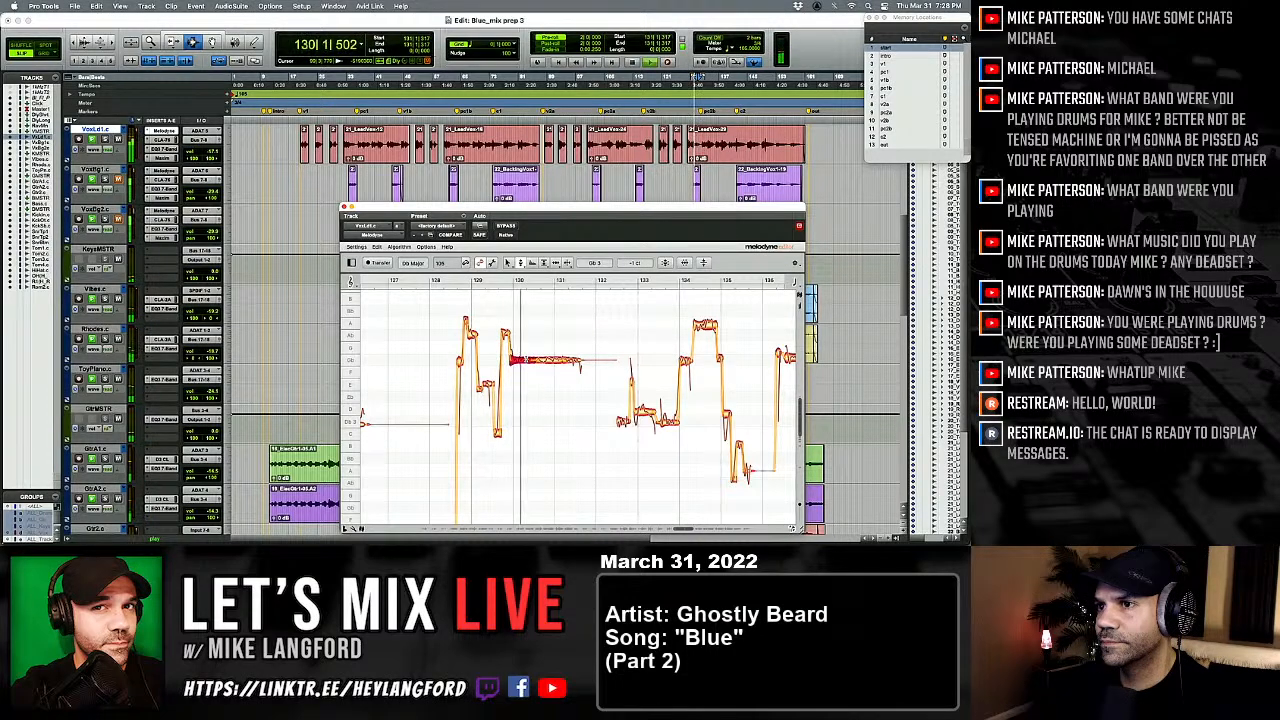
key("space")
key("space")
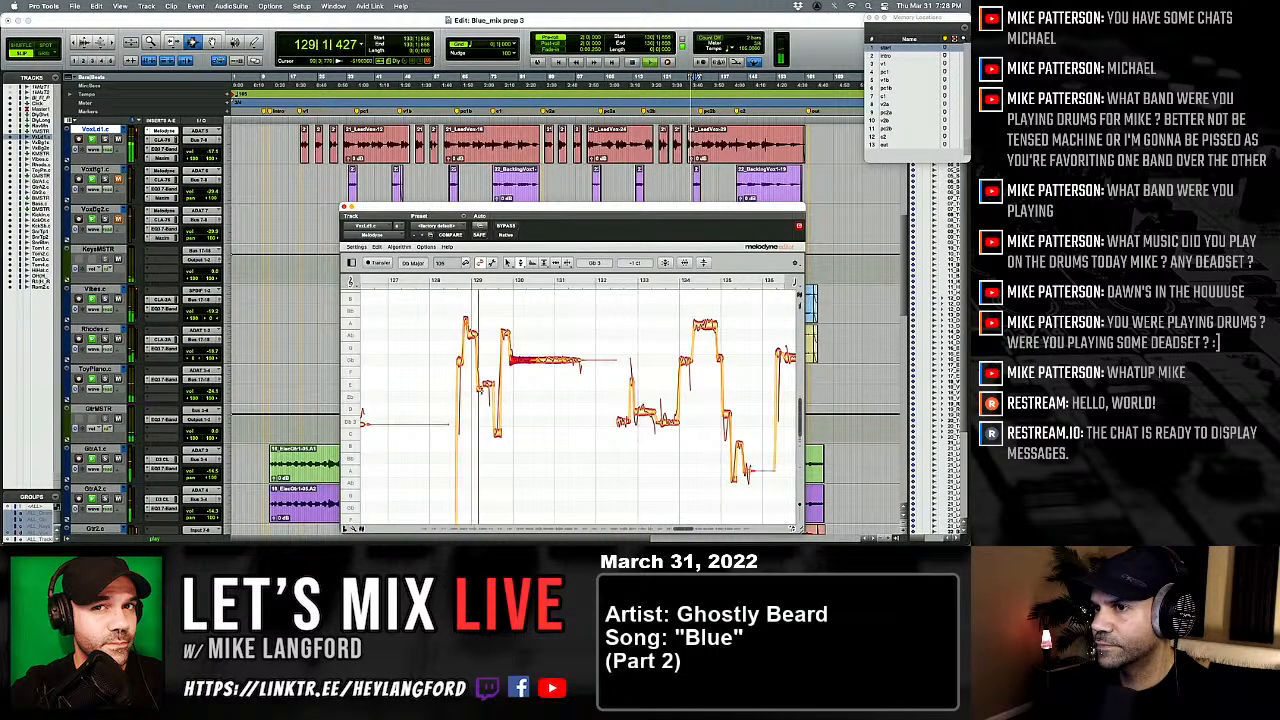
Step: Adjust the E3 note just after bar 129 and the Ab3 note just before bar 130, replaying between edits
left_click(488, 387)
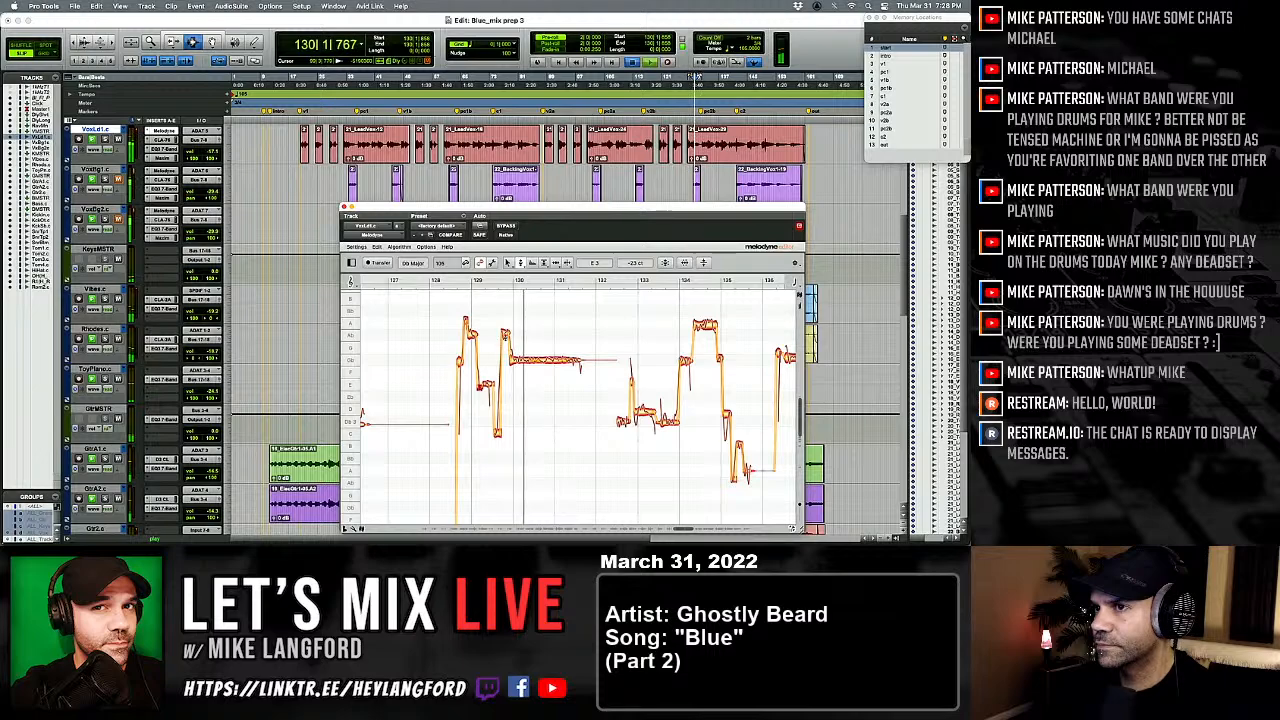
key("space")
key("space")
left_click(505, 335)
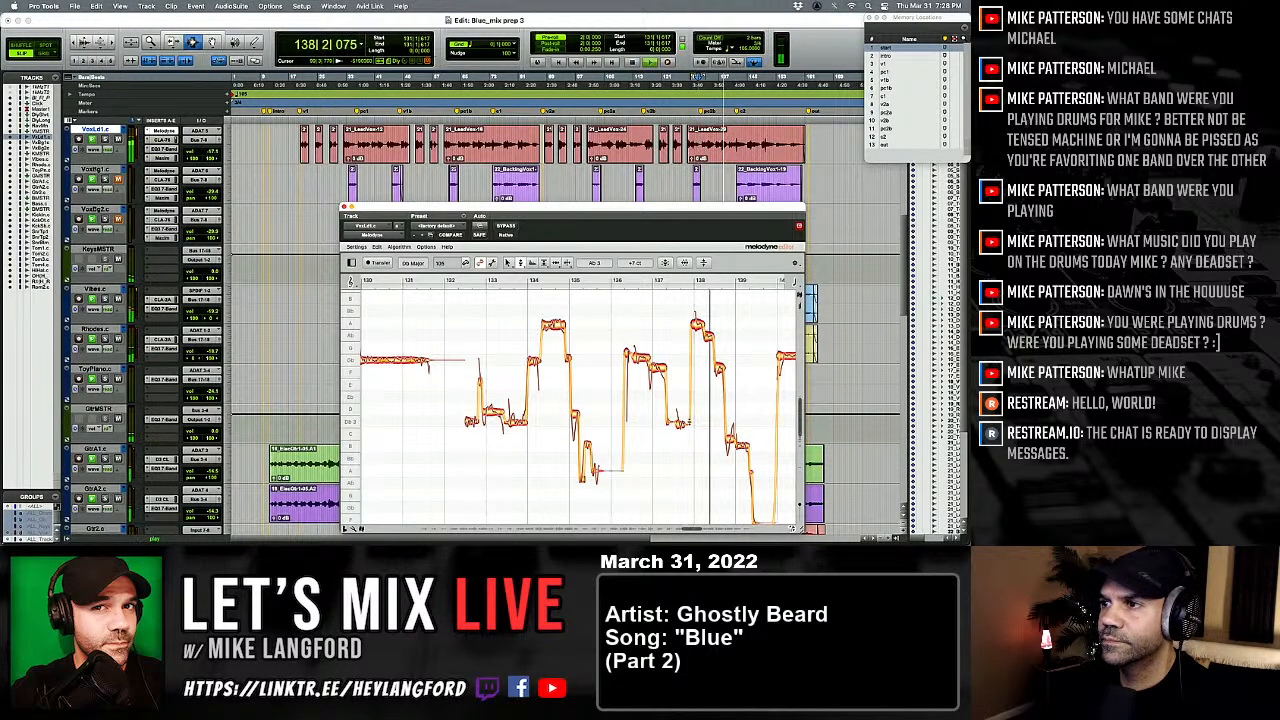
Step: Replay the phrase at bar 137 and correct the note in the middle of bar 138 toward Gb3
key("space")
key("space")
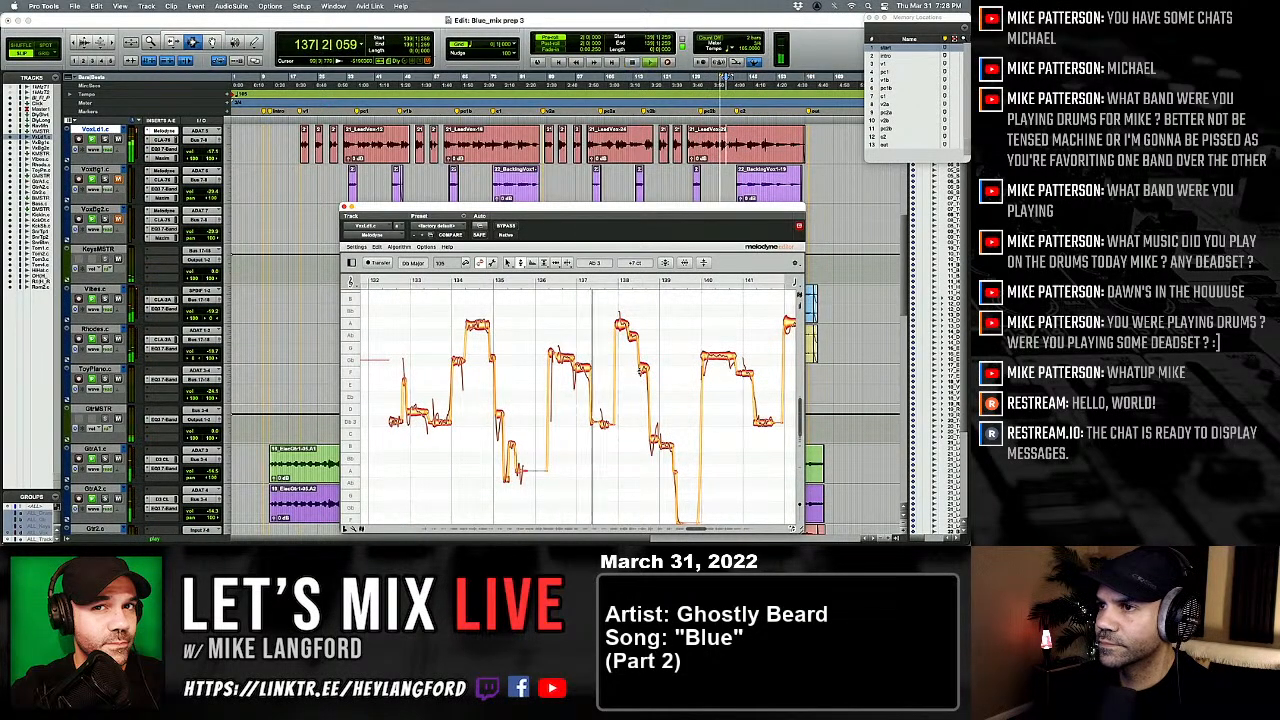
left_click(643, 361)
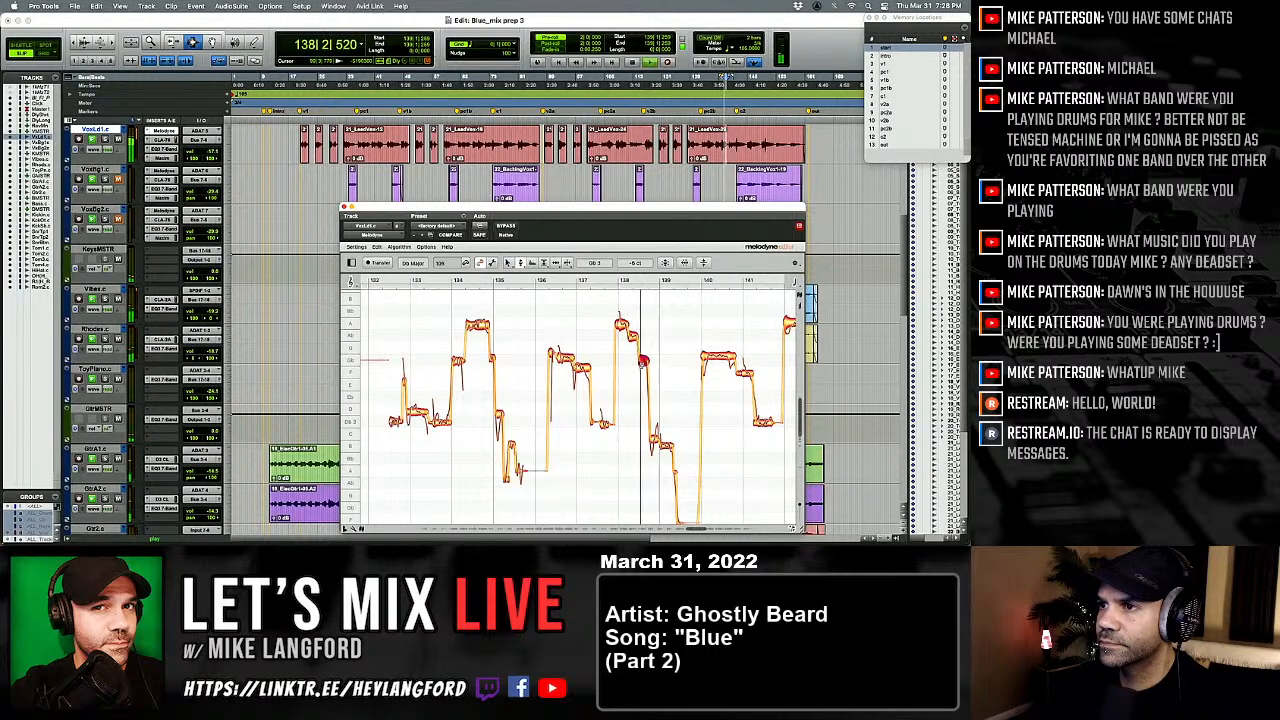
Step: Separate the held note at bar 140 with the Note Separation tool and correct its main part to Gb3 with the Pitch tool
right_click(640, 385)
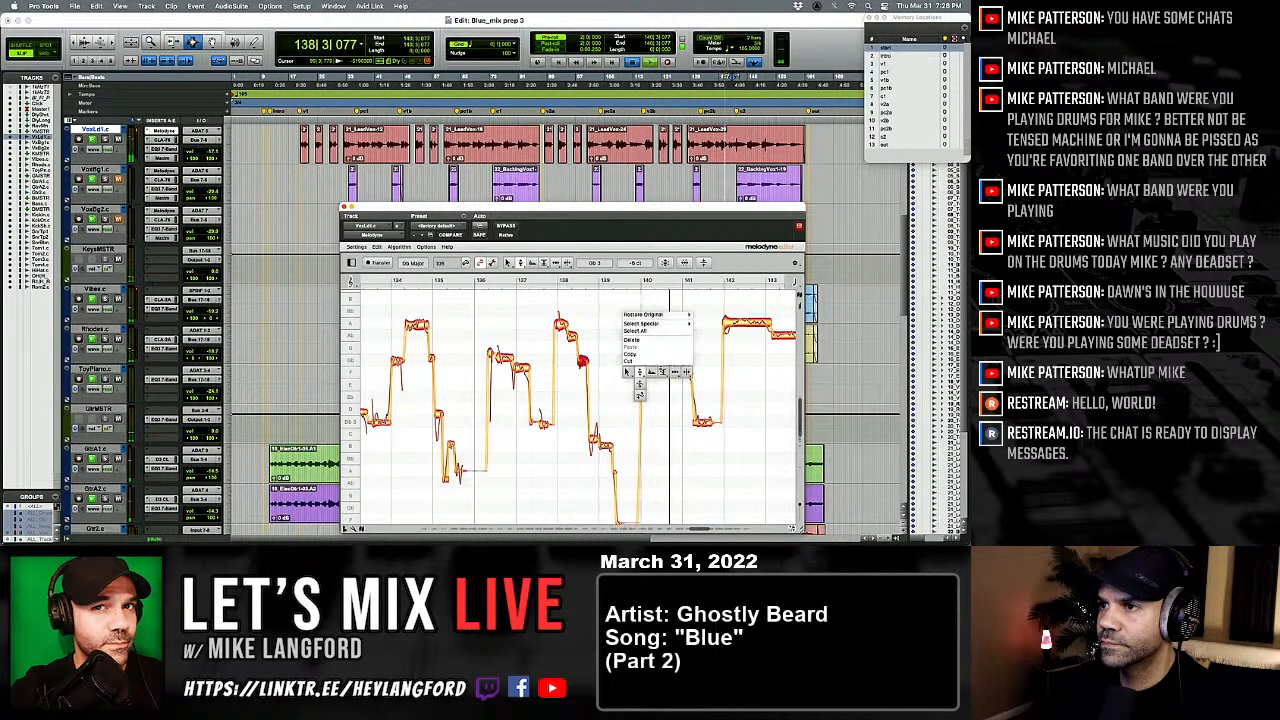
left_click(686, 372)
left_click(646, 356)
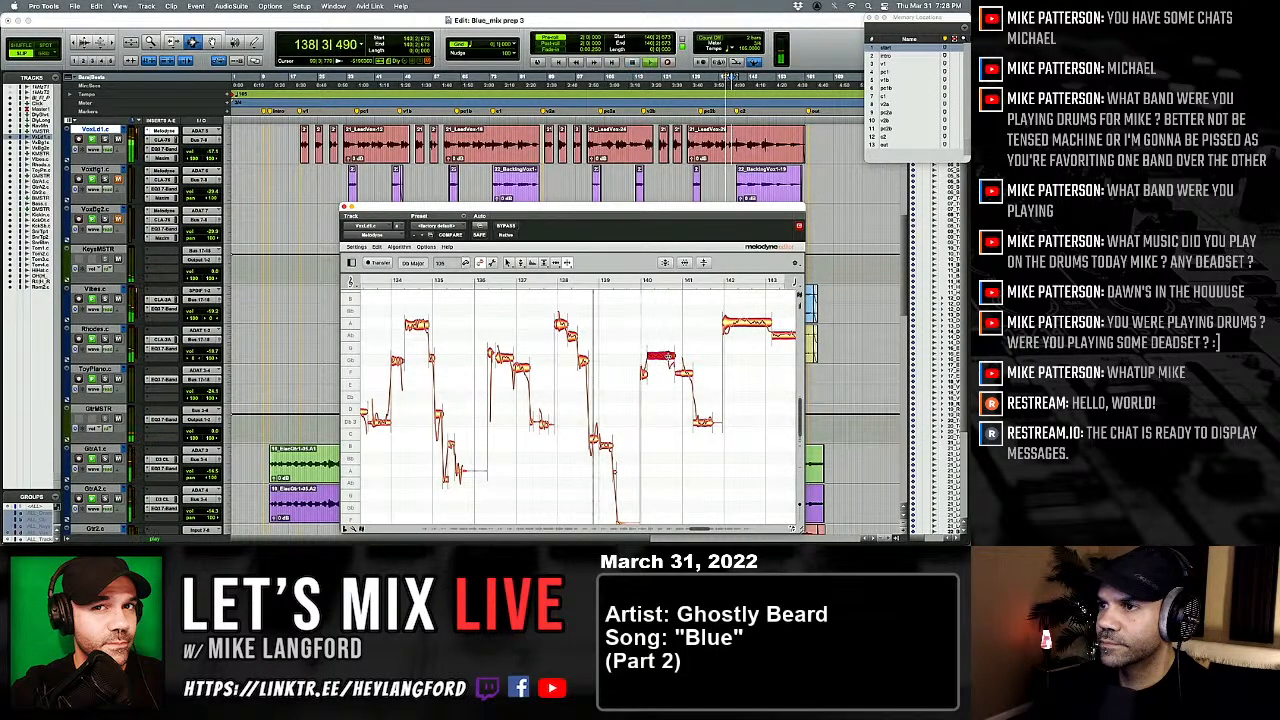
double_click(668, 356)
right_click(668, 358)
left_click(634, 362)
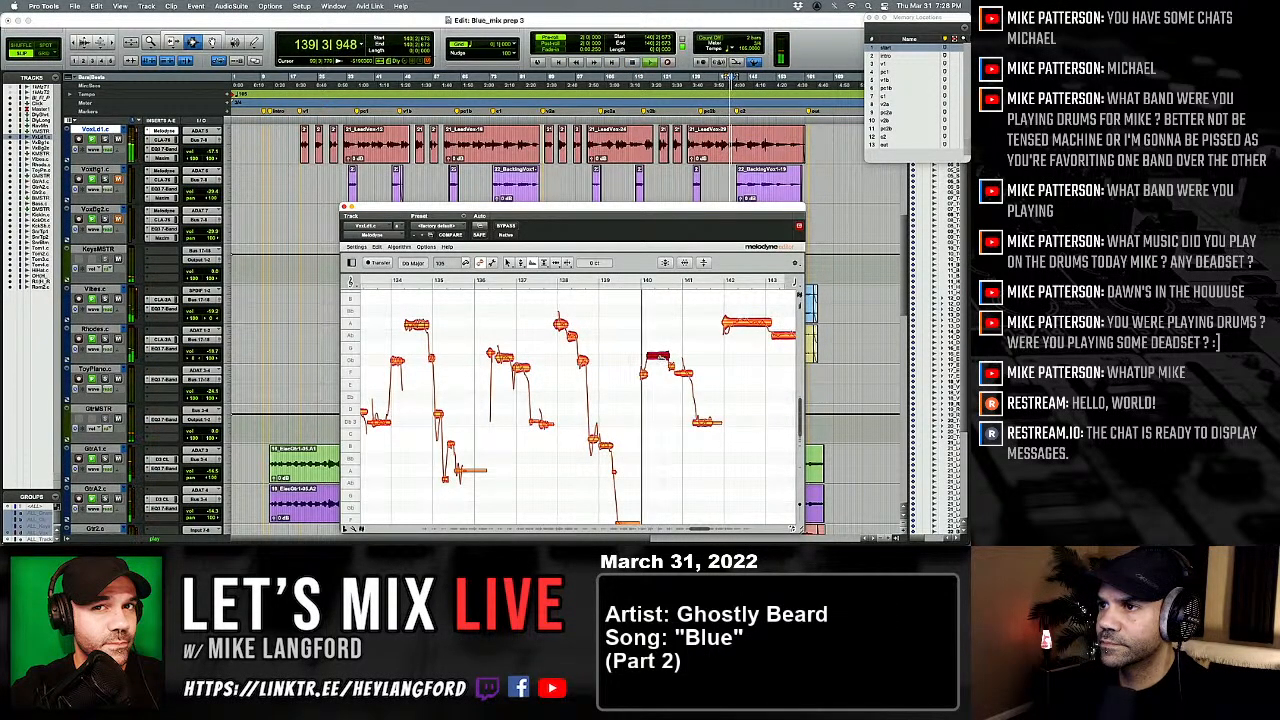
right_click(663, 358)
left_click(652, 357)
key("space")
double_click(653, 359)
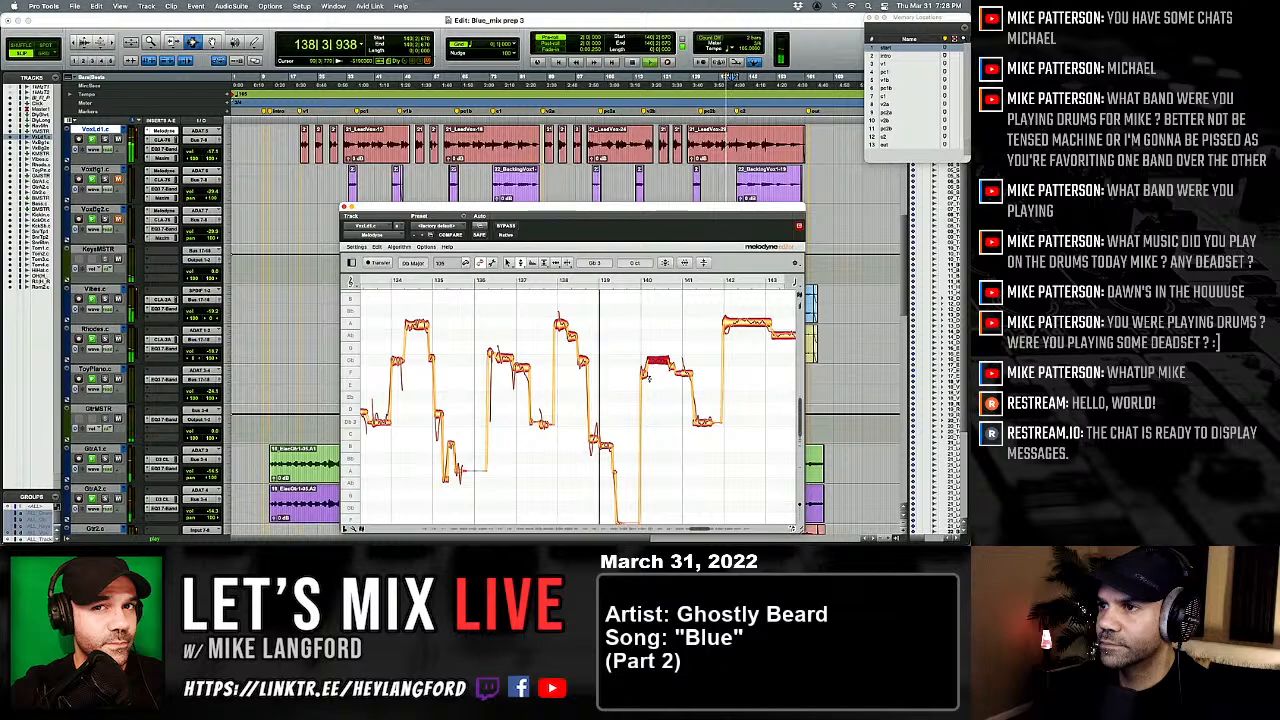
Step: Adjust the pitch of the low onset and the separated end of the held note at bar 140, then replay
left_click(646, 376)
left_click(672, 364)
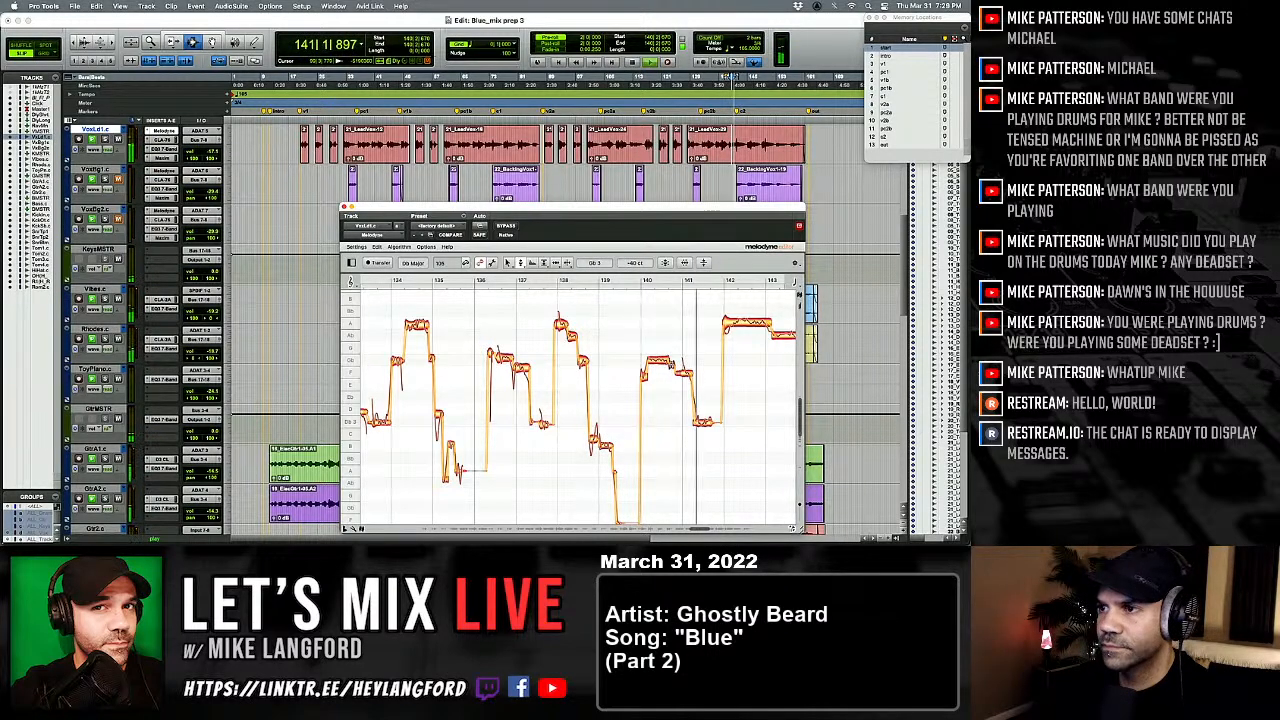
key("space")
Step: Separate the low note in bar 141 with the Note Separation tool and correct its first part to Db3 with the Pitch tool
right_click(695, 404)
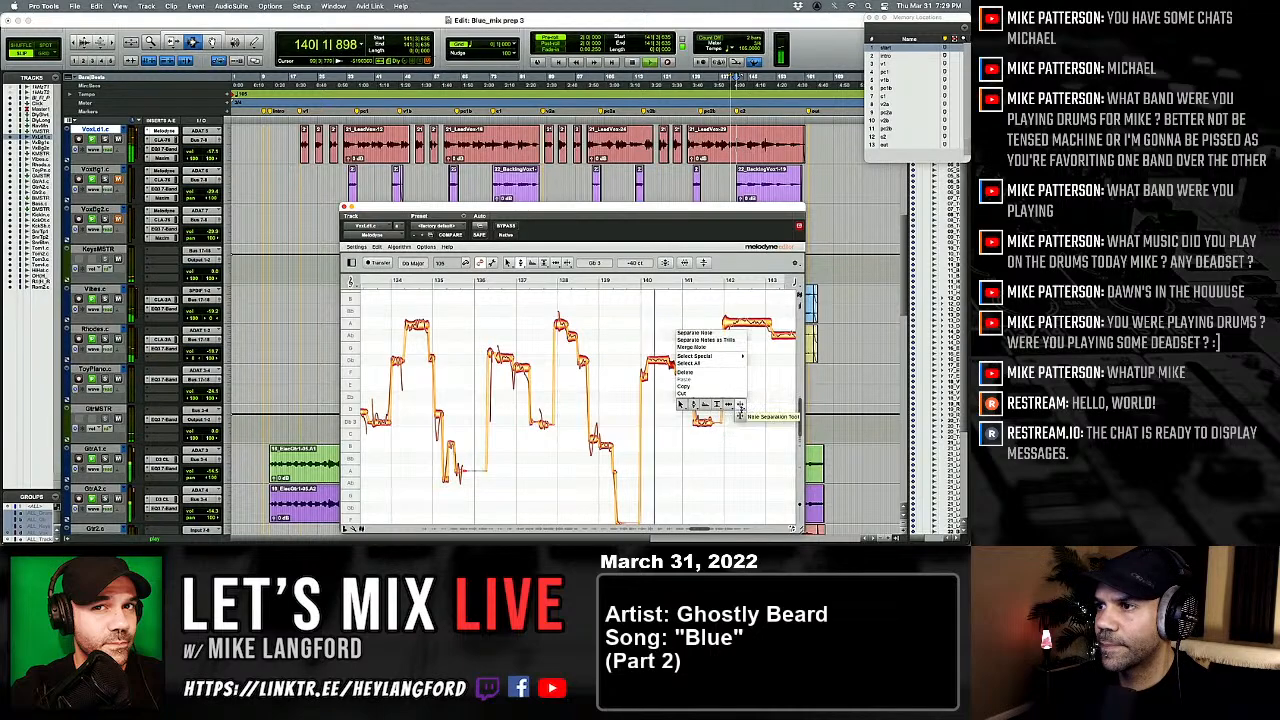
left_click(737, 405)
double_click(706, 424)
right_click(706, 434)
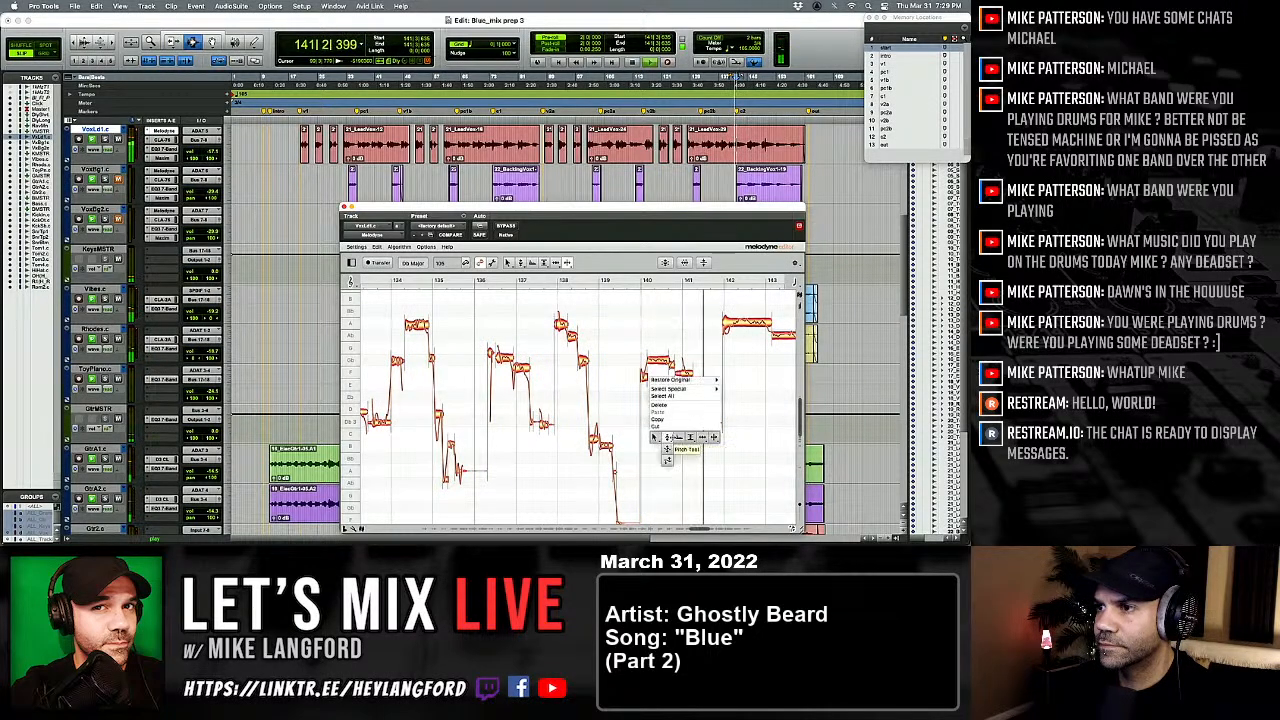
left_click(666, 438)
left_click(700, 425)
key("space")
key("space")
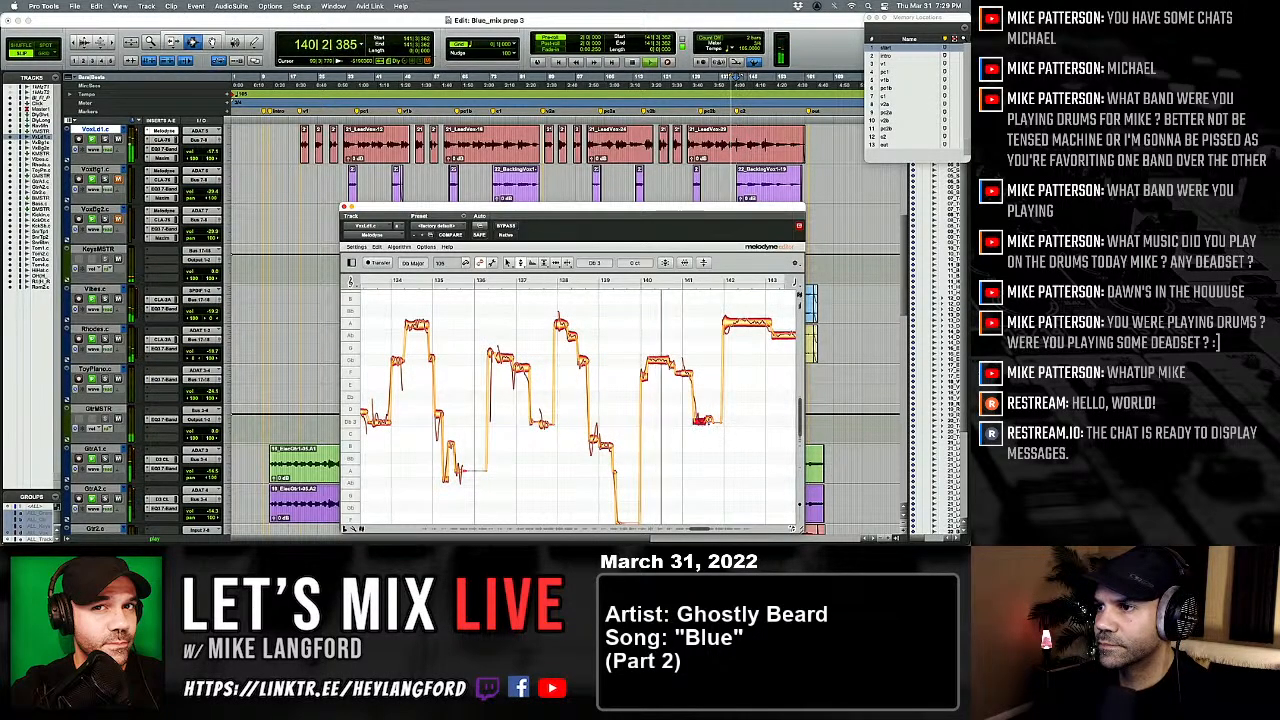
Step: Separate the held note at bar 142 with the Note Separation tool and correct its parts toward A3 with the Pitch tool
right_click(649, 356)
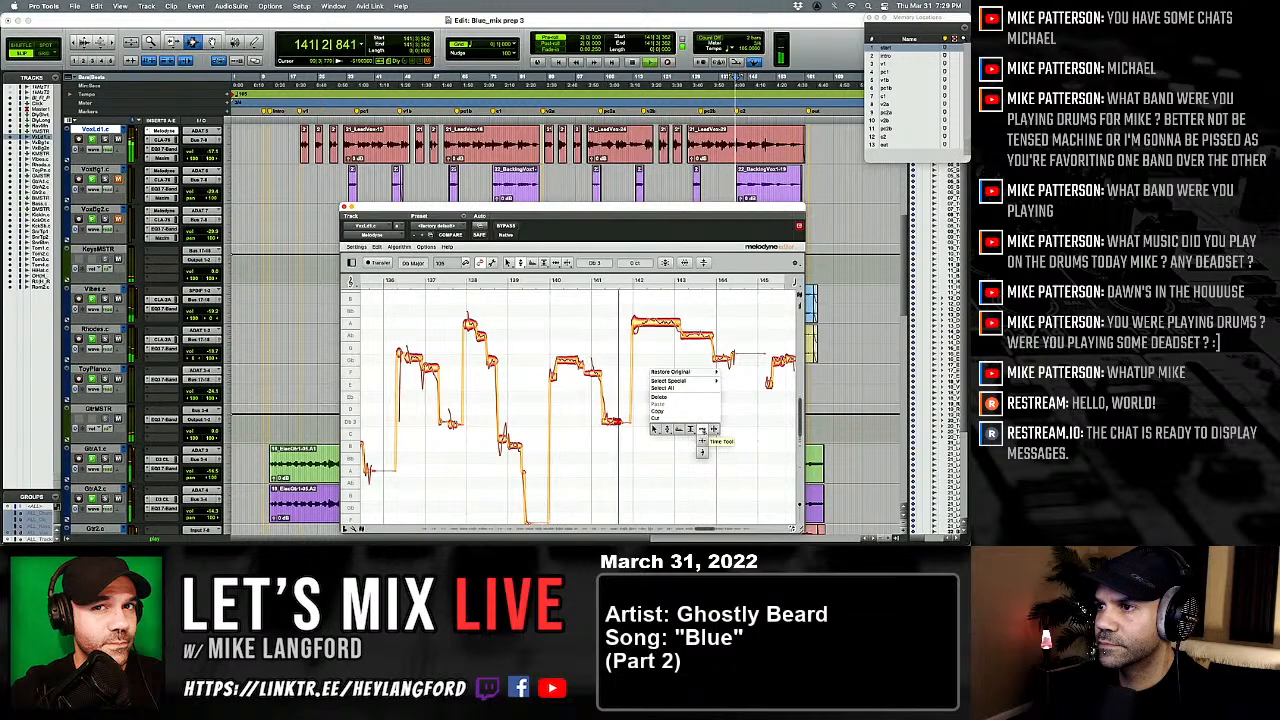
left_click(713, 430)
left_click(638, 325)
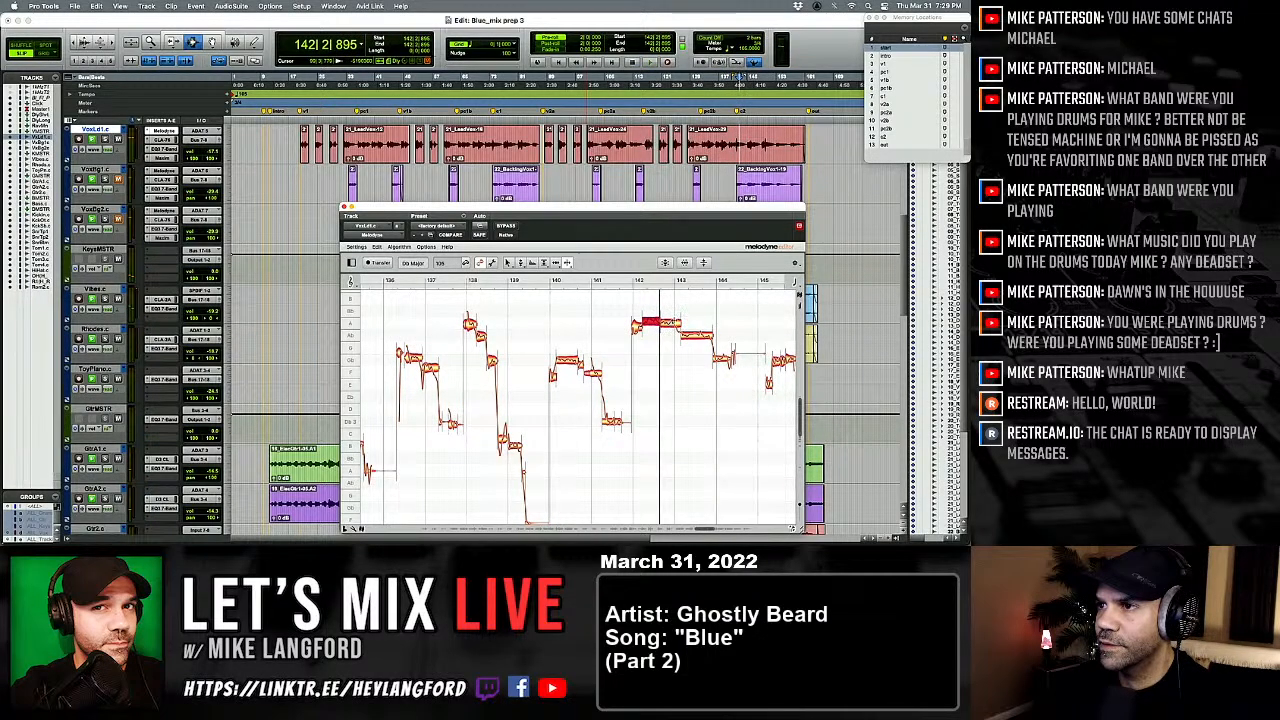
right_click(638, 347)
left_click(646, 310)
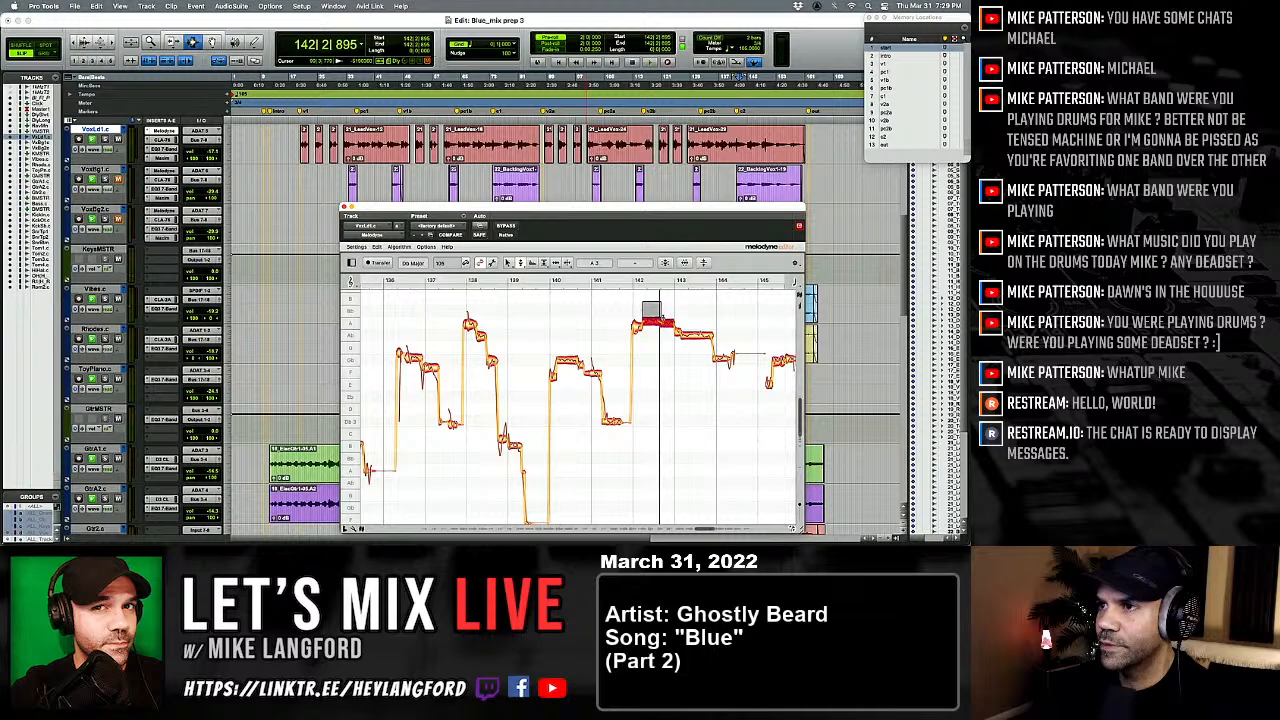
double_click(667, 322)
key("space")
left_click(637, 325)
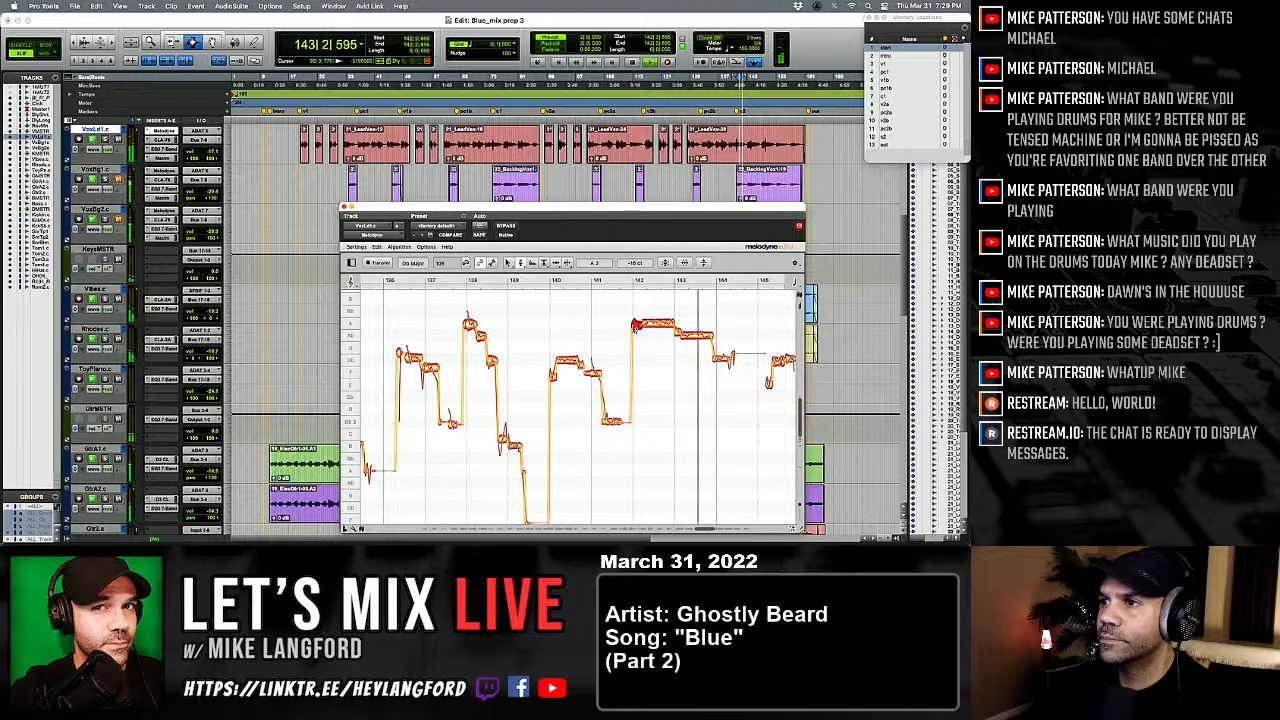
key("space")
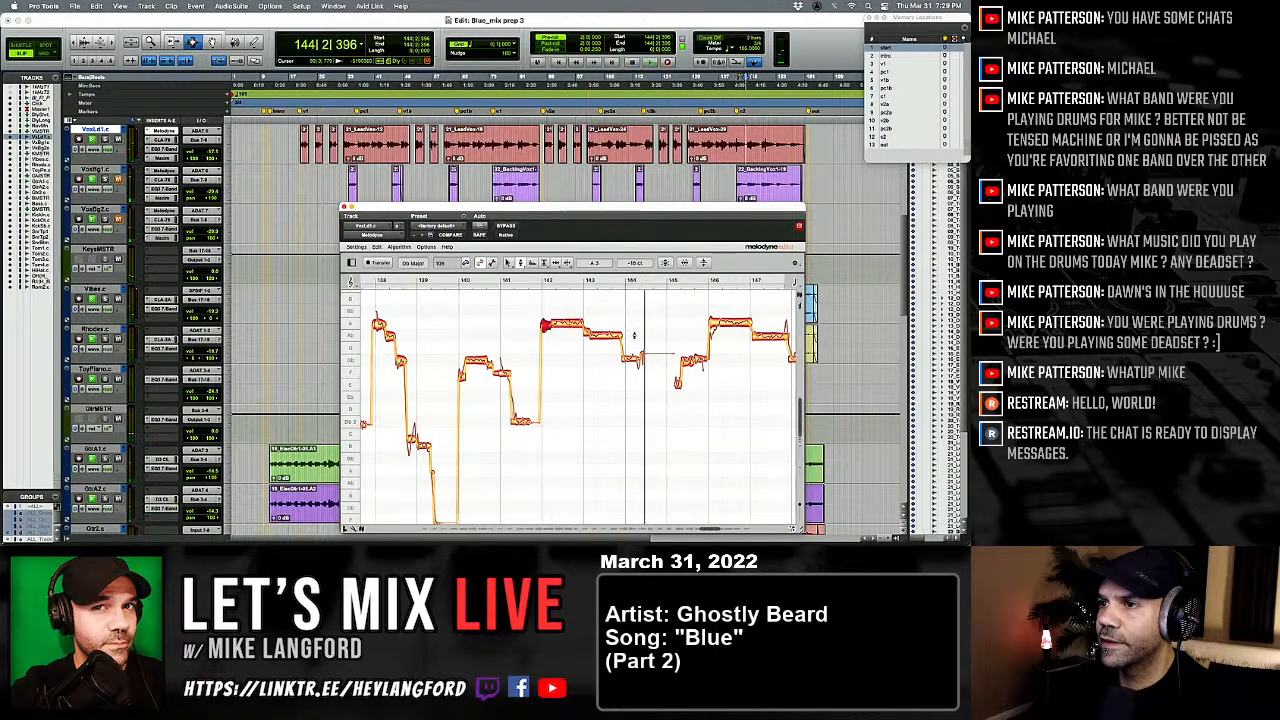
Step: Separate the Gb3 note near bar 144 with the Note Separation tool, return to the Pitch tool for its first part, and replay
right_click(635, 335)
left_click(682, 342)
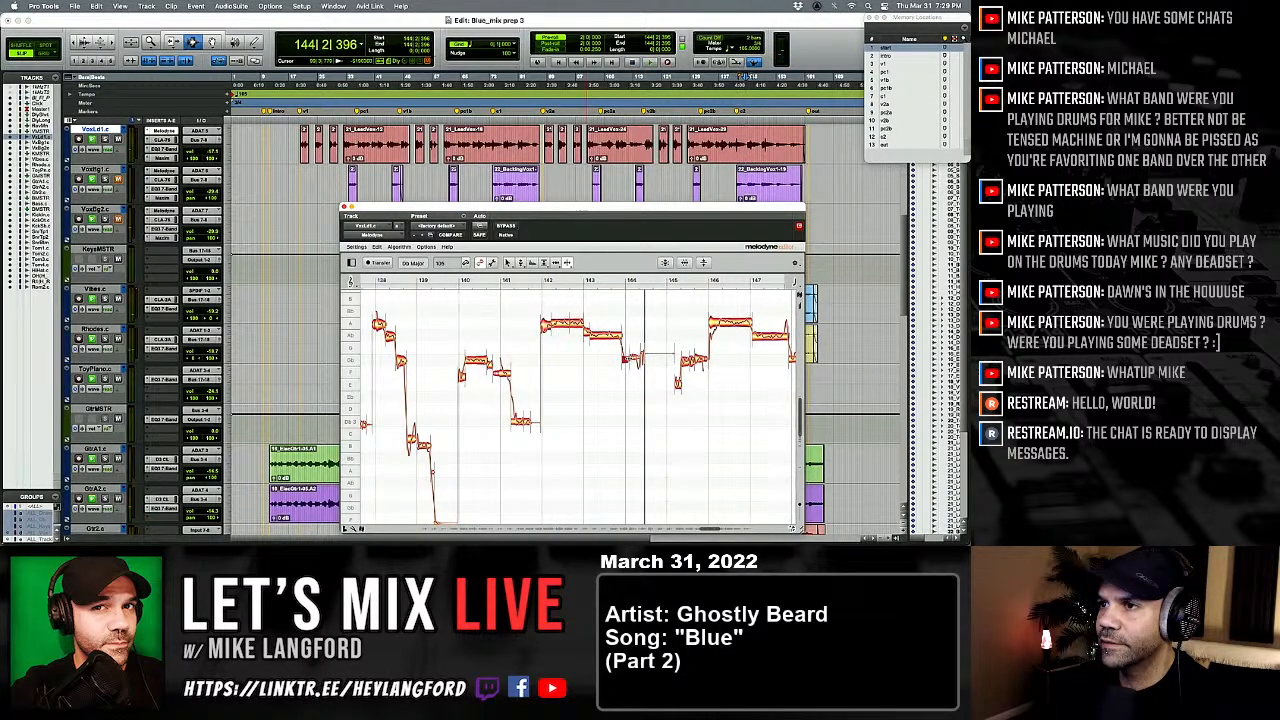
right_click(579, 380)
left_click(577, 387)
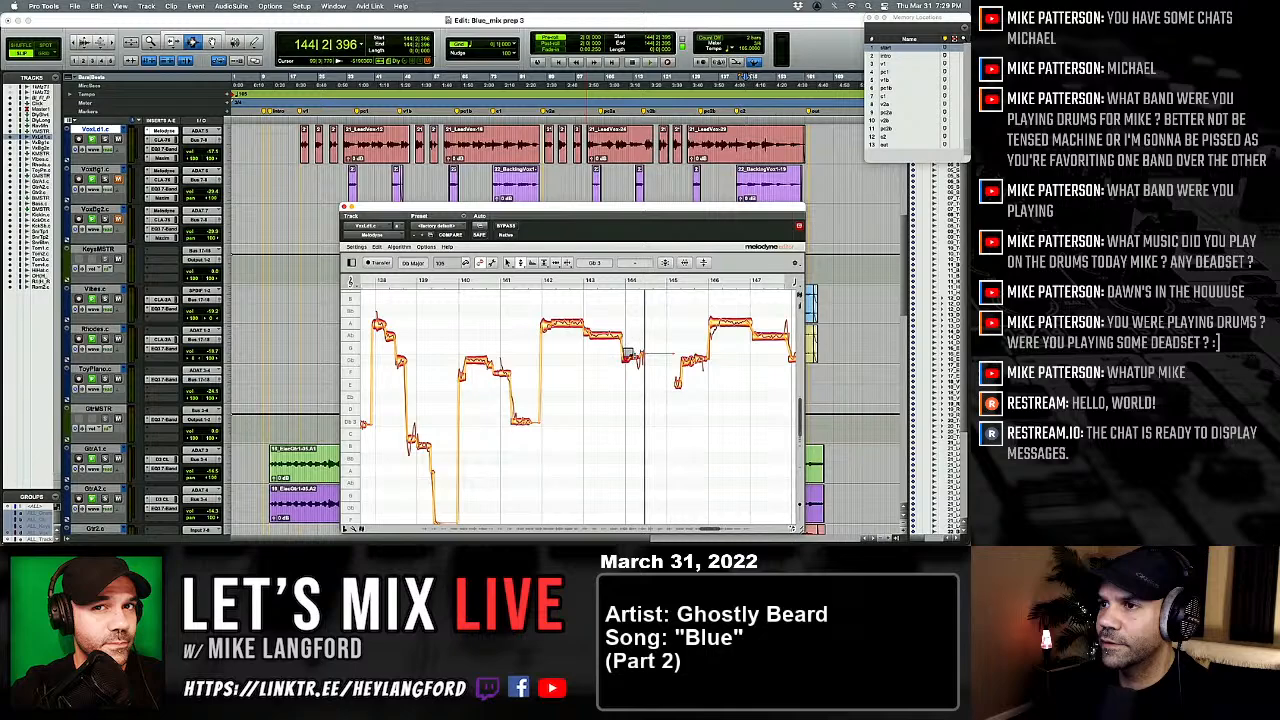
key("space")
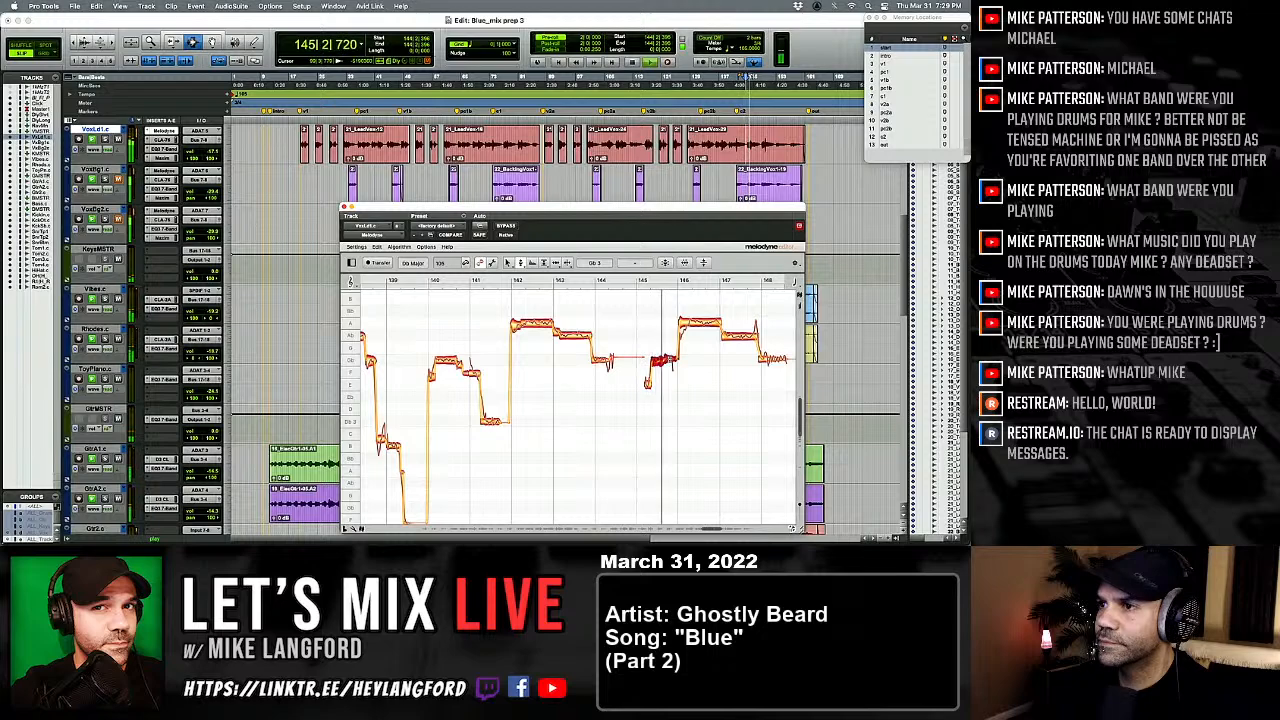
Step: Separate the start of the held A3 note at bar 146 with the Note Separation tool and switch back to the Pitch tool
right_click(628, 362)
left_click(694, 362)
key("space")
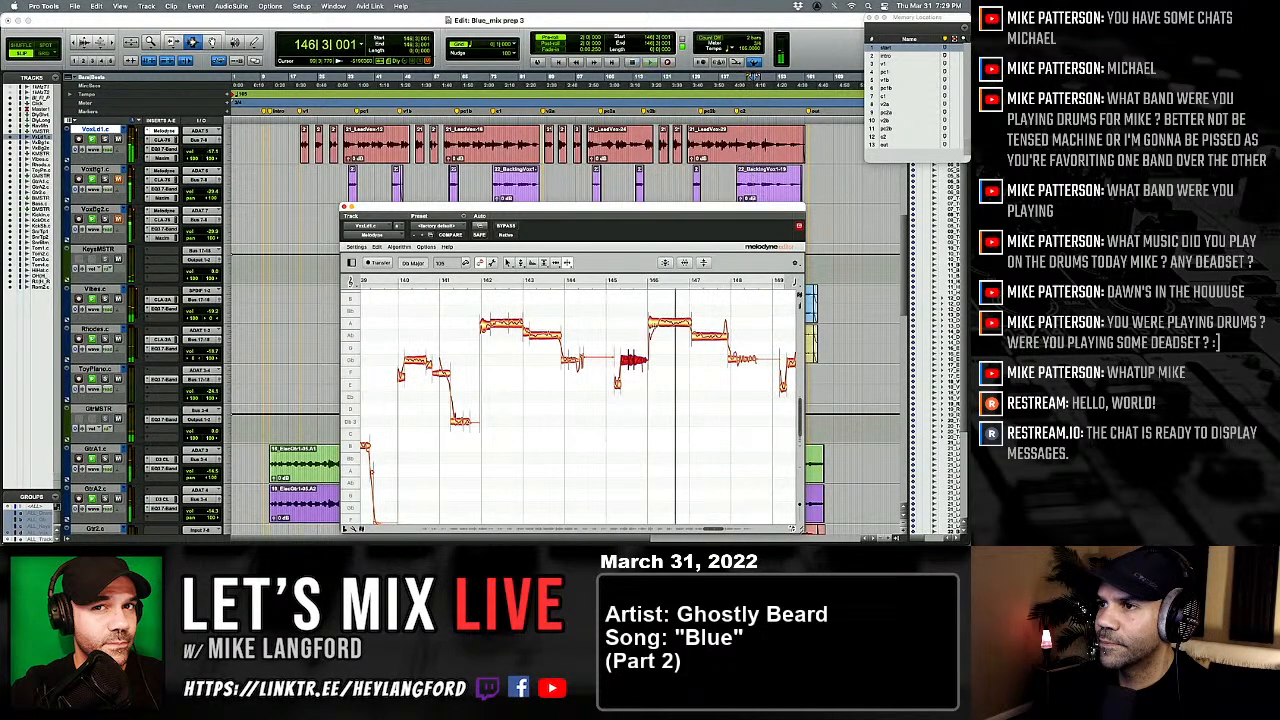
key("space")
double_click(674, 322)
right_click(674, 345)
left_click(627, 357)
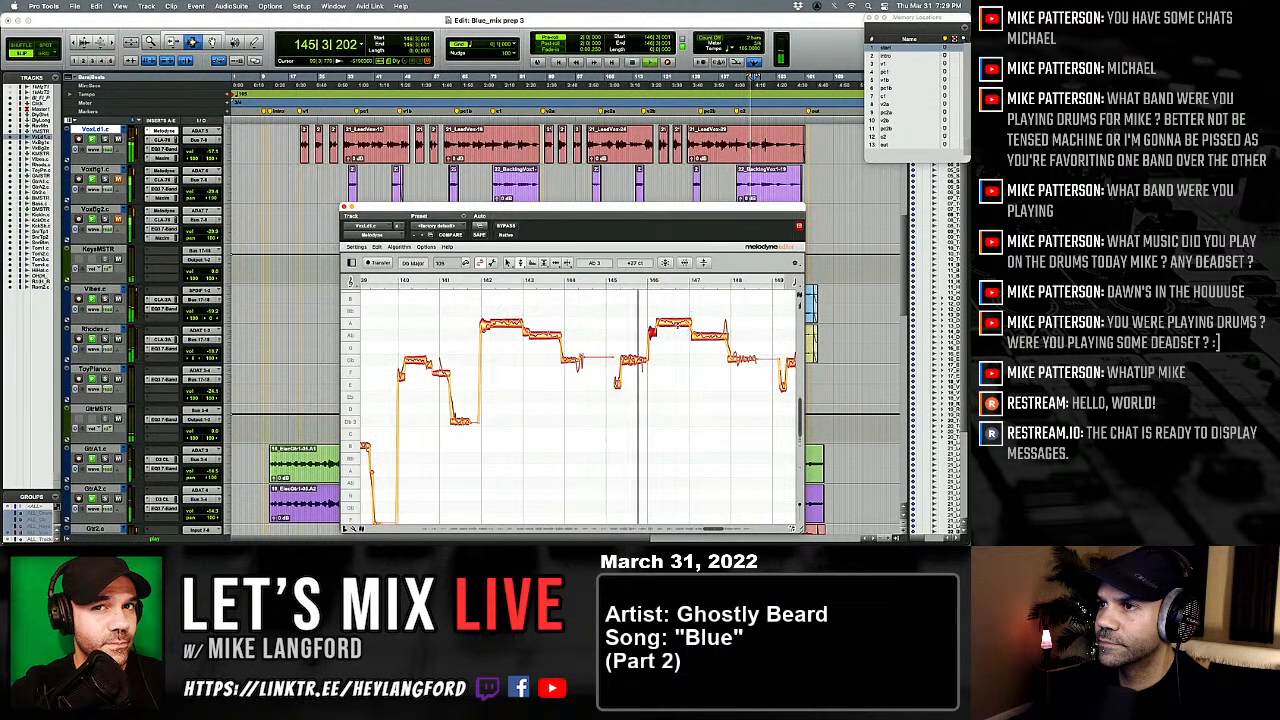
Step: Reduce the pitch modulation of the held A3 note at bar 146, replay it, and return to the Pitch tool
right_click(683, 324)
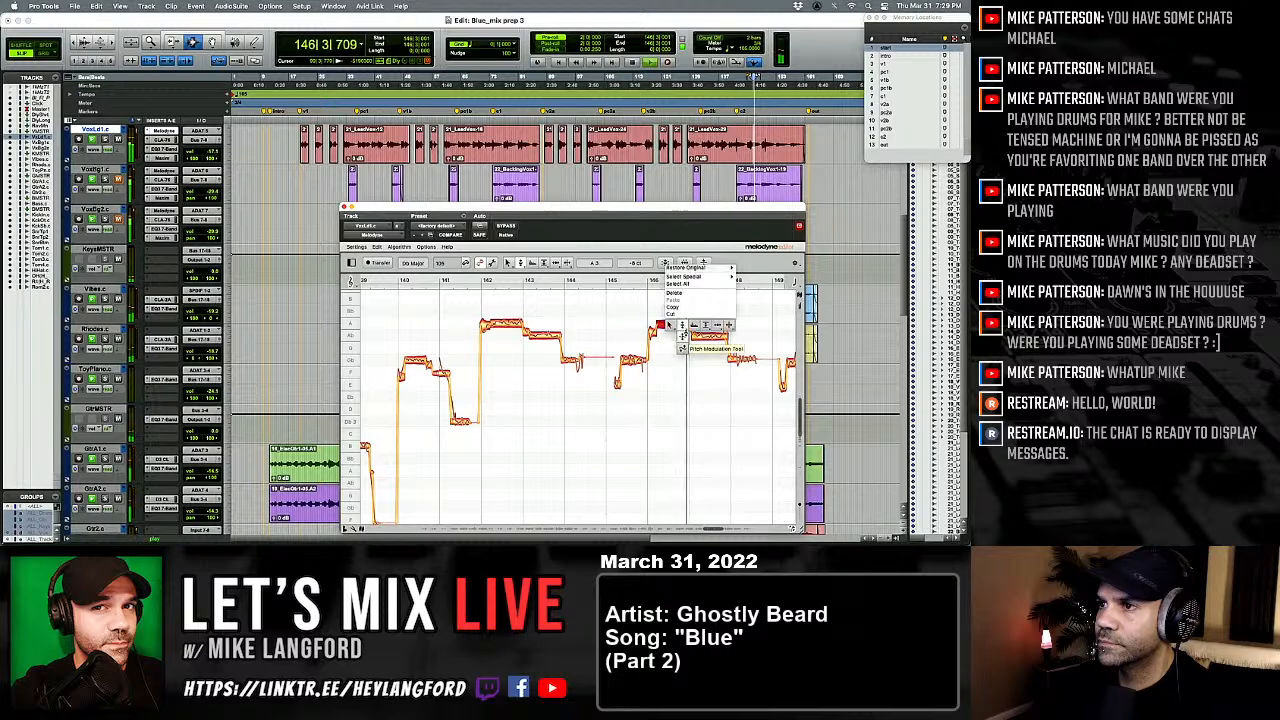
left_click(697, 341)
left_click_drag(674, 324, 674, 359)
key("space")
key("space")
right_click(672, 327)
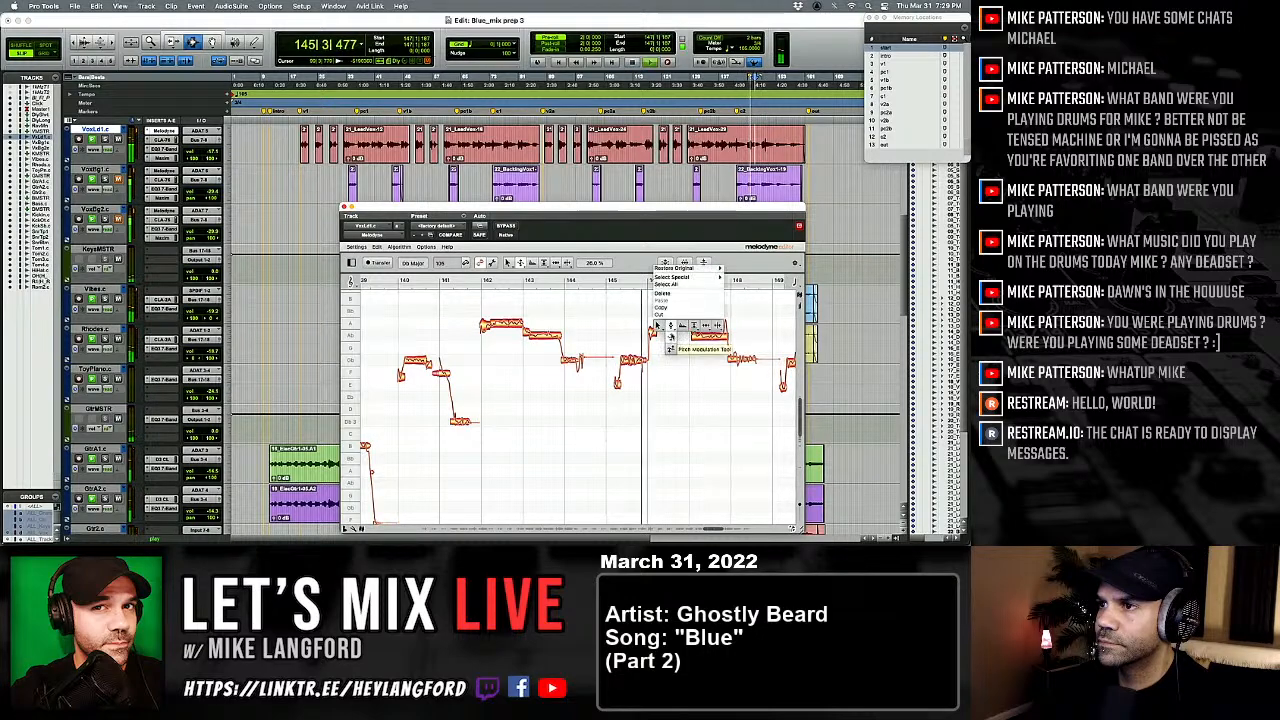
left_click(673, 334)
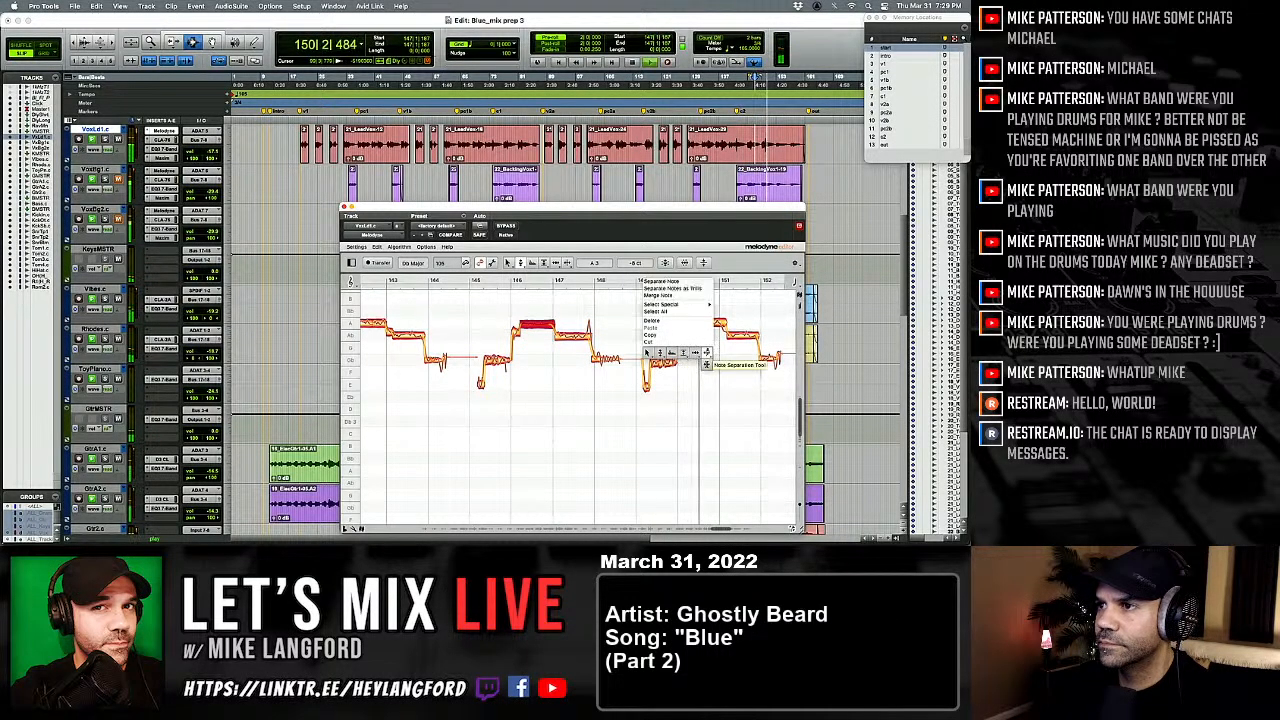
Step: Separate the held A3 note at bar 150 with the Note Separation tool and correct its first part to A3 with the Pitch tool
left_click(707, 353)
double_click(690, 325)
key("space")
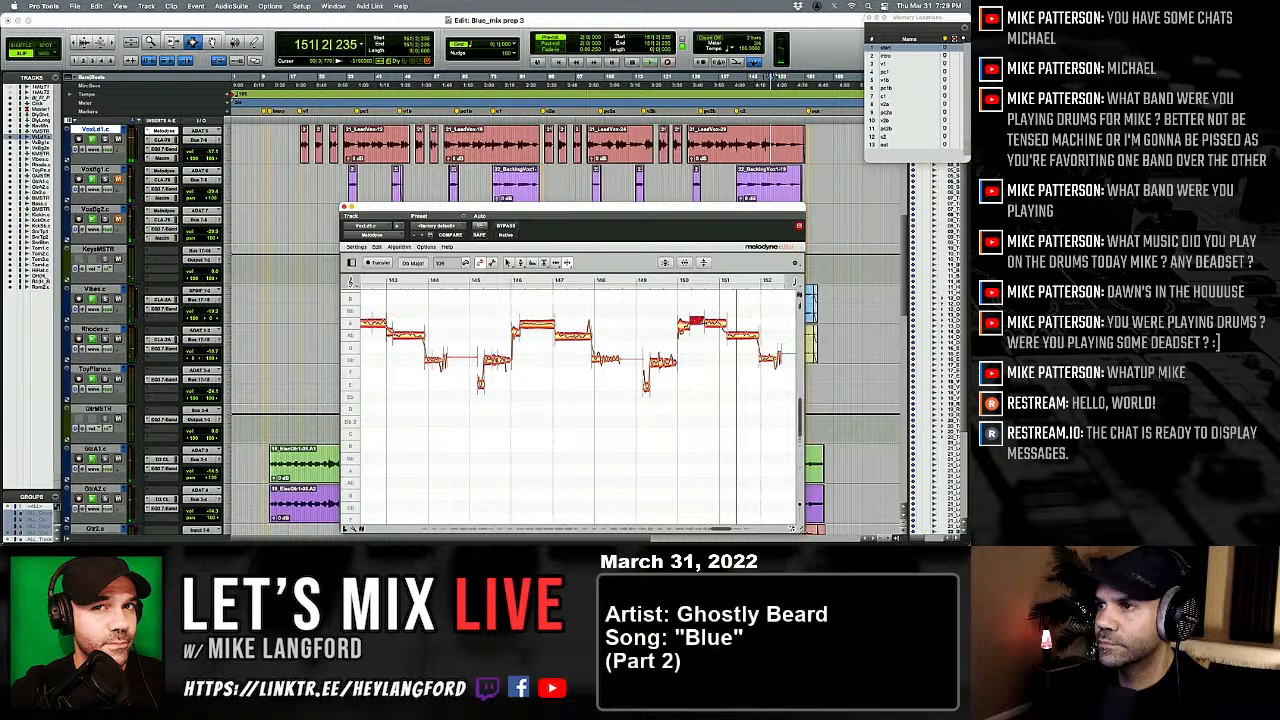
right_click(684, 360)
left_click(683, 367)
left_click(706, 330)
key("space")
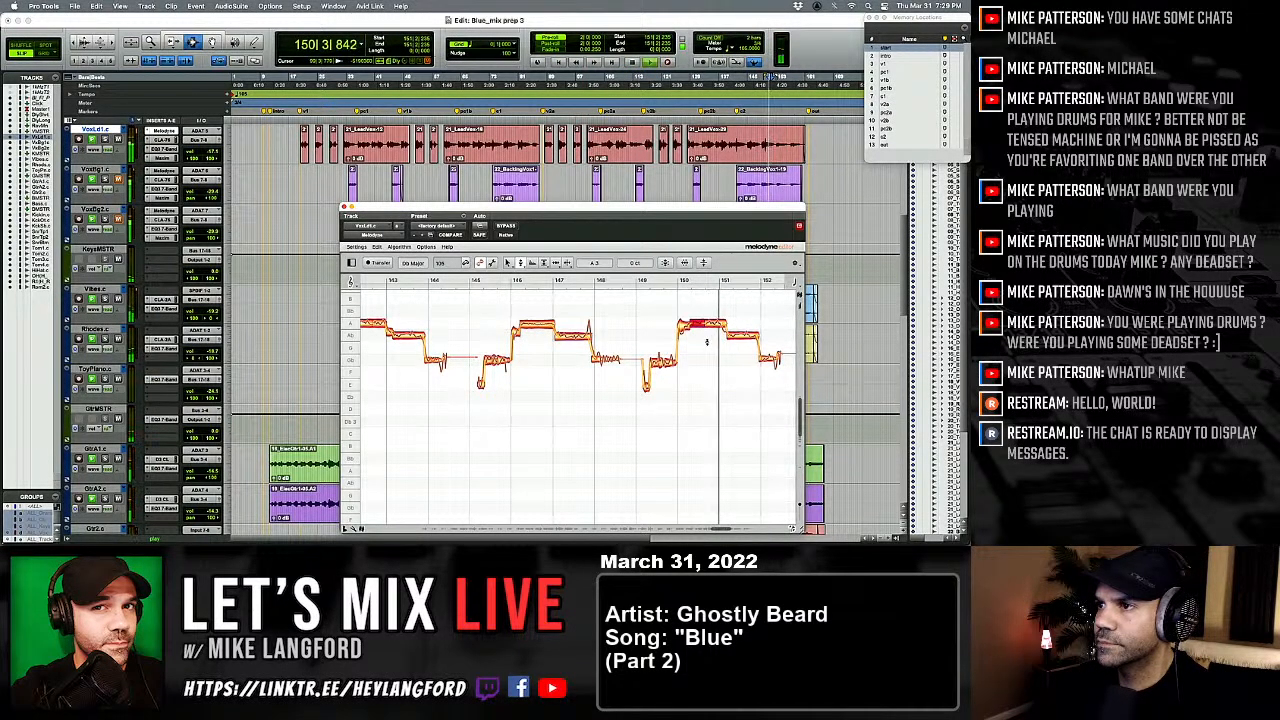
scroll(707, 345, "right", 3)
key("space")
Step: Adjust the start of the Ab3 note at bar 151 with the Time tool and replay it
right_click(664, 349)
left_click(698, 350)
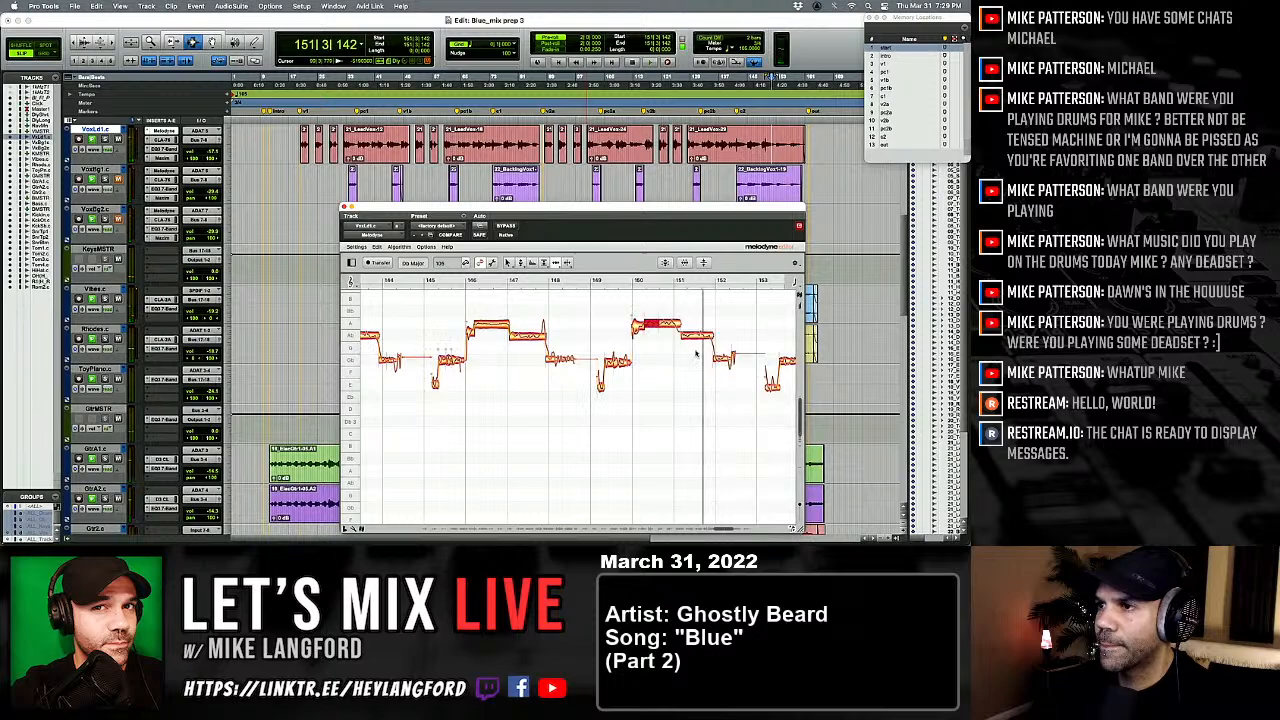
key("space")
left_click(690, 337)
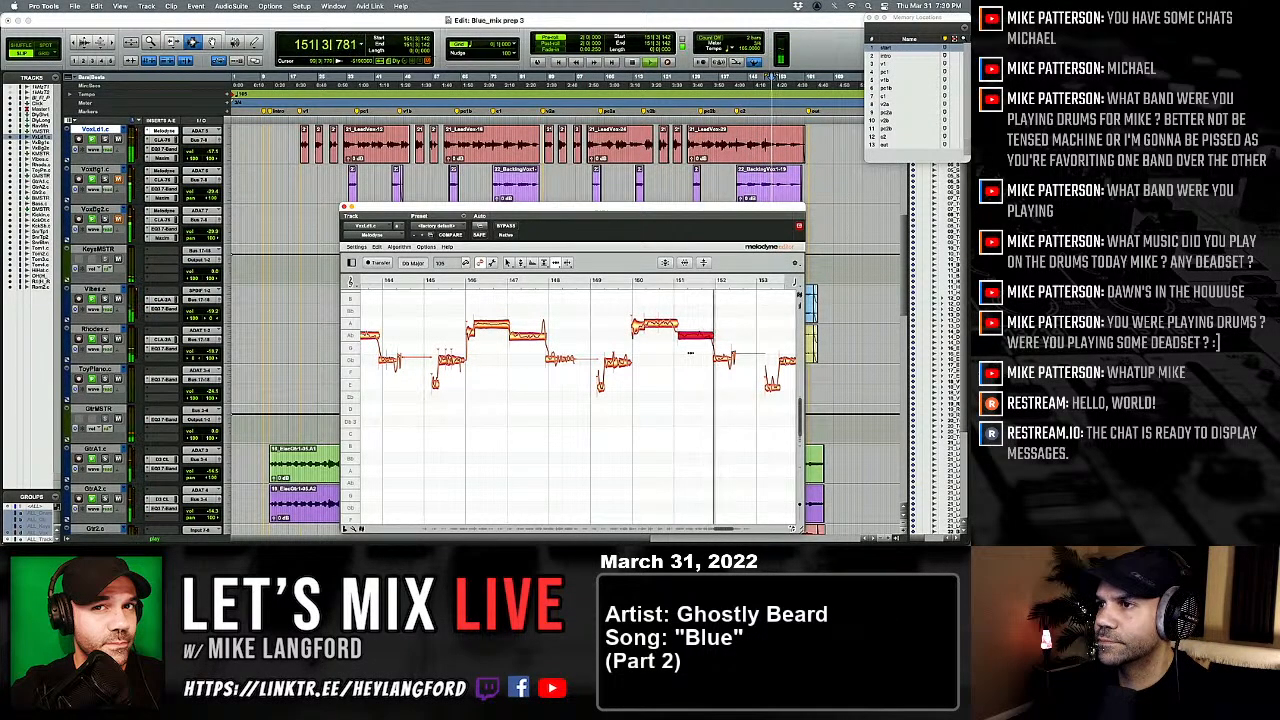
key("space")
Step: Use the Note Separation tool on the Ab3 note at bar 151 and switch back to the Pitch tool
right_click(688, 355)
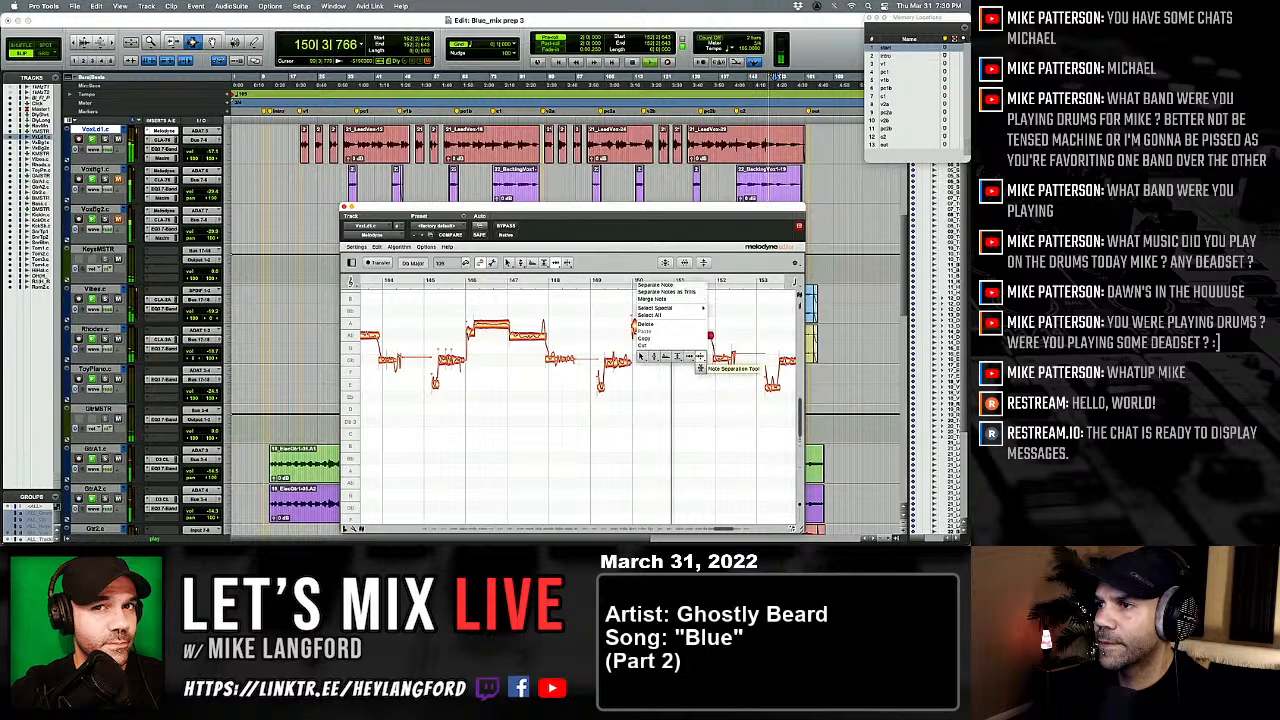
left_click(700, 357)
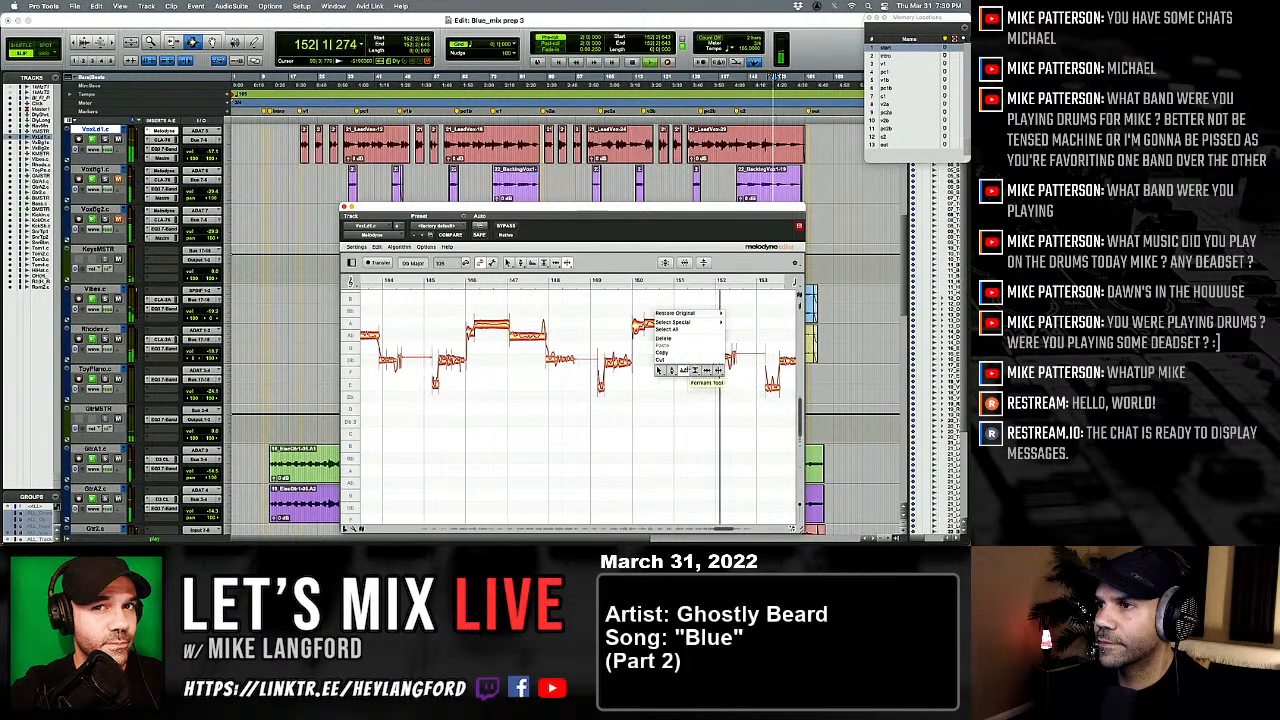
left_click(673, 371)
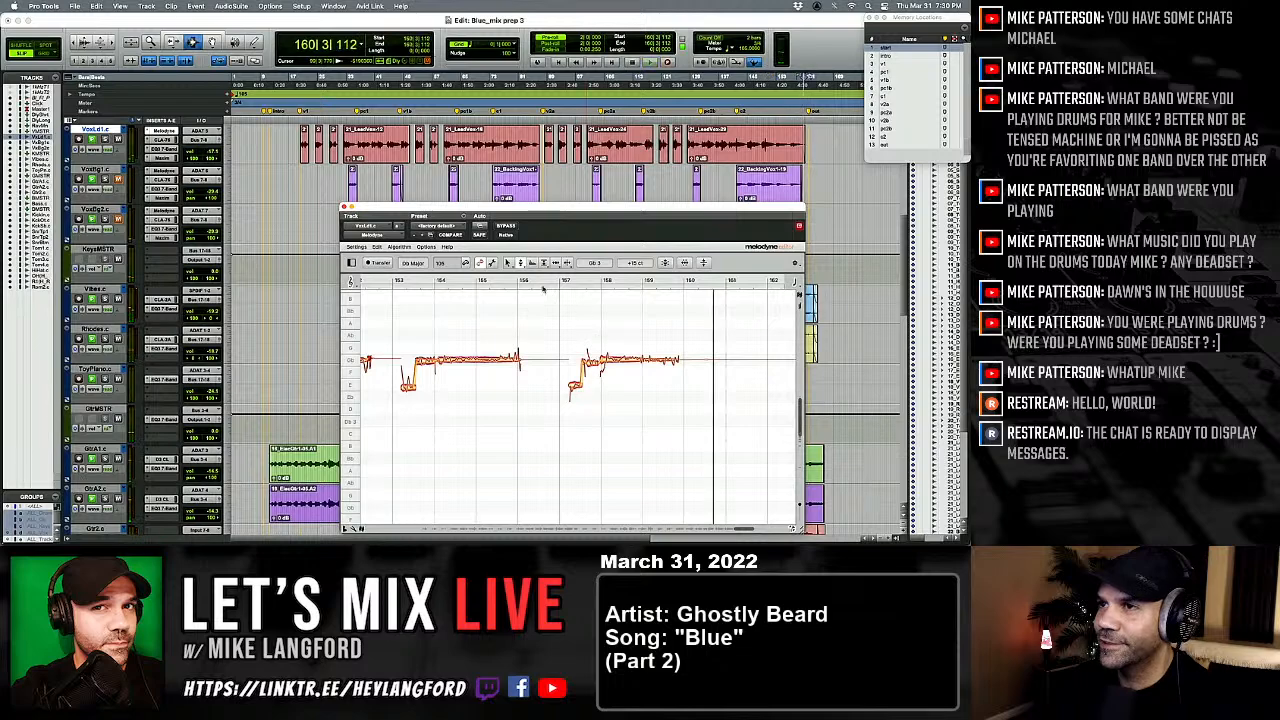
Step: Play the song from just before the first lead vocal clip and correct the two low notes near bar 54 to A2
left_click(277, 147)
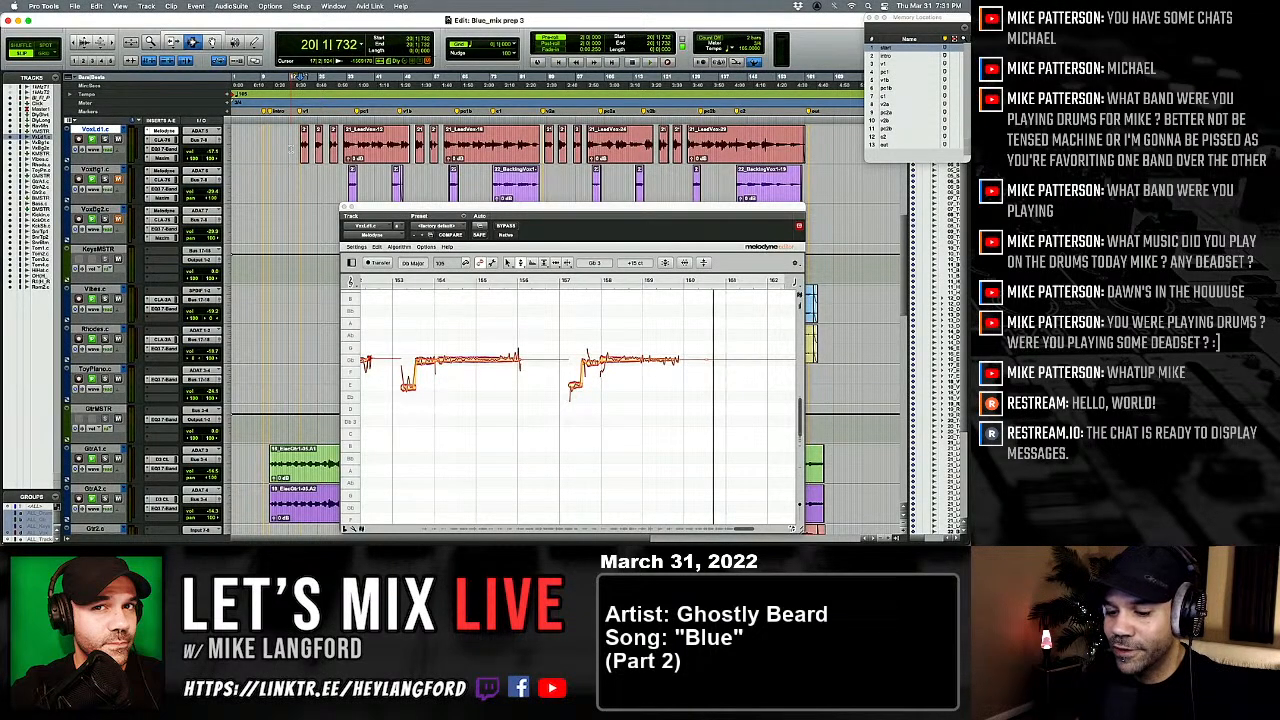
key("space")
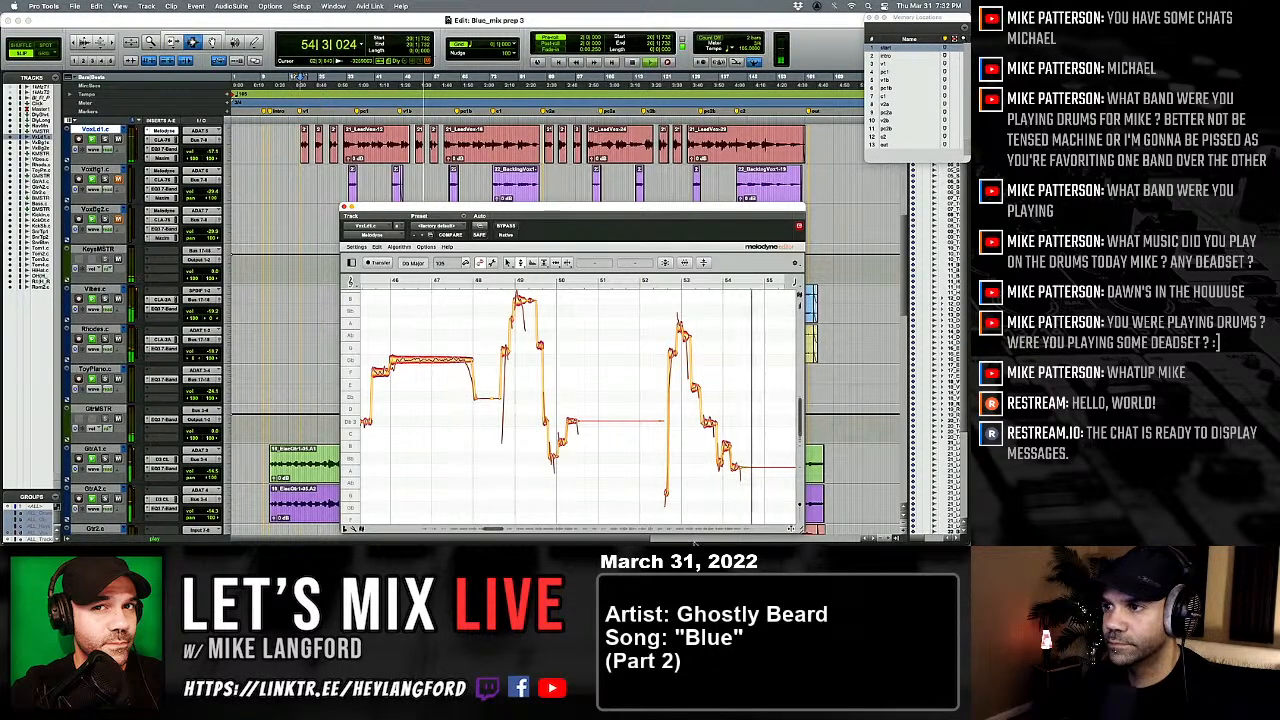
key("space")
key("space")
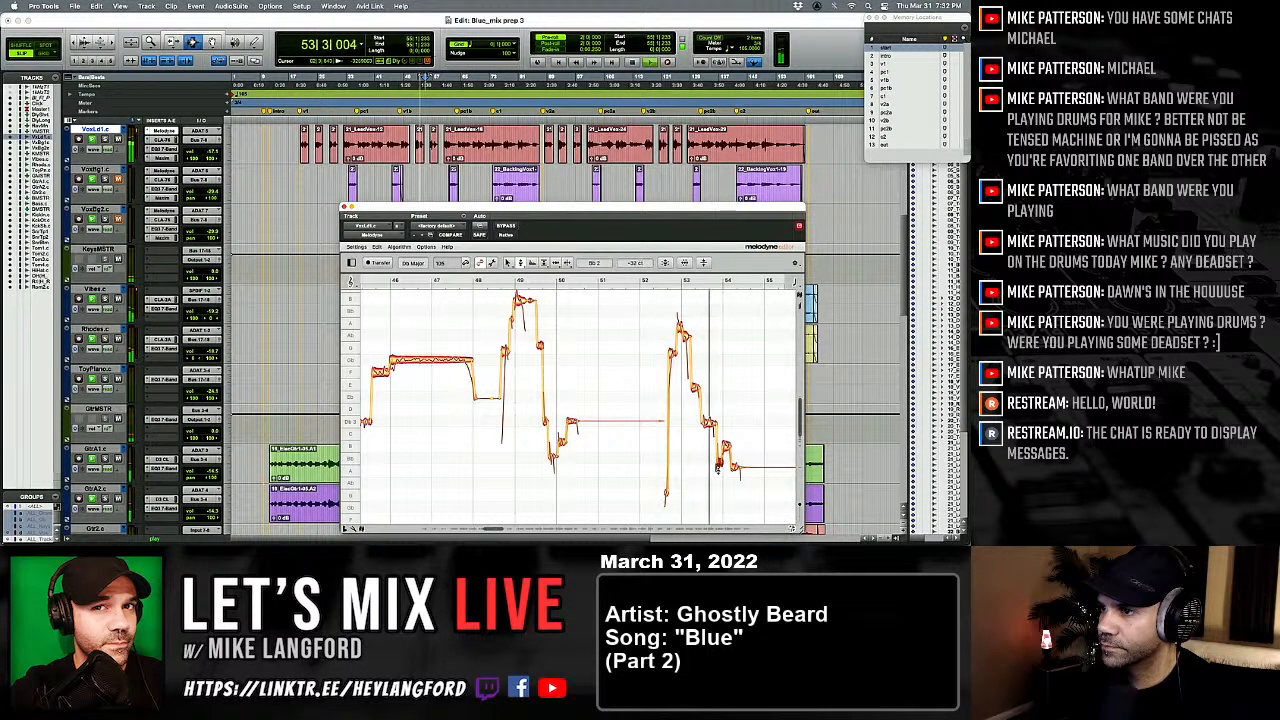
key("space")
key("space")
left_click(721, 468)
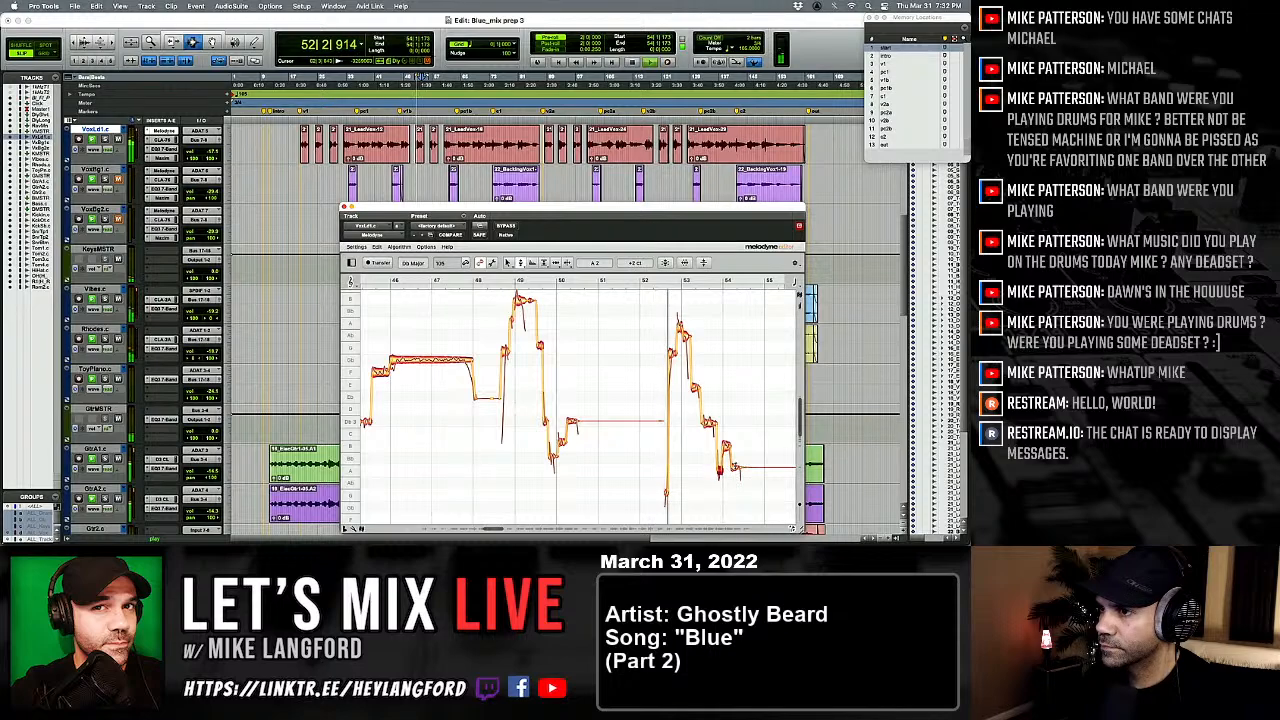
left_click_drag(737, 467, 738, 471)
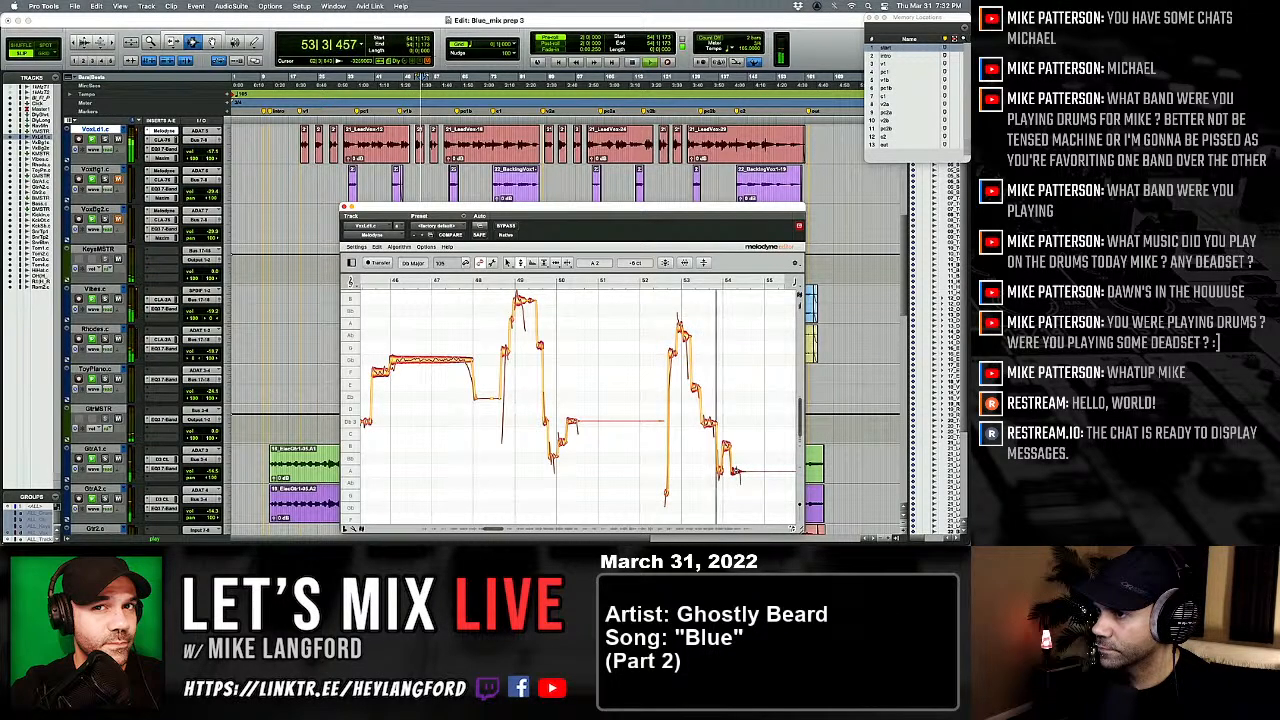
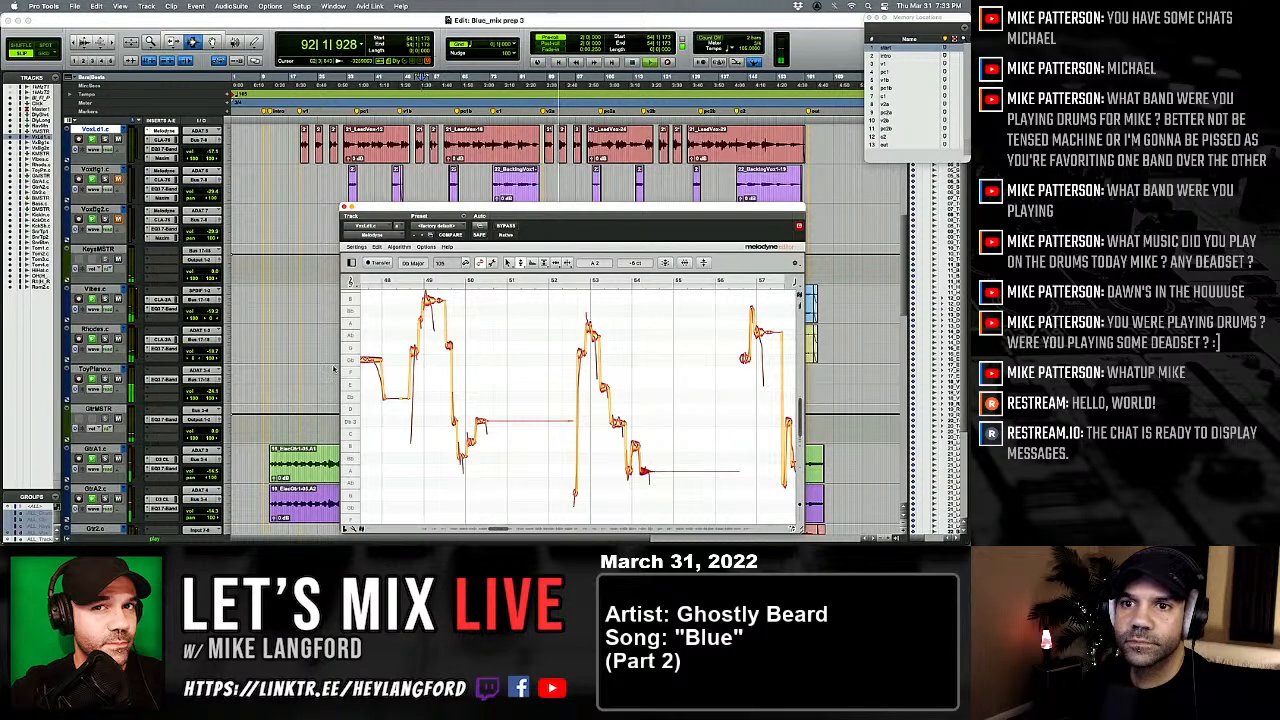
Step: Listen through the rest of the song to check the tuned lead vocal, and stop playback at the end
scroll(131, 395, "down", 3)
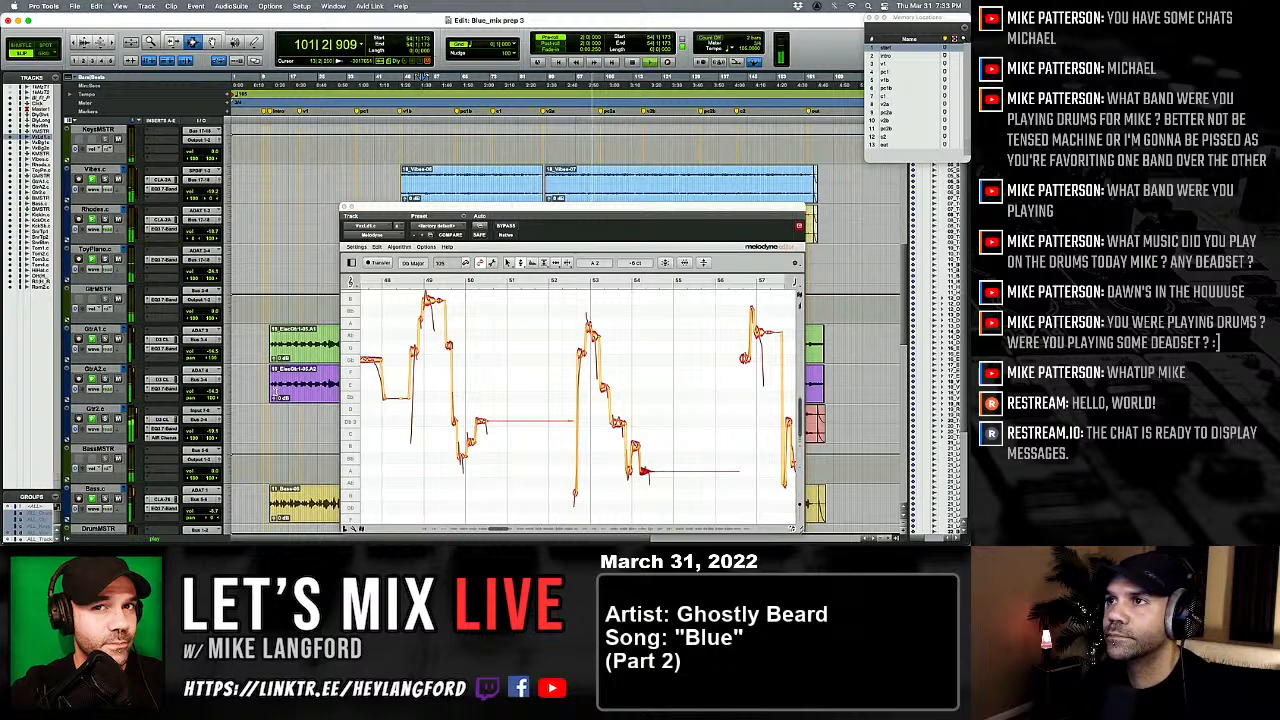
scroll(273, 384, "up", 3)
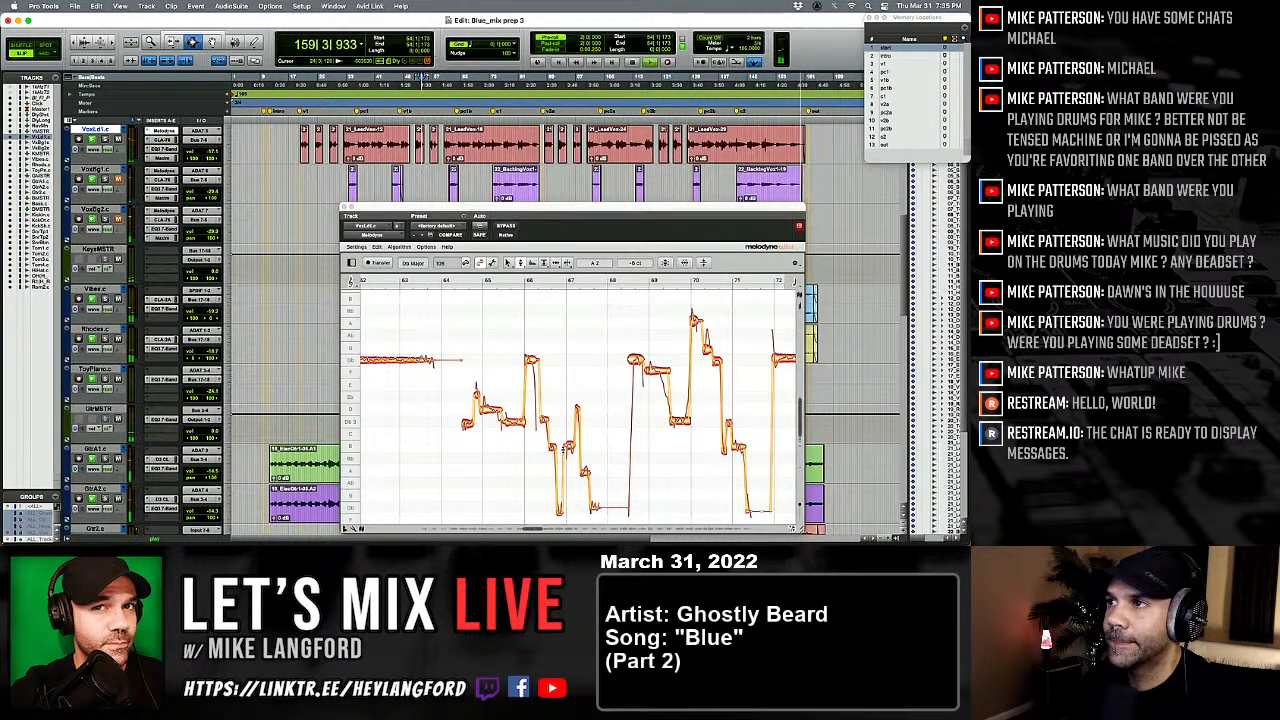
key("space")
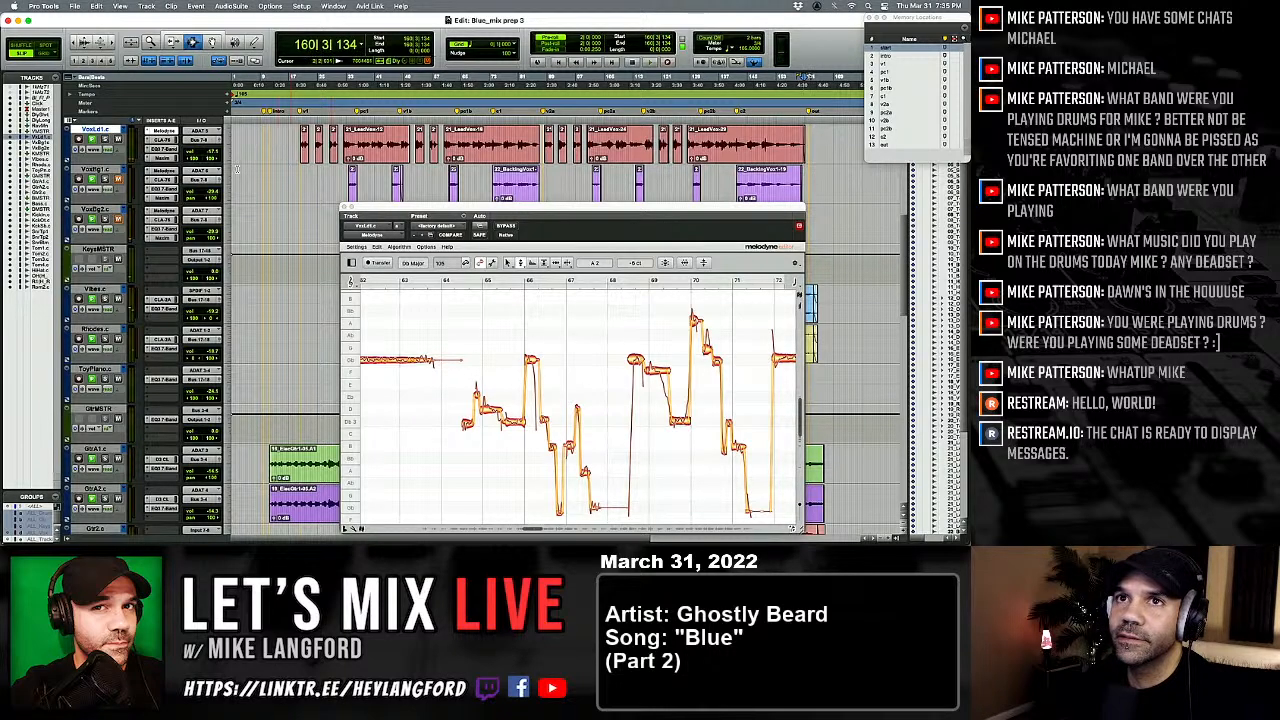
Step: Save the session under the new name "Blue_mix prep 4"
left_click(76, 6)
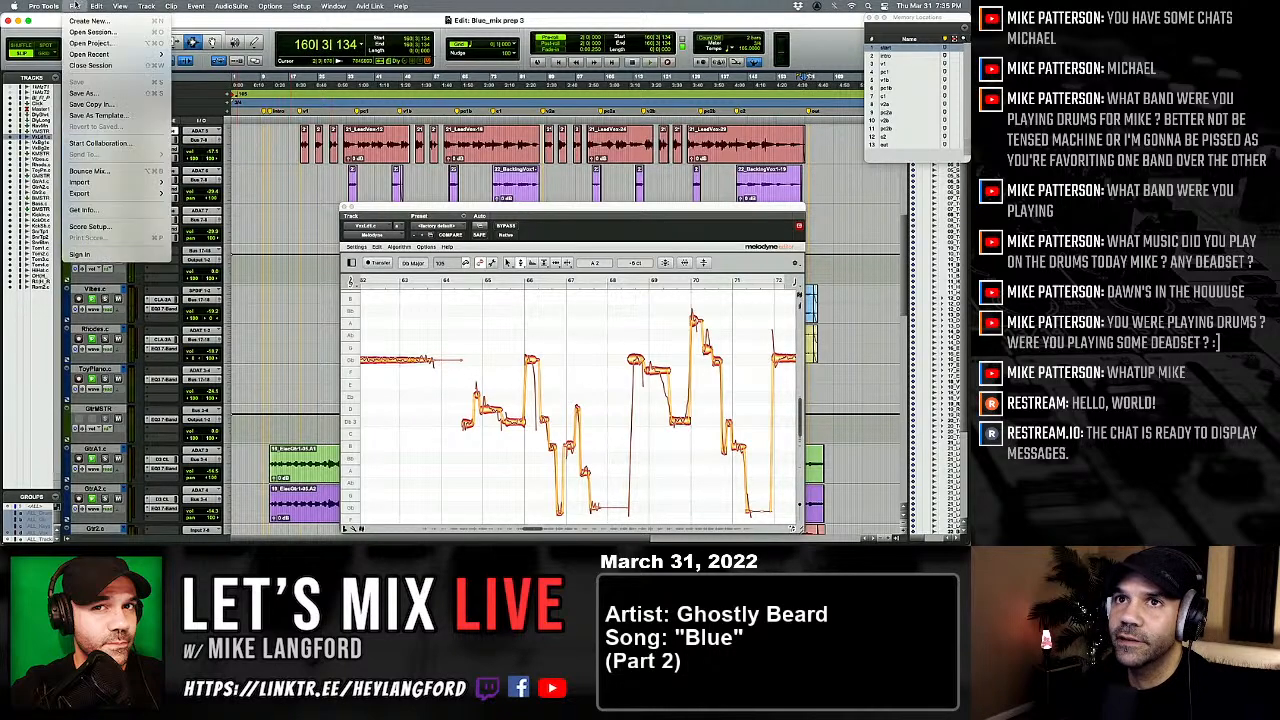
left_click(110, 93)
left_click(531, 127)
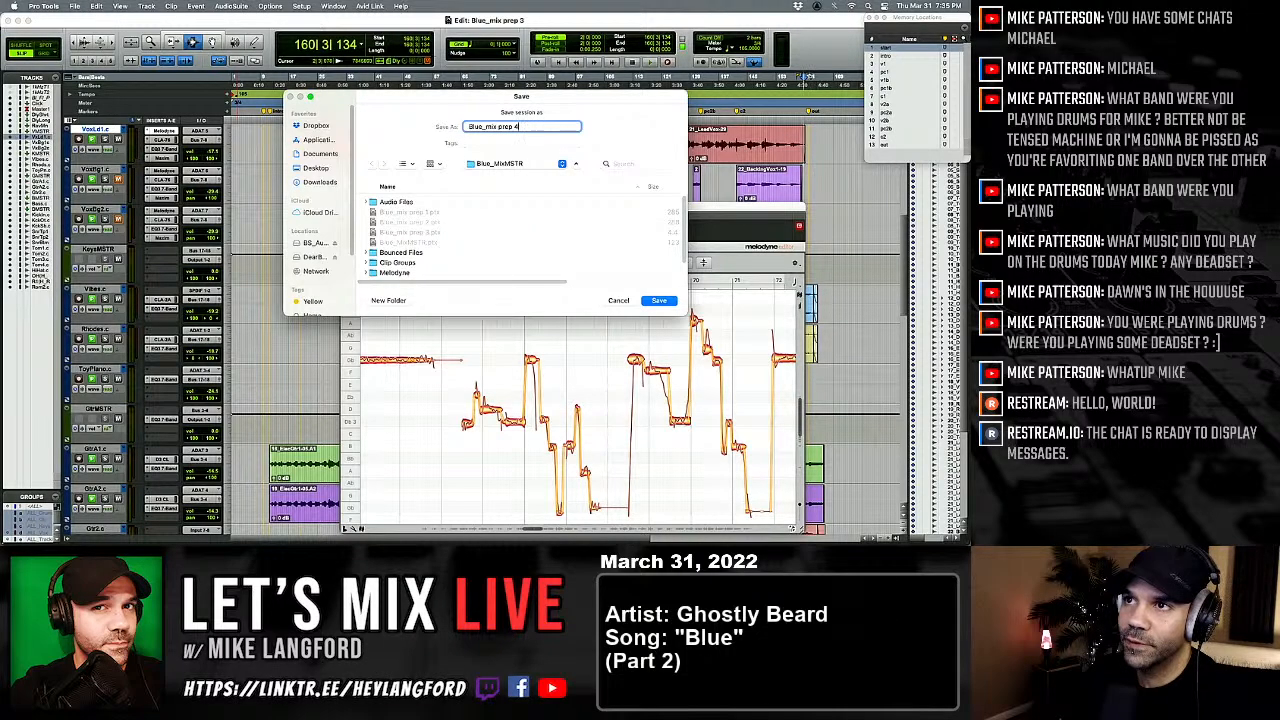
key("Return")
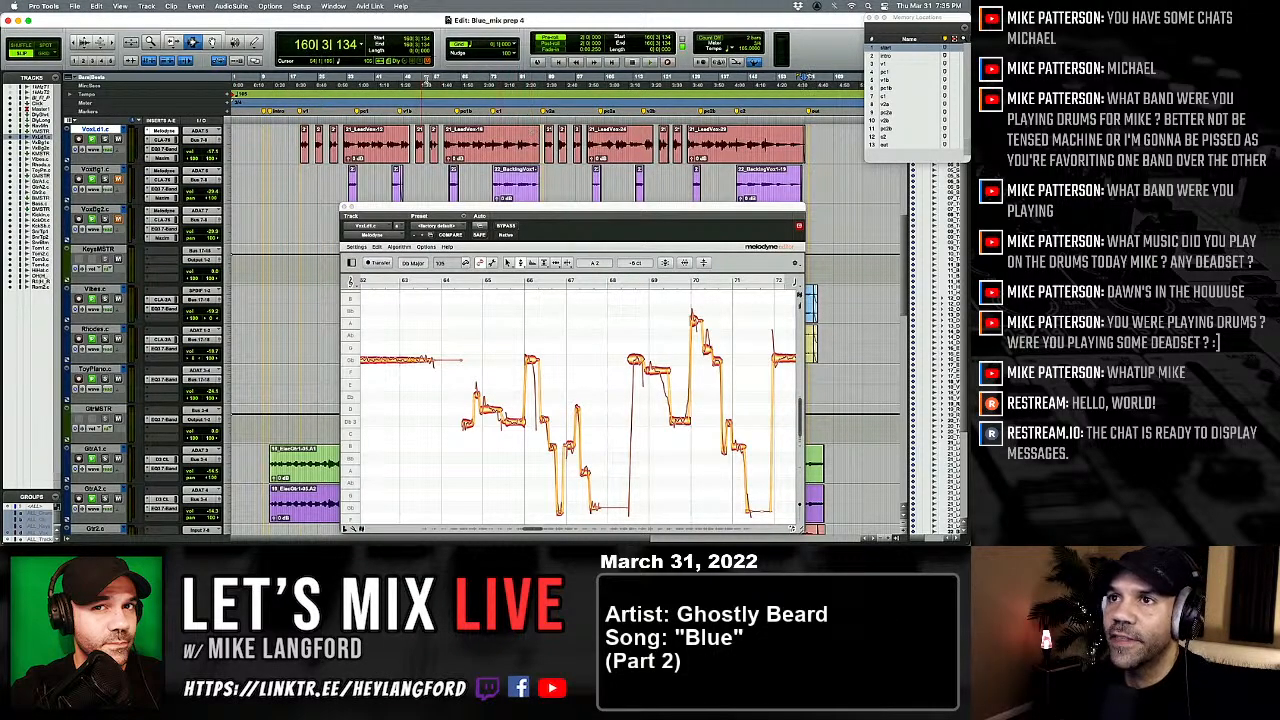
Step: In the Mix window, remove the lead vocal's ModDelay 3 insert and deactivate its CLA-76, EQ3 7-Band and Maxim inserts
key("super+equal")
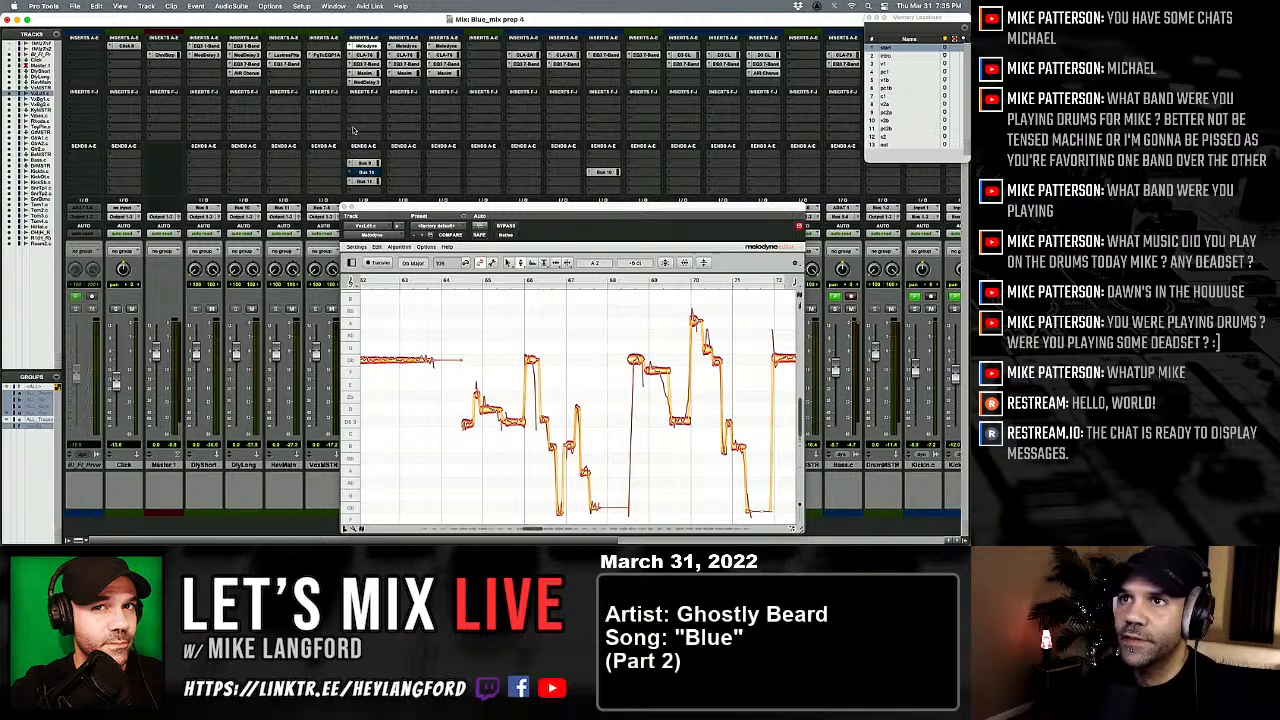
left_click(350, 84)
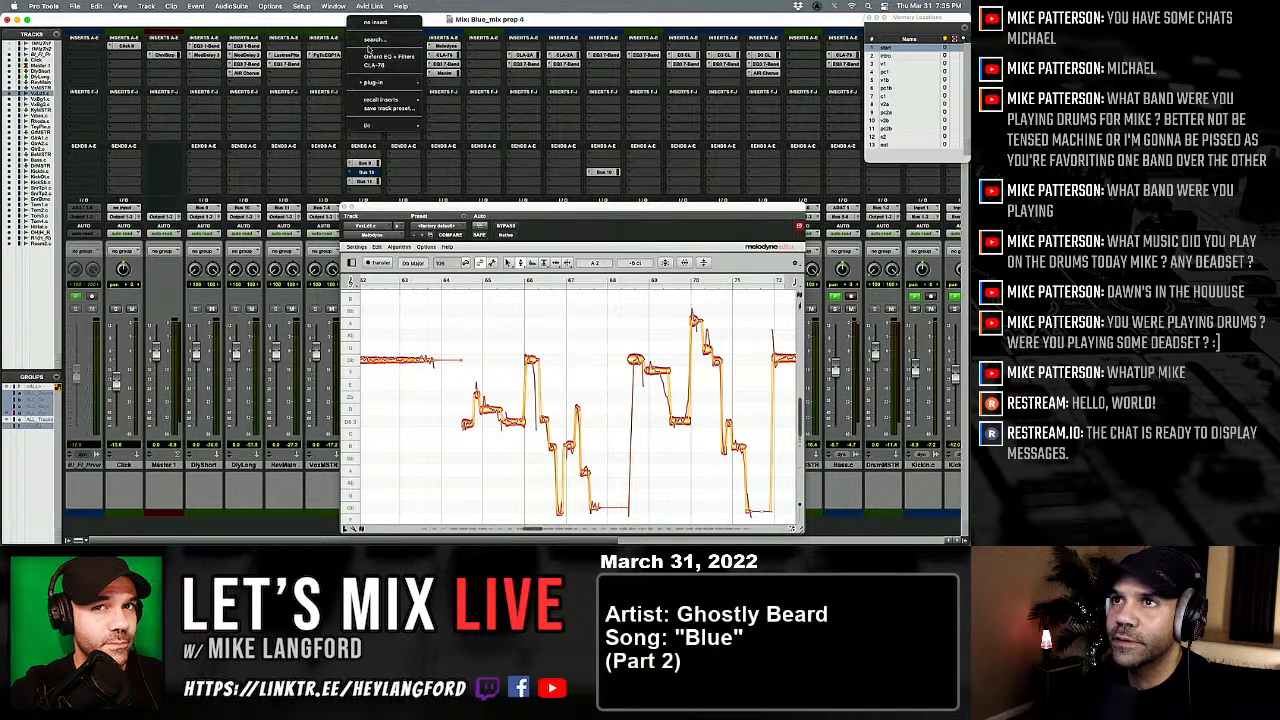
left_click(370, 23)
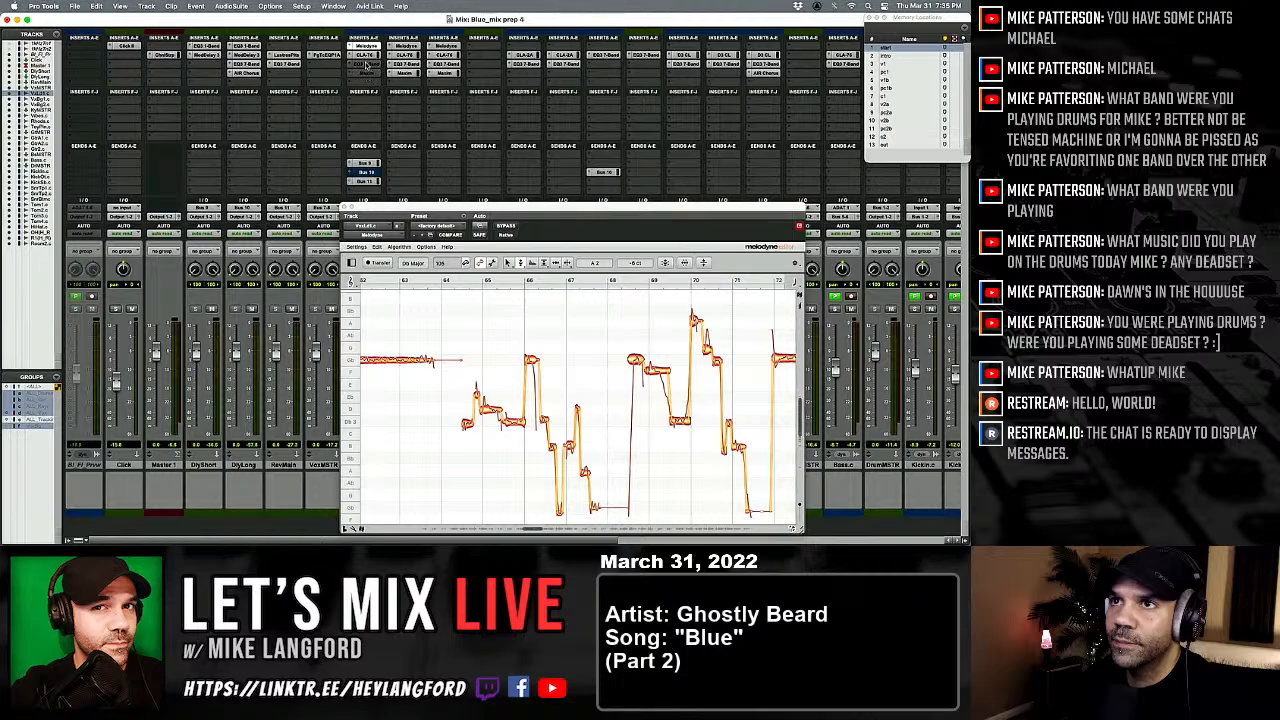
Step: Close the Melodyne plug-in window and return to the Edit window
left_click_drag(376, 208, 344, 184)
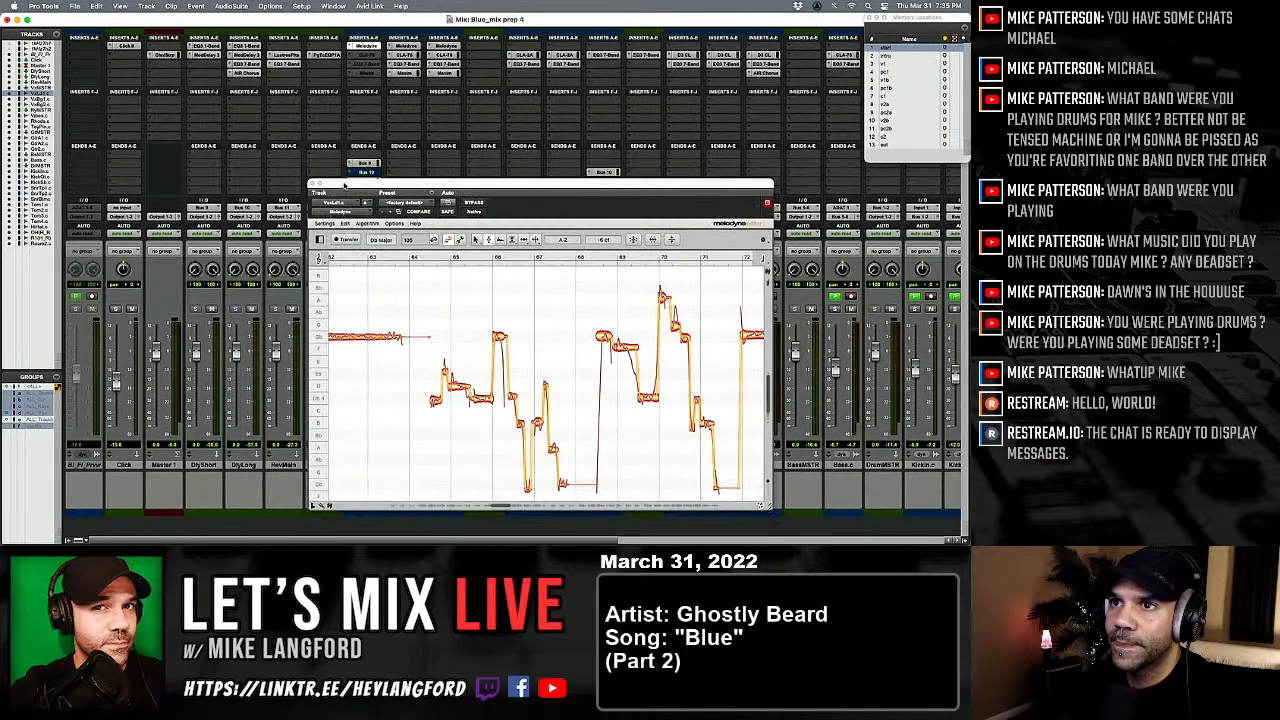
left_click(313, 183)
key("super+equal")
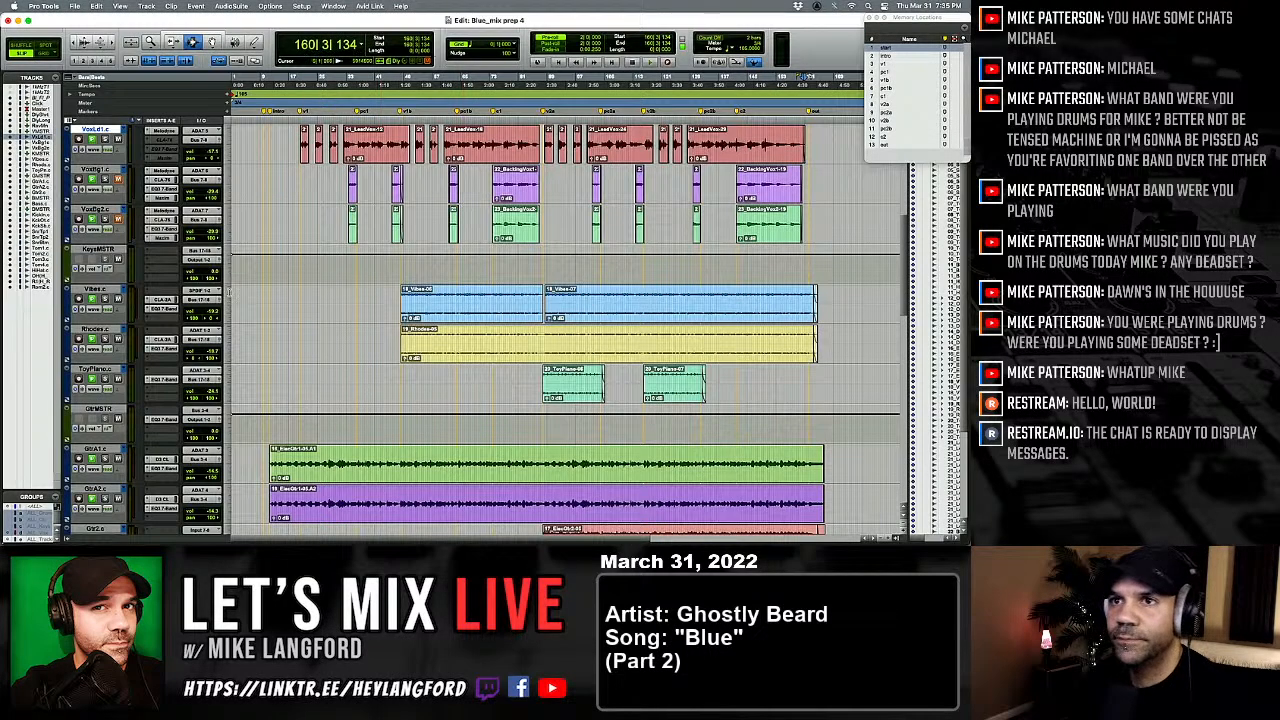
Step: Commit the lead vocal track VoxLd1.c offline with consolidated clips, inserted after the selected track, with source tracks set to Do Nothing
scroll(446, 212, "up", 5)
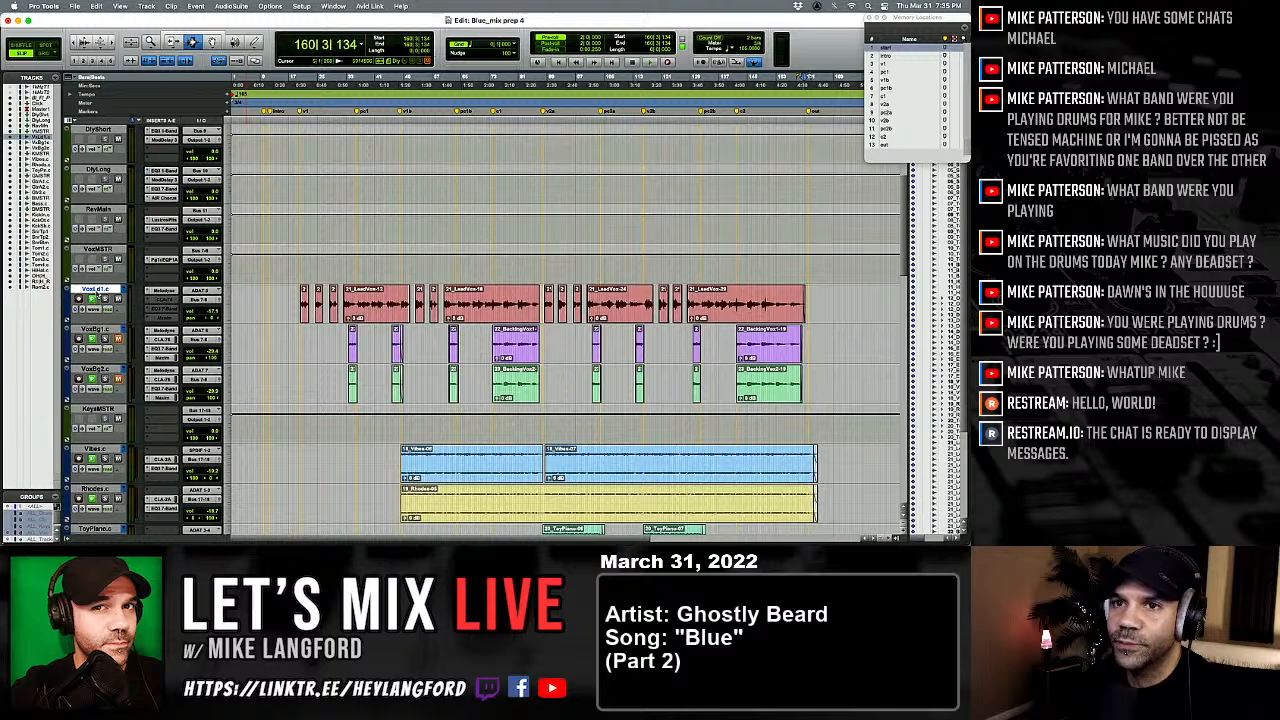
right_click(98, 292)
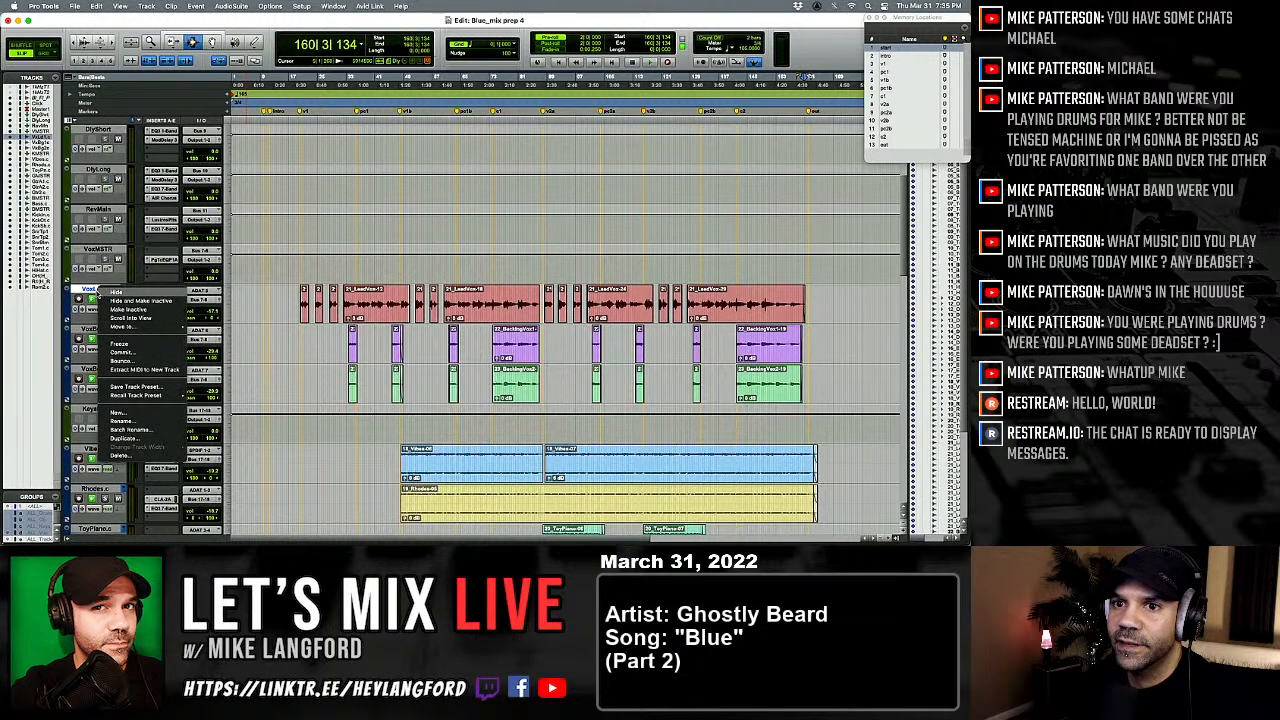
left_click(148, 352)
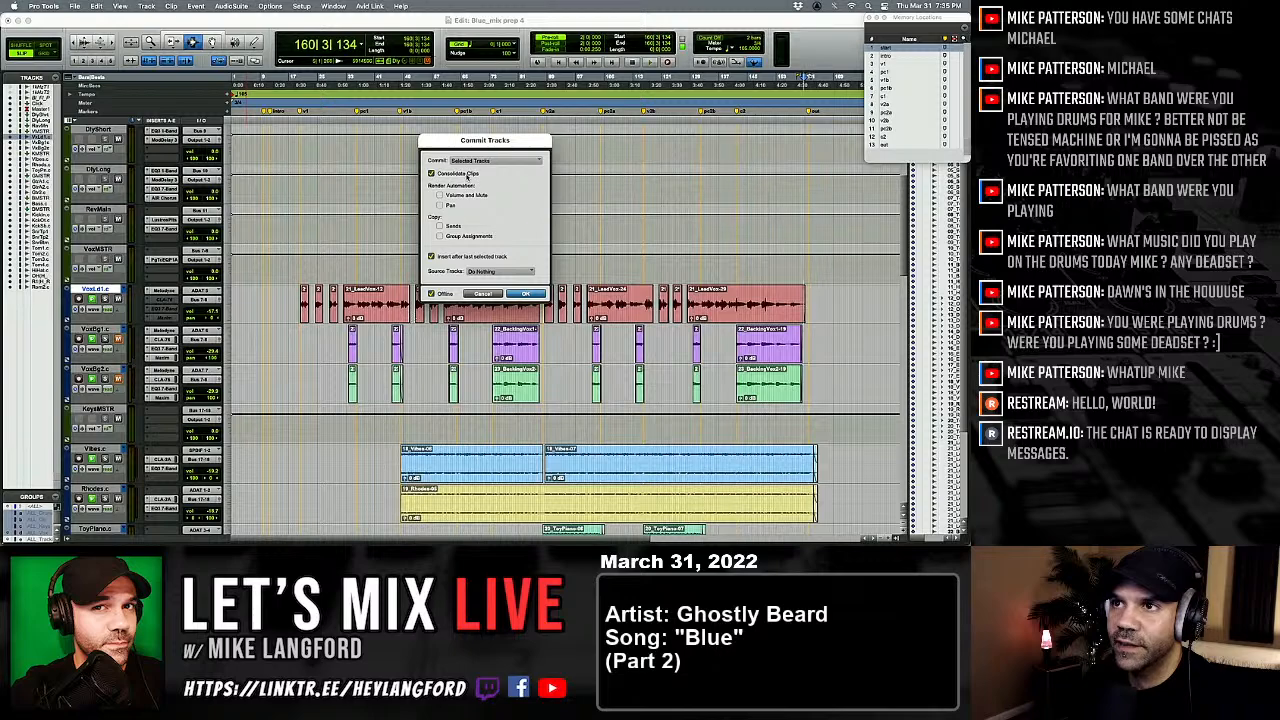
left_click(526, 294)
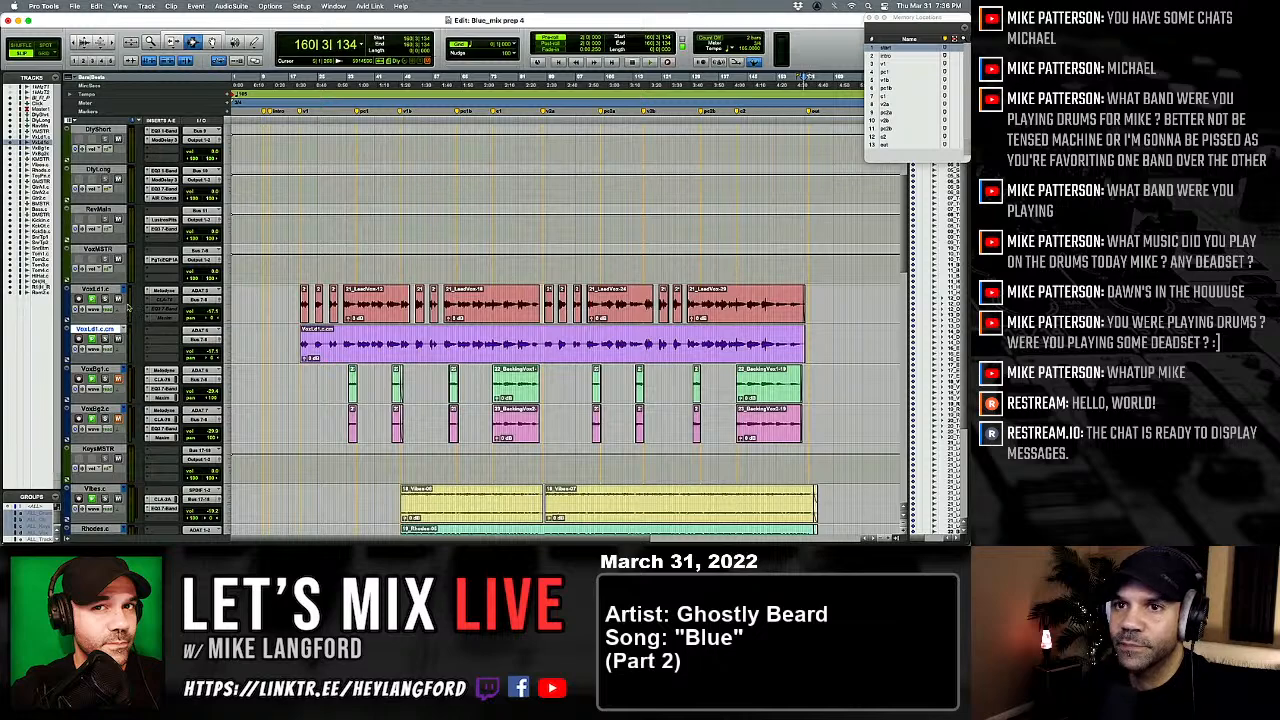
Step: Create a new playlist named "VoxLd1.ct" on the original lead vocal track
left_click(125, 290)
left_click(162, 232)
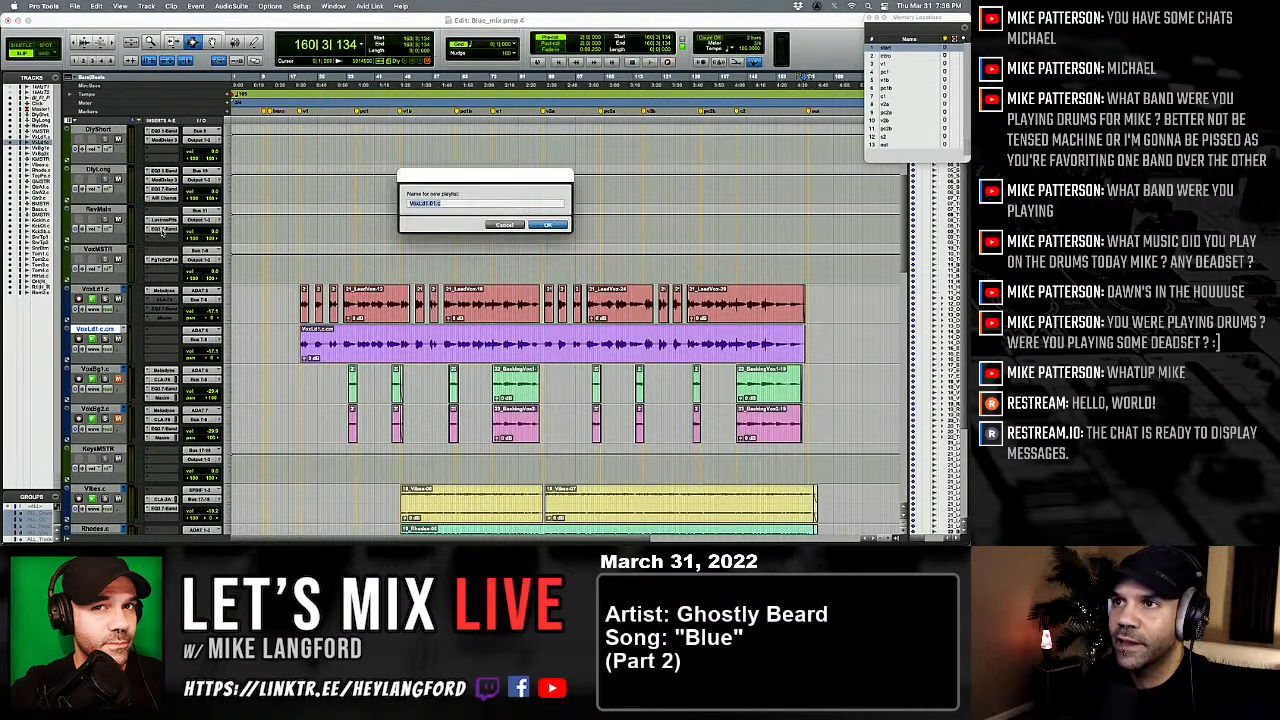
key("Right")
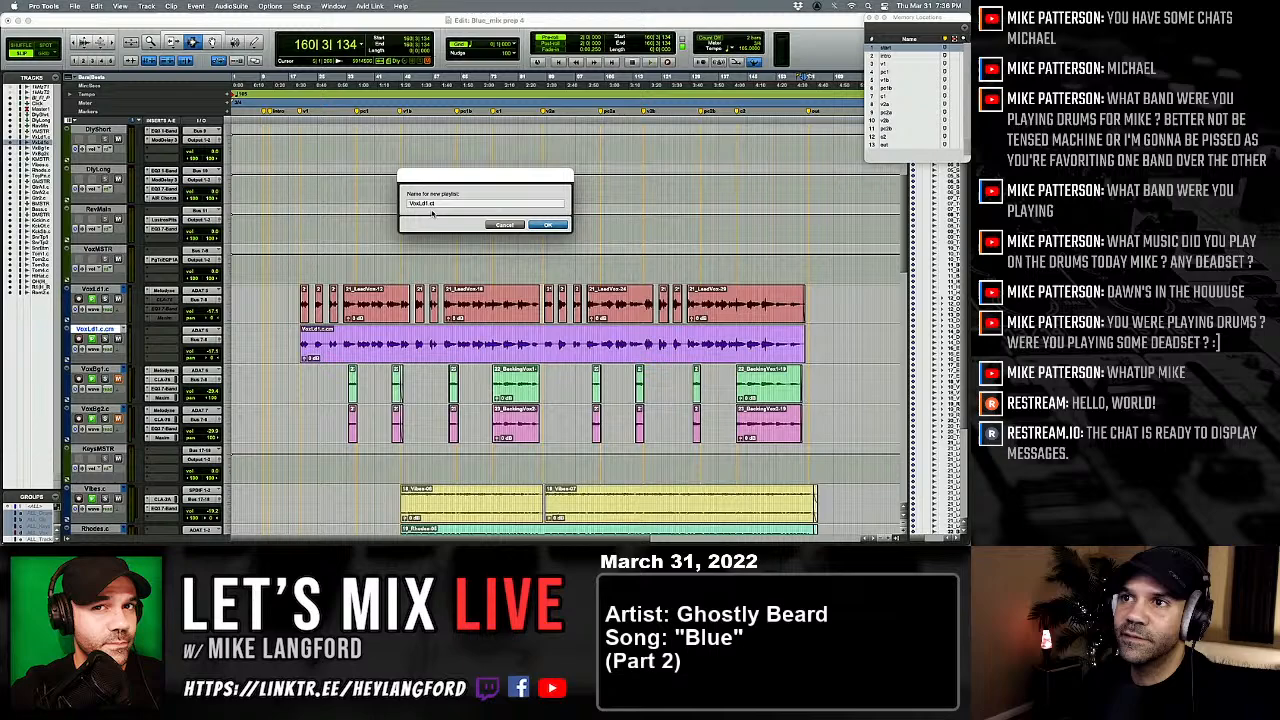
key("Return")
Step: Move the committed vocal clip from VoxLd1.c.cm onto the empty VoxLd1.ct playlist at the same time position
double_click(474, 333)
key("super+x")
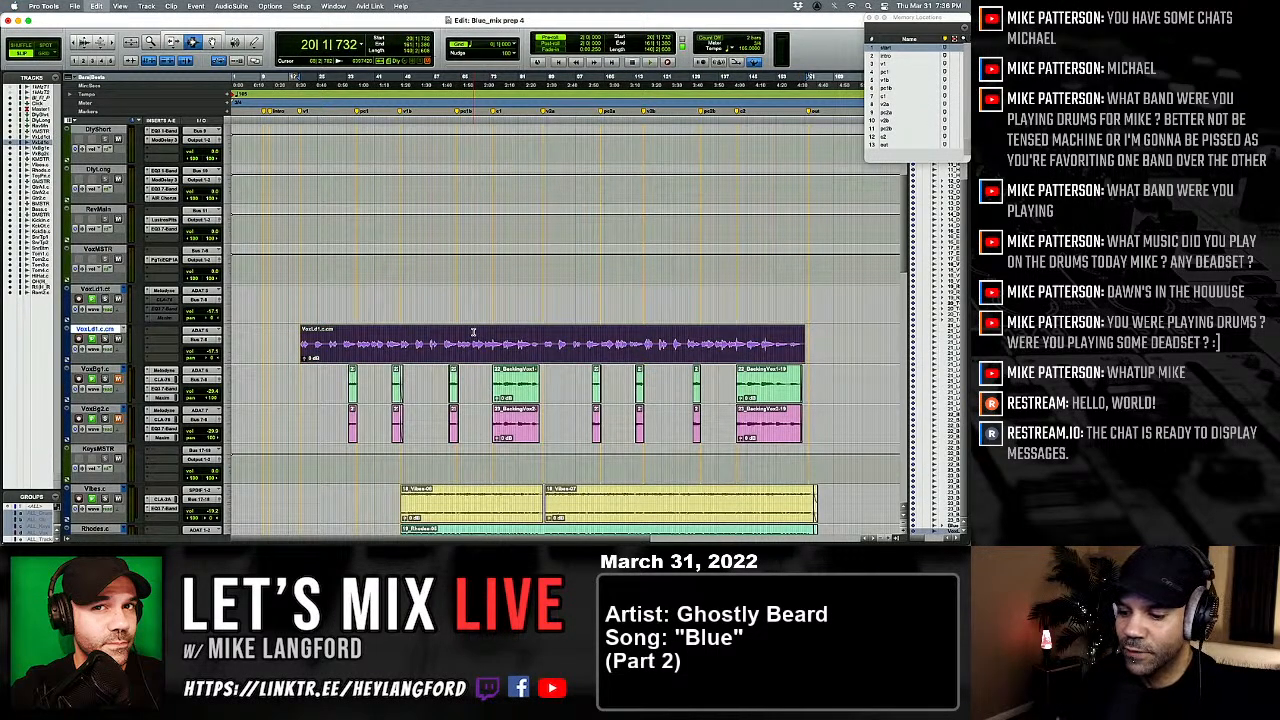
key("p")
key("super+v")
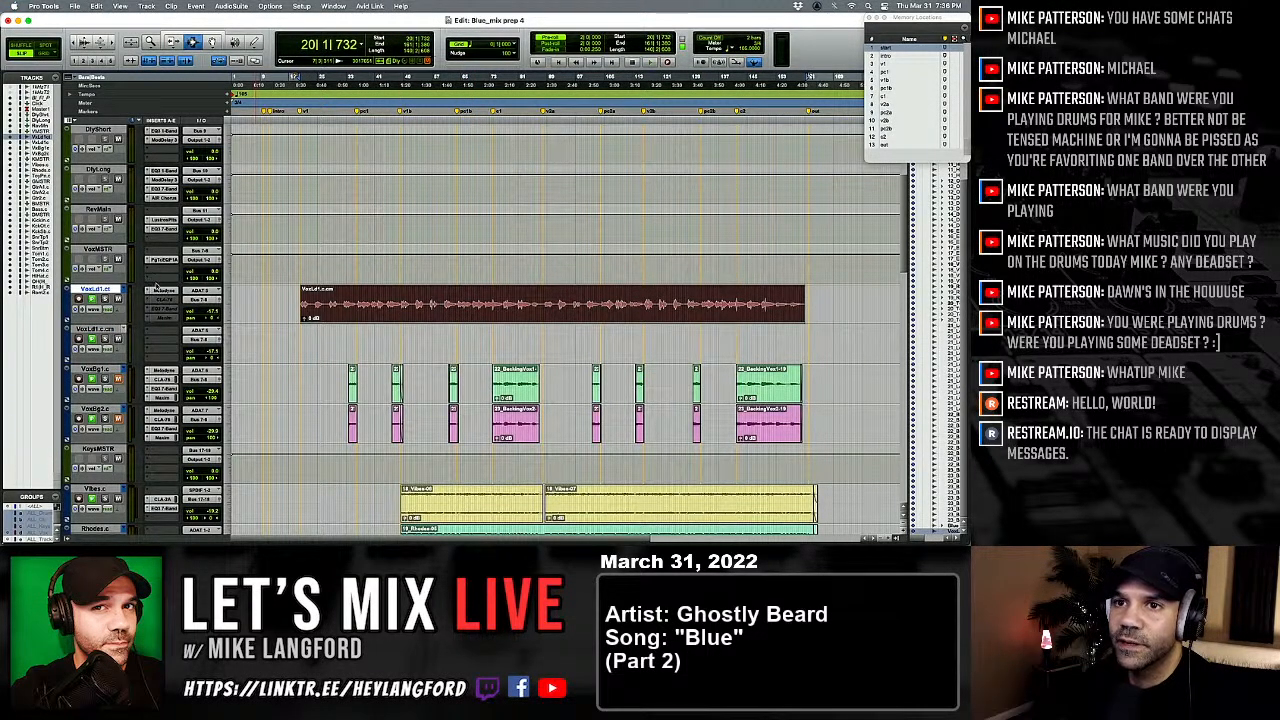
Step: Deactivate the Melodyne insert on VoxLd1.ct and reactivate its CLA-76, EQ3 7-Band and Maxim inserts
left_click(161, 291, "ctrl+super")
left_click(163, 300, "ctrl+super")
left_click(165, 310, "ctrl+super")
left_click(166, 319, "ctrl+super")
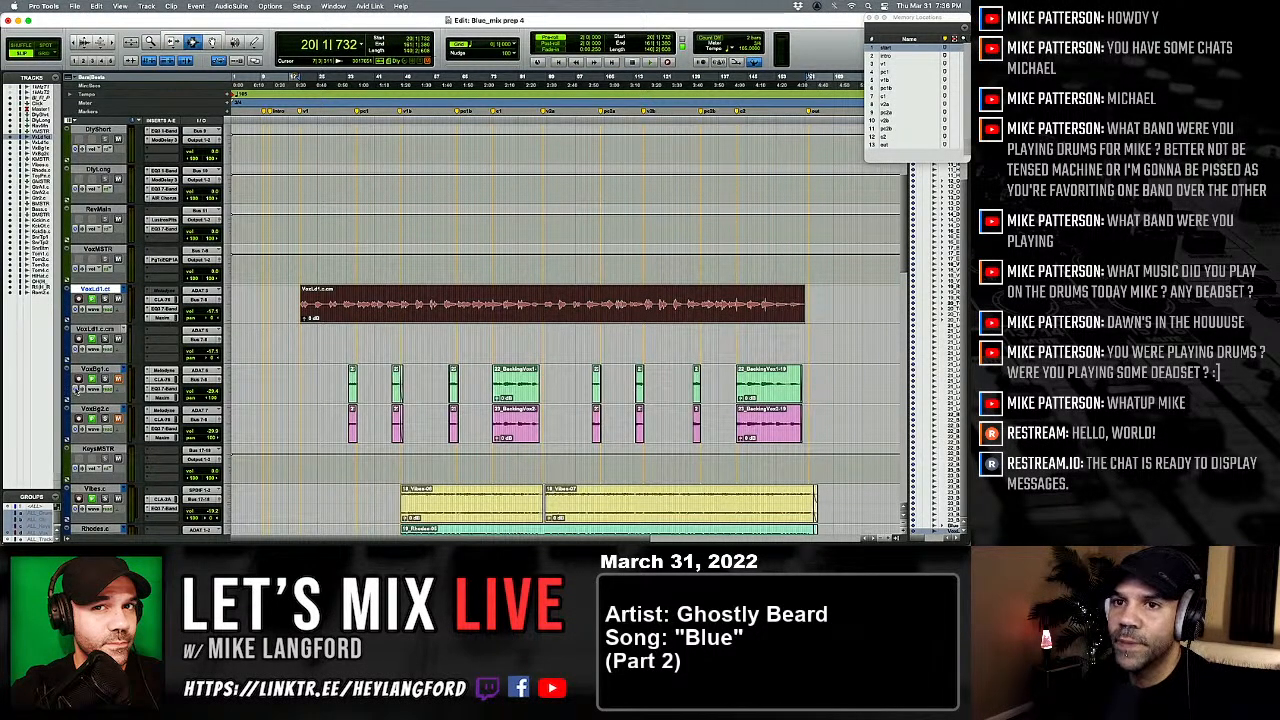
Step: Delete the emptied VoxLd1.c.cm track
left_click(101, 332, "shift")
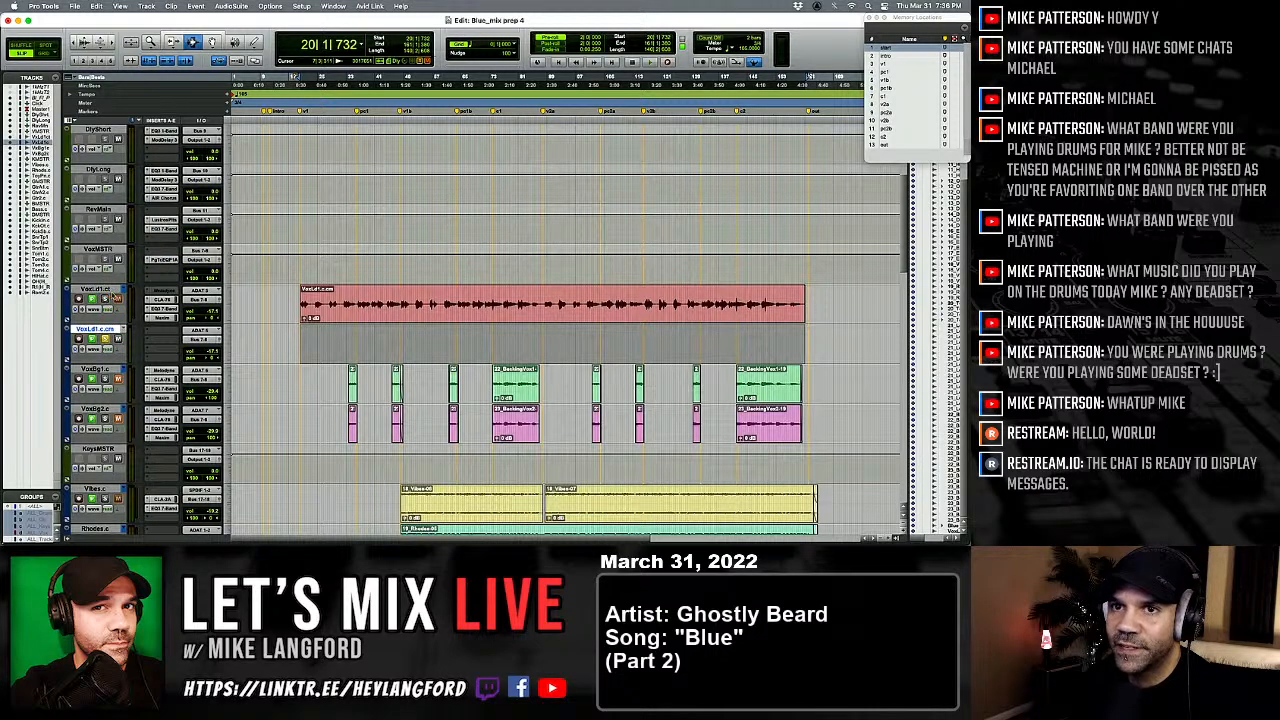
right_click(100, 330)
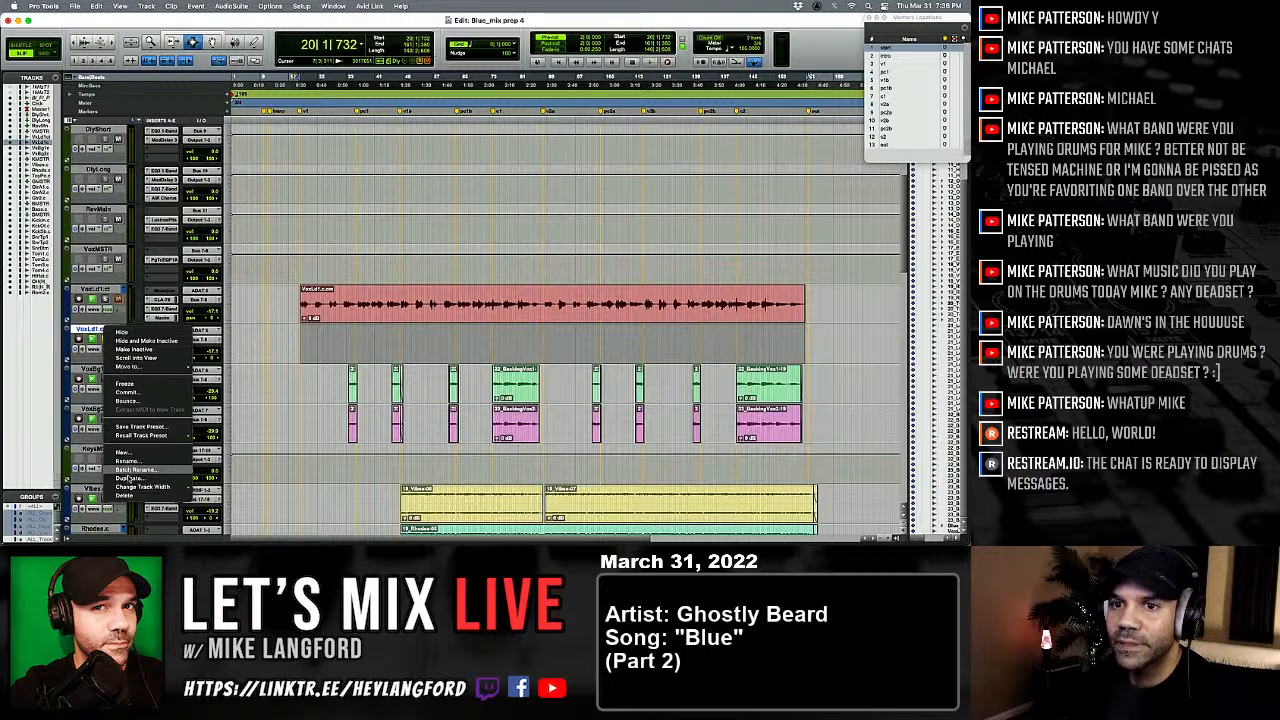
left_click(133, 495)
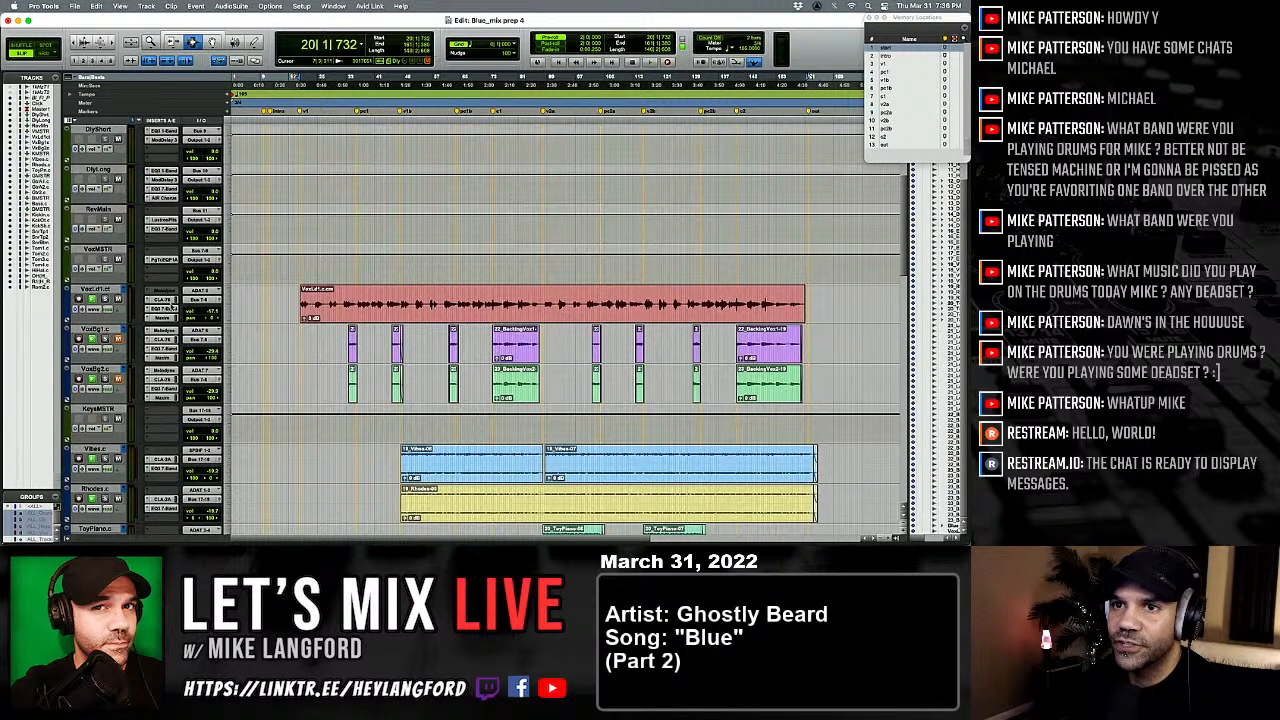
Step: Insert a mono/stereo Mod Delay III after Maxim on VoxLd1.ct, load its vocal widening preset, and close the plug-in window
key("super+equal")
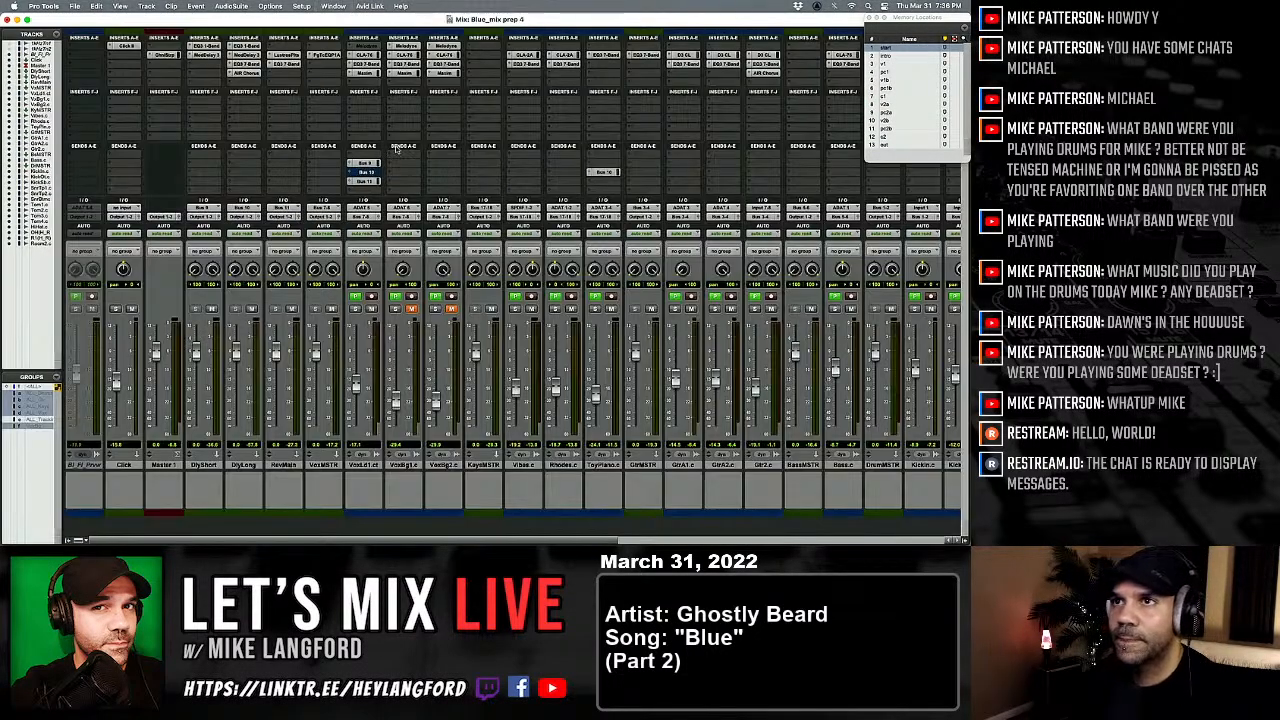
left_click(351, 83)
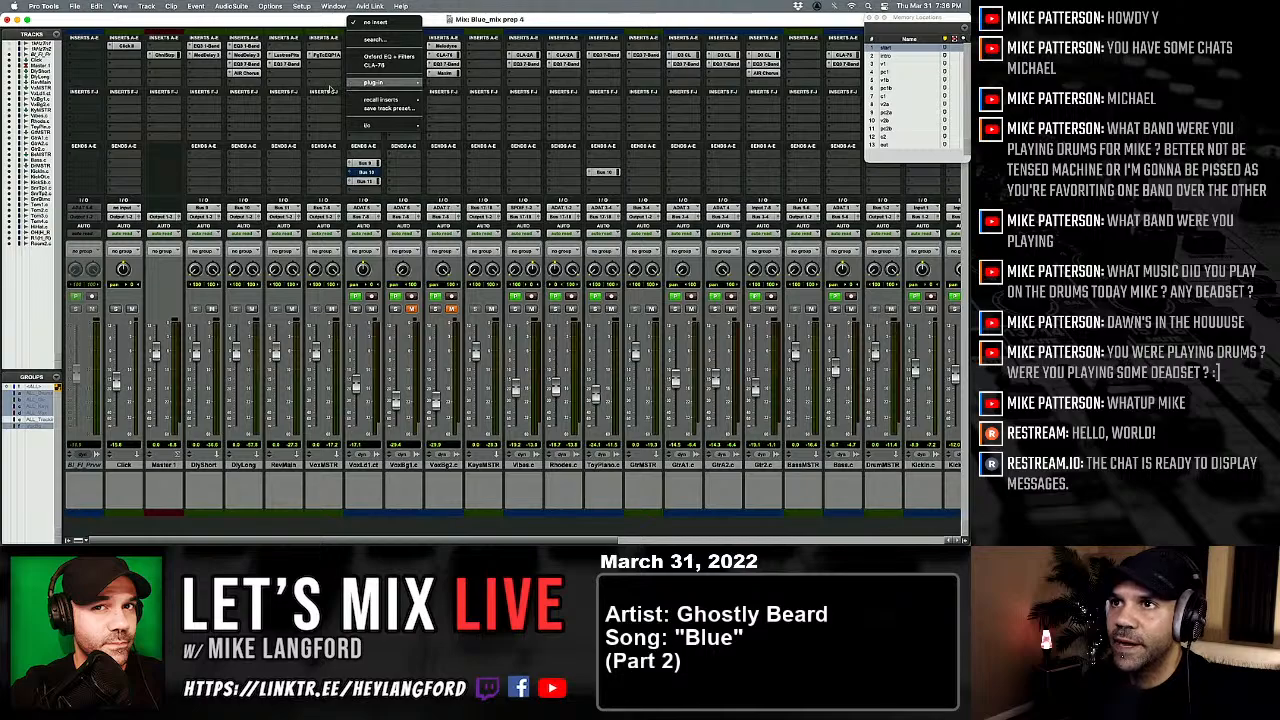
left_click(354, 85)
left_click(350, 85)
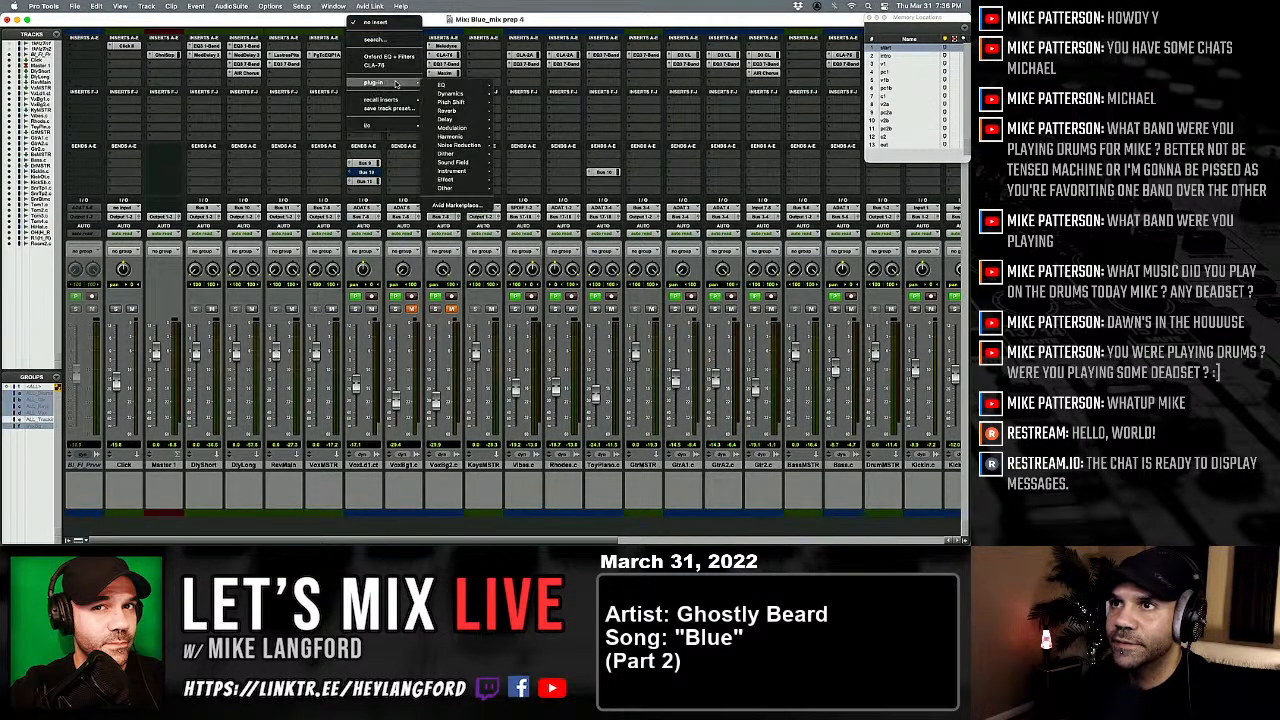
mouse_move(457, 121)
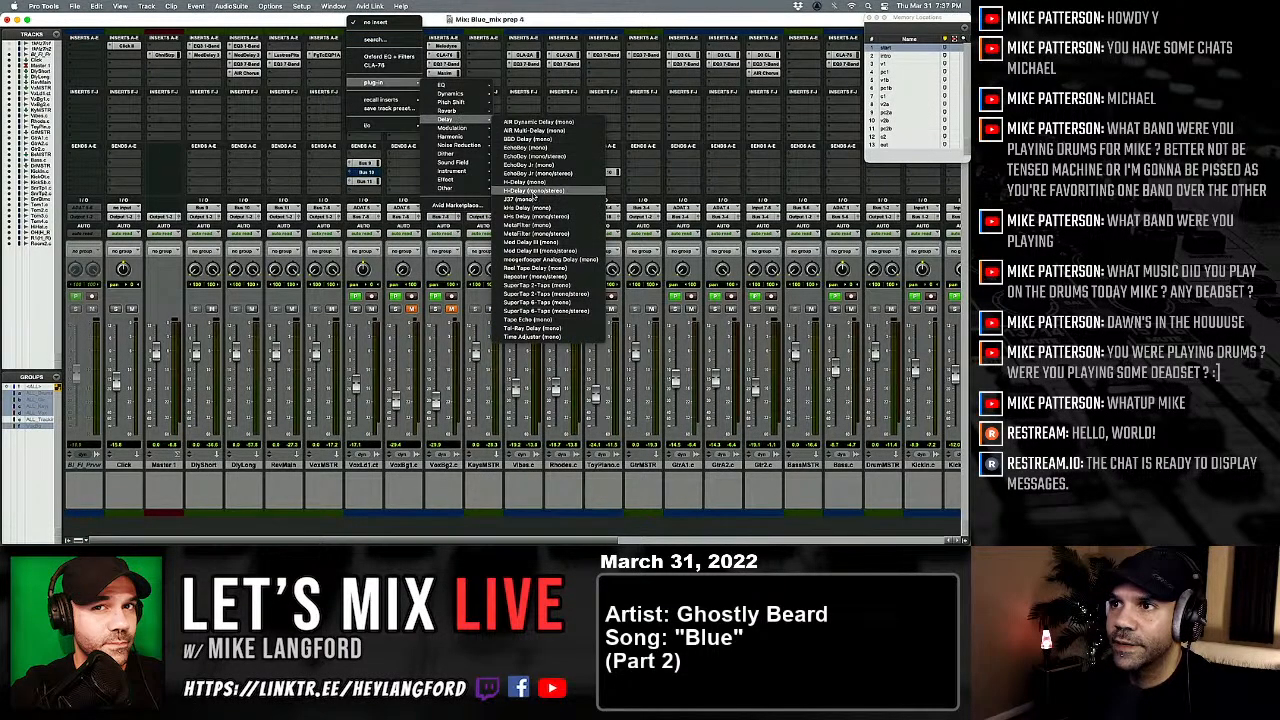
left_click(540, 250)
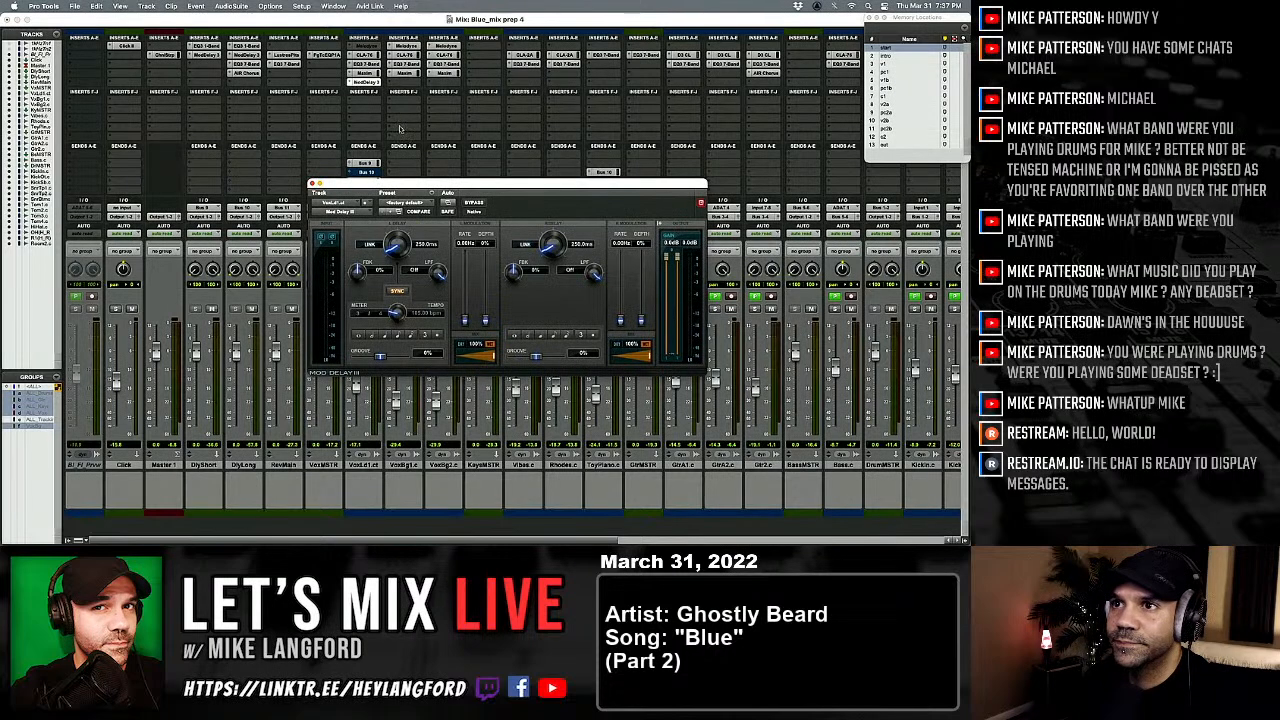
left_click(405, 203)
left_click(404, 188)
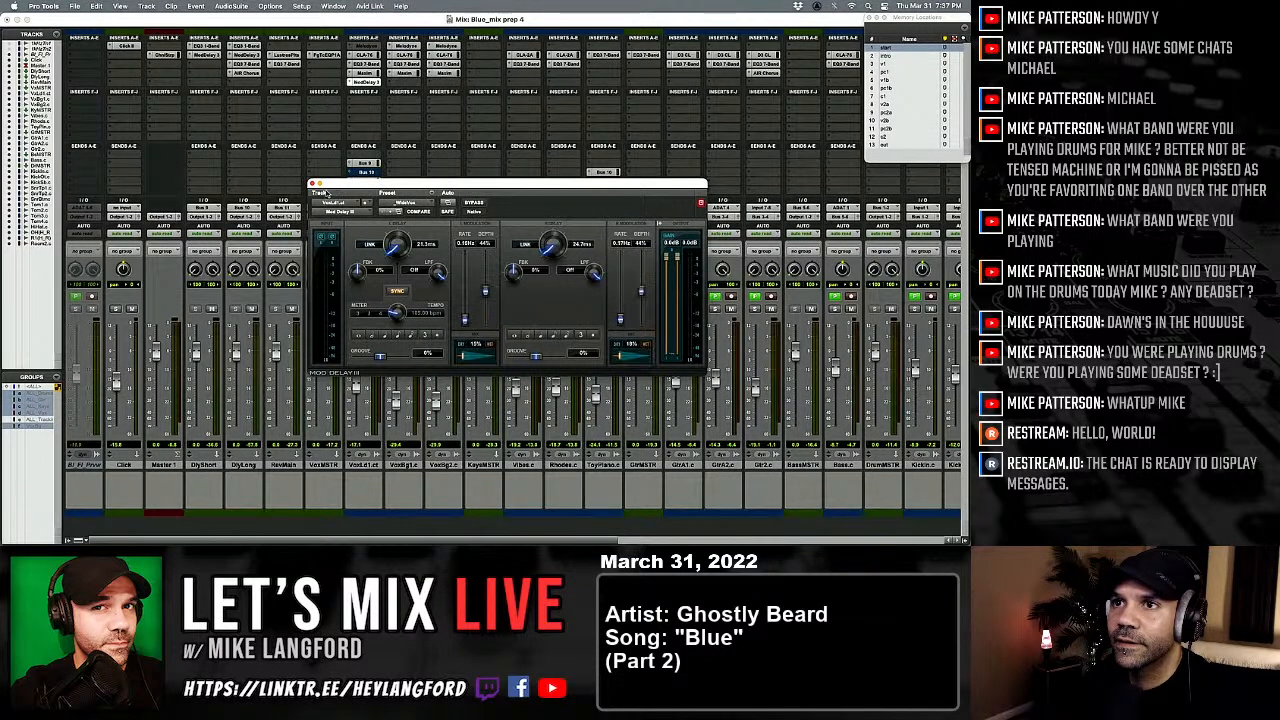
left_click(312, 185)
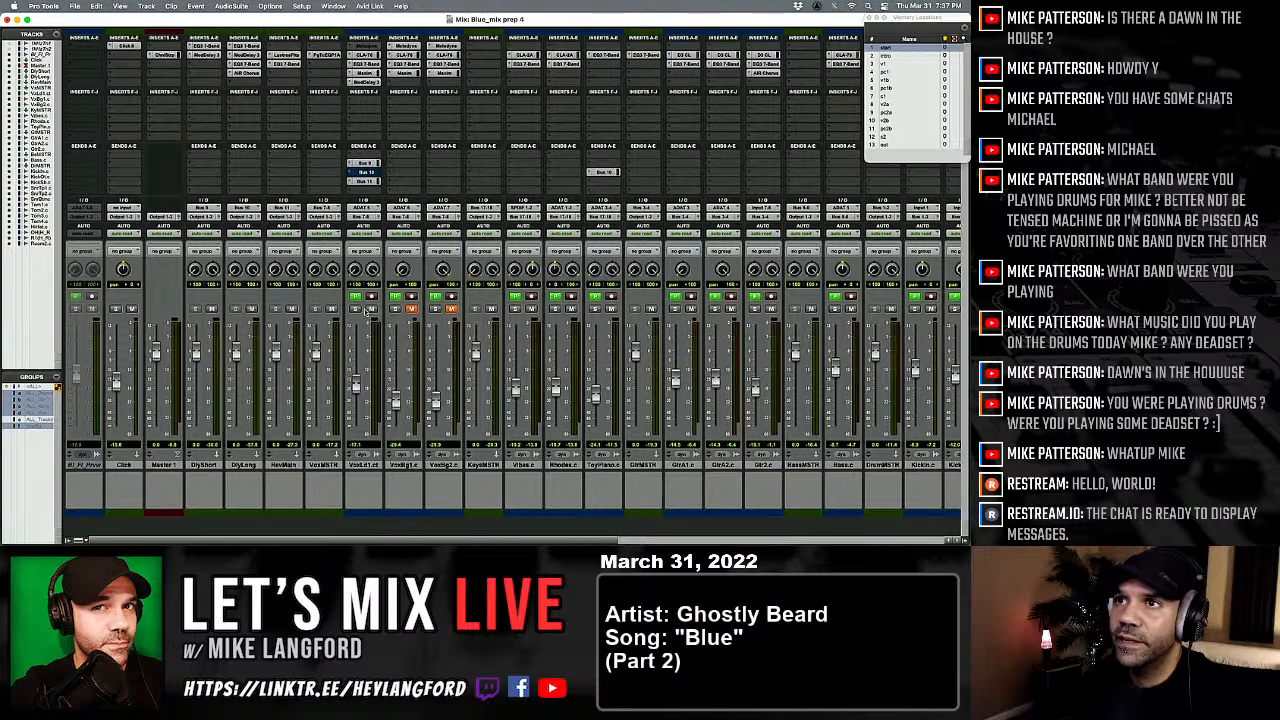
Step: Solo VoxLd1.ct and VoxBg1.c, unmute VoxBg1.c, and play from just before the first backing vocal clip with its Melodyne open
left_click(356, 309)
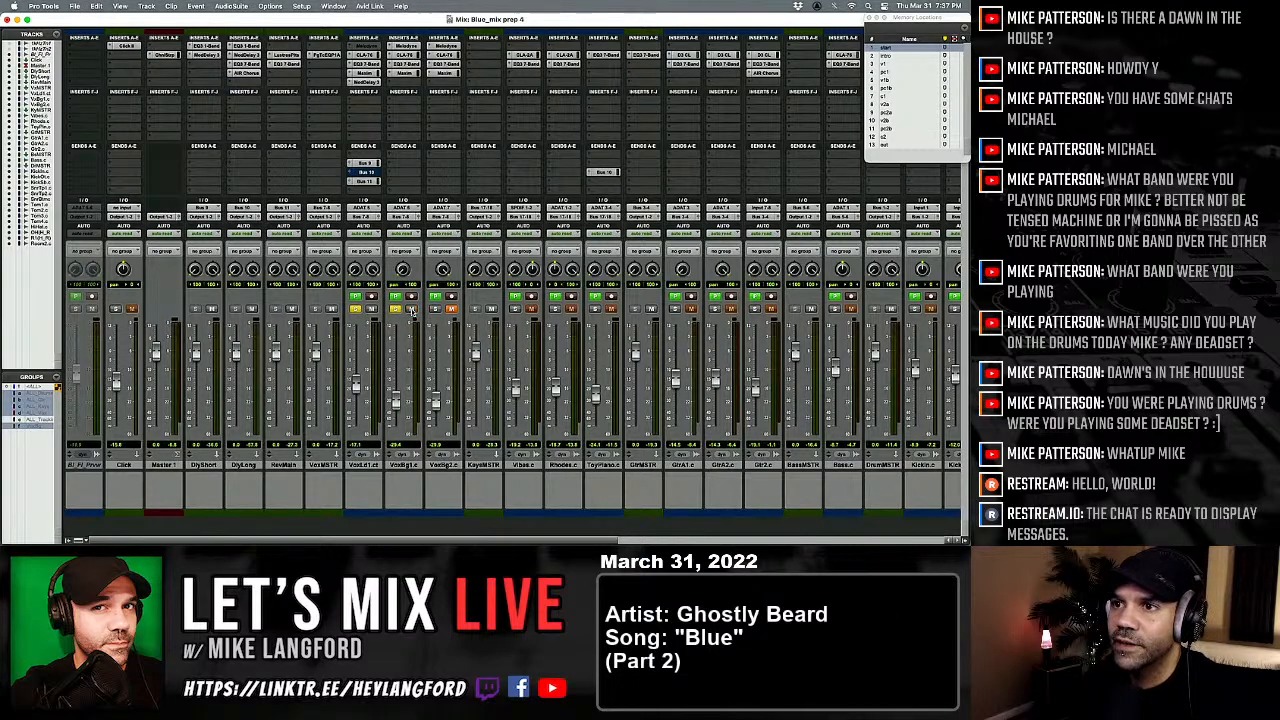
key("super+equal")
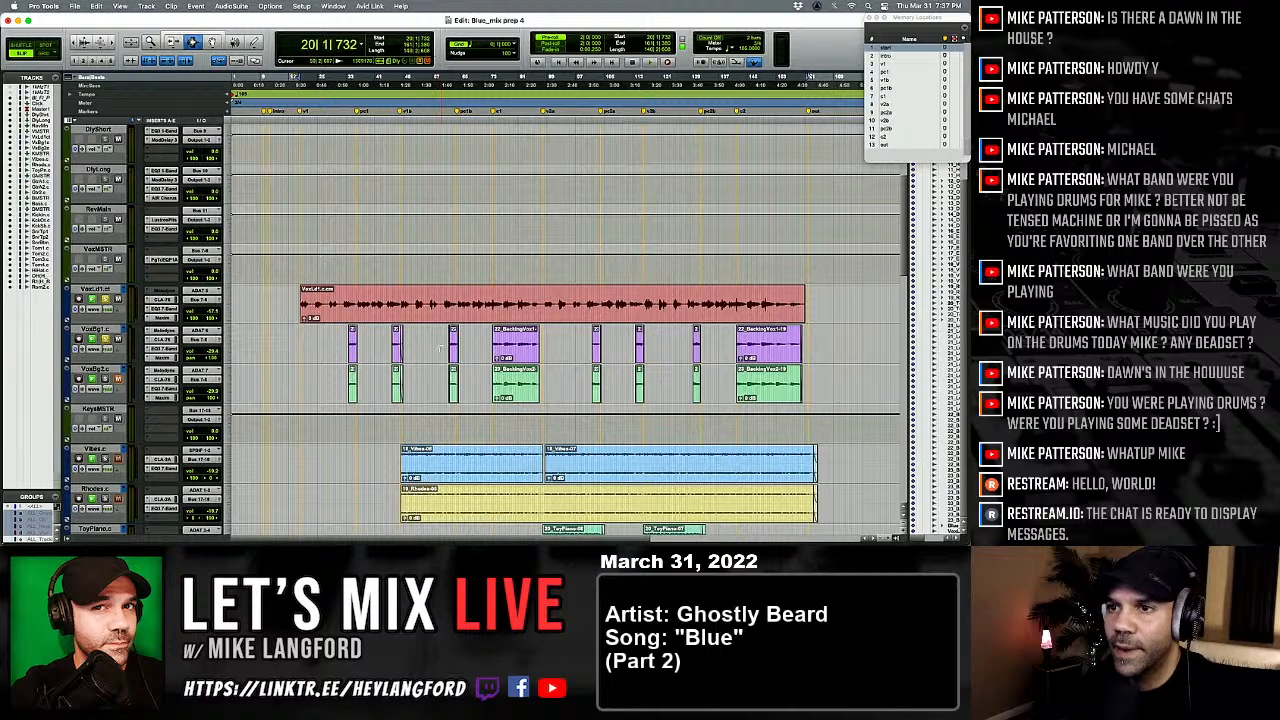
left_click(311, 338)
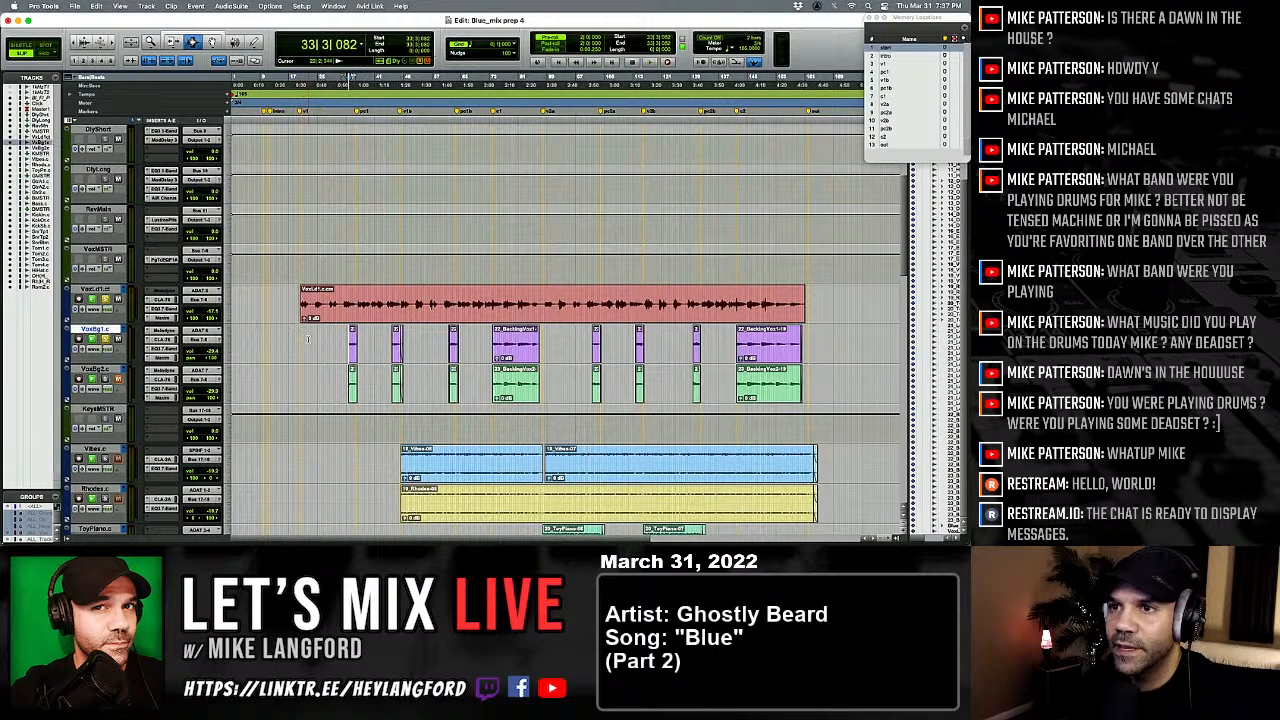
key("t")
key("t")
key("t")
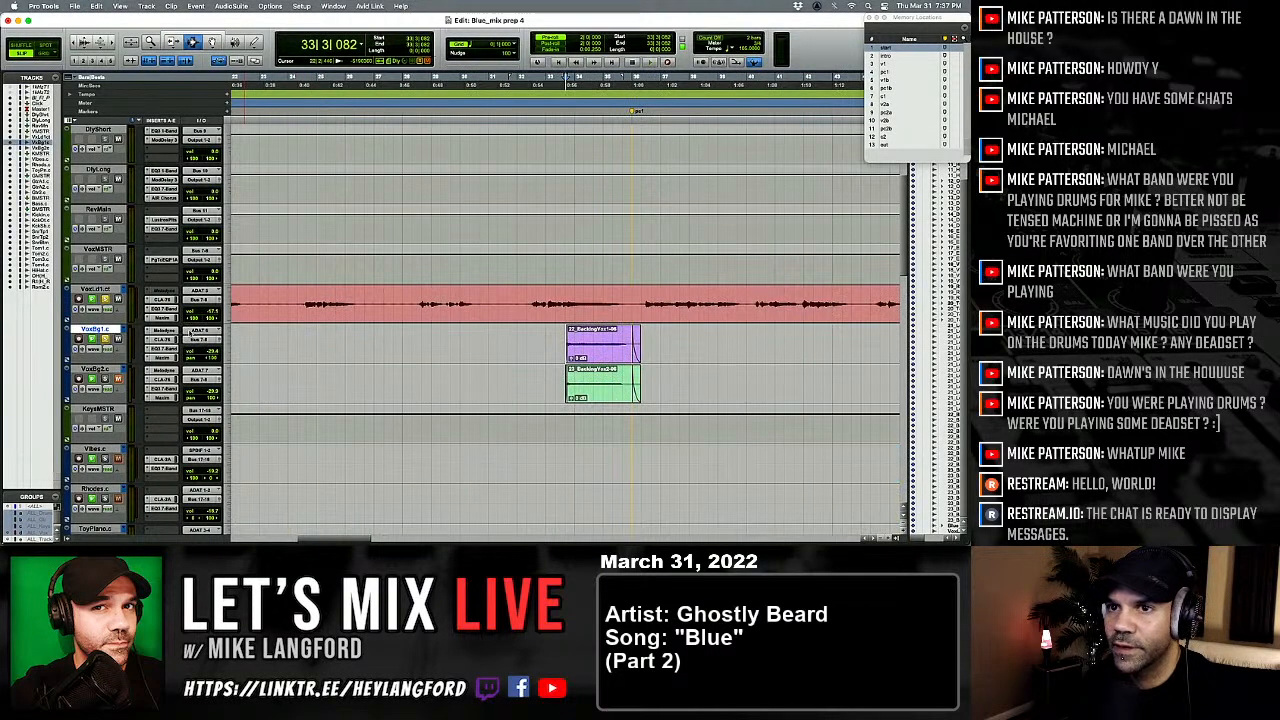
left_click(163, 331)
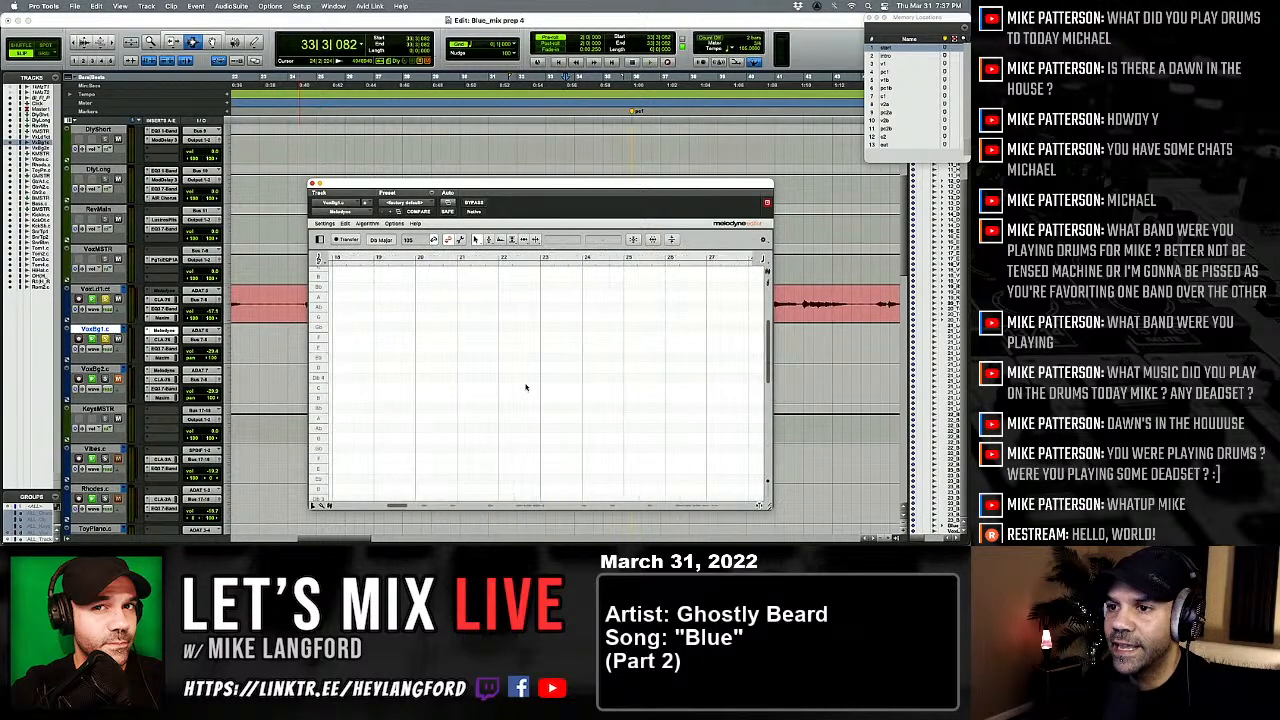
key("space")
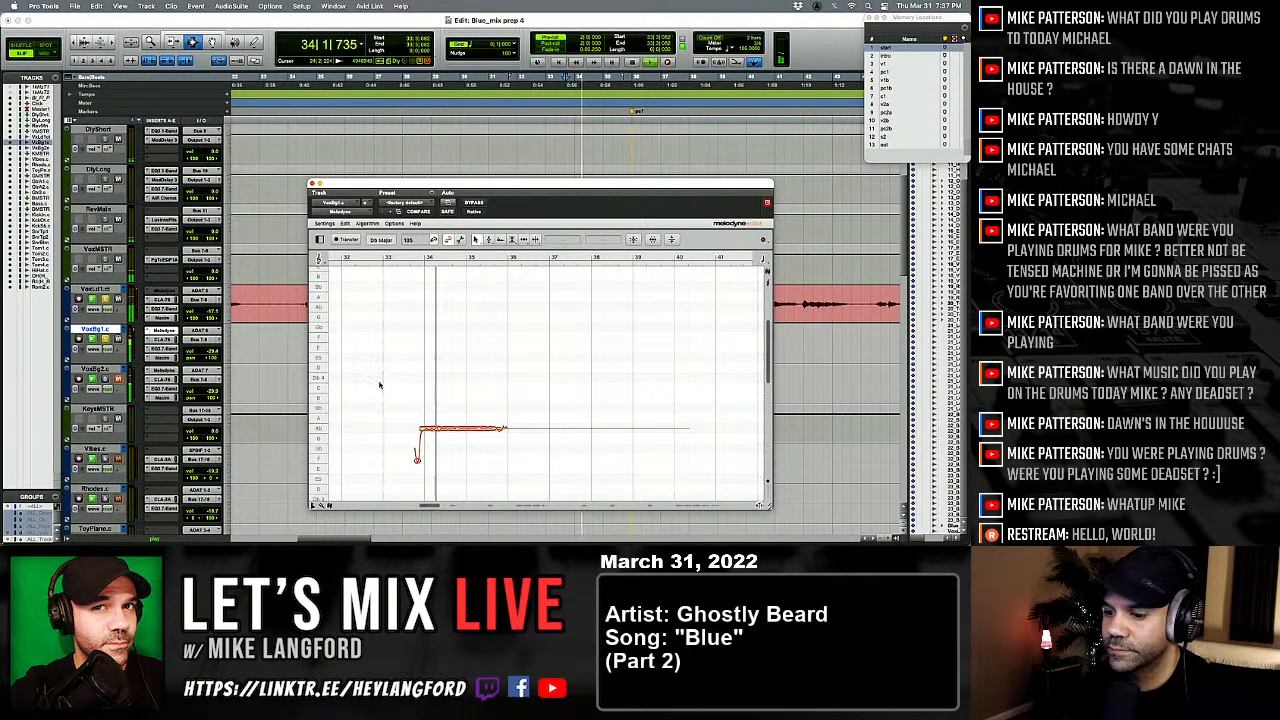
Step: In the mixer, move Melodyne clear of the vocal channels, enable the mix groups, and raise the lead and backing vocal faders
key("super+equal")
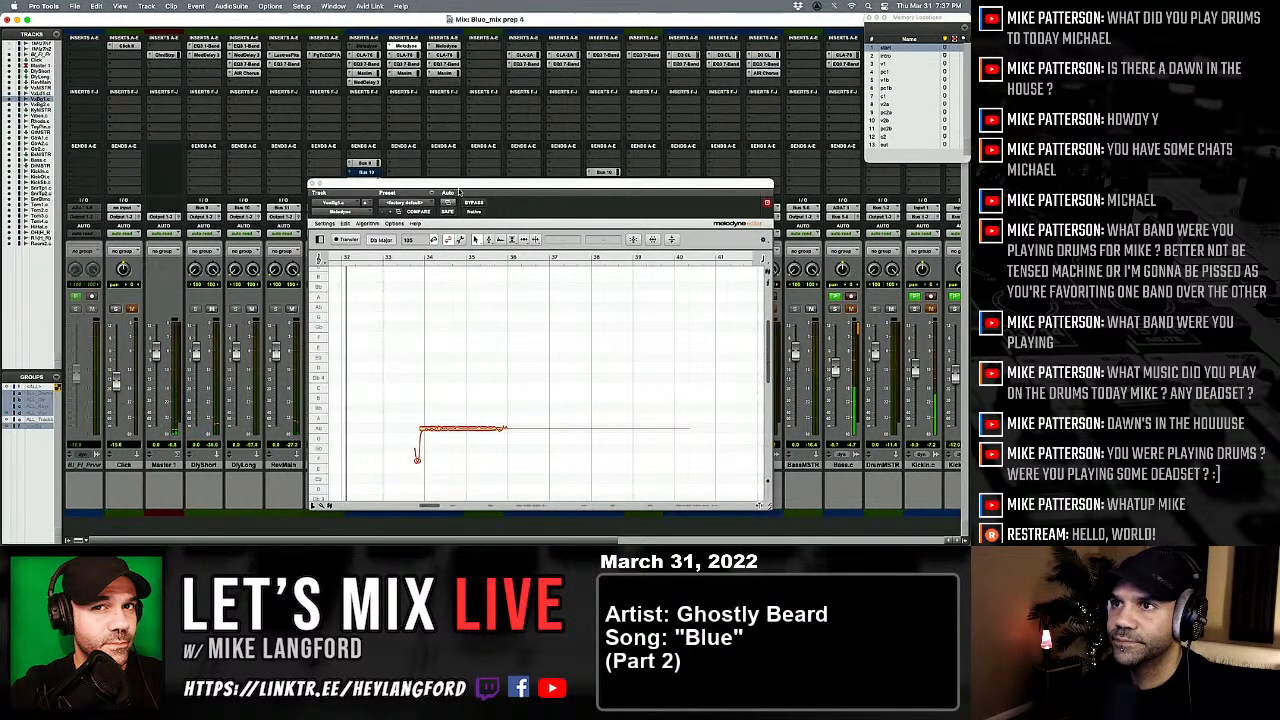
left_click_drag(492, 190, 680, 161)
key("super+shift+g")
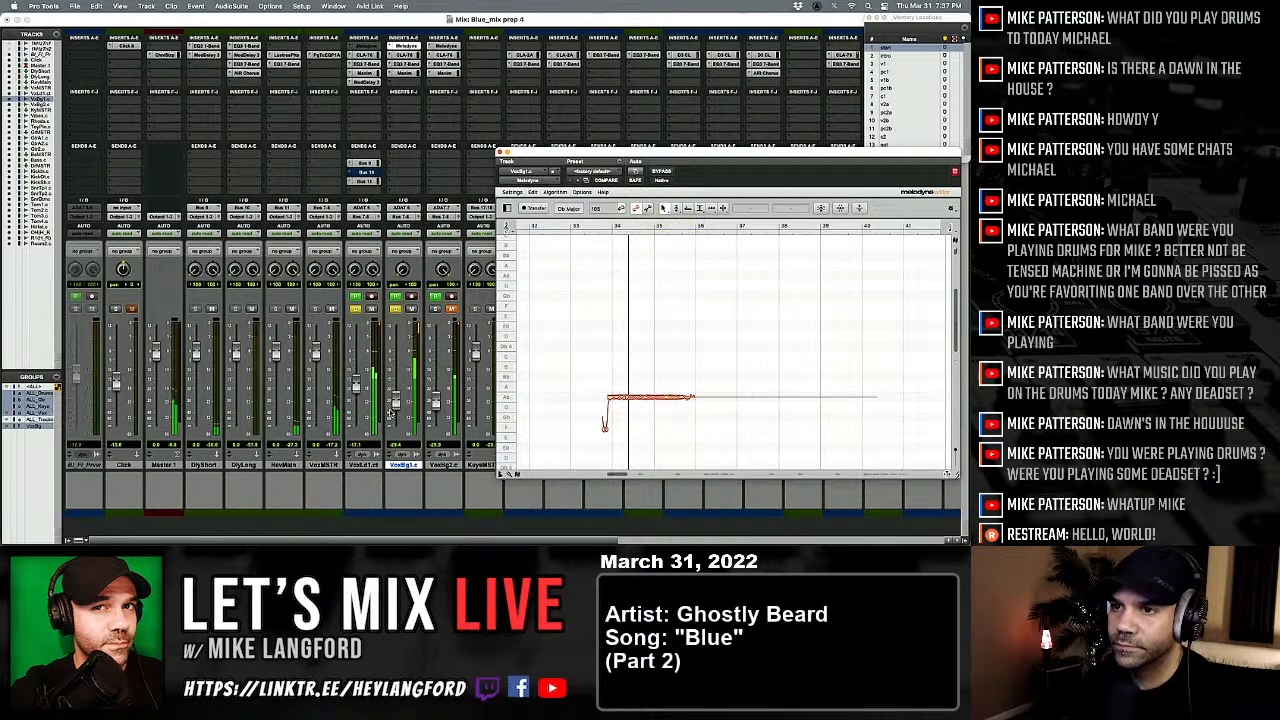
left_click_drag(396, 403, 357, 379)
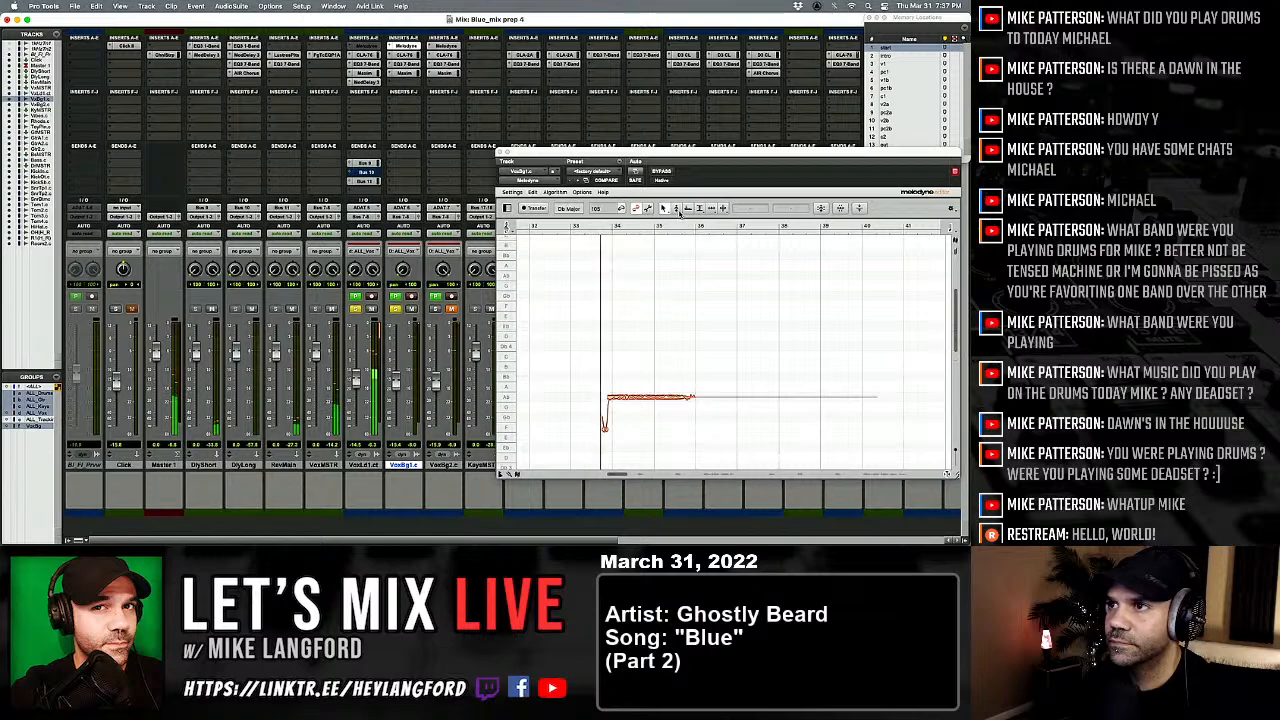
Step: Select all VoxBg1.c notes in Melodyne with a pitch tool and examine the backing vocal phrases across the song
left_click(676, 208)
key("super+a")
scroll(686, 352, "right", 8)
scroll(686, 352, "right", 15)
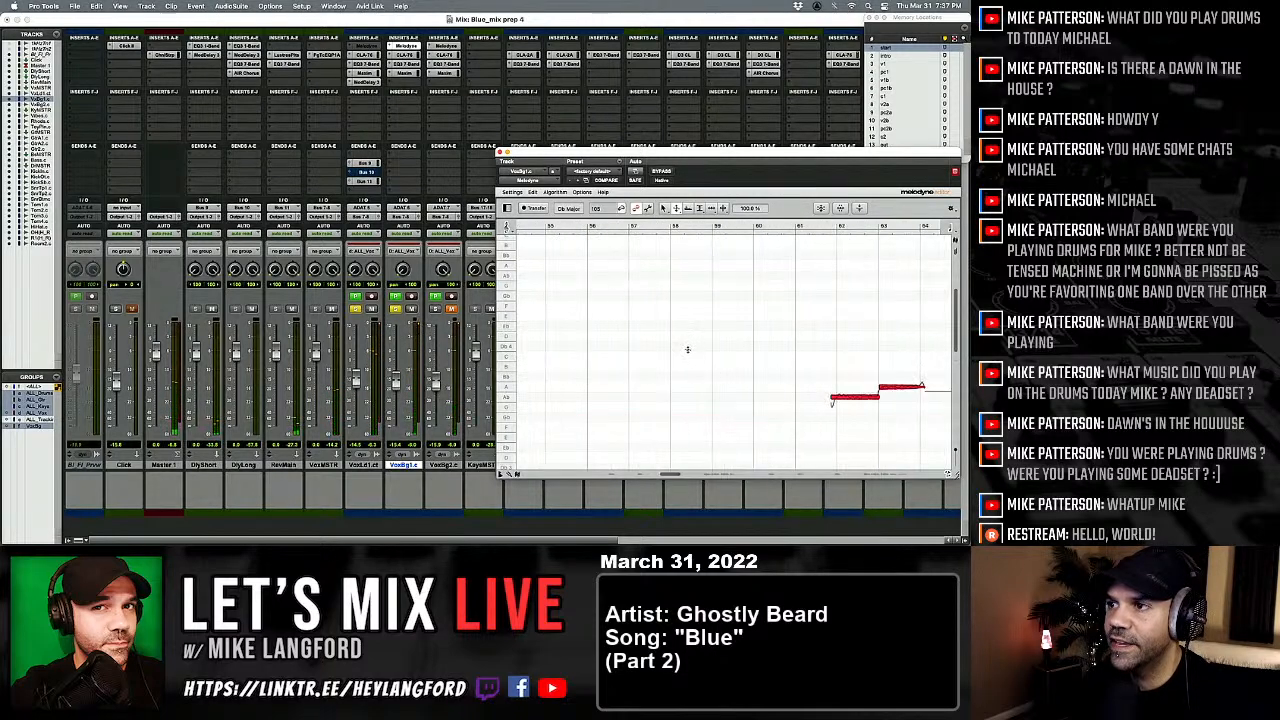
scroll(687, 347, "right", 15)
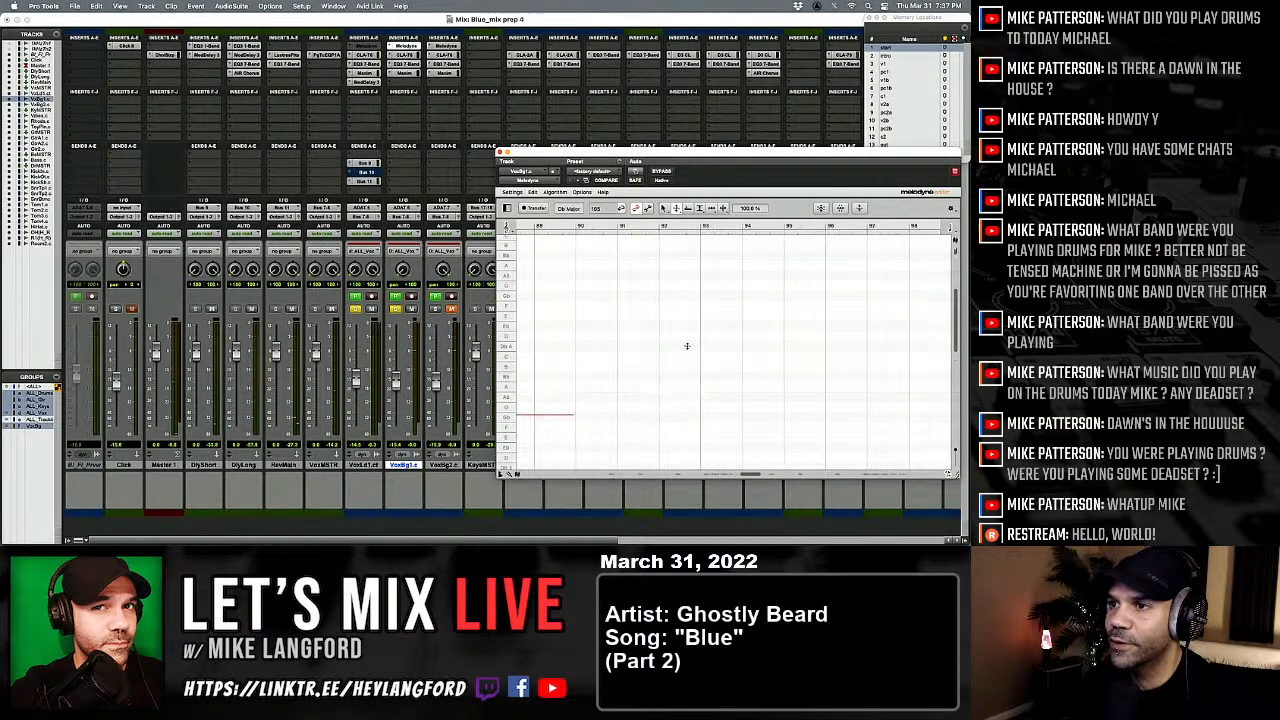
scroll(686, 347, "left", 20)
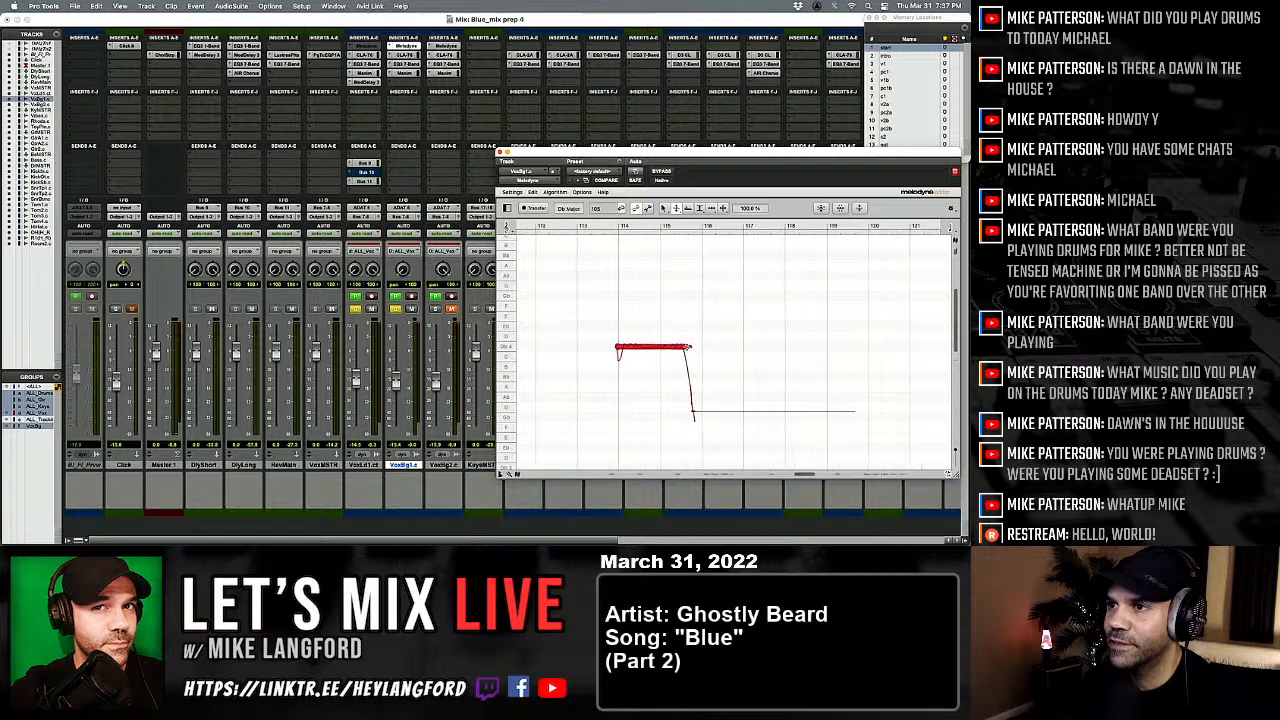
scroll(686, 345, "left", 16)
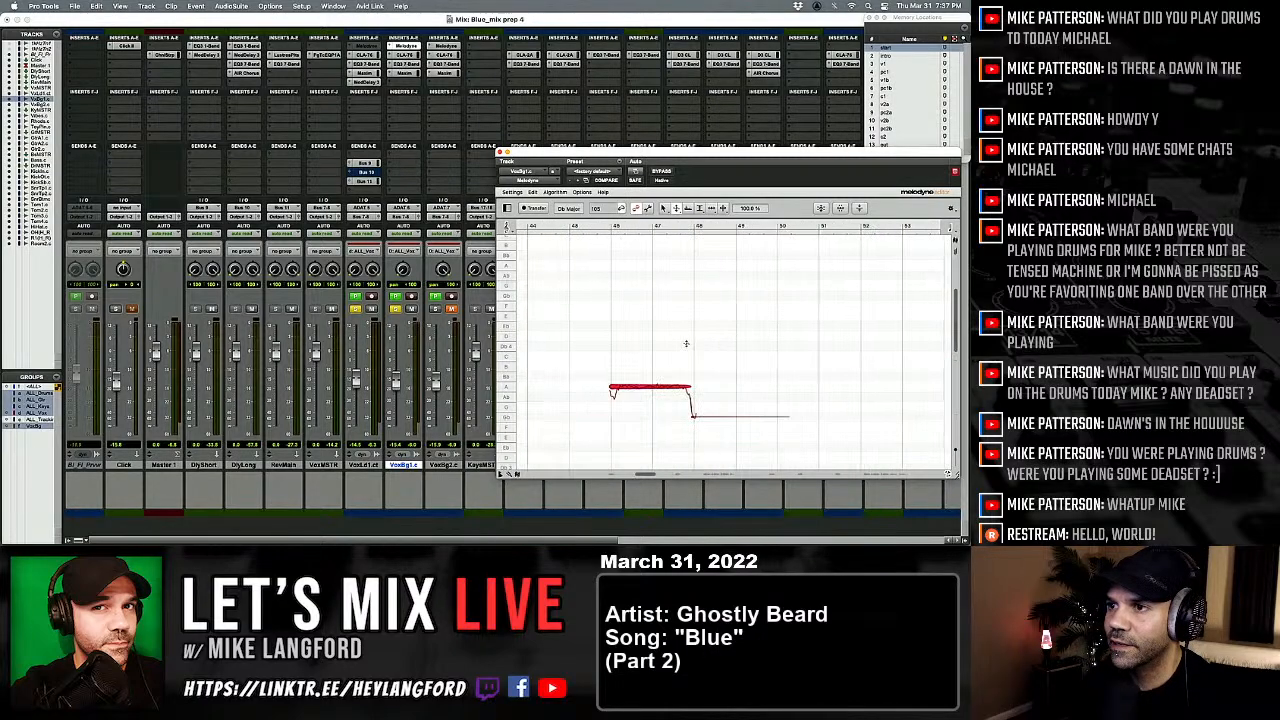
Step: Adjust the long Ab3 note in the first VoxBg1.c phrase during playback, and switch to the Time tool at its short pickup note
left_click(675, 209)
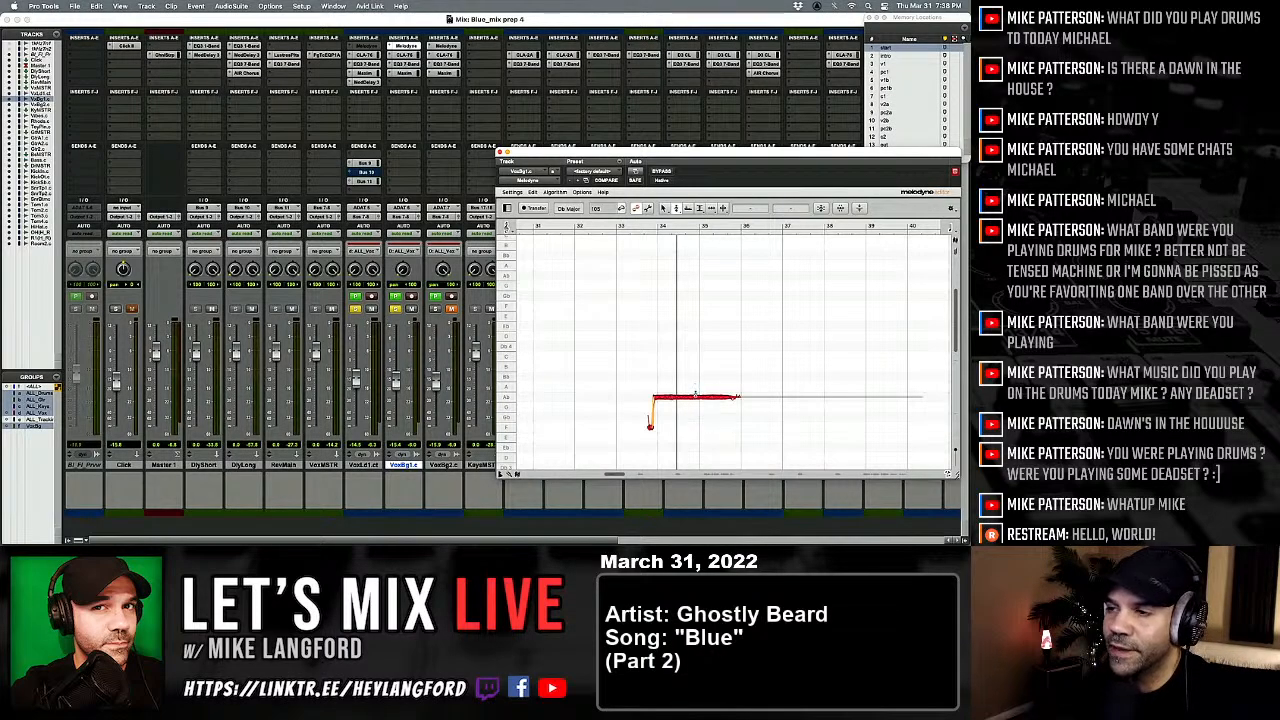
key("space")
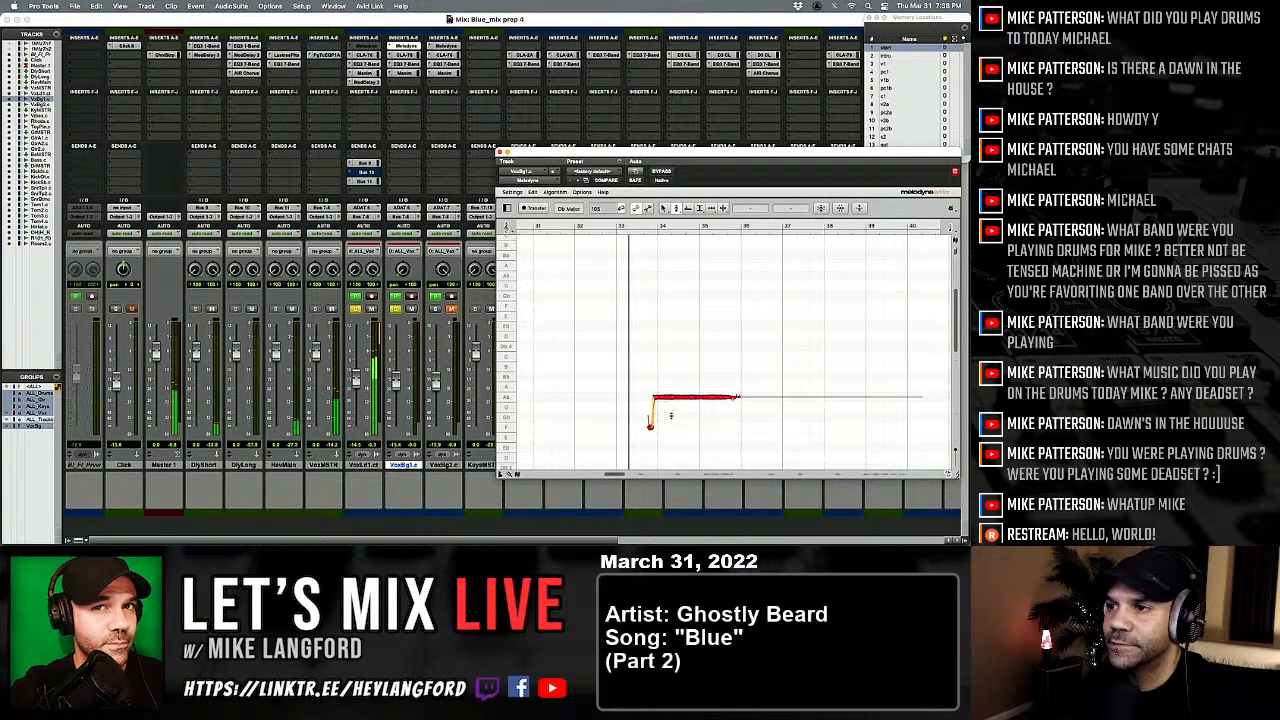
mouse_move(671, 397)
left_mouse_down()
mouse_move(670, 416)
mouse_move(669, 387)
mouse_move(669, 399)
left_mouse_up()
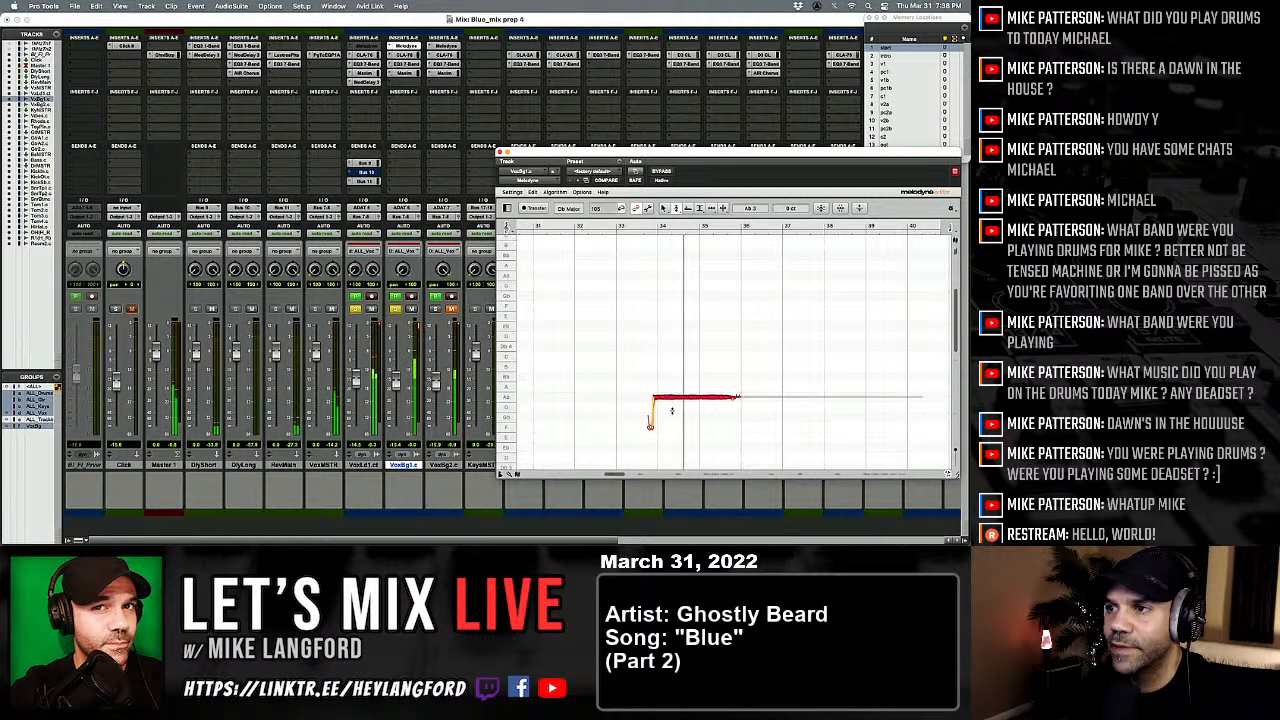
right_click(669, 399)
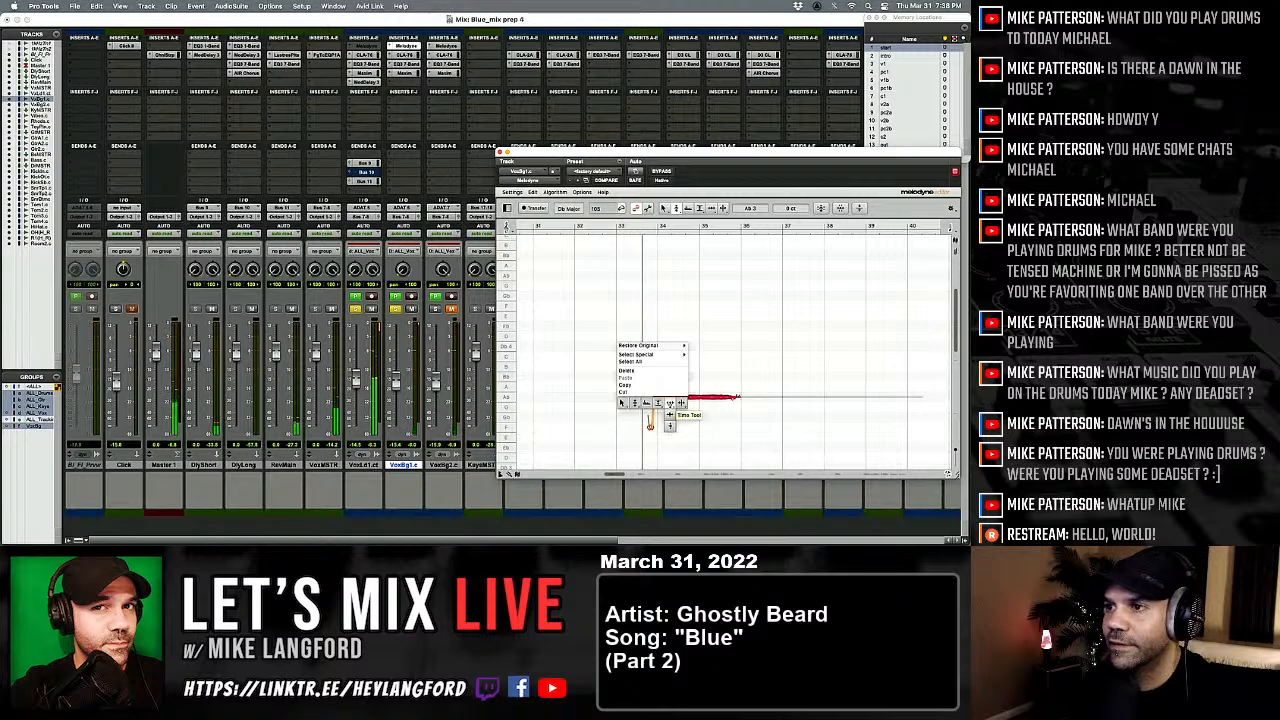
left_click(650, 424)
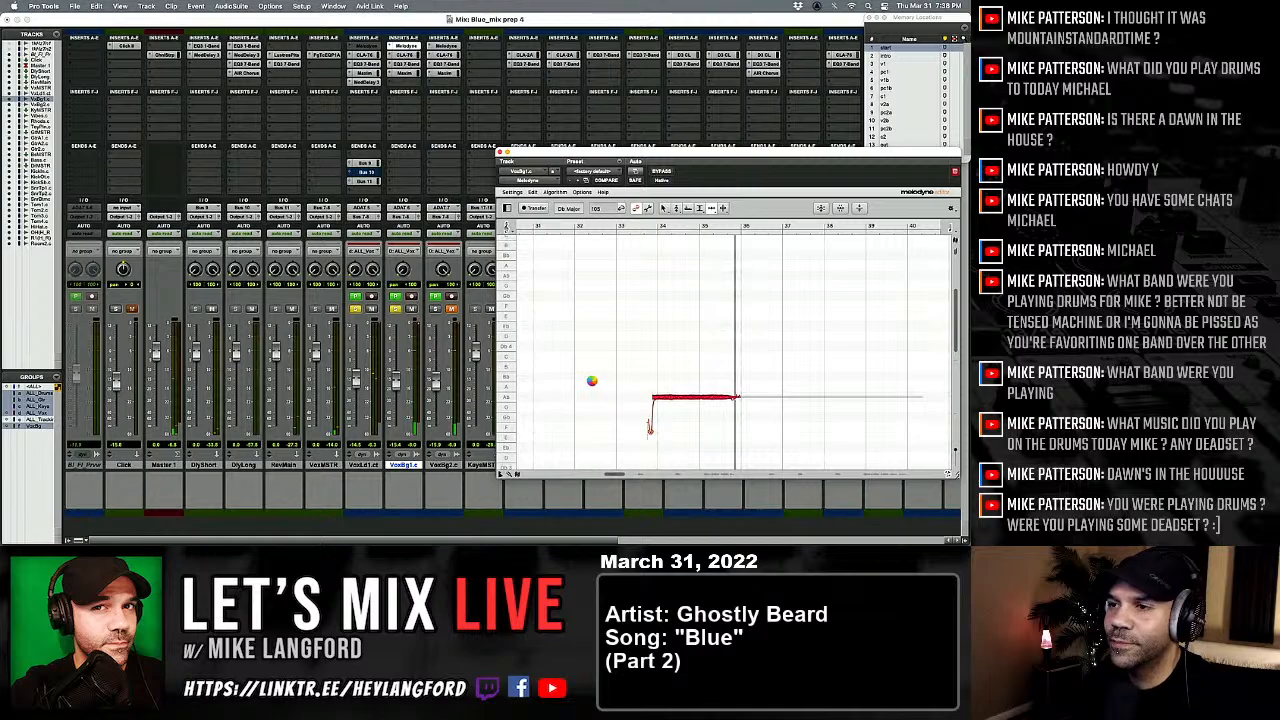
Step: Play on past the first backing vocal phrase and place the edit cursor just before the second VoxBg1.c clip, at about bar 45
scroll(604, 375, "right", 1)
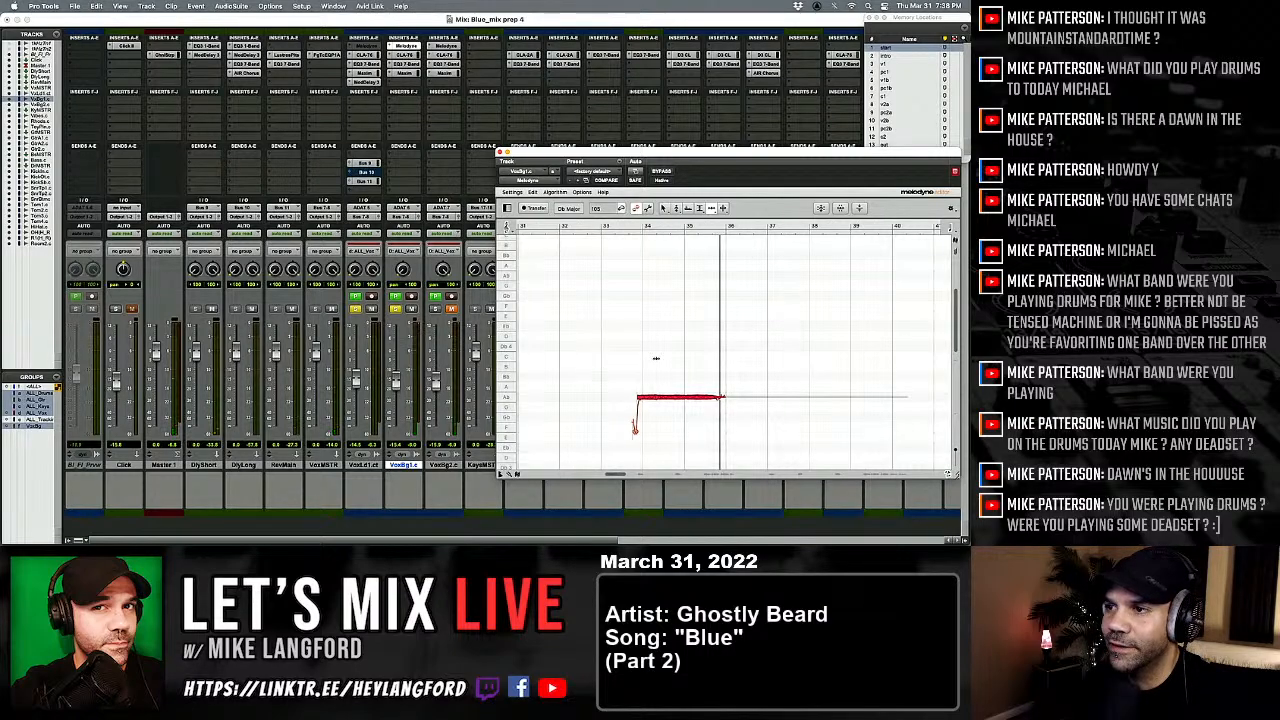
scroll(675, 352, "right", 10)
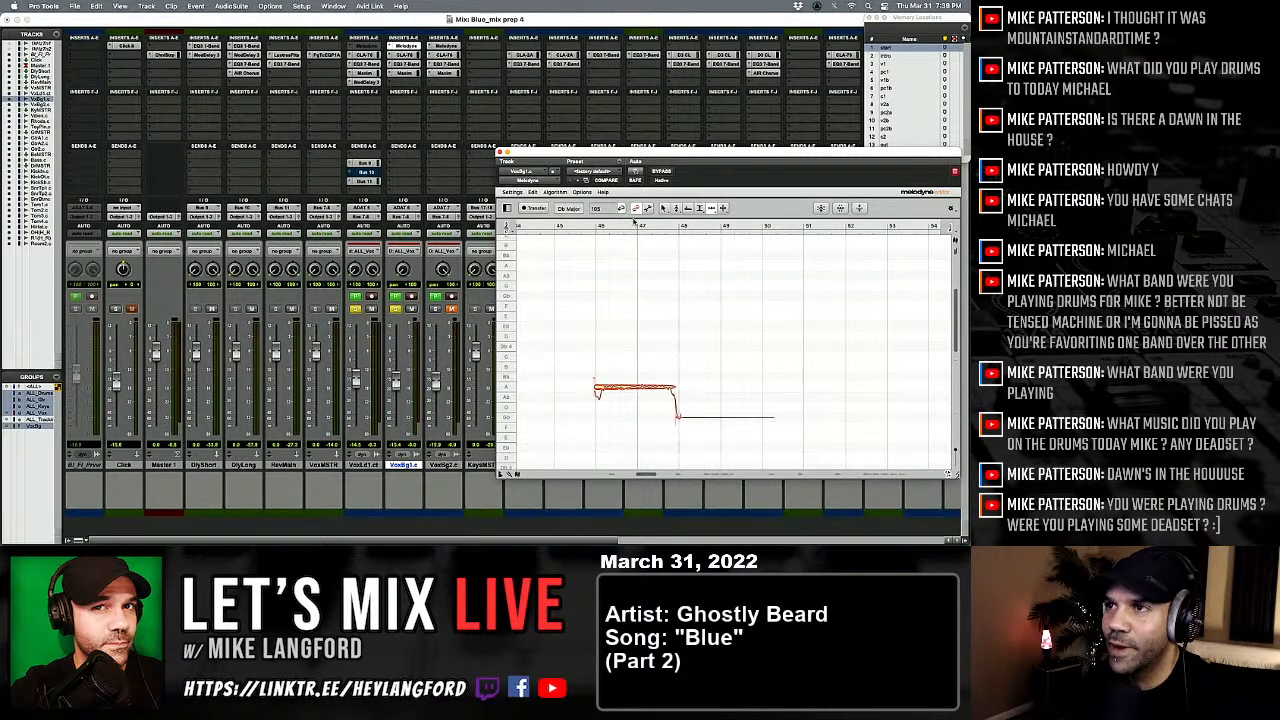
key("super+equal")
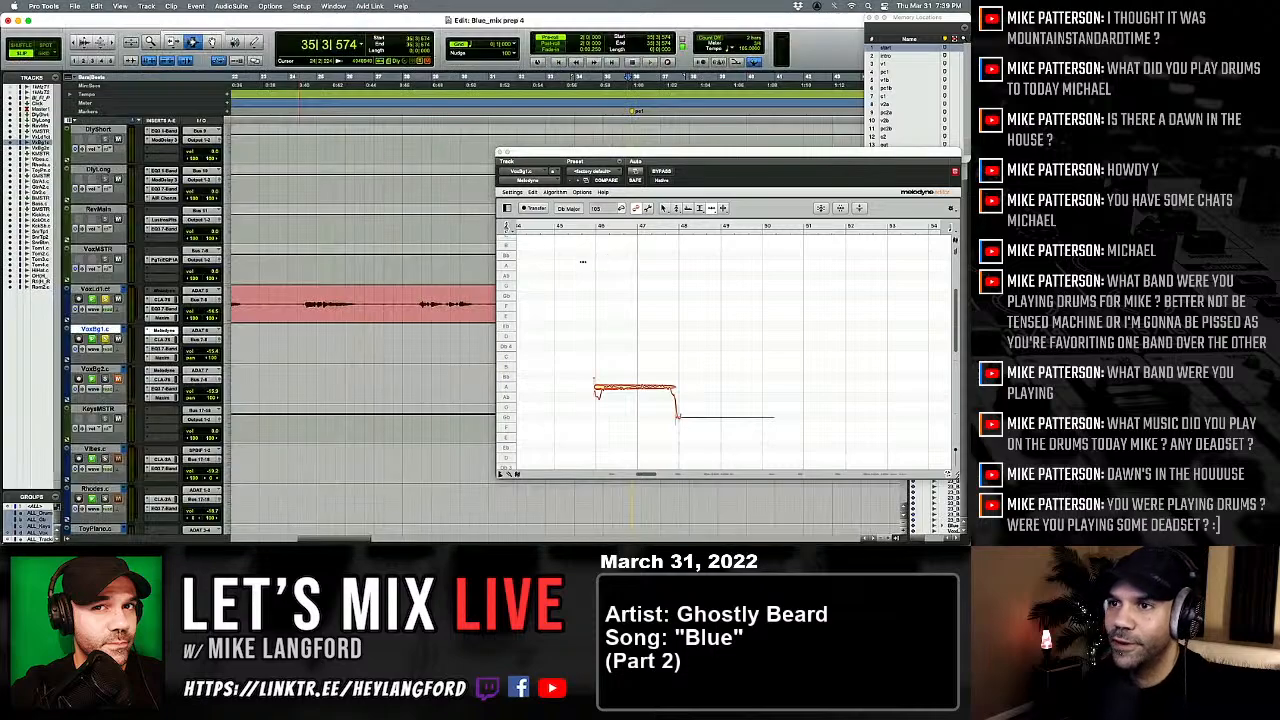
scroll(428, 306, "left", 5)
scroll(430, 304, "right", 3)
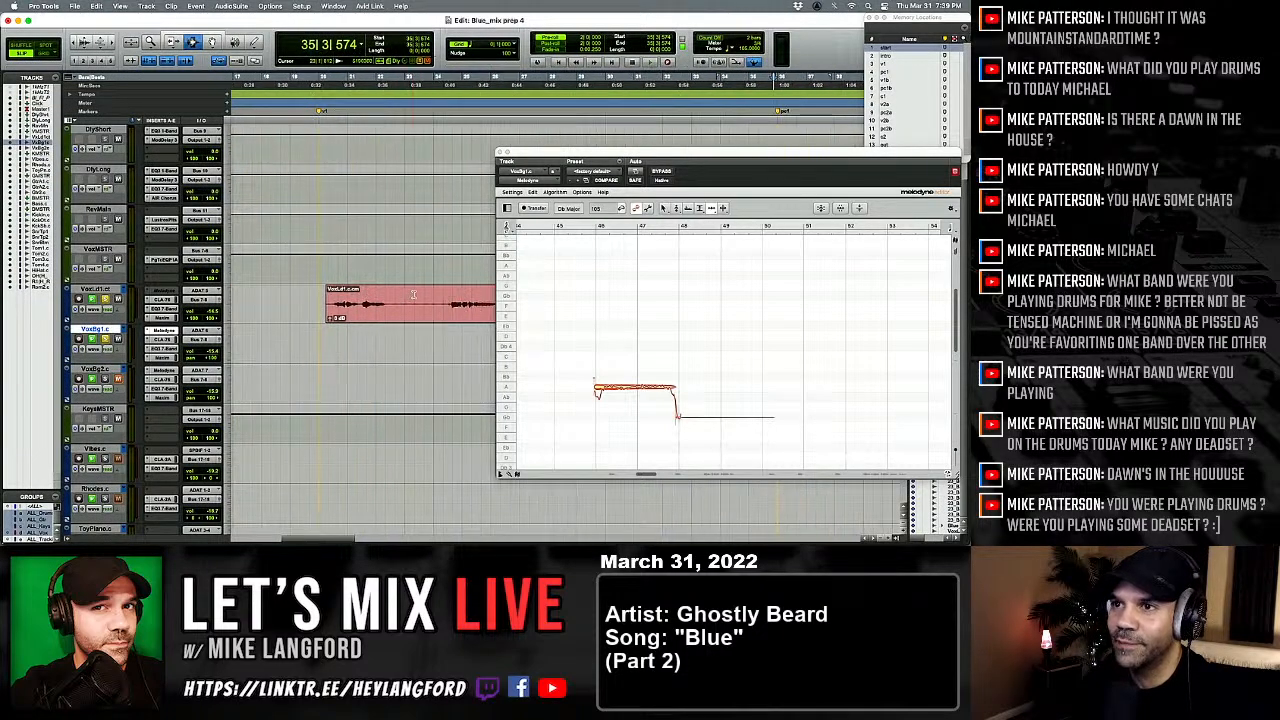
key("space")
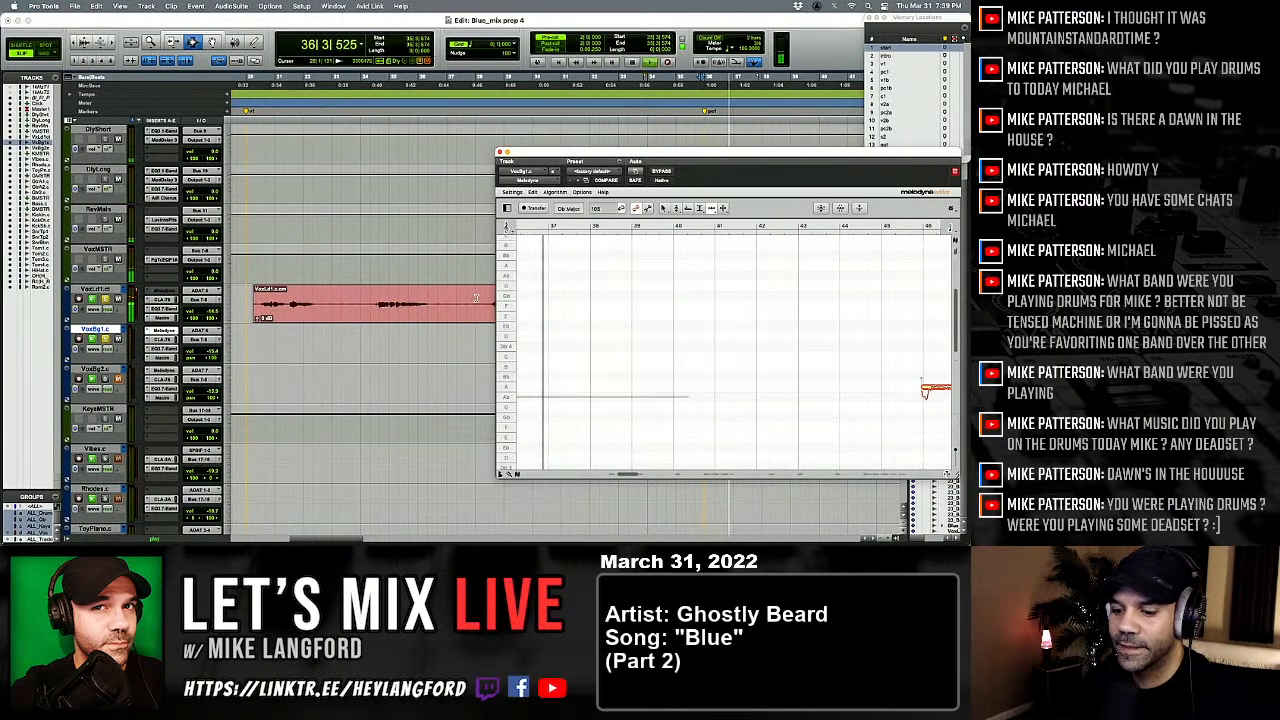
key("r")
scroll(436, 312, "right", 4)
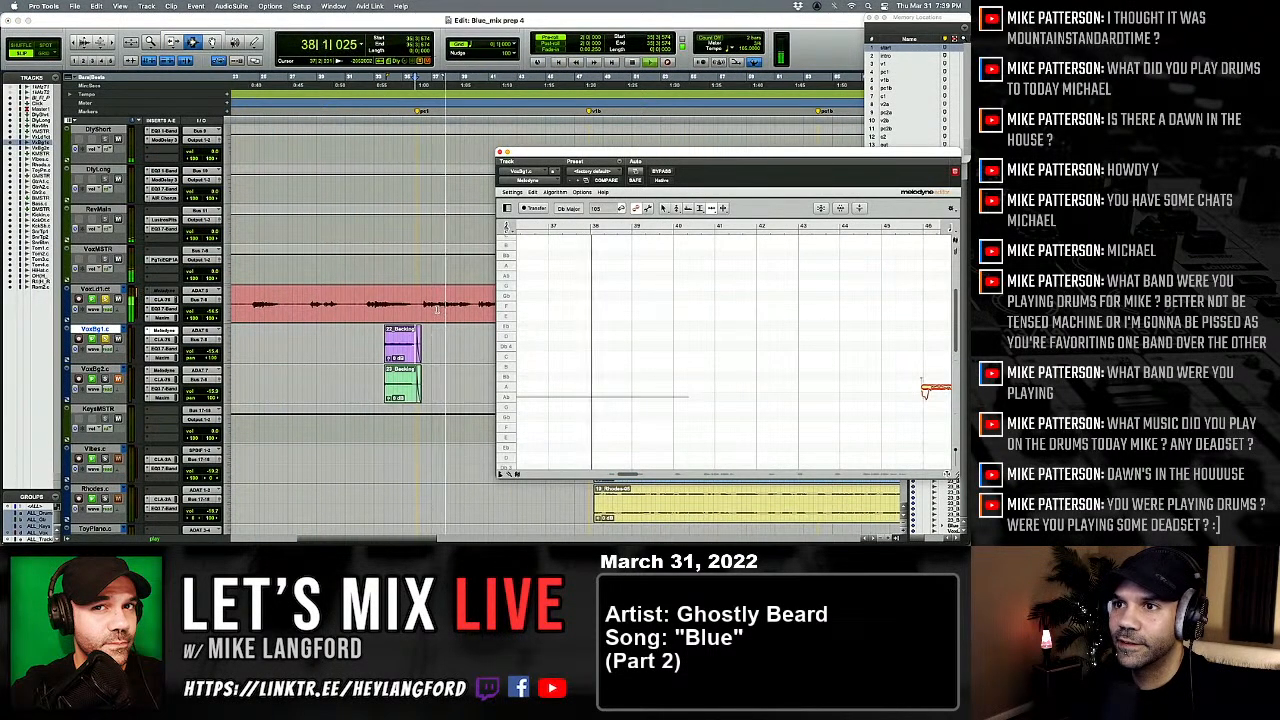
scroll(436, 312, "right", 5)
left_click(409, 348)
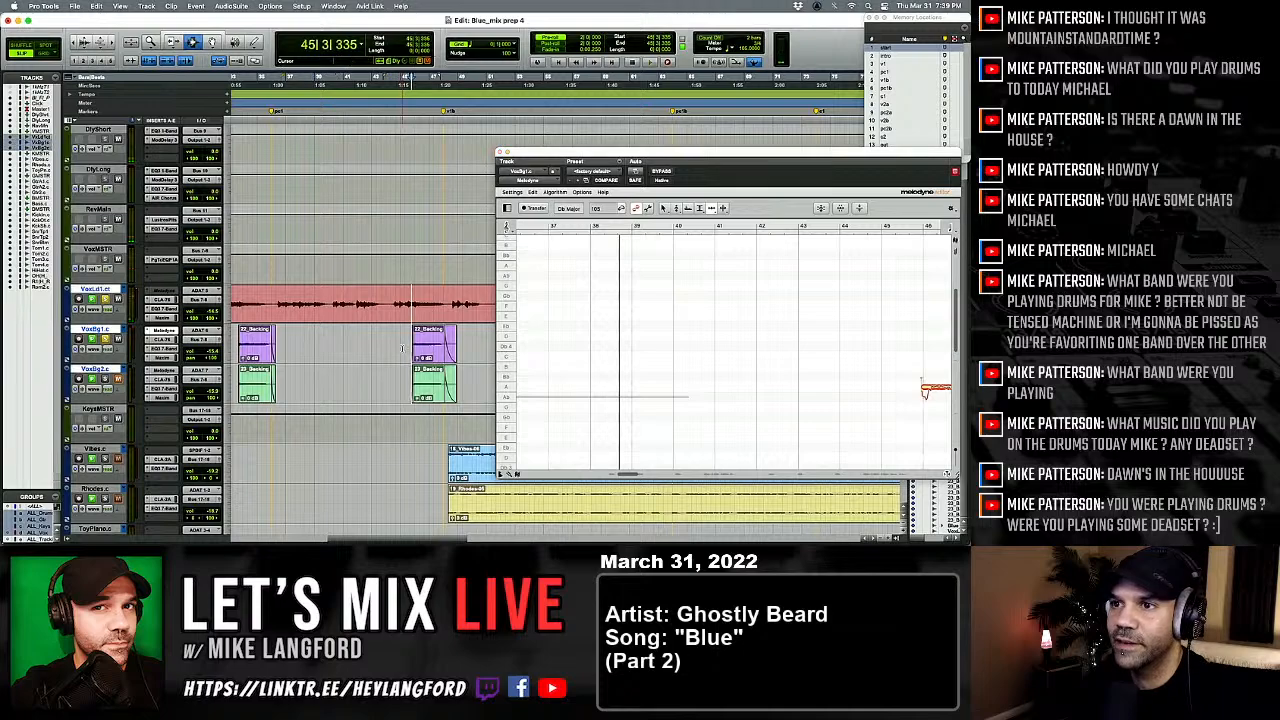
Step: Separate the scooped pickup from the long A3 note at bar 46 in VoxBg1.c during playback, and switch to the Pitch tool
key("space")
right_click(646, 357)
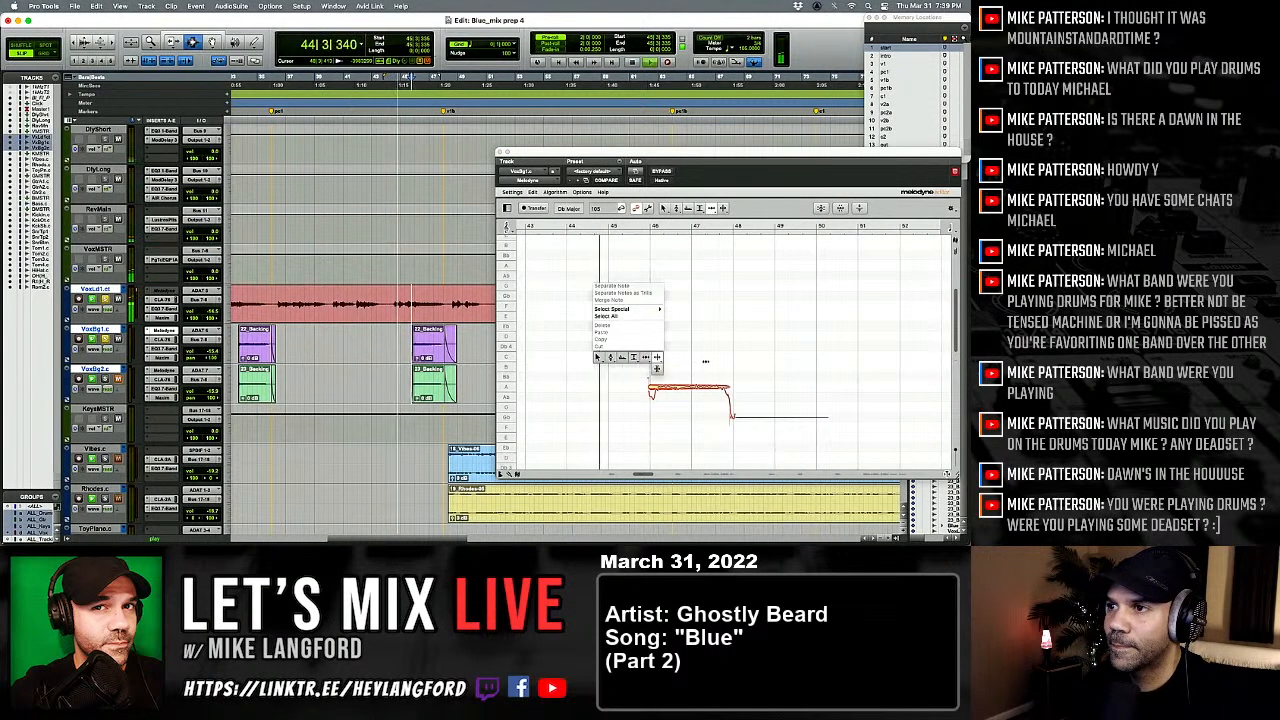
left_click(658, 358)
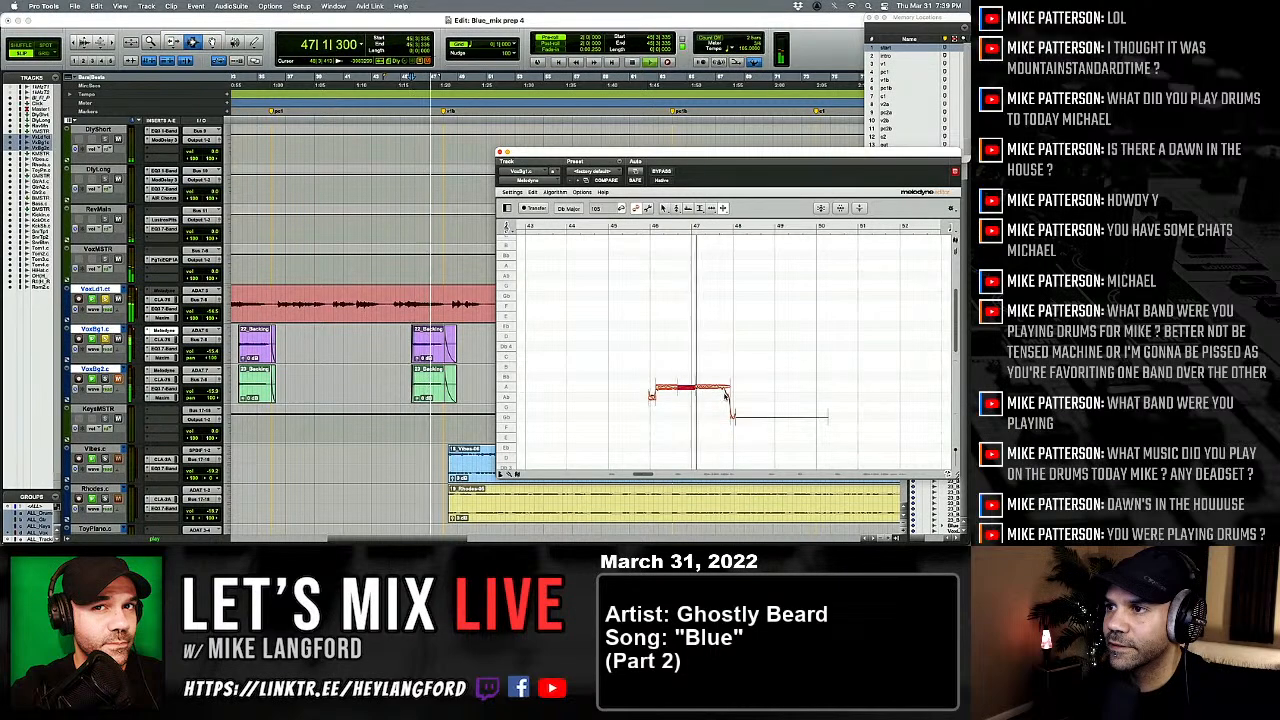
key("space")
right_click(653, 402)
left_click(653, 399)
key("space")
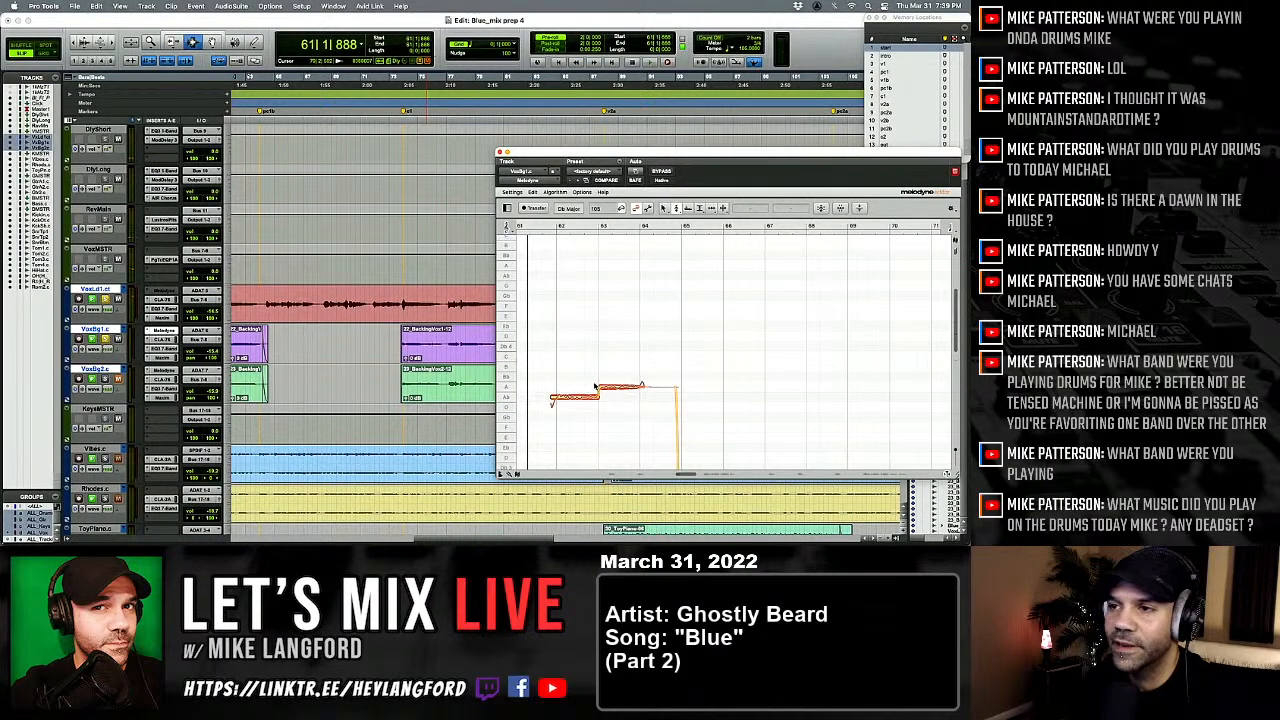
Step: Play the bar 62 phrase and separate the scooped pickup from its Ab3 note
scroll(595, 386, "right", 2)
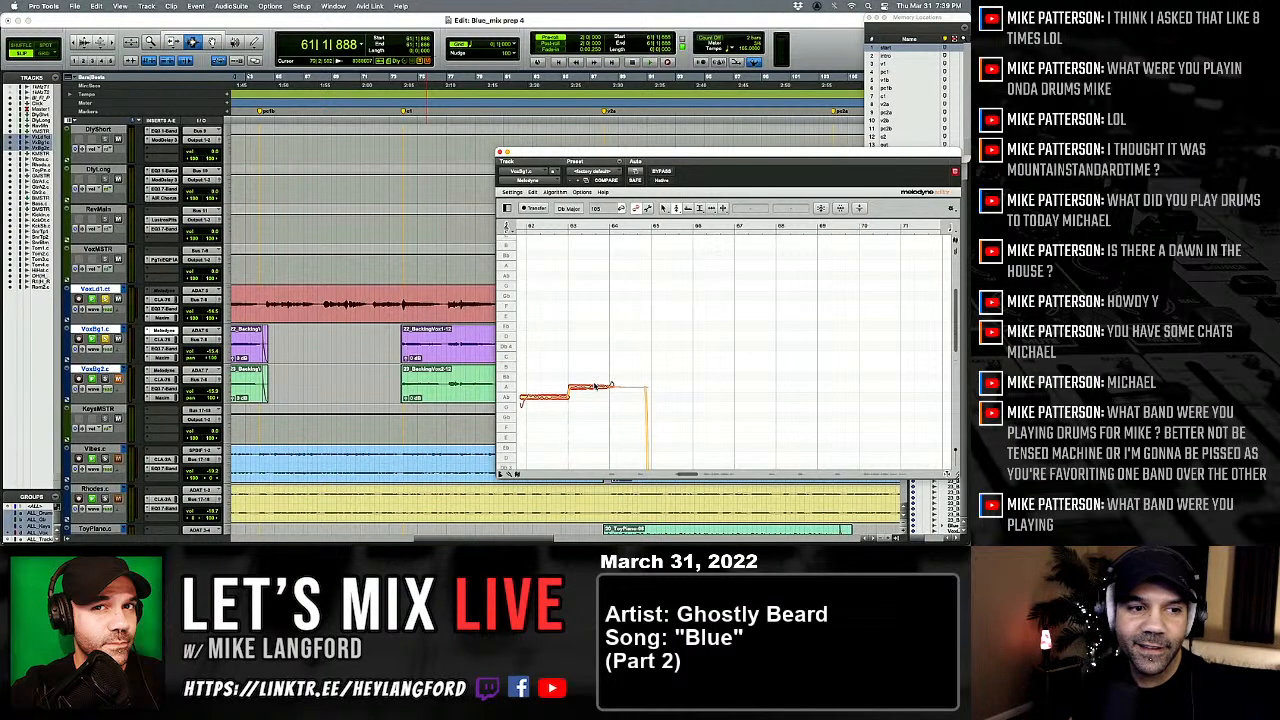
scroll(537, 360, "left", 4)
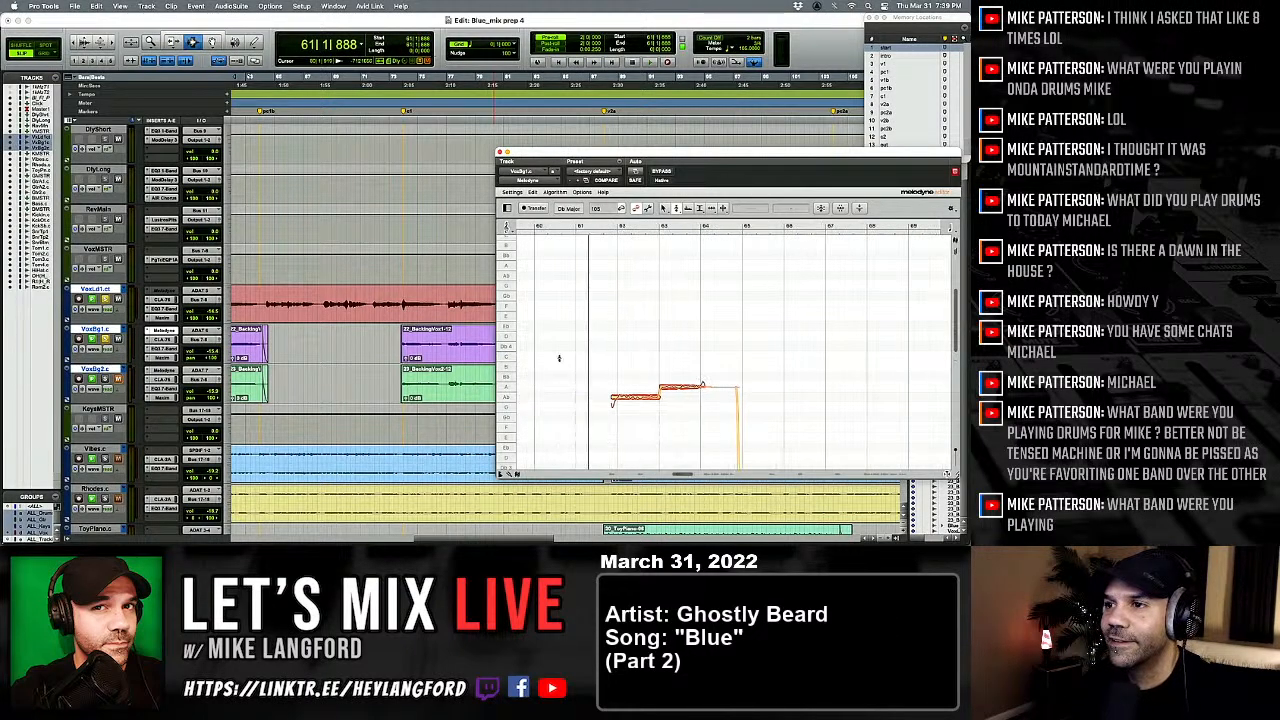
key("space")
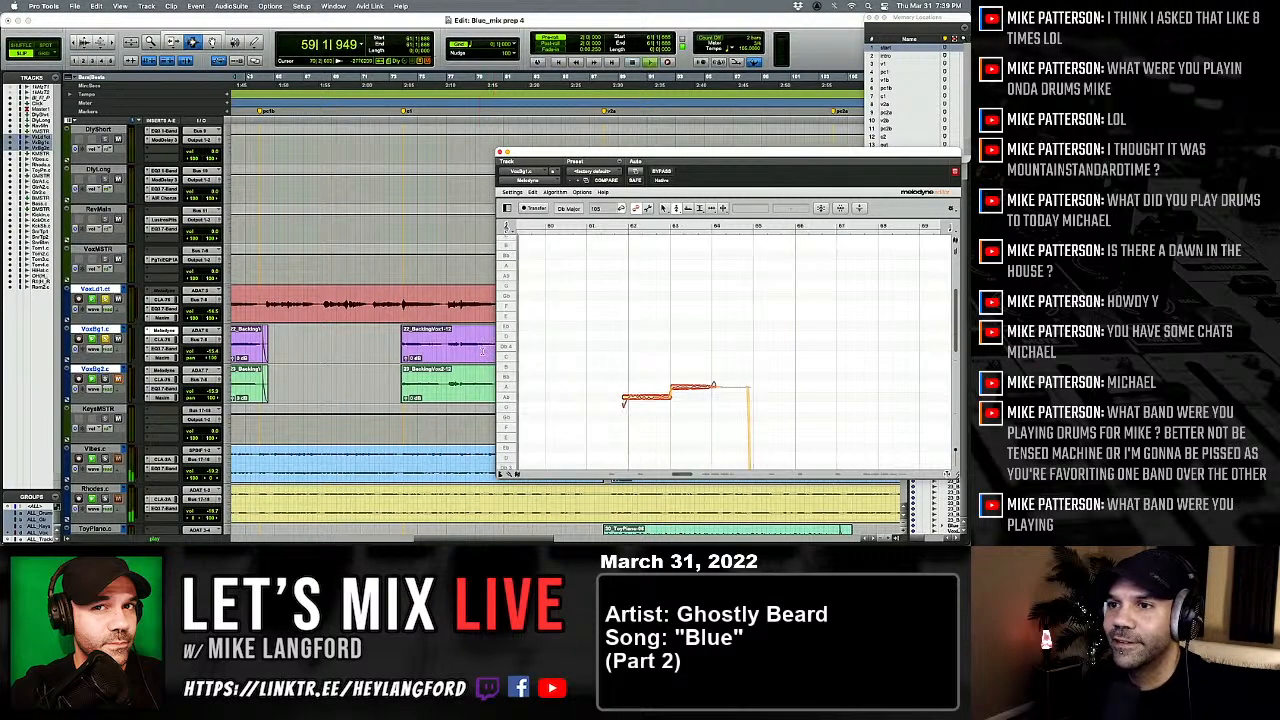
right_click(665, 381)
left_click(665, 373)
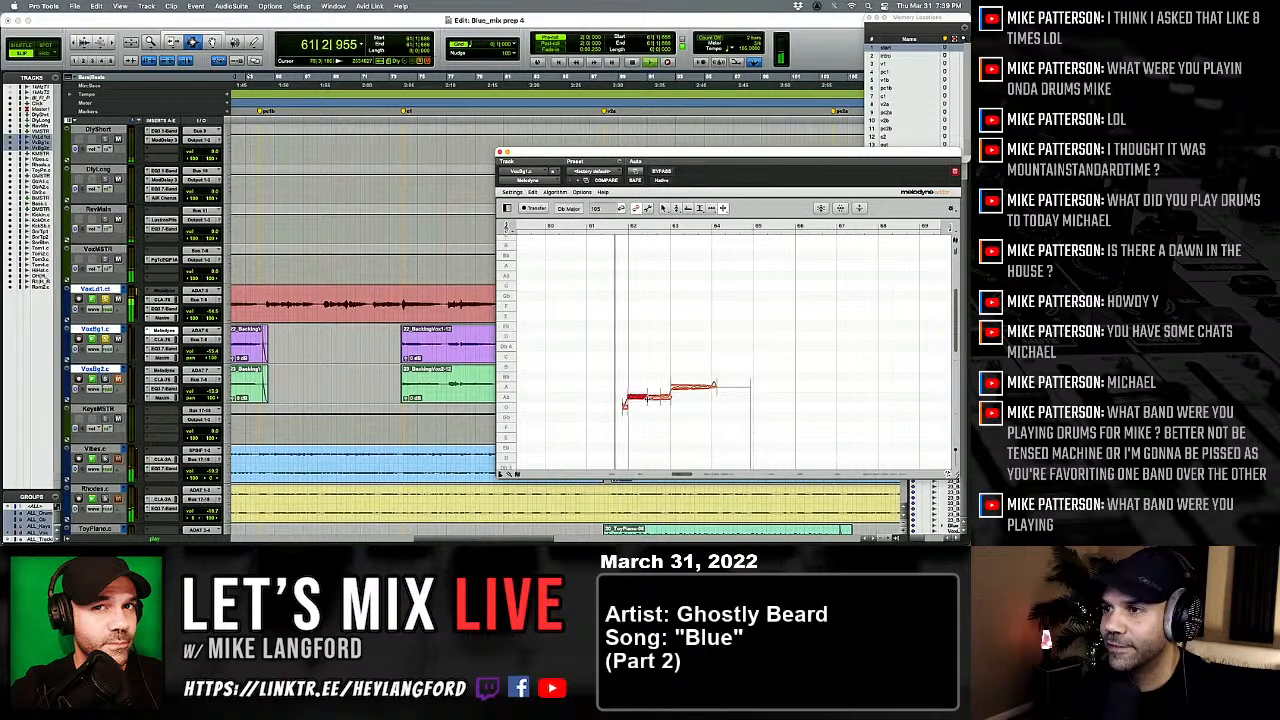
Step: Center the A3 note at bar 63 on pitch at 0 ct with the Pitch tool
right_click(628, 398)
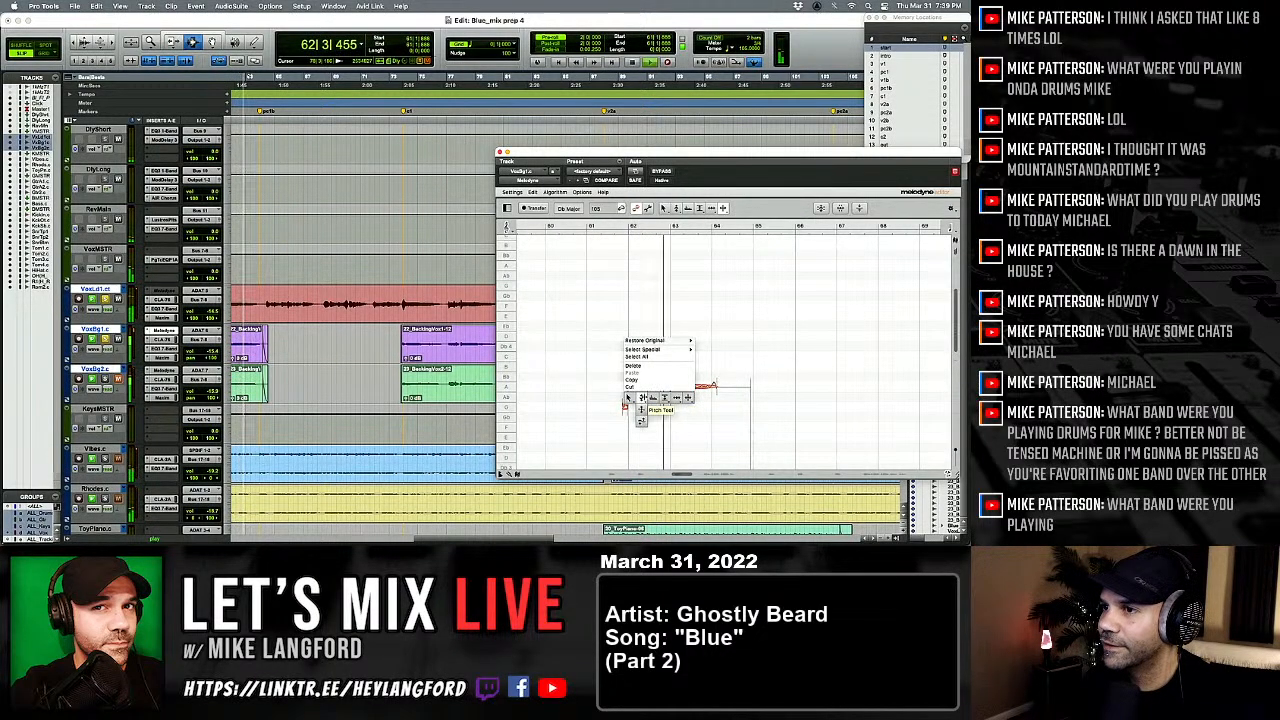
left_click(641, 398)
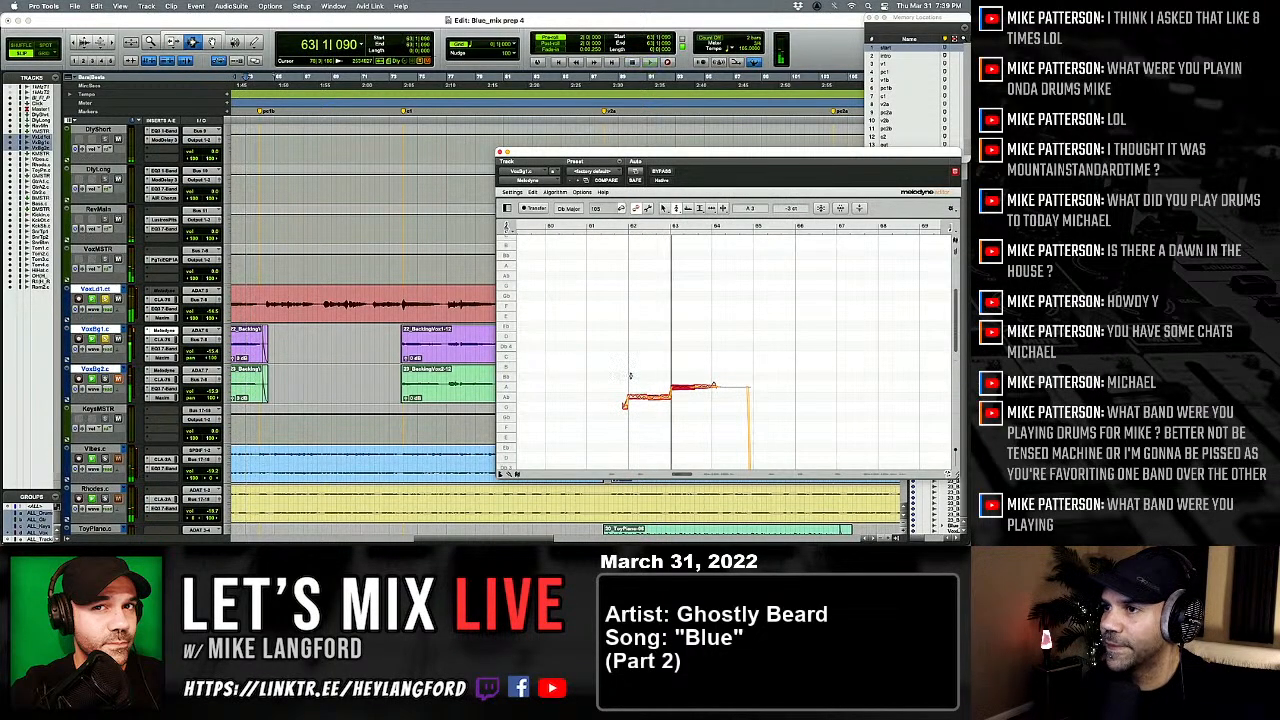
left_click(690, 386)
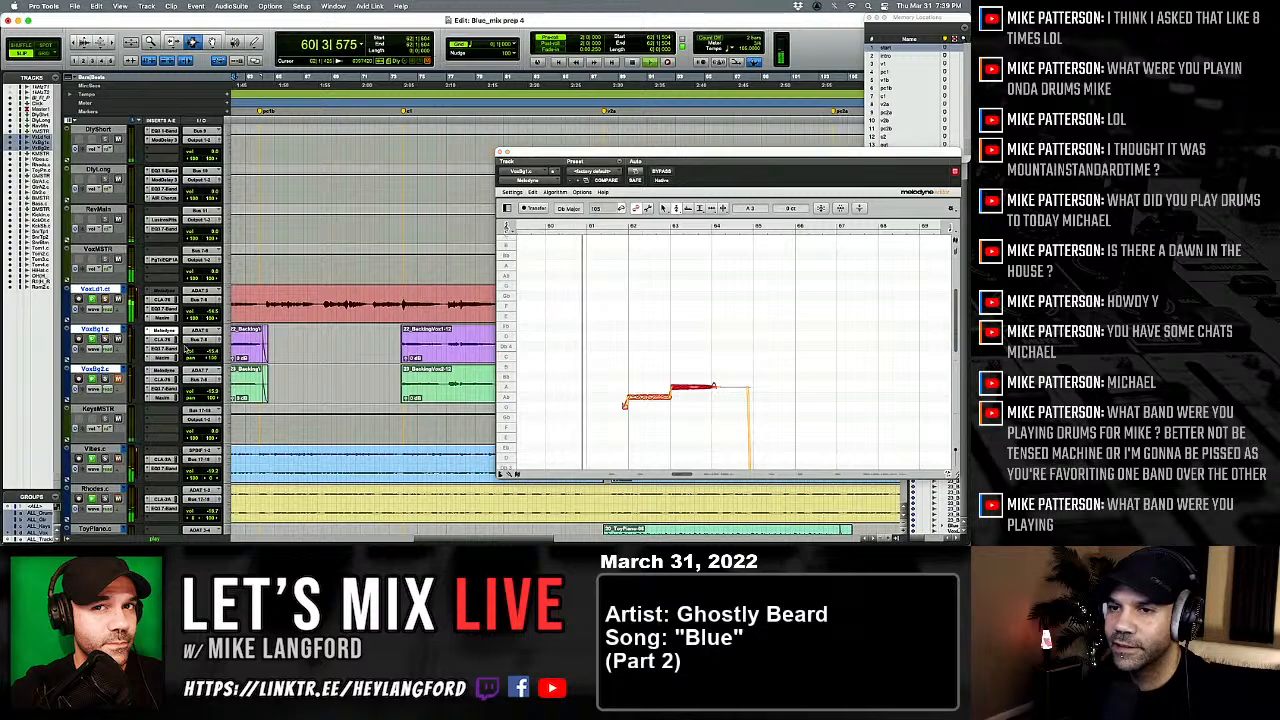
Step: Adjust the timing of the transition into the A3 note at bar 63 with the Time tool
right_click(621, 323)
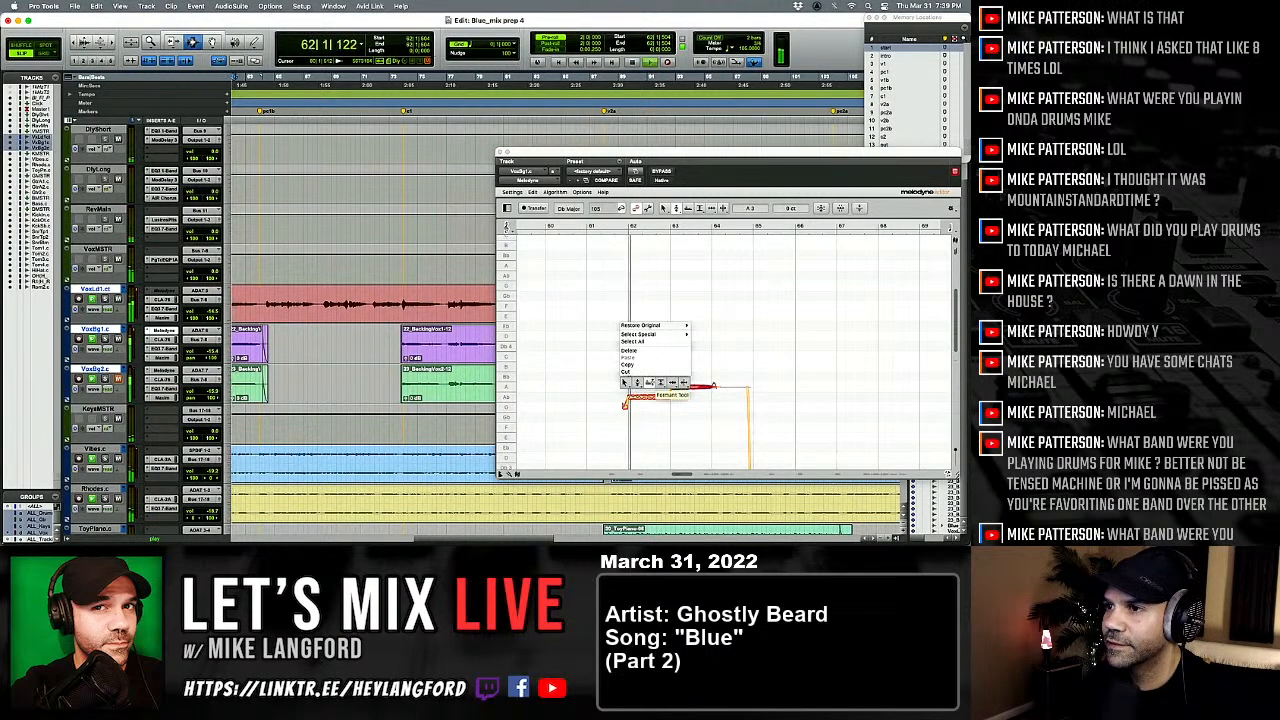
left_click(672, 395)
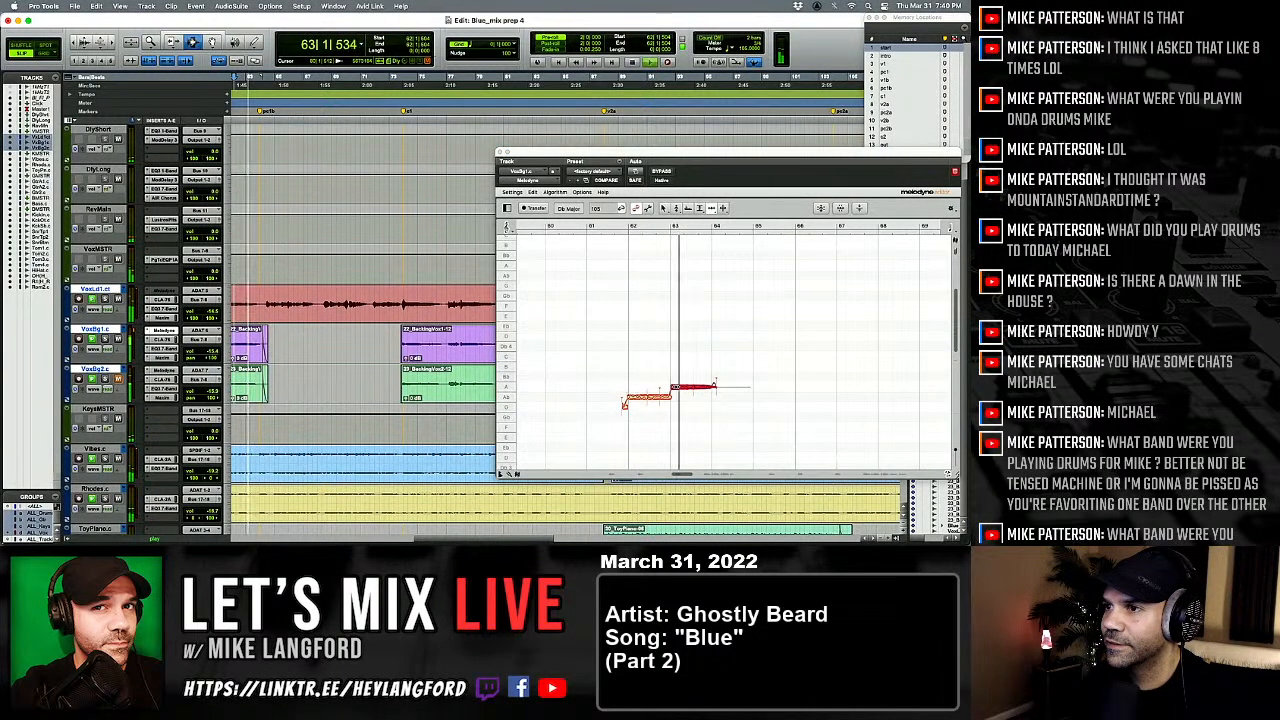
key("space")
Step: Try the bar 63 note at Gb3 during playback, and return it to A3
right_click(648, 383)
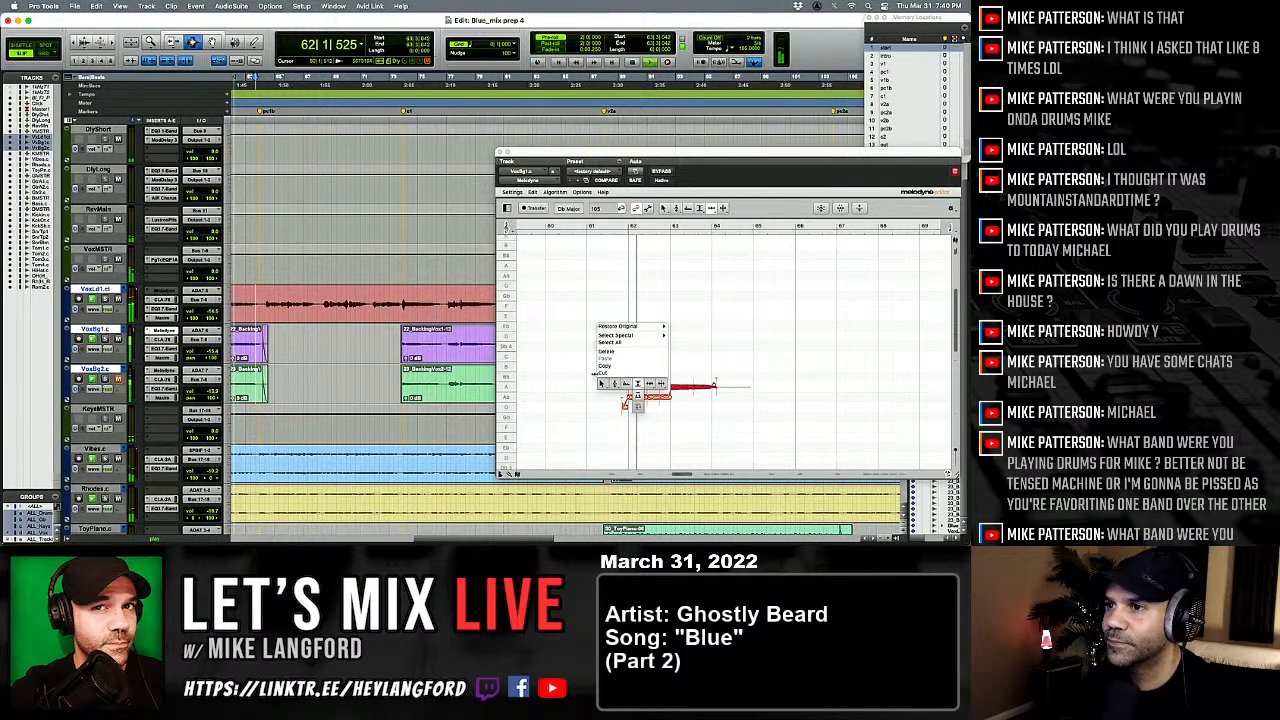
left_click(615, 385)
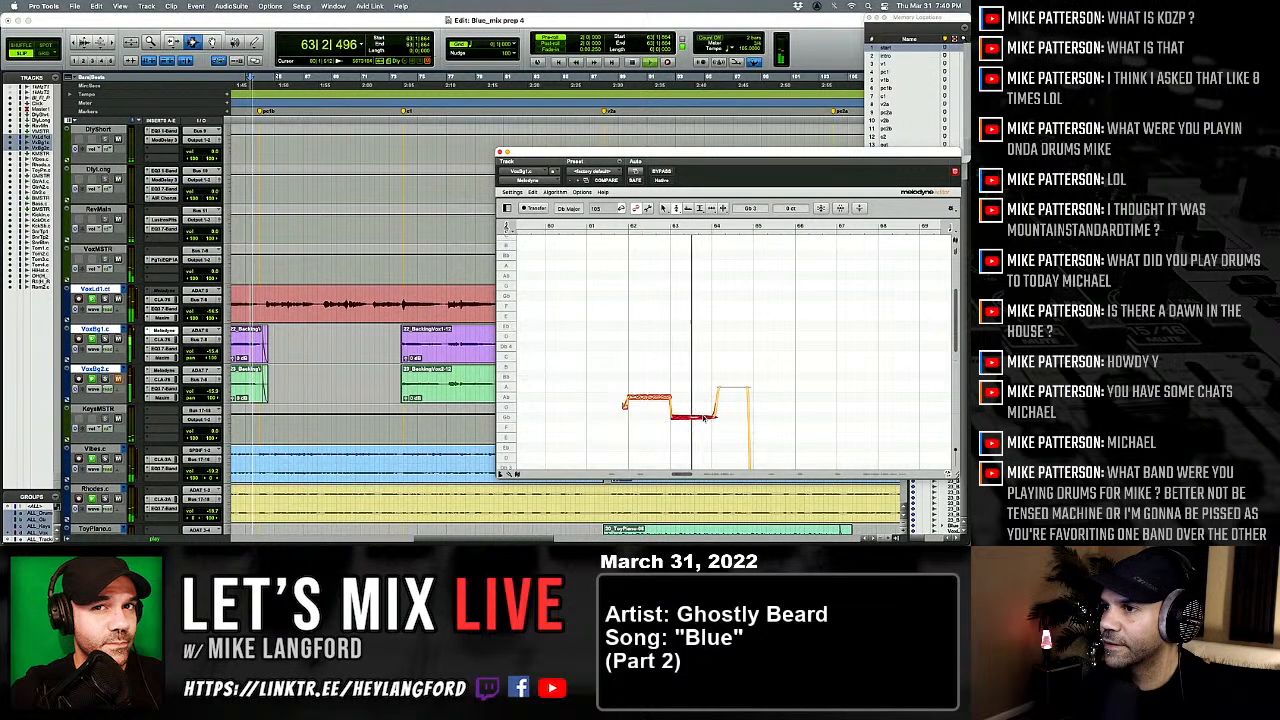
left_click_drag(705, 406, 705, 400)
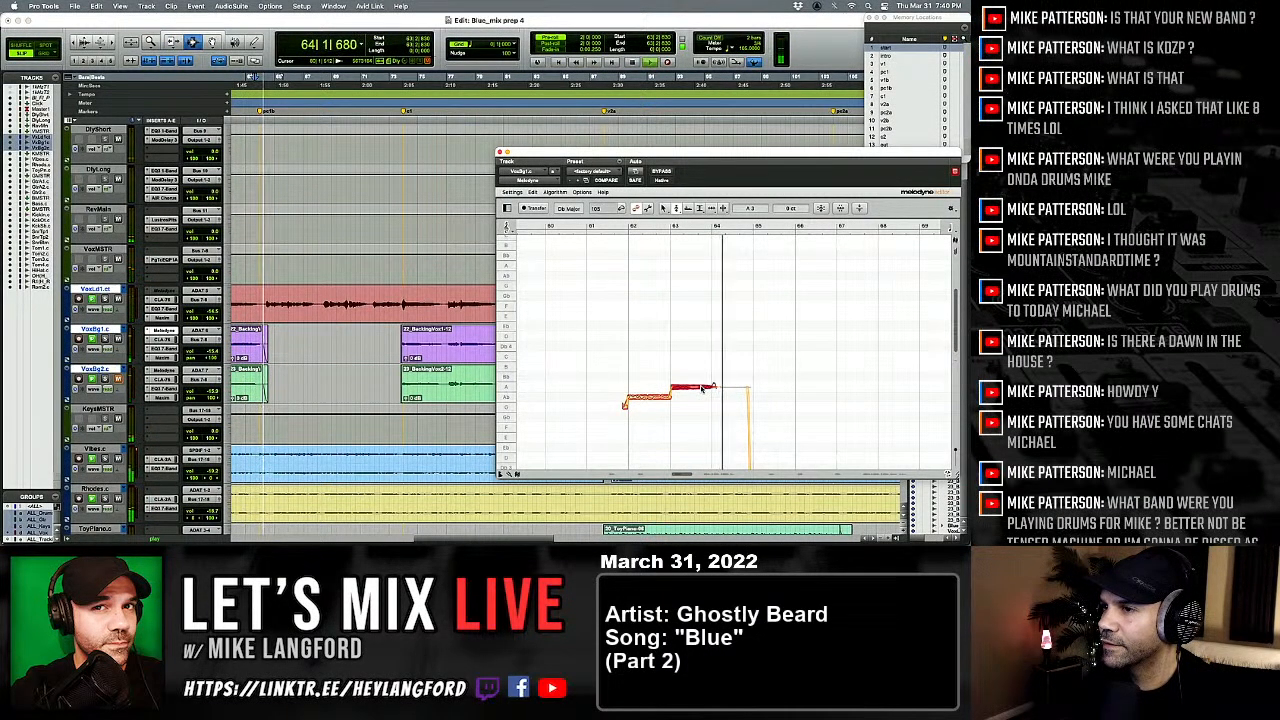
Step: Separate the rising tail of the bar 63 A3 note, lower the tail's pitch, and fine-tune the main note during playback
key("space")
right_click(702, 388)
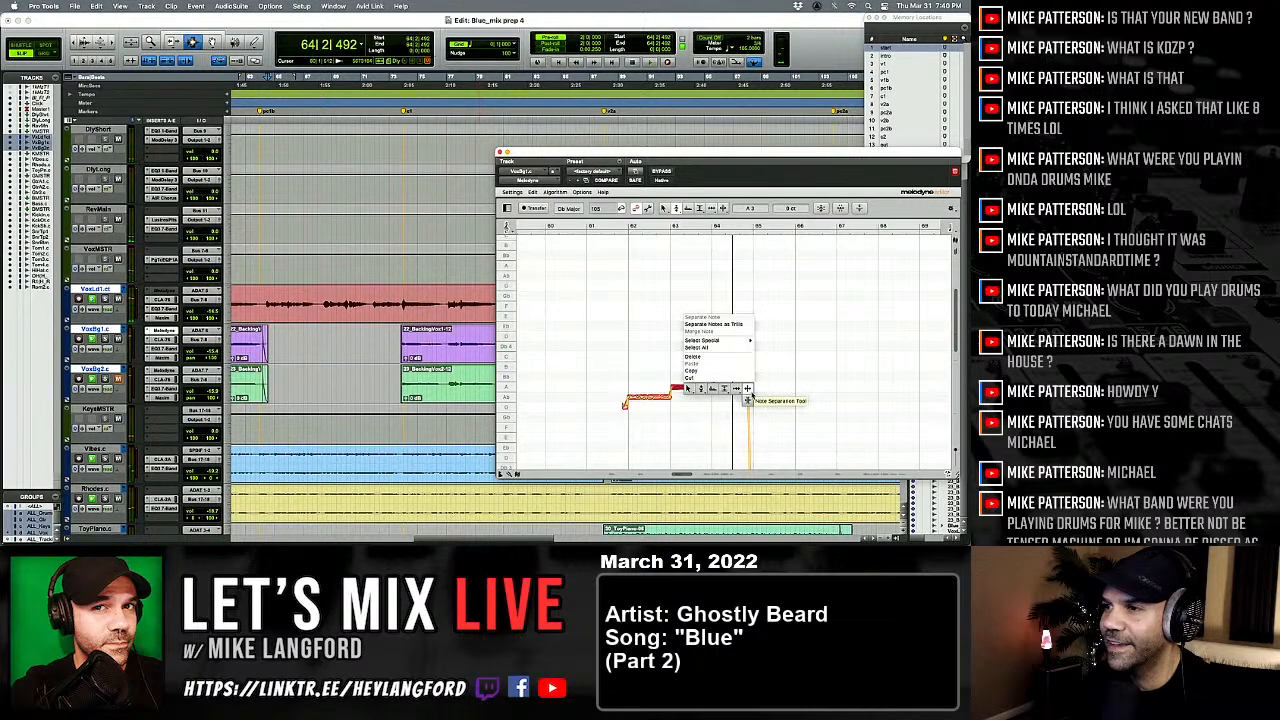
left_click(749, 390)
right_click(688, 400)
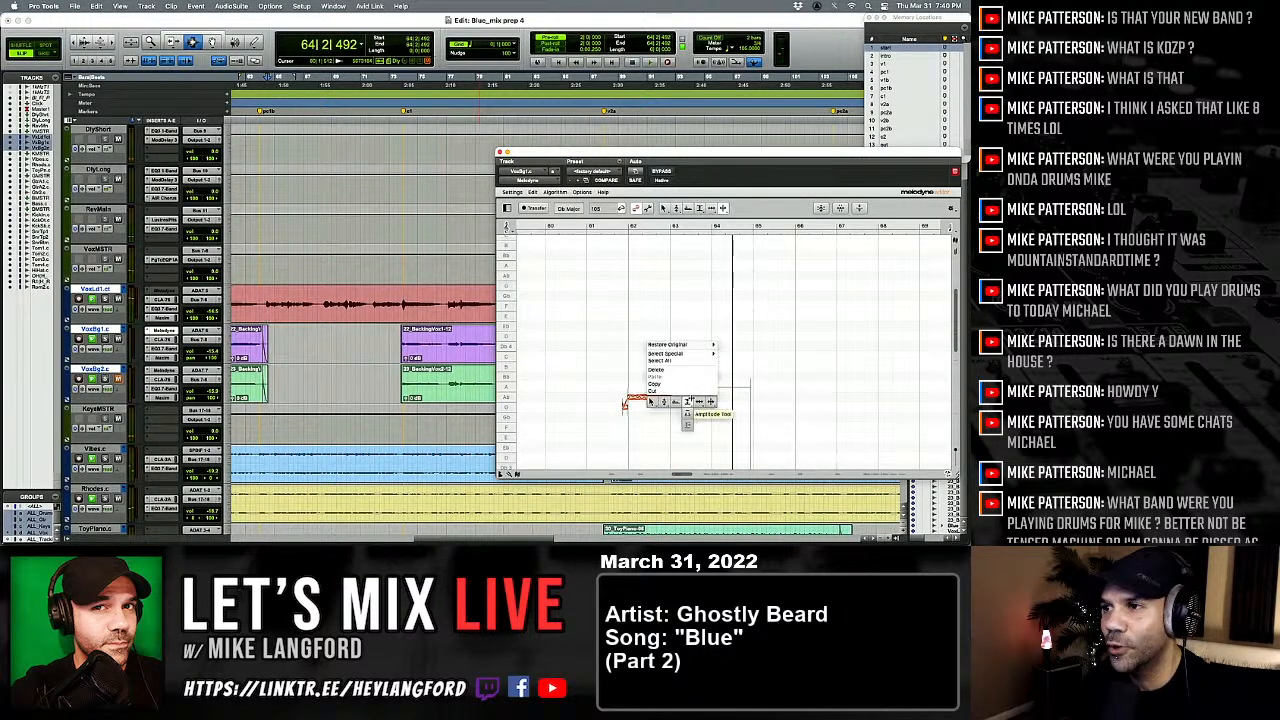
left_click(699, 401)
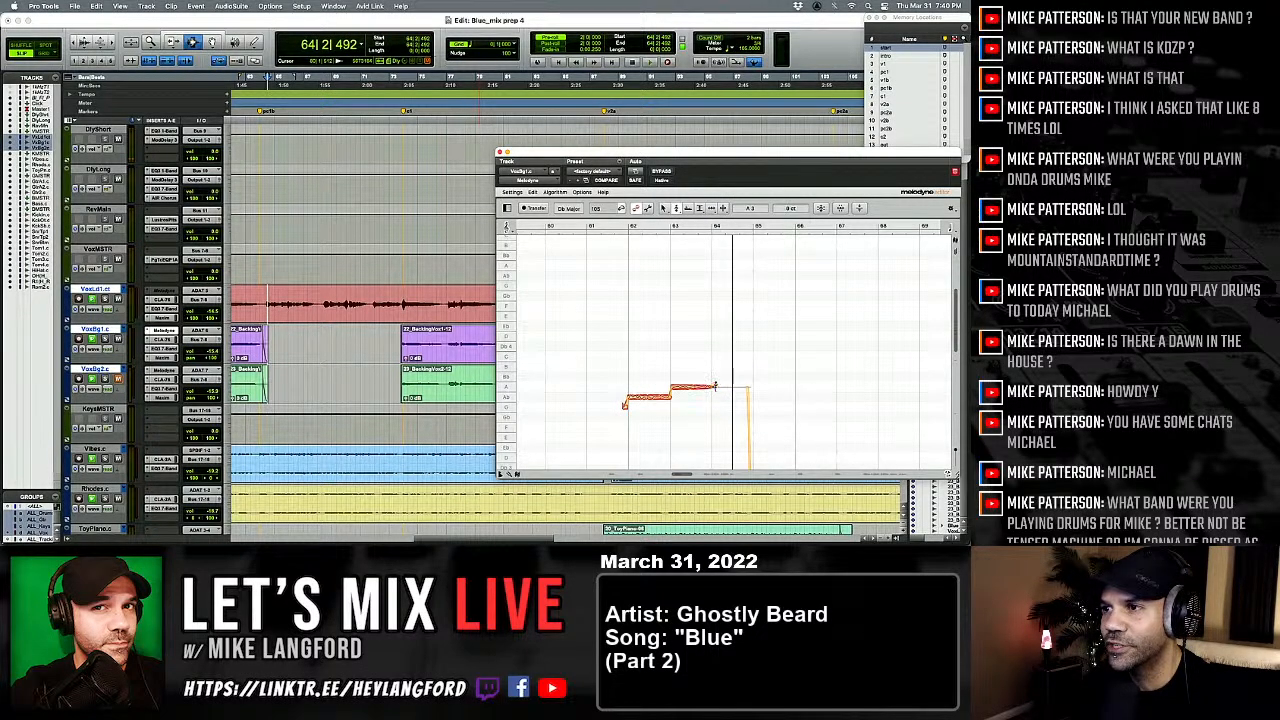
key("space")
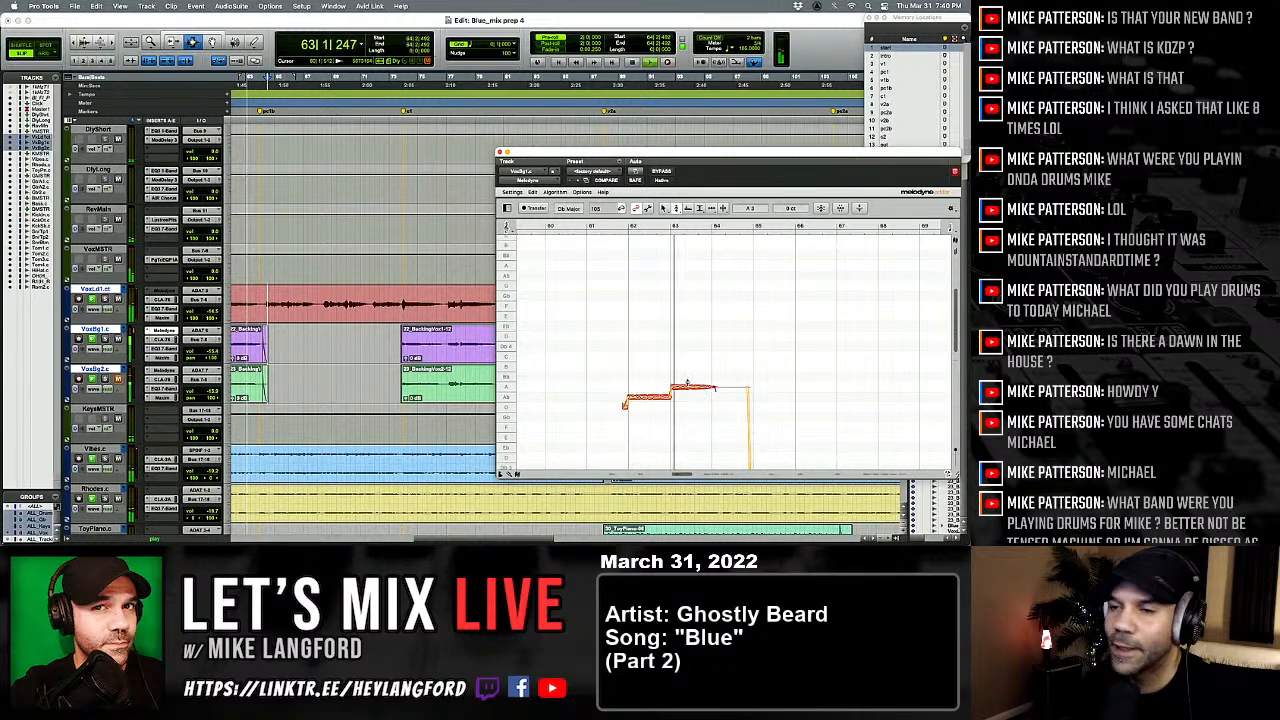
left_click(678, 383)
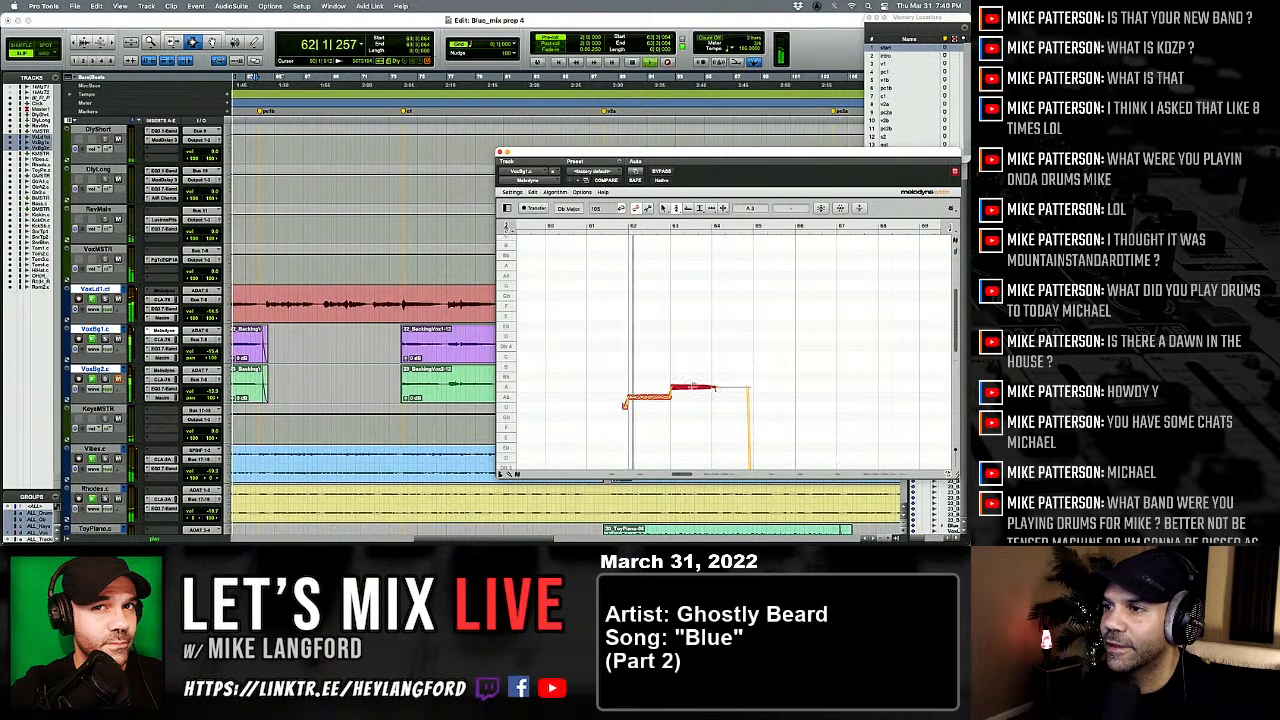
left_click_drag(678, 385, 679, 386)
Step: Replay the bar 62 phrase and compare the tuned vocal with Melodyne bypassed and active
key("space")
key("space")
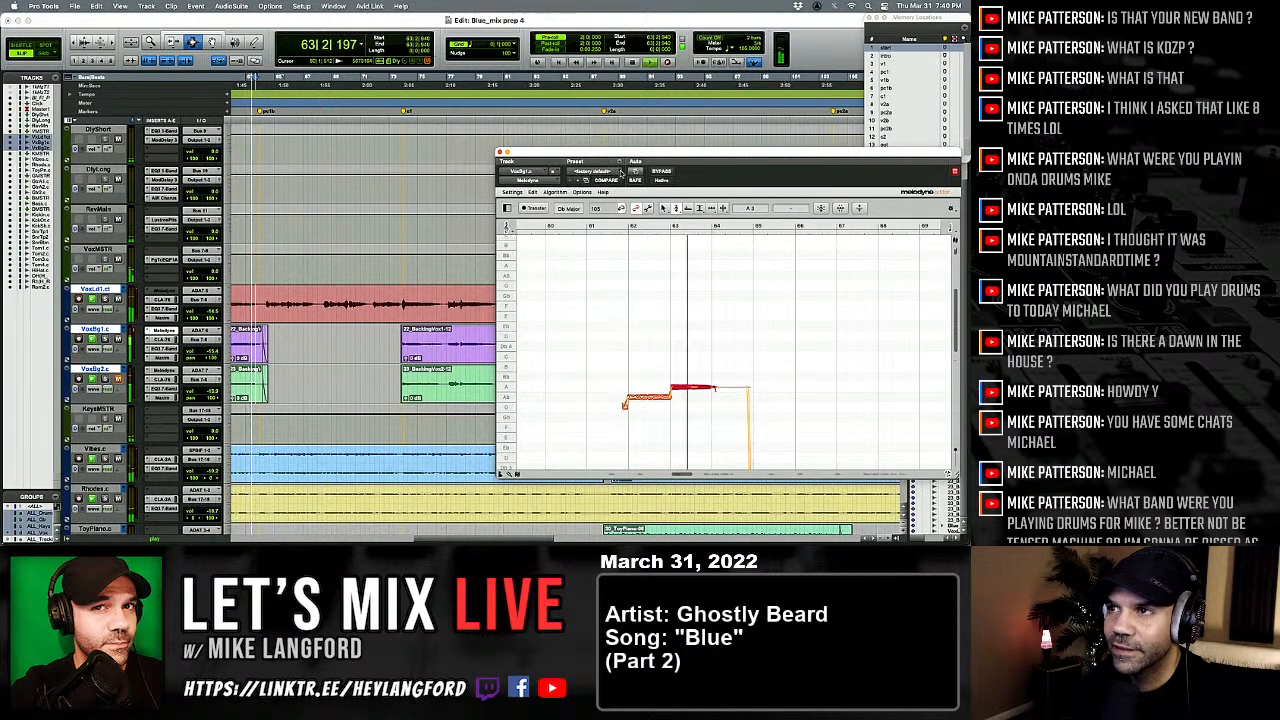
key("space")
key("space")
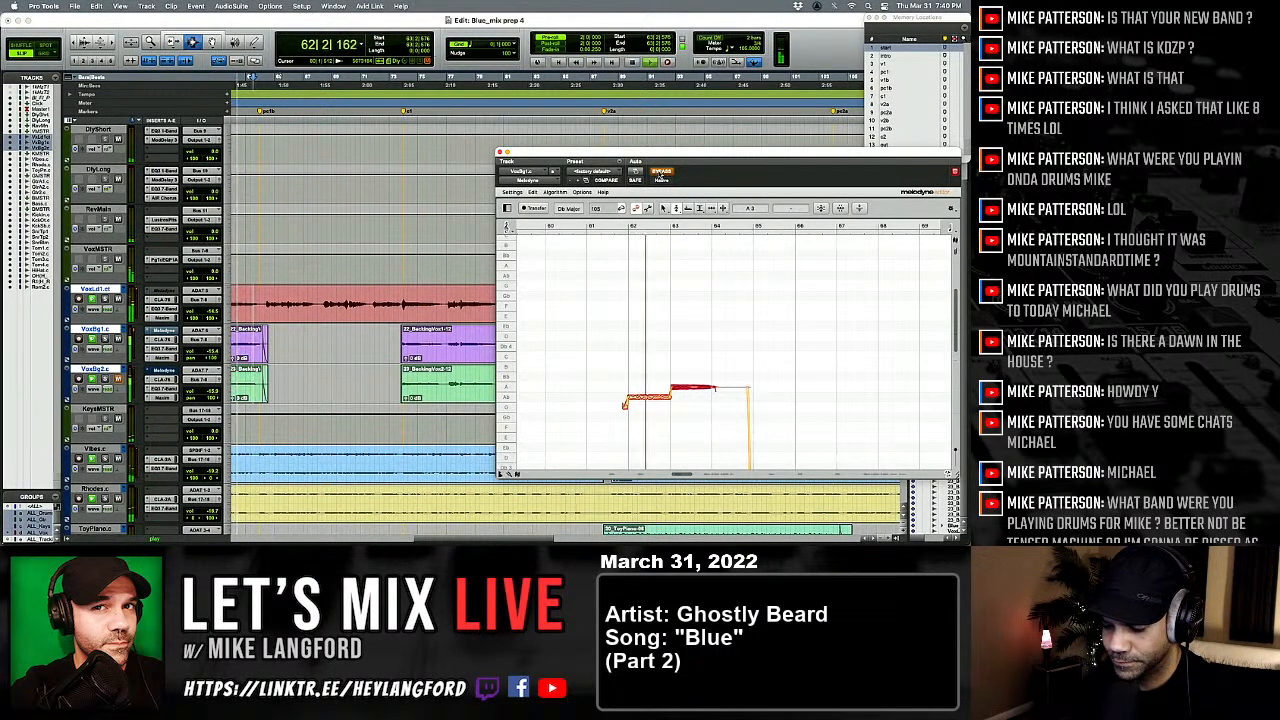
left_click(661, 172)
left_click(661, 172)
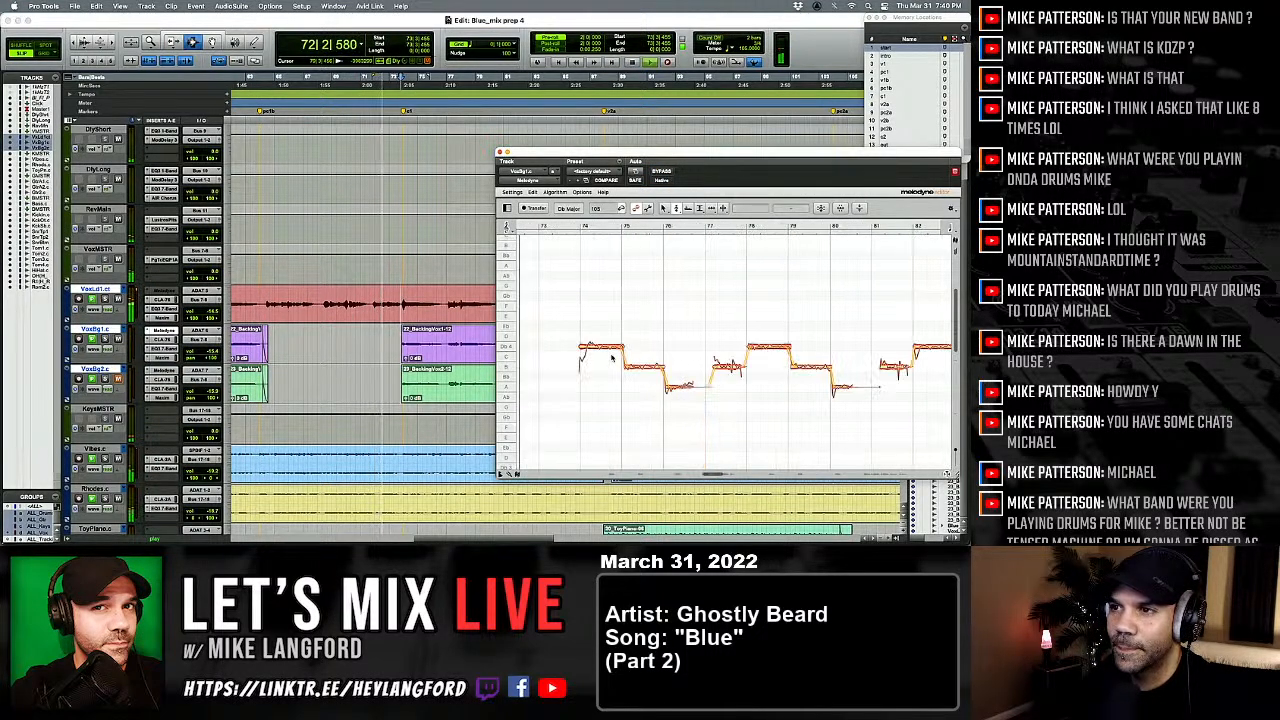
Step: Separate the scooped pickup from the sustained Db4 note at bar 74
right_click(607, 368)
left_click(621, 371)
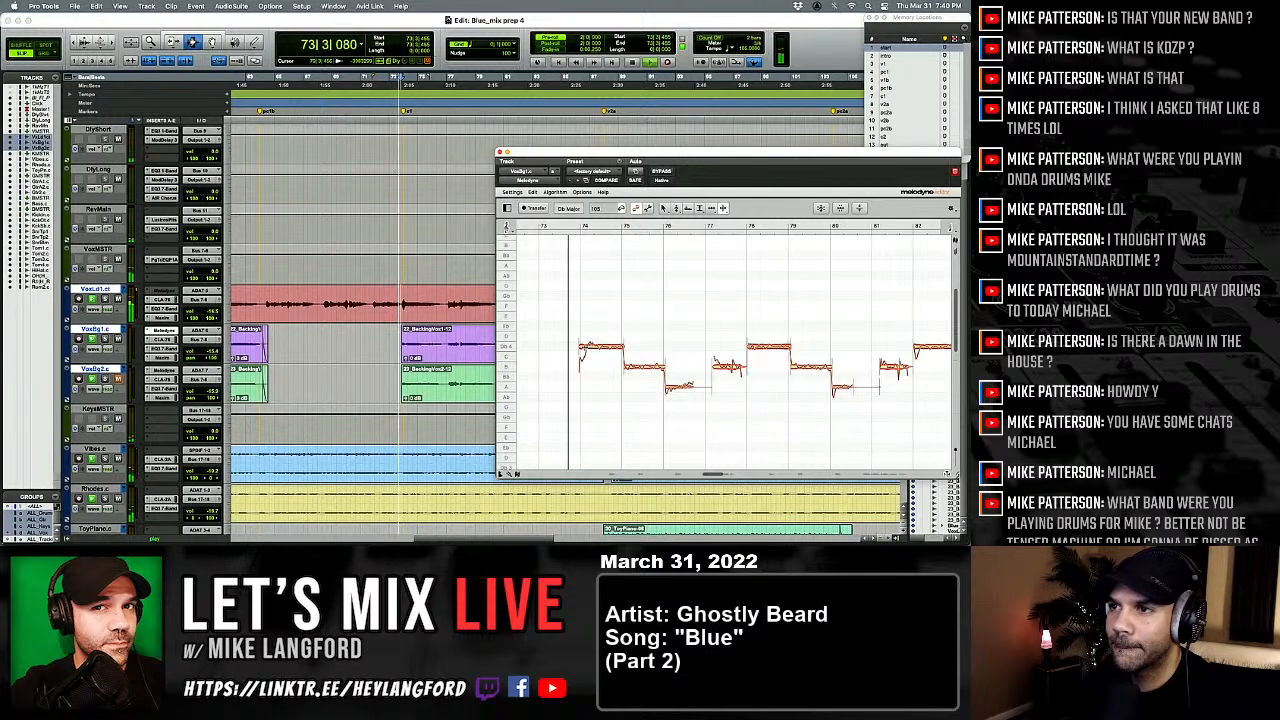
double_click(587, 349)
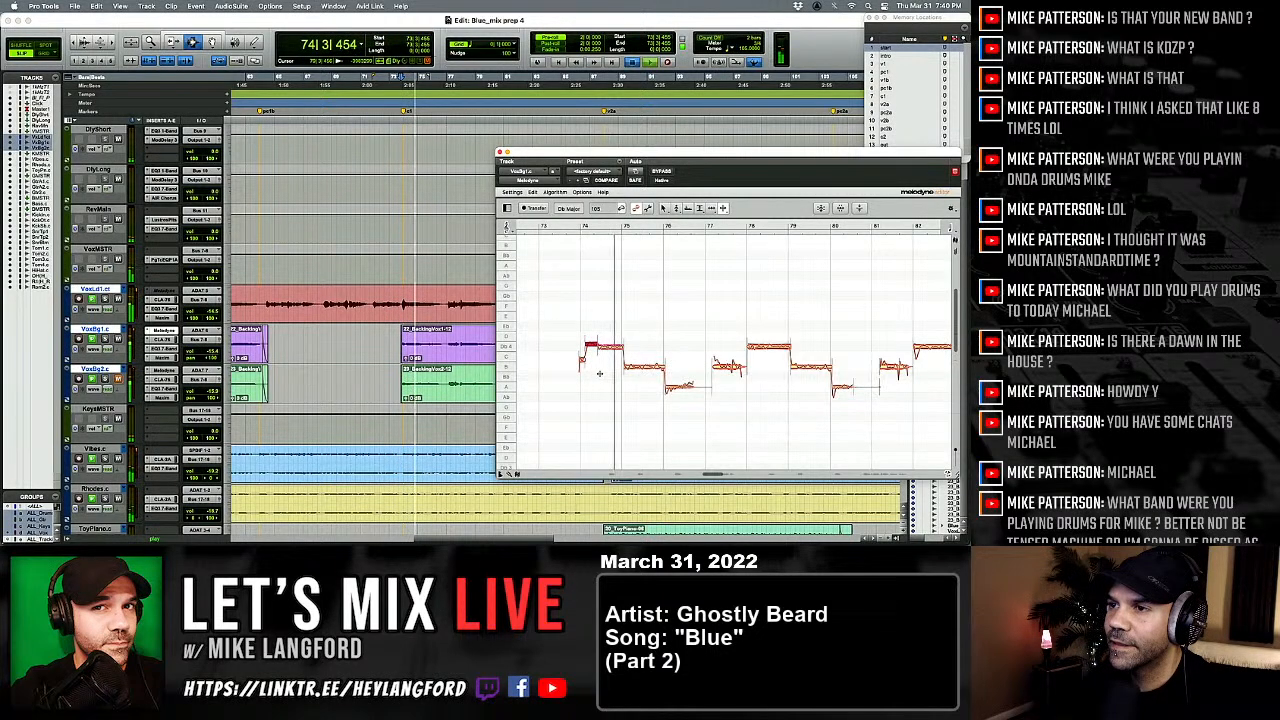
Step: Center the separated Db4 note segments at bar 74 on pitch, and adjust the pitch modulation of the sustained part
right_click(600, 374)
left_click(554, 373)
left_click_drag(602, 331, 577, 349)
double_click(607, 347)
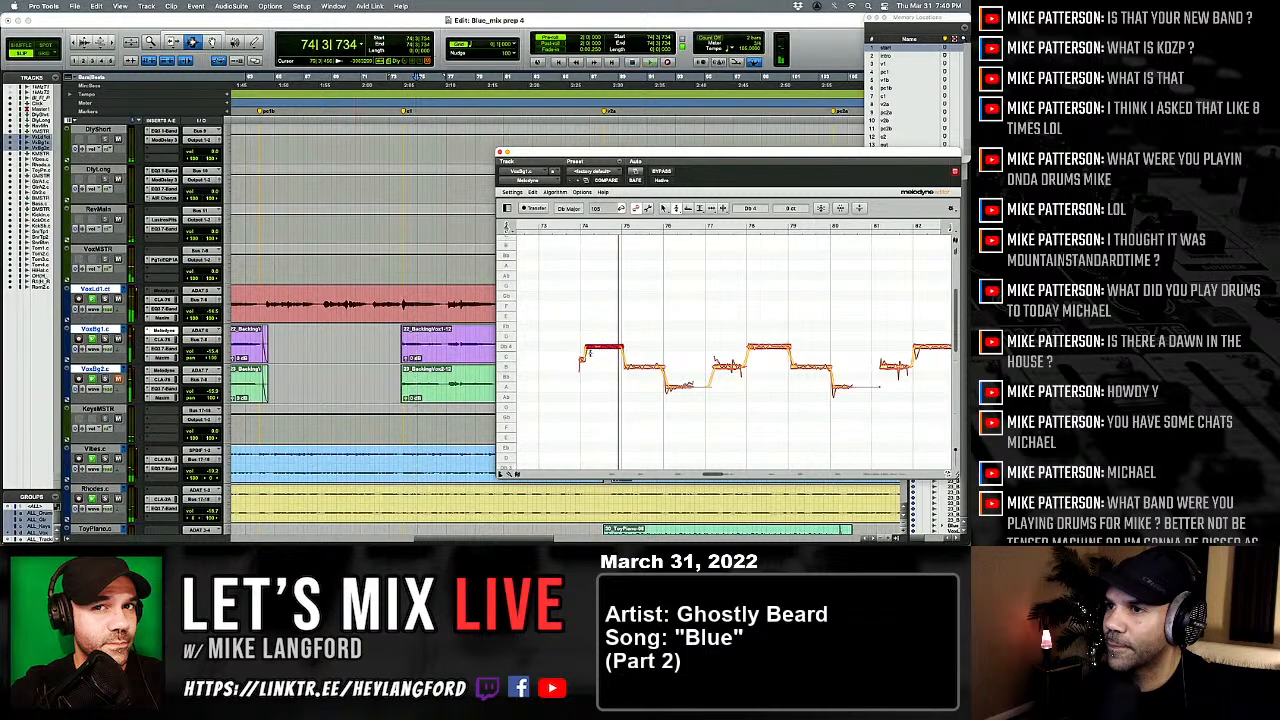
right_click(600, 350)
left_click(597, 352)
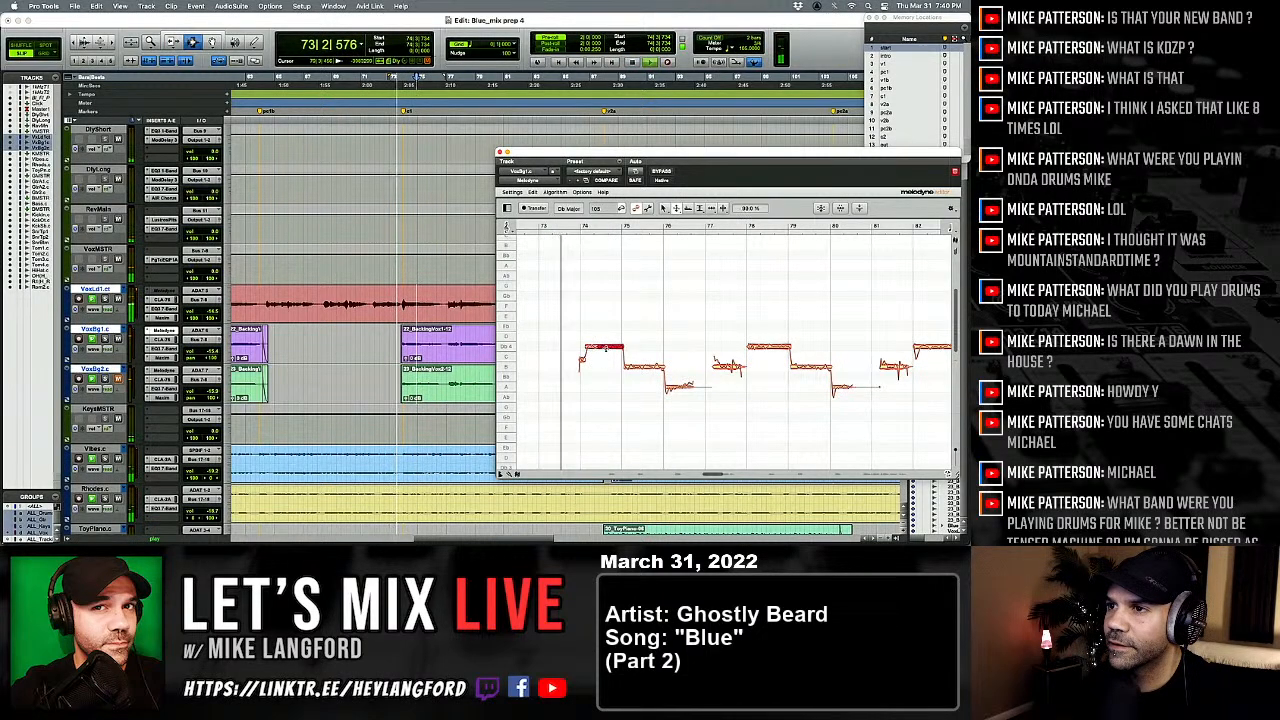
Step: Shift the starts of the Db4 note at bar 74 and the following B3 note slightly earlier with the Time tool
right_click(592, 360)
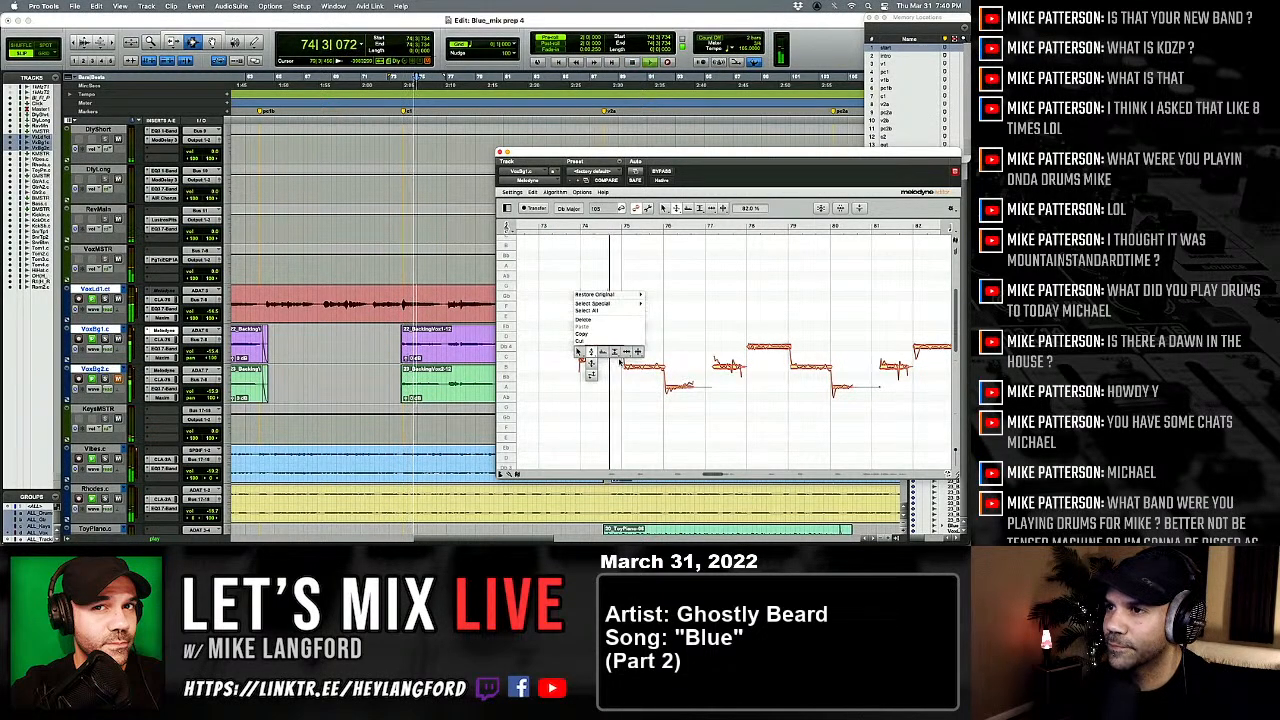
left_click(627, 352)
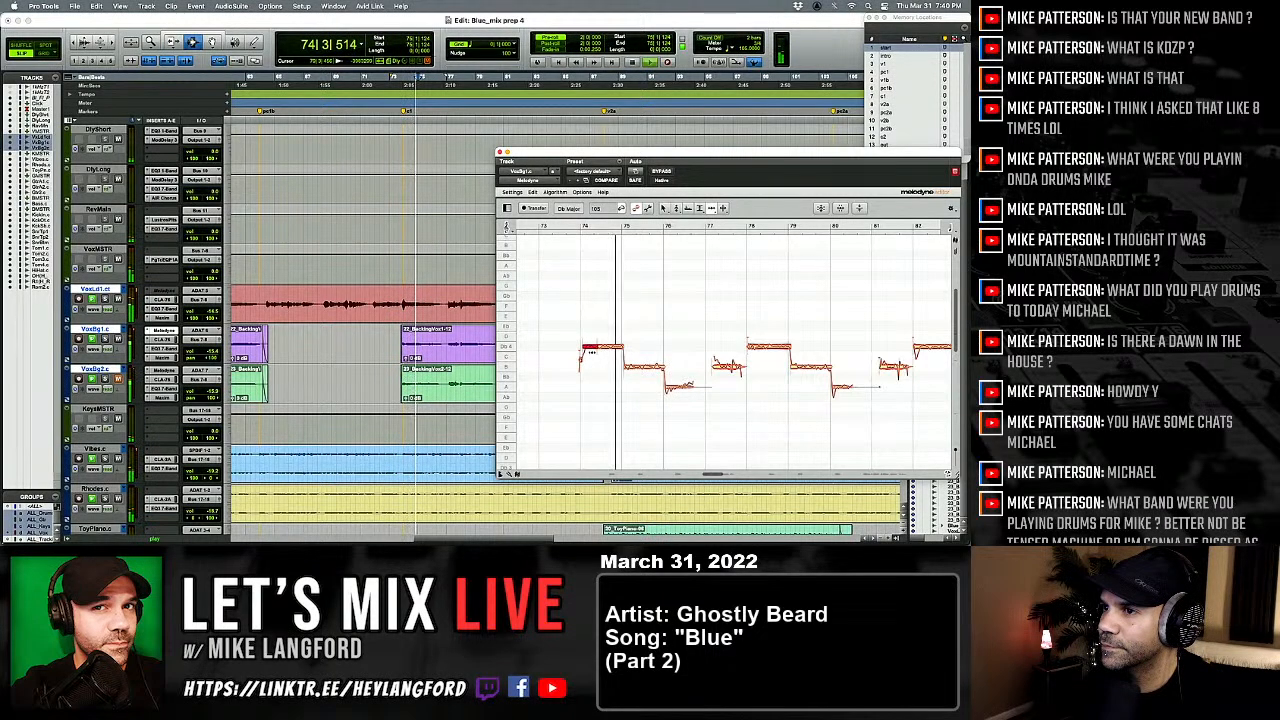
key("space")
key("space")
left_click(631, 367)
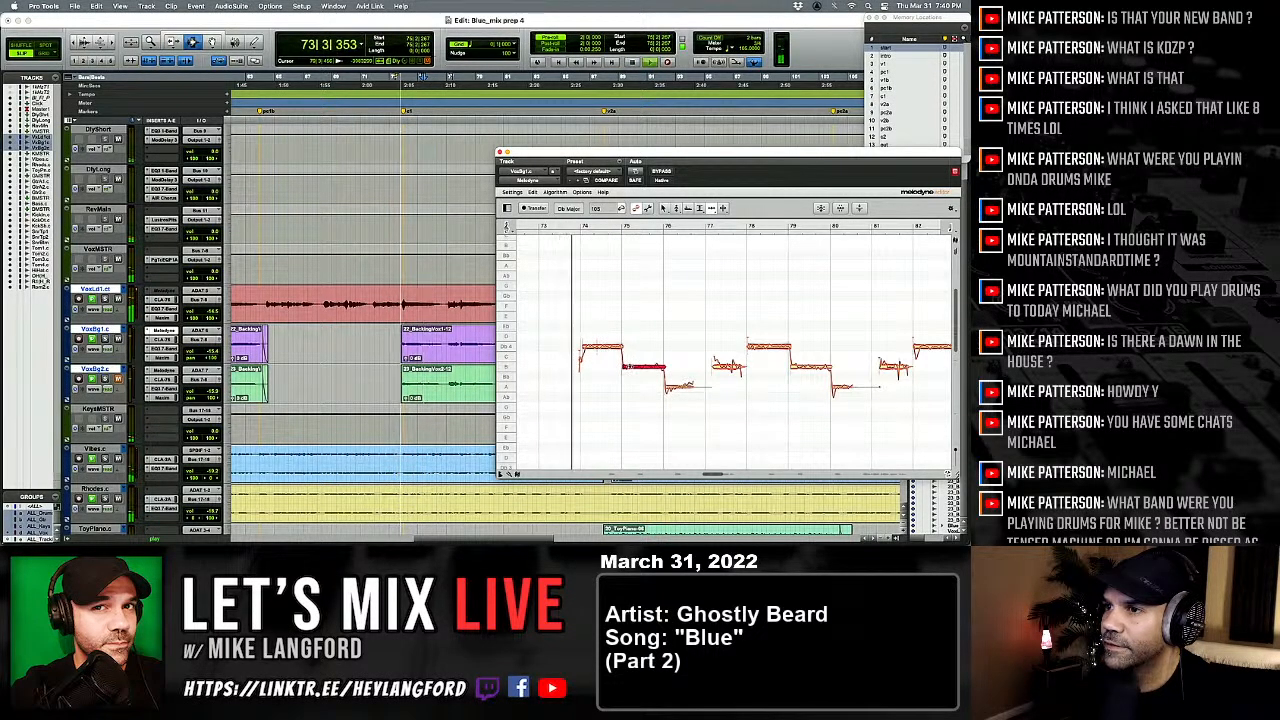
Step: Adjust the pitch modulation of the B3 note at bar 75 during playback
scroll(607, 379, "right", 1)
right_click(603, 381)
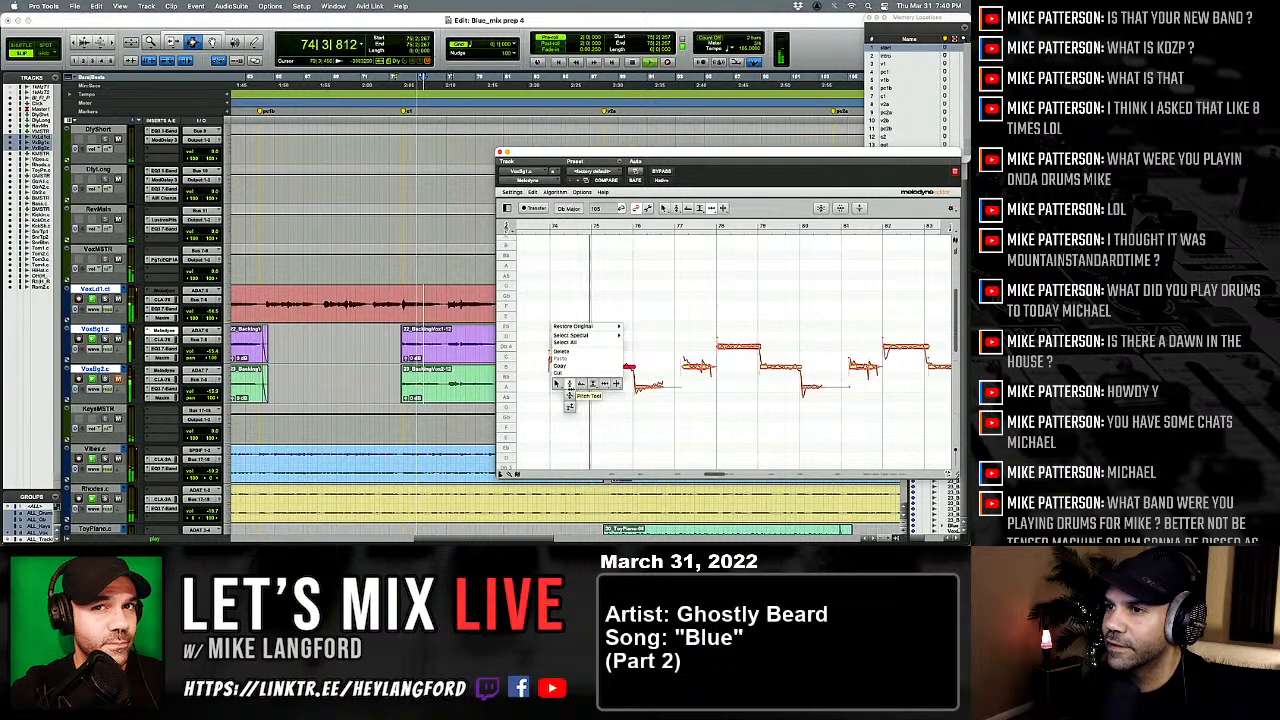
left_click(569, 384)
key("space")
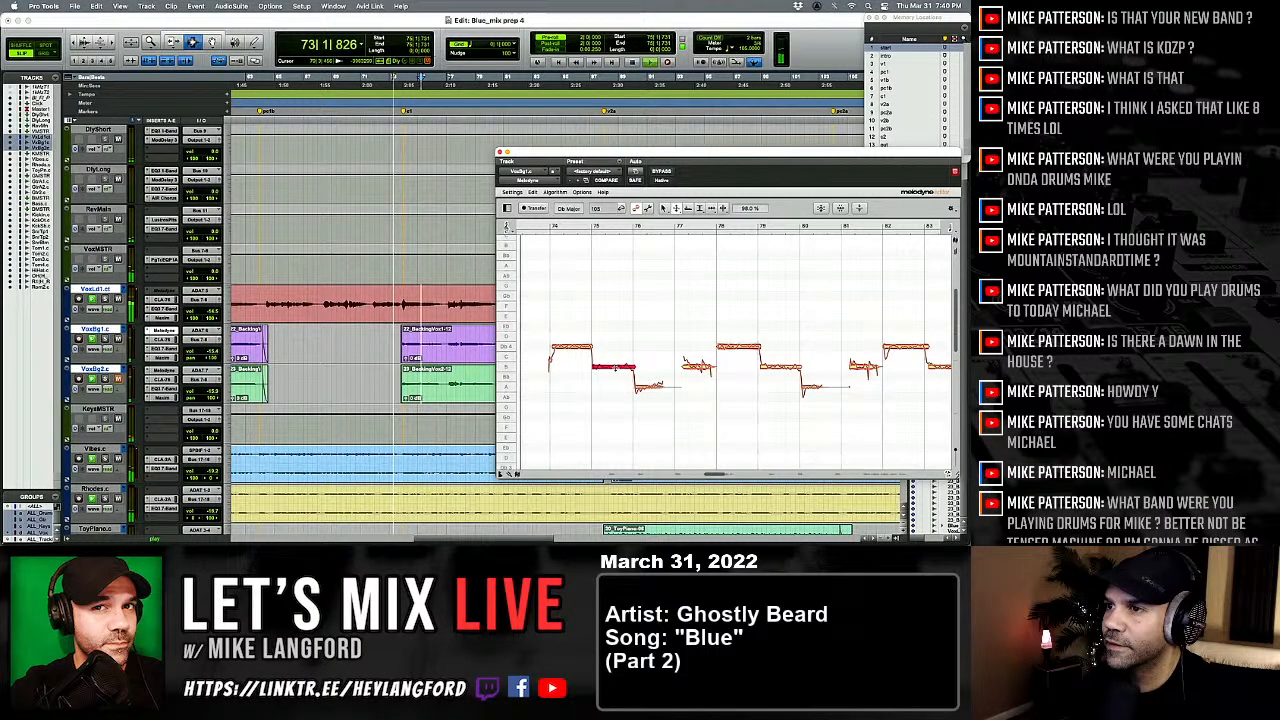
Step: Center the A3 note at bar 76 at 0 ct, and separate the pickup from the B3 note at bar 77
right_click(585, 342)
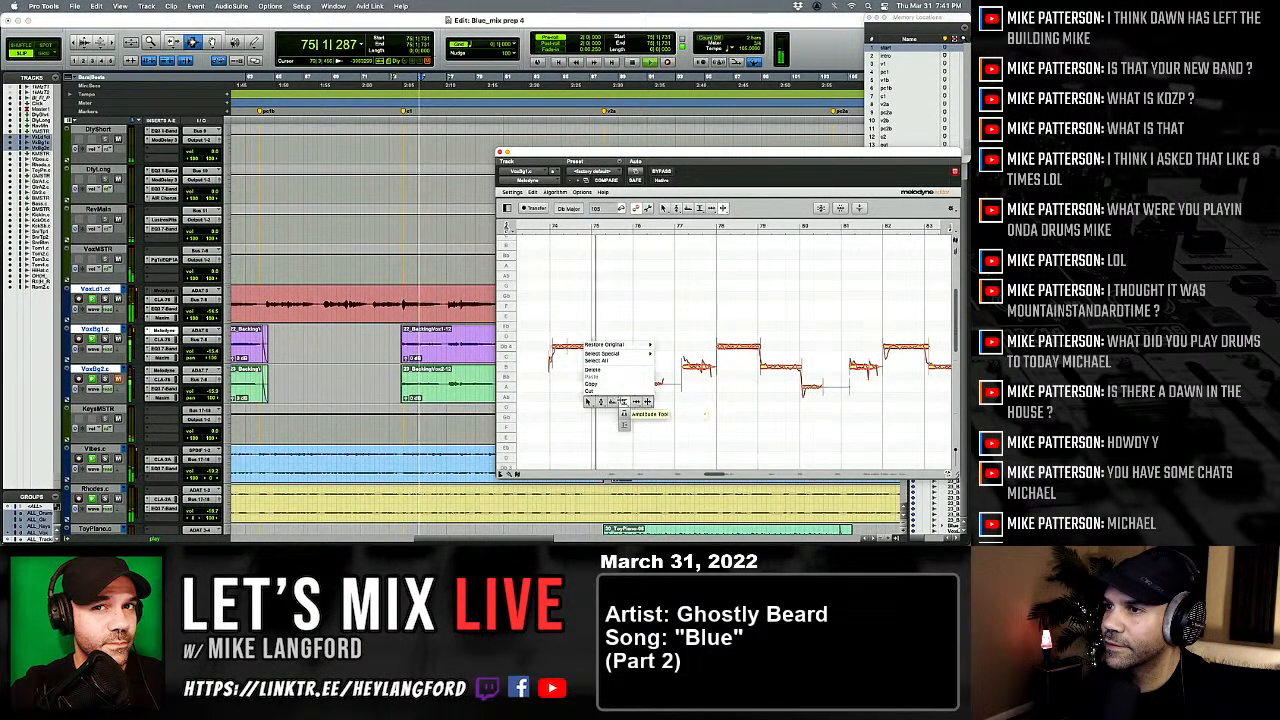
left_click(600, 402)
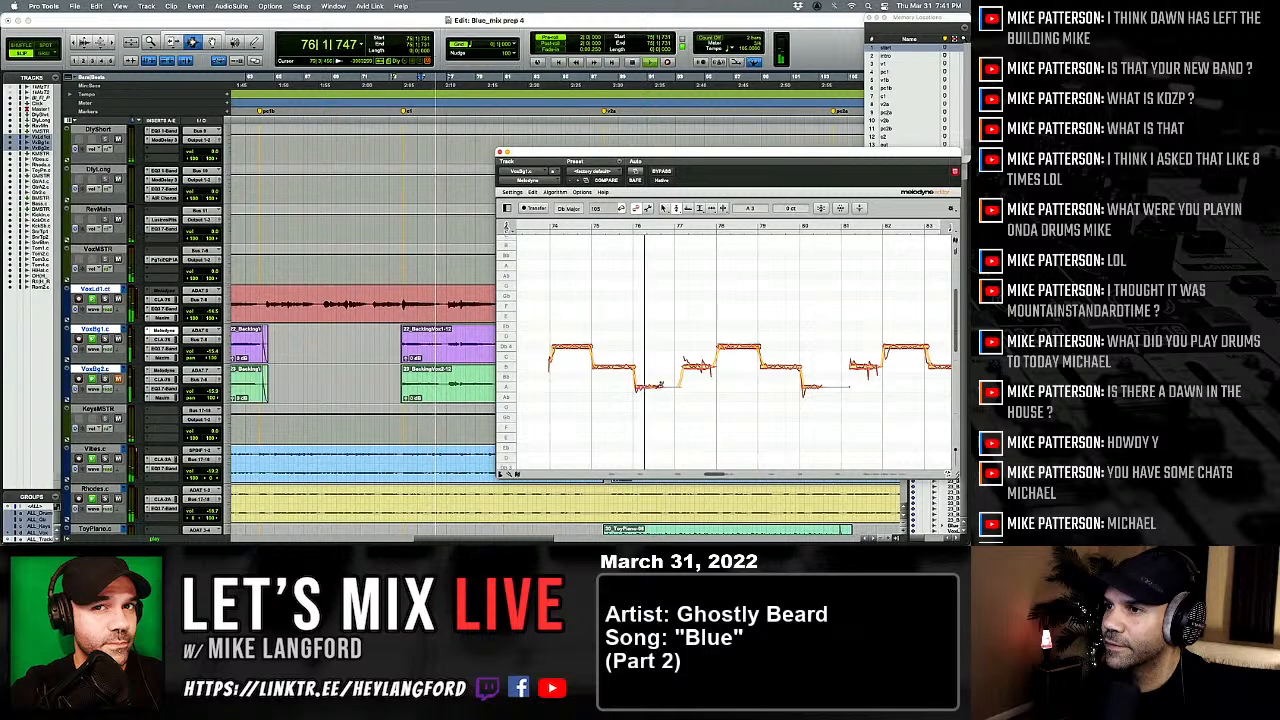
right_click(671, 390)
left_click(710, 391)
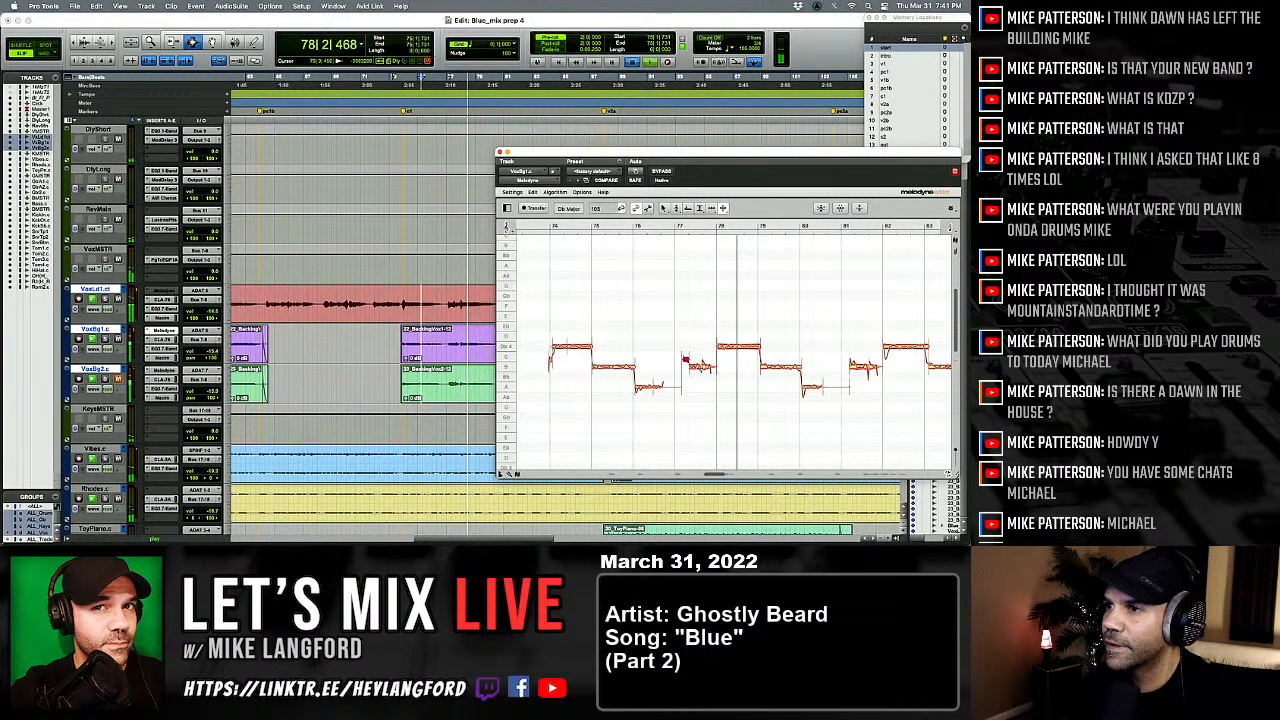
Step: Center the separated B3 note segments at bar 77 at 0 ct and adjust their pitch modulation
right_click(706, 381)
left_click(659, 383)
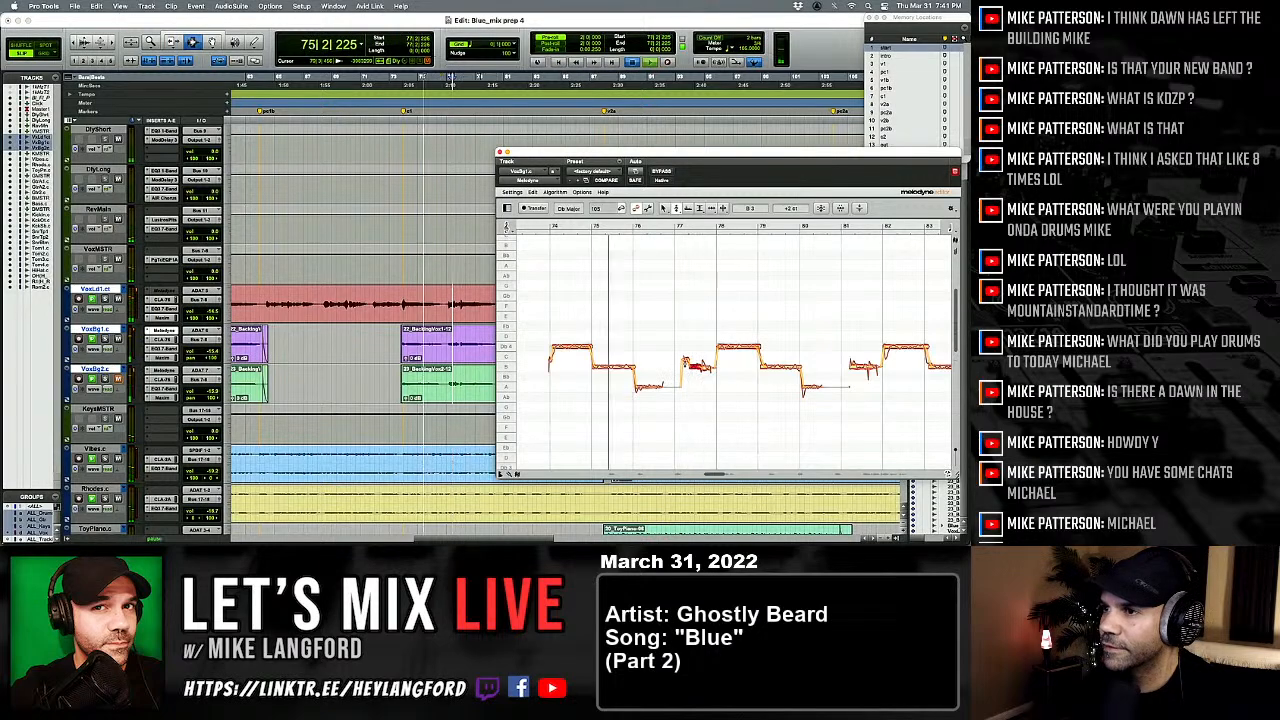
left_click_drag(674, 356, 705, 367)
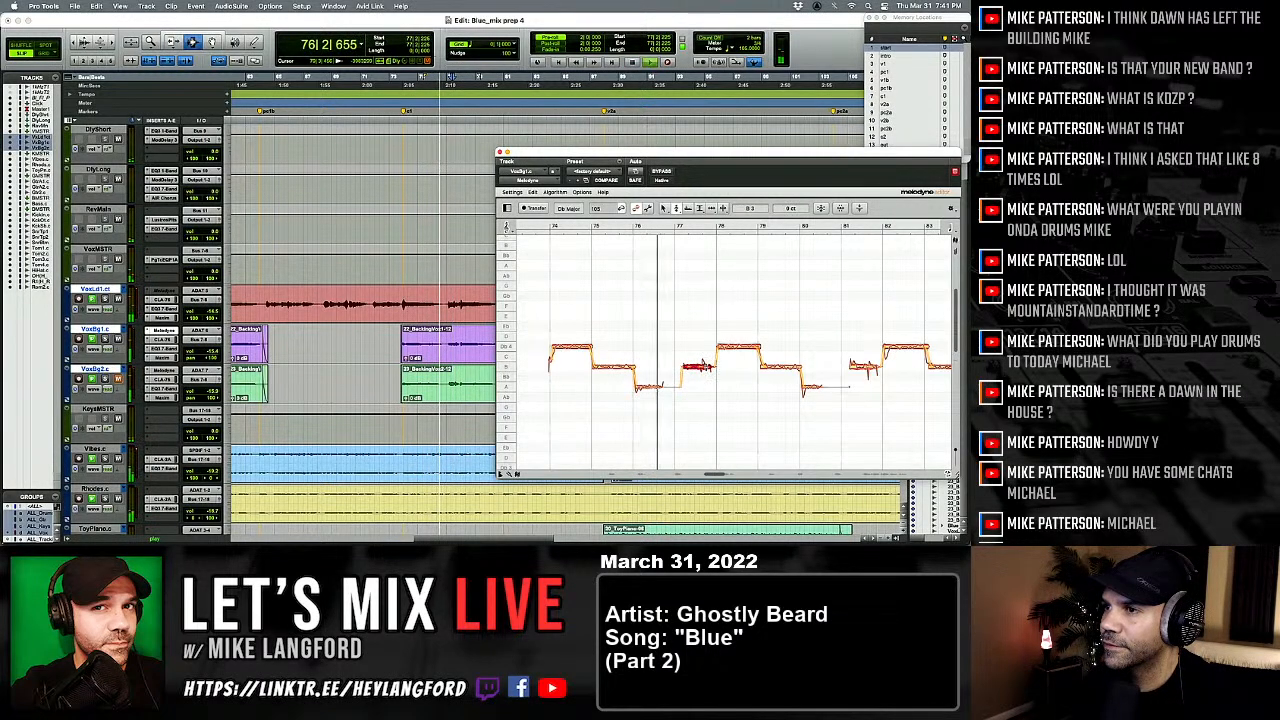
right_click(704, 365)
left_click(700, 383)
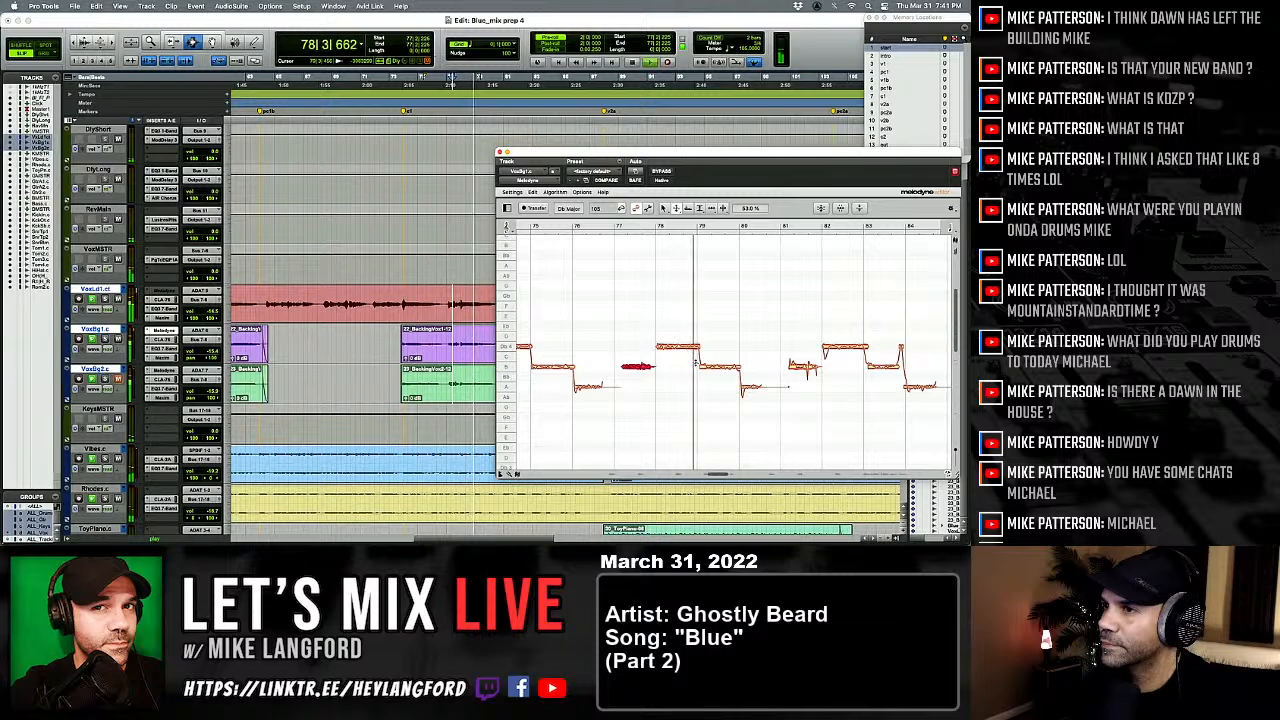
Step: Separate the B3 note at bar 79 into segments and split off the start of the A3 note at bar 80
right_click(697, 373)
left_click(756, 362)
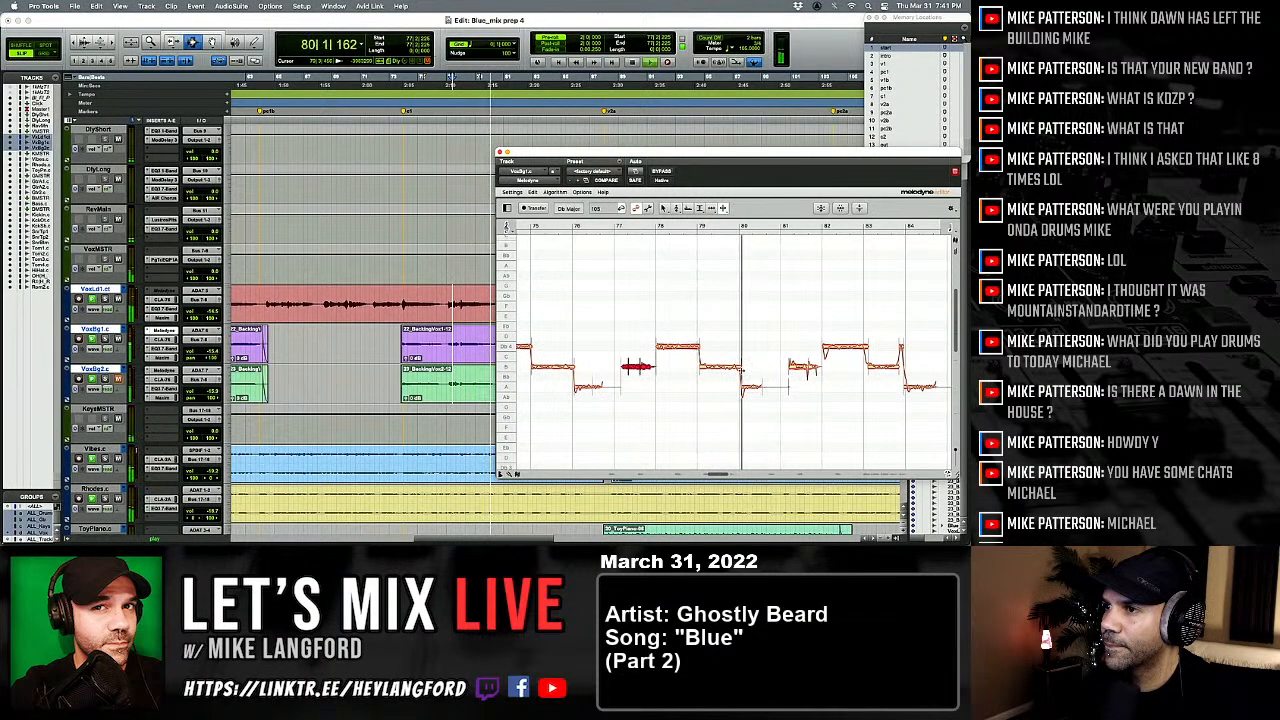
key("space")
double_click(706, 367)
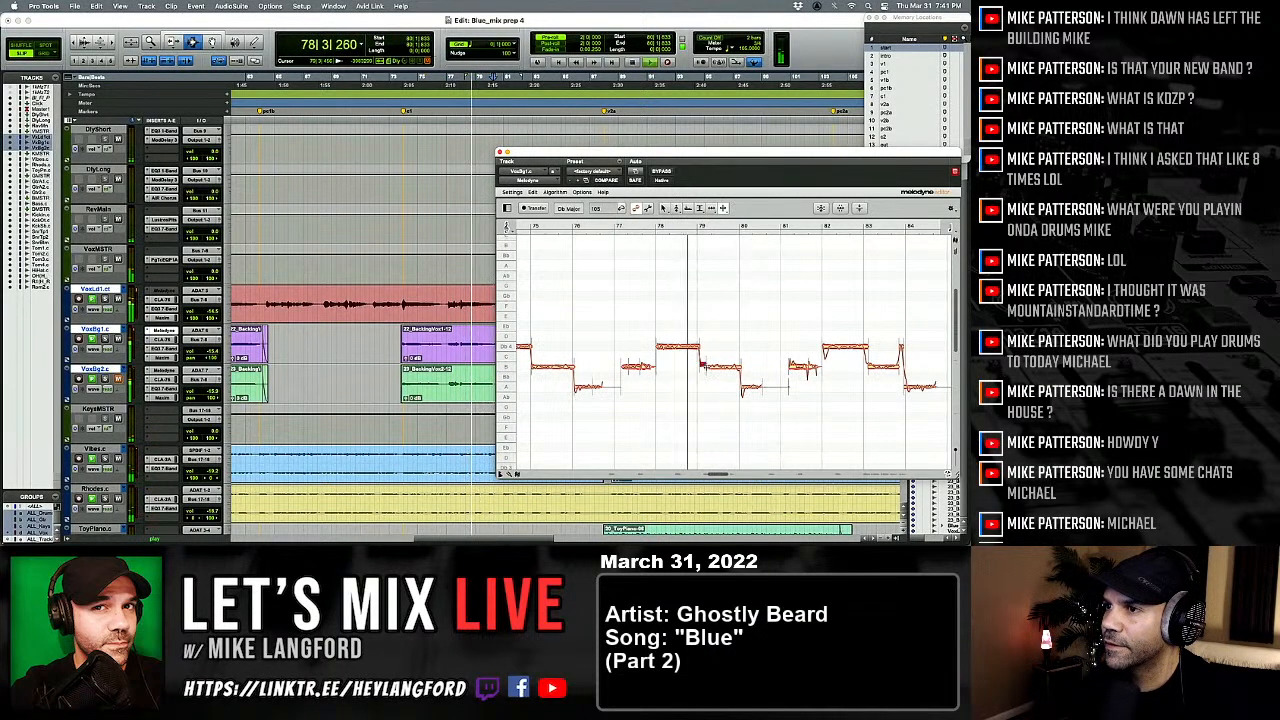
double_click(725, 367)
key("space")
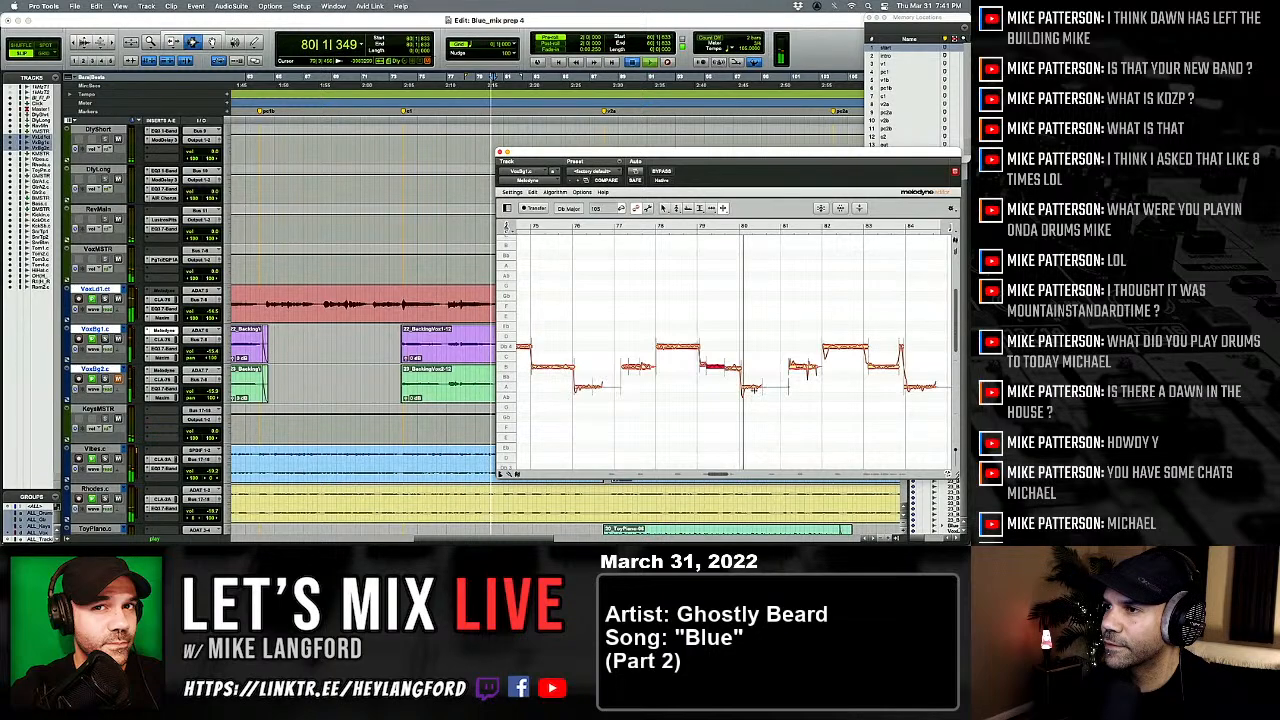
key("space")
double_click(753, 389)
key("space")
key("space")
key("space")
key("space")
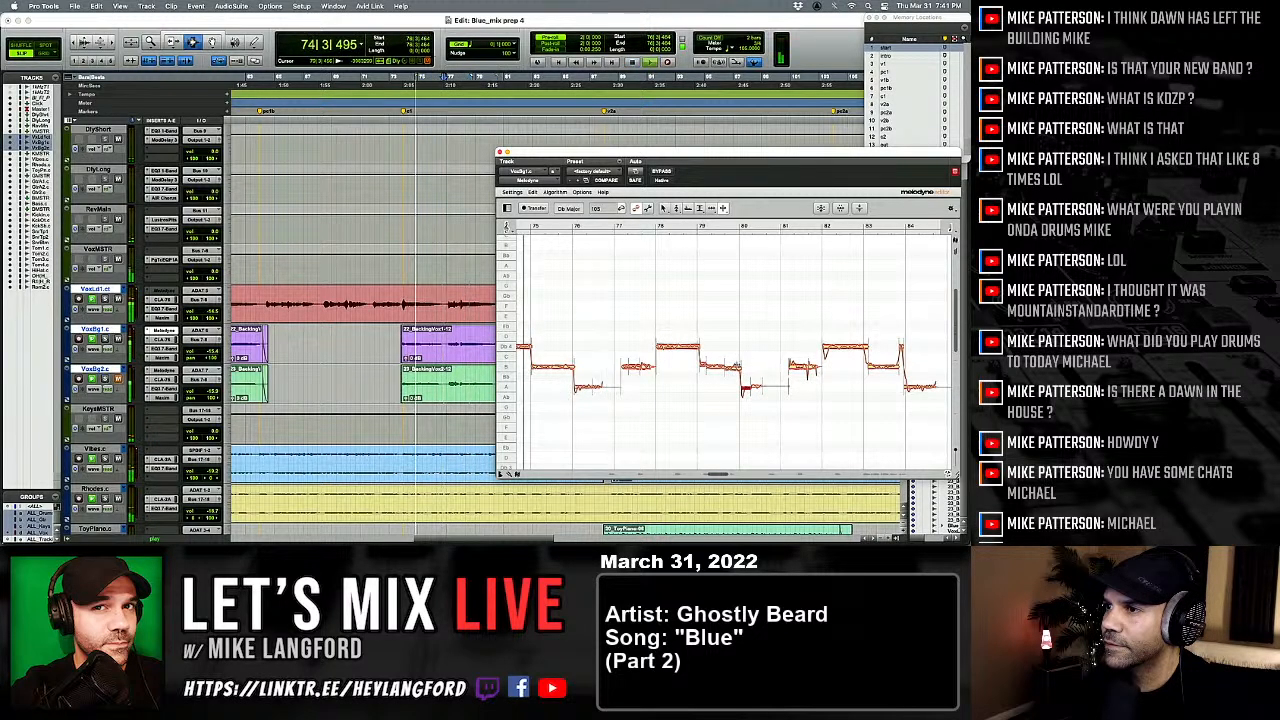
Step: Center the B3 note segments at bar 79 at 0 ct and flatten their pitch modulation
right_click(670, 333)
mouse_move(705, 344)
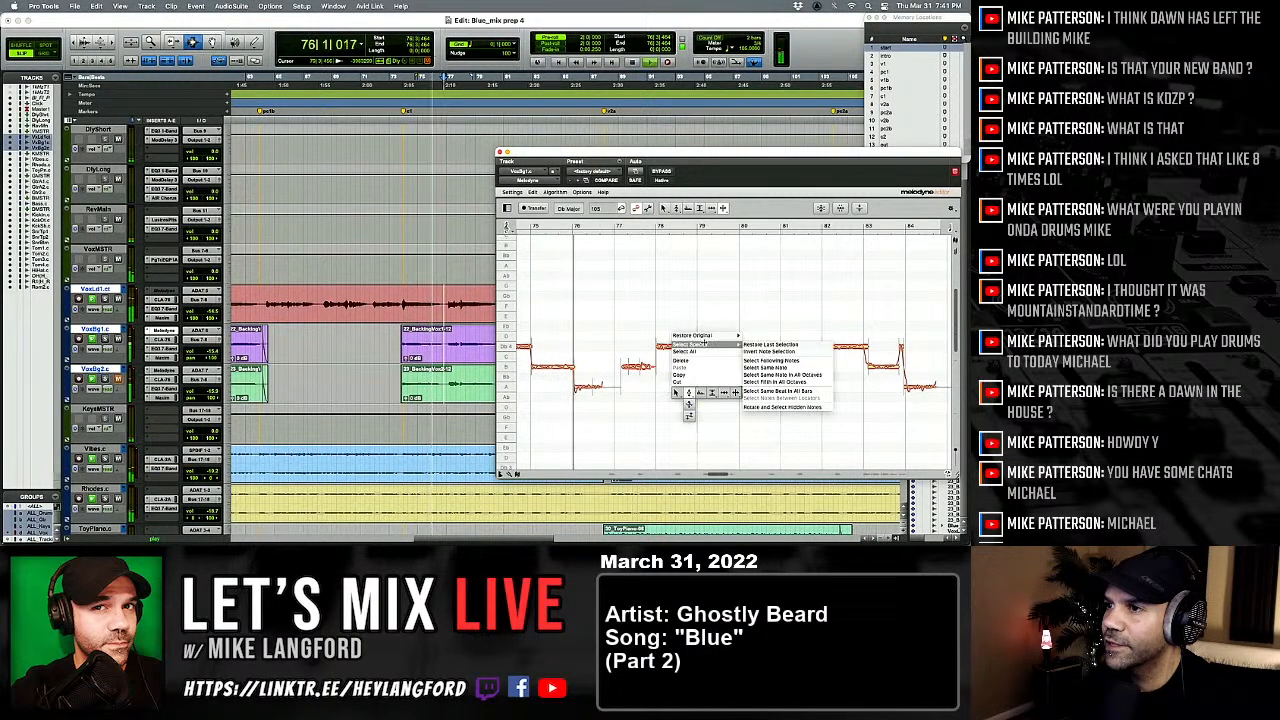
left_click(689, 393)
left_click_drag(703, 353, 738, 367)
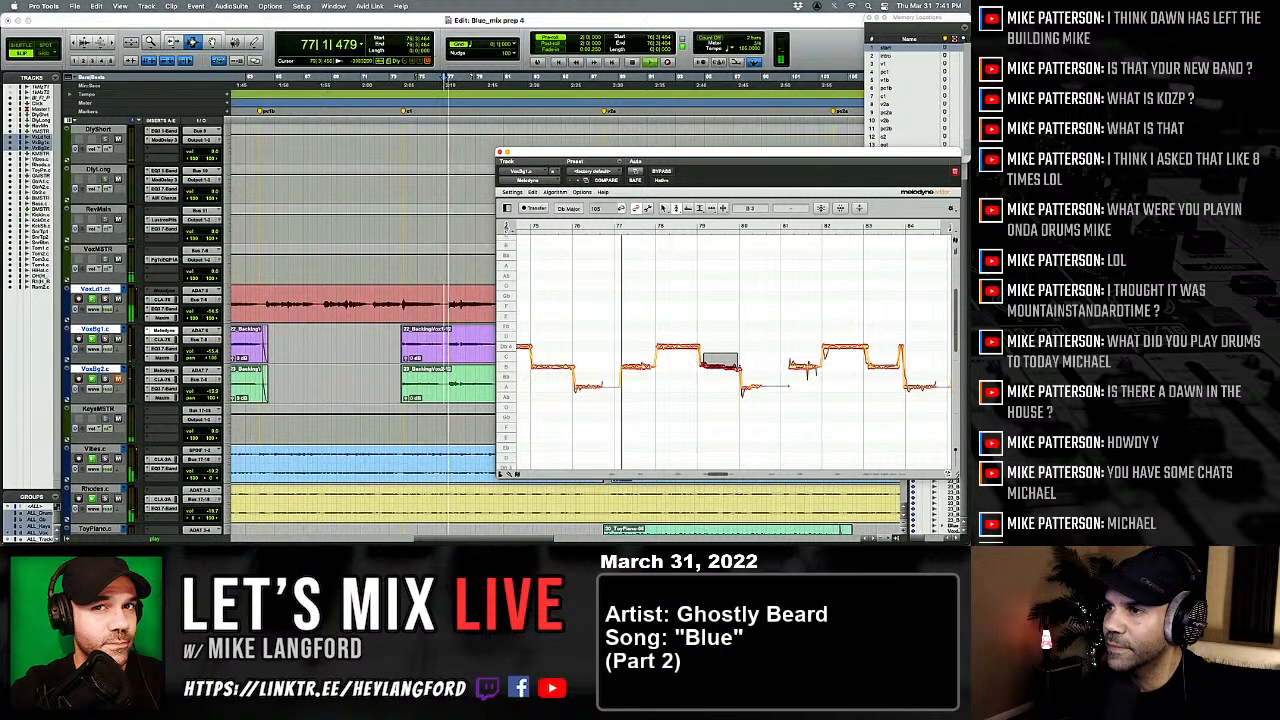
right_click(730, 380)
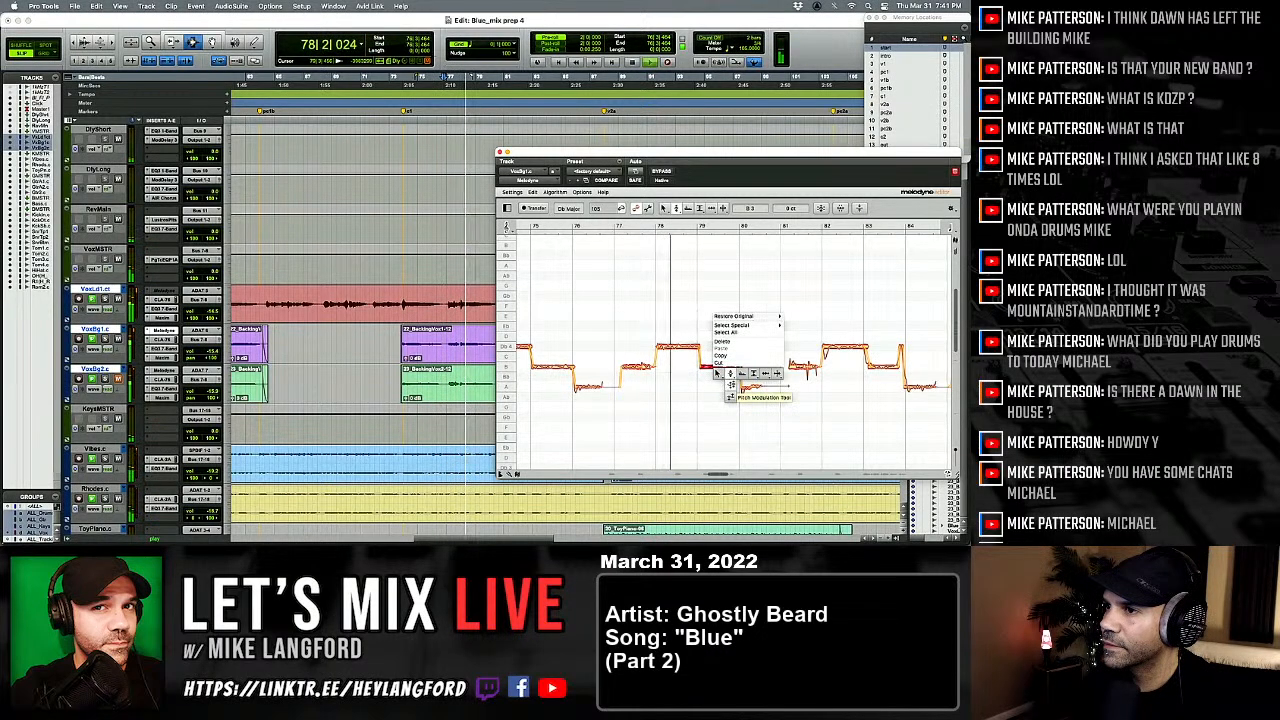
left_click(730, 384)
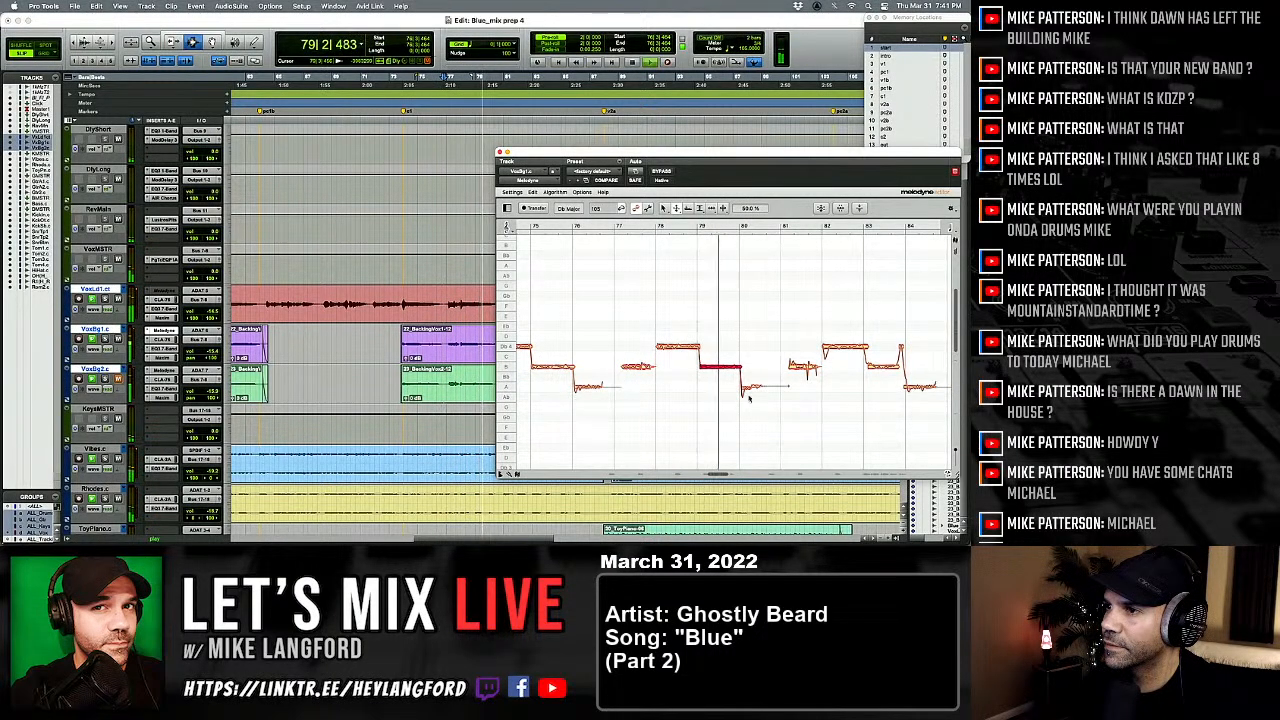
Step: Center the A3 note segments at bar 80 at 0 ct
right_click(748, 398)
left_click(750, 402)
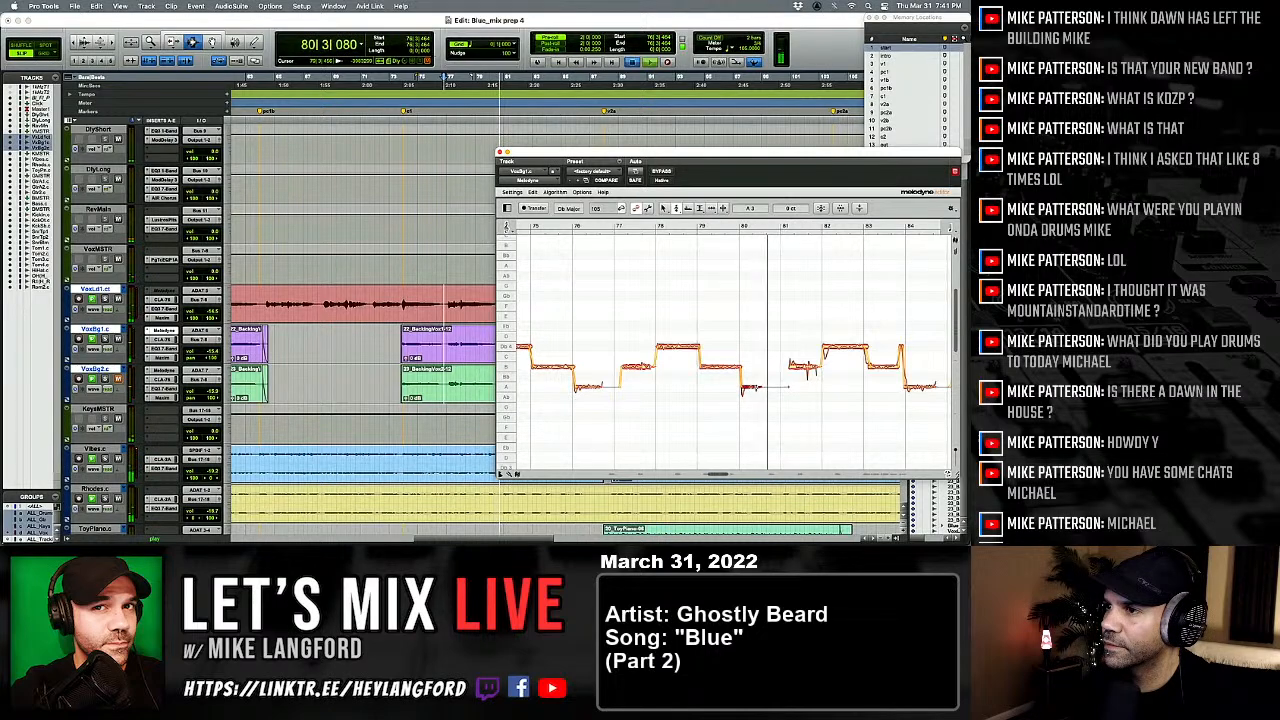
key("space")
Step: Separate the start of the Db4 note at bar 82, and center that note and the B3 note at bar 81 at 0 ct
scroll(740, 379, "right", 2)
right_click(740, 379)
left_click(795, 380)
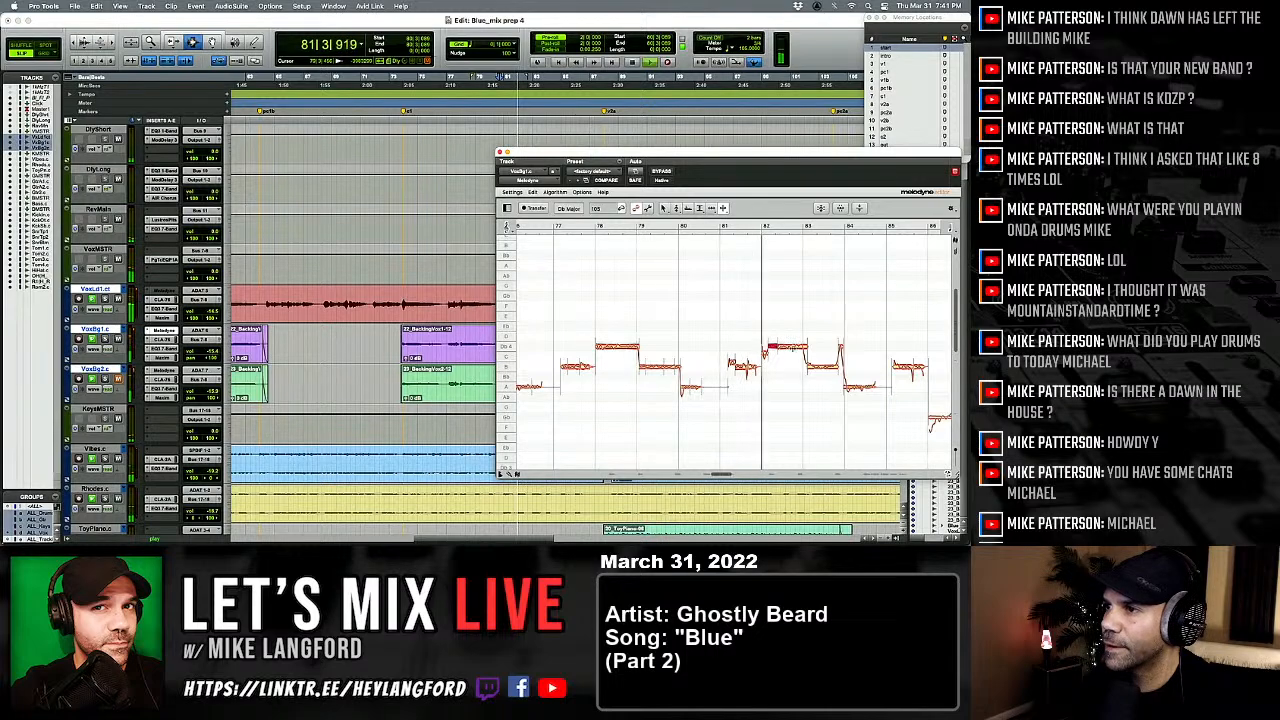
right_click(793, 354)
left_click(747, 354)
left_click_drag(755, 334, 798, 345)
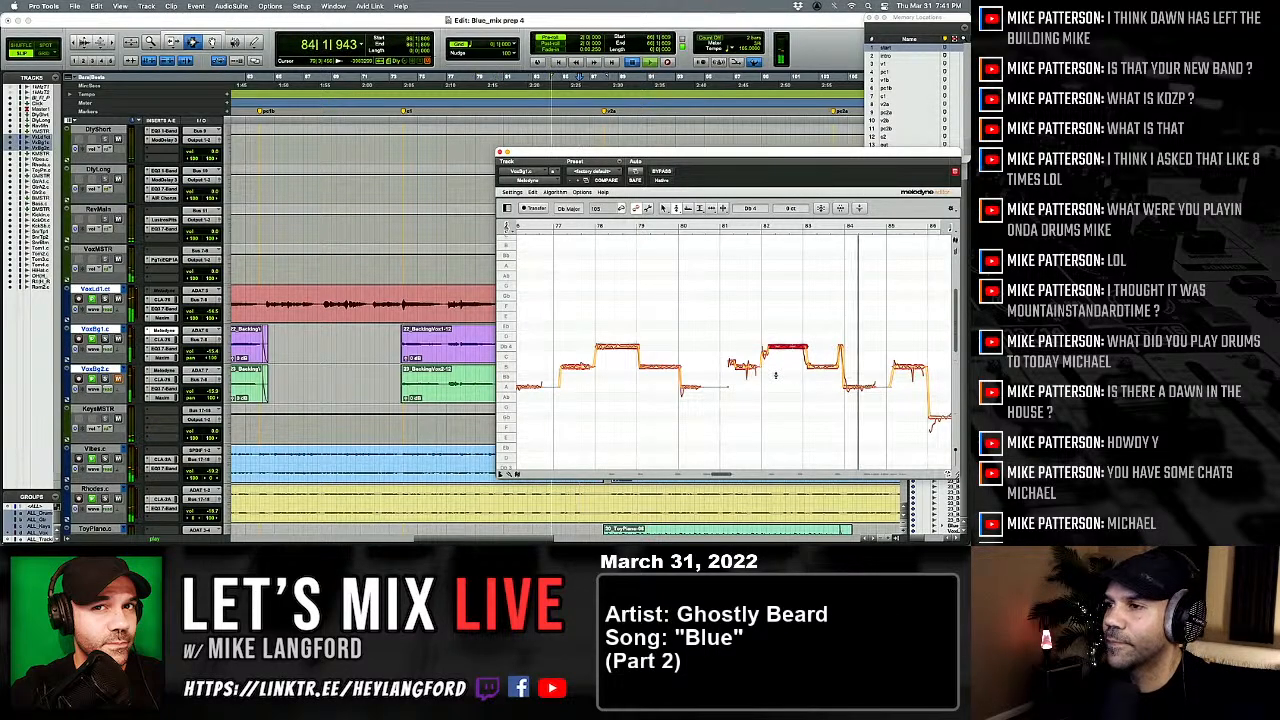
left_click_drag(711, 343, 747, 362)
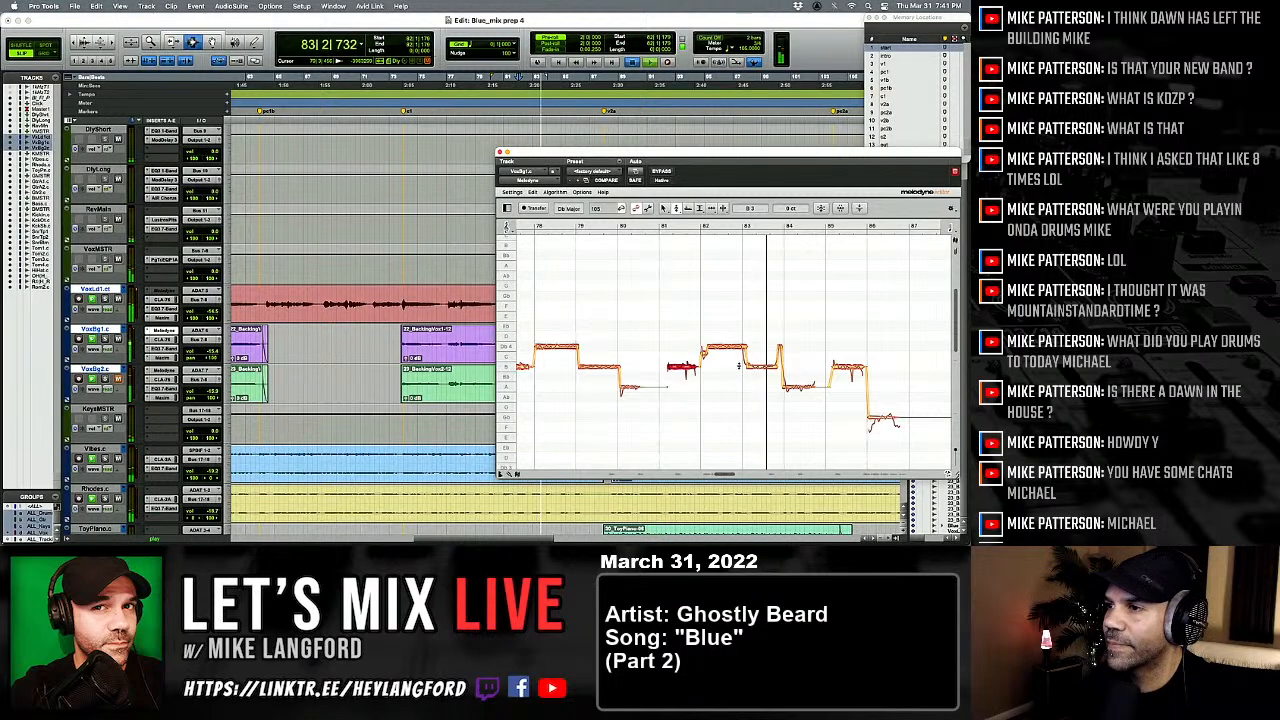
Step: Separate the start of the B3 note at bar 83 and select its segments
right_click(739, 367)
left_click(786, 367)
double_click(750, 367)
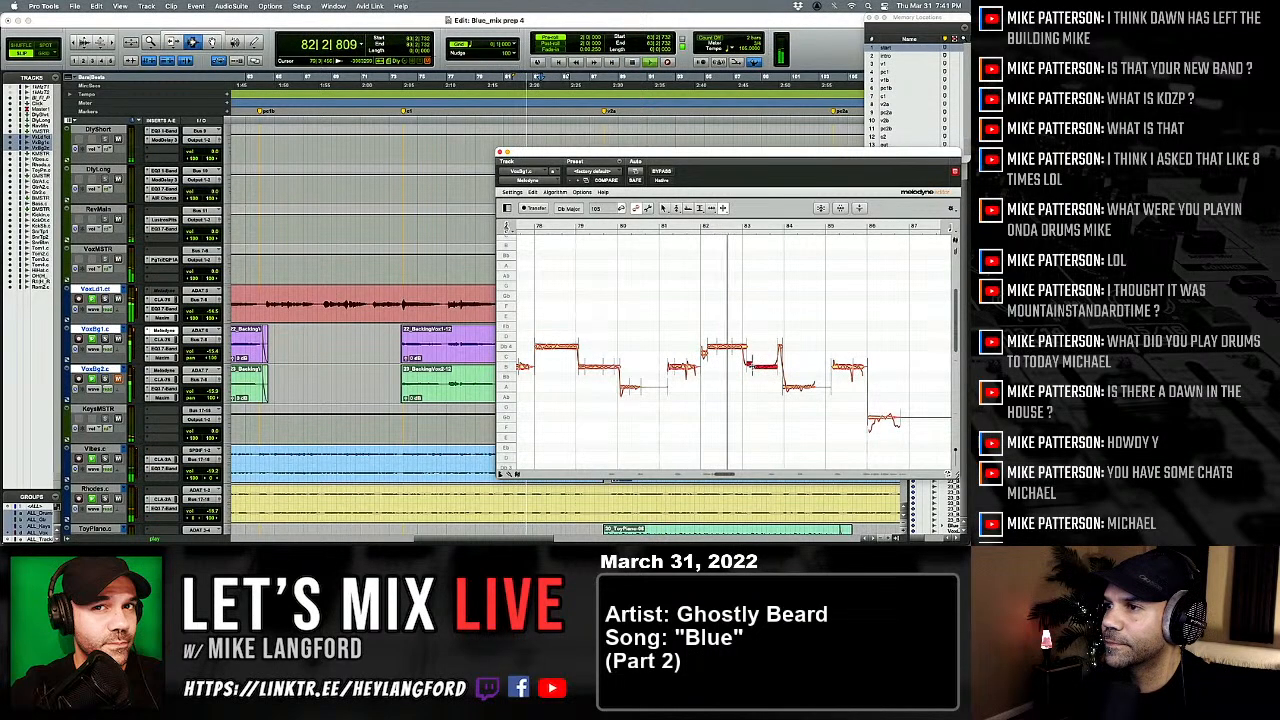
right_click(725, 379)
left_click(696, 385)
key("space")
key("space")
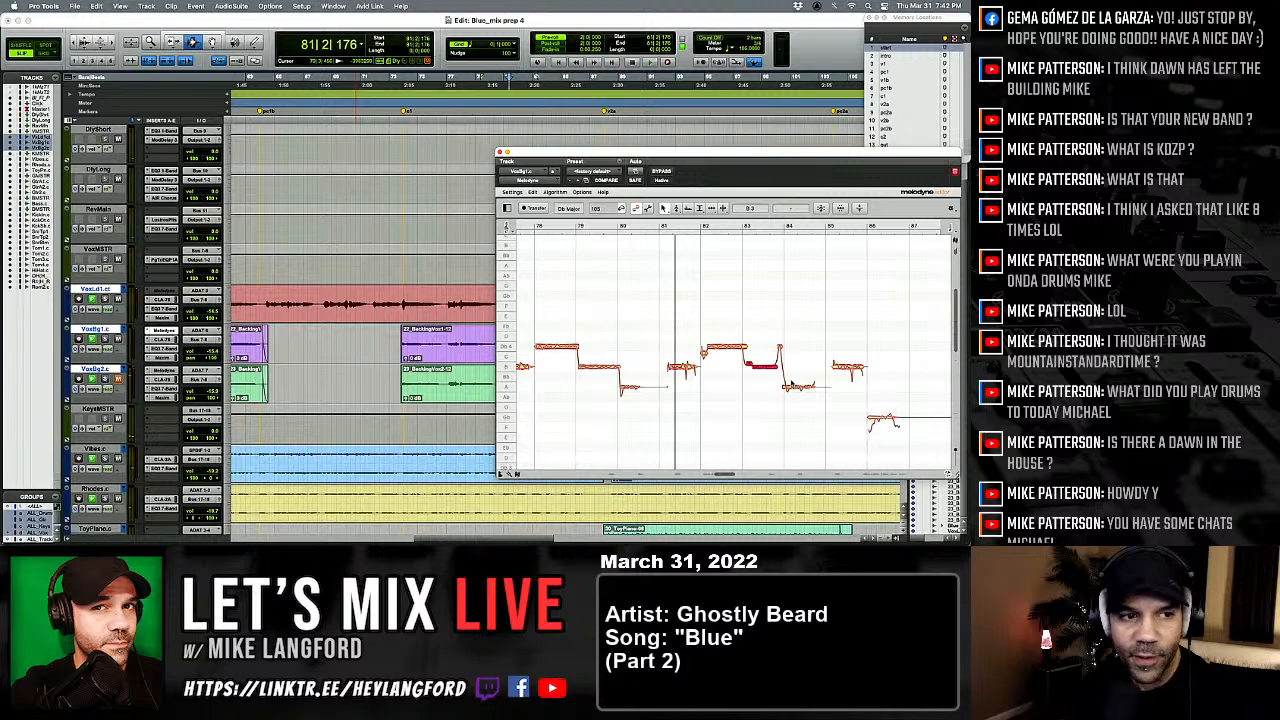
Step: Separate the start of the A3 note at bar 84 and center its segments at 0 ct
right_click(771, 381)
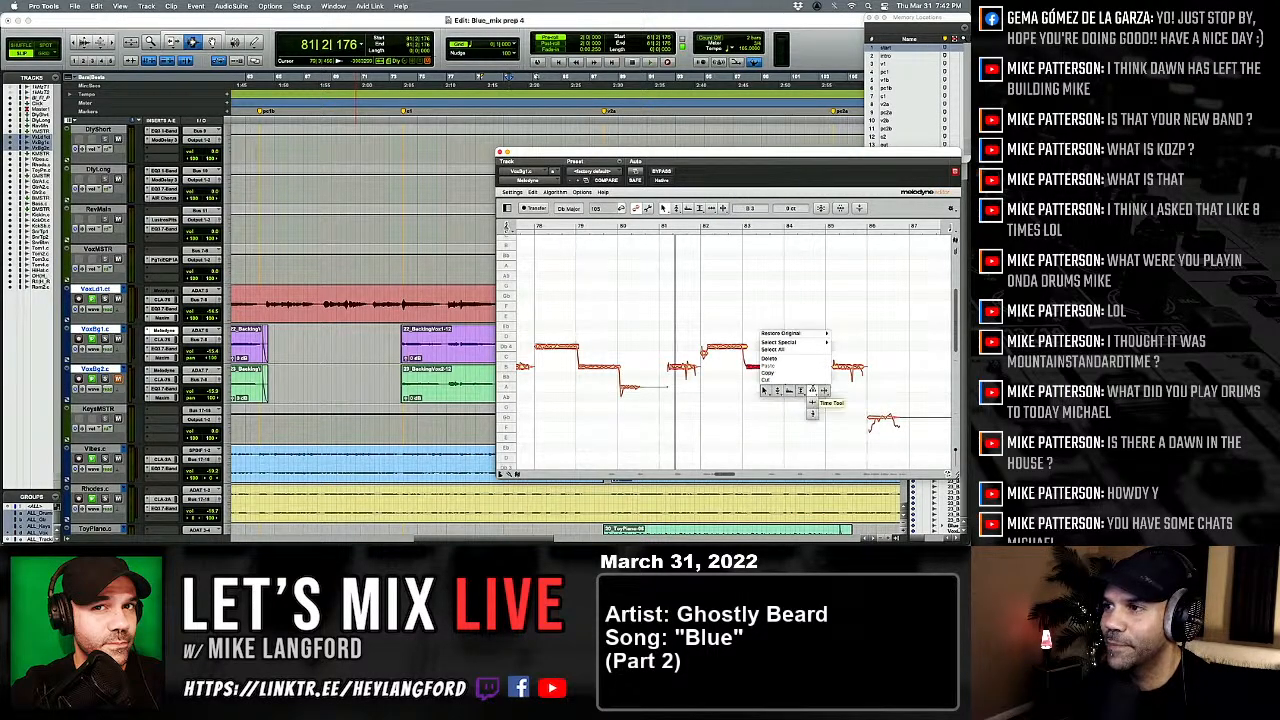
left_click(812, 391)
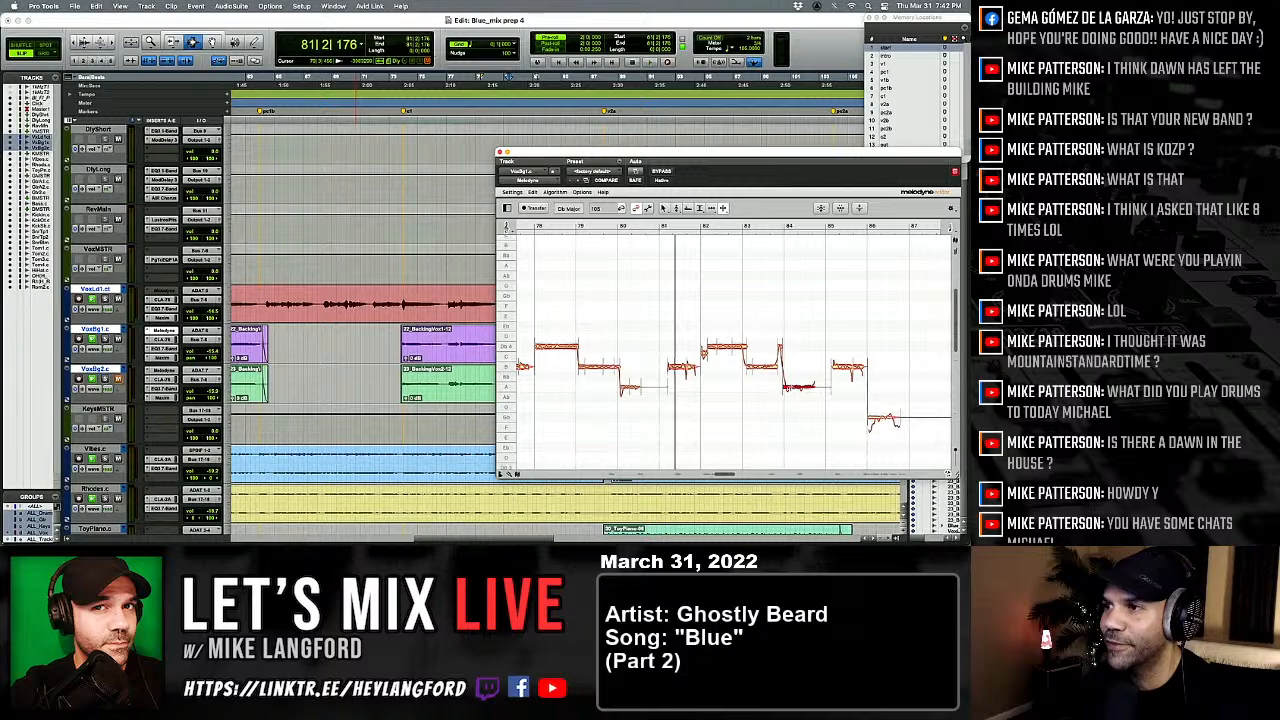
right_click(787, 393)
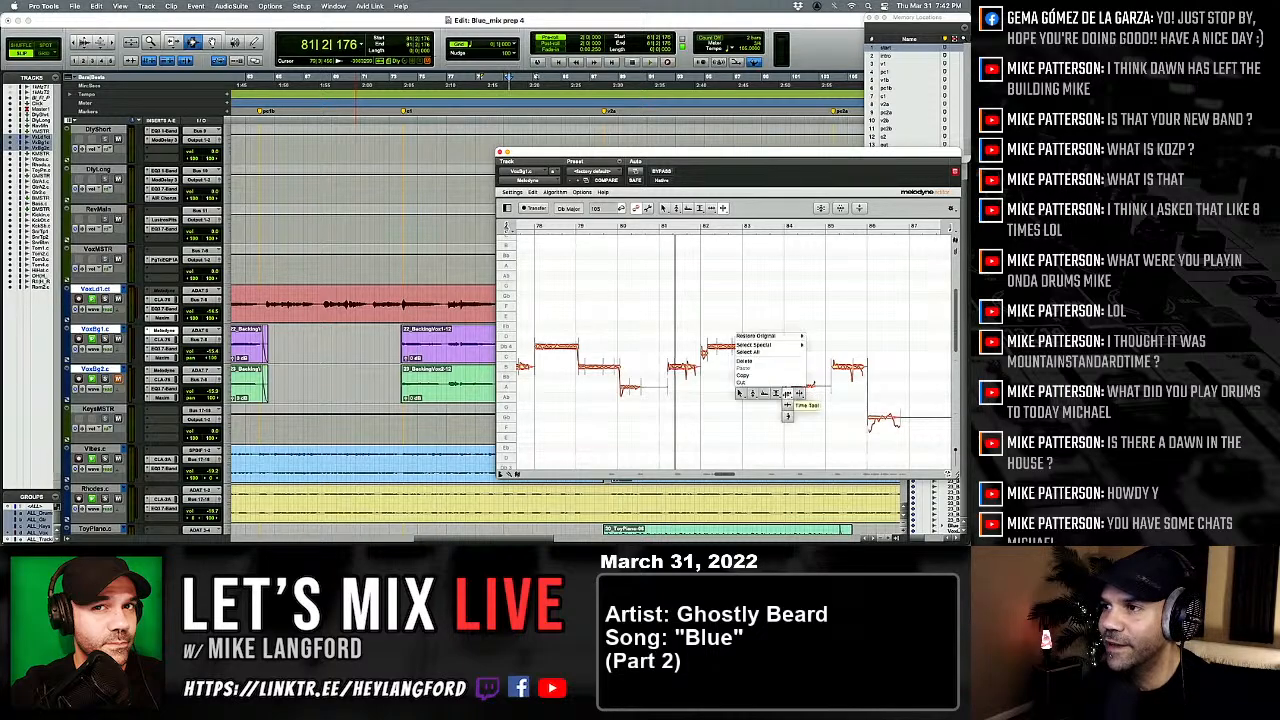
left_click(752, 395)
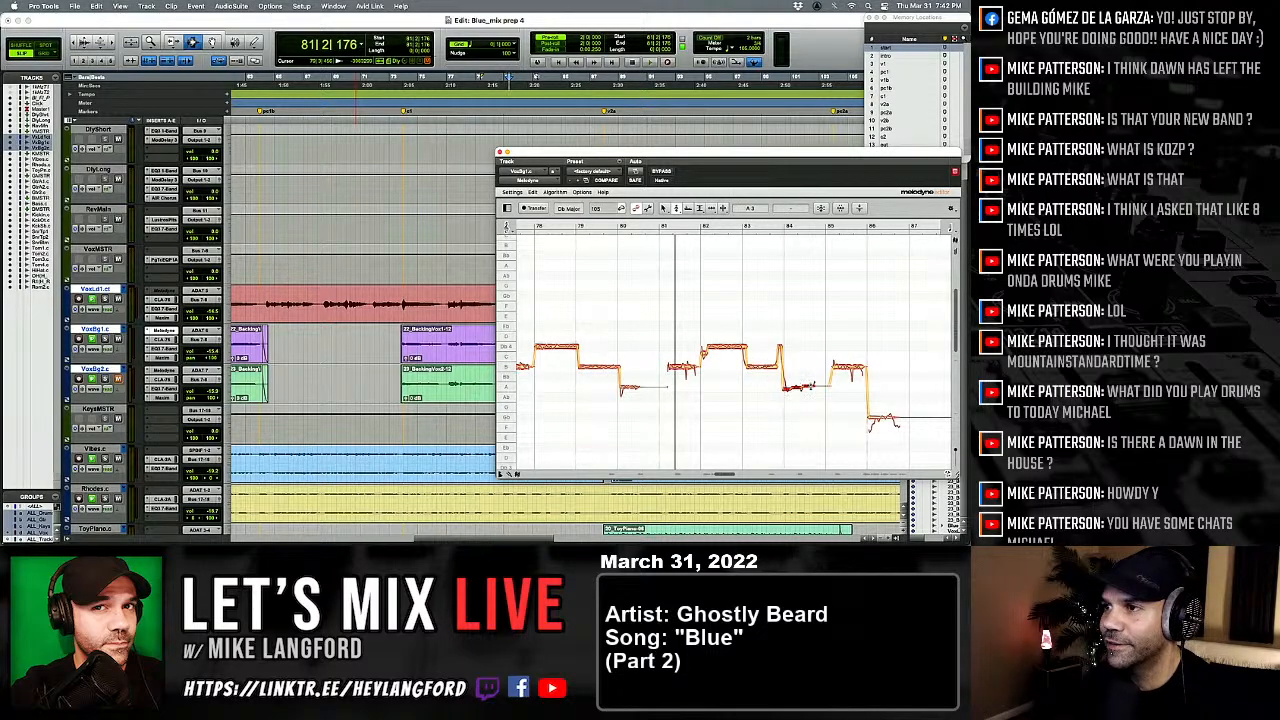
key("space")
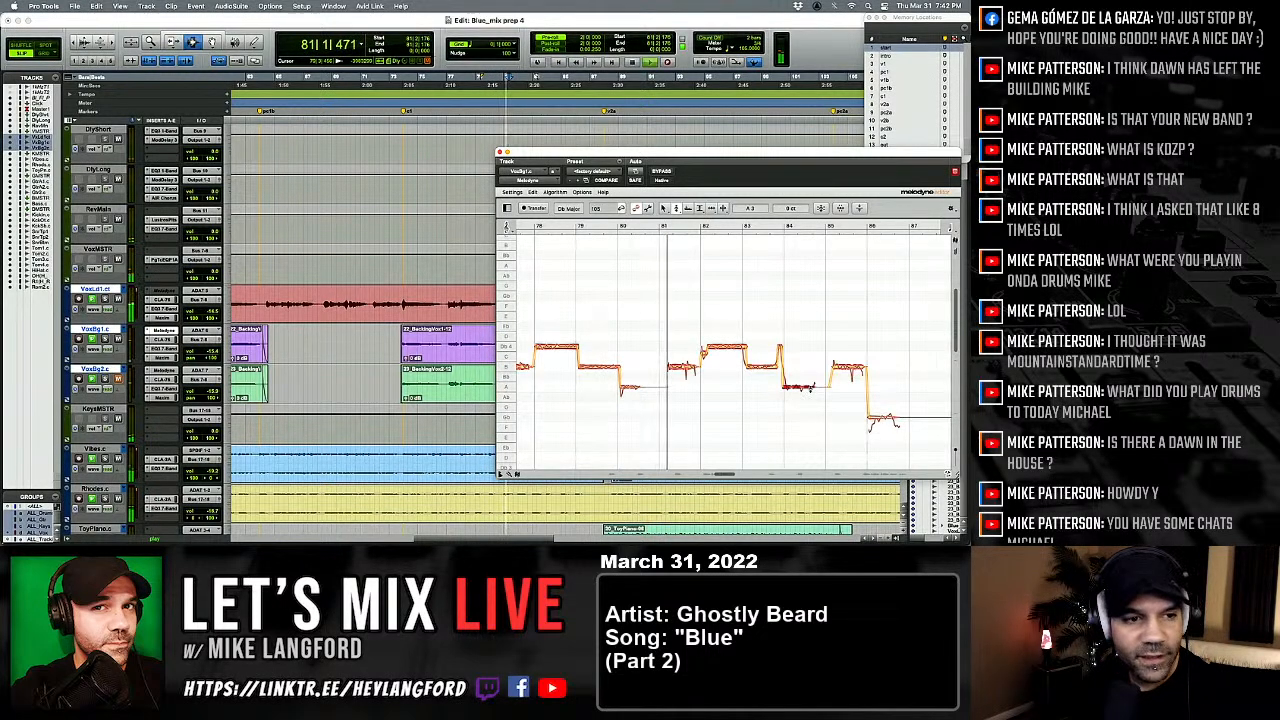
key("space")
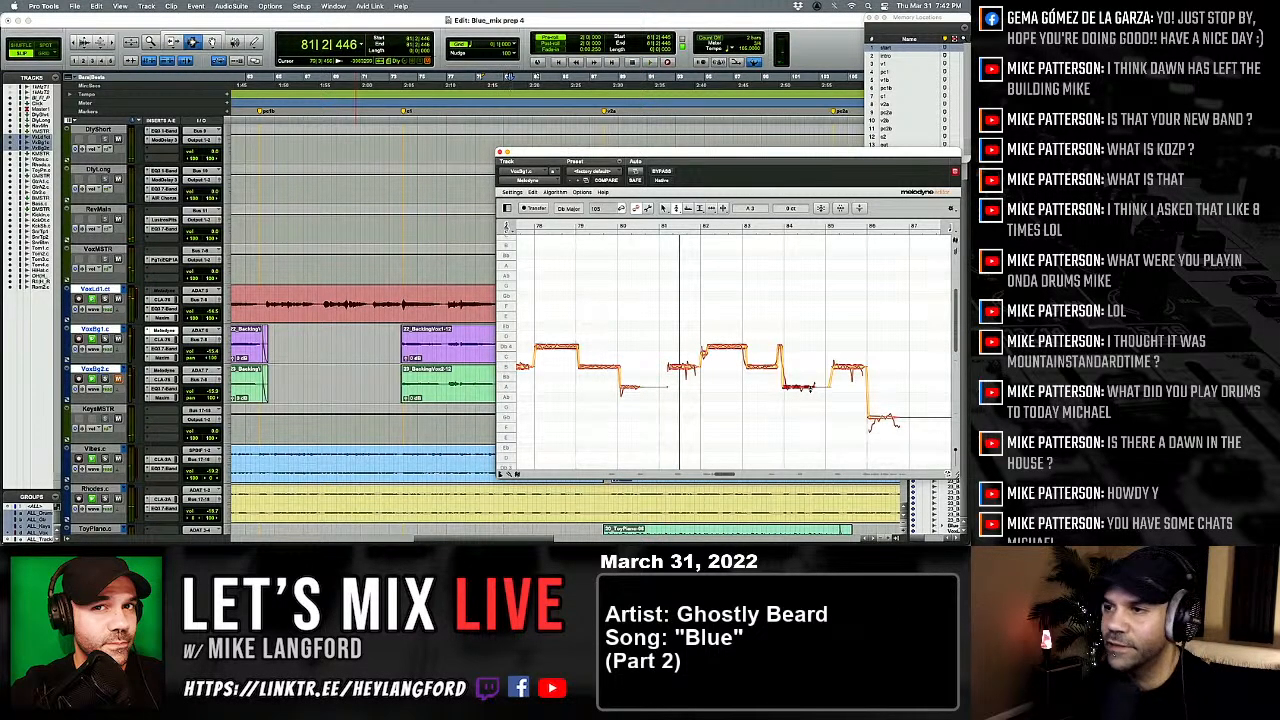
Step: Replay the phrase from bar 80 and work on the start of the A3 note there with the Time tool
key("space")
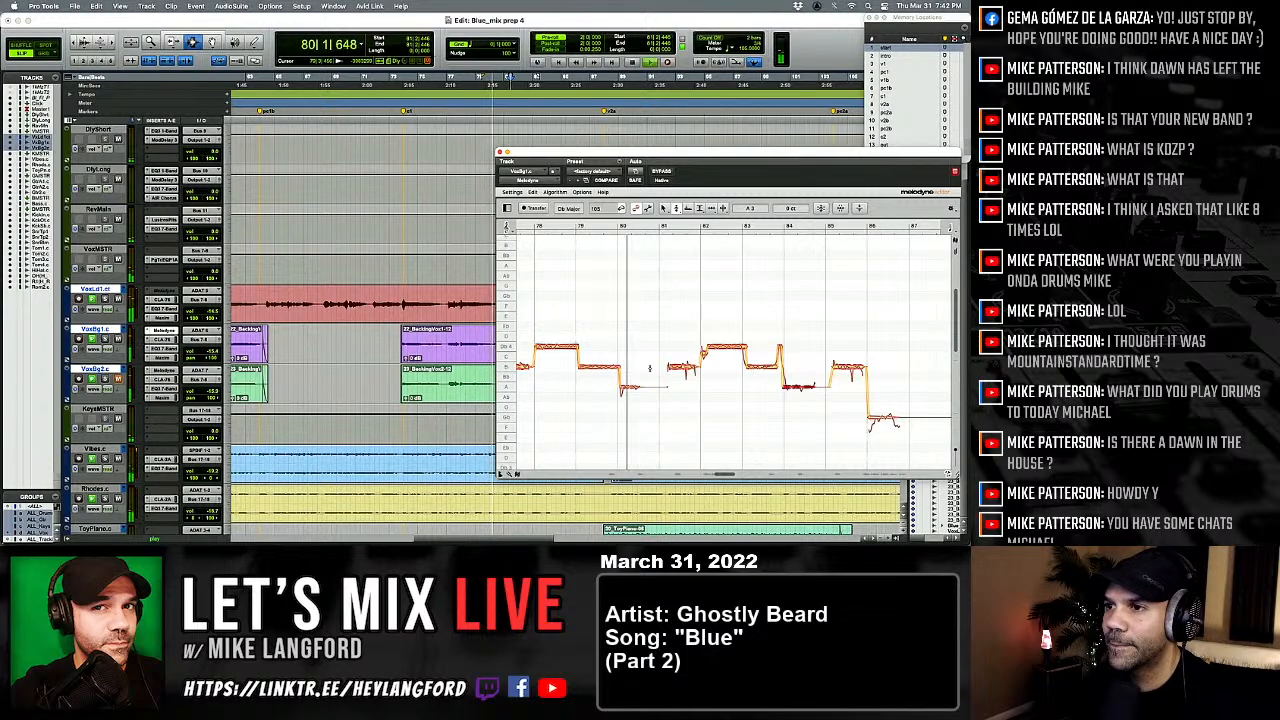
key("space")
key("space")
right_click(638, 383)
left_click(636, 384)
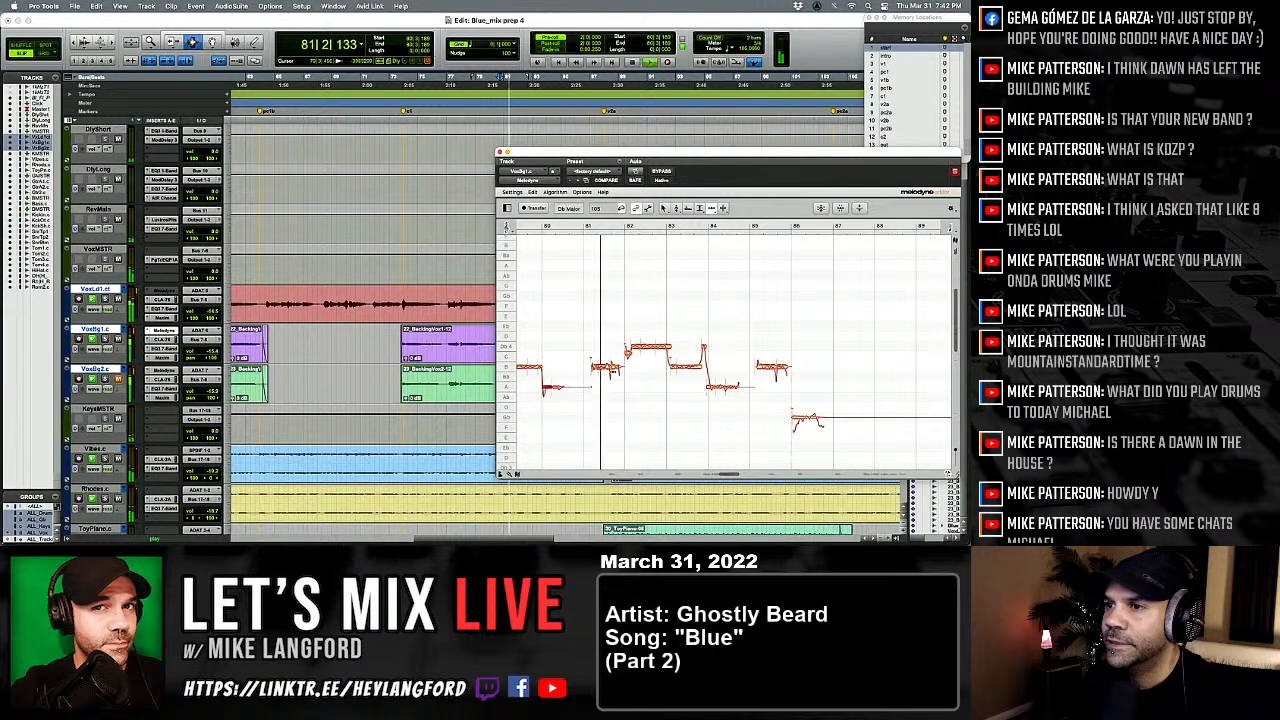
Step: Check the short C4 note with the Pitch tool while playing through bars 82 to 84
right_click(629, 366)
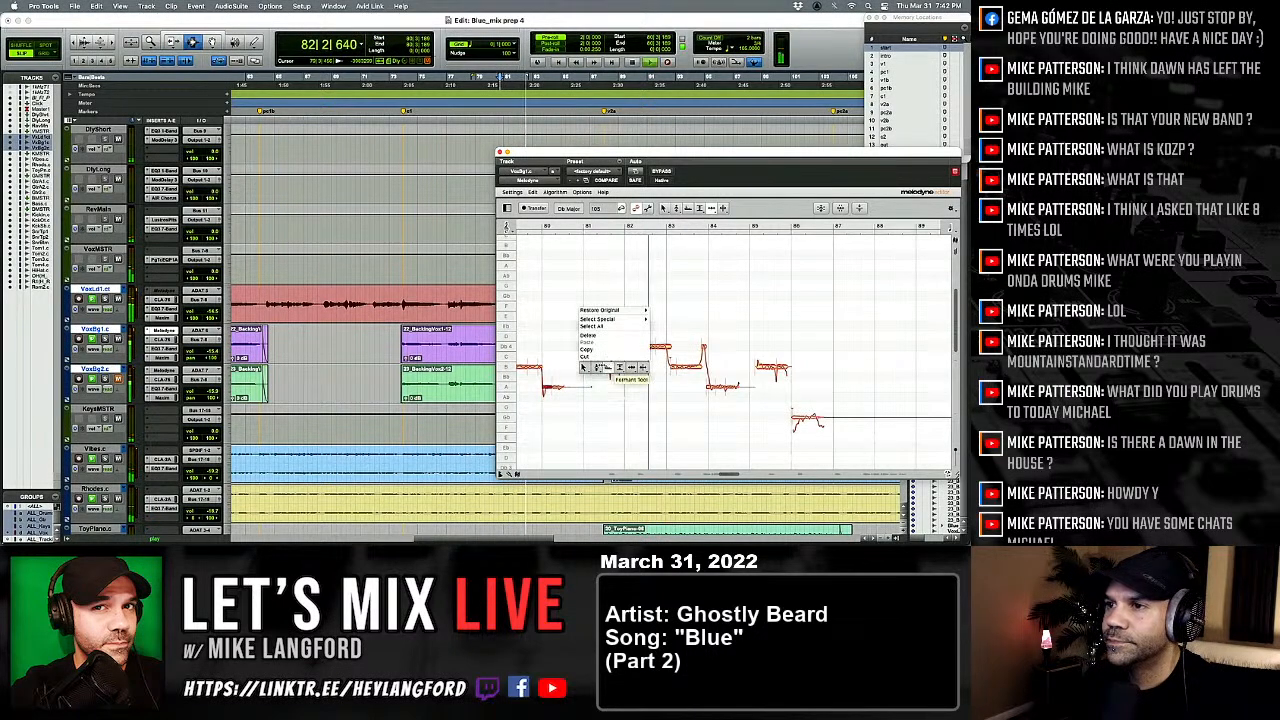
left_click(598, 367)
key("space")
key("space")
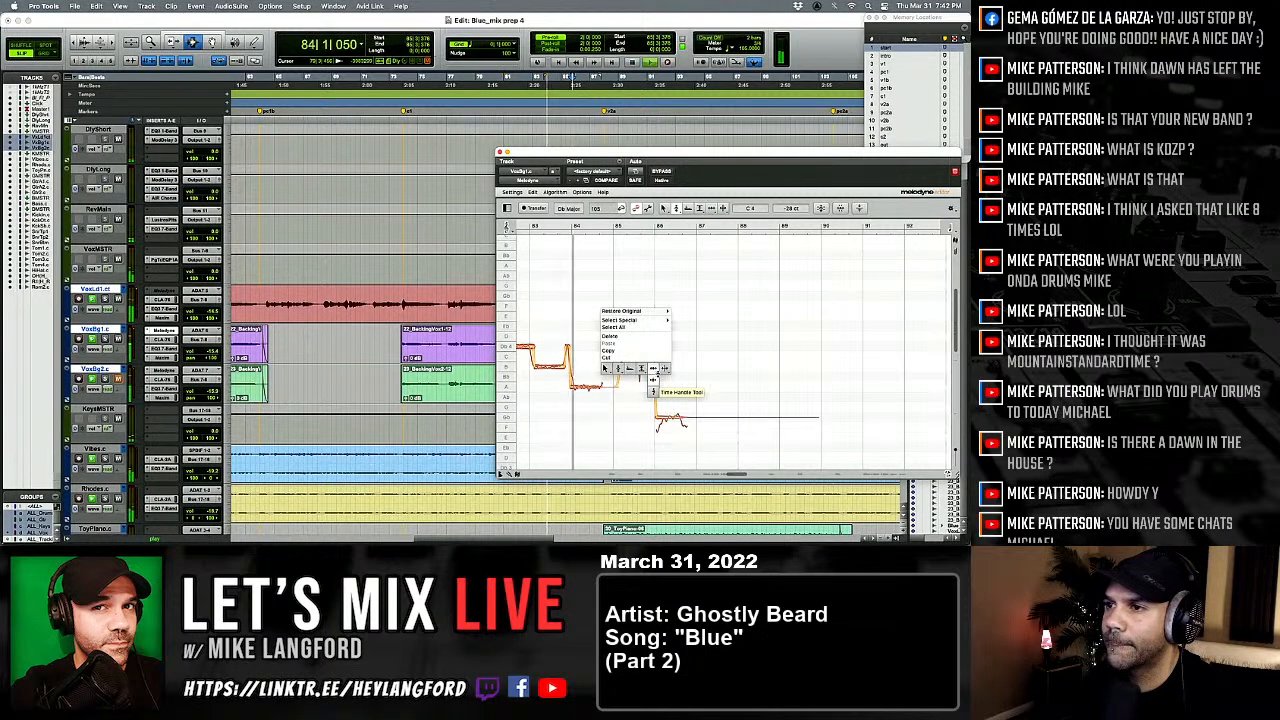
Step: Separate the start of the B3 note at bar 85 and center its segments on pitch
left_click(664, 369)
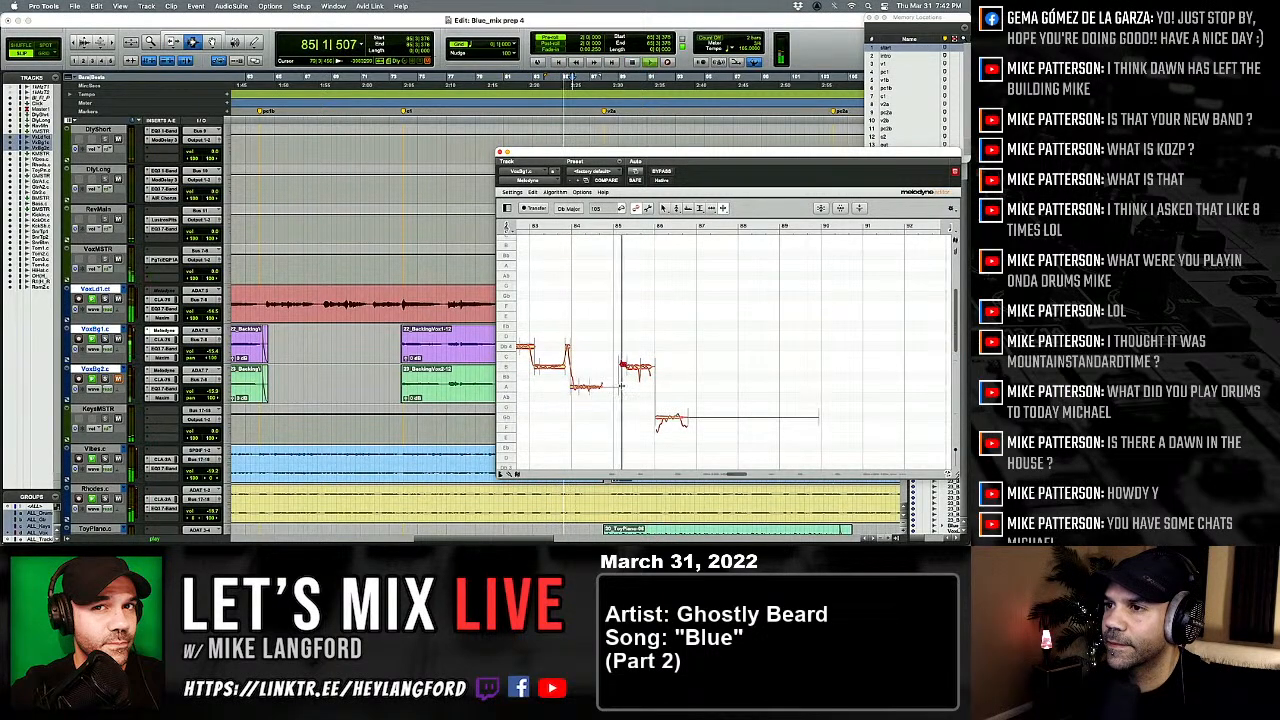
right_click(621, 386)
left_click(578, 391)
key("space")
key("space")
left_click_drag(606, 341, 650, 373)
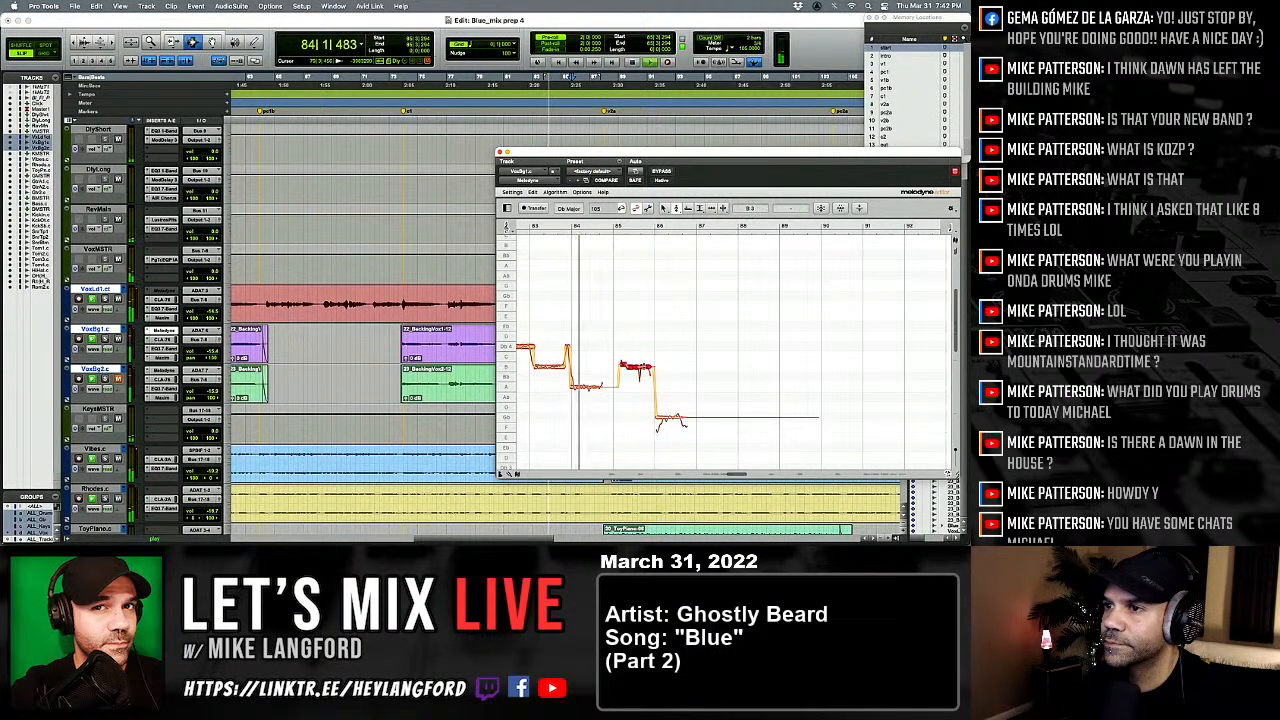
Step: Separate the beginning and the falling end from the Gb3 note at bar 86
right_click(657, 414)
left_click(690, 421)
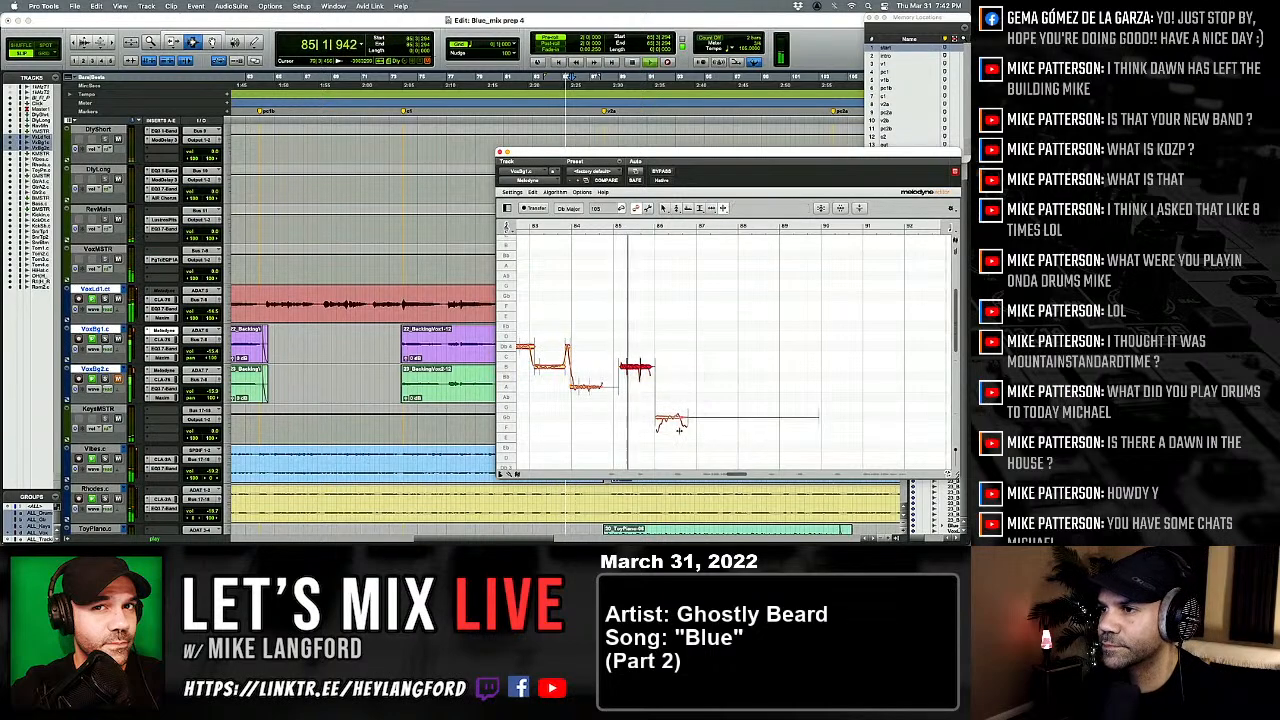
double_click(681, 419)
key("space")
key("space")
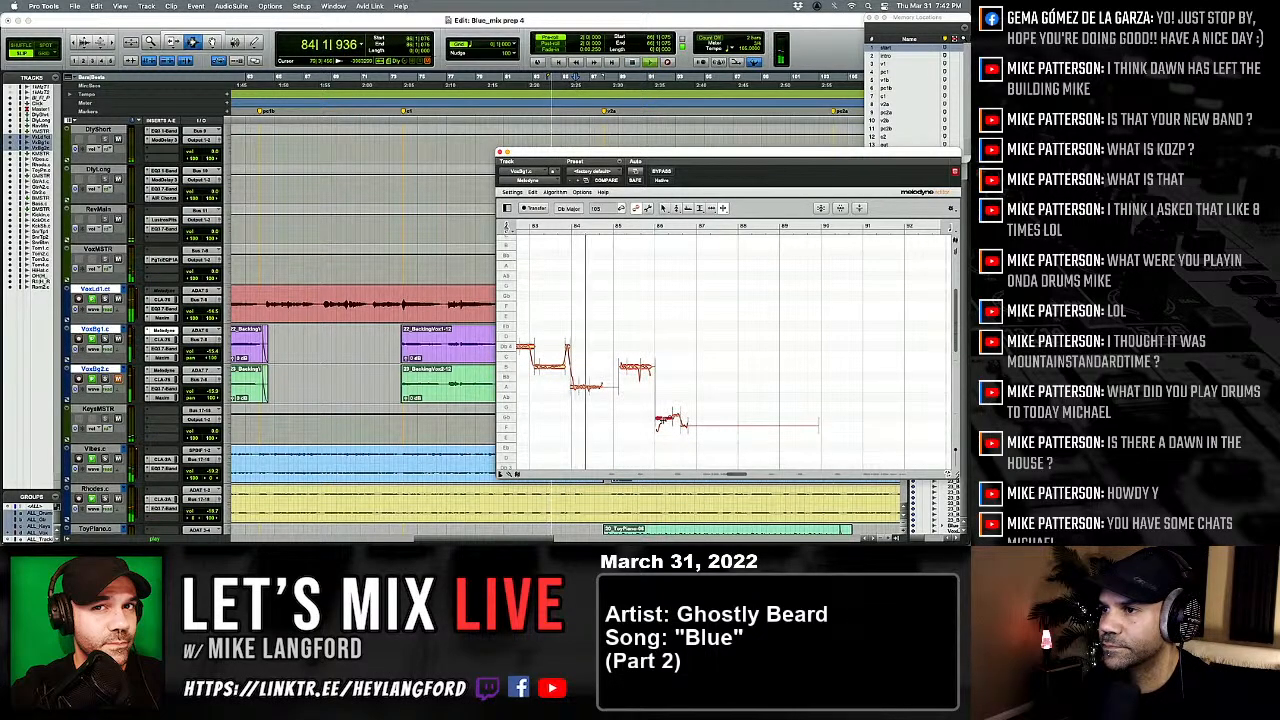
Step: Center the middle segment of the bar 86 note at Gb3, 0 ct, and raise its end segment from F3 to Gb3
right_click(652, 447)
left_click(610, 448)
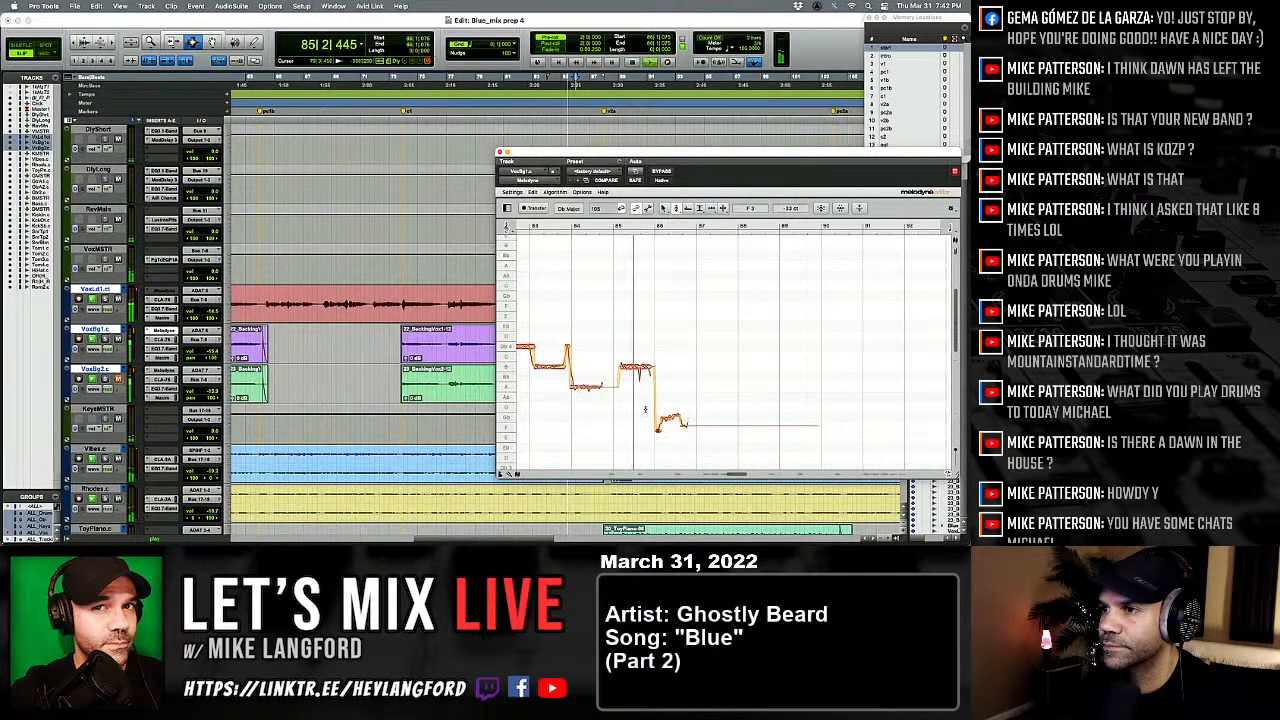
double_click(670, 418)
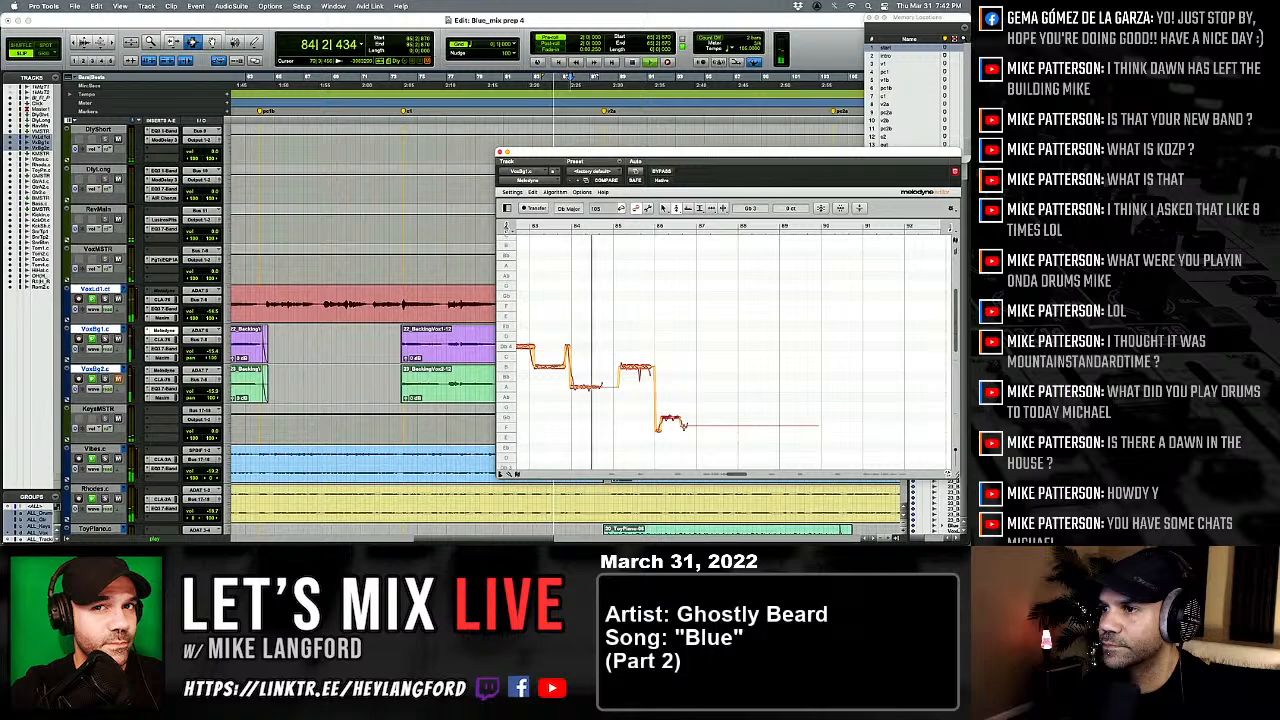
left_click_drag(684, 427, 684, 418)
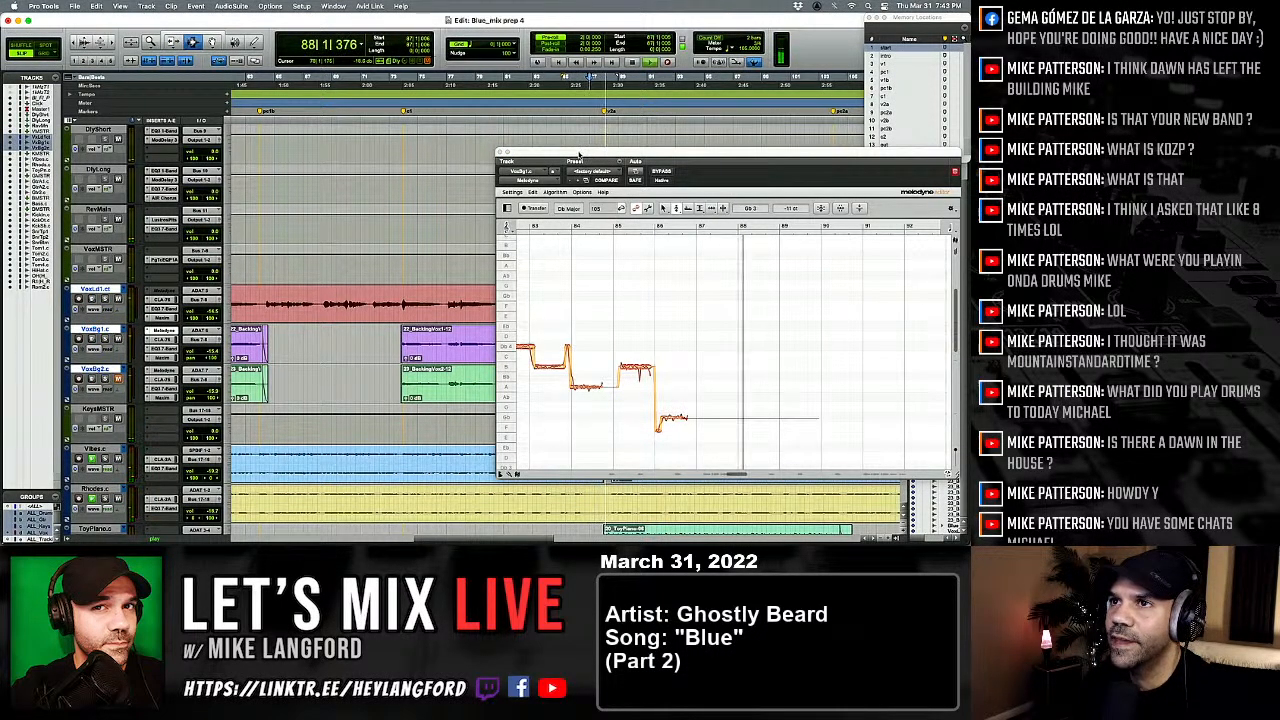
Step: Play the next backing vocal clip near bar 102, and move the Melodyne window clear of the vocal tracks
left_click_drag(579, 155, 428, 4)
key("r")
key("r")
key("space")
left_click(579, 347)
left_click(593, 360)
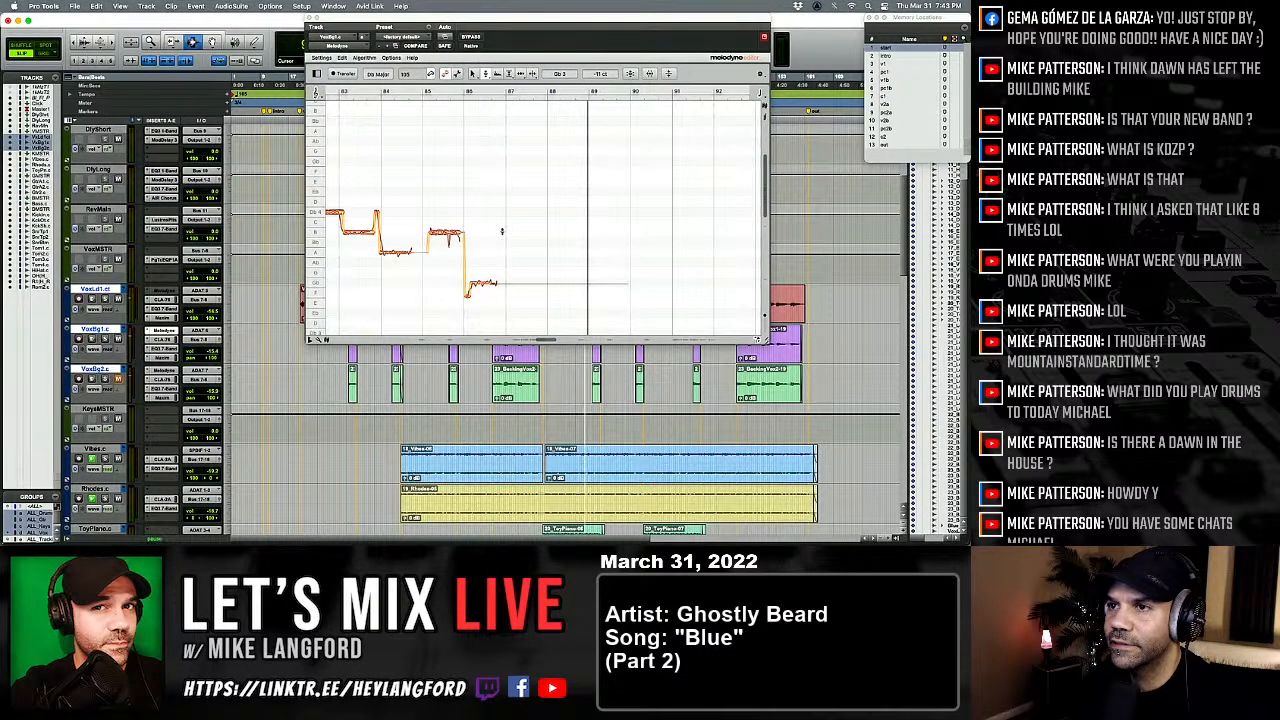
key("space")
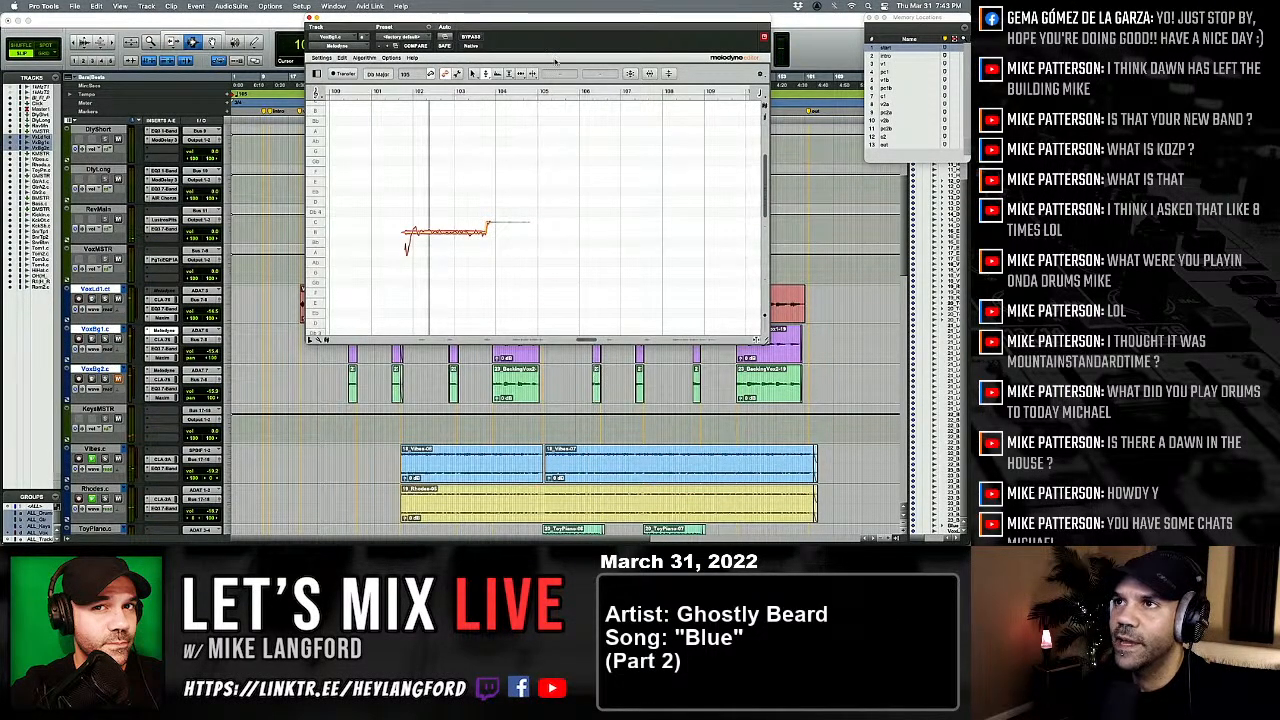
left_click_drag(534, 20, 573, 428)
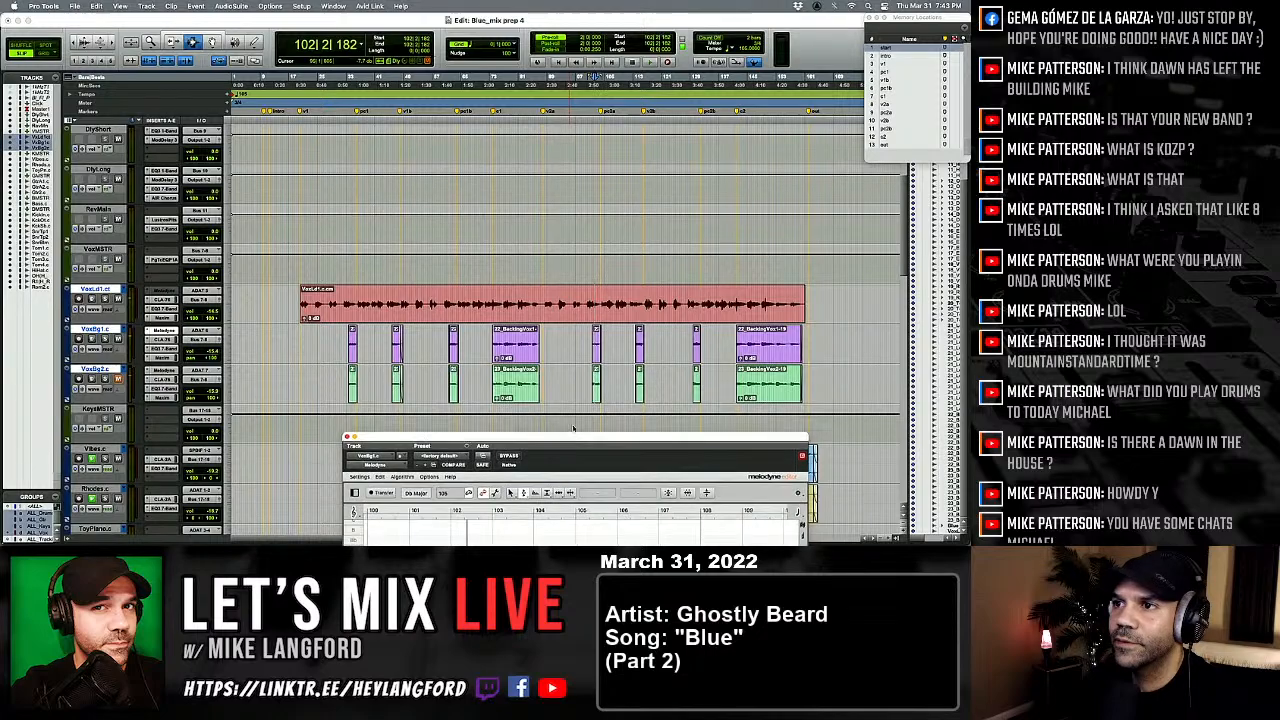
Step: Zoom in on the backing vocal clips around bar 102 and play the passage leading into them
key("space")
key("t")
key("t")
key("t")
key("t")
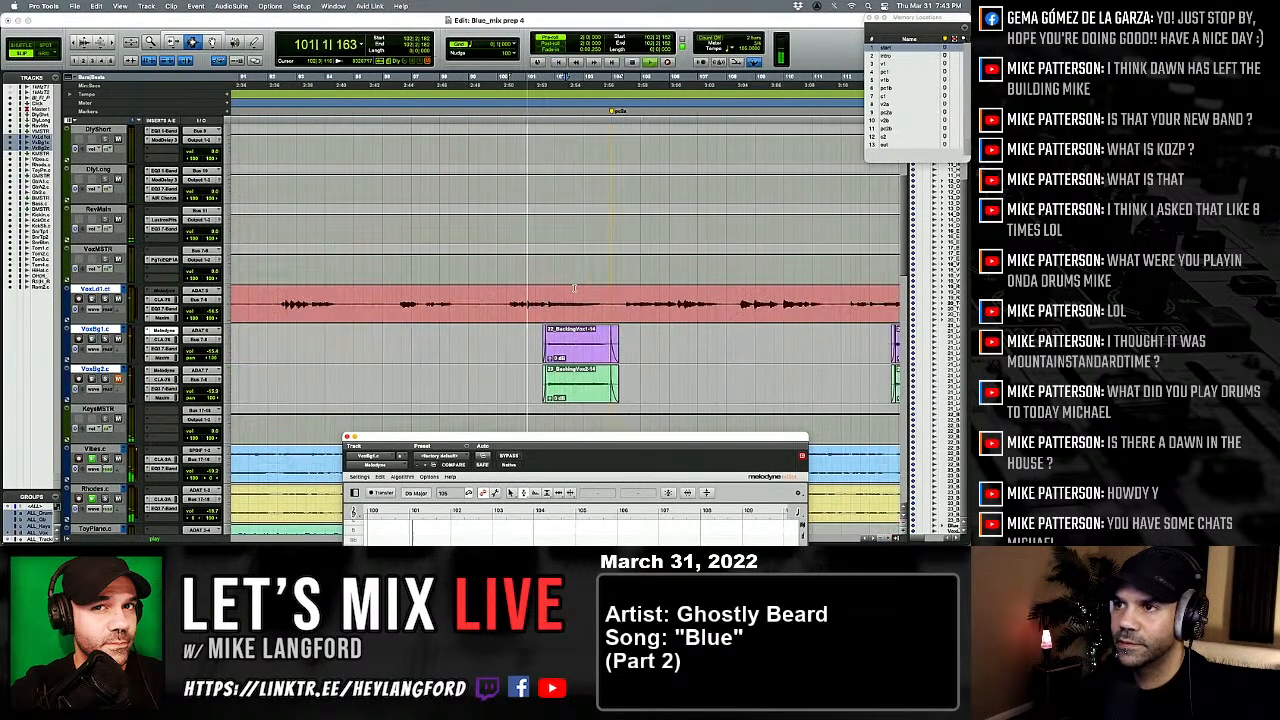
key("space")
key("space")
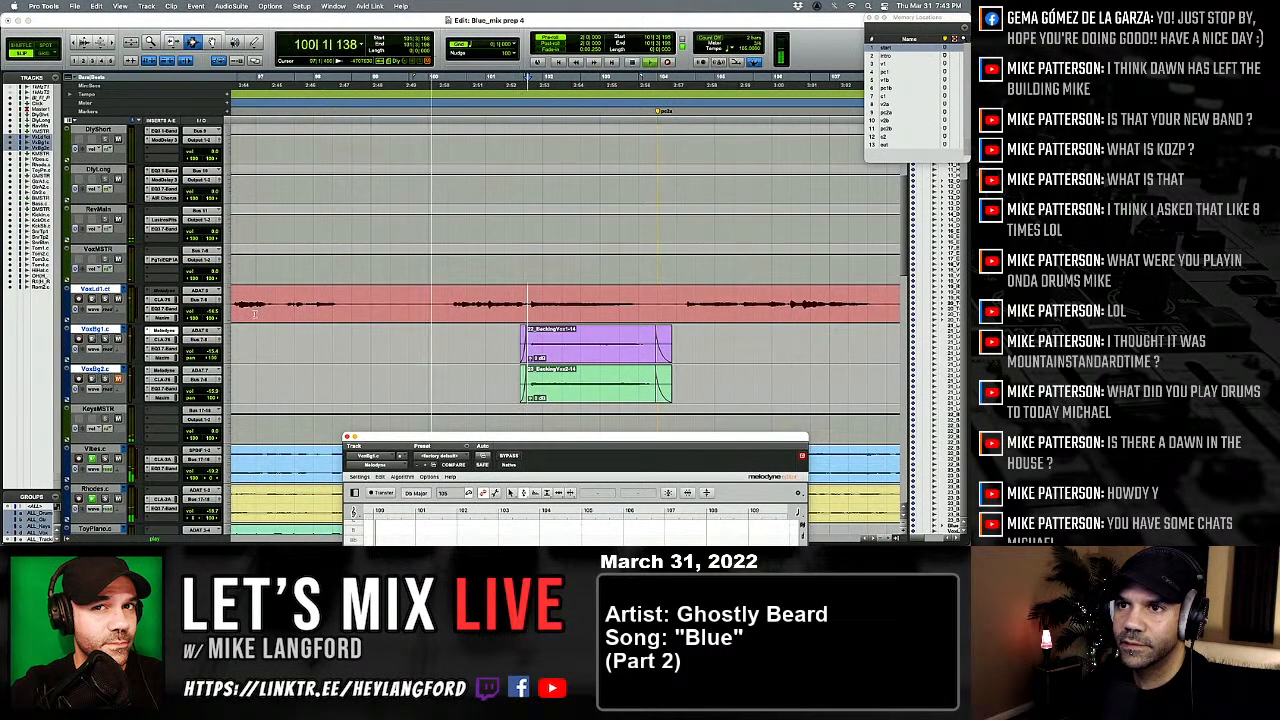
Step: Restart playback from an earlier lead vocal phrase near bar 95, and zoom the timeline out to the surrounding sections
key("space")
left_click(247, 308)
key("r")
key("r")
key("r")
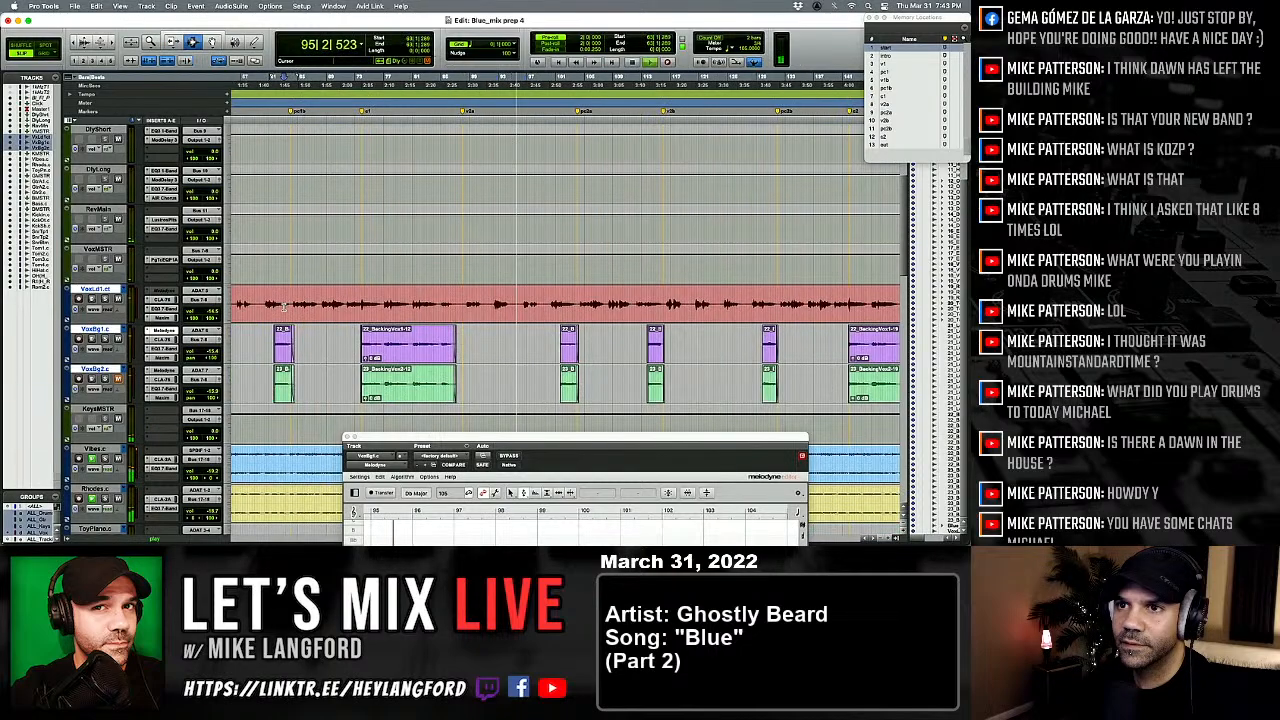
Step: Move the Melodyne window clear of the lead and backing vocal channels in the mixer and return to the arrangement
key("space")
key("super+equal")
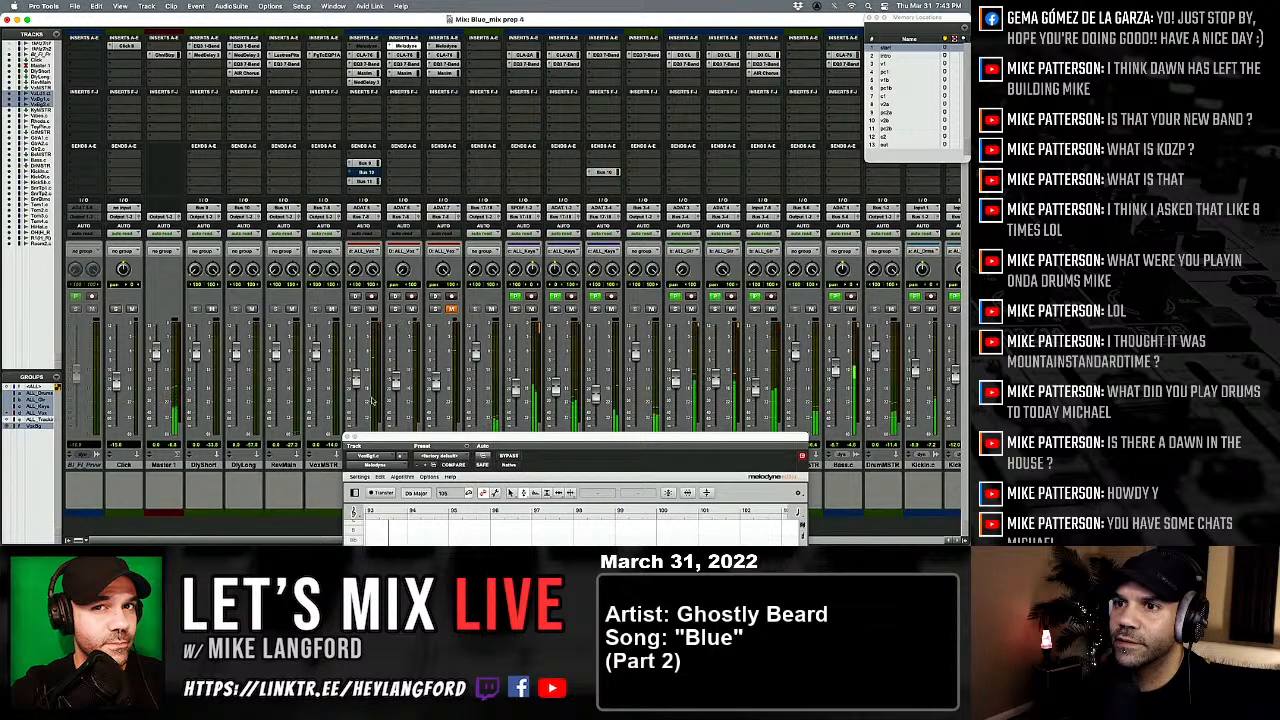
left_click_drag(368, 437, 515, 200)
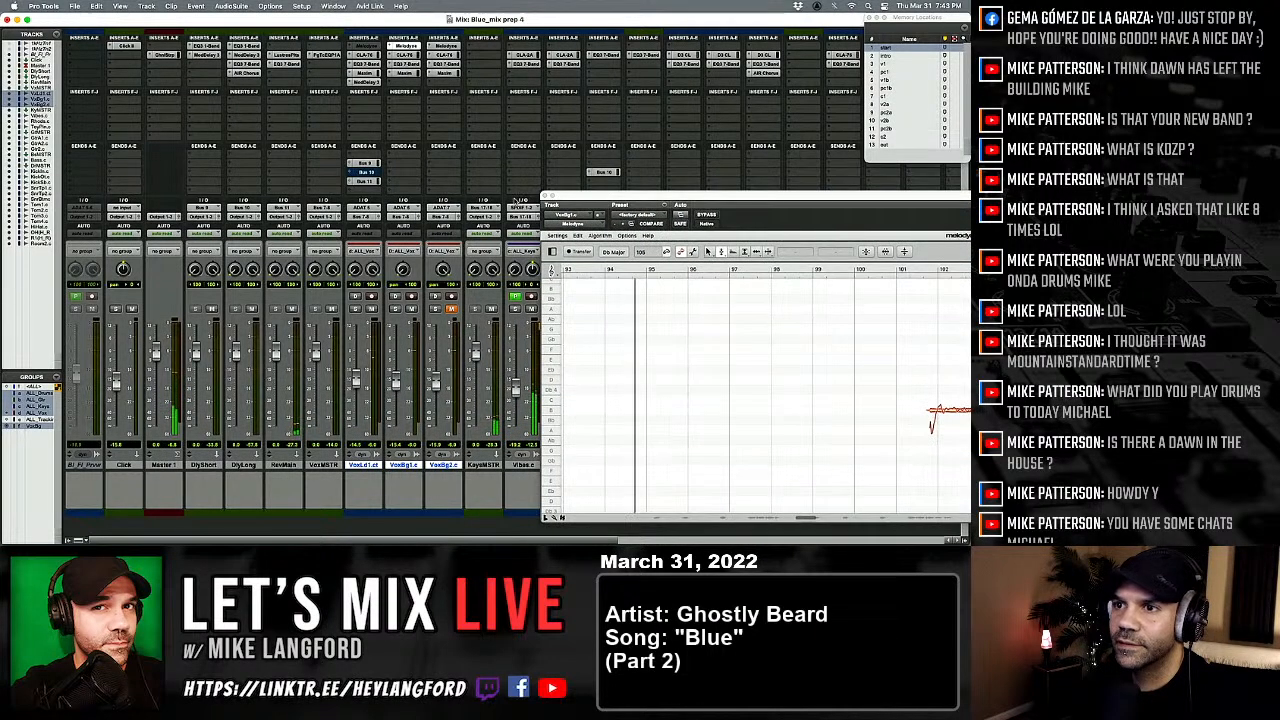
key("super+equal")
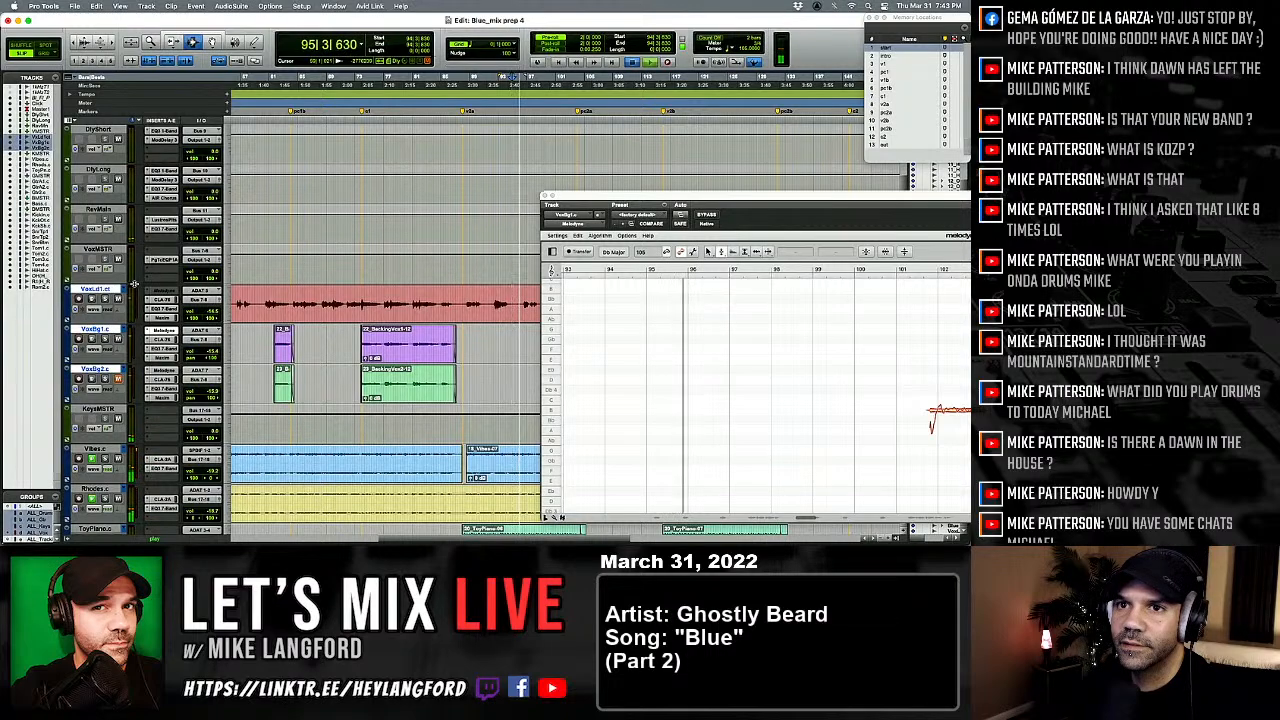
Step: Switch the lead vocal track to its VoxLd1.c playlist, play the vocals from around bar 61 and check their mixer channels
left_click(124, 290)
left_click(148, 272)
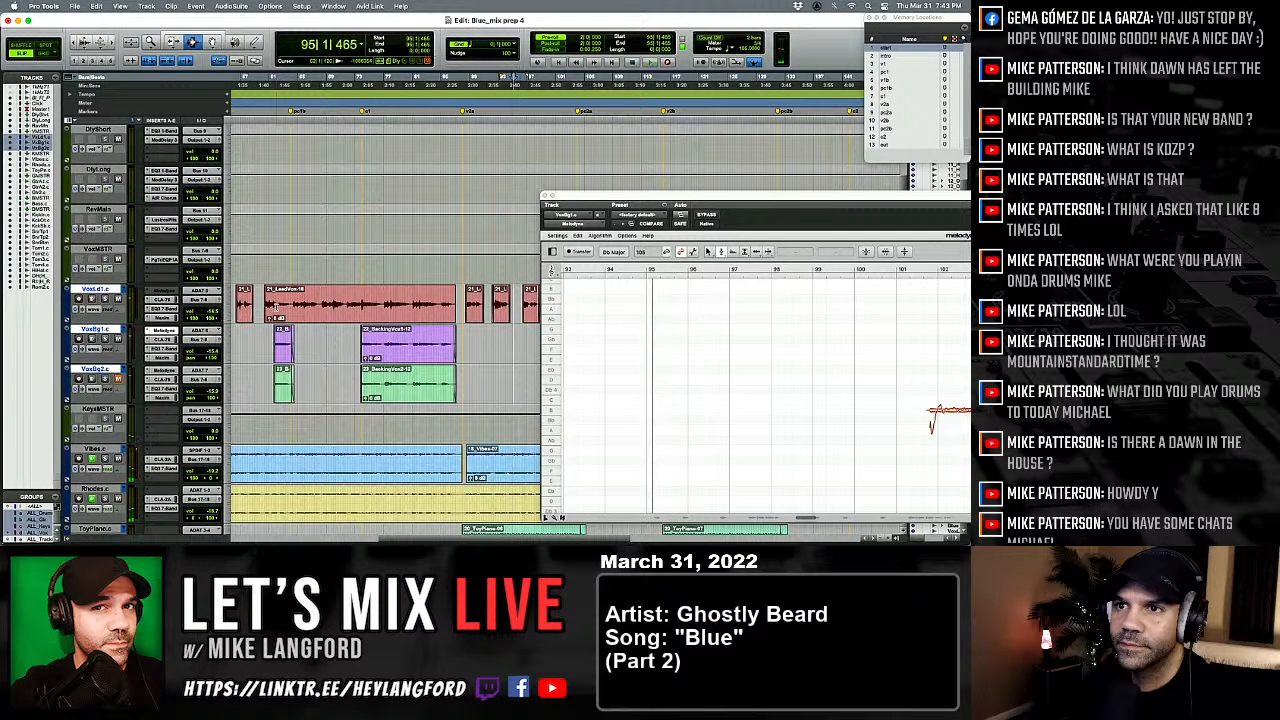
key("space")
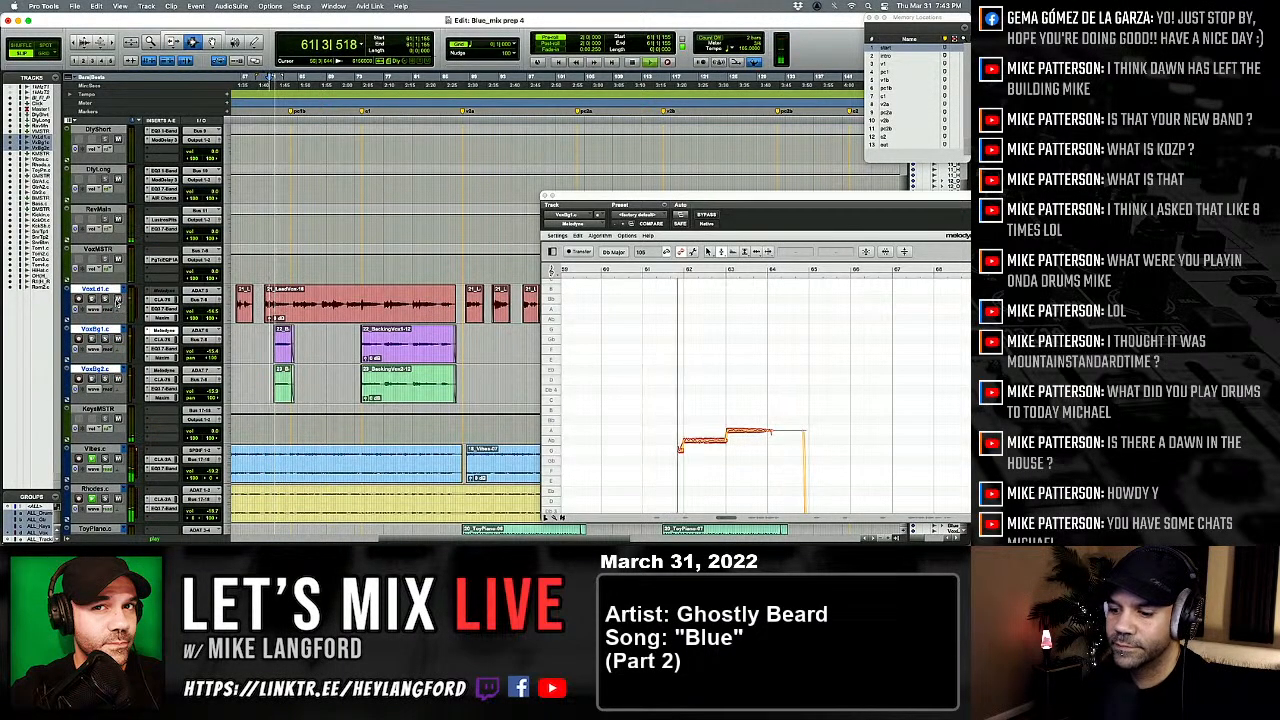
key("super+equal")
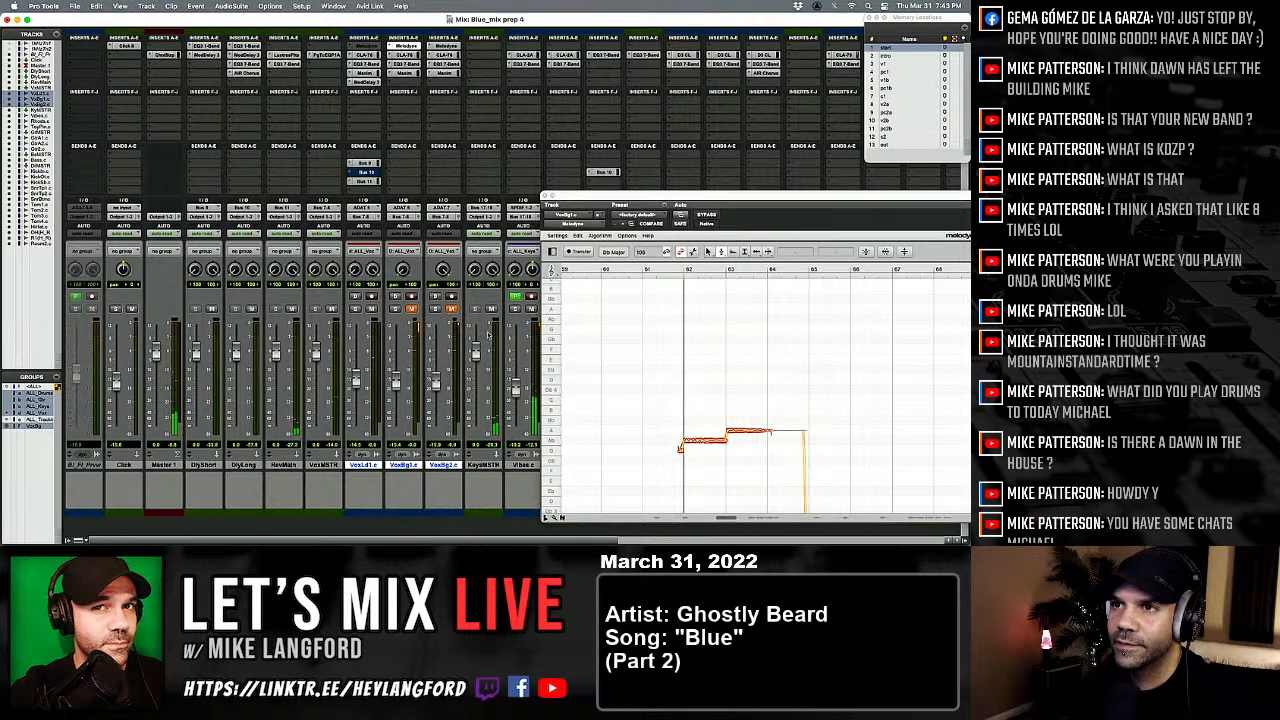
key("super+equal")
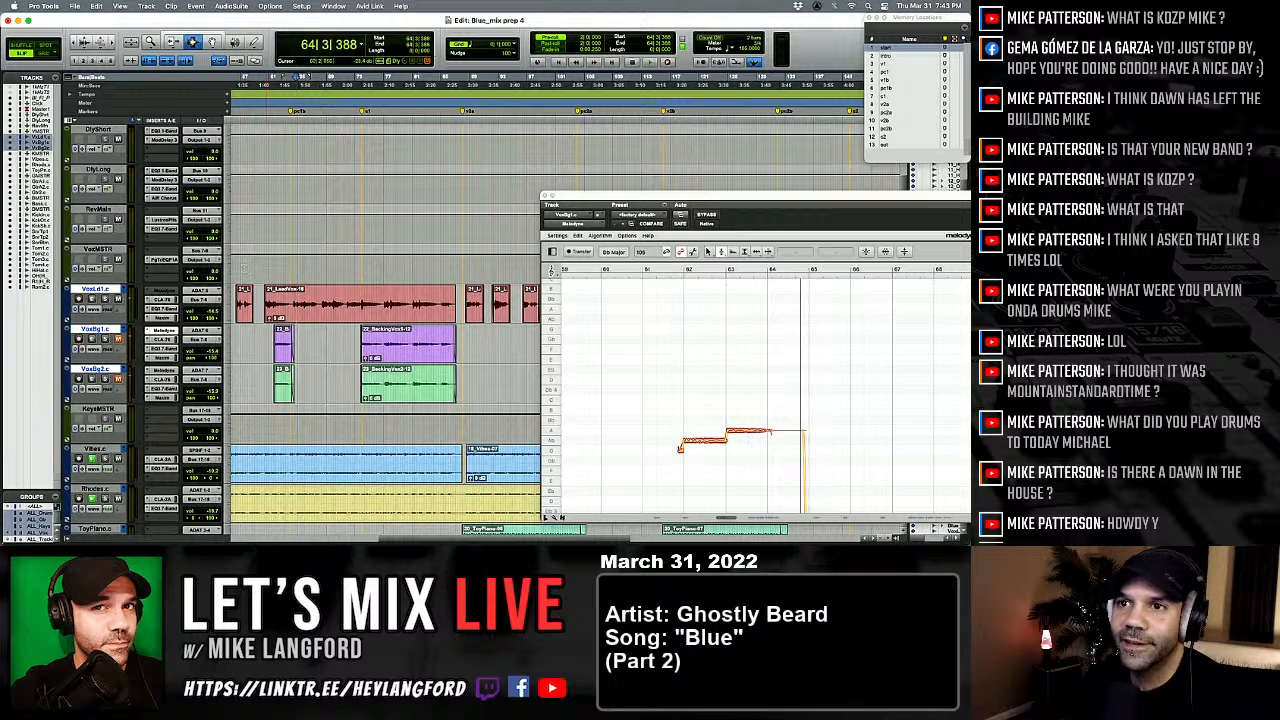
Step: Stop playback, show the whole song on the timeline and close the Melodyne window
key("space")
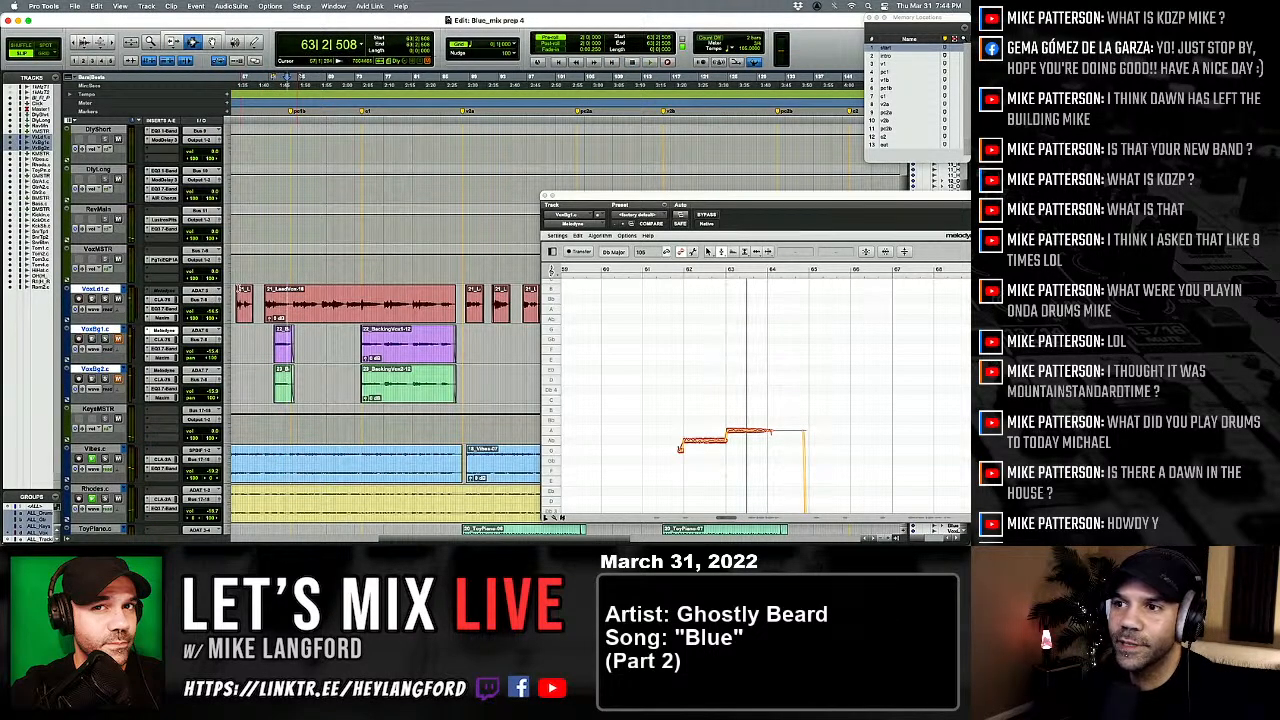
key("r")
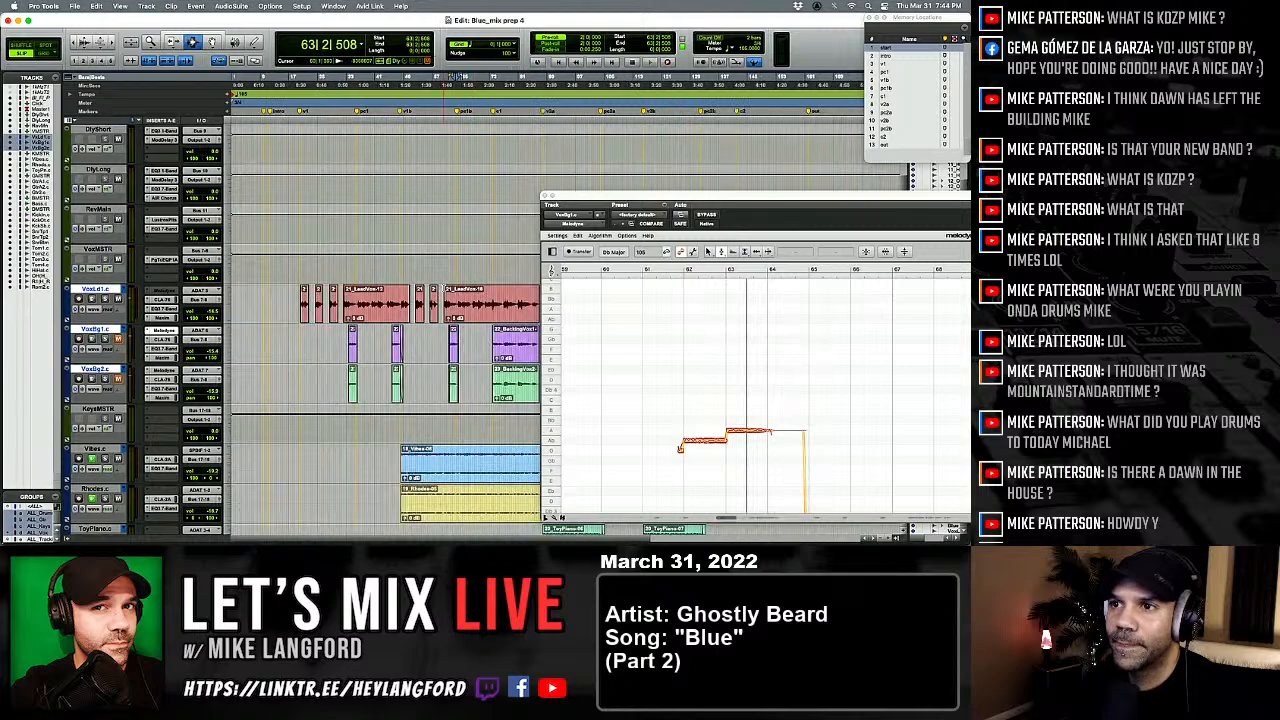
left_click(544, 196)
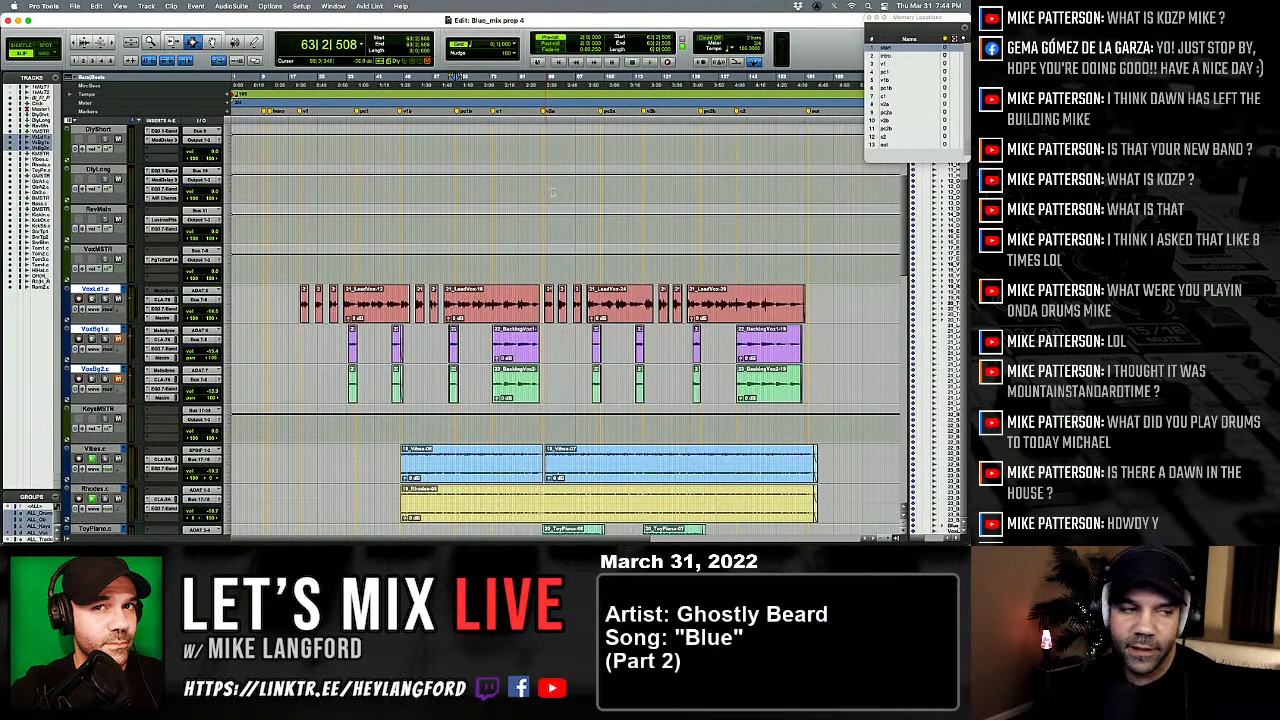
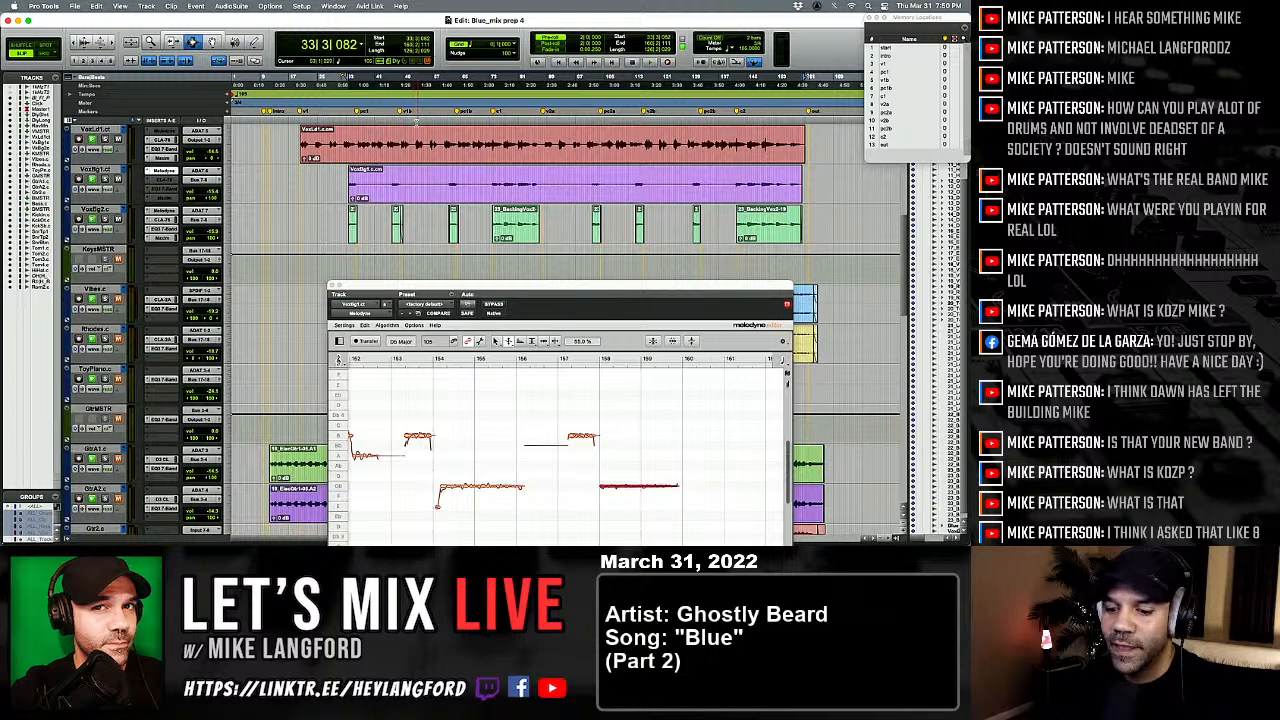
Step: Play from just before the first VoxBg2 clip, deactivate Melodyne on VoxBg1 and reactivate that track's CLA-76 and EQ3 7-Band inserts
left_click(332, 222)
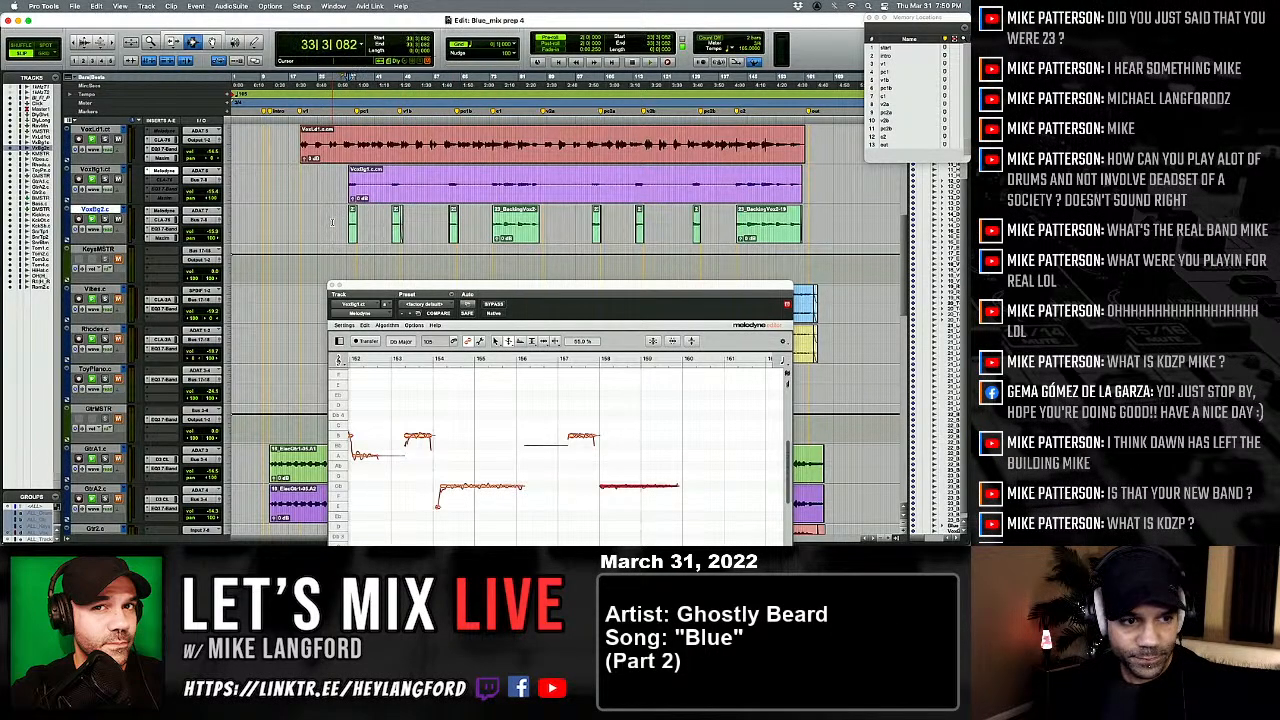
key("space")
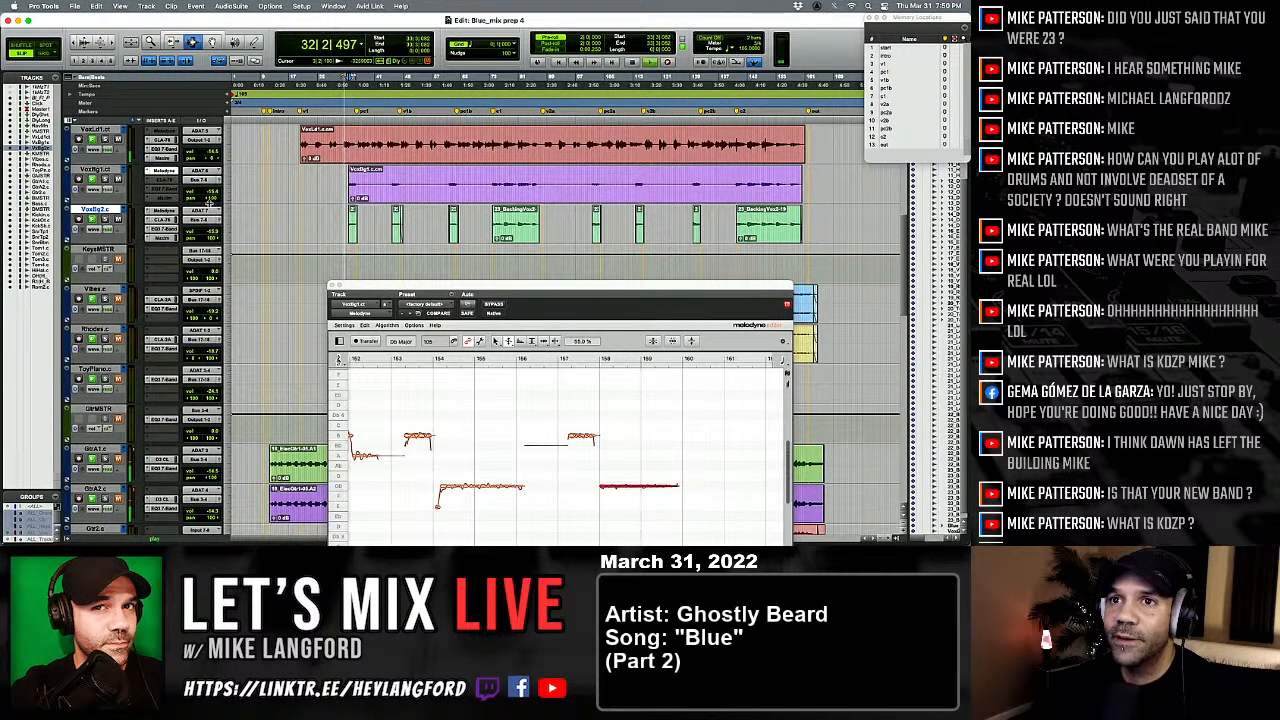
left_click(163, 171, "ctrl+super")
left_click(162, 180, "ctrl+super")
left_click(162, 189, "ctrl+super")
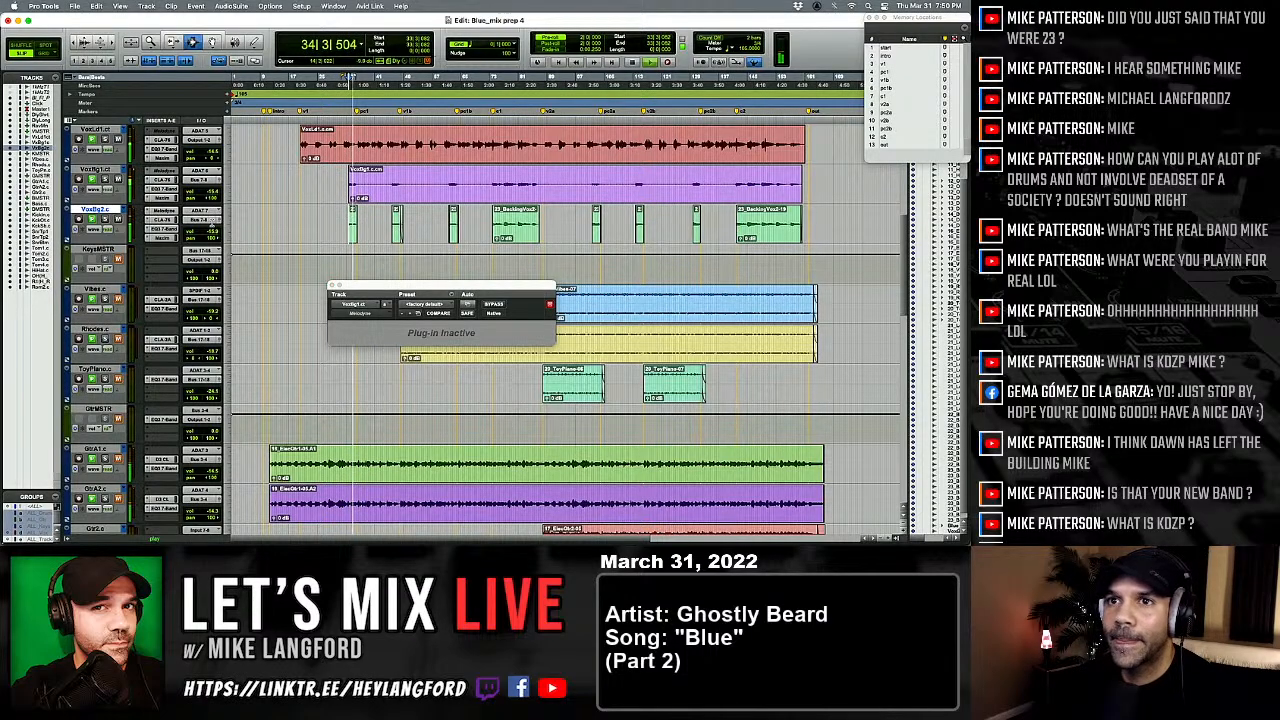
Step: Open Melodyne on the VoxBg2 track and restart playback ahead of its first clip to capture the phrase
left_click(163, 211)
key("space")
key("space")
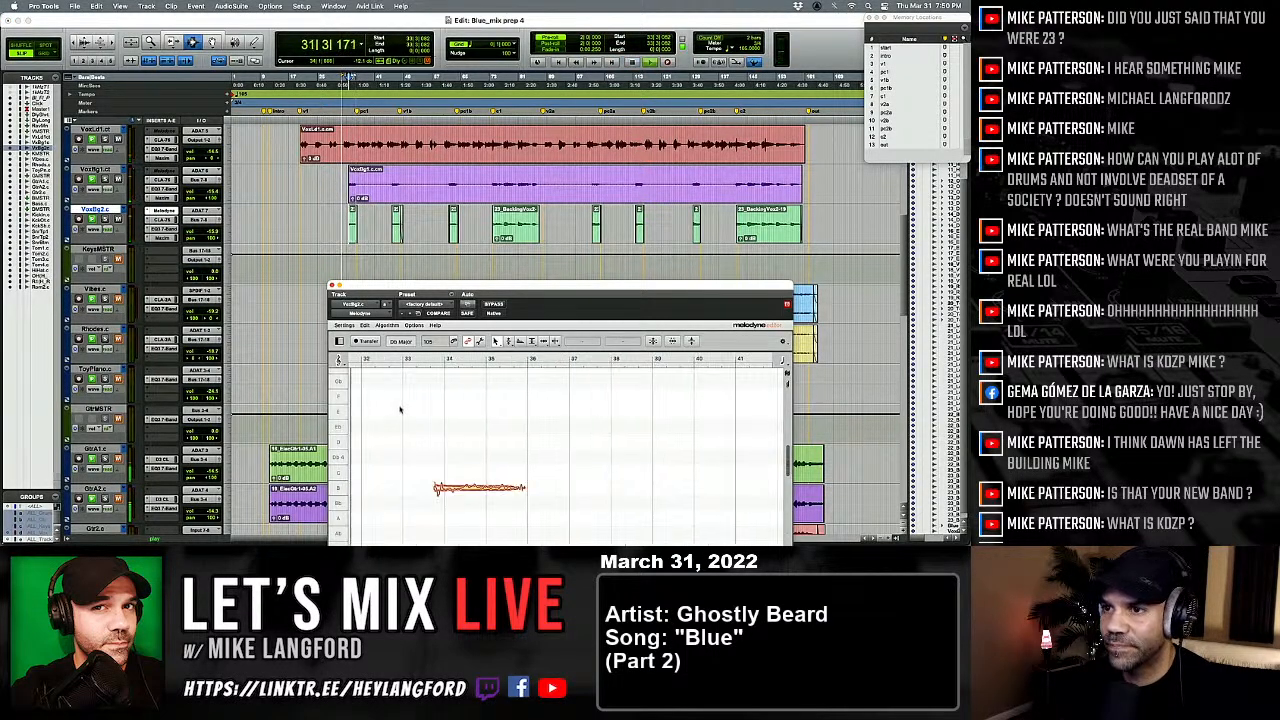
Step: Split the first captured VoxBg2 phrase around bar 34 with the Note Separation tool
right_click(442, 465)
left_click(490, 465)
right_click(490, 469)
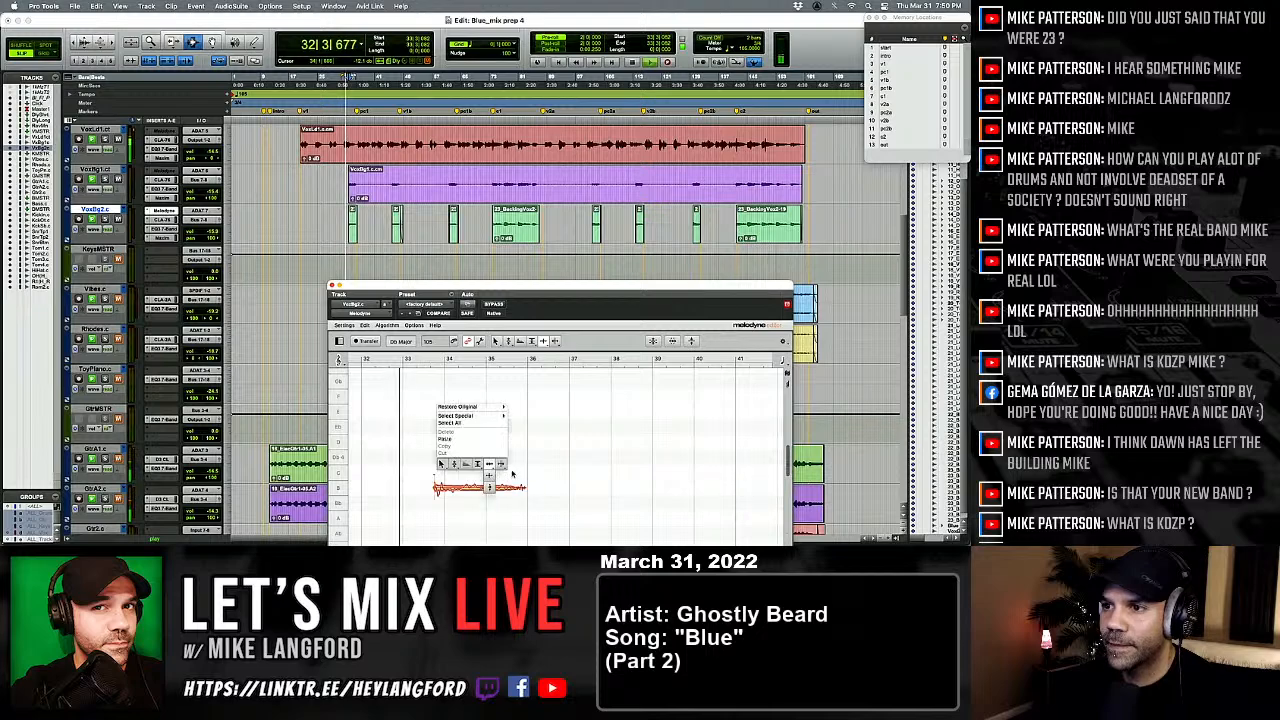
left_click(501, 464)
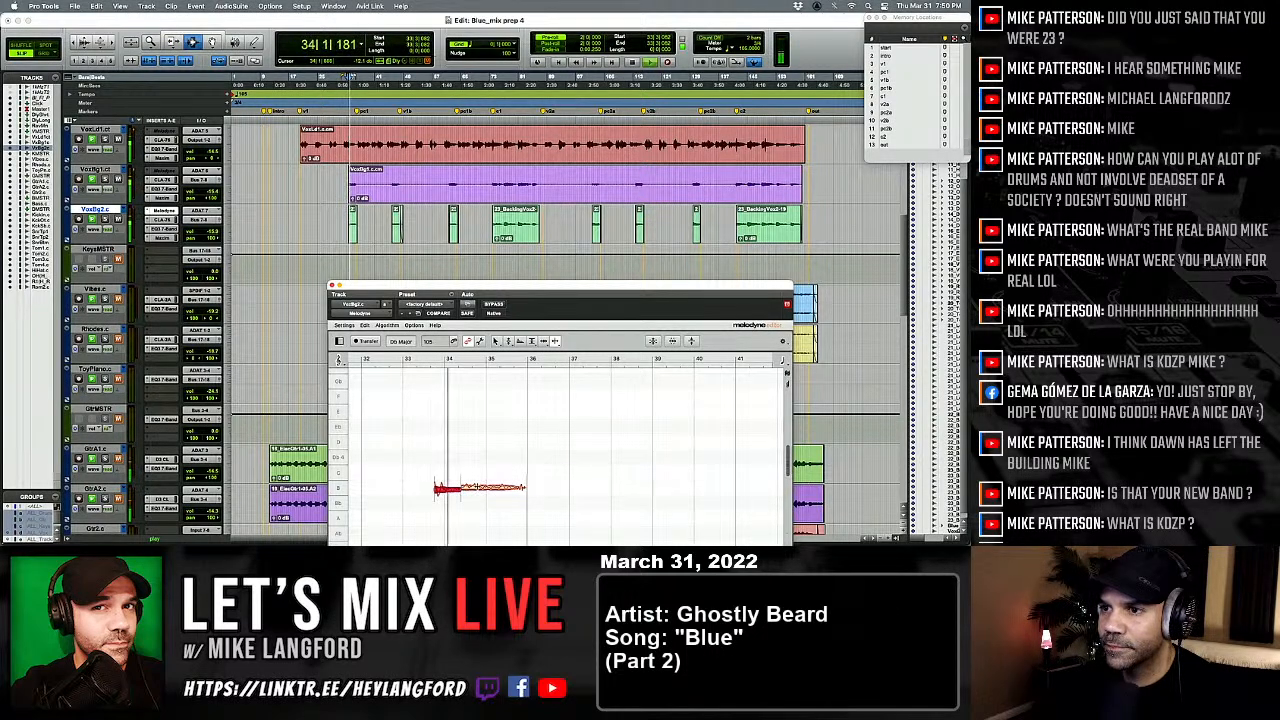
Step: Snap all notes of the first VoxBg2 phrase to pitch with the Pitch tool, and play on to the next phrase
right_click(500, 488)
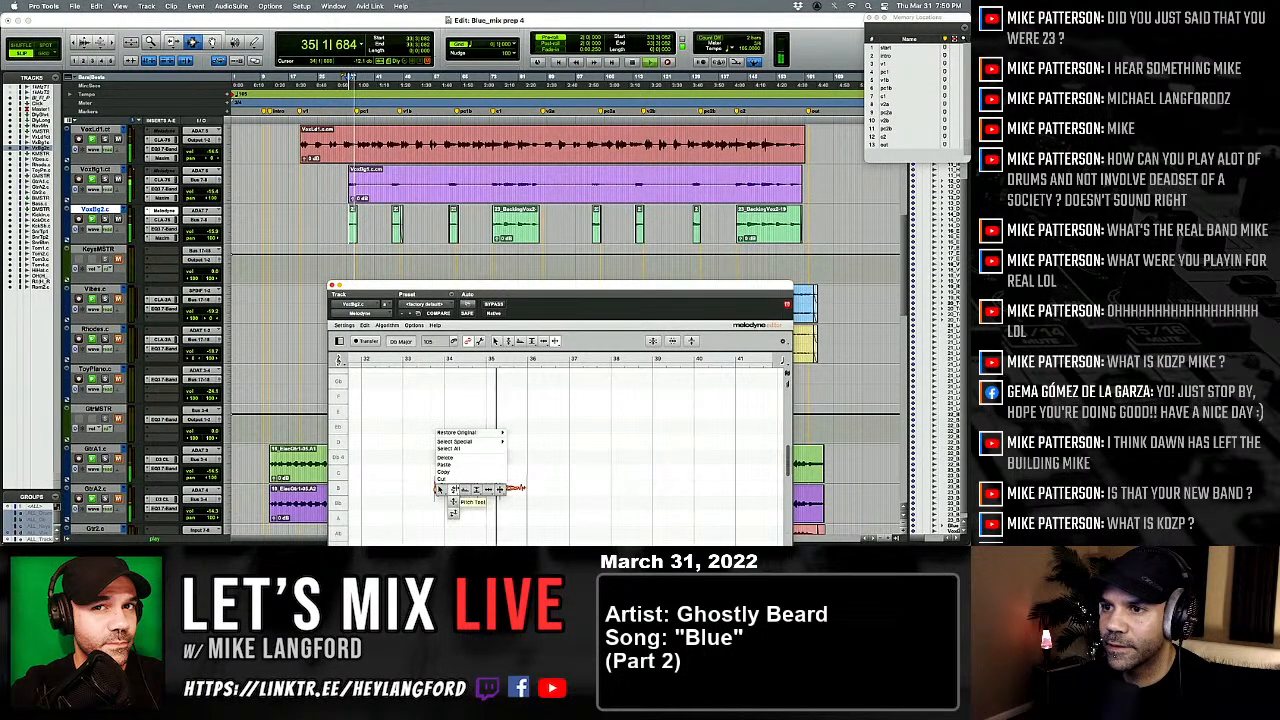
left_click(453, 488)
left_click_drag(439, 472, 522, 492)
double_click(519, 488)
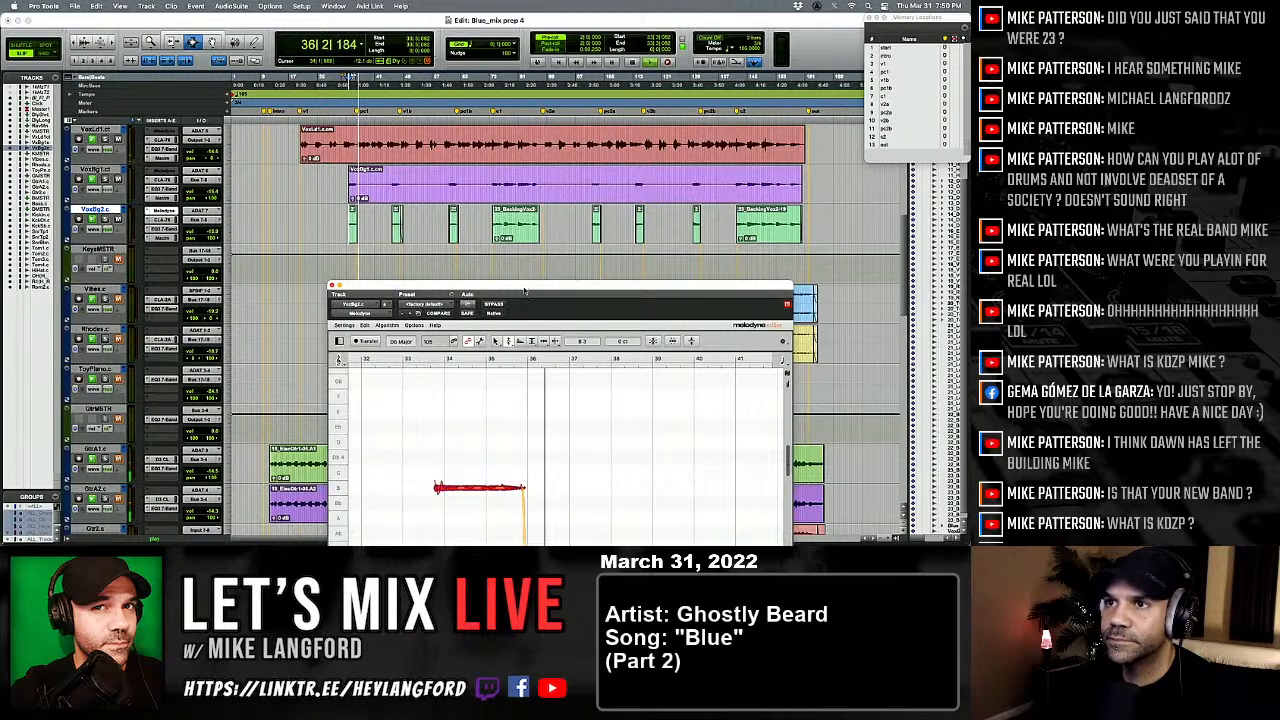
key("space")
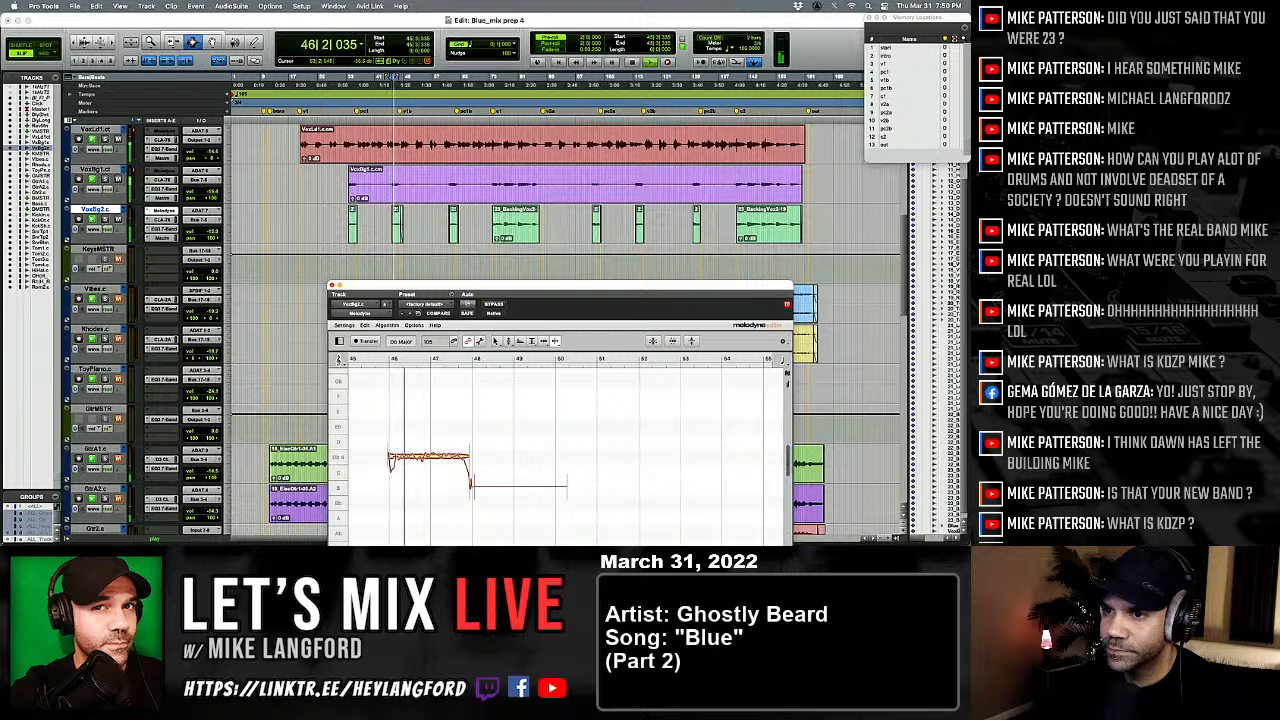
Step: Split the second VoxBg2 phrase in bars 46 and 47 into shorter notes while replaying it
double_click(413, 457)
key("space")
double_click(424, 457)
key("space")
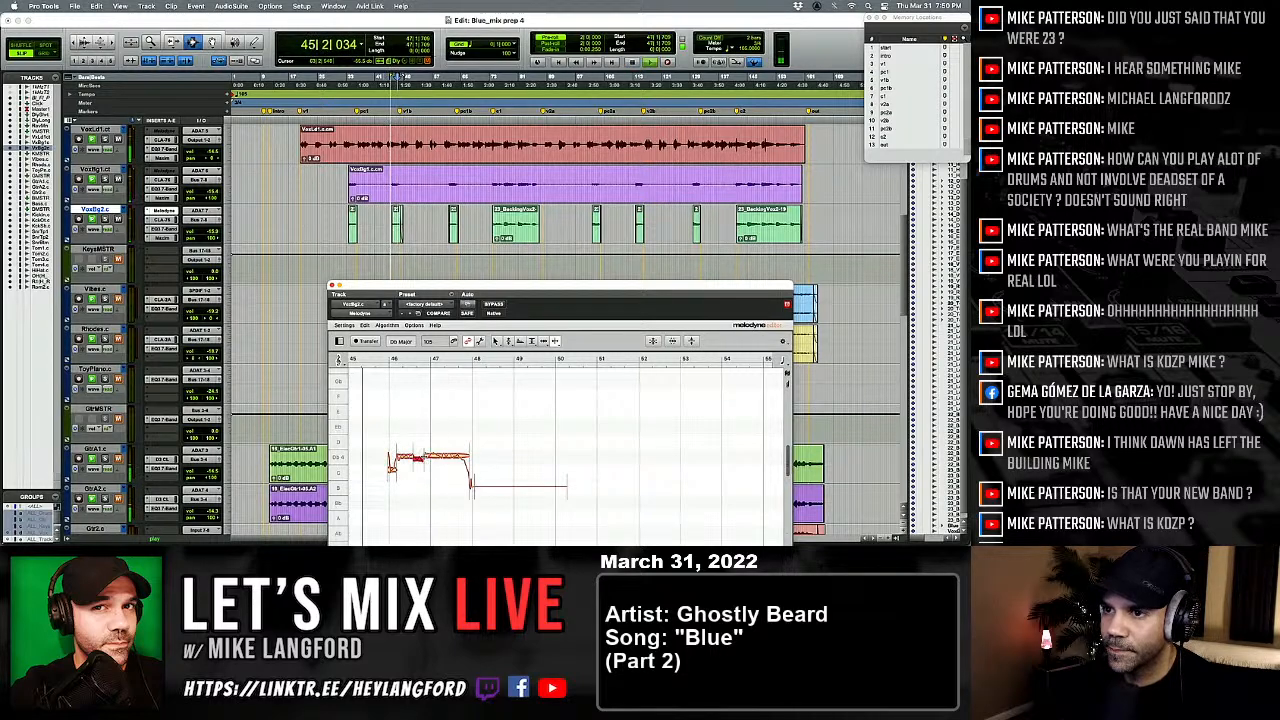
double_click(462, 454)
Step: Correct the pitch of the separated notes in bars 46 and 47 with the Pitch tool and stop playback
right_click(462, 457)
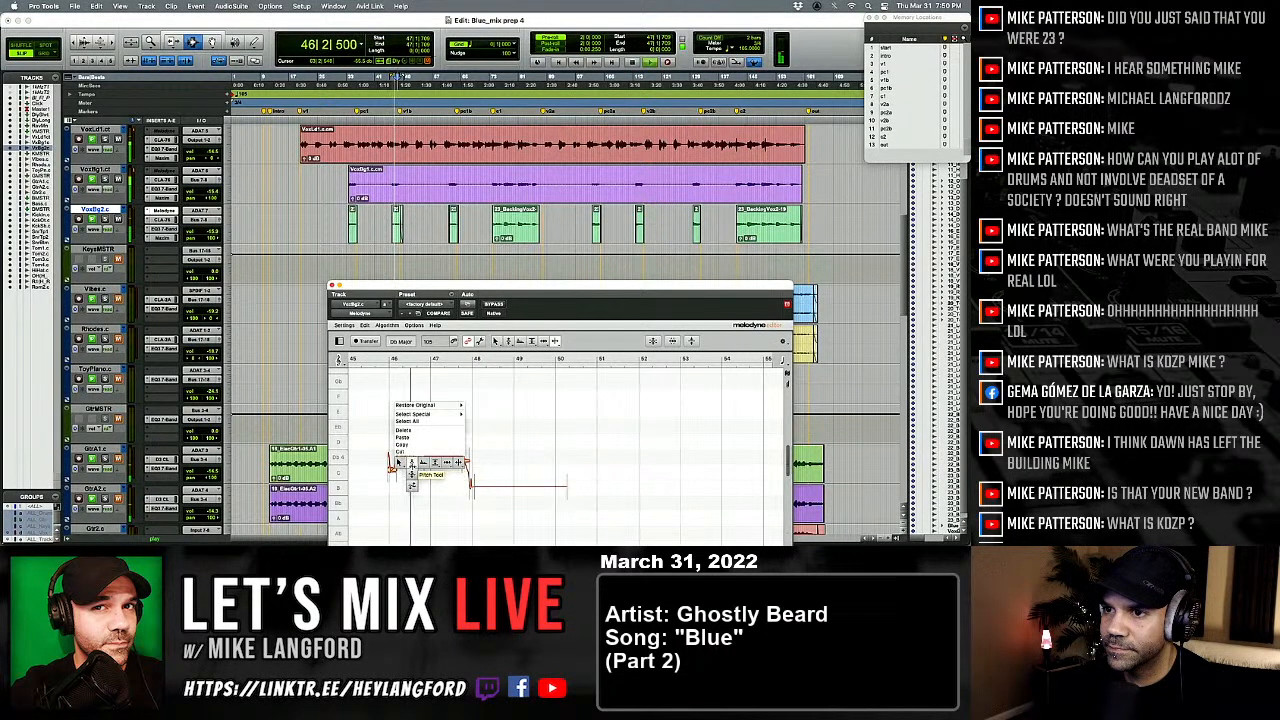
left_click(411, 462)
key("space")
key("space")
left_click_drag(397, 432, 470, 461)
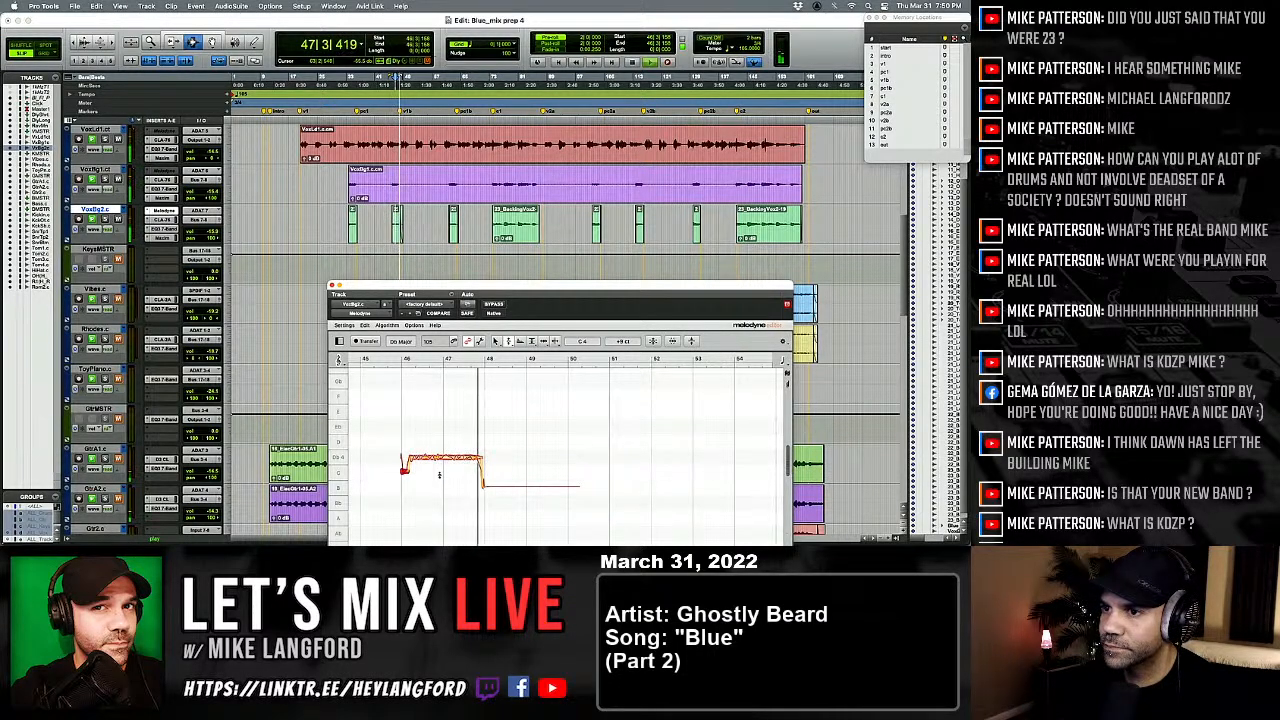
key("space")
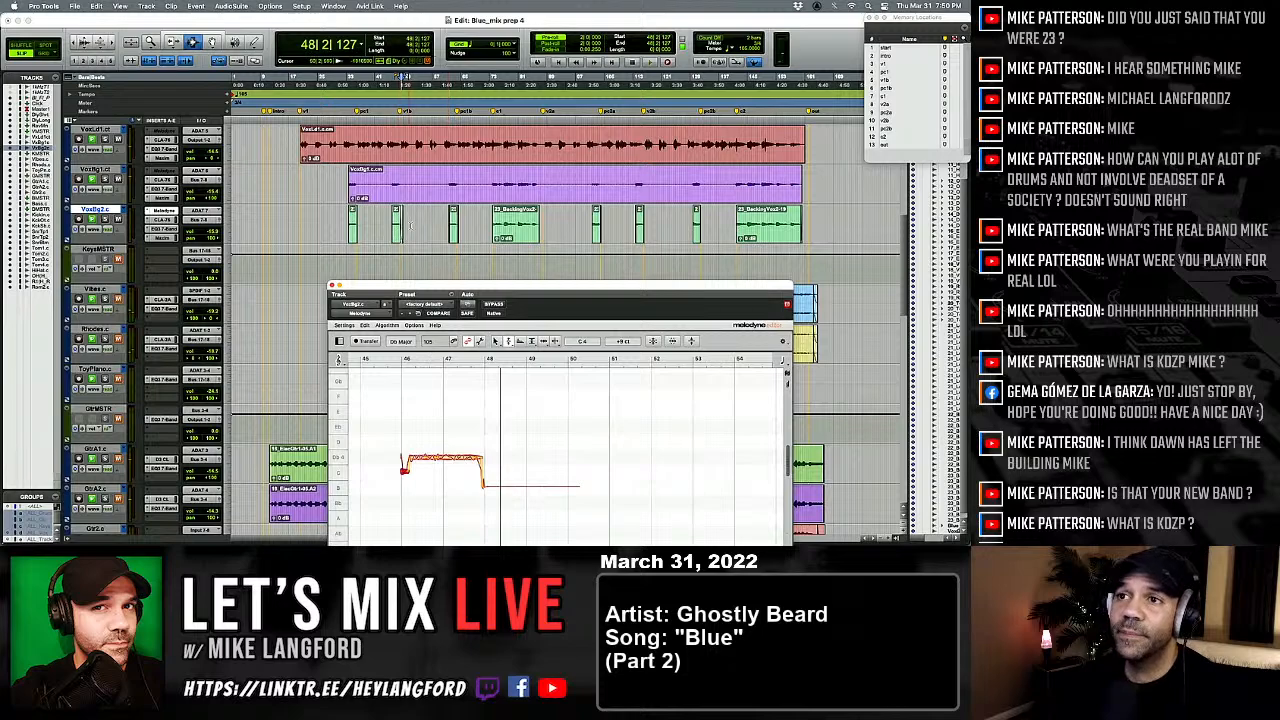
Step: Play on to the third VoxBg2 phrase and split it around bars 62 and 63 with the Note Separation tool
key("space")
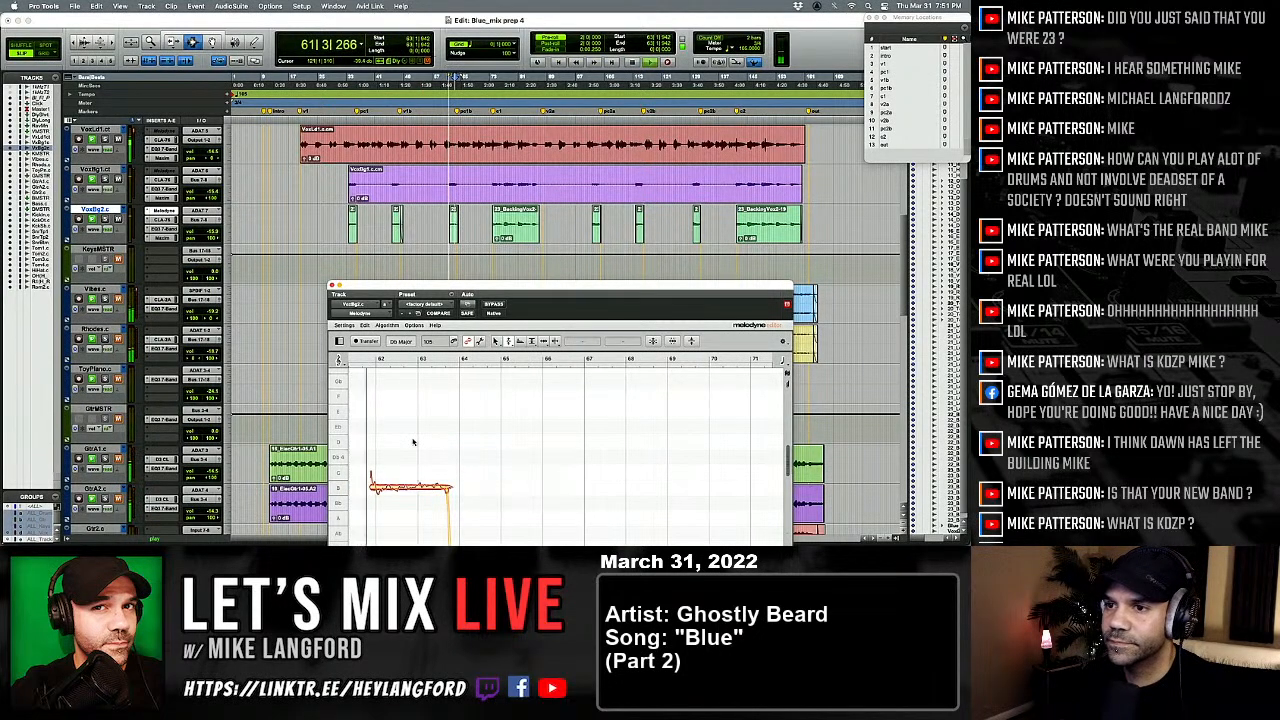
right_click(410, 443)
left_click(461, 440)
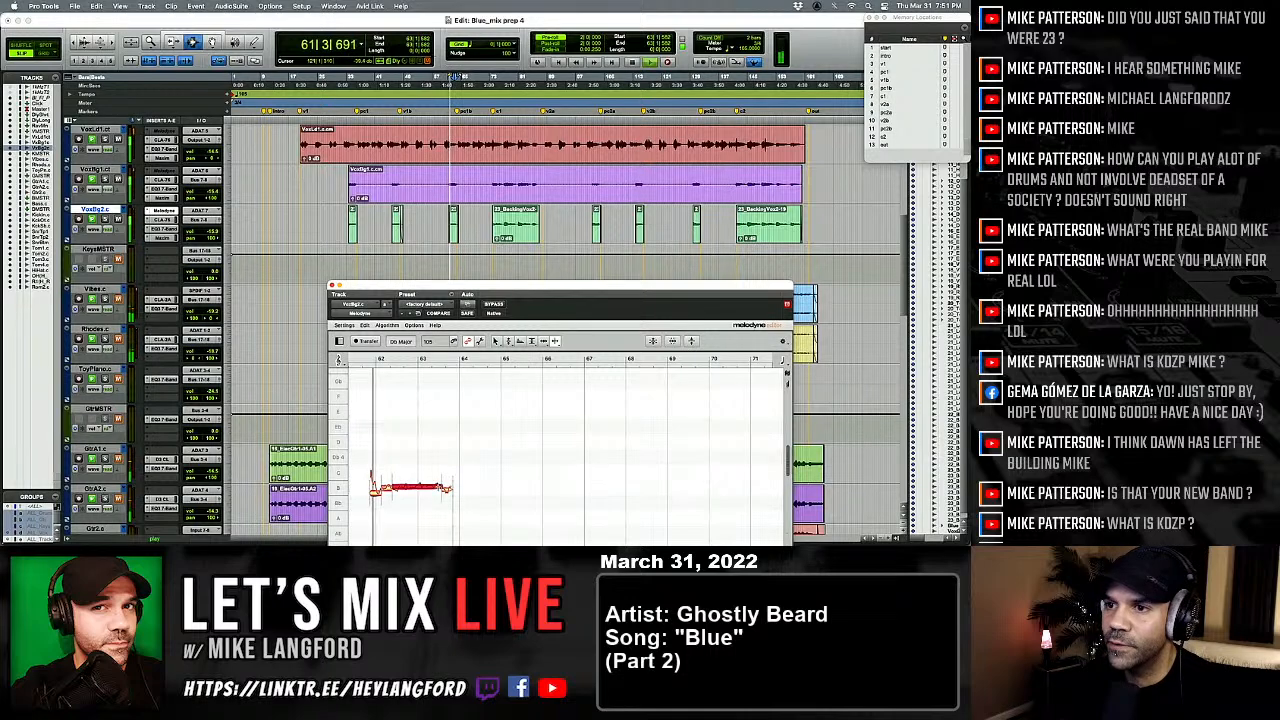
Step: Correct the pitch of the separated notes in the third phrase around bars 62 and 63 with the Pitch tool
right_click(412, 494)
left_click(363, 495)
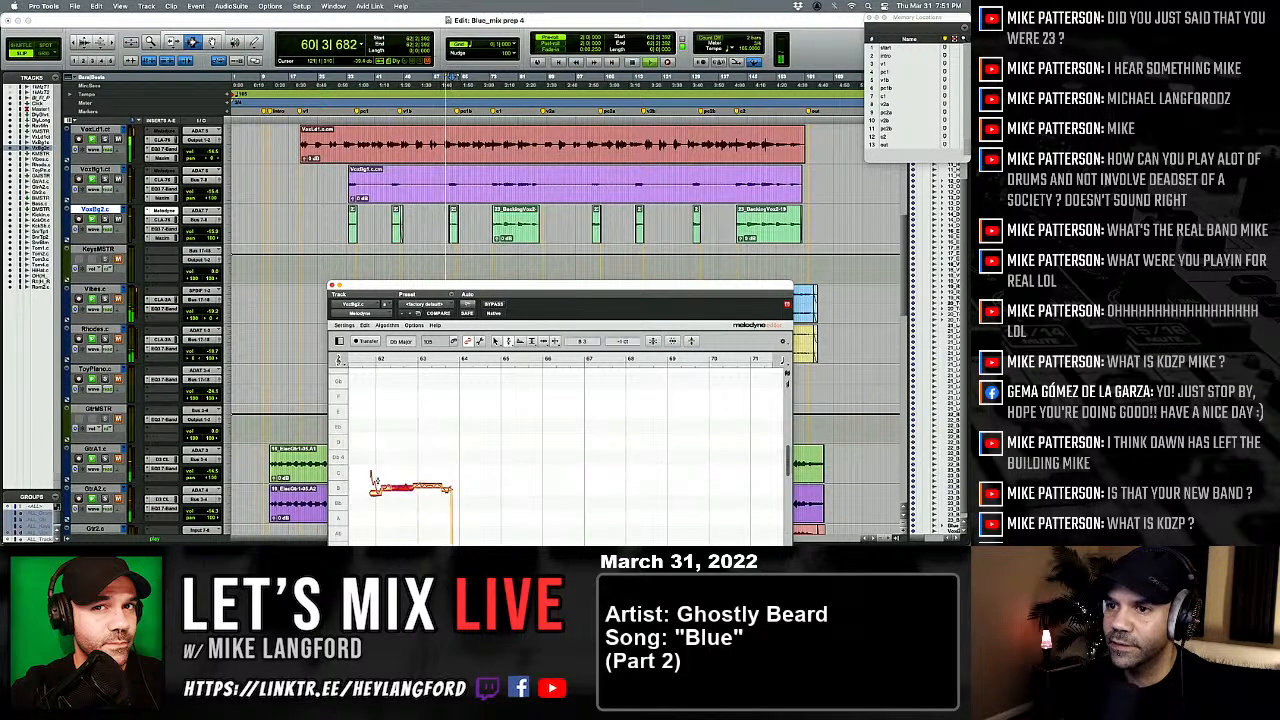
left_click_drag(384, 466, 458, 490)
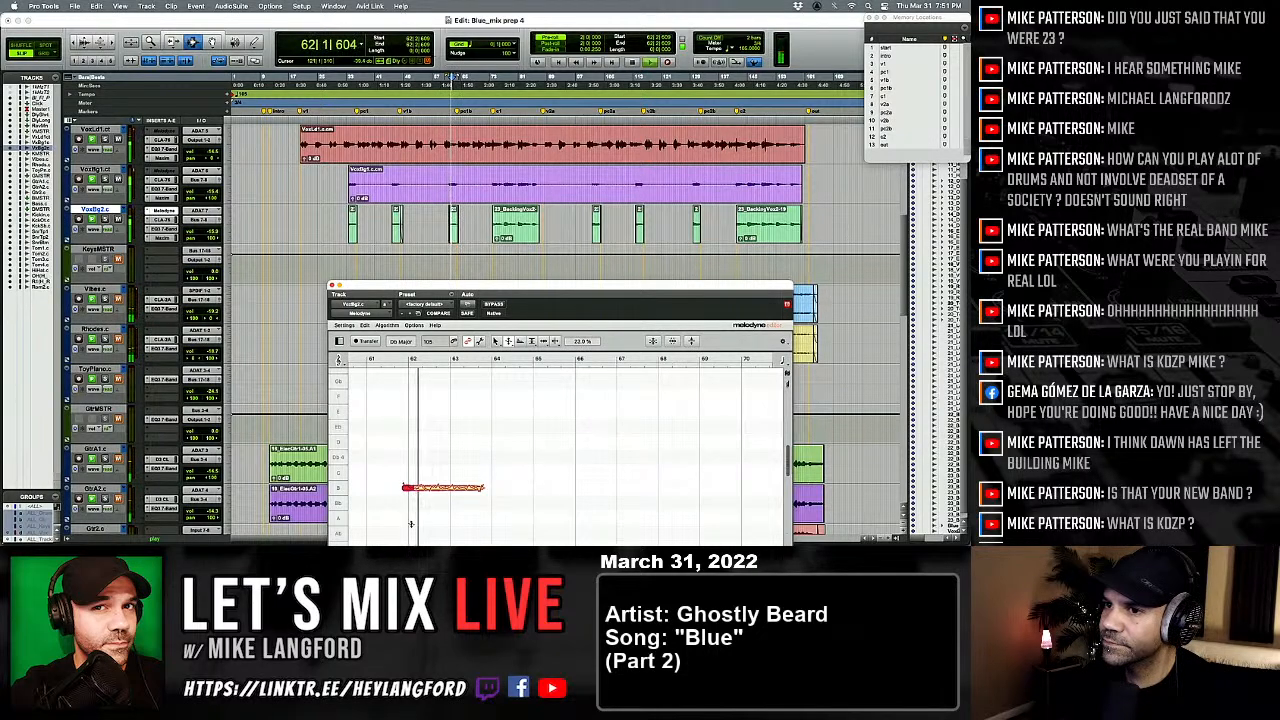
Step: Separate the third phrase's held note at bar 63 and raise its second part to Db 4 with the Pitch tool
right_click(456, 497)
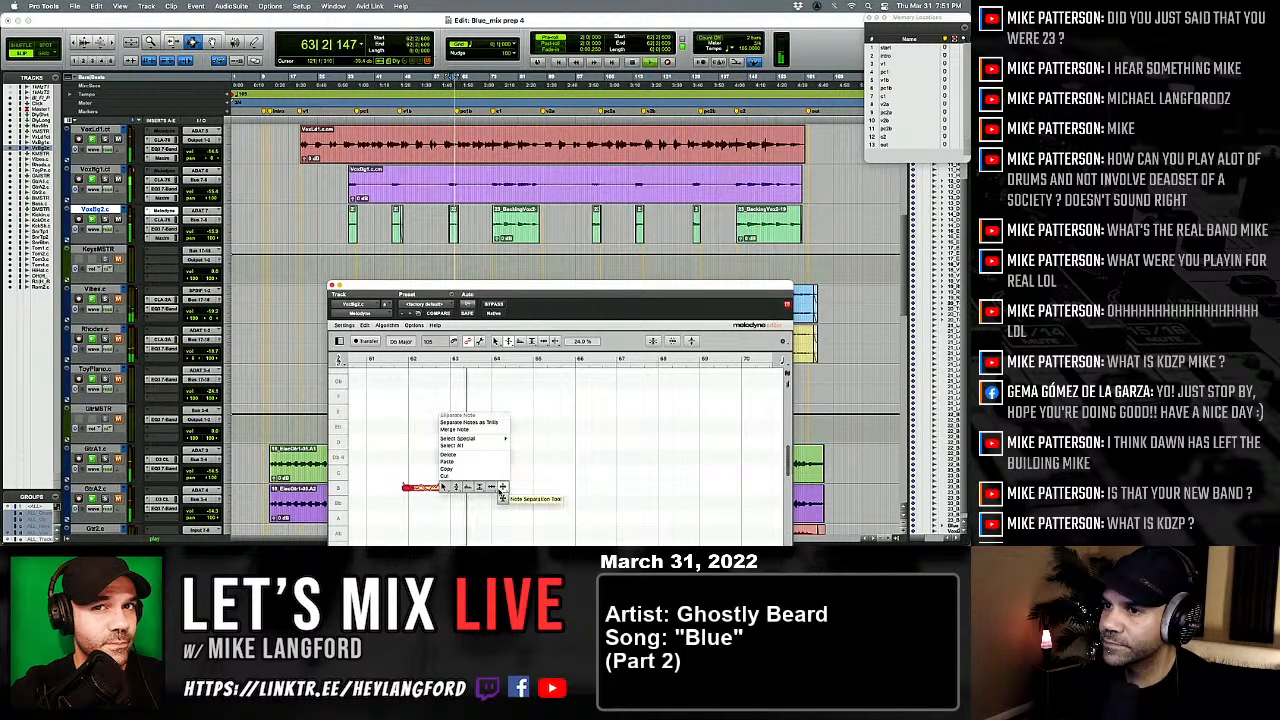
left_click(502, 489)
right_click(430, 503)
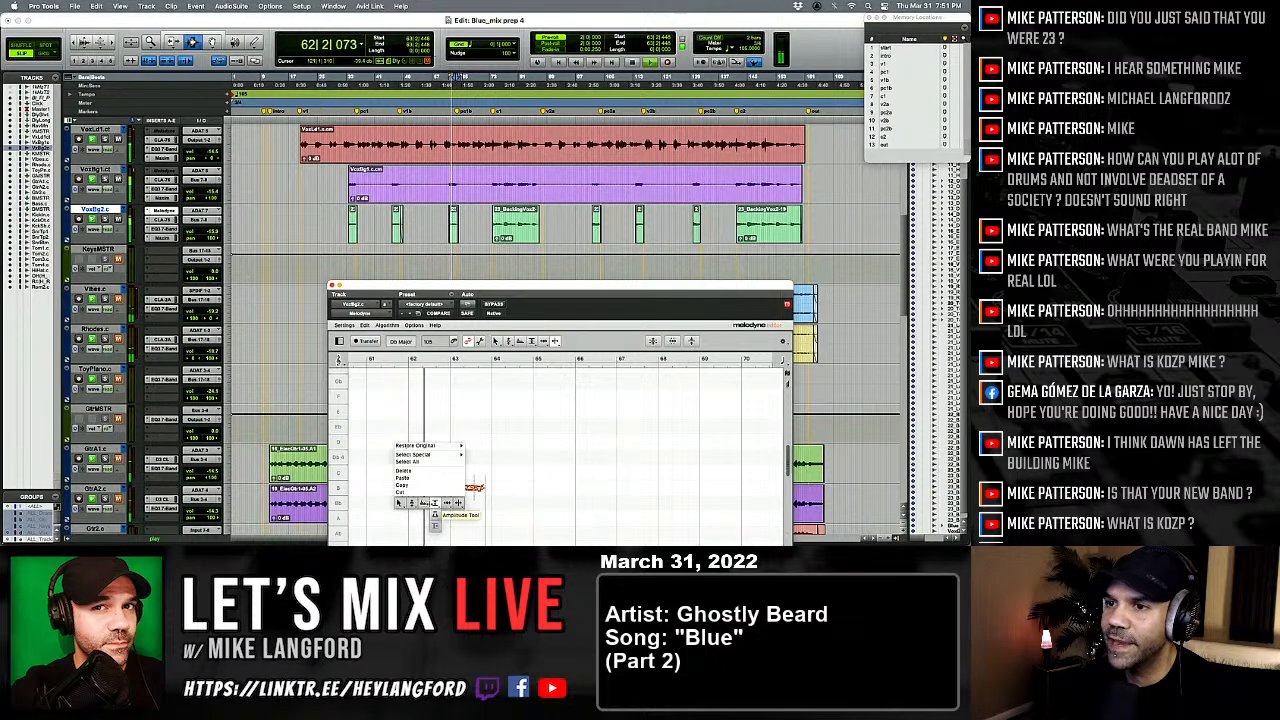
left_click(411, 503)
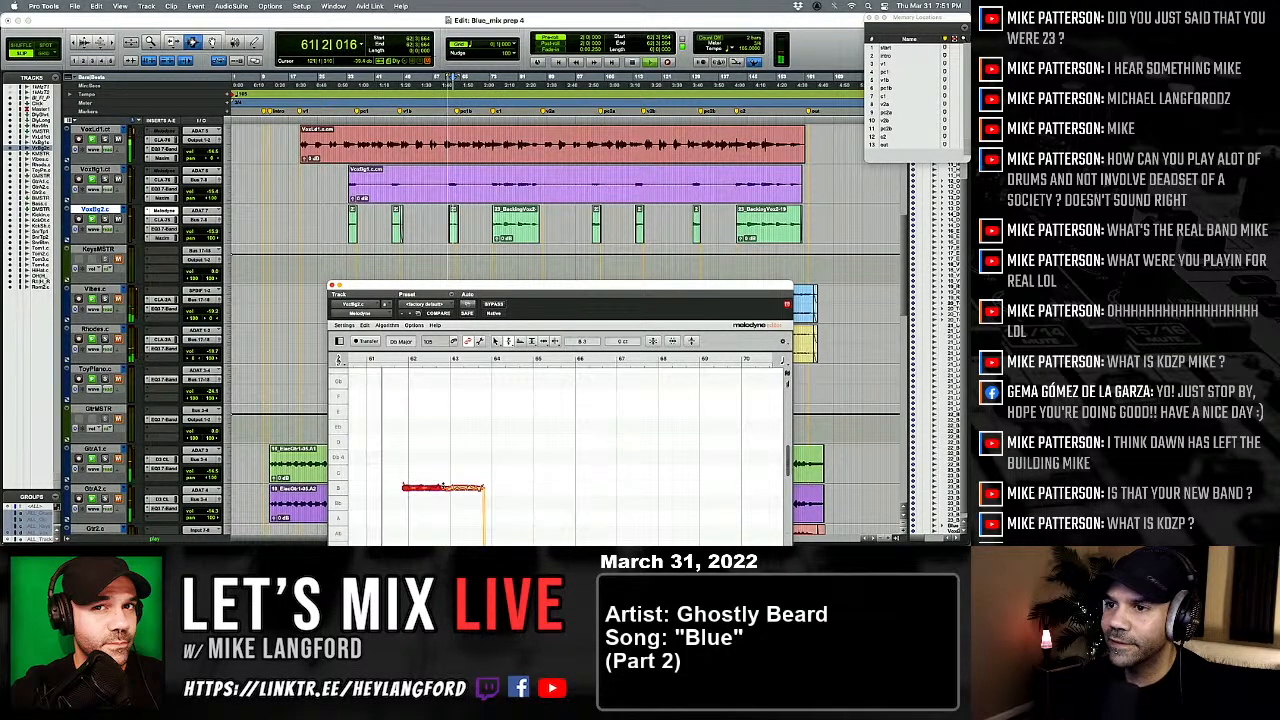
left_click(455, 474)
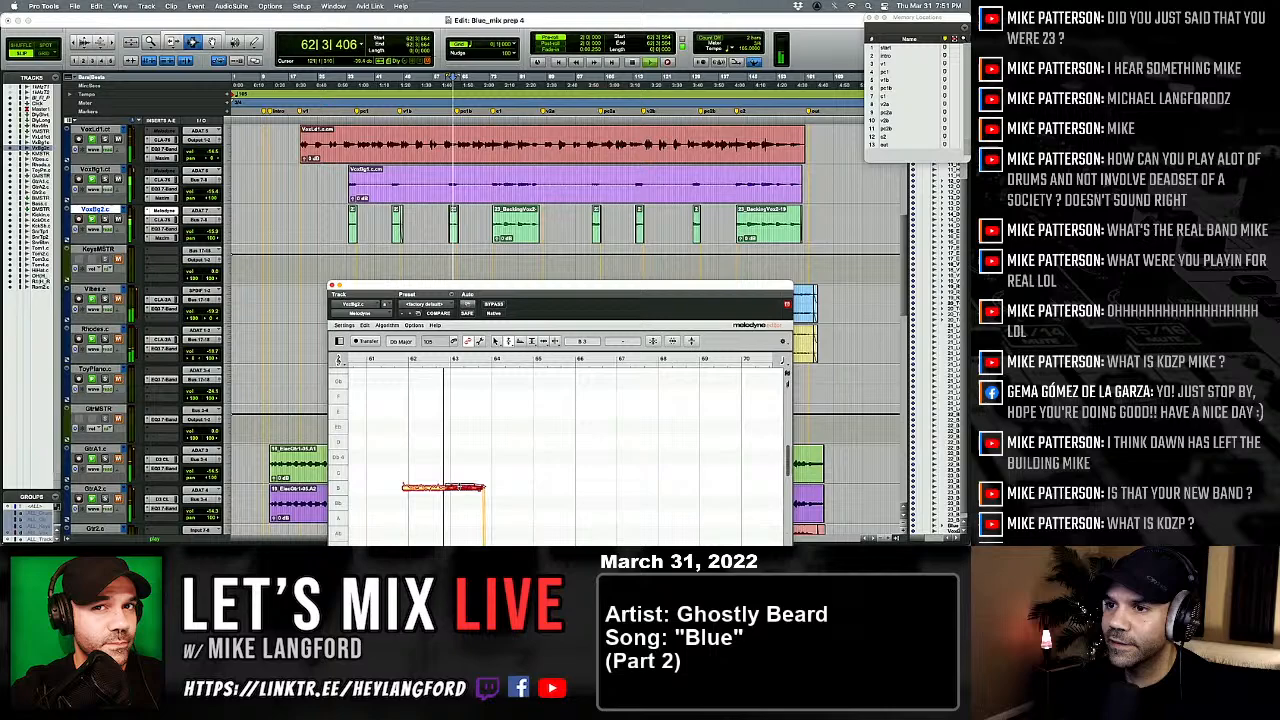
mouse_move(478, 487)
left_mouse_down()
mouse_move(477, 470)
mouse_move(465, 484)
left_mouse_up()
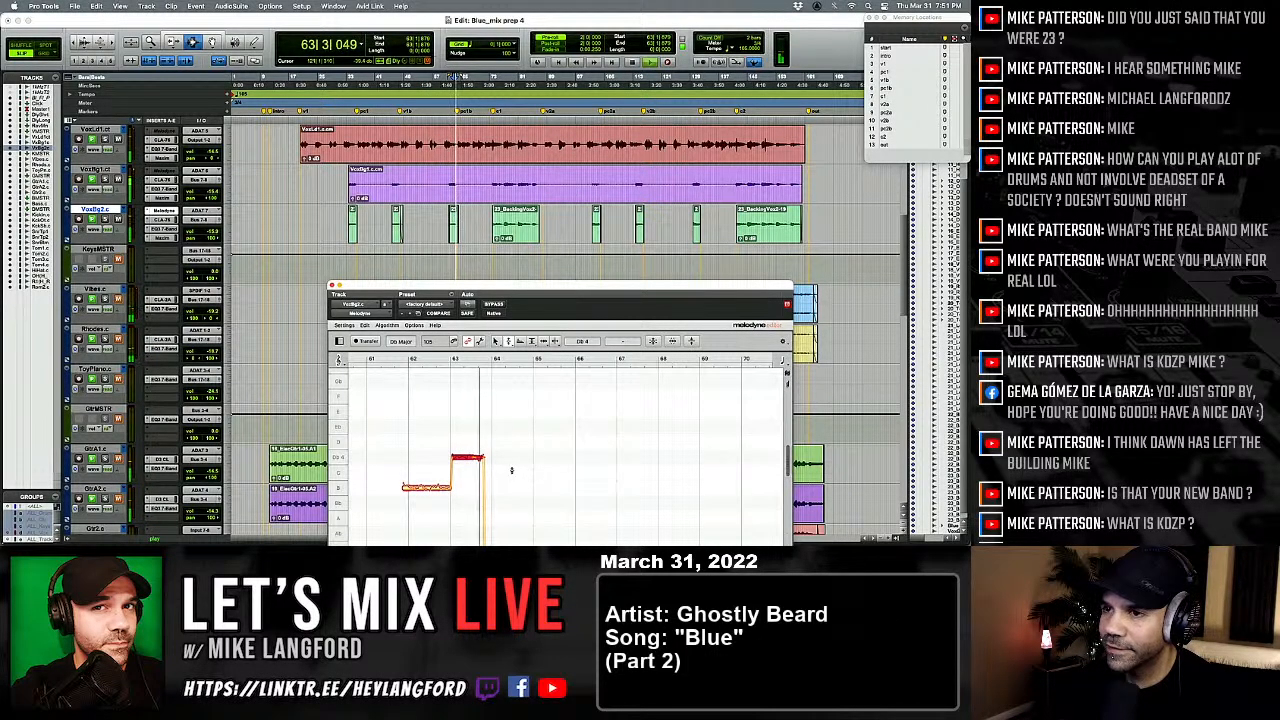
Step: Lengthen the end of the third phrase's Db 4 note in bar 63 toward bar 64 with the Time tool and play it back
right_click(481, 417)
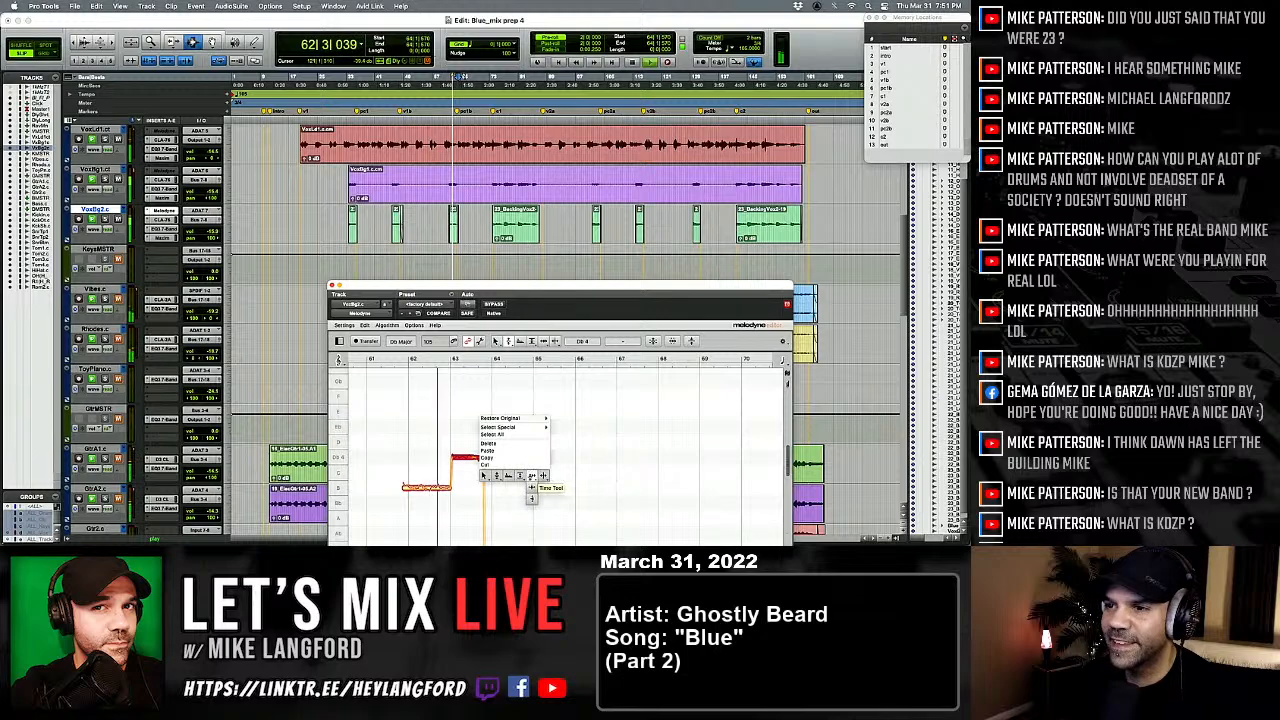
left_click(532, 477)
right_click(480, 457)
left_click(497, 457)
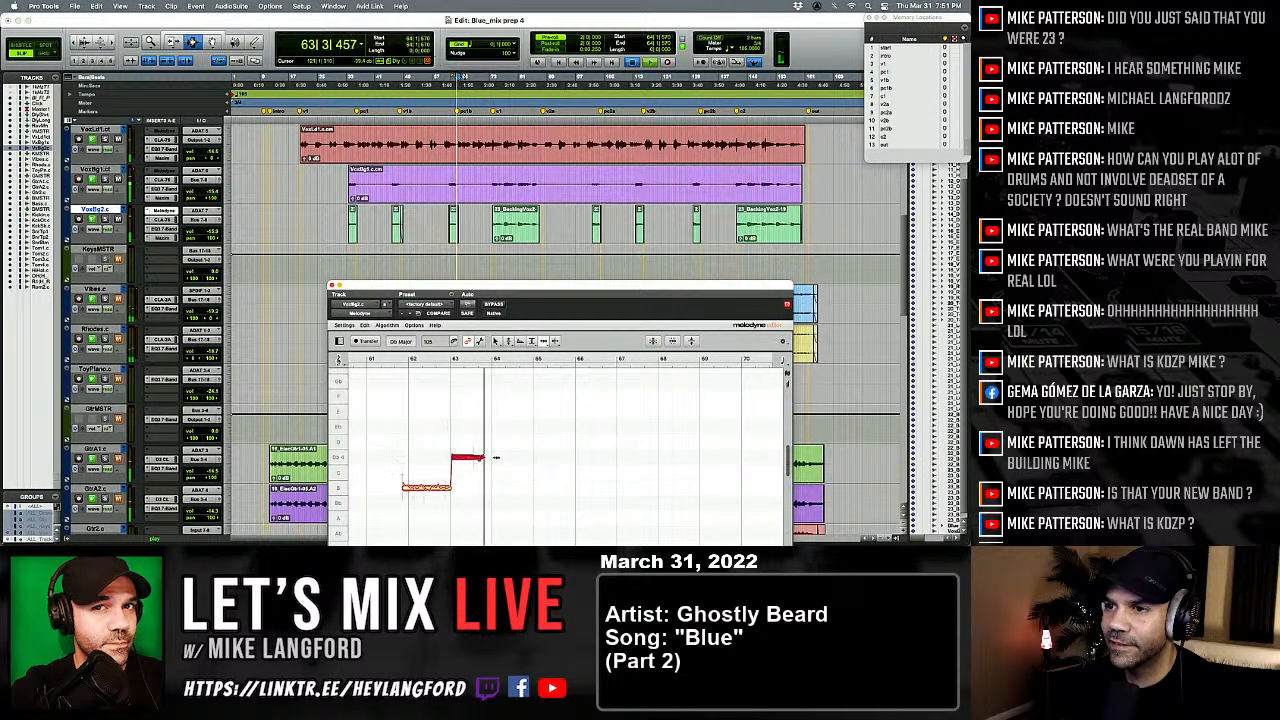
key("space")
left_click_drag(484, 457, 495, 457)
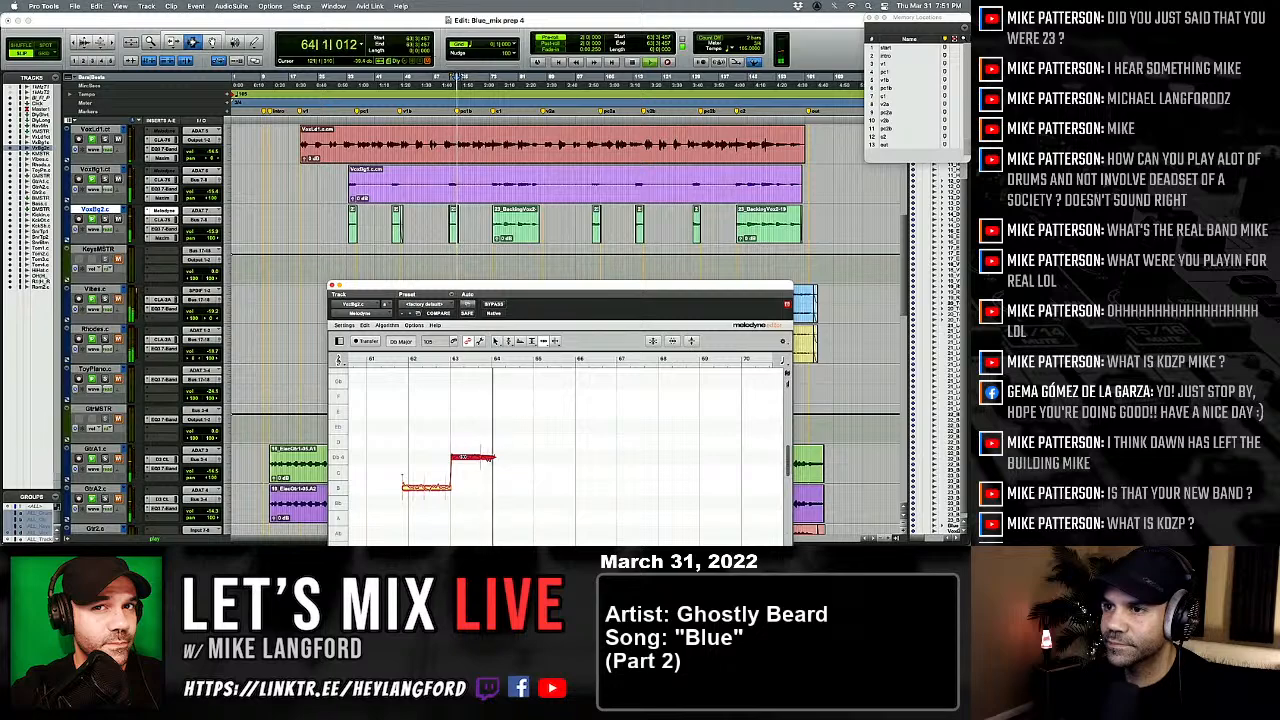
key("space")
key("space")
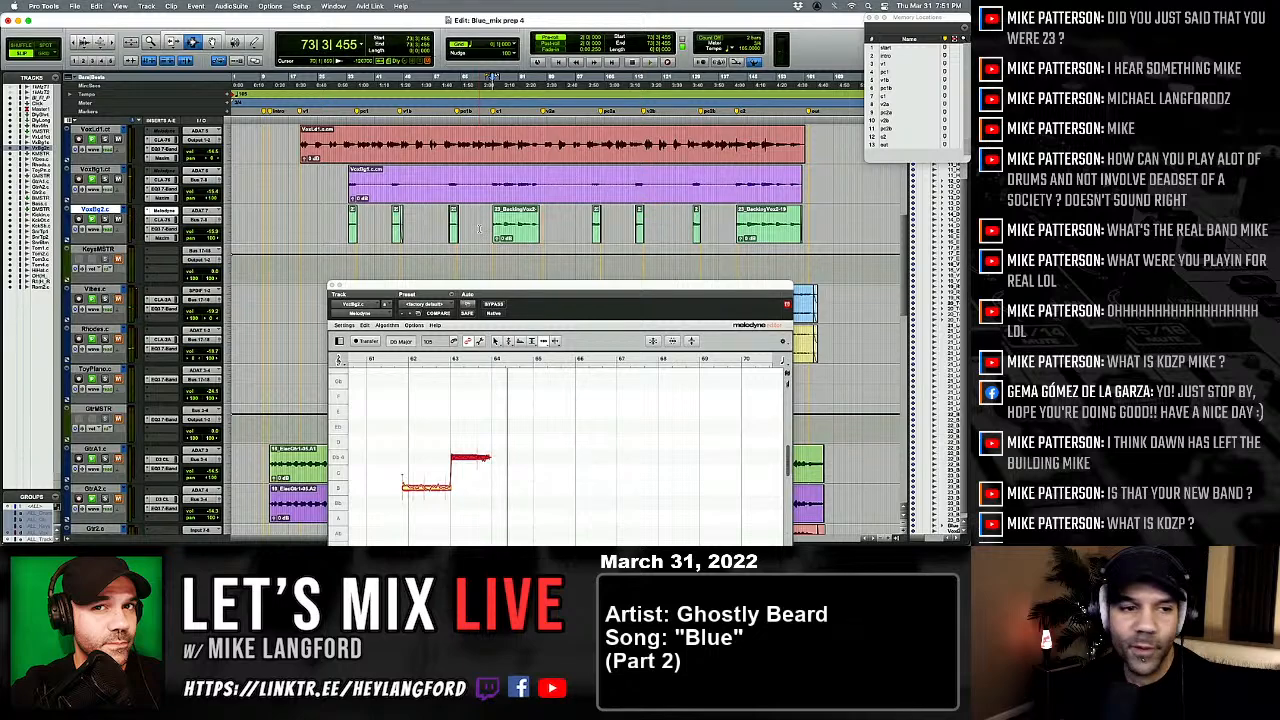
Step: Open the fourth VoxBg2 phrase by playing it and split its first note in bar 74 with the Note Separation tool
key("space")
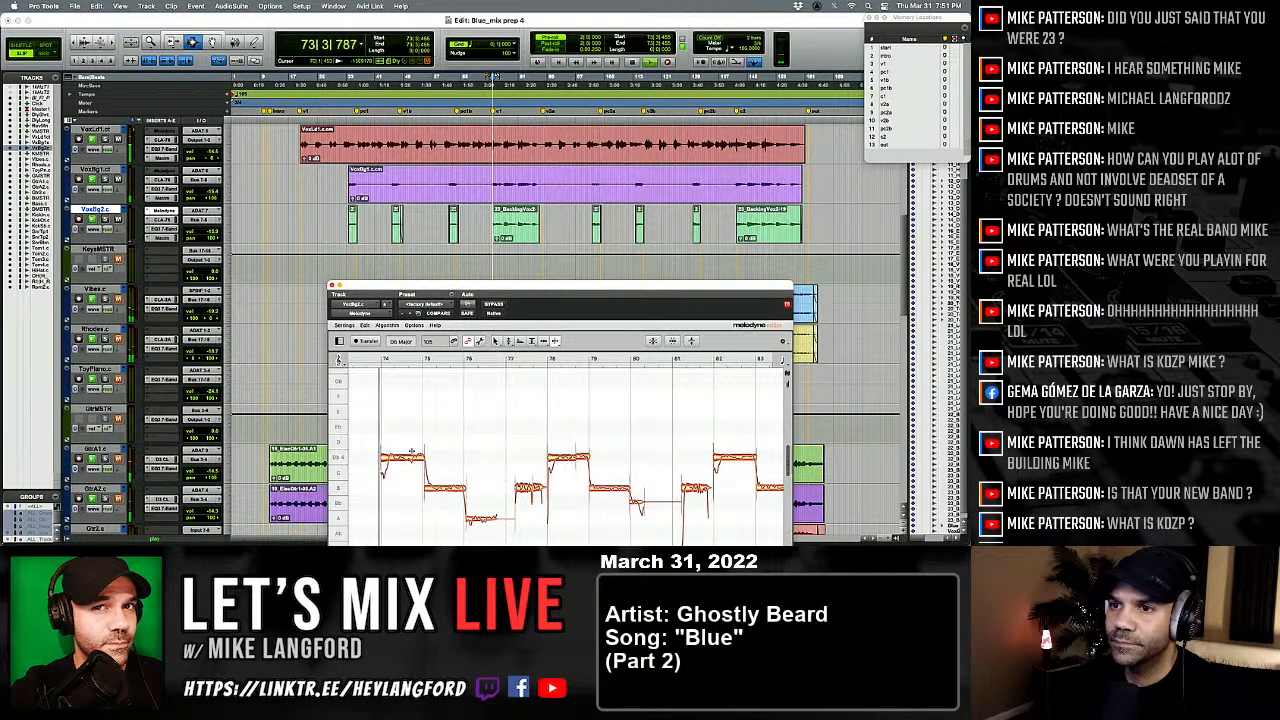
double_click(386, 459)
double_click(393, 458)
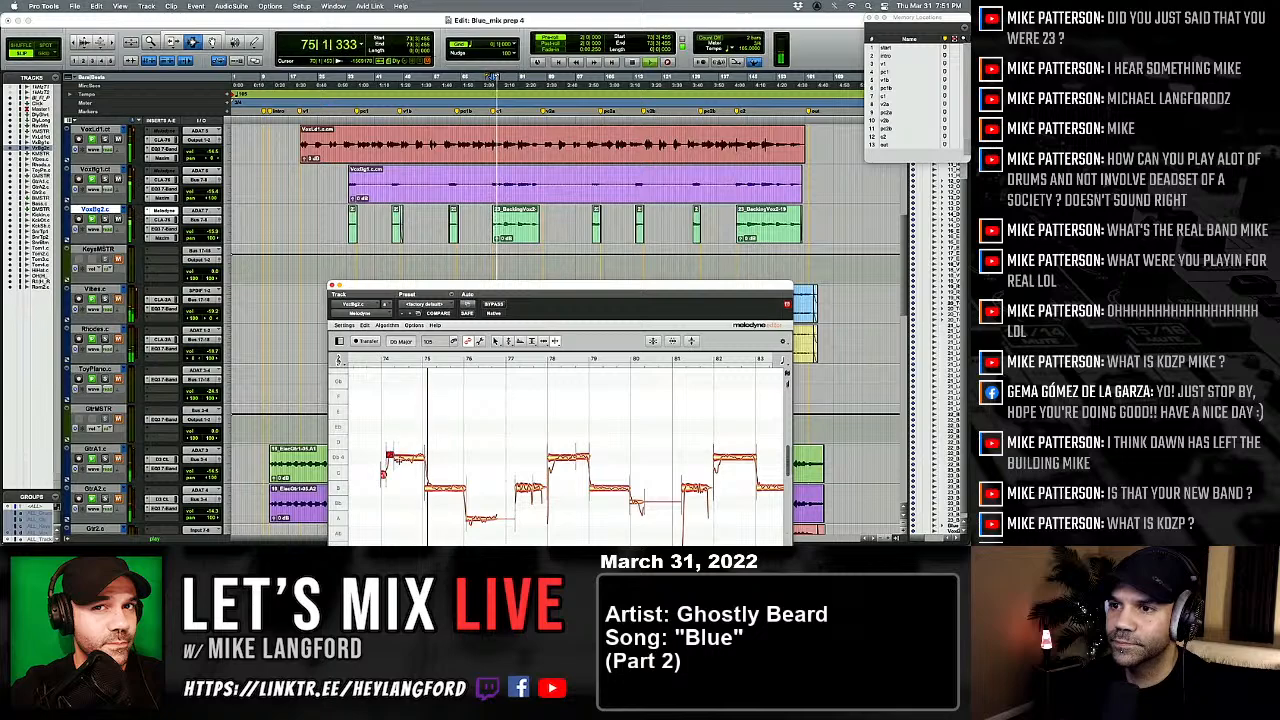
key("space")
double_click(412, 458)
Step: Correct the pitch of the separated bar 74 notes to Db 4 with the Pitch tool
right_click(412, 458)
left_click(364, 459)
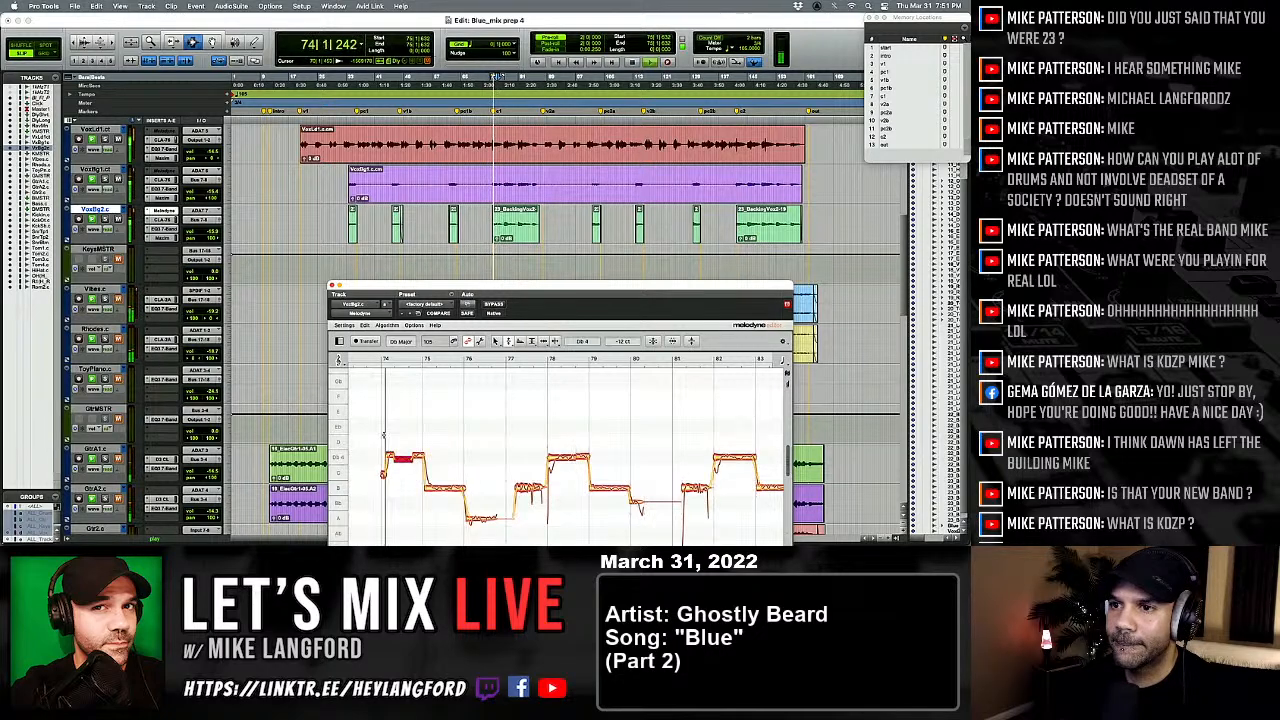
left_click_drag(383, 435, 415, 458)
double_click(408, 458)
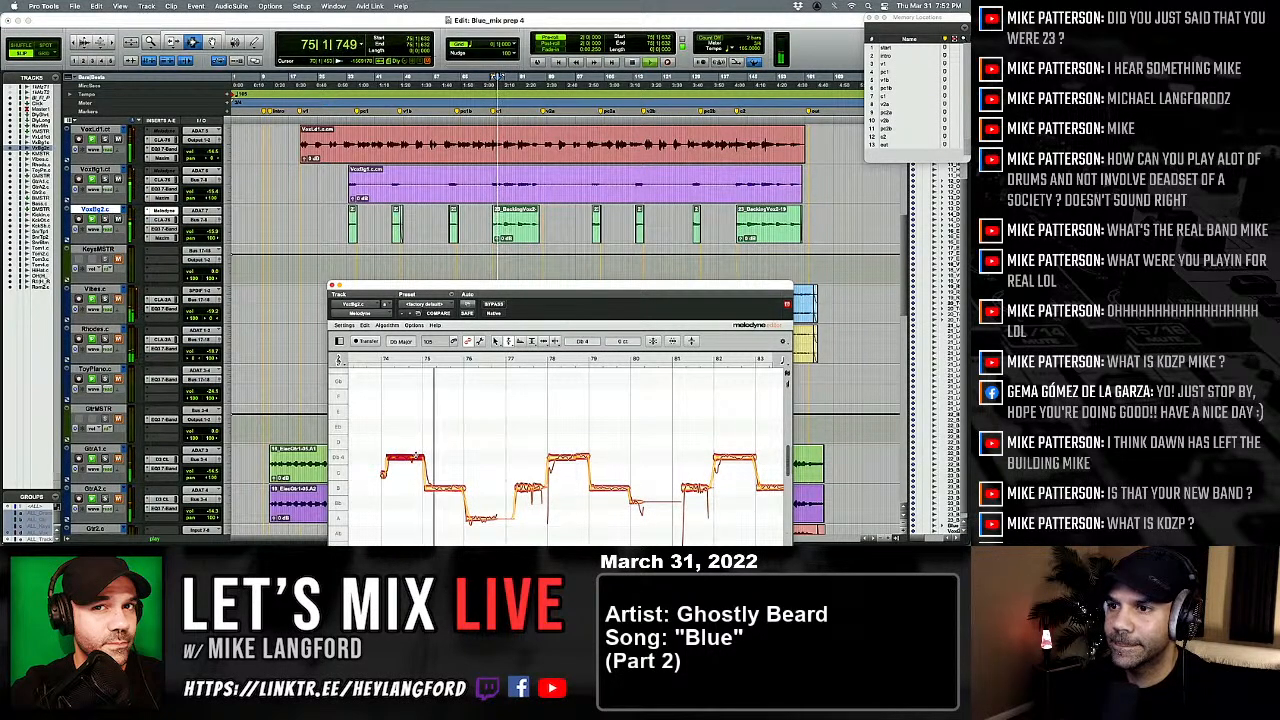
Step: Split the note in bar 75 near its start with the Note Separation tool
key("space")
right_click(430, 480)
left_click(477, 478)
double_click(433, 487)
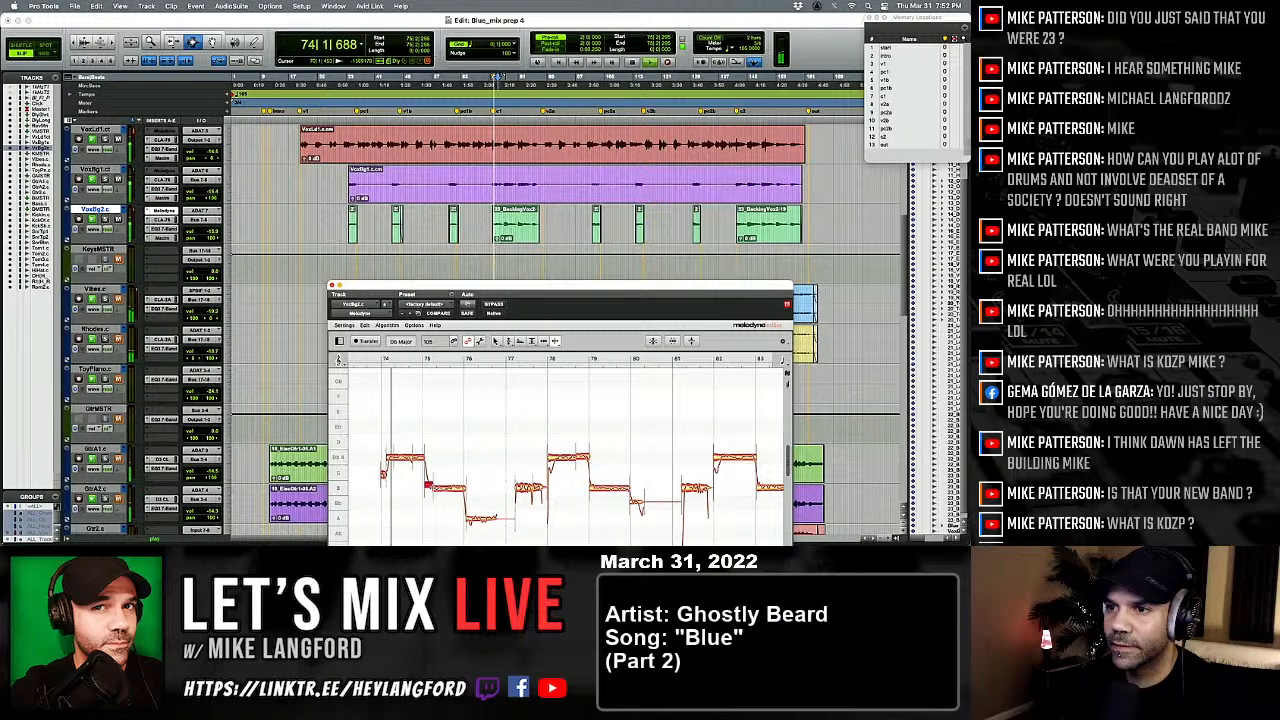
Step: Correct the separated bar 75 notes to B 3 with the Pitch tool and move their start slightly earlier with the Time tool
right_click(449, 492)
left_click(405, 496)
key("space")
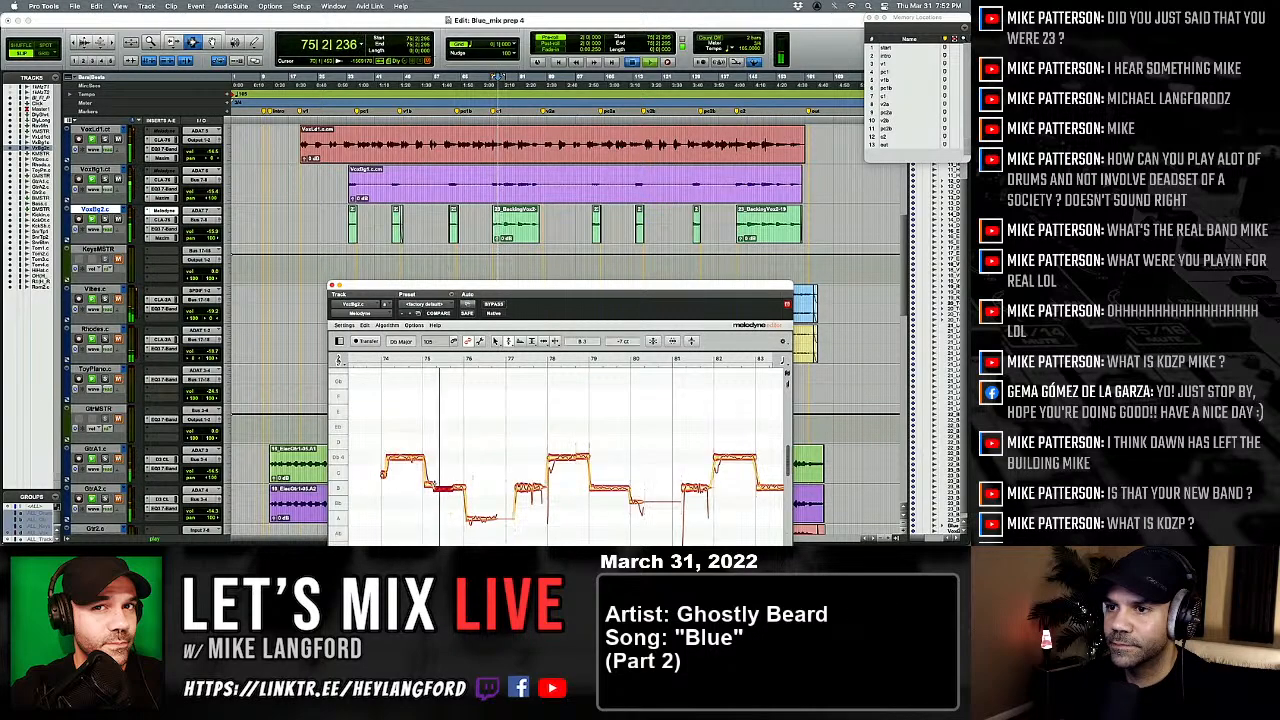
key("space")
left_click_drag(430, 472, 462, 498)
double_click(446, 488)
right_click(448, 502)
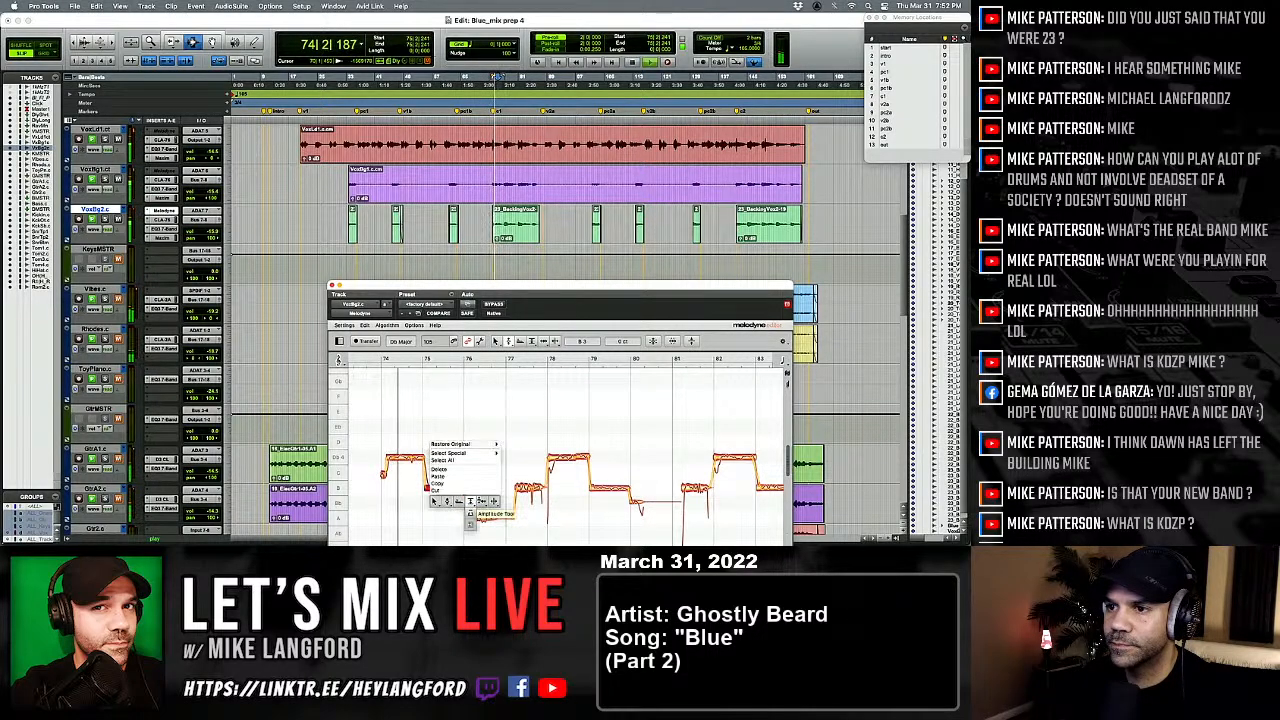
left_click(483, 502)
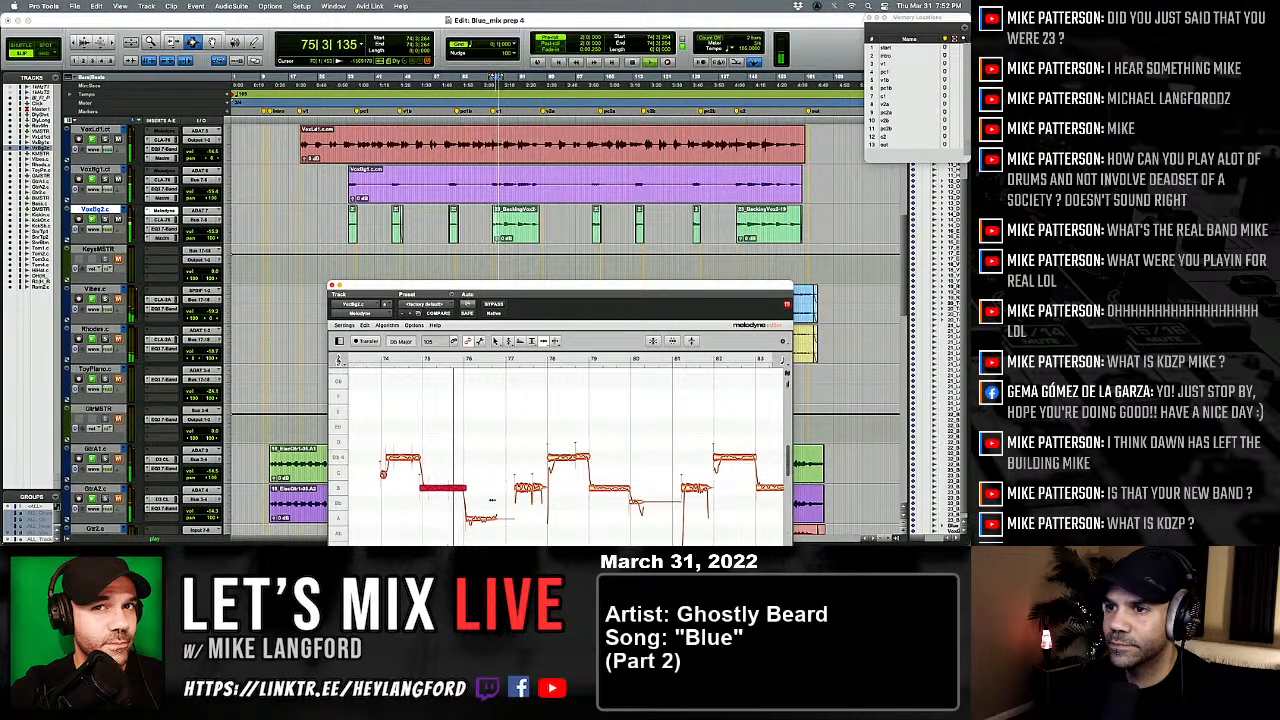
Step: Split the low note in bar 76 with the Note Separation tool during playback
right_click(492, 500)
left_click(504, 502)
key("space")
key("space")
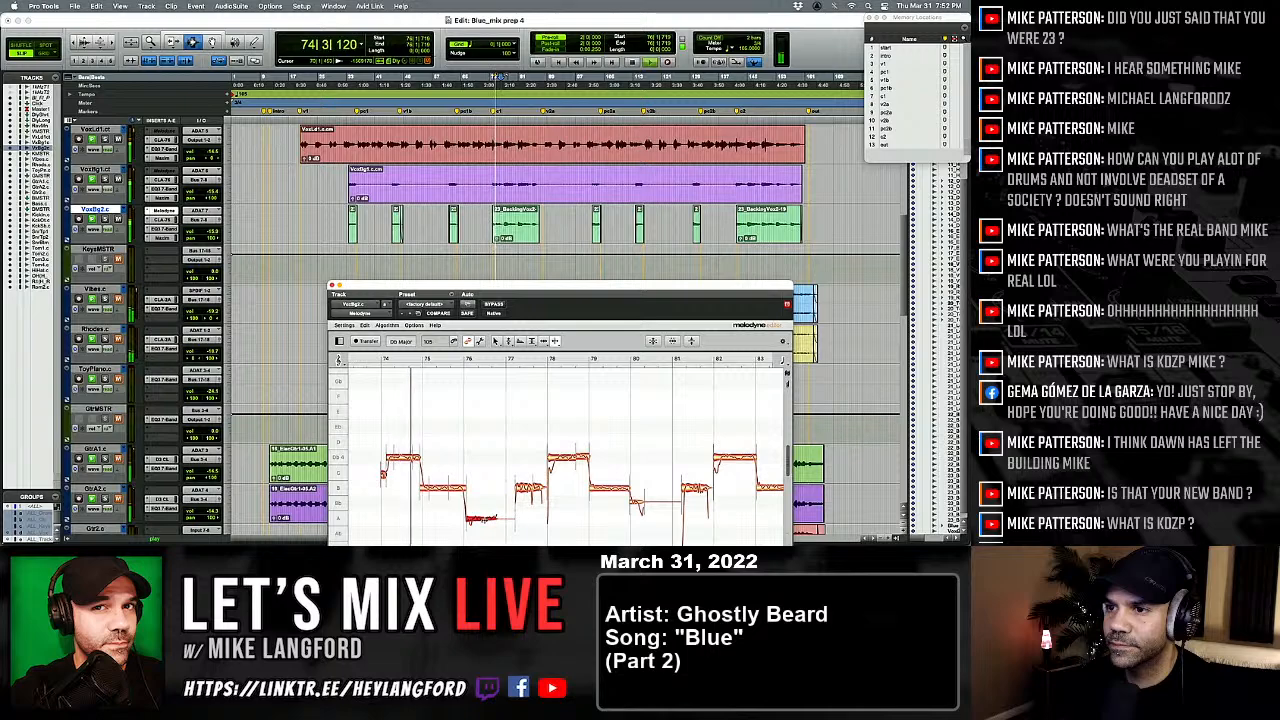
Step: Correct the low bar 76 note to A 3 with the Pitch tool and move its start slightly earlier with the Time tool
right_click(434, 515)
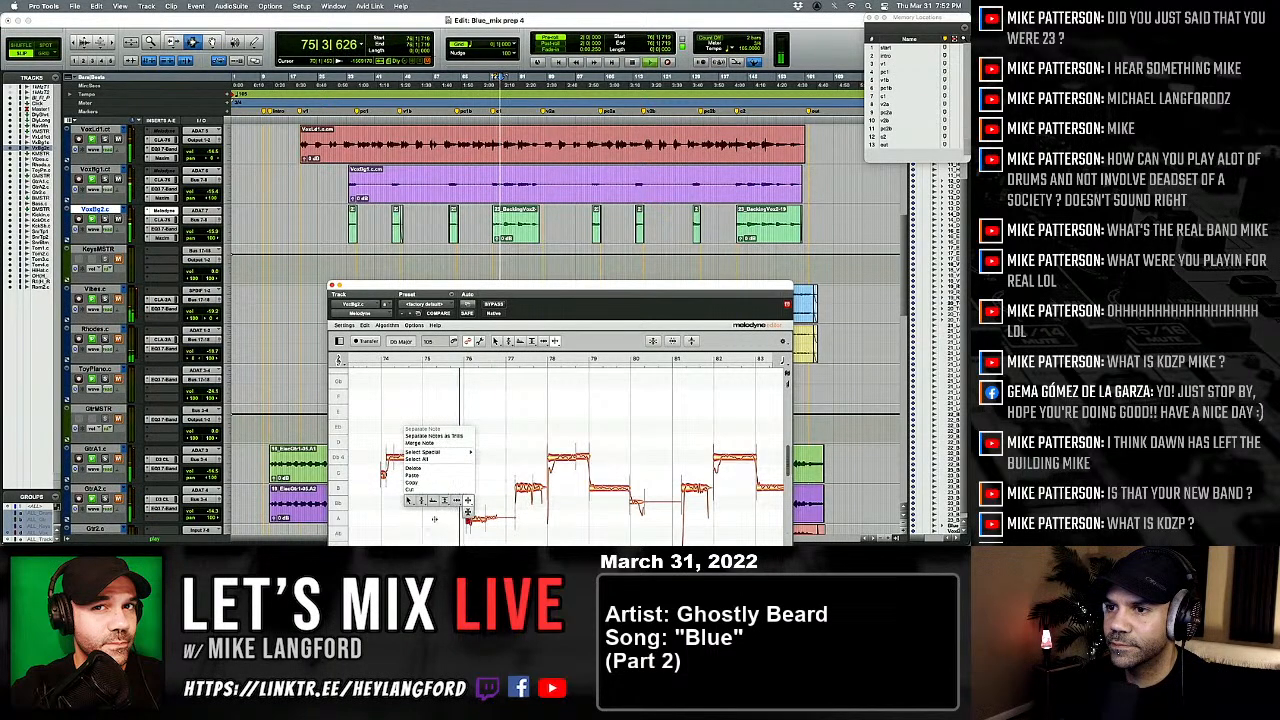
left_click(422, 506)
left_click_drag(470, 506, 497, 520)
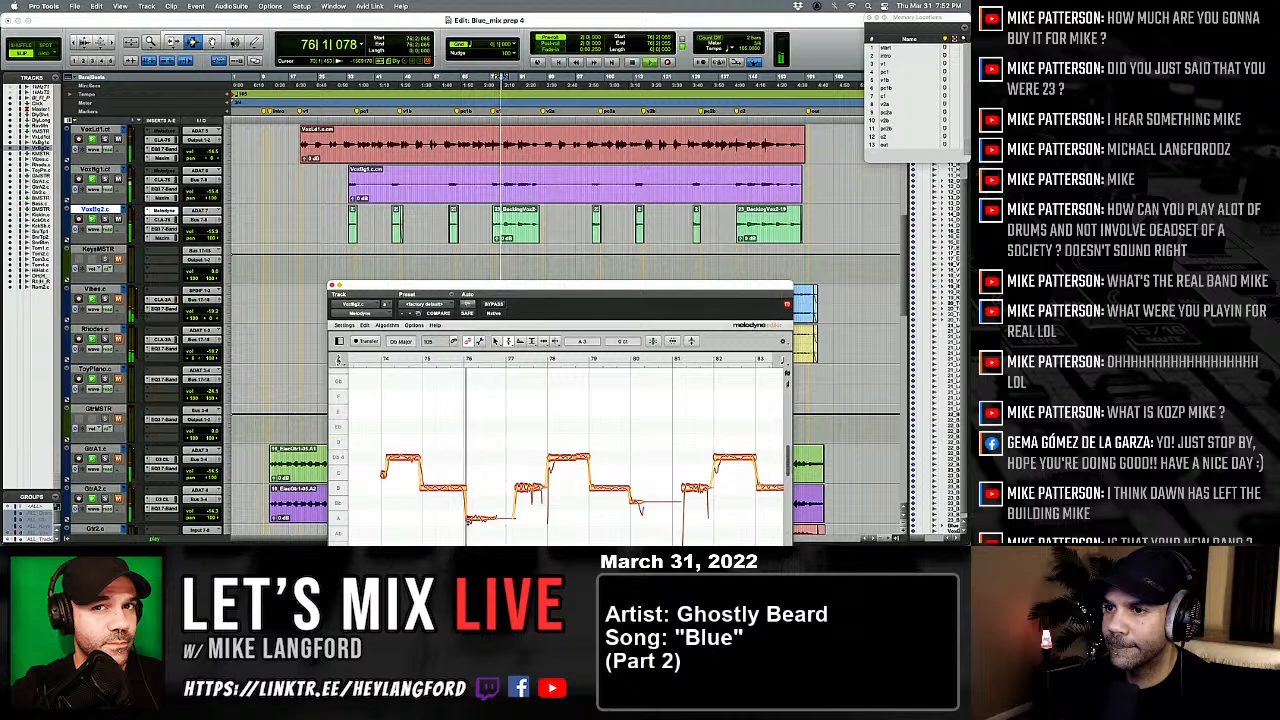
right_click(471, 491)
left_click(492, 491)
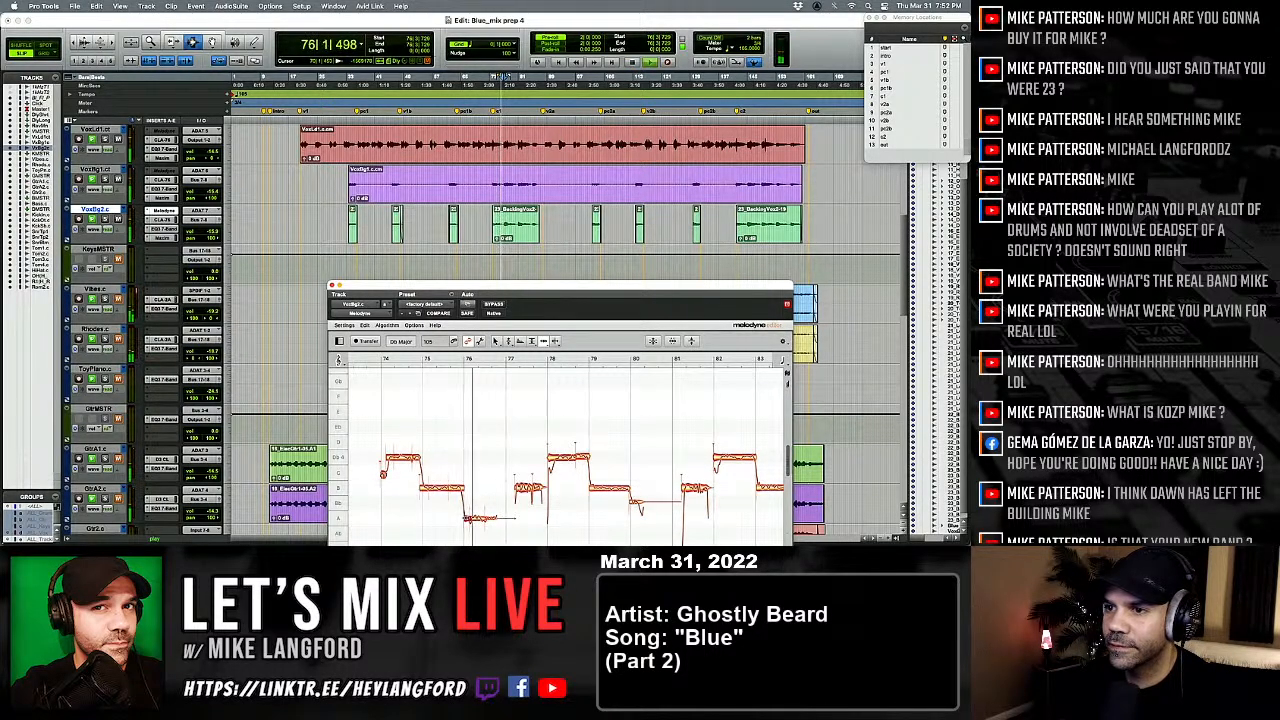
Step: Replay the passage and split the start of the low bar 76 note further with the Note Separation tool
key("space")
key("space")
right_click(428, 514)
left_click(442, 514)
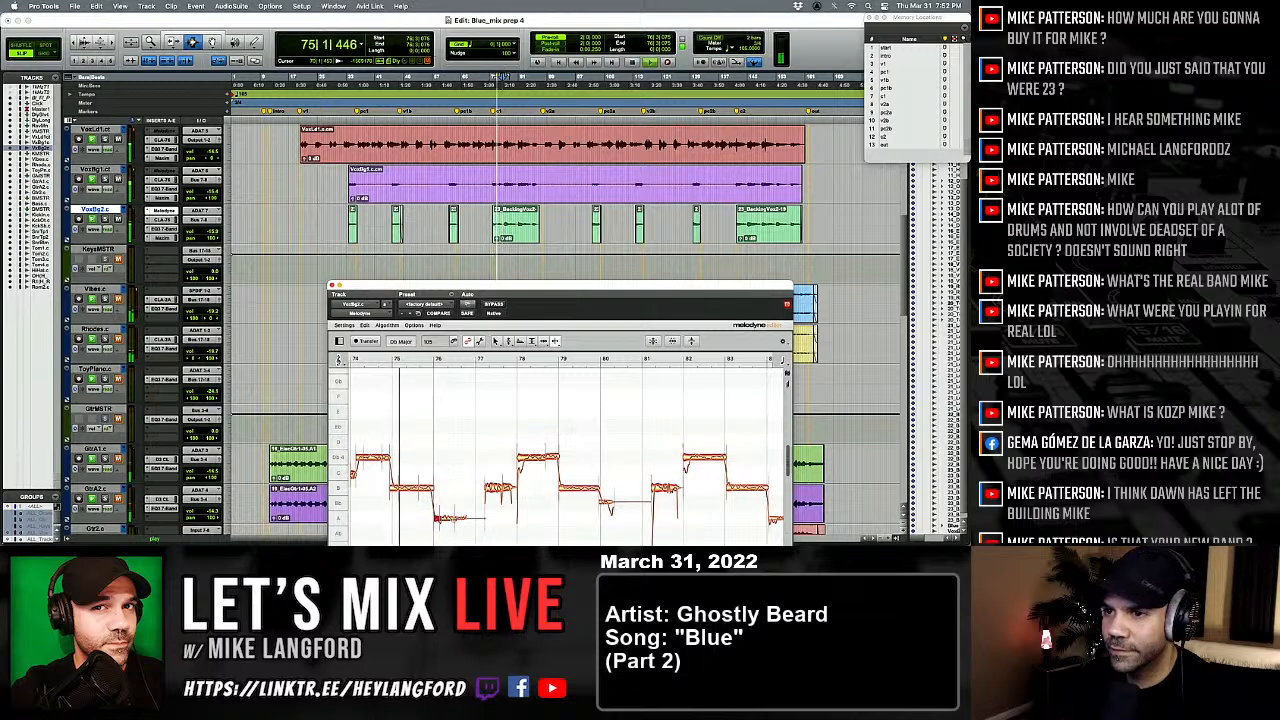
Step: Center the newly separated parts of the bar 76 note on A 3 with the Pitch tool and replay them
right_click(436, 519)
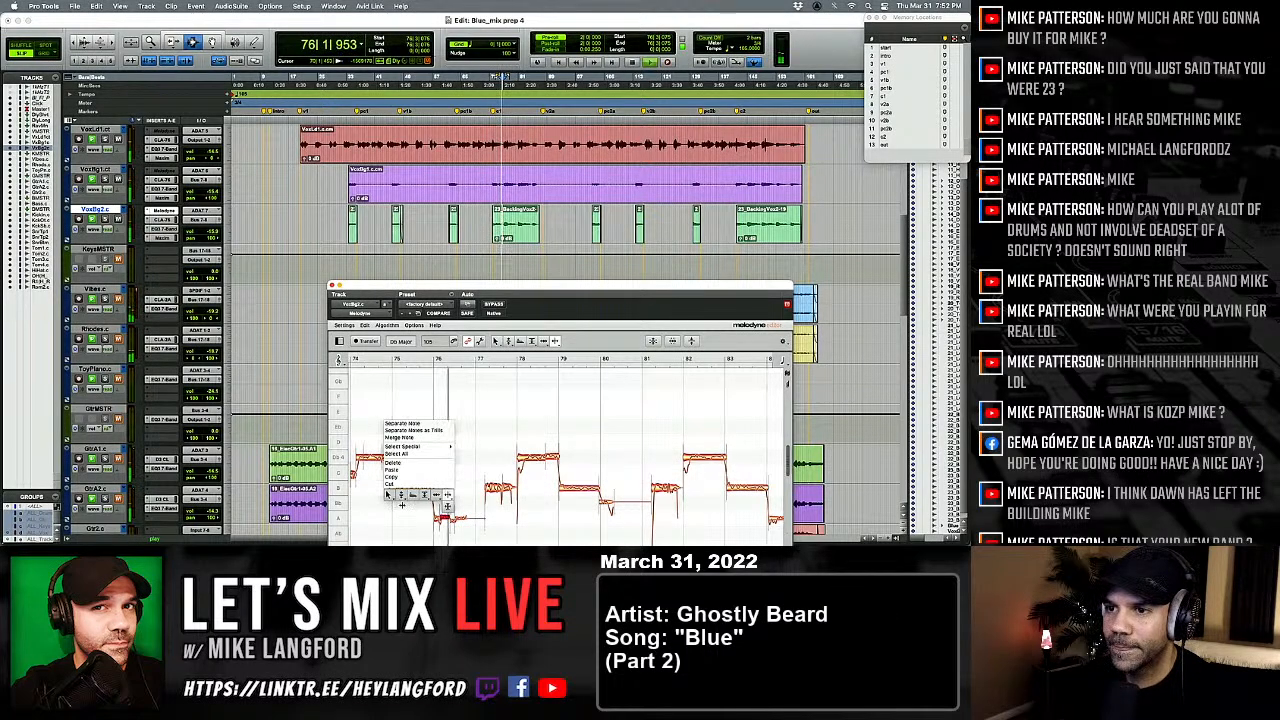
left_click(401, 496)
key("space")
key("space")
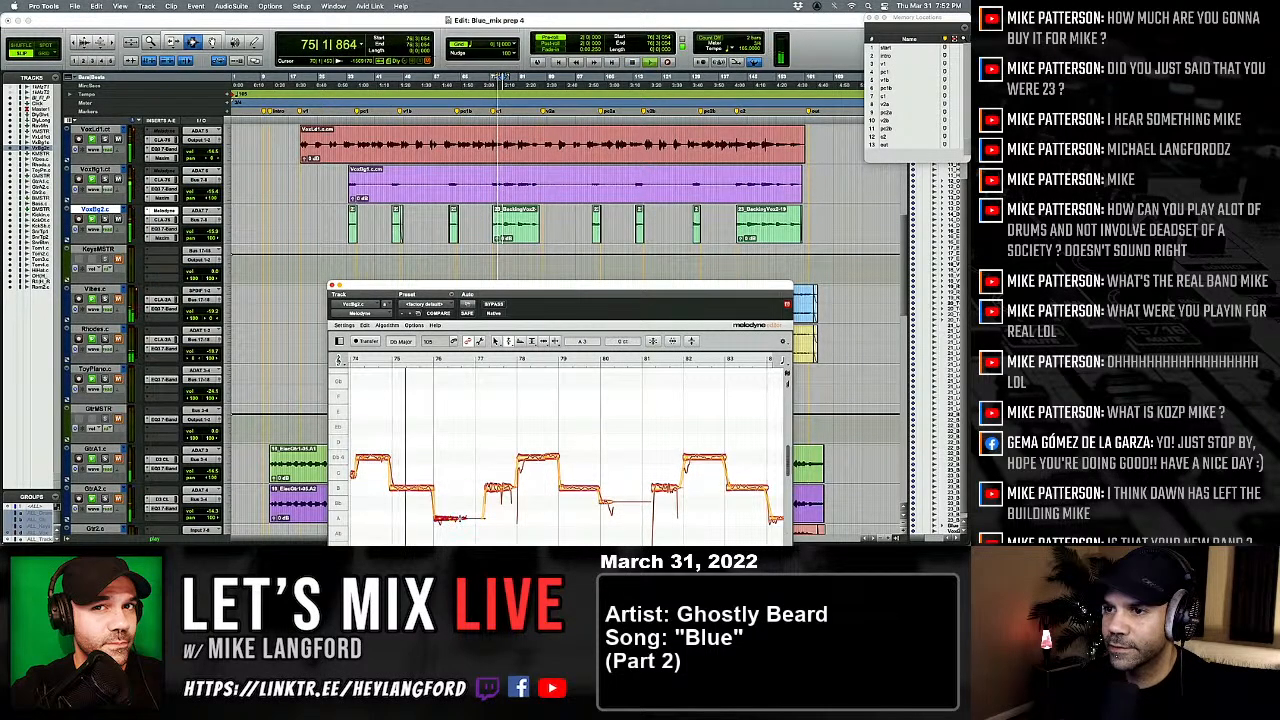
key("space")
key("space")
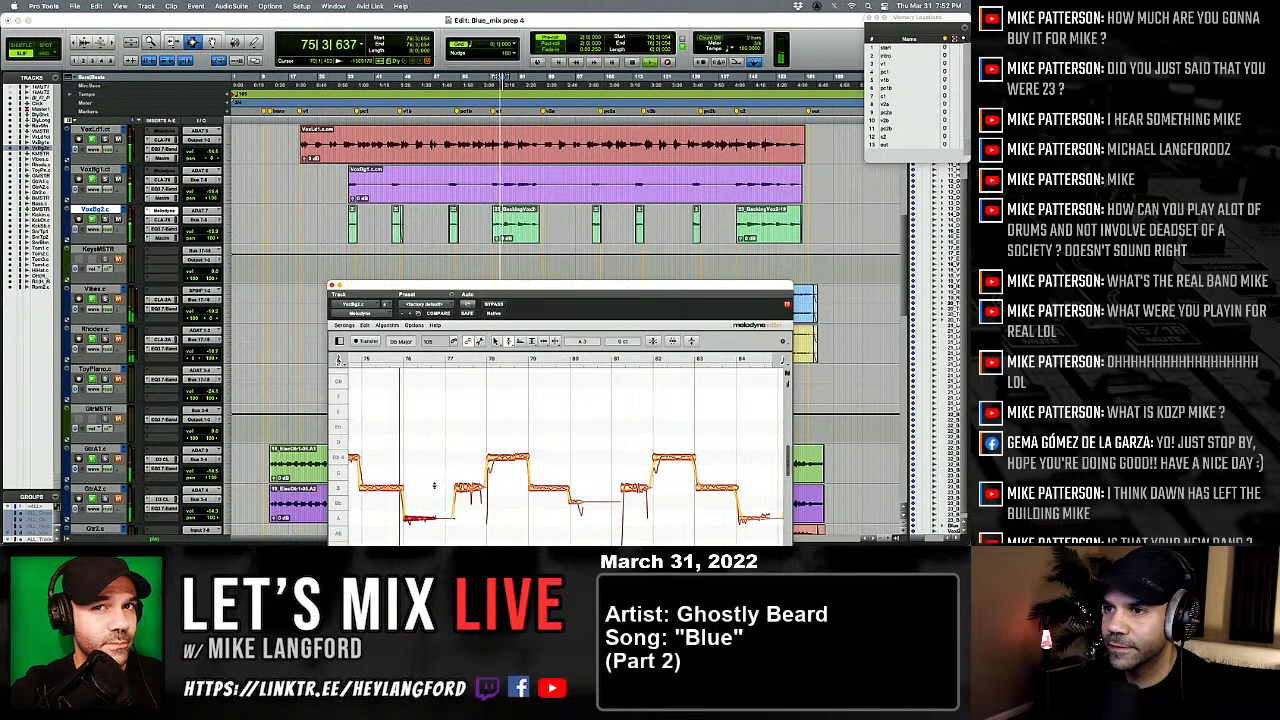
Step: Split the sliding notes at the starts of bars 78, 80 and 82 with the Note Separation tool
double_click(495, 458)
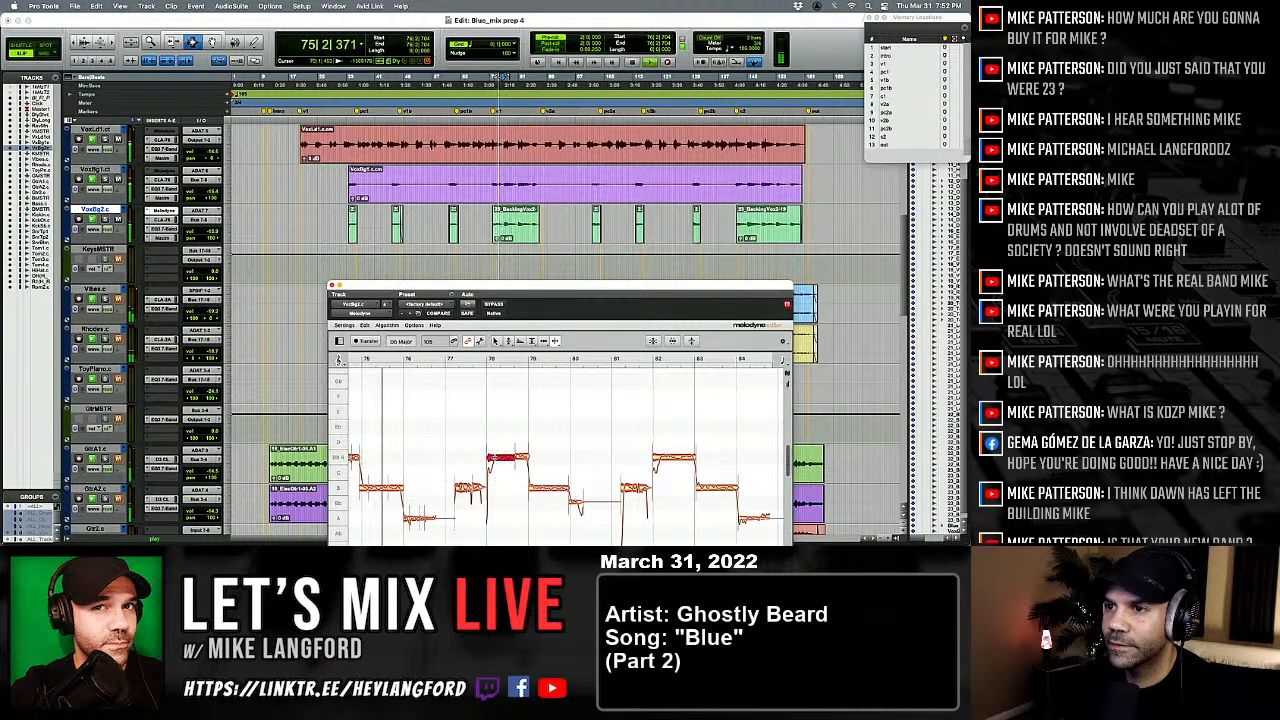
key("Down")
double_click(575, 500)
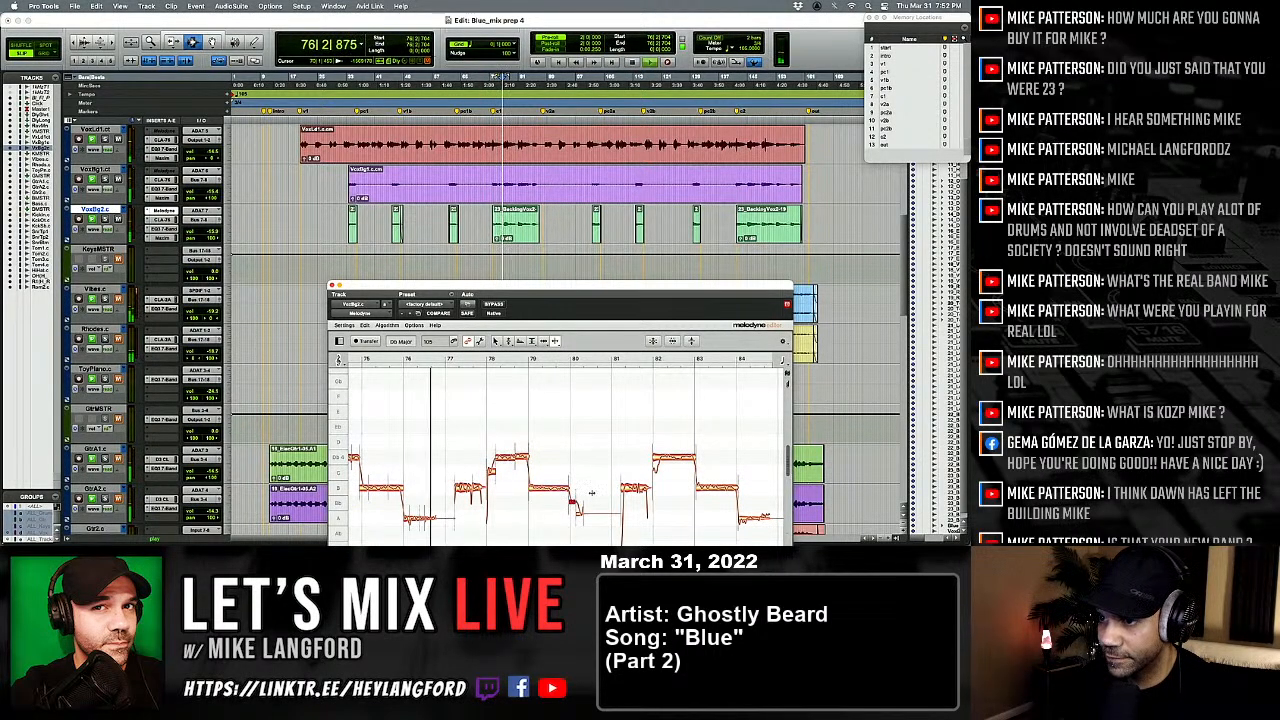
key("space")
key("space")
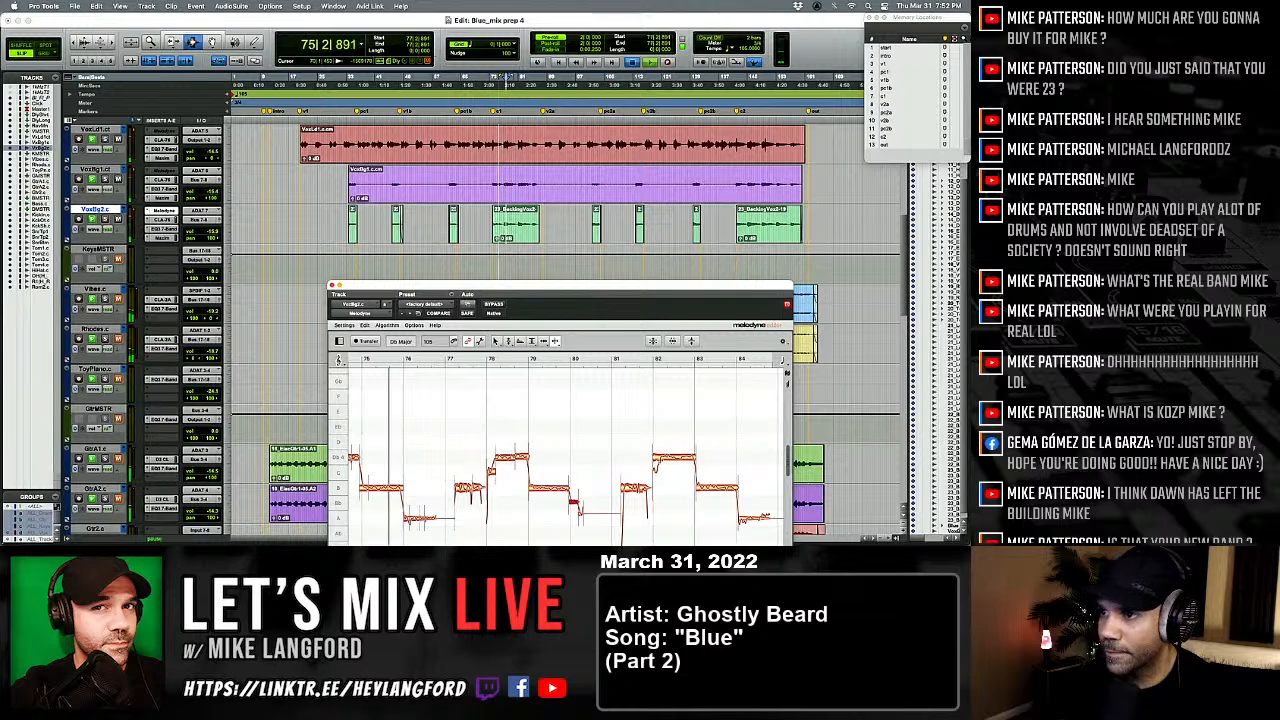
double_click(658, 458)
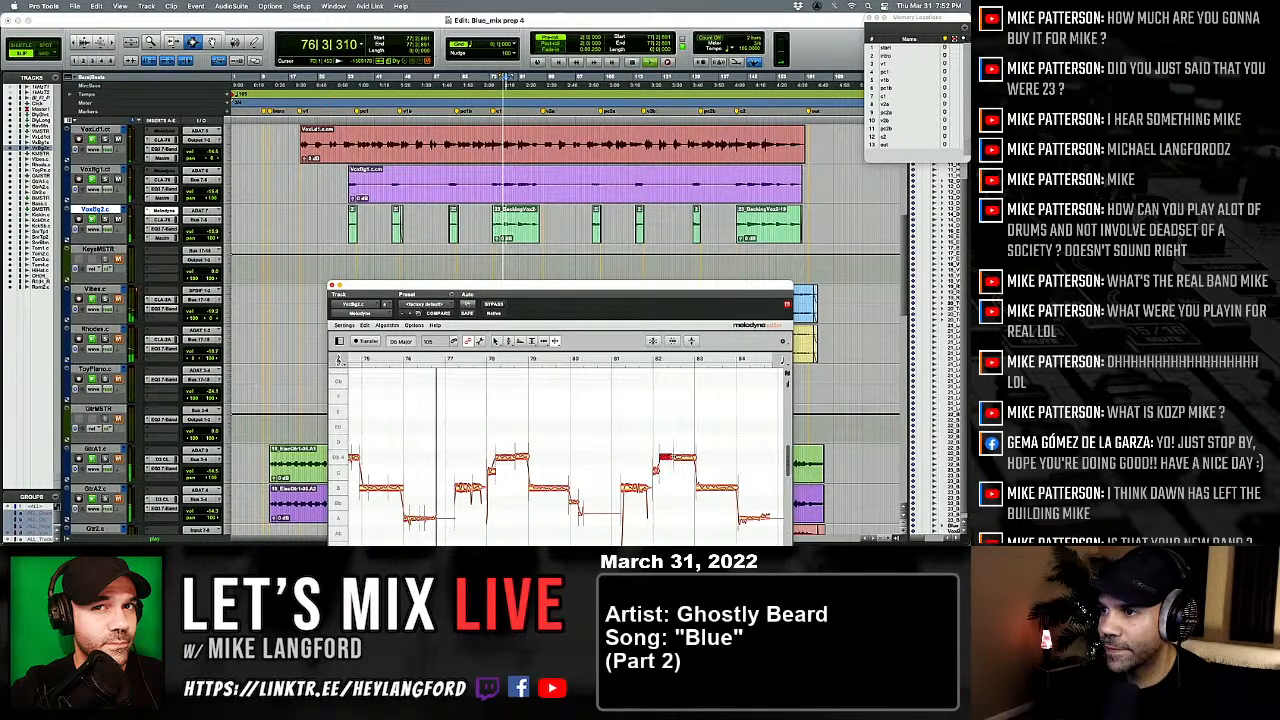
Step: Correct the upper notes in bars 82 and 78 to Db 4 with the Pitch tool
right_click(676, 462)
left_click(632, 463)
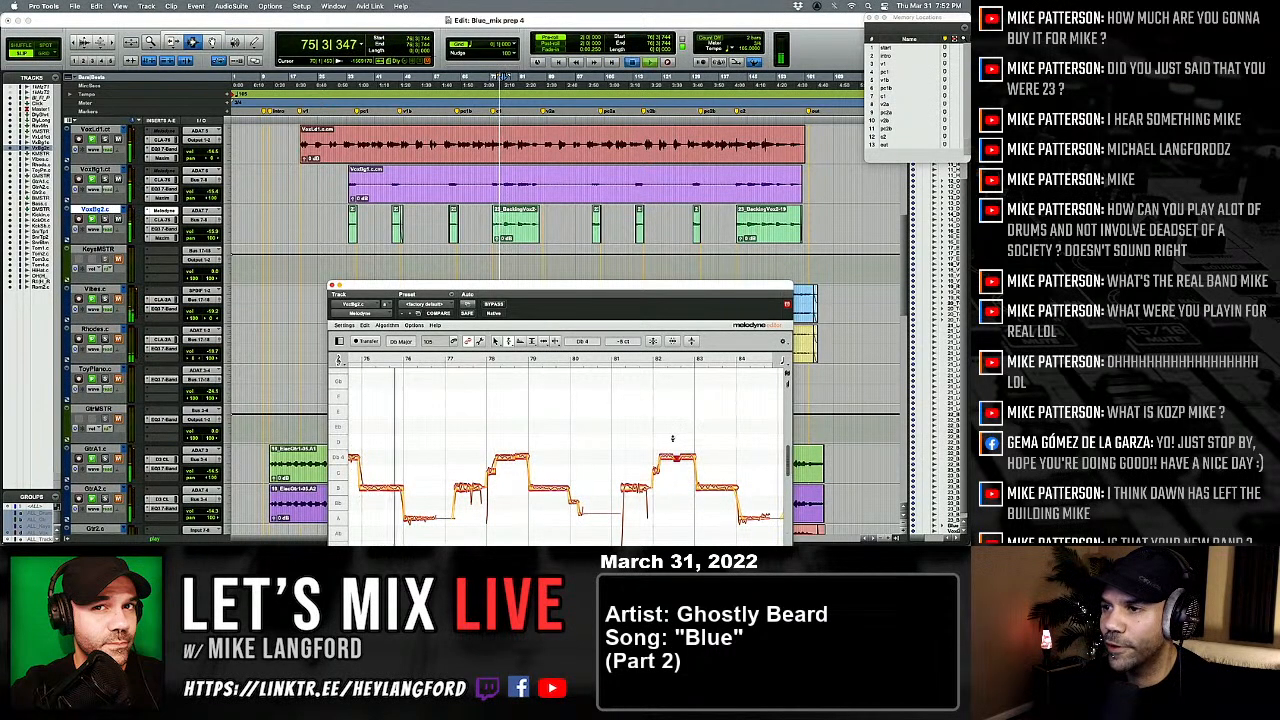
key("space")
key("space")
left_click_drag(665, 441, 720, 458)
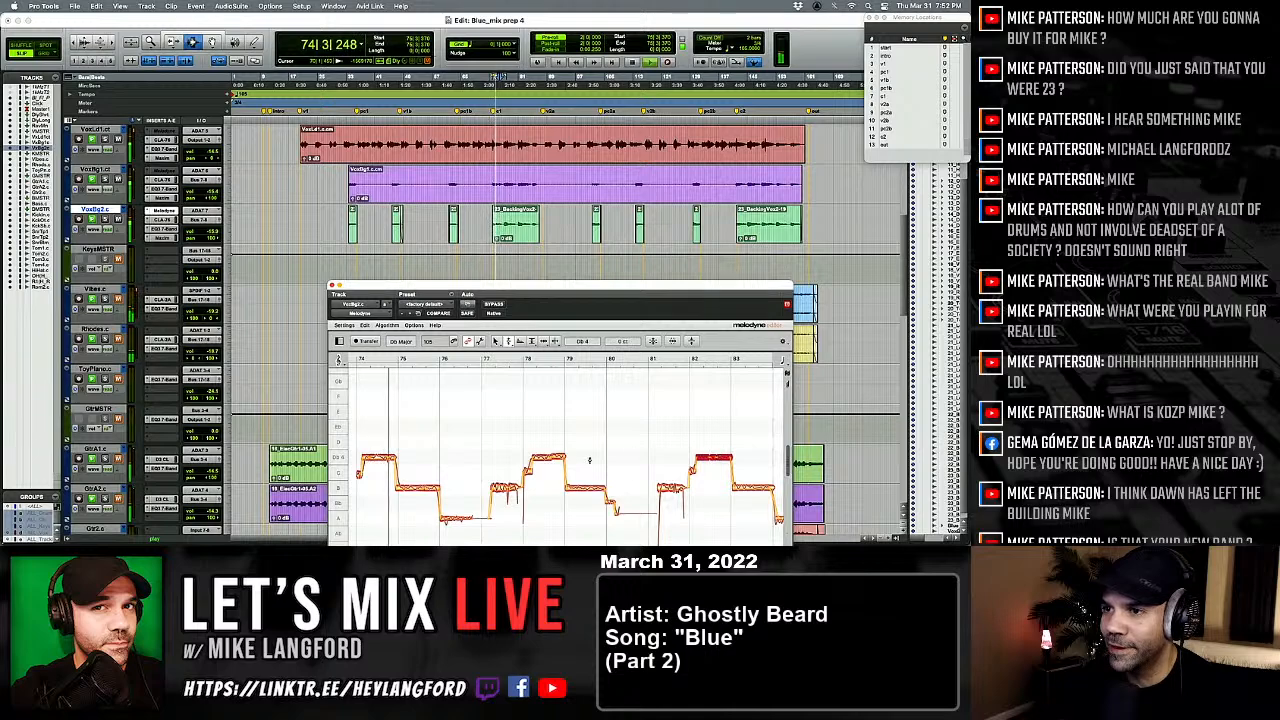
left_click(546, 441)
left_click(548, 457)
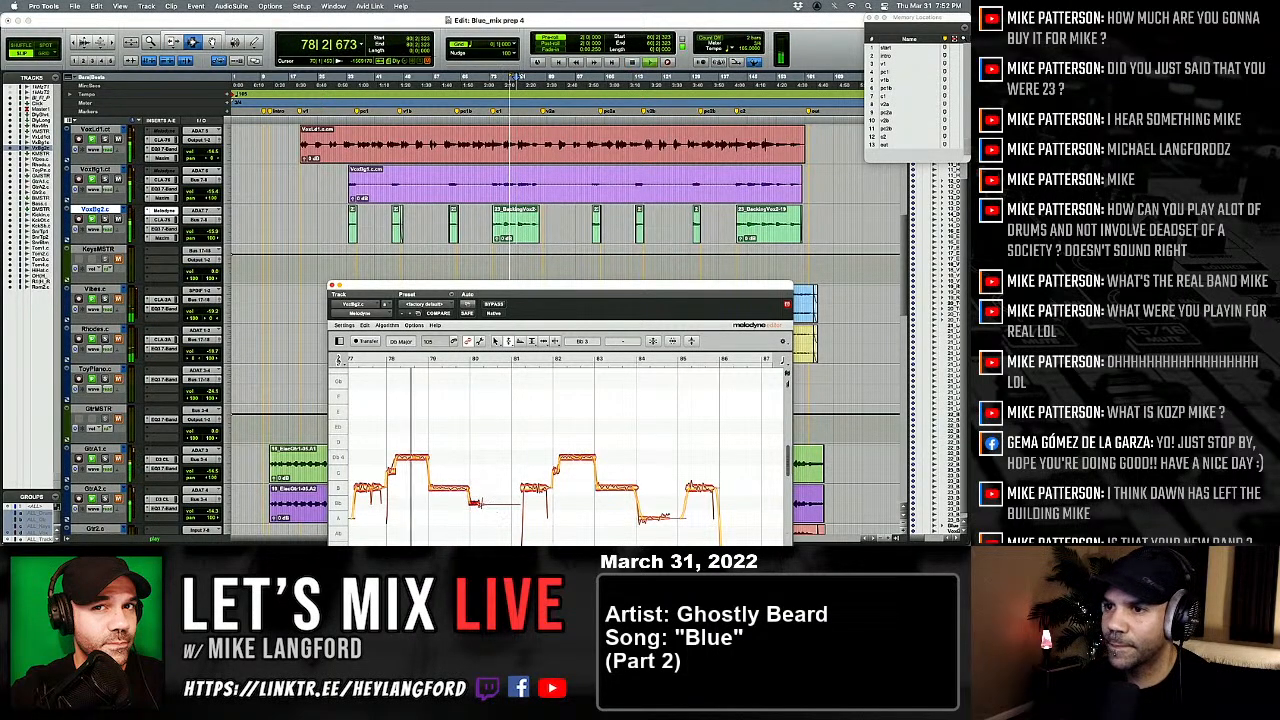
Step: Lower the separated Bb 3 note at bar 80 to A 3 and correct the pitch of the B 3 note in bar 81
left_click_drag(476, 507, 477, 519)
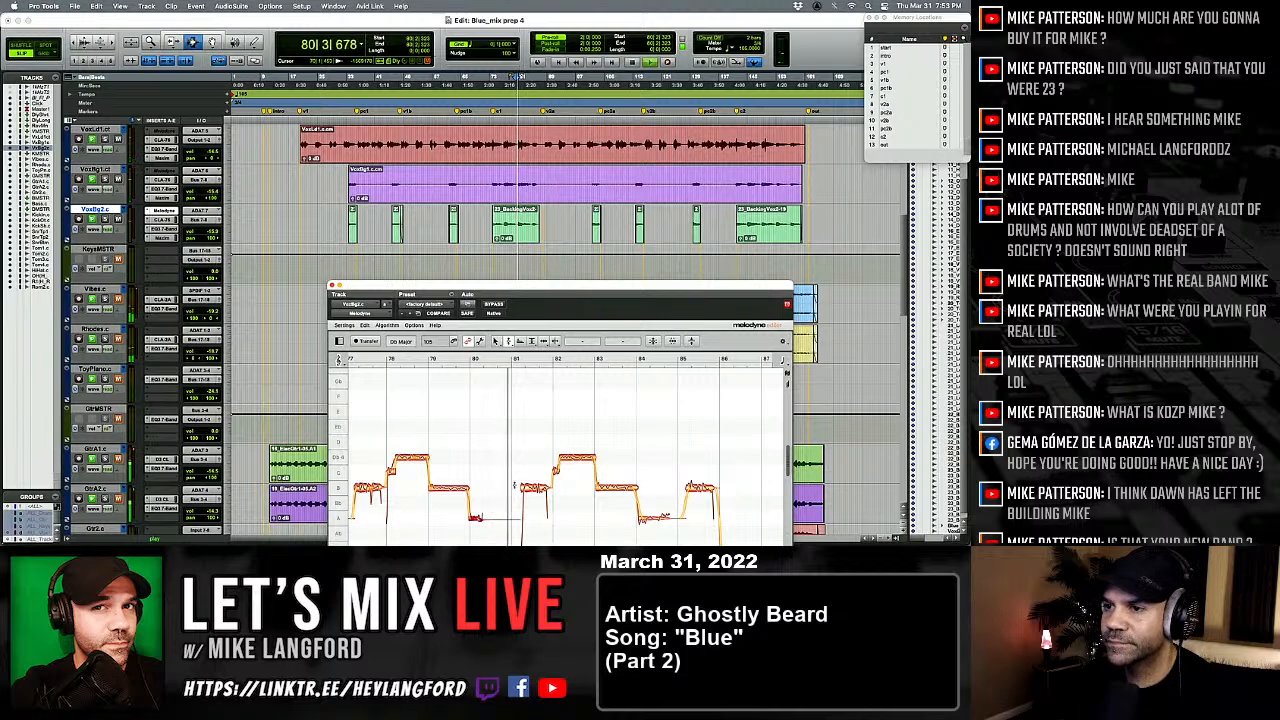
left_click(537, 488)
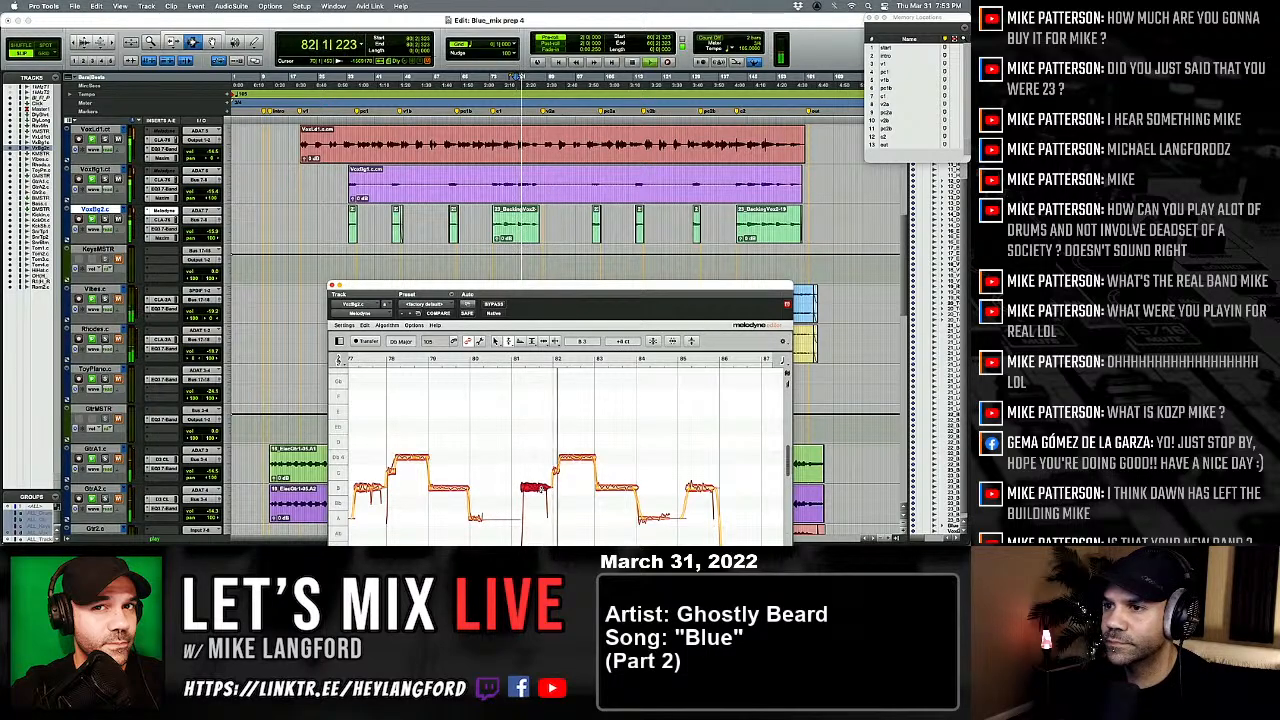
double_click(541, 488)
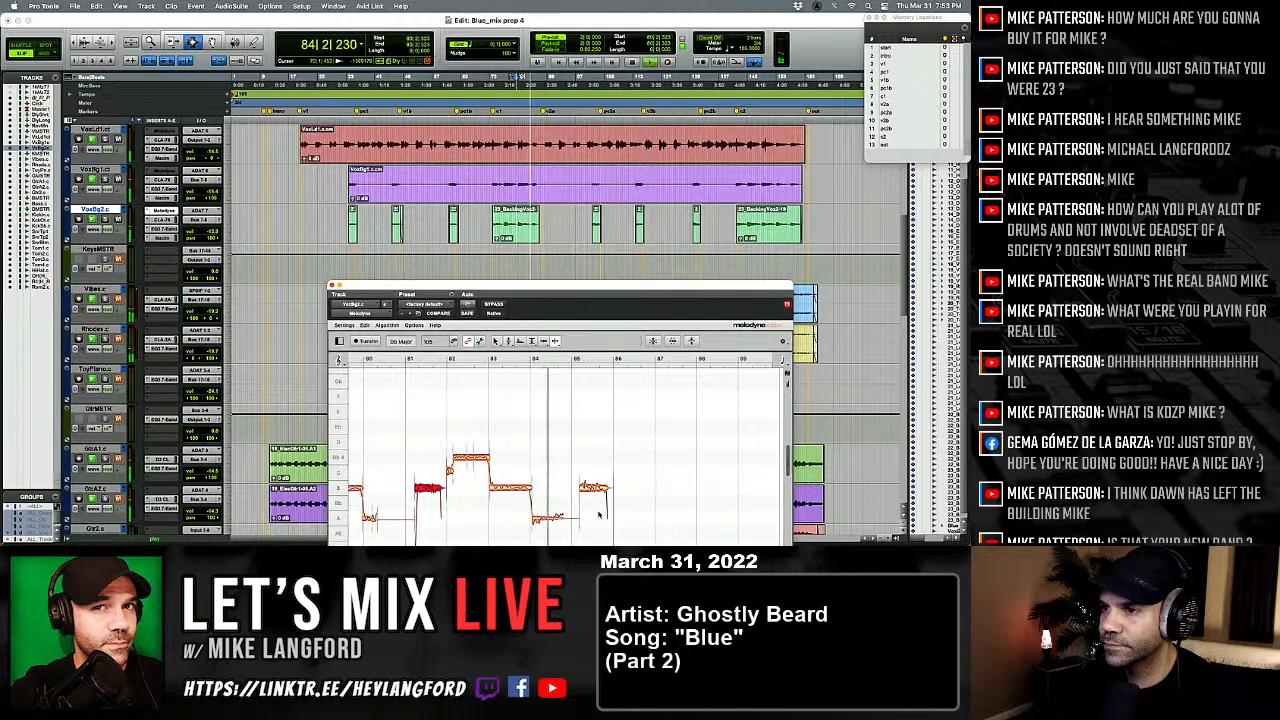
Step: Restart playback and split the low note in bar 84 with the Note Separation tool
key("space")
key("space")
double_click(554, 518)
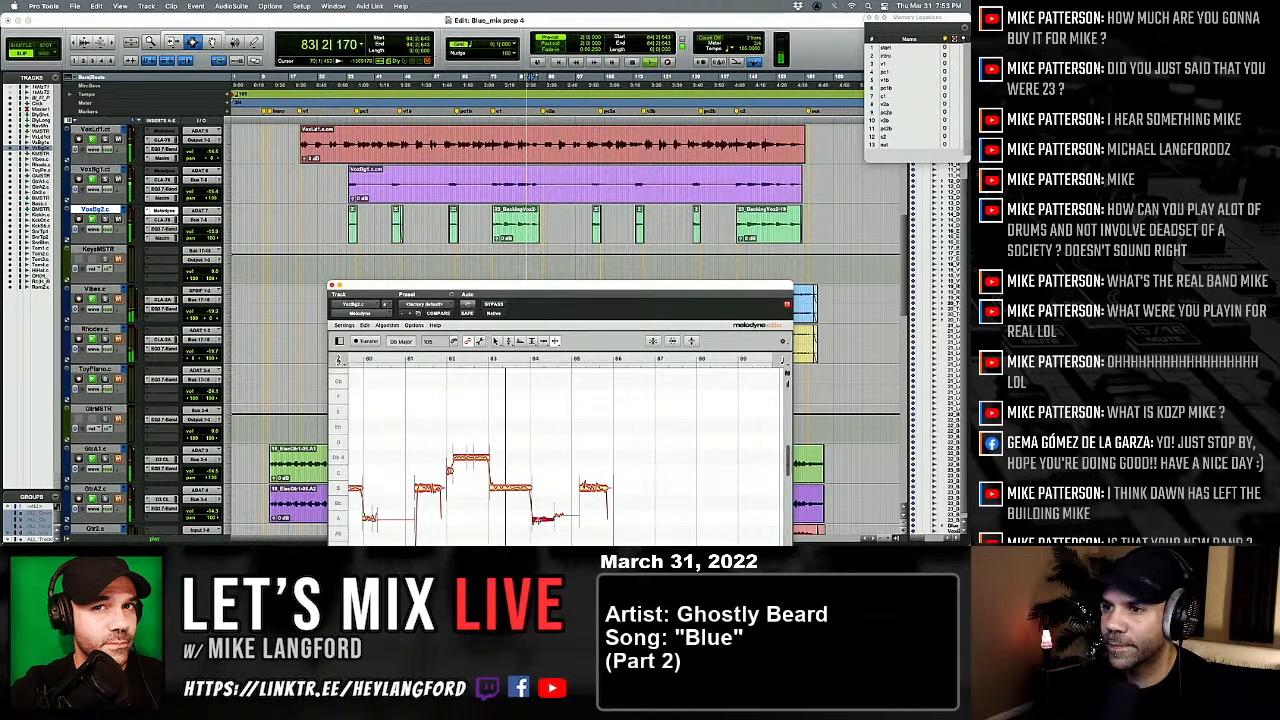
Step: Correct the separated bar 84 notes to A 3 with the Pitch tool
right_click(489, 519)
left_click(488, 492)
key("space")
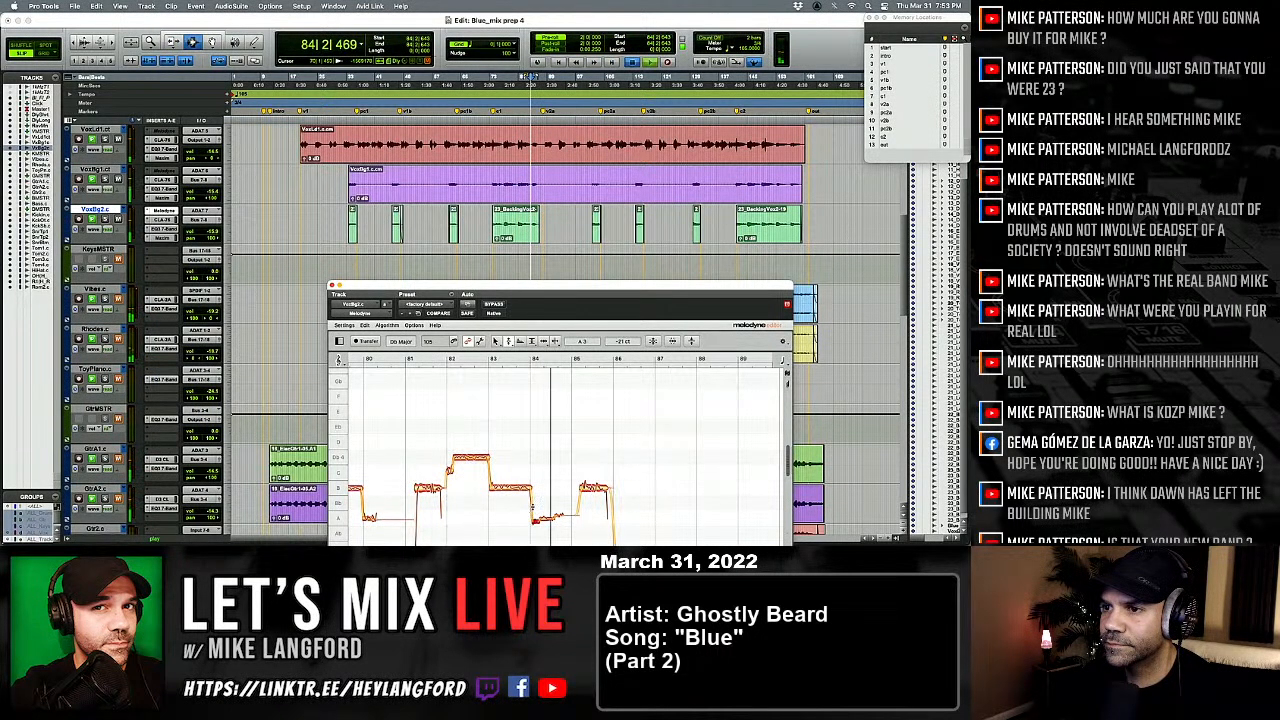
key("space")
left_click_drag(531, 505, 560, 524)
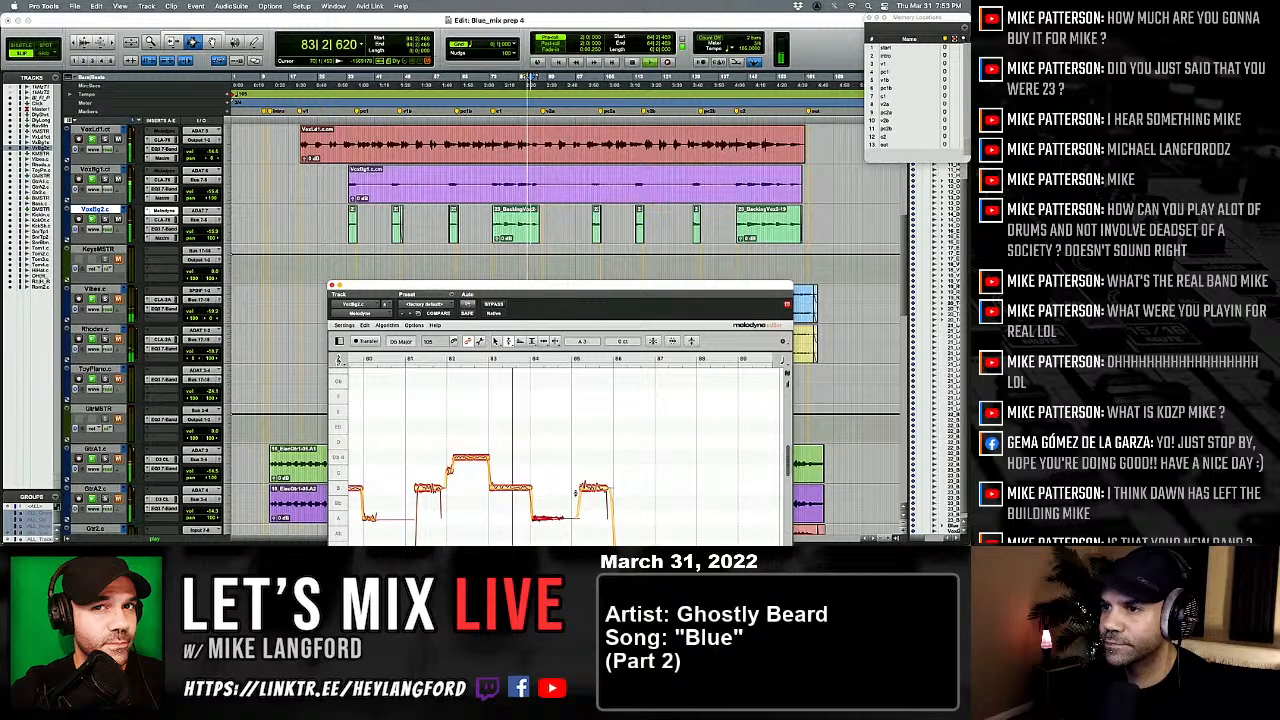
Step: Split the last note of the phrase in bar 85 with the Note Separation tool and correct the pieces to B 3
right_click(560, 520)
left_click(620, 495)
double_click(600, 489)
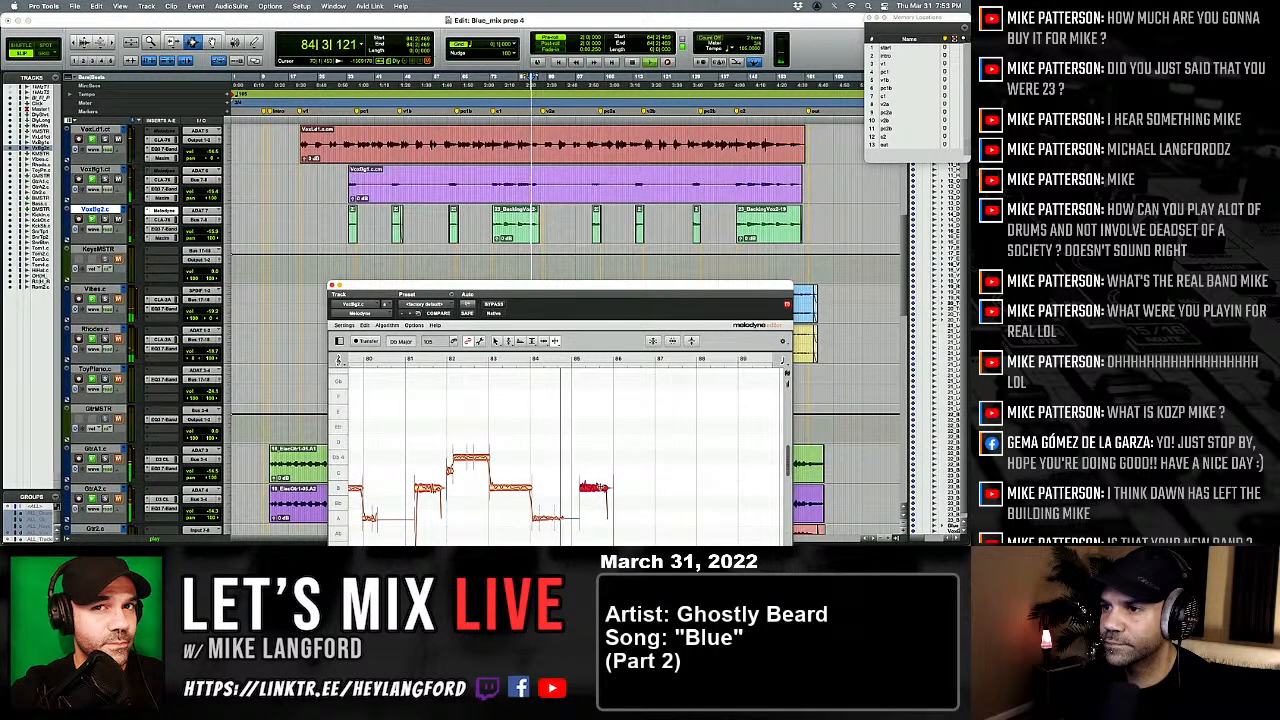
right_click(594, 497)
left_click(541, 501)
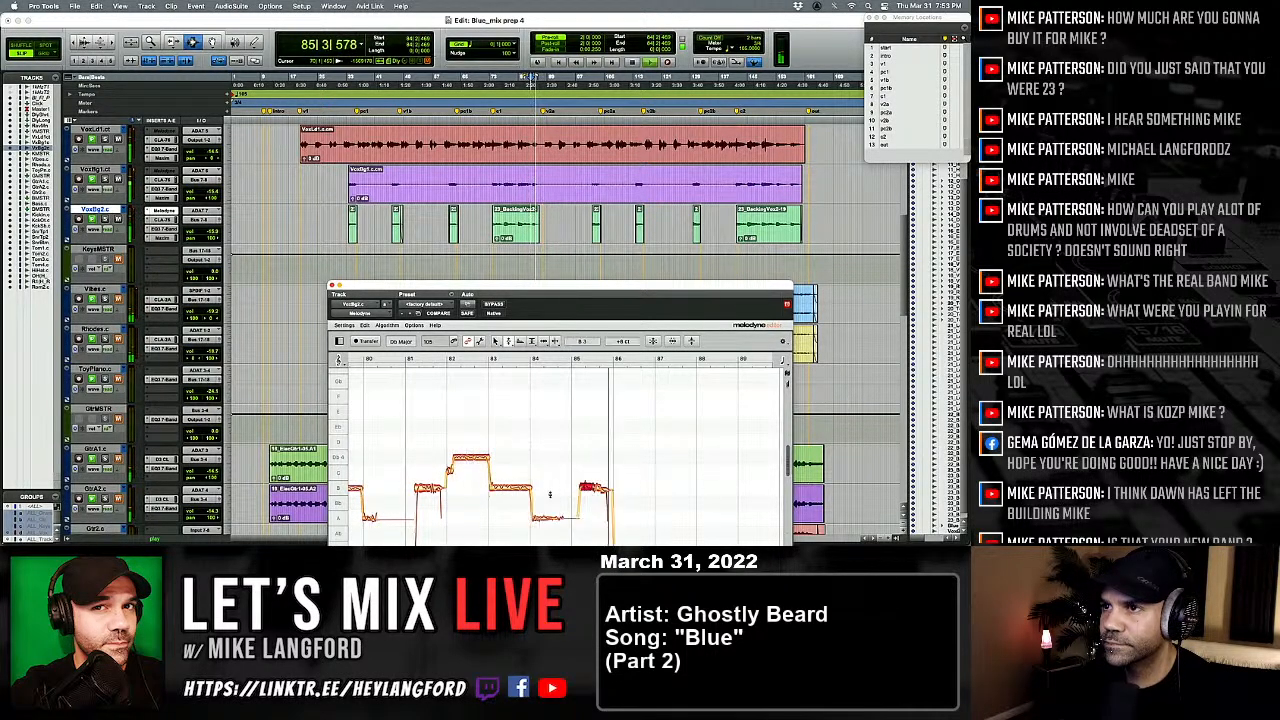
left_click(565, 468)
left_click(593, 488)
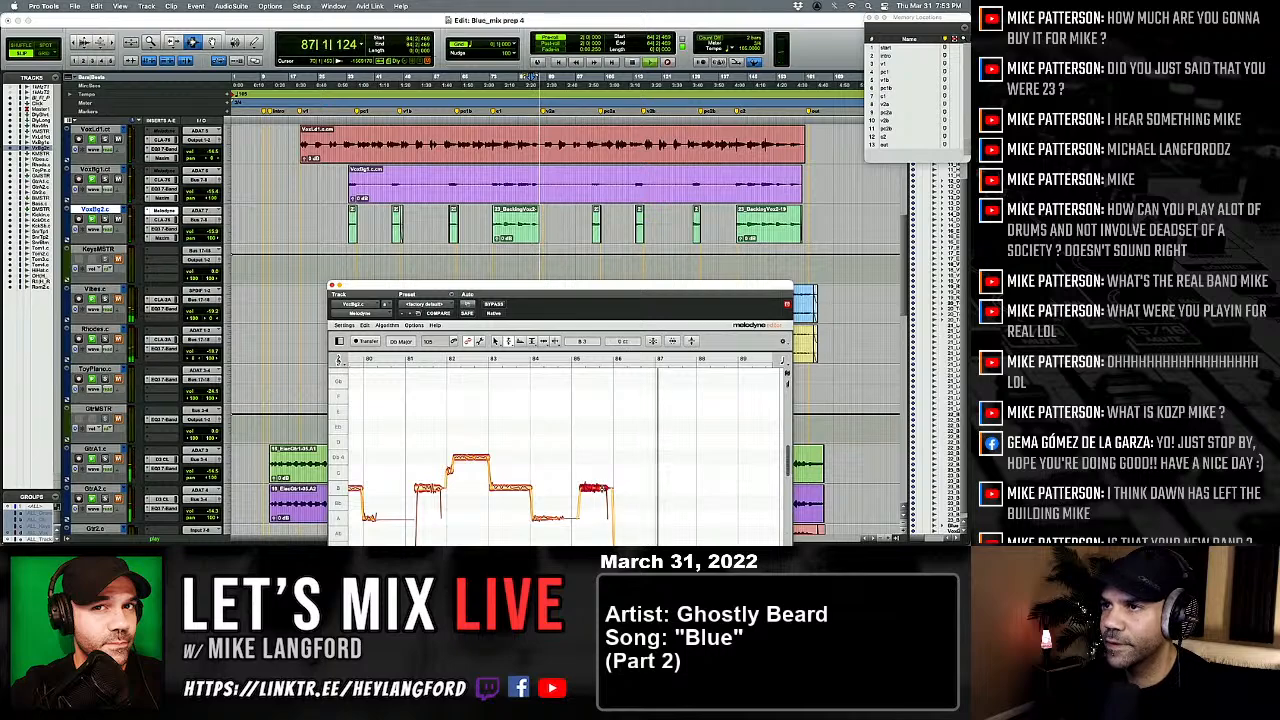
Step: Play the track from bar 101 and reduce the pitch modulation of the long B 3 note in bars 102–103
left_click(585, 238)
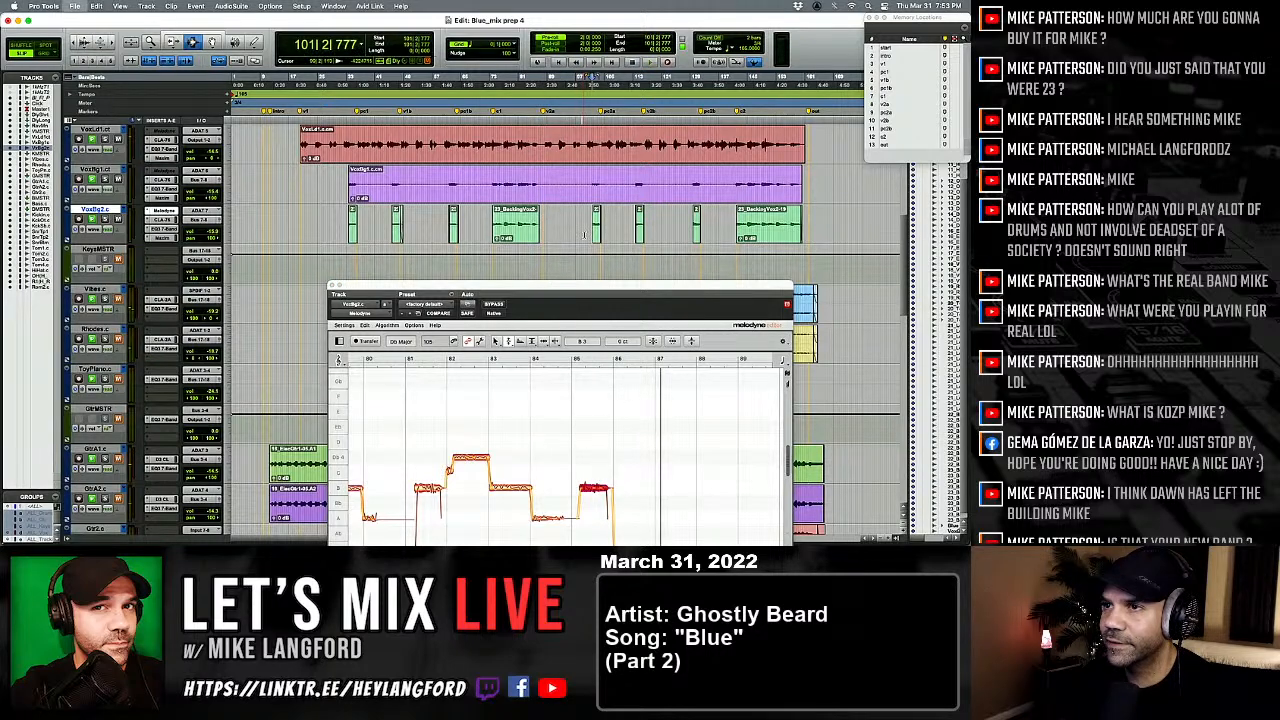
key("space")
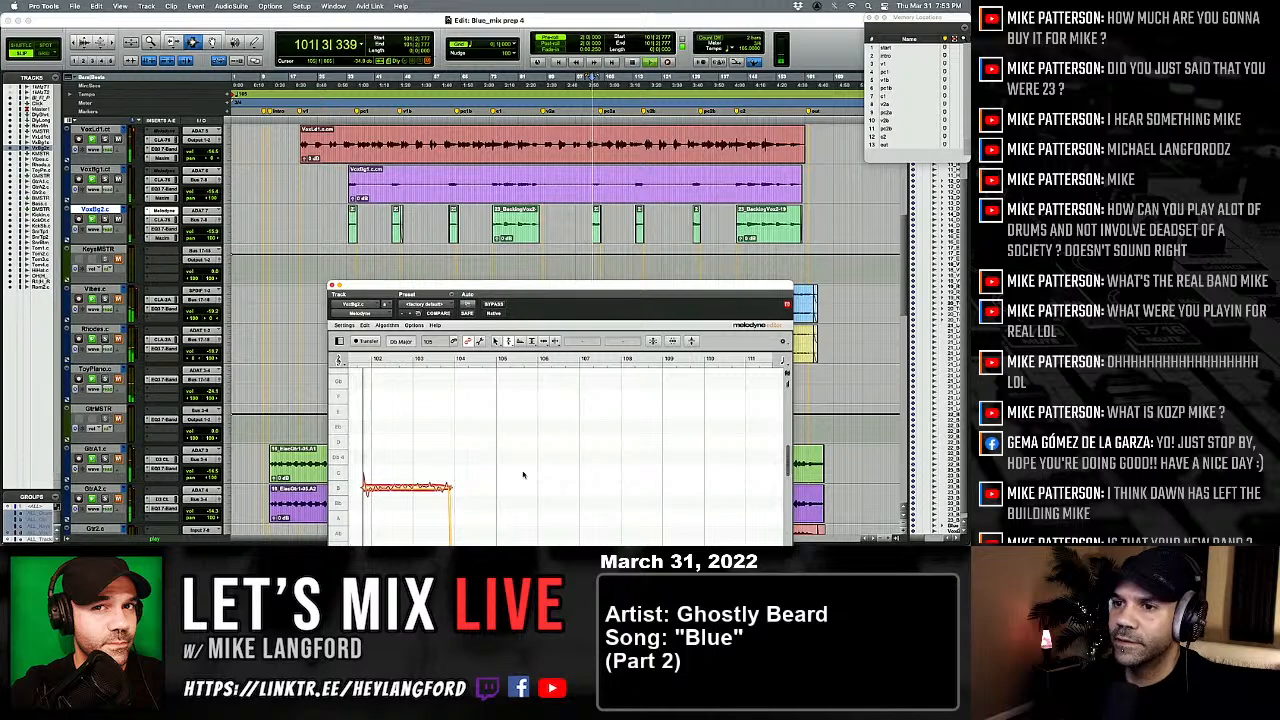
right_click(363, 480)
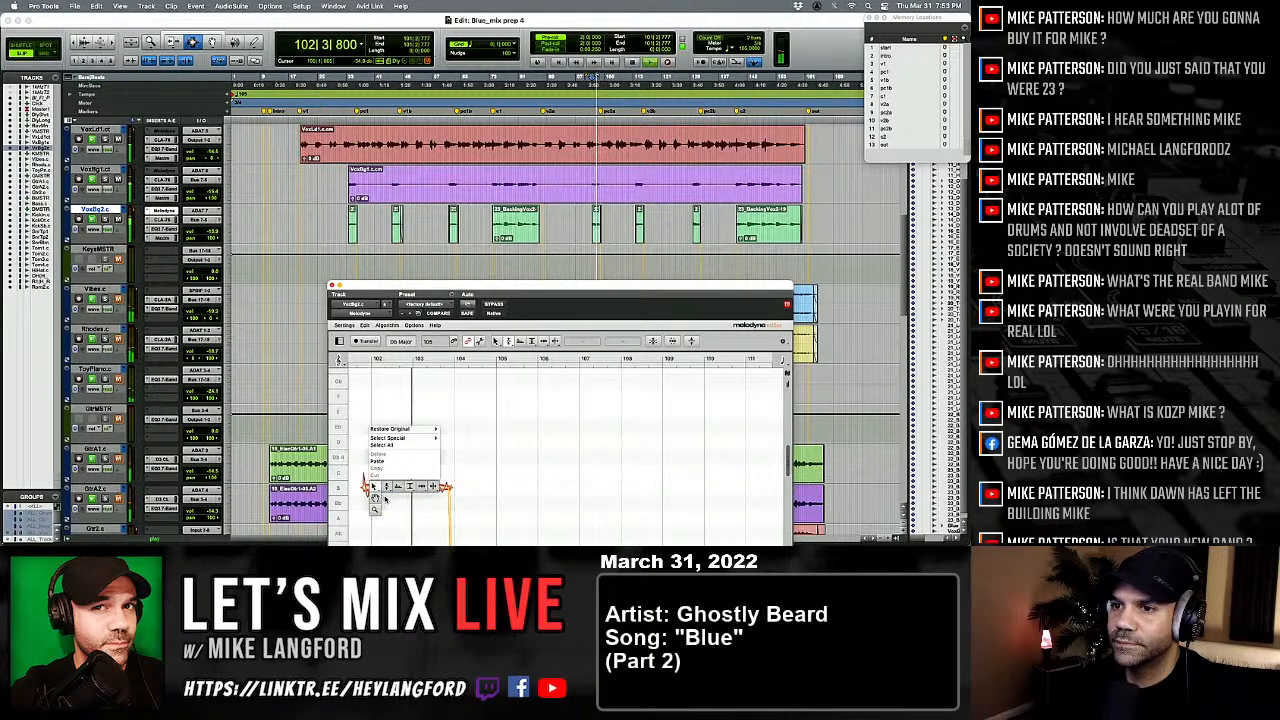
left_click(386, 489)
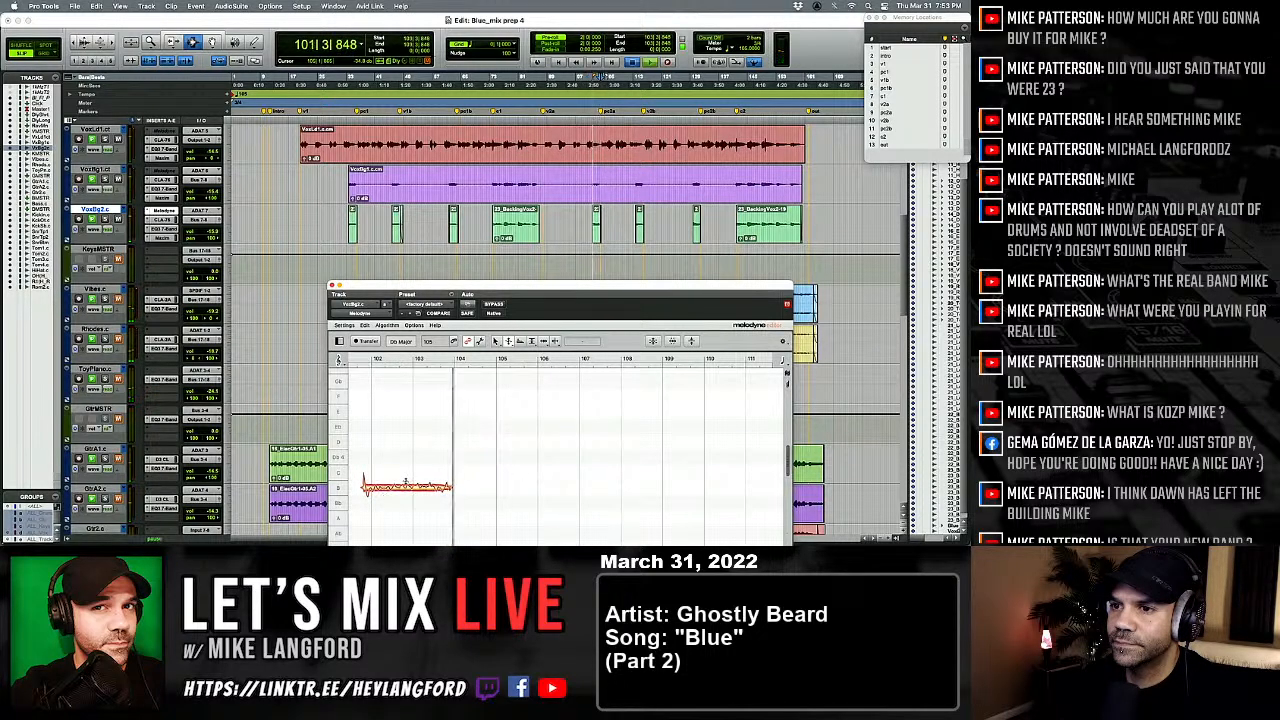
left_click(406, 485)
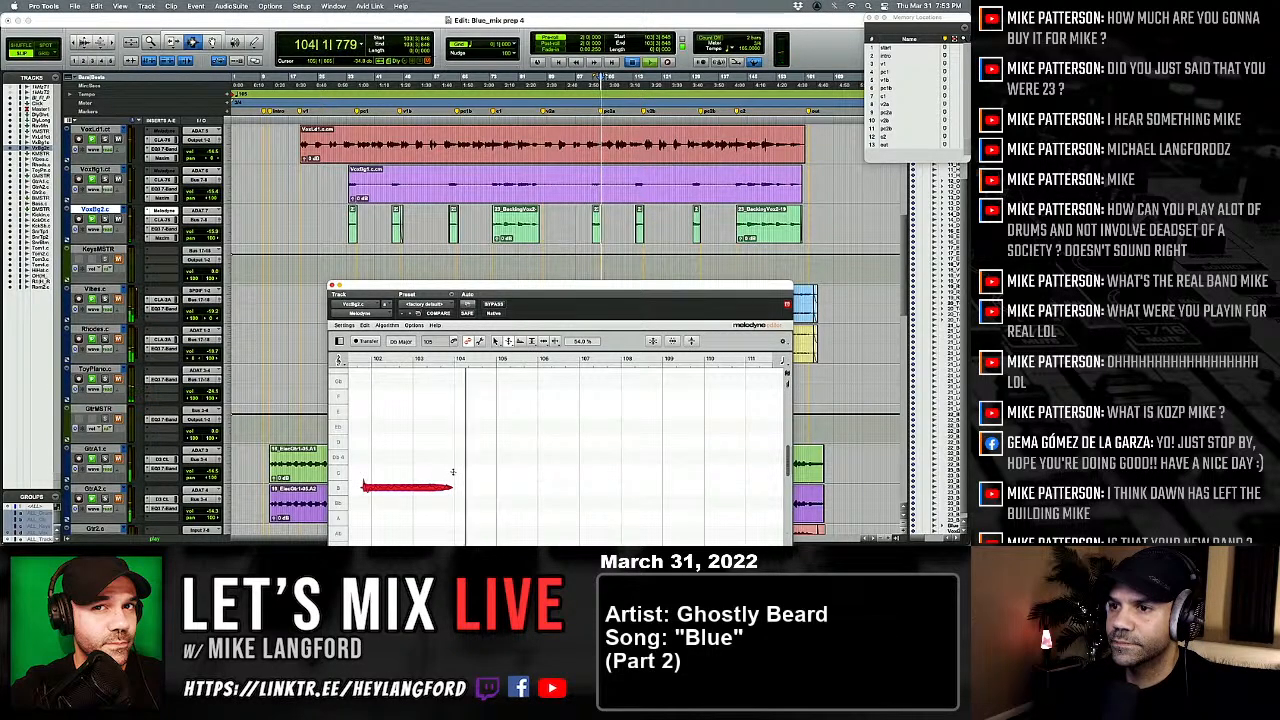
Step: Split the end of the long note in bar 103 with the Note Separation tool and correct the pieces to B 3
right_click(437, 400)
left_click(497, 460)
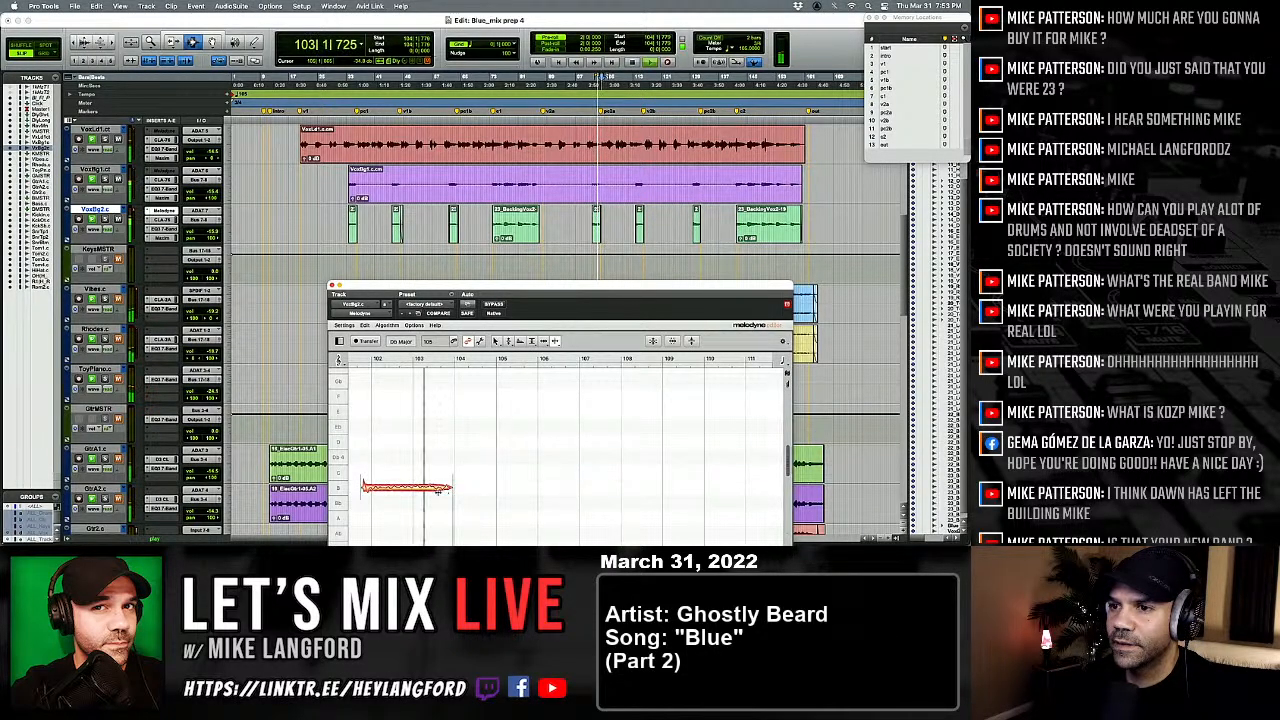
double_click(444, 488)
right_click(376, 444)
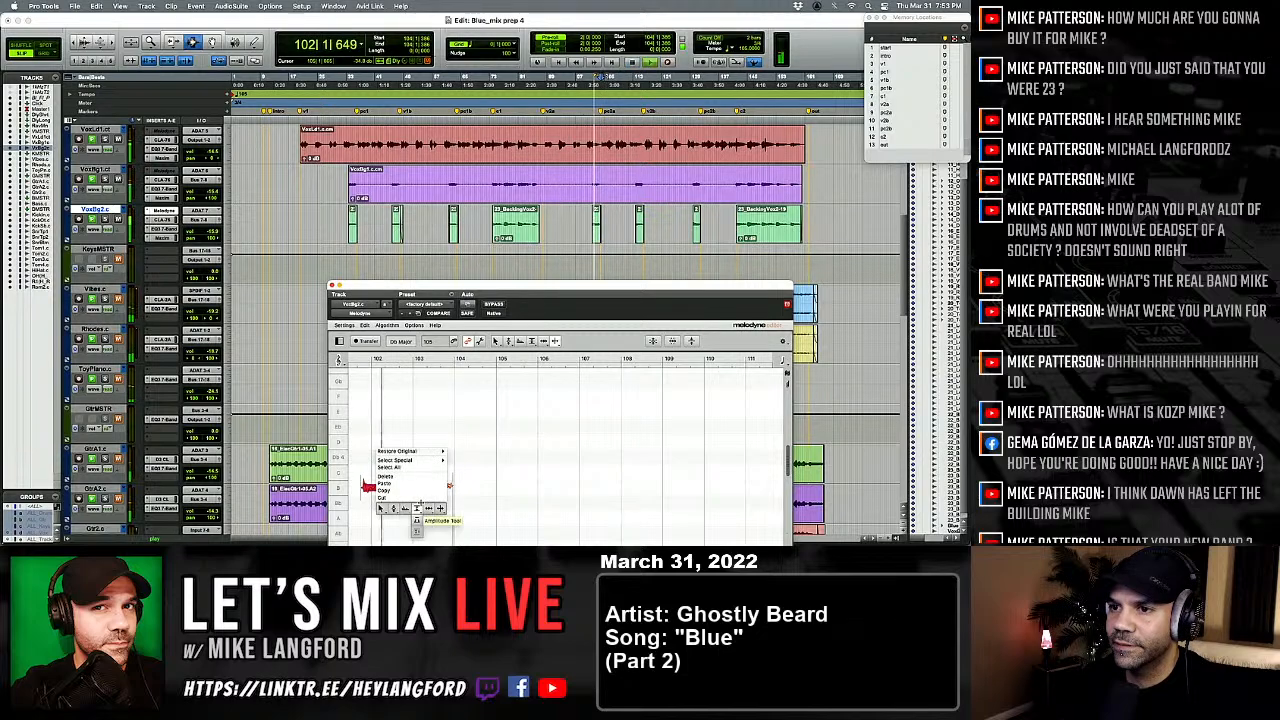
left_click(394, 508)
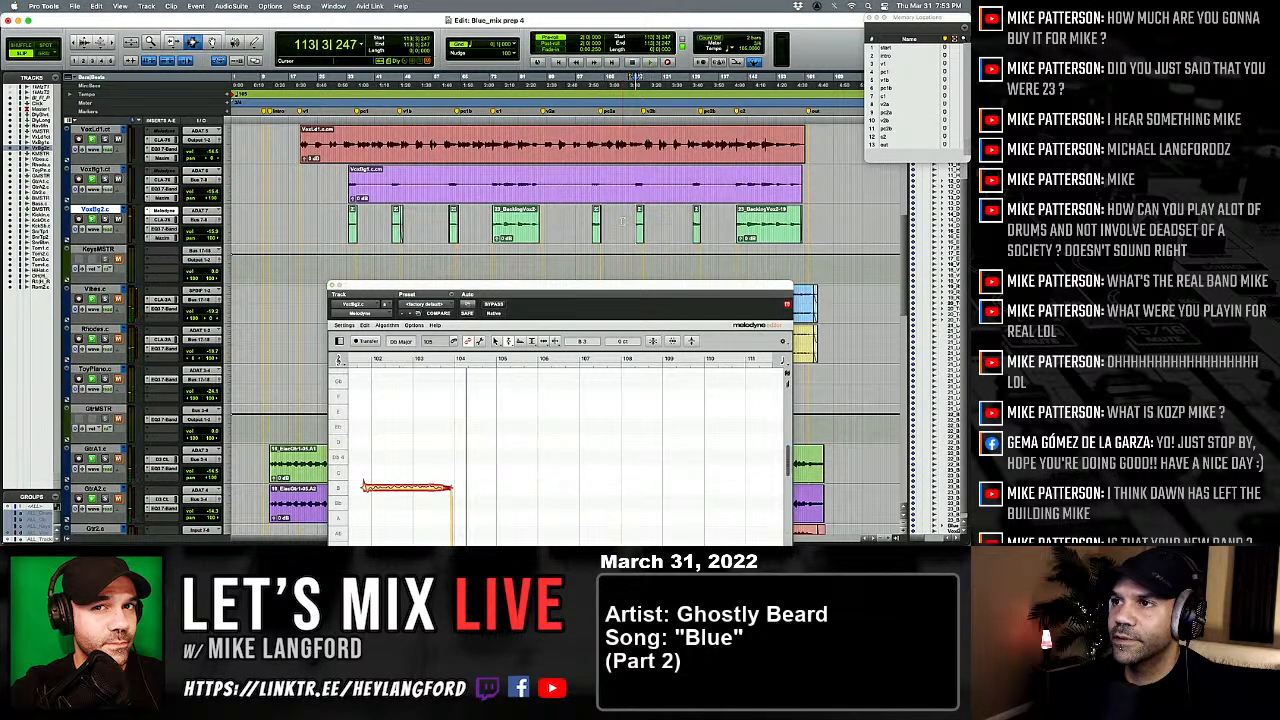
Step: Play from bar 113, split the long note at bar 114 with the Note Separation tool, and correct the pieces to A 3
key("space")
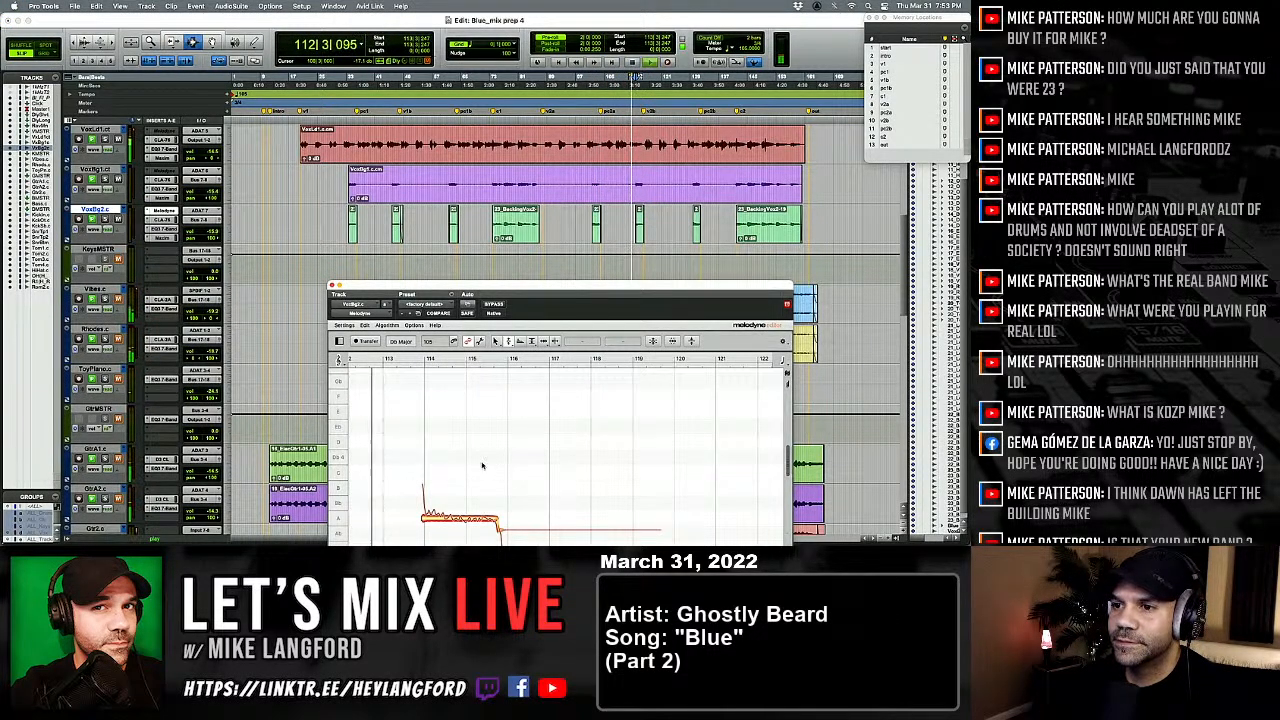
scroll(482, 465, "down", 3)
right_click(482, 465)
left_click(528, 463)
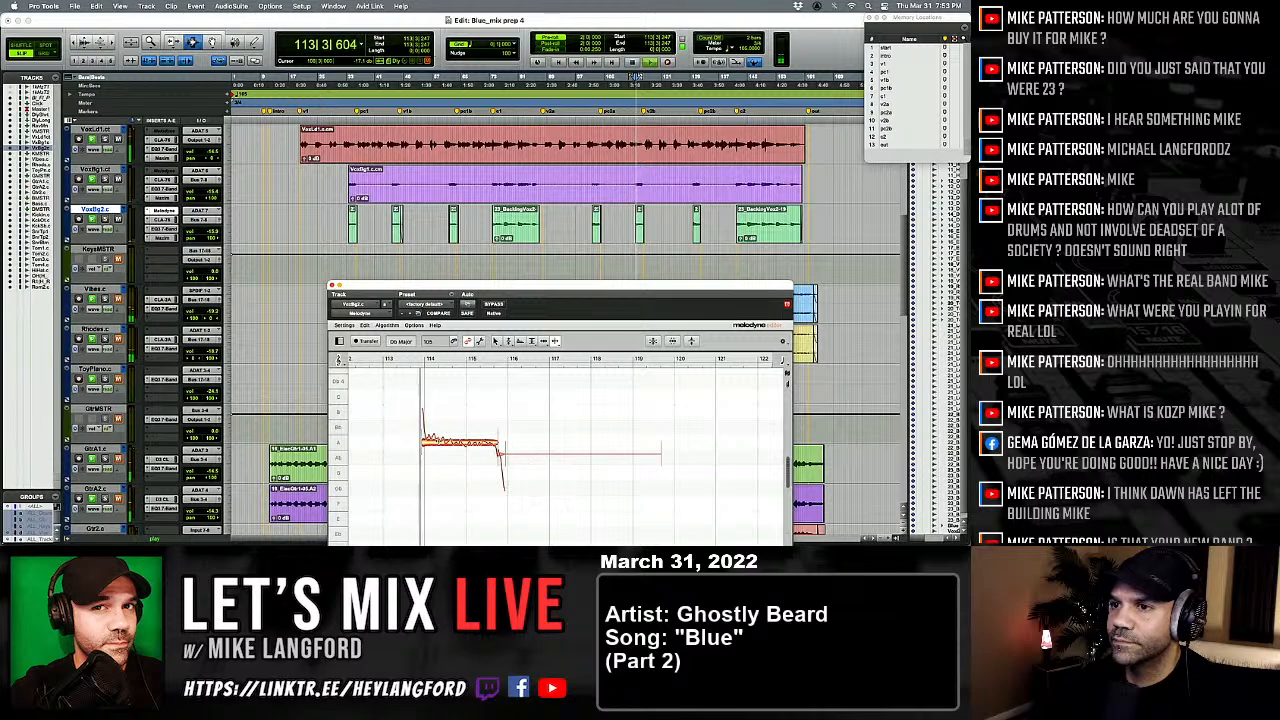
double_click(441, 444)
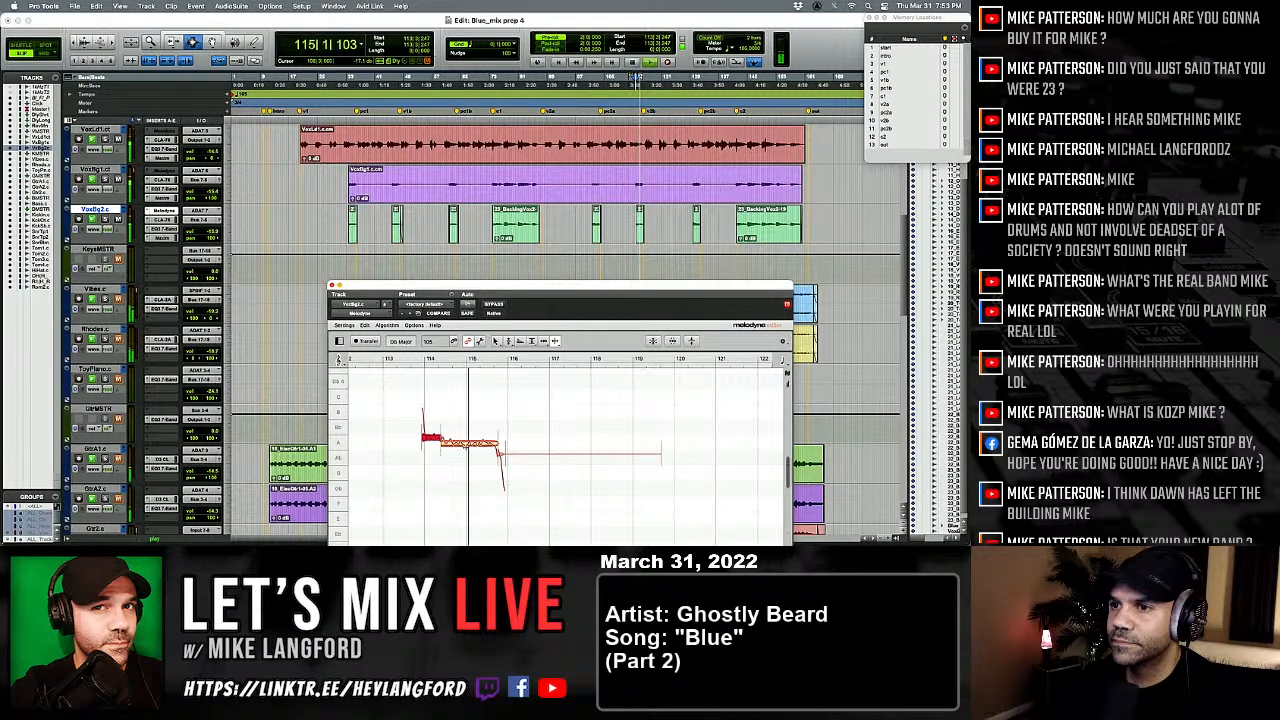
right_click(416, 449)
left_click(416, 449)
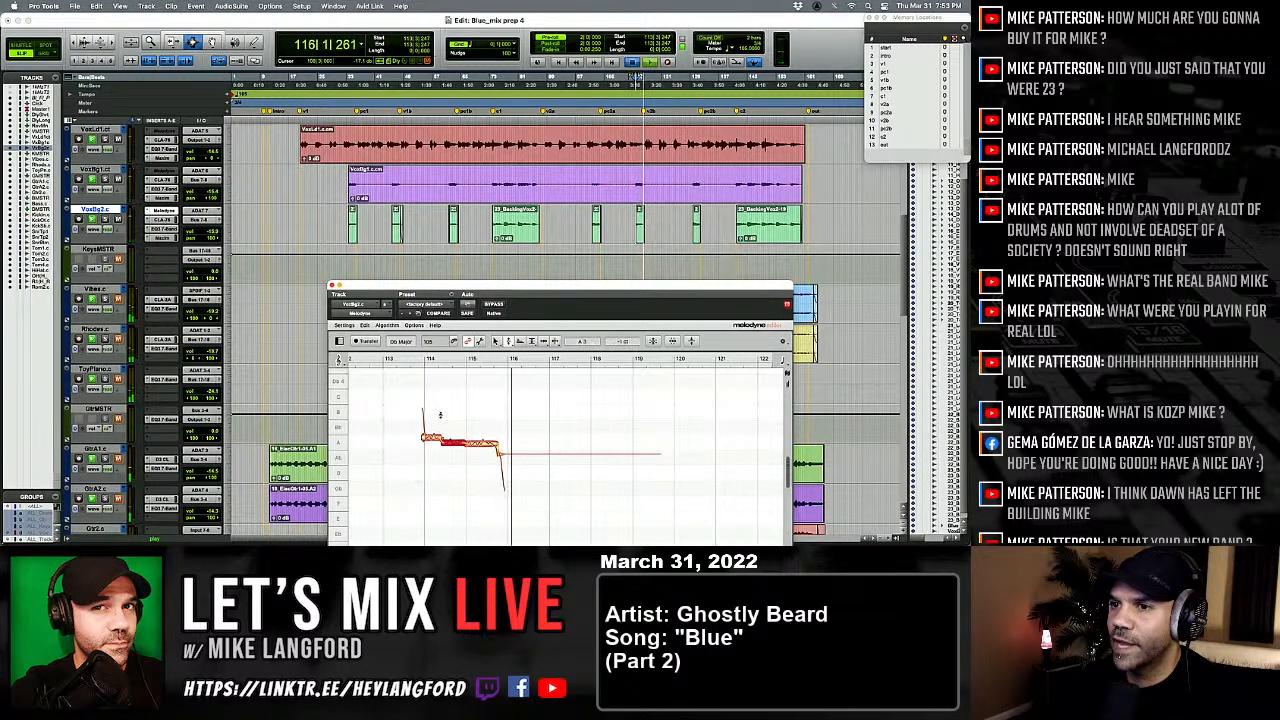
left_click_drag(425, 417, 463, 443)
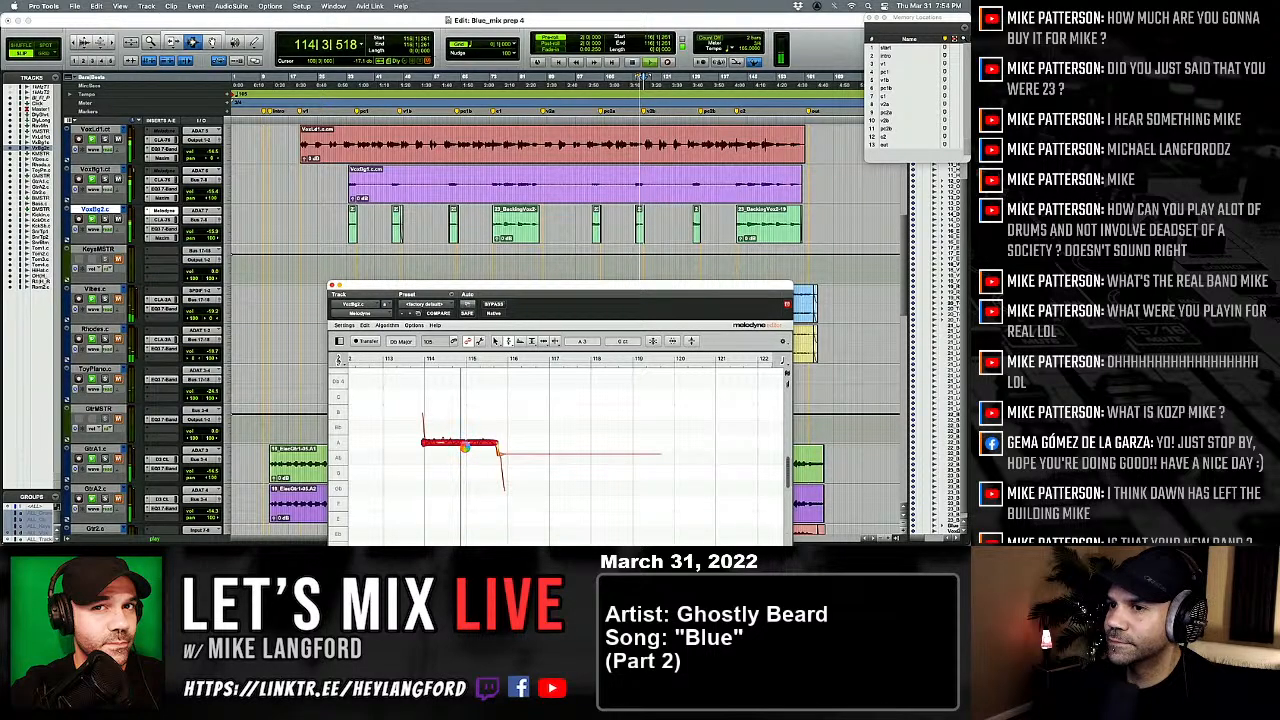
Step: Replay the bar 114 phrase, try its notes at Bb 3 with the Pitch tool, and move them back to A 3
key("space")
key("1")
key("space")
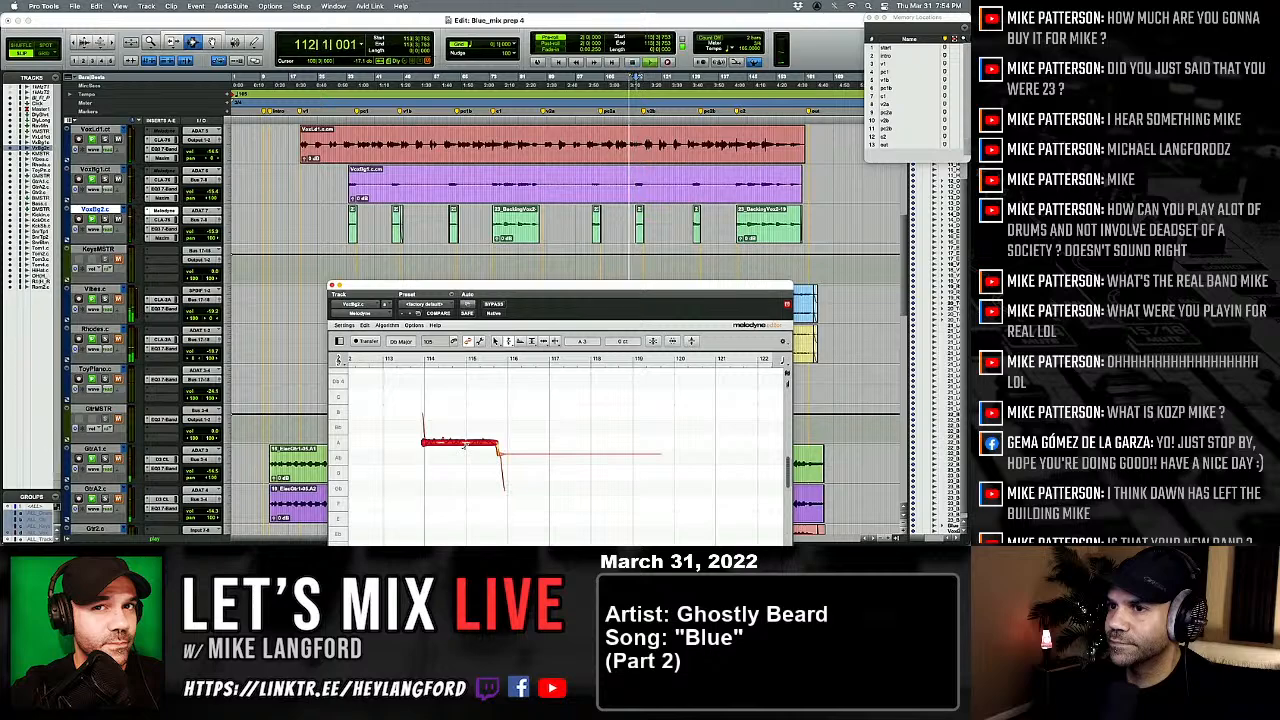
right_click(463, 445)
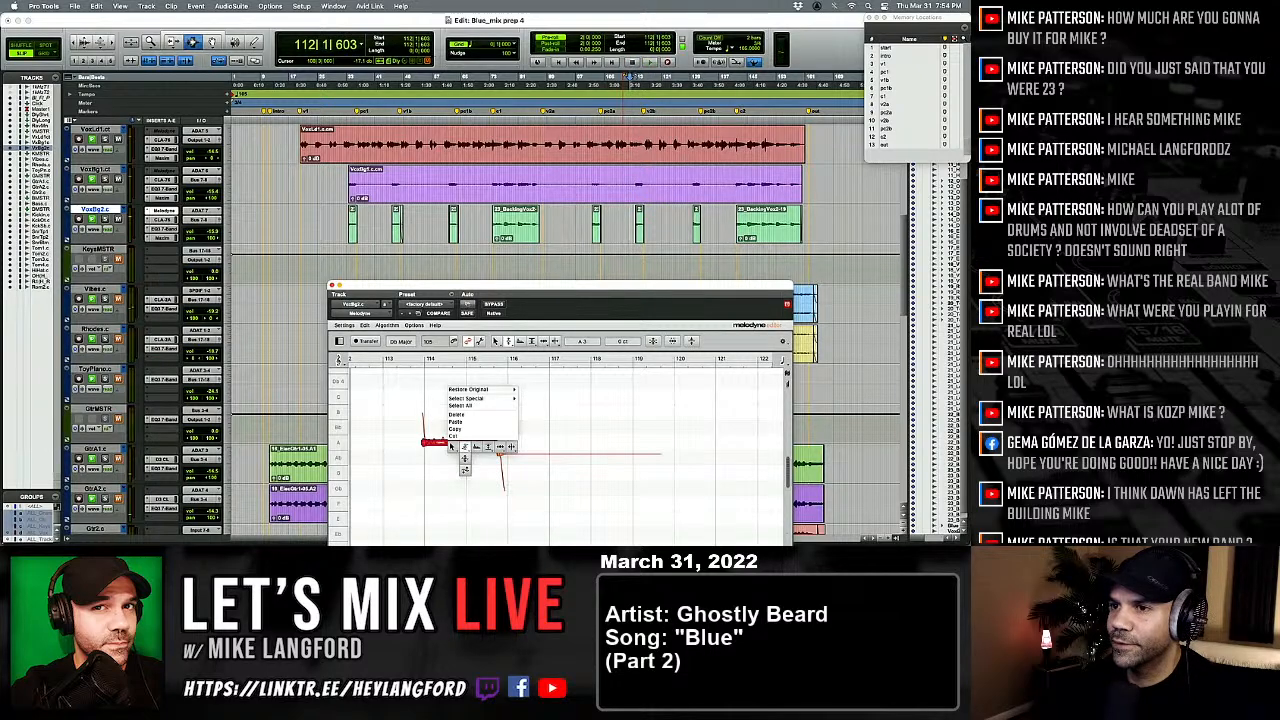
left_click(473, 447)
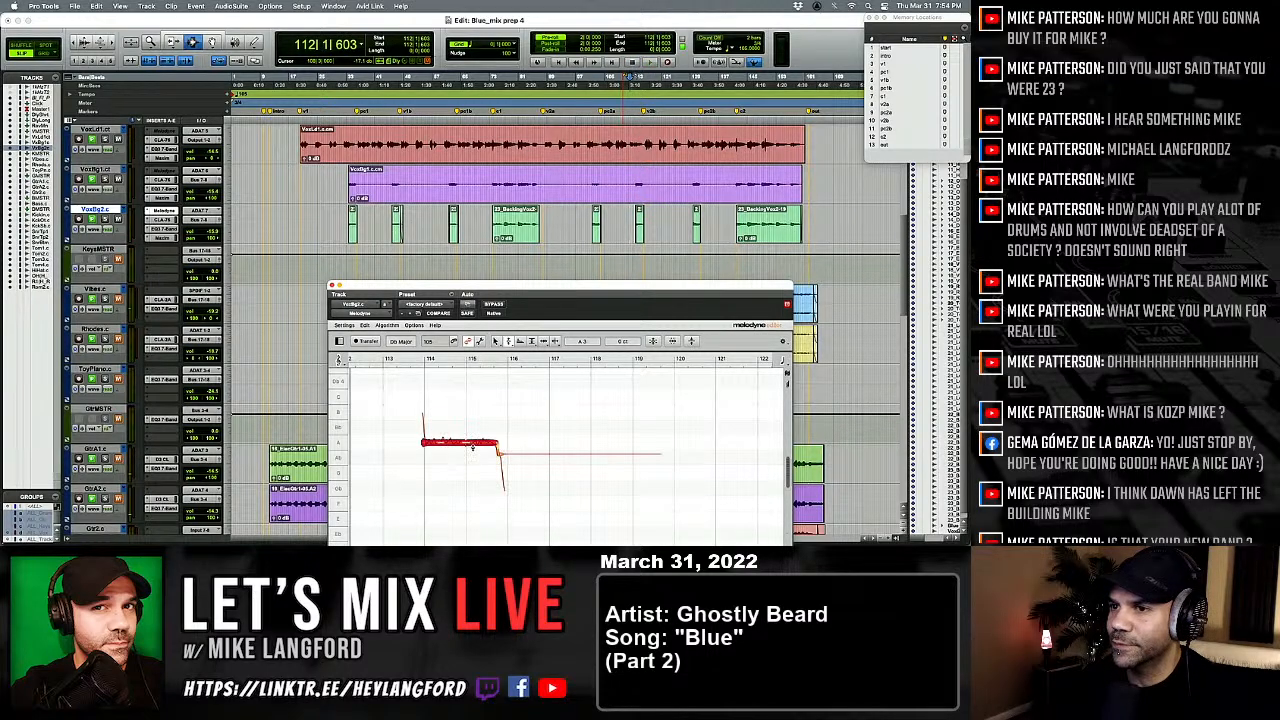
key("space")
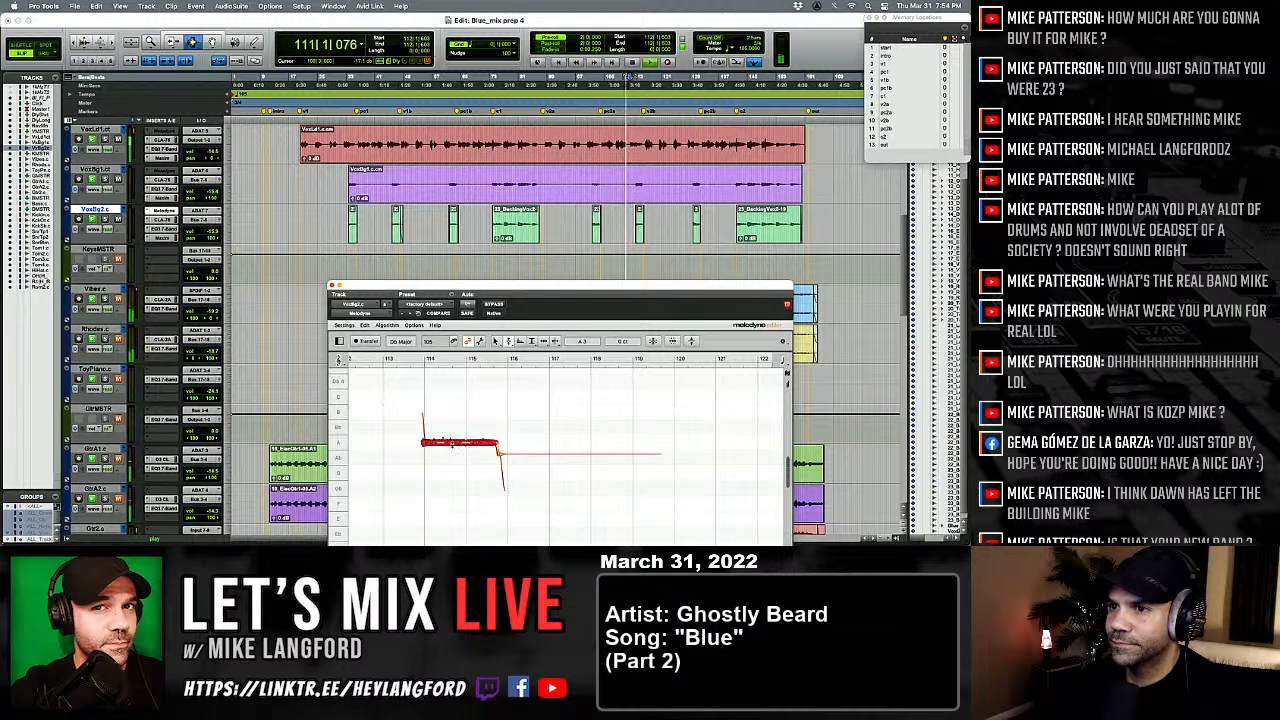
left_click_drag(471, 449, 450, 428)
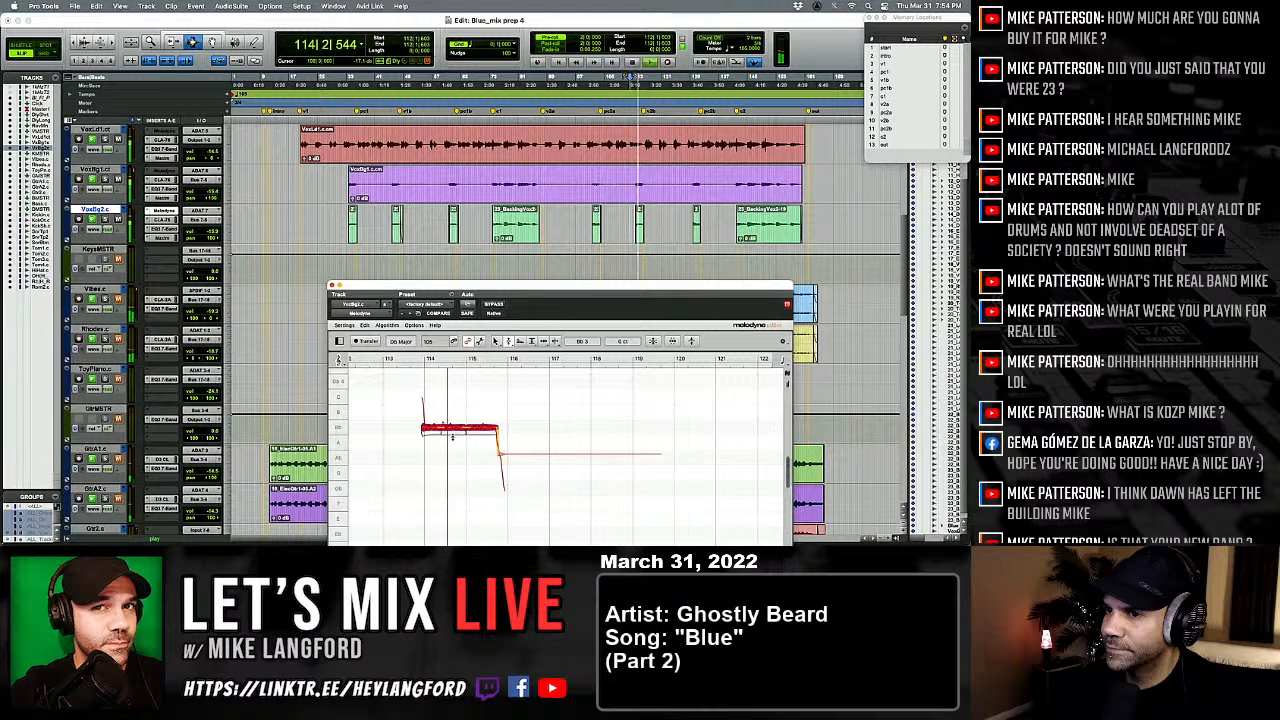
left_click_drag(450, 430, 454, 445)
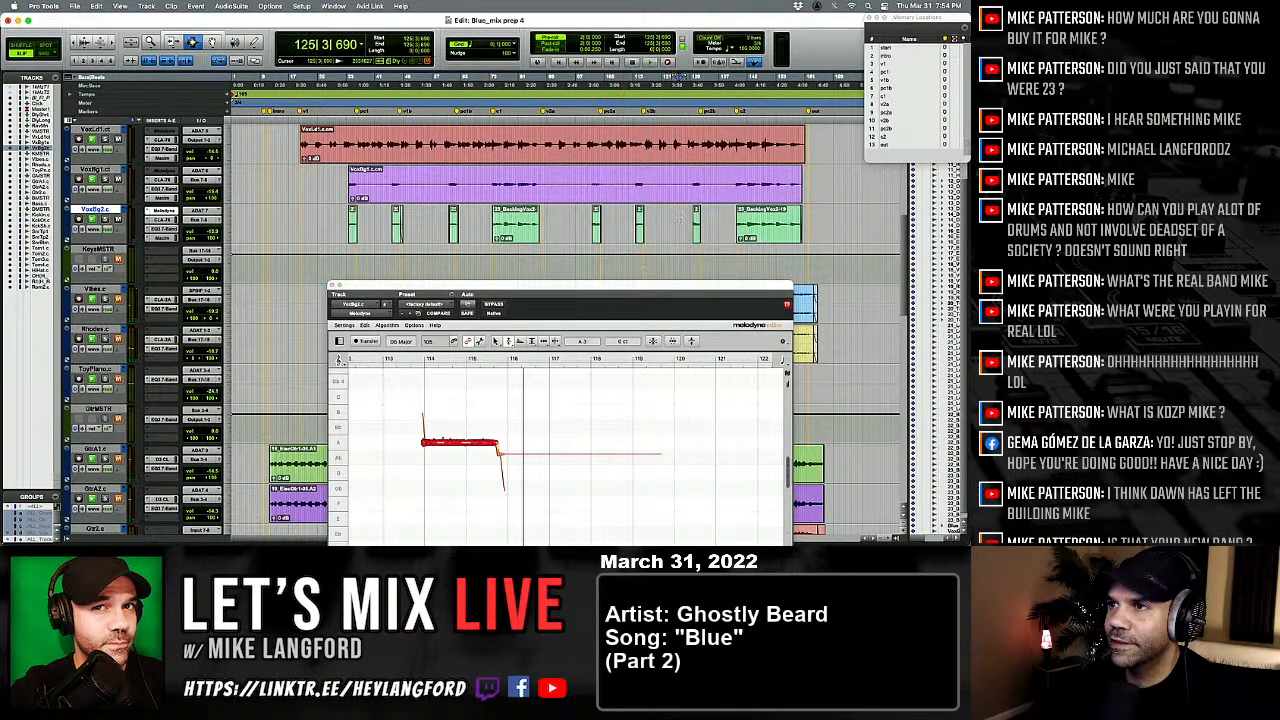
Step: Play the phrase at bar 130 and divide its long note at the start and at several points near the end
key("space")
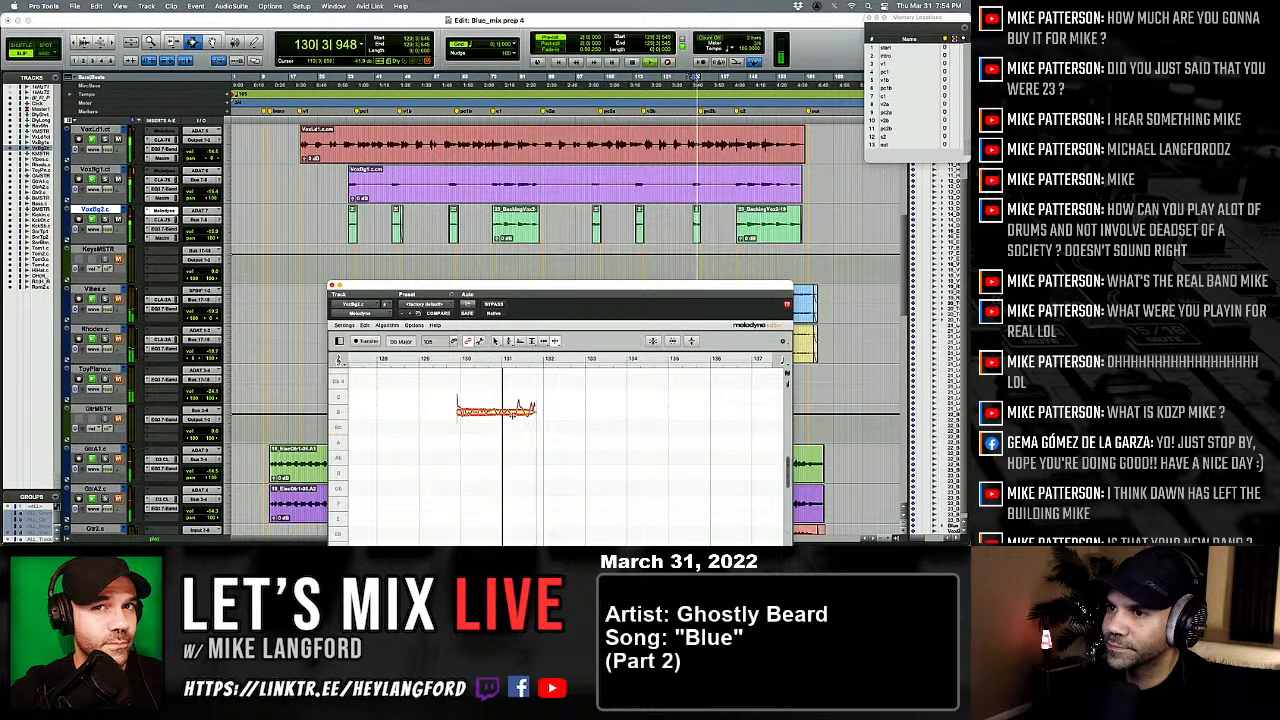
key("space")
key("space")
double_click(526, 412)
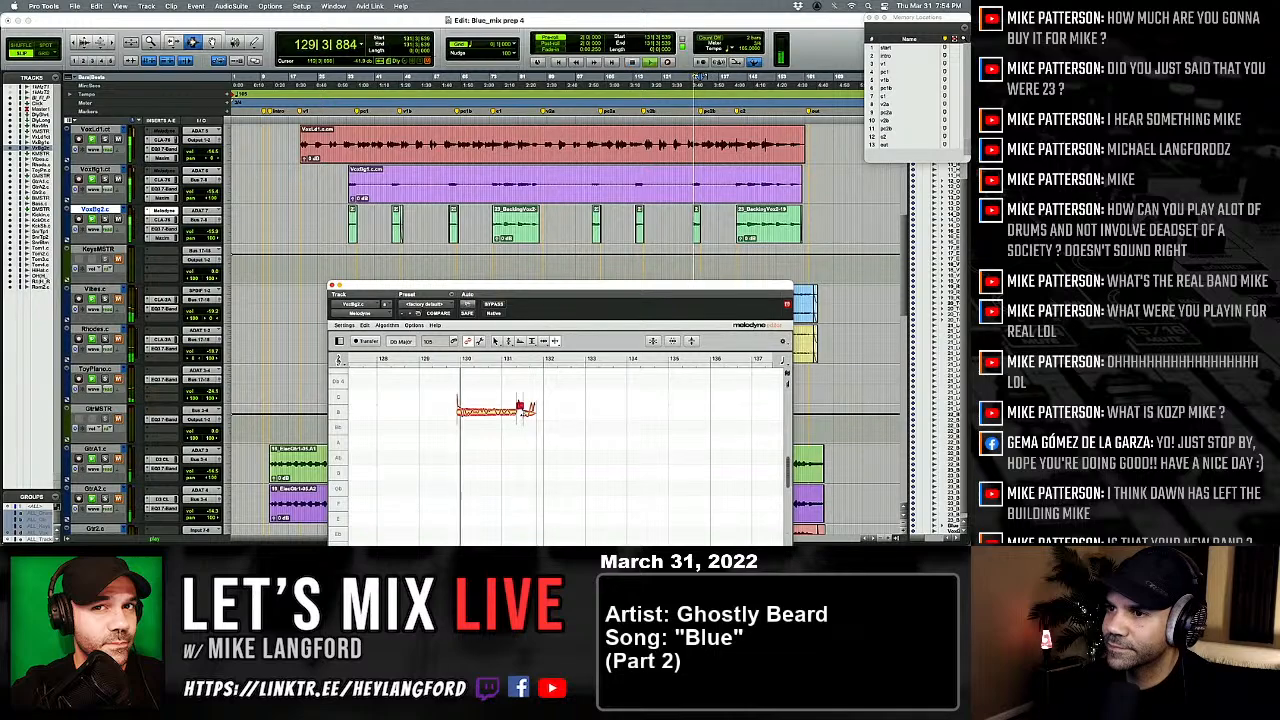
double_click(509, 412)
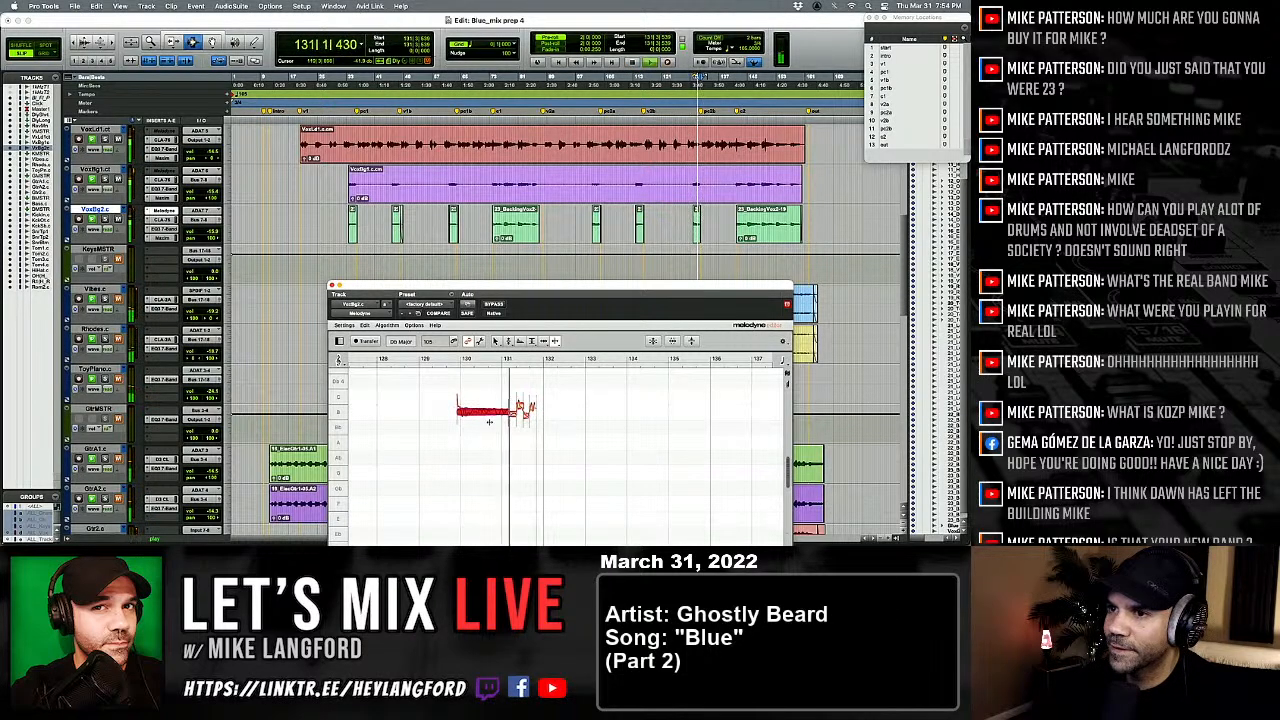
key("space")
key("space")
double_click(479, 412)
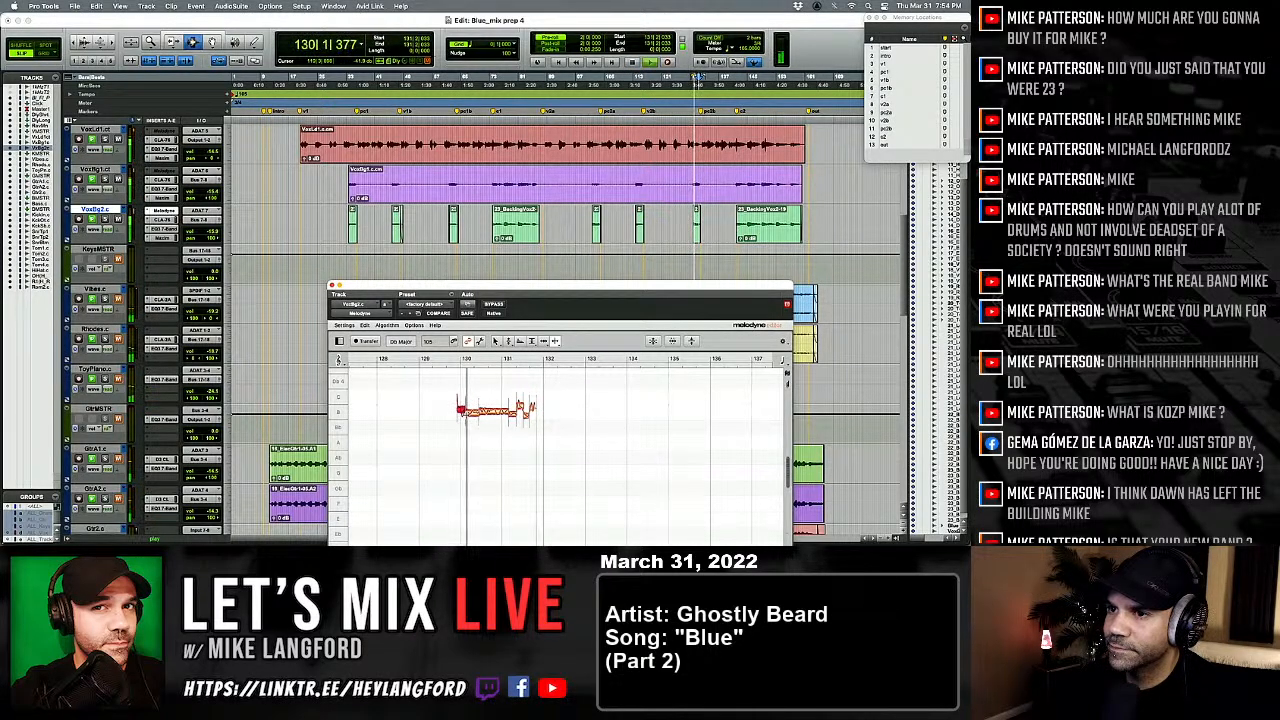
Step: Correct all the separated notes in bars 130–131 to B 3 with the Pitch tool
right_click(400, 415)
left_click(405, 415)
key("space")
key("space")
right_click(422, 413)
left_click(438, 413)
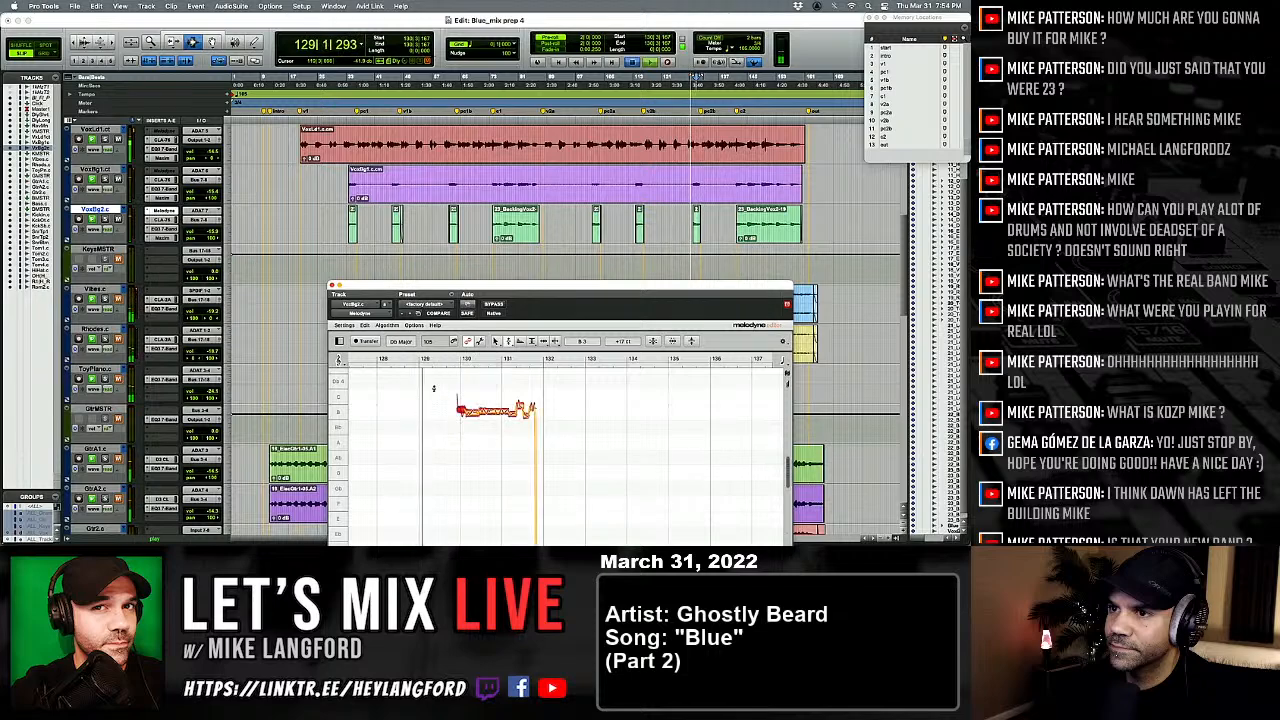
double_click(485, 412)
key("space")
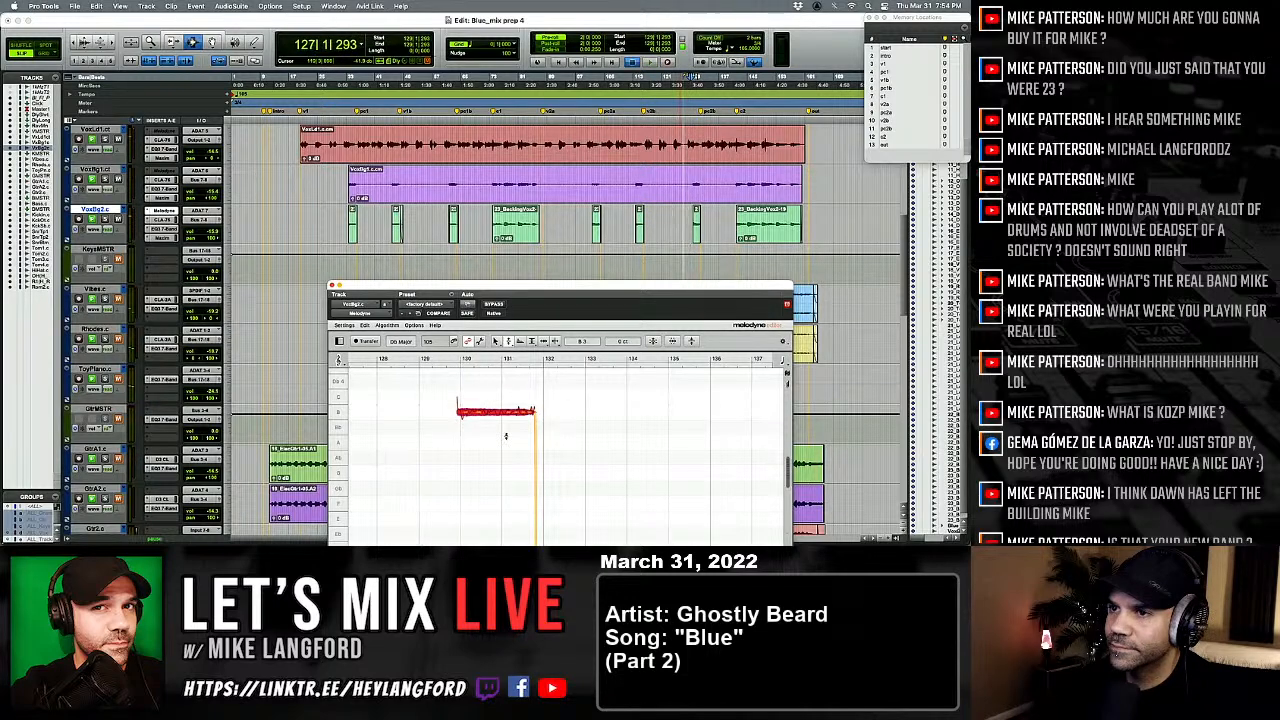
Step: Play the phrase at bar 141, split the upper note in bar 142, and correct the pieces to Db 4
key("space")
key("space")
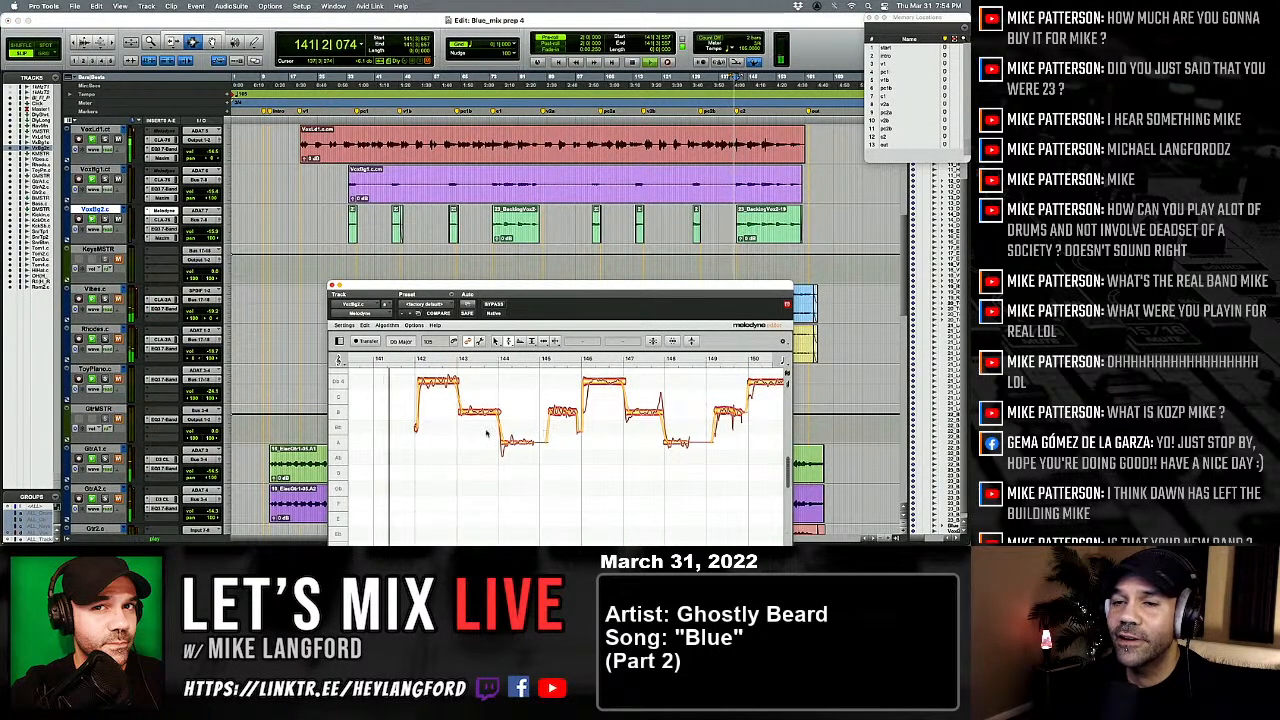
right_click(439, 405)
left_click(451, 399)
double_click(446, 383)
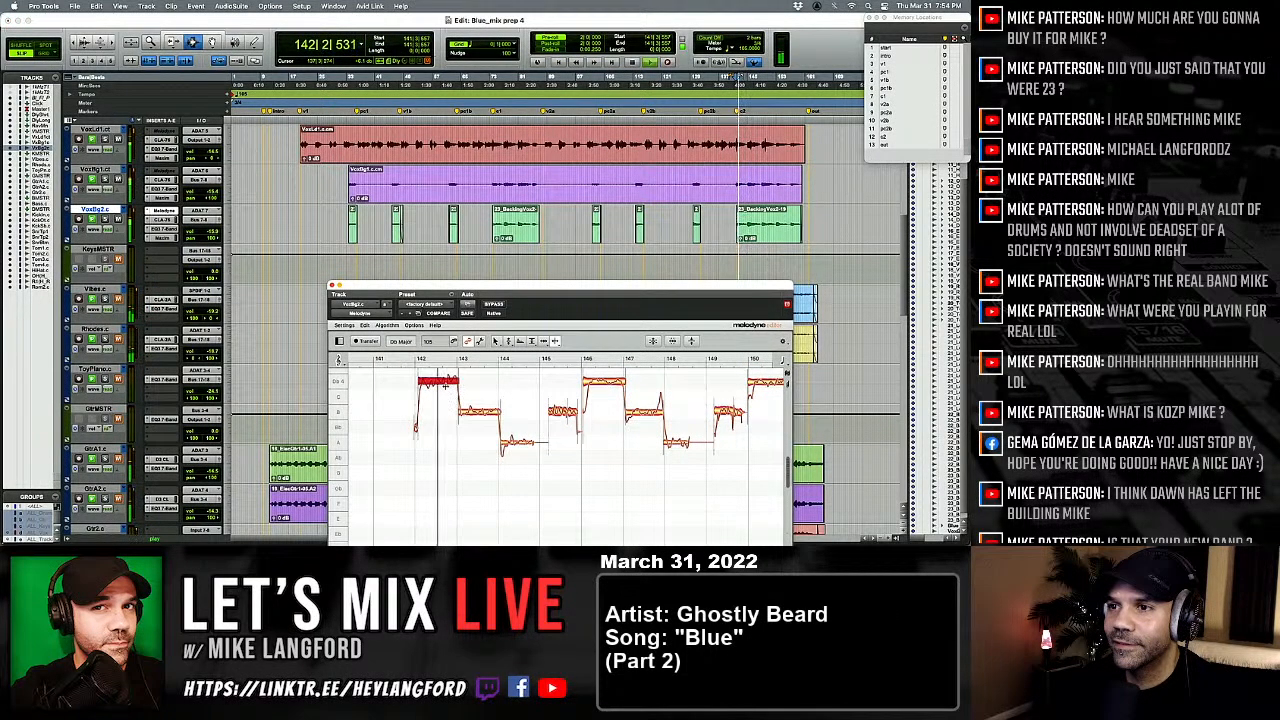
right_click(452, 396)
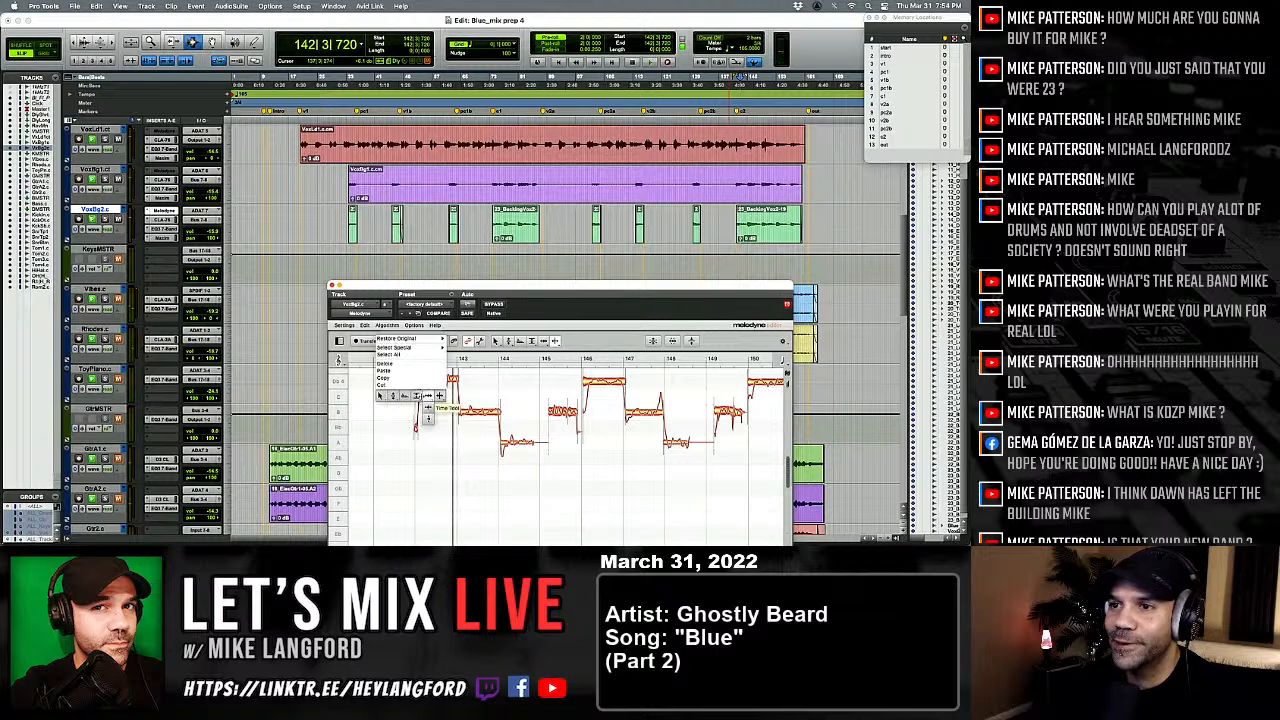
left_click(398, 396)
left_click_drag(393, 383, 467, 378)
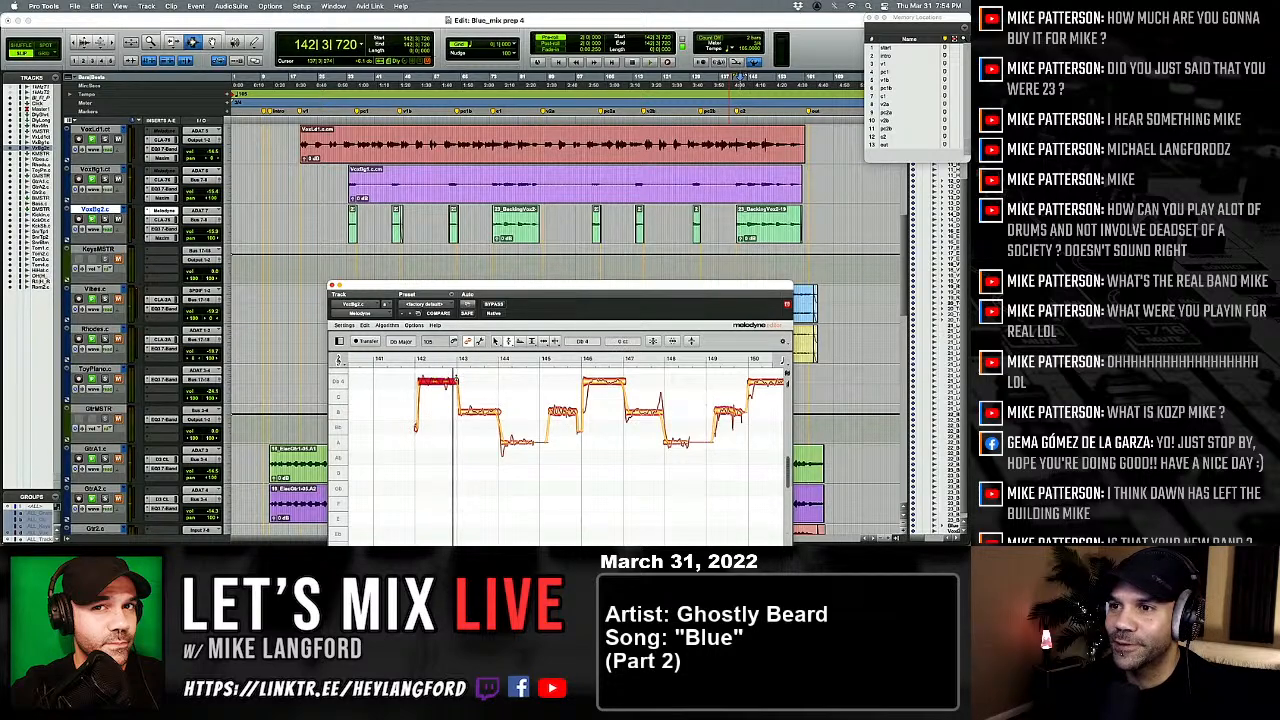
Step: Reduce the pitch modulation of the B 3 note in bar 143 and the A 3 note in bar 144
right_click(489, 420)
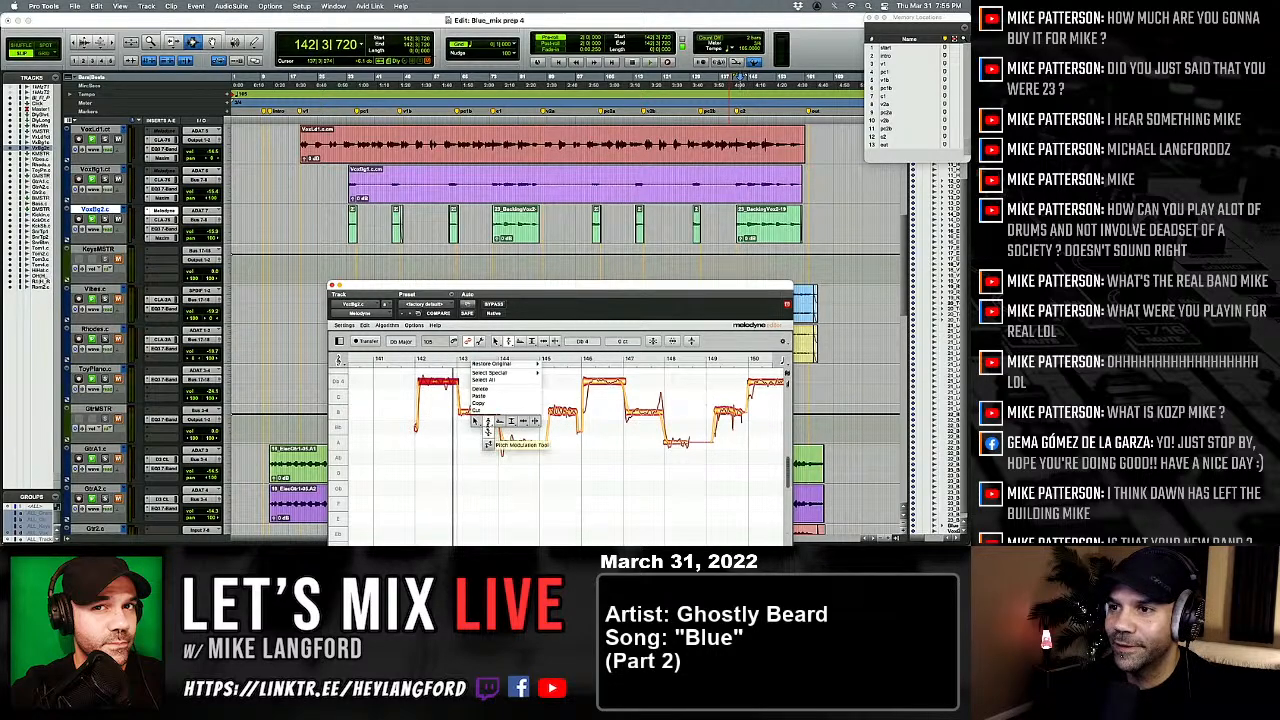
left_click(475, 411)
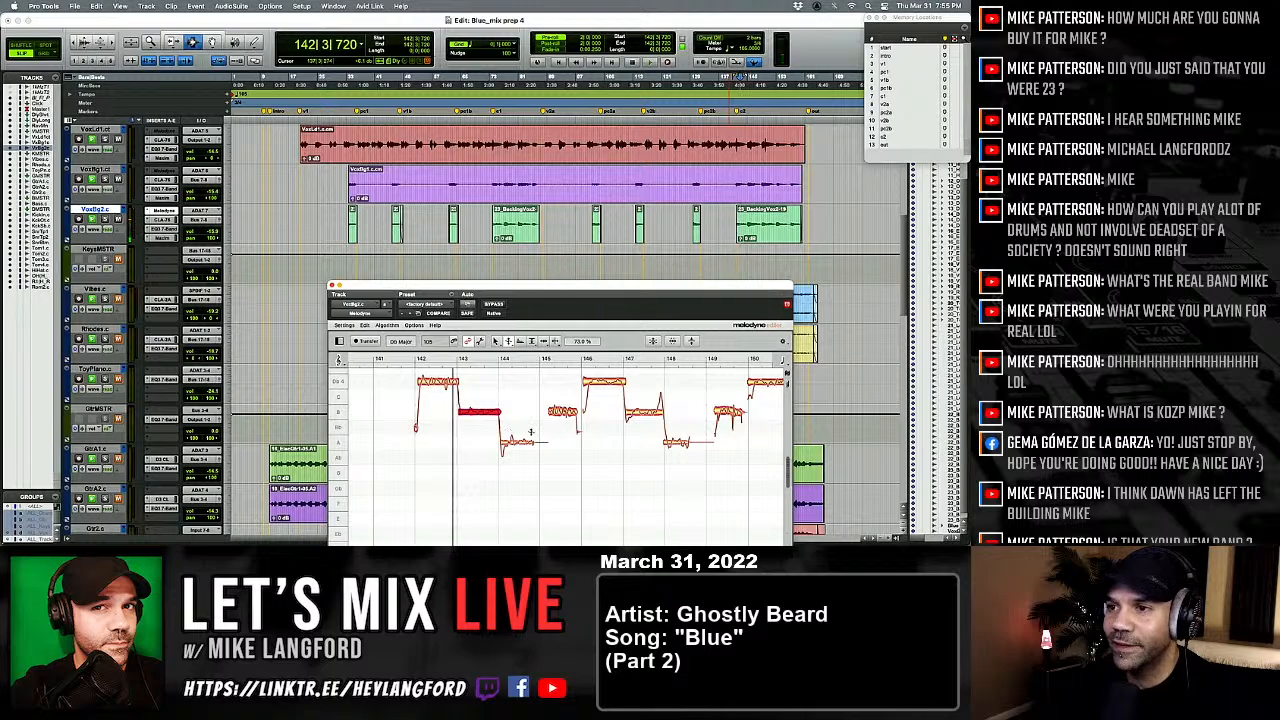
key("space")
left_click_drag(518, 441, 518, 468)
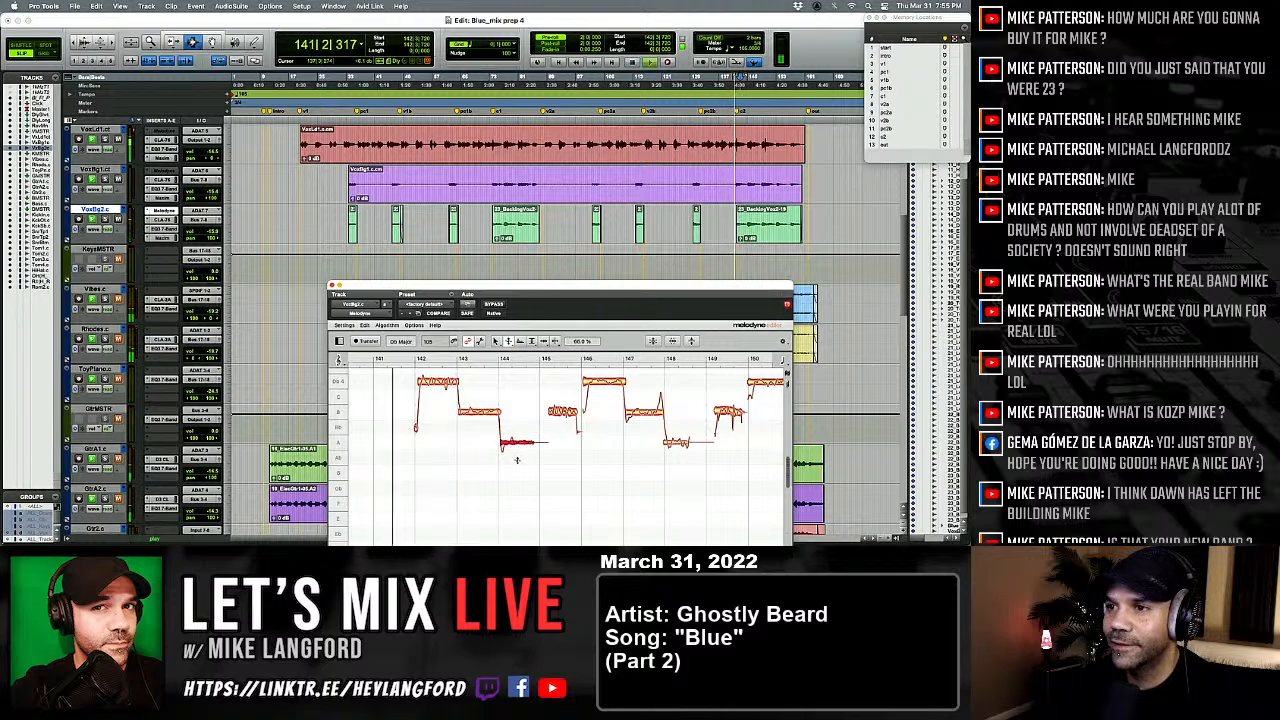
Step: Separate the small piece just before bar 146 and reduce the pitch modulation of the Db 4 note in bar 146
right_click(624, 410)
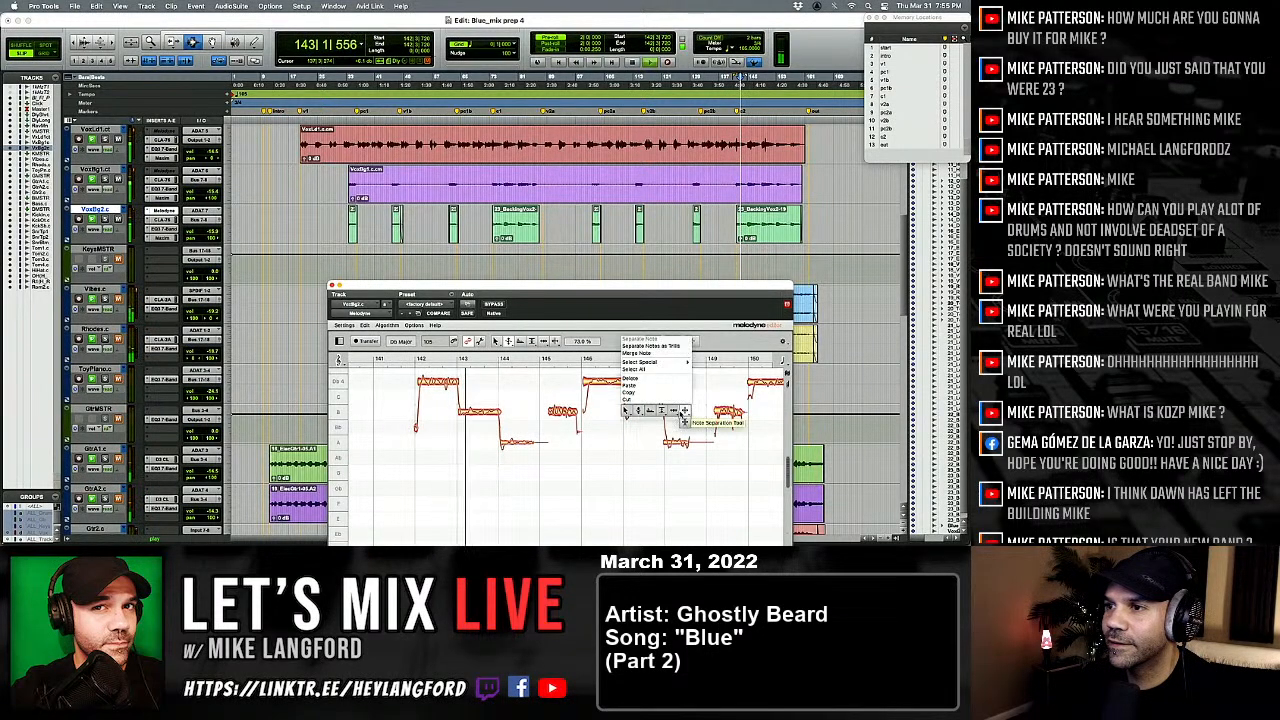
left_click(683, 411)
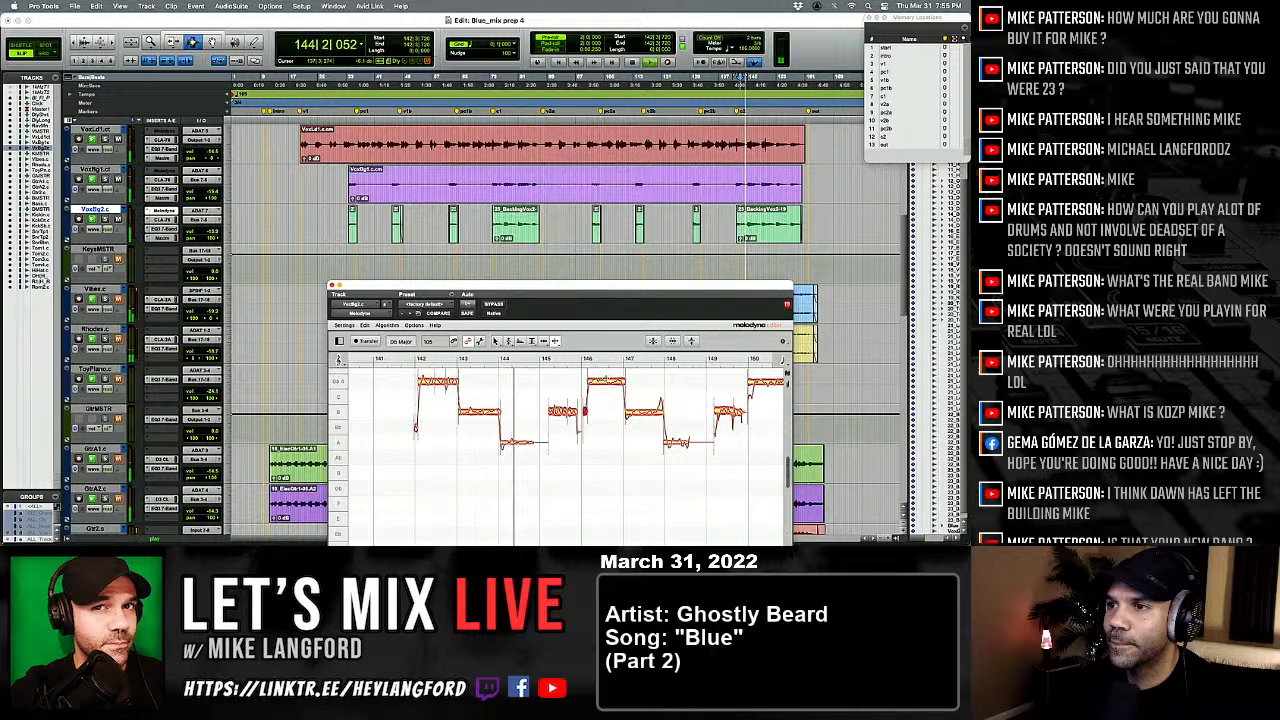
double_click(606, 381)
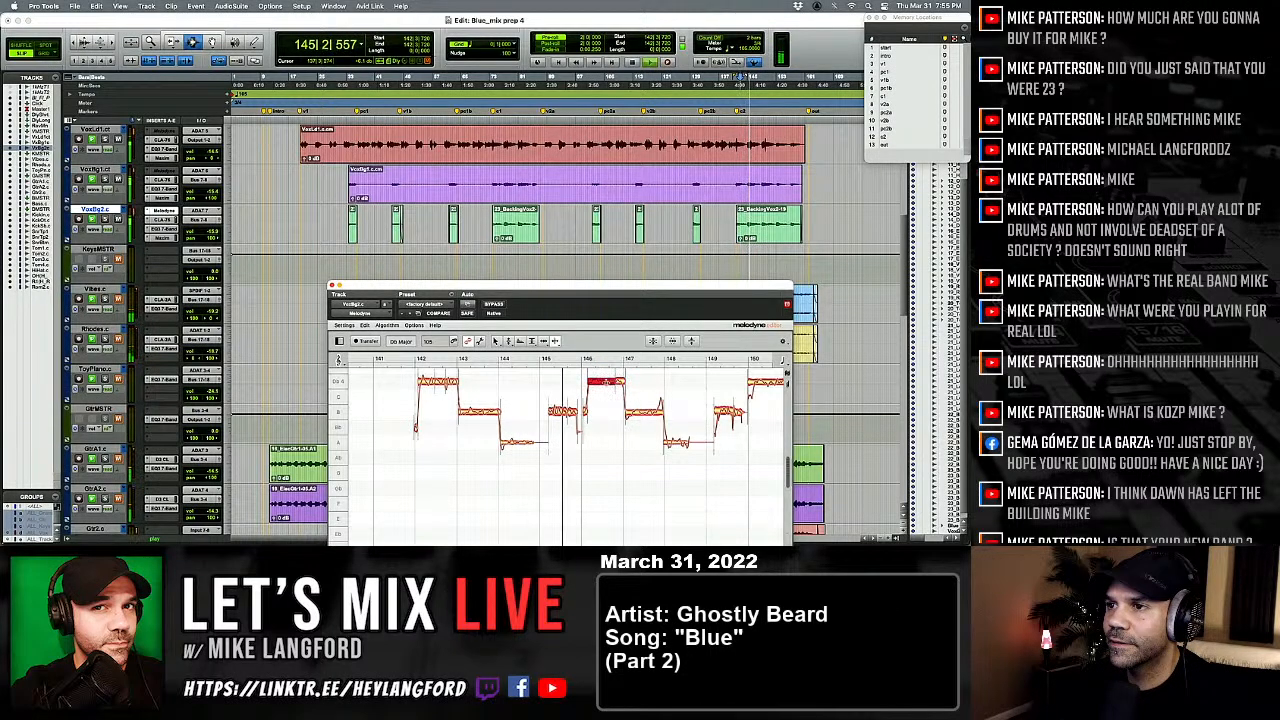
right_click(606, 381)
left_click(559, 382)
left_click_drag(576, 380, 645, 435)
Step: Separate the B 3 note in bar 147 and reduce the pitch modulation of the A 3 note in bar 148
right_click(644, 413)
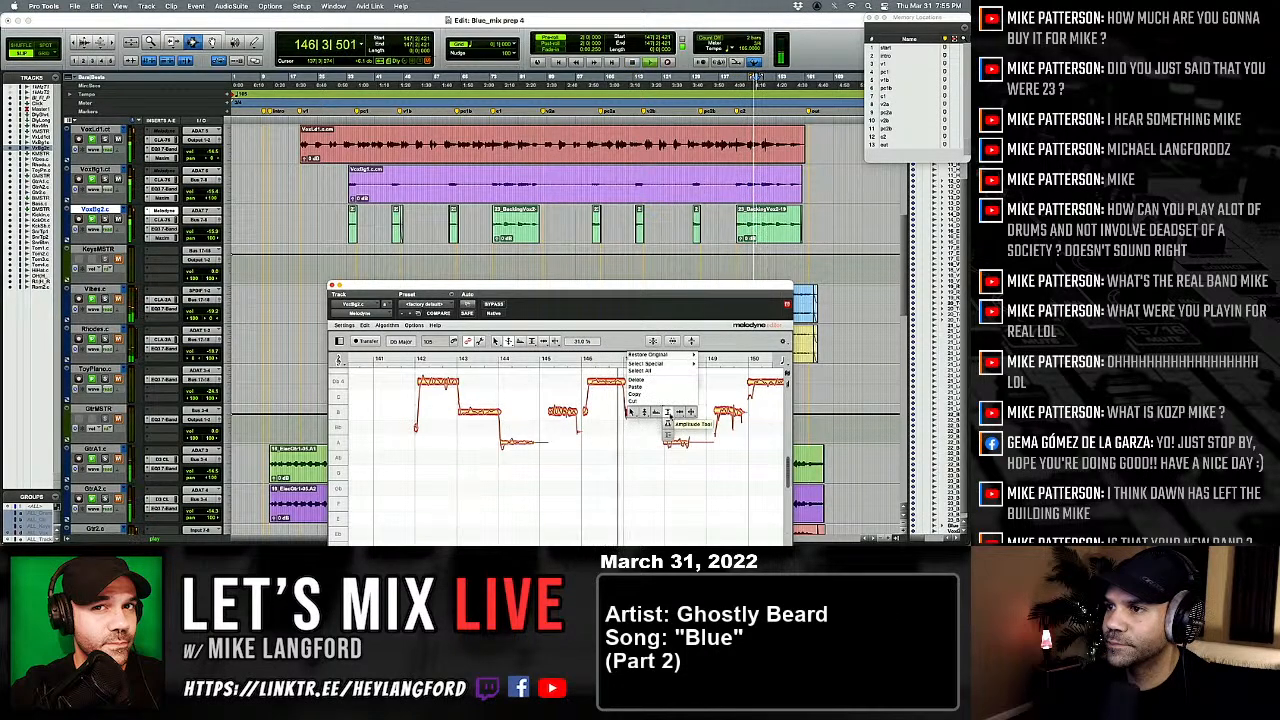
left_click(690, 413)
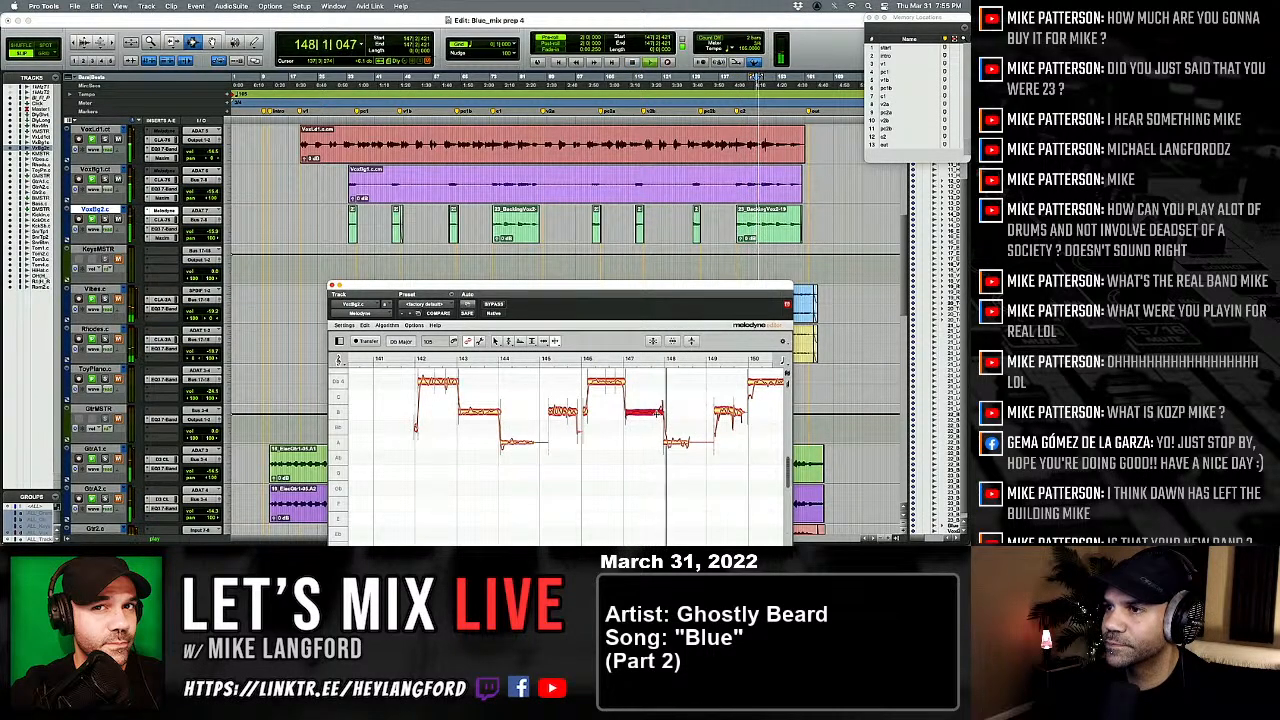
right_click(607, 446)
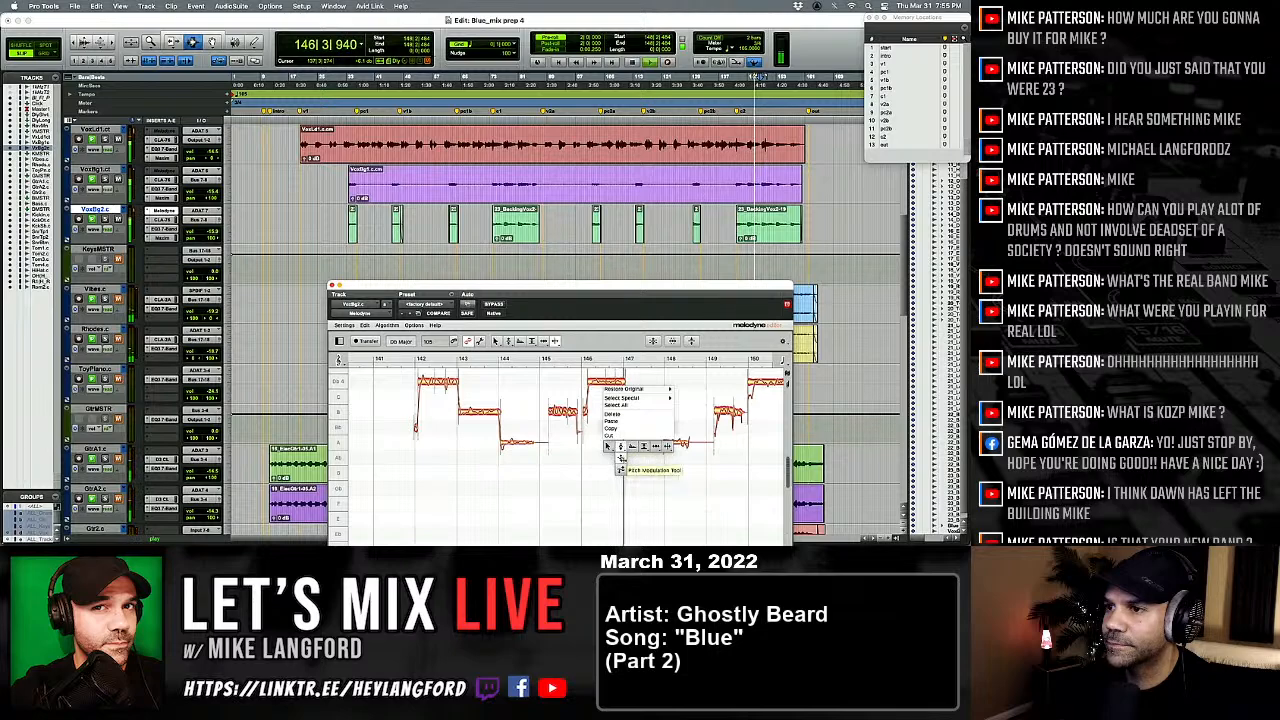
left_click(620, 457)
left_click_drag(677, 442, 677, 463)
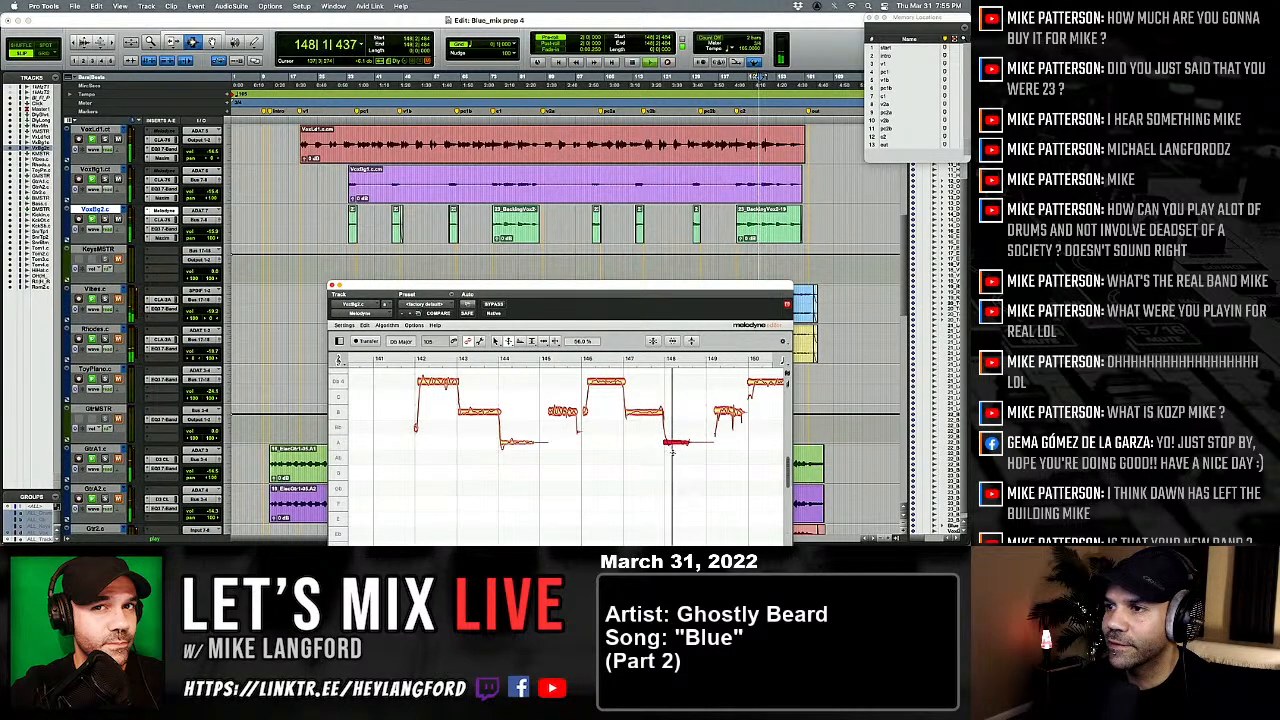
Step: Split the end off the B 3 note in bar 149 and even out the Db 4 note in bar 150
scroll(663, 443, "right", 3)
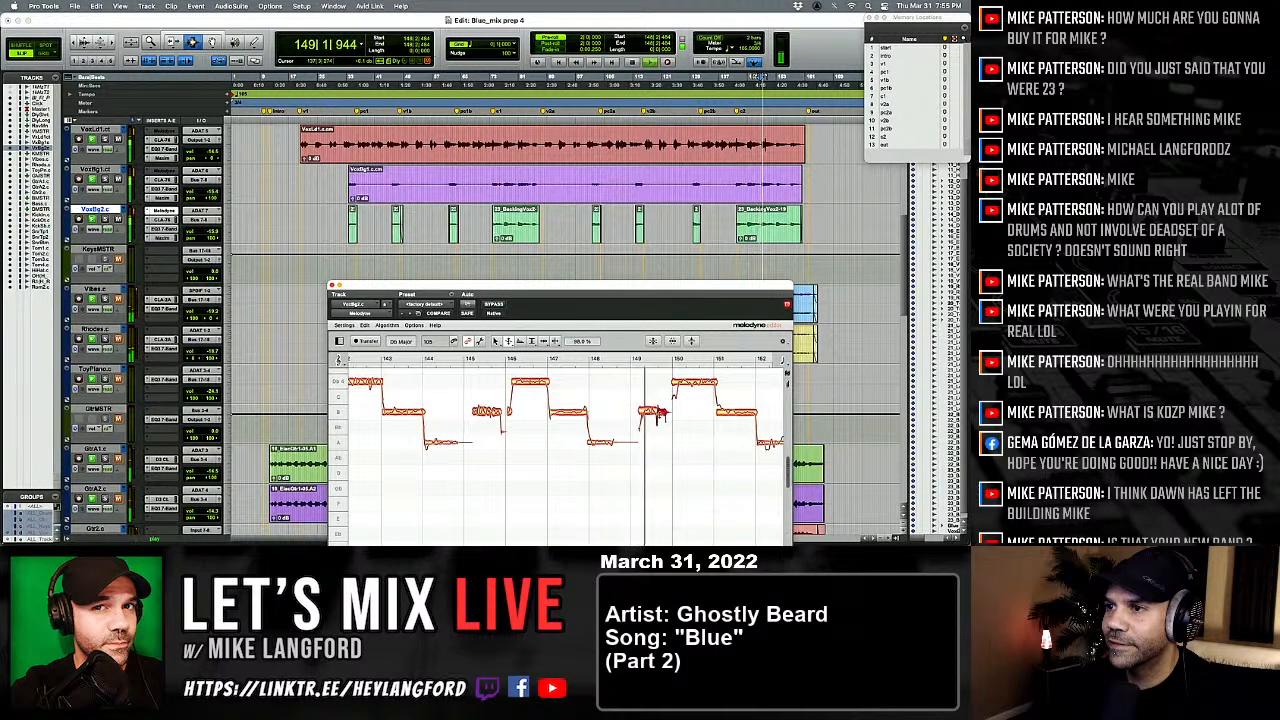
scroll(655, 415, "right", 1)
right_click(632, 401)
left_click(692, 399)
key("space")
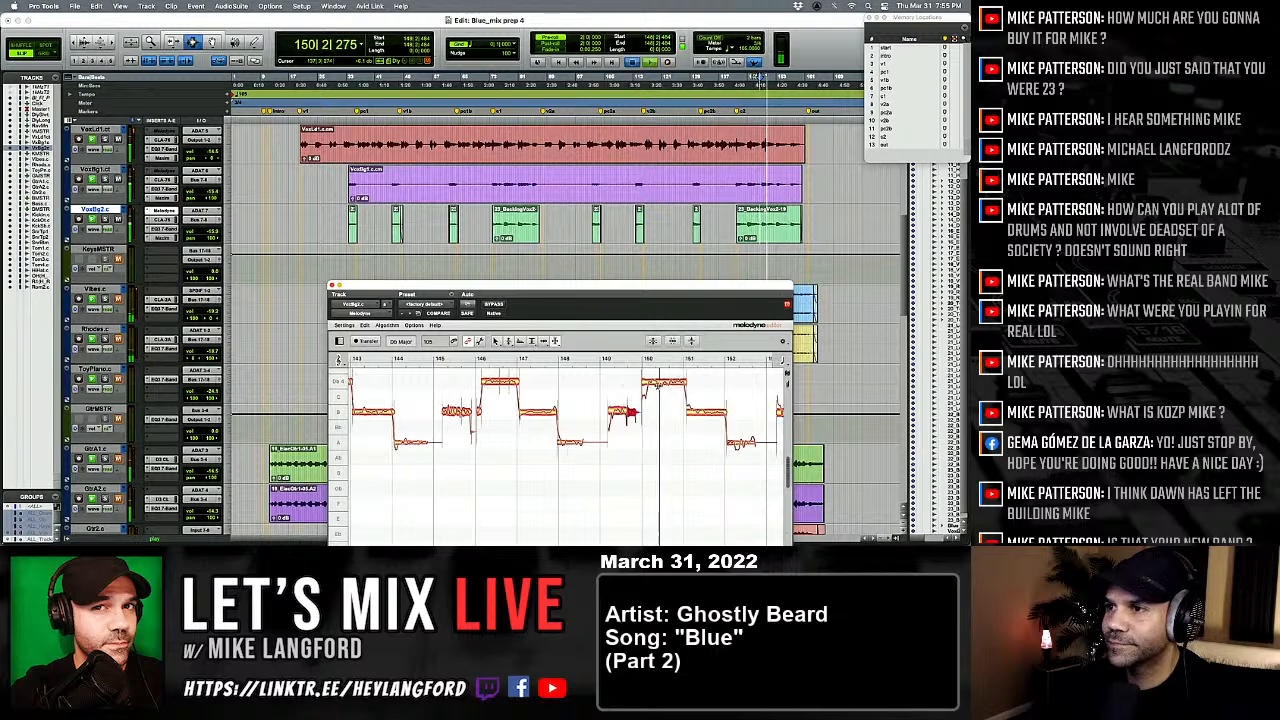
left_click(657, 384)
key("space")
right_click(648, 392)
left_click(651, 401)
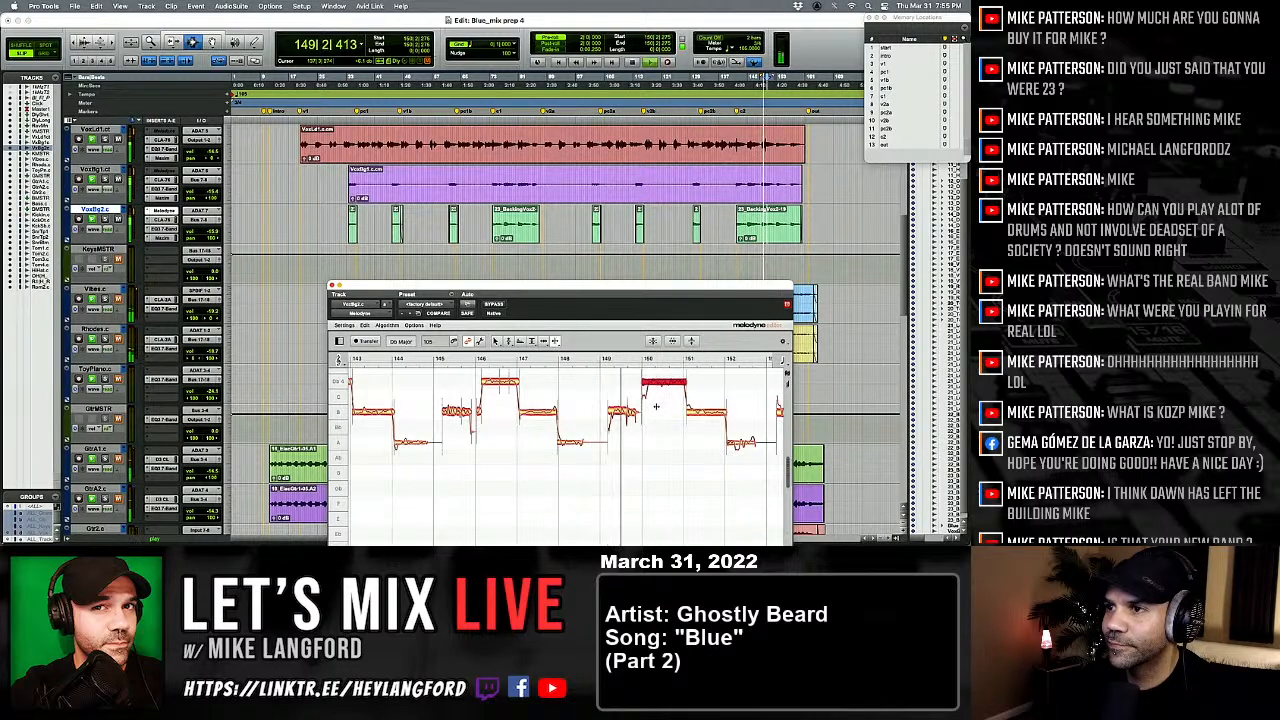
Step: Divide the beginning of the Db 4 note at bar 150 into separate pieces with the Note Separation tool
right_click(655, 403)
left_click(656, 404)
left_click(664, 403)
key("space")
key("space")
double_click(648, 387)
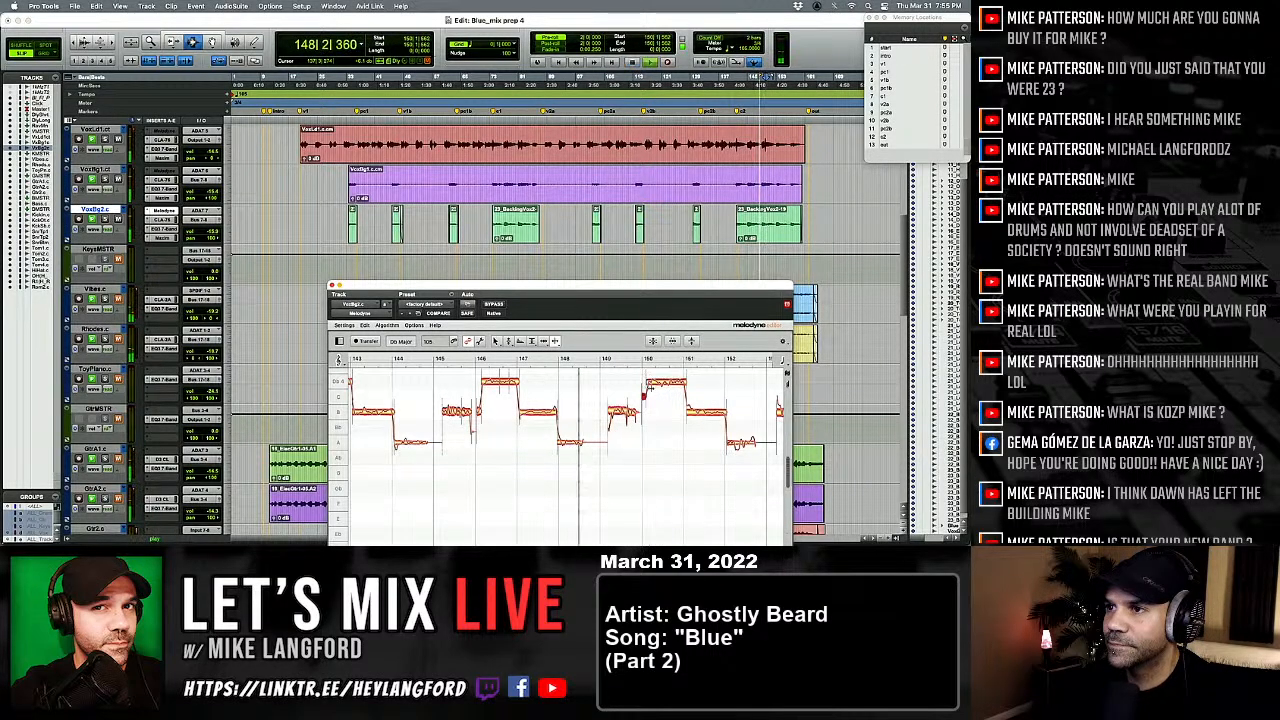
double_click(657, 384)
double_click(669, 384)
Step: Correct the main separated note in bar 150 to Db 4 with the Pitch tool
right_click(665, 389)
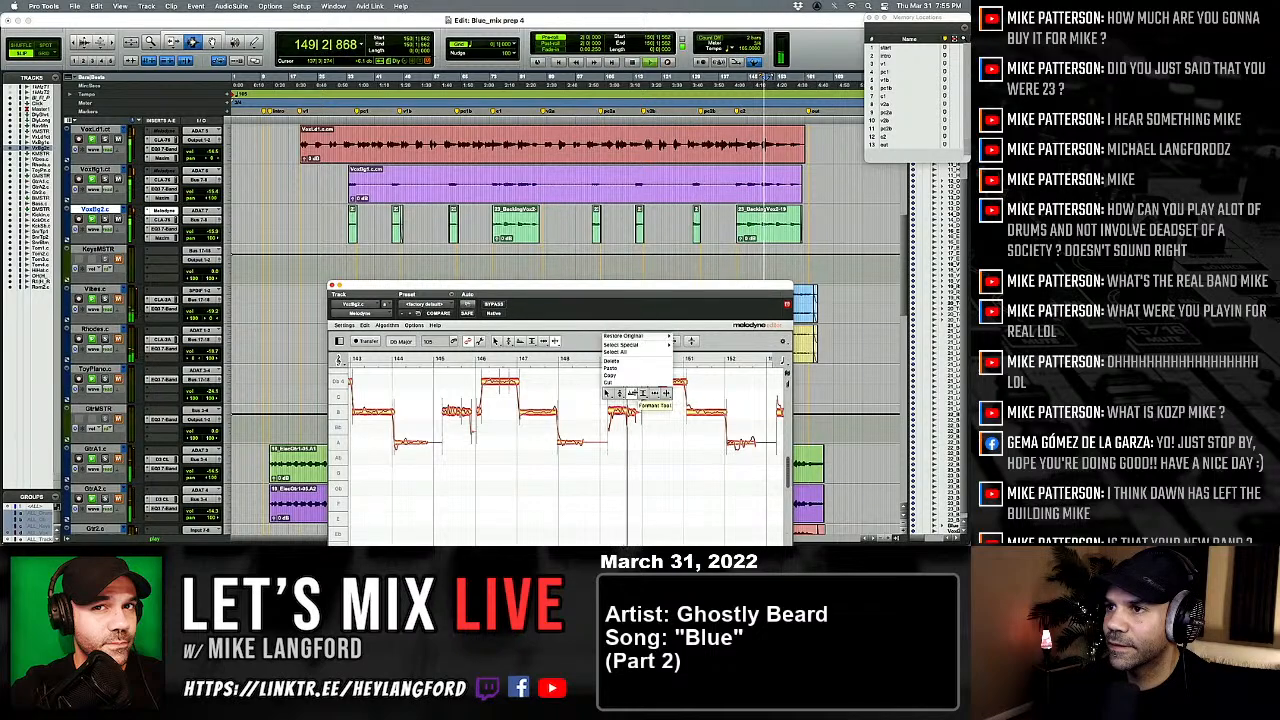
left_click(622, 392)
key("space")
key("space")
left_click_drag(634, 373, 697, 388)
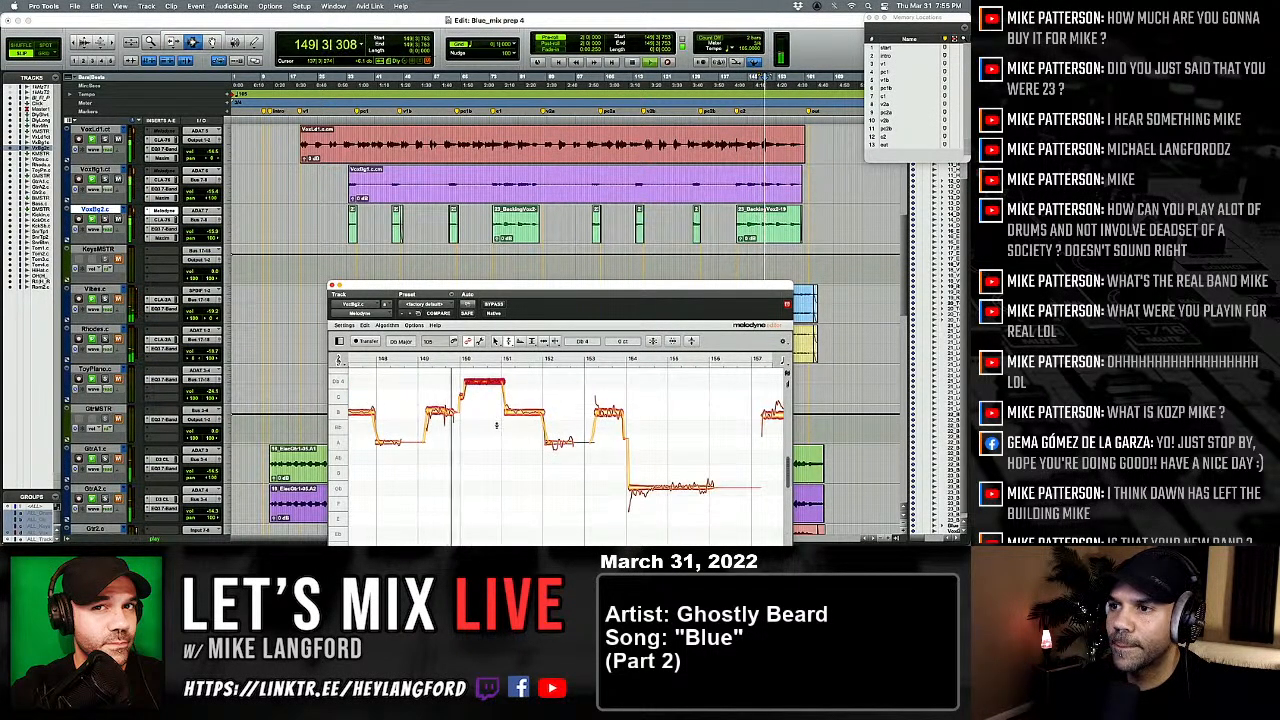
Step: Split the long Gb 3 note of bars 154–155 near its beginning and near its end
scroll(496, 425, "down", 1)
right_click(496, 425)
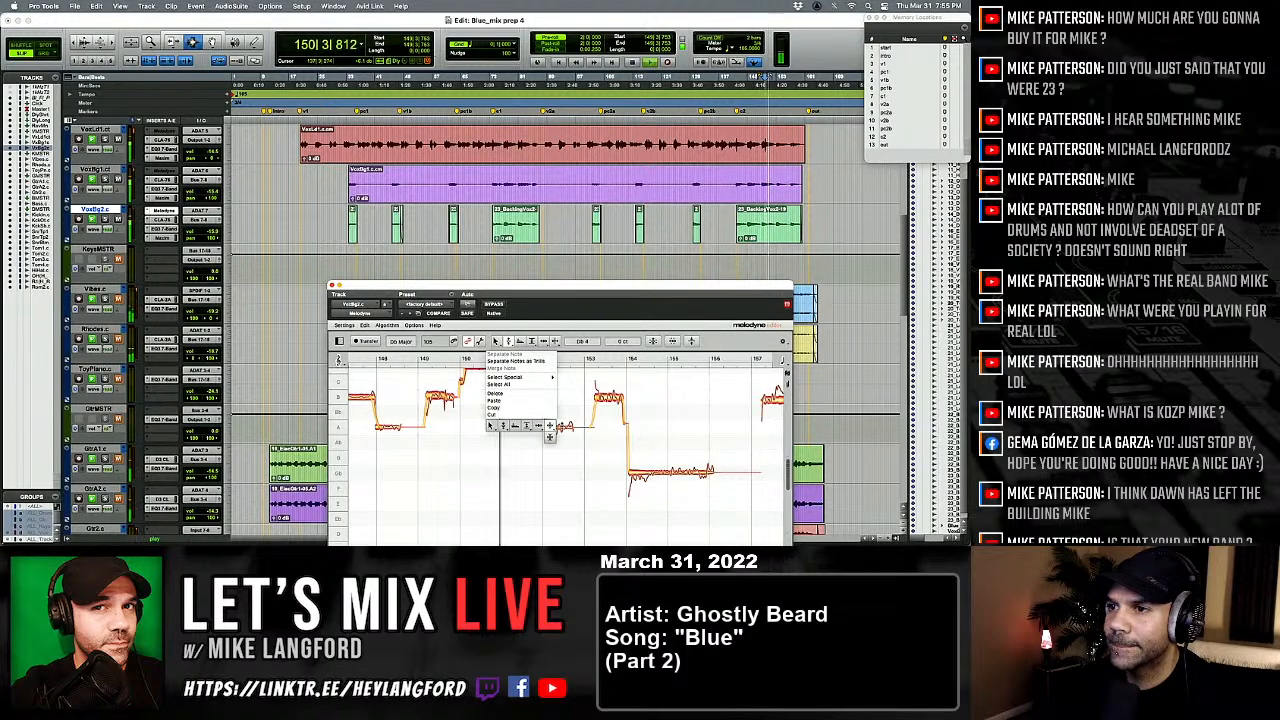
left_click(550, 426)
double_click(649, 474)
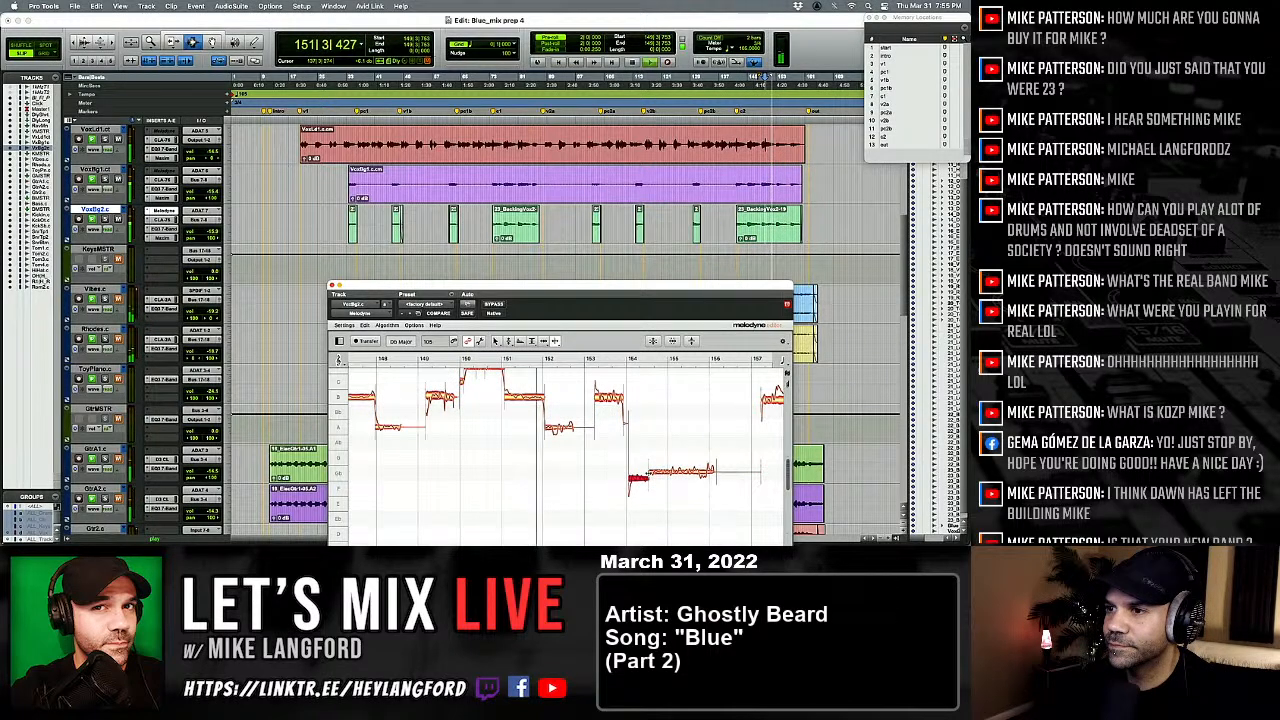
right_click(655, 489)
left_click(655, 489)
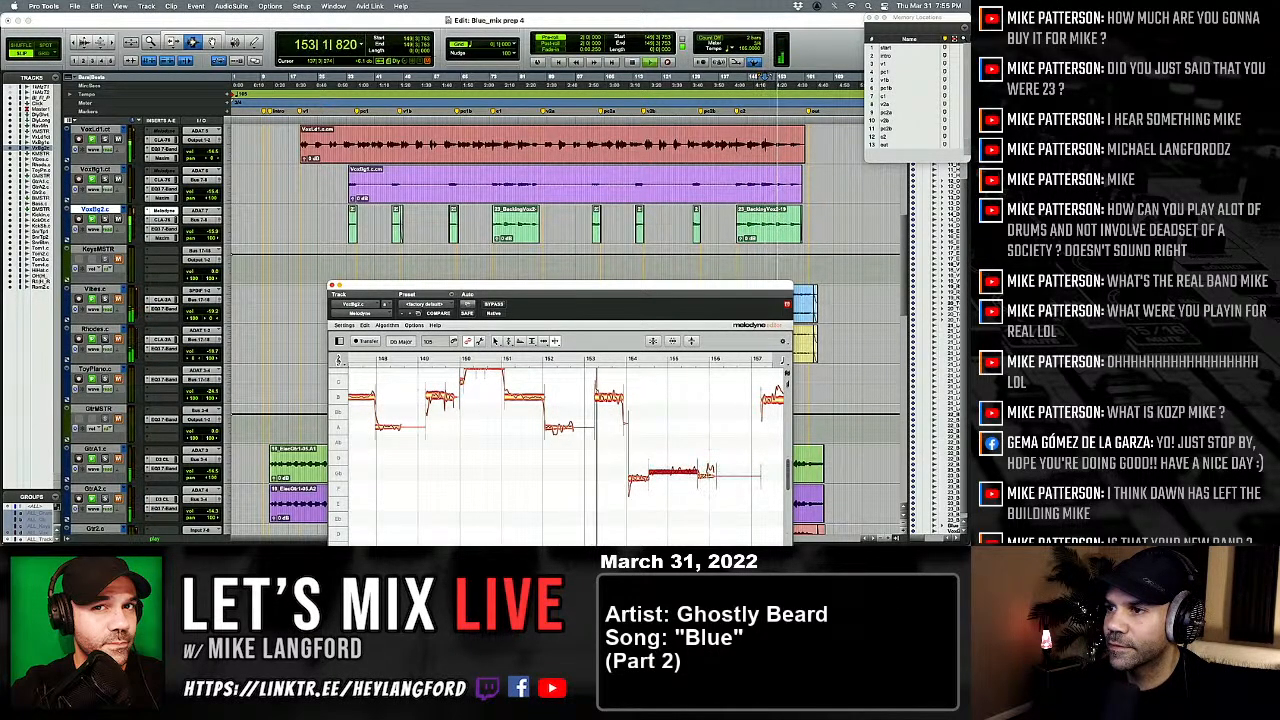
Step: Separate one more piece near the end of the long note in bars 154–155 and correct all its pieces to Gb 3
right_click(656, 489)
left_click(668, 486)
key("space")
key("space")
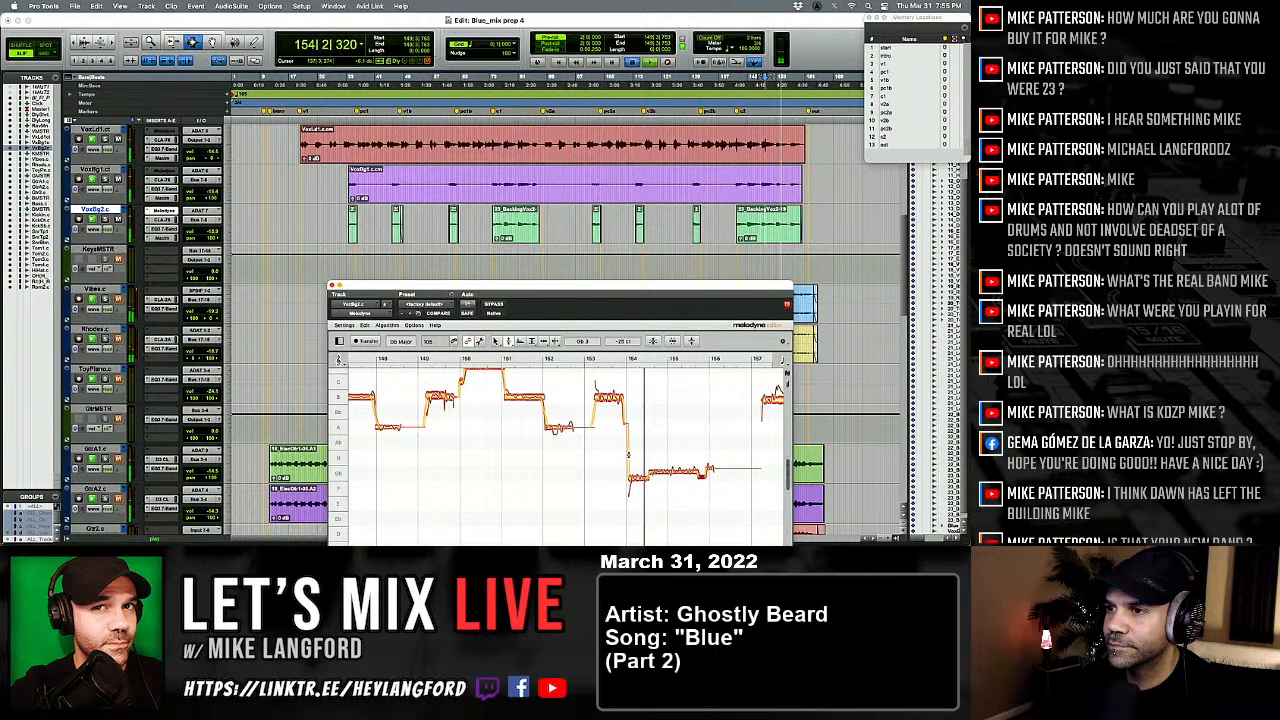
left_click_drag(627, 456, 706, 480)
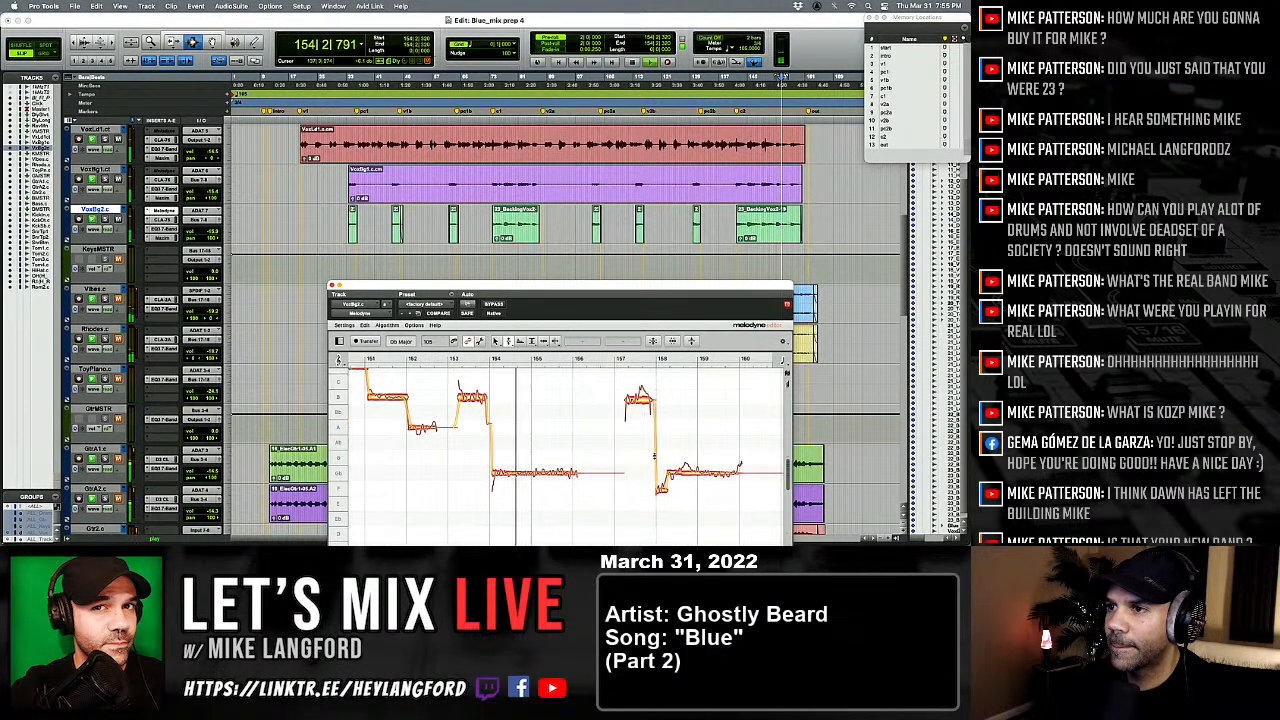
Step: Split the upper note in bar 157 and the long note in bar 158, and move the raised piece in bar 158 to Gb 3
left_click(638, 386)
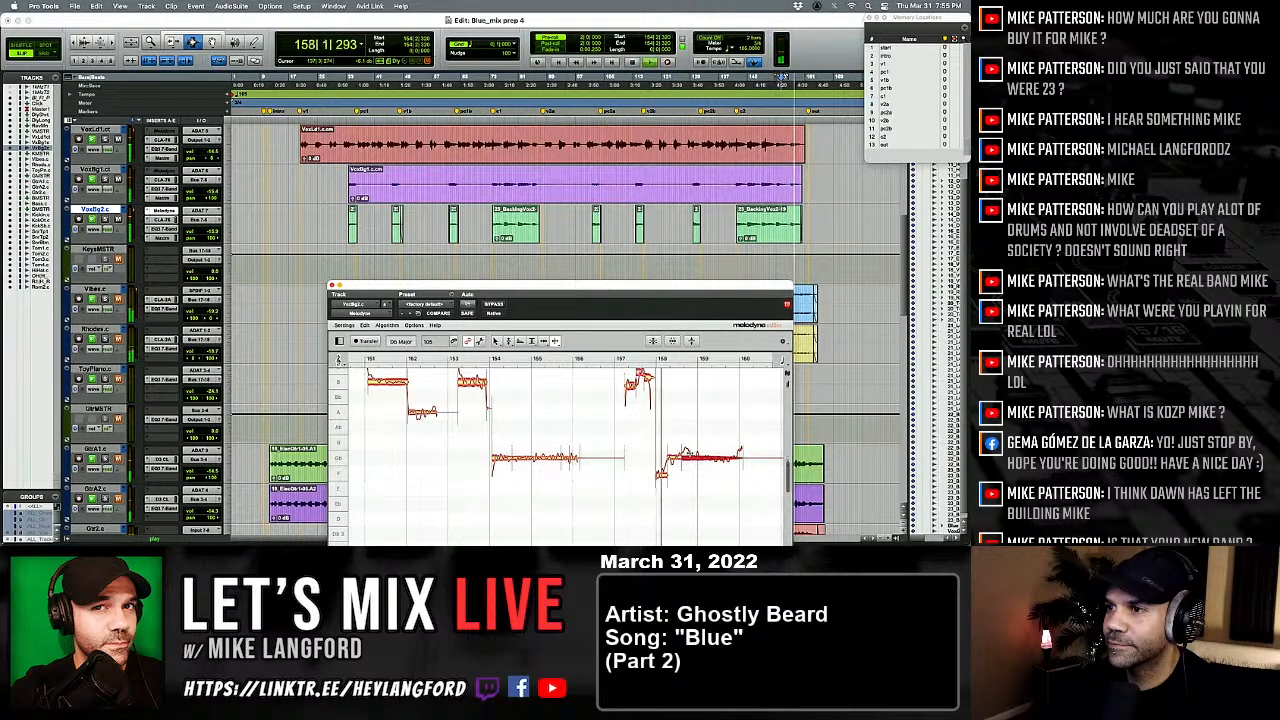
right_click(645, 414)
left_click(684, 471)
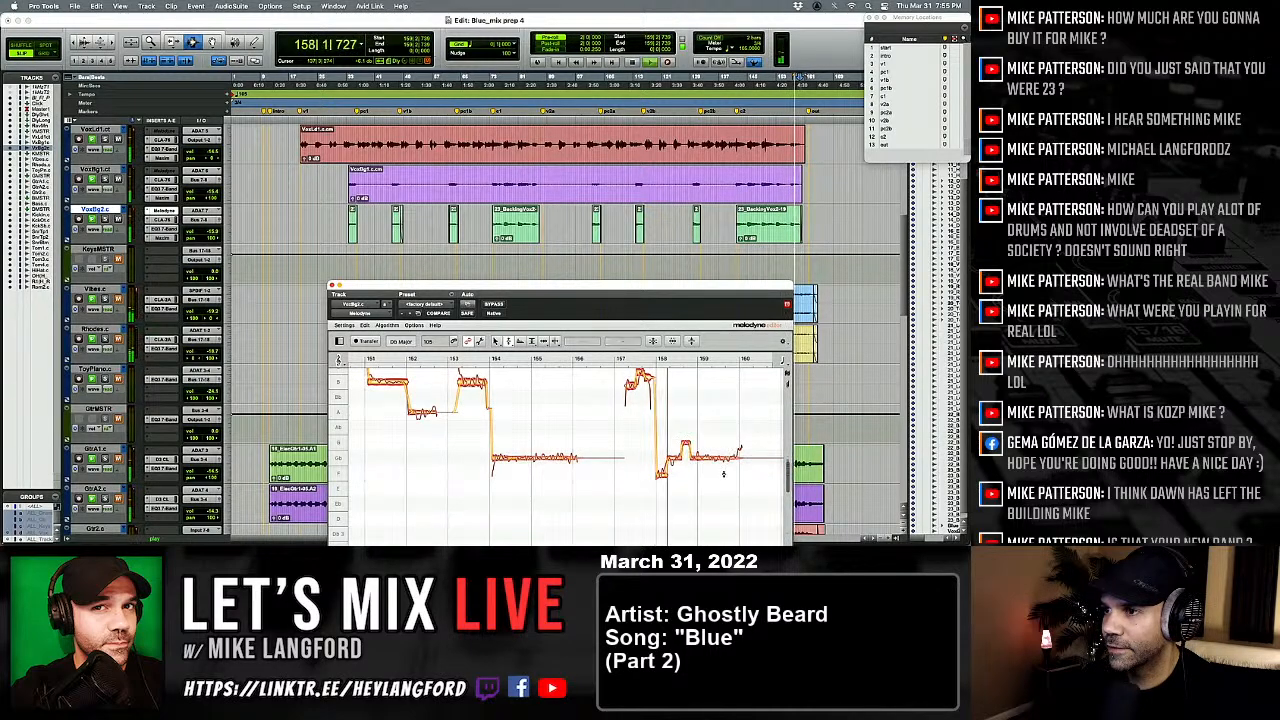
key("space")
left_click_drag(686, 444, 685, 459)
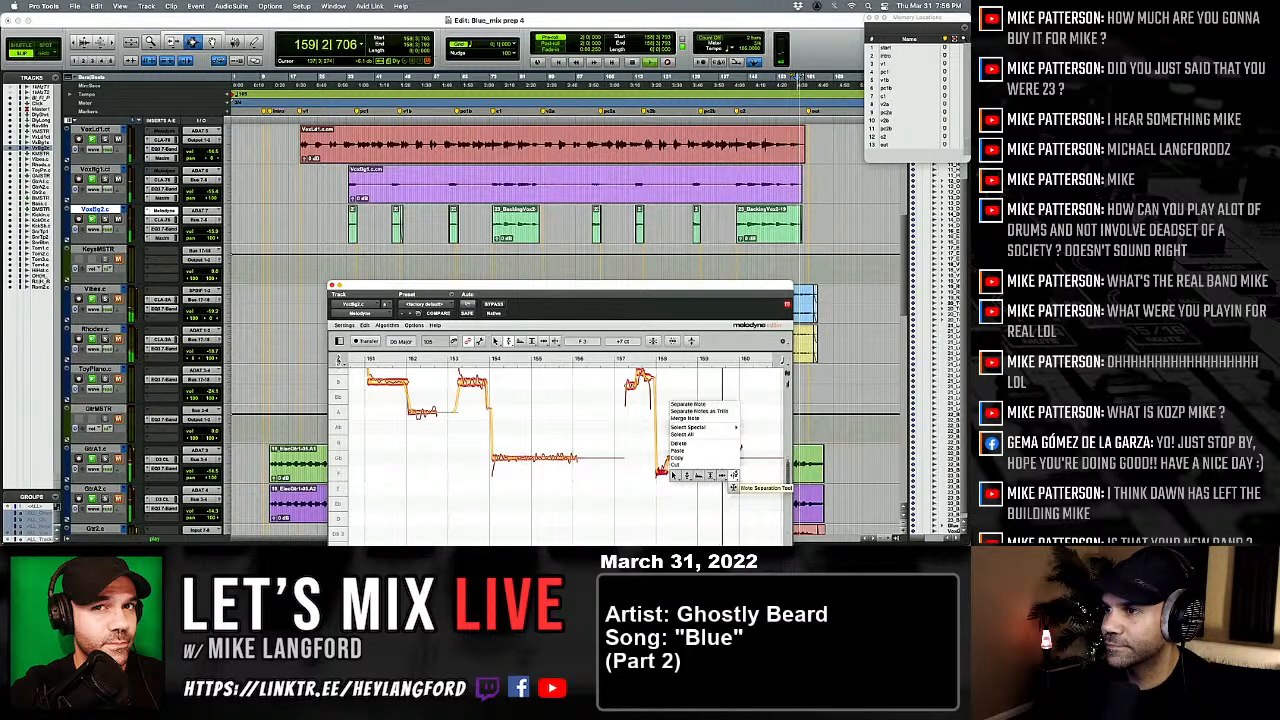
Step: Split the rising tail off the long note near bar 160 and correct it to Gb 3 with the Pitch tool
key("space")
double_click(737, 457)
right_click(686, 412)
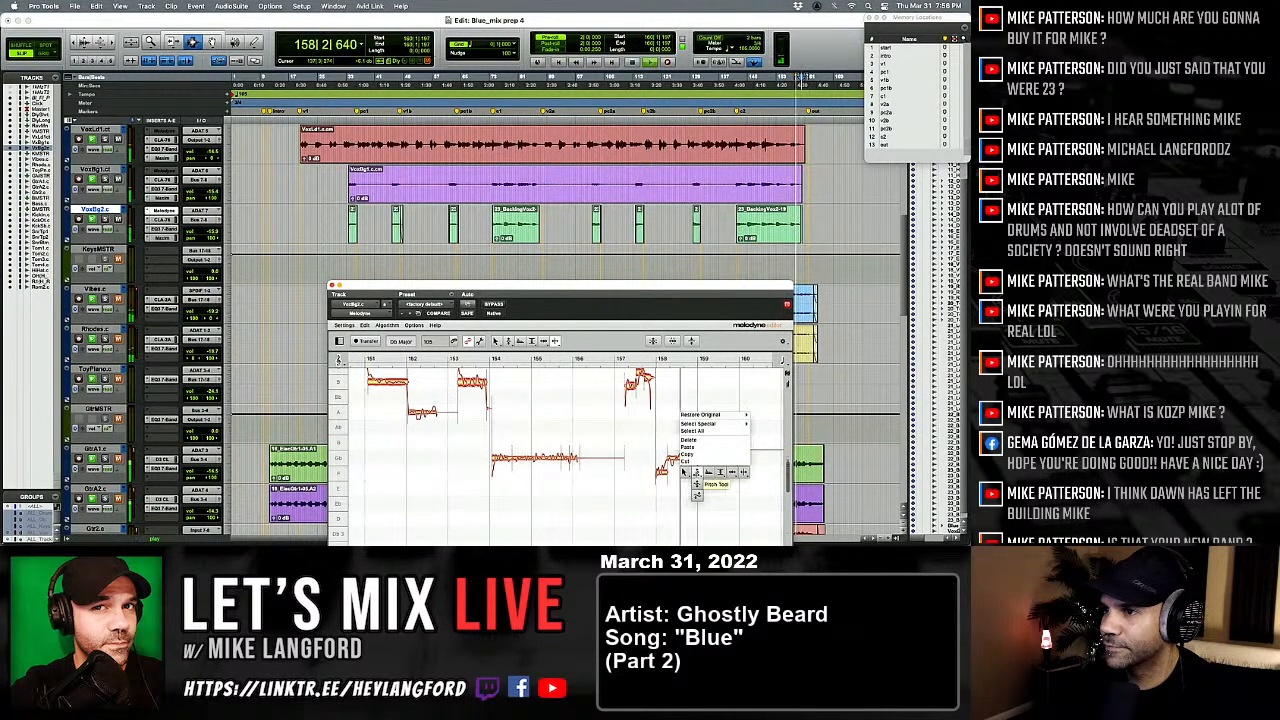
left_click(696, 486)
left_click(741, 450)
left_click_drag(741, 450, 741, 461)
left_click(722, 458)
key("space")
key("space")
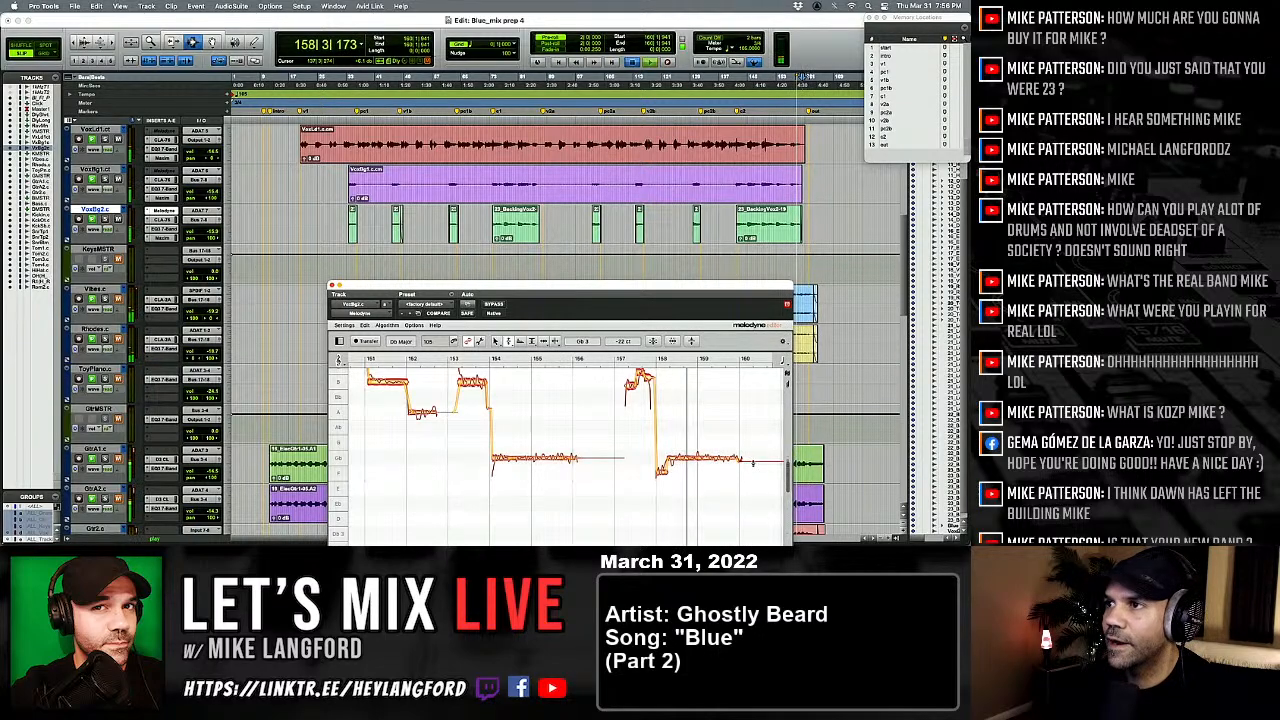
Step: Stop playback, commit the VoxBg2 track offline with consolidated clips, and make its Melodyne insert inactive
key("space")
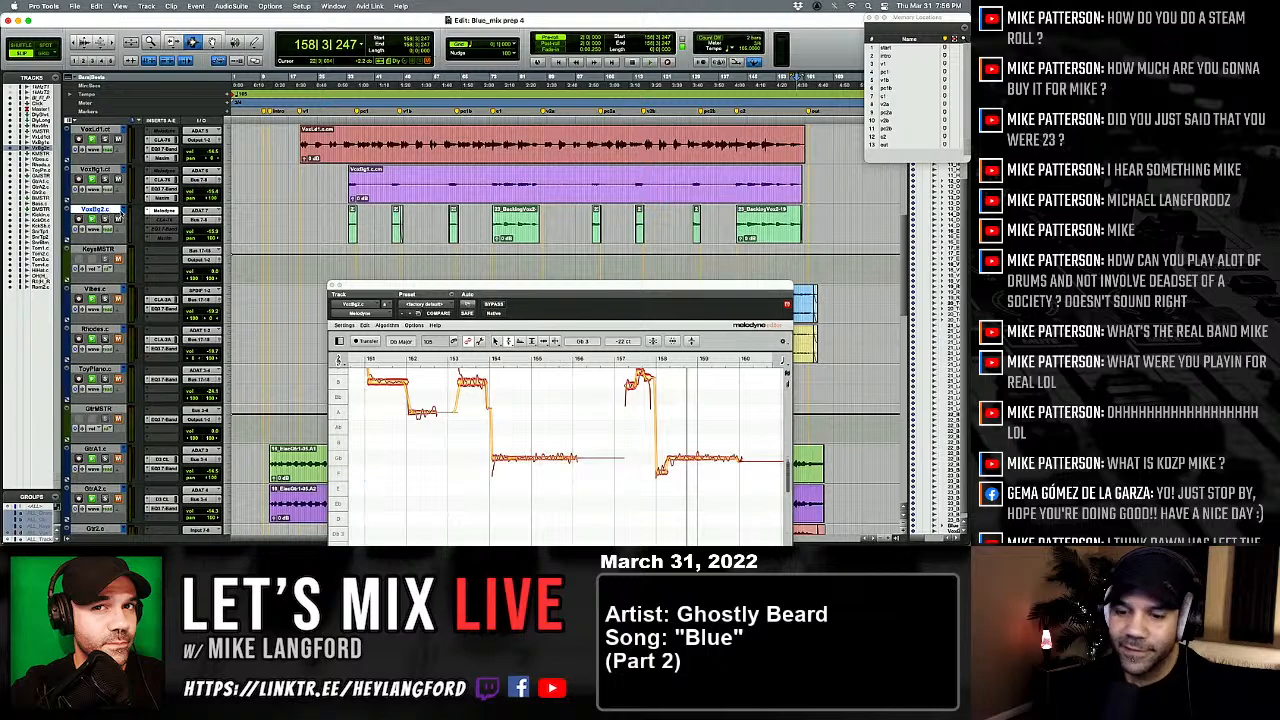
key("alt+shift+c")
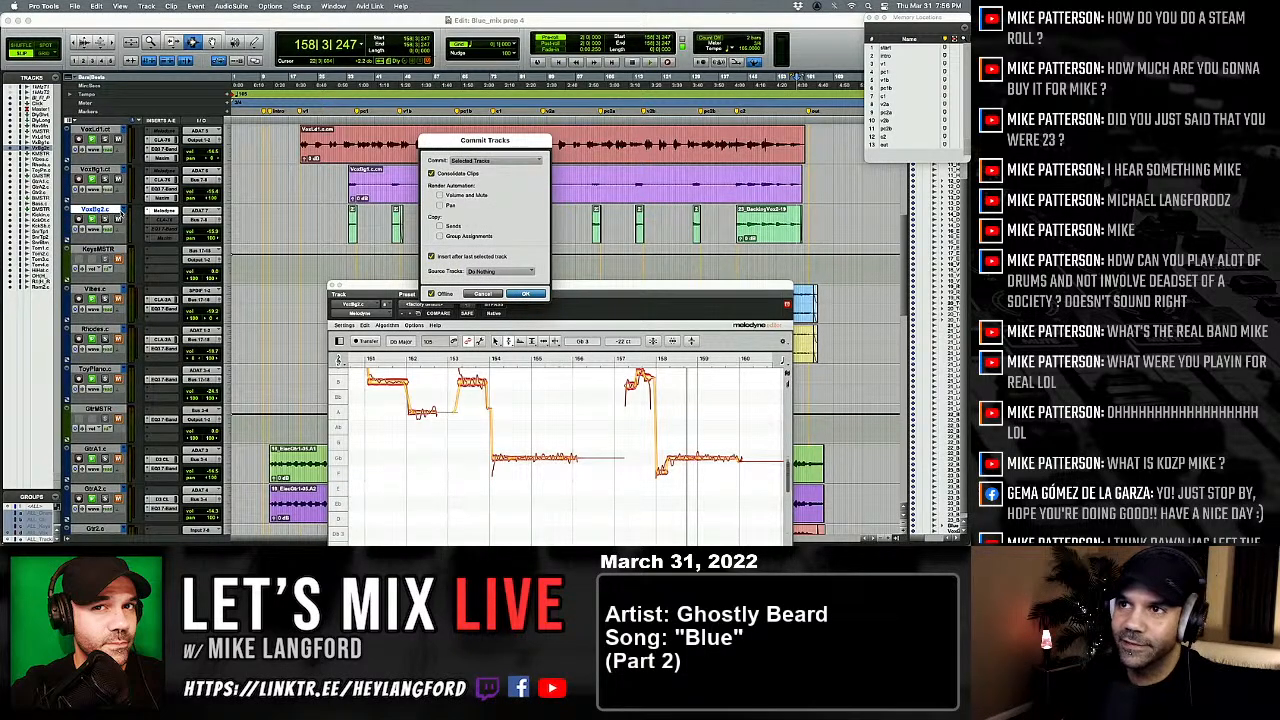
key("Return")
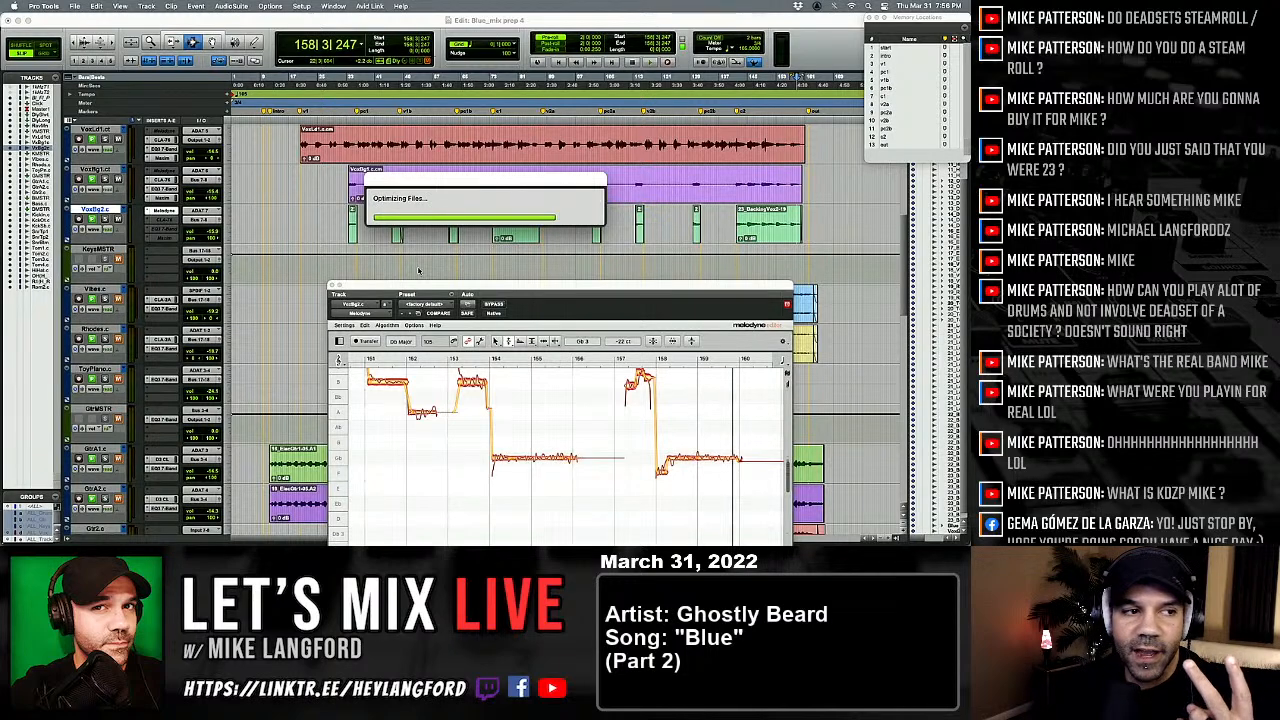
left_click(166, 211, "ctrl+super")
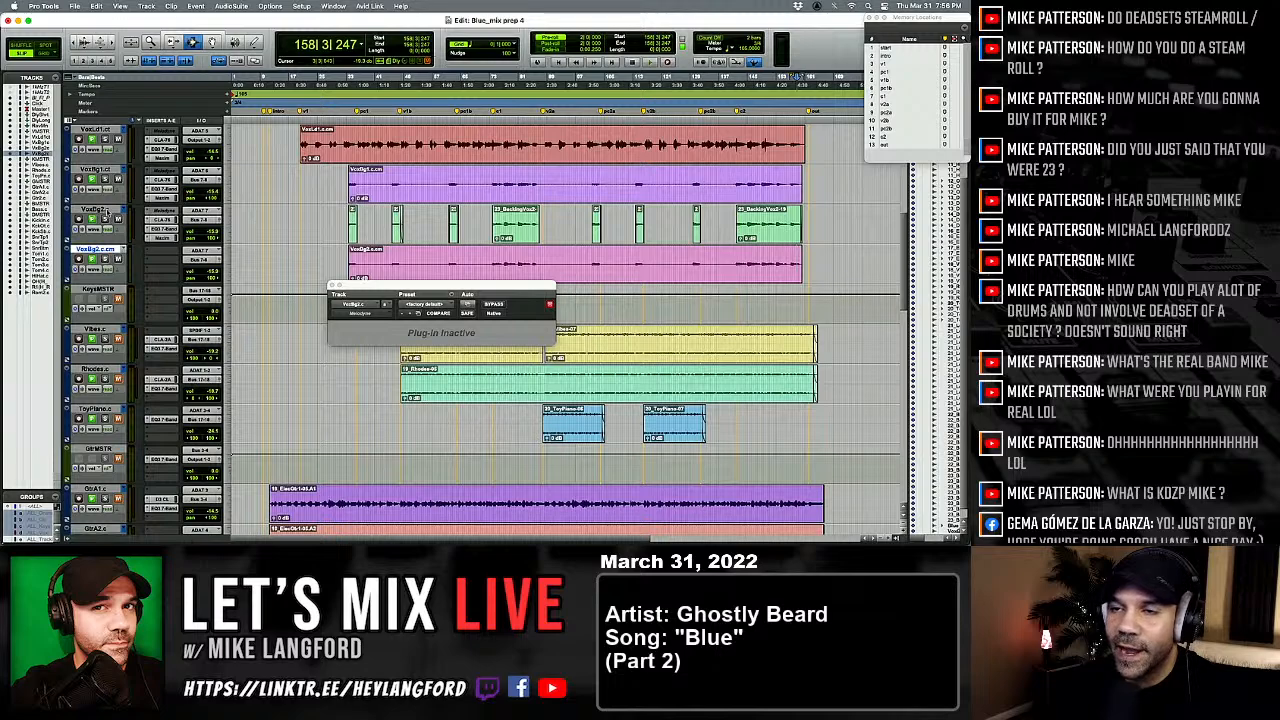
Step: Create a new playlist named VoxBg2.CT on the original VoxBg2 track
left_click(125, 210)
left_click(147, 150)
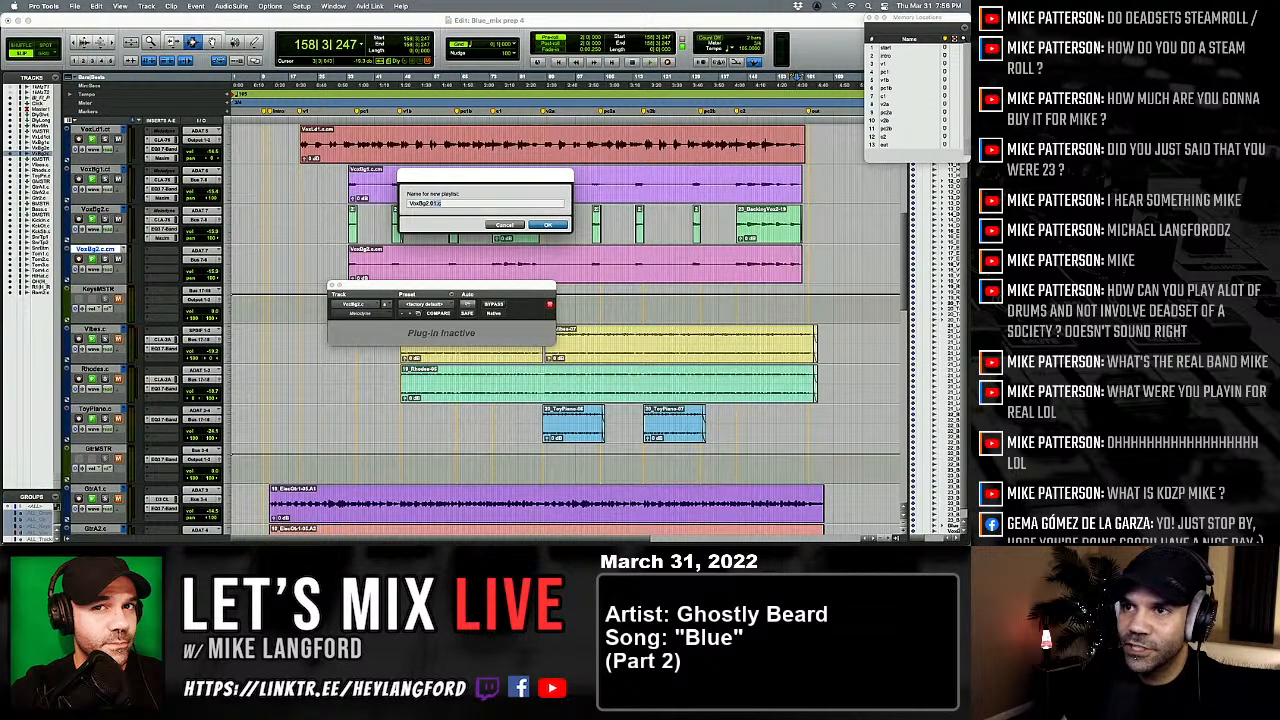
type("CT")
key("Return")
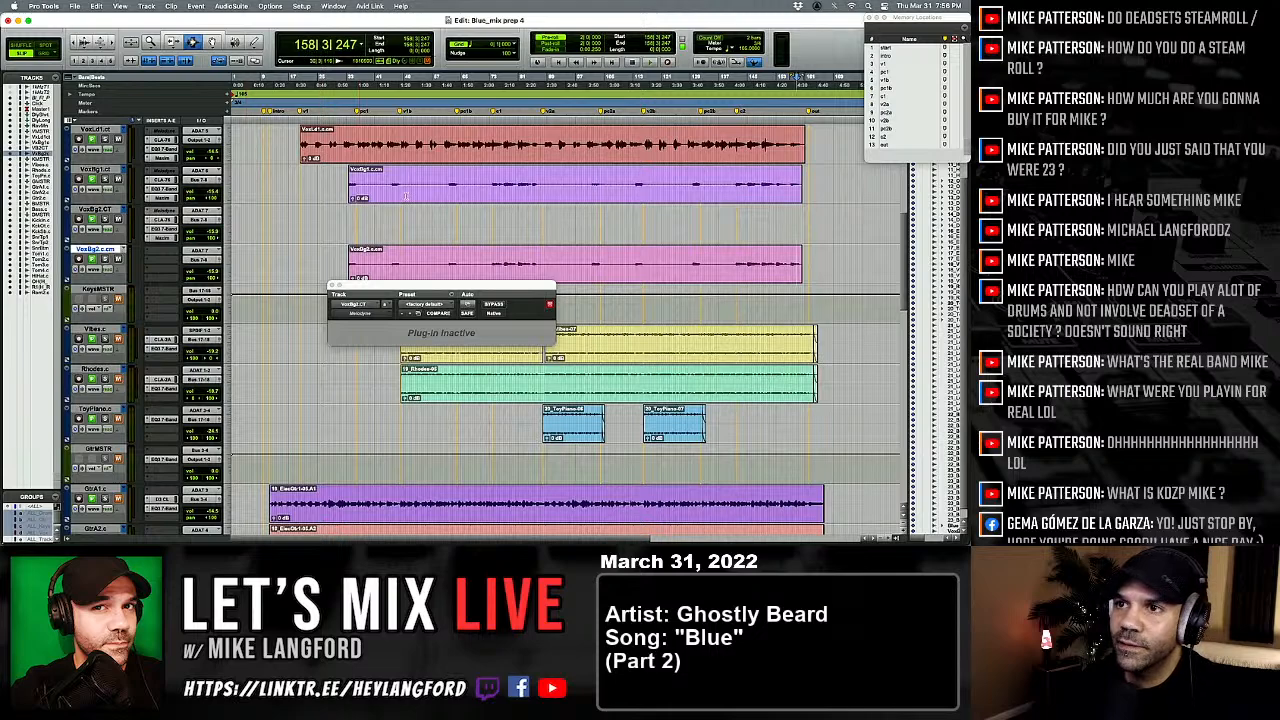
Step: Move the committed clip to the VoxBg2.CT playlist at the same position and delete the emptied VoxBg2.c.cm track
double_click(422, 261)
key("super+x")
key("p")
key("super+v")
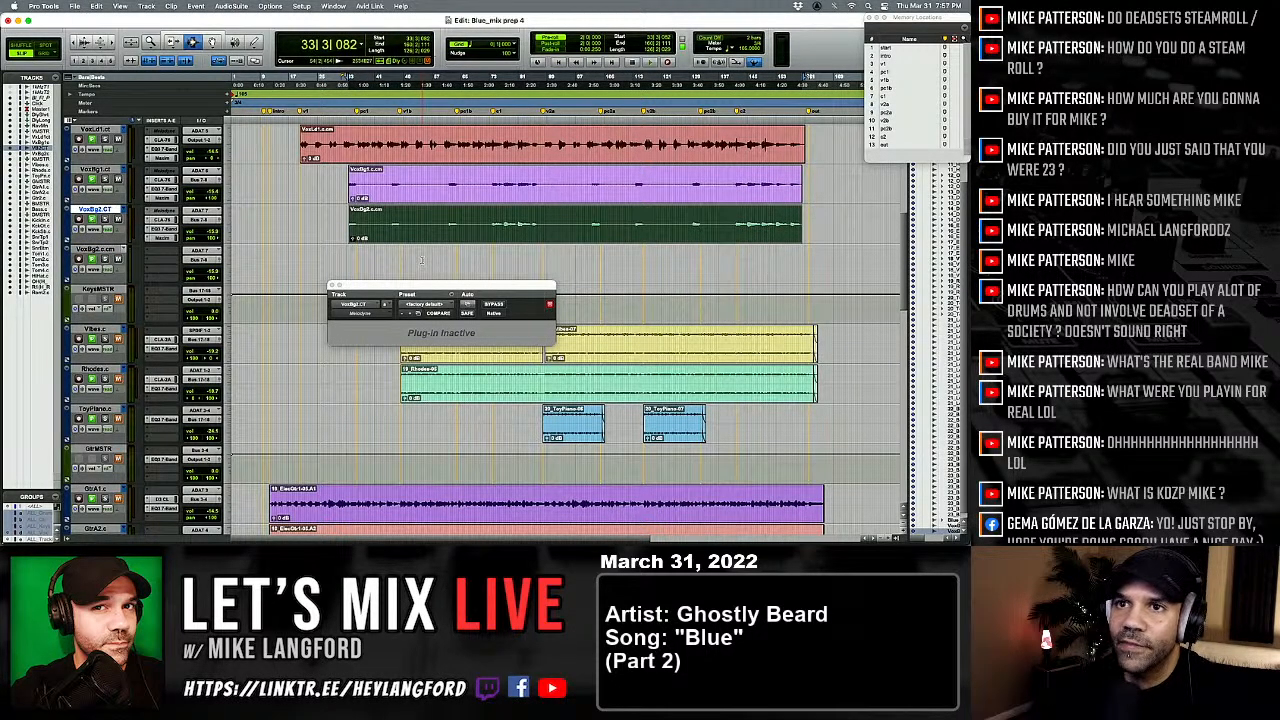
key("semicolon")
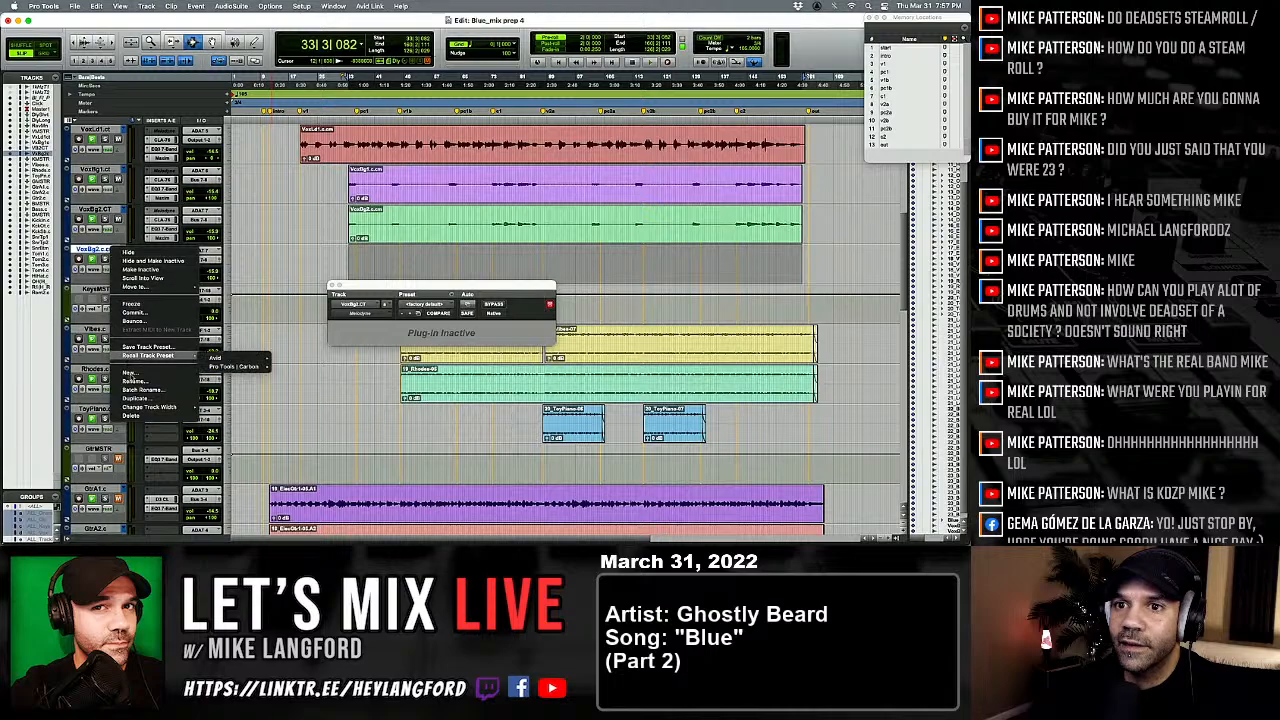
key("shift+super+Delete")
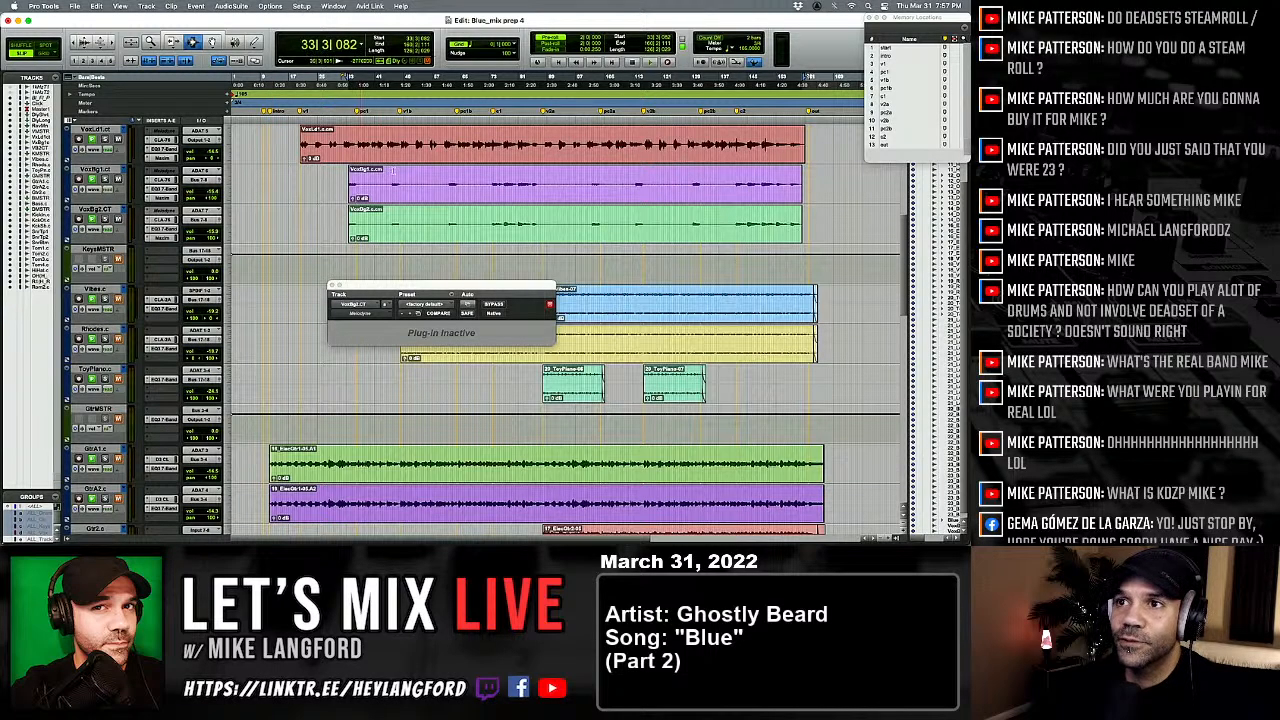
Step: Strip the silence from the VoxBg1 and VoxBg2 clips with a -48 dB threshold, and close the Strip Silence and Melodyne windows
left_click_drag(393, 170, 425, 226)
key("super+u")
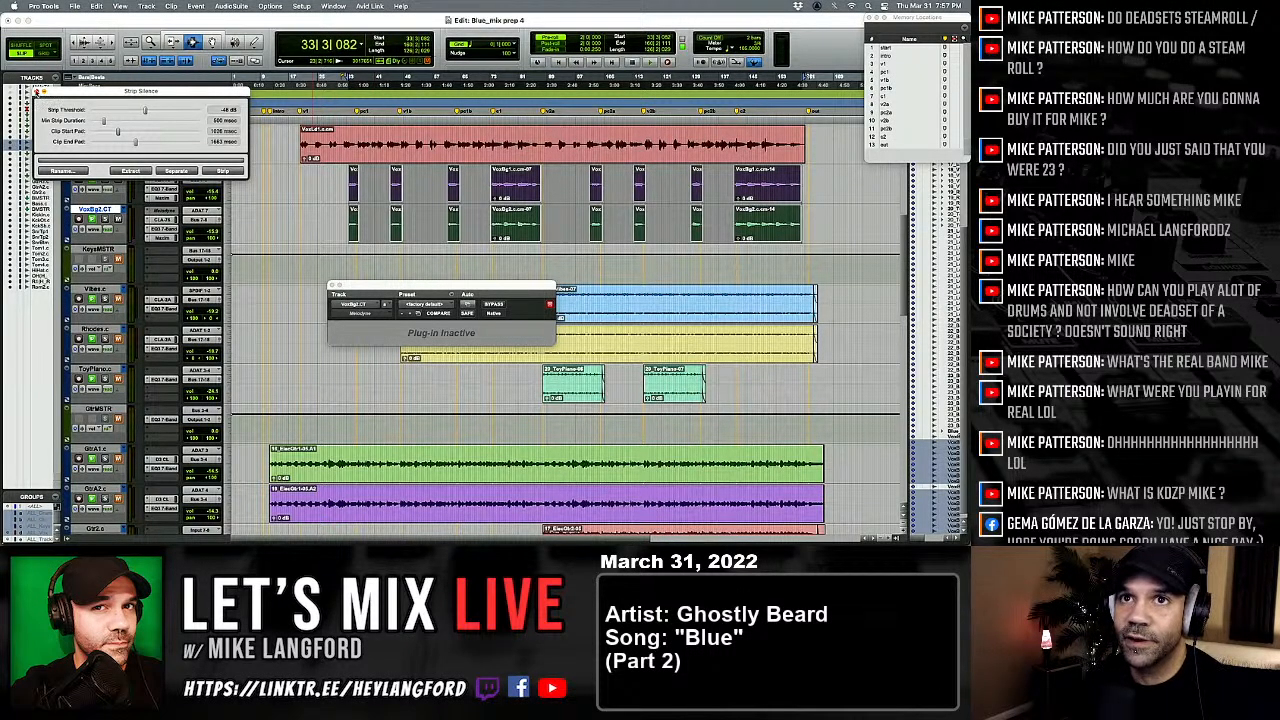
left_click(38, 91)
left_click(332, 288)
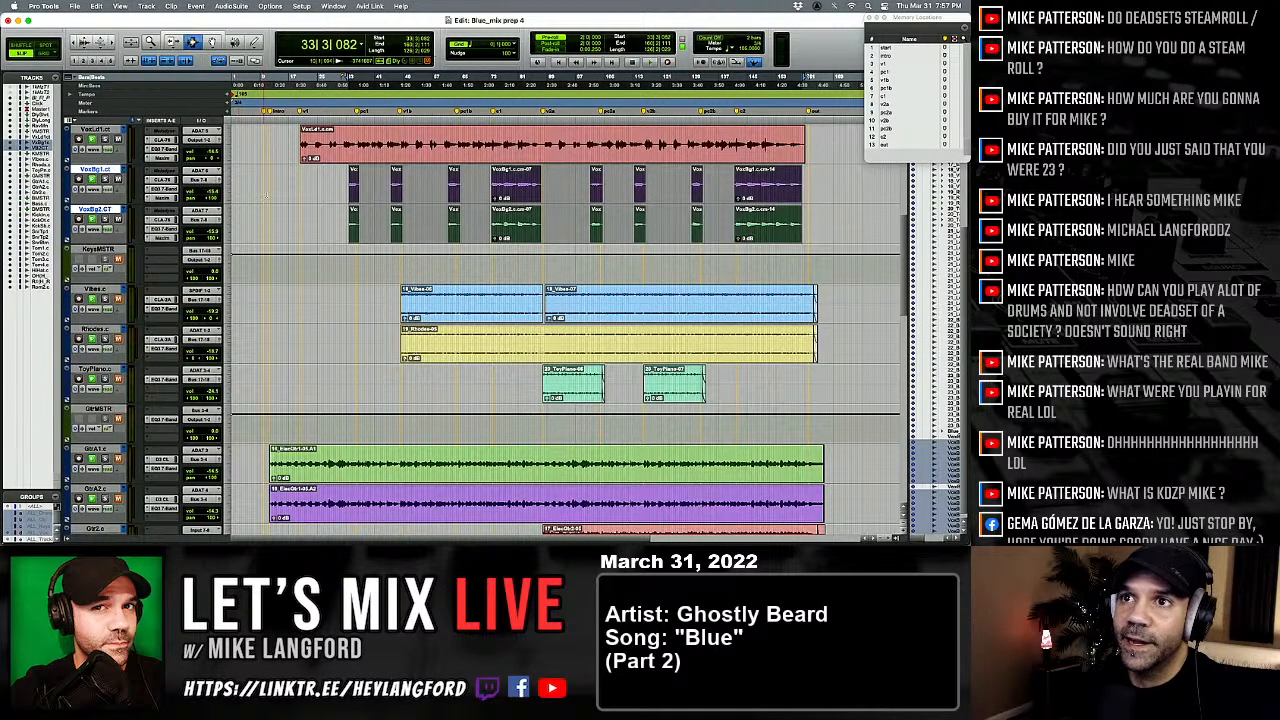
Step: Fade in the start of the first VoxBg1 and VoxBg2 clip pair, around bar 33
left_click(267, 194)
key("Tab")
key("t")
key("t")
key("t")
key("t")
key("t")
key("t")
key("t")
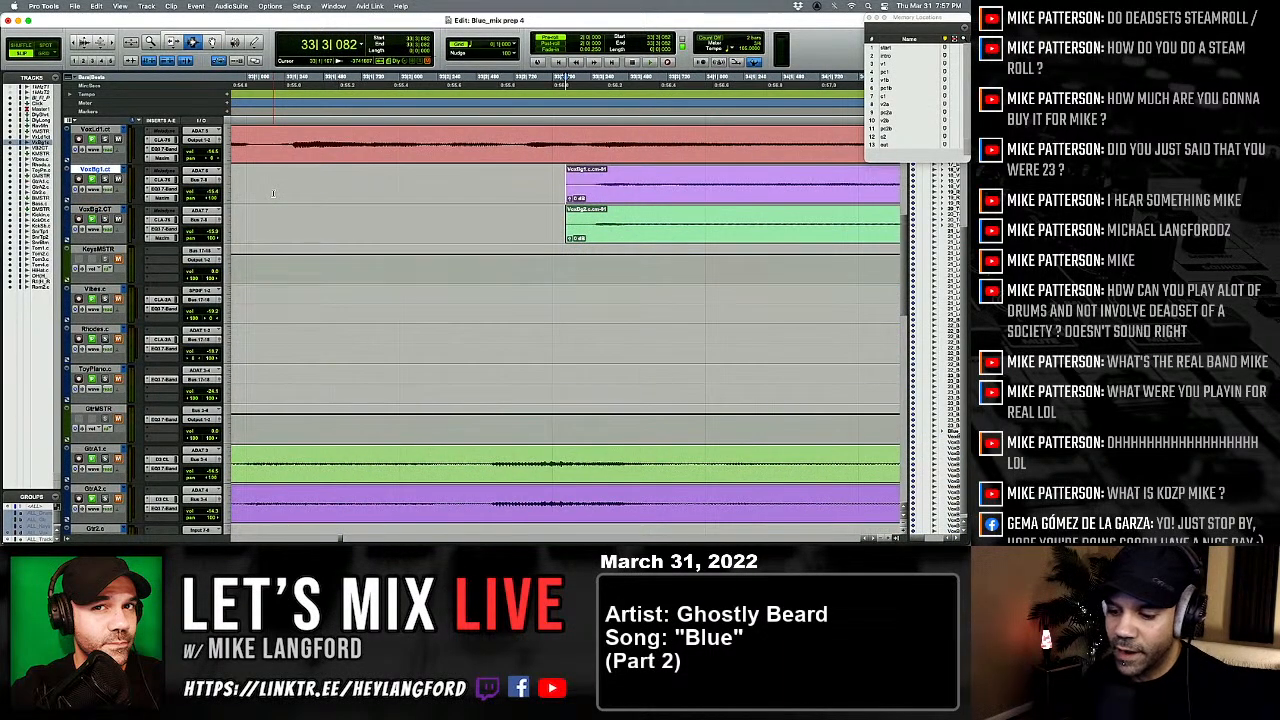
key("t")
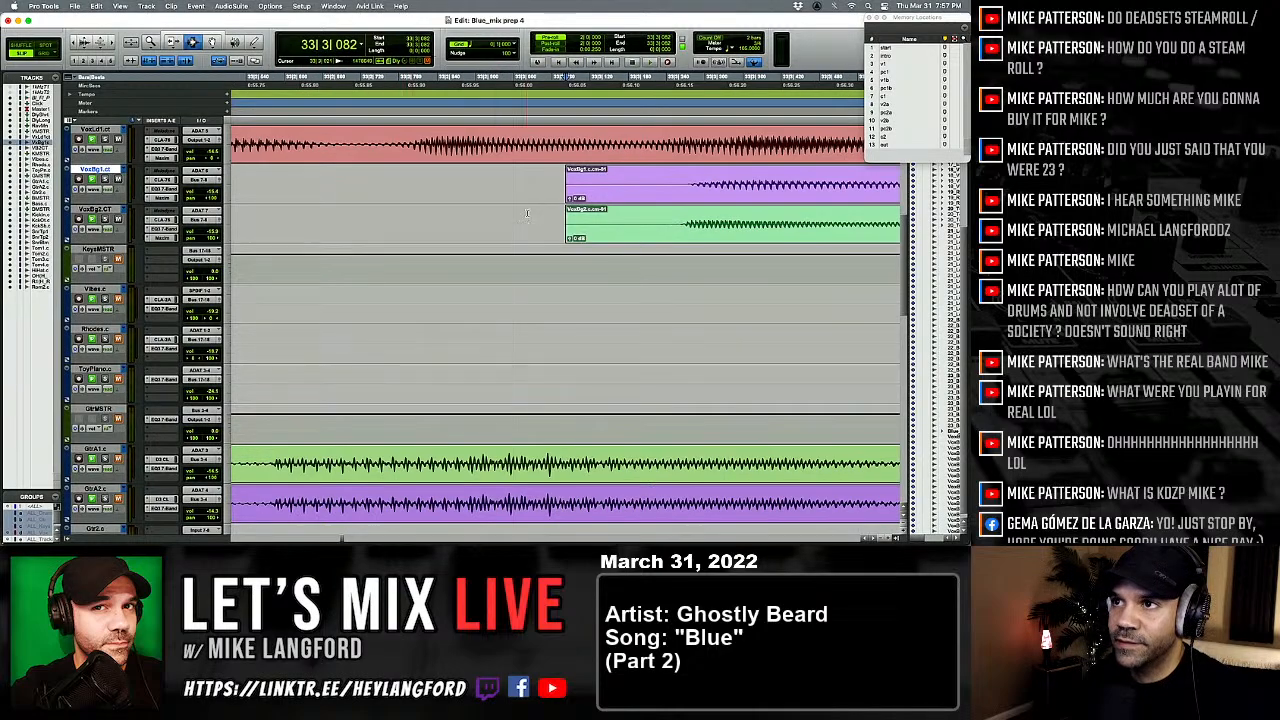
key("super+bracketright")
key("super+bracketright")
key("super+bracketright")
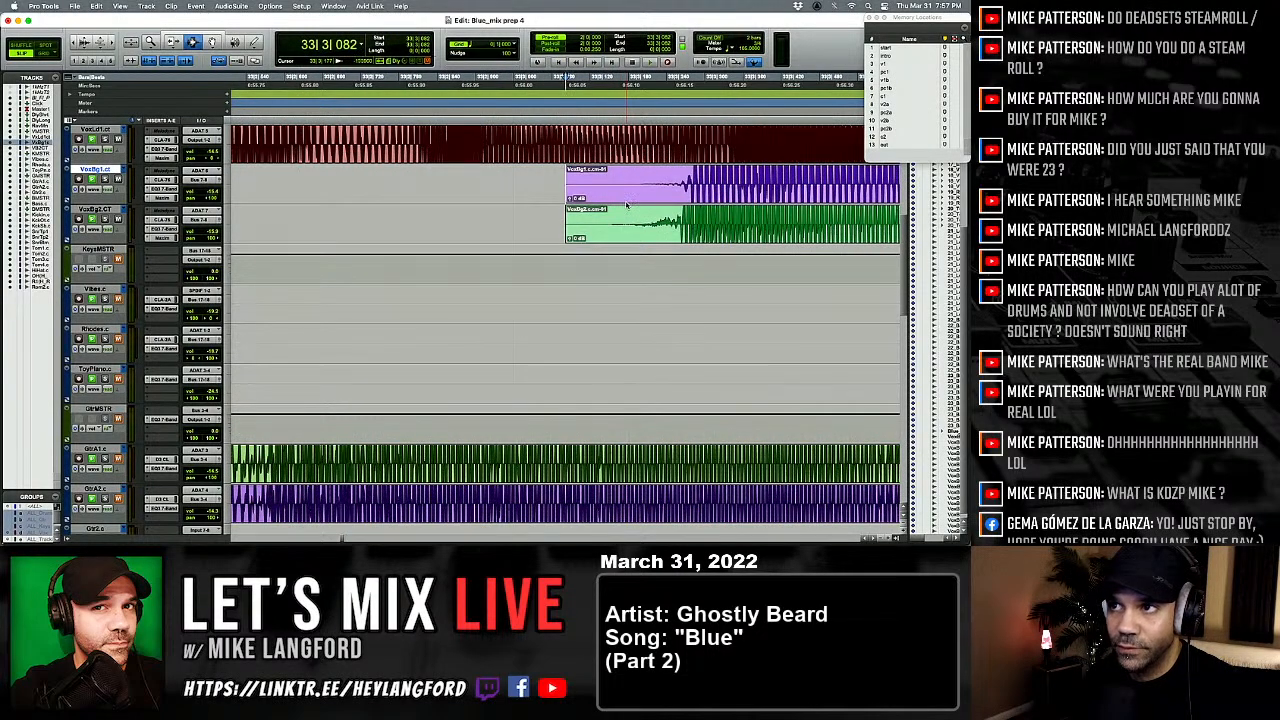
mouse_move(638, 203)
left_mouse_down()
mouse_move(664, 218)
mouse_move(650, 220)
left_mouse_up()
key("f")
Step: Trim the excess off the end of the first VoxBg1 and VoxBg2 clip pair and fade it out
key("r")
key("r")
key("r")
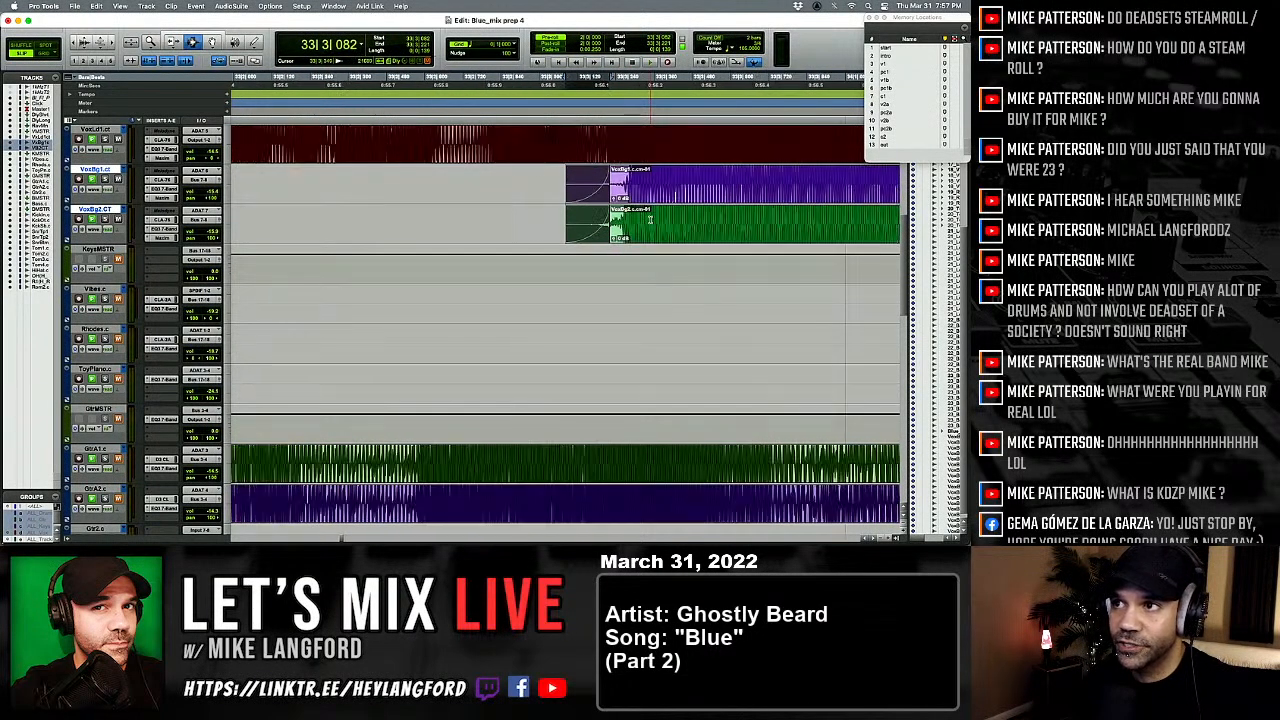
scroll(650, 220, "right", 10)
left_click_drag(742, 225, 640, 191)
key("Delete")
key("f")
Step: Trim the start of the second VoxBg1 and VoxBg2 clip pair at bar 45 and fade it in
key("Tab")
key("Tab")
scroll(577, 212, "right", 1)
key("Delete")
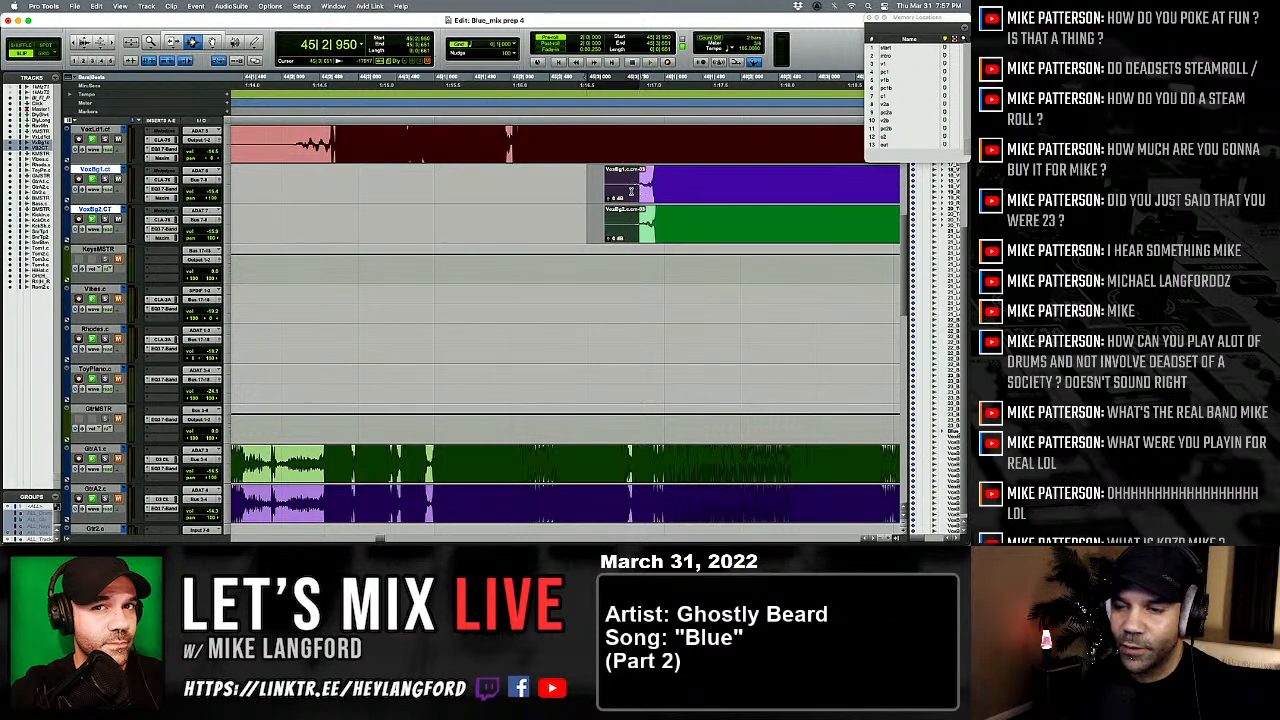
key("f")
Step: Cut the tail of the second VoxBg1 and VoxBg2 clip pair shorter and add a fade-out
key("r")
key("r")
left_click(725, 190)
key("t")
left_click_drag(732, 188, 632, 209)
key("Delete")
key("f")
Step: Trim the start of the third VoxBg1 and VoxBg2 clip pair, around bar 61, and fade it in
key("Tab")
key("Tab")
left_click(615, 224, "shift")
key("Delete")
key("Tab")
key("f")
Step: Remove the excess tail of the third VoxBg1 and VoxBg2 clip pair and fade out its new end
key("r")
key("r")
scroll(620, 209, "right", 2)
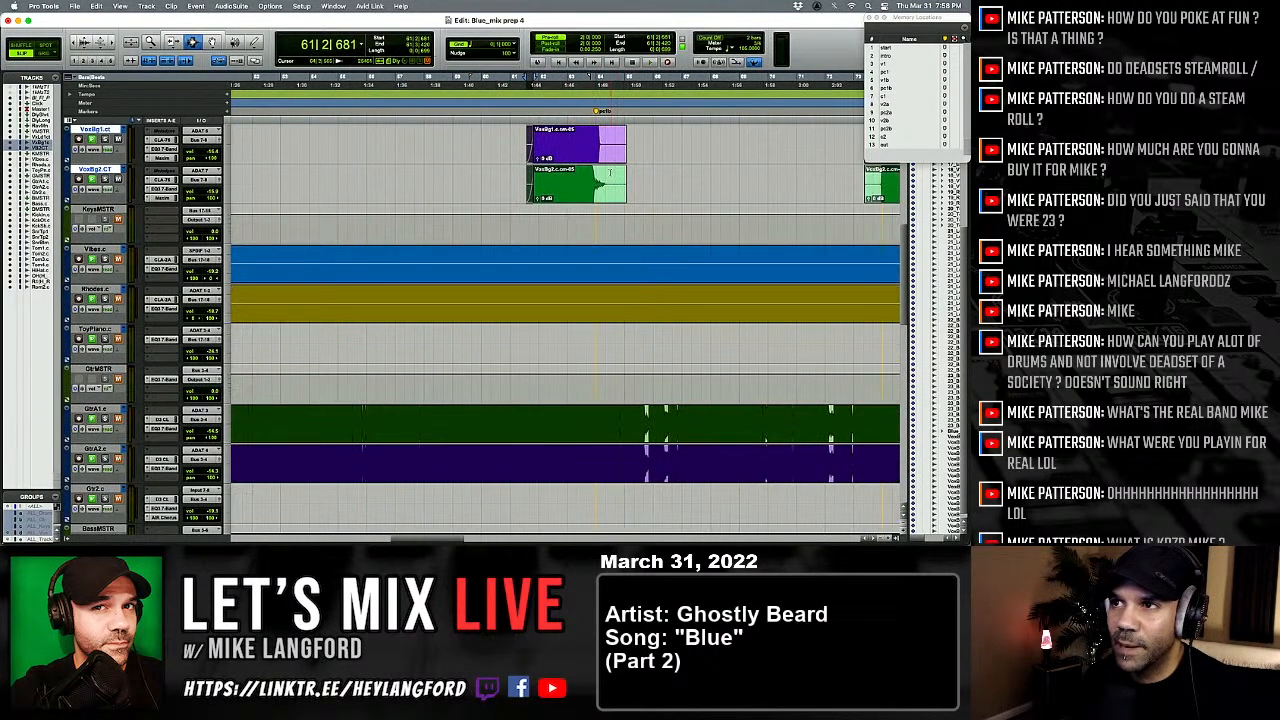
left_click(609, 213)
key("t")
key("t")
left_click_drag(582, 184, 662, 223)
key("Delete")
left_click_drag(582, 218, 534, 200)
key("f")
Step: Trim the start of the fourth VoxBg1 and VoxBg2 clip pair at bar 73 and fade it in
key("Tab")
scroll(597, 214, "right", 2)
key("Delete")
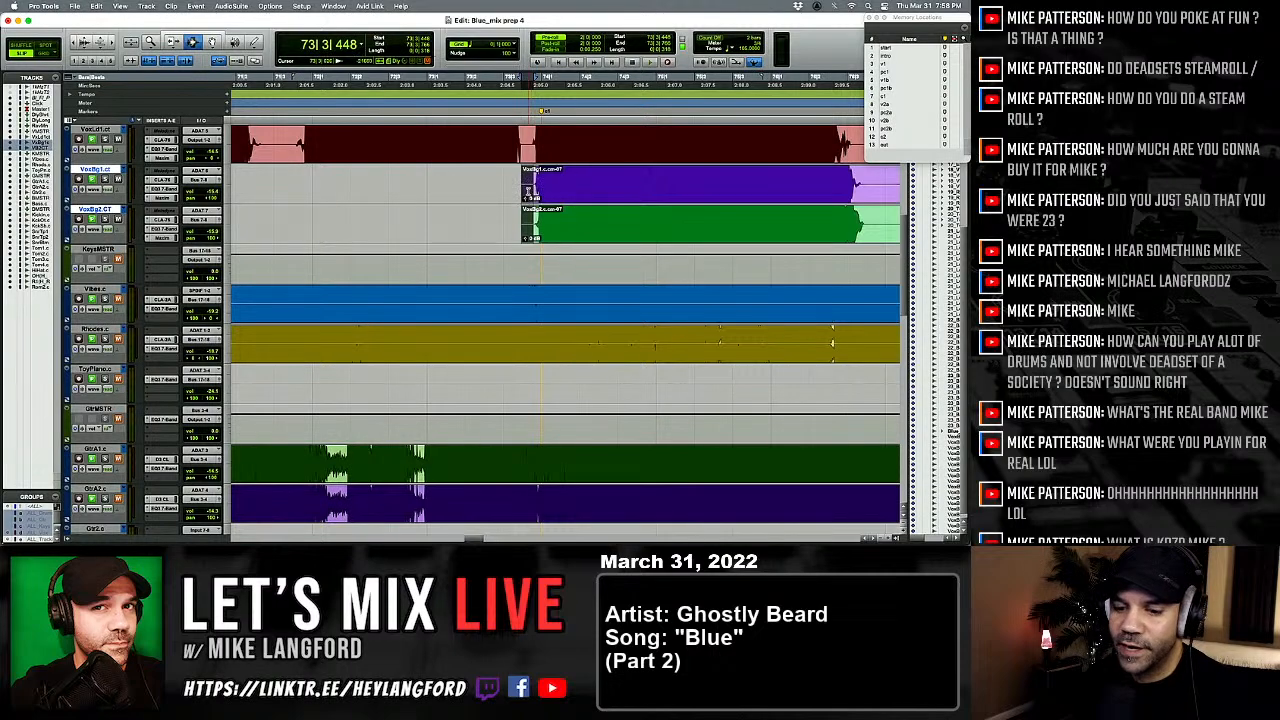
key("f")
Step: Trim the end of the fourth VoxBg1 and VoxBg2 clip pair, around bar 87, and fade it out
key("r")
scroll(528, 192, "right", 2)
scroll(528, 192, "down", 1)
scroll(527, 192, "right", 5)
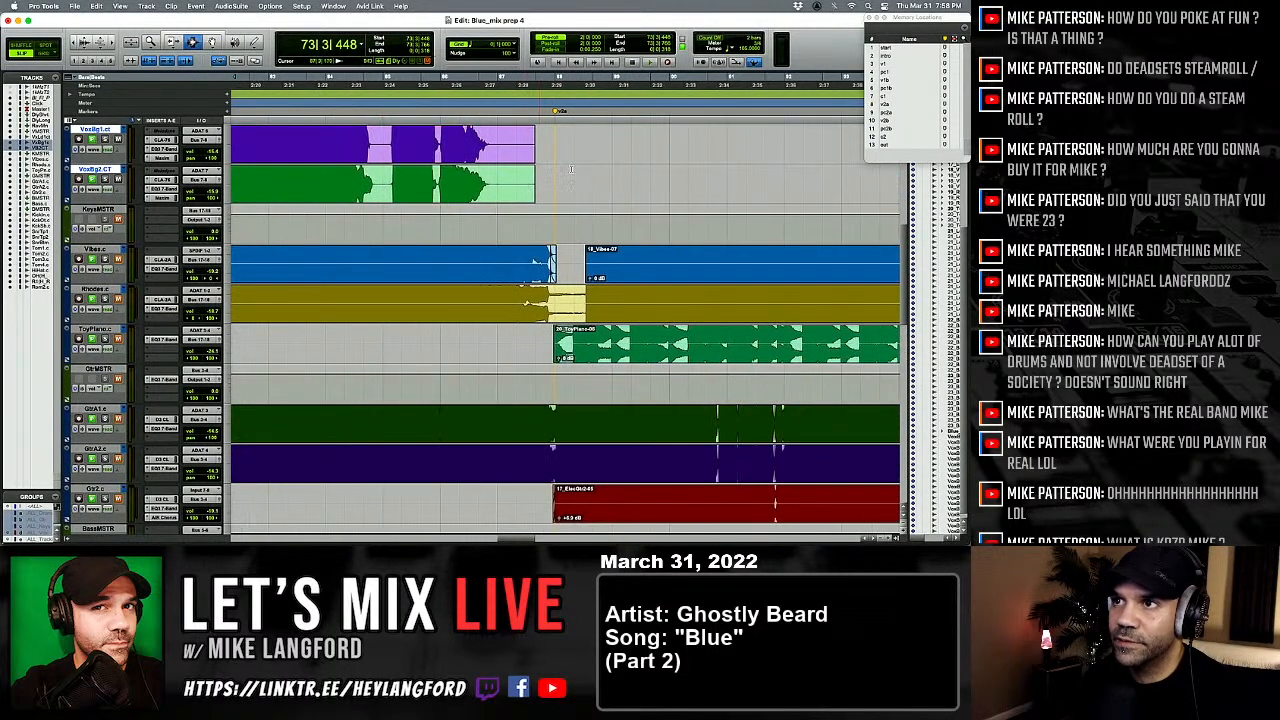
left_click_drag(514, 153, 561, 153)
key("Delete")
scroll(506, 191, "up", 2)
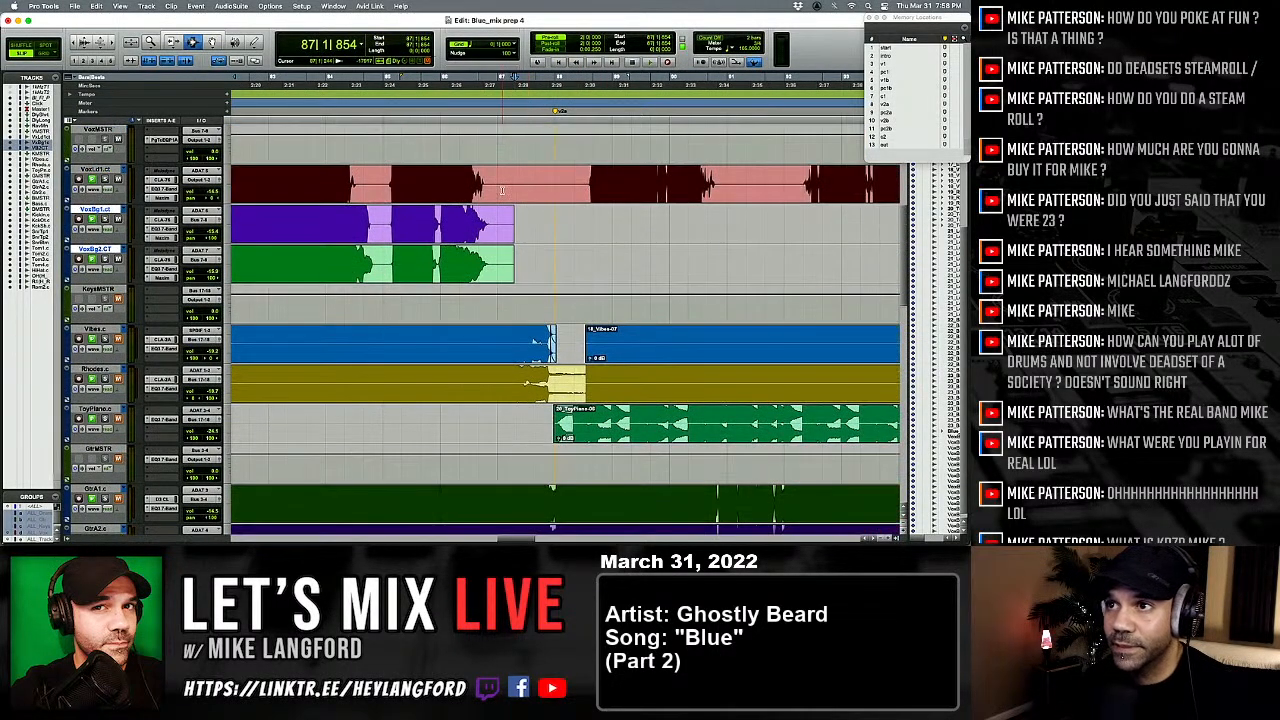
left_click(501, 217, "shift")
left_click_drag(501, 217, 488, 219)
key("f")
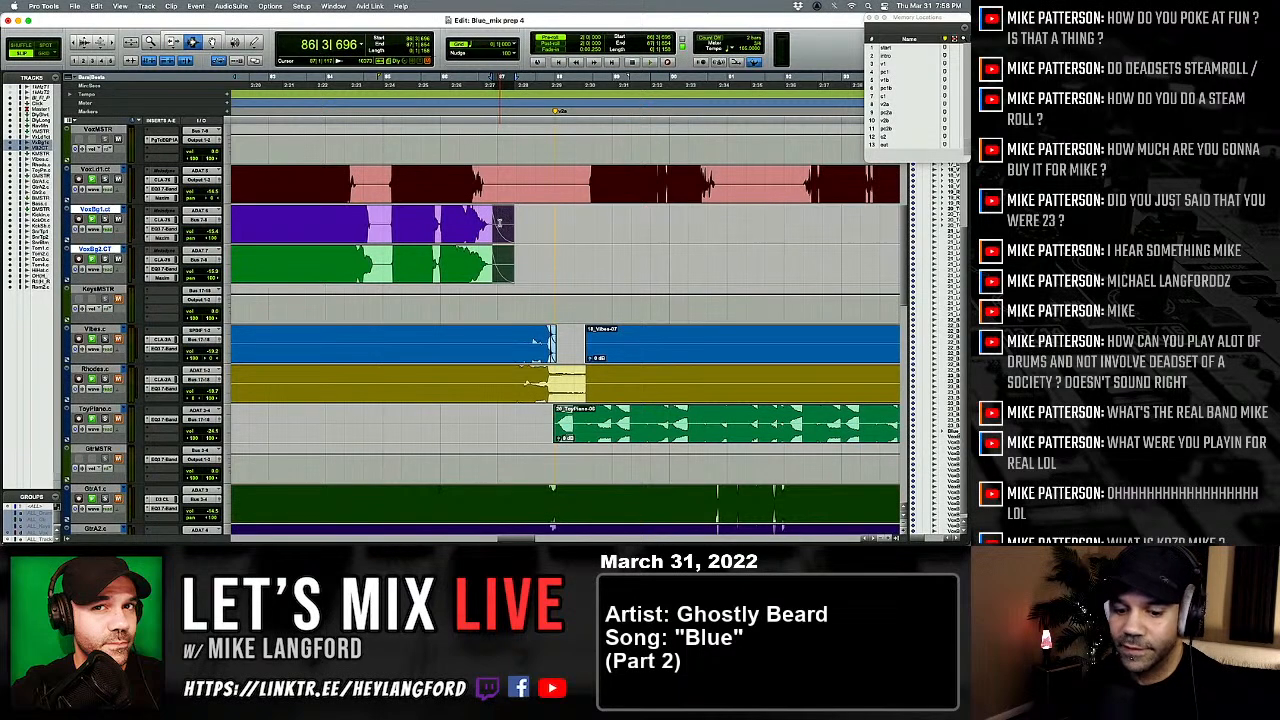
Step: Fade in the fifth VoxBg1 and VoxBg2 clip pair at bar 101, and trim and fade out its end
key("Tab")
key("Tab")
left_click_drag(582, 226, 596, 226)
key("f")
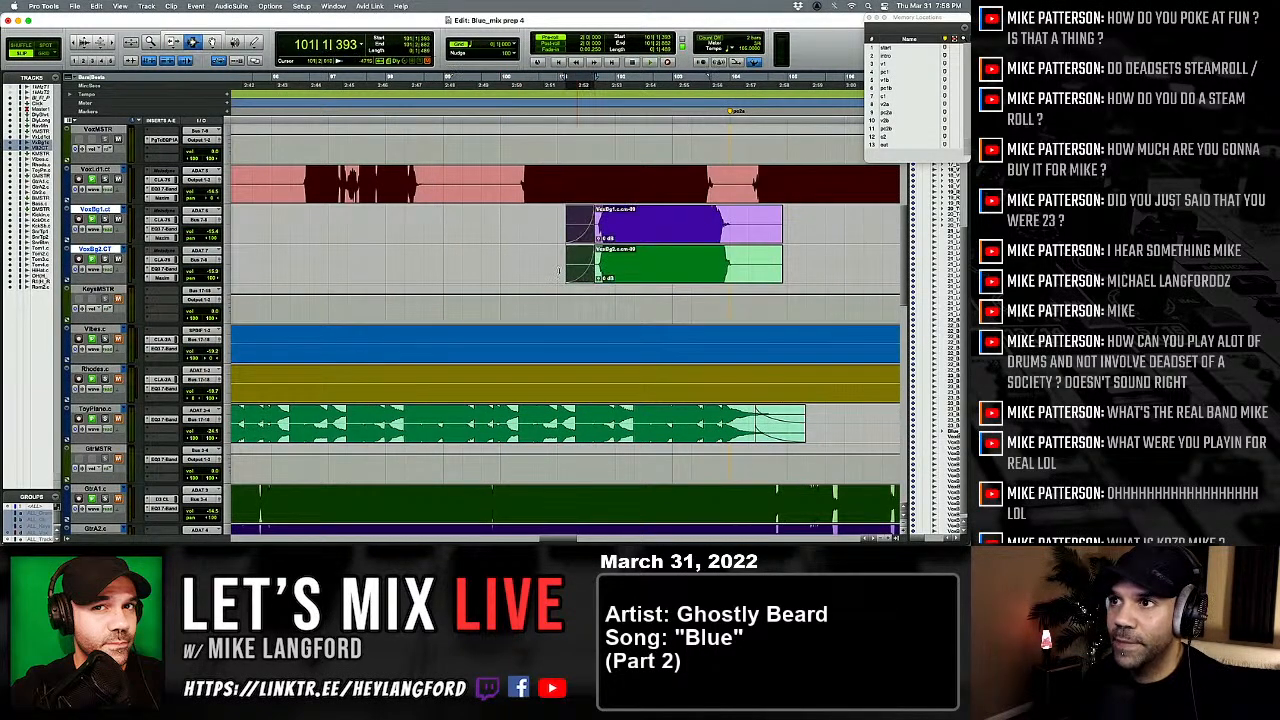
scroll(642, 238, "right", 2)
scroll(642, 238, "down", 1)
left_click_drag(680, 228, 643, 224)
key("Delete")
key("f")
Step: Add fades to the start and end of the sixth VoxBg1 and VoxBg2 clip pair, around bar 113
key("Tab")
key("Tab")
left_click(596, 222, "shift")
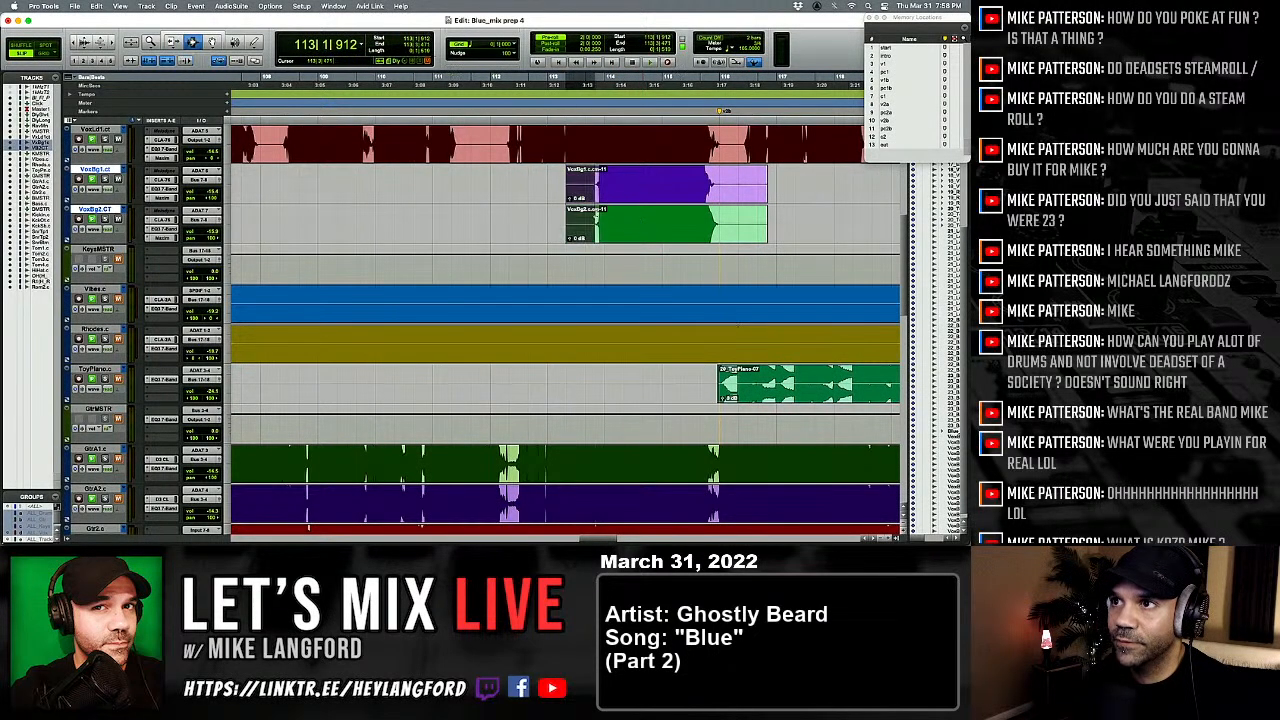
key("f")
scroll(591, 220, "right", 3)
left_click_drag(600, 195, 678, 213)
key("f")
Step: Fade in and fade out the seventh VoxBg1 and VoxBg2 clip pair, around bar 129
left_click(682, 212)
key("Tab")
left_click(592, 195, "shift")
key("f")
scroll(586, 198, "right", 3)
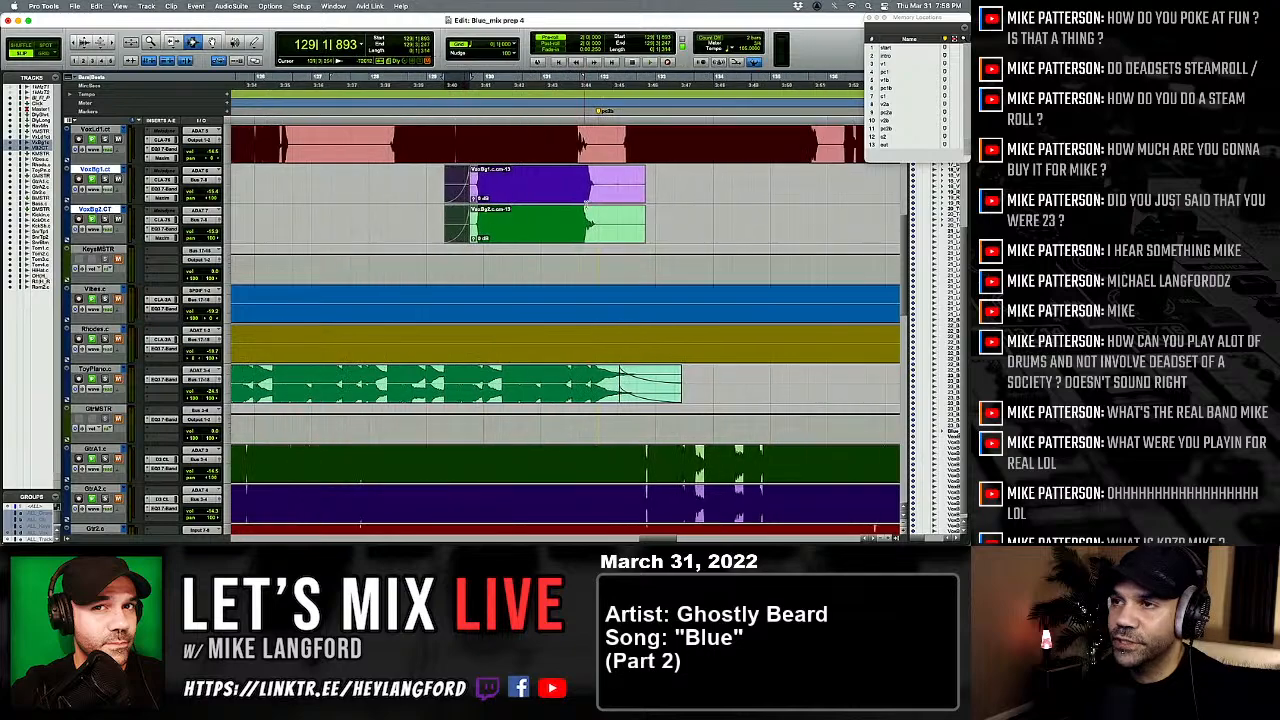
left_click_drag(594, 190, 652, 222)
key("f")
Step: Fade in the last VoxBg1 and VoxBg2 clip pair at bar 141 and fade out its end, around bar 159
scroll(655, 222, "right", 3)
left_click(643, 220)
key("Tab")
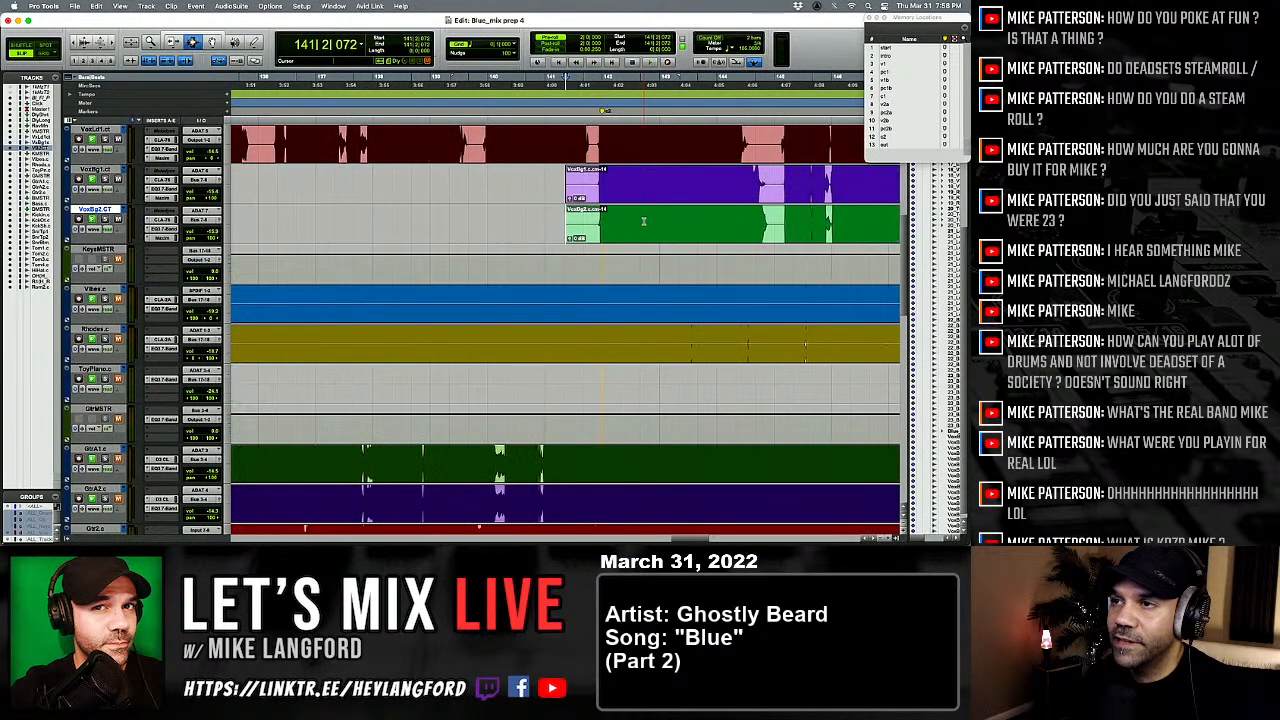
left_click_drag(566, 214, 588, 192)
key("f")
scroll(589, 192, "right", 6)
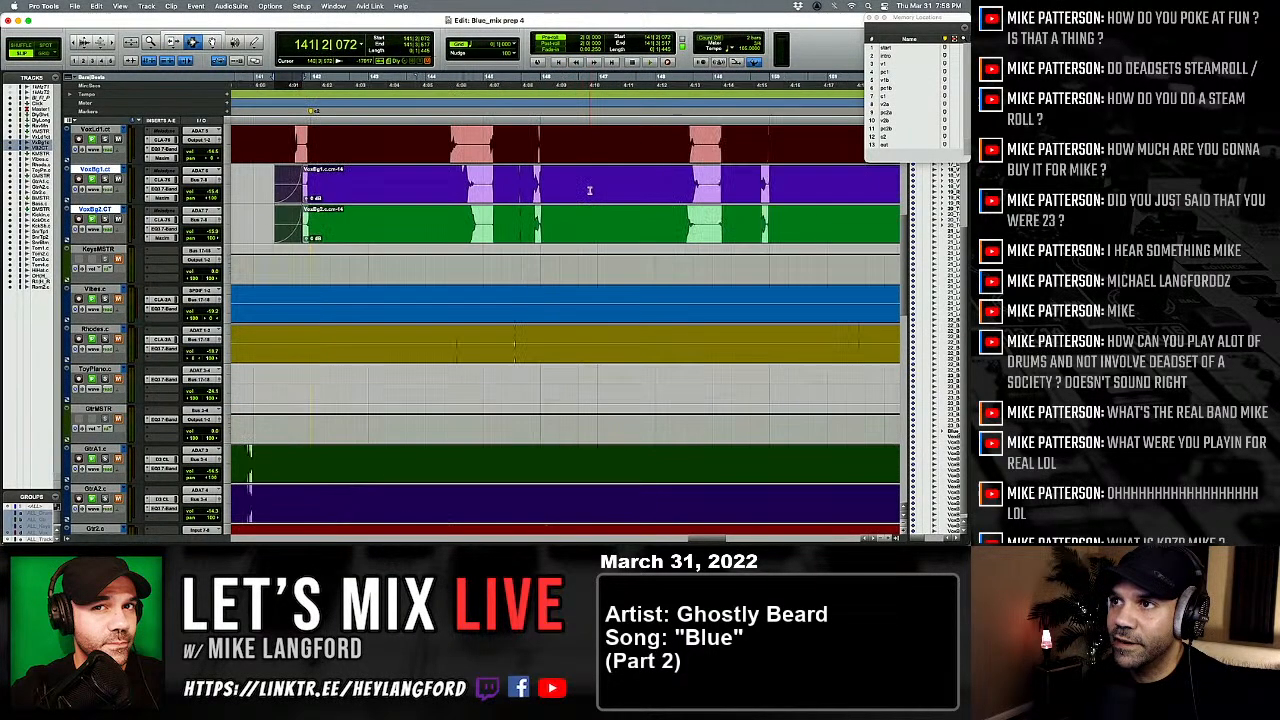
scroll(589, 195, "right", 6)
left_click_drag(419, 192, 477, 240)
key("f")
key("alt+a")
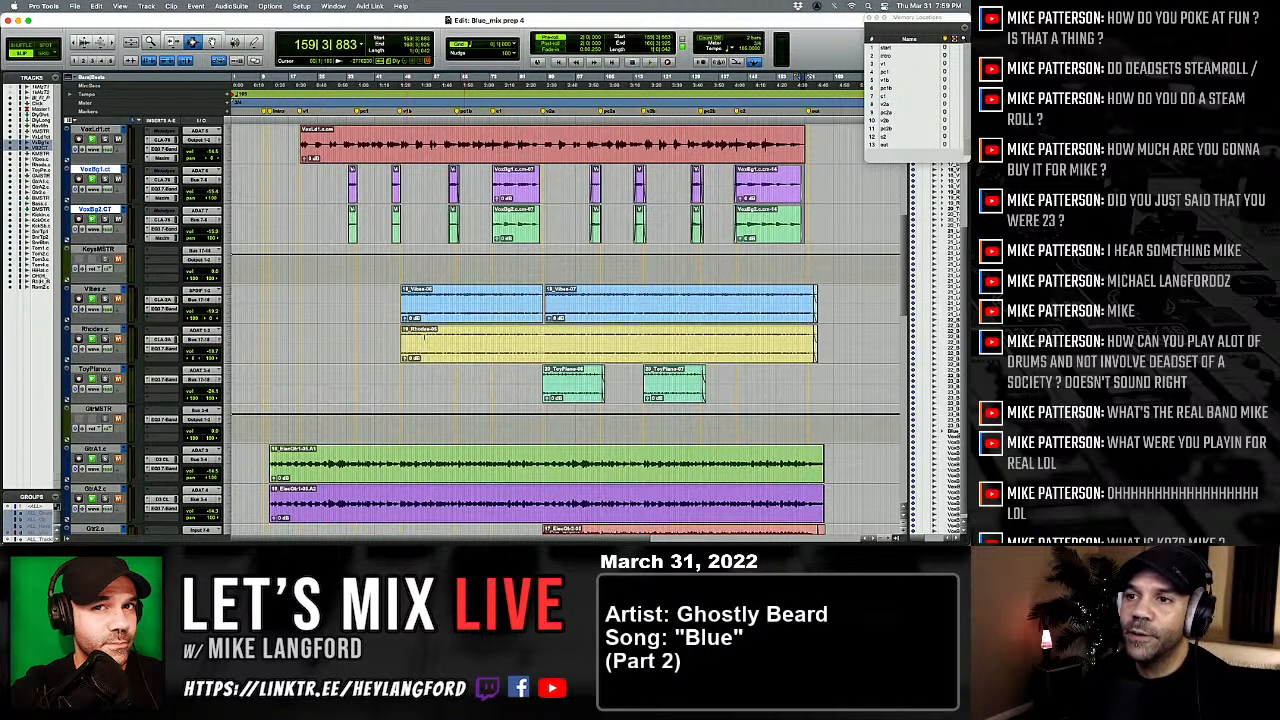
Step: Save the session as a new version named Blue_mix prep 5 in the Blue_MixMSTR folder
scroll(355, 365, "up", 3)
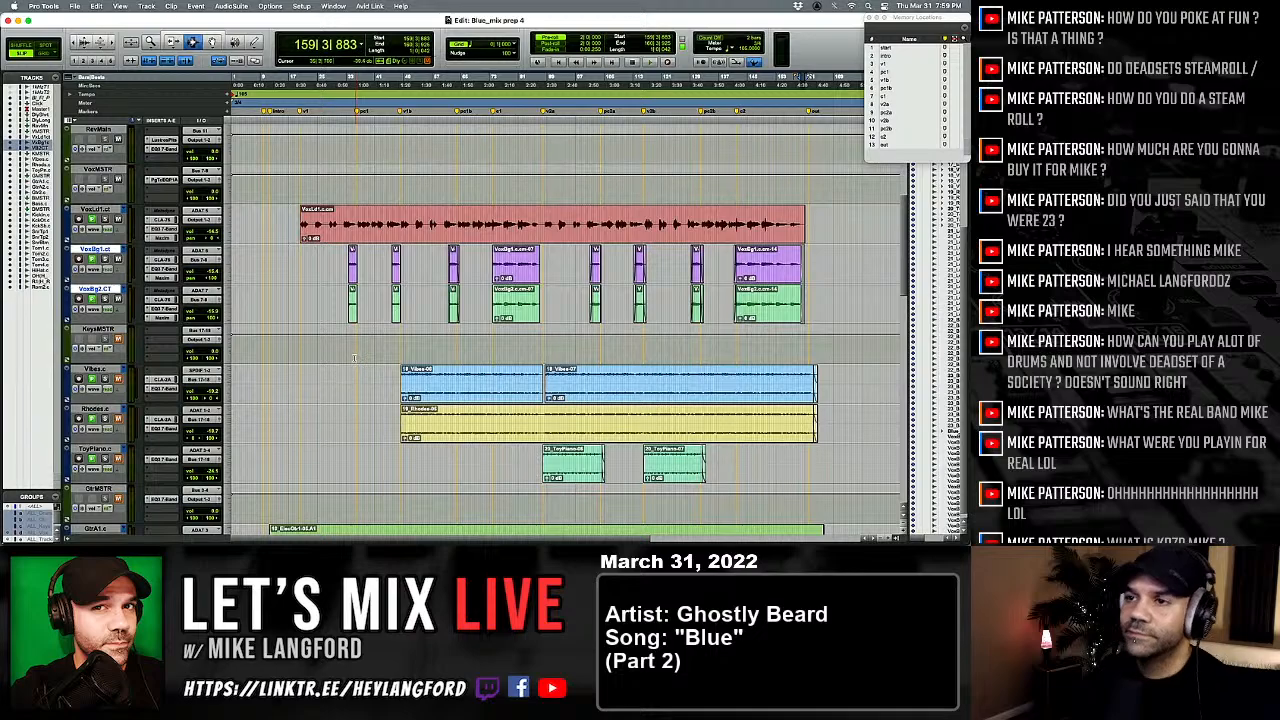
scroll(355, 360, "up", 3)
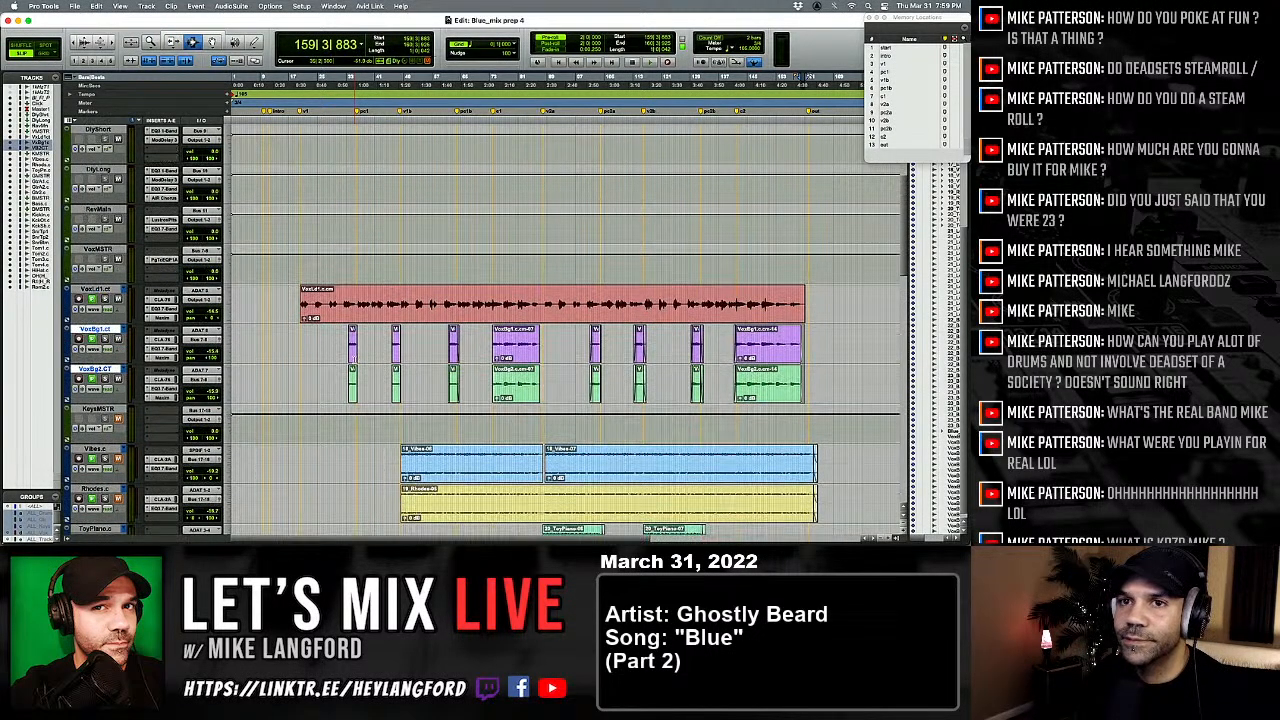
scroll(296, 312, "down", 2)
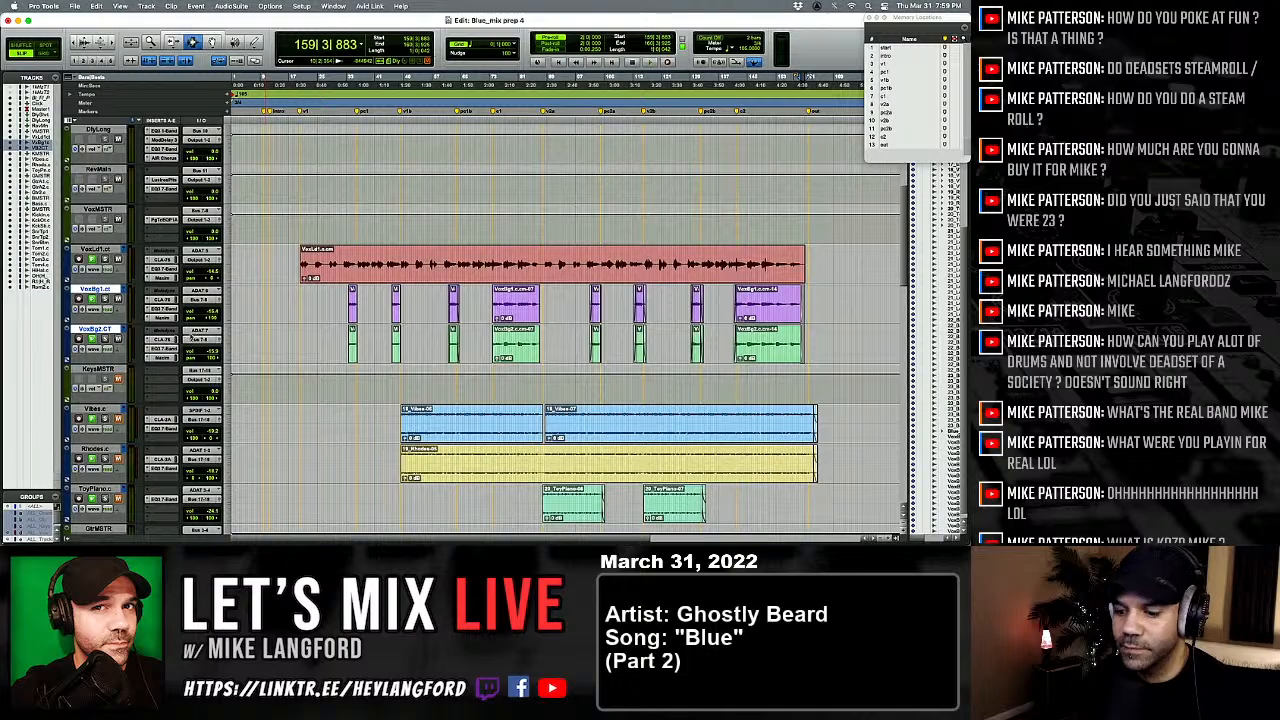
key("super+shift+s")
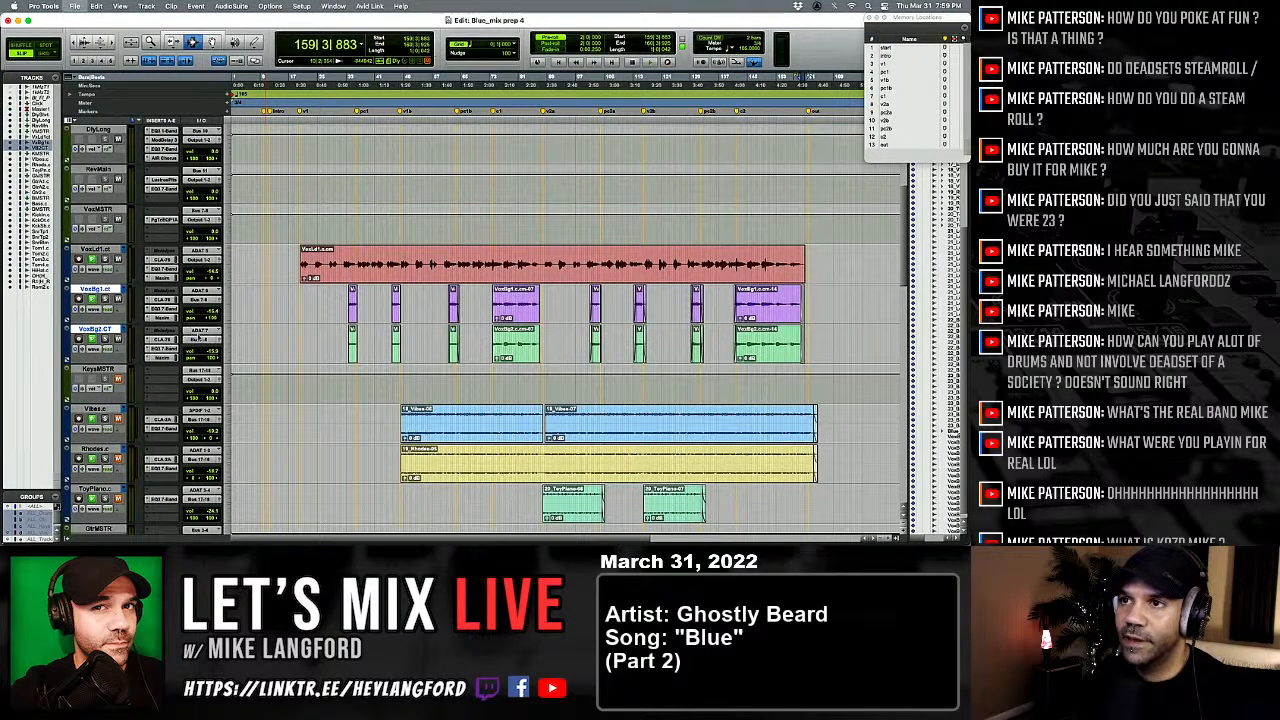
key("Right")
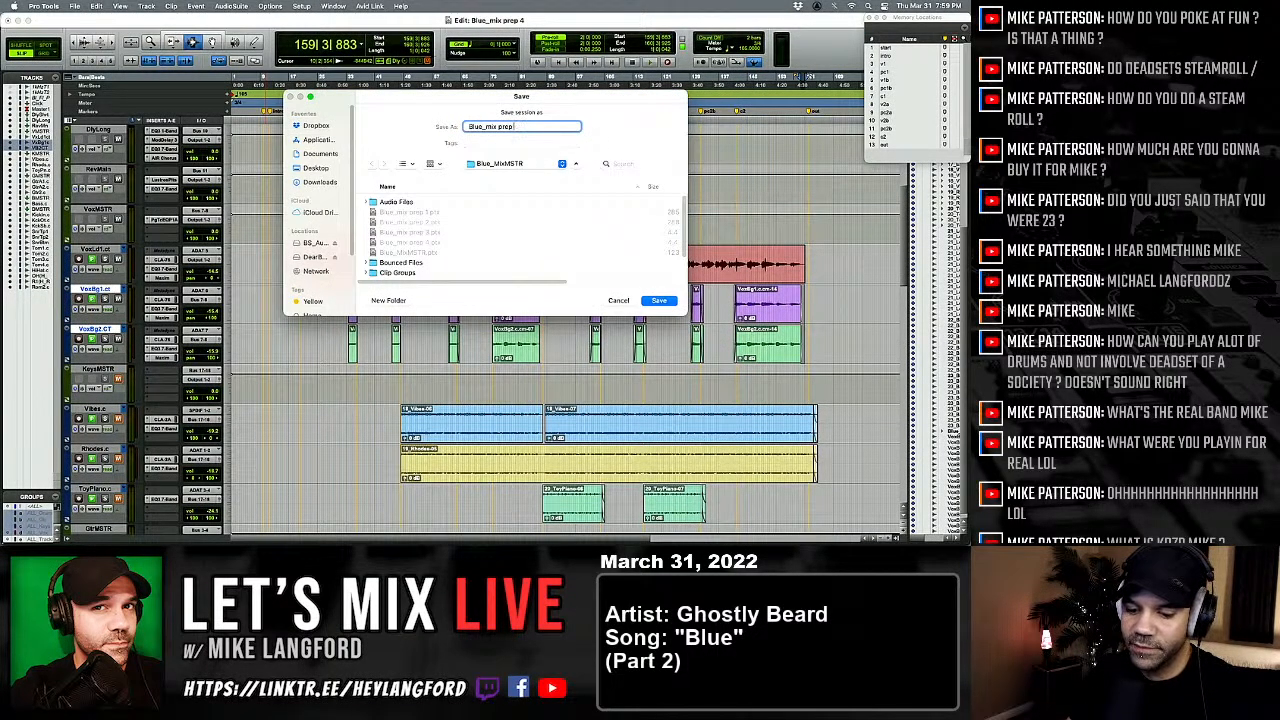
type("5")
key("Return")
scroll(160, 291, "down", 3)
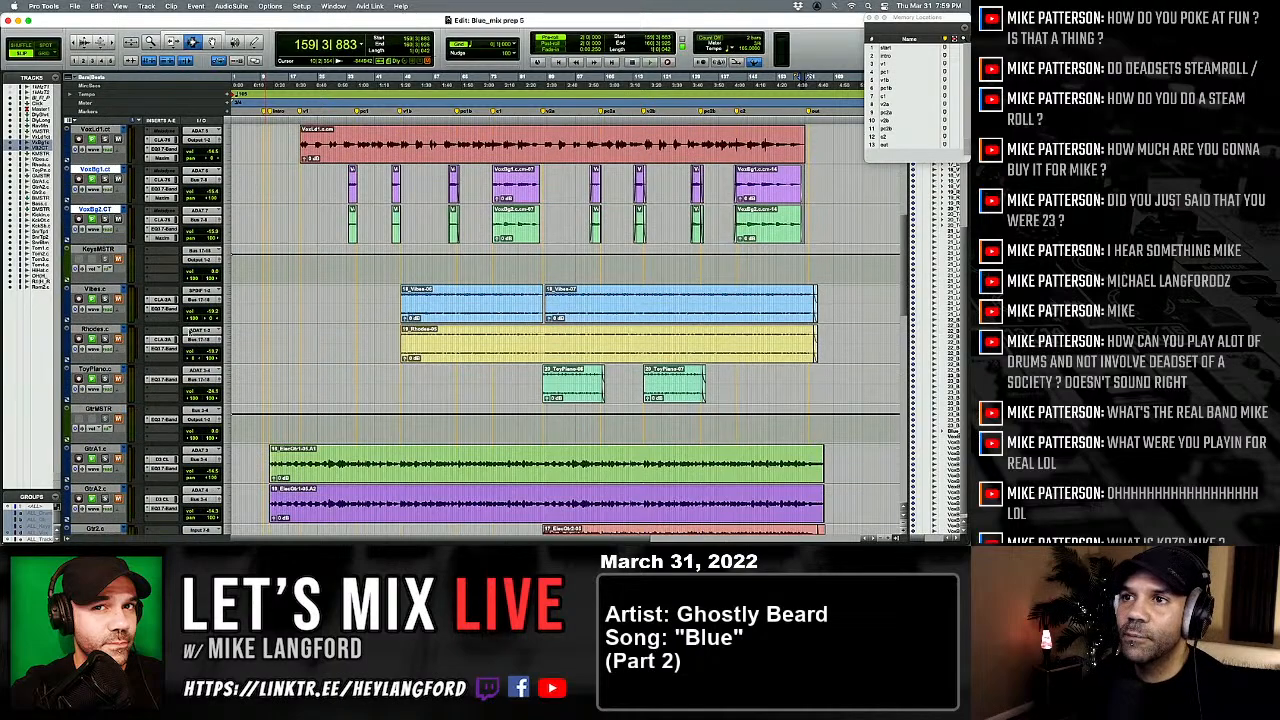
scroll(160, 291, "up", 7)
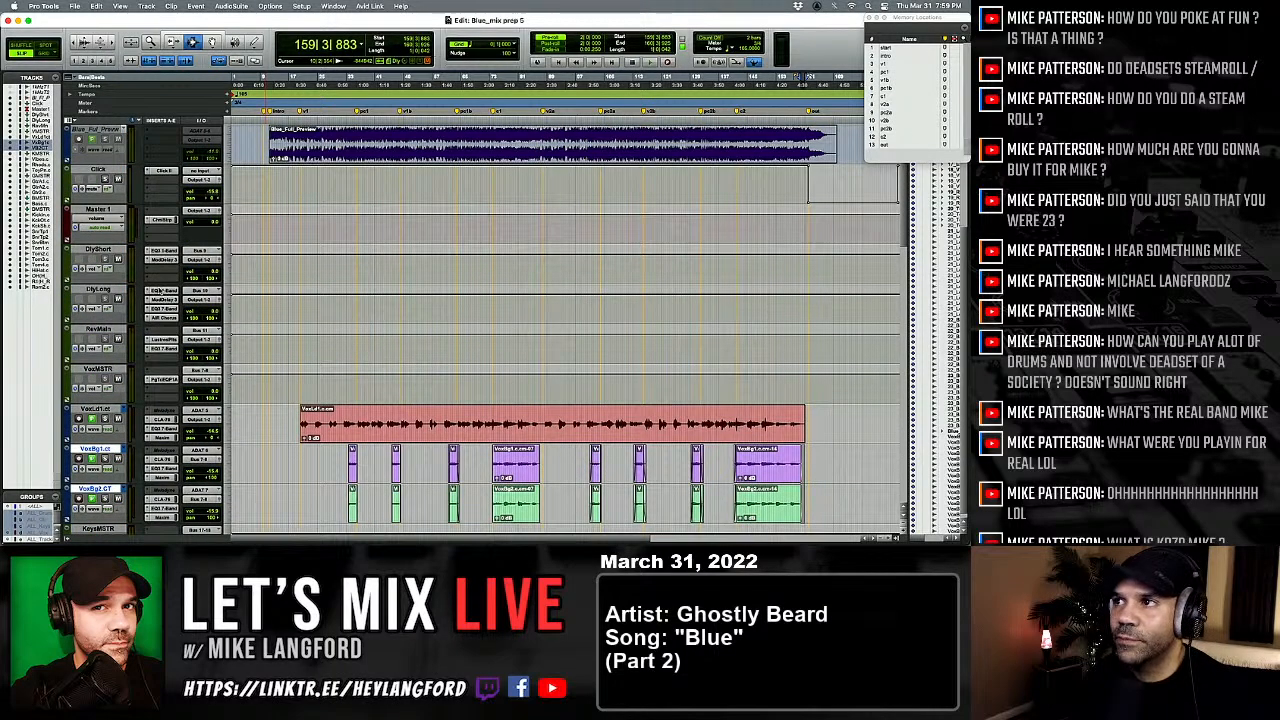
scroll(158, 291, "down", 4)
scroll(158, 291, "down", 8)
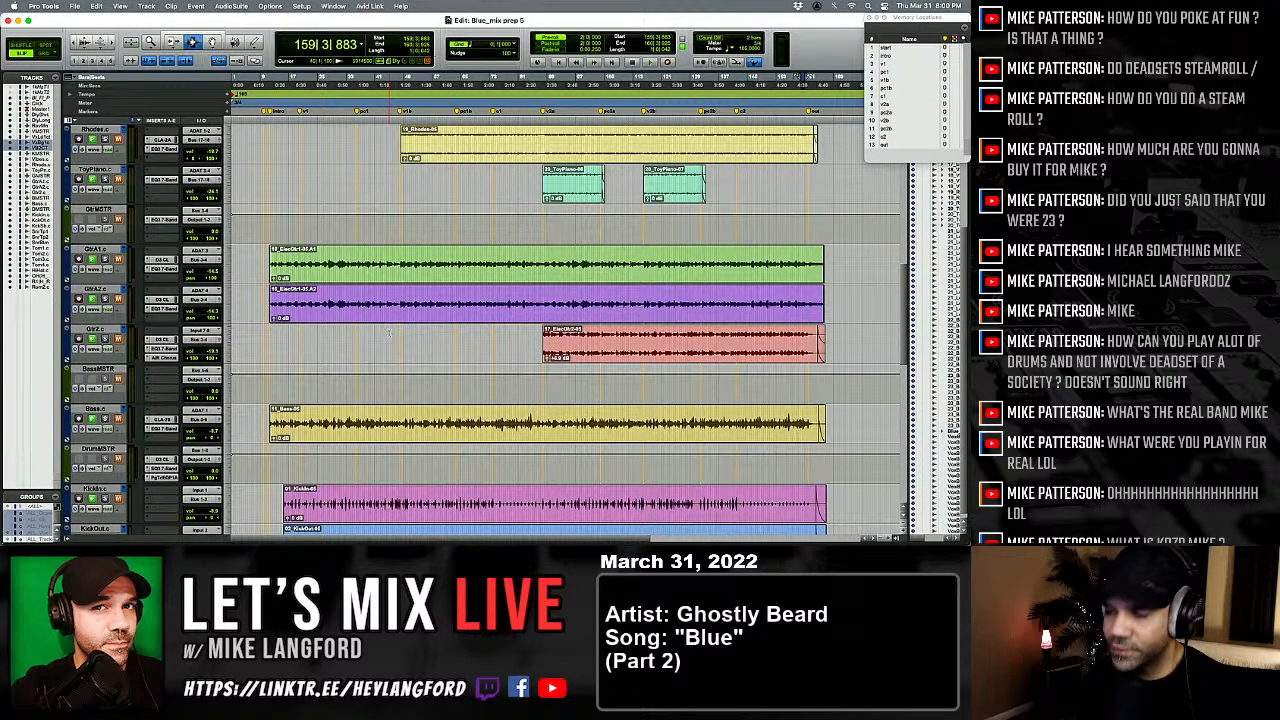
scroll(400, 320, "up", 5)
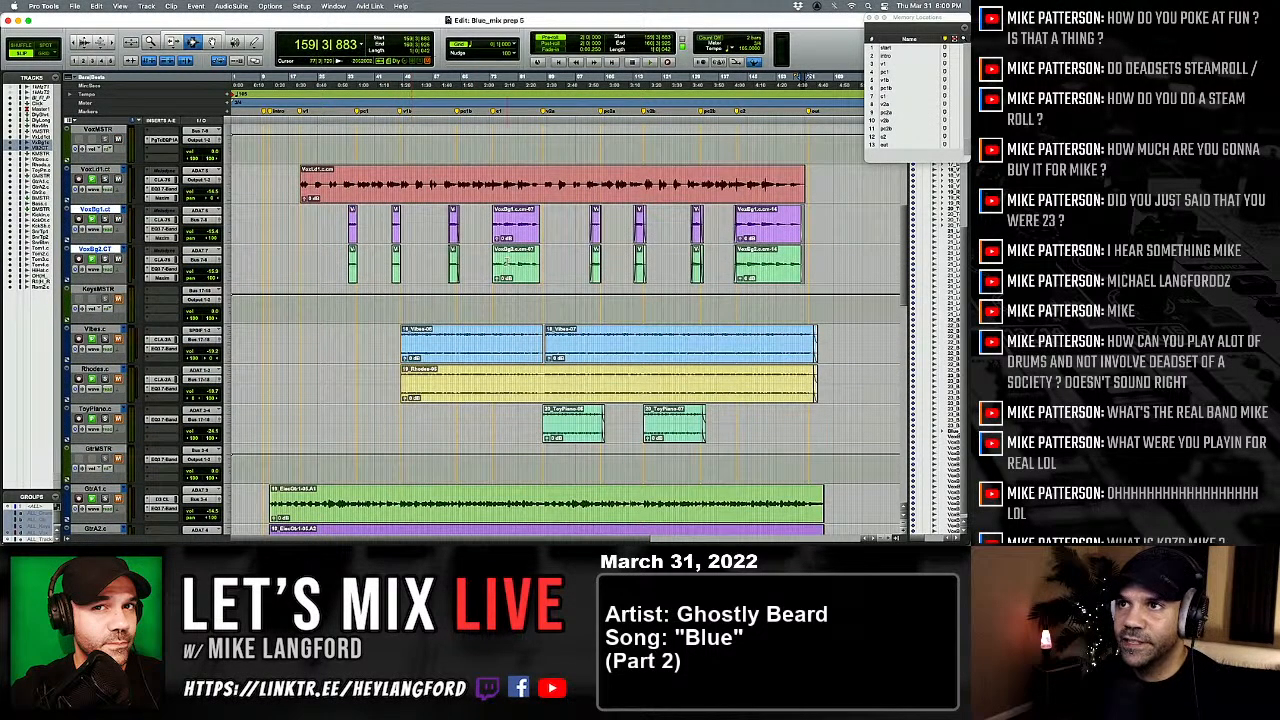
Step: Place the edit cursor at the end of the third VoxBg1 clip, in bar 64, and save the session
left_click(500, 76)
left_click(424, 226)
left_click(455, 226)
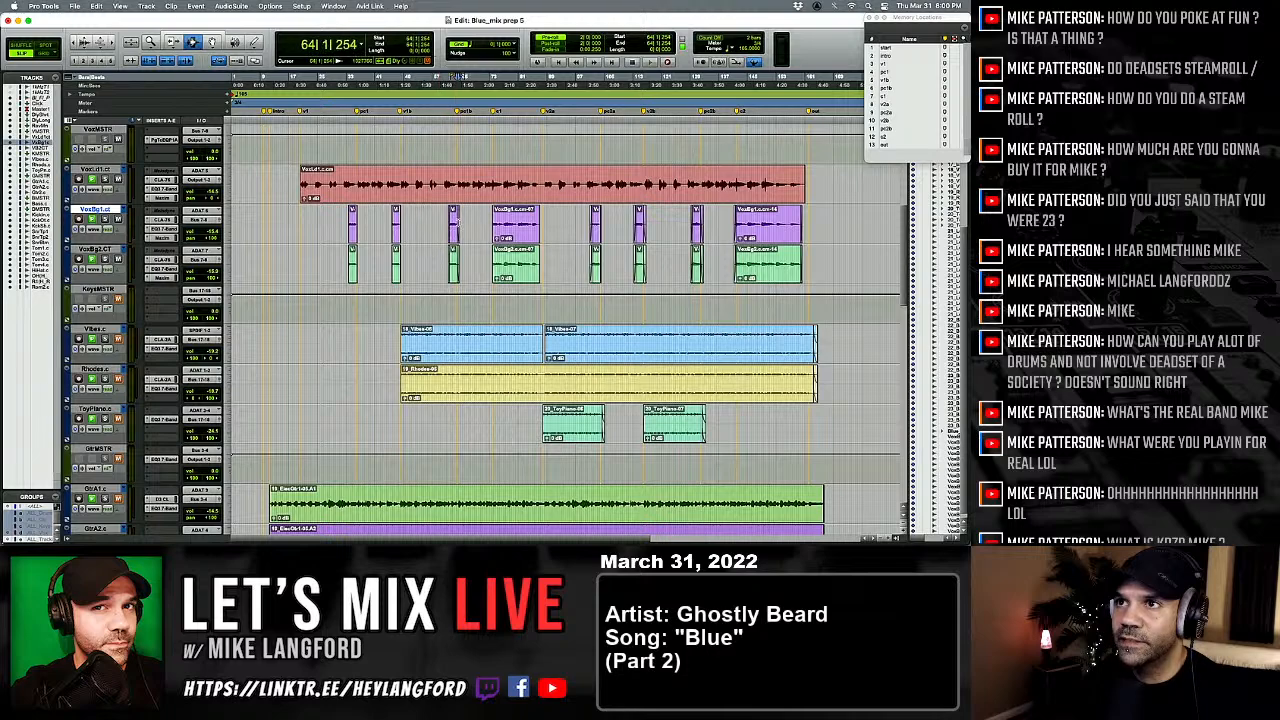
left_click(459, 227)
key("super+s")
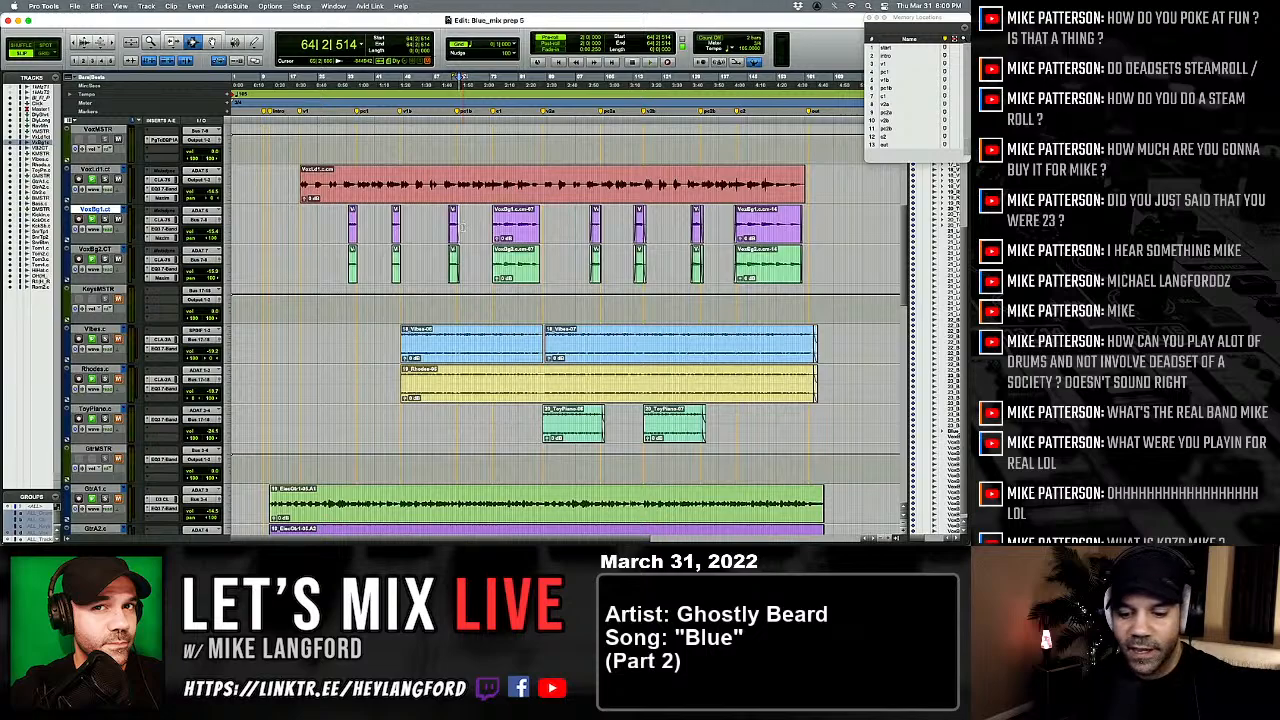
Step: Play back the mix leading into the third backing vocal clip pair, starting in bar 59
key("super+bracketright")
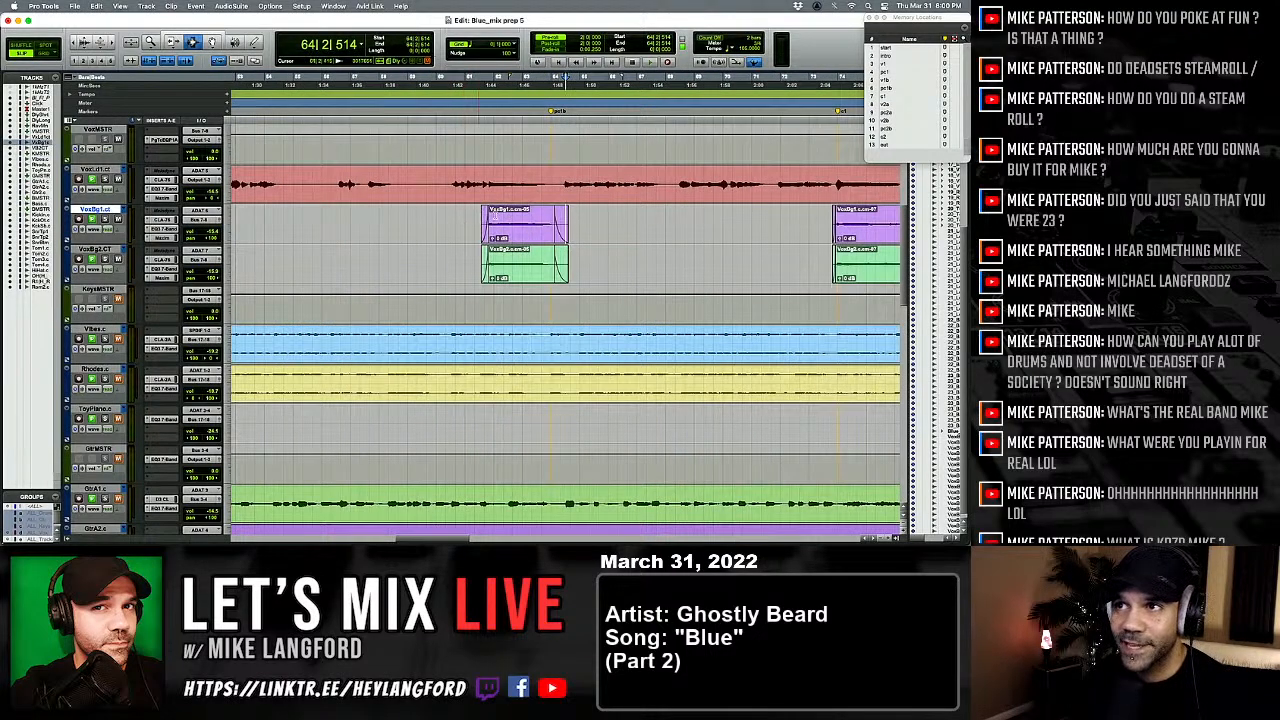
left_click(435, 211)
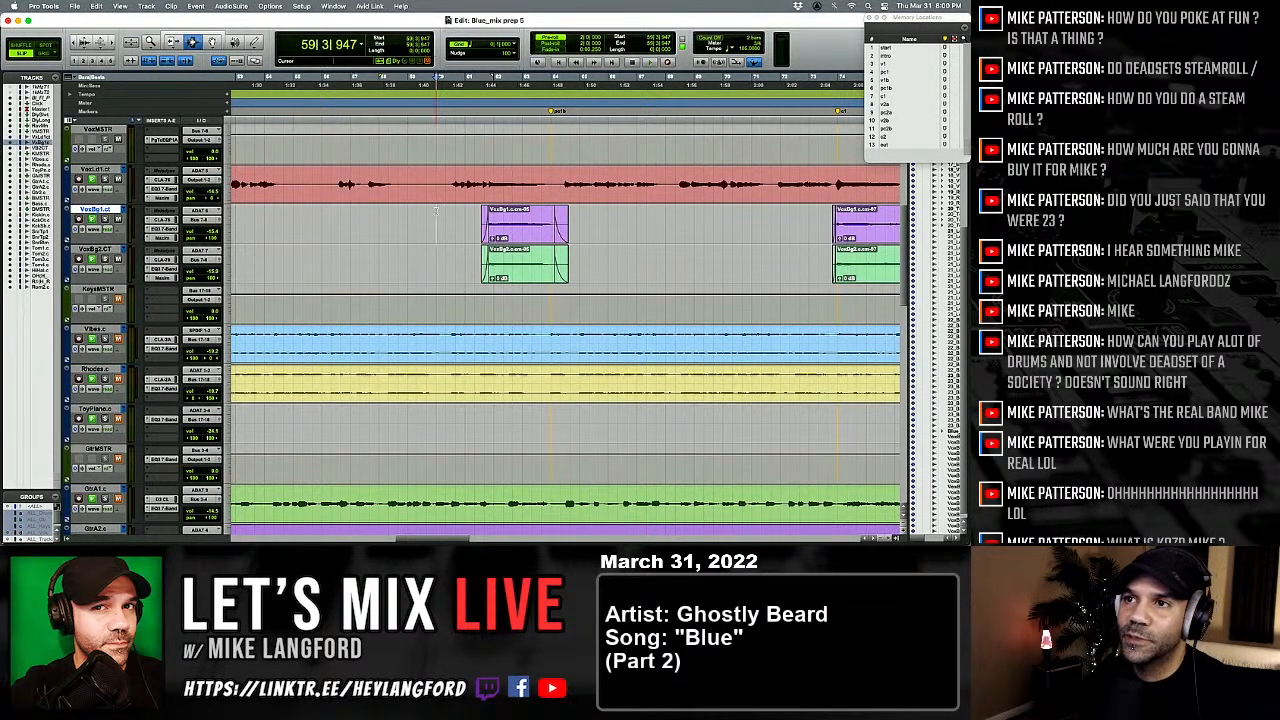
key("space")
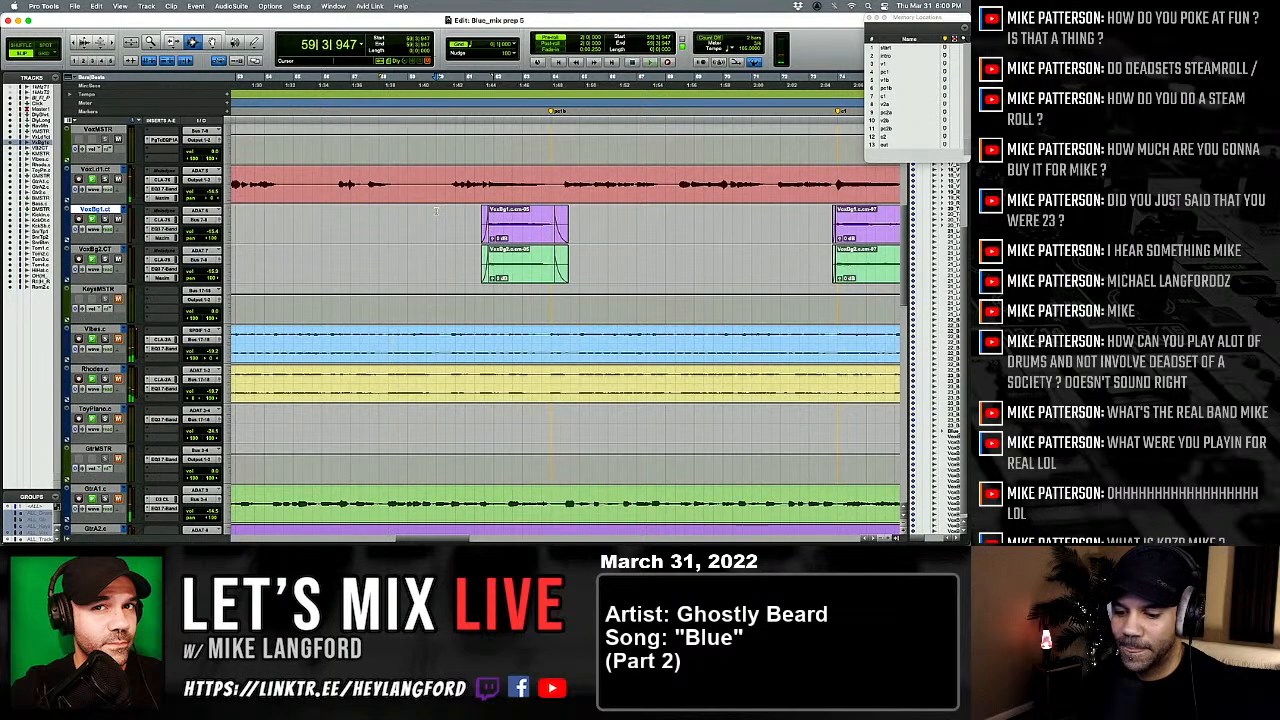
key("space")
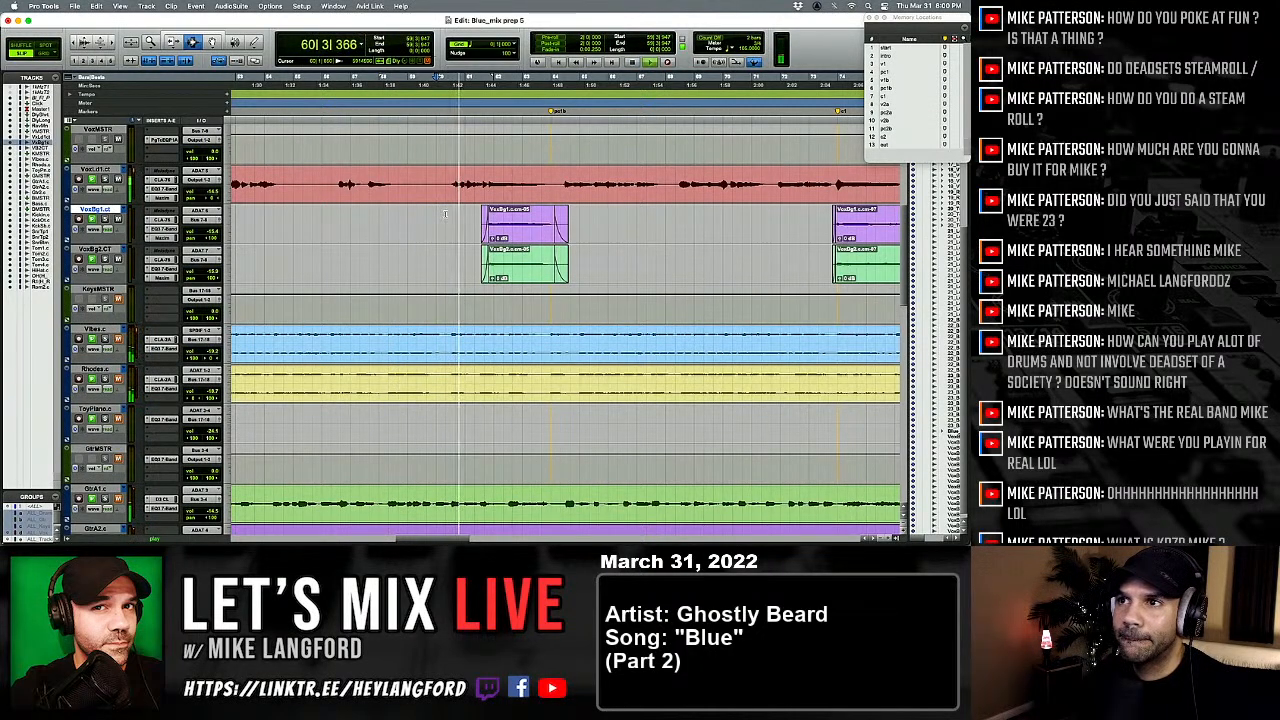
key("space")
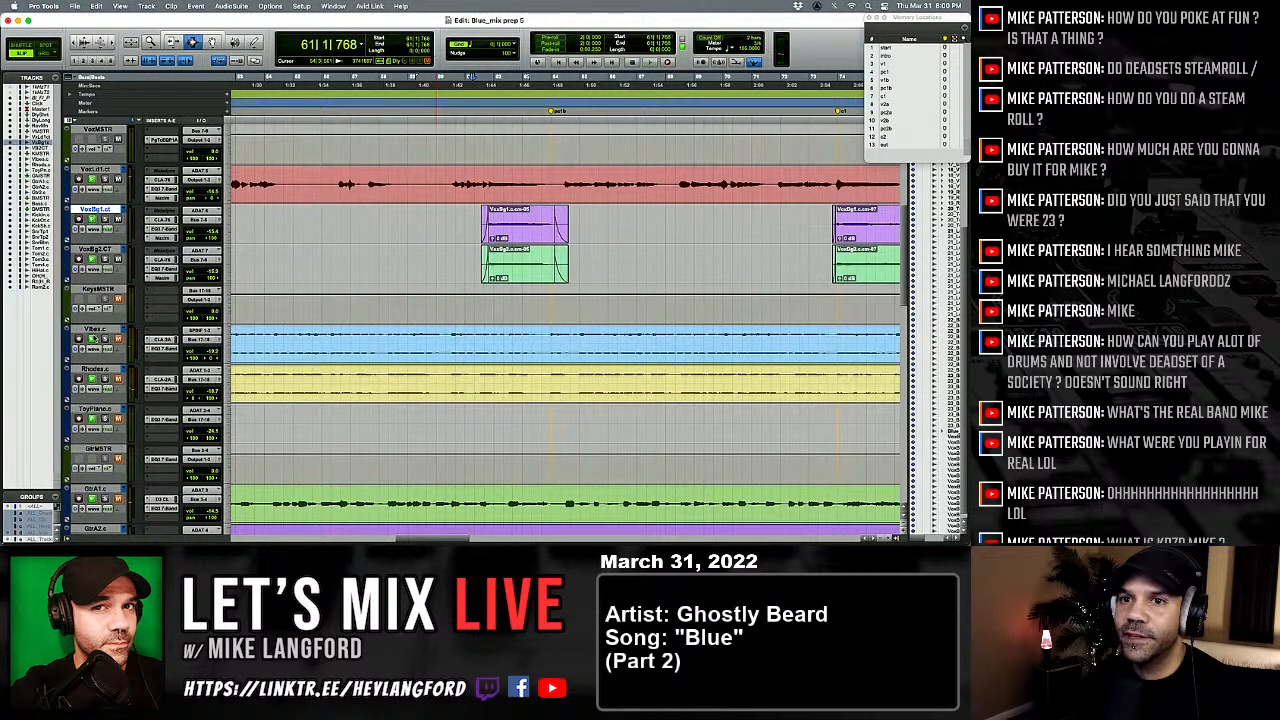
Step: Select all tracks from KeysMSTR through Room2.c and resume playback with the Mix window shown
left_click(112, 290)
scroll(97, 335, "down", 15)
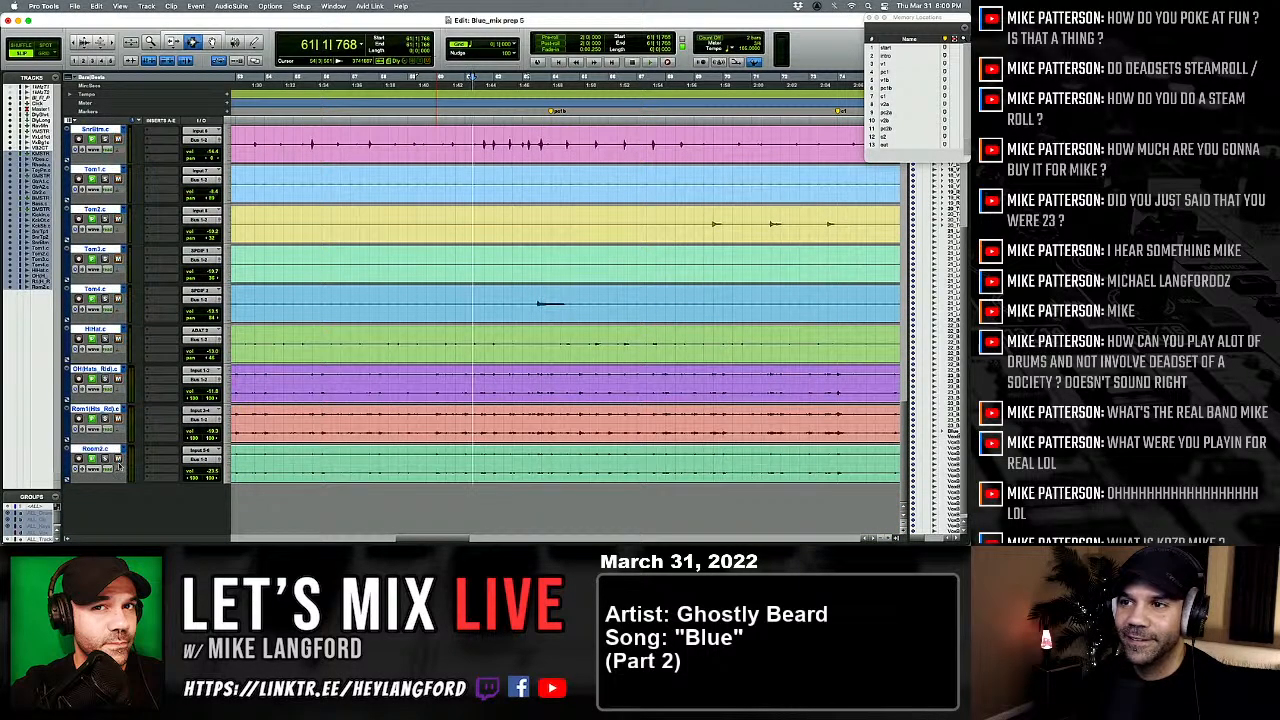
key("space")
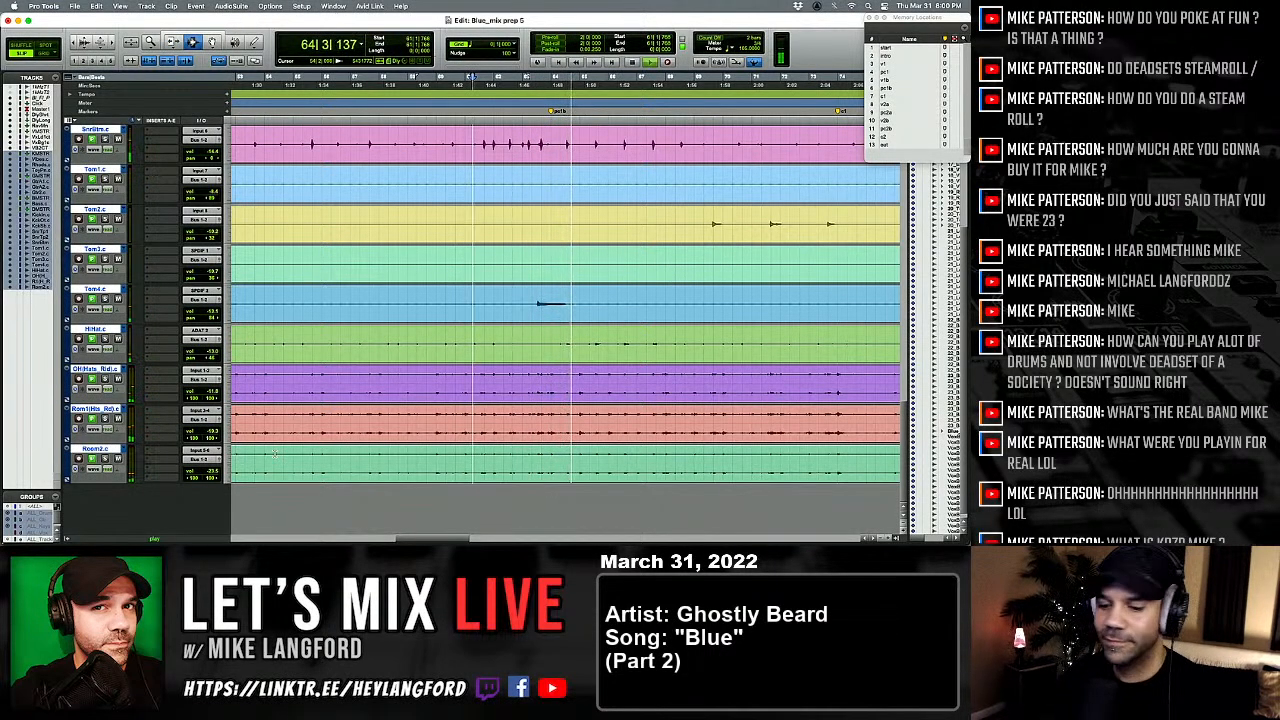
key("super+equal")
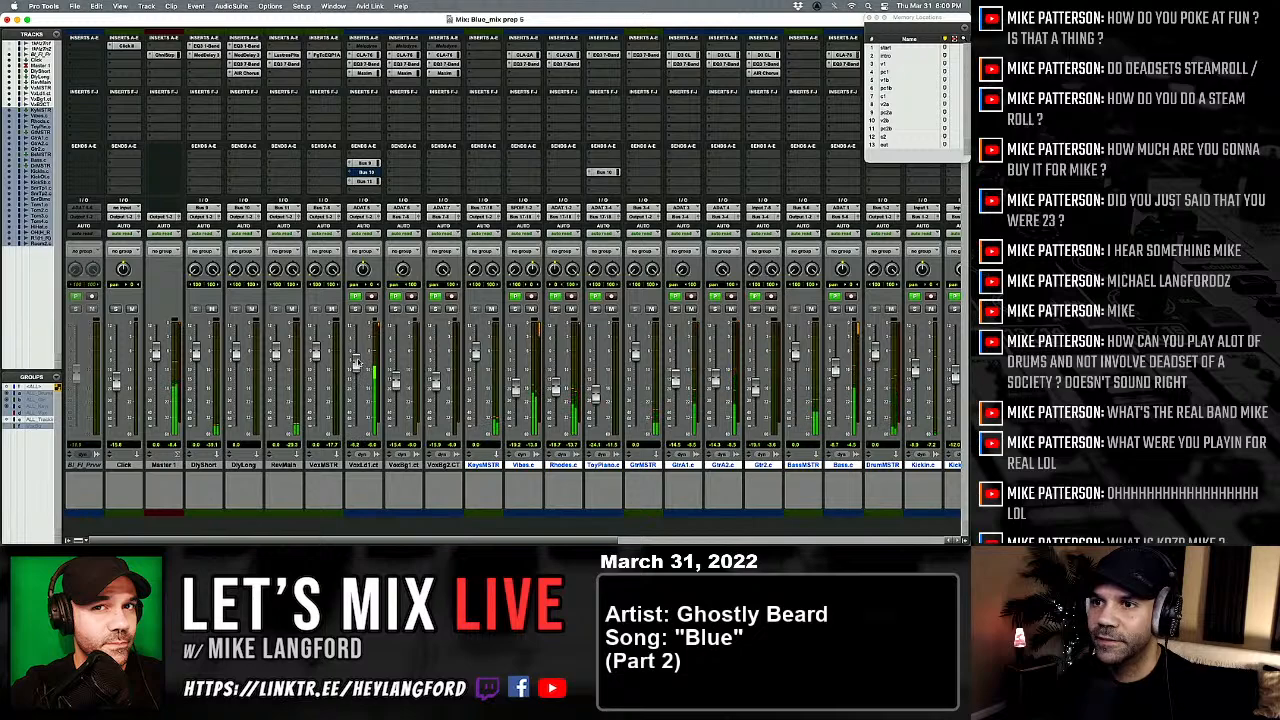
Step: Reactivate the track groups, lower the grouped vocal faders and mute the vocal tracks, and return to the Edit window
key("super+shift+g")
left_click_drag(357, 361, 357, 401)
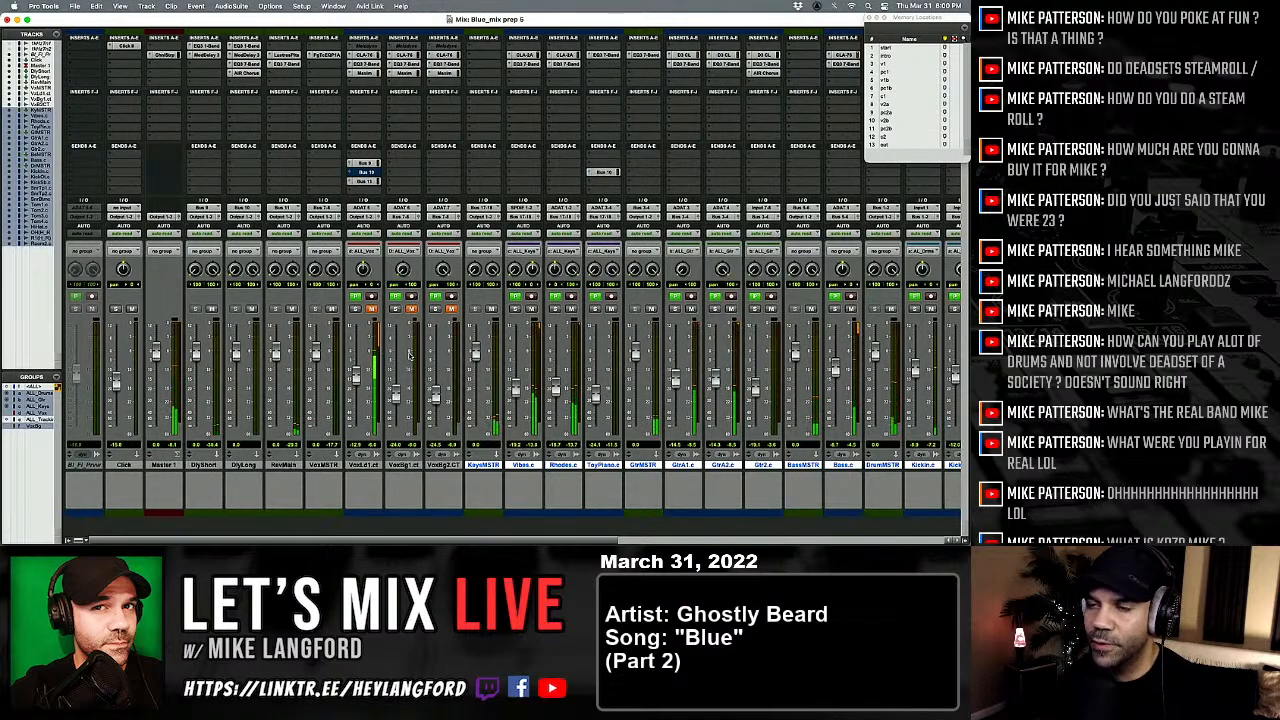
key("super+equal")
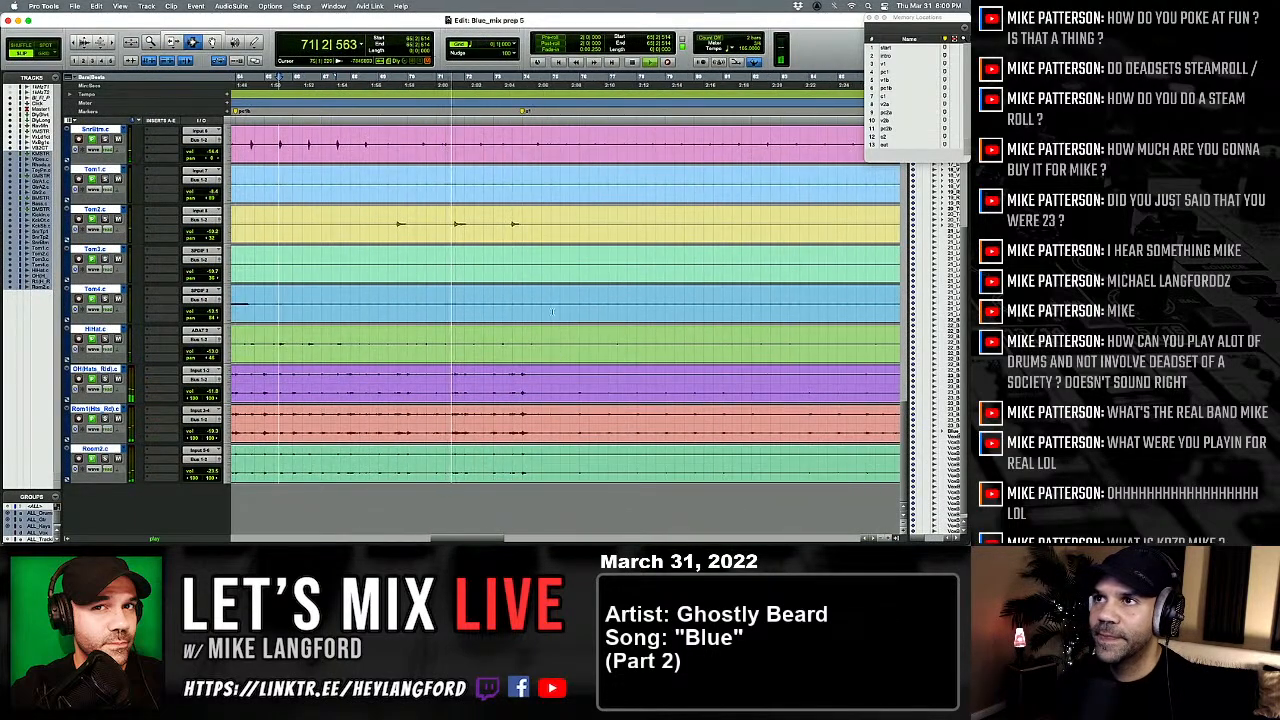
Step: Play the band tracks from bar 57, select the GtrA1.c and GtrA2.c tracks and enlarge their track height
left_click(614, 186)
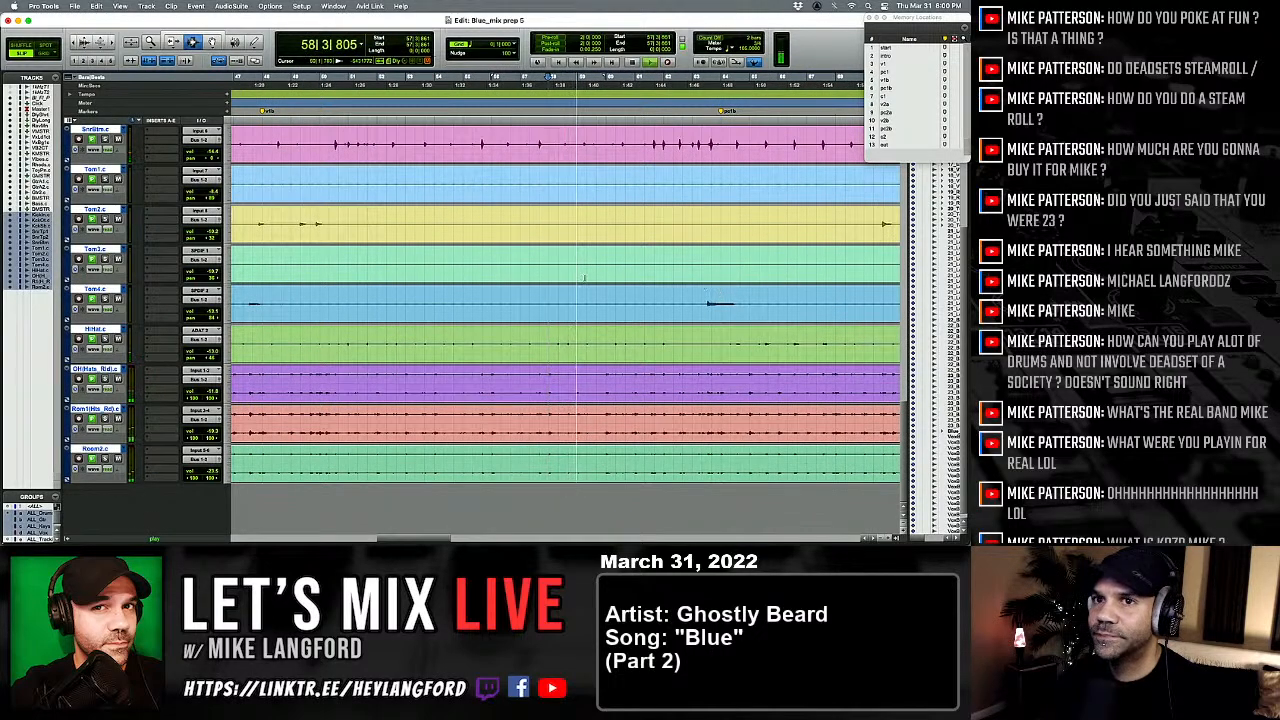
scroll(270, 310, "up", 10)
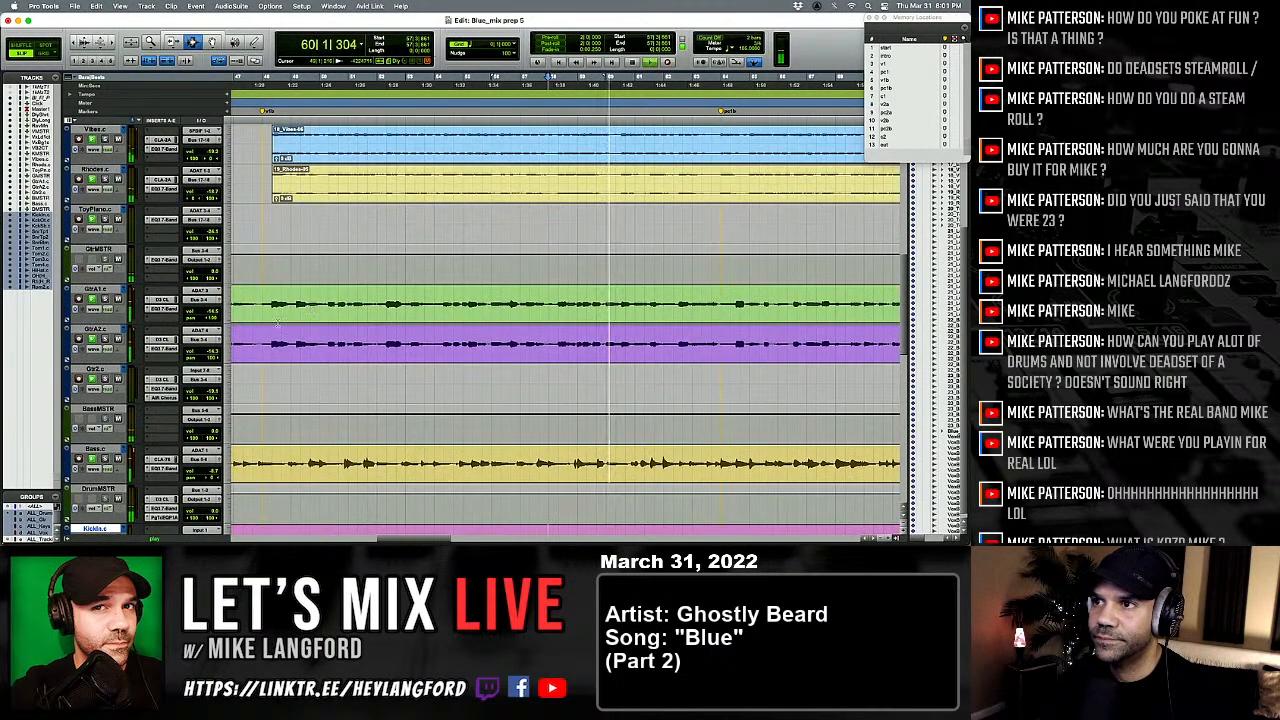
left_click(97, 289)
left_click(97, 328, "shift")
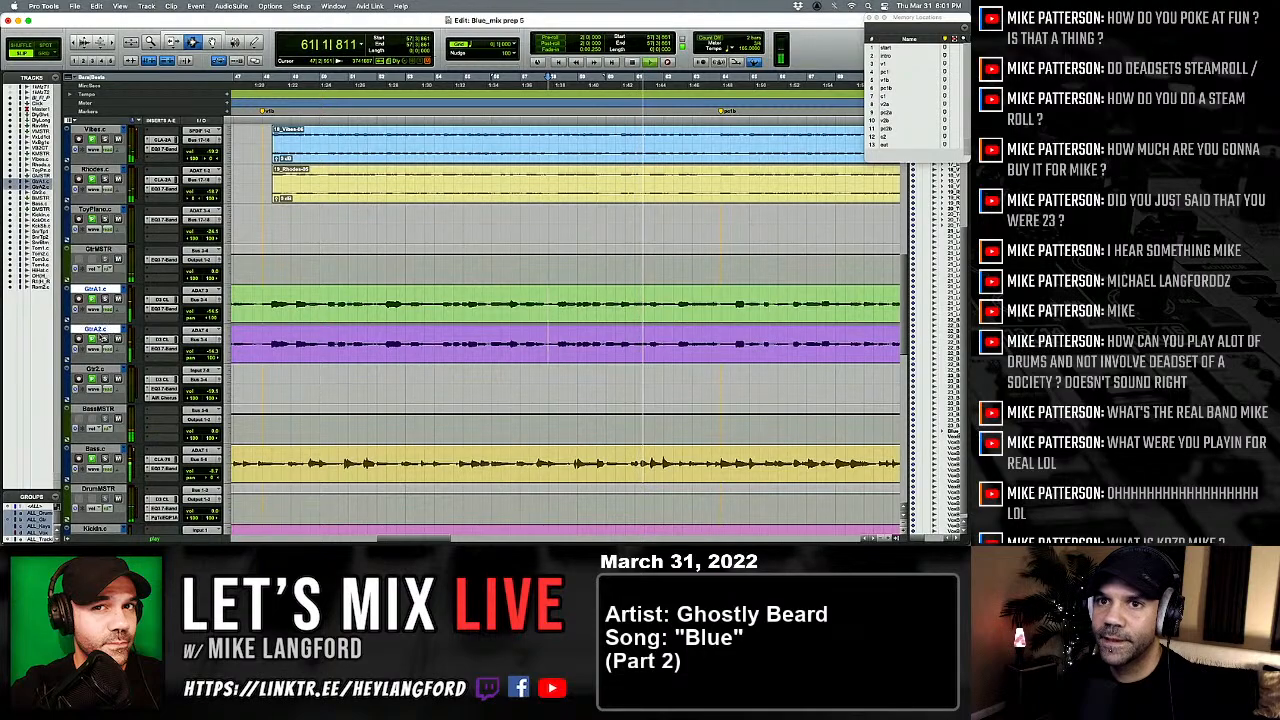
left_click_drag(98, 323, 98, 371)
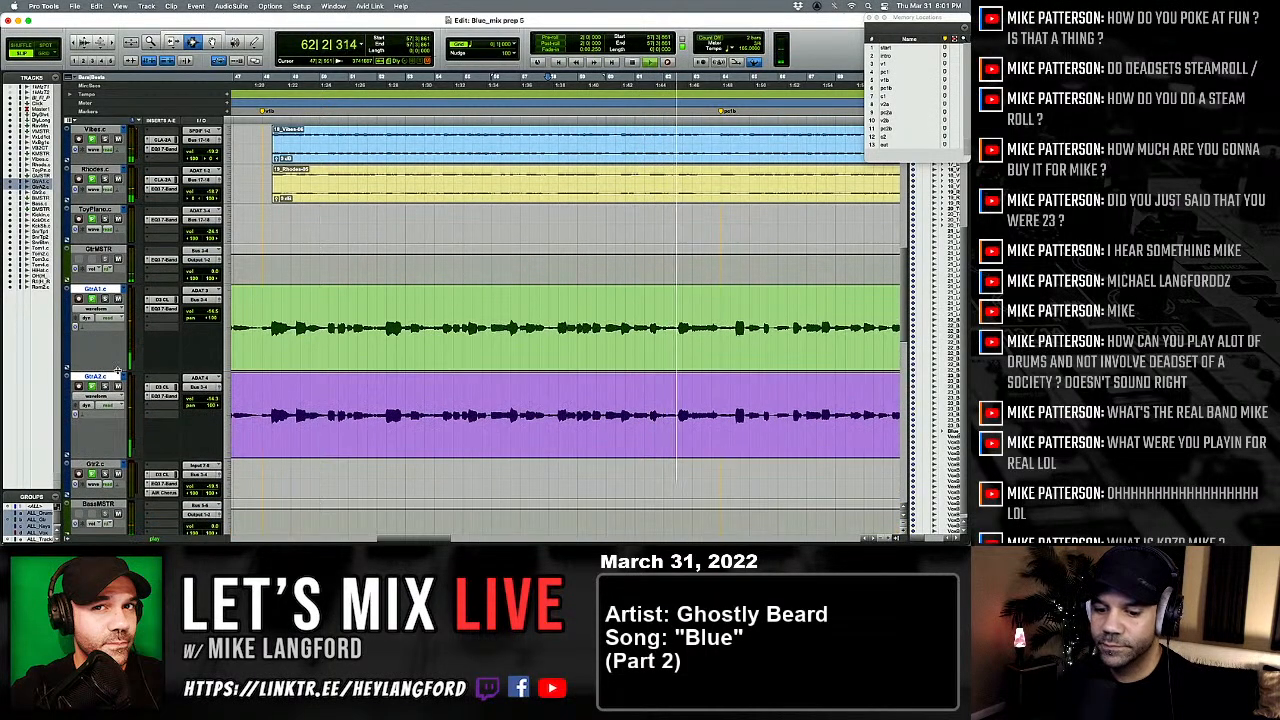
Step: Solo GtrA1.c, GtrA2.c and Gtr2.c and play the guitars from bar 62 towards the pc1b marker
key("t")
scroll(235, 379, "right", 5)
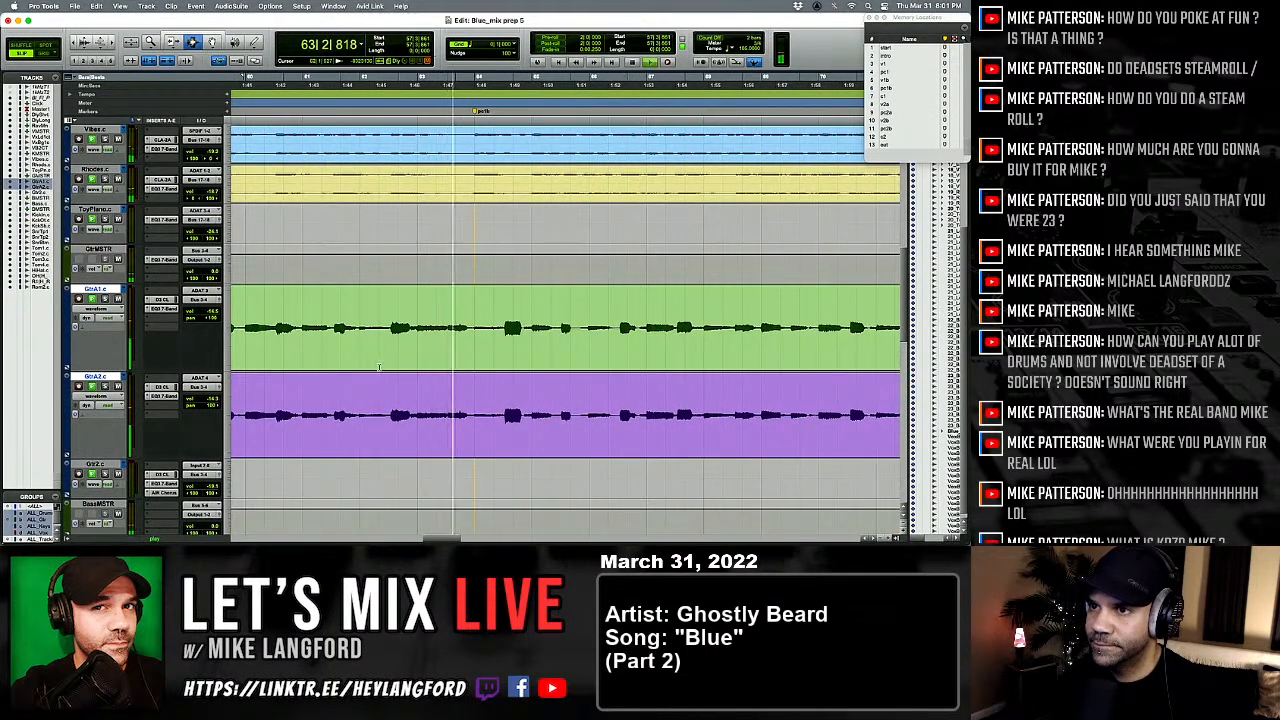
key("space")
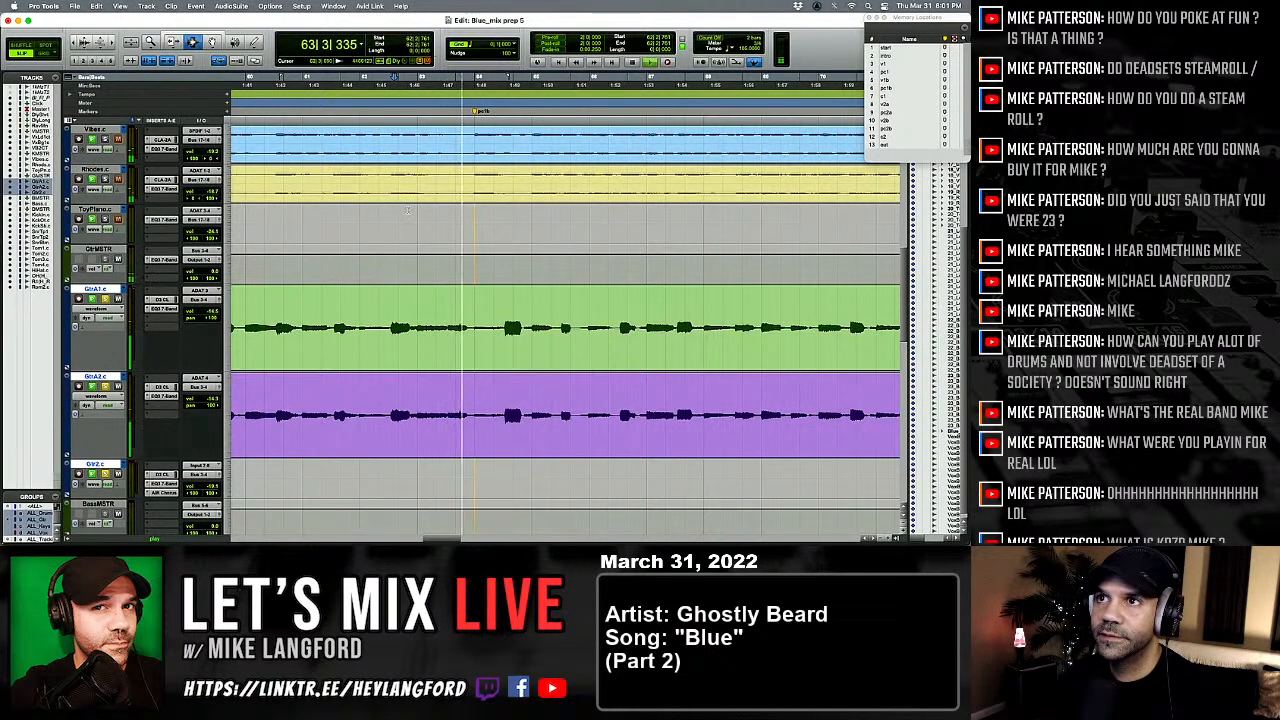
key("space")
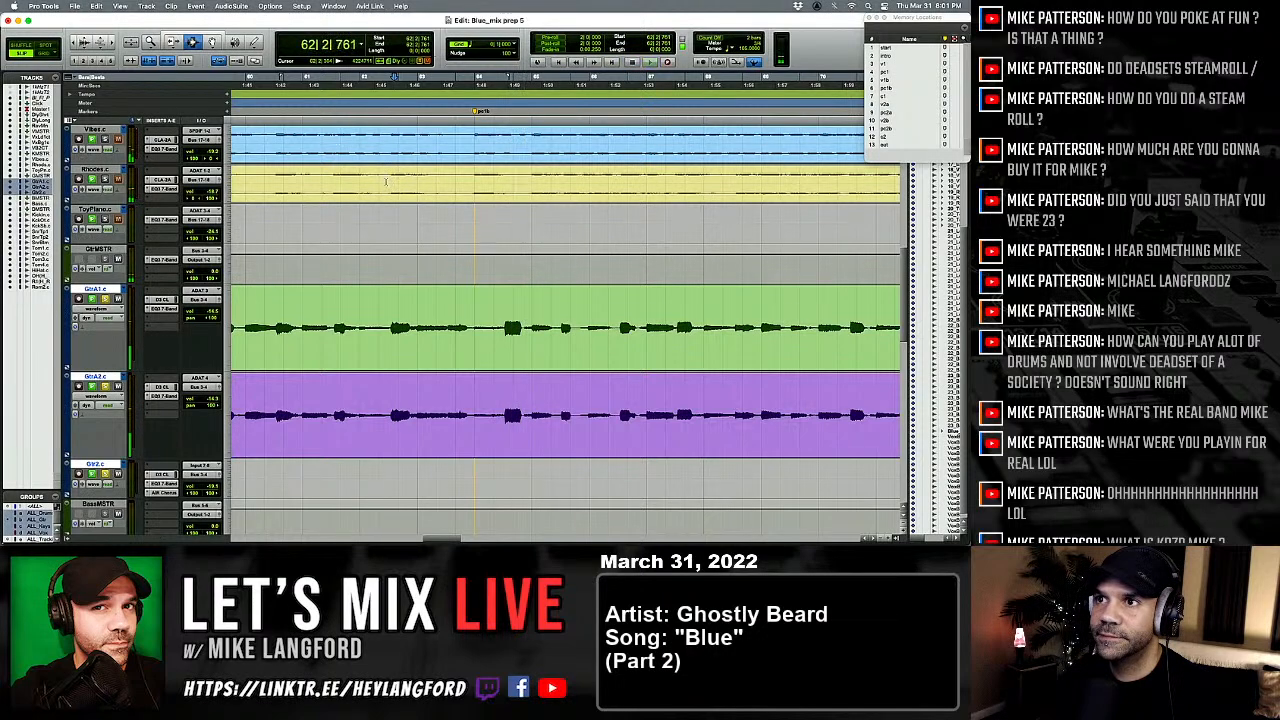
key("space")
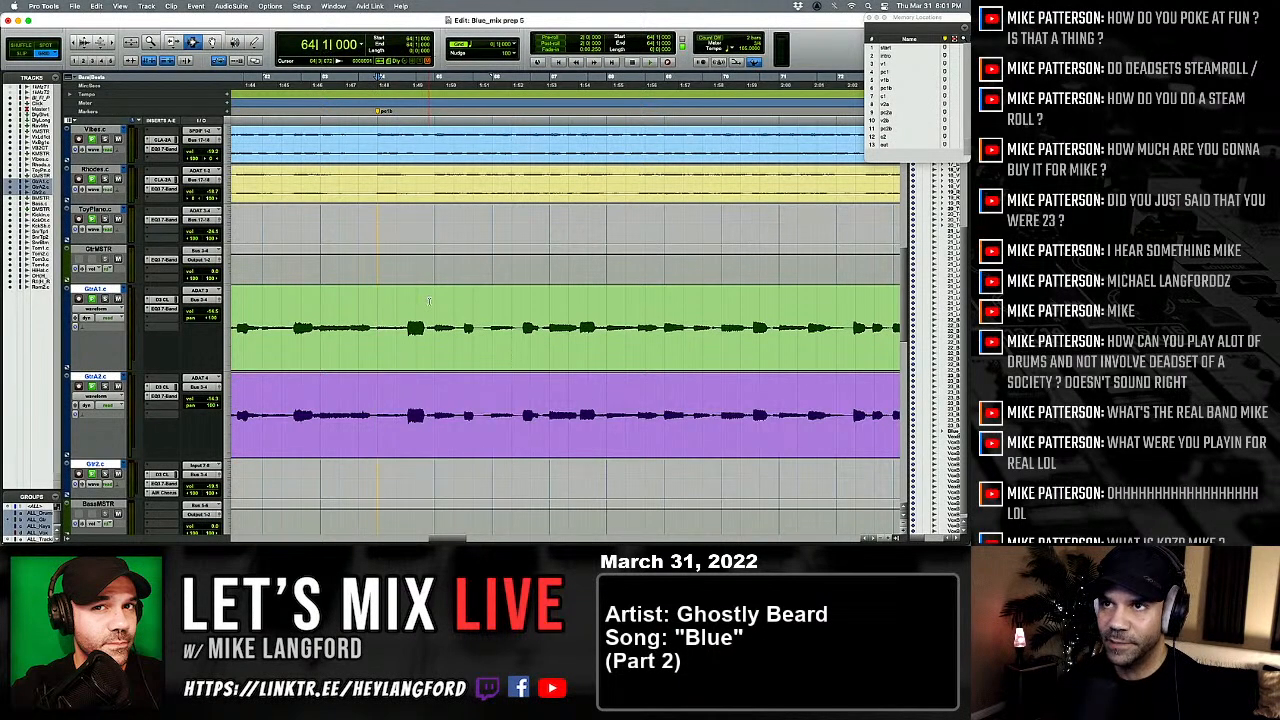
Step: Inspect the guitar waveforms around the pc1b marker and play the mix from bar 64
key("r")
key("r")
key("r")
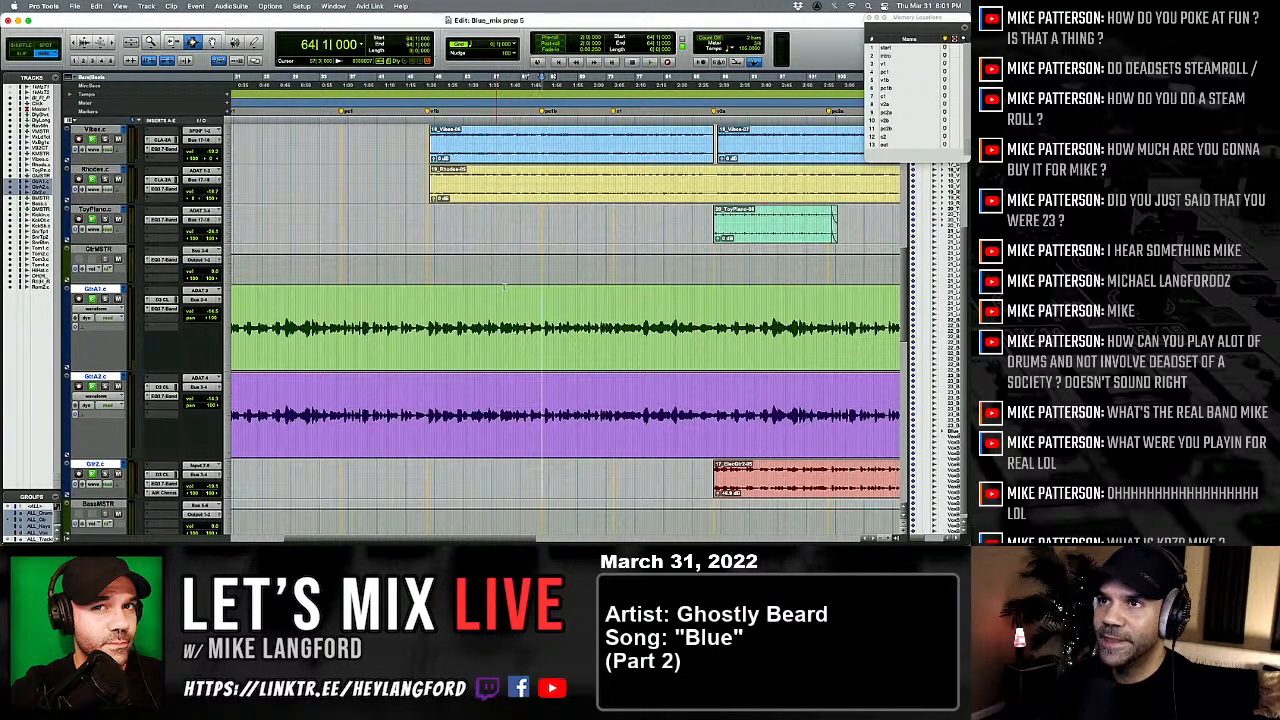
key("t")
key("t")
key("t")
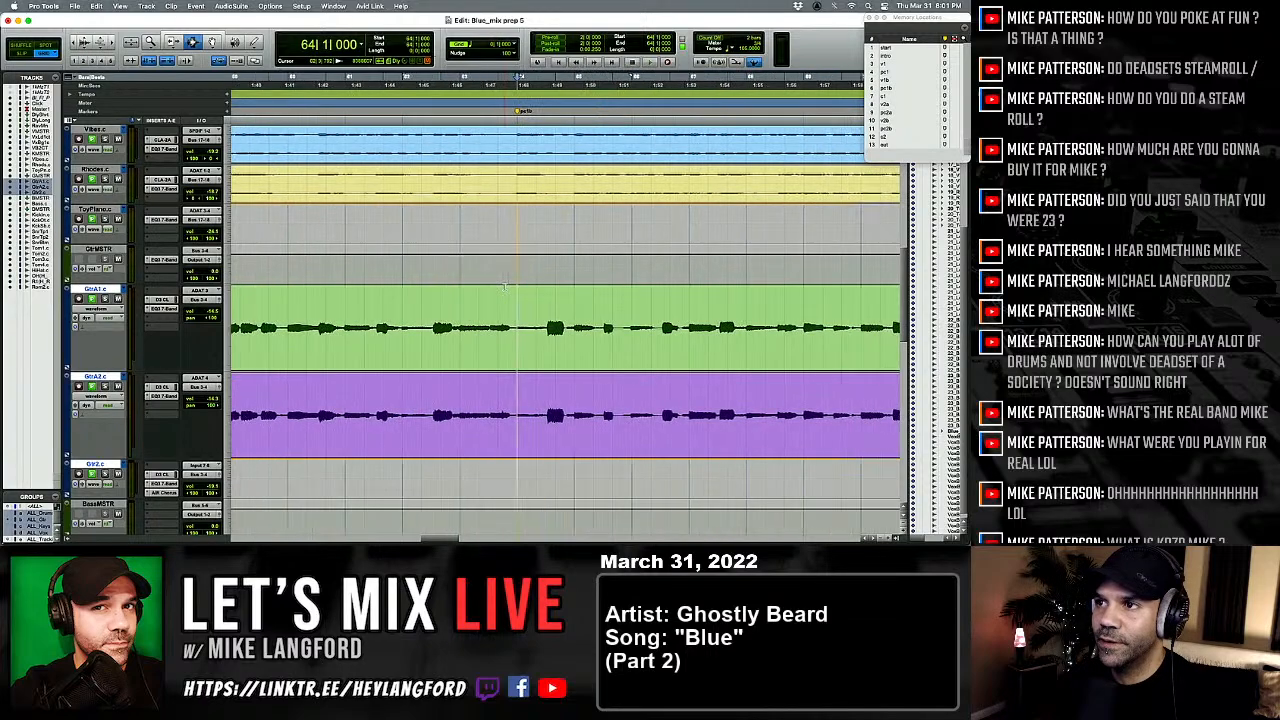
key("r")
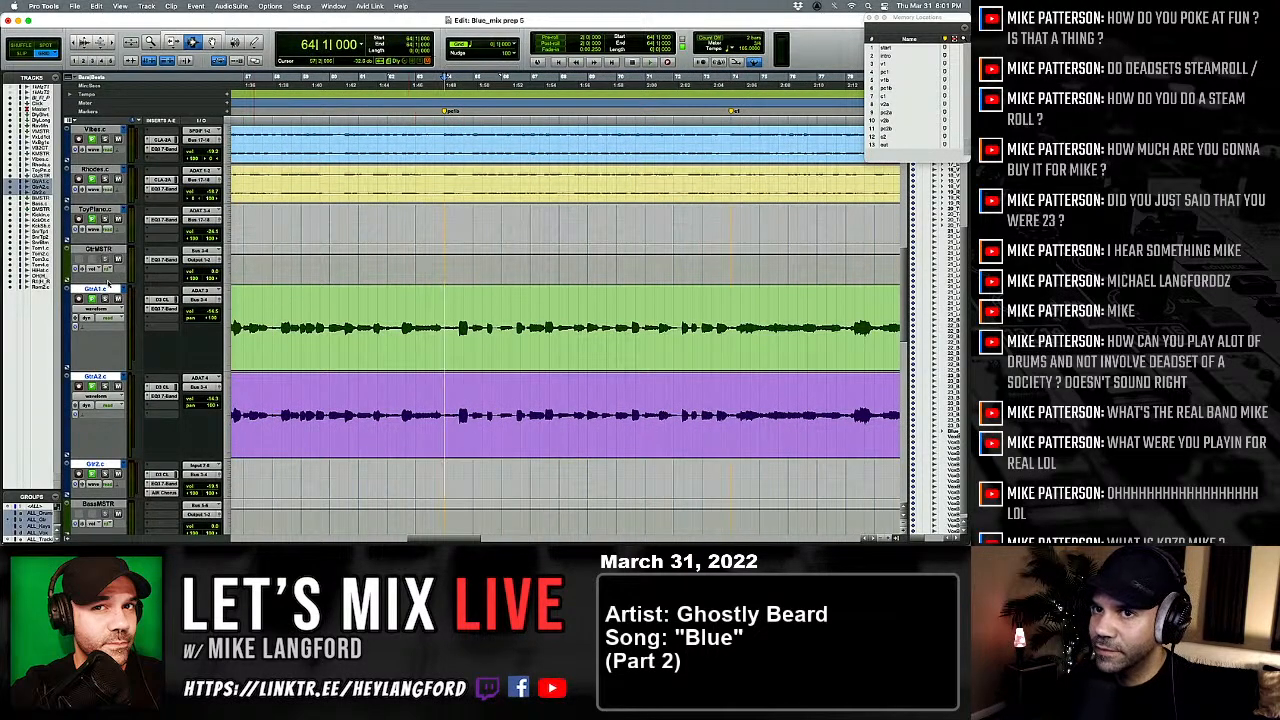
key("space")
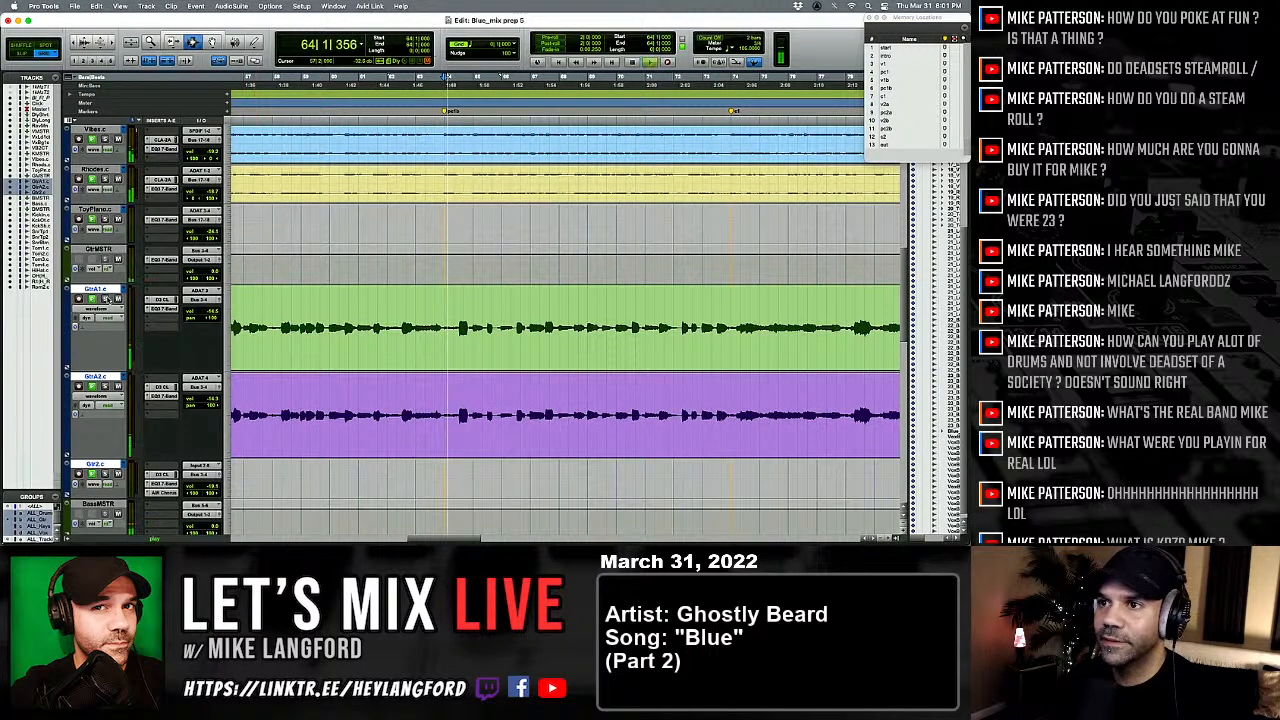
Step: Listen to the guitars between bars 69 and 74, replaying the lead-in to the c1 marker from bar 72
scroll(555, 344, "down", 5)
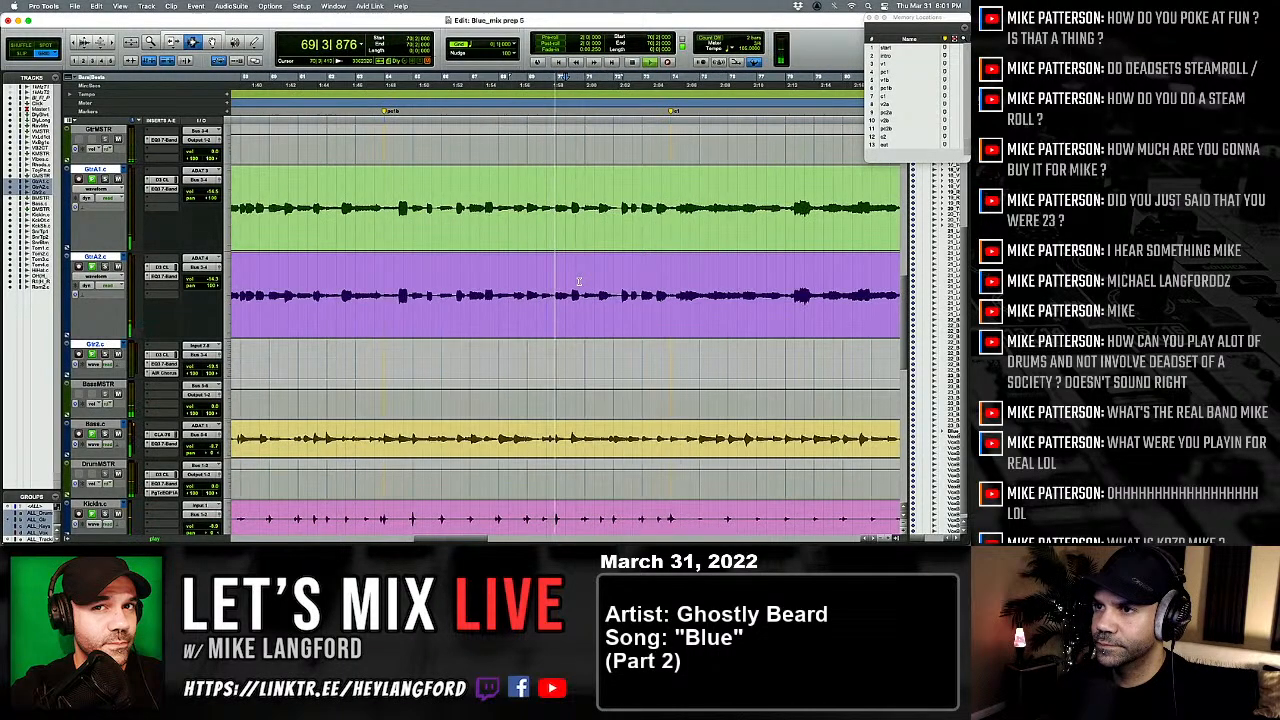
scroll(578, 282, "up", 2)
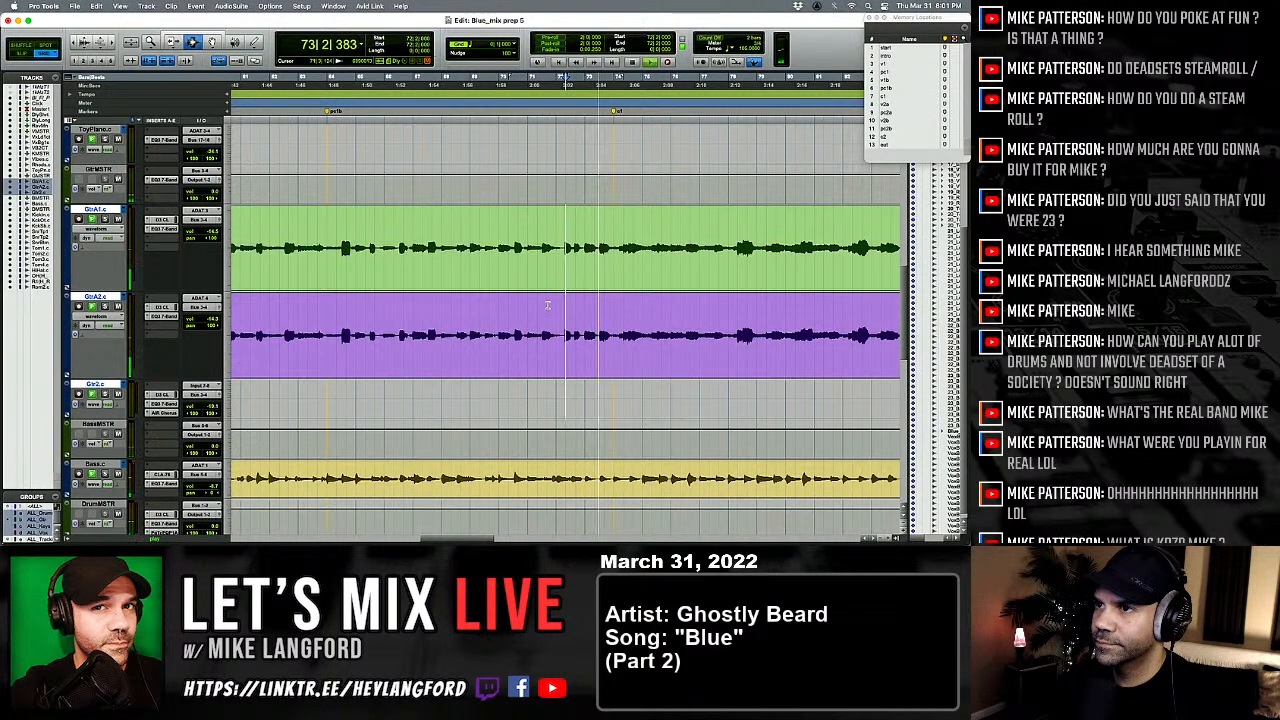
key("r")
key("r")
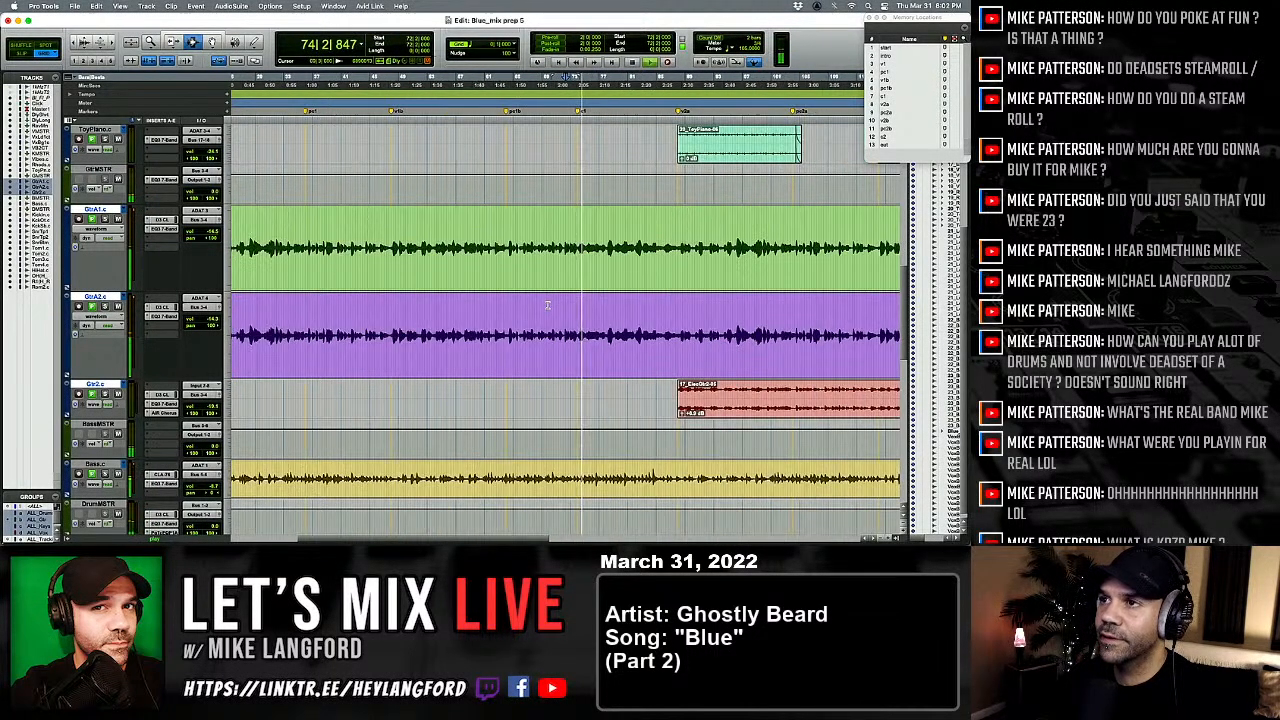
key("space")
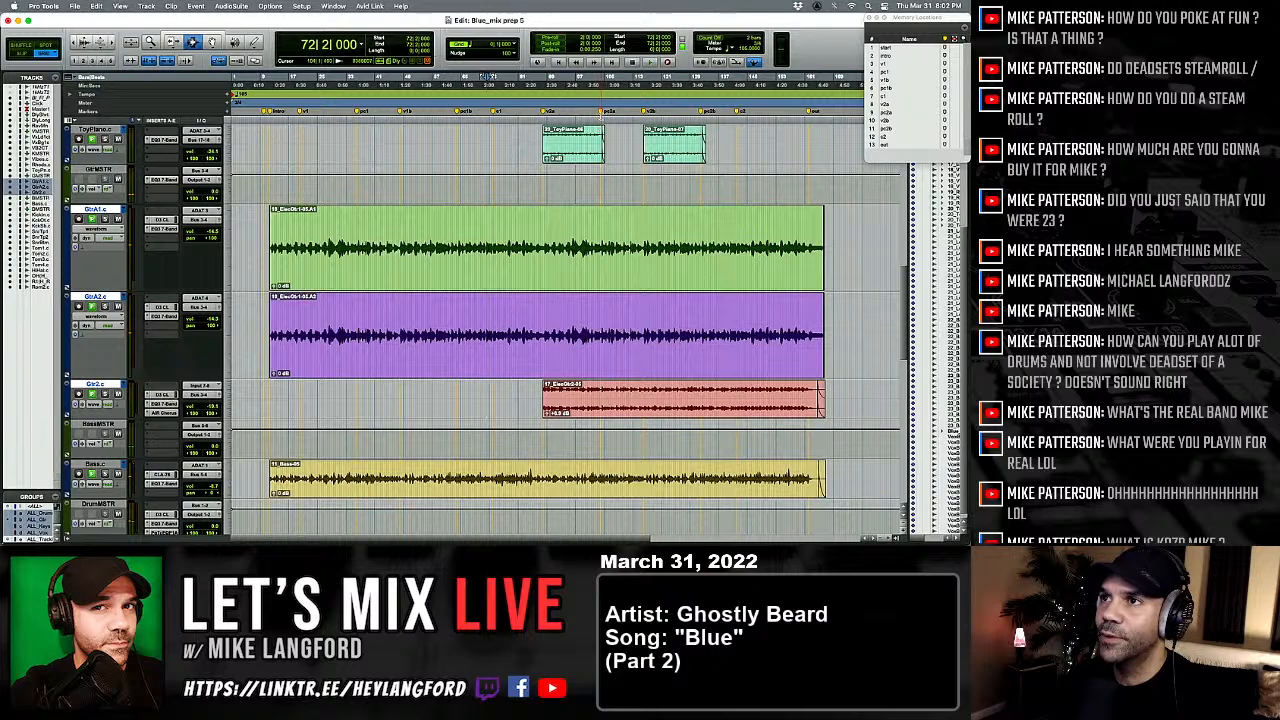
Step: Play the matching pre-chorus from the pc2a marker at bar 104, auditioning the guitar tracks in solo and in the mix
left_click(601, 113)
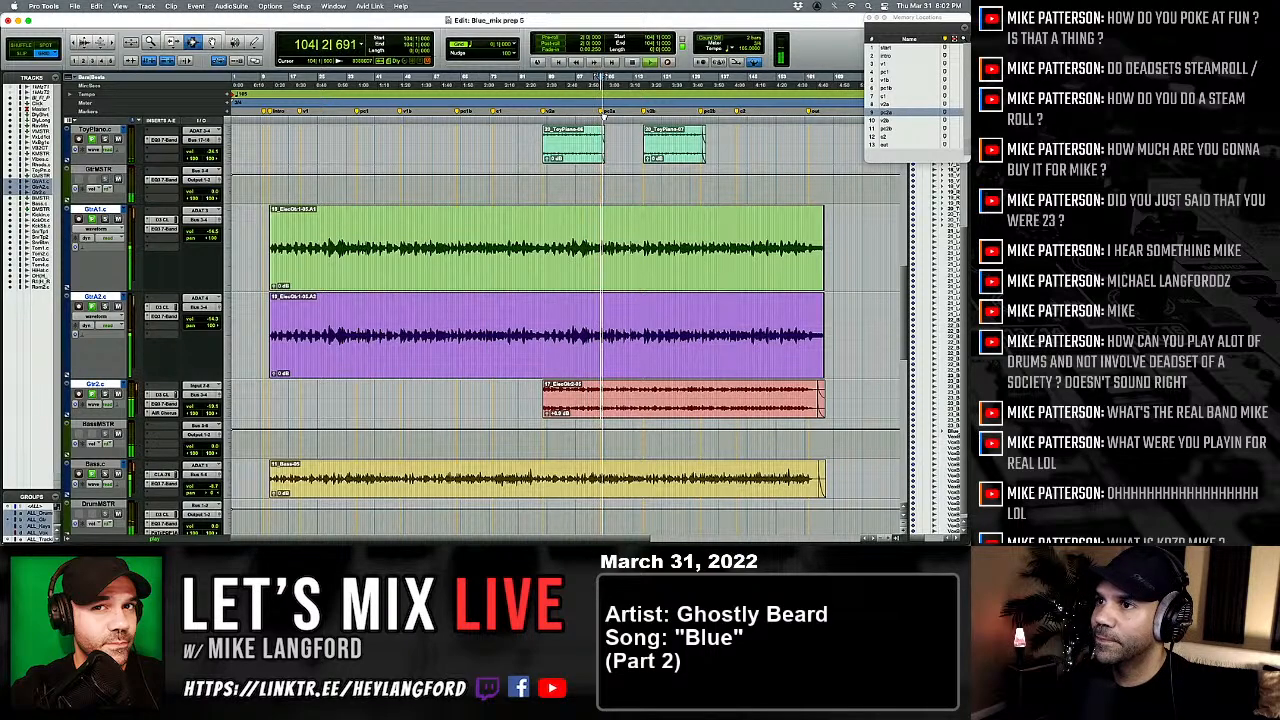
key("space")
key("t")
key("t")
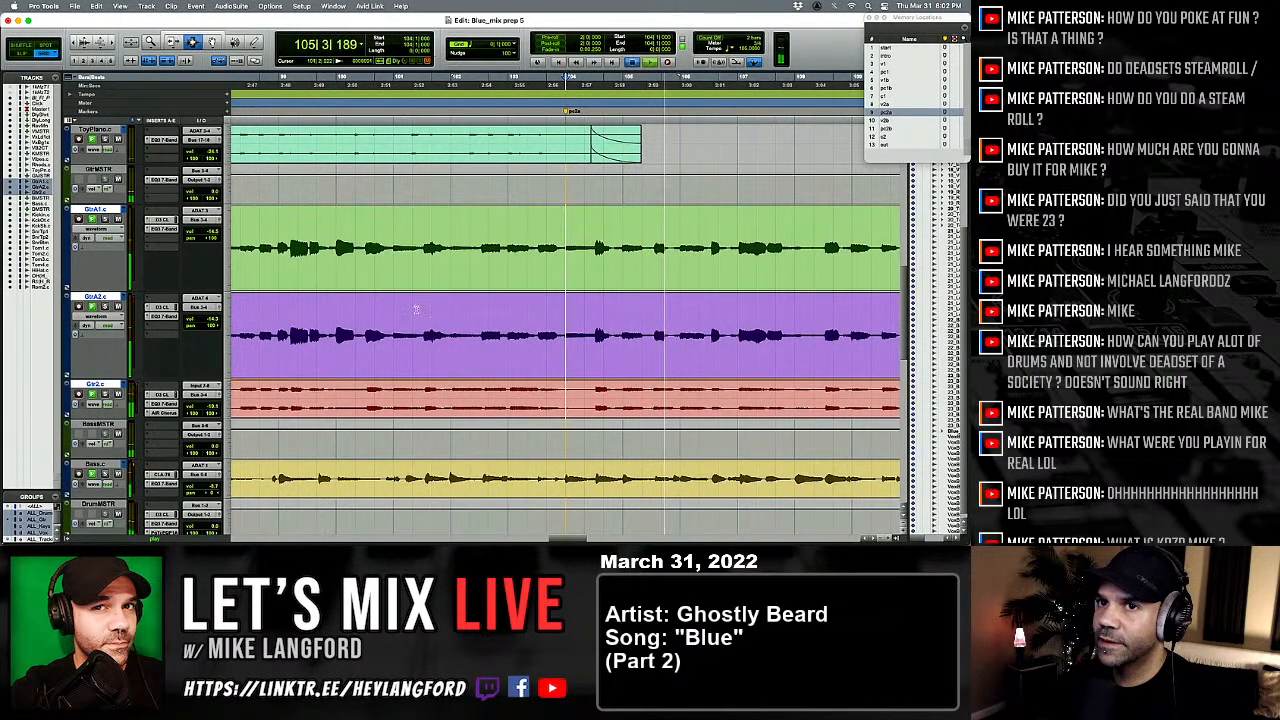
left_click(106, 219)
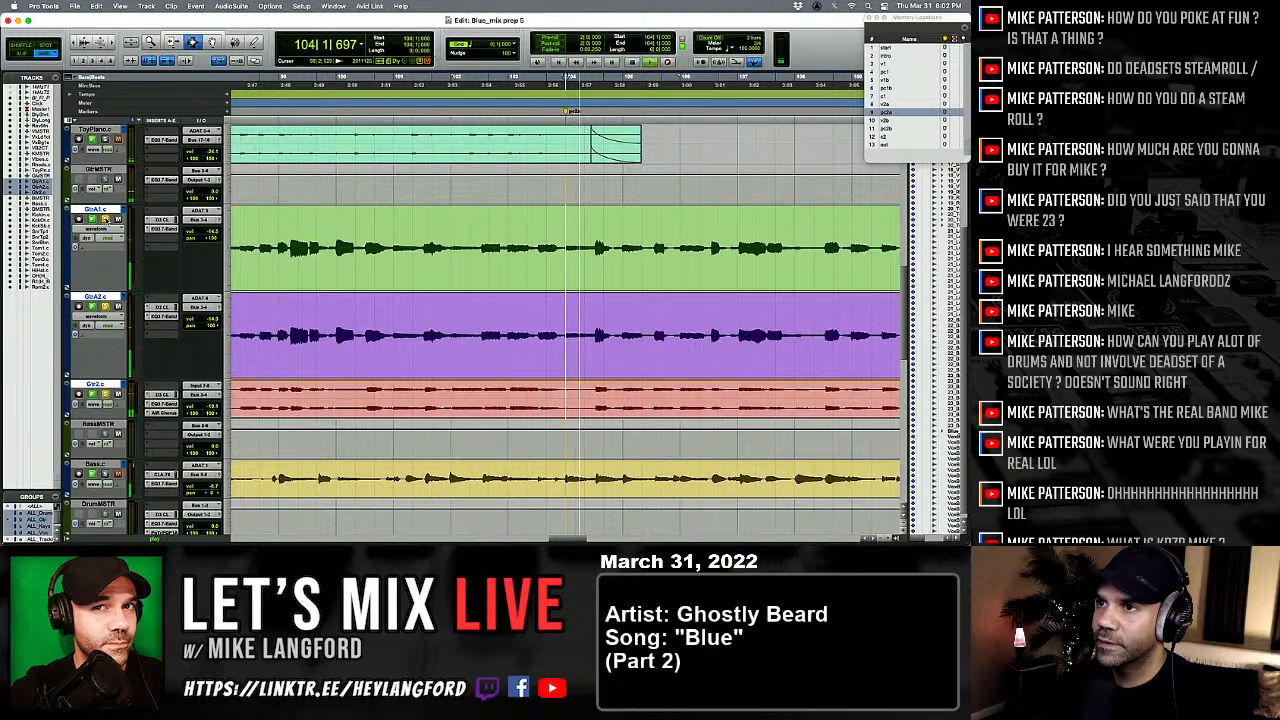
key("space")
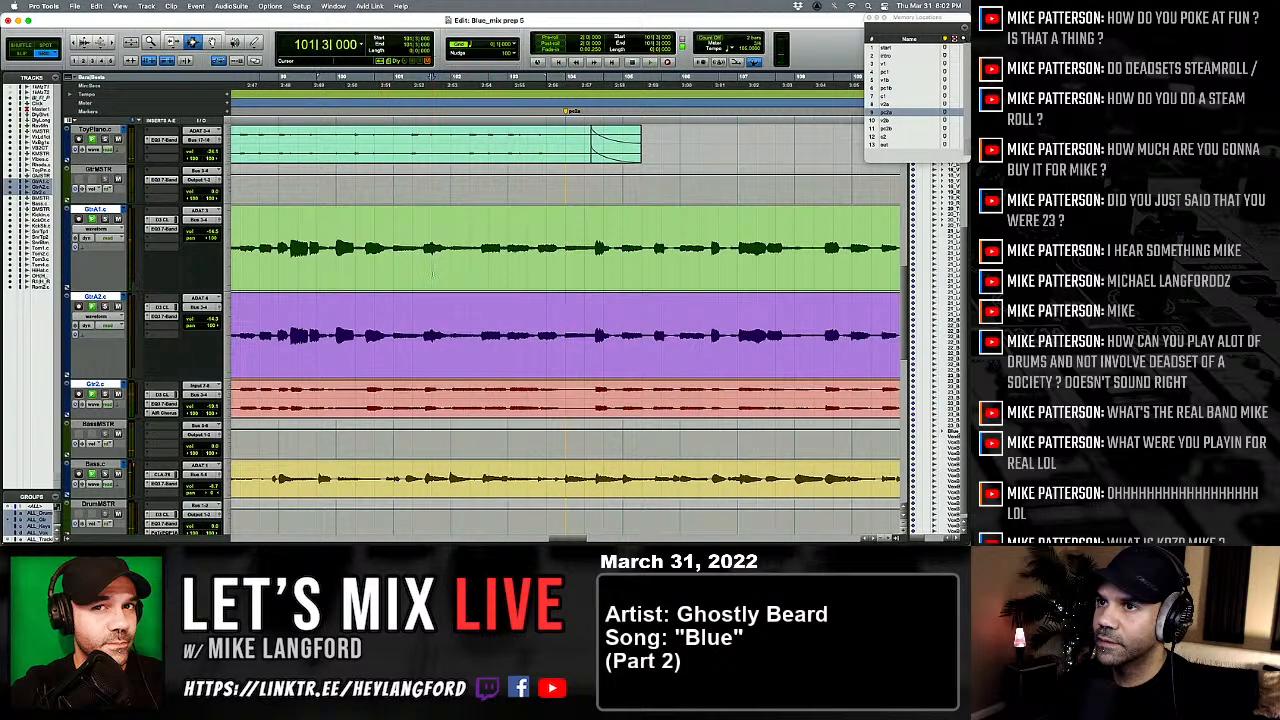
key("space")
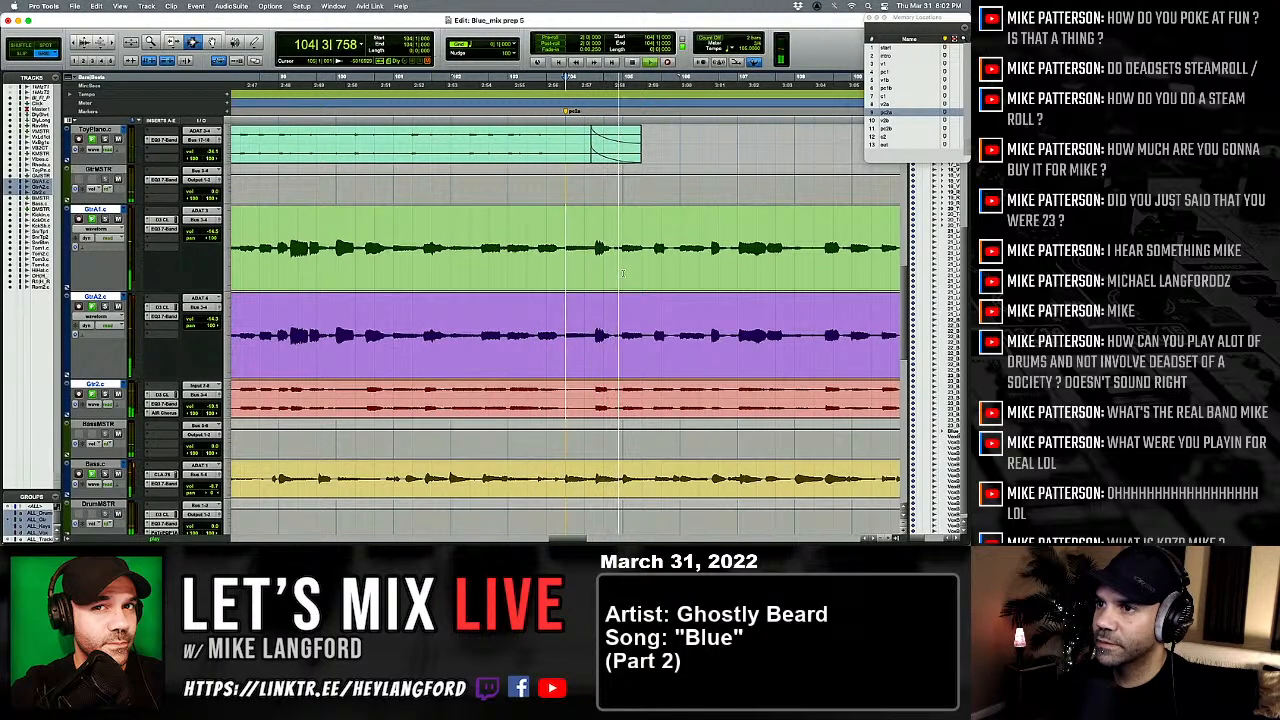
Step: Select nearly three bars of GtrA1.c and GtrA2.c from the pc2a marker at bar 104 and stop playback
left_click_drag(566, 250, 737, 322)
key("r")
key("r")
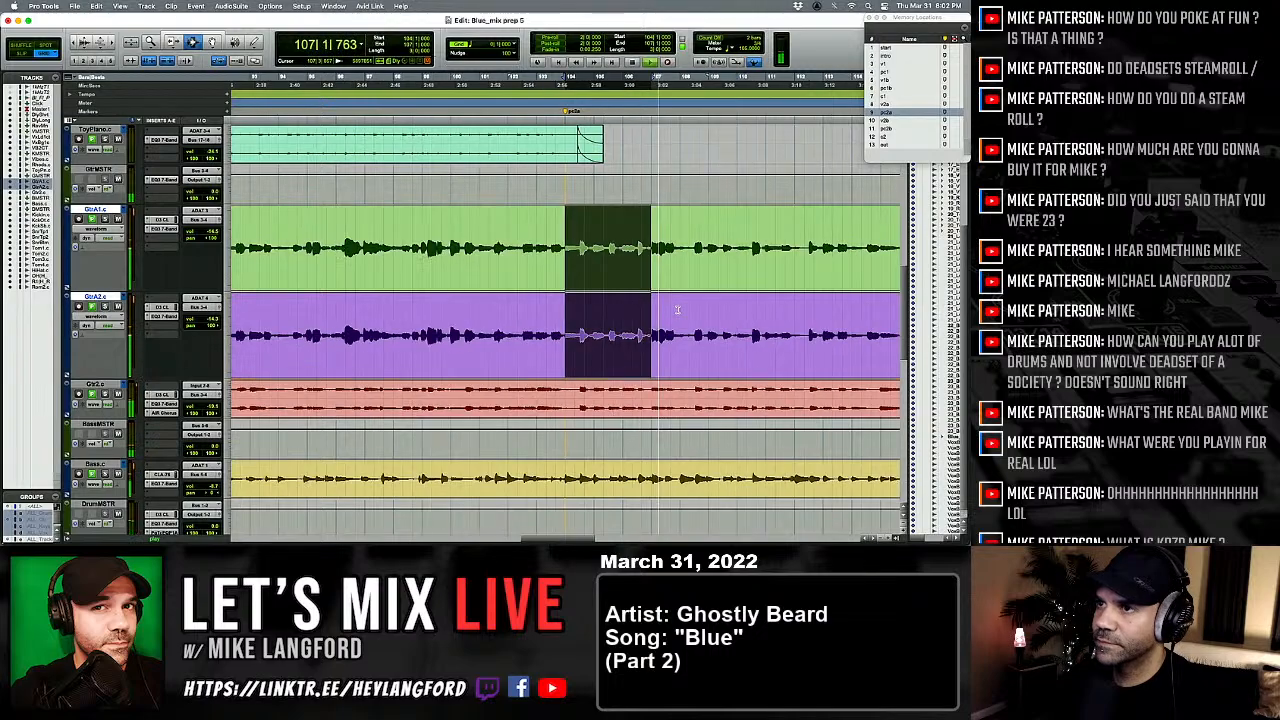
key("space")
Step: Go to the pc1b marker at bar 64, start playback and split the GtrA1.c and GtrA2.c clips there
scroll(600, 272, "left", 10)
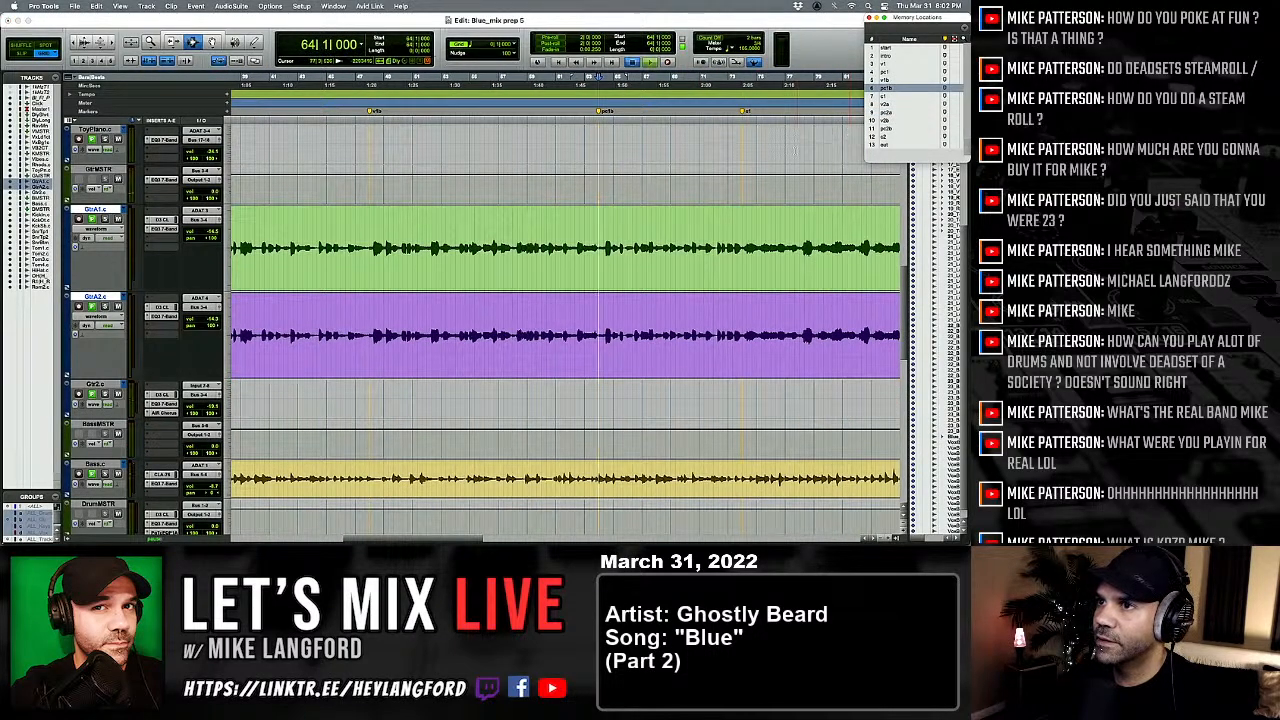
key("t")
key("t")
key("t")
key("space")
key("b")
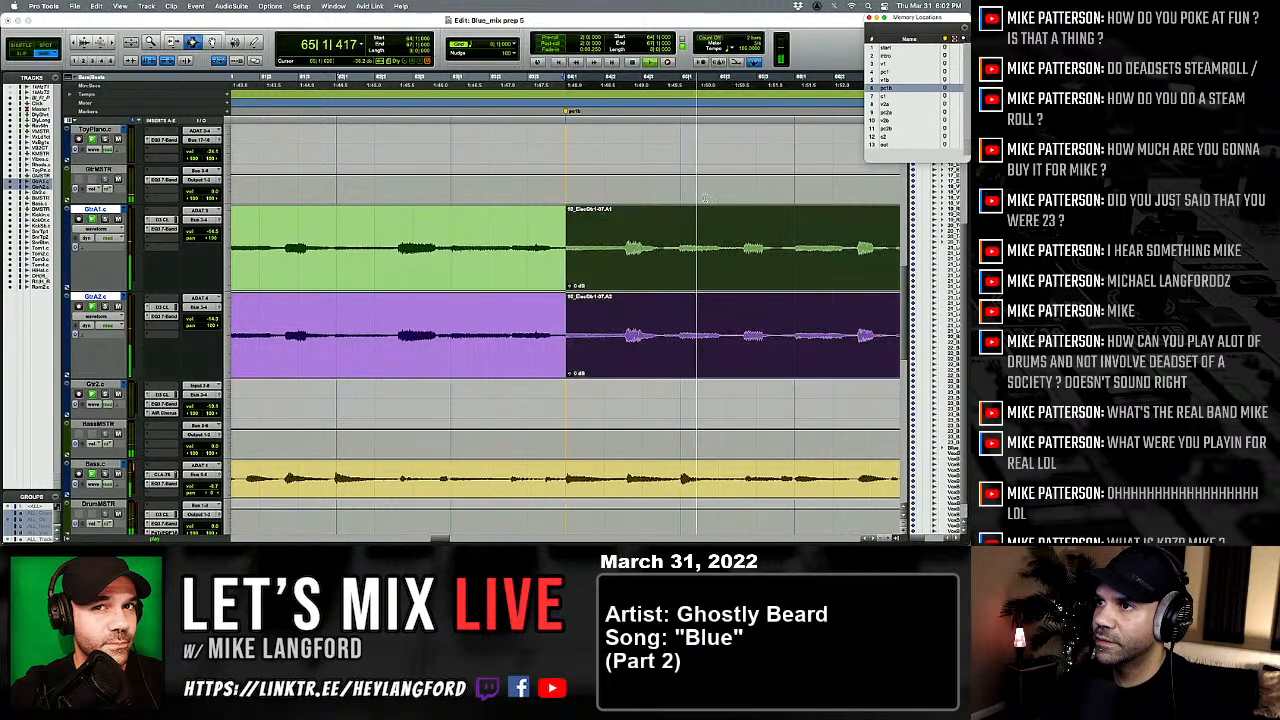
Step: In Slip mode, trim the start of the split GtrA1.c and GtrA2.c clips back to about 62|2|558
left_click(494, 256)
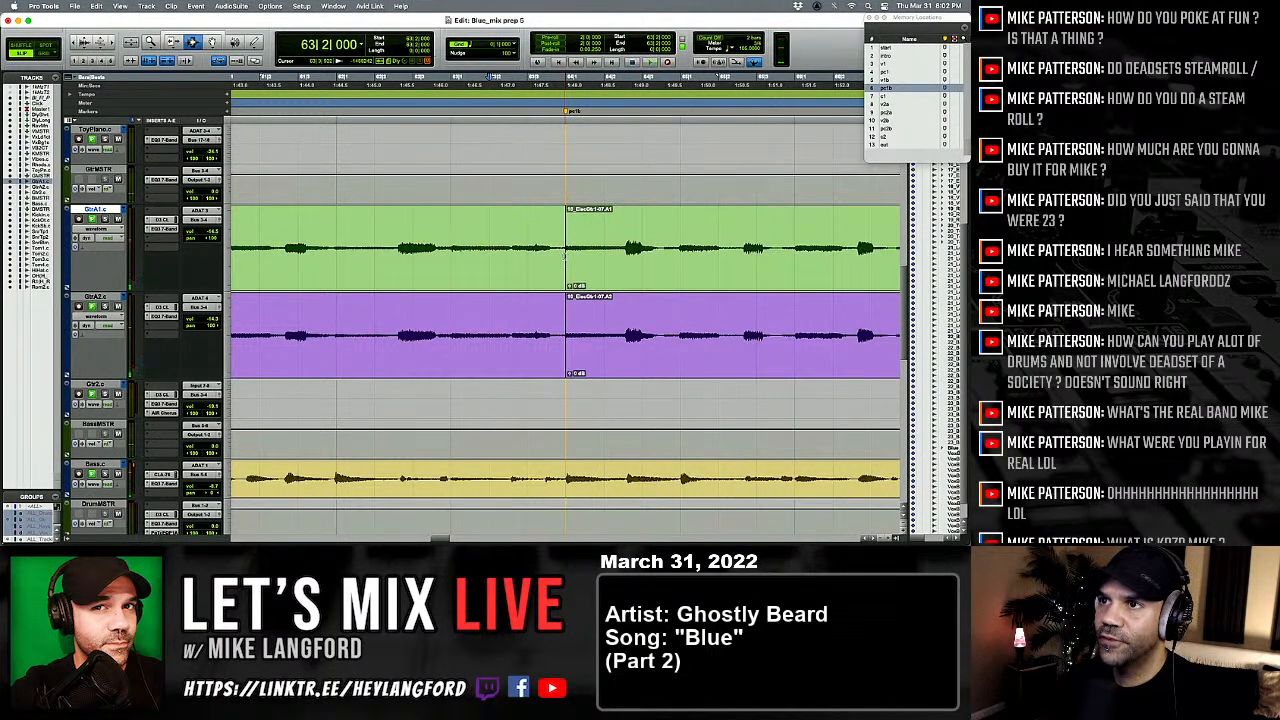
left_click_drag(572, 253, 390, 258)
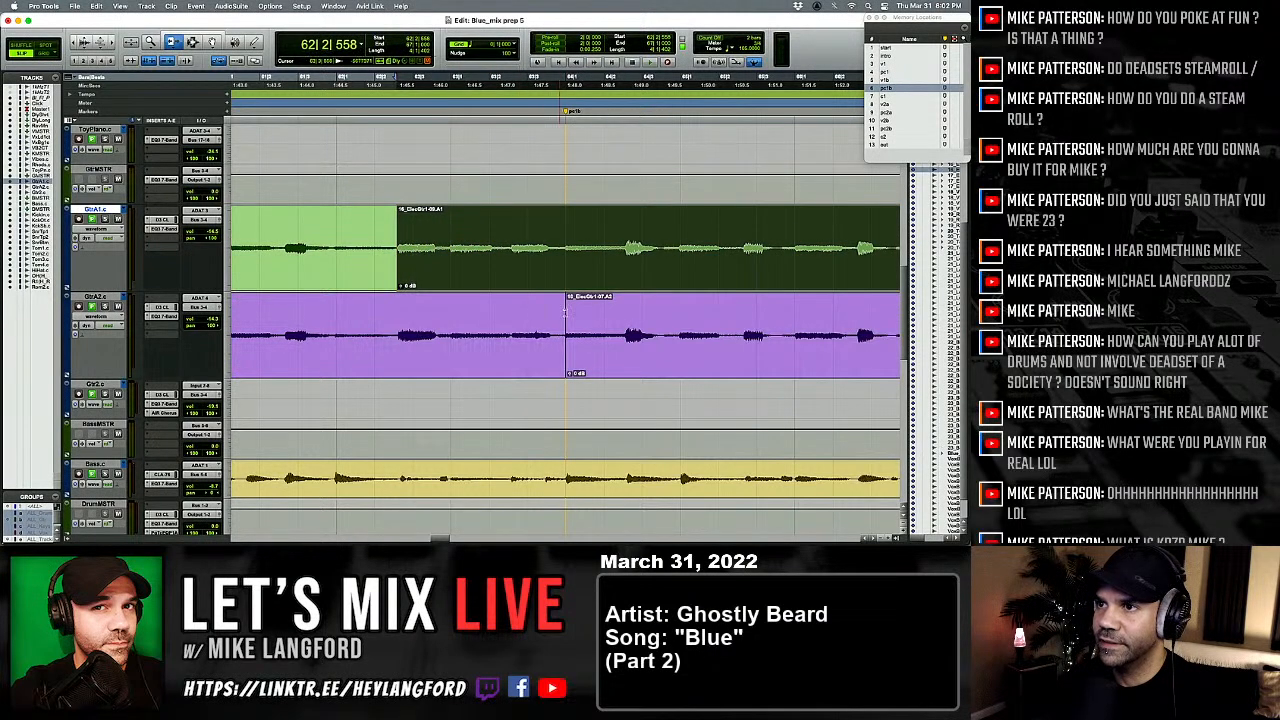
left_click_drag(570, 338, 400, 341)
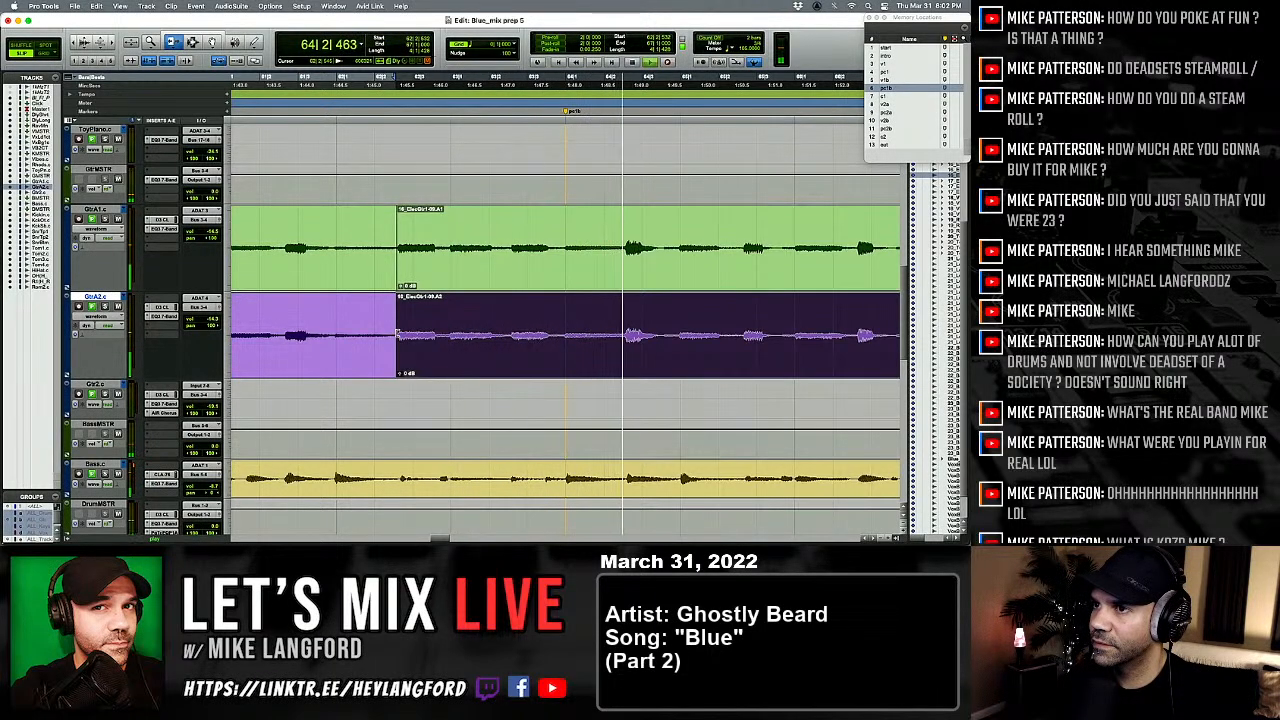
Step: Play back the guitars repeatedly from the new clip boundary in bar 62 through the pc1b marker
key("space")
key("space")
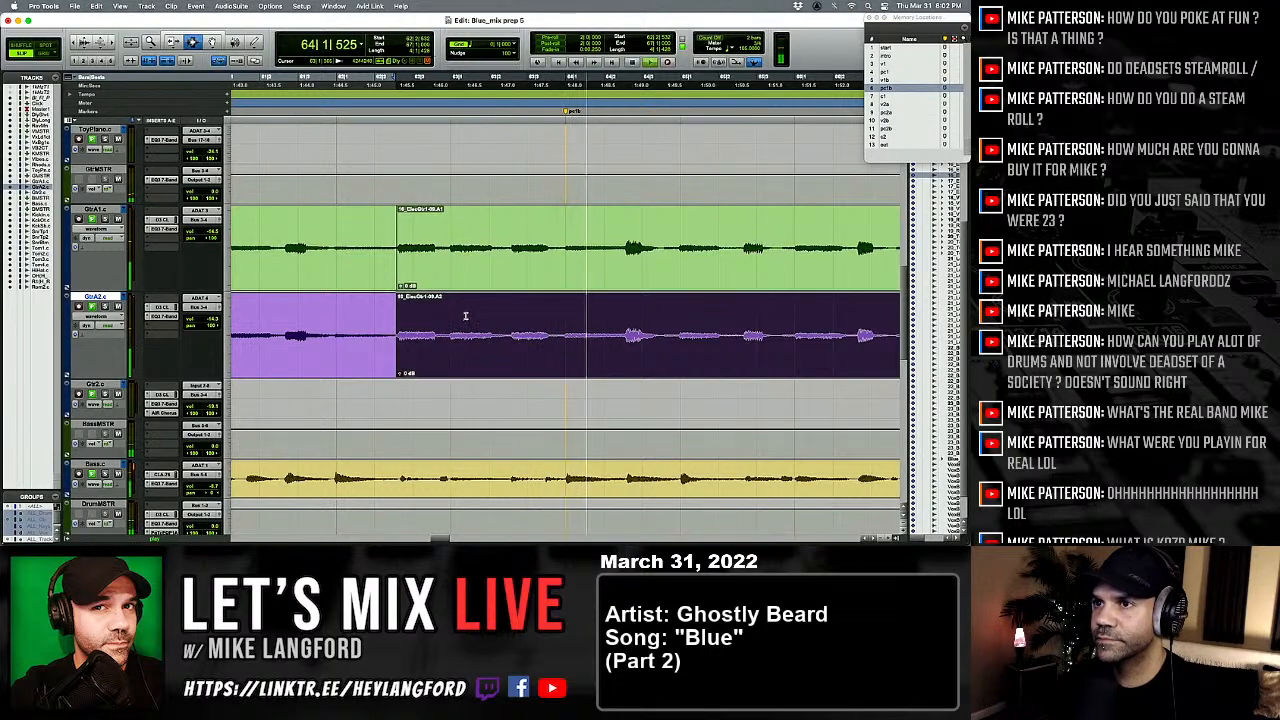
key("space")
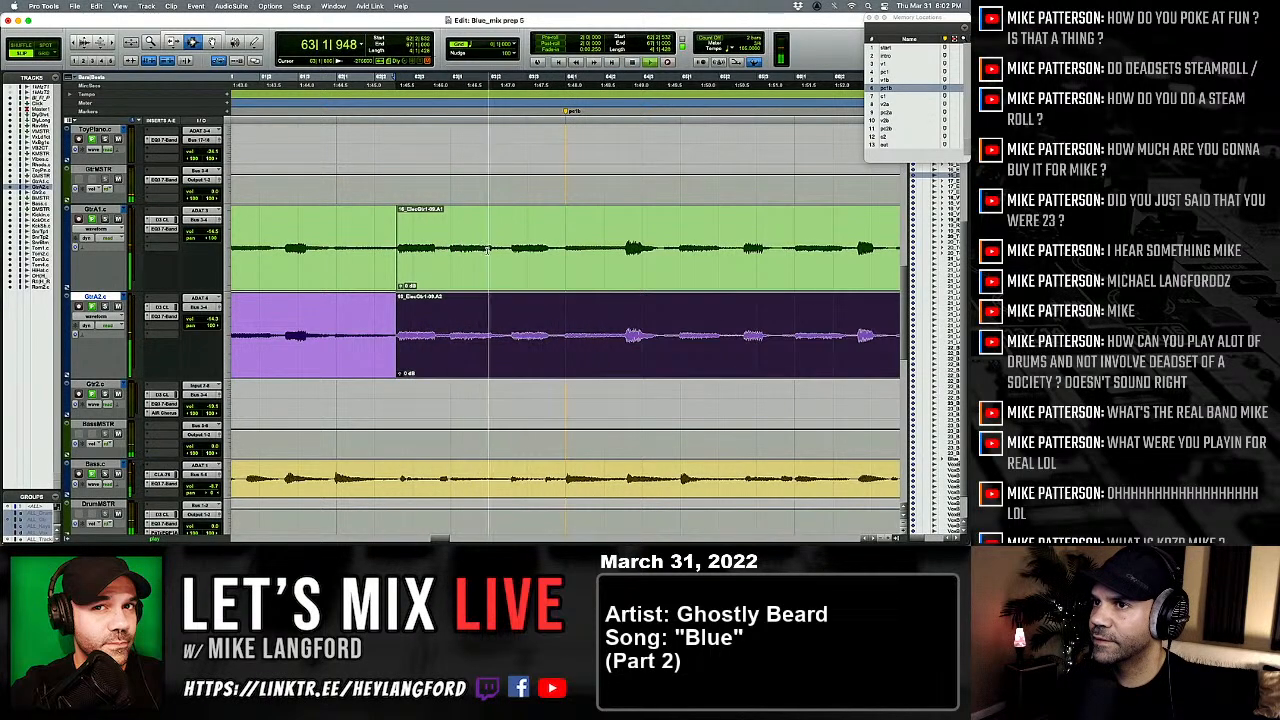
key("space")
key("space")
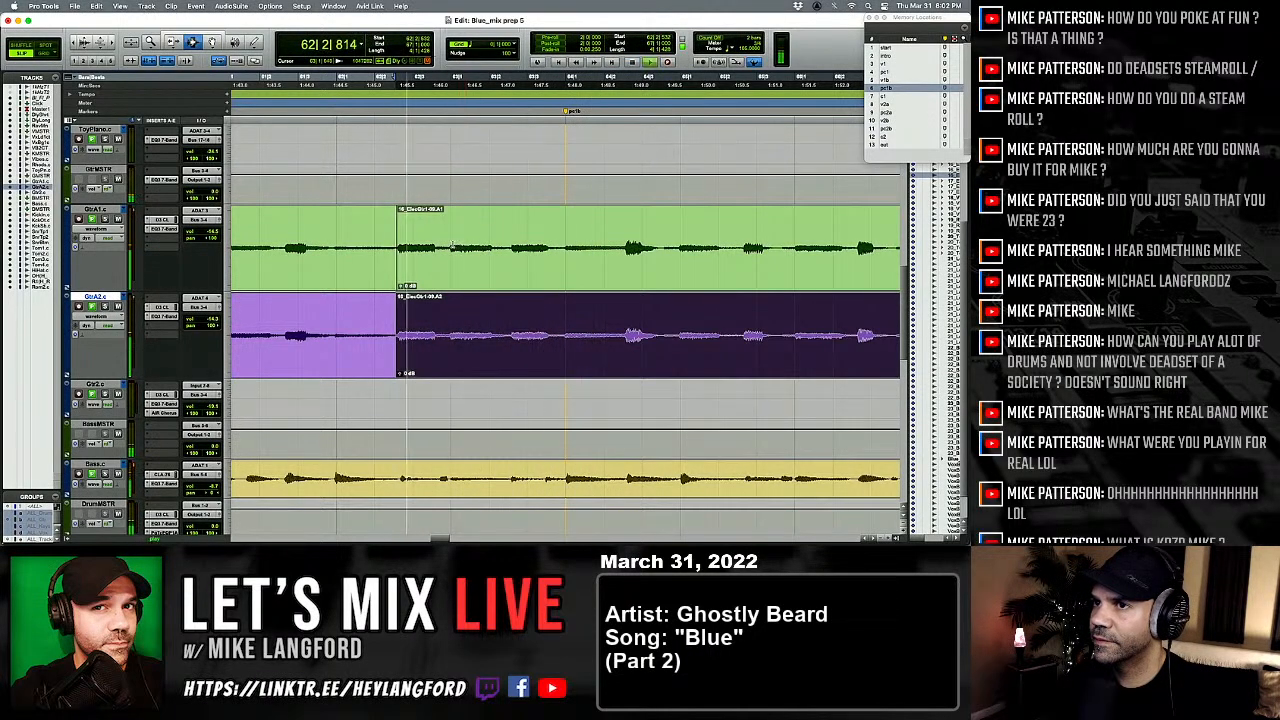
Step: Duplicate the GtrA1.c and GtrA2.c passage starting at 63|1|124 over the passage at 63|2|536, just before the pc1b marker
left_click_drag(449, 258, 509, 285)
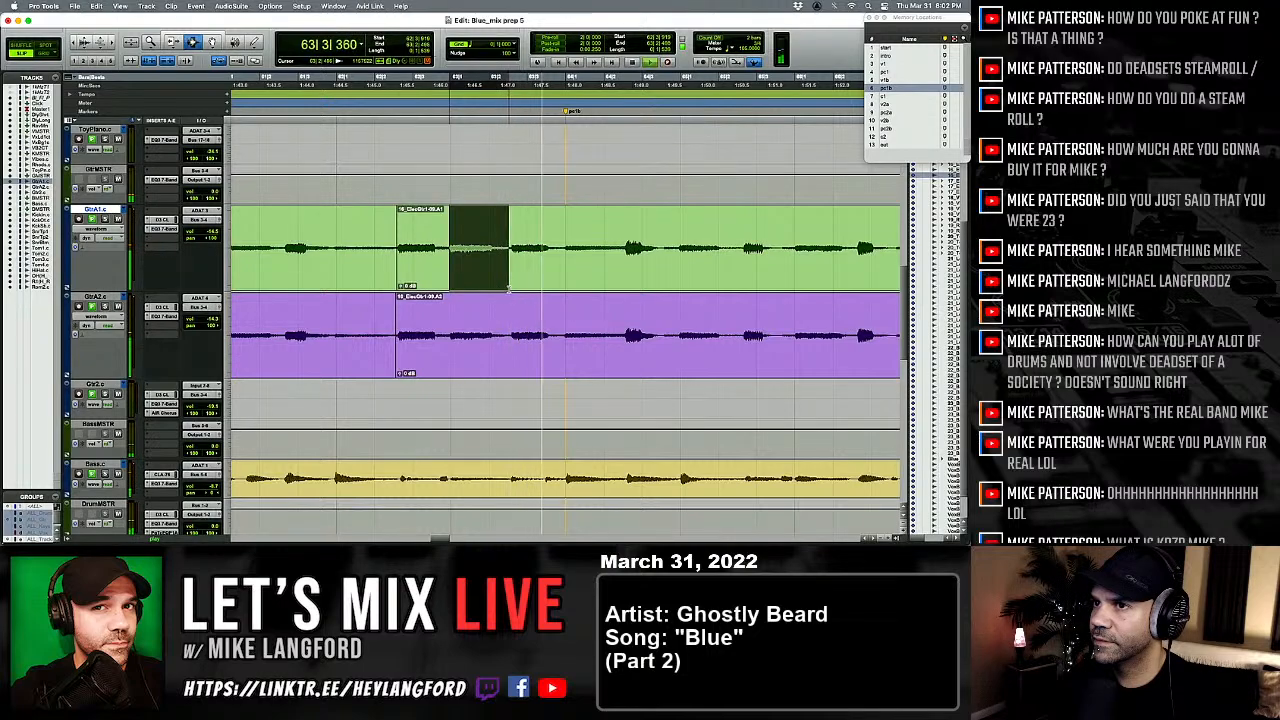
key("space")
left_click_drag(513, 250, 562, 345)
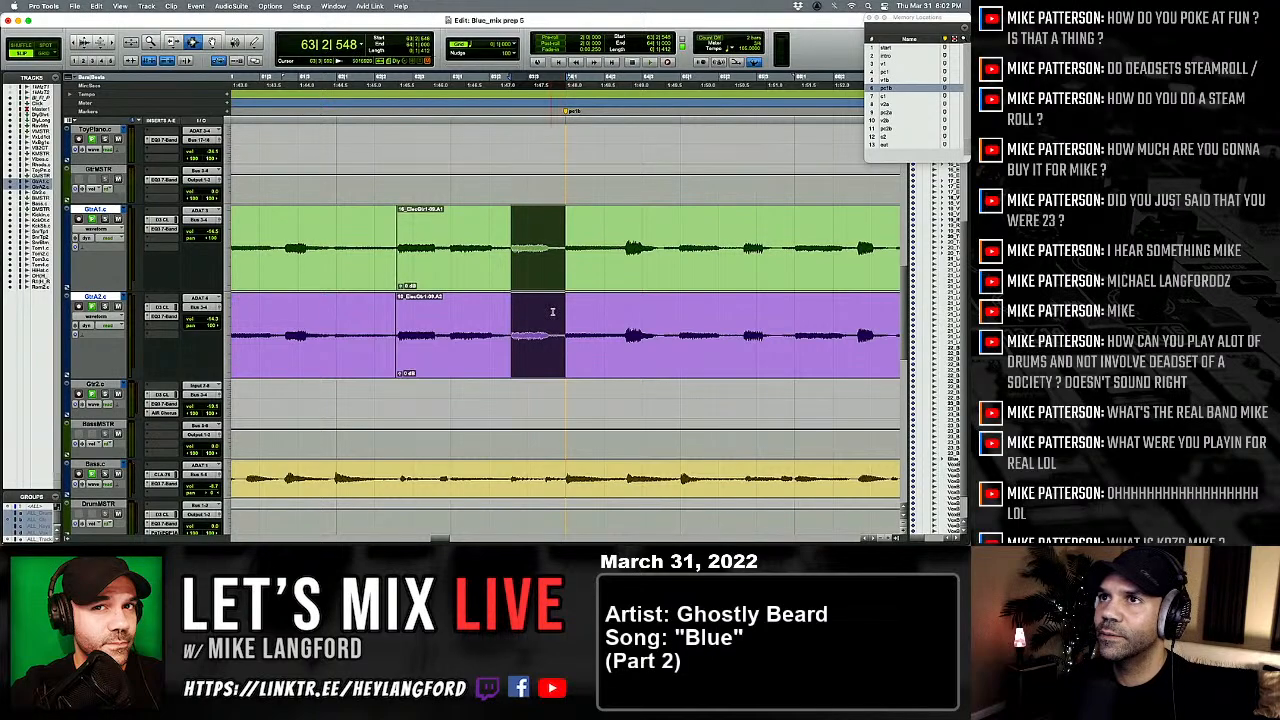
left_click_drag(510, 227, 462, 238)
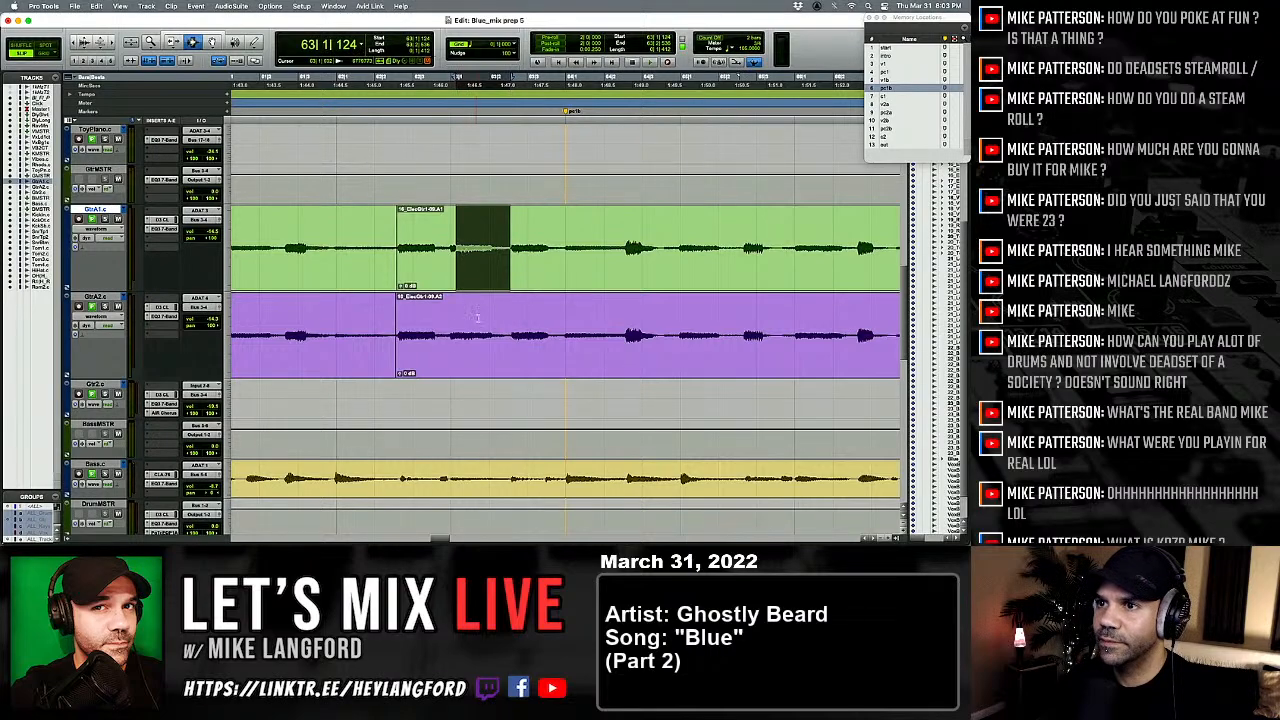
left_click(478, 319, "shift")
key("super+d")
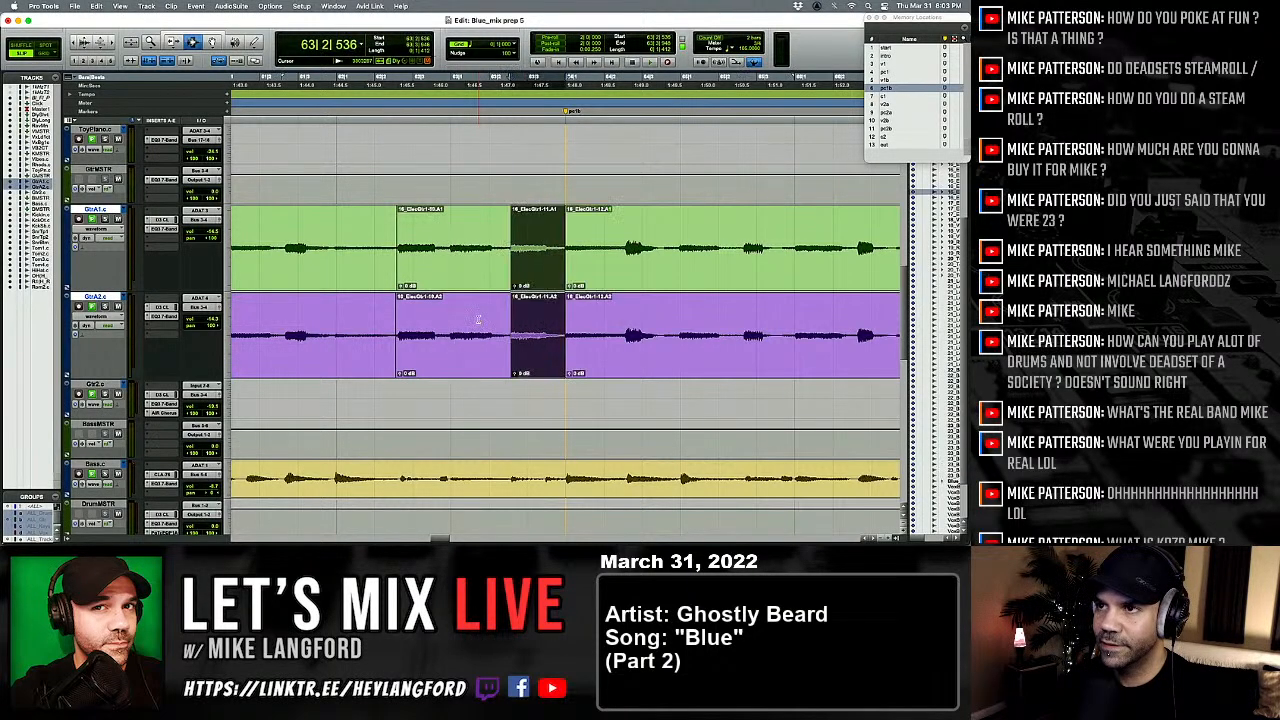
Step: Crossfade both edges of the duplicated GtrA1.c and GtrA2.c clips before the pc1b marker and play the guitars through the edit
left_click(445, 258)
key("space")
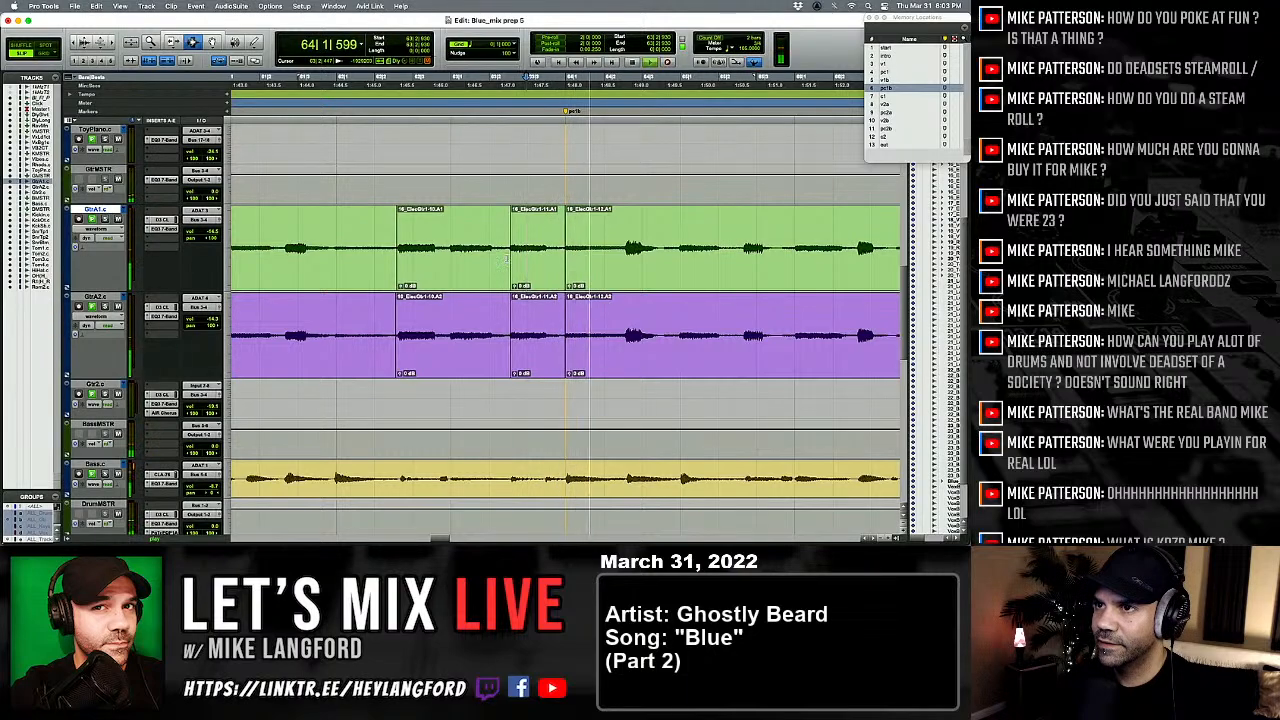
left_click_drag(507, 267, 511, 319)
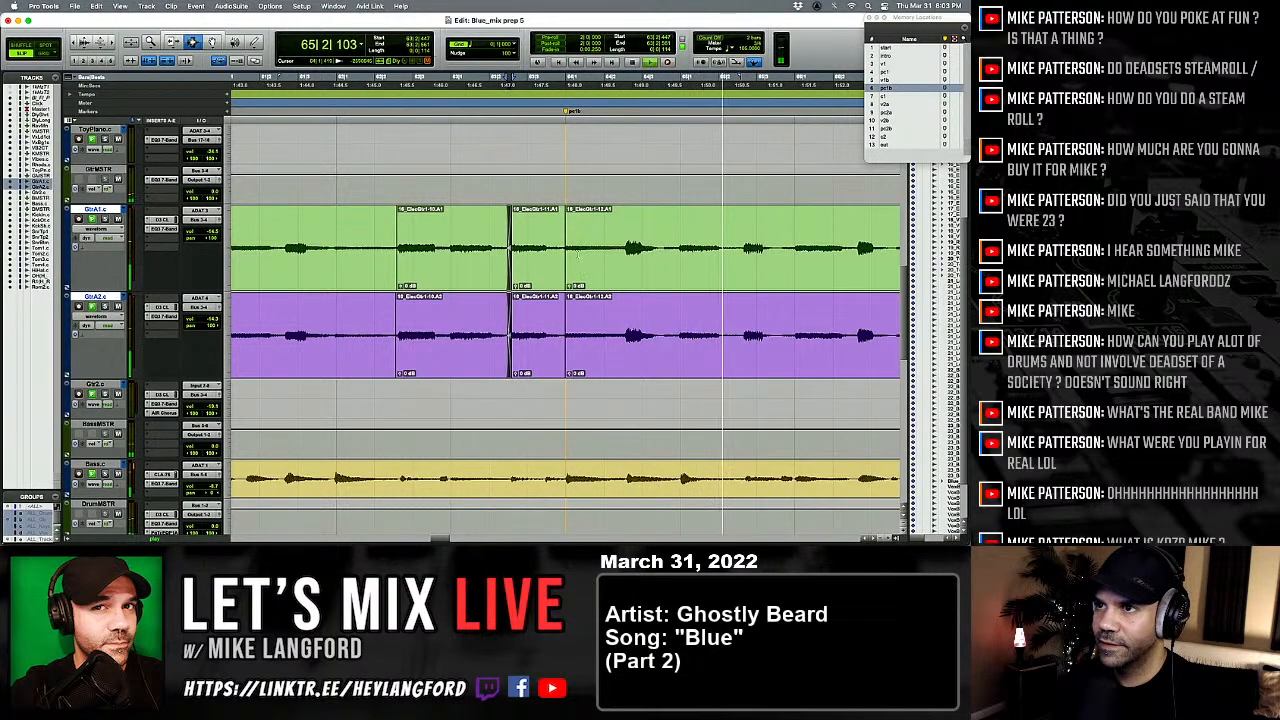
key("space")
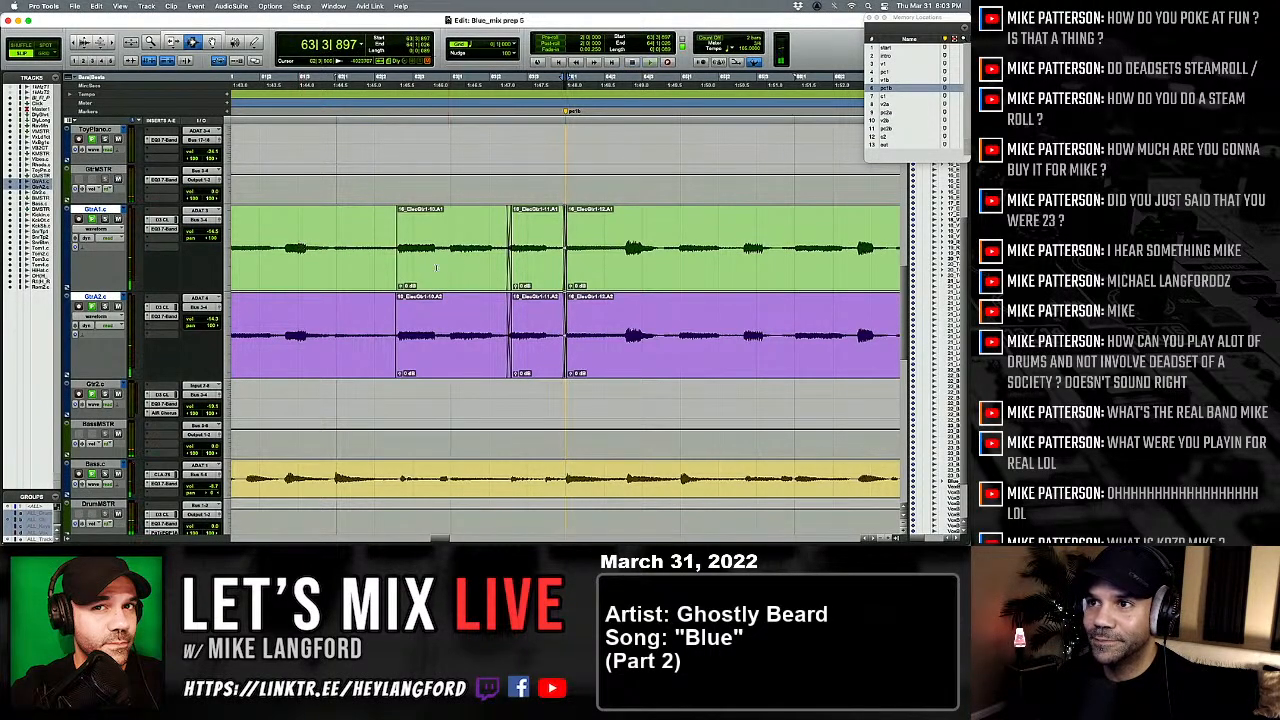
left_click(388, 275)
key("space")
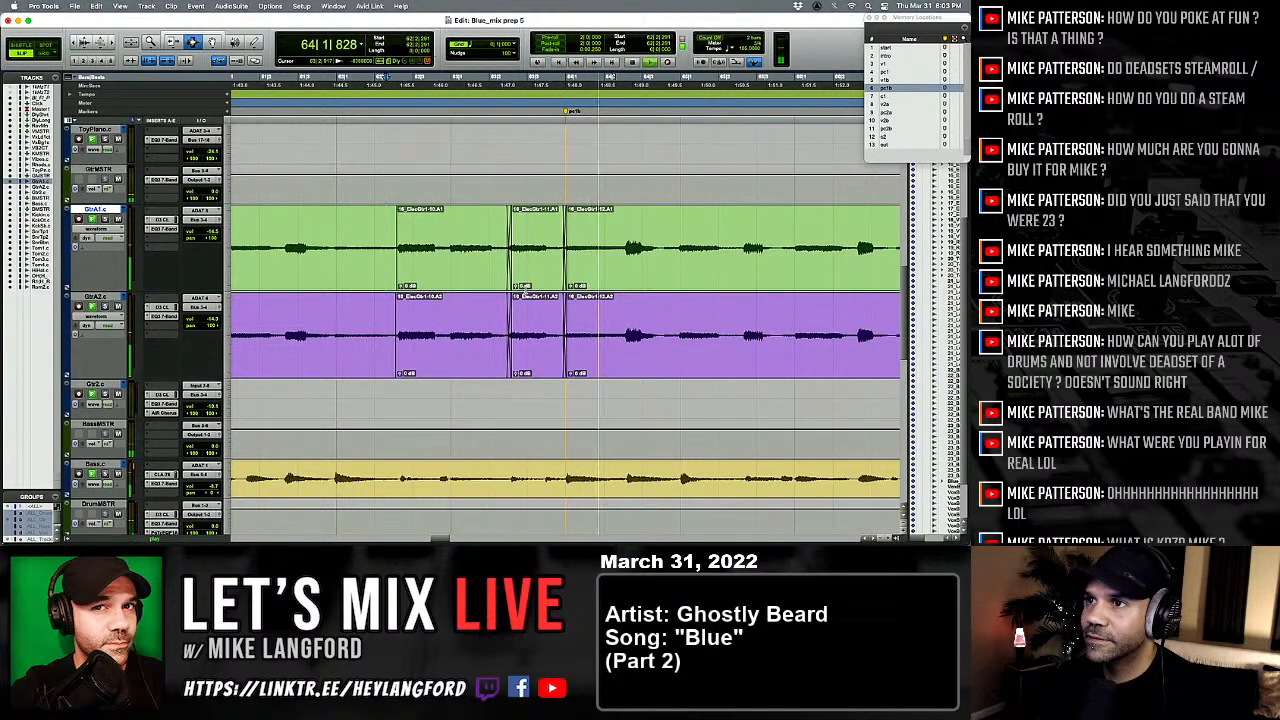
Step: Crossfade the GtrA1.c and GtrA2.c clips at the edit boundary at bar 67
key("r")
key("r")
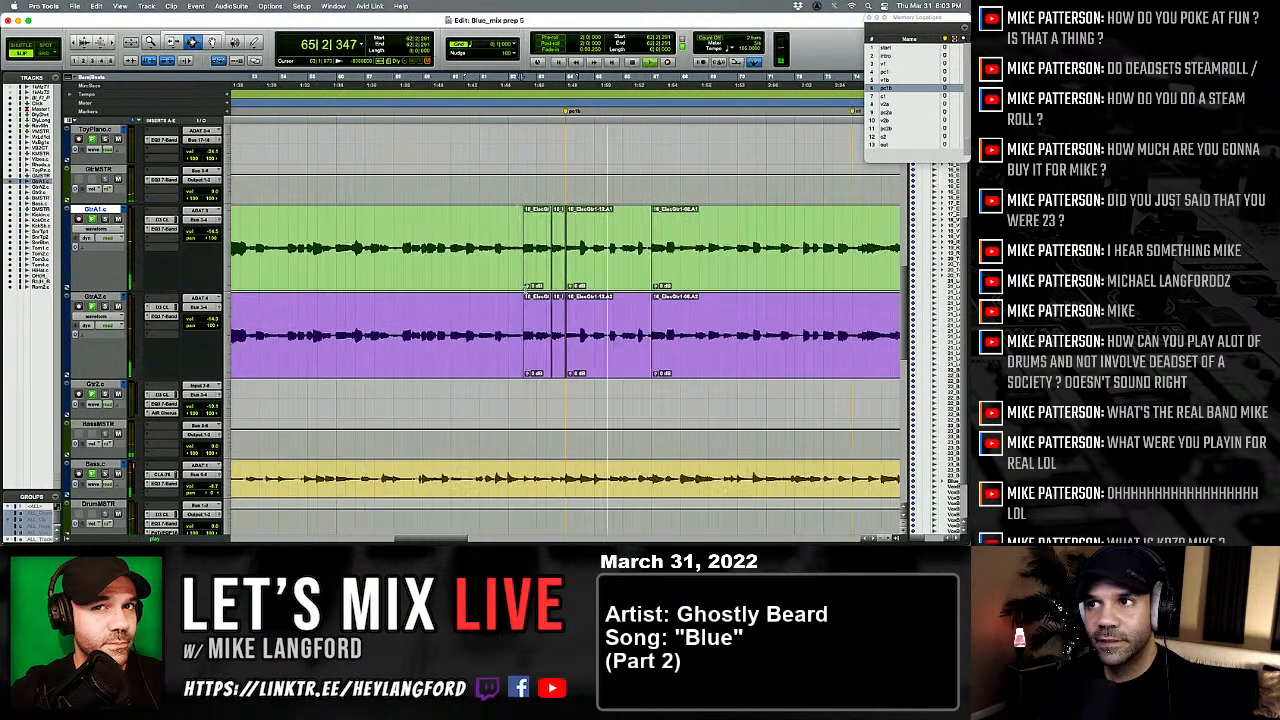
left_click(653, 270)
key("t")
key("t")
key("t")
key("t")
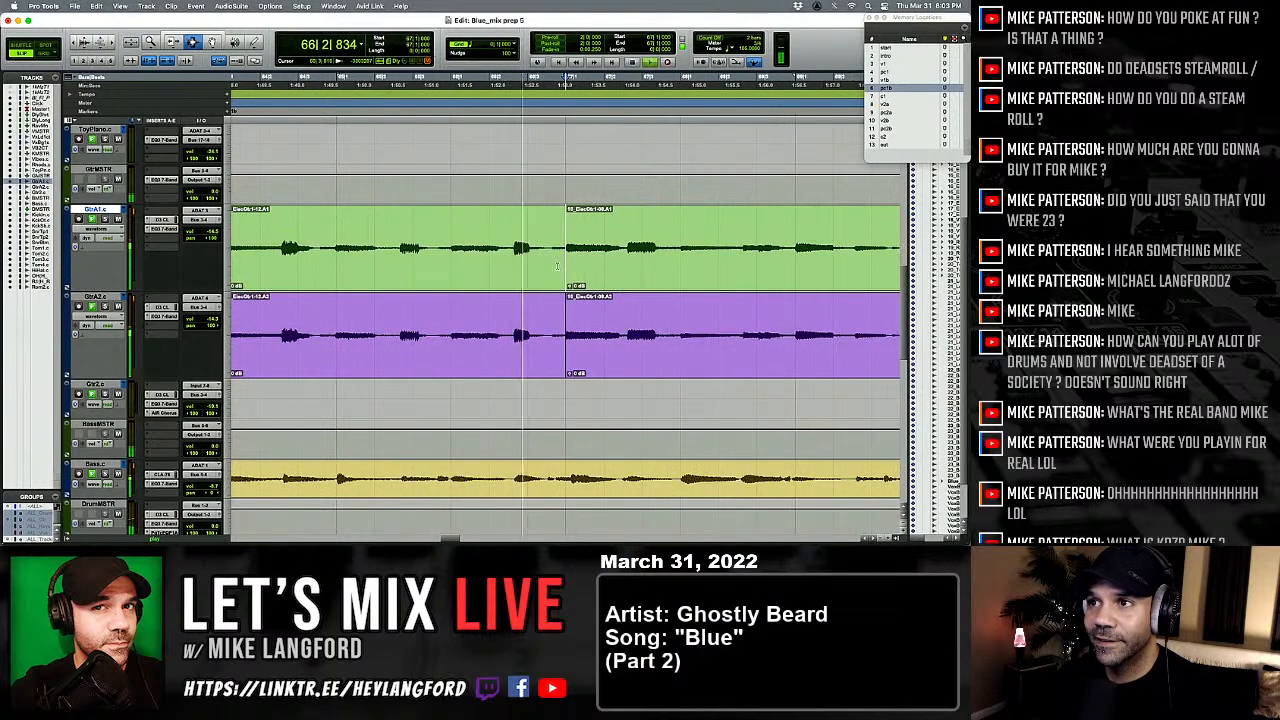
key("r")
key("r")
key("r")
key("r")
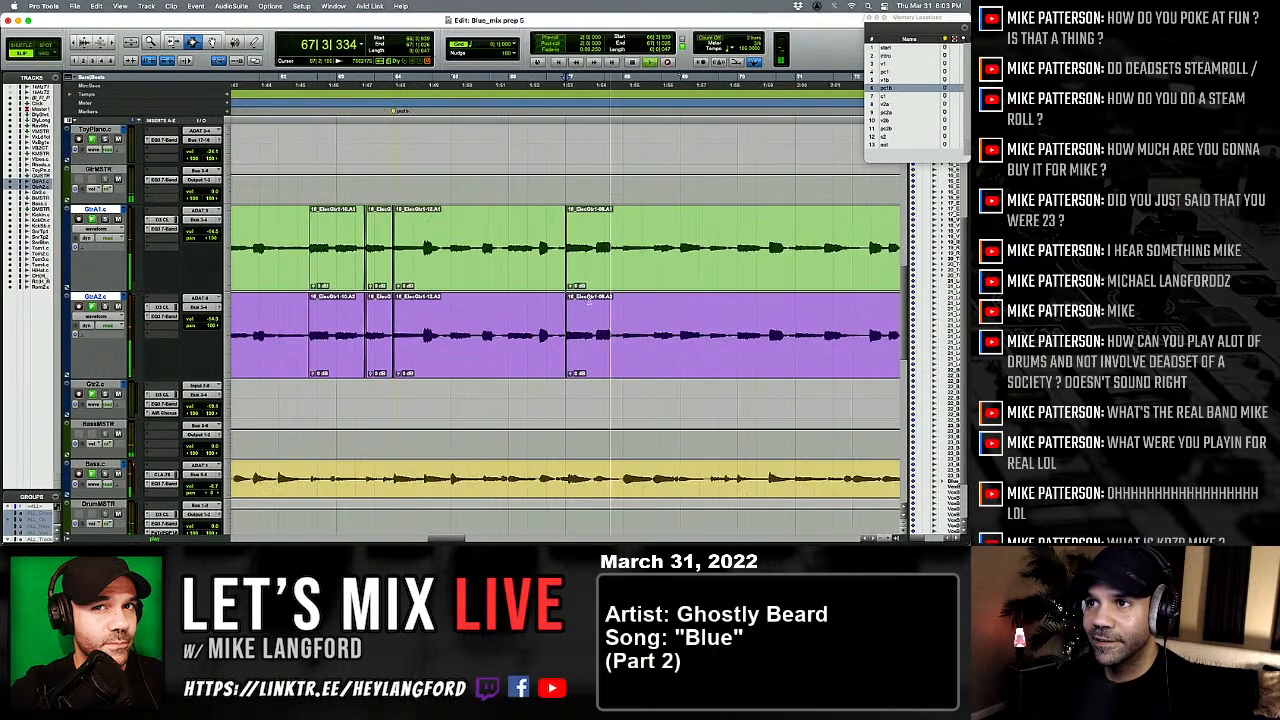
key("r")
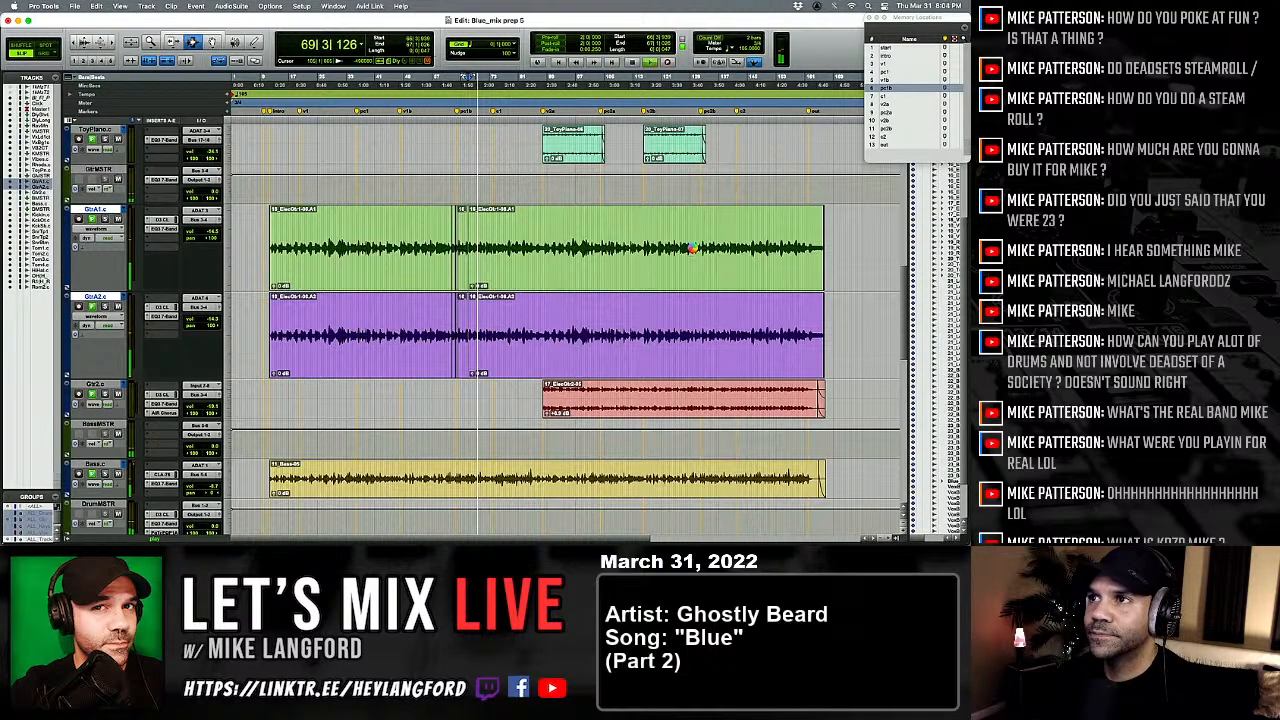
Step: Play the guitars around the pc2b marker at bar 132 to check the transition
key("space")
left_click(704, 247)
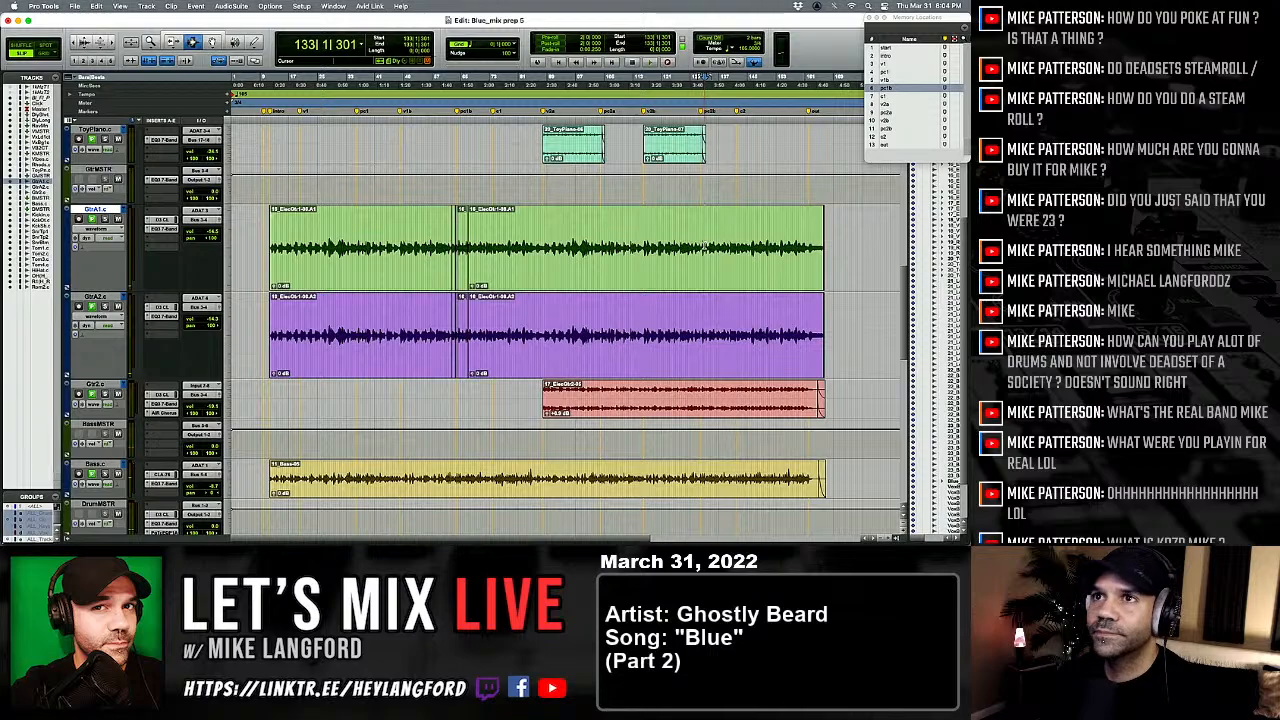
key("space")
key("t")
key("t")
key("t")
key("t")
left_click(474, 247)
key("space")
key("space")
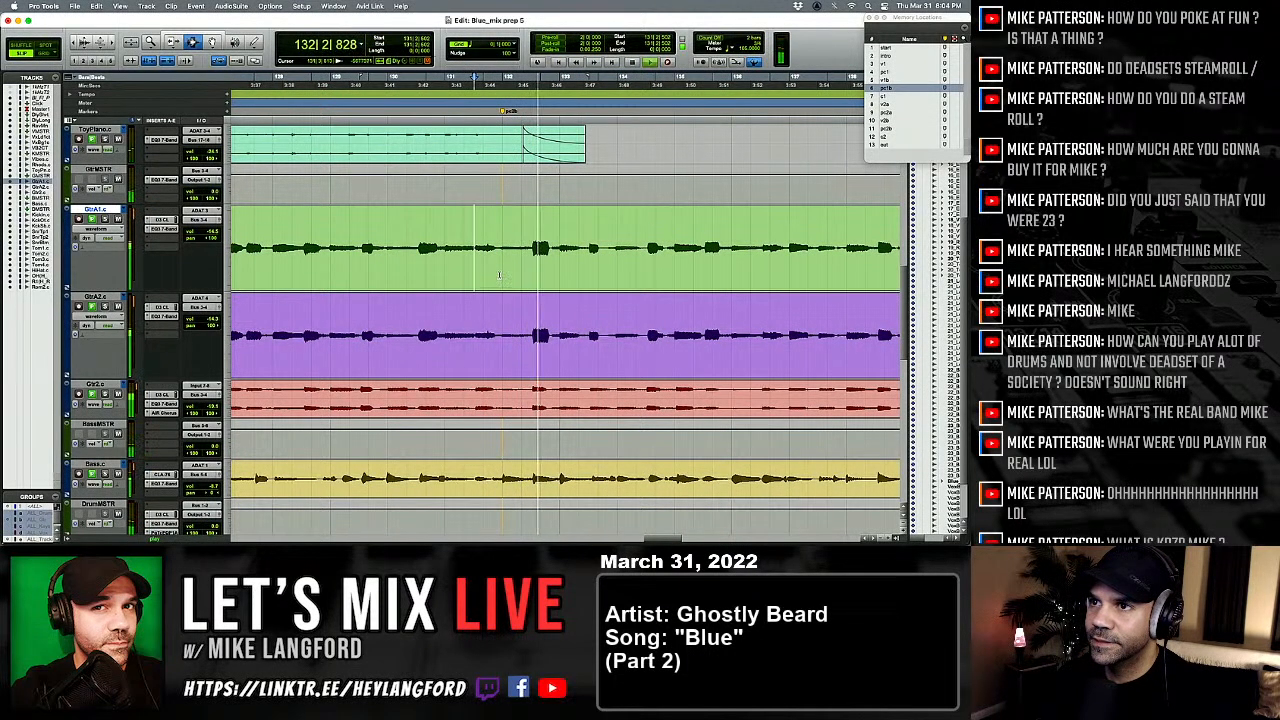
key("space")
left_click(503, 260)
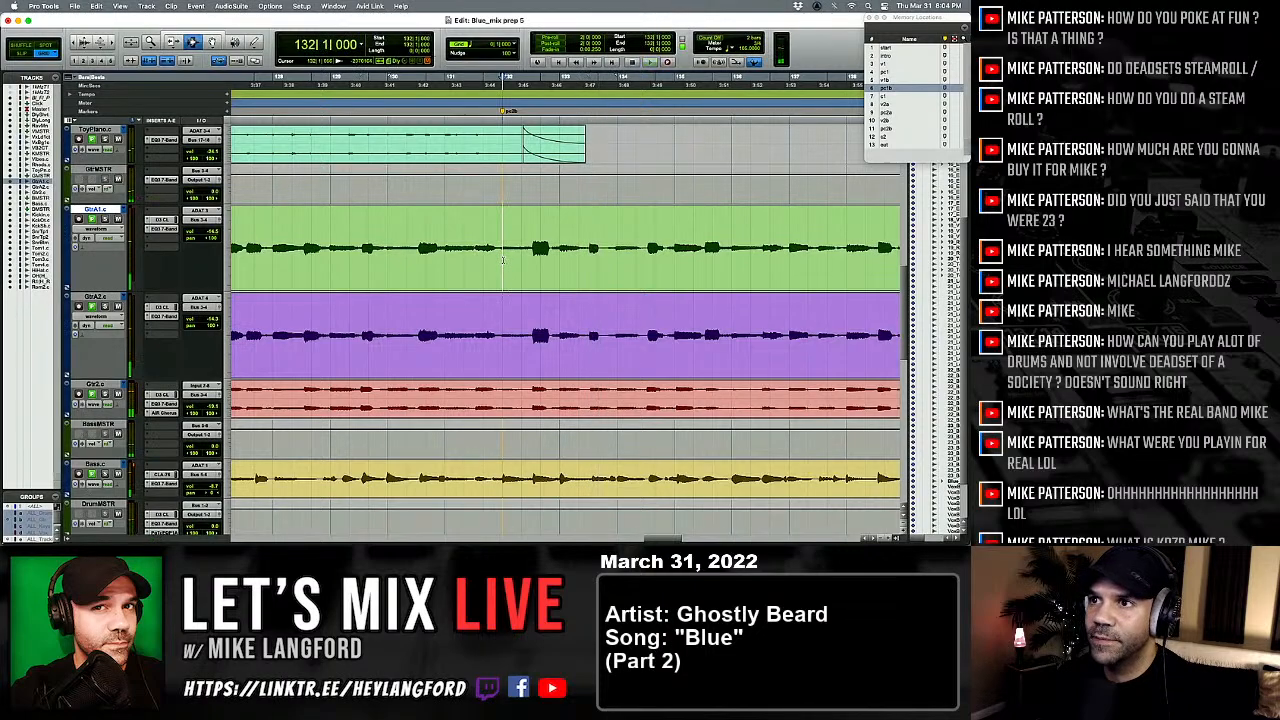
left_click_drag(503, 260, 496, 328)
key("shift+Tab")
key("b")
key("super+z")
key("super+z")
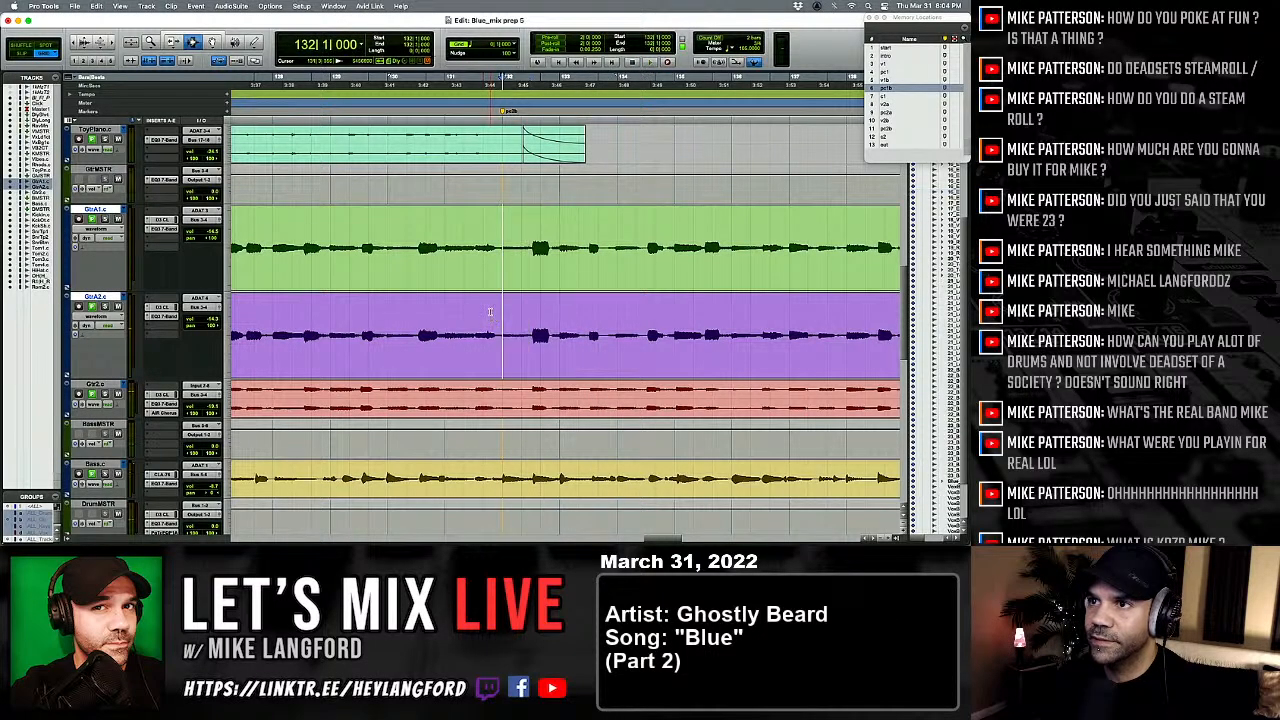
Step: Copy two bars of GtrA1.c and GtrA2.c starting at the pc2a marker at bar 104
scroll(487, 309, "left", 15)
key("r")
key("r")
key("r")
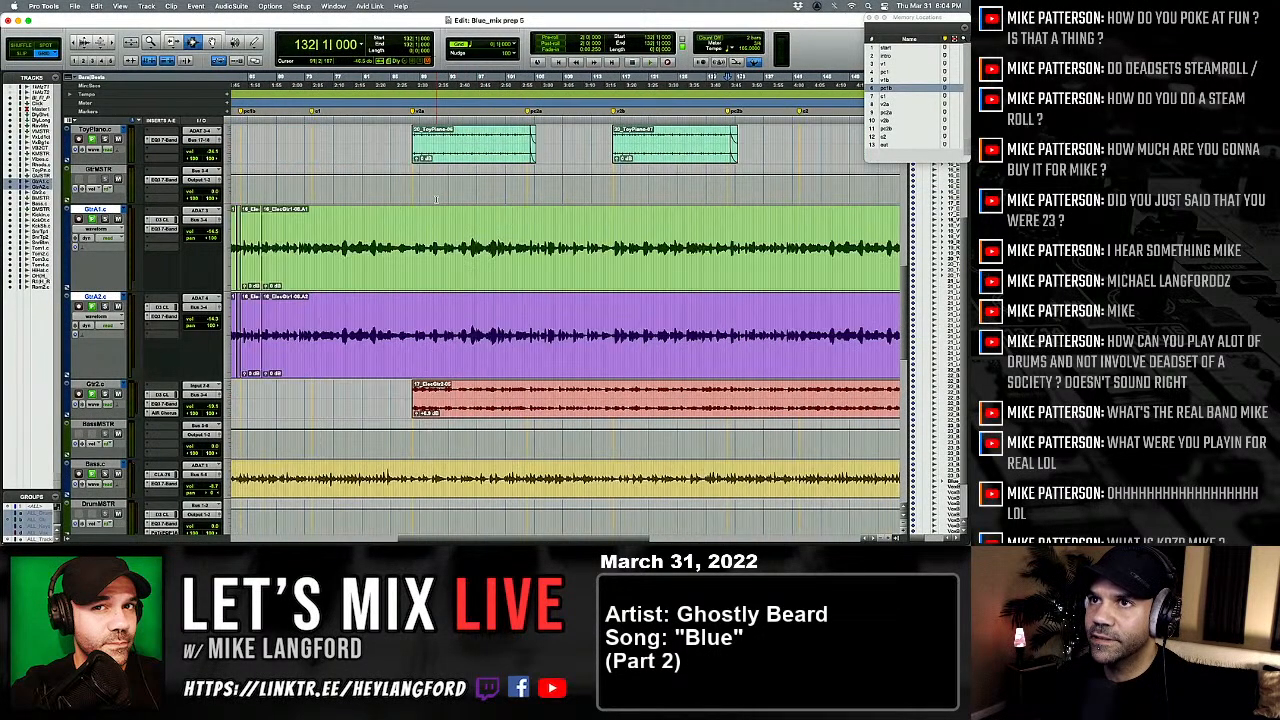
scroll(335, 117, "left", 3)
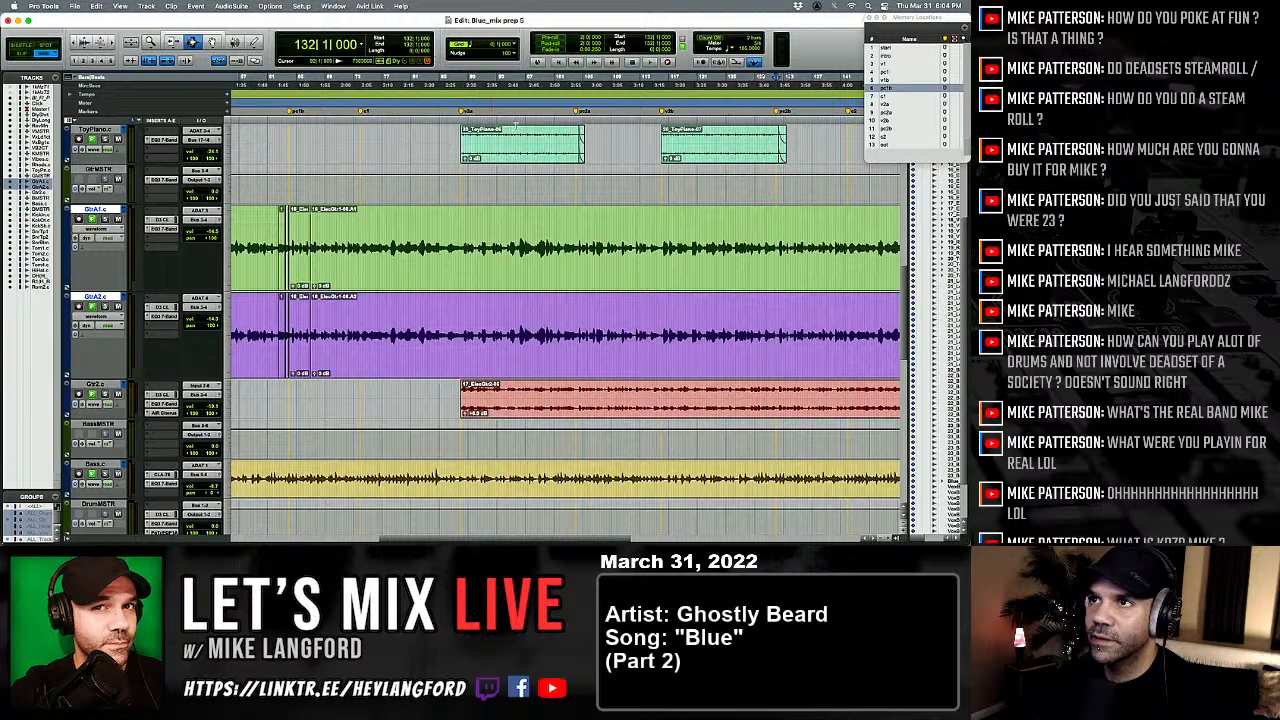
left_click(575, 117)
key("t")
key("t")
key("t")
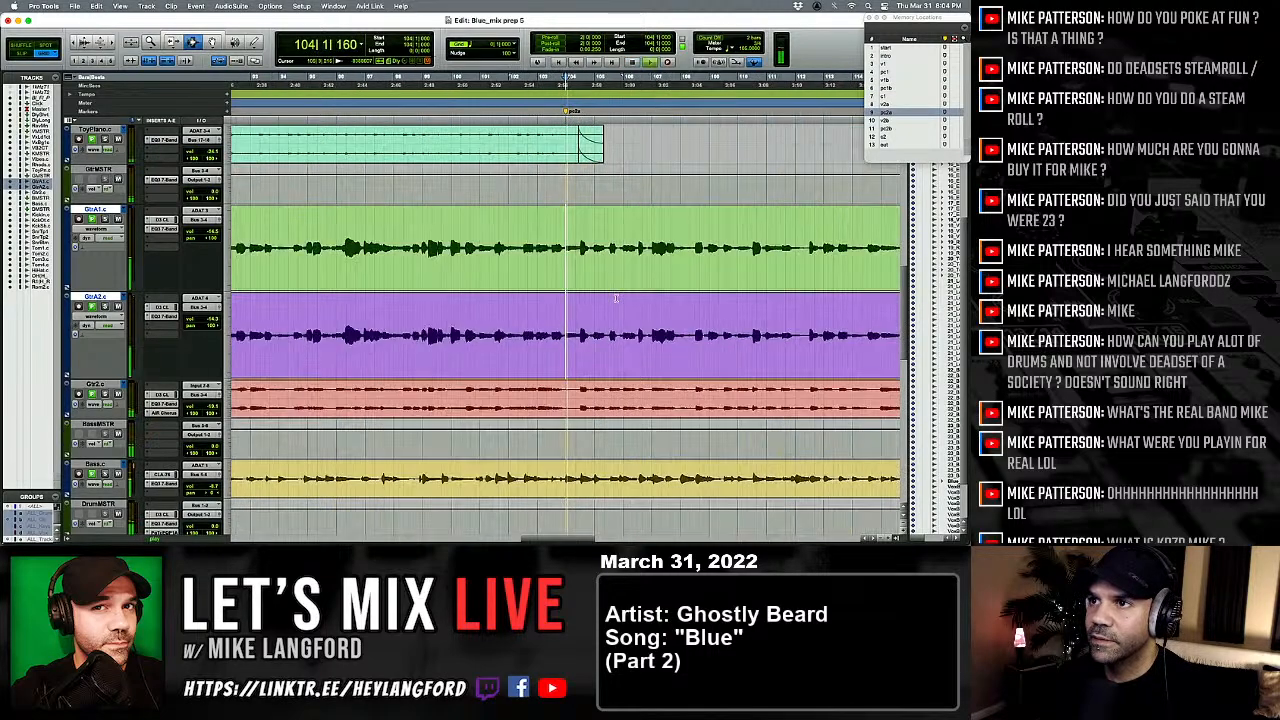
key("space")
left_click_drag(565, 292, 669, 290)
key("r")
key("r")
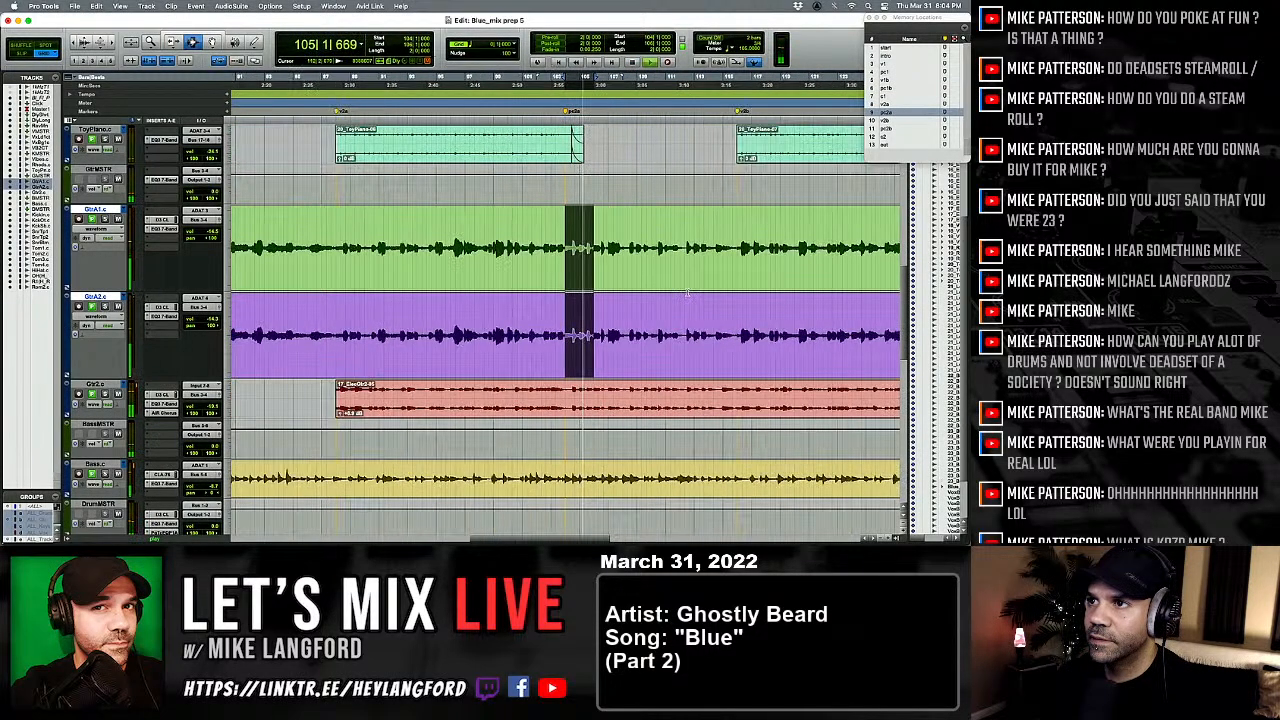
key("space")
scroll(669, 289, "right", 10)
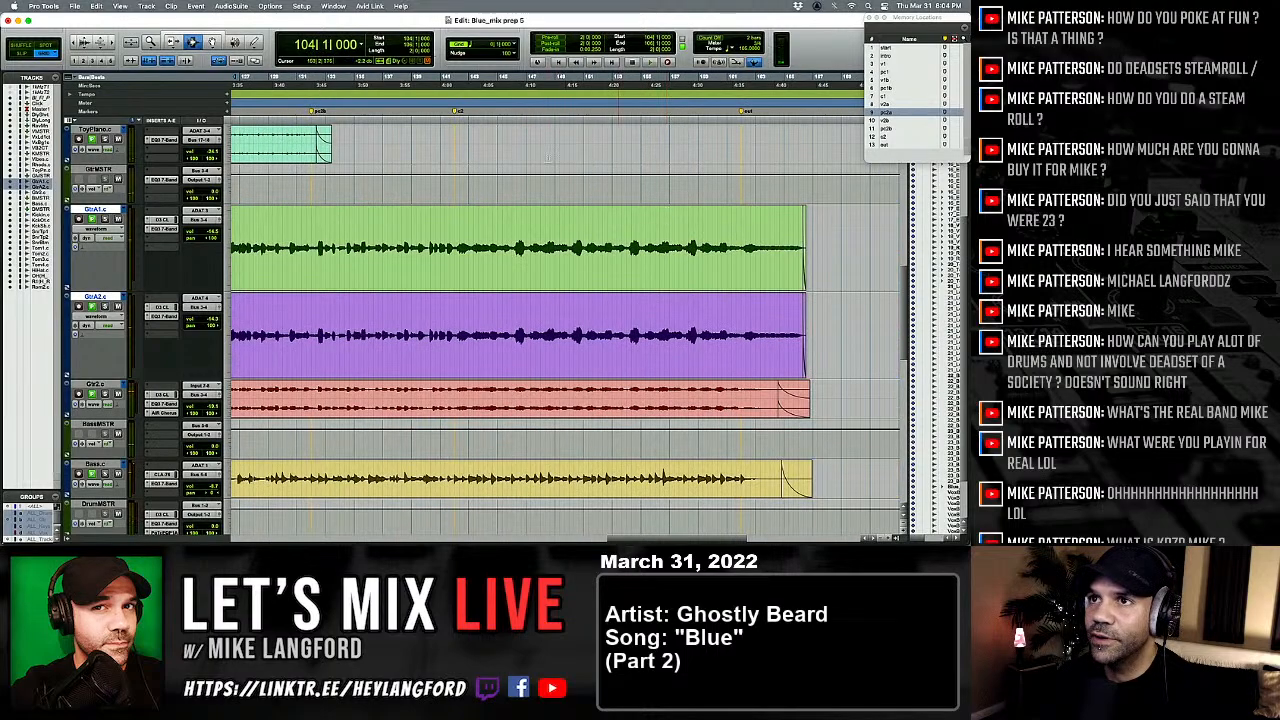
Step: Paste the copied guitar bars into GtrA1.c and GtrA2.c at the pc2b marker at bar 132 and switch to Slip mode
left_click(312, 111)
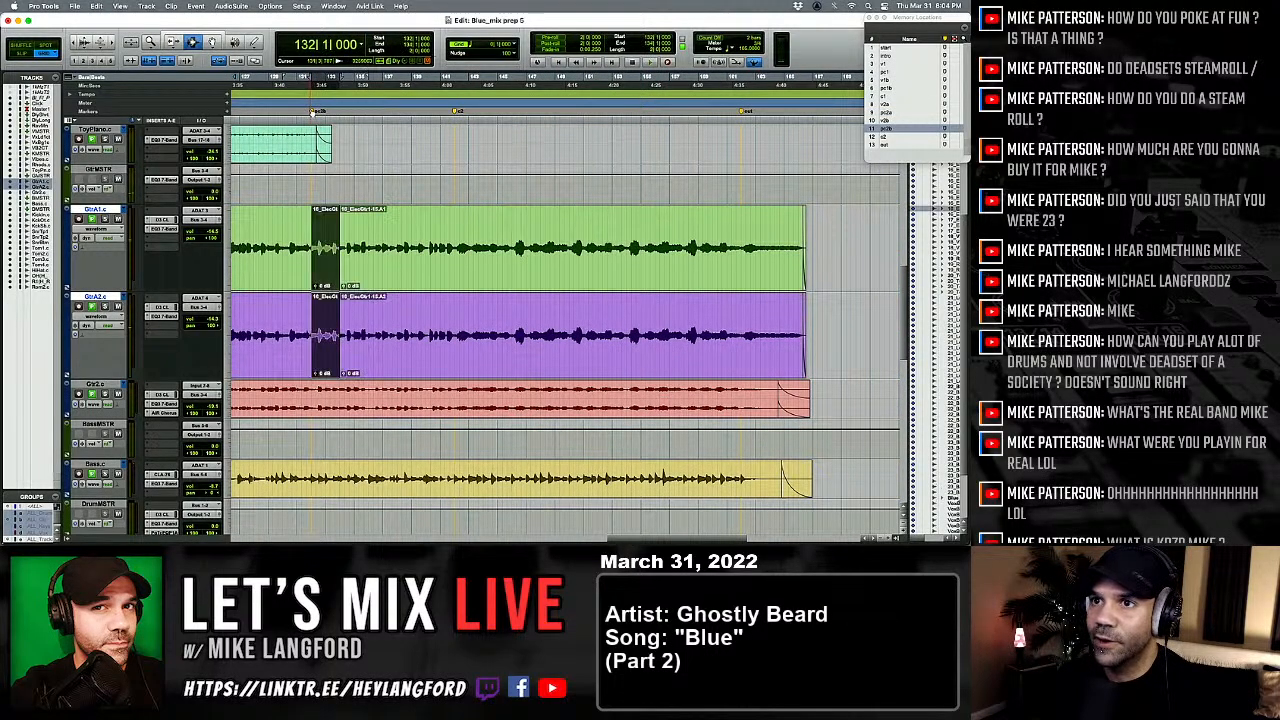
key("t")
key("t")
key("t")
key("t")
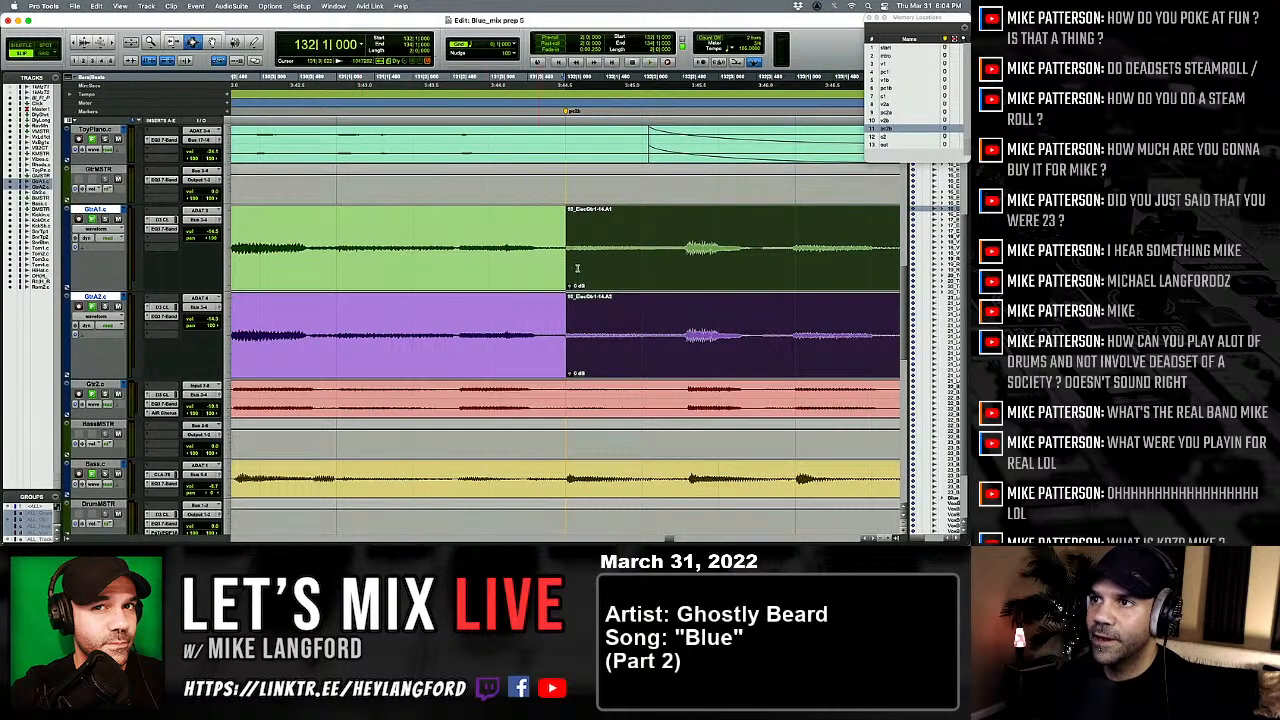
Step: Play the guitars into the start of the pasted clips at the pc2b marker
left_click(563, 257)
key("r")
key("r")
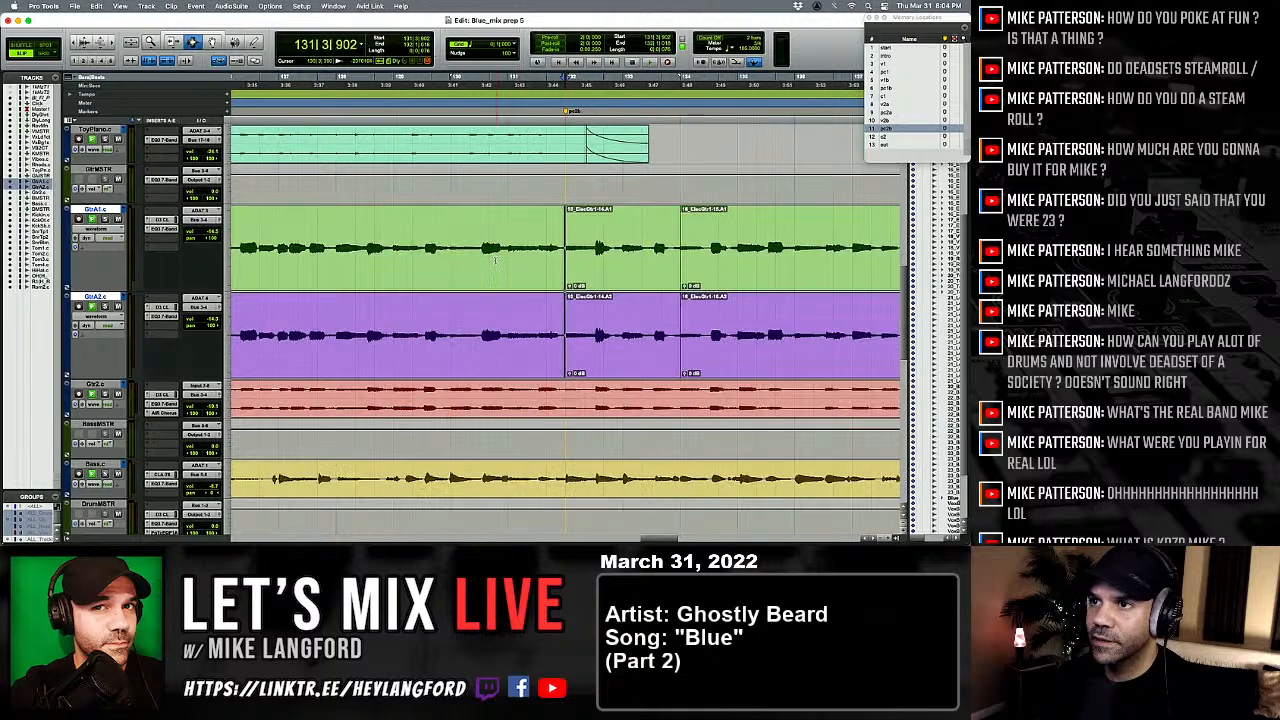
key("space")
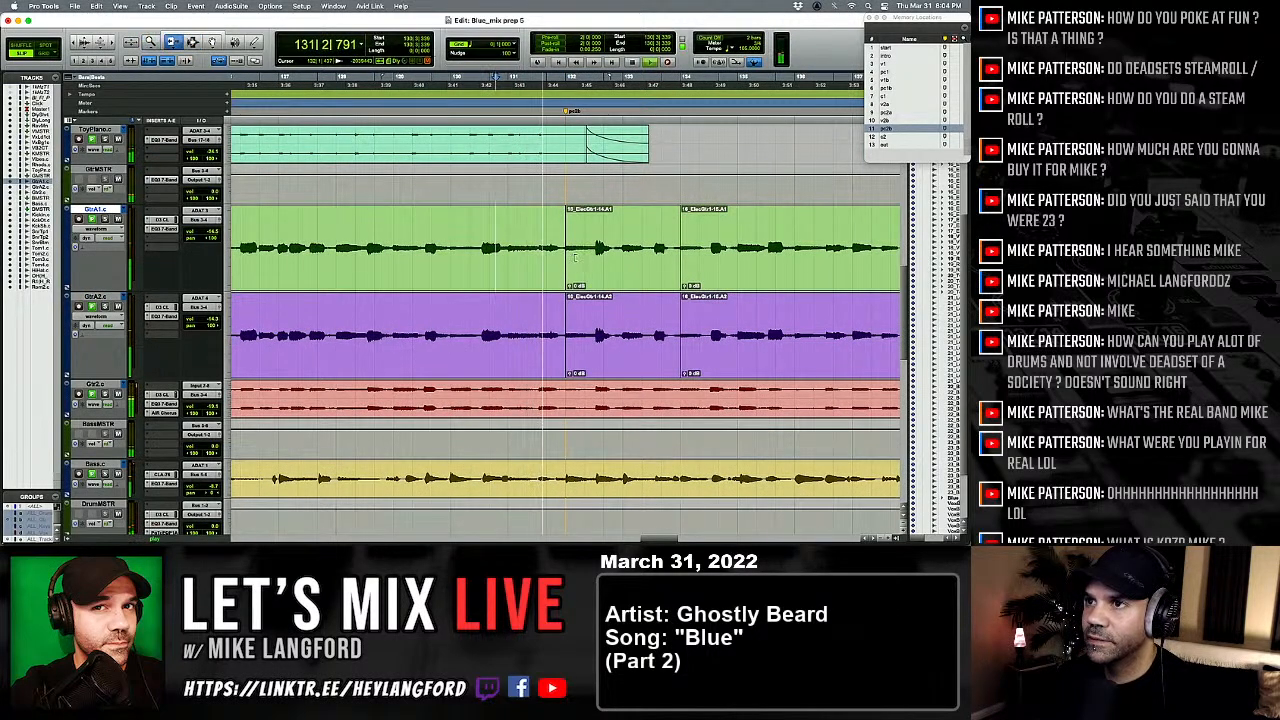
Step: Trim the starts of the pasted GtrA1.c and GtrA2.c clips back into bar 131 and play from just before the edit
left_click_drag(575, 257, 539, 269)
left_click_drag(566, 345, 540, 347)
key("F7")
key("space")
left_click(505, 318)
key("space")
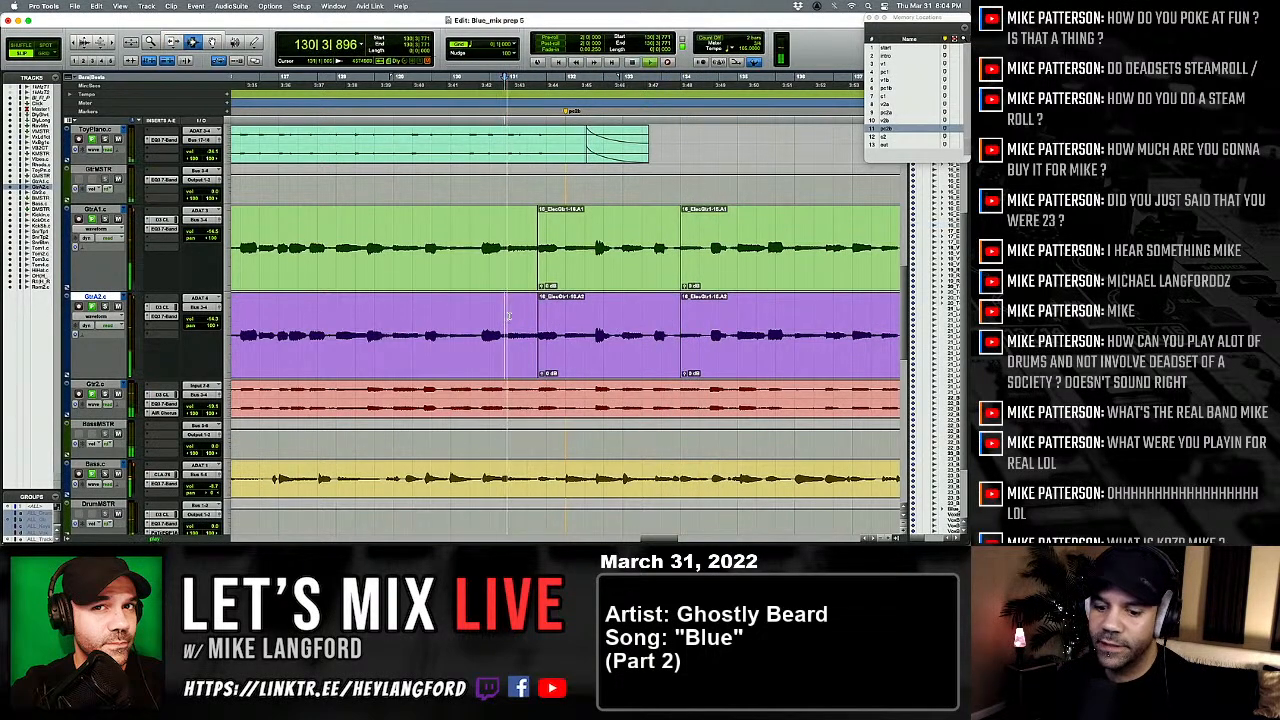
Step: Add short crossfades on GtrA1.c and GtrA2.c at the trimmed clip boundary in bar 131
key("t")
key("t")
key("t")
scroll(530, 305, "right", 5)
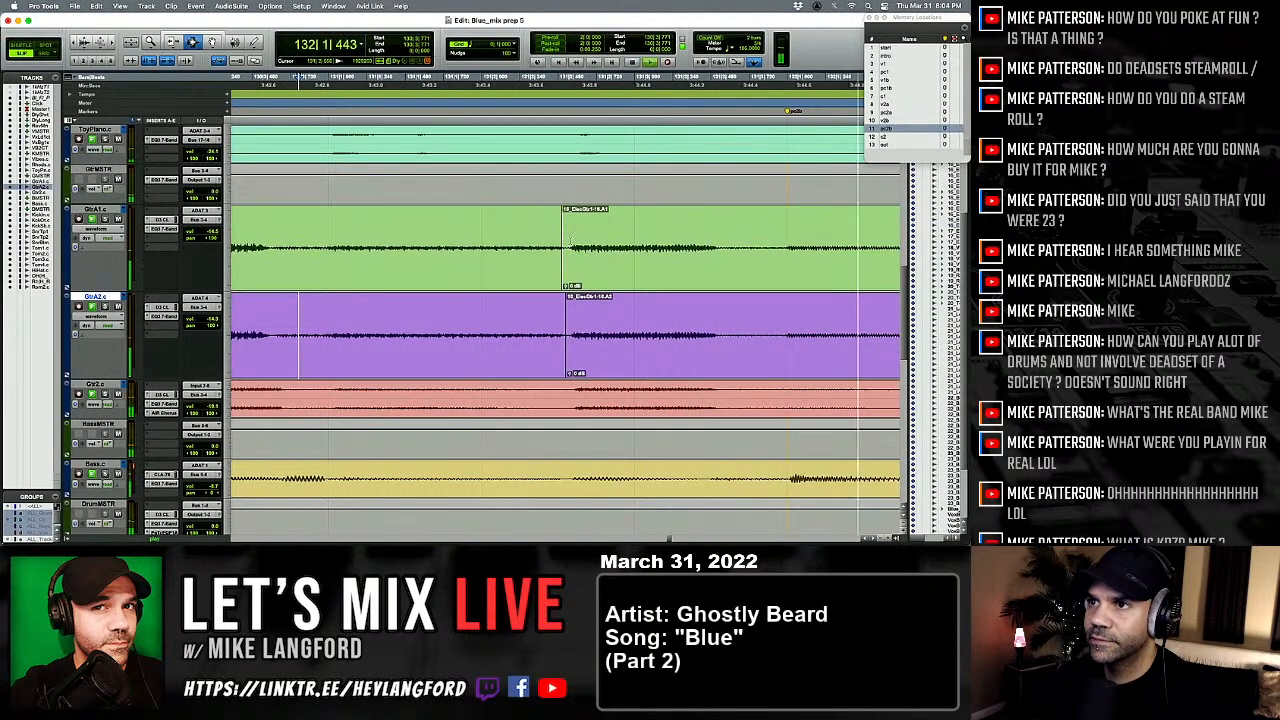
left_click_drag(555, 248, 573, 248)
key("f")
left_click_drag(560, 340, 574, 340)
key("f")
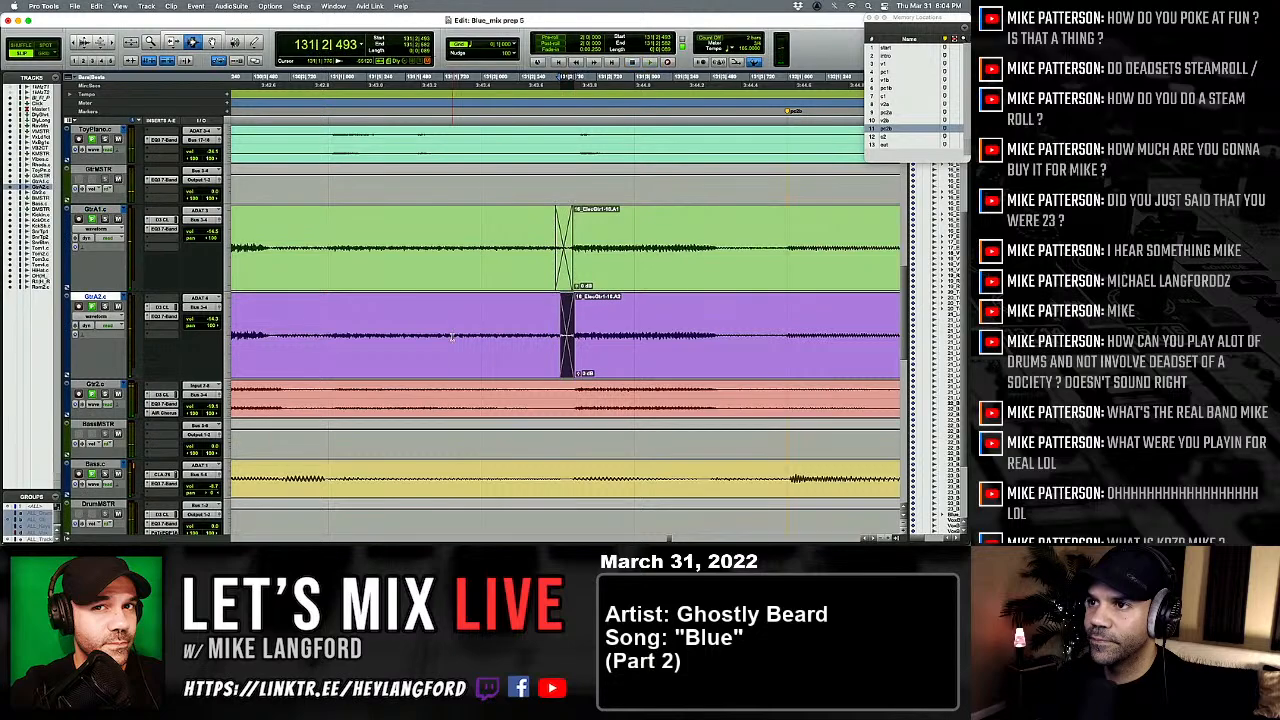
Step: Play the guitars from bar 131 across the crossfades and through the pasted section
key("space")
left_click(452, 342)
key("space")
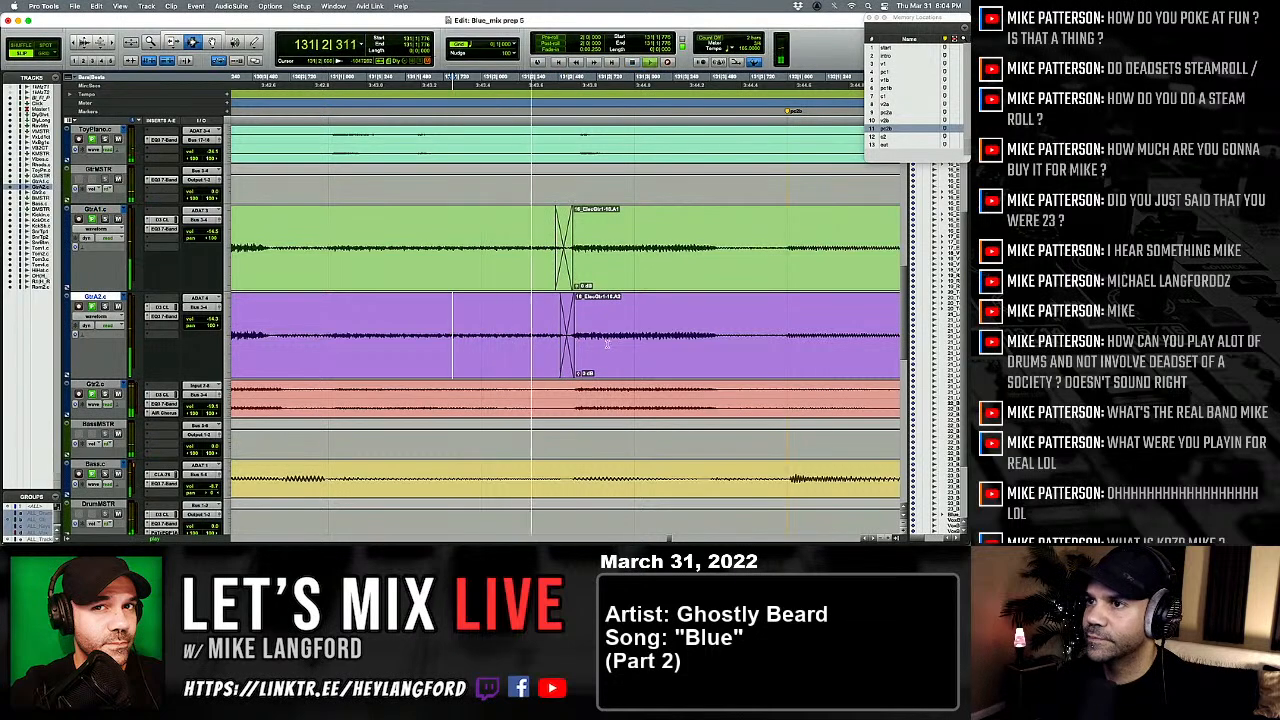
key("r")
key("r")
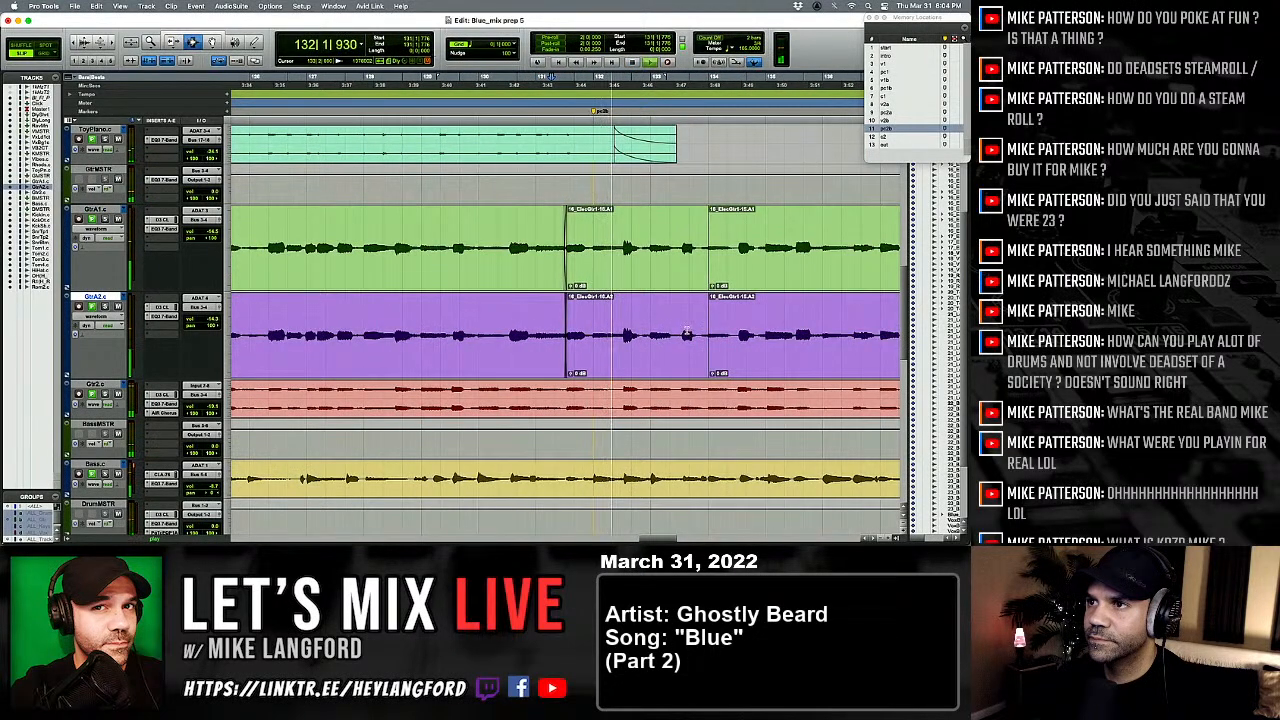
key("t")
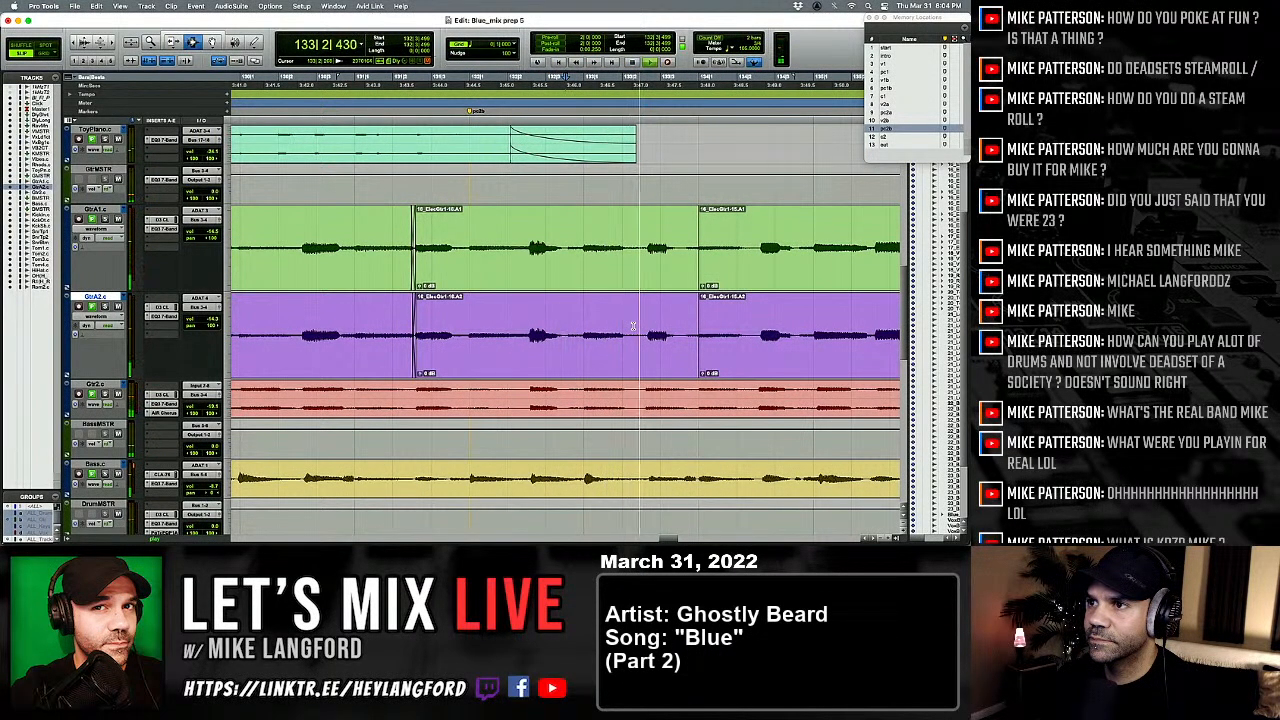
Step: Apply a short fade across the GtrA1.c and GtrA2.c edit where the pasted section ends at bar 134
left_click(633, 315)
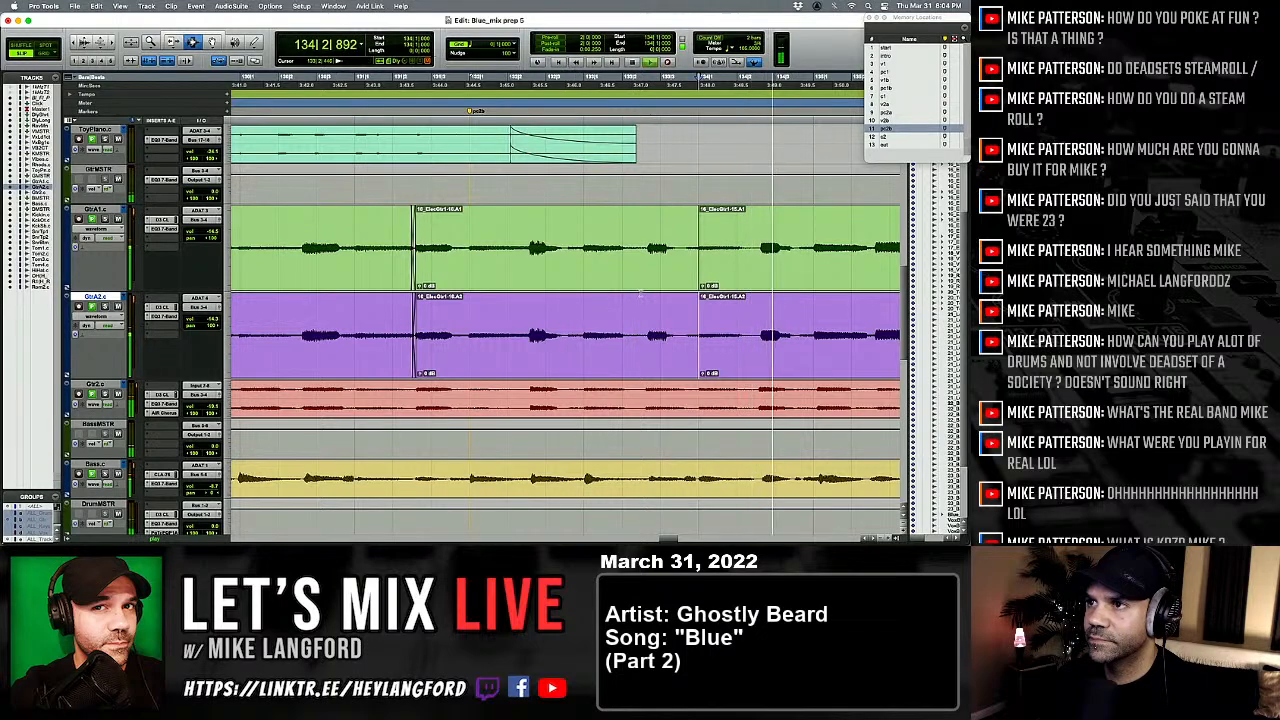
key("Tab")
key("t")
key("t")
key("t")
key("space")
left_click_drag(558, 250, 569, 319)
key("g")
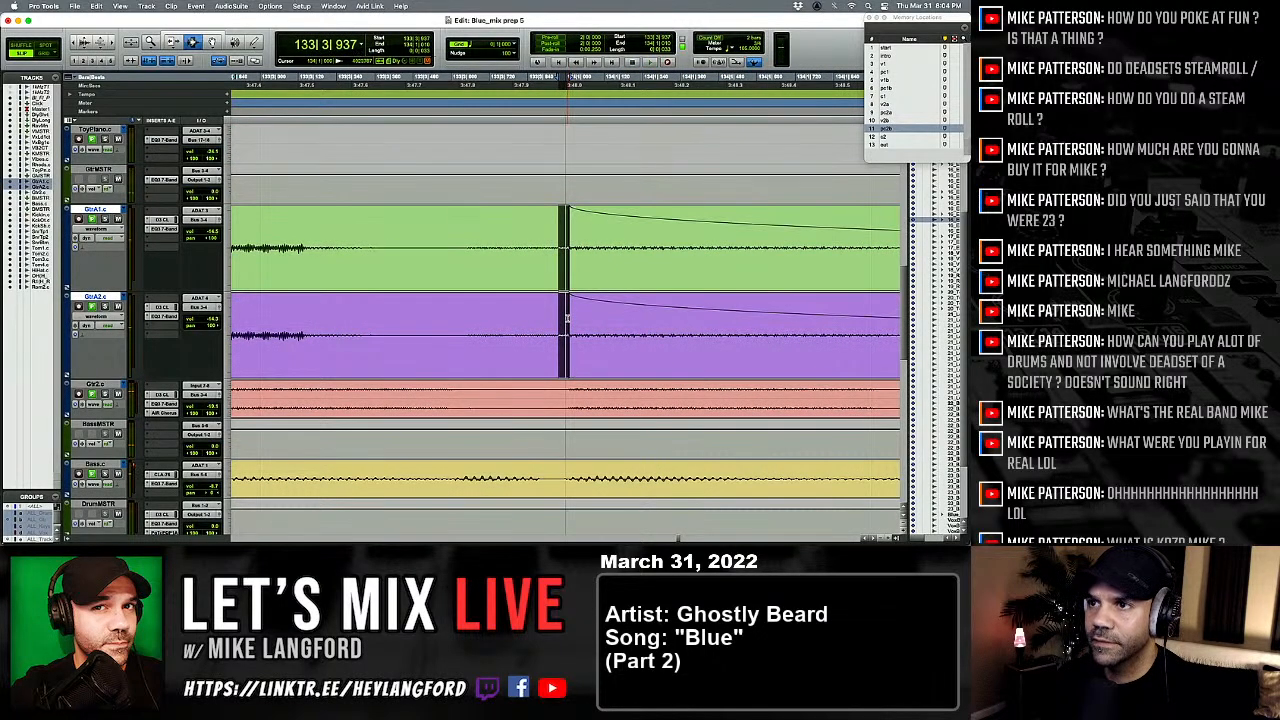
Step: Start playback of the song from shortly after the pc1 marker
key("r")
key("r")
key("r")
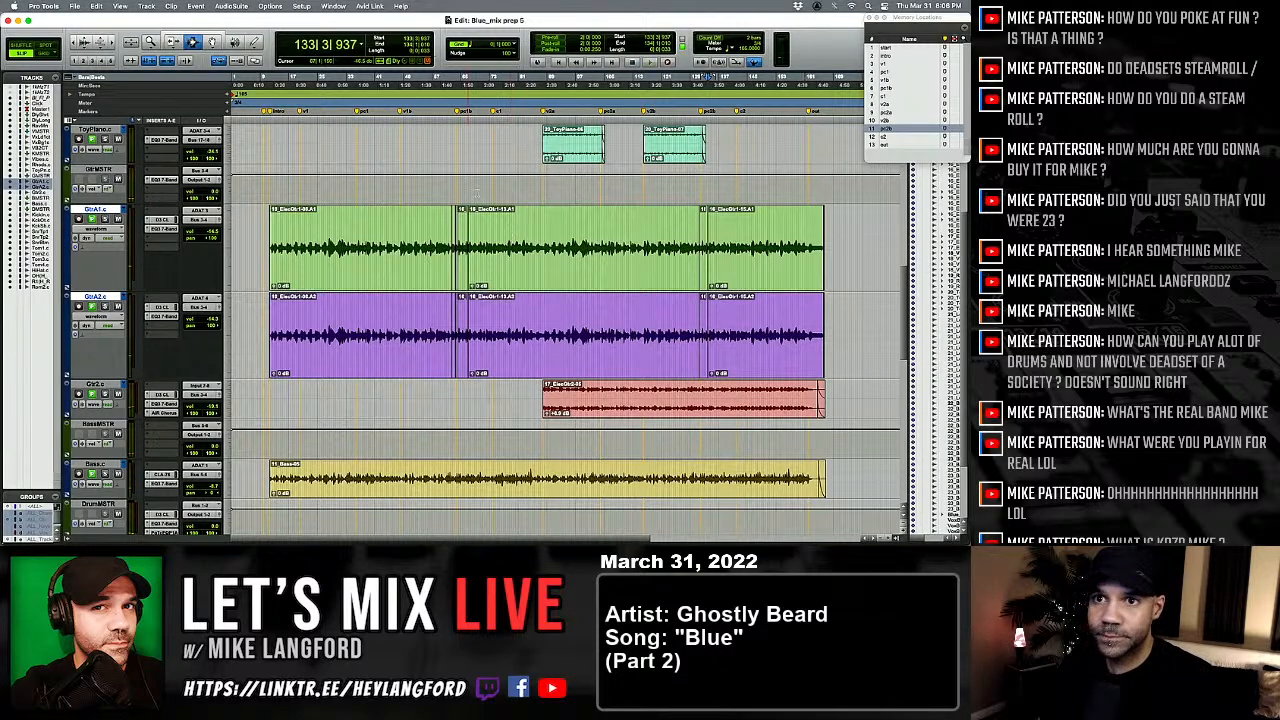
left_click(371, 255)
key("space")
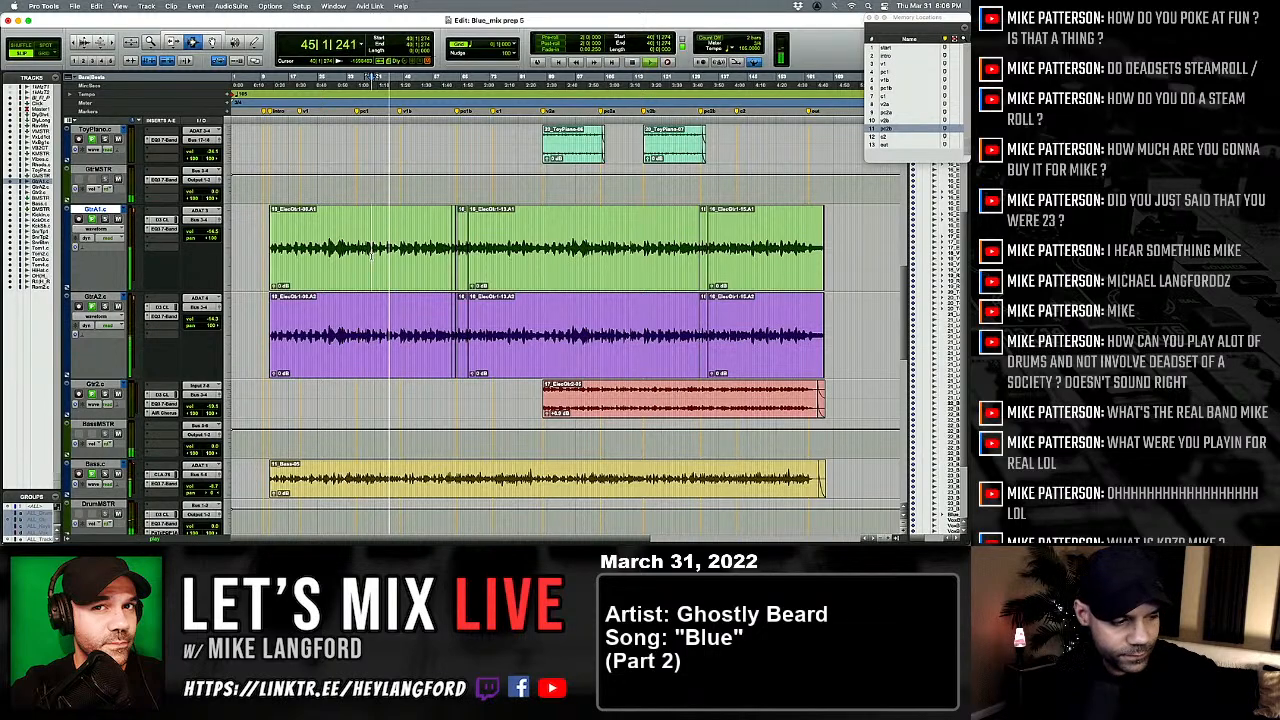
Step: Play the song from bar 40 and mute the vocal, keys, guitar and bass tracks in the mixer, leaving the drums audible
key("space")
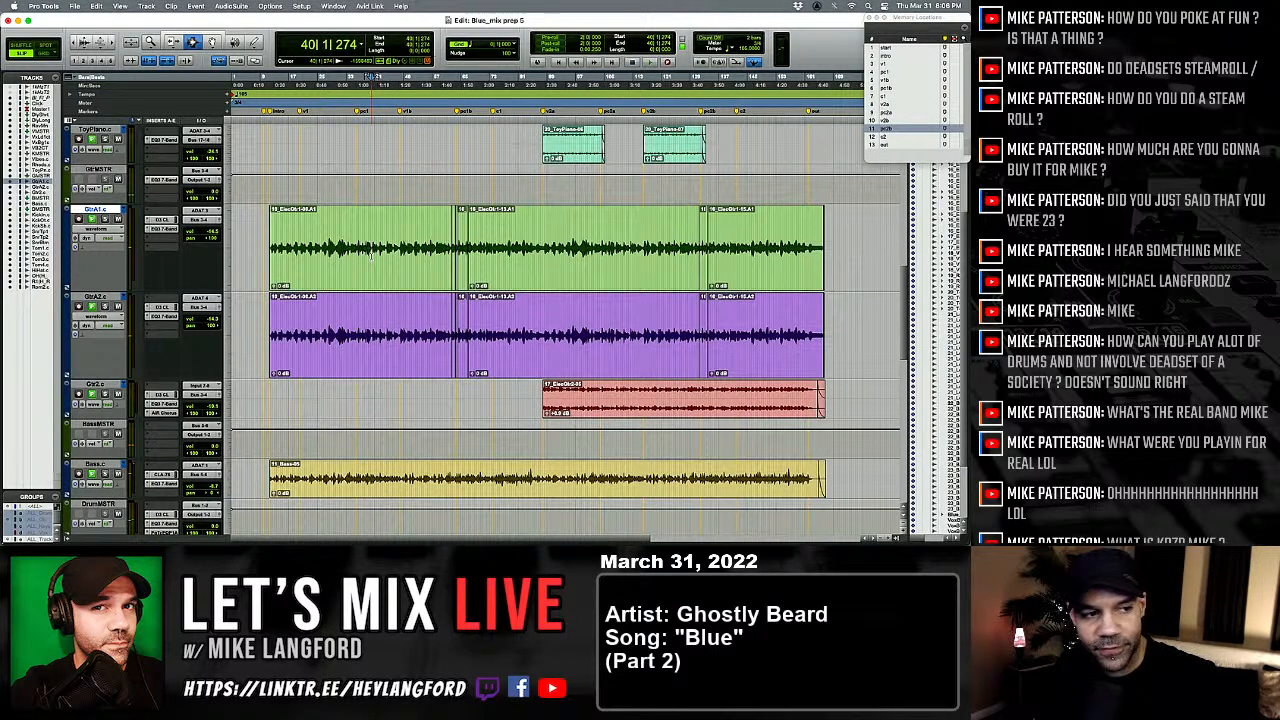
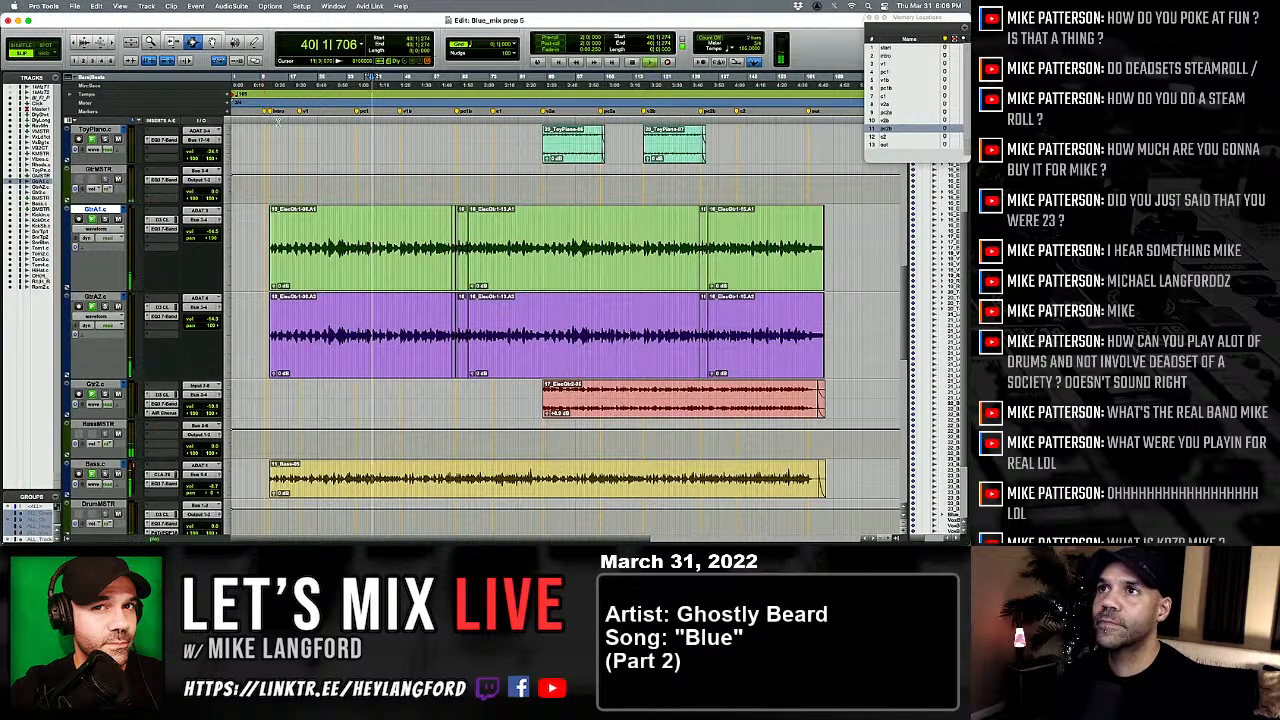
key("super+equal")
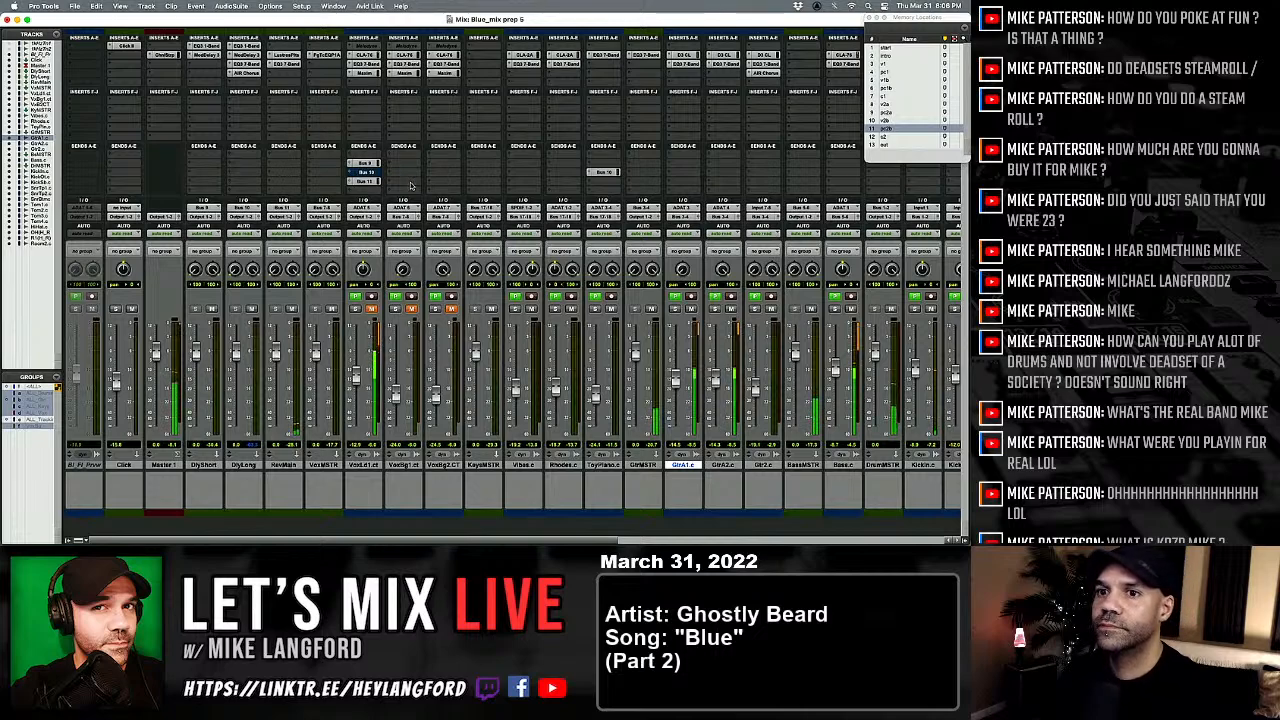
left_click(363, 465)
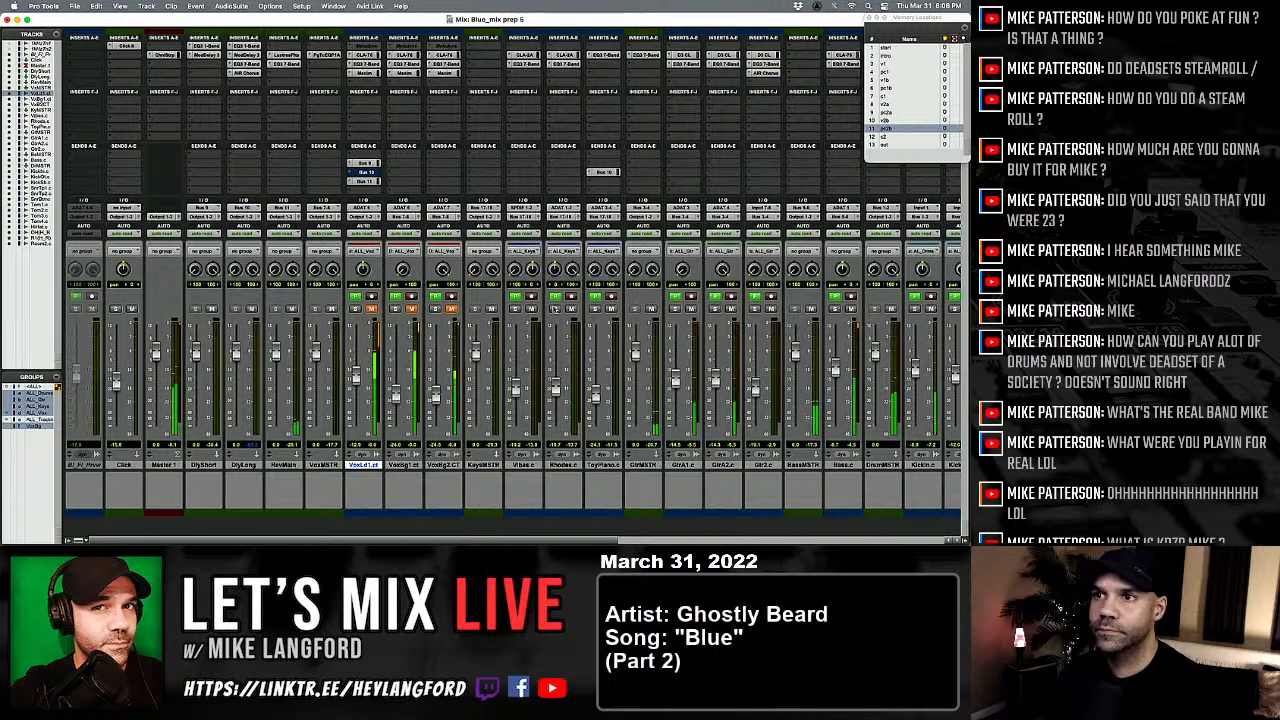
scroll(588, 324, "right", 5)
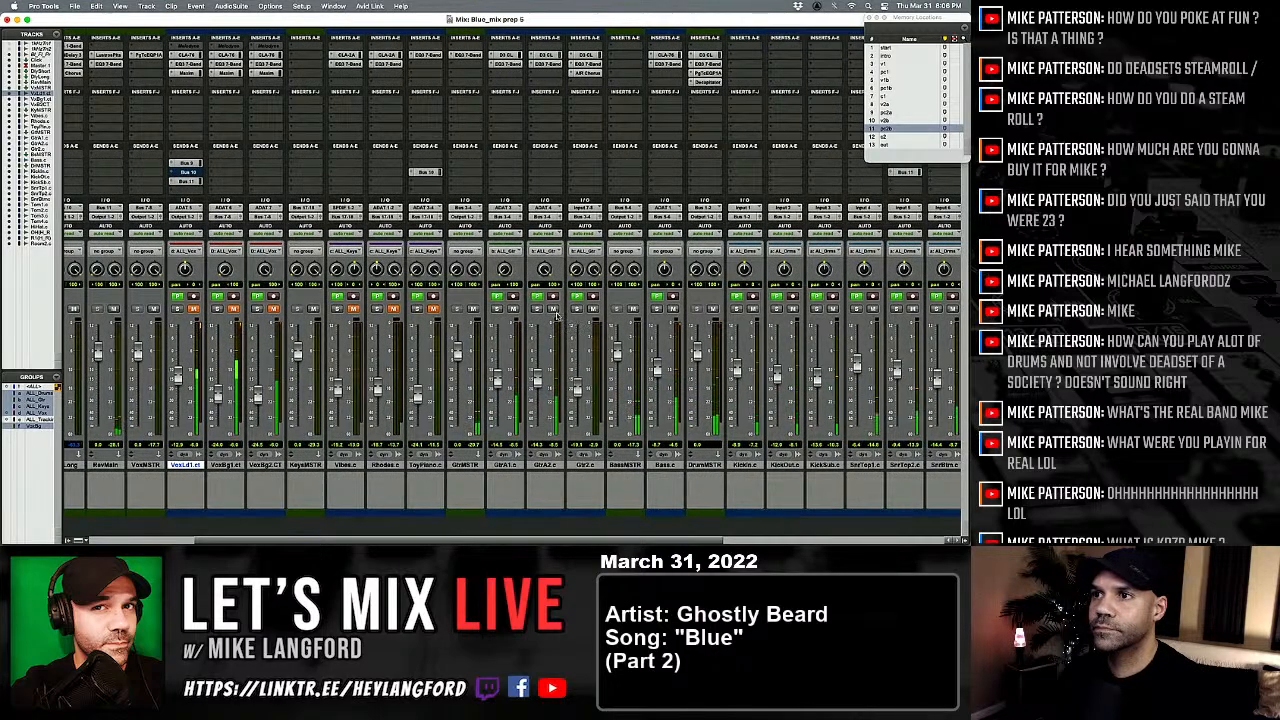
scroll(588, 324, "right", 3)
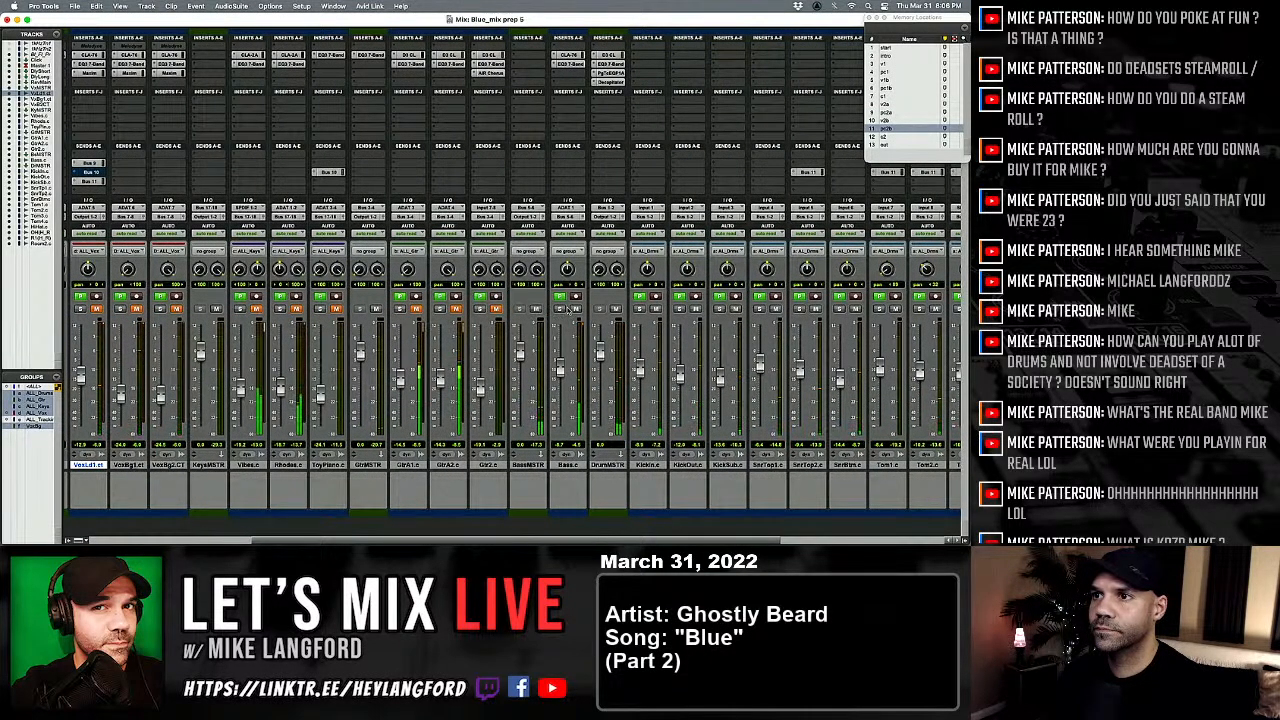
scroll(535, 311, "right", 6)
scroll(648, 320, "right", 1)
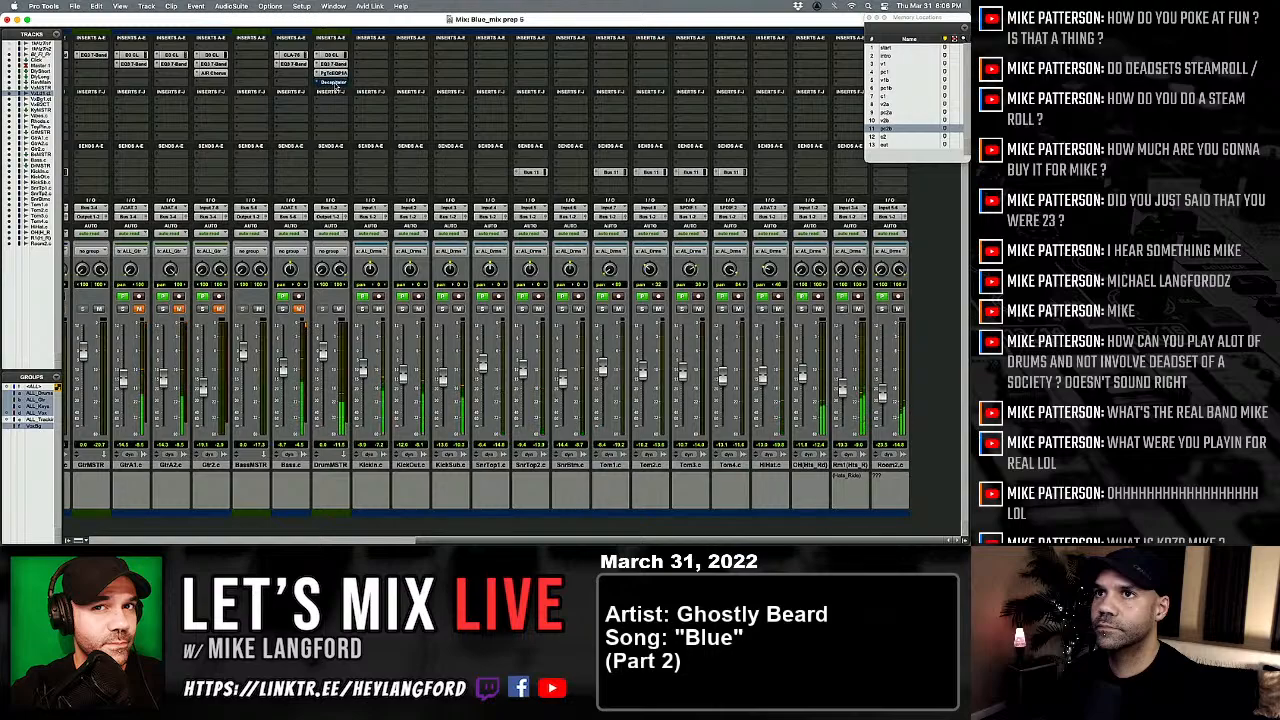
Step: Check the Decapitator on DrumMSTR and lower the SnrTop2.c send to Bus 11 to about -17 dB
left_click(334, 83)
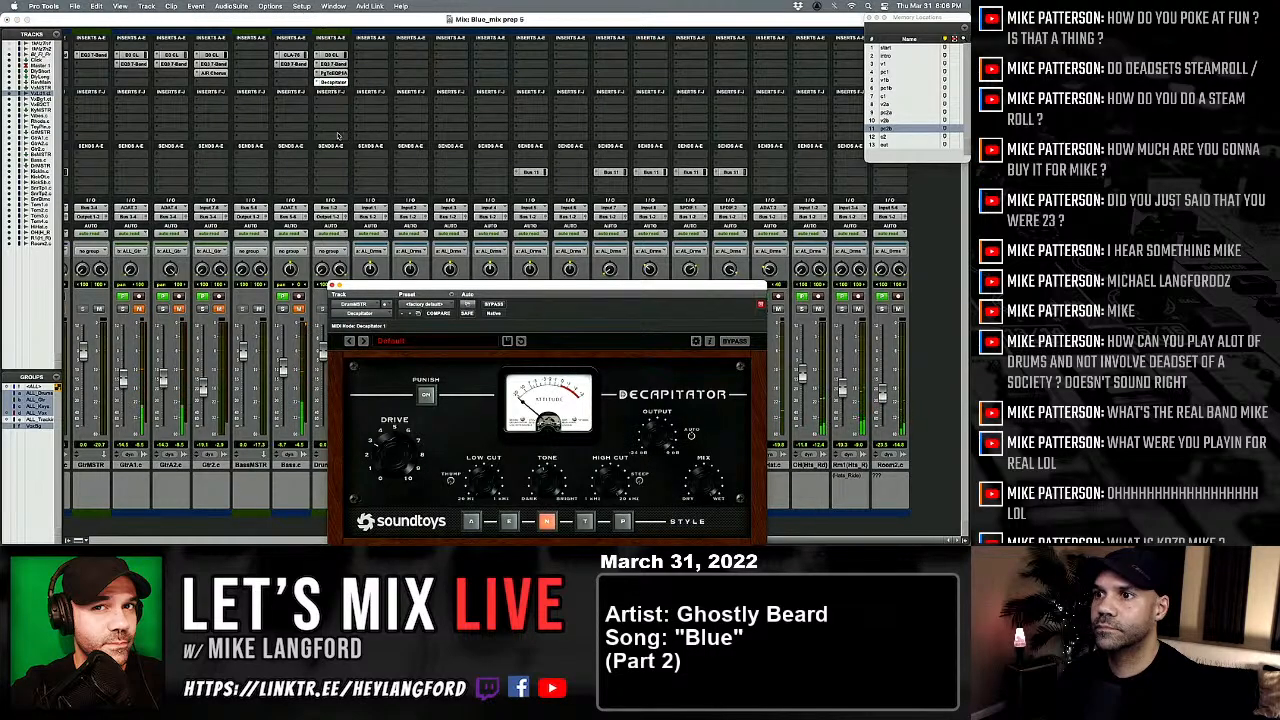
left_click(332, 285)
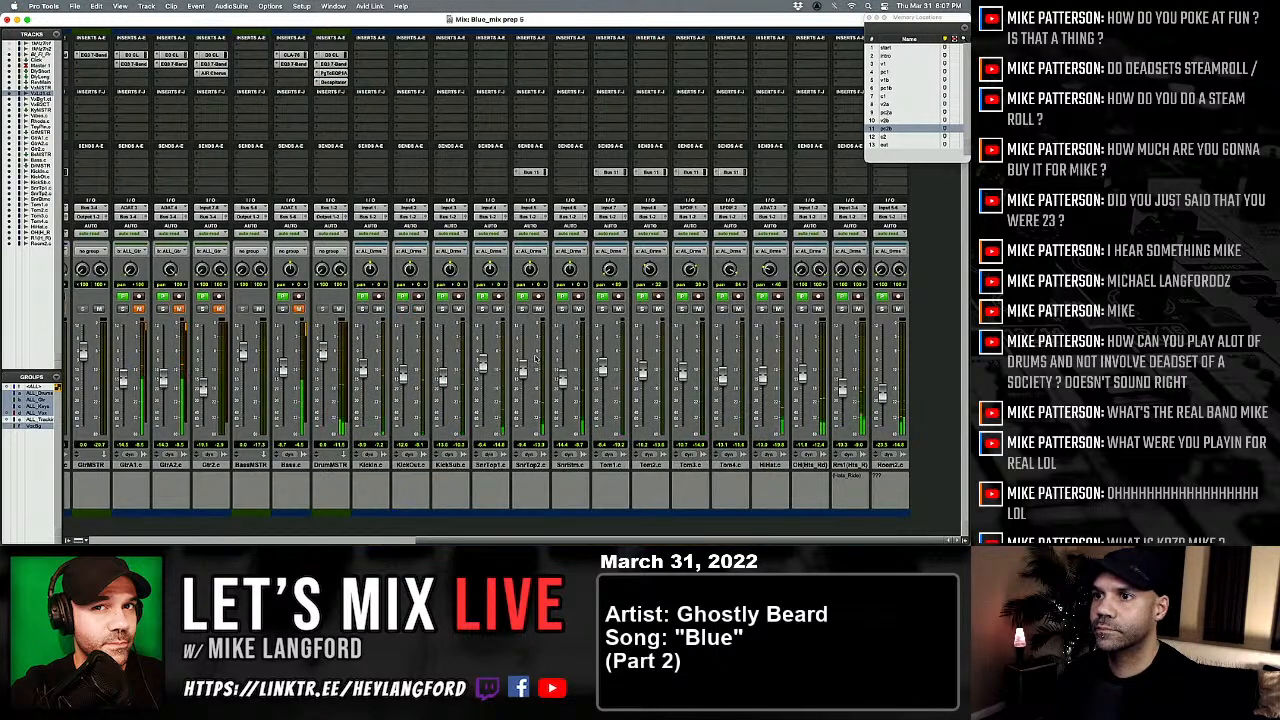
left_click(528, 175, "super")
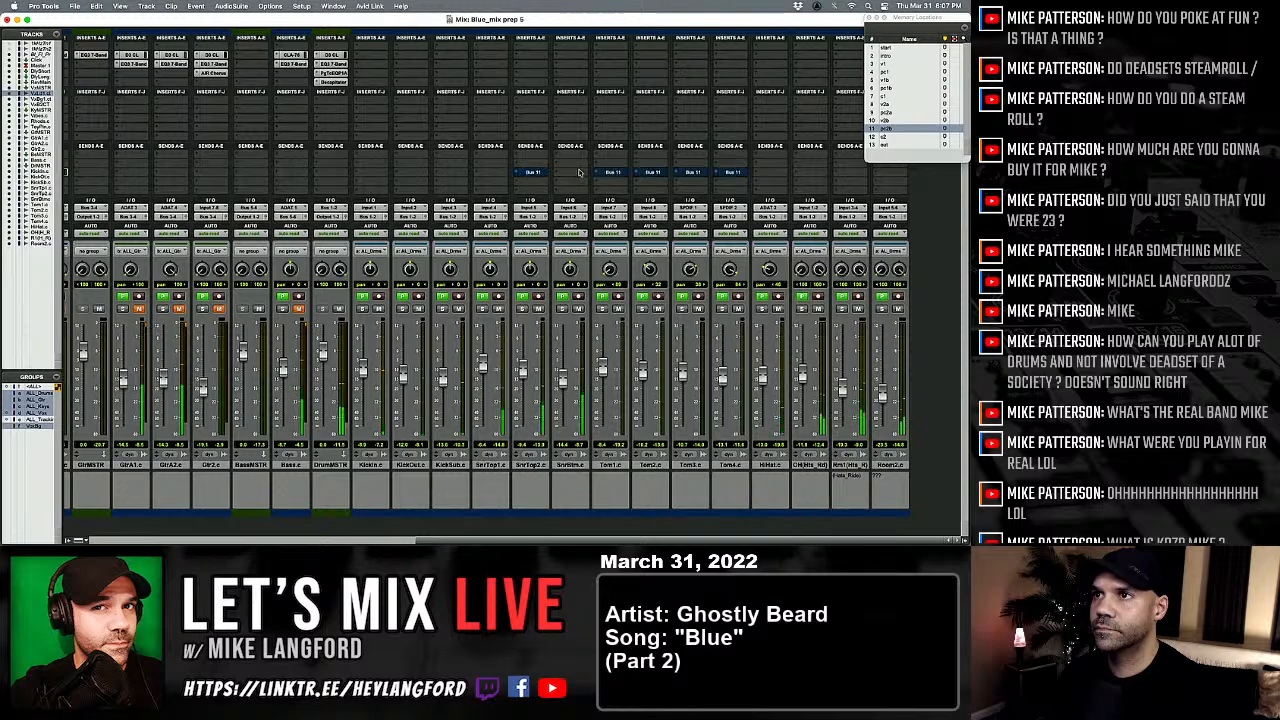
left_click(535, 174, "super")
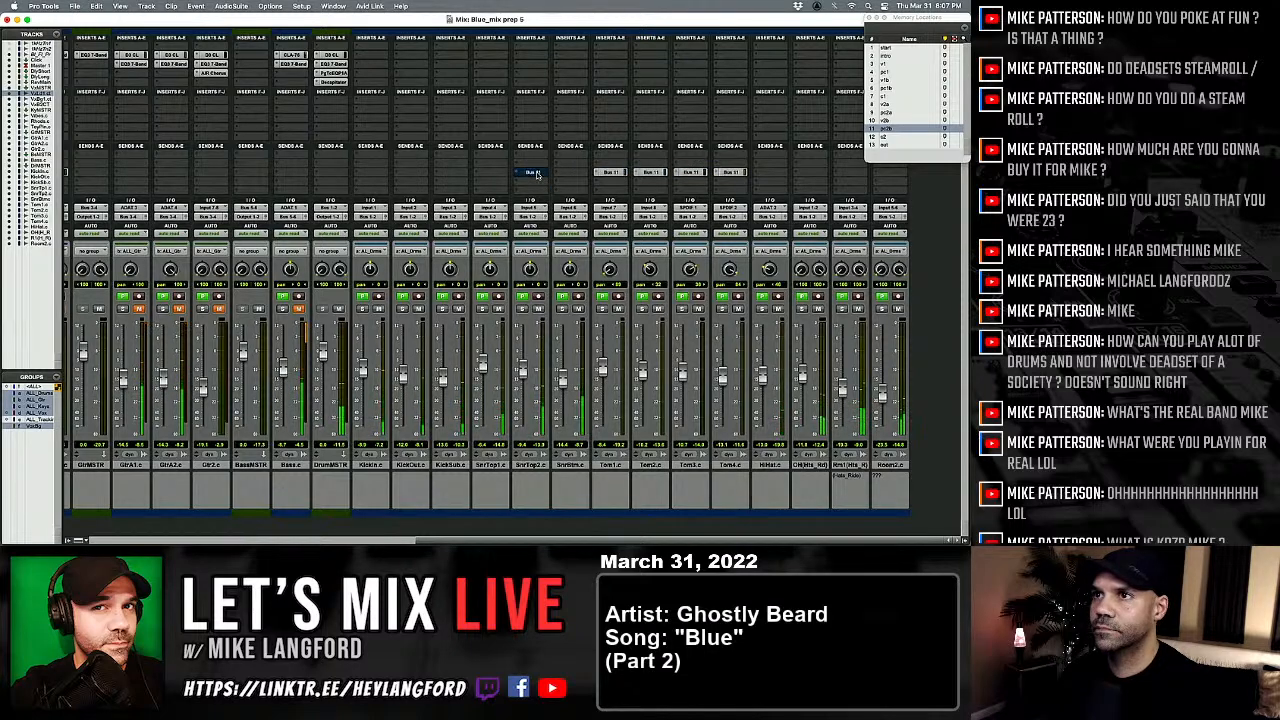
left_click(537, 175, "super")
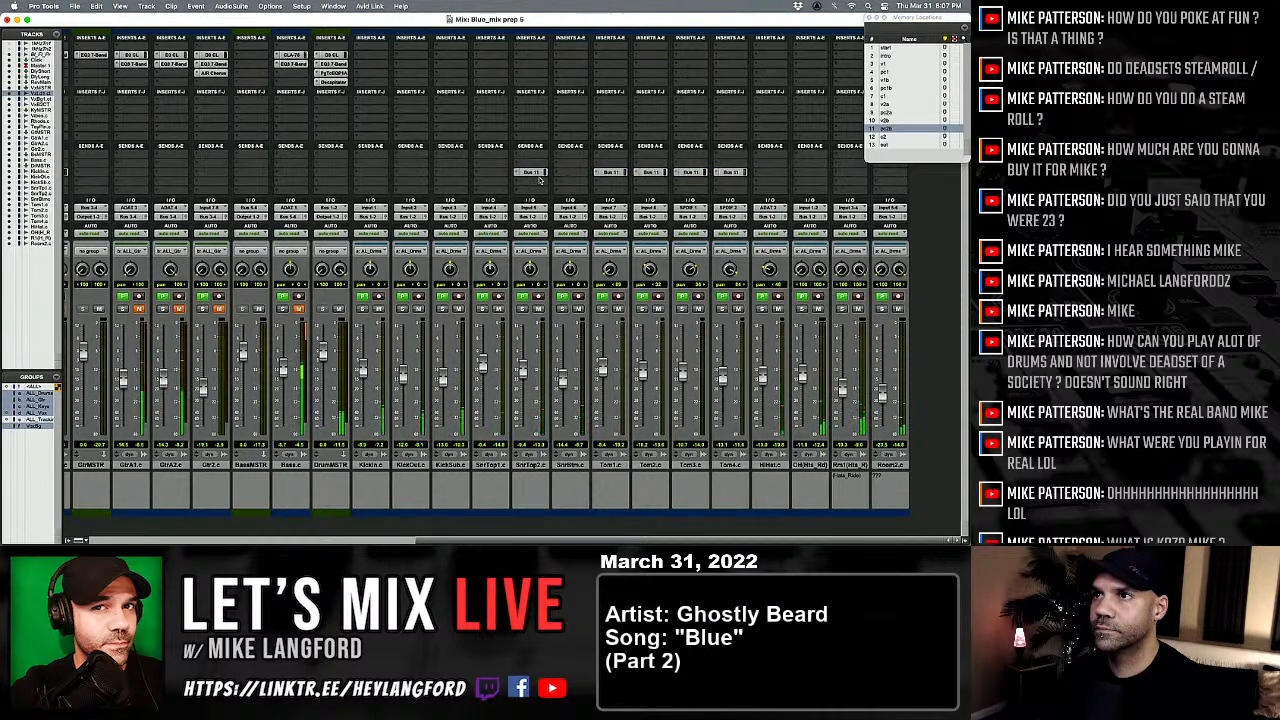
left_click(538, 176)
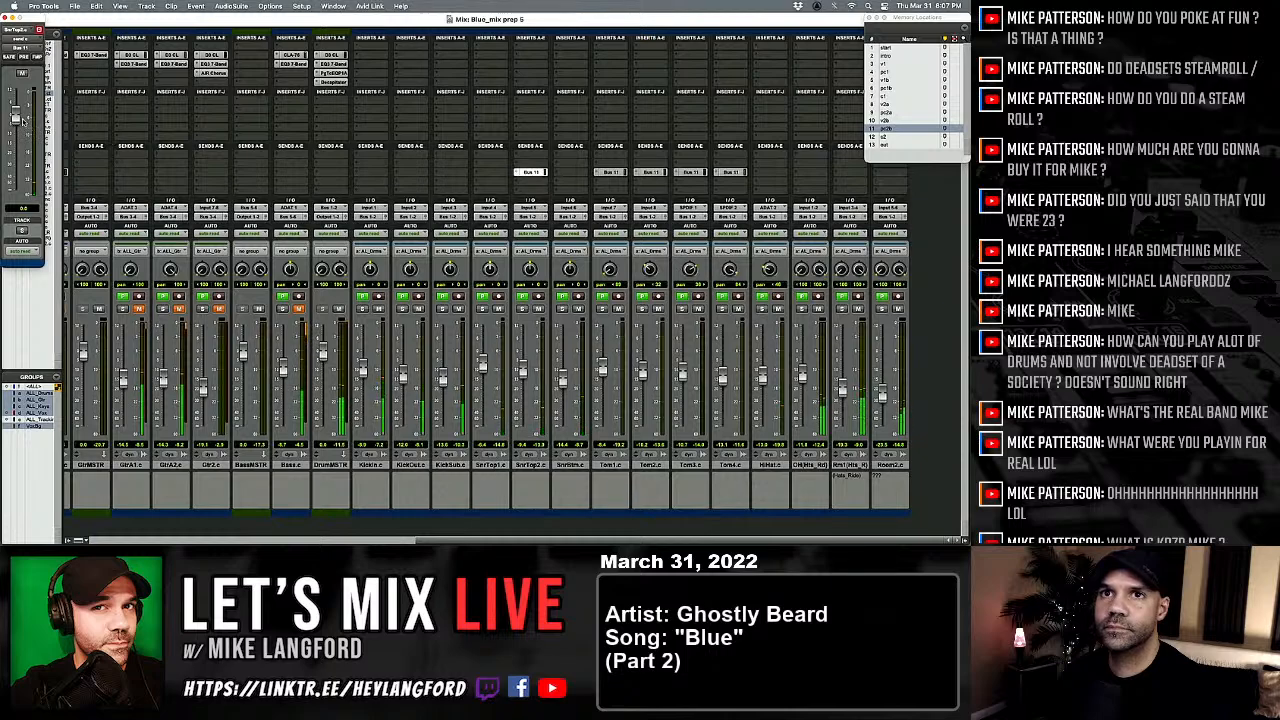
left_click_drag(16, 117, 16, 151)
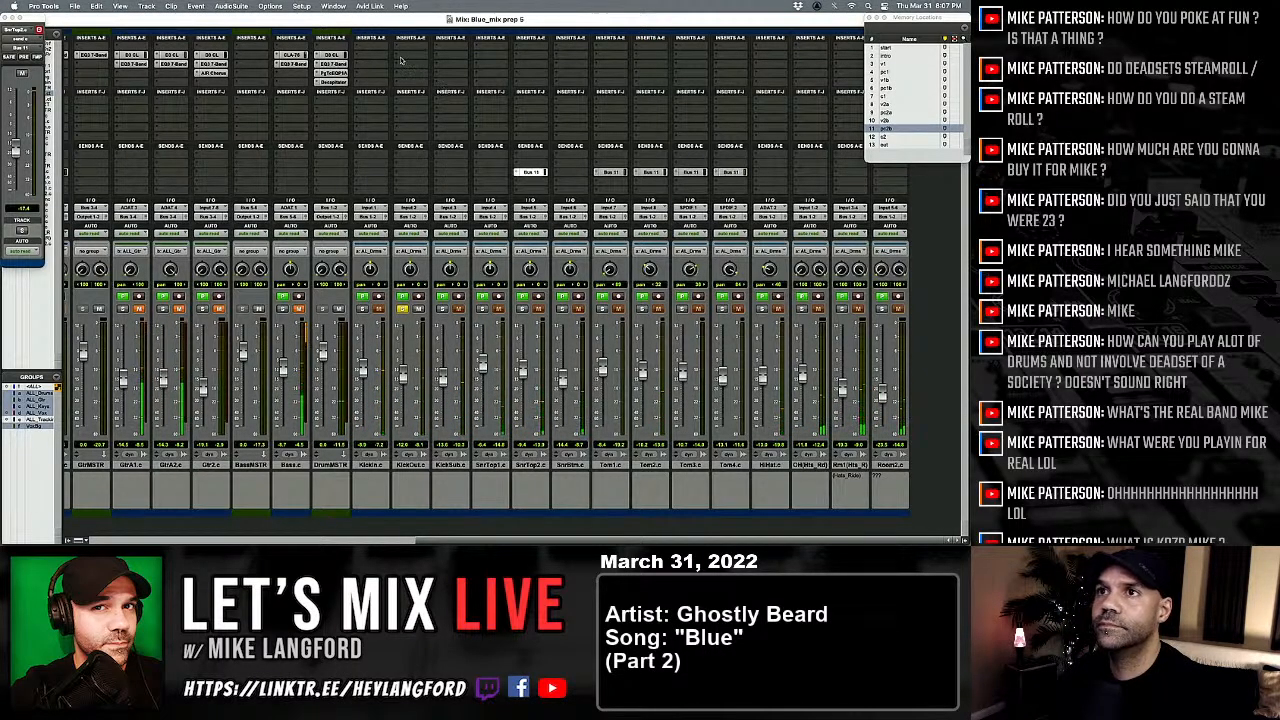
Step: Insert a mono EQ3 7-Band on the soloed KickOut.c track and enable its low-pass filter at 24 dB/oct, about 435 Hz
left_click(444, 92)
mouse_move(425, 56)
mouse_move(499, 59)
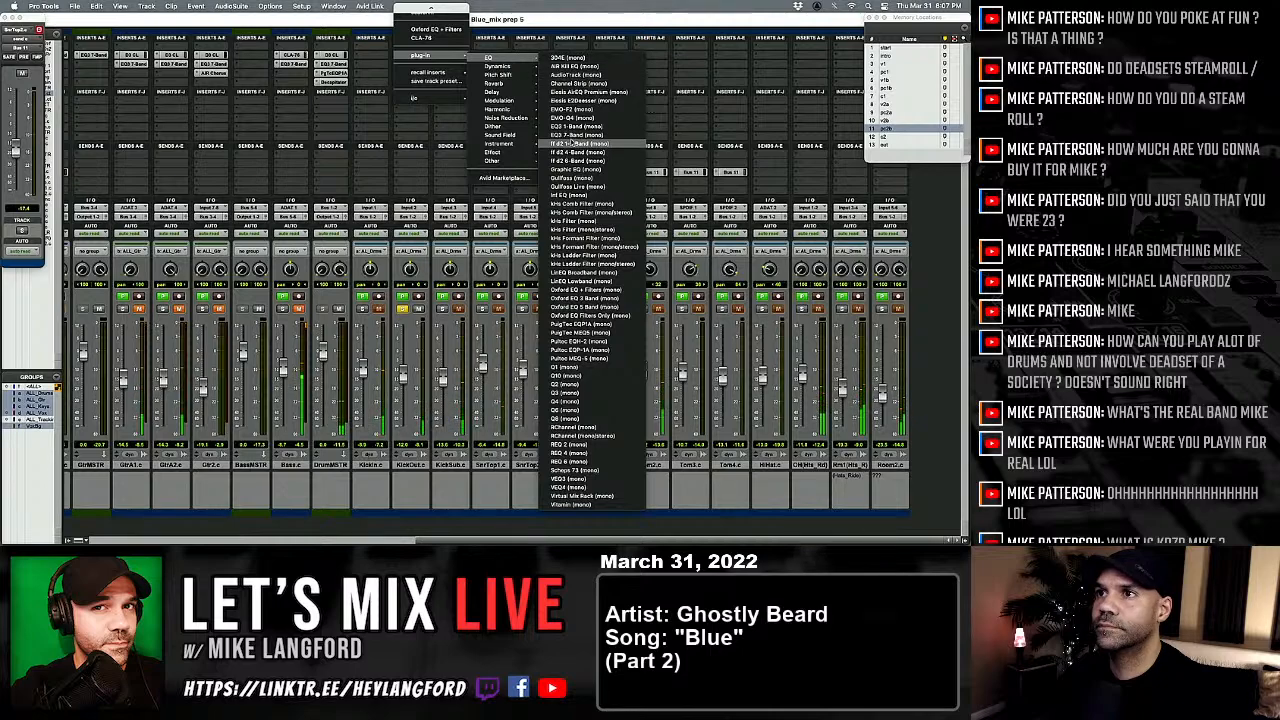
left_click(576, 134)
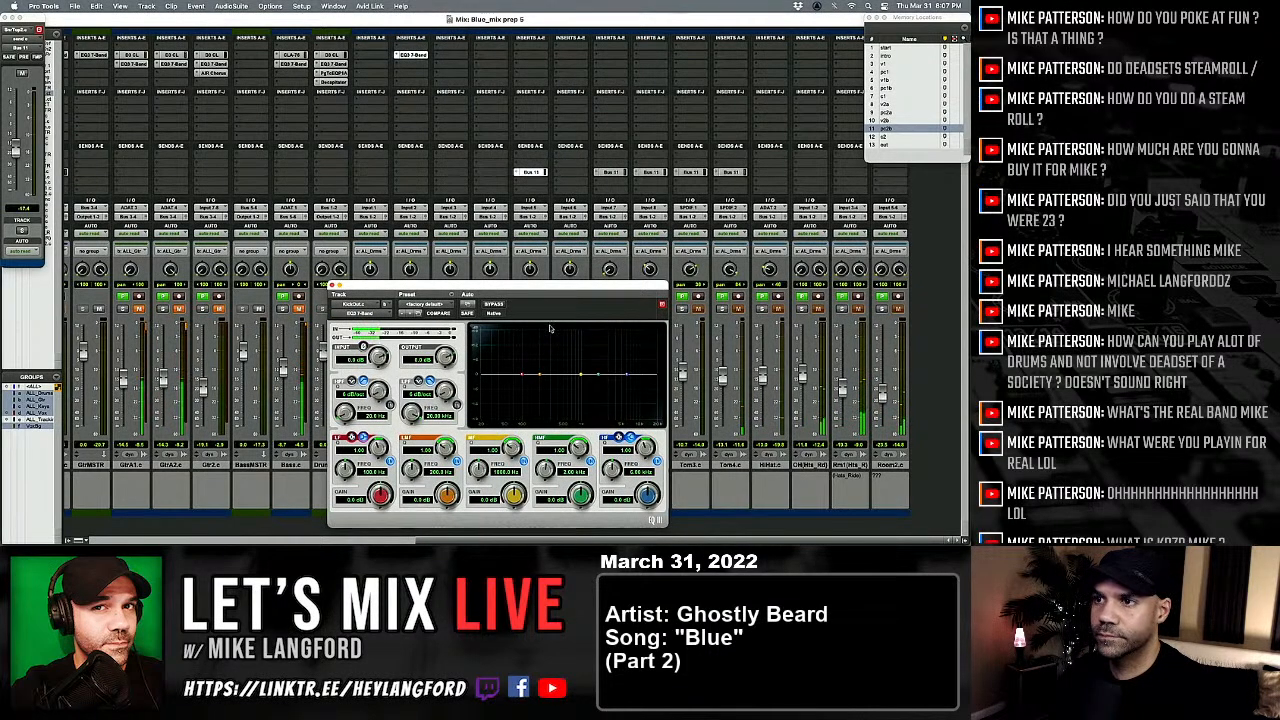
left_click(457, 405)
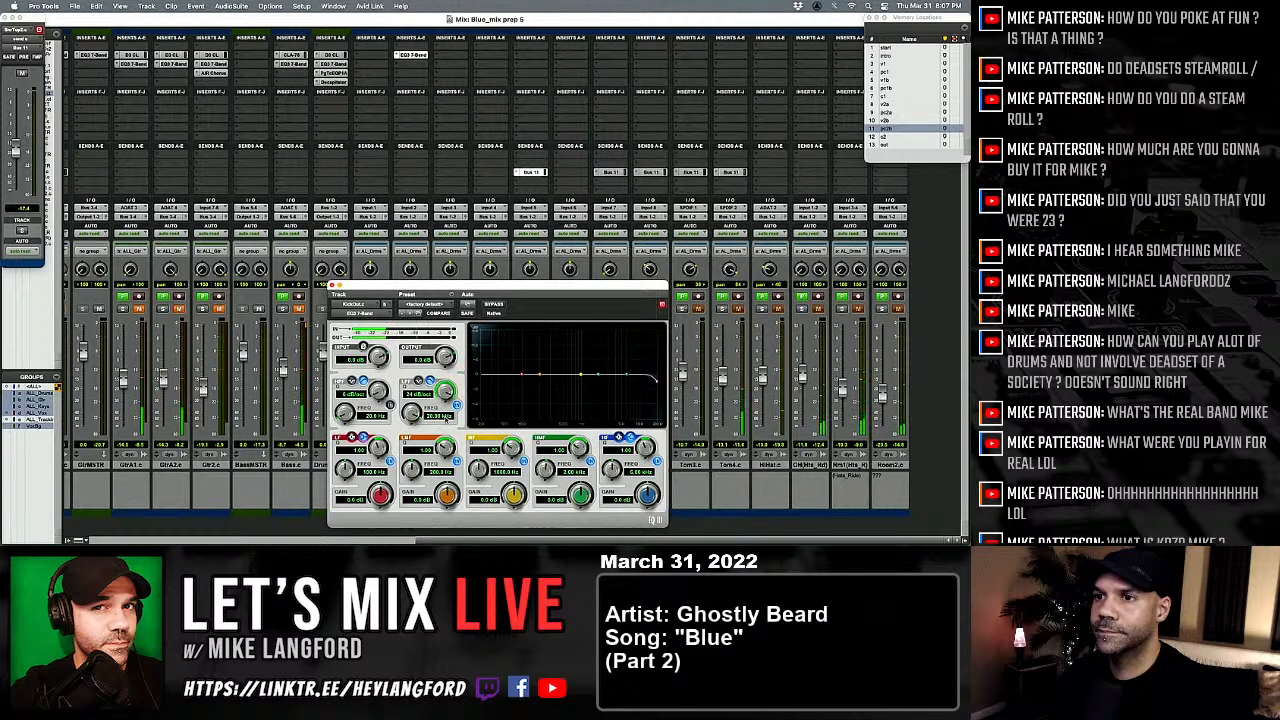
left_click_drag(445, 420, 411, 466)
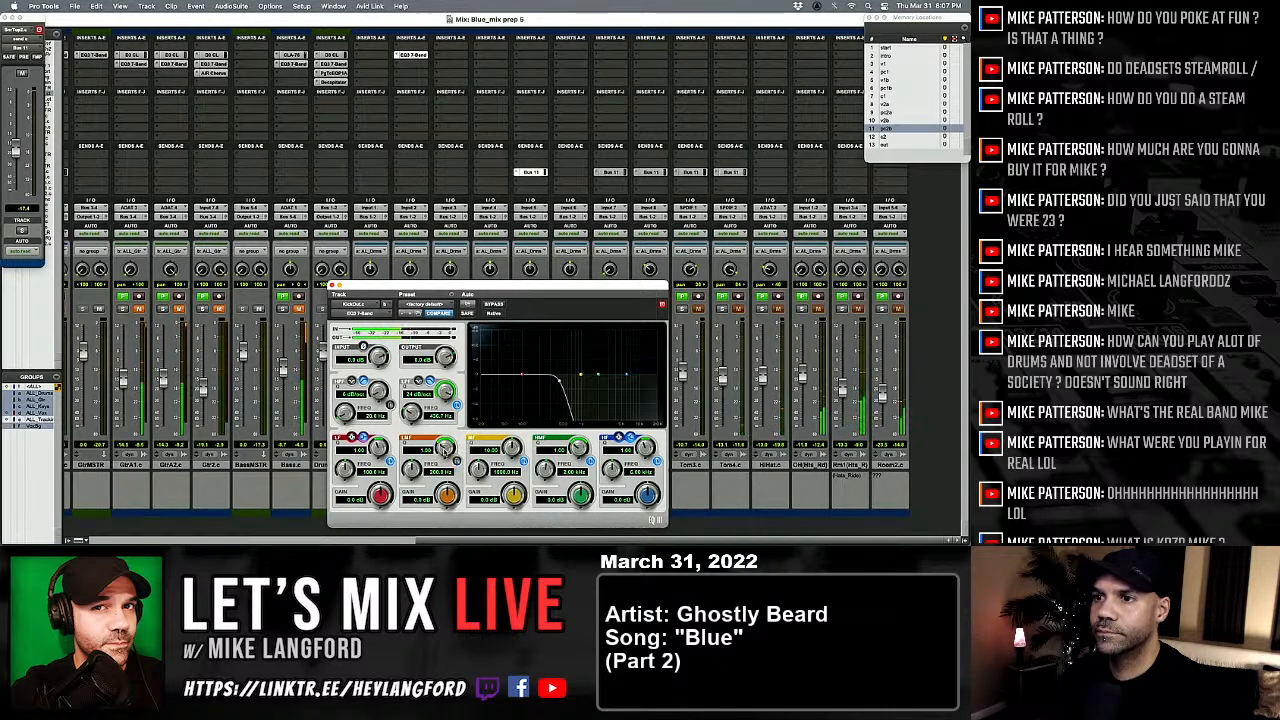
Step: Sweep a narrow 18 dB low-mid boost on KickOut.c with the low-pass opened to 2 kHz, and turn it into a 15 dB cut near 188 Hz
left_click_drag(447, 494, 421, 441)
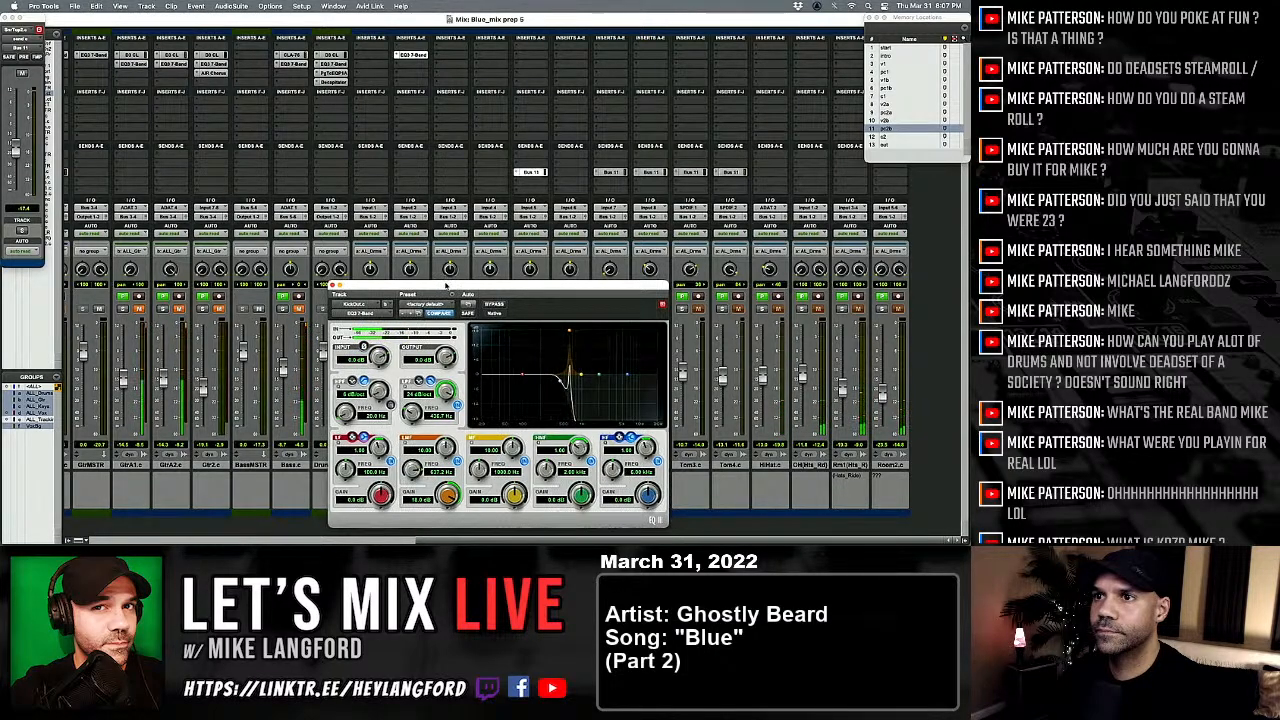
left_click_drag(443, 288, 690, 229)
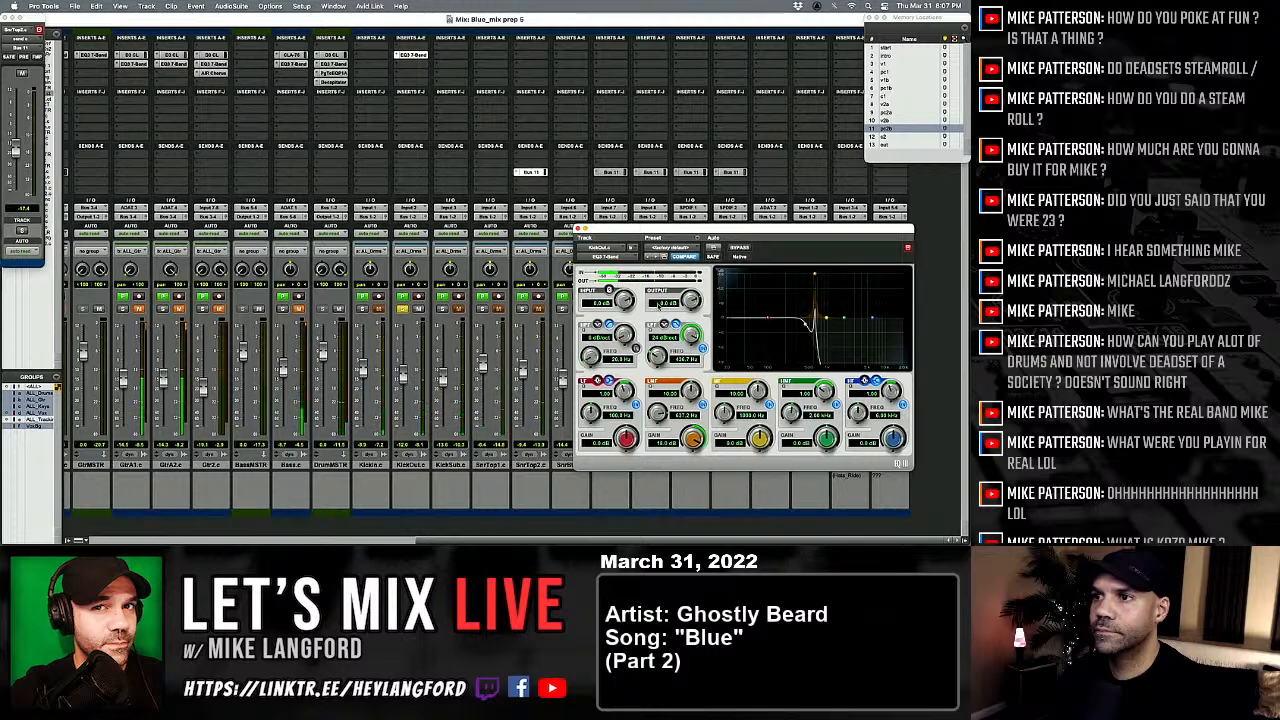
left_click_drag(657, 353, 658, 363)
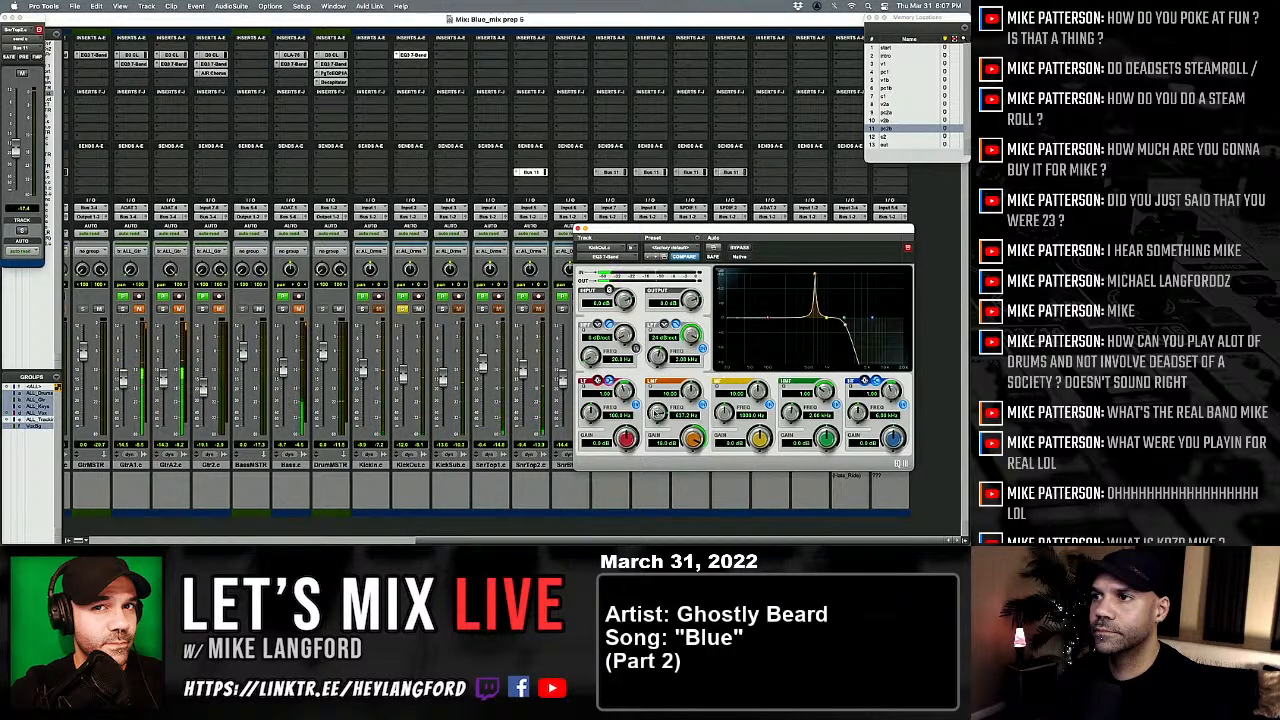
left_click_drag(658, 410, 646, 446)
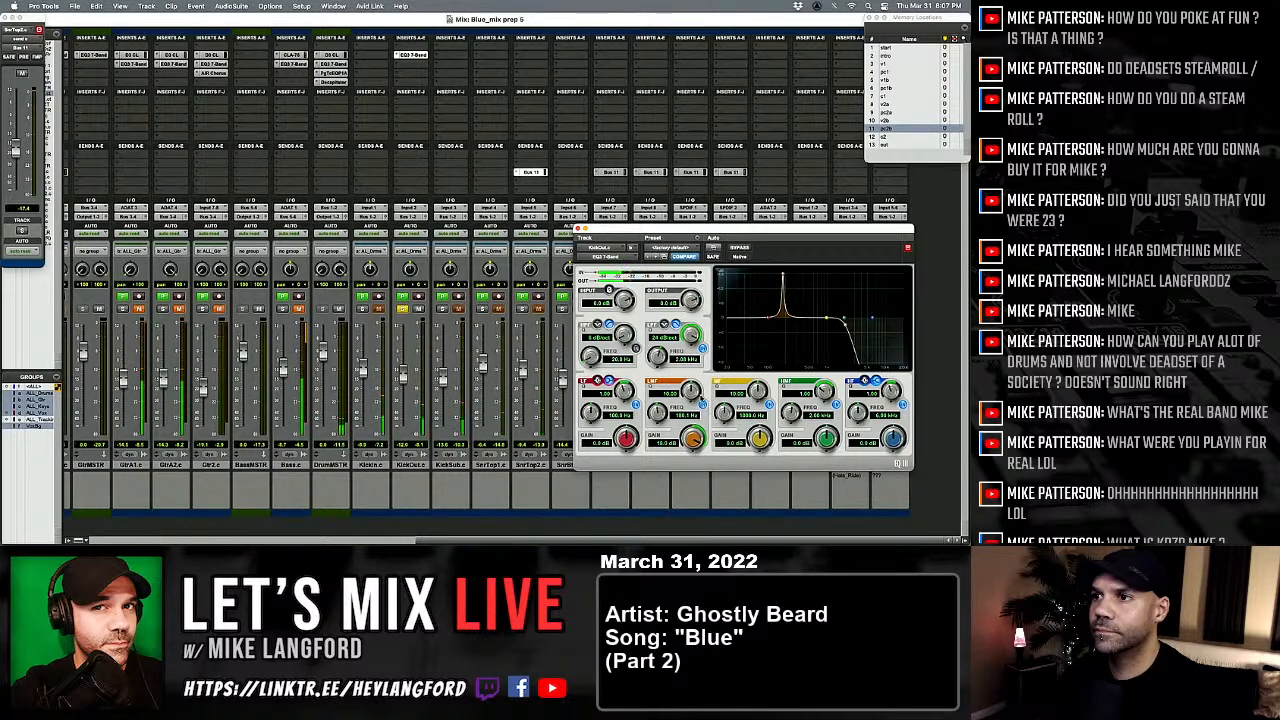
left_click_drag(696, 396, 680, 494)
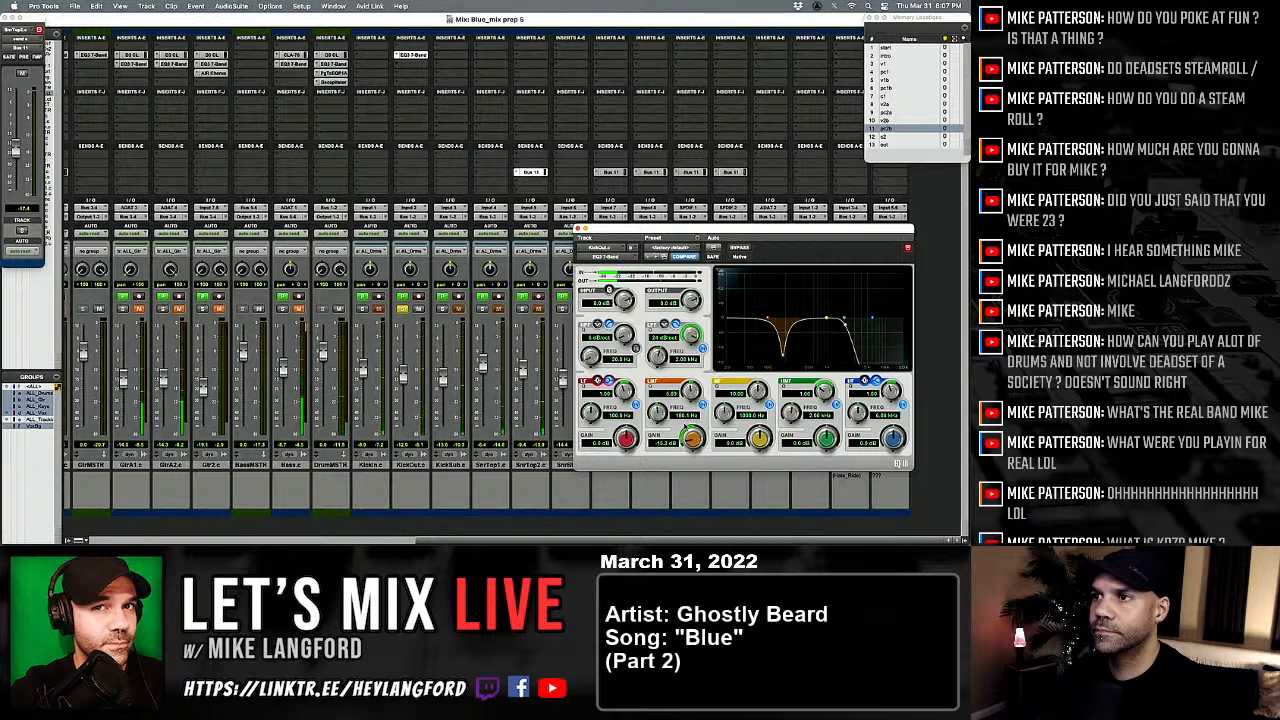
Step: Bring the KickOut.c low-pass down to about 464 Hz and enable a 24 dB/oct high-pass at about 53 Hz
left_click_drag(657, 360, 648, 392)
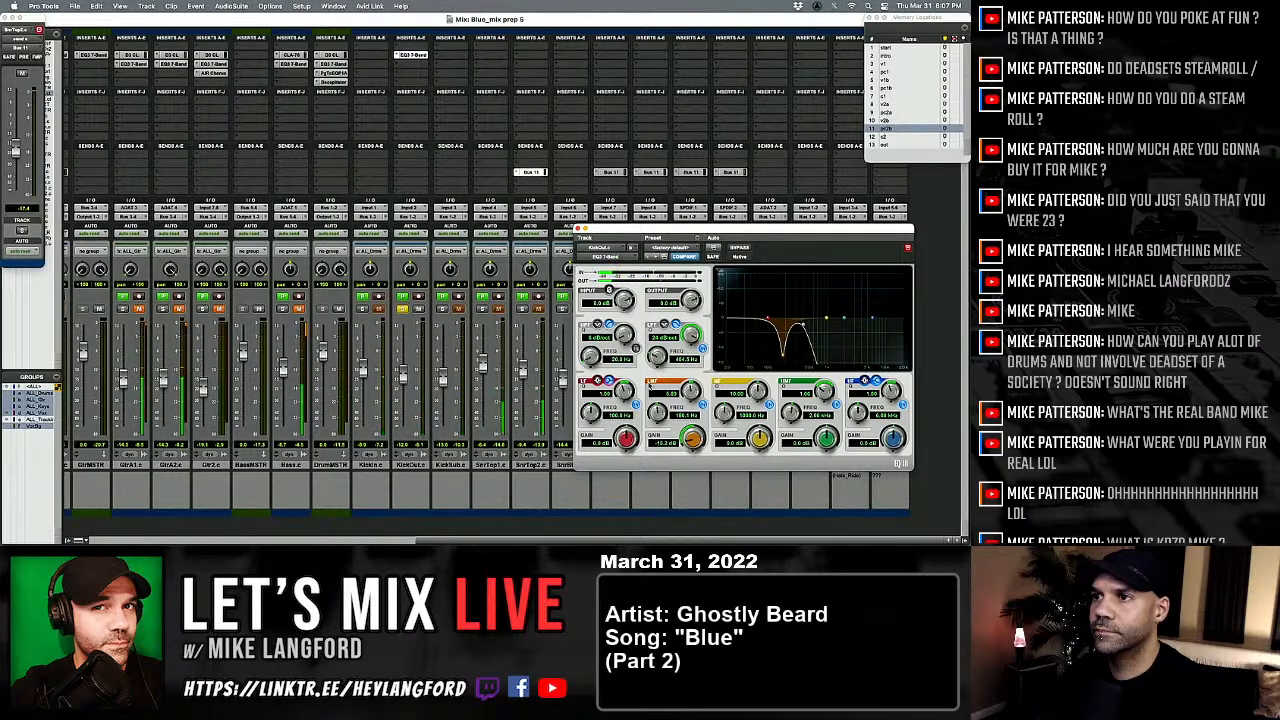
left_click(635, 348)
left_click_drag(590, 356, 596, 330)
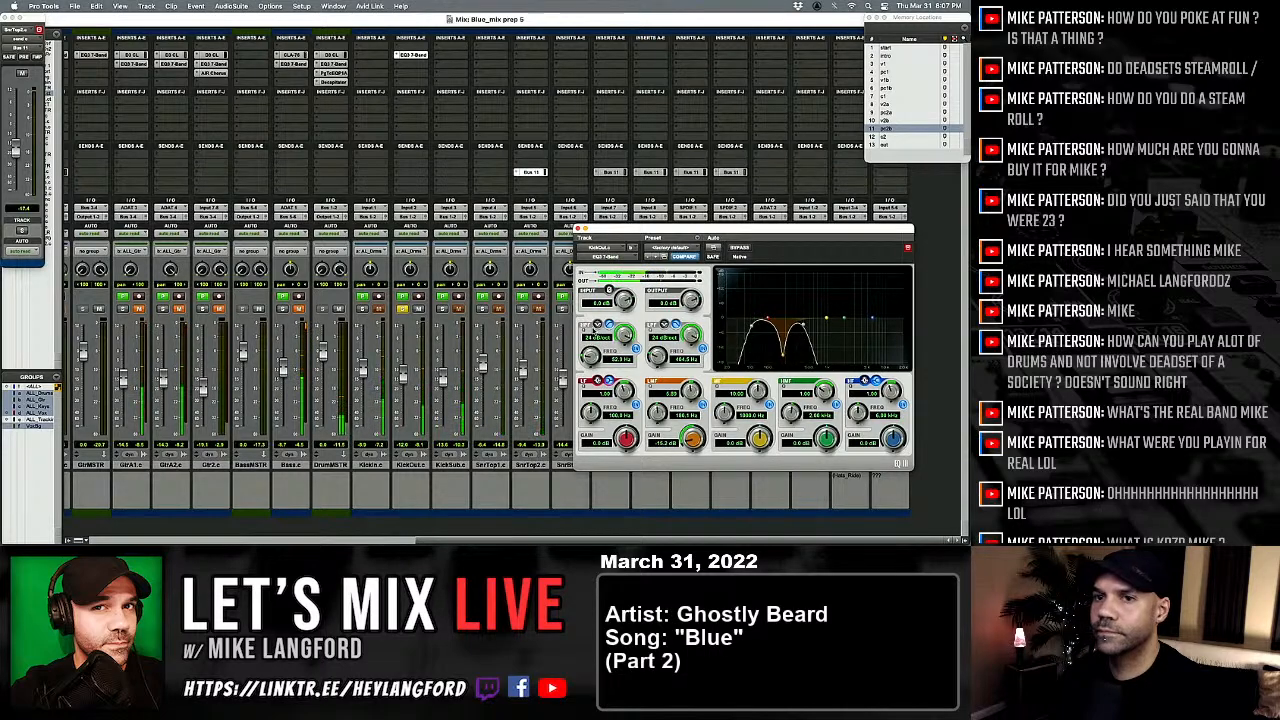
Step: Compare KickOut.c with its EQ bypassed and engaged, and set the track's fader to about -8 dB
left_click(737, 248)
left_click(737, 248)
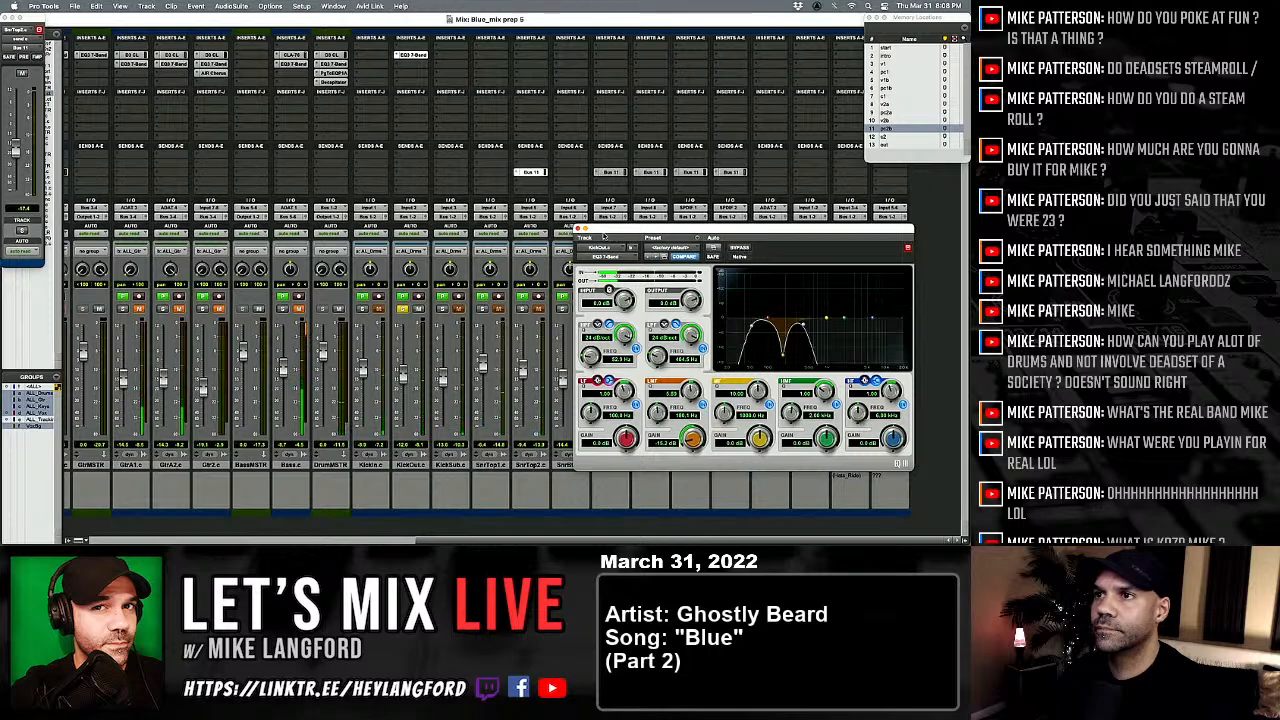
left_click(579, 229)
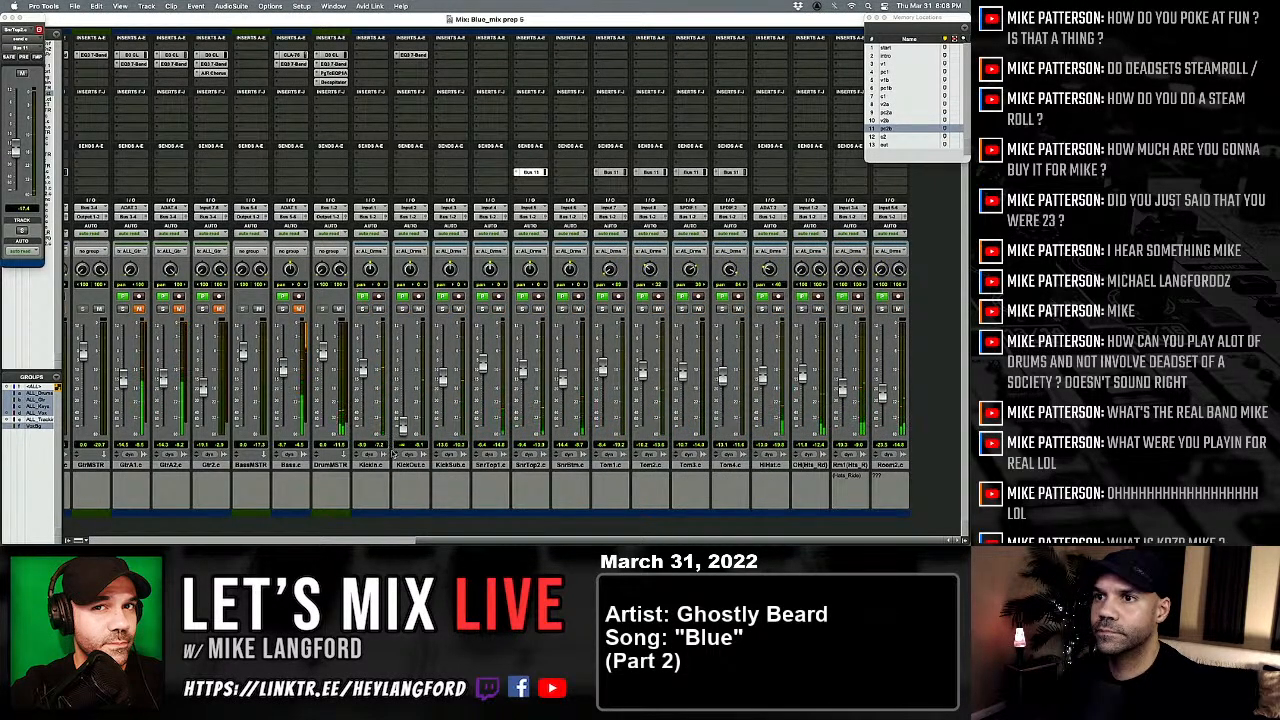
left_click_drag(402, 376, 405, 369)
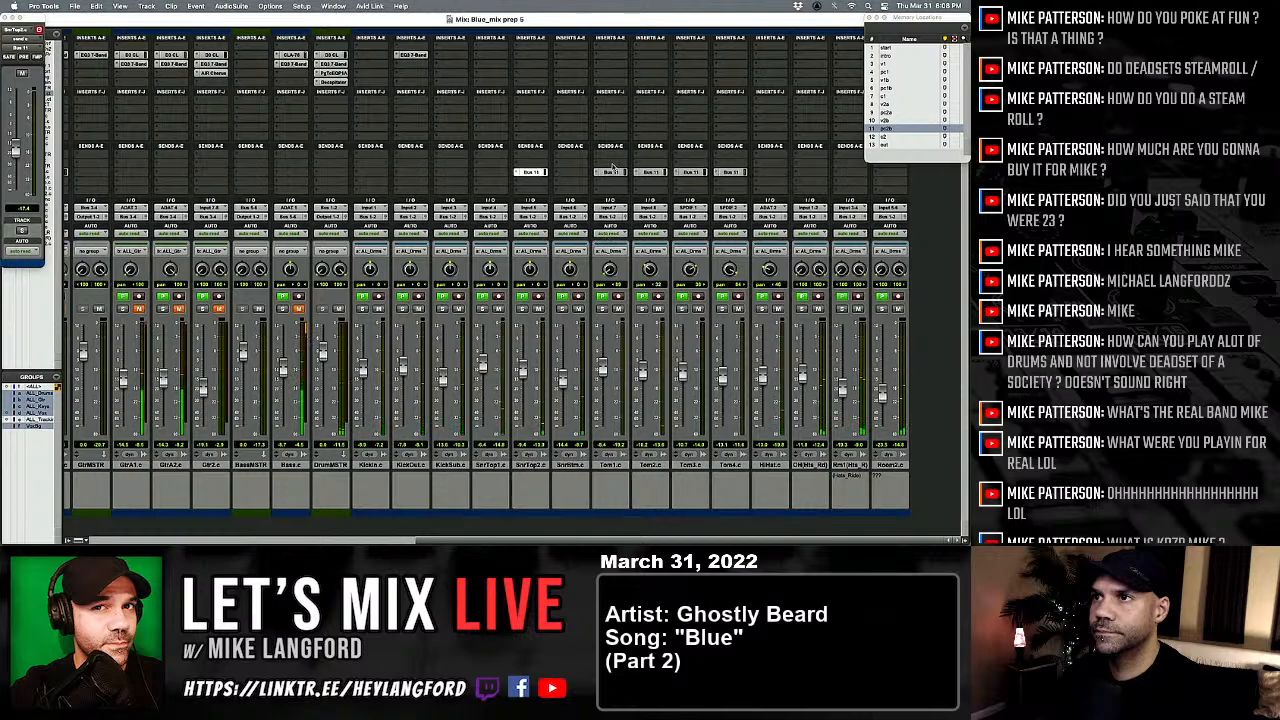
Step: Lower the Tom1.c send to Bus 11 and copy that send to the other tom tracks
left_click(611, 172)
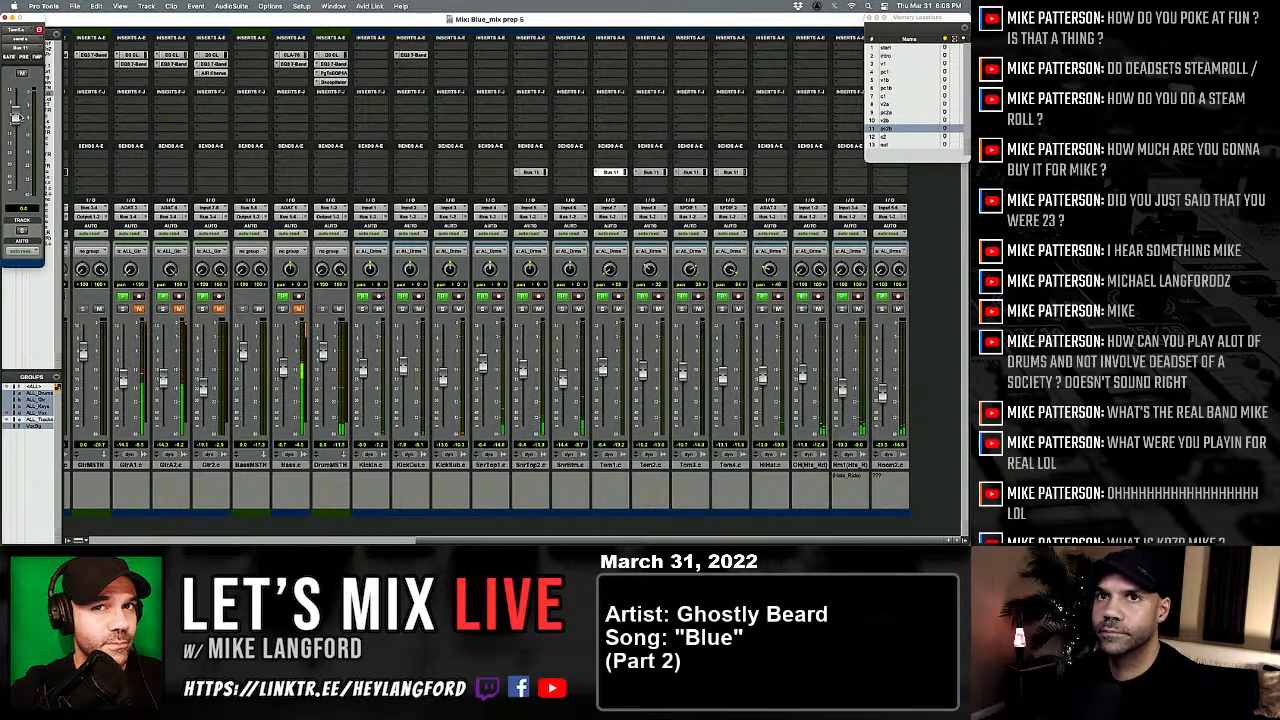
left_click_drag(16, 117, 16, 138)
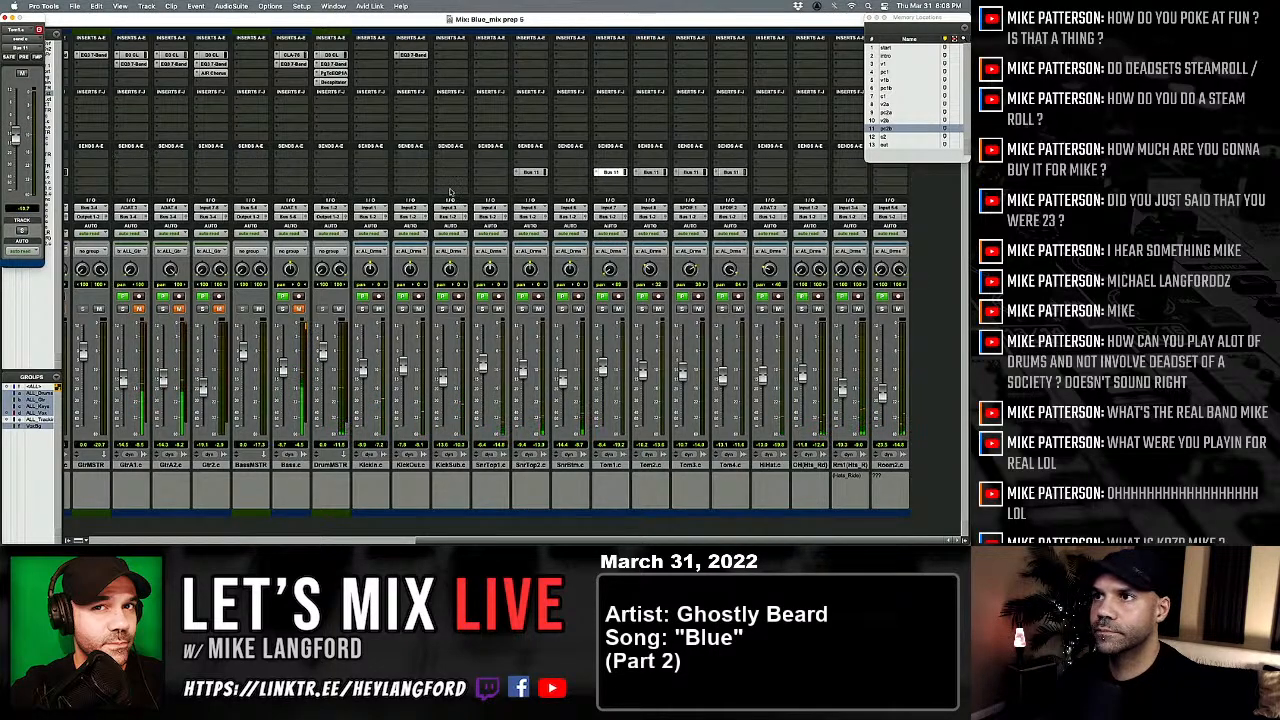
left_click(689, 173)
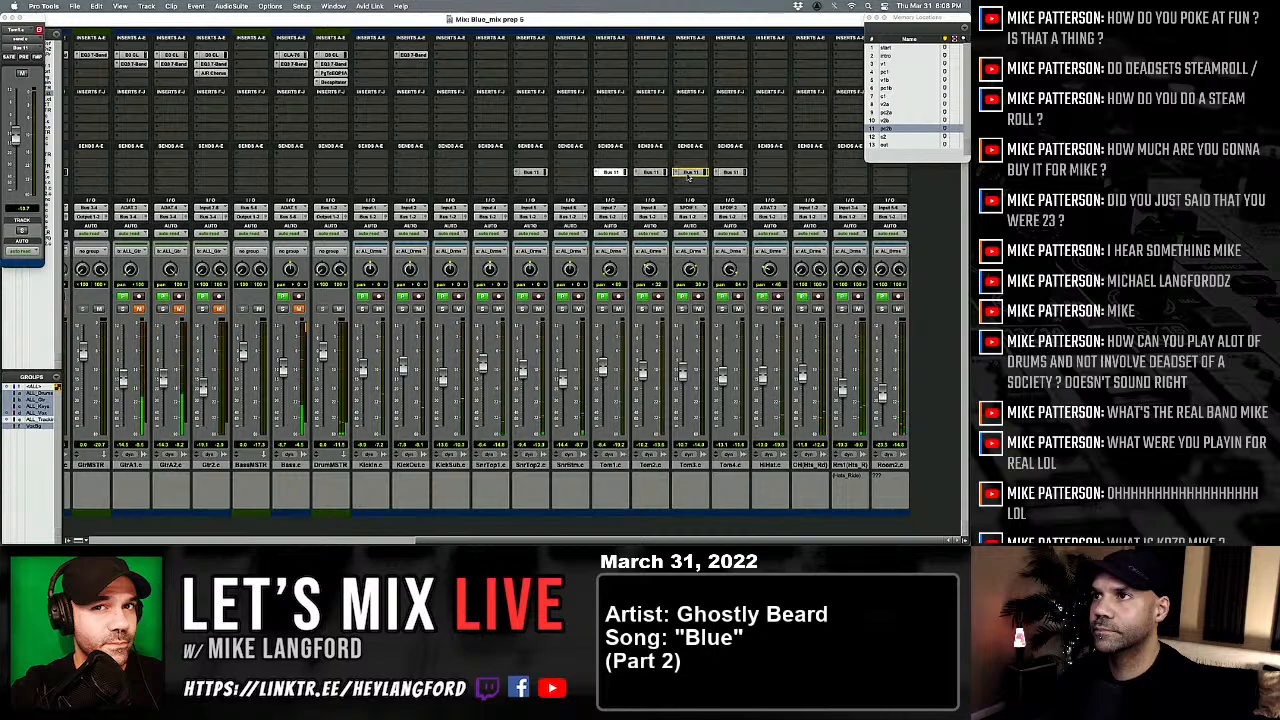
left_click_drag(613, 173, 731, 173)
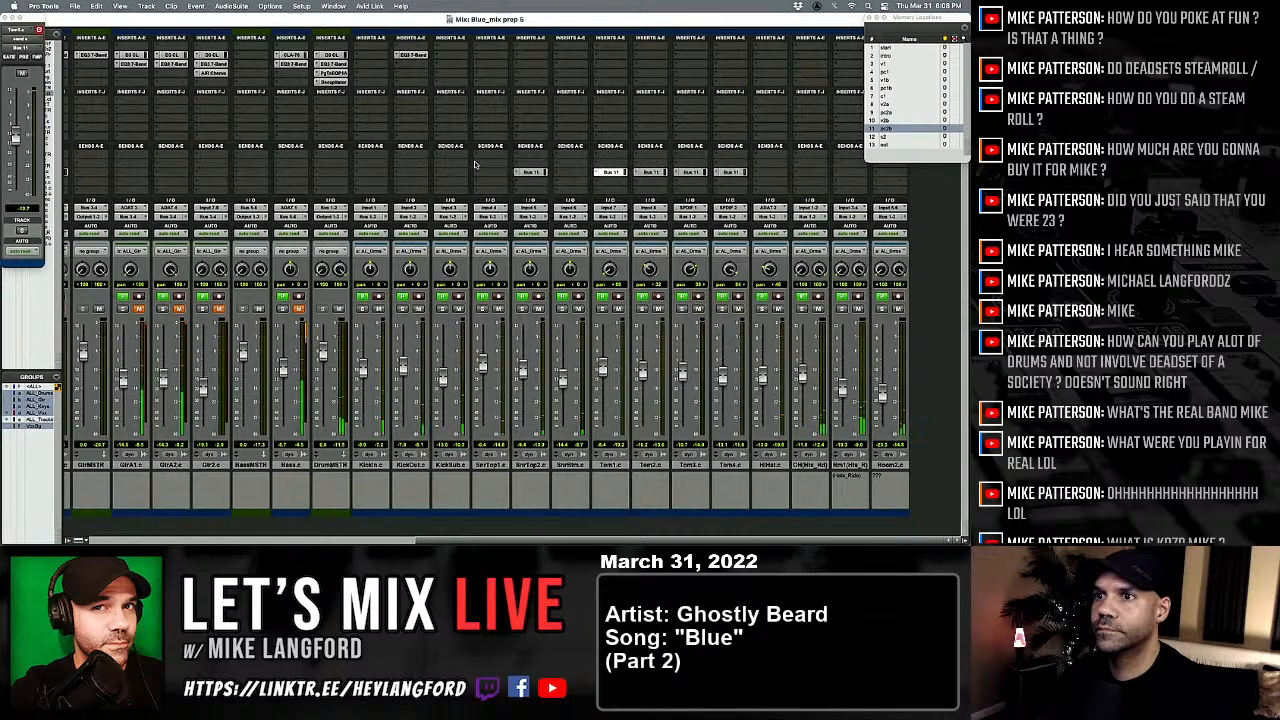
Step: Insert a mono EQ3 7-Band on KickIn.c and solo that track with the track groups suspended
left_click(355, 58)
mouse_move(400, 57)
mouse_move(450, 57)
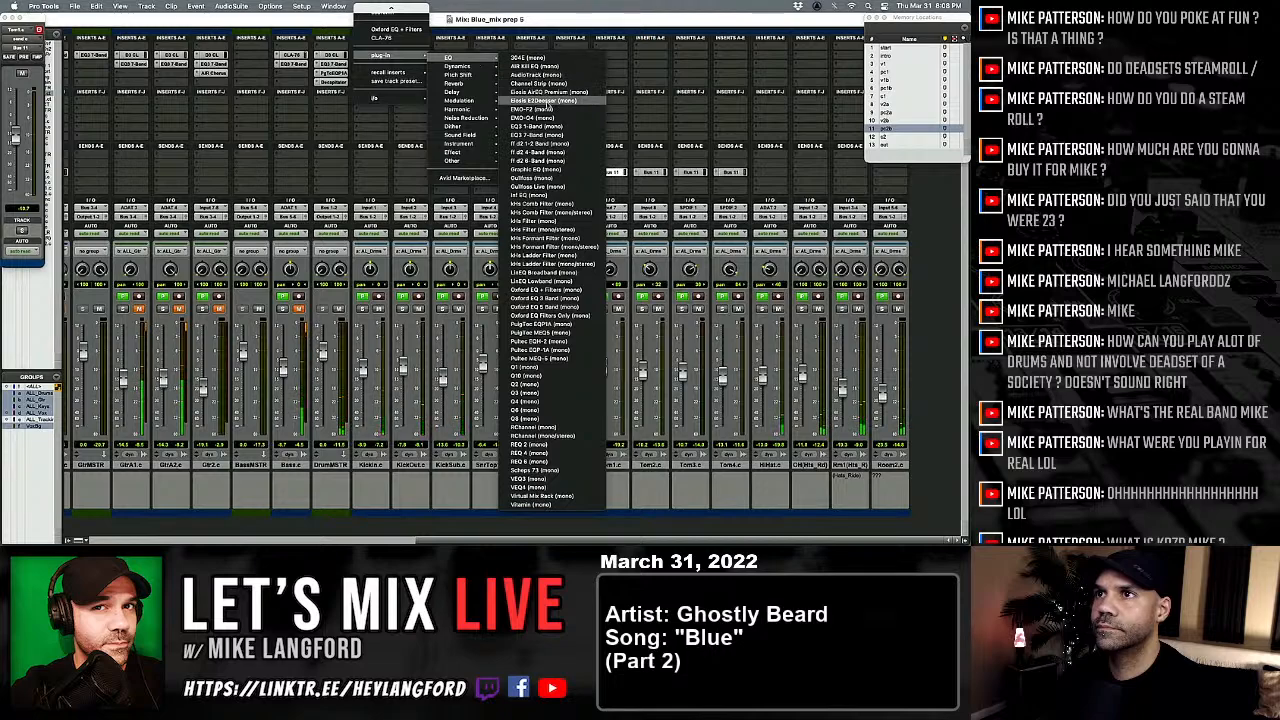
left_click(535, 135)
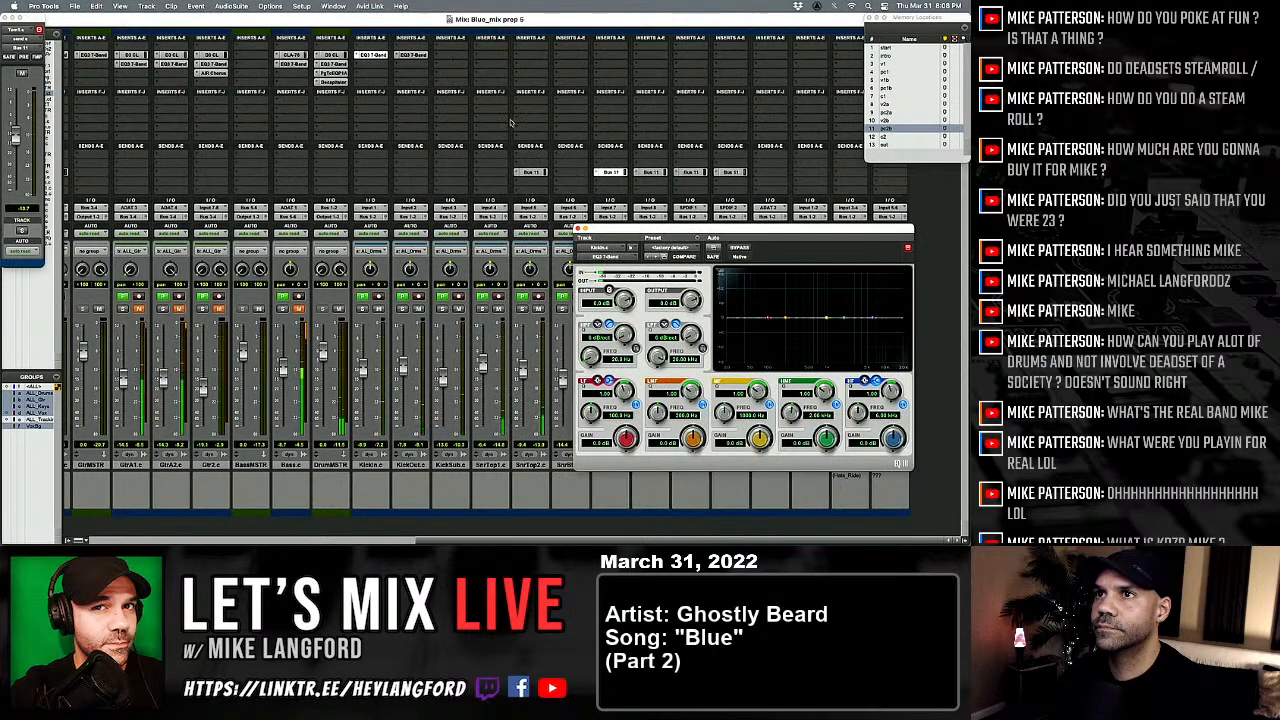
key("super+shift+g")
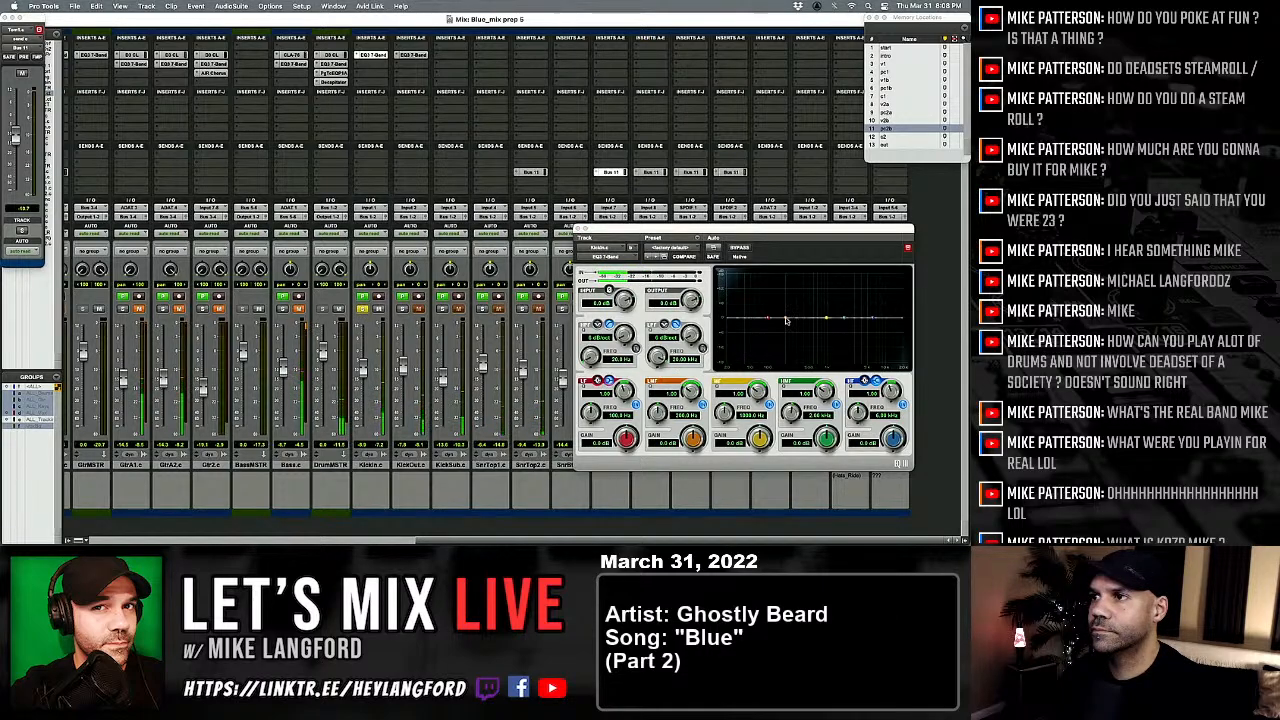
Step: On KickIn.c's EQ, cut about 5 dB near 220 Hz and enable 24 dB/oct filters: low-pass at about 7 kHz, high-pass at about 43 Hz
mouse_move(786, 320)
left_mouse_down()
mouse_move(794, 298)
mouse_move(778, 304)
mouse_move(788, 341)
left_mouse_up()
left_click(702, 349)
left_click_drag(692, 336, 791, 297)
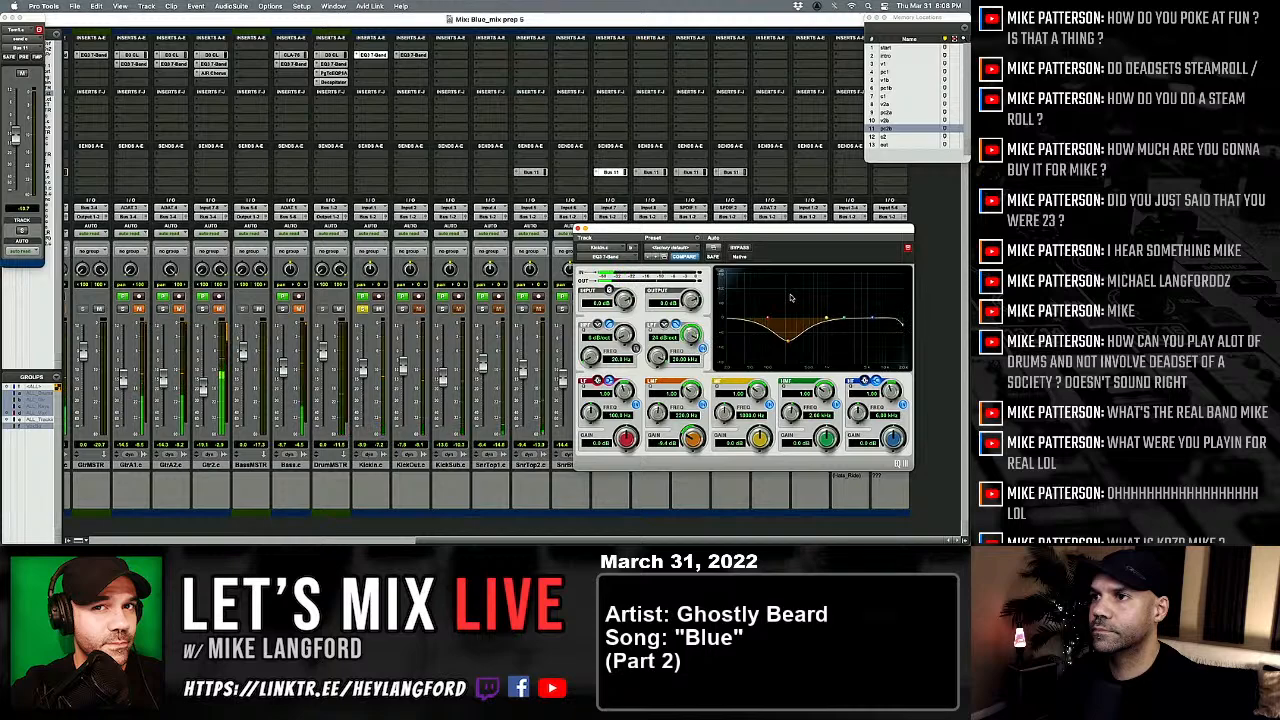
left_click_drag(657, 356, 597, 343)
left_click(635, 348)
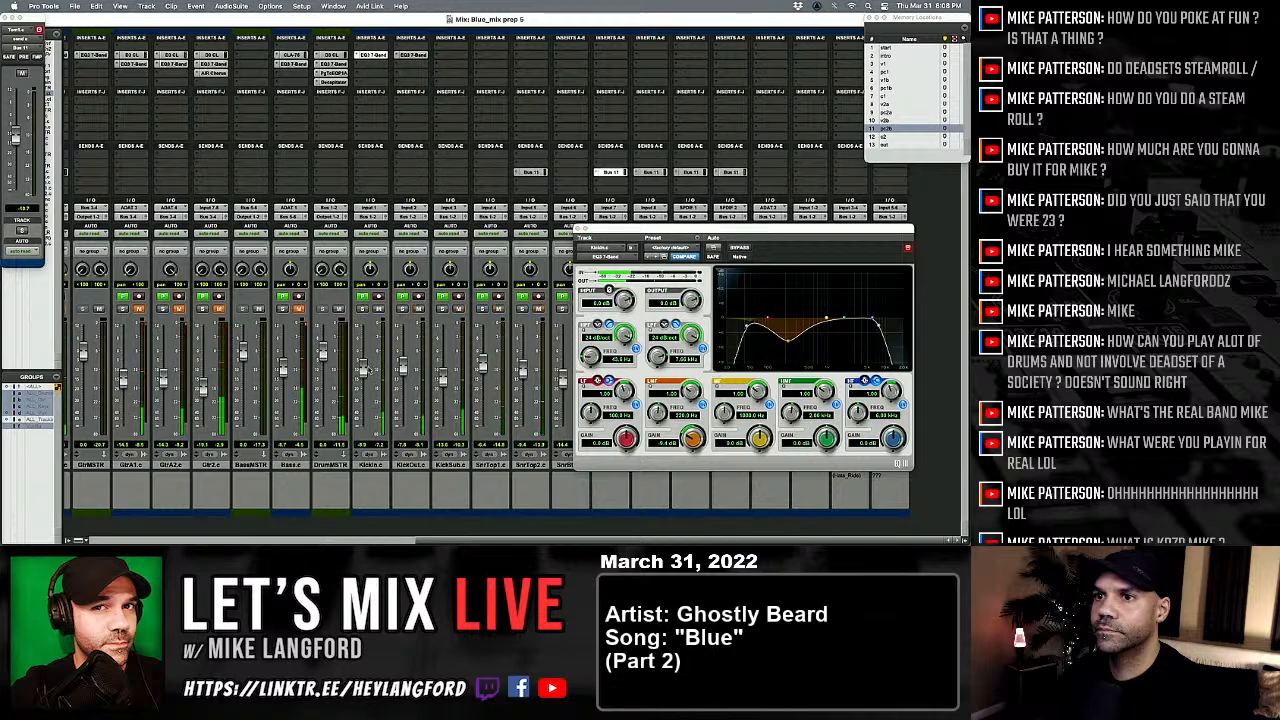
Step: Set the KickIn.c fader to about -10.7 dB and close the track's EQ
left_click_drag(362, 368, 364, 409)
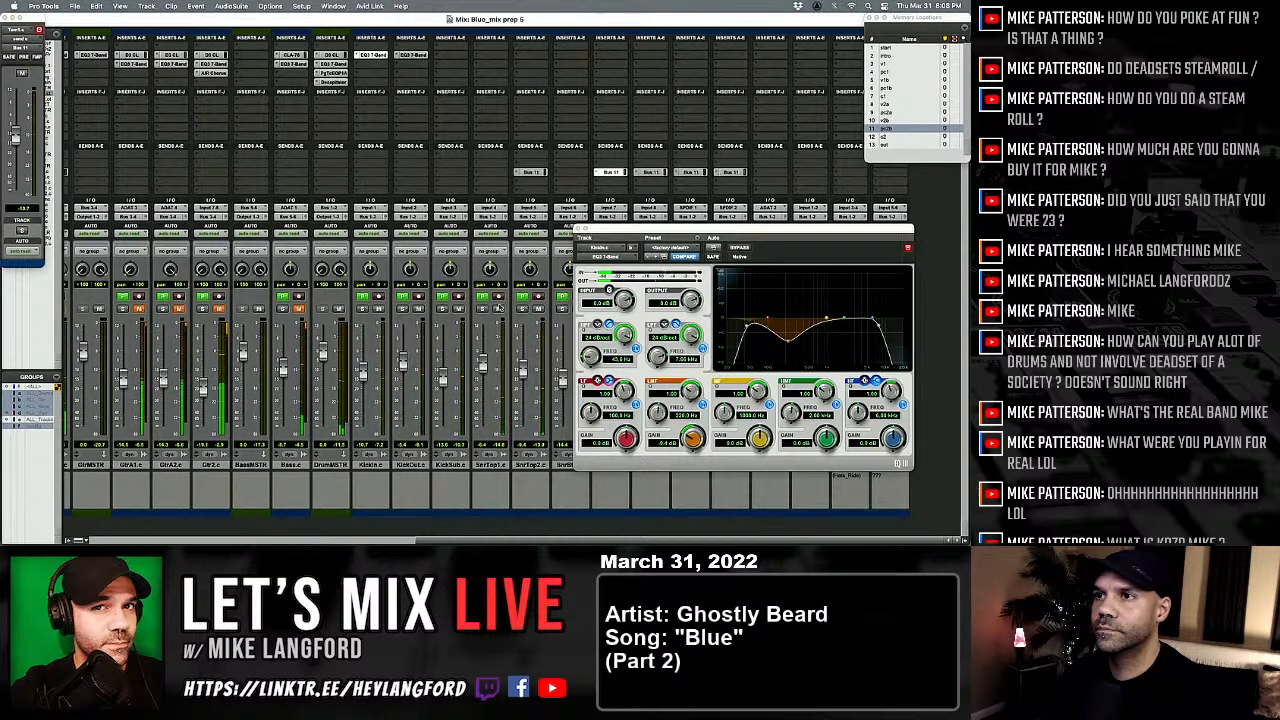
left_click_drag(580, 231, 578, 230)
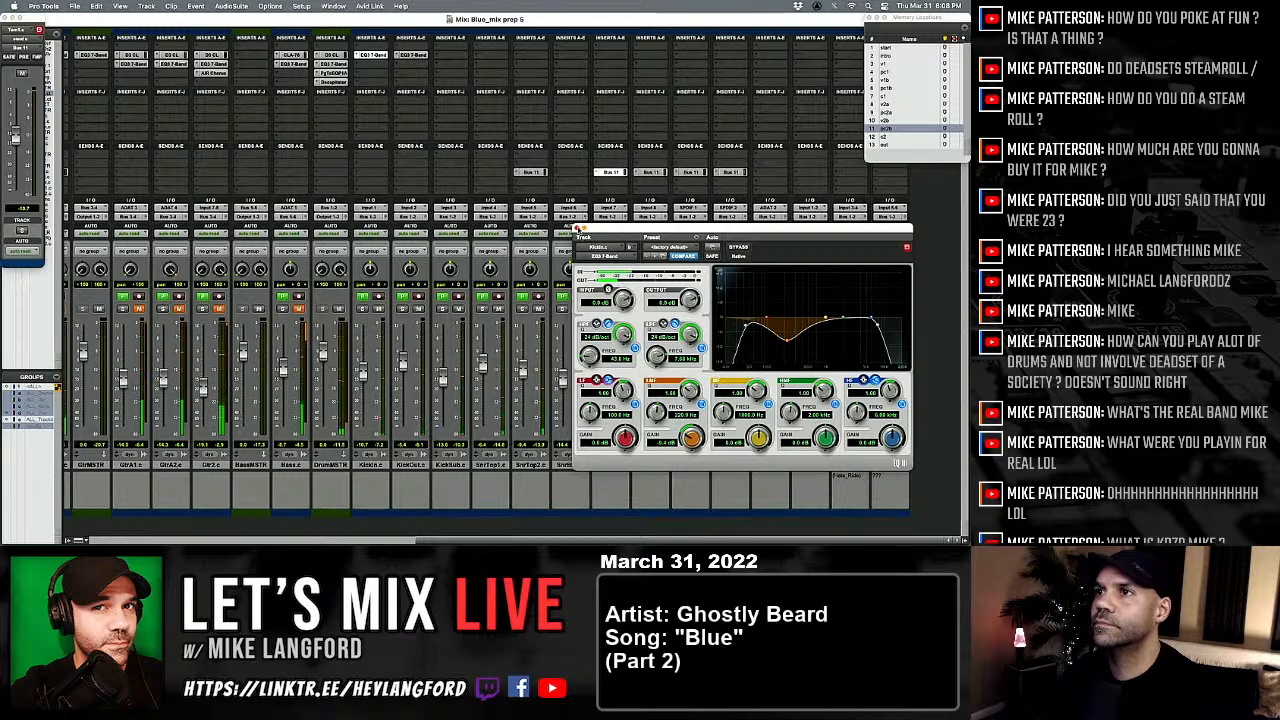
left_click(577, 230)
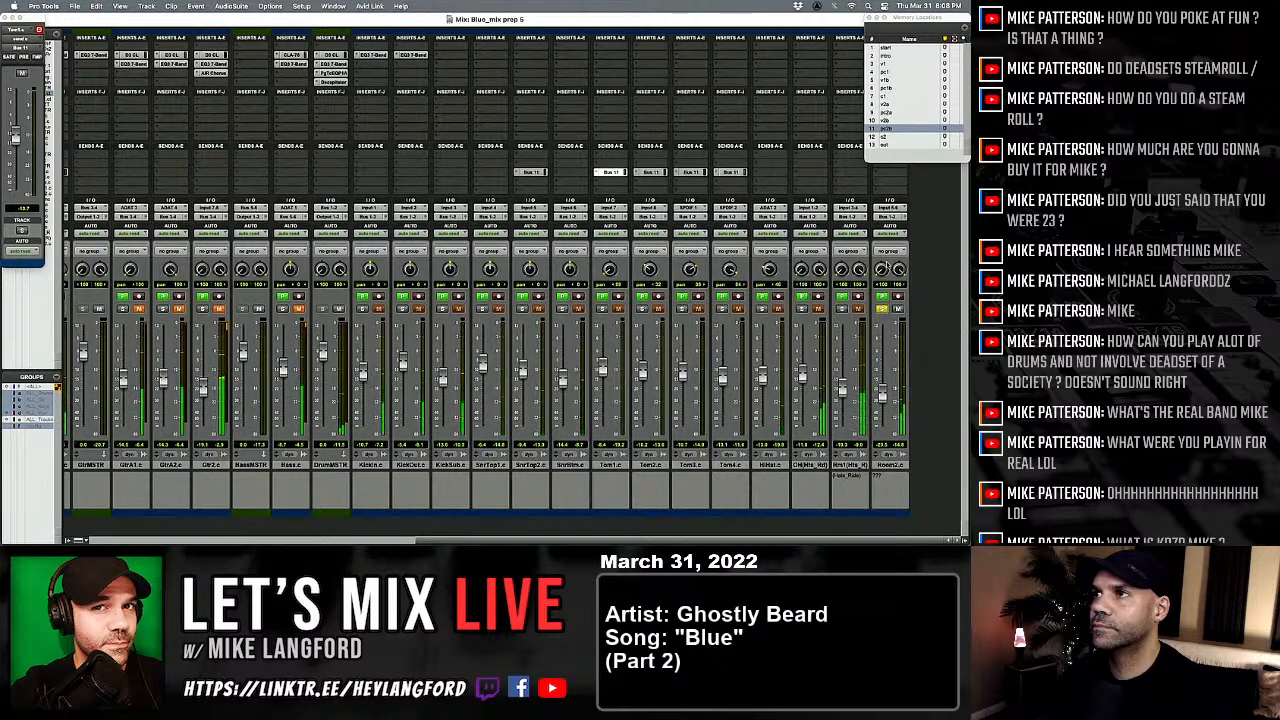
Step: Solo the Rm1 room track alone and insert a multichannel EQ3 7-Band on it
left_click(842, 309)
left_click(880, 309)
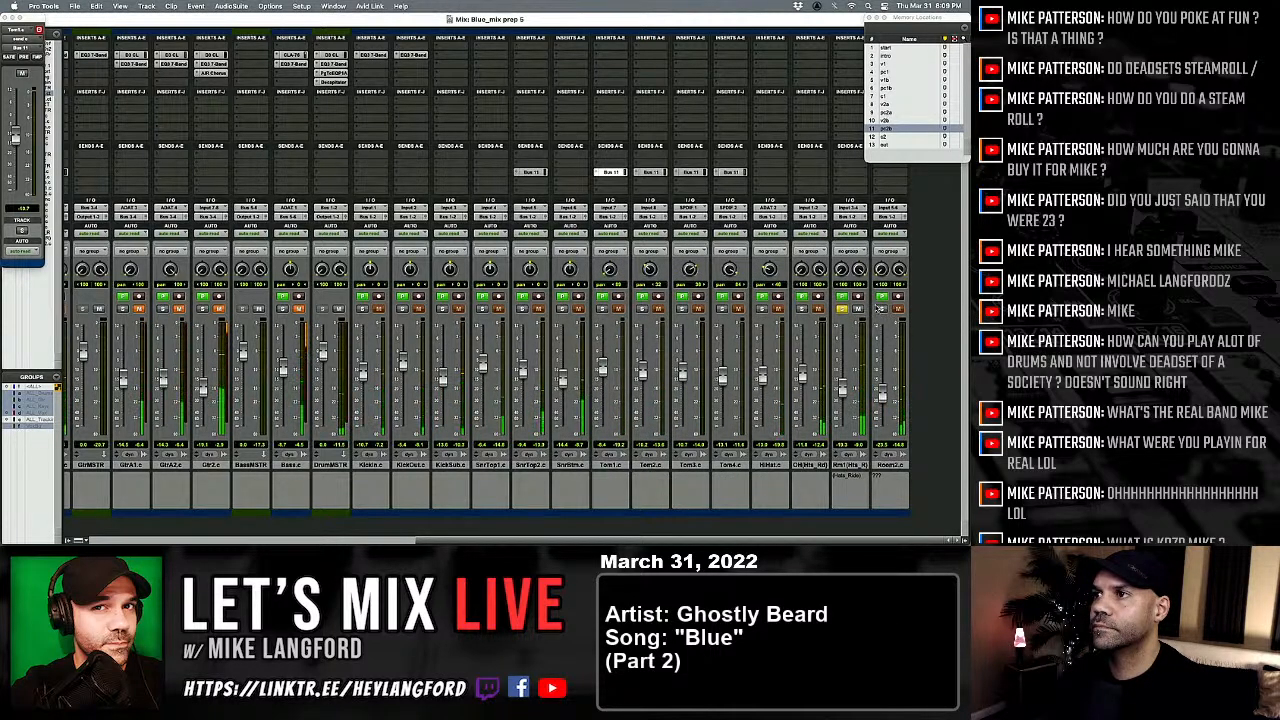
left_click(848, 45)
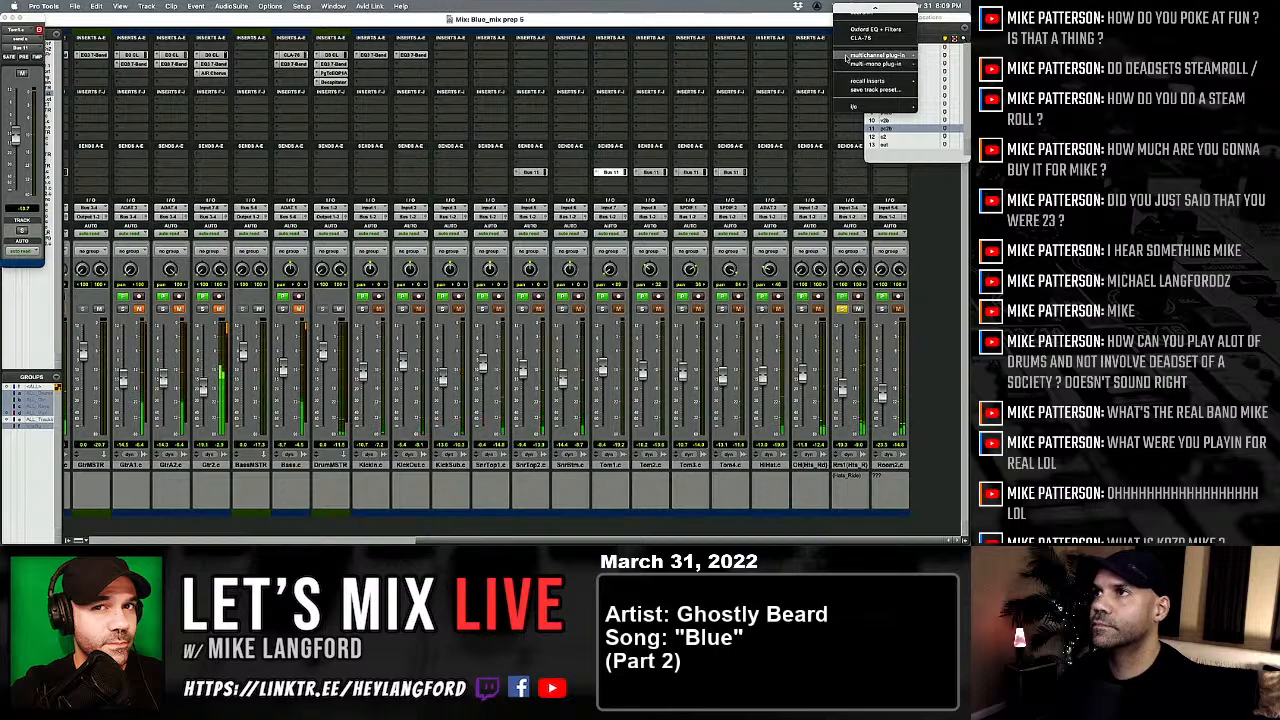
mouse_move(847, 58)
mouse_move(786, 56)
left_click(732, 136)
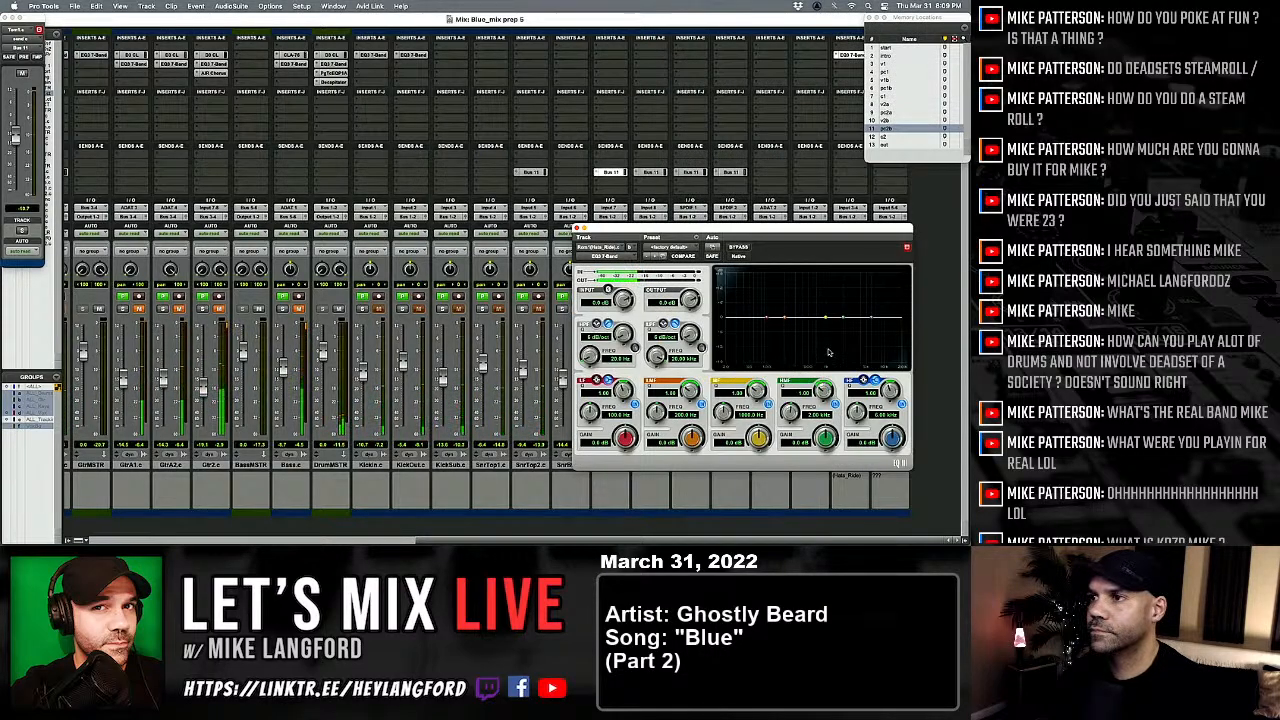
Step: Sweep a narrow high-mid boost on the Rm1 EQ and turn it into a cut of about 6 dB near 2.7 kHz
left_click_drag(823, 390, 828, 325)
left_click_drag(825, 438, 841, 346)
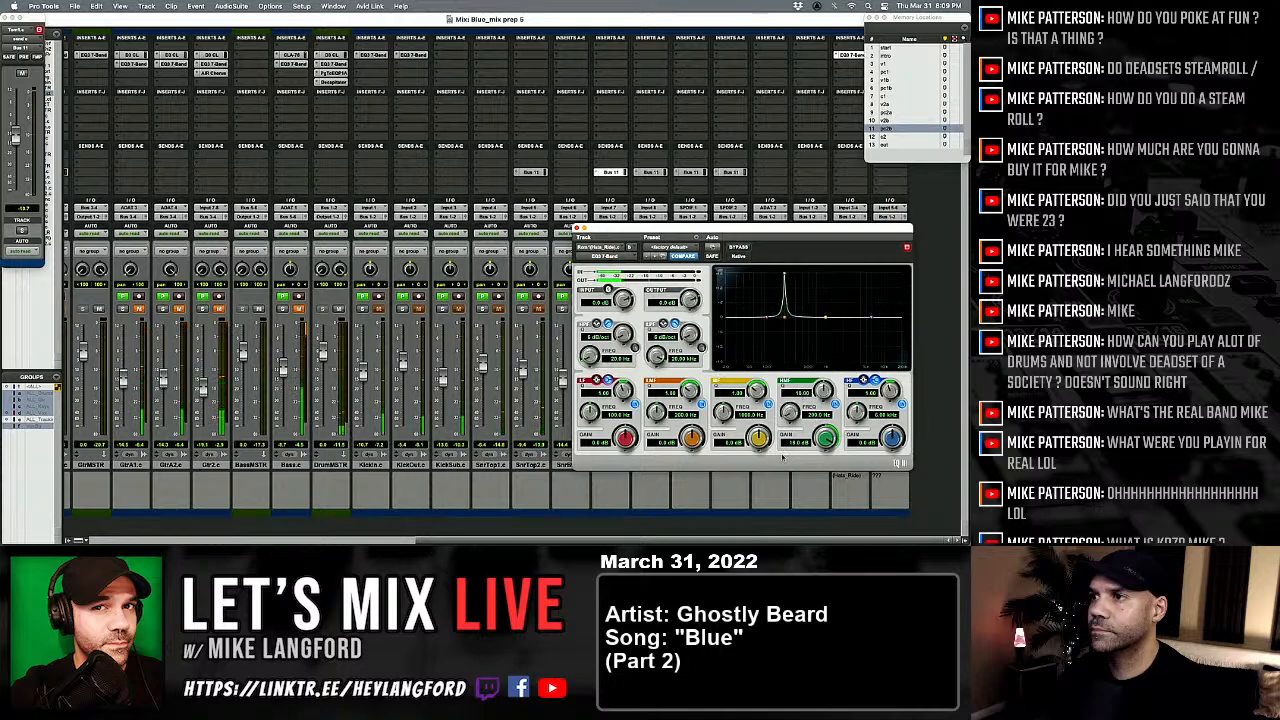
left_click_drag(790, 412, 815, 483)
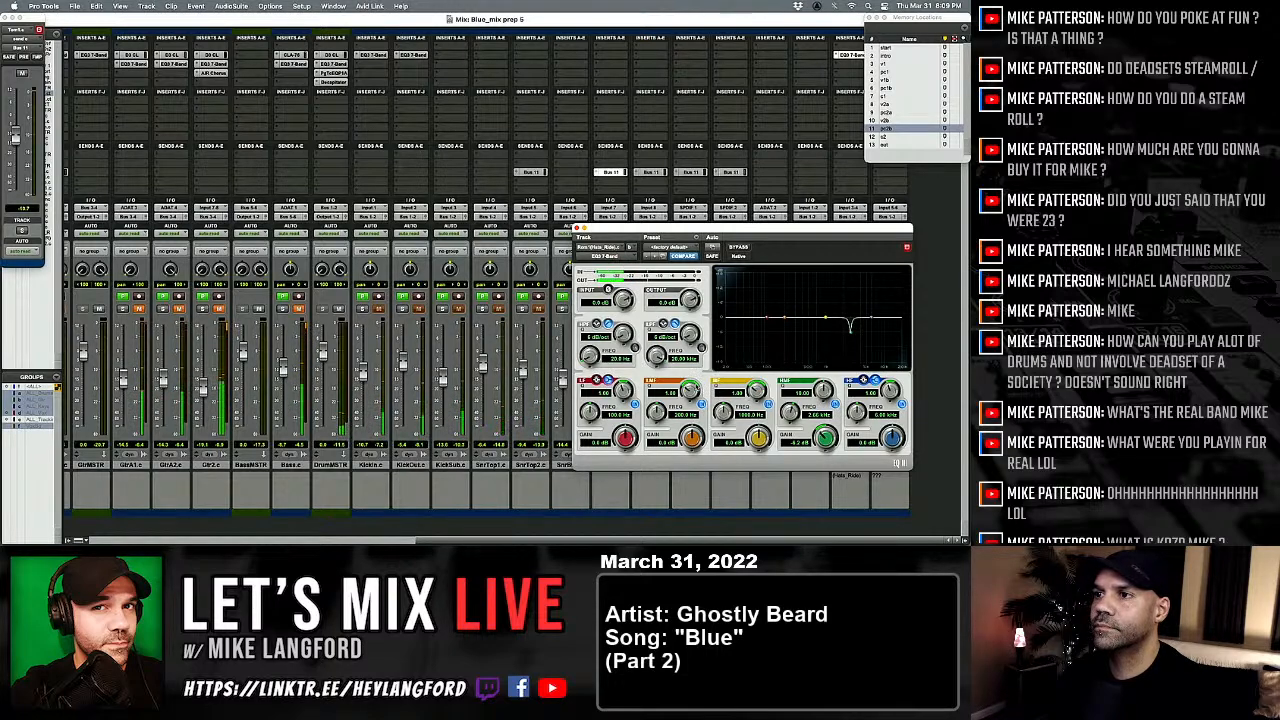
Step: Sweep Rm1's low mids, cut about 6 dB near 287 Hz, and compare the EQ bypassed and engaged before closing it
left_click_drag(694, 427, 678, 372)
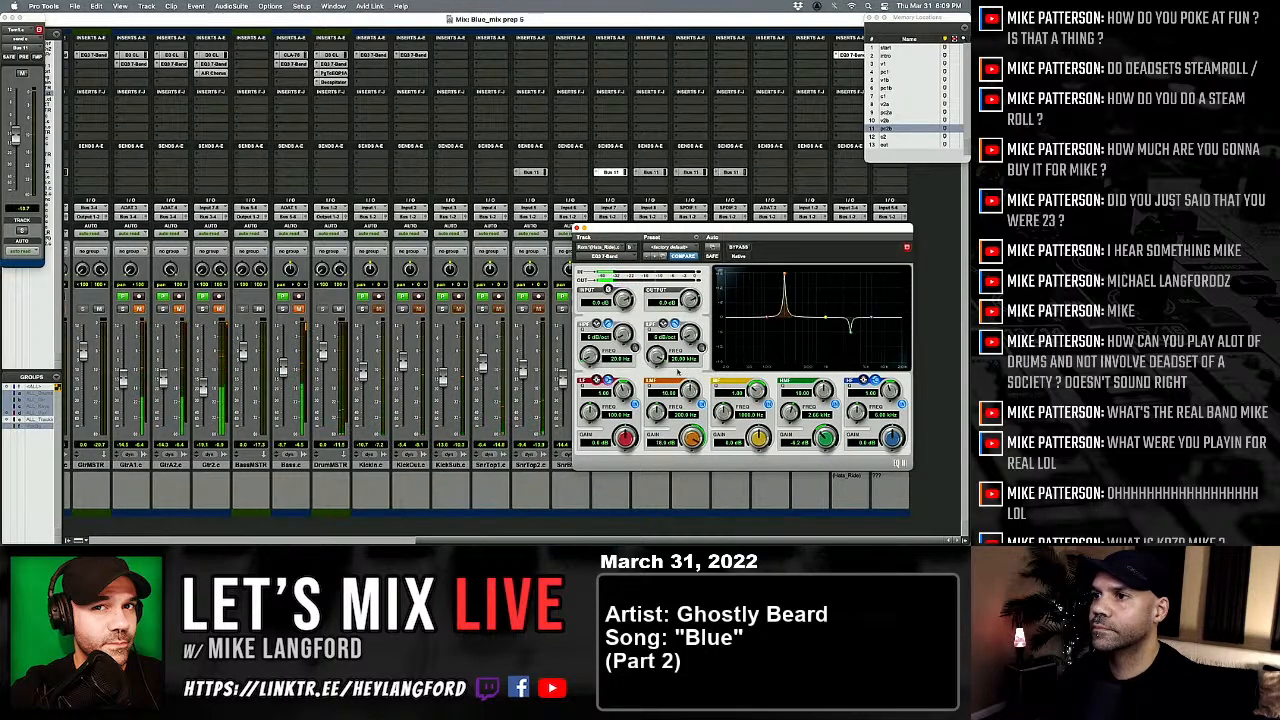
left_click_drag(651, 419, 692, 470)
left_click(737, 247)
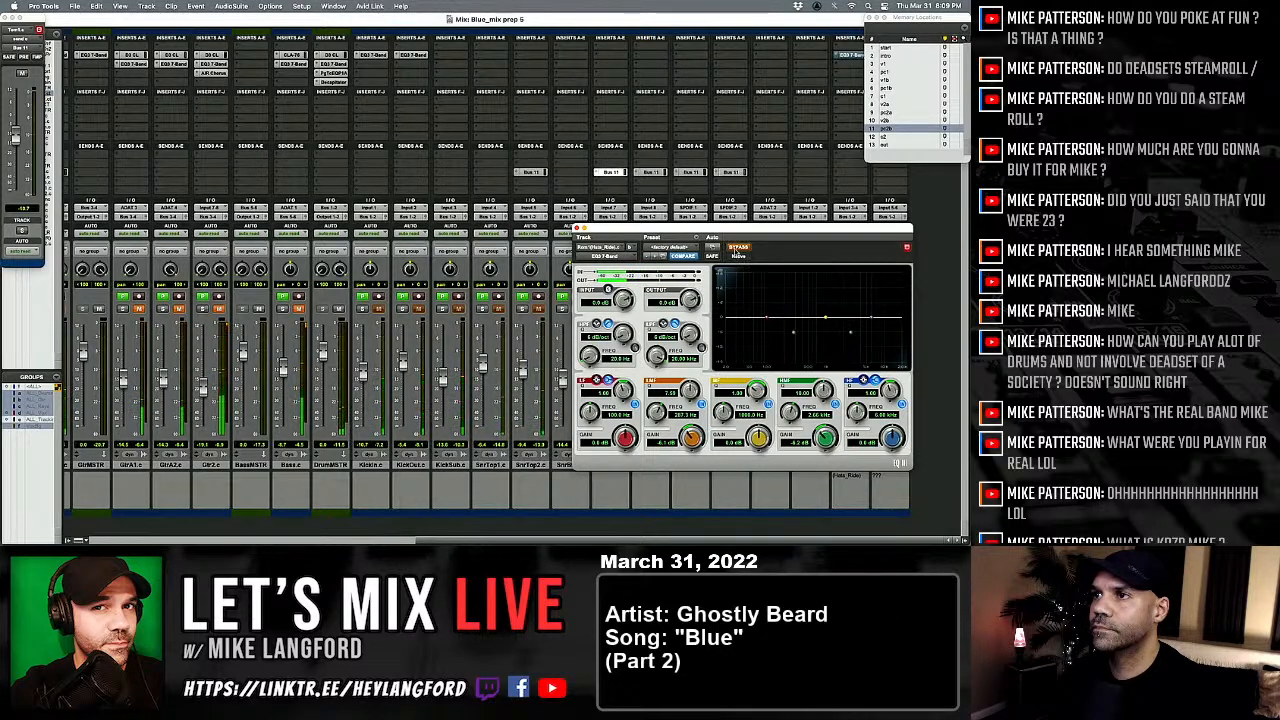
left_click(737, 247)
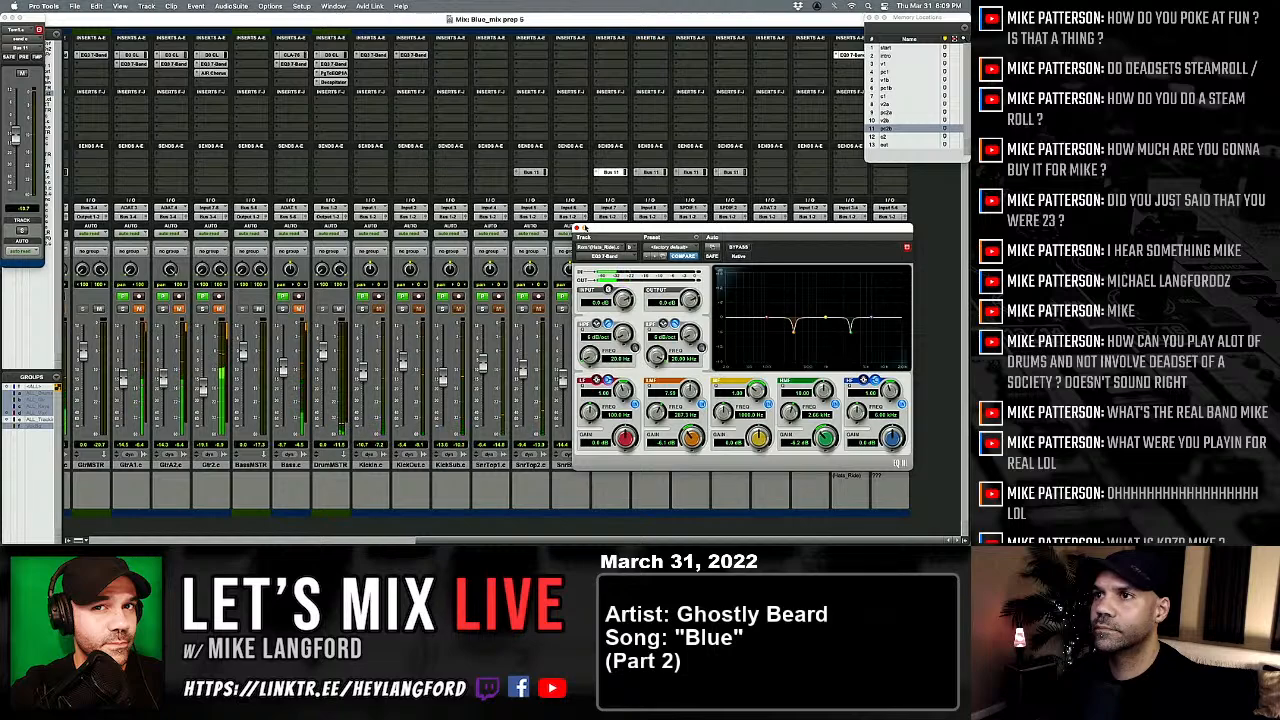
left_click(581, 230)
Step: Unsolo Rm1, and compare the drum sound by soloing and muting the Rm1, Room2 and overhead tracks in turn
left_click(842, 308)
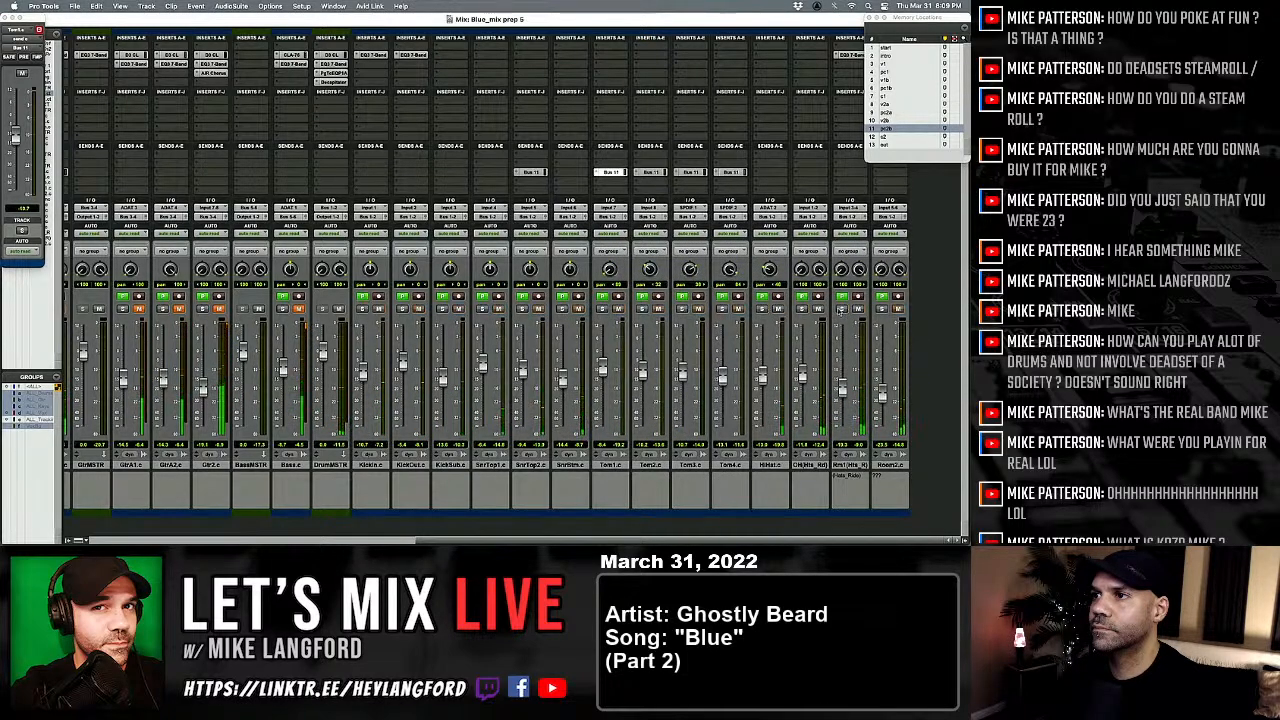
left_click(882, 308)
left_click(882, 309)
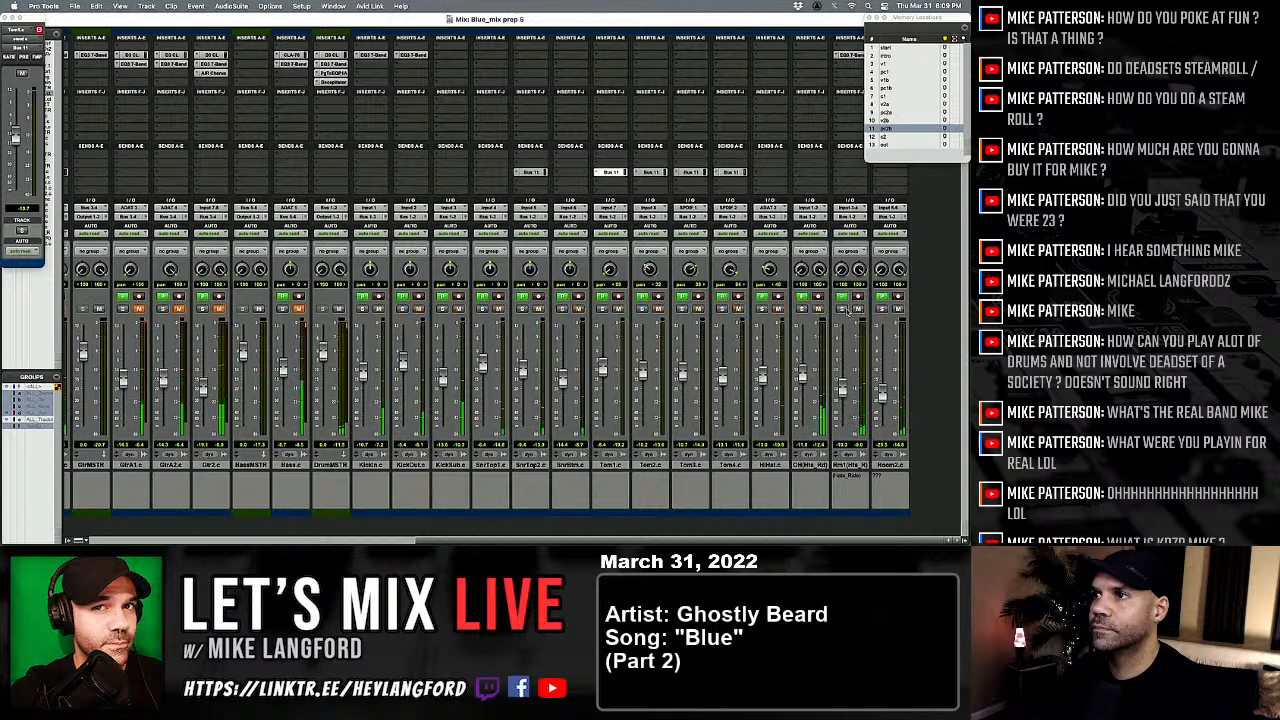
left_click(842, 309)
left_click(842, 309)
left_click(858, 309)
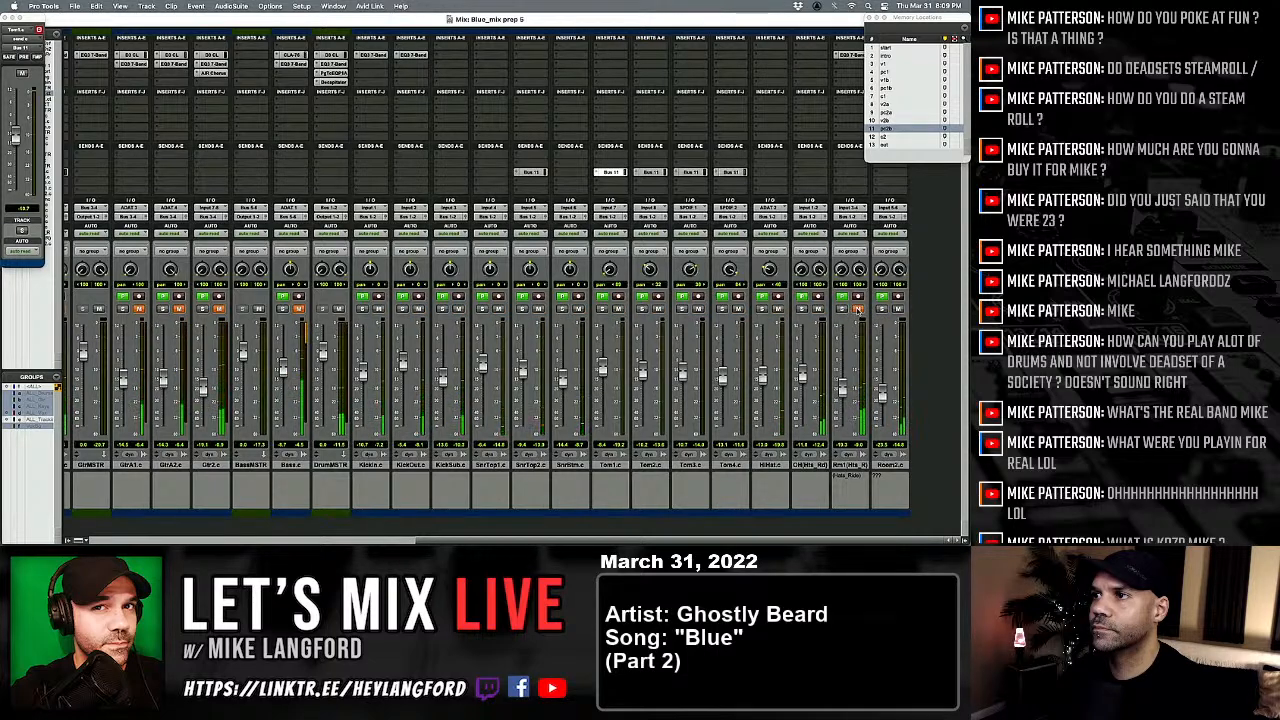
left_click(858, 309)
left_click(898, 309)
left_click(858, 309)
left_click(819, 309)
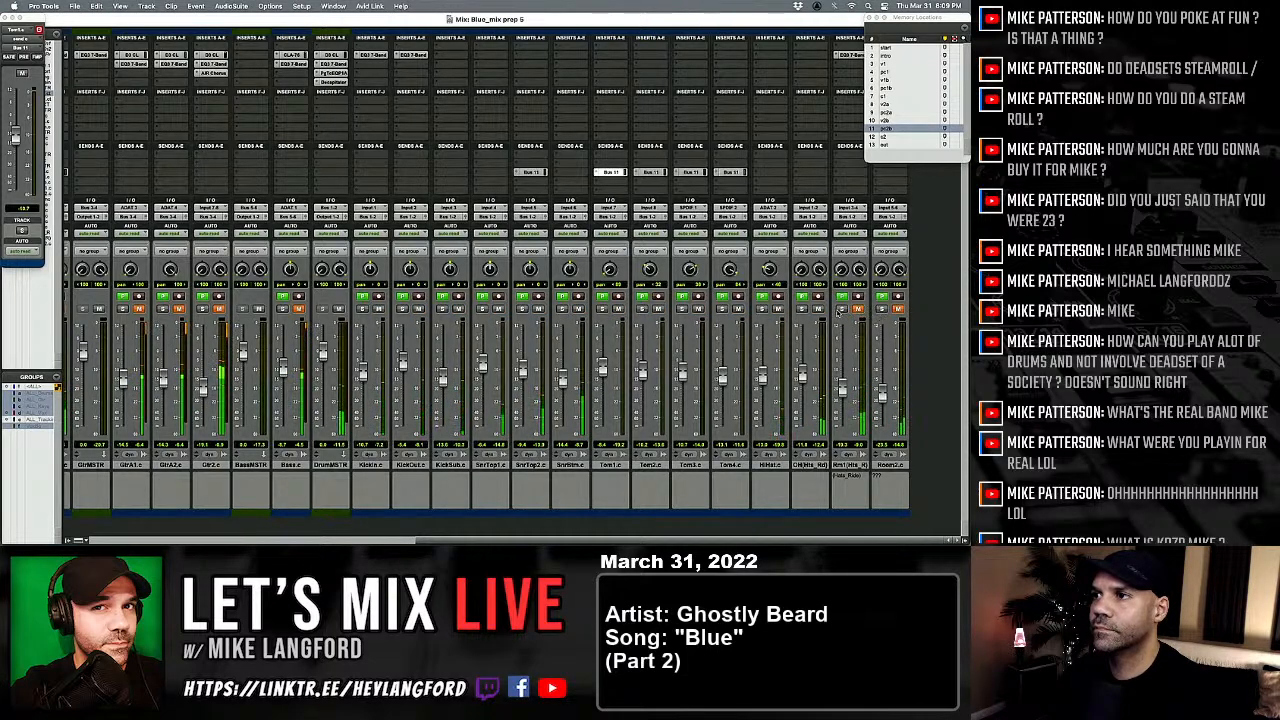
left_click(820, 309)
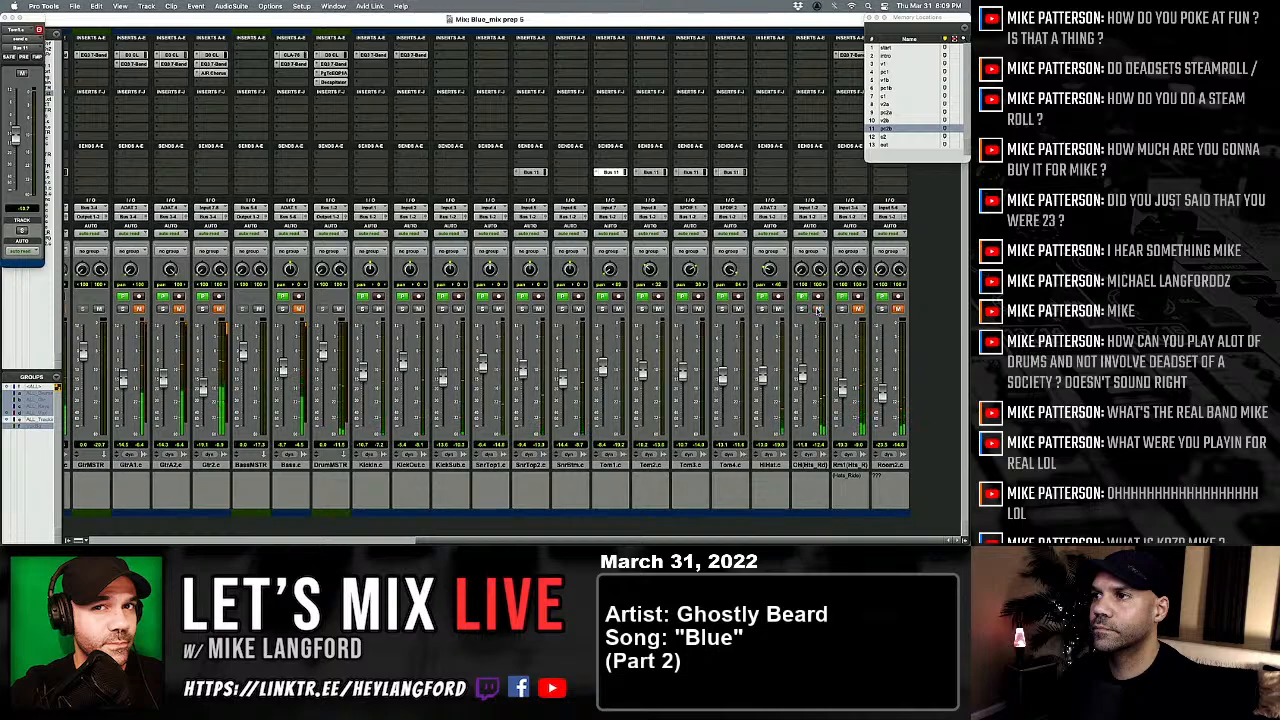
left_click(860, 309)
left_click(898, 309)
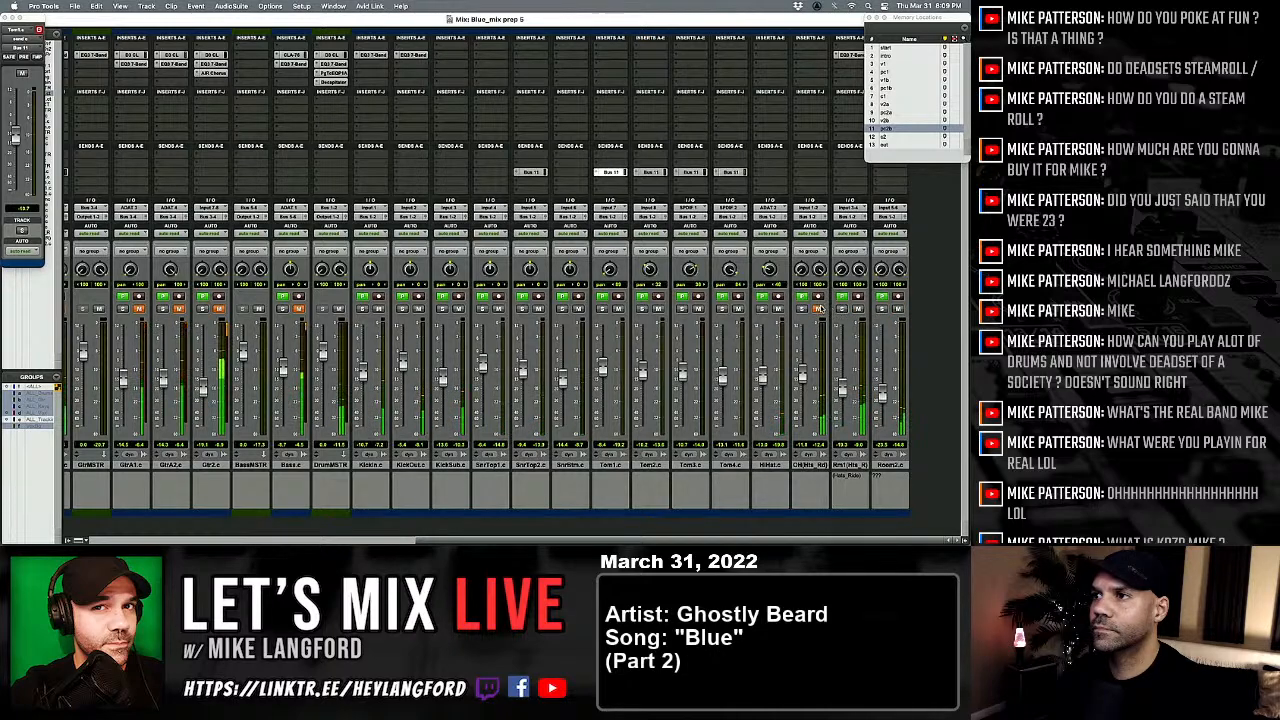
Step: Copy Rm1's EQ insert to the neighbouring overhead track and compare that EQ bypassed and engaged
left_click_drag(848, 54, 816, 56)
left_click(816, 56, "super")
left_click(816, 56, "super")
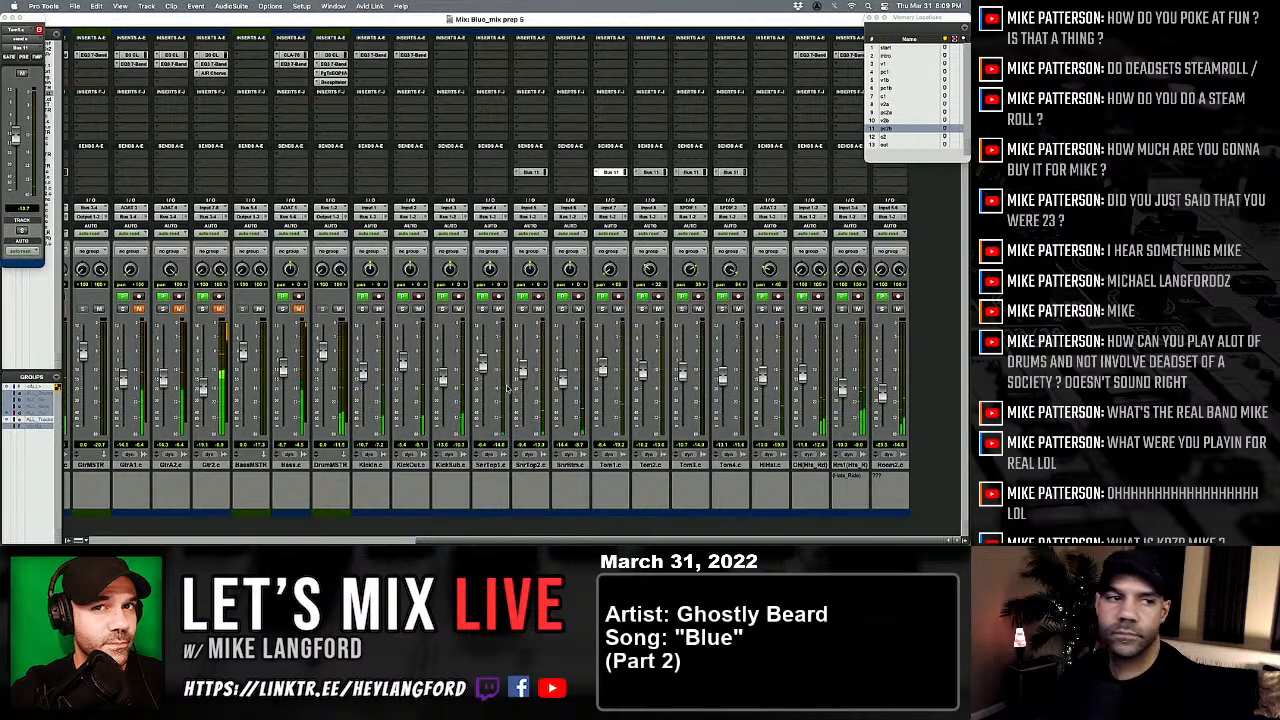
Step: Lower the compressor threshold in Master 1's Channel Strip to about -25 dB and close the plug-in
scroll(506, 389, "left", 1)
scroll(506, 388, "left", 10)
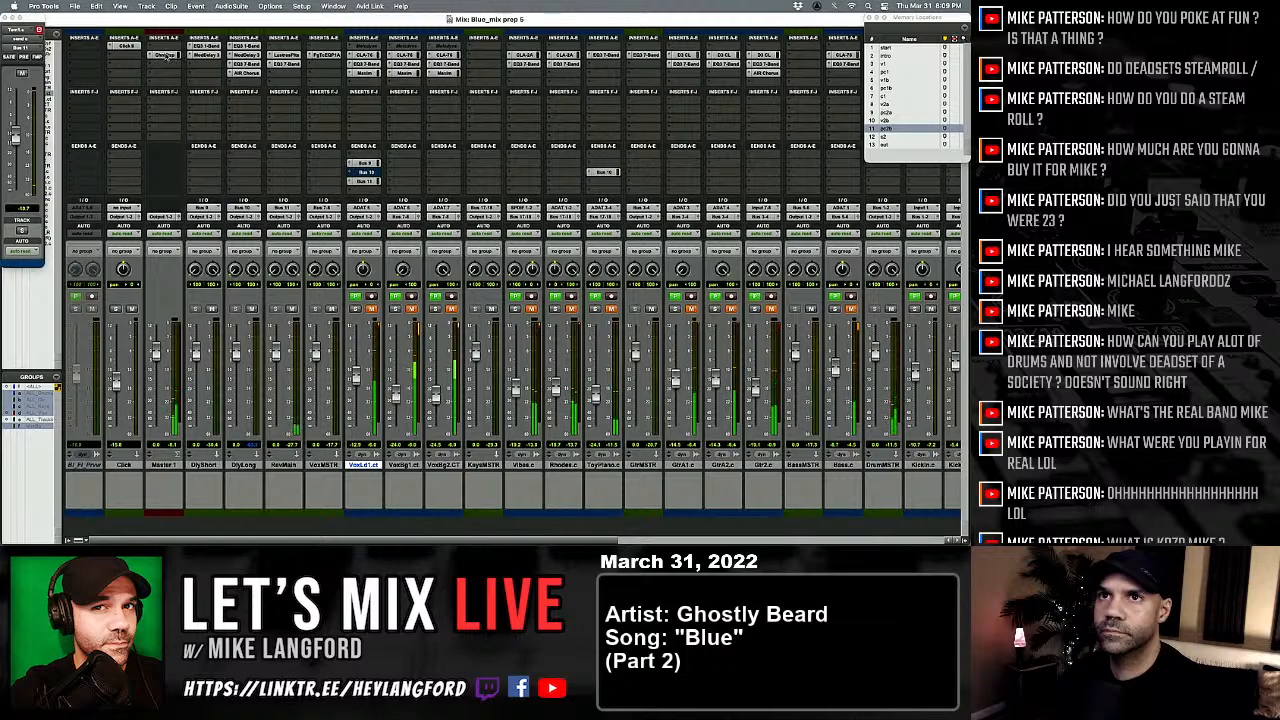
left_click(164, 55)
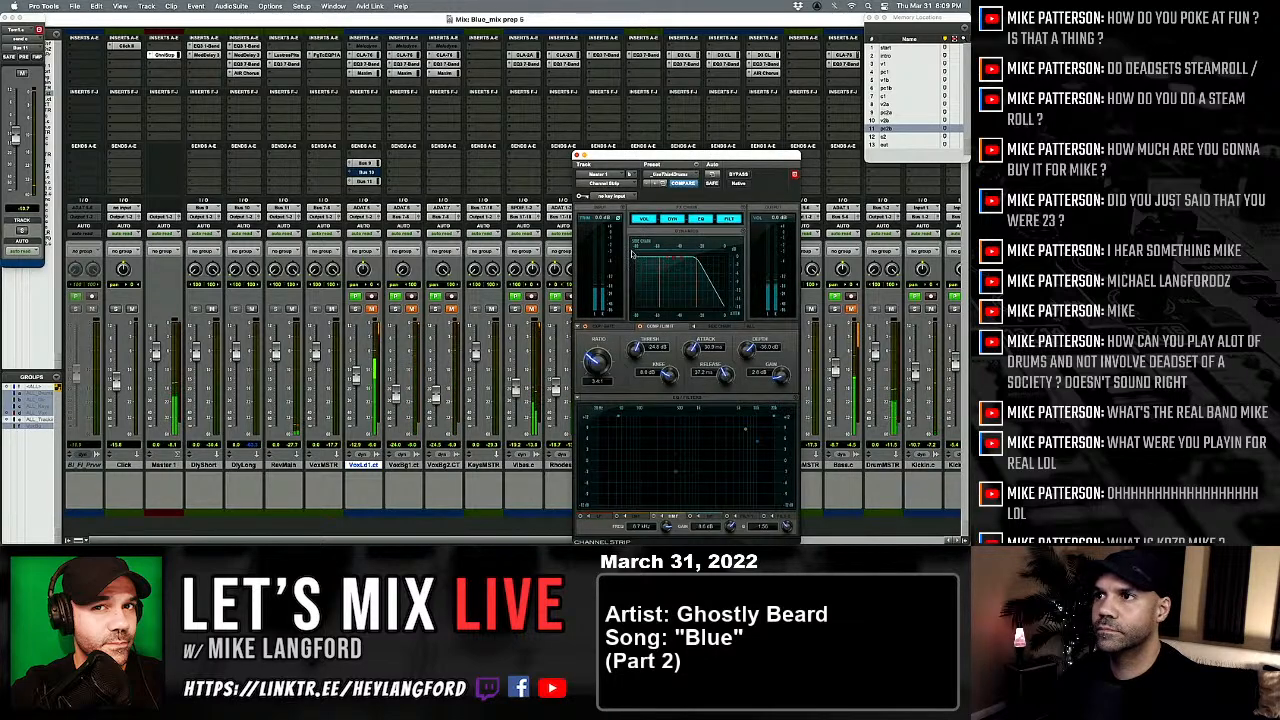
left_click_drag(640, 348, 639, 352)
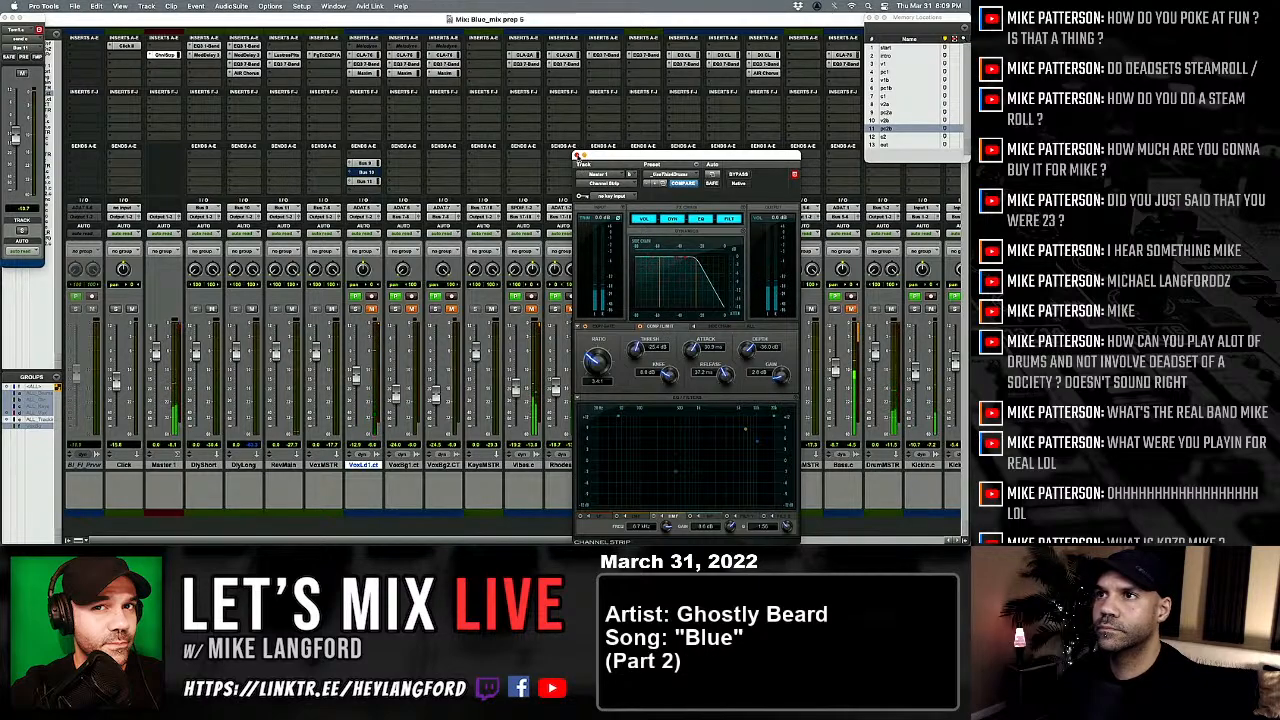
left_click(577, 157)
Step: Insert an EQ3 7-Band after the Channel Strip on Master 1 and close its window
left_click(155, 63)
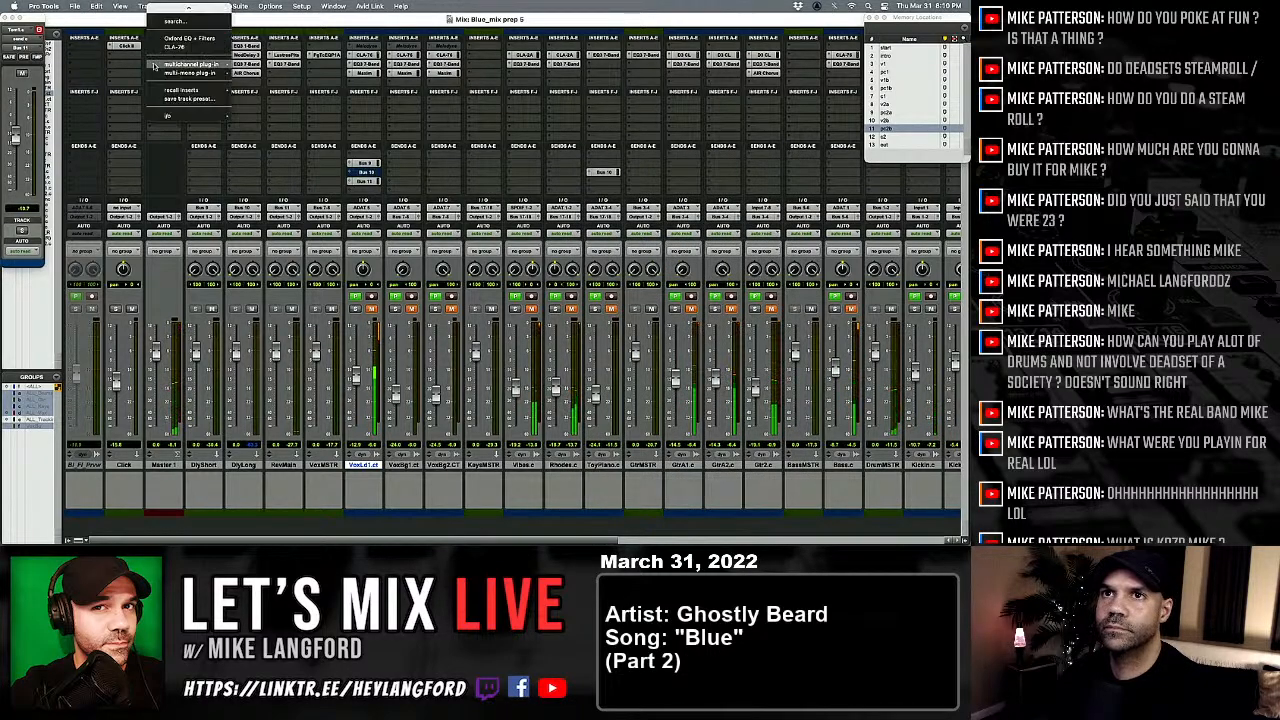
mouse_move(185, 65)
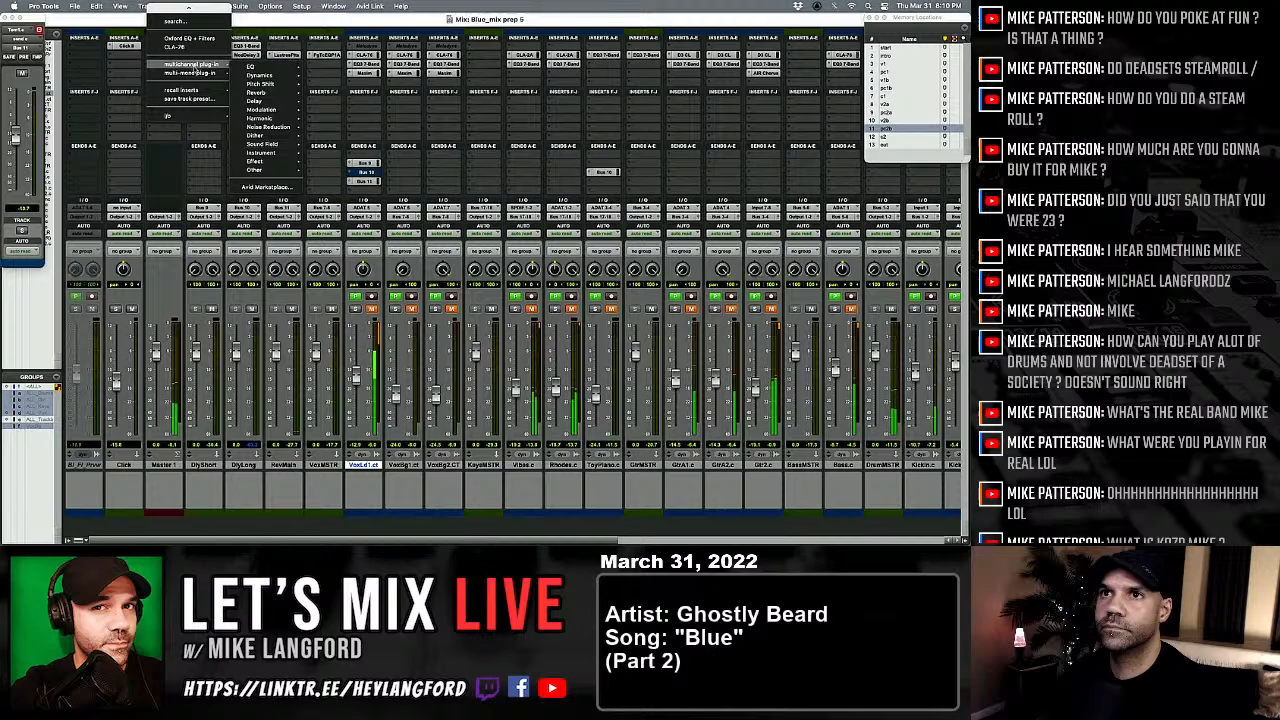
left_click(328, 94)
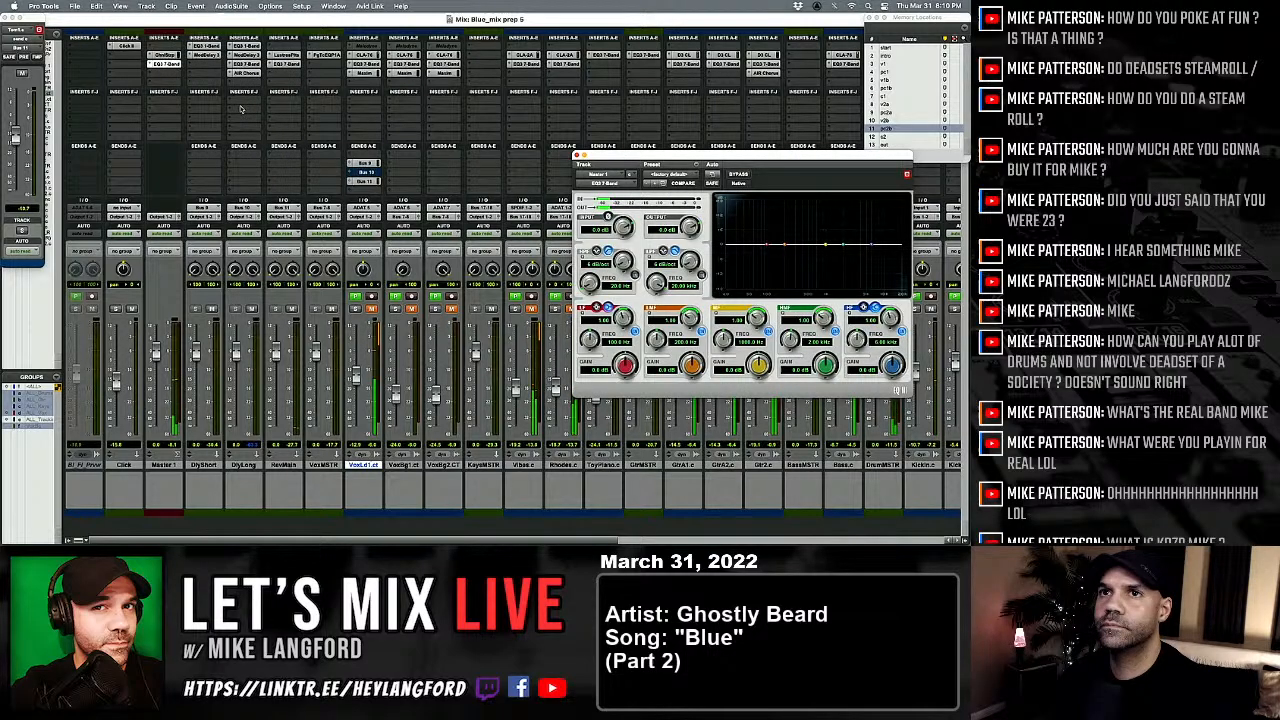
left_click(577, 157)
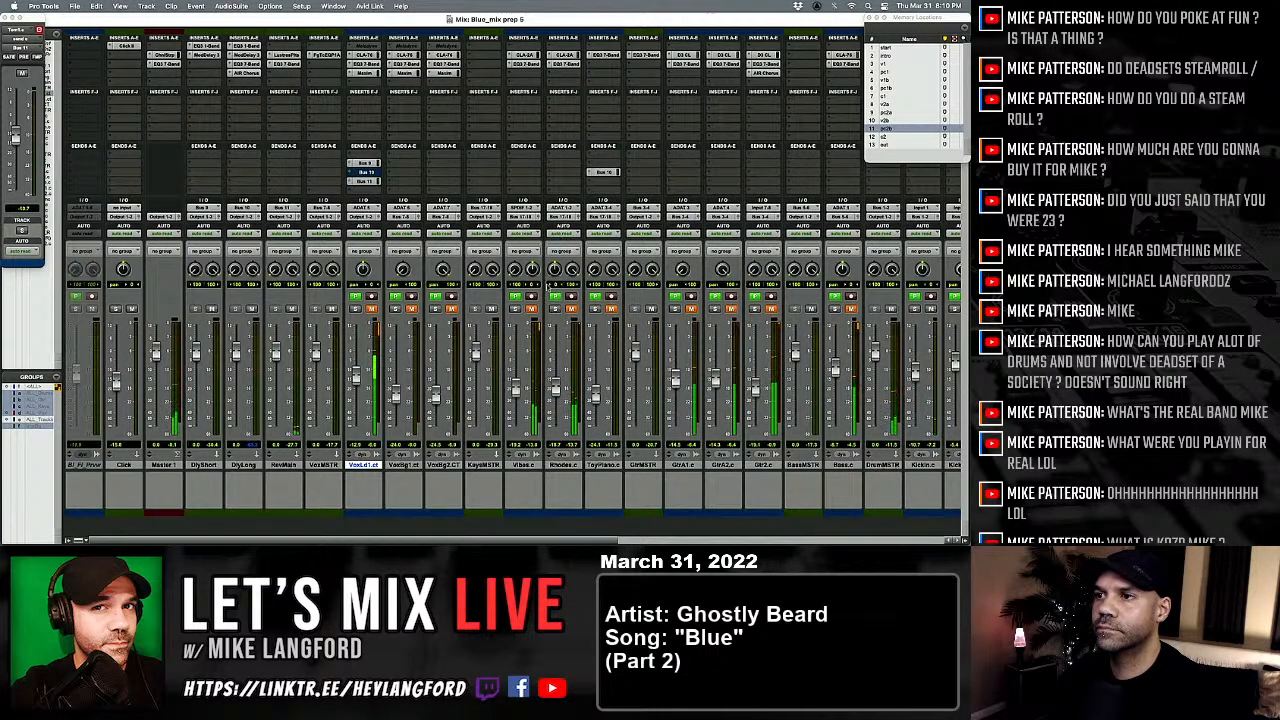
Step: Open the EQ on the Bass.c track and raise its high-pass filter to about 51 Hz
scroll(546, 321, "right", 5)
scroll(547, 321, "right", 4)
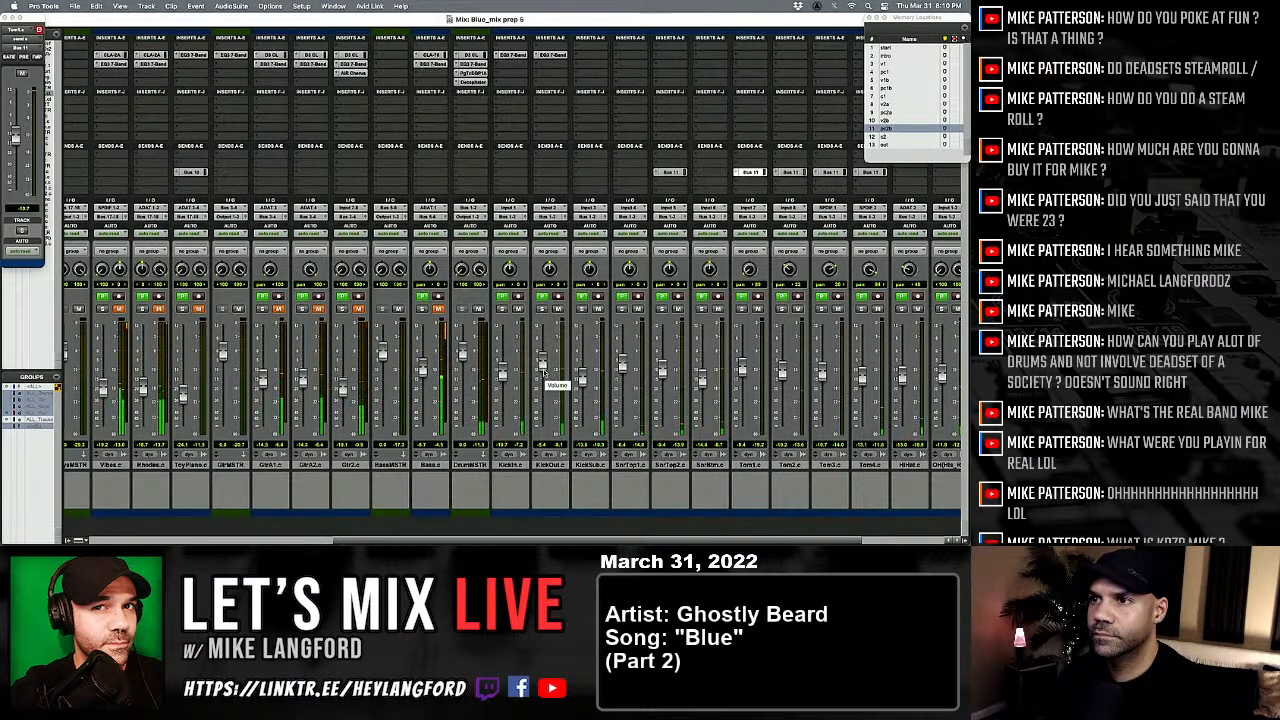
scroll(545, 370, "right", 3)
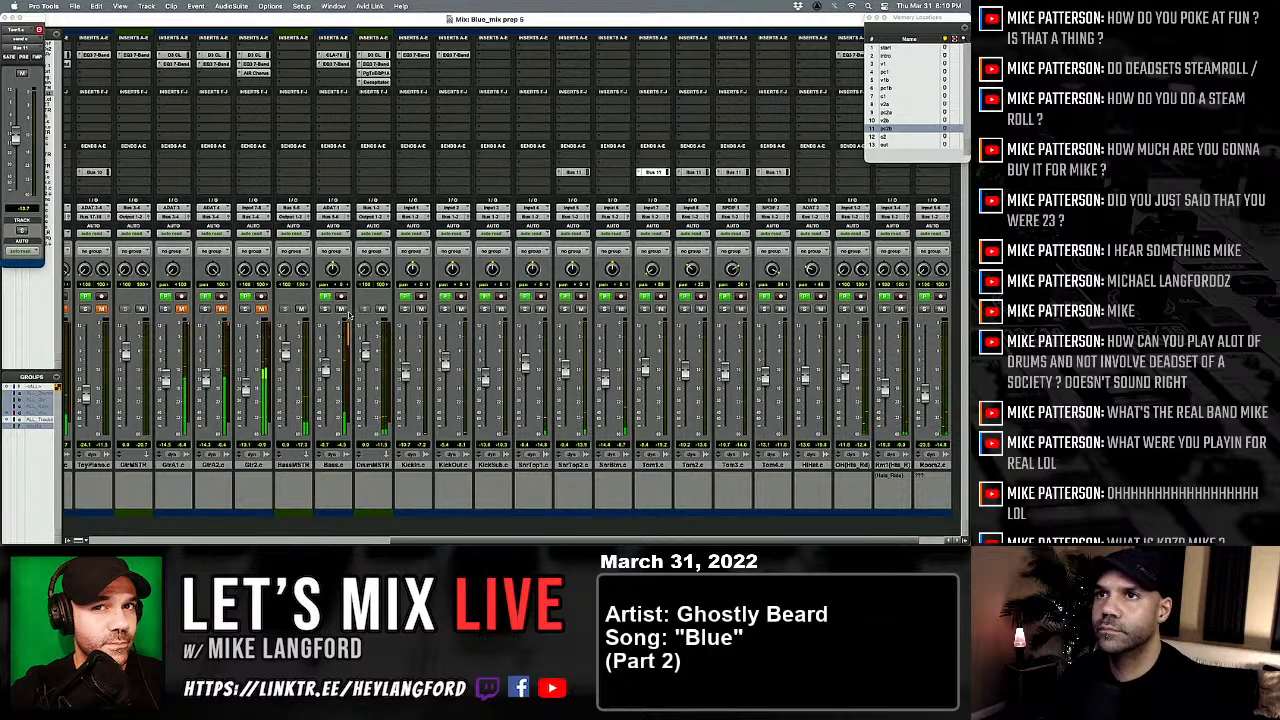
left_click(335, 65)
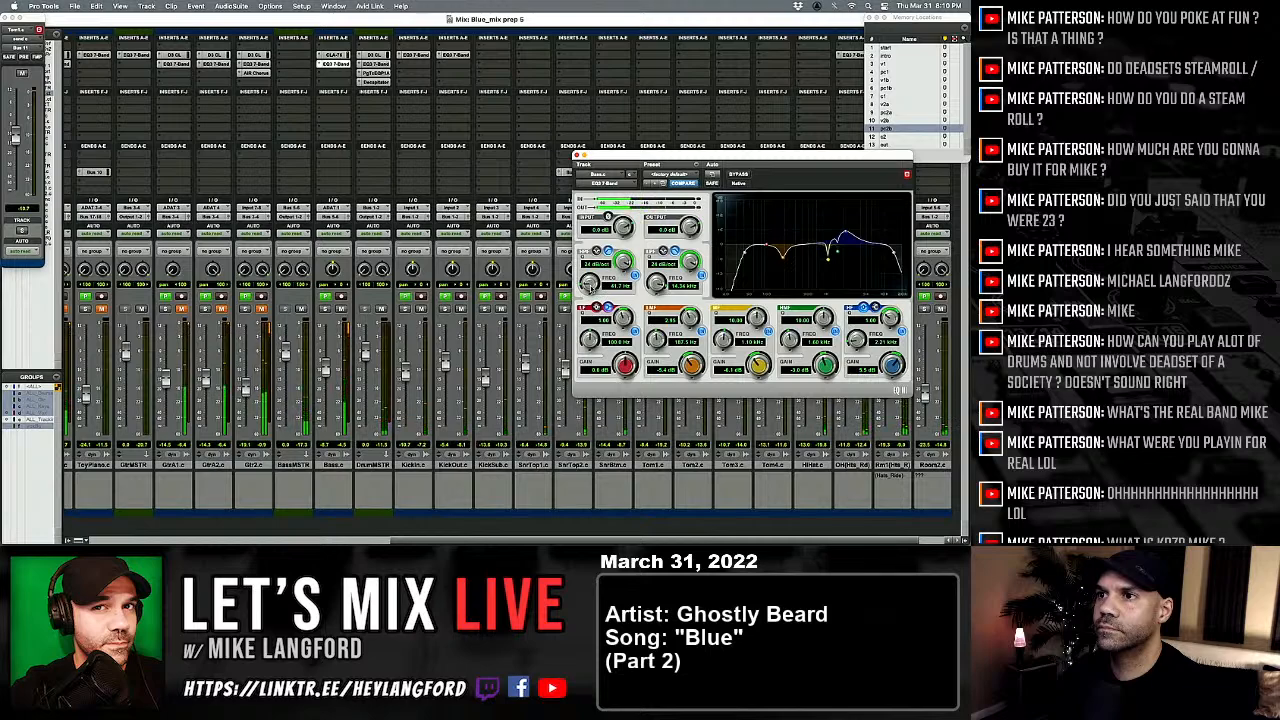
left_click_drag(588, 277, 587, 268)
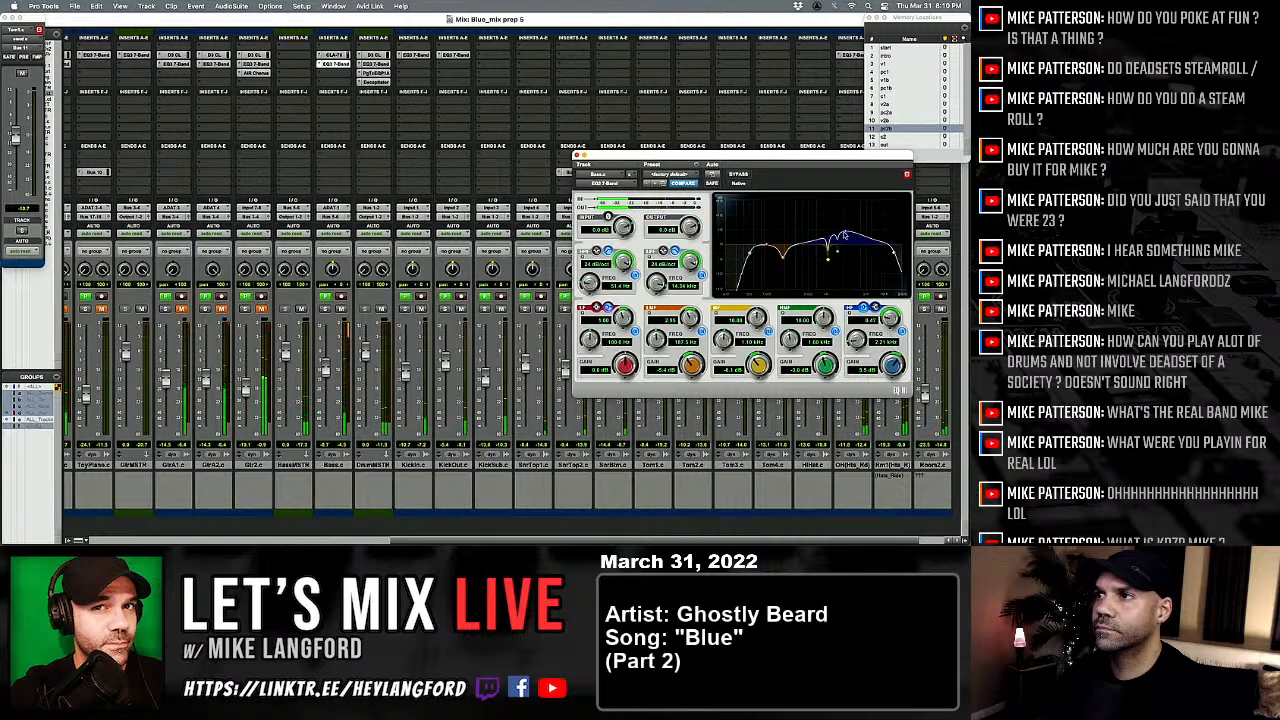
Step: Widen Bass.c's high-frequency bell to Q 0.47 with a boost of about 4.4 dB near 3.9 kHz, and compare the EQ bypassed and engaged
left_click_drag(847, 235, 848, 222)
mouse_move(863, 231)
left_mouse_down()
mouse_move(858, 242)
mouse_move(849, 230)
mouse_move(859, 238)
left_mouse_up()
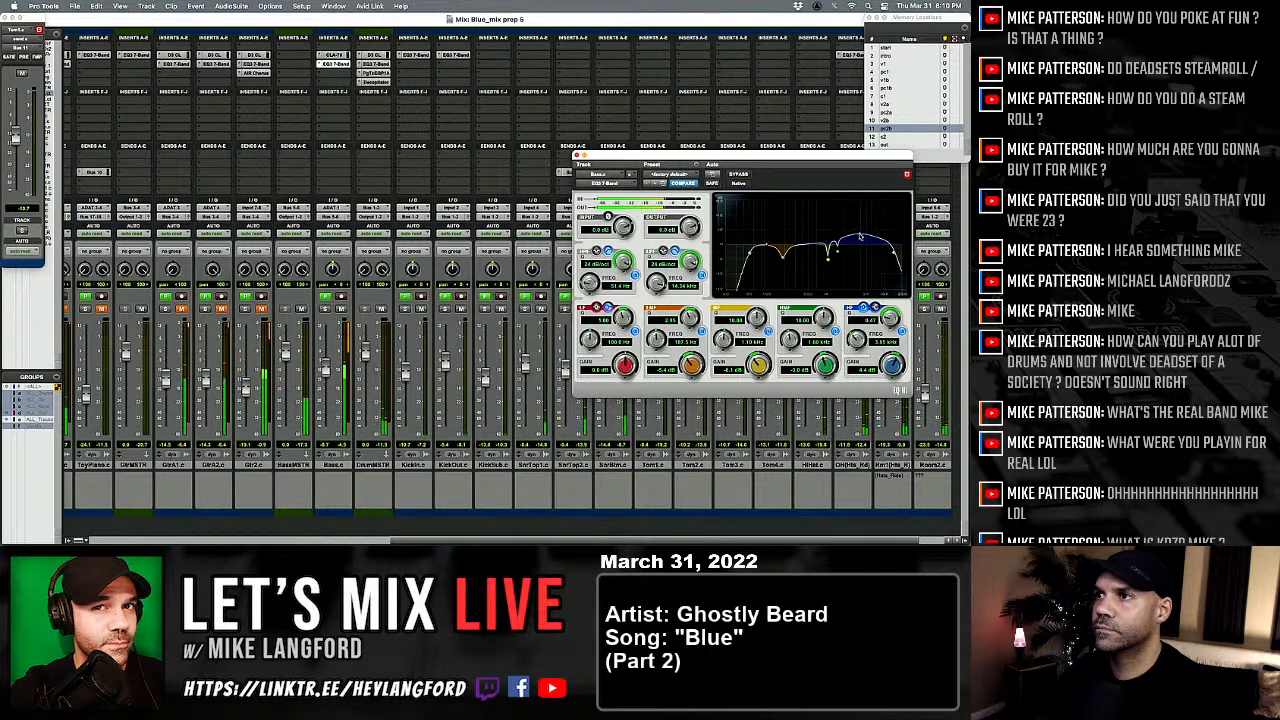
left_click(735, 174)
left_click(735, 174)
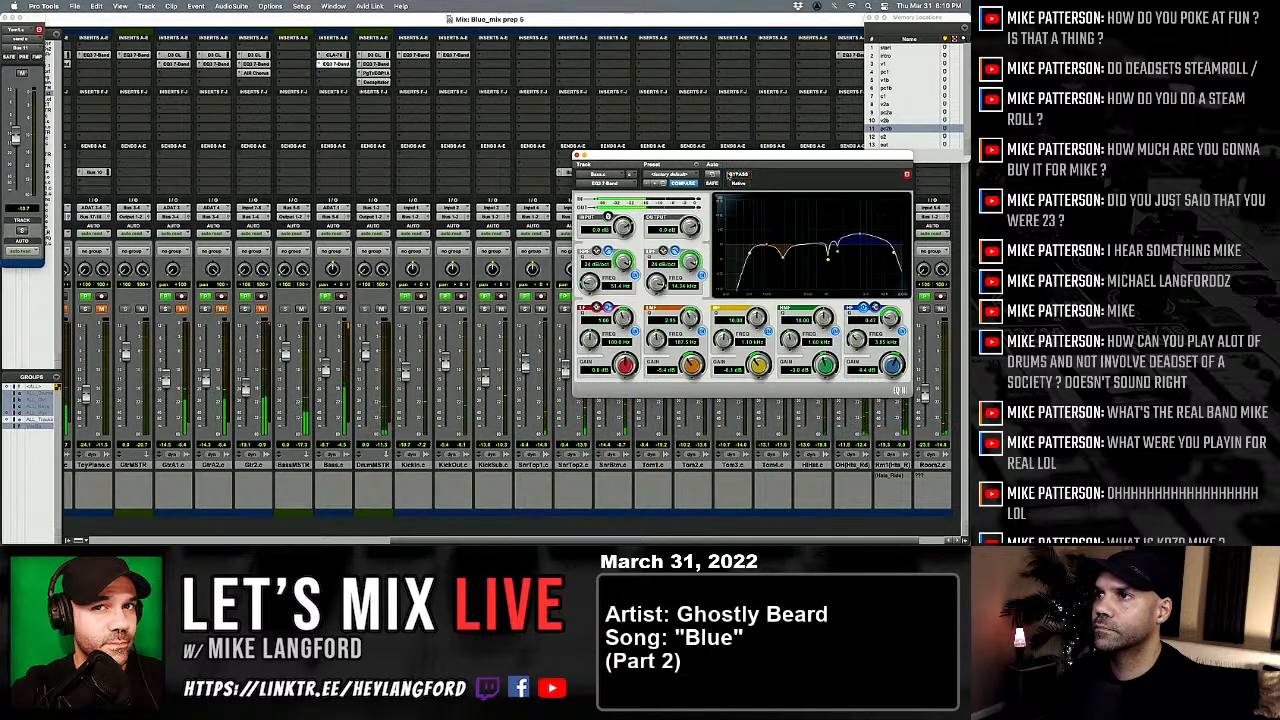
Step: Set Bass.c's low-mid cut to about -4.8 dB and retune the narrow mid notch to about -4.7 dB near 1.1 kHz
left_click_drag(690, 365, 689, 364)
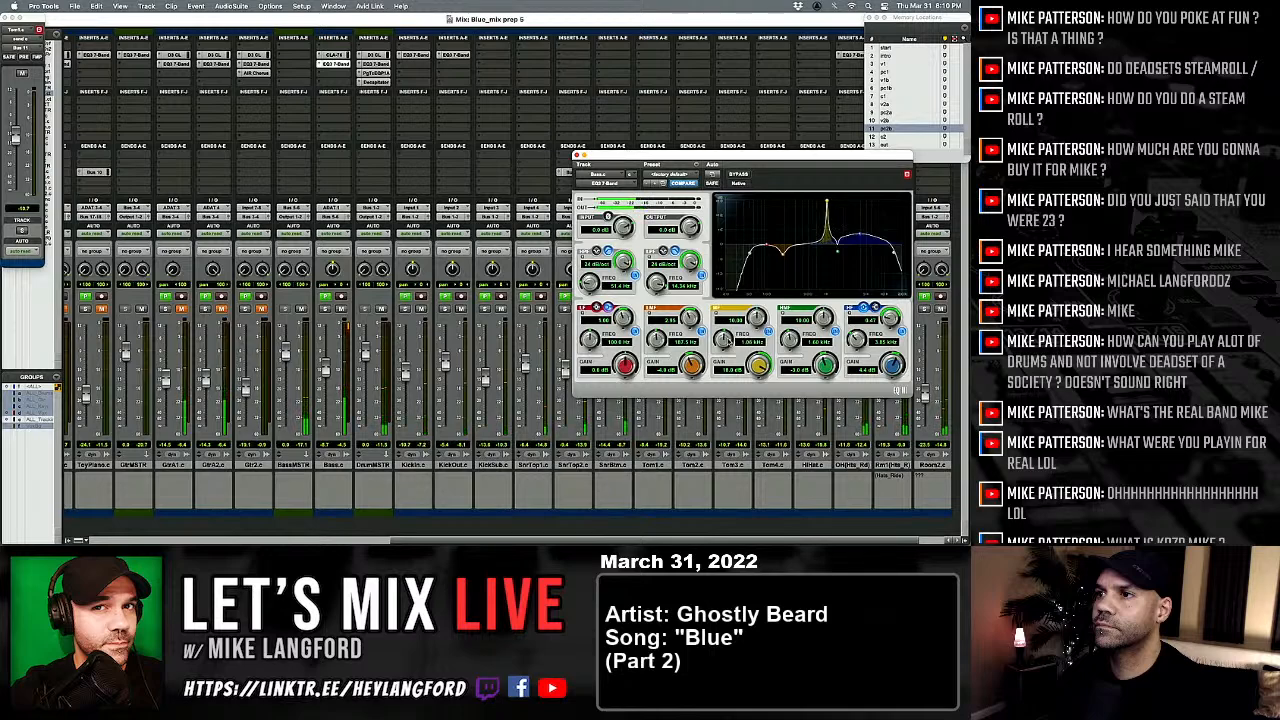
mouse_move(759, 366)
left_mouse_down()
mouse_move(738, 398)
mouse_move(743, 380)
left_mouse_up()
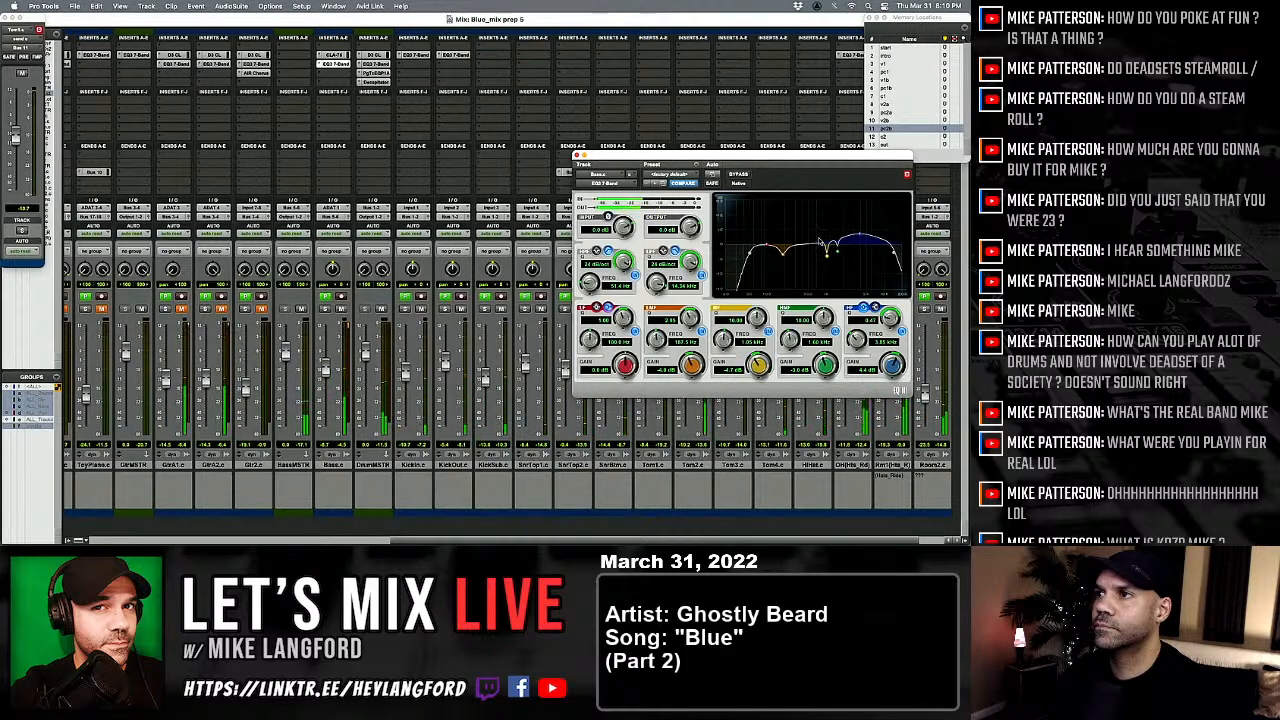
Step: Shift Bass.c's high-frequency bell to about 2.34 kHz with a boost of about 6 dB, and close the EQ
mouse_move(857, 237)
left_mouse_down()
mouse_move(820, 207)
mouse_move(849, 225)
left_mouse_up()
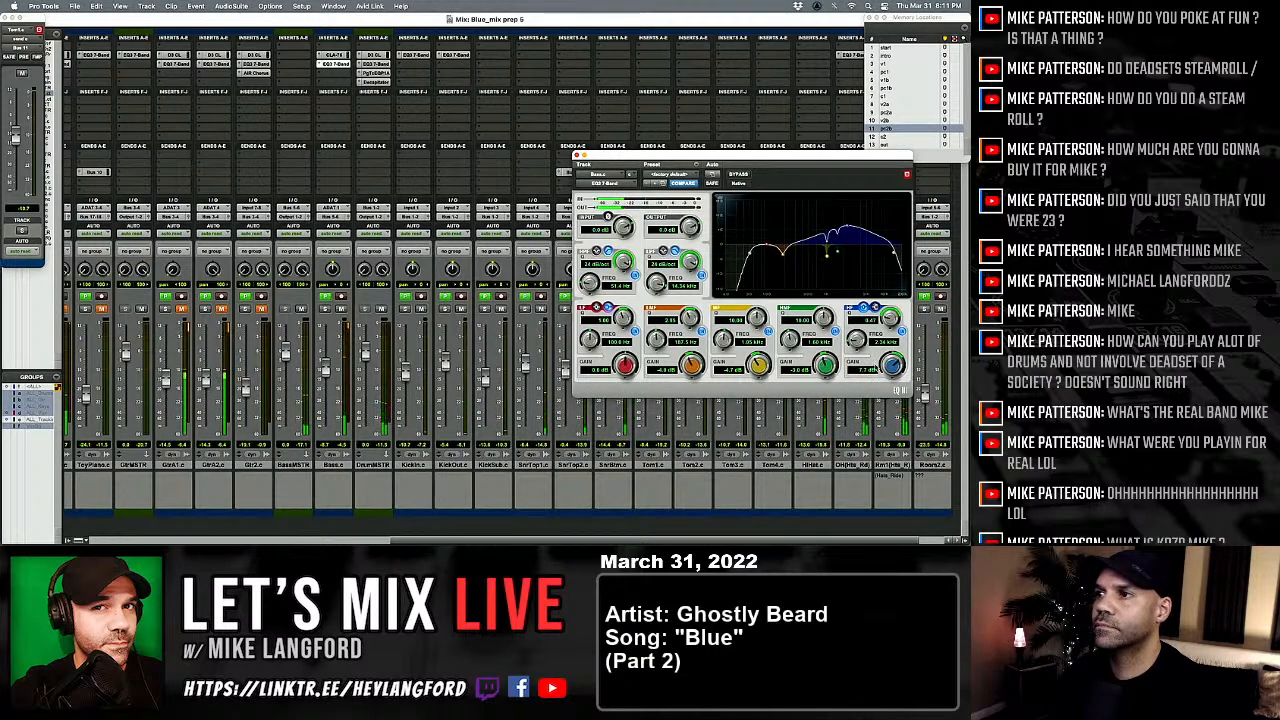
left_click_drag(879, 369, 882, 376)
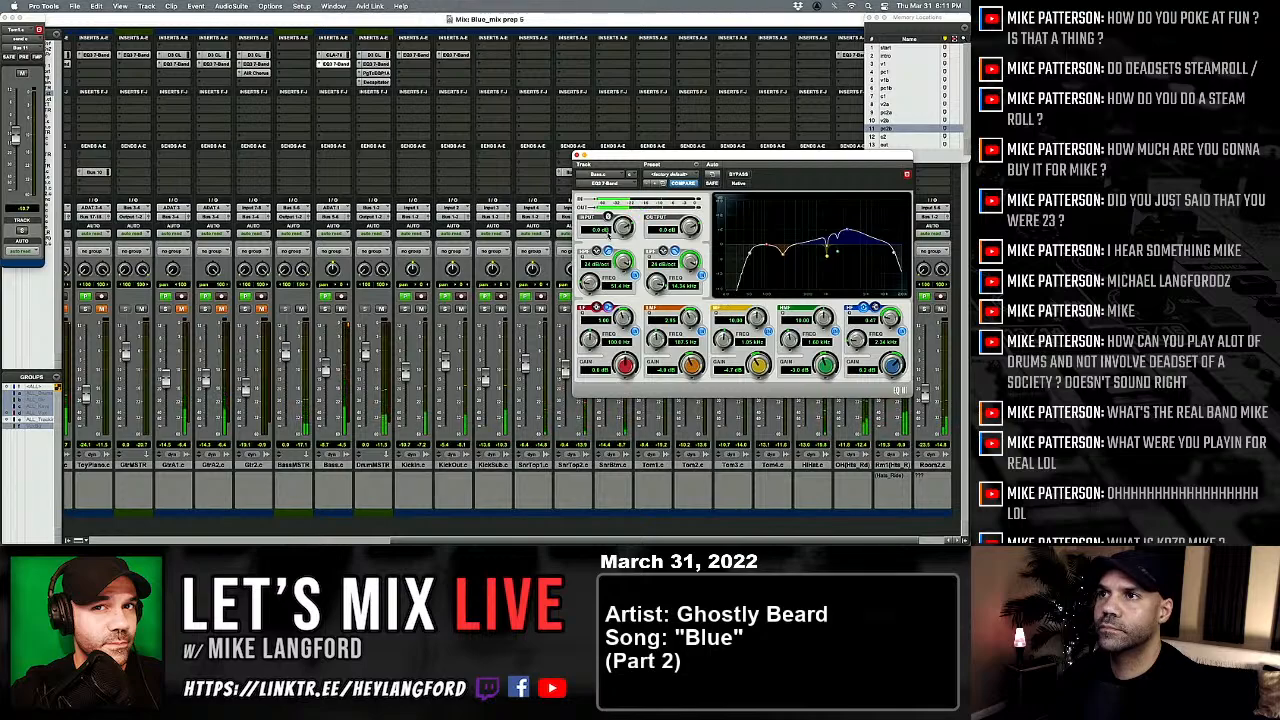
left_click(577, 156)
Step: Reactivate the mix groups and rebalance the grouped guitar faders by pulling them down and bringing them back up to a suitable level
scroll(491, 351, "left", 5)
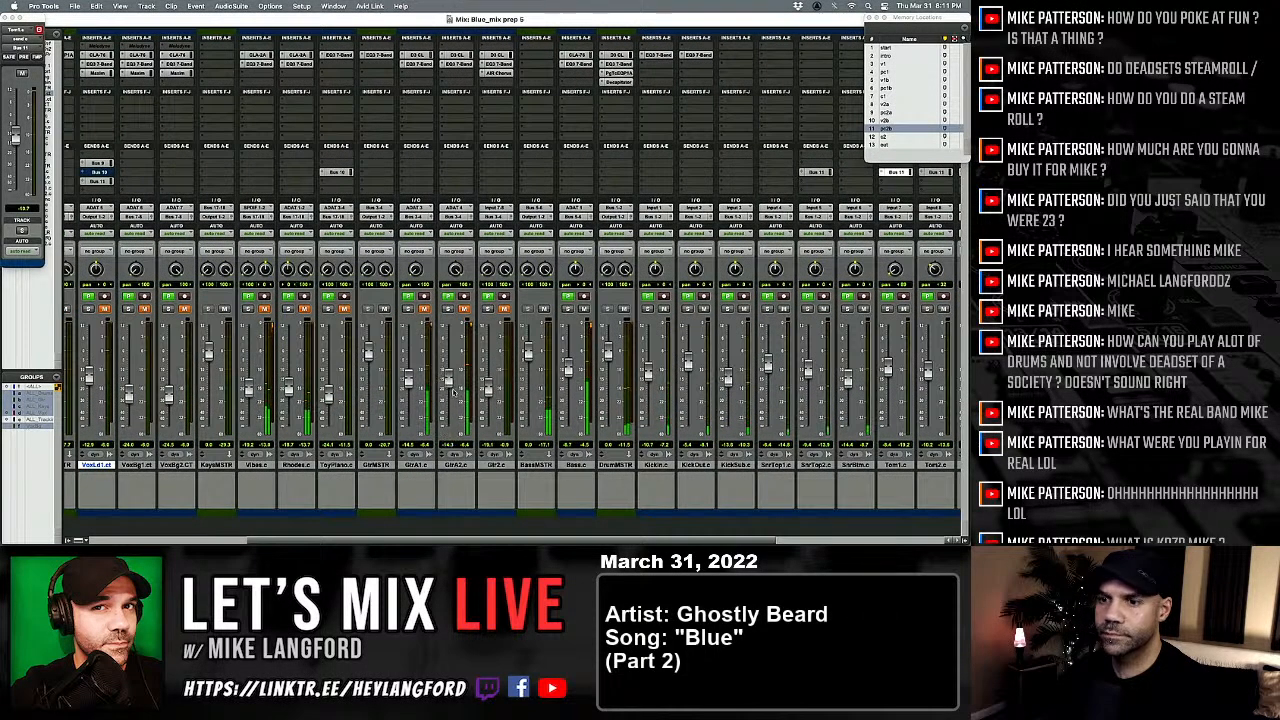
key("shift+super+g")
left_click_drag(449, 382, 449, 431)
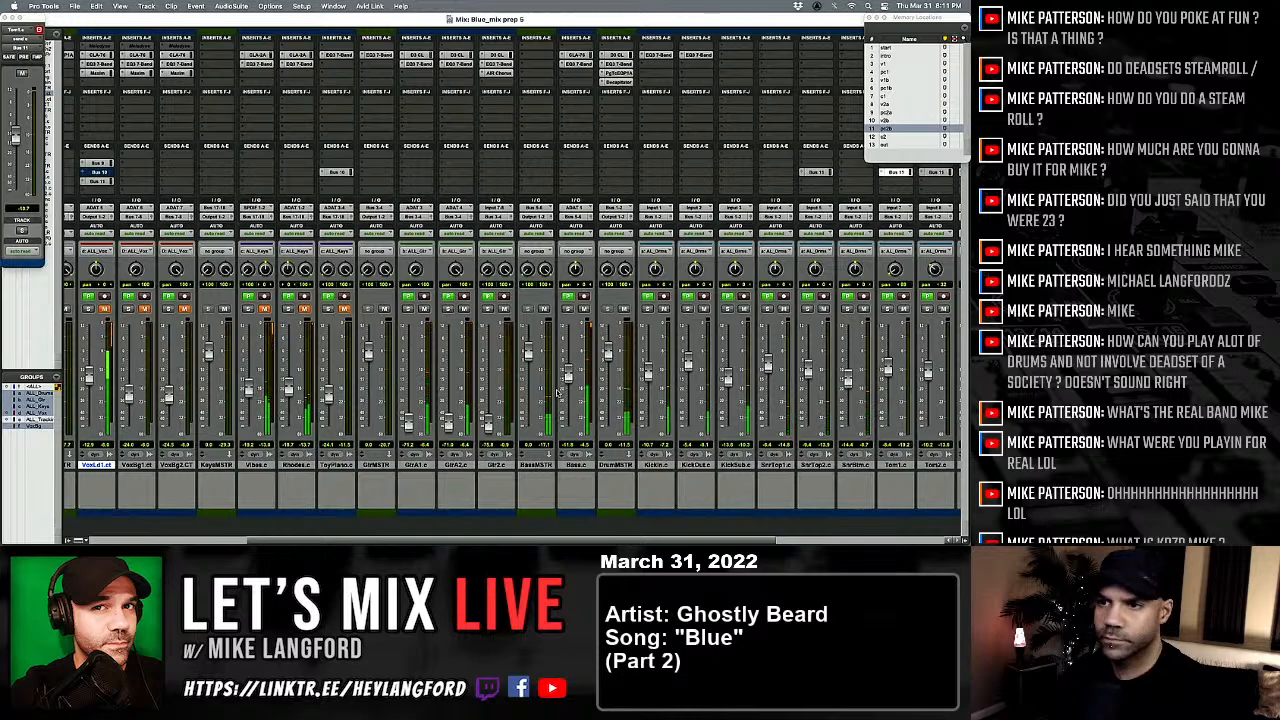
left_click_drag(449, 420, 450, 392)
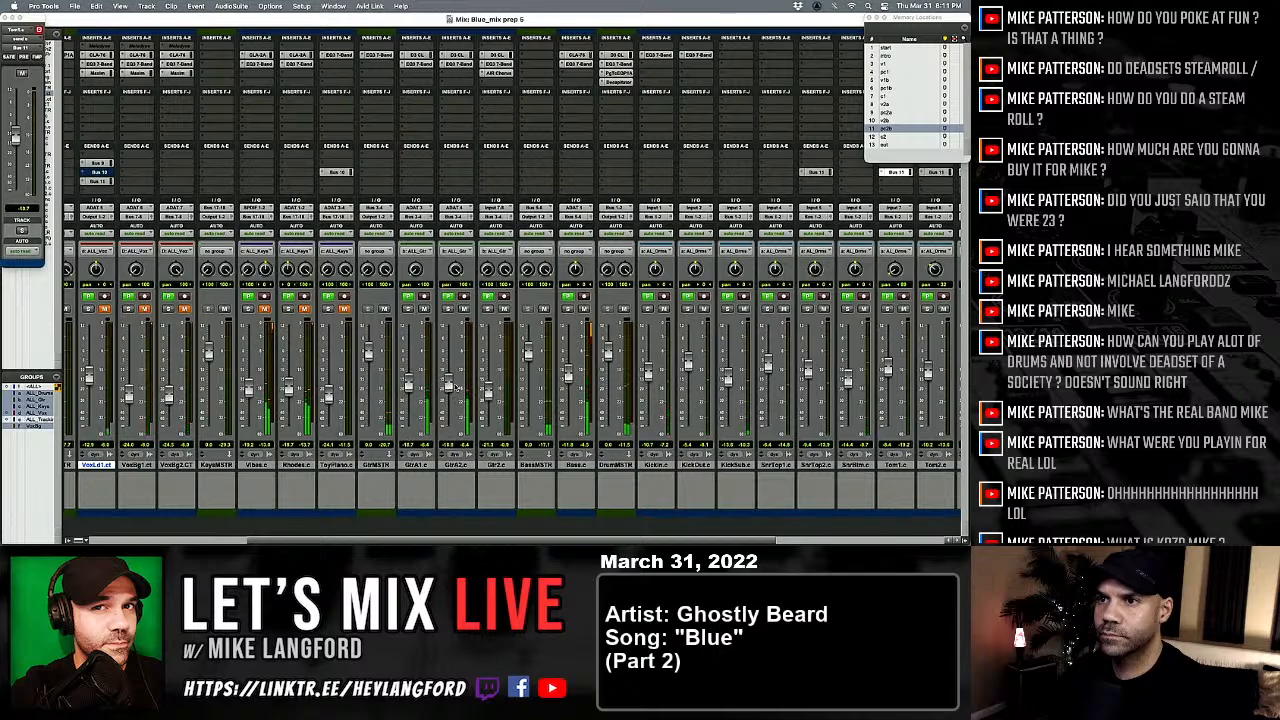
left_click_drag(454, 386, 457, 370)
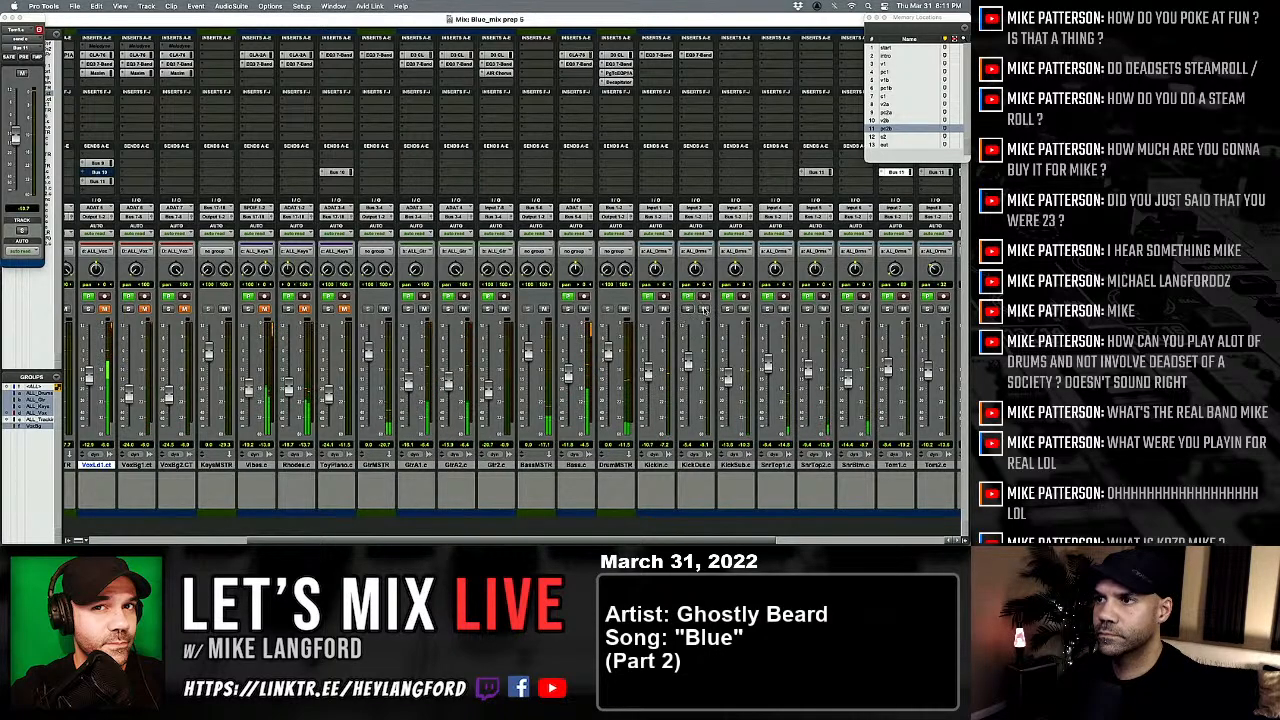
Step: Lower the KickOut fader slightly and bring the grouped keys faders down a little, with Vibes at about -21 dB
left_click(704, 310)
left_click_drag(688, 367, 688, 376)
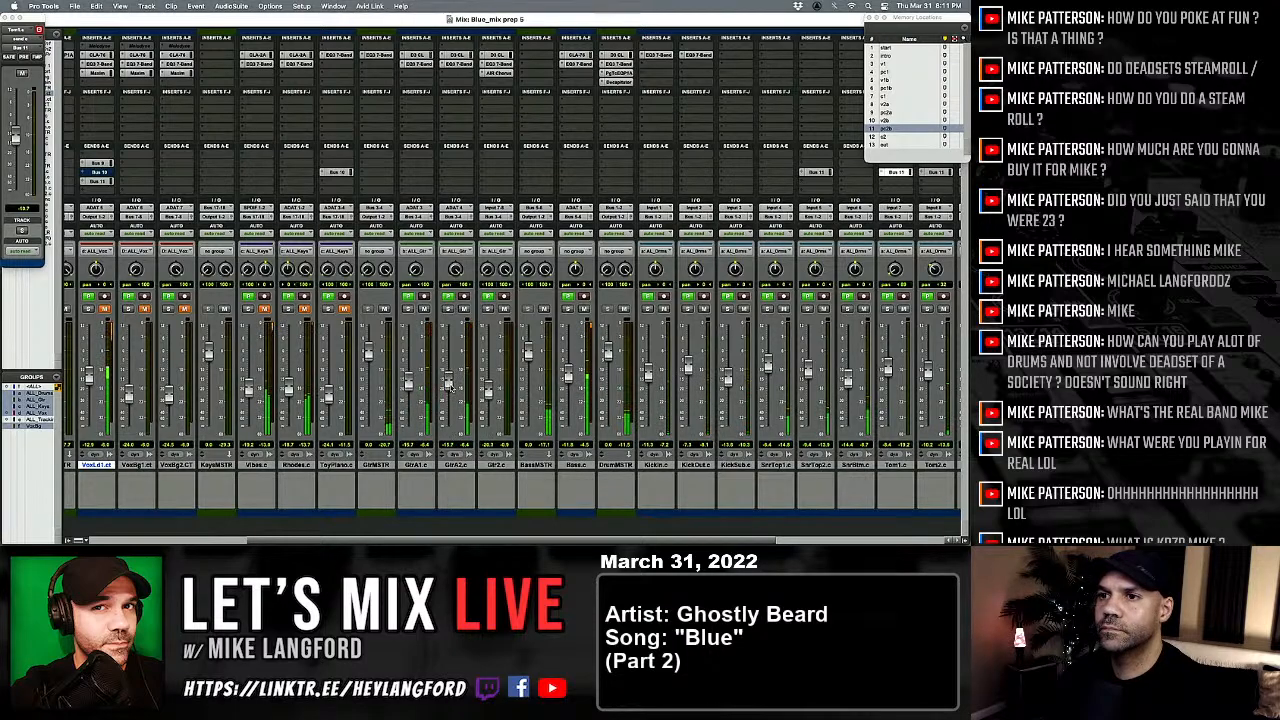
scroll(450, 406, "left", 2)
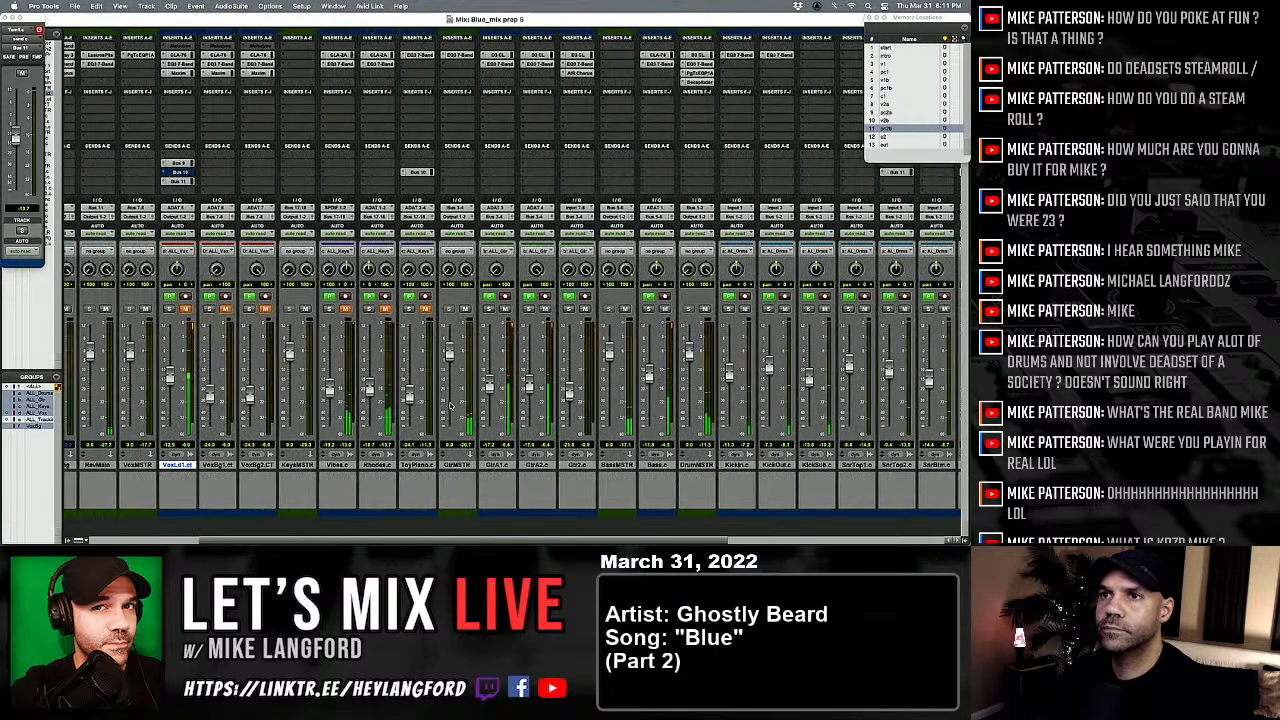
left_click_drag(370, 388, 370, 431)
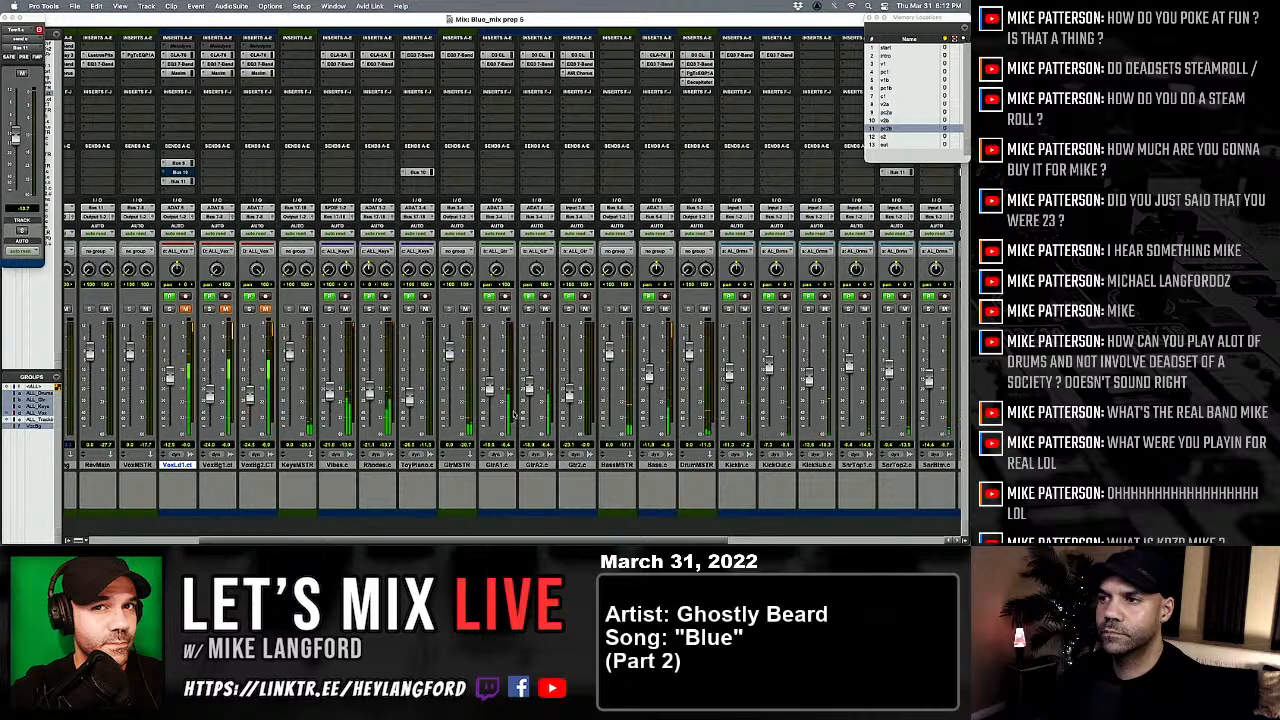
Step: Compare the mix with the top snare tracks muted and unmuted, and rebalance the Gtr2 fader by pulling it down and raising it again
scroll(515, 417, "right", 8)
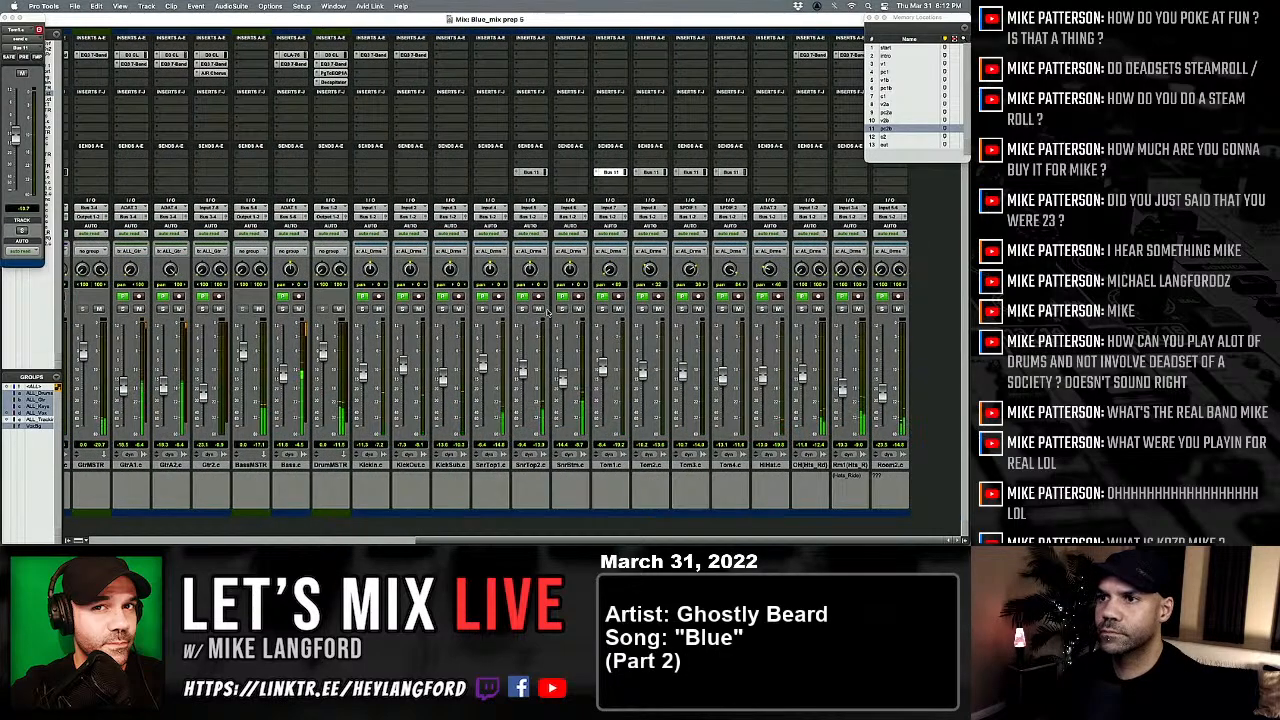
left_click(498, 308)
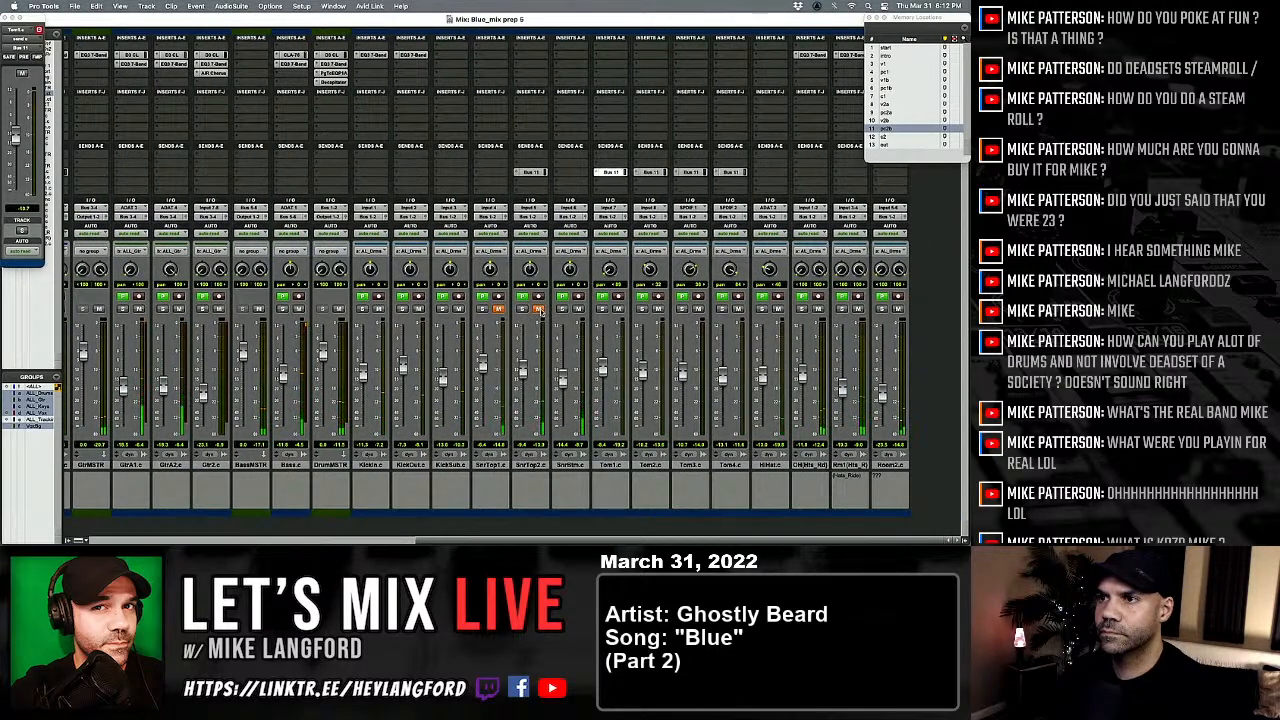
left_click(498, 308)
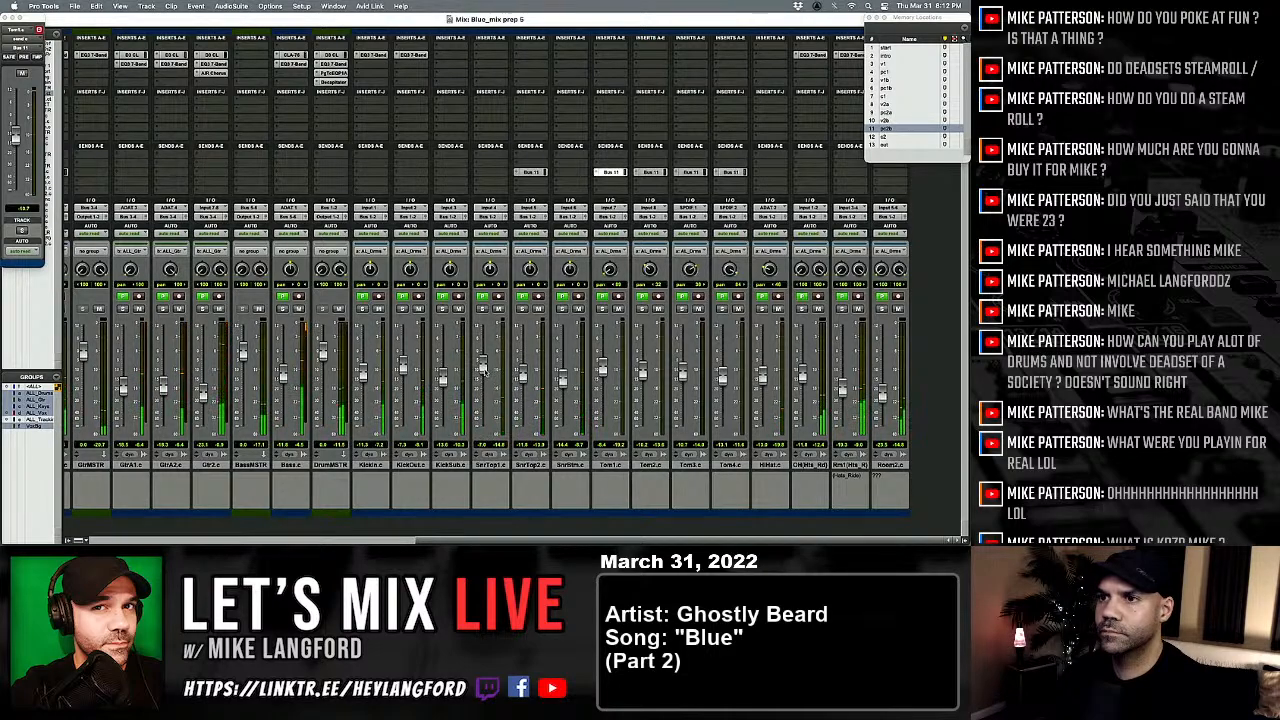
scroll(450, 372, "left", 5)
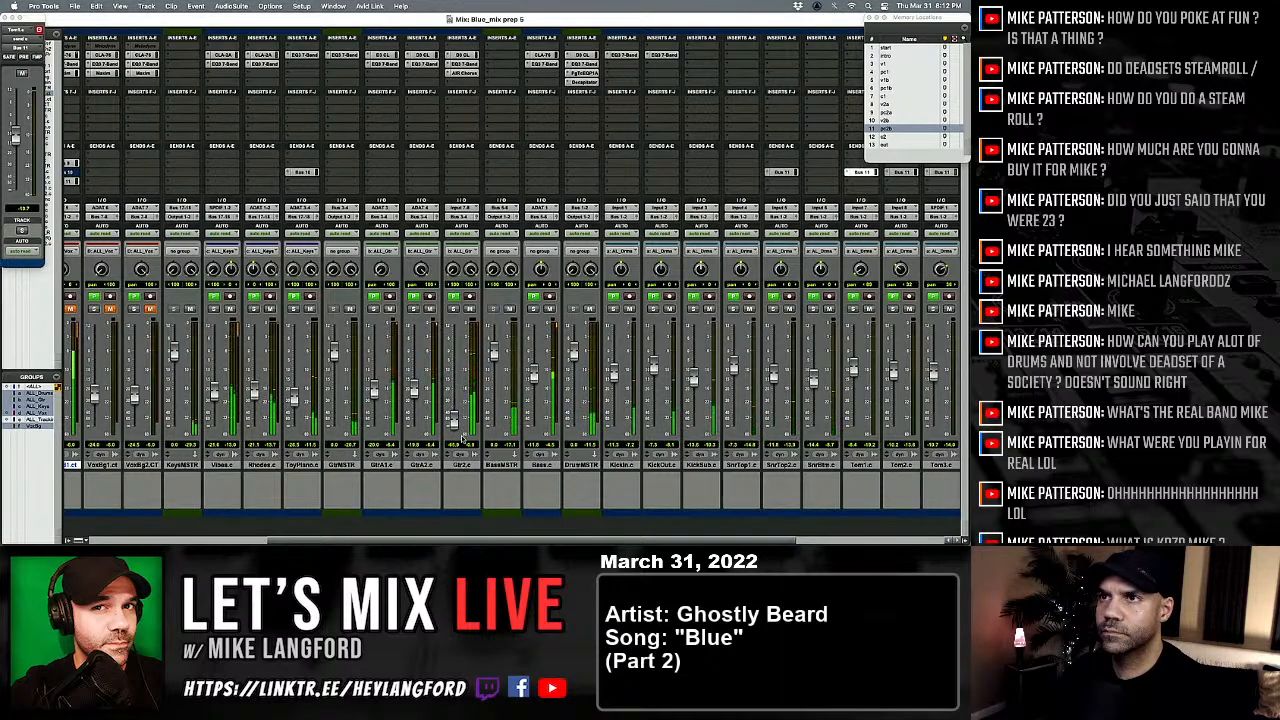
mouse_move(453, 410)
left_mouse_down()
mouse_move(453, 370)
mouse_move(453, 406)
left_mouse_up()
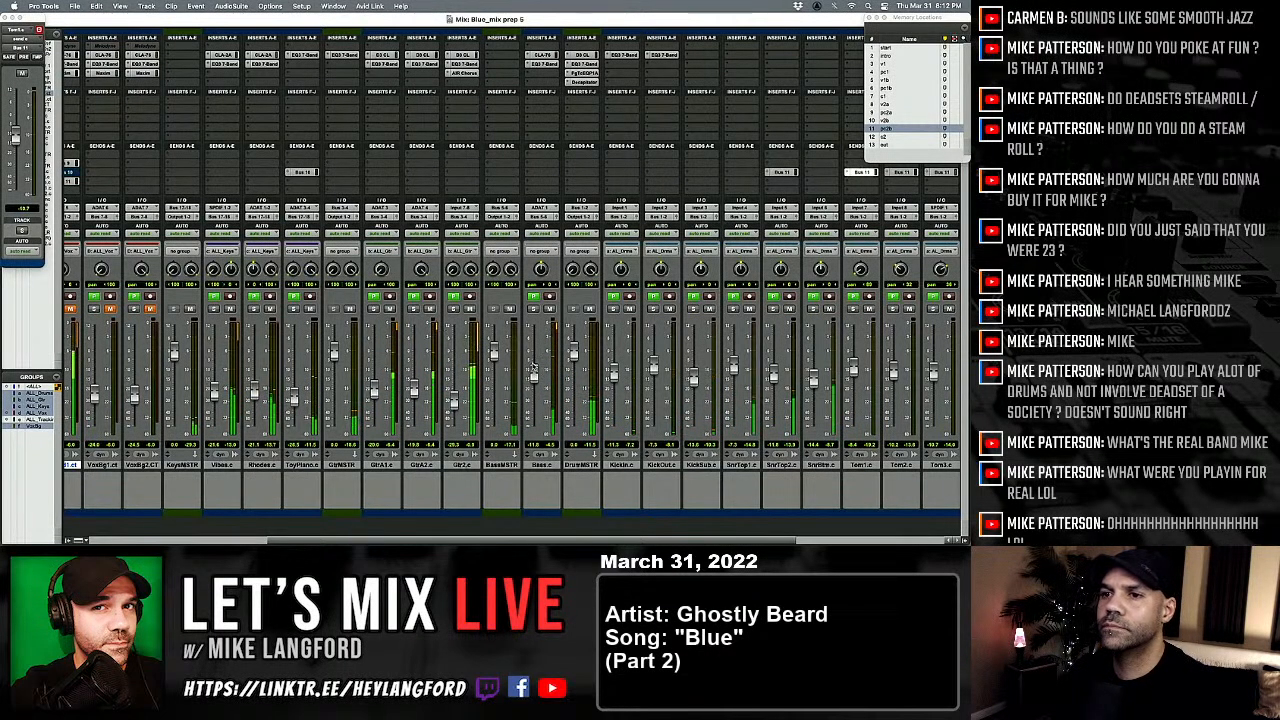
Step: Solo Bass.c, open its EQ, try a higher high-pass and a wider low-mid cut, and compare the EQ bypassed and engaged
scroll(510, 400, "right", 5)
scroll(517, 368, "right", 1)
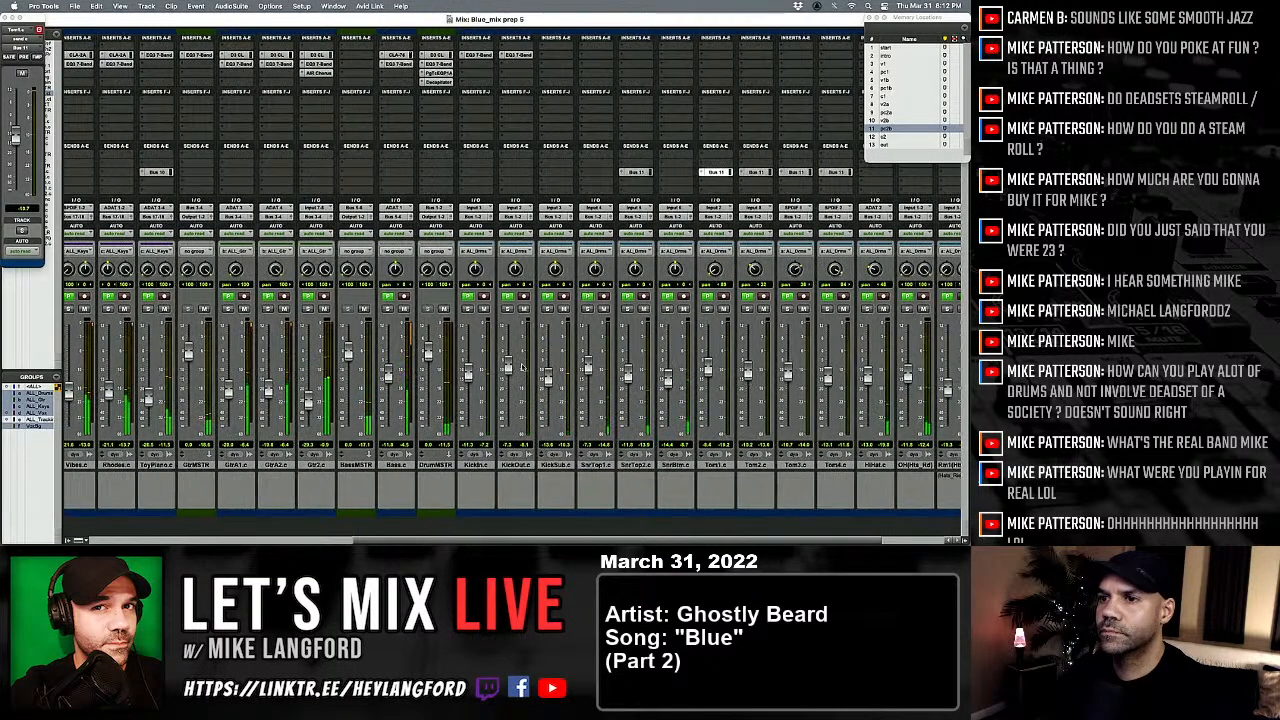
left_click(387, 308)
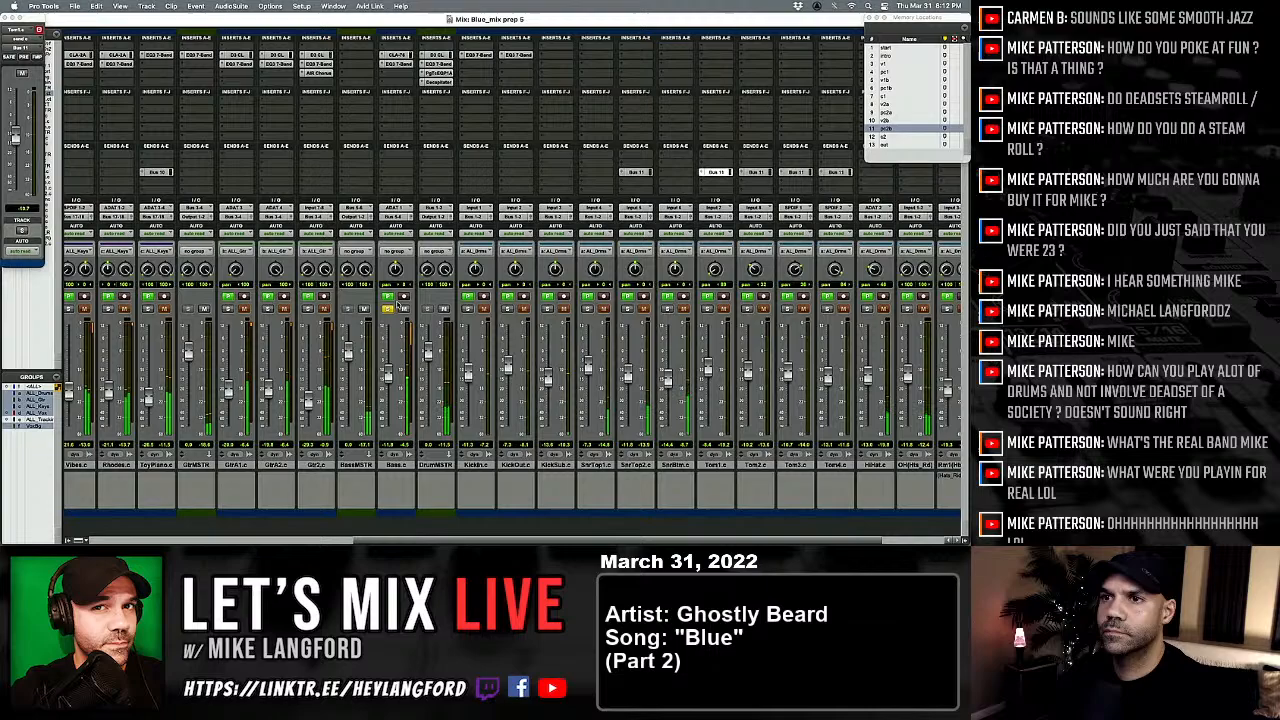
left_click(397, 64)
left_click_drag(592, 292, 615, 284)
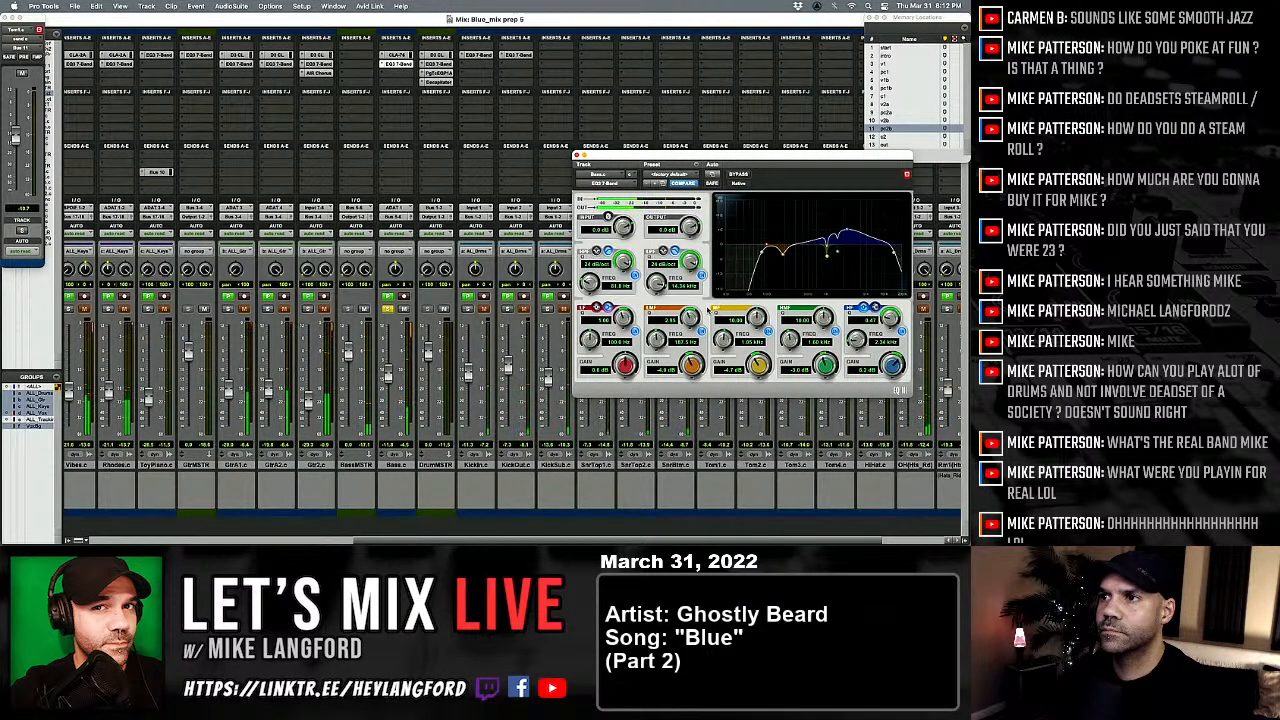
left_click_drag(688, 312, 684, 333)
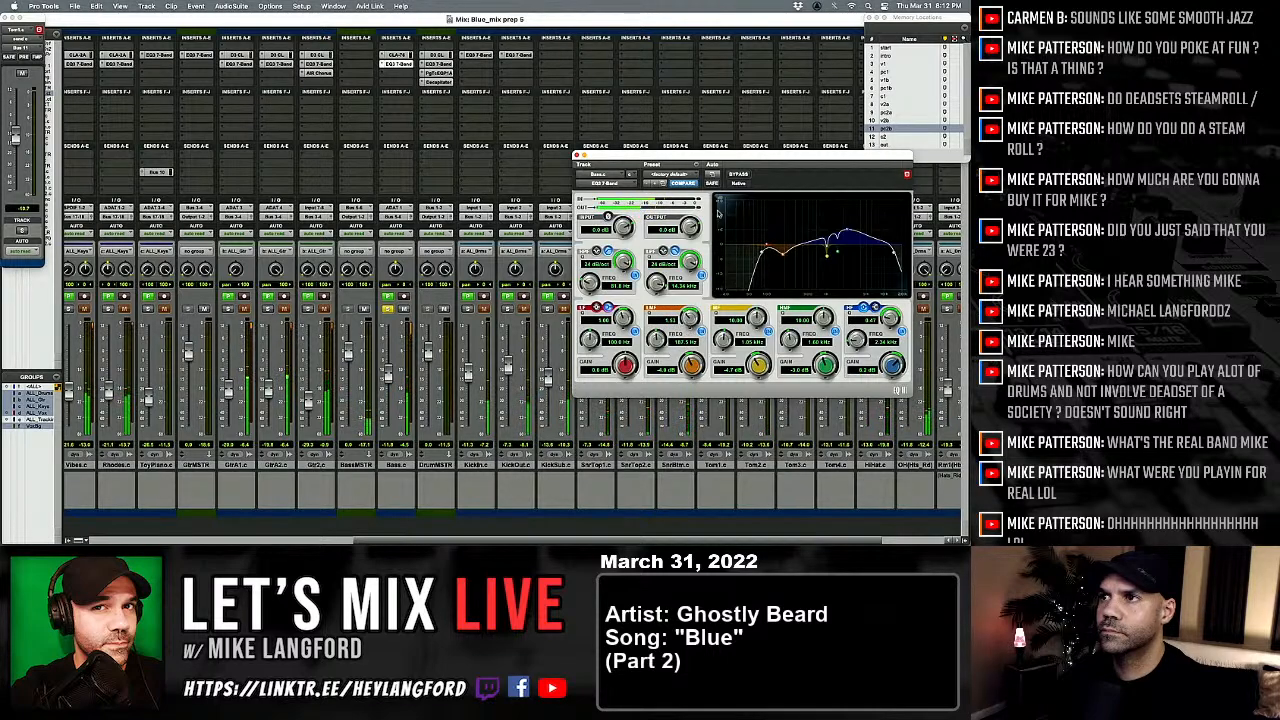
left_click(739, 174)
left_click(739, 174)
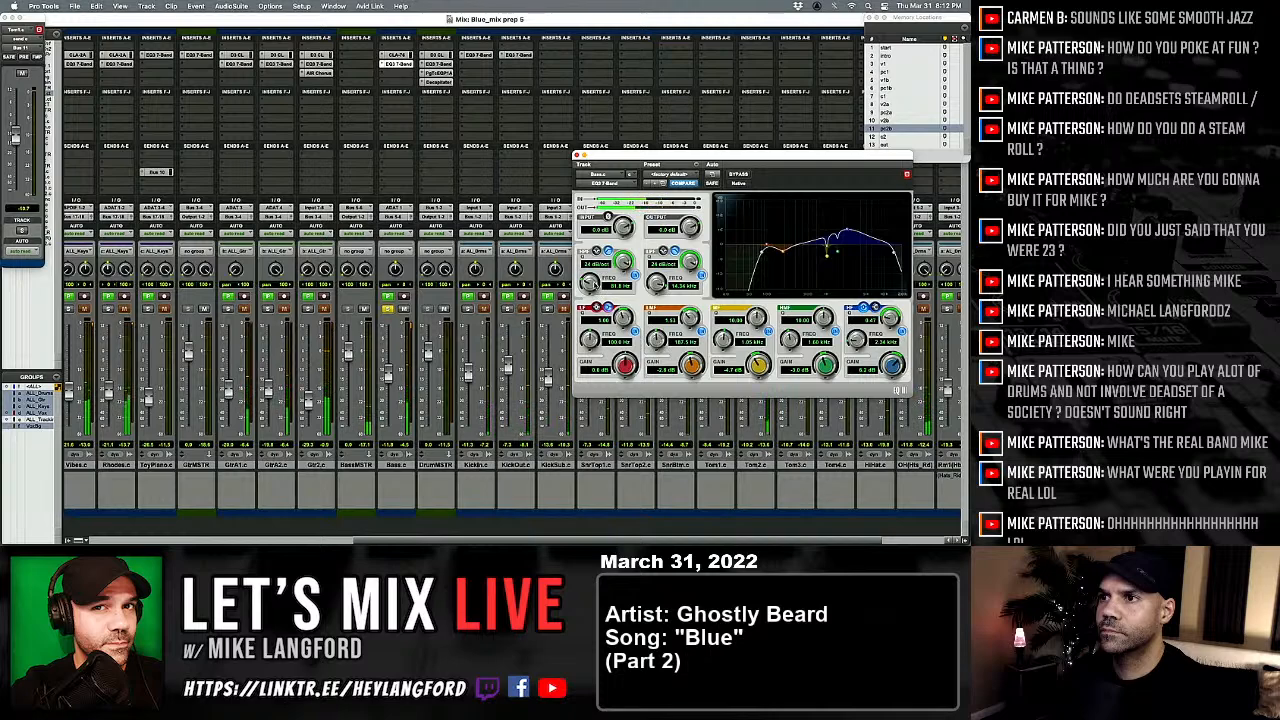
Step: Set Bass.c's high-pass filter to about 54.6 Hz after comparing higher settings, and close the EQ
left_click_drag(590, 283, 547, 307)
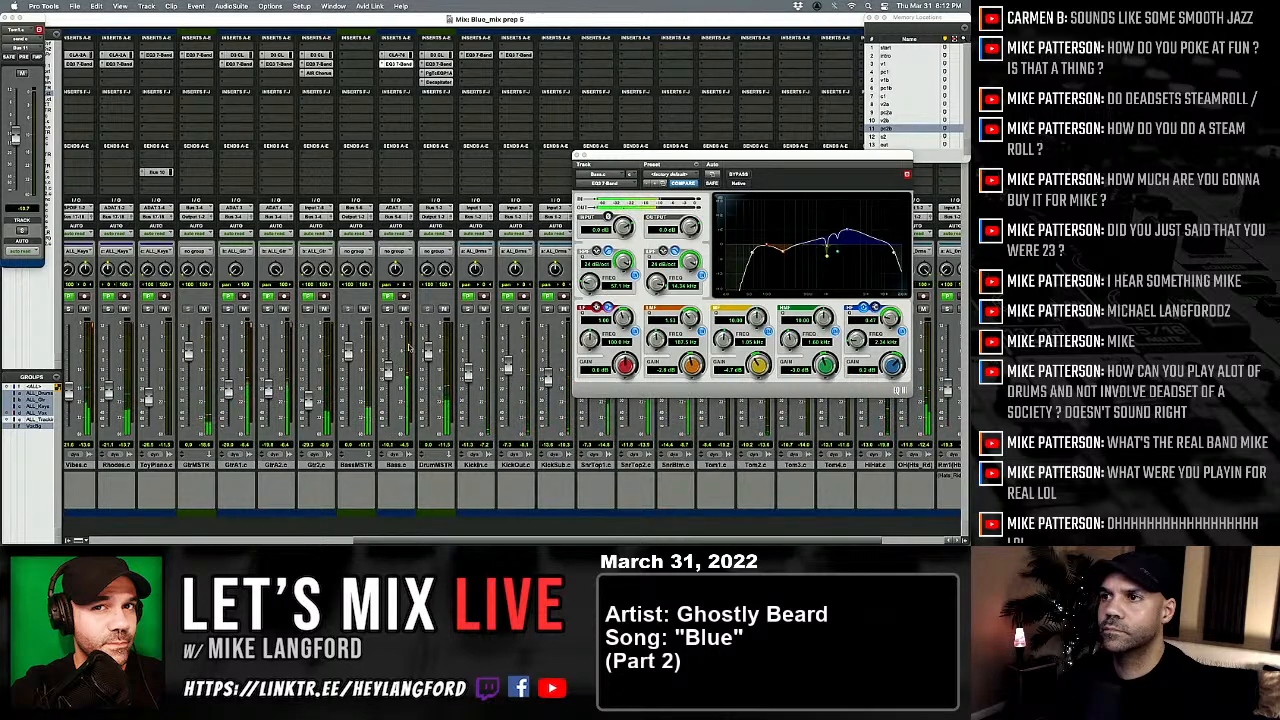
left_click_drag(590, 283, 590, 277)
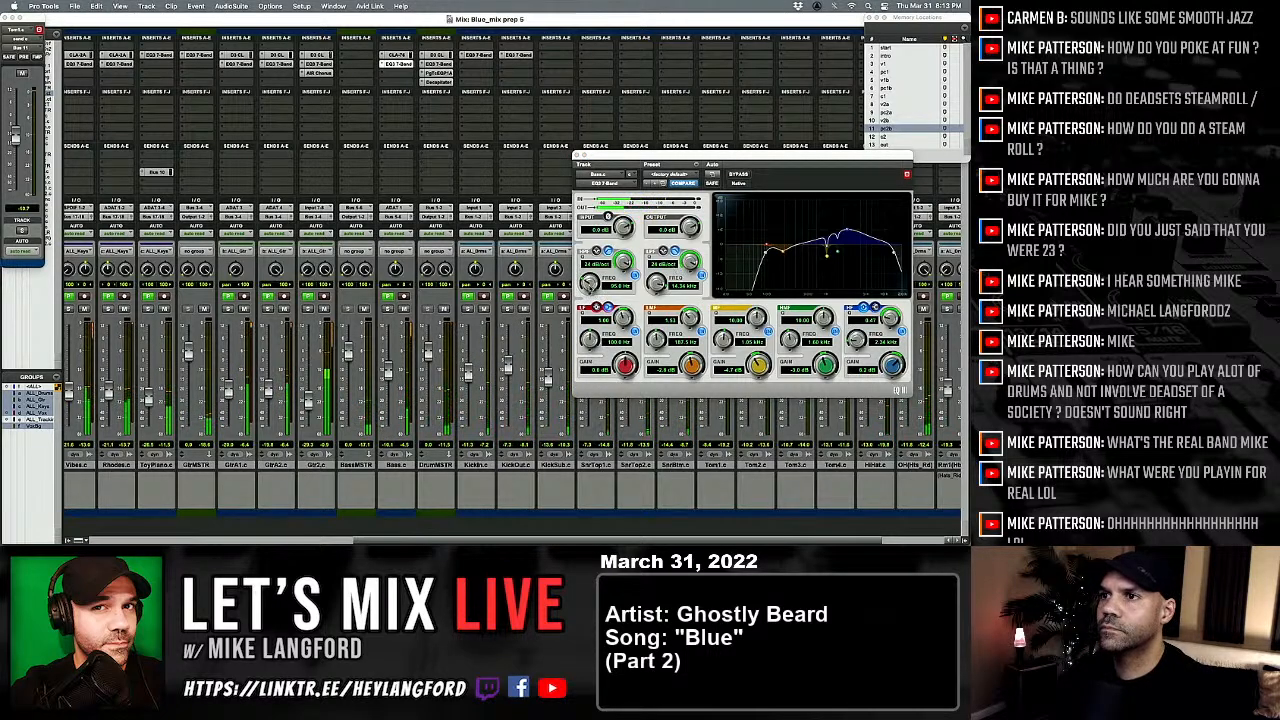
left_click_drag(590, 284, 588, 299)
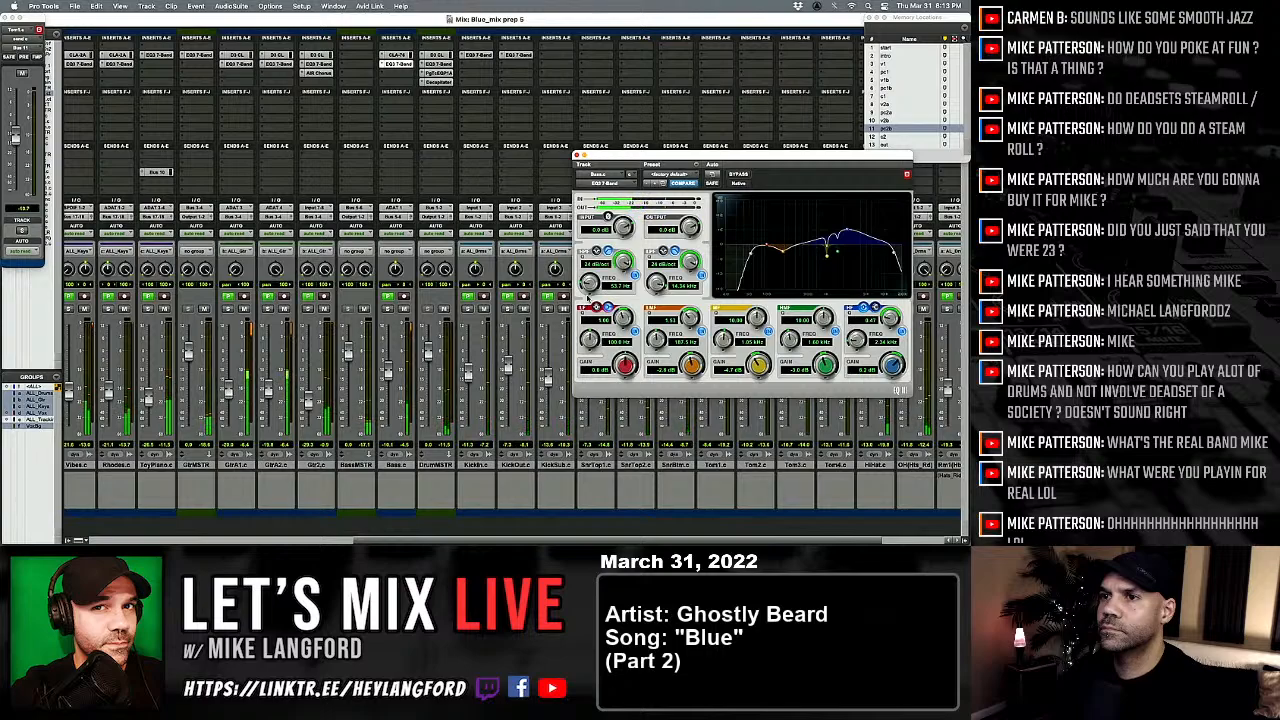
scroll(490, 310, "left", 5)
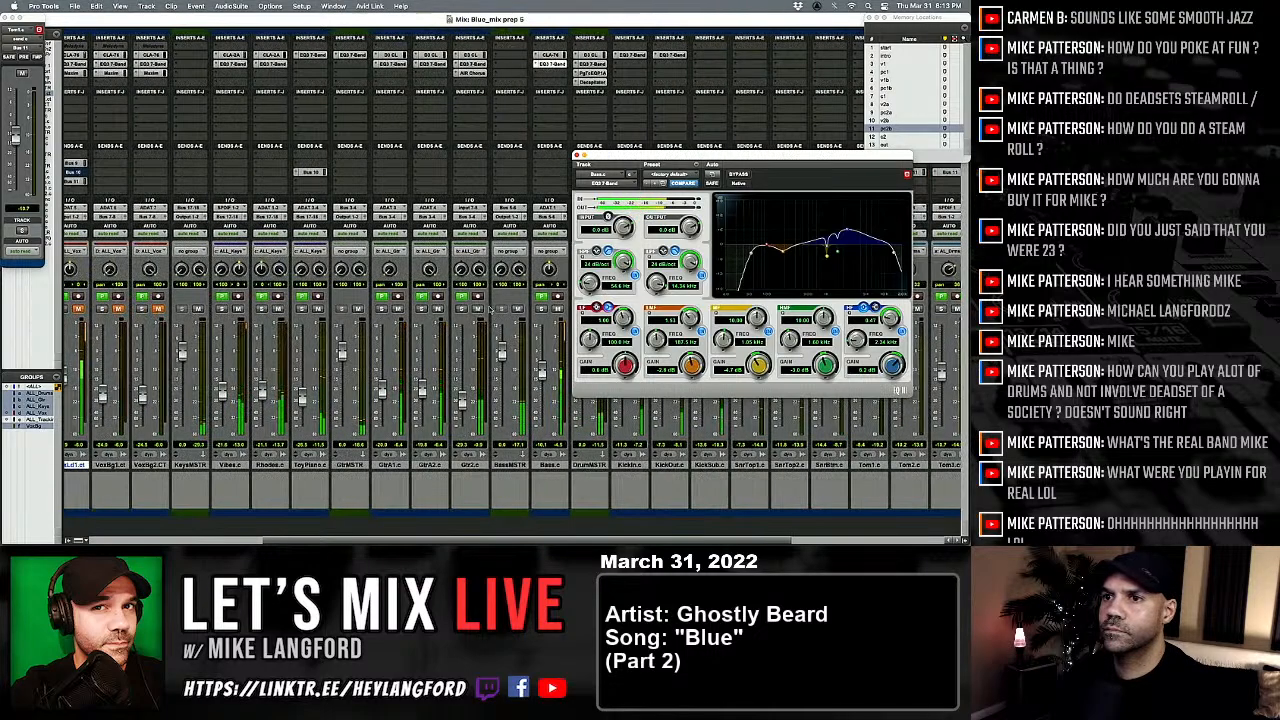
left_click(576, 157)
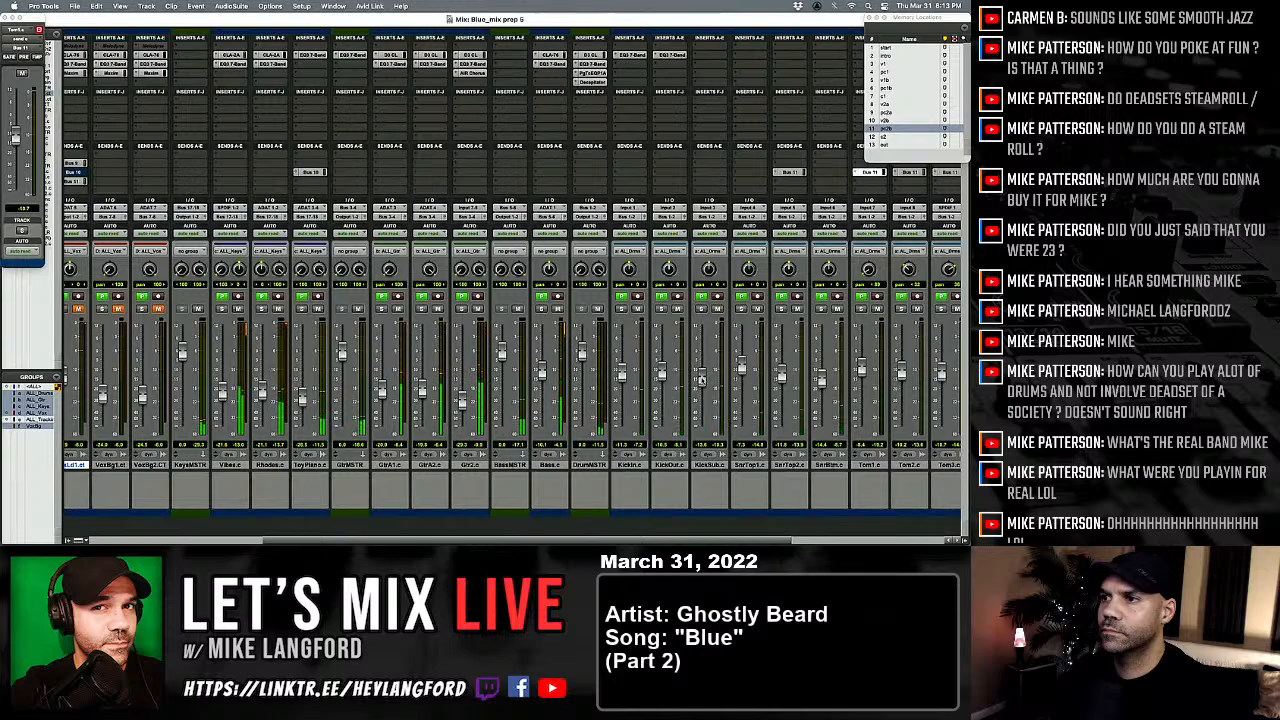
Step: Lower the KickSub, overhead and bottom snare faders, and set the Room2 fader to about -17 dB
left_click_drag(701, 379, 701, 399)
scroll(701, 399, "right", 6)
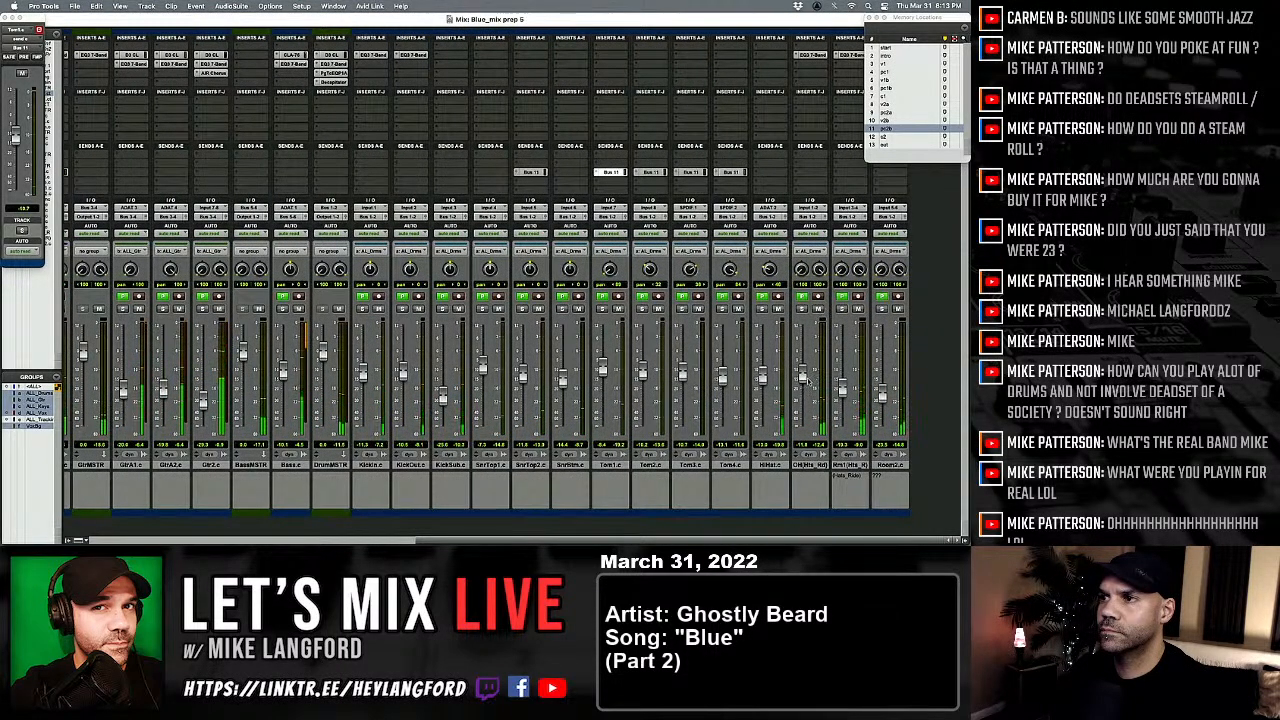
left_click_drag(806, 378, 803, 392)
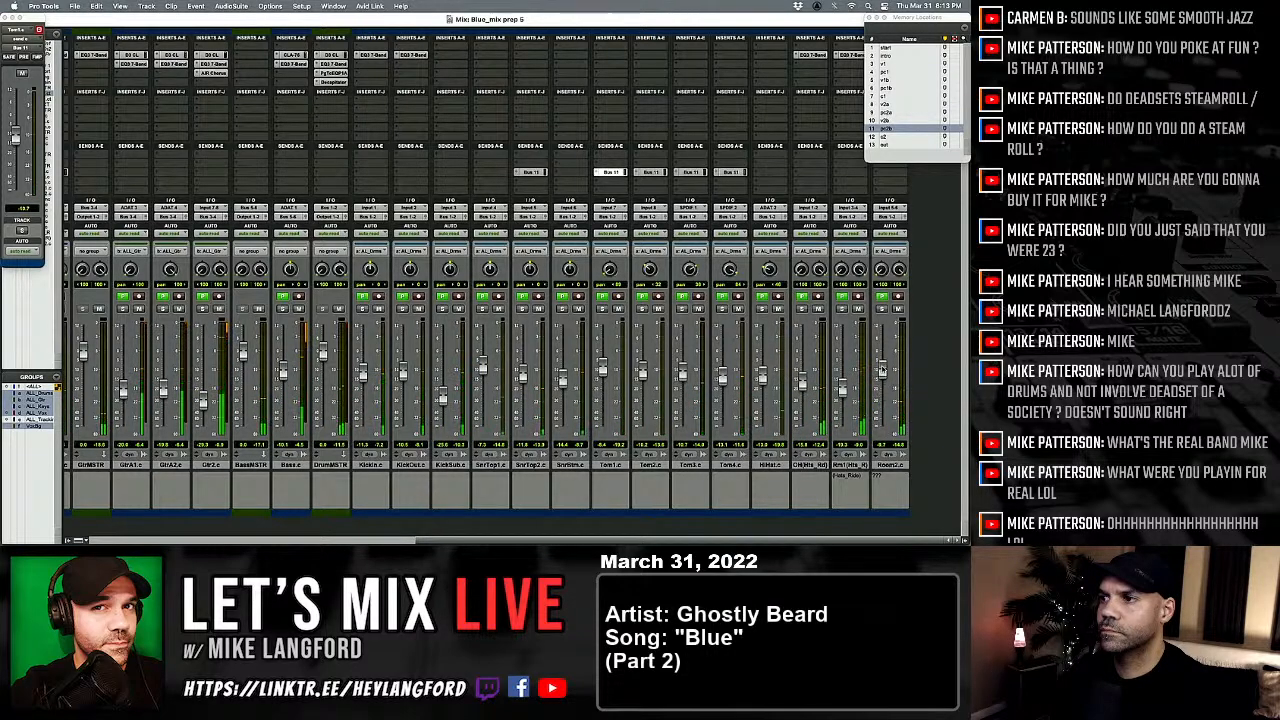
left_click_drag(882, 370, 883, 384)
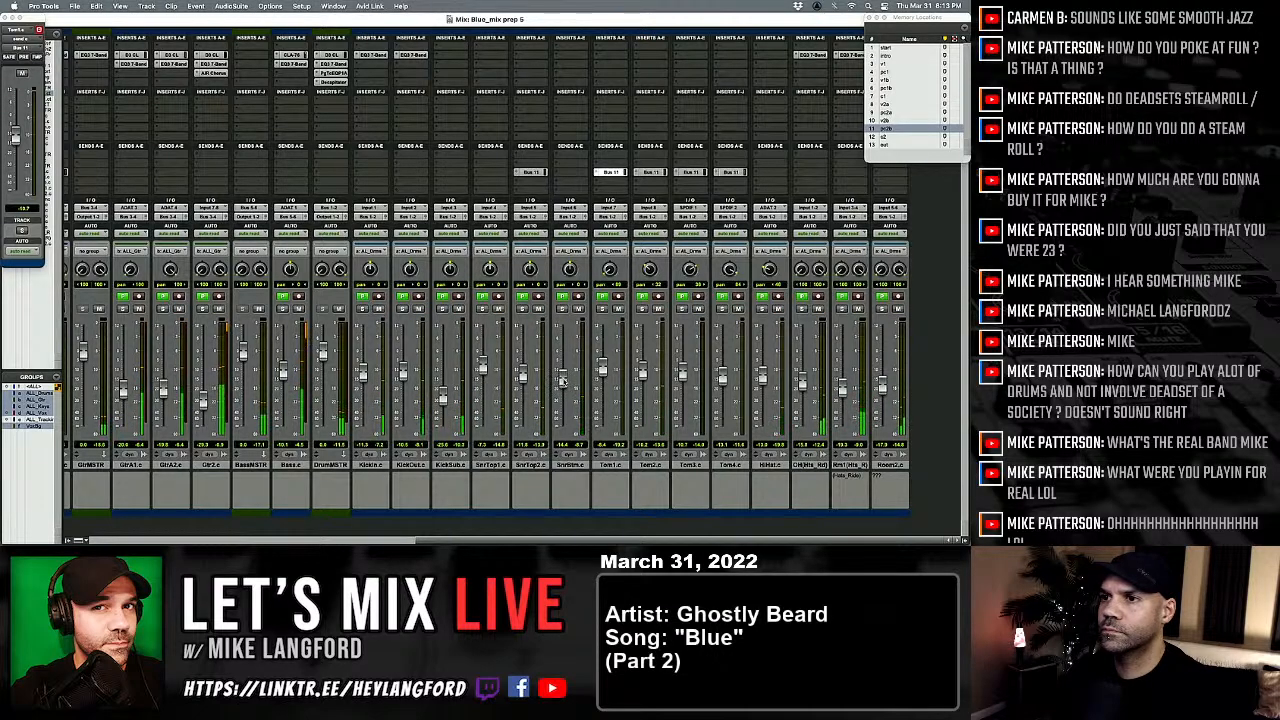
left_click_drag(562, 380, 563, 397)
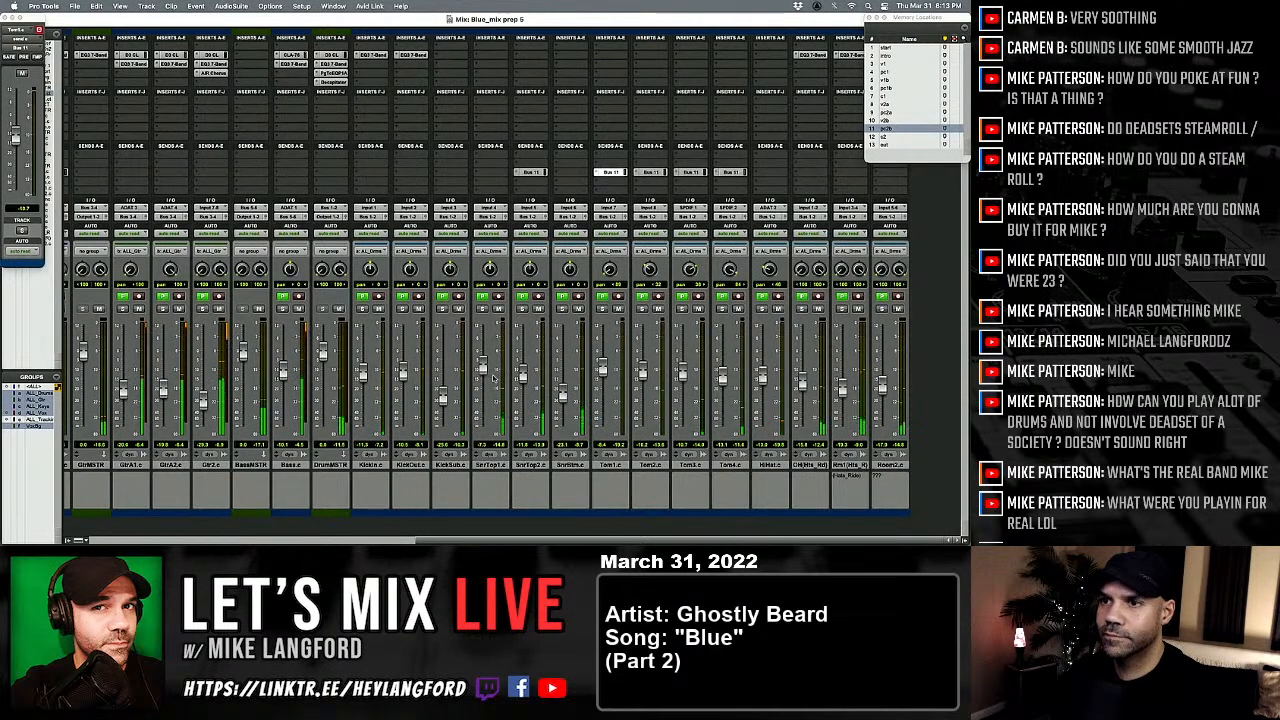
Step: Raise the compressor threshold on the GtrA guitar tracks and open Gtr2's compressor
scroll(492, 378, "left", 5)
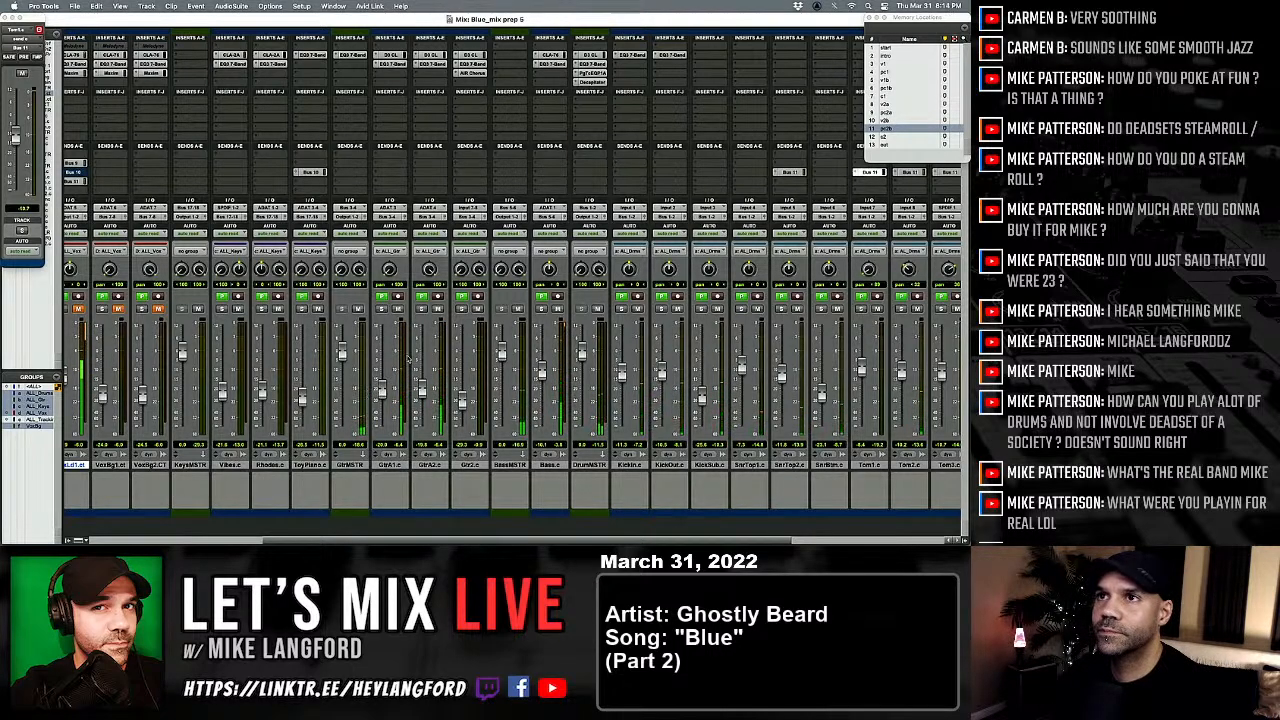
left_click(395, 57)
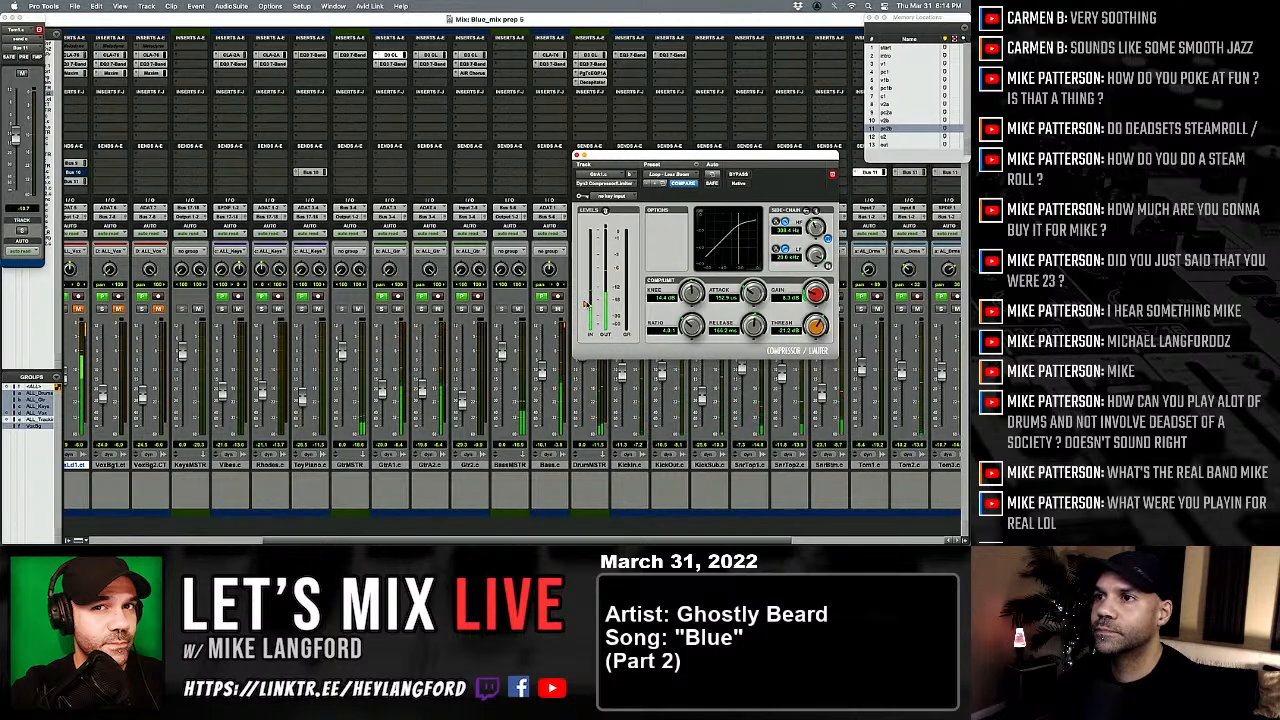
left_click_drag(584, 305, 584, 296)
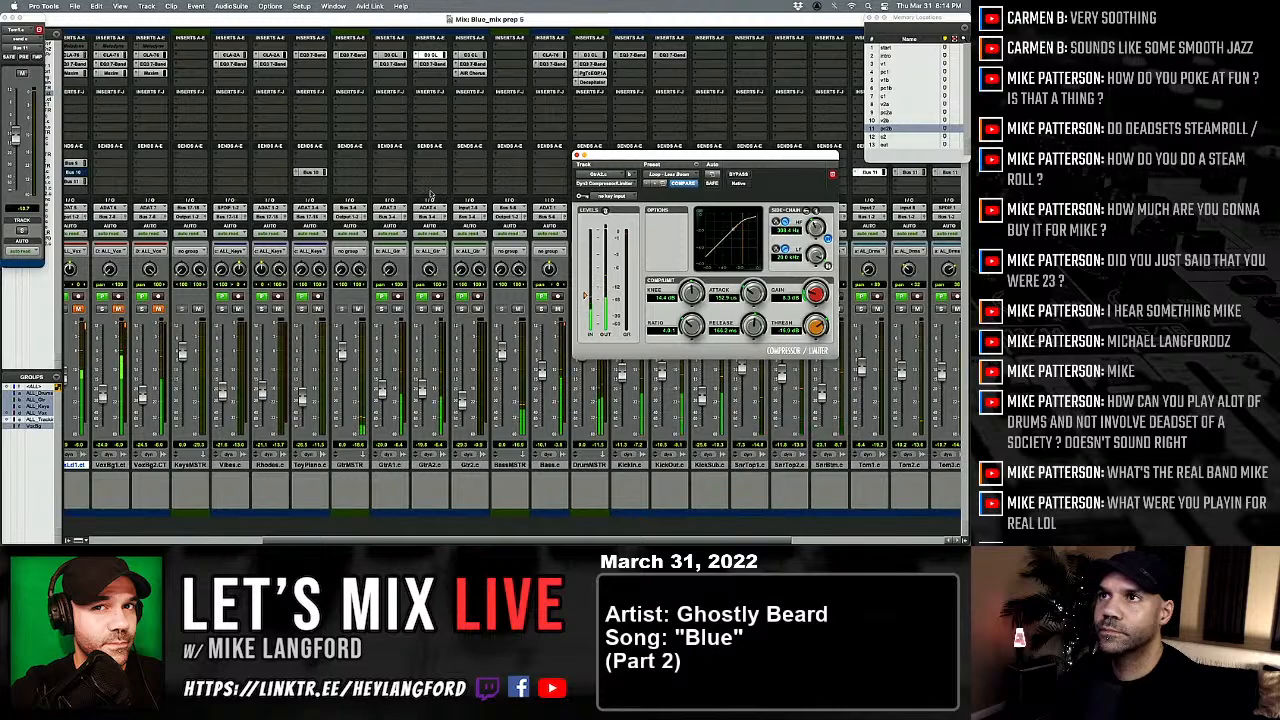
left_click(470, 55)
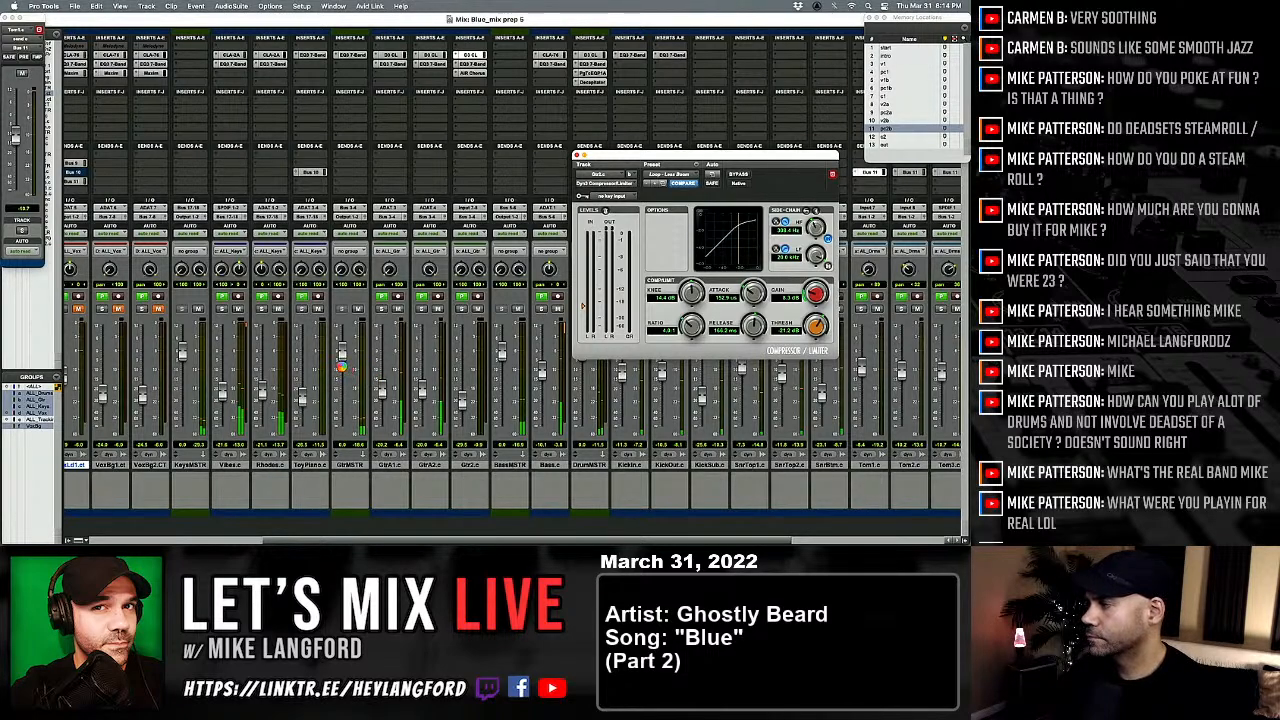
Step: Audition the Rhodes and Vibes tracks by briefly soloing each one
scroll(342, 366, "left", 1)
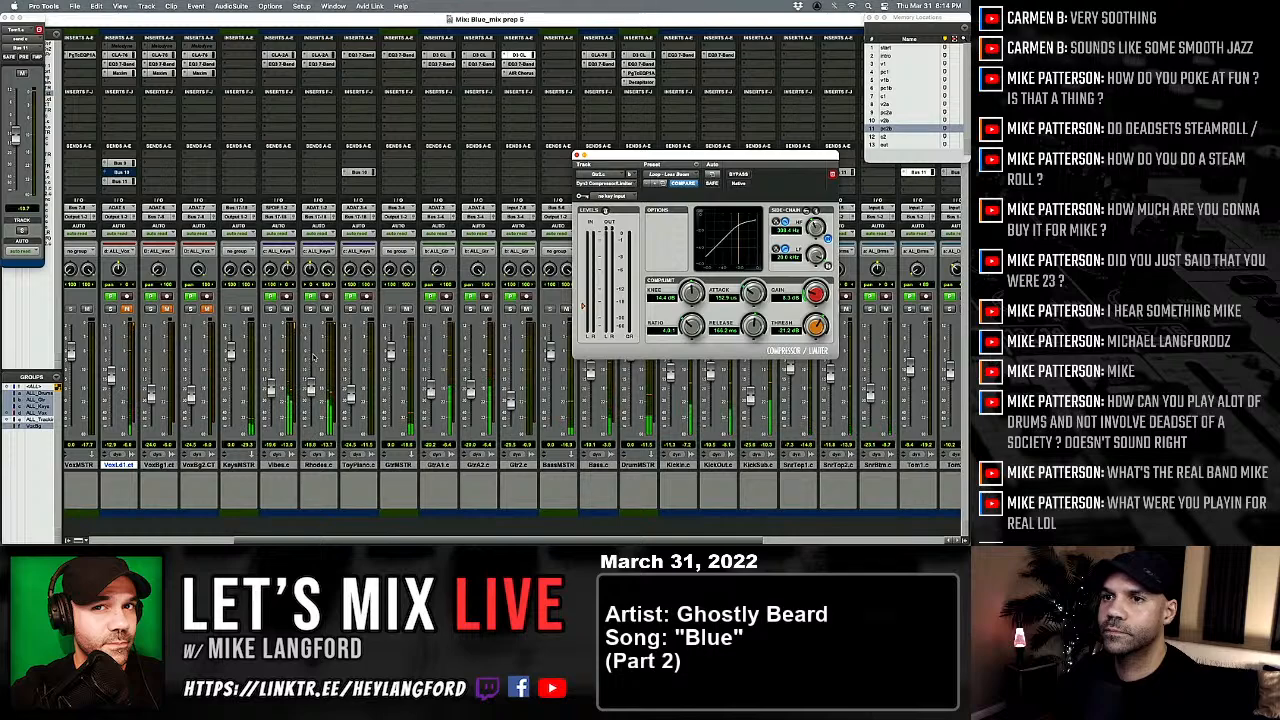
left_click(310, 309)
left_click(310, 309)
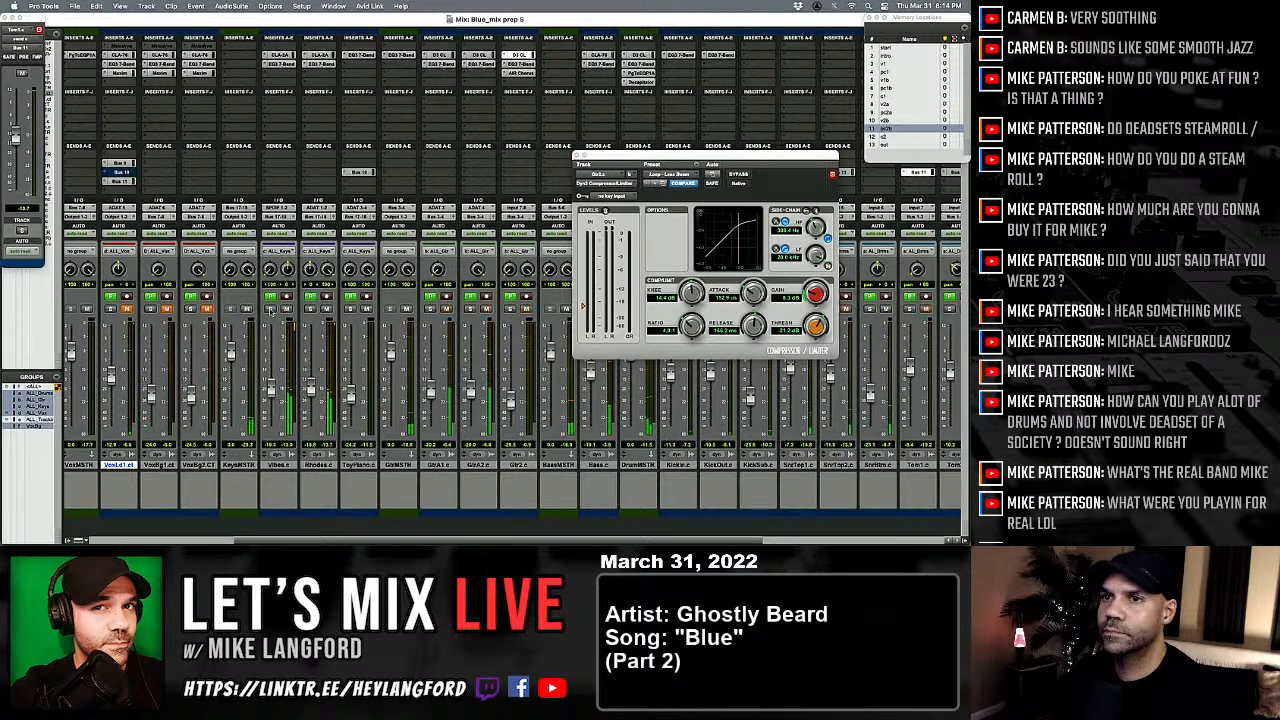
left_click(271, 309)
left_click(271, 309)
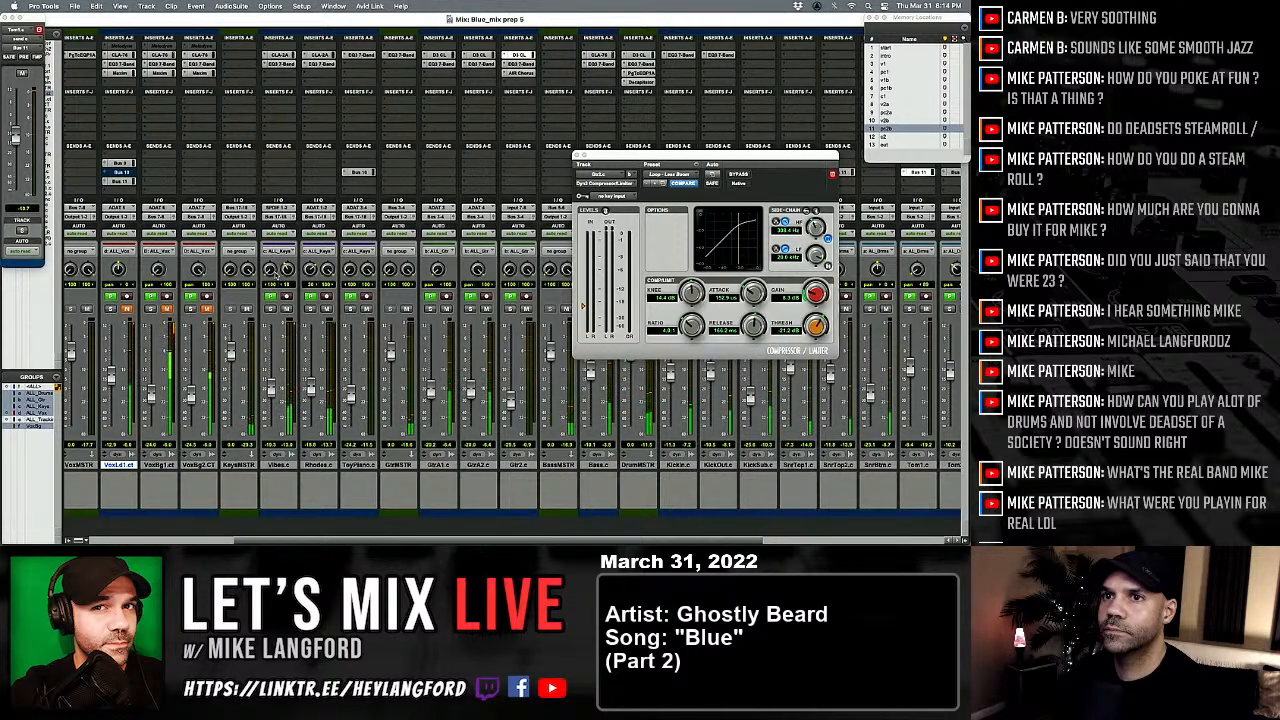
Step: Save the session and close Gtr2's compressor
scroll(276, 272, "left", 5)
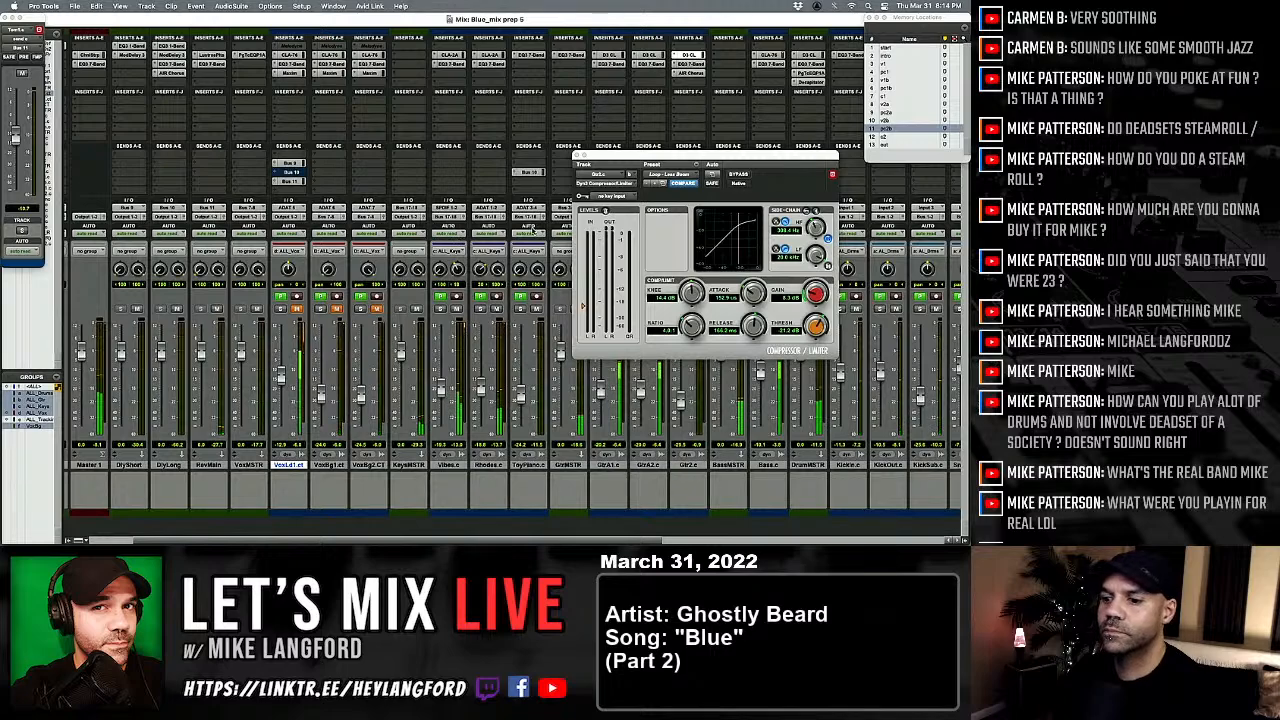
key("super+s")
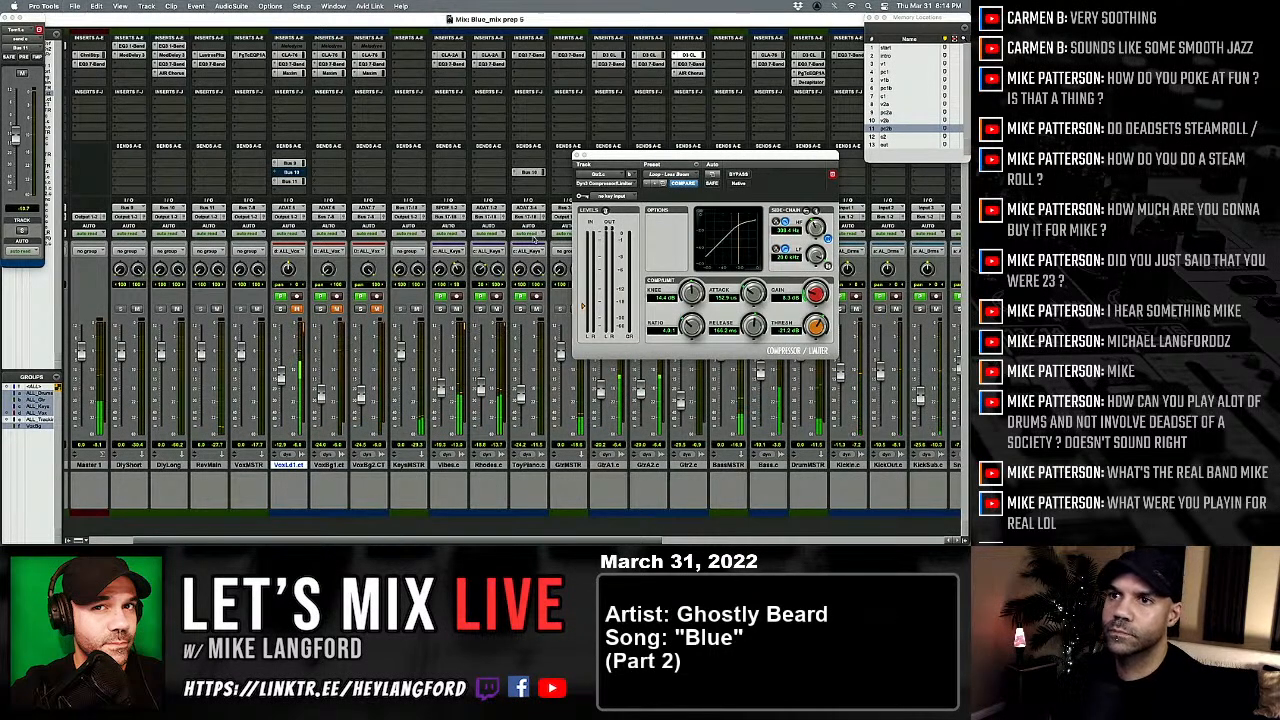
scroll(400, 347, "left", 2)
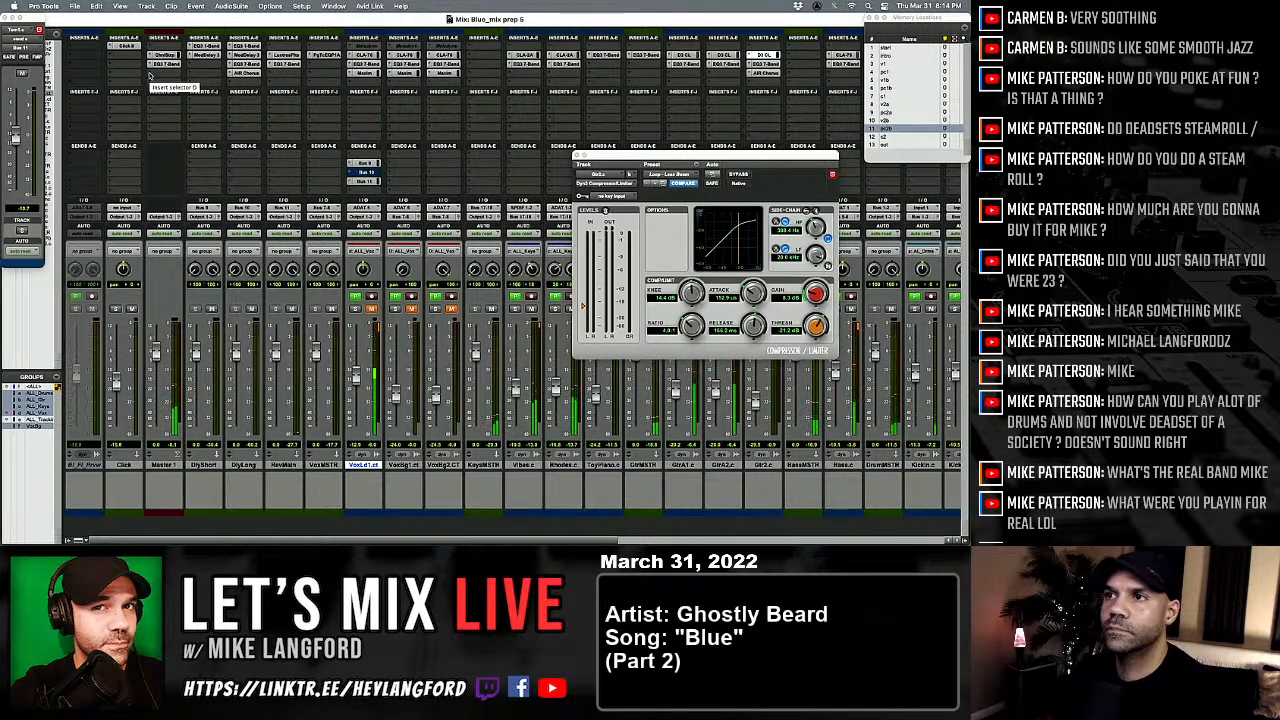
left_click(580, 157)
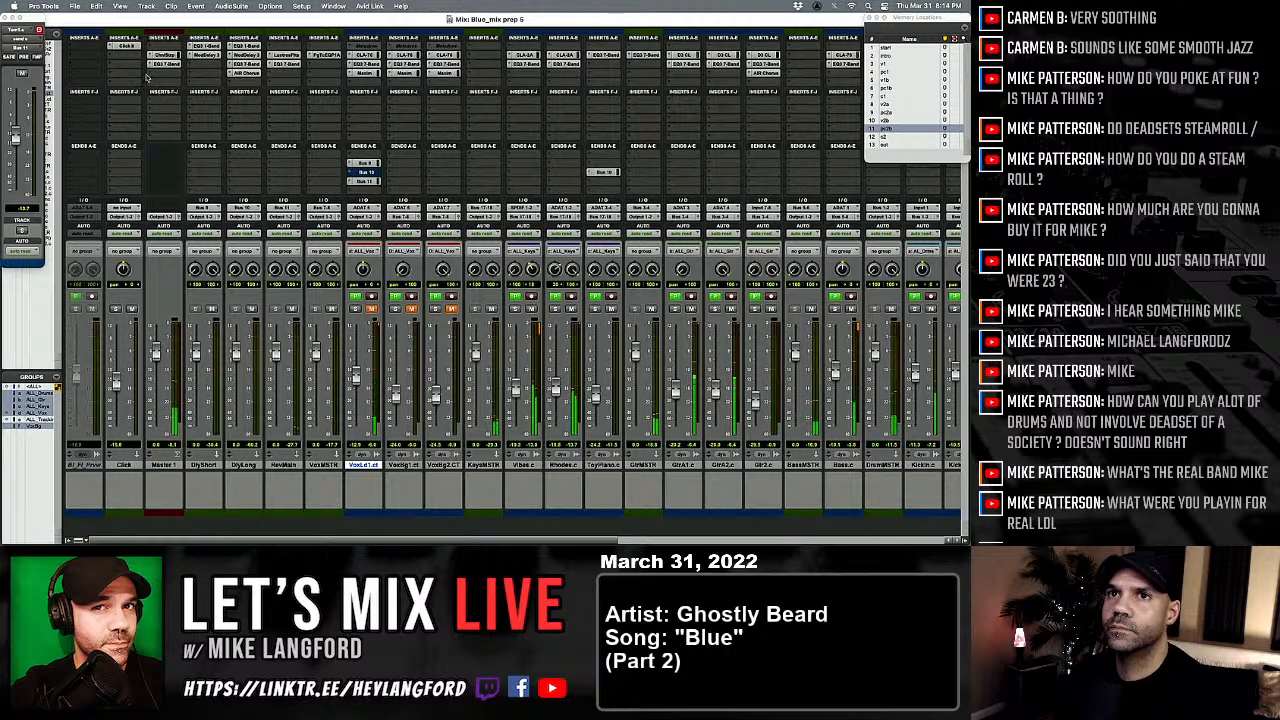
Step: Browse the multi-mono and multichannel plug-in categories, including Sound Field, for insert D on the Master 1 track
left_click(150, 78)
mouse_move(187, 82)
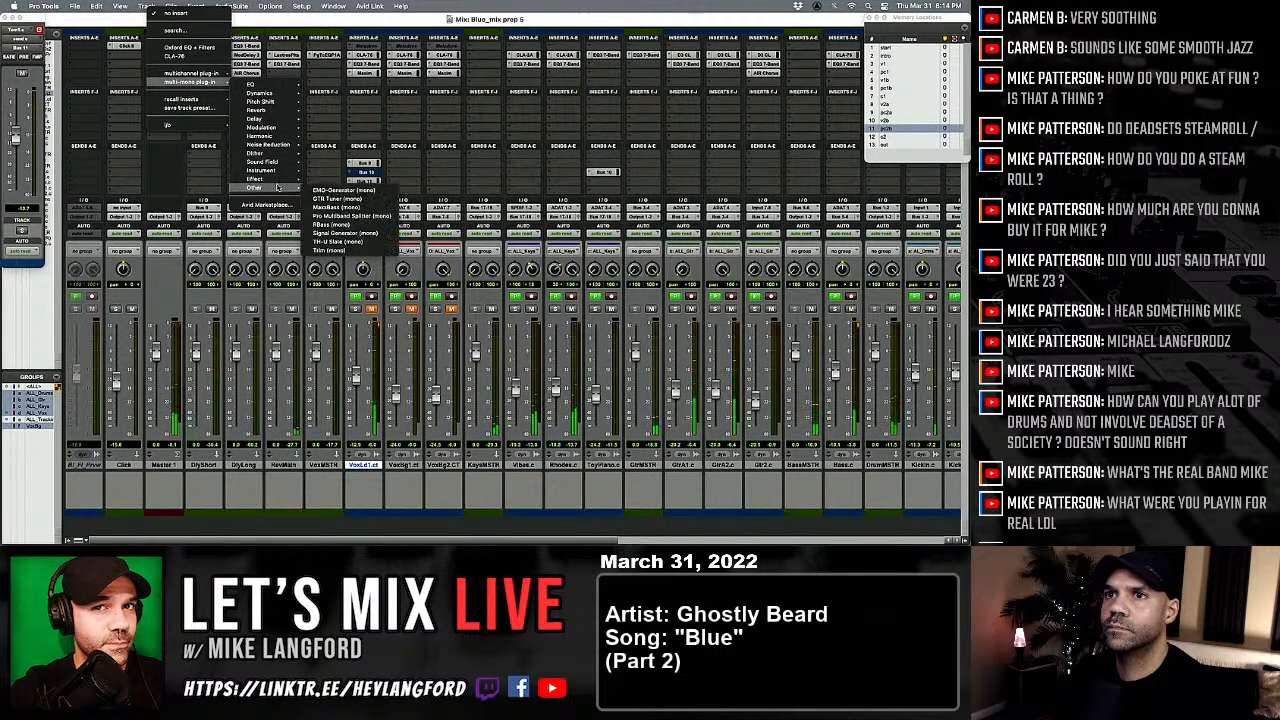
mouse_move(268, 161)
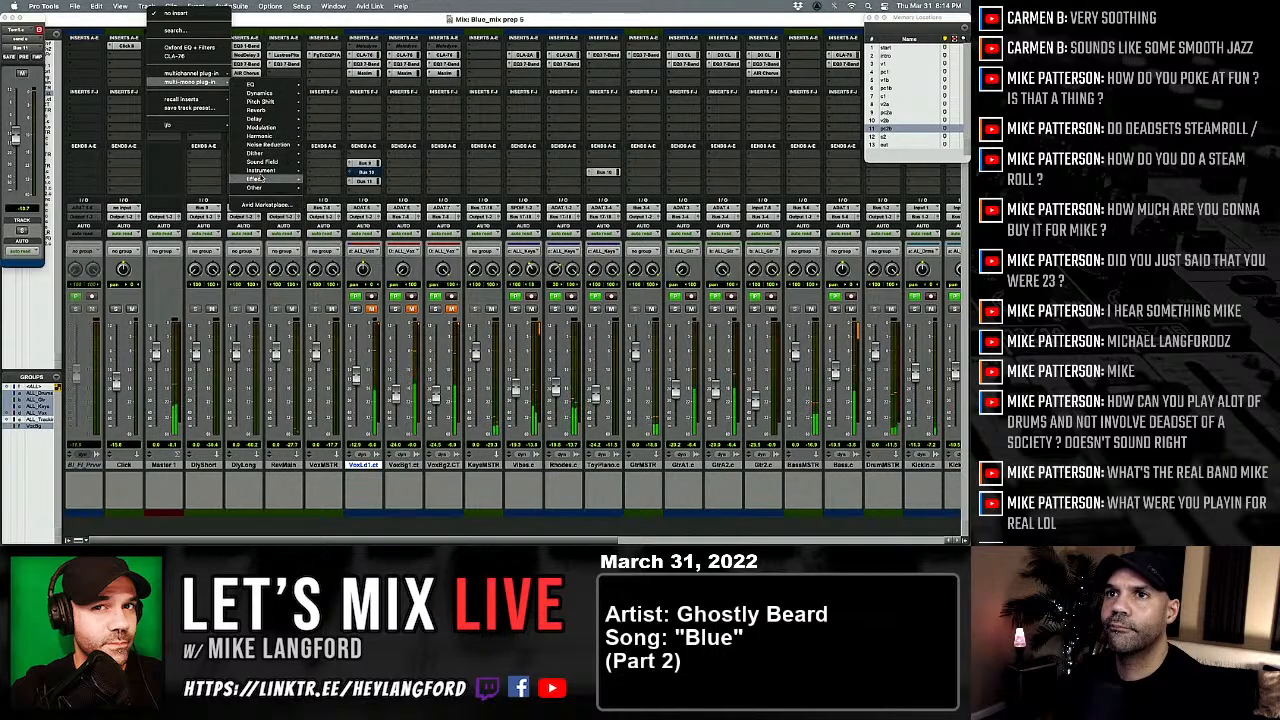
mouse_move(290, 103)
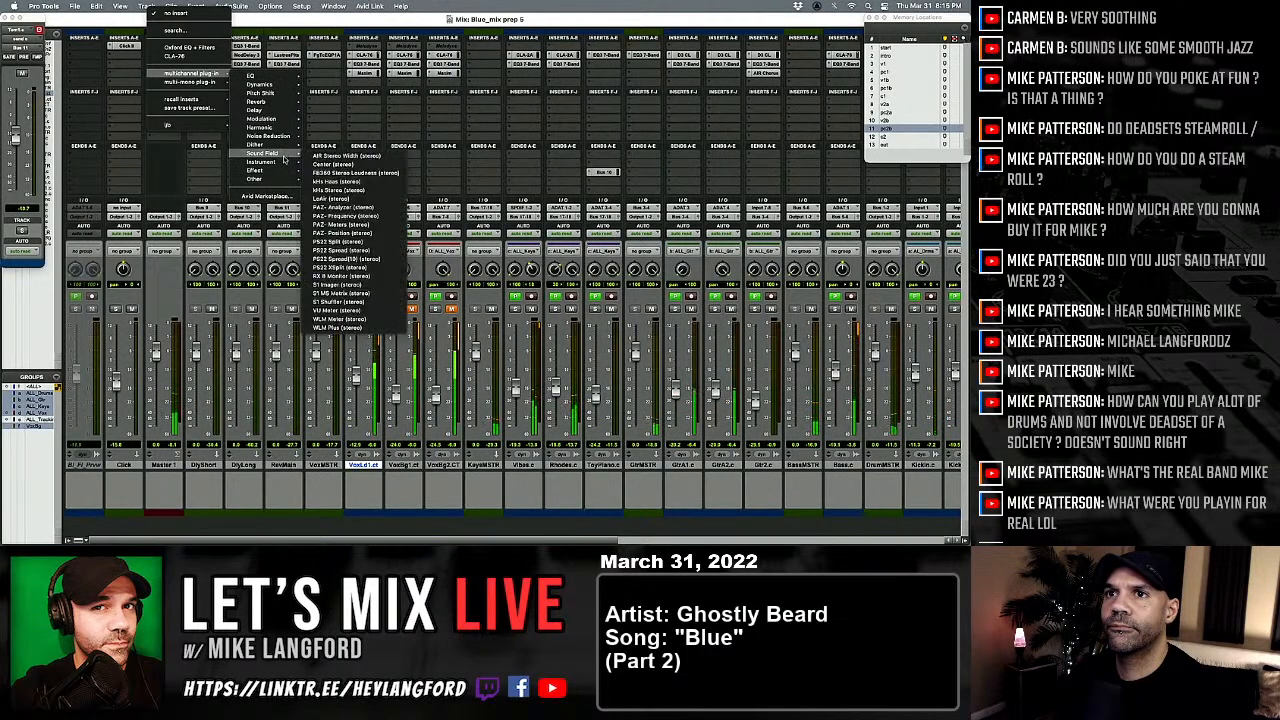
Step: Insert the stereo Center plug-in on the Master 1 track, load the Center_2Buss preset and raise the Sides level
left_click(353, 165)
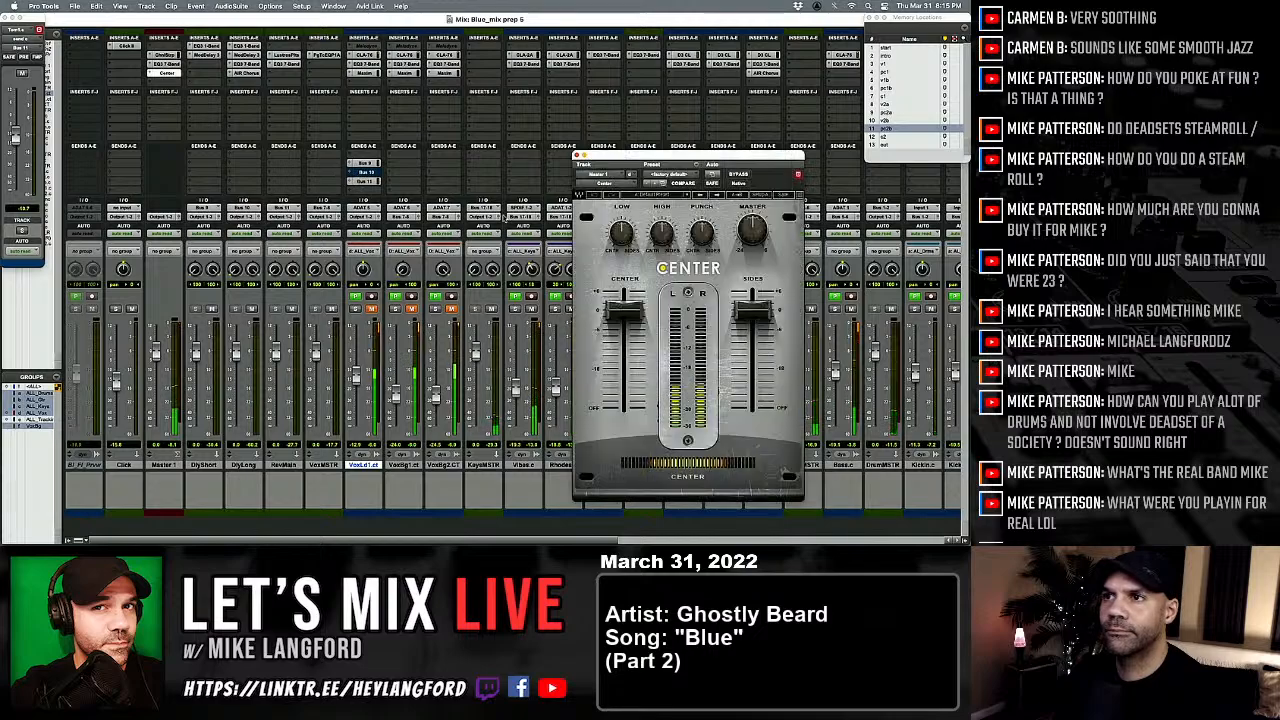
scroll(460, 353, "right", 3)
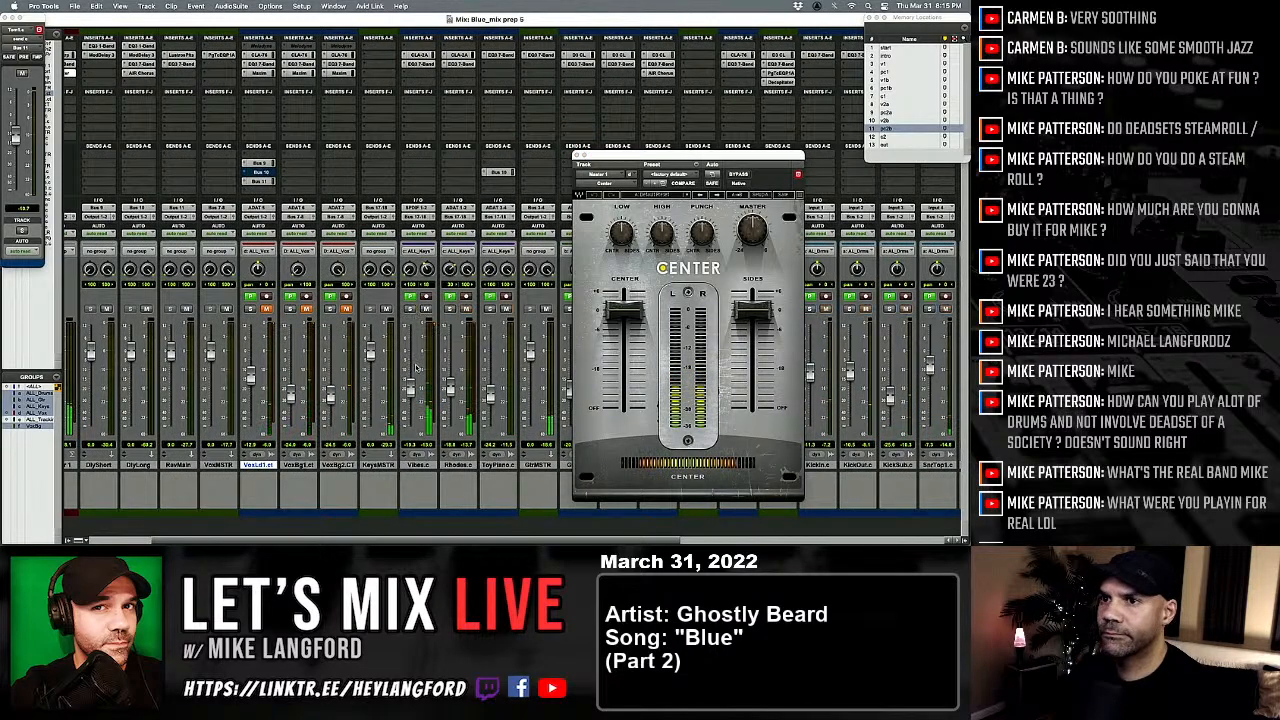
scroll(391, 378, "left", 3)
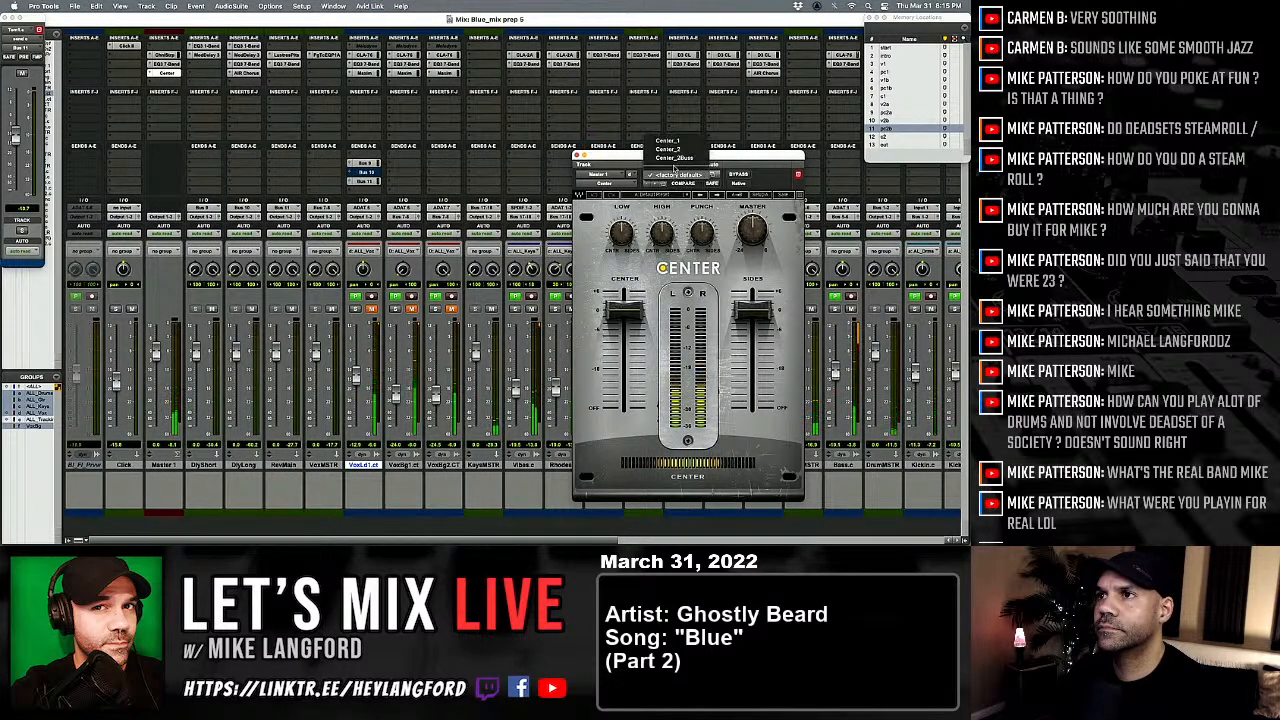
left_click(756, 317, "alt")
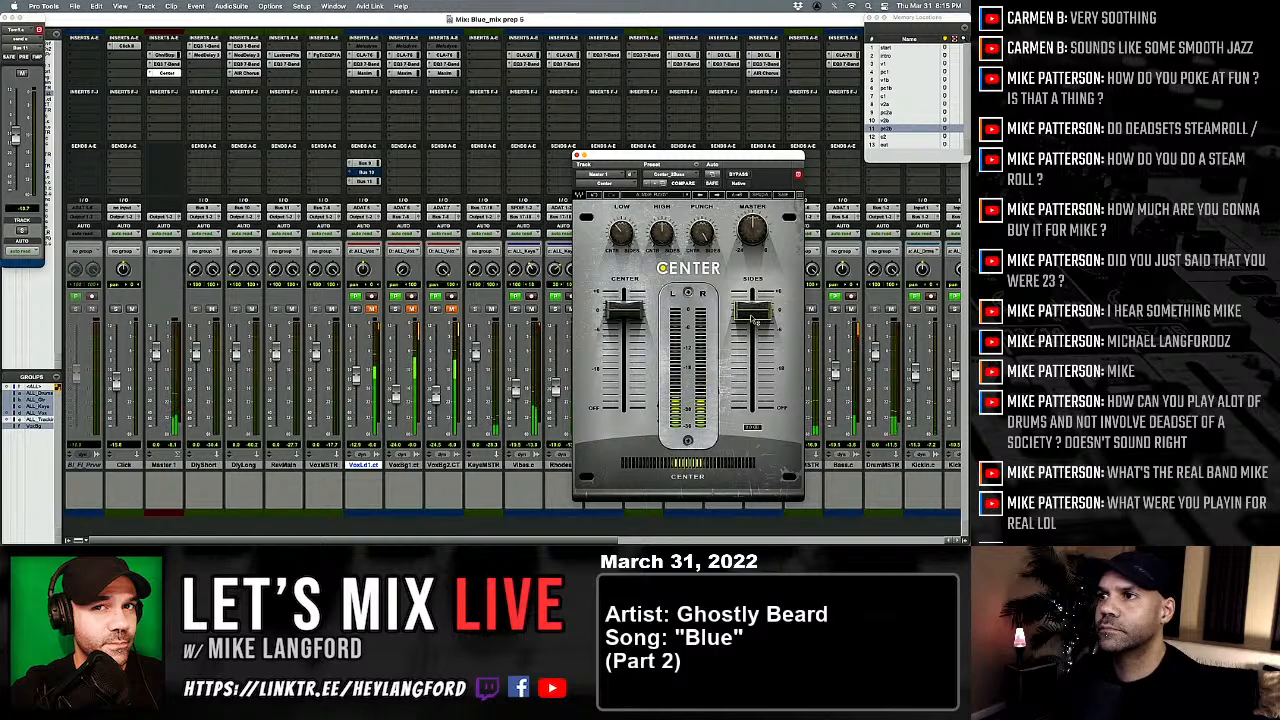
left_click_drag(754, 311, 754, 300)
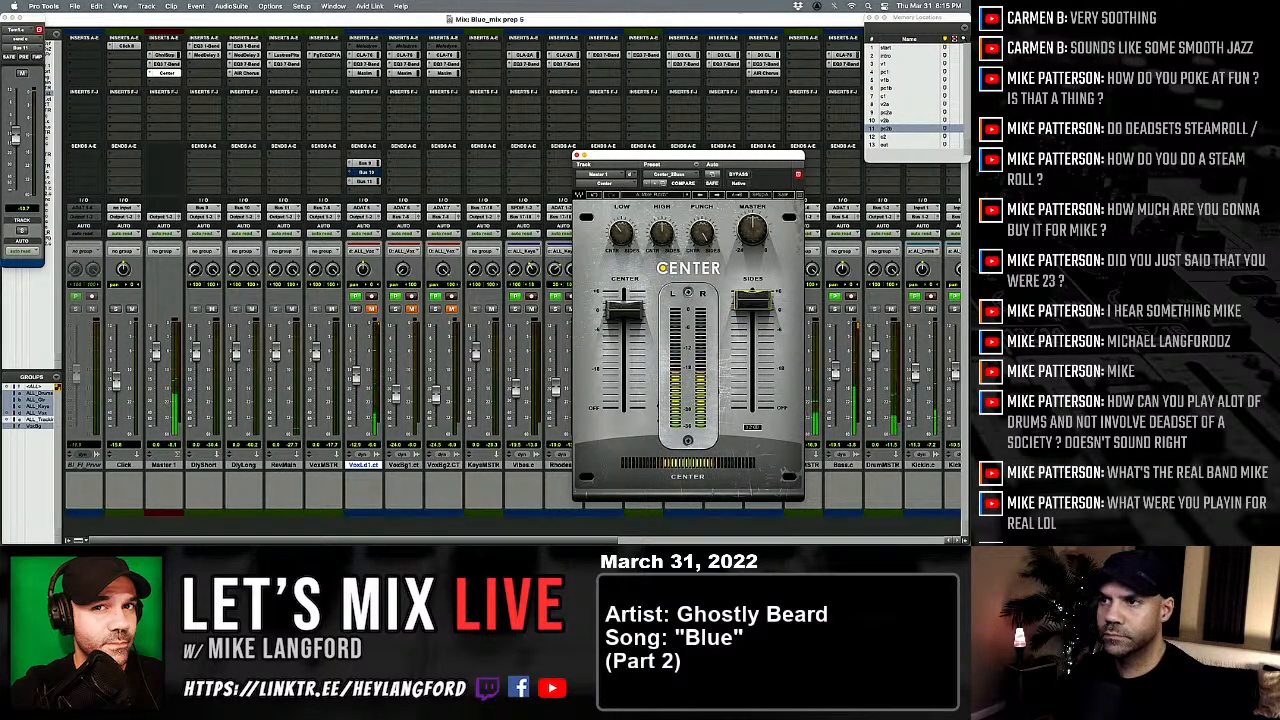
left_click(577, 155)
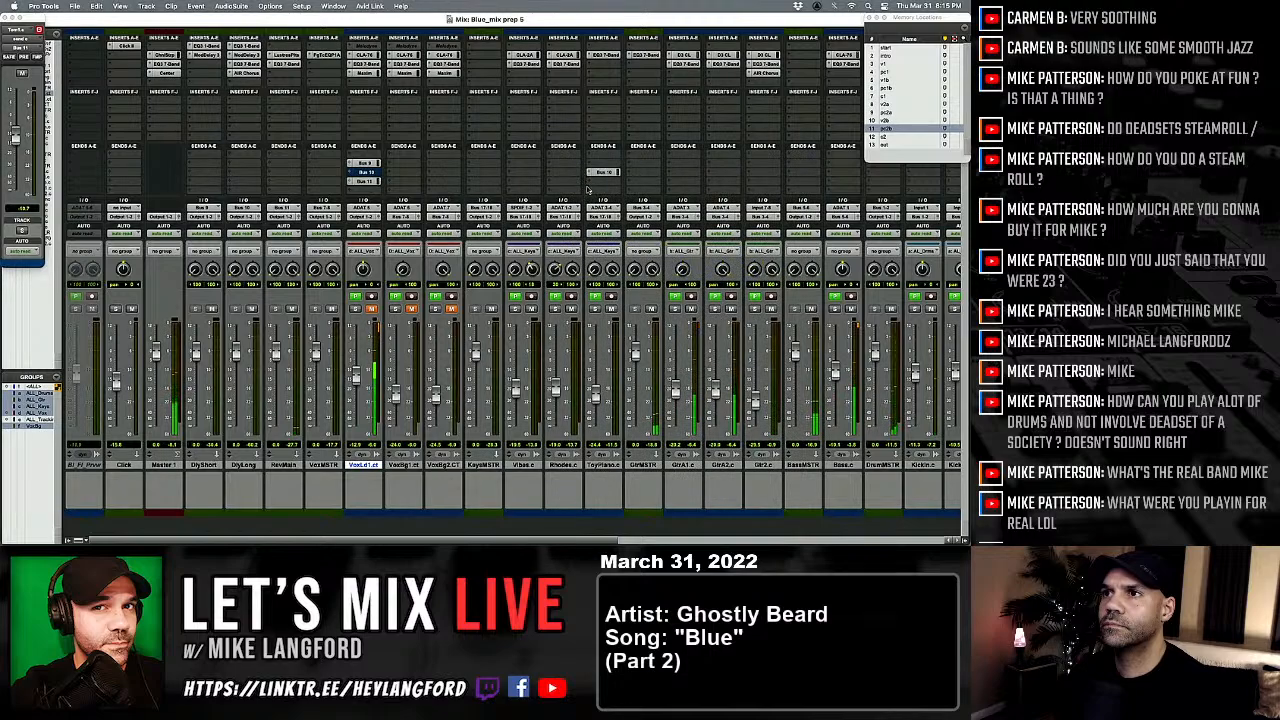
Step: Mute the bass track and raise the high-pass frequency in the DrumMSTR track's 7-band EQ to 53.7 Hz
scroll(561, 296, "right", 10)
scroll(561, 297, "right", 3)
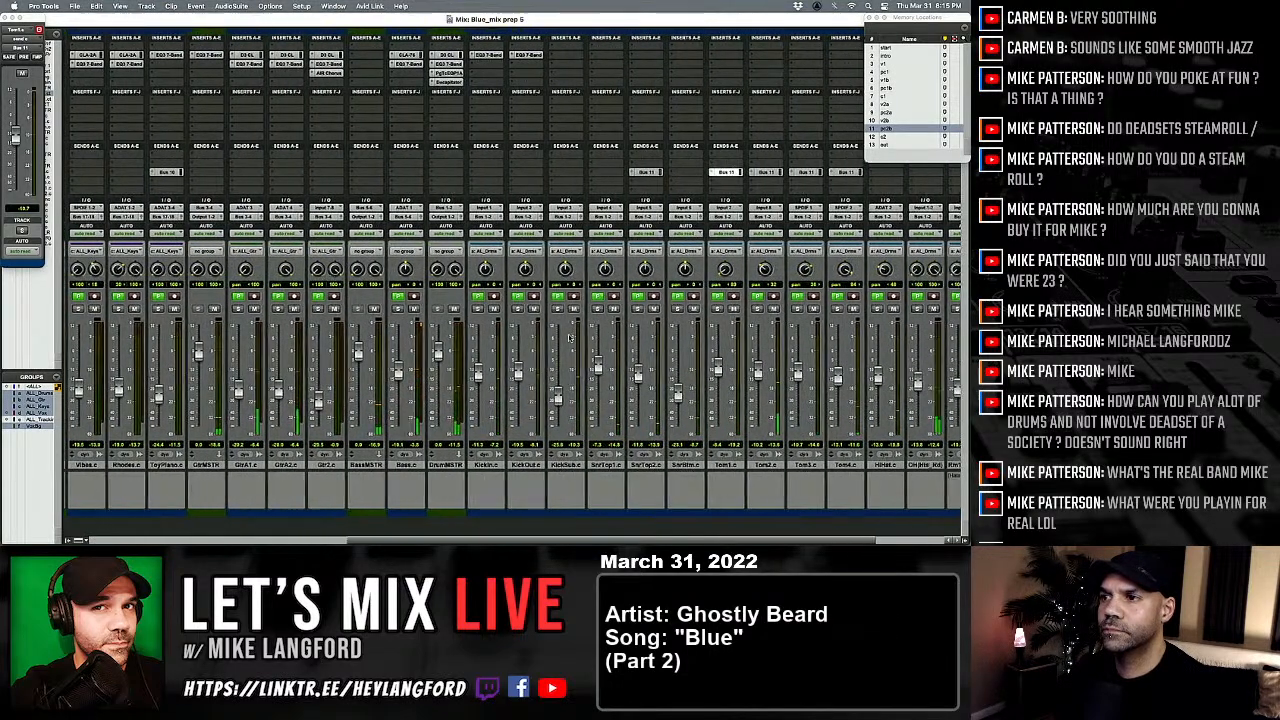
left_click(357, 310)
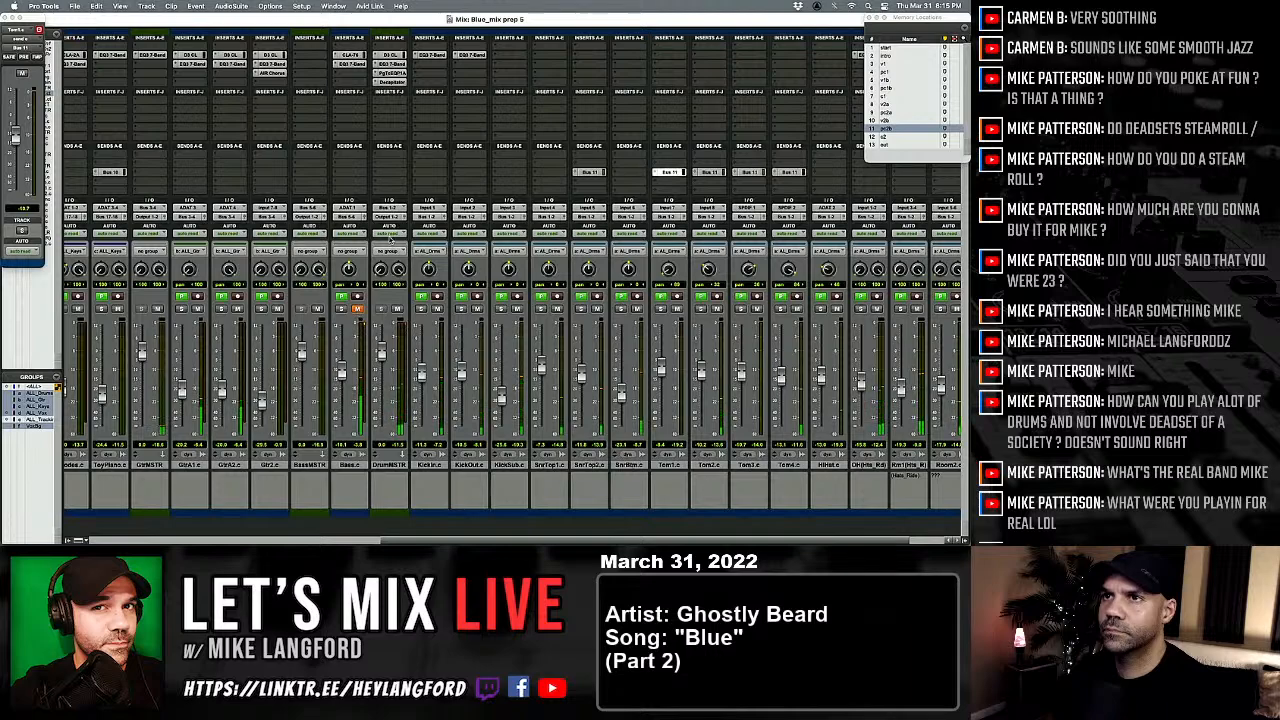
left_click(393, 64)
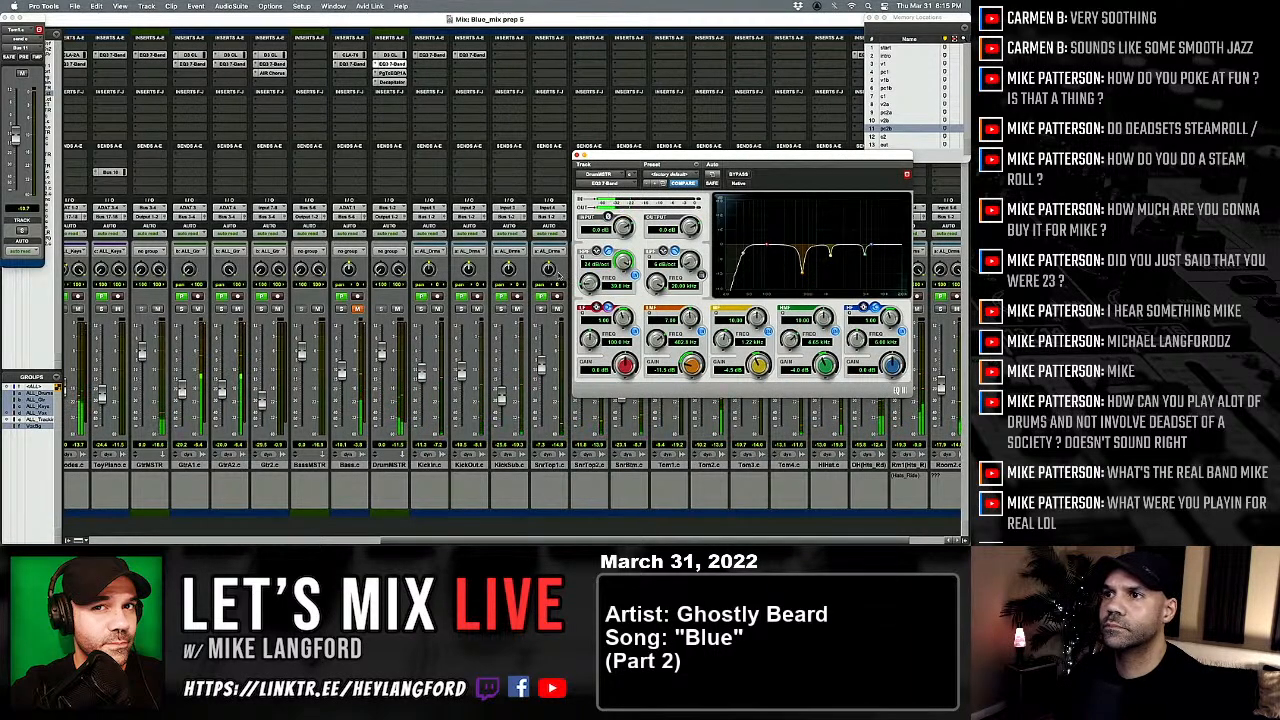
left_click_drag(584, 286, 586, 269)
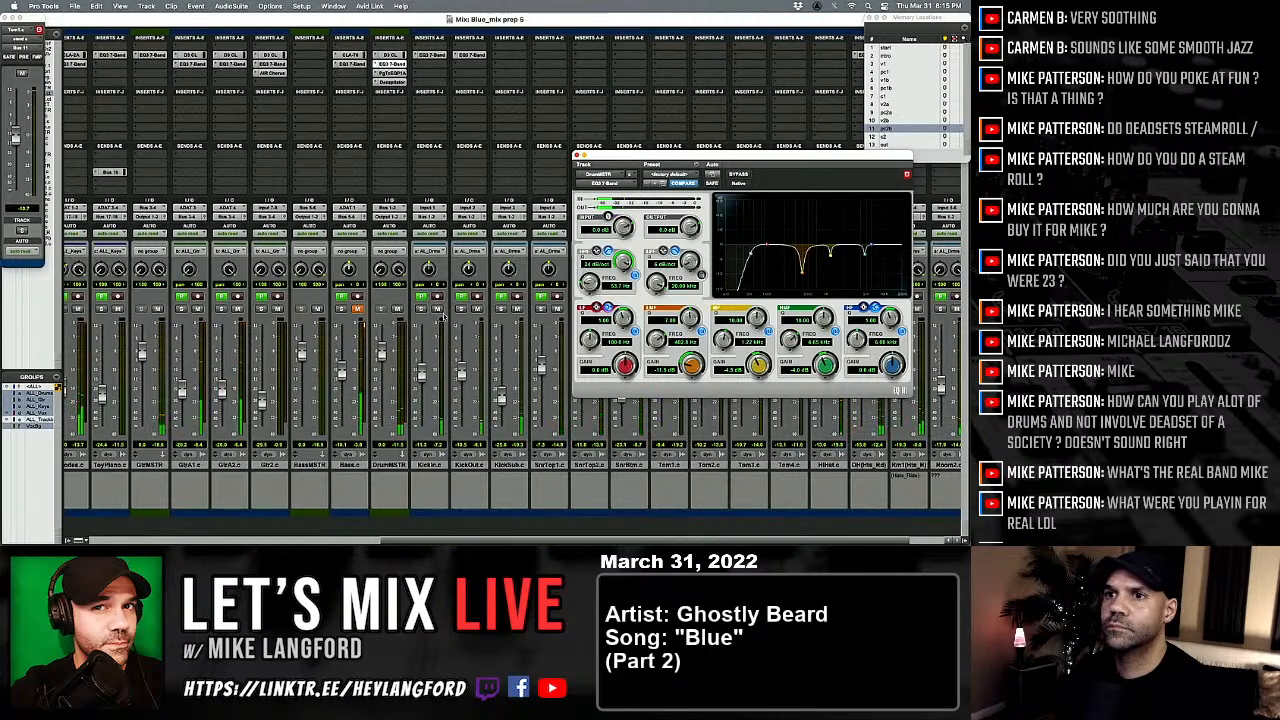
Step: Readjust the high-pass frequency in the bass track's 7-band EQ and set its slope to 12 dB/oct
left_click(355, 64)
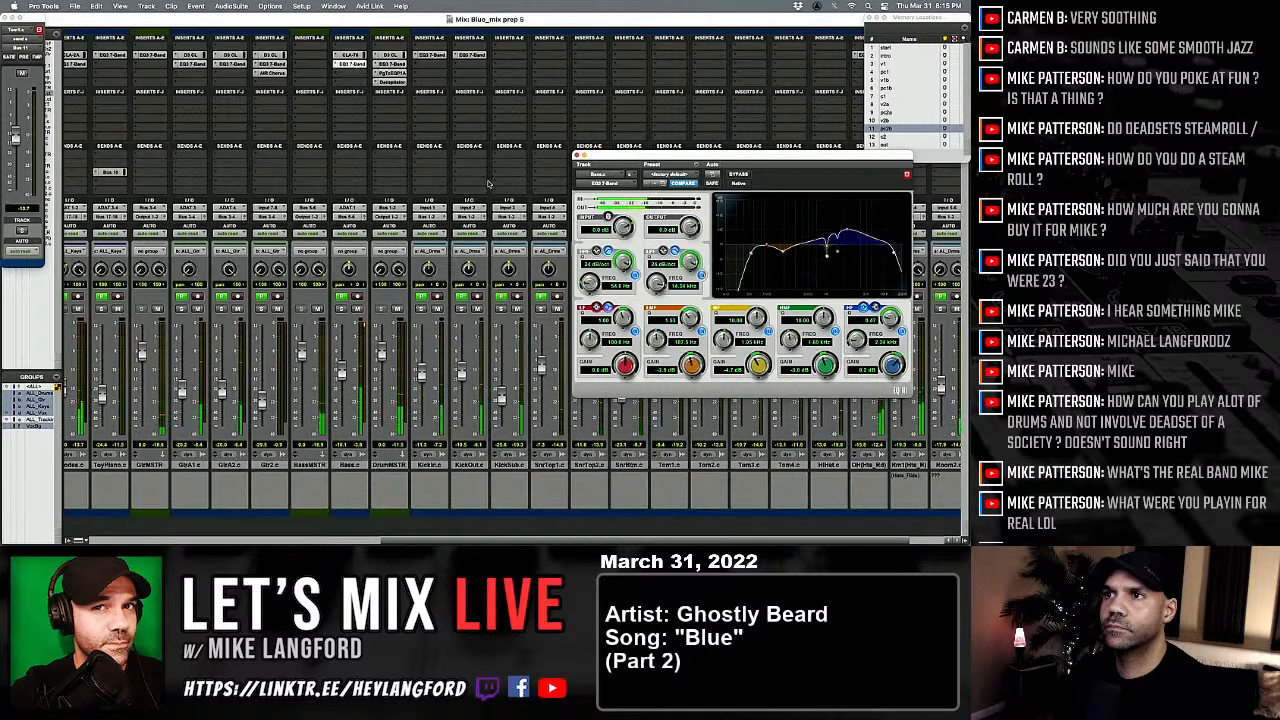
left_click_drag(588, 282, 588, 270)
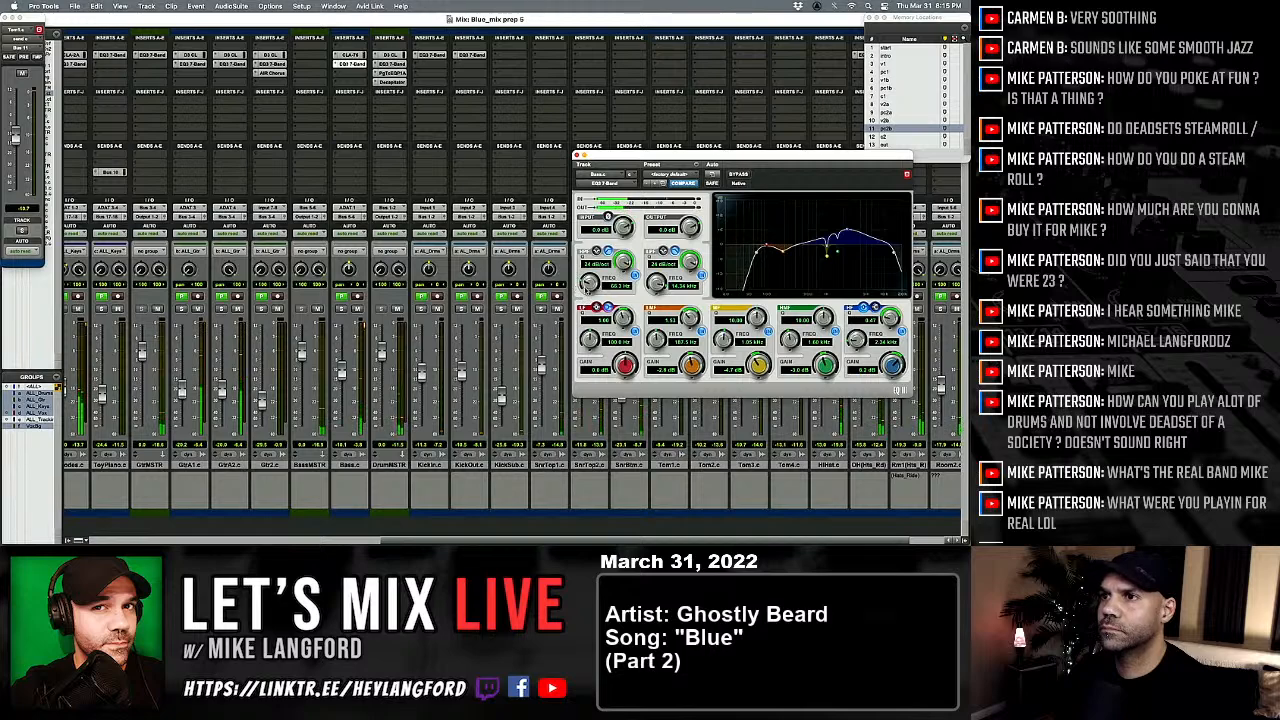
left_click_drag(587, 289, 615, 307)
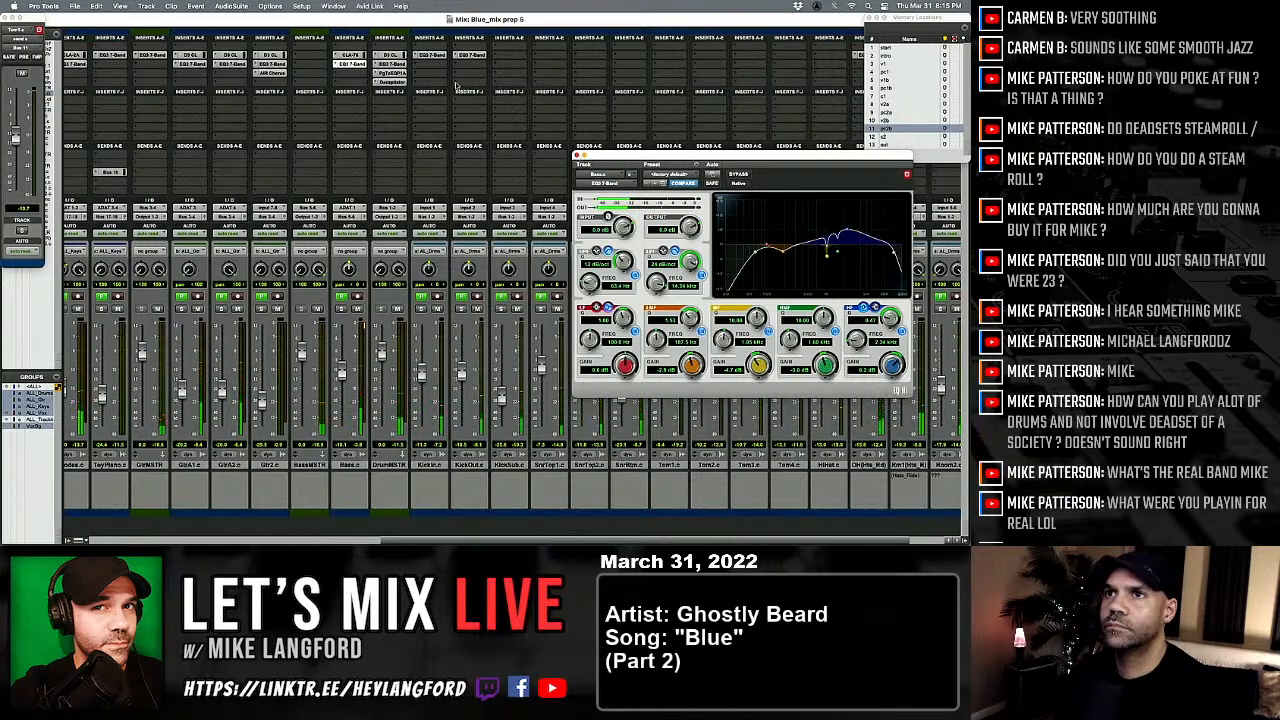
Step: Adjust the high-frequency Boost and Atten in the DrumMSTR track's PuigTec EQP1A and compare the result with the plug-in bypassed
left_click(392, 64)
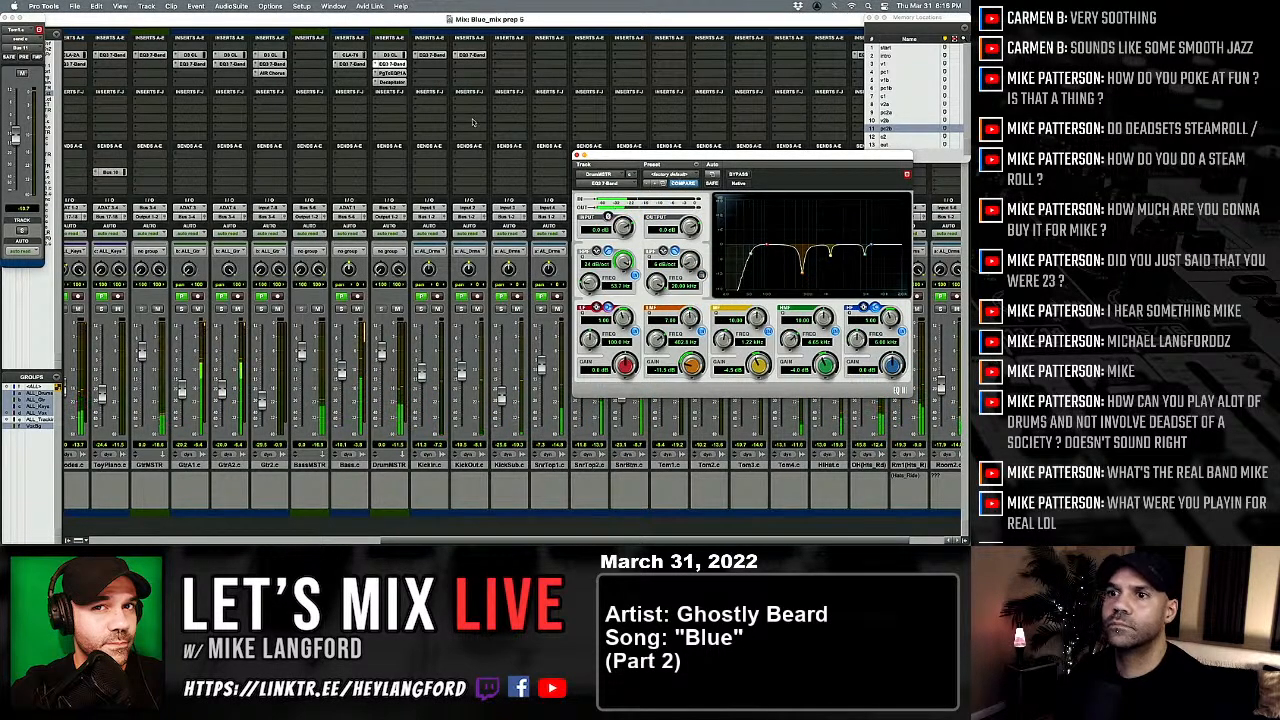
left_click(390, 73)
left_click_drag(813, 236, 813, 201)
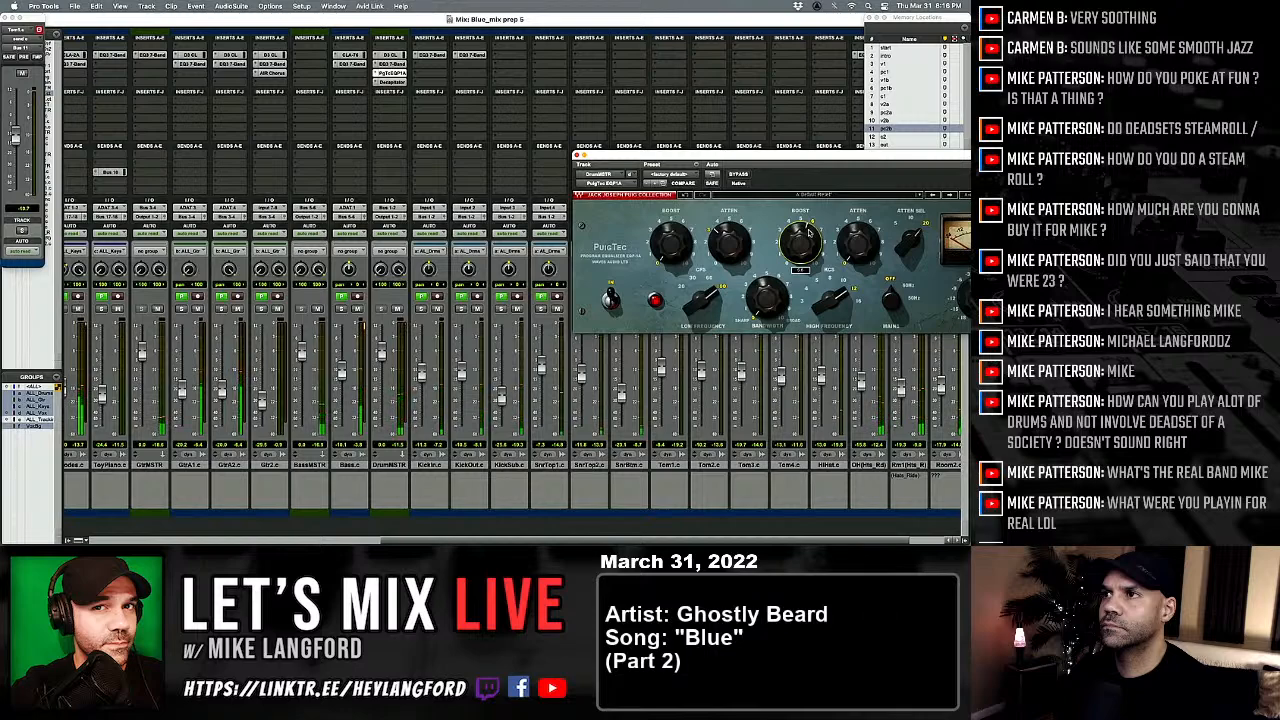
left_click_drag(864, 250, 864, 243)
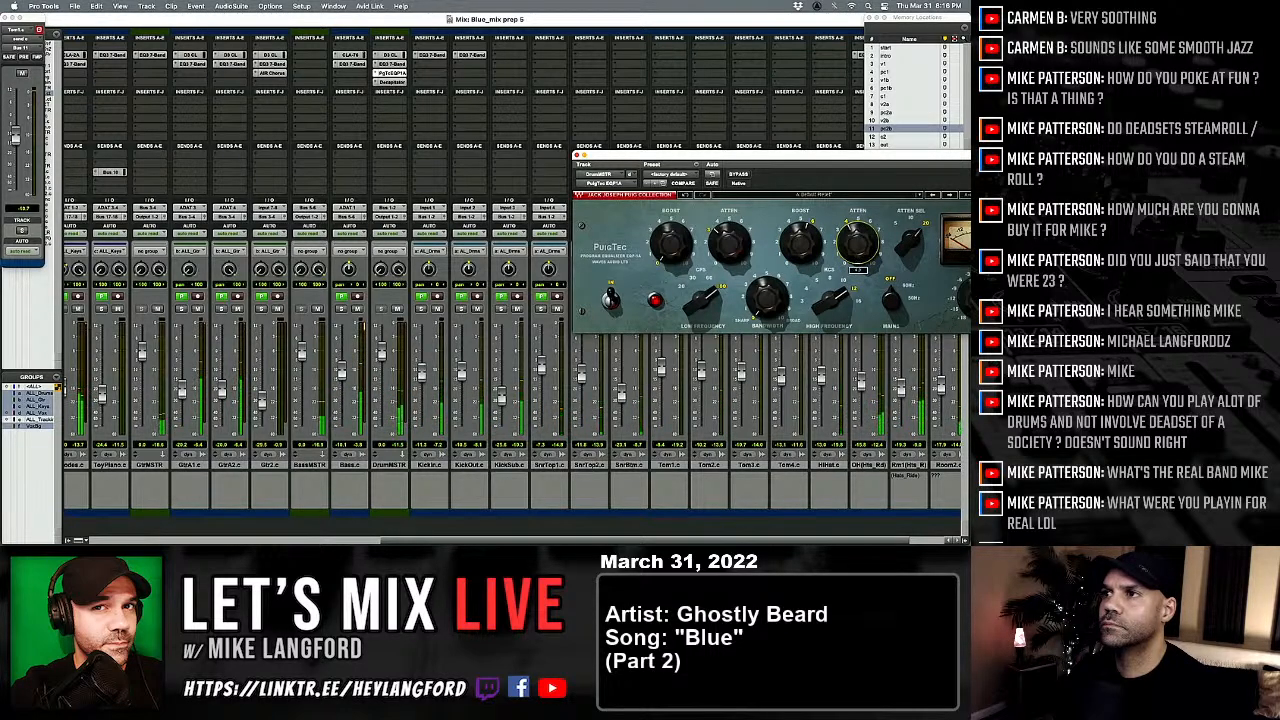
left_click(739, 175)
left_click(742, 177)
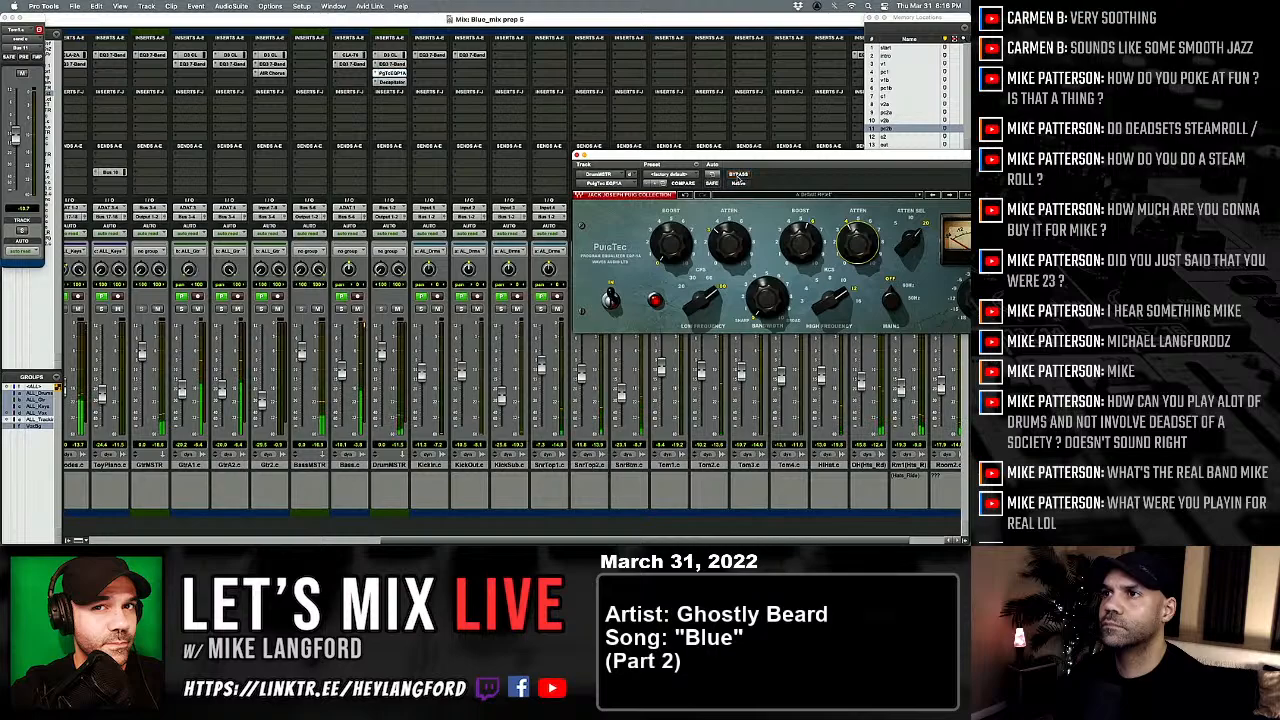
left_click(577, 155)
Step: Insert the L1 limiter (stereo) in a lower insert slot of the Master 1 track and set its out ceiling to -0.2
scroll(476, 401, "left", 10)
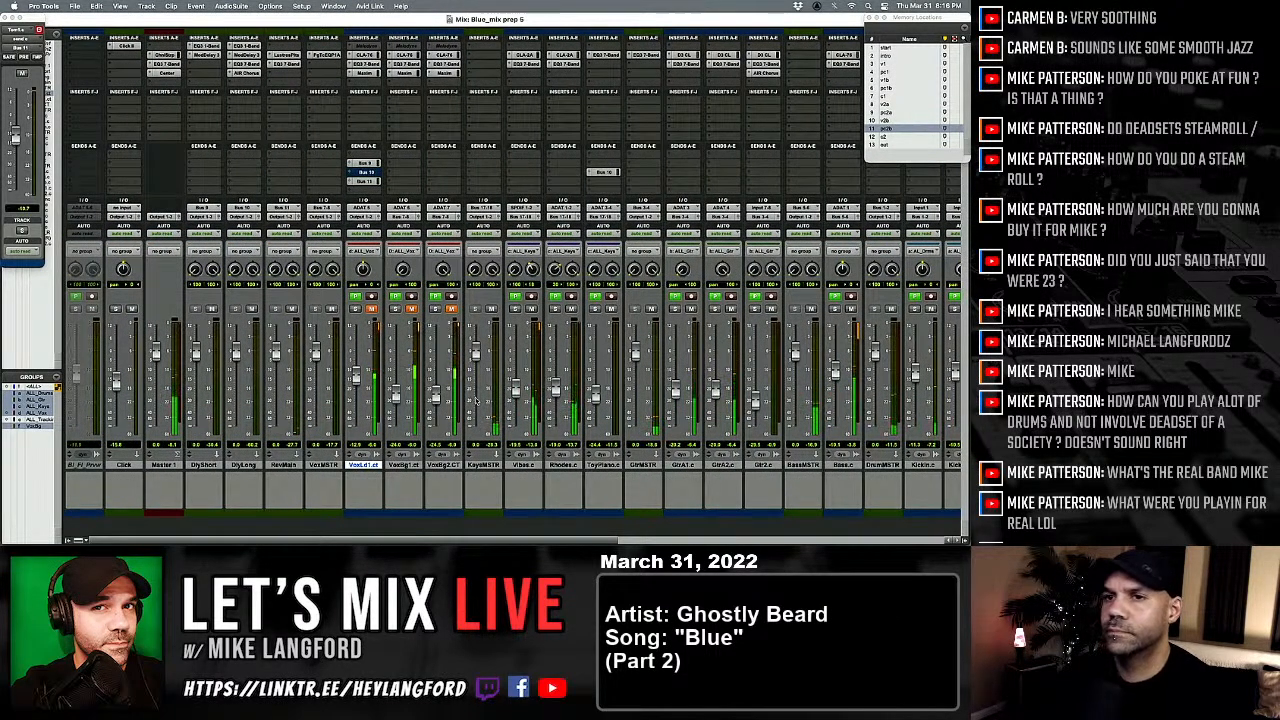
left_click(152, 106)
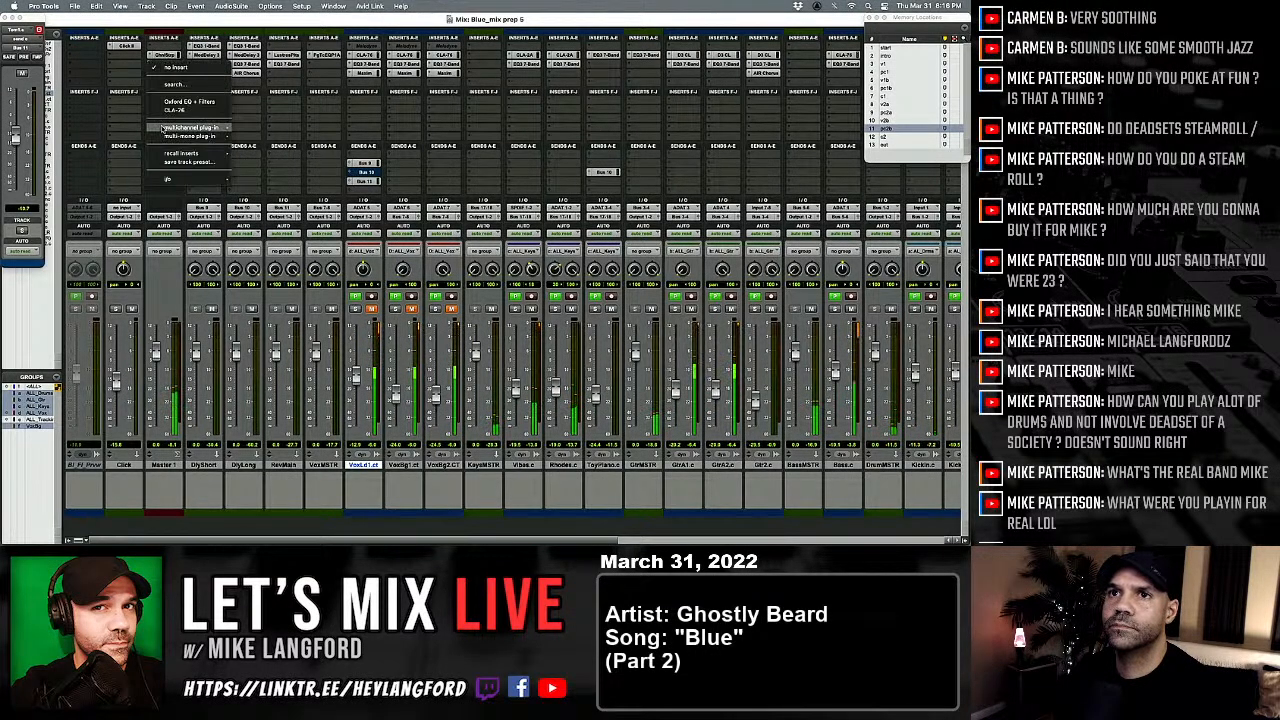
mouse_move(229, 129)
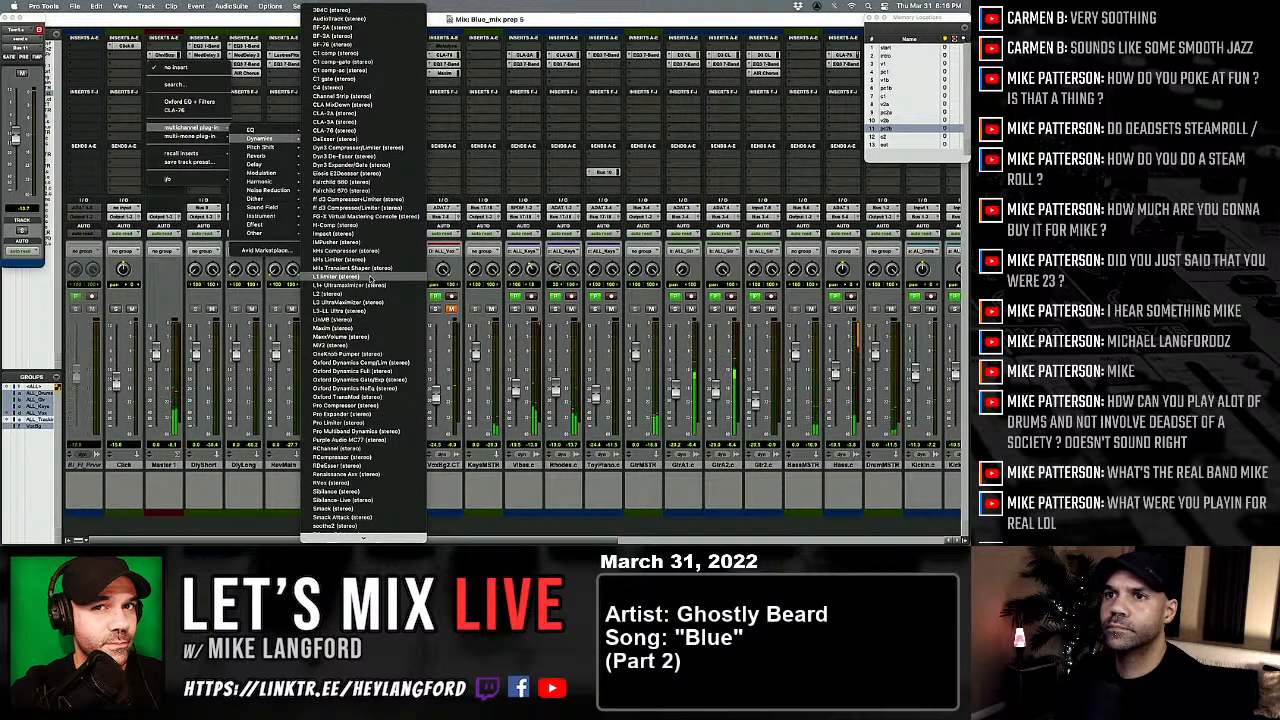
left_click(370, 283)
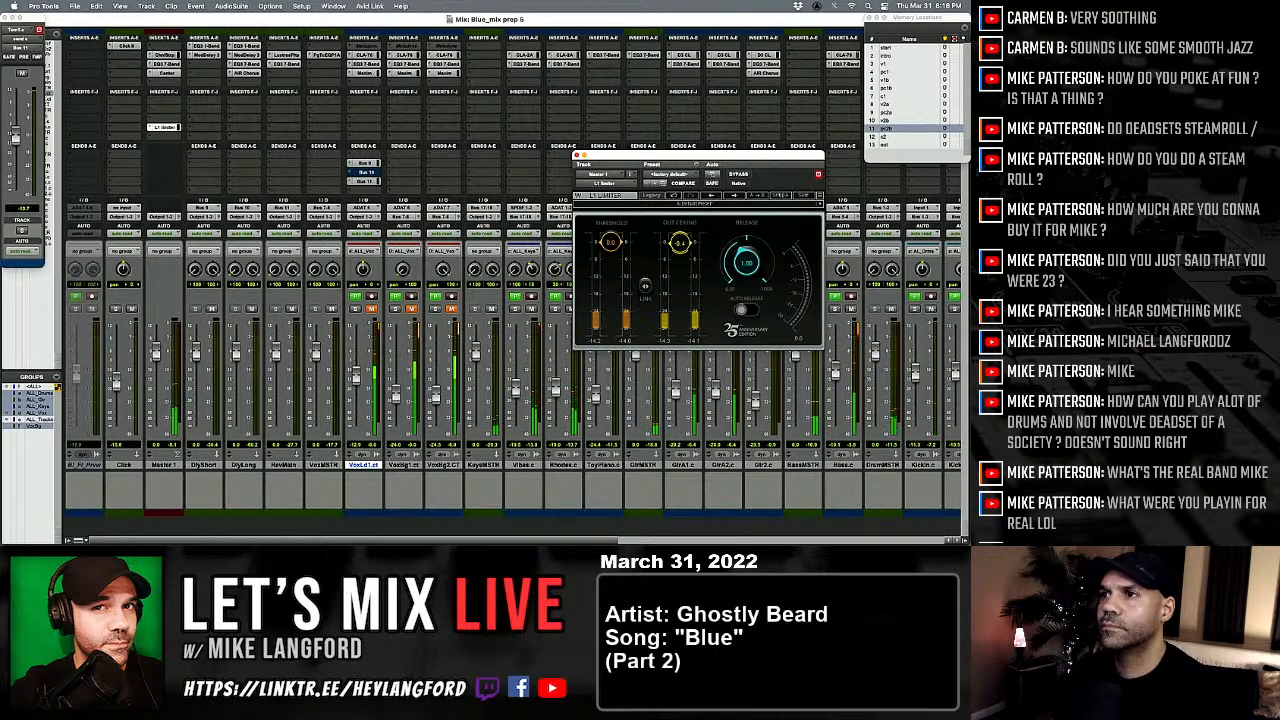
left_click_drag(680, 242, 680, 240)
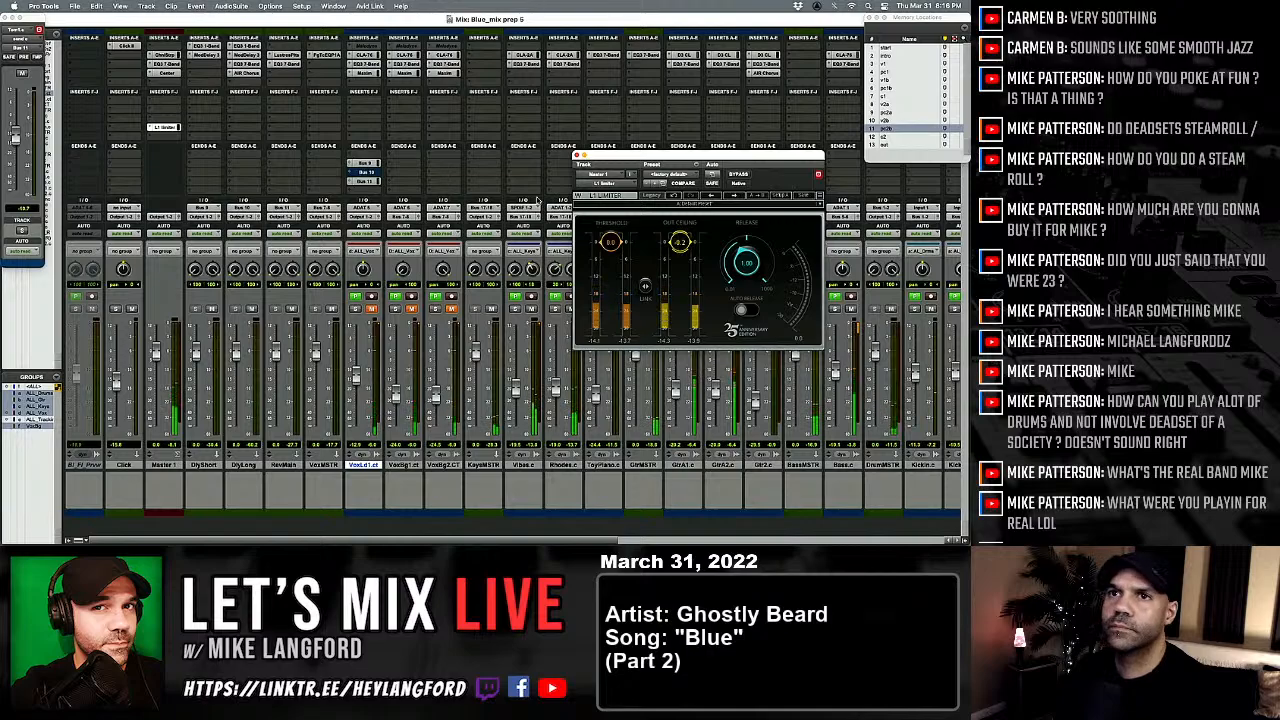
Step: Insert the WLM Plus (stereo) loudness meter after the L1 limiter on the Master 1 track
left_click(163, 80)
mouse_move(188, 136)
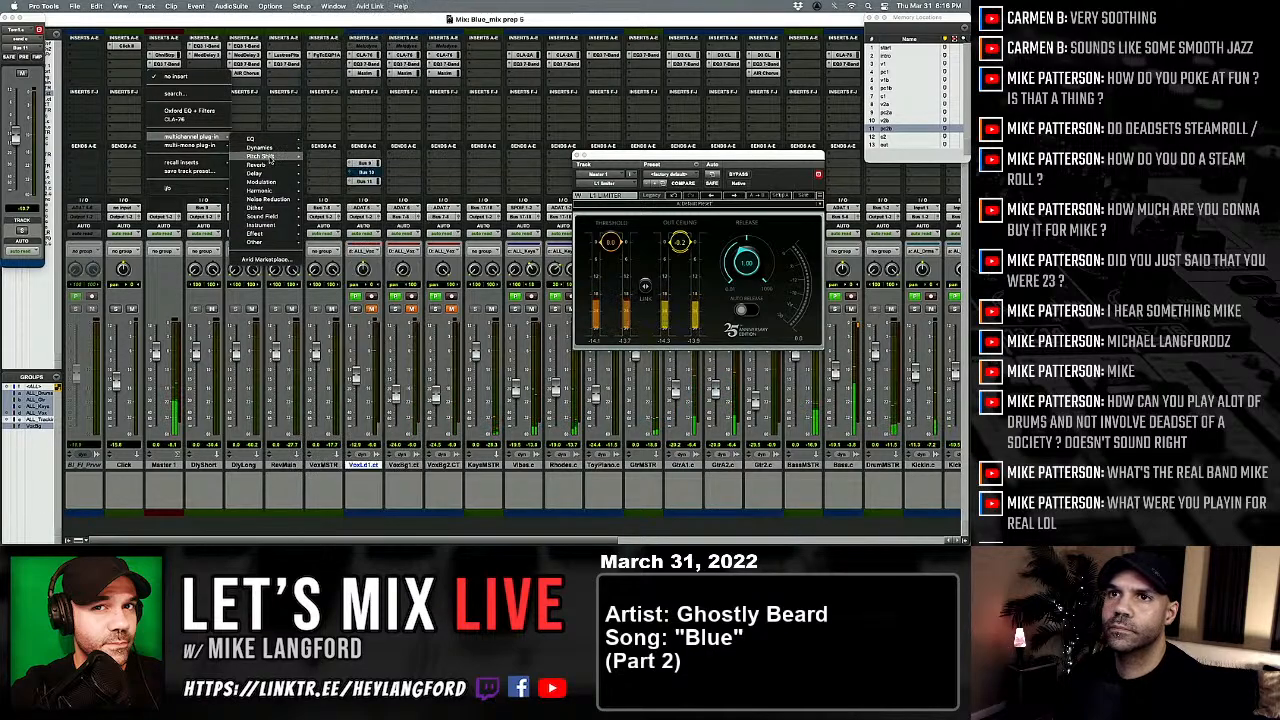
mouse_move(279, 224)
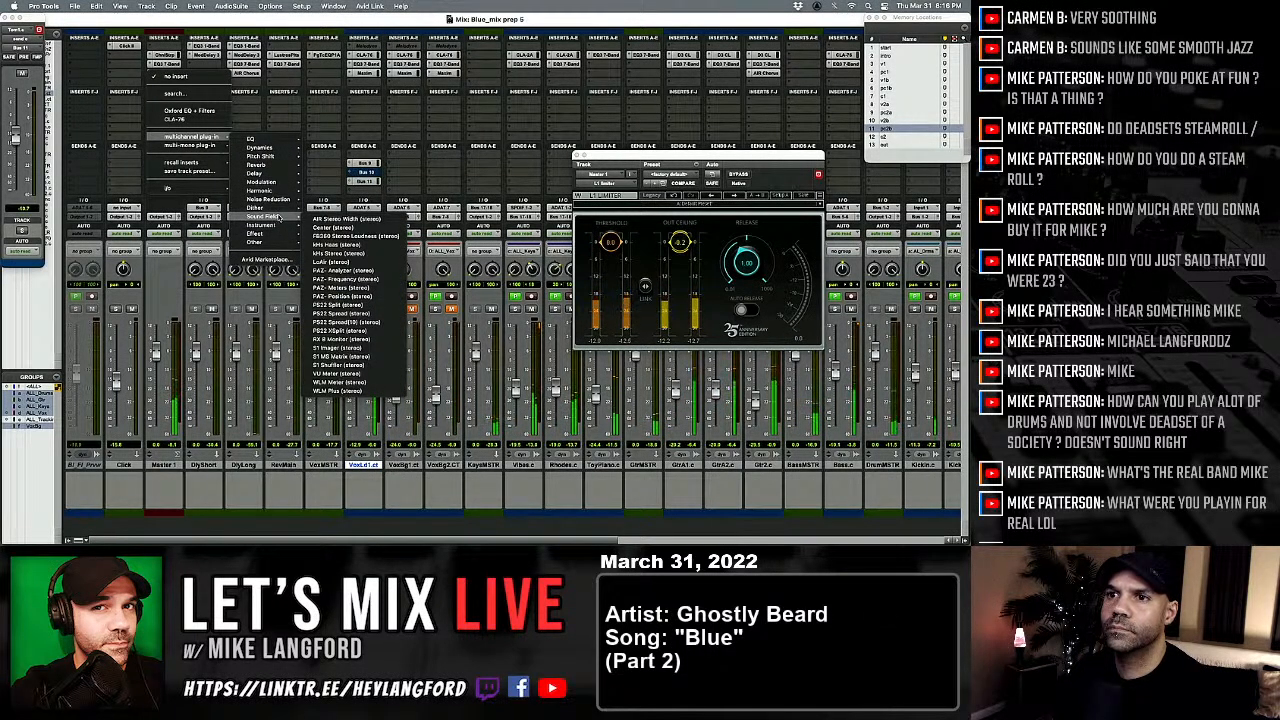
left_click(368, 390)
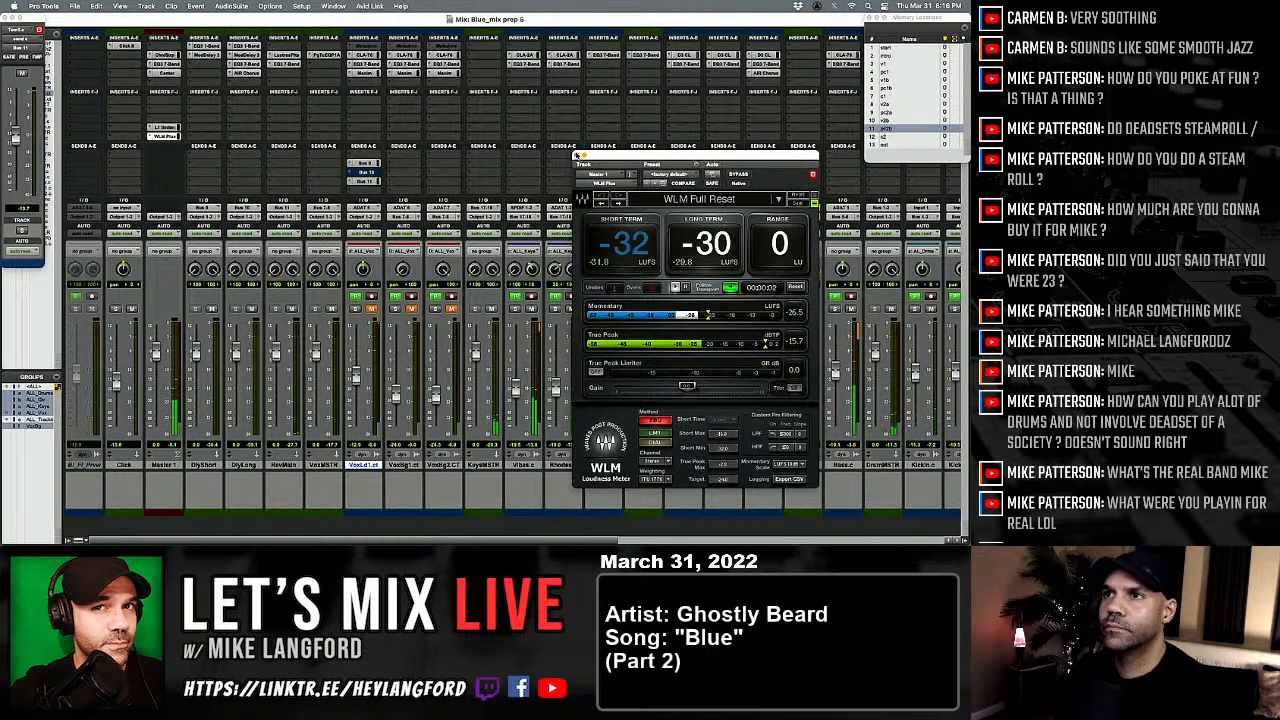
left_click(577, 155)
Step: Replace the loudness meter on the Master 1 track with the PAZ-Frequency (stereo) analyzer and reposition its window
left_click(165, 77)
mouse_move(190, 136)
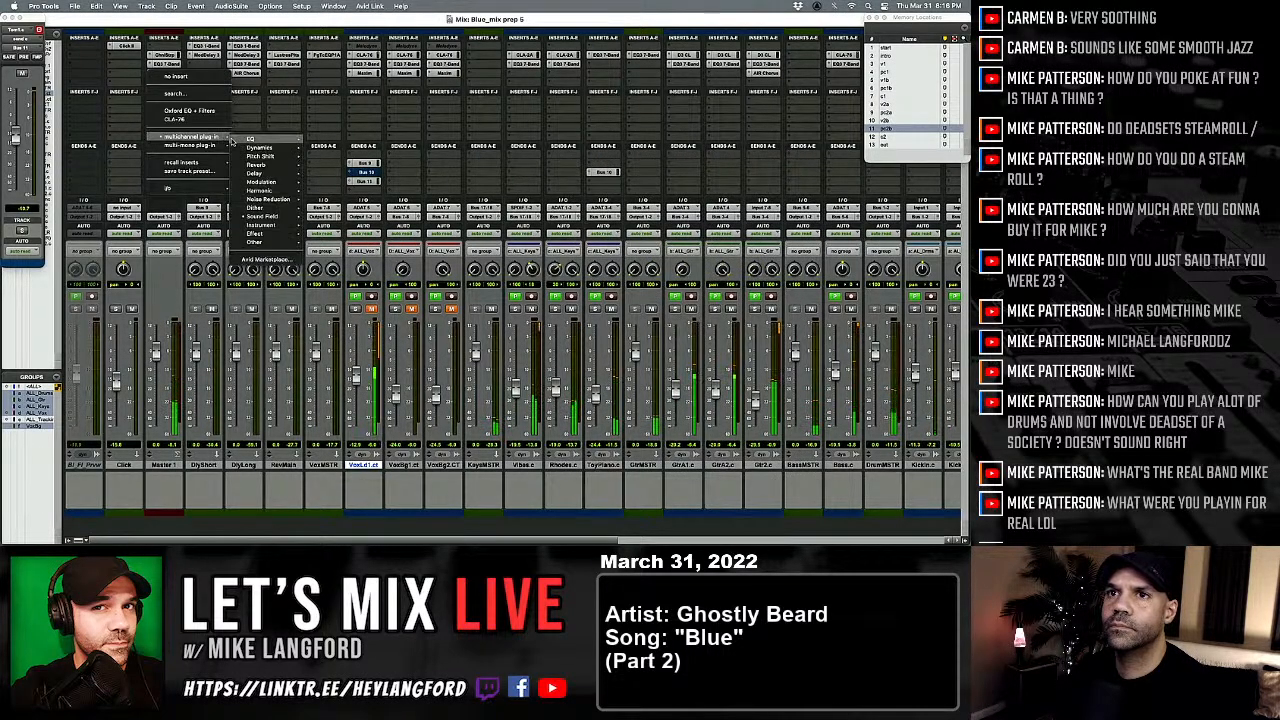
mouse_move(258, 226)
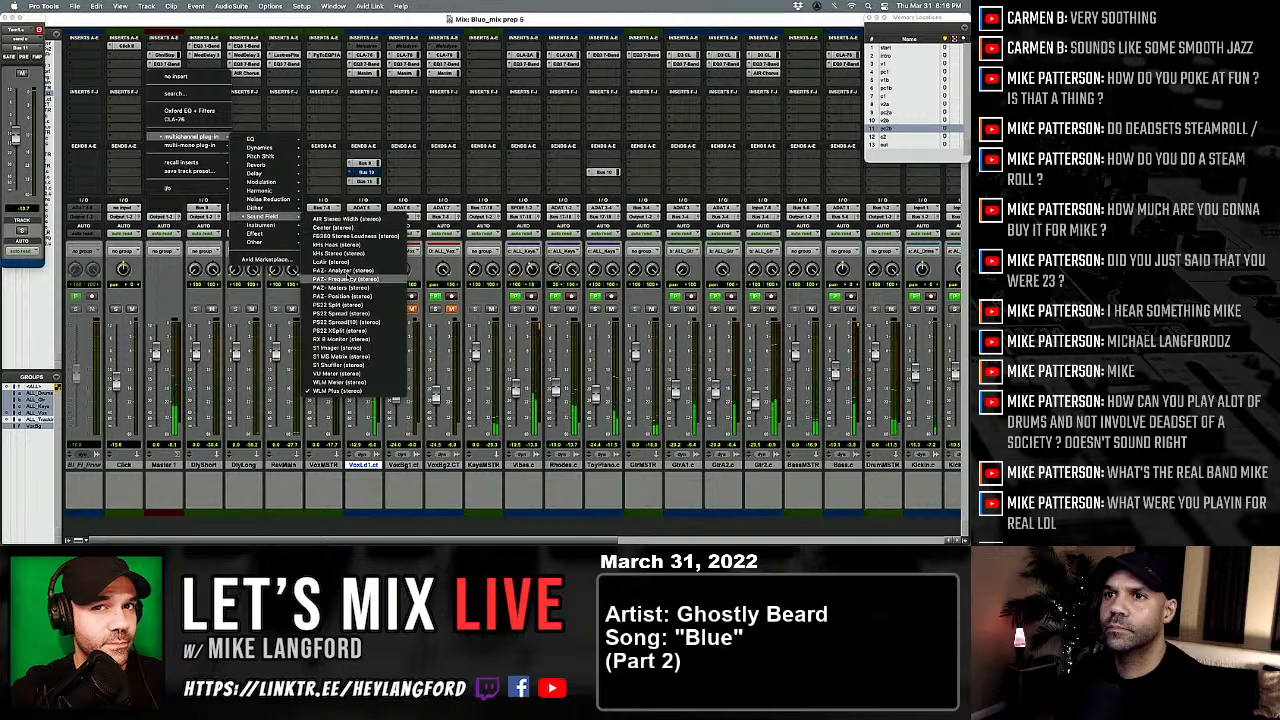
left_click(345, 279)
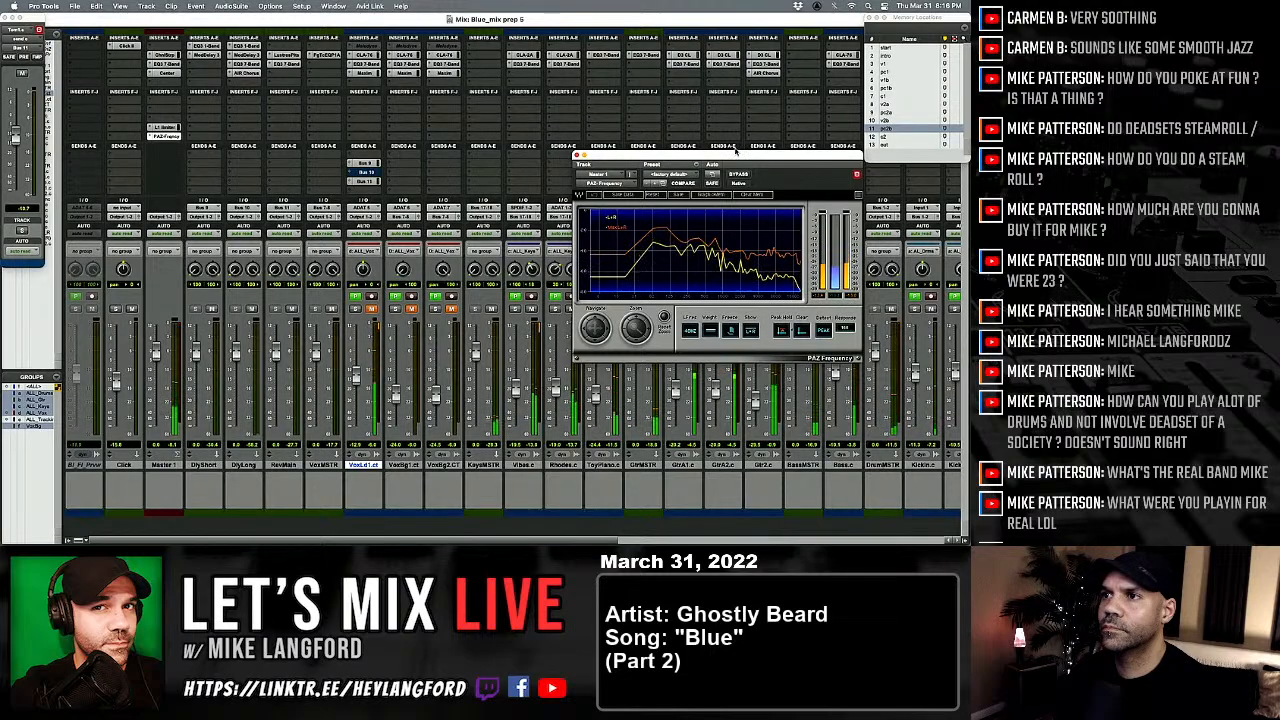
left_click_drag(736, 153, 658, 149)
Step: Raise the low-frequency Atten in the DrumMSTR track's PuigTec EQP1A
scroll(712, 322, "right", 9)
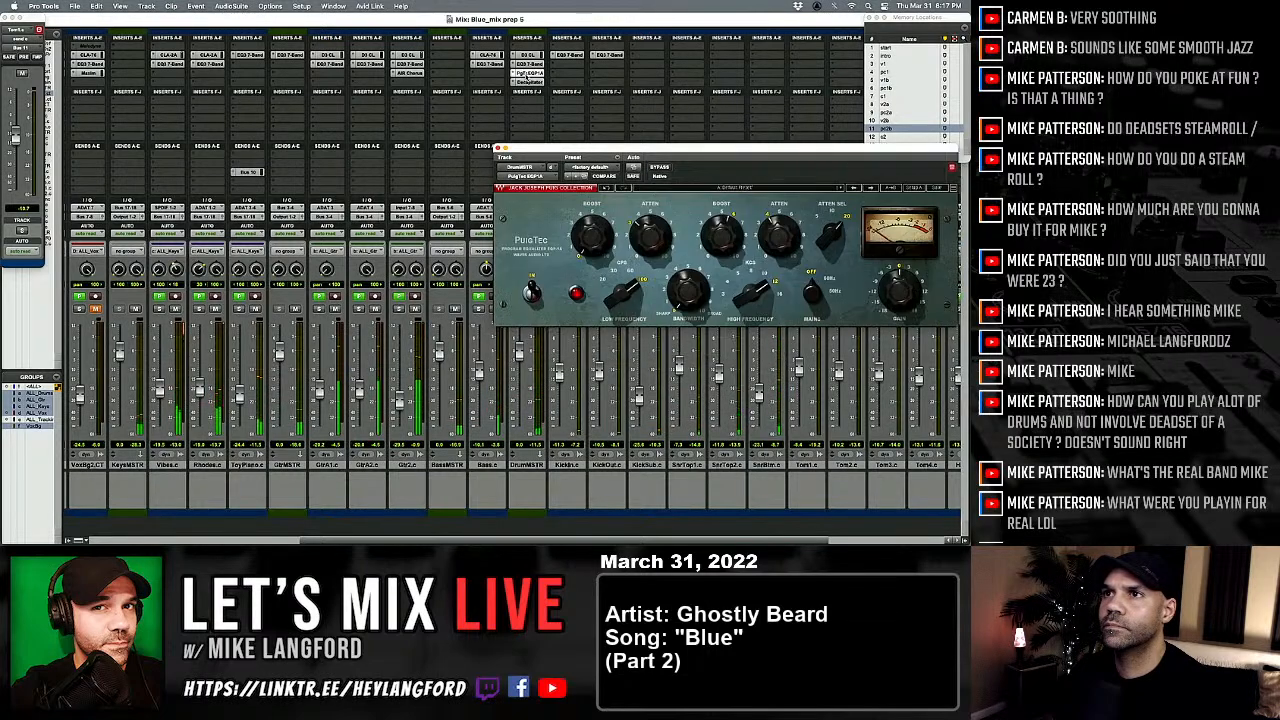
left_click(525, 73)
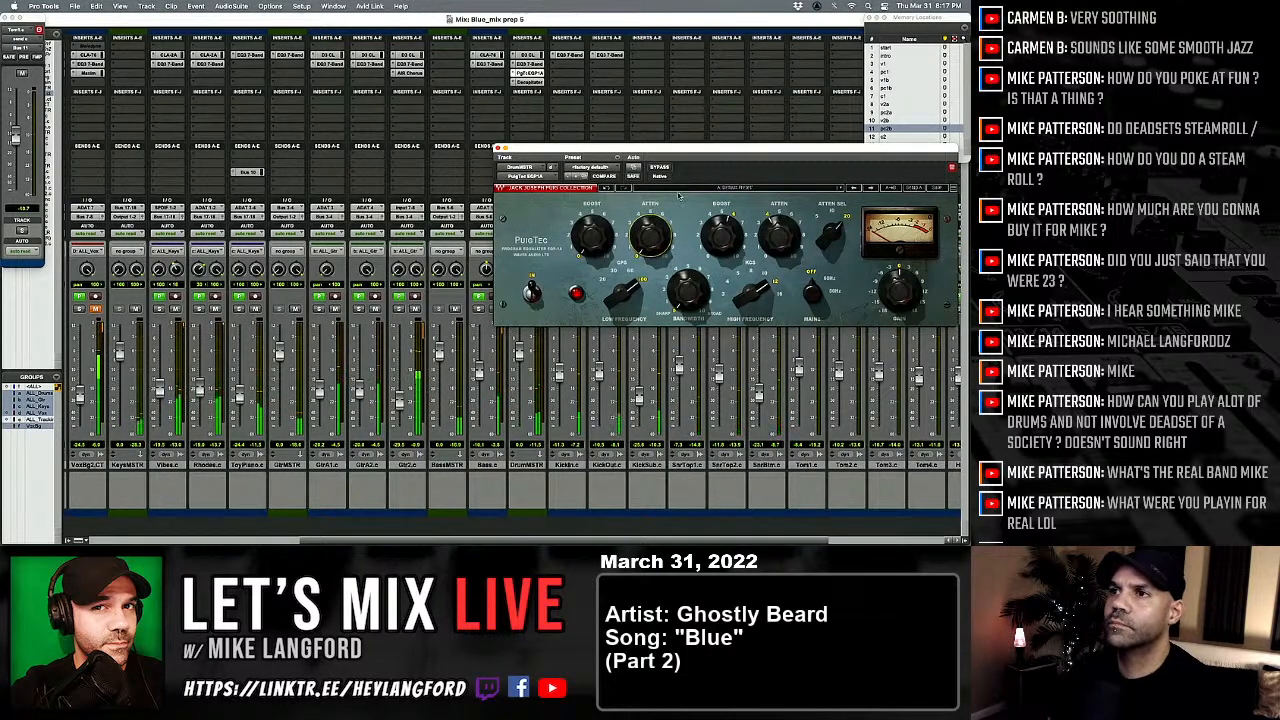
left_click_drag(645, 246, 645, 223)
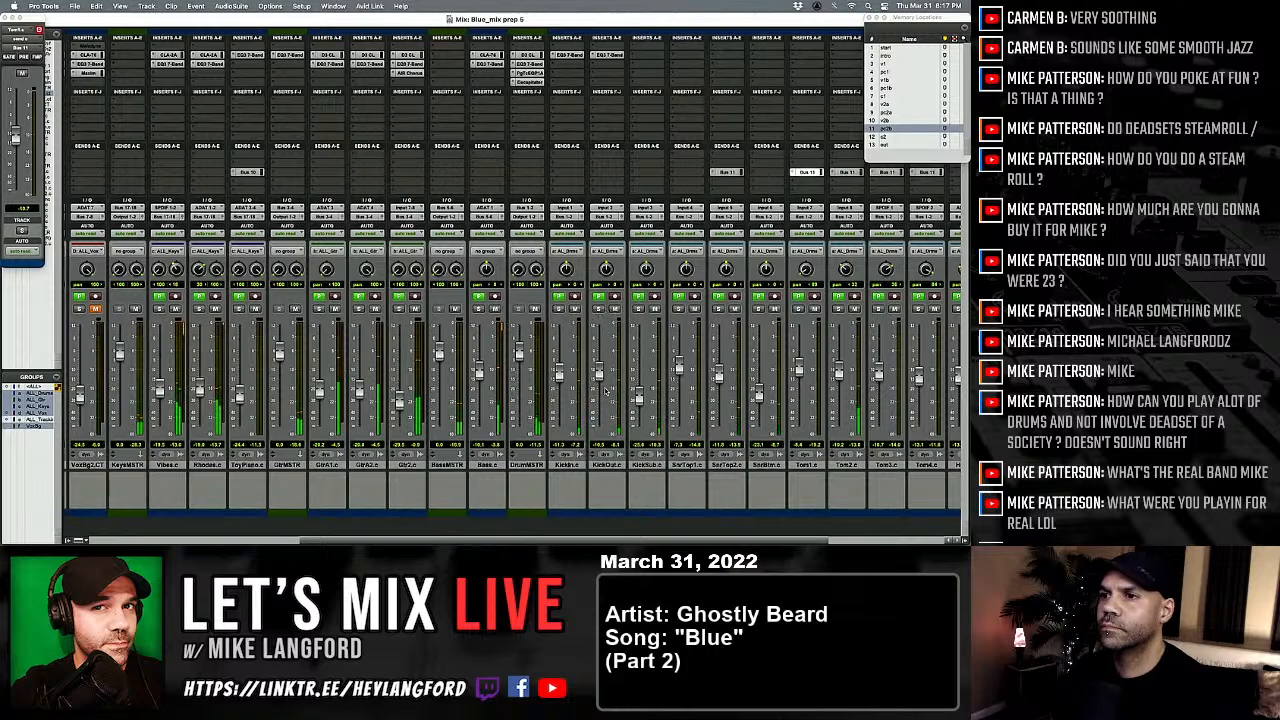
Step: Solo the KickIn and KickOut tracks one after the other to audition them, ending with neither soloed
left_click(559, 309)
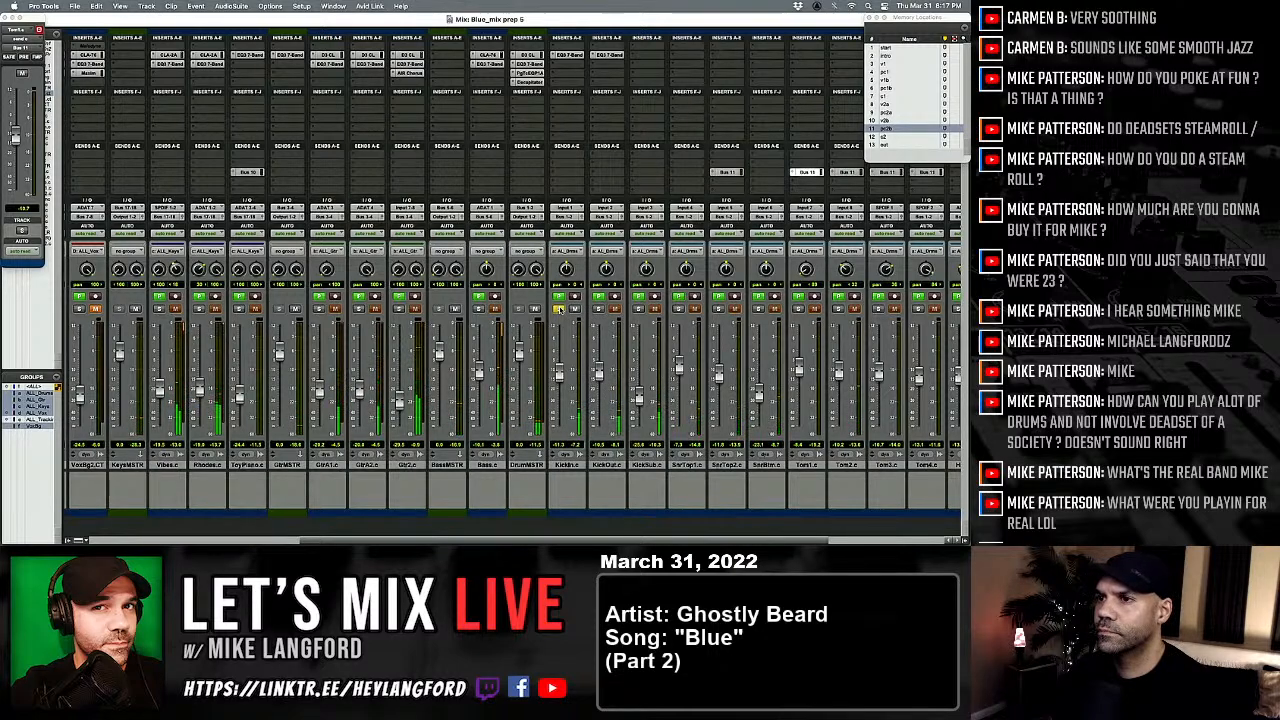
left_click(598, 309)
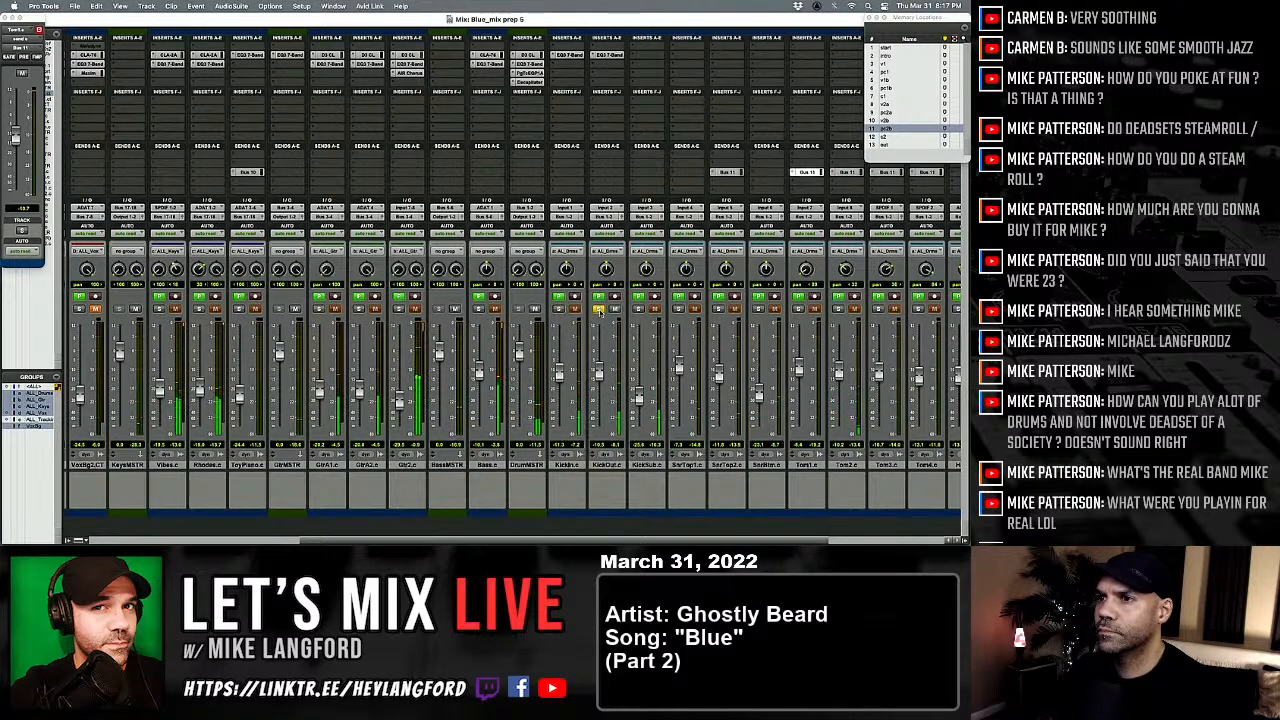
left_click(598, 310)
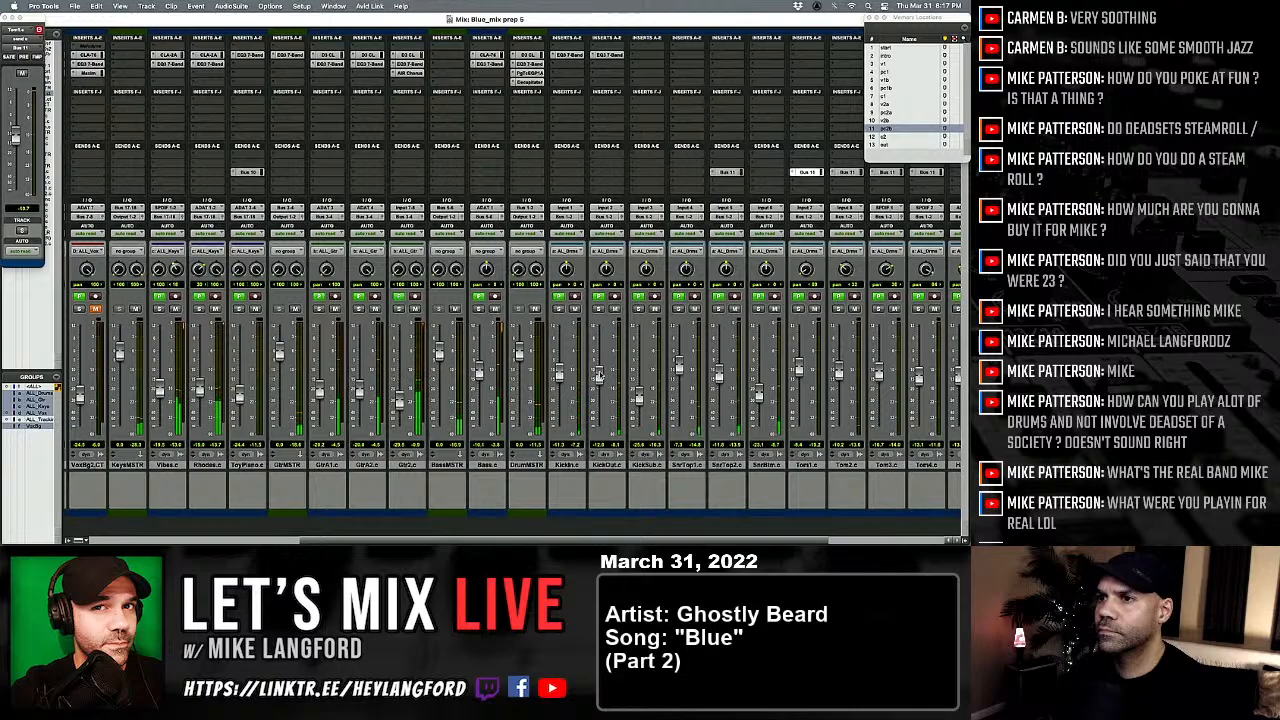
scroll(599, 370, "left", 9)
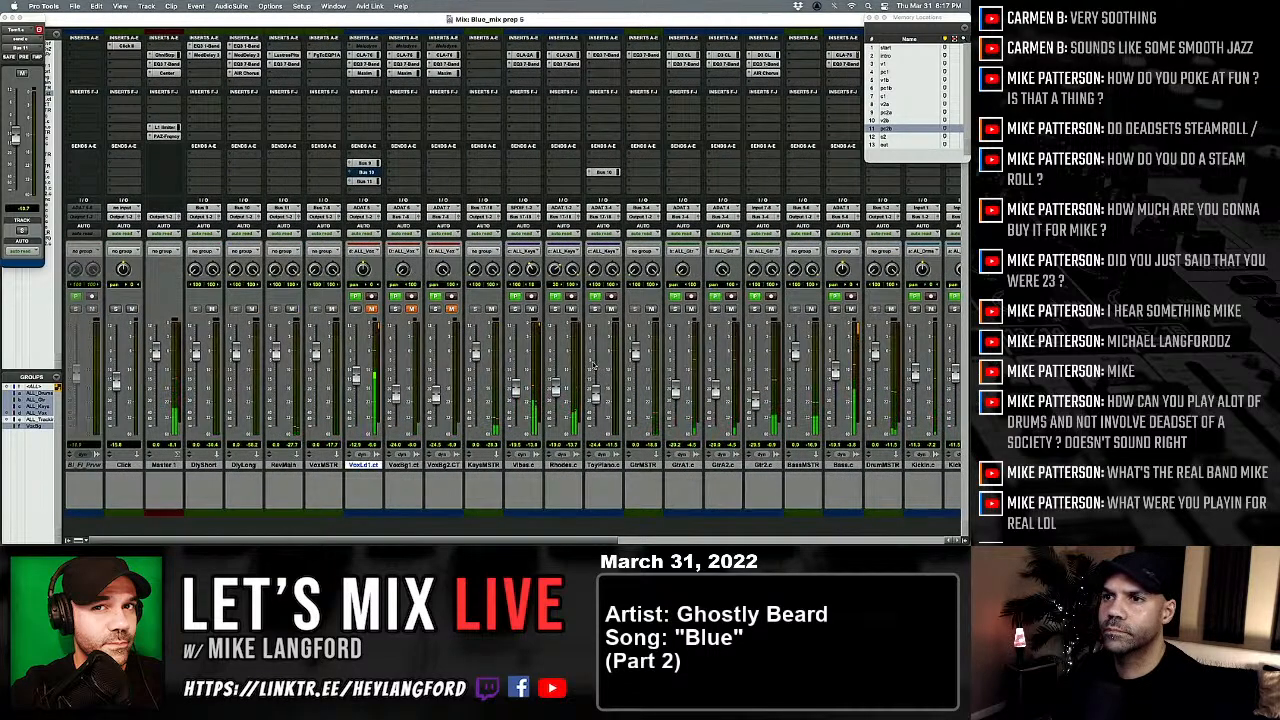
Step: Solo the ToyPiano track and insert the AIR Chorus (stereo) plug-in on it
scroll(628, 384, "right", 1)
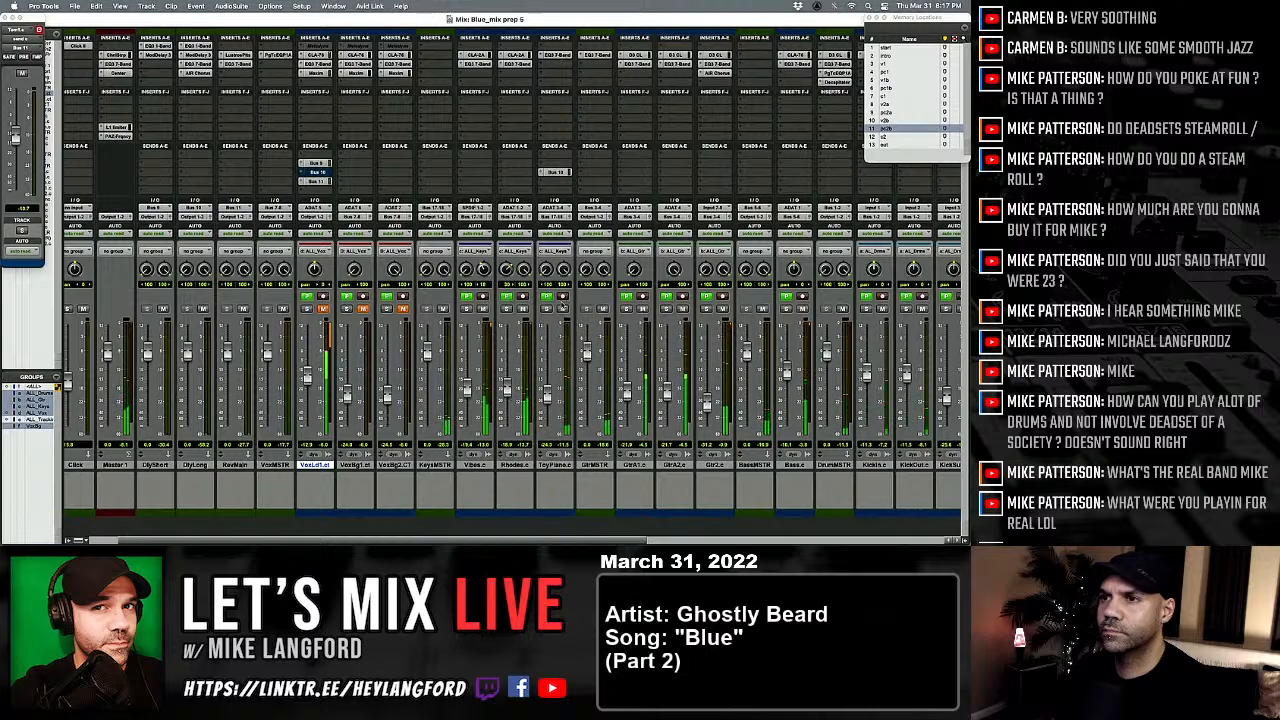
left_click(546, 309)
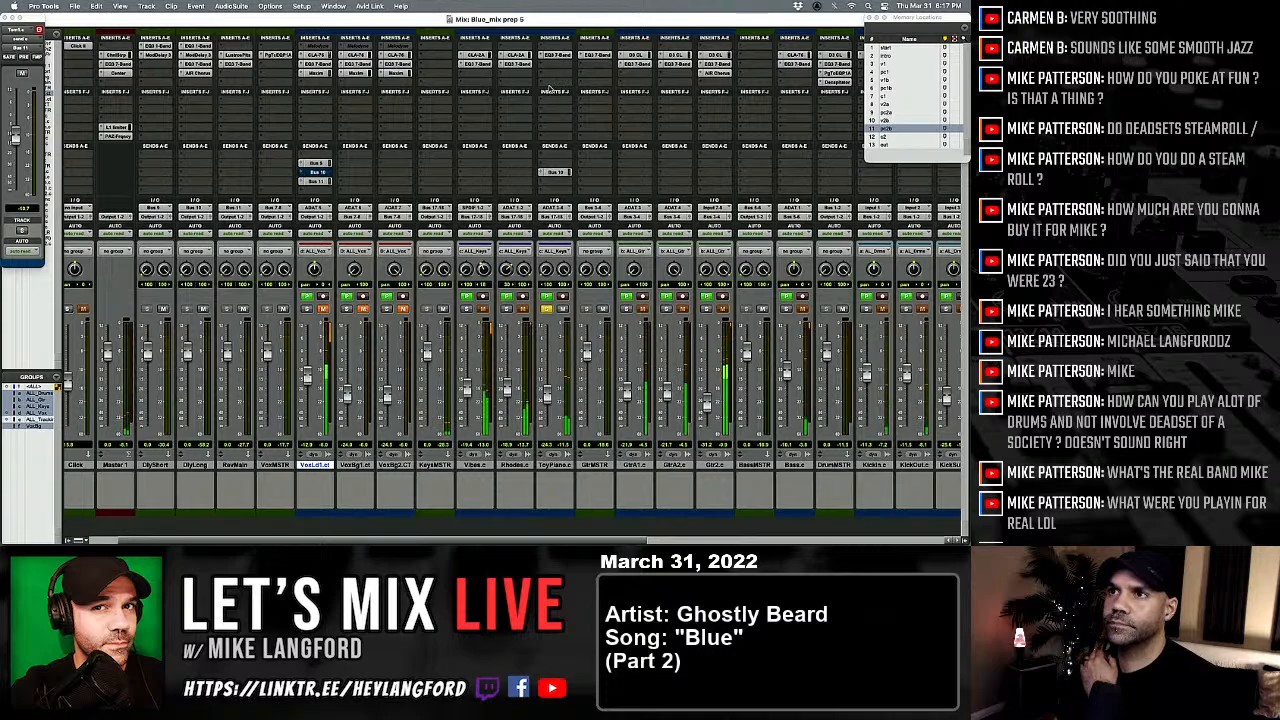
left_click(540, 83)
mouse_move(600, 82)
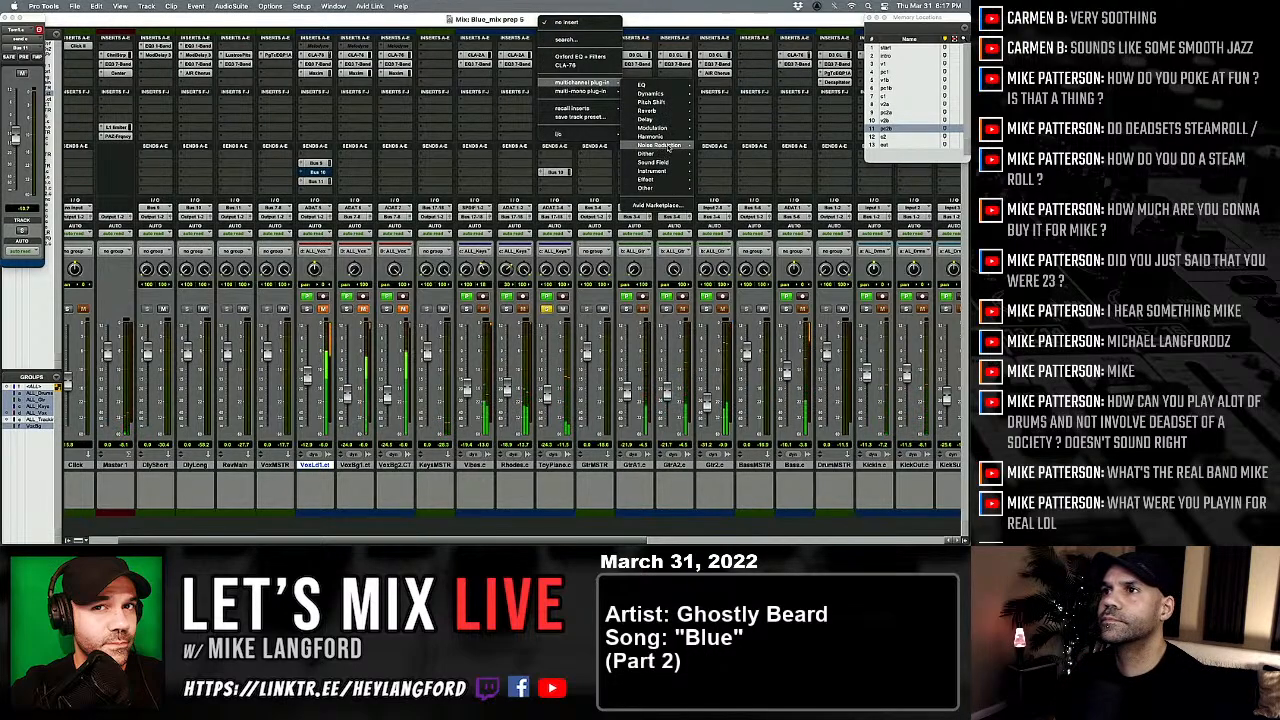
mouse_move(662, 128)
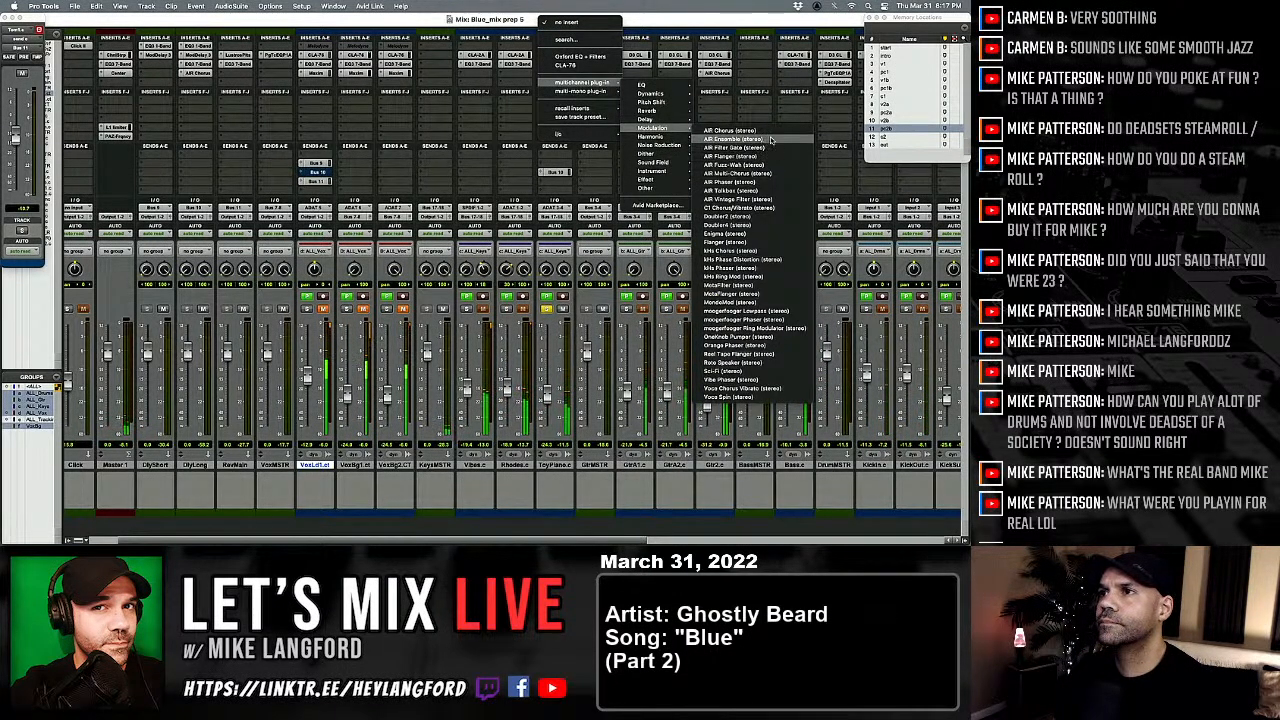
left_click(770, 135)
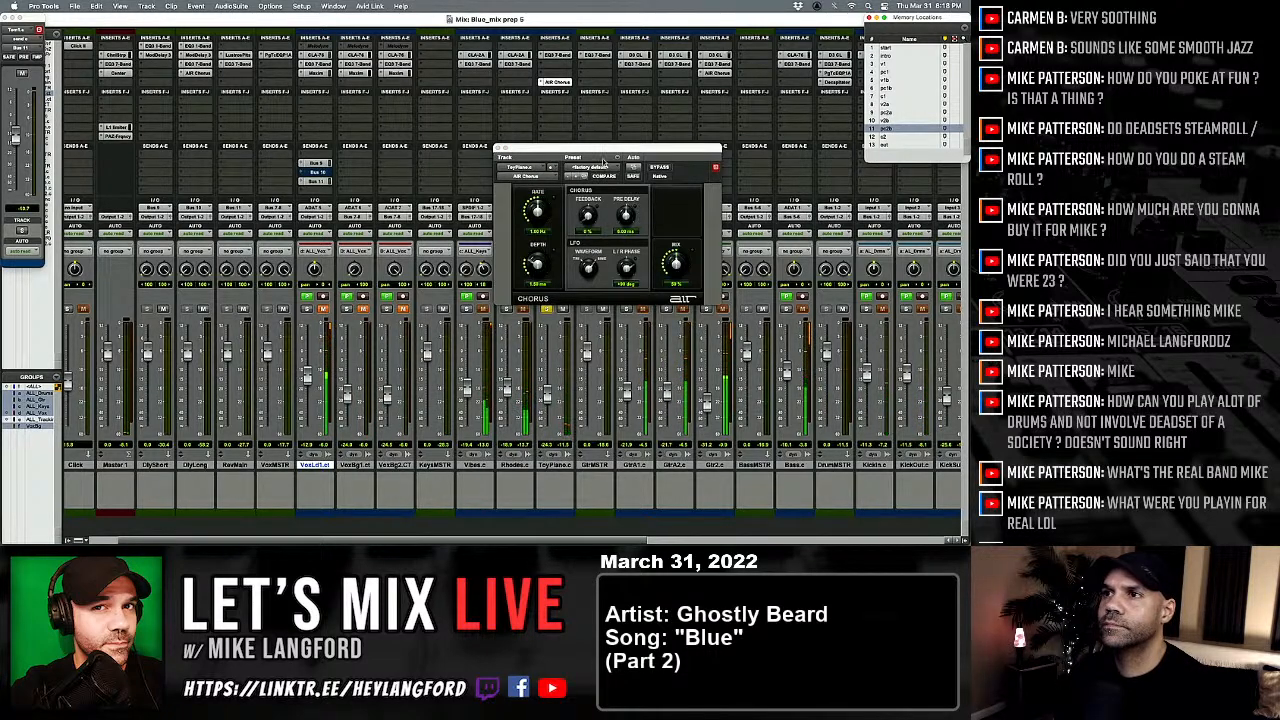
Step: Play from the v2a marker, advance the ToyPiano chorus to another factory preset and lower its Rate
left_click(886, 113)
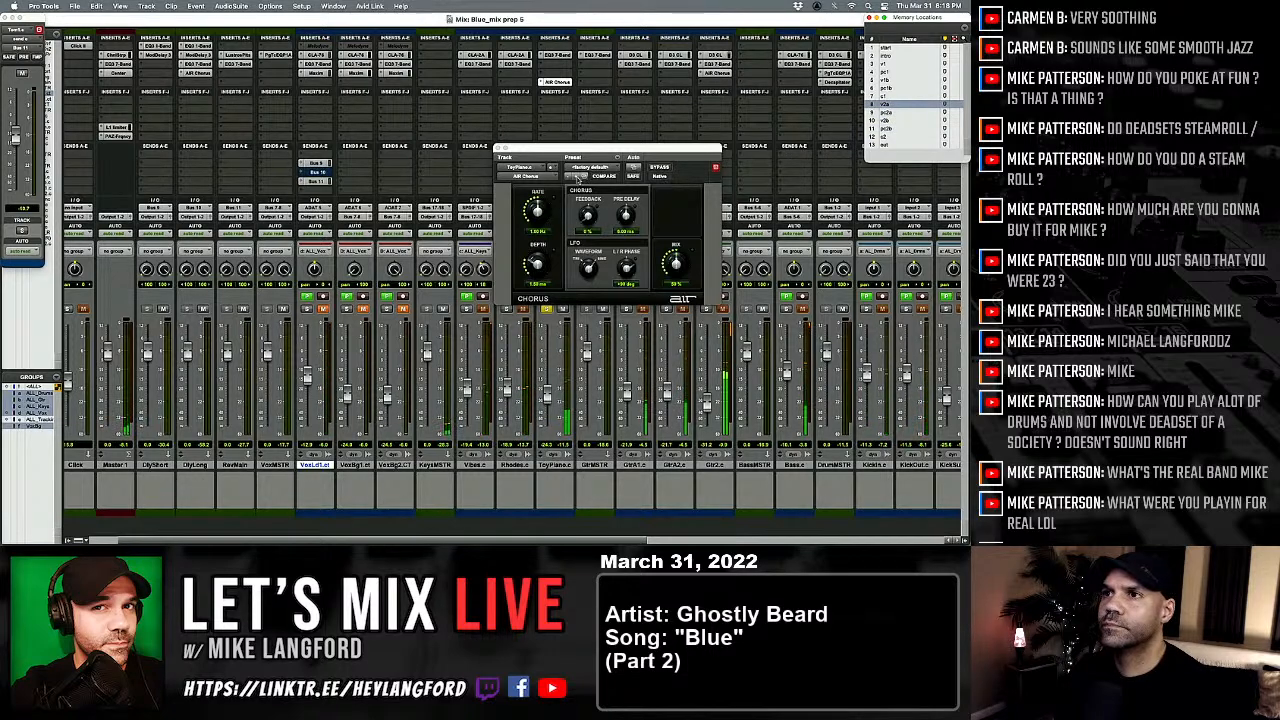
left_click(578, 176)
left_click(578, 176)
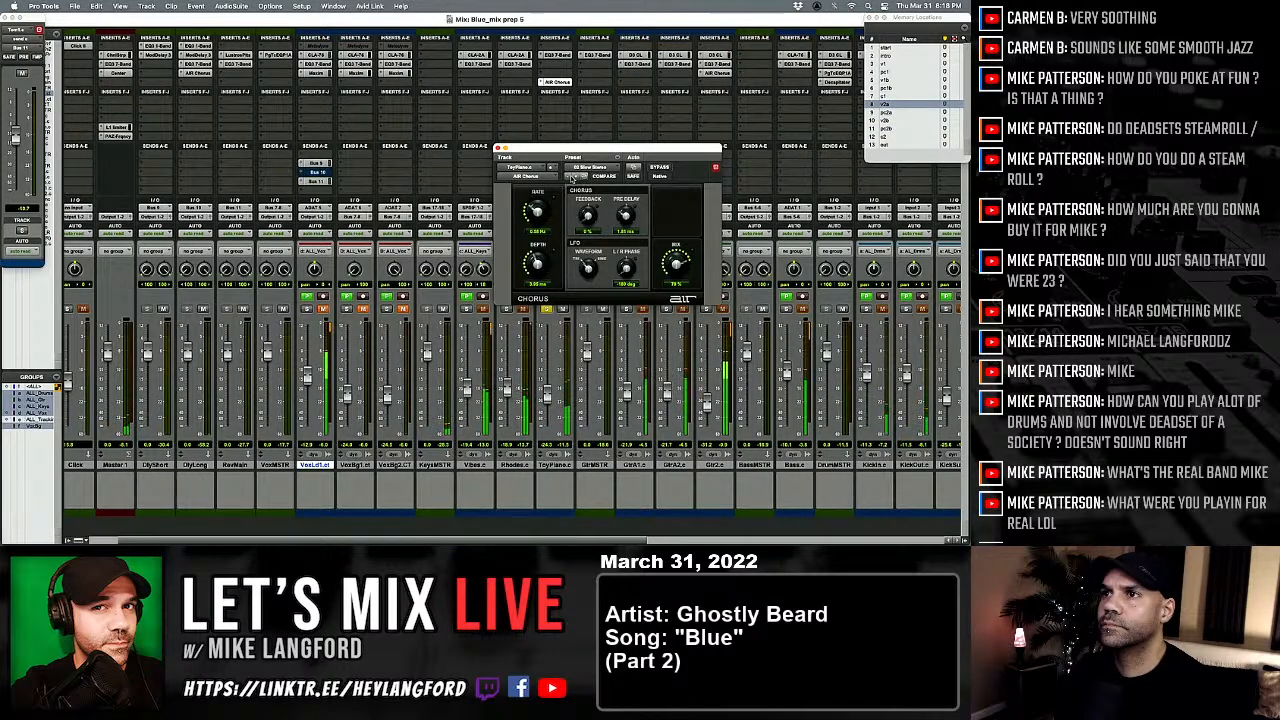
left_click_drag(534, 213, 531, 228)
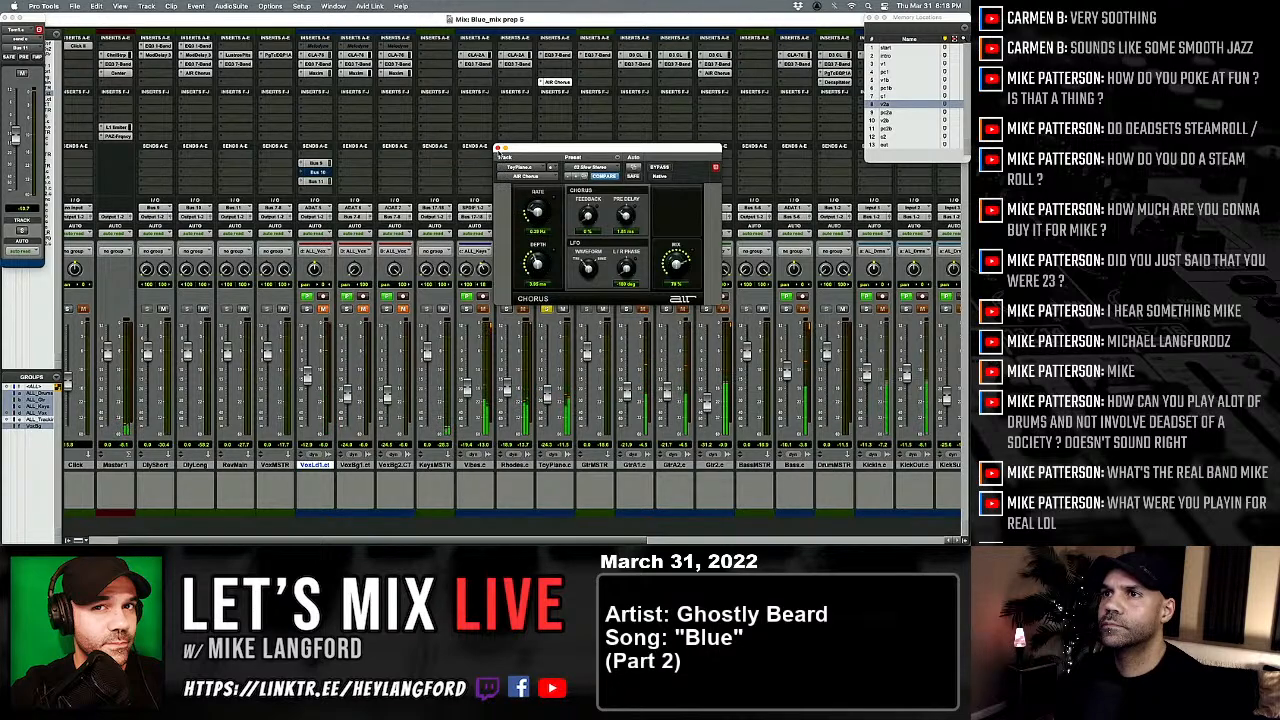
left_click(498, 148)
Step: Copy the VoxLd1 track's Bus 11 send to the ToyPiano track, raising the send level and rebalancing the track's volume fader
left_click(554, 173)
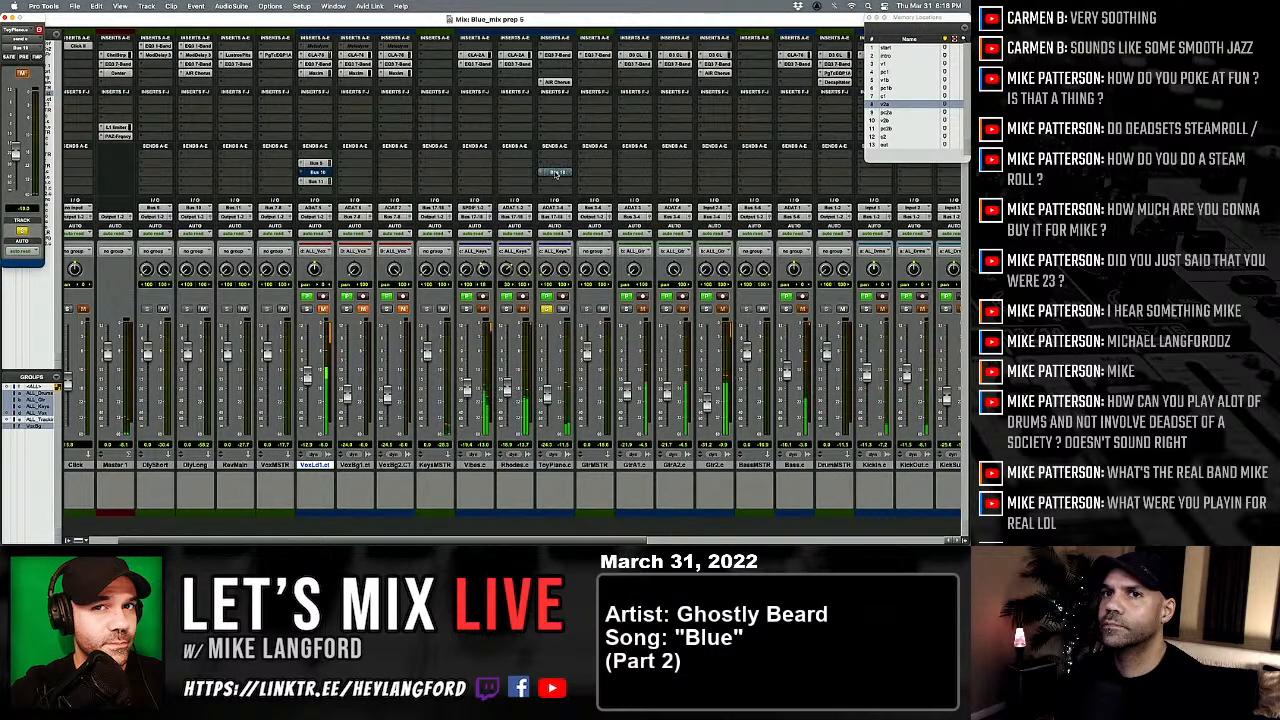
left_click(556, 174, "super")
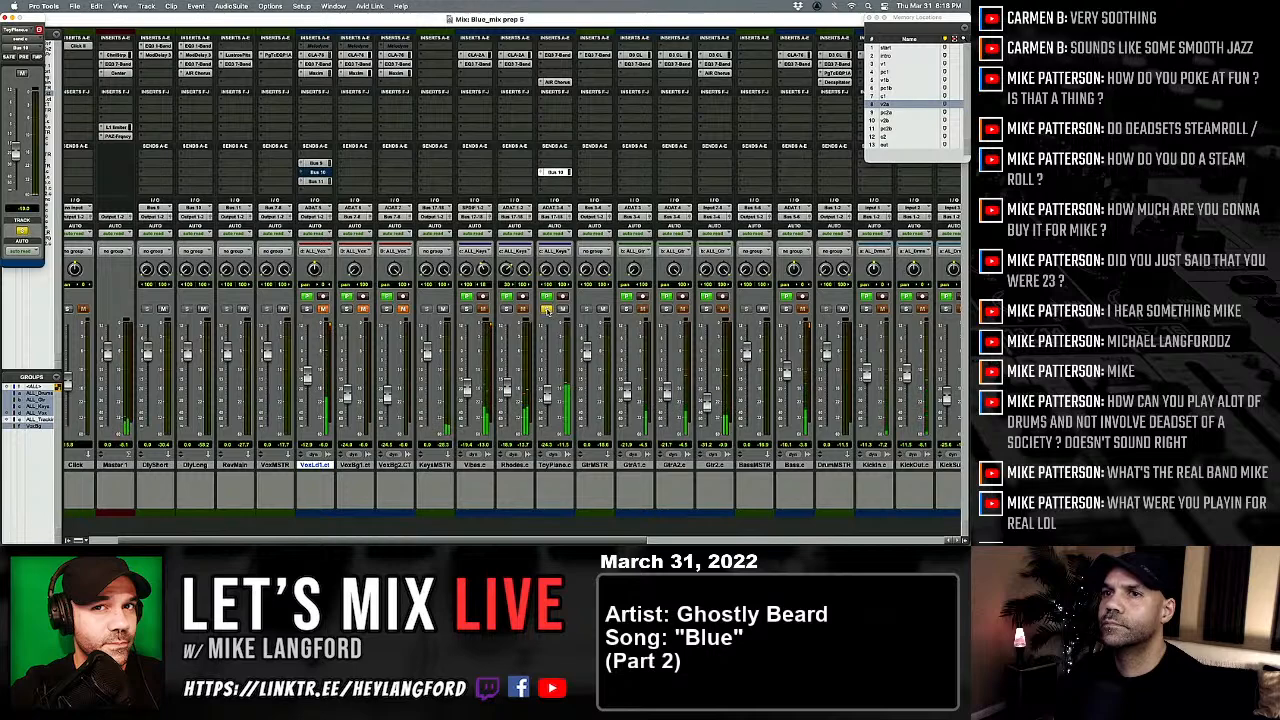
left_click_drag(318, 182, 551, 188)
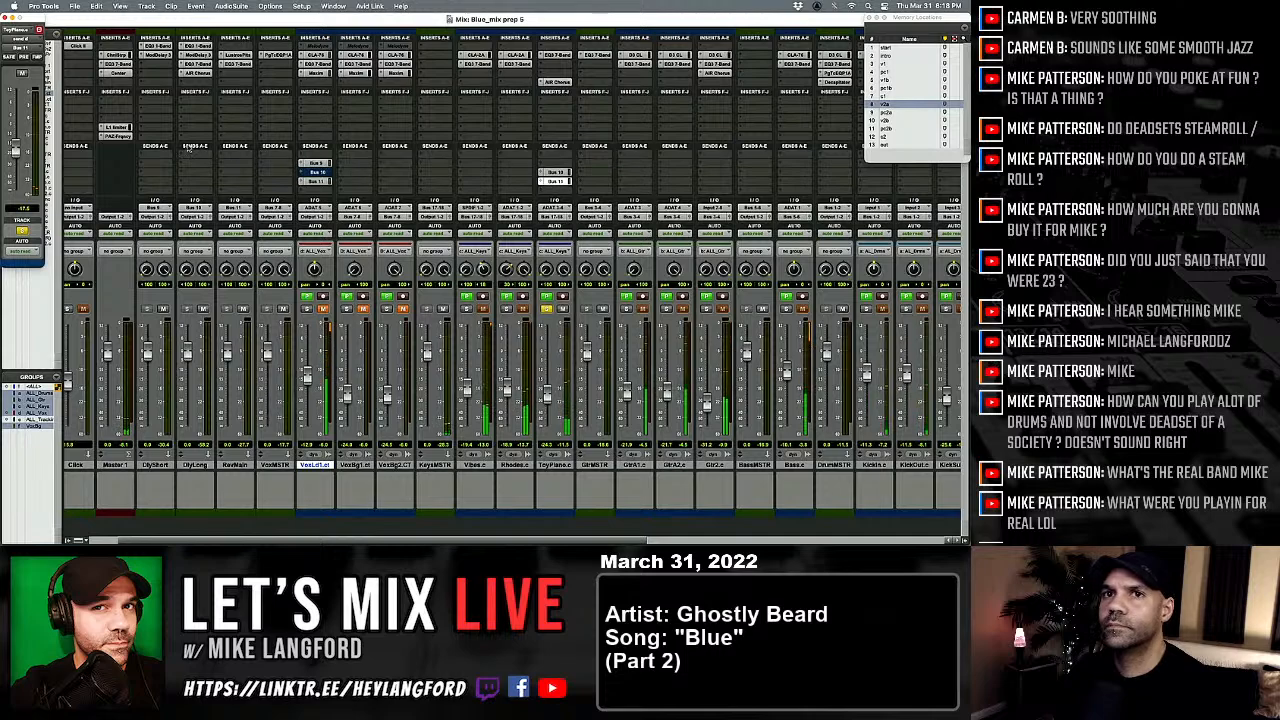
mouse_move(16, 153)
left_mouse_down()
mouse_move(16, 120)
mouse_move(15, 148)
mouse_move(15, 133)
left_mouse_up()
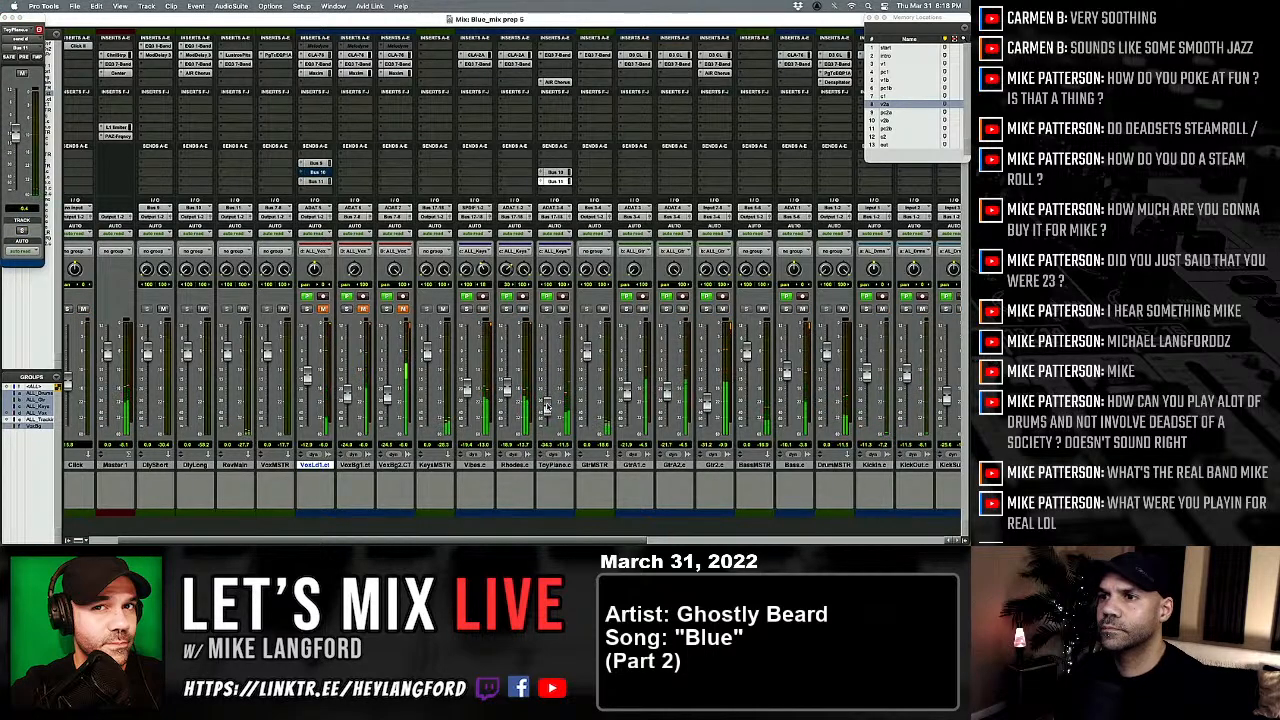
left_click_drag(547, 429, 548, 397)
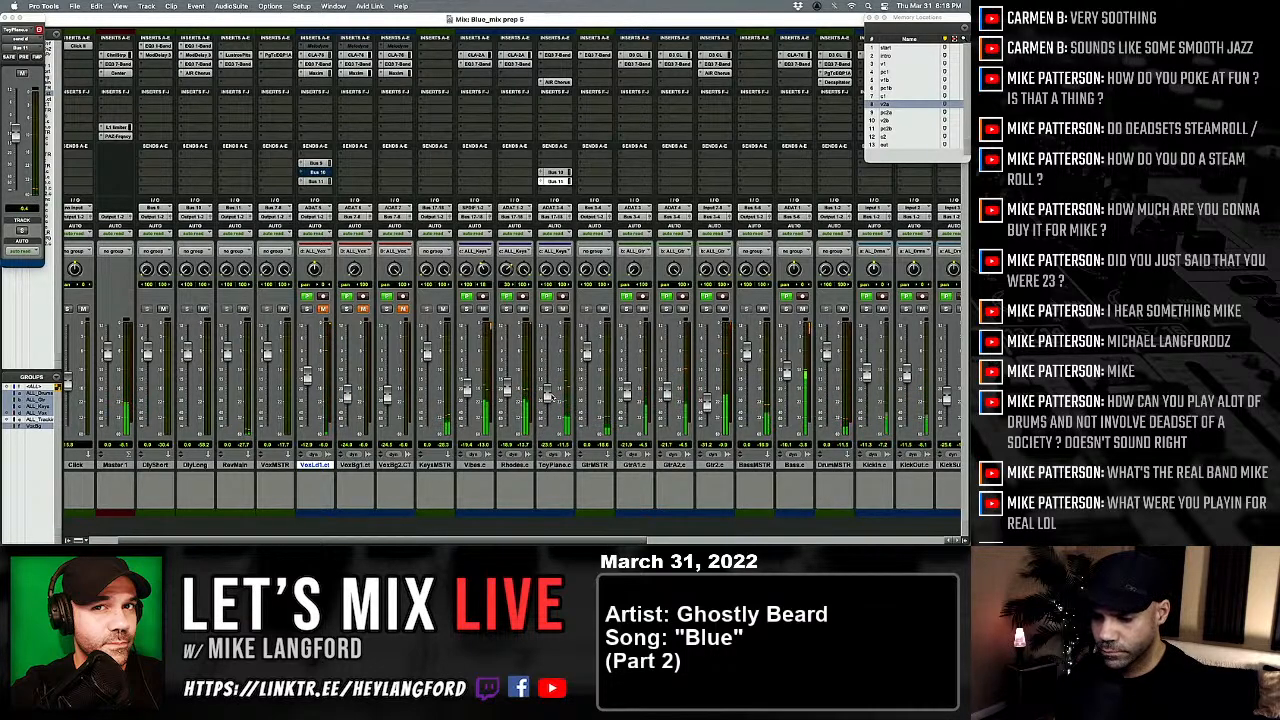
Step: Stop playback and split the stereo ToyPiano track into separate left and right mono tracks in the Edit window
key("super+equal")
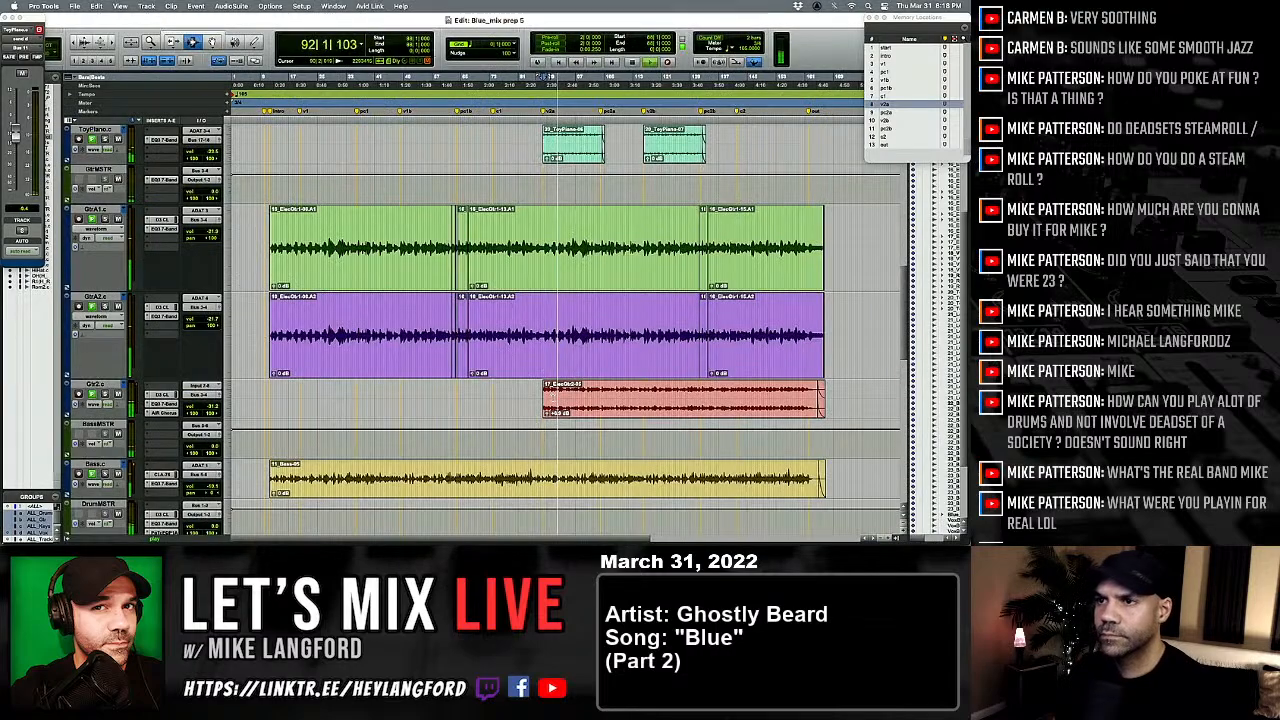
key("space")
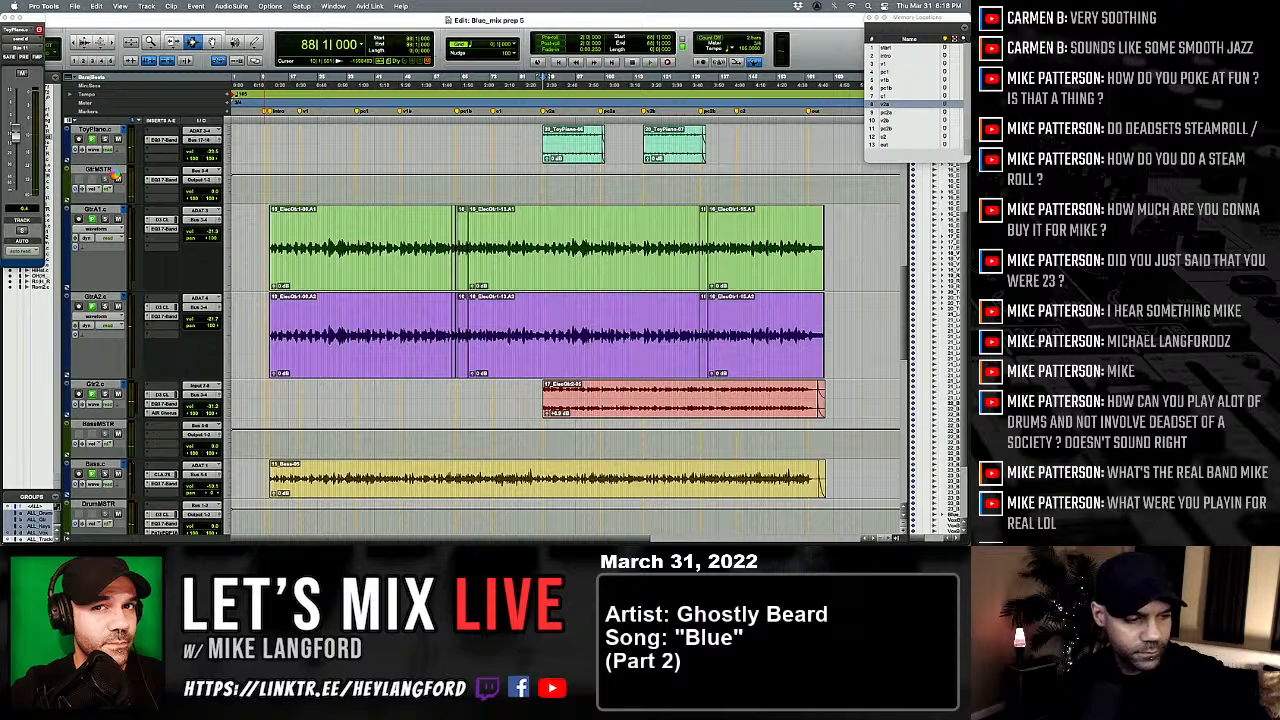
scroll(116, 176, "up", 5)
scroll(236, 296, "down", 2)
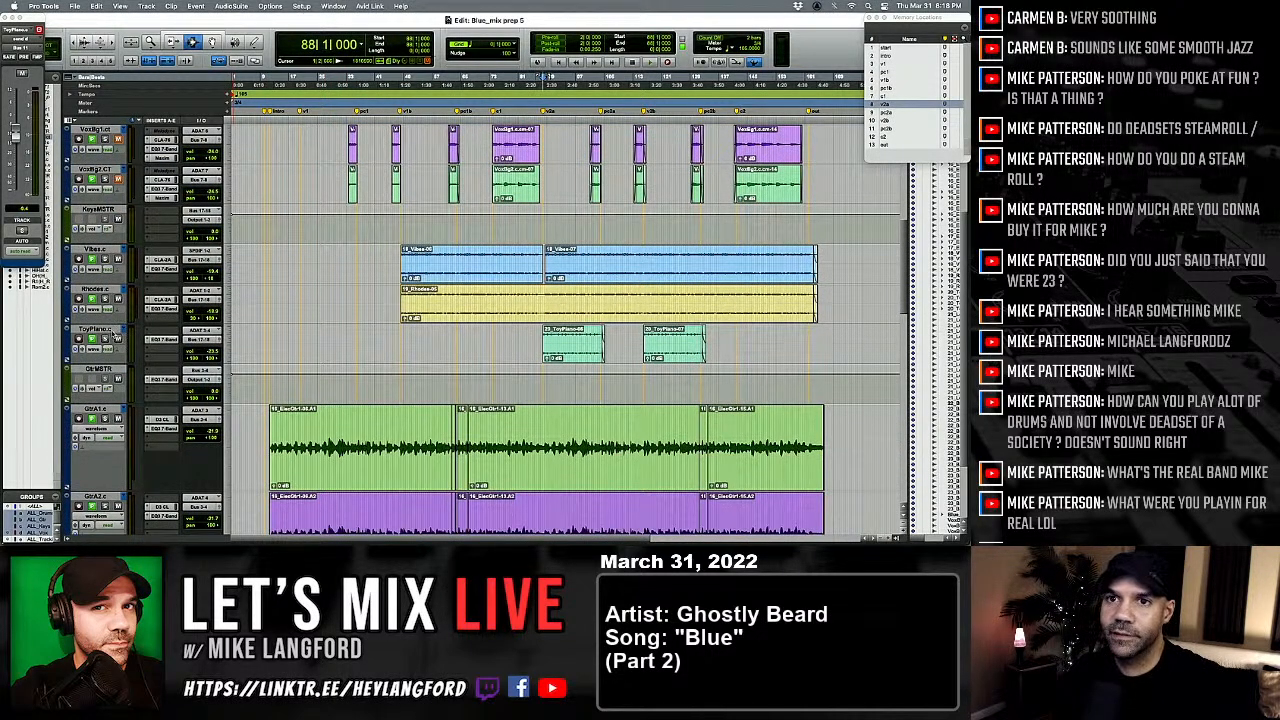
left_click(100, 330)
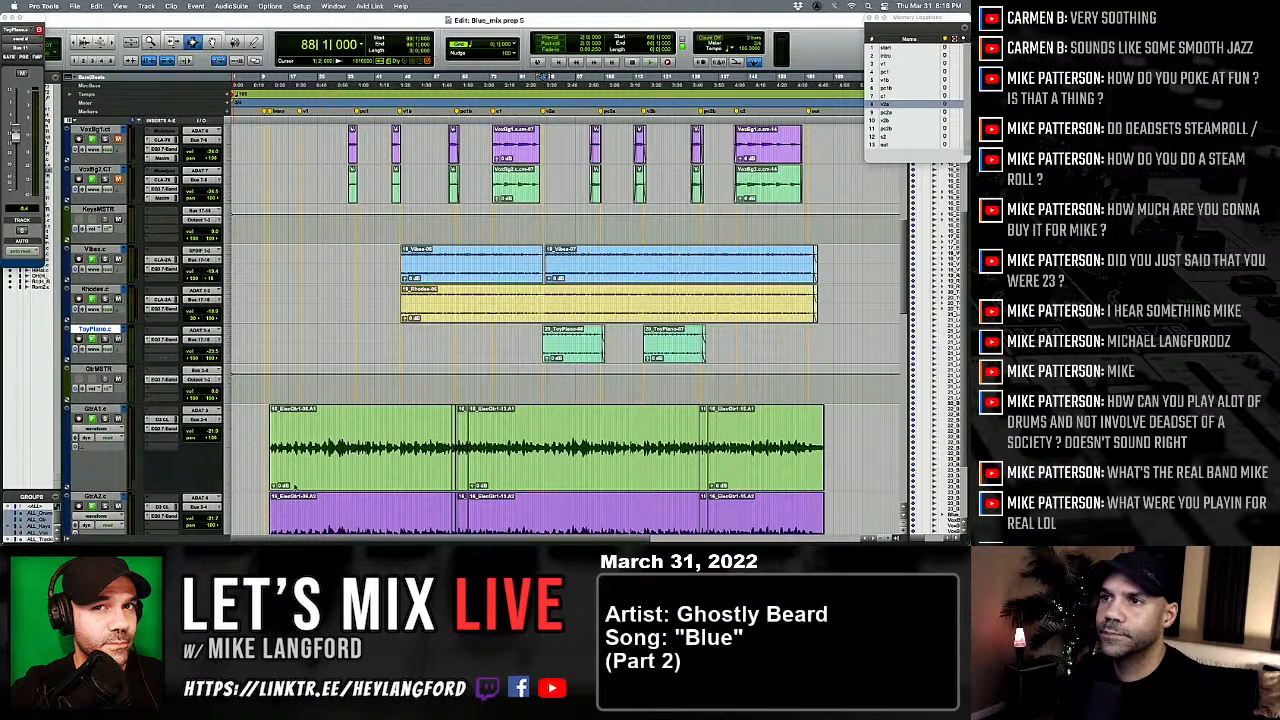
left_click(97, 331)
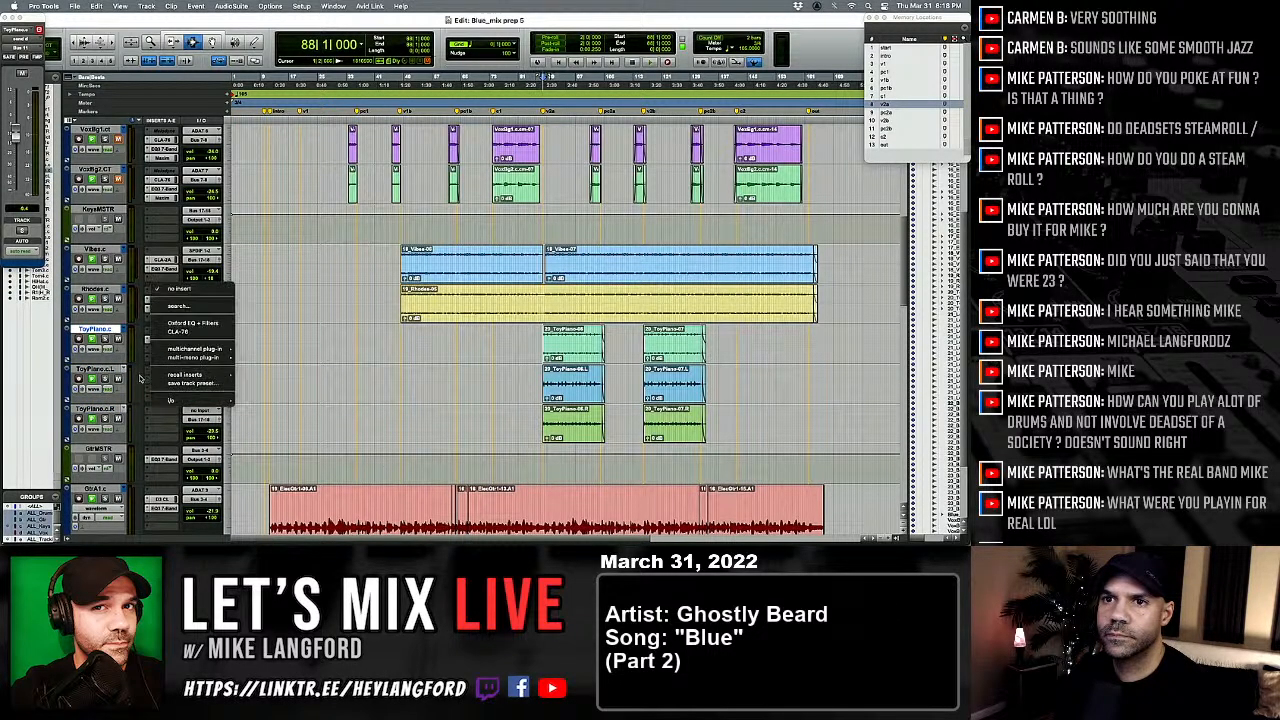
Step: Hide the original stereo ToyPiano track and make it inactive in the Mix window
left_click(163, 340)
key("super+equal")
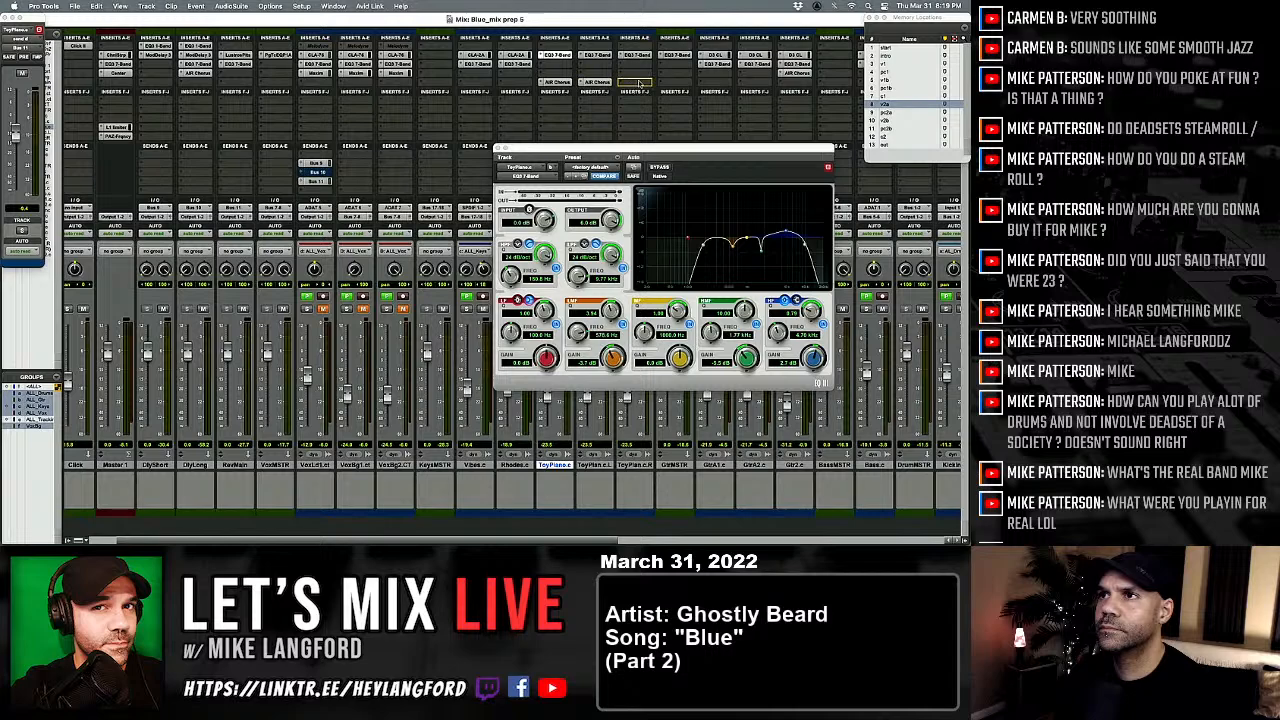
left_click(499, 150)
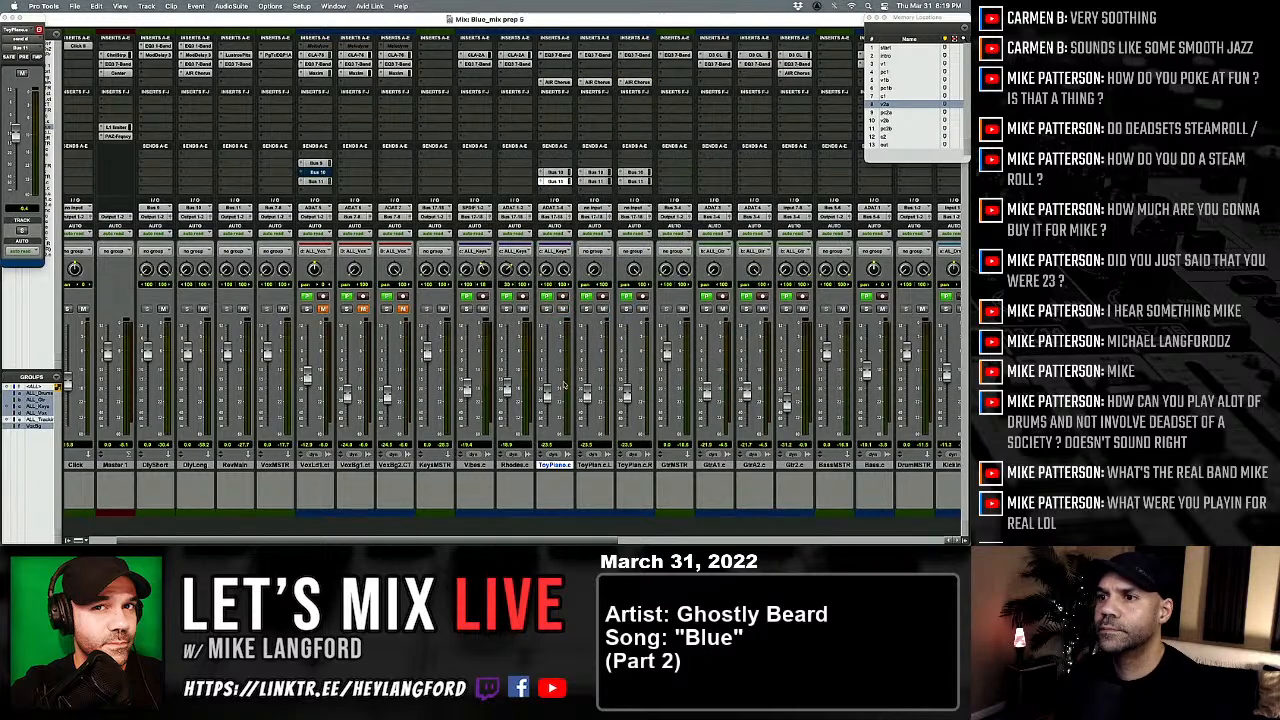
right_click(553, 470)
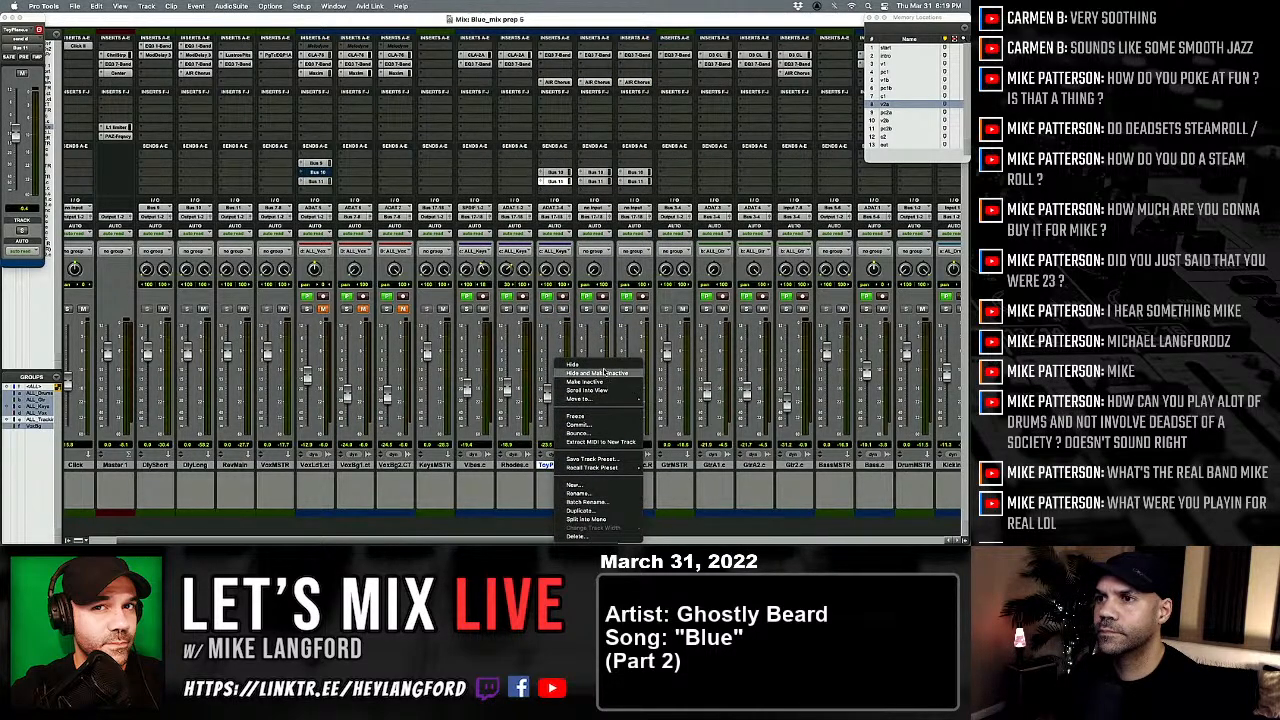
left_click(607, 375)
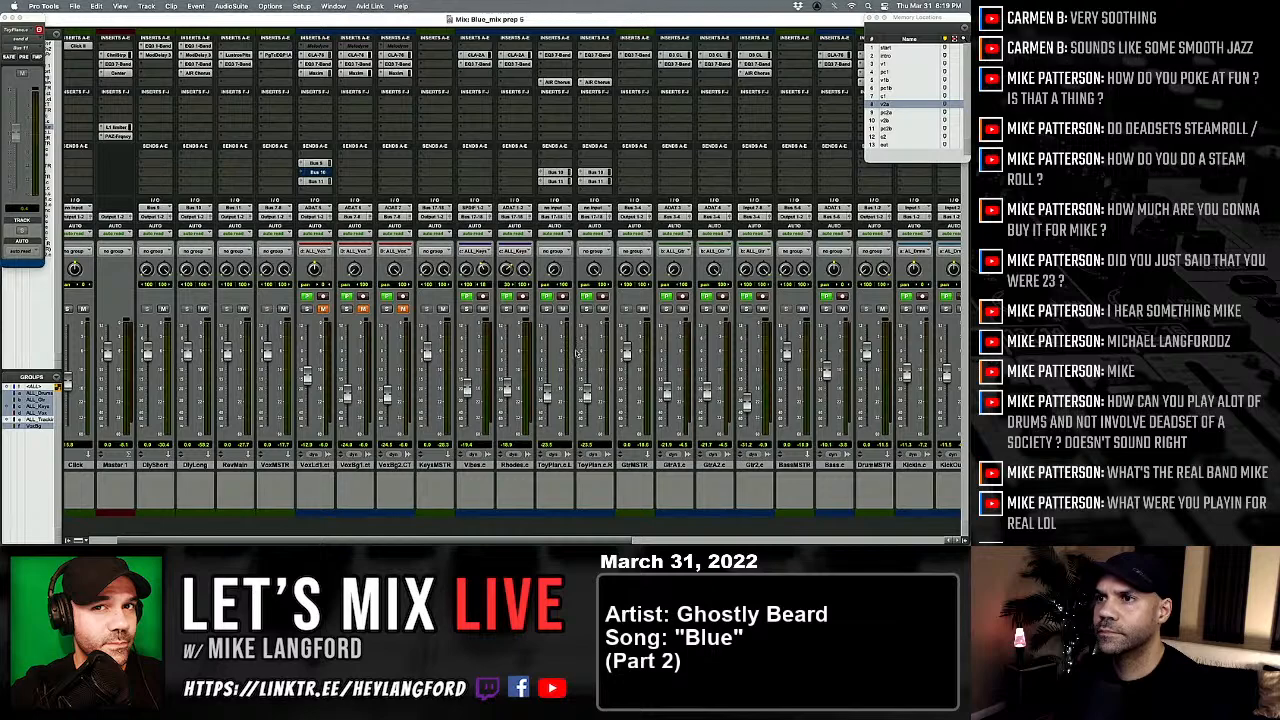
Step: Rename the two split mono tracks as ToyPianoL.c and ToyPianoR.c
left_click(565, 467)
left_click(596, 466, "shift")
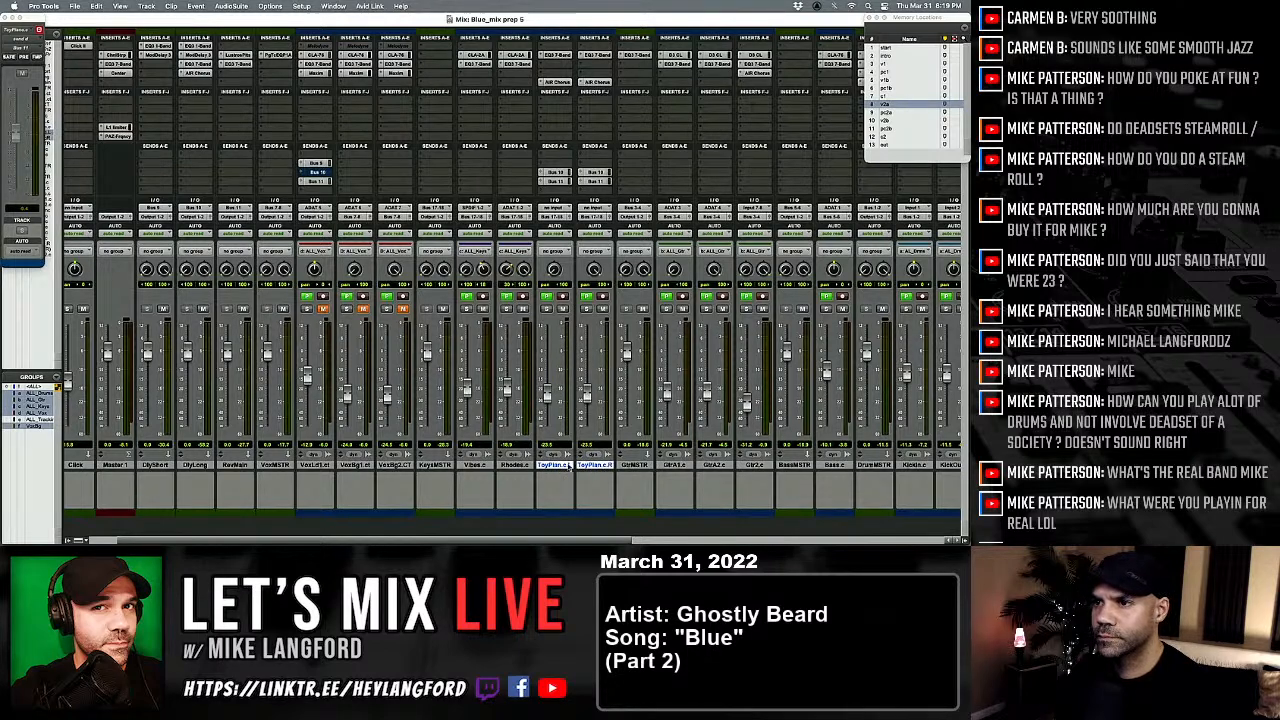
double_click(565, 467)
key("Right")
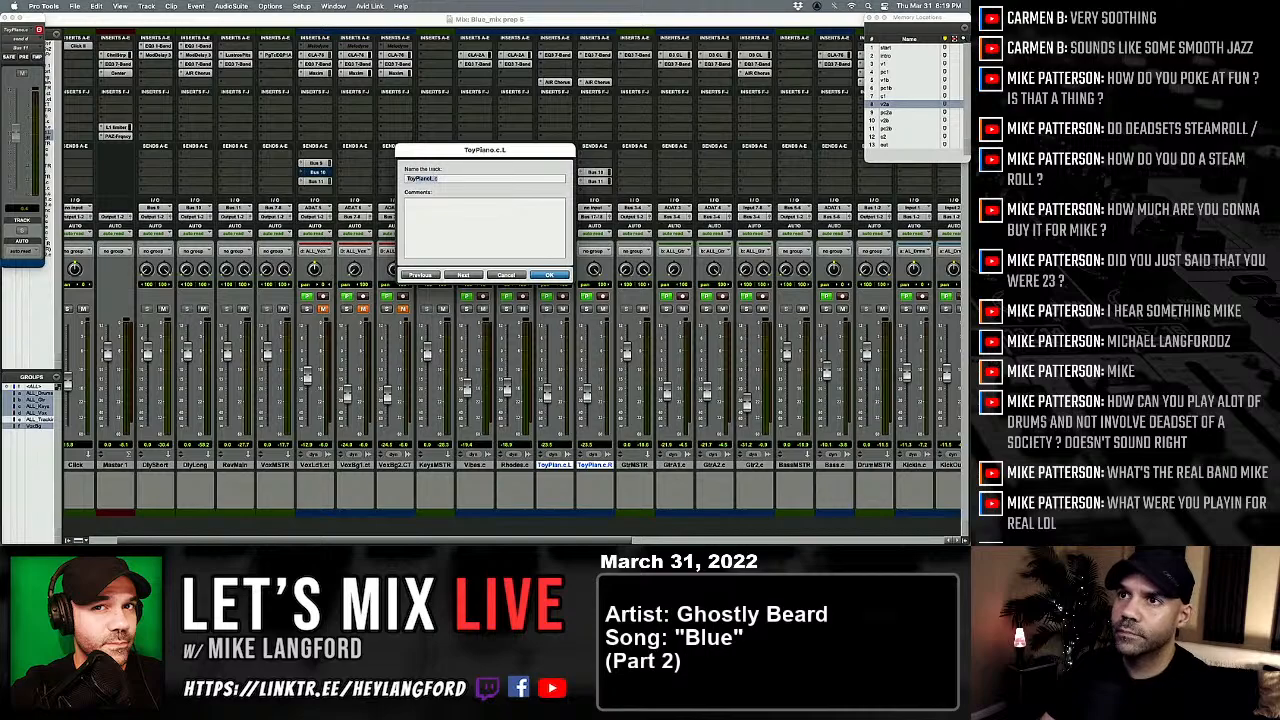
key("super+Right")
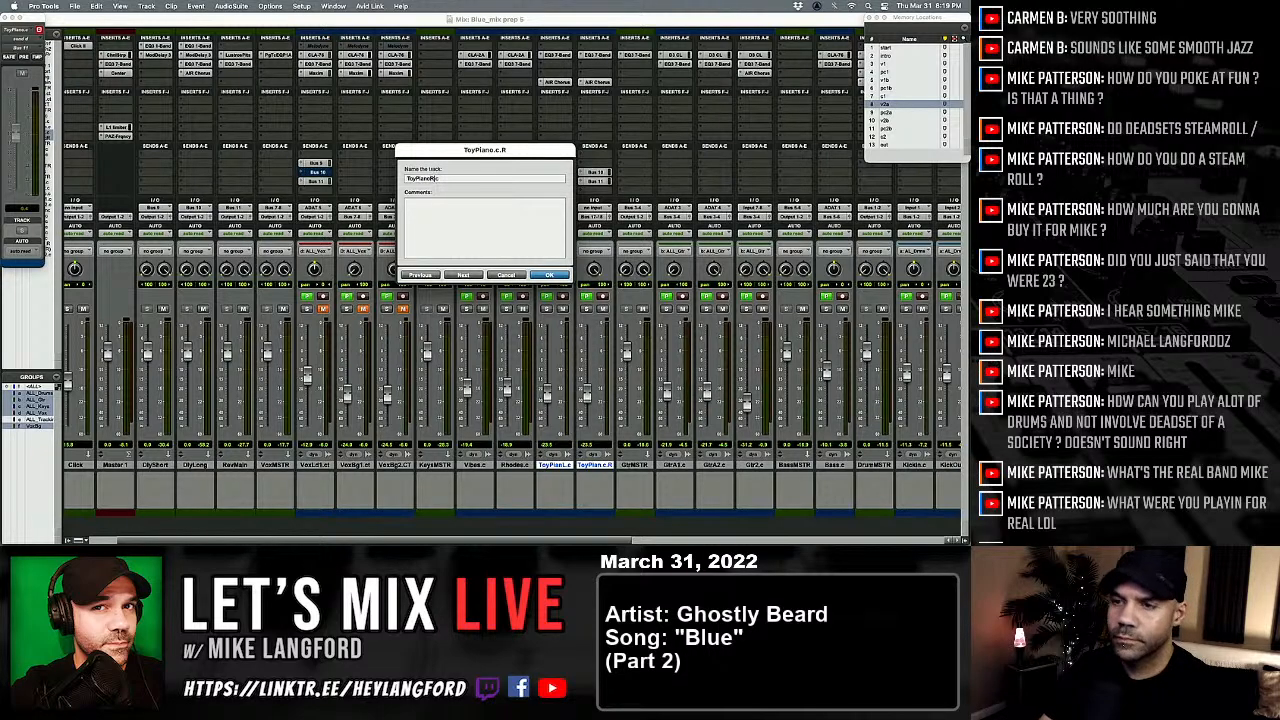
key("Return")
Step: Enlarge the ToyPianoL.c and ToyPianoR.c tracks in the Edit window and show their pan automation
key("super+equal")
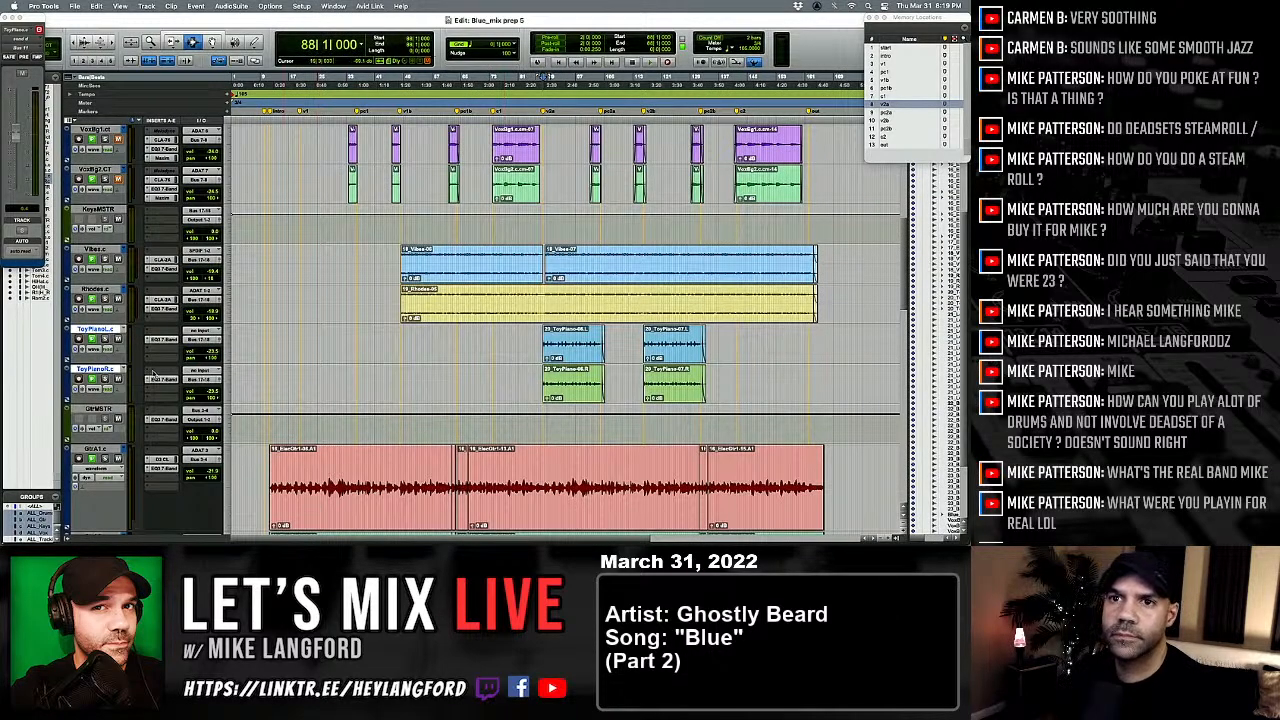
key("ctrl+Up")
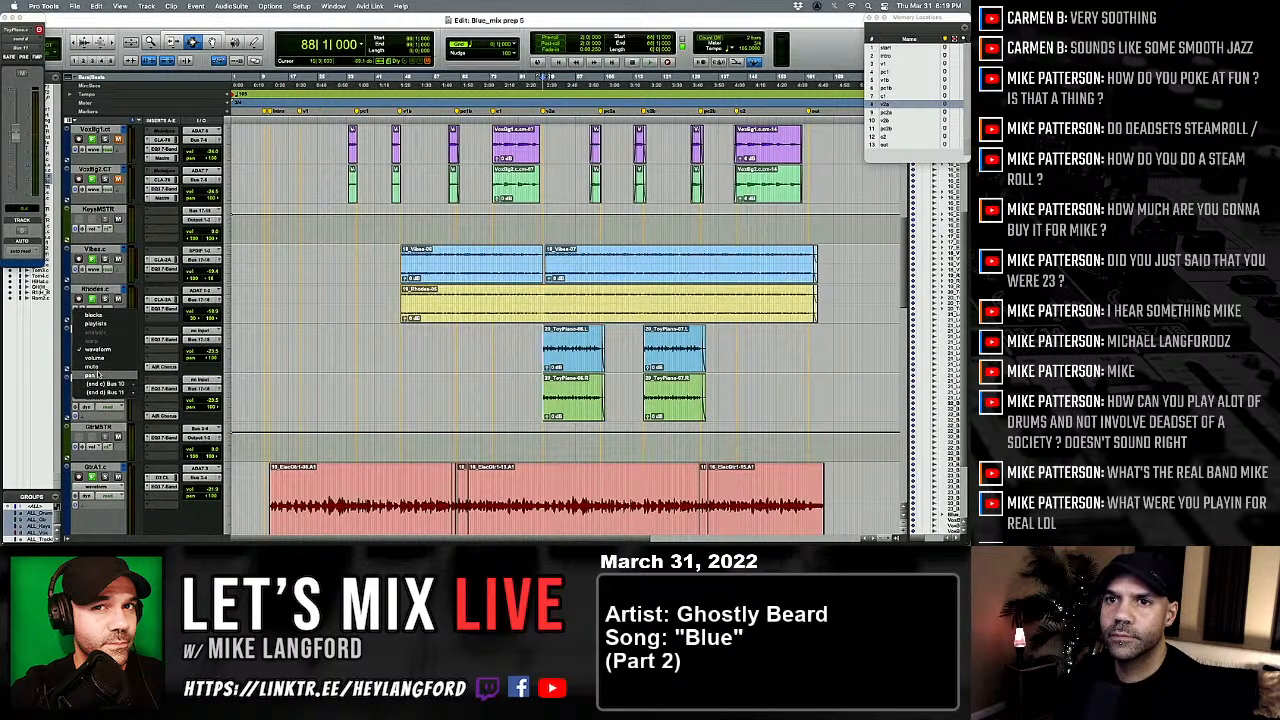
key("minus")
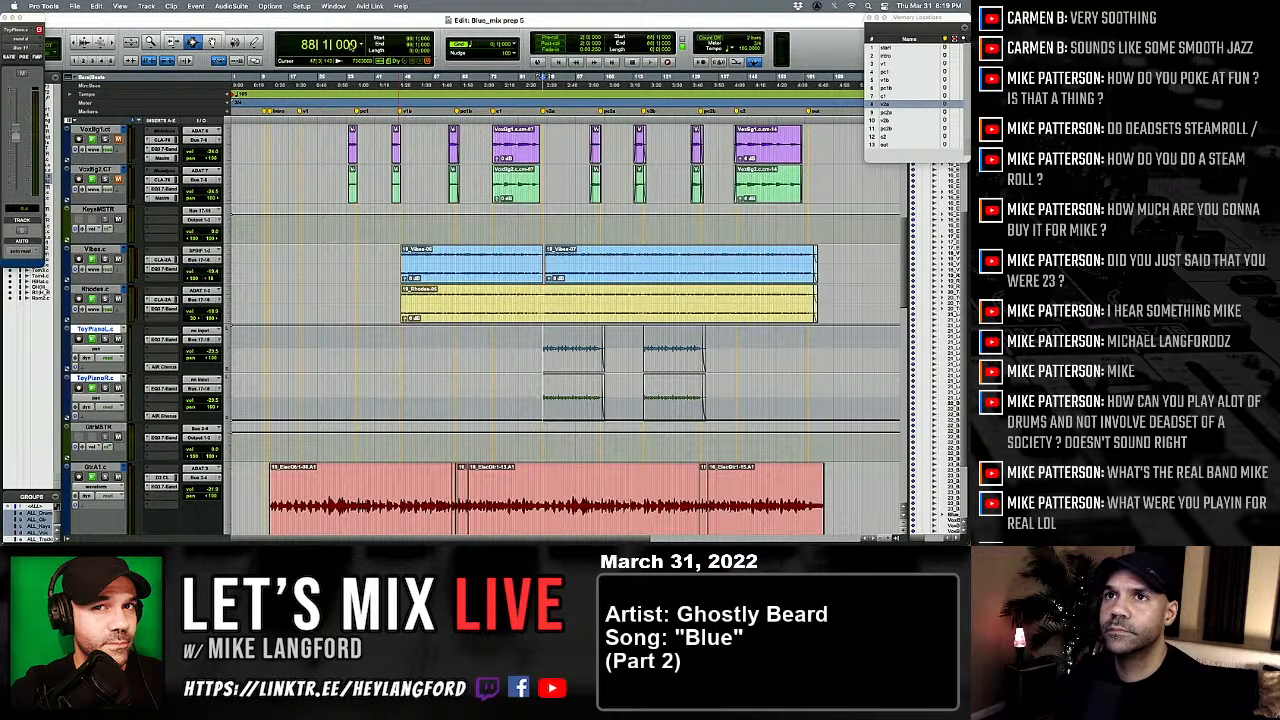
Step: Draw triangle-shaped pan automation on ToyPianoL.c across both clips with the Triangle pencil, using a 1 bar grid
left_click(253, 42)
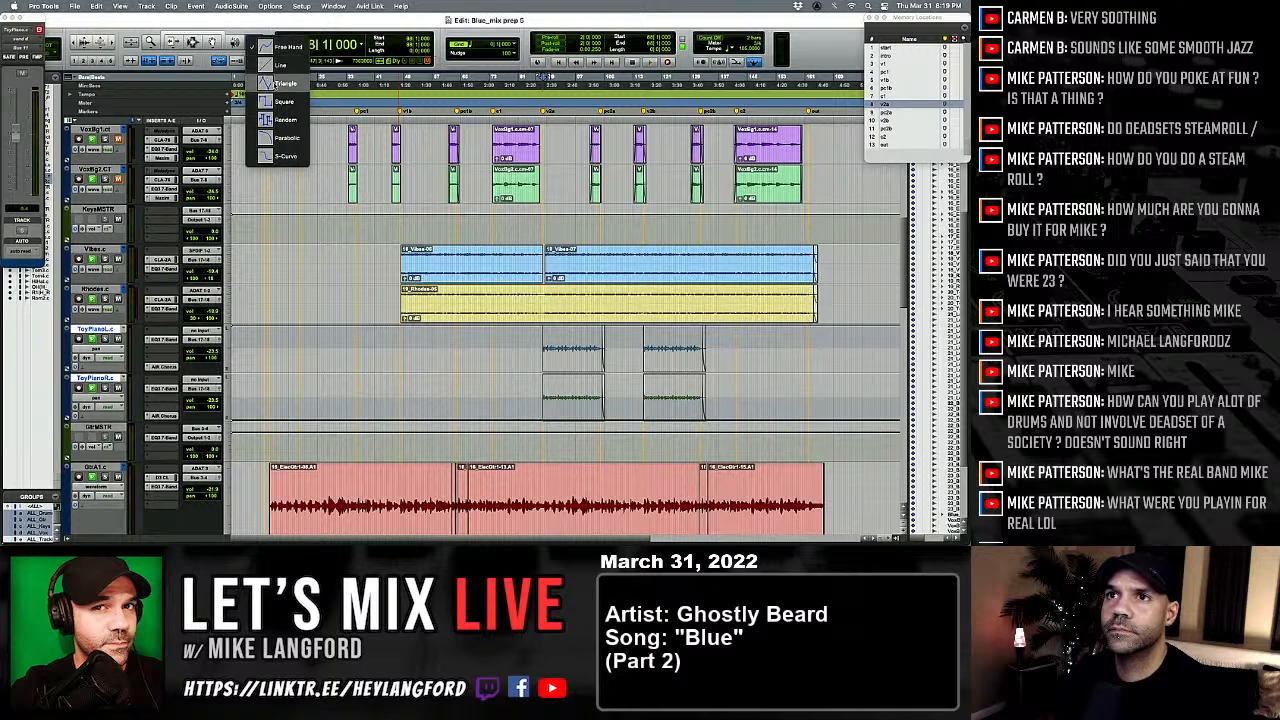
left_click(274, 85)
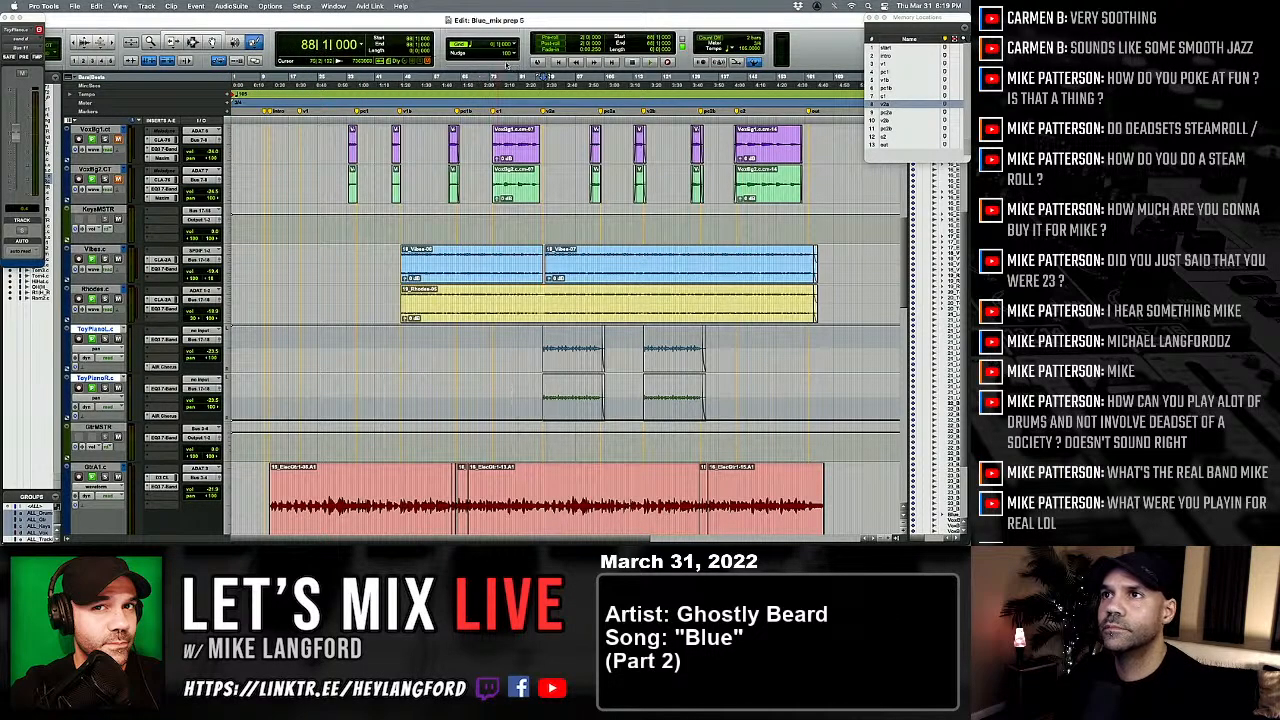
left_click(516, 44)
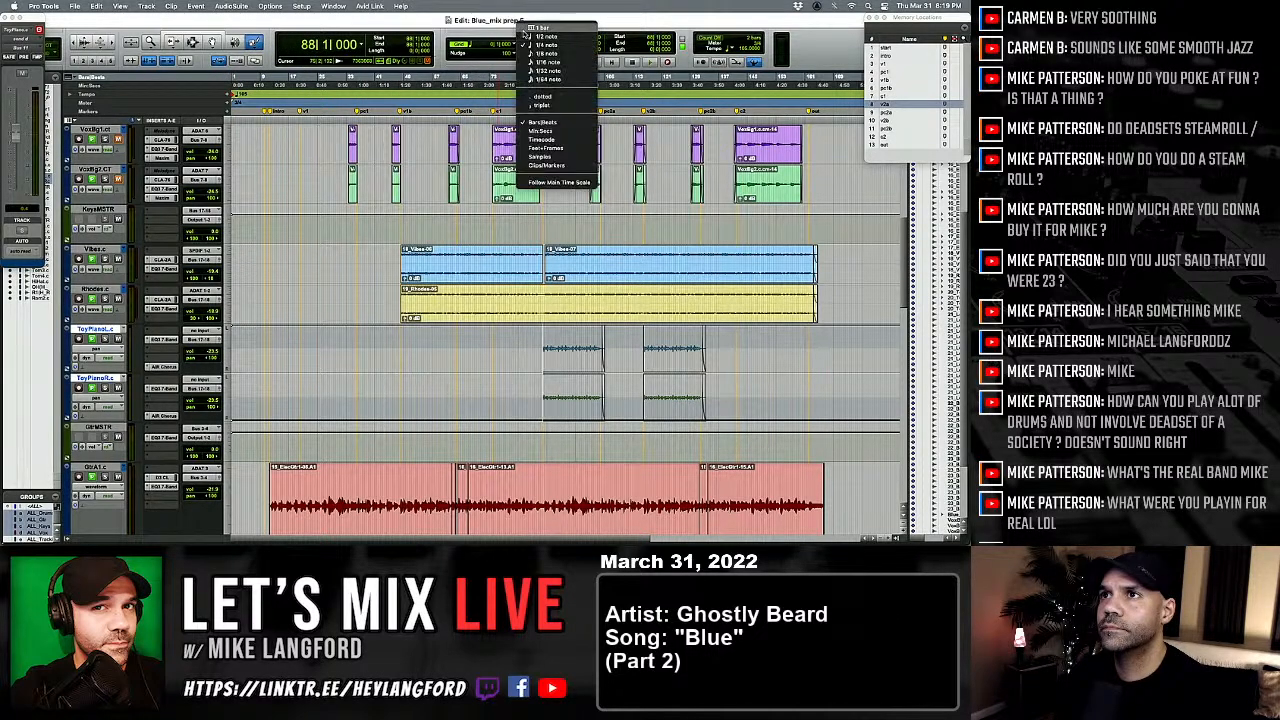
left_click(549, 149)
mouse_move(533, 321)
left_mouse_down()
mouse_move(606, 342)
mouse_move(717, 346)
left_mouse_up()
key("t")
key("t")
scroll(593, 420, "right", 2)
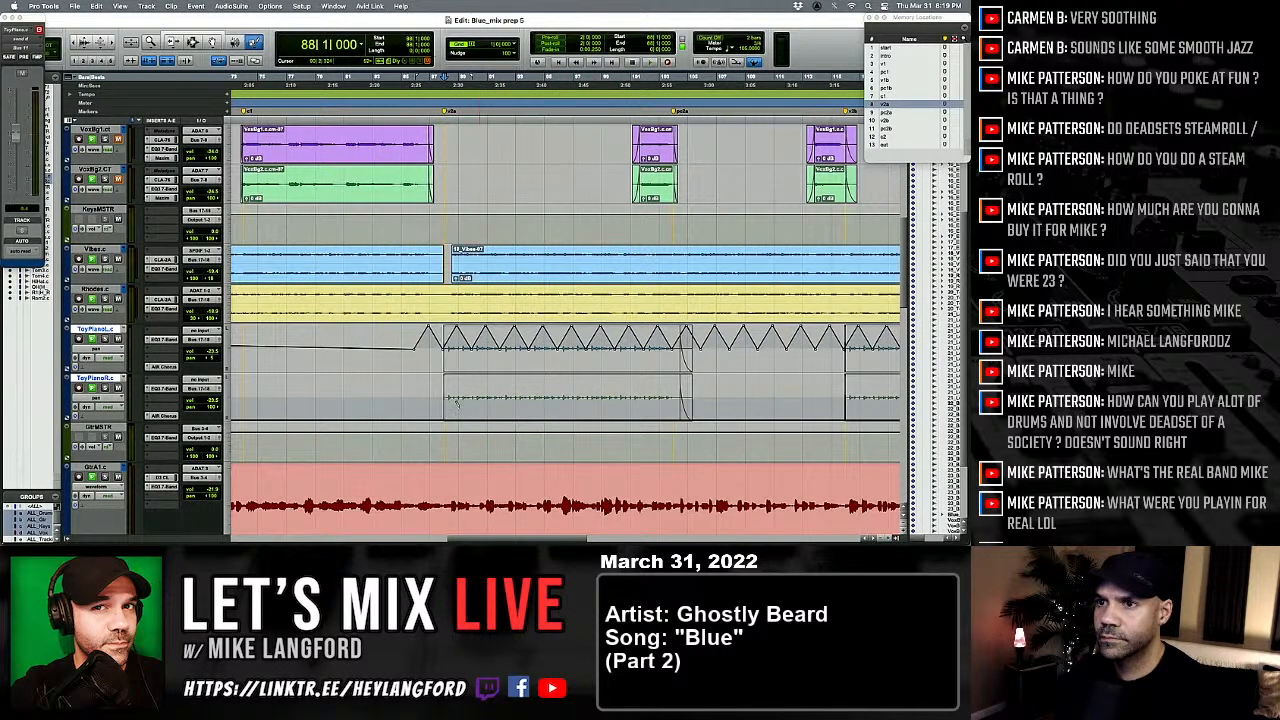
Step: Try to draw triangle-shaped pan automation on ToyPianoR.c starting just before the v2a marker
scroll(423, 413, "right", 2)
left_click_drag(327, 411, 793, 386)
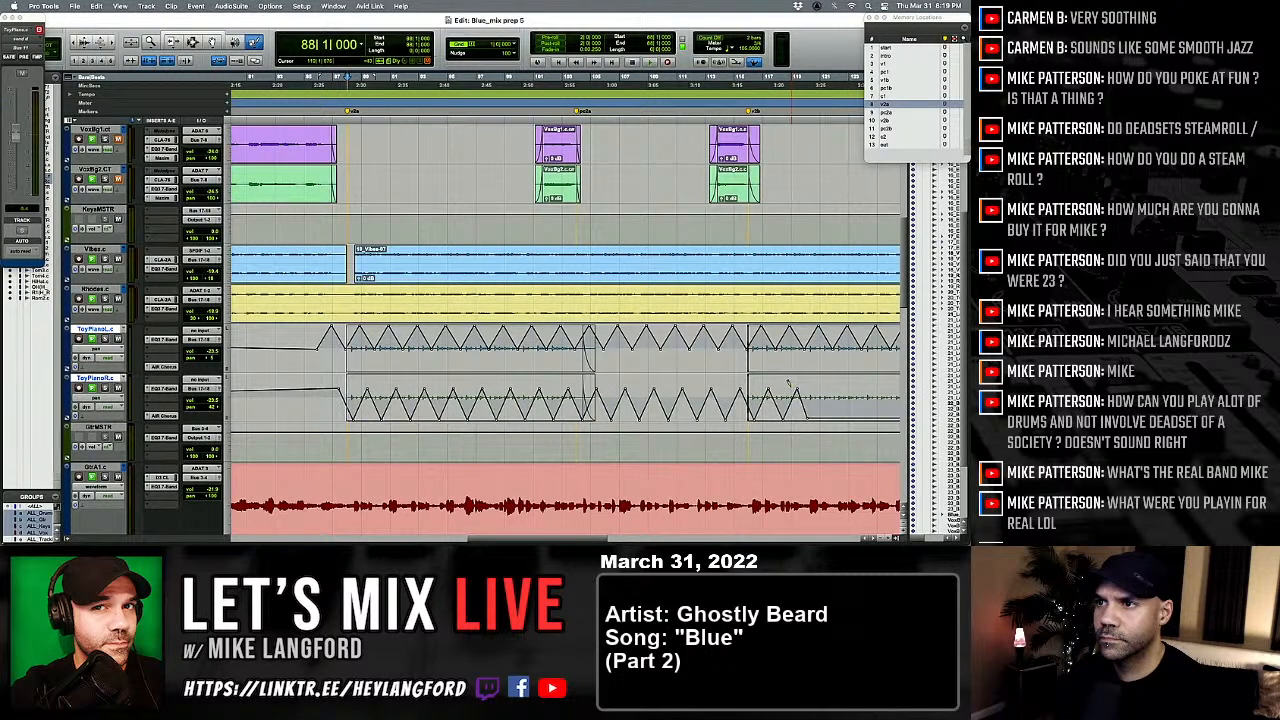
scroll(780, 385, "right", 4)
key("super+z")
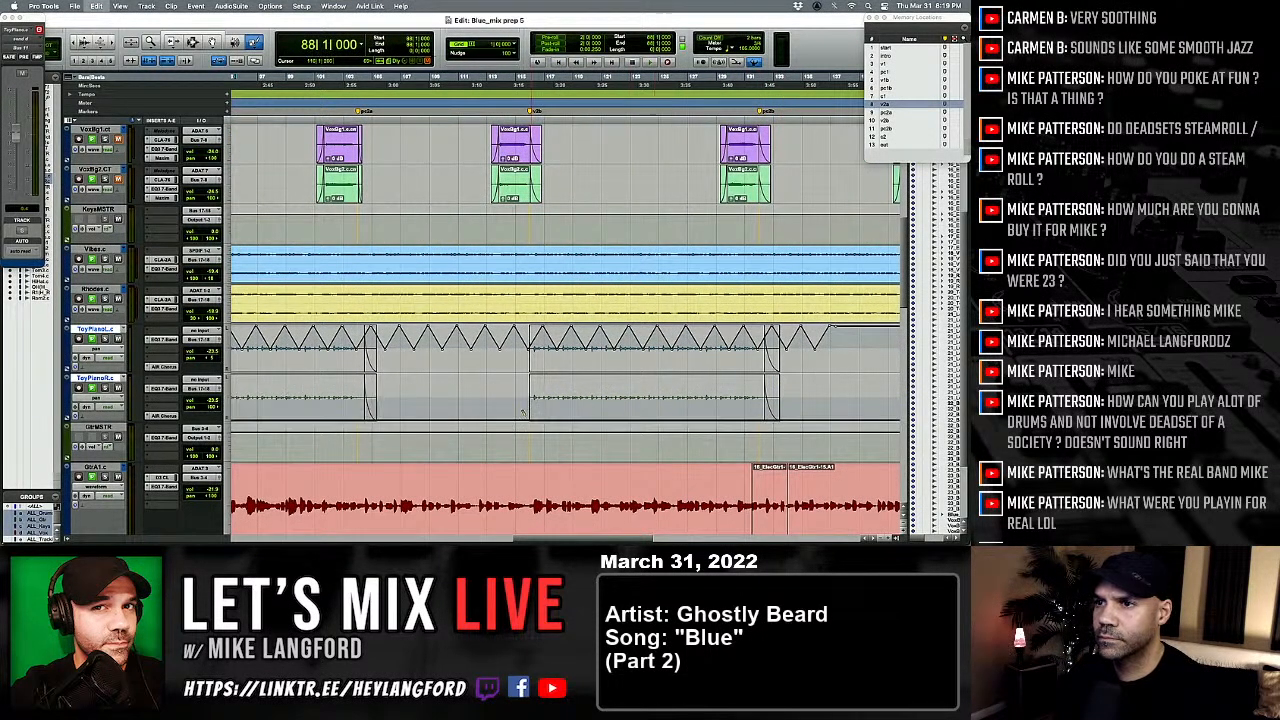
key("super+bracketleft")
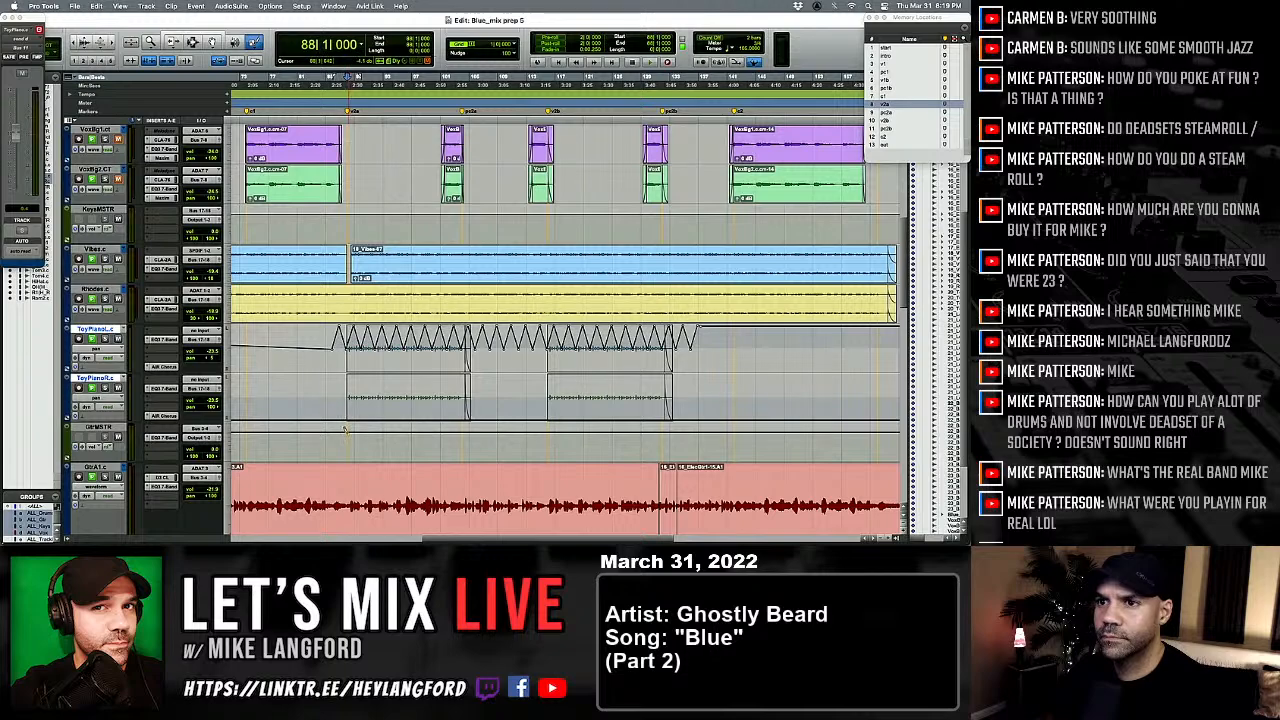
Step: Draw triangle-shaped pan automation on ToyPianoR.c from the v2a marker across both clips and play it back from there
mouse_move(345, 380)
left_mouse_down()
mouse_move(635, 383)
mouse_move(676, 354)
mouse_move(691, 402)
left_mouse_up()
key("r")
key("r")
key("F6")
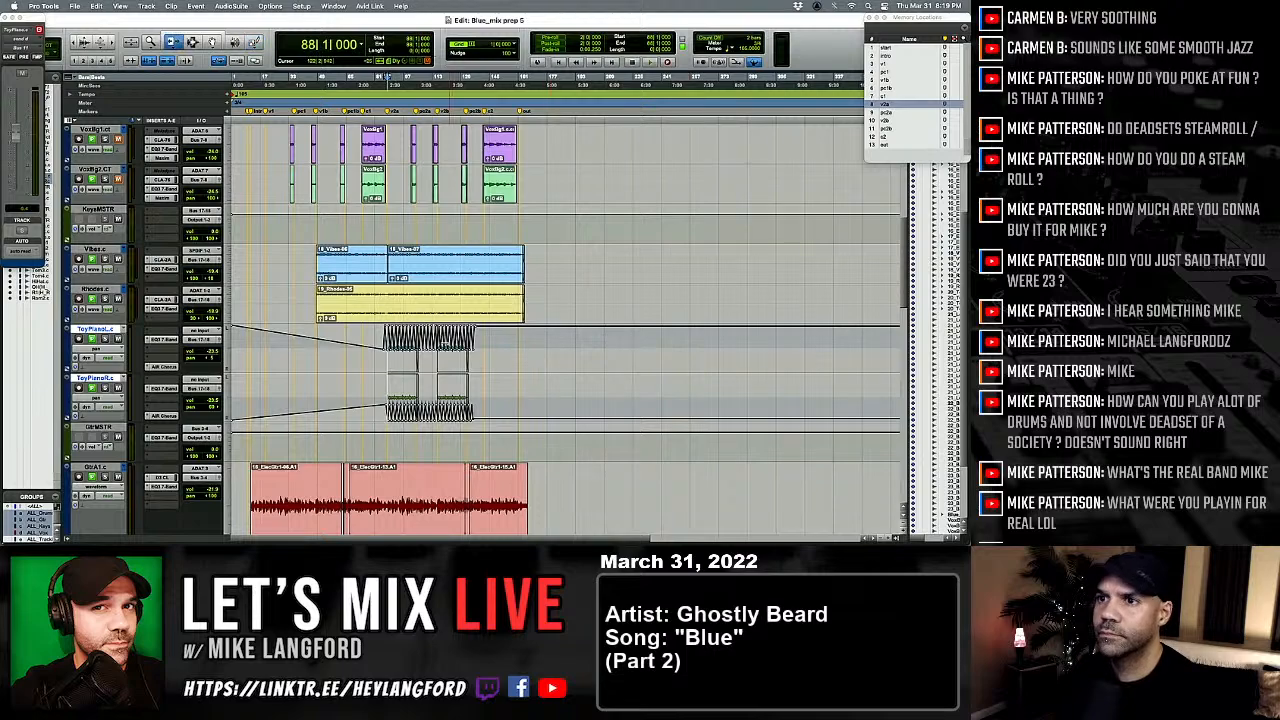
key("F7")
left_click(387, 346)
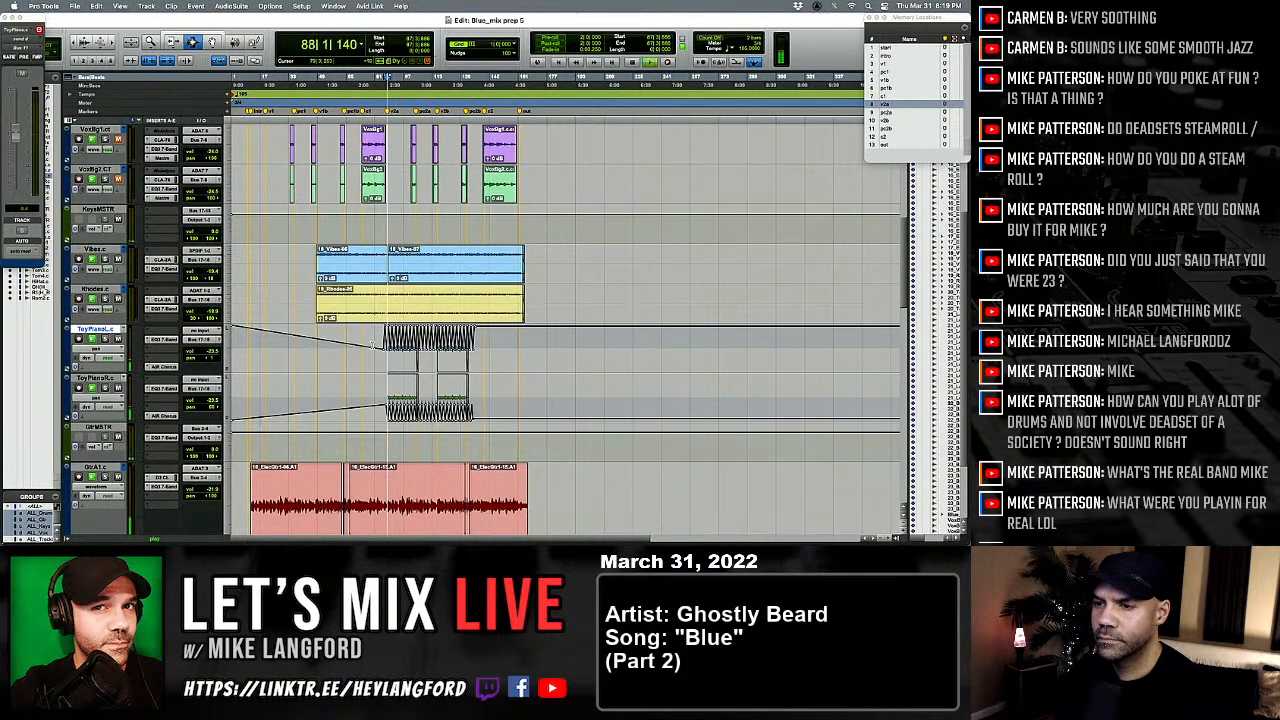
Step: Group the two toy piano tracks in the Mix window under the name ToyPiano
key("super+equal")
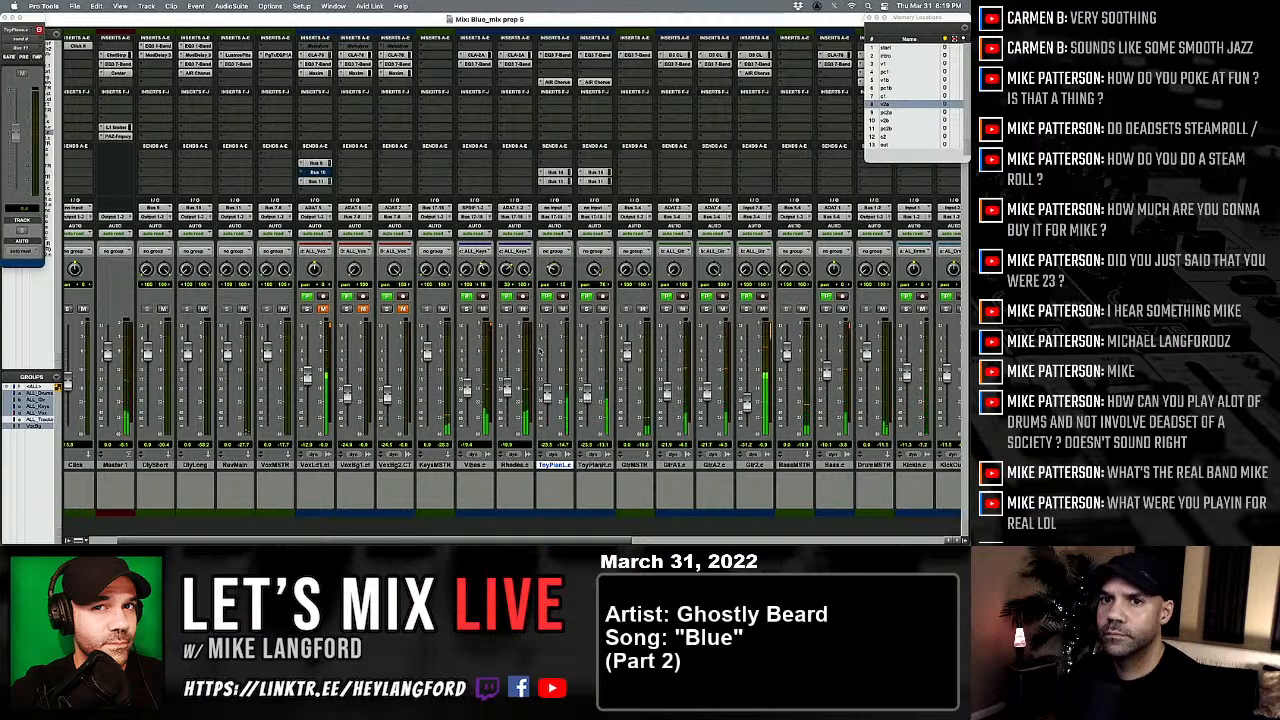
left_click(606, 467, "shift")
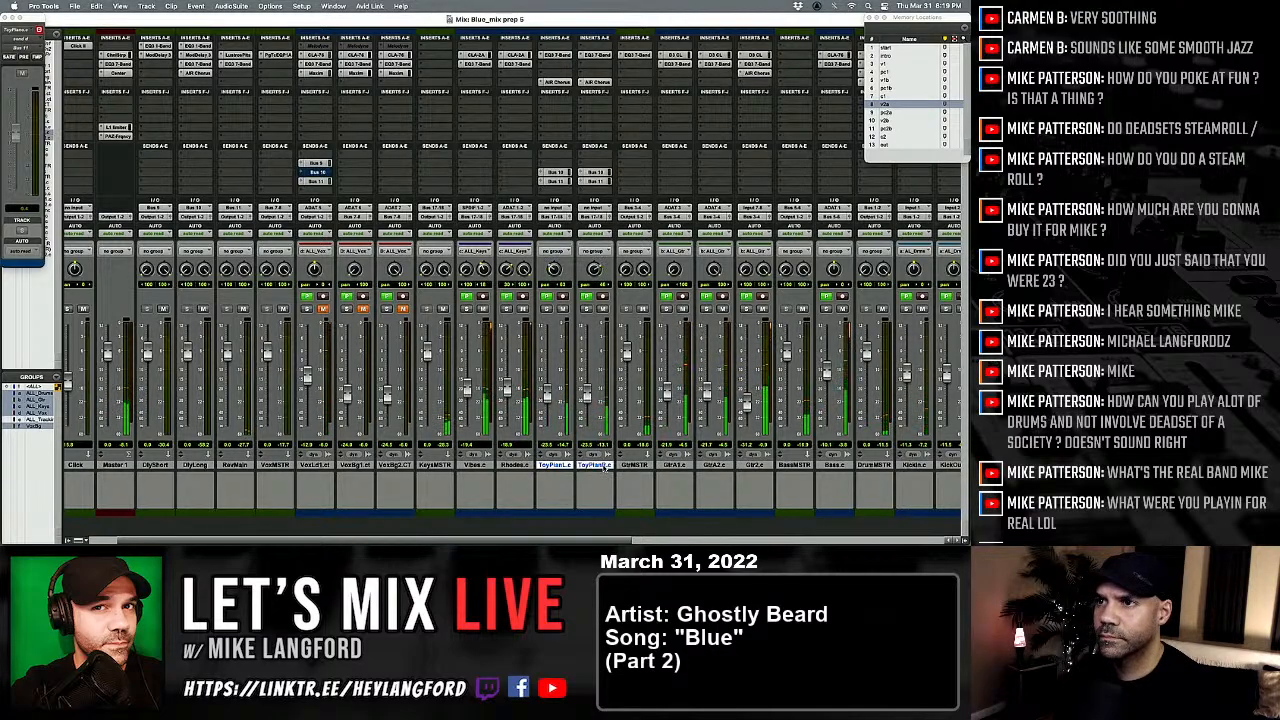
key("super+g")
type("ToyPiano")
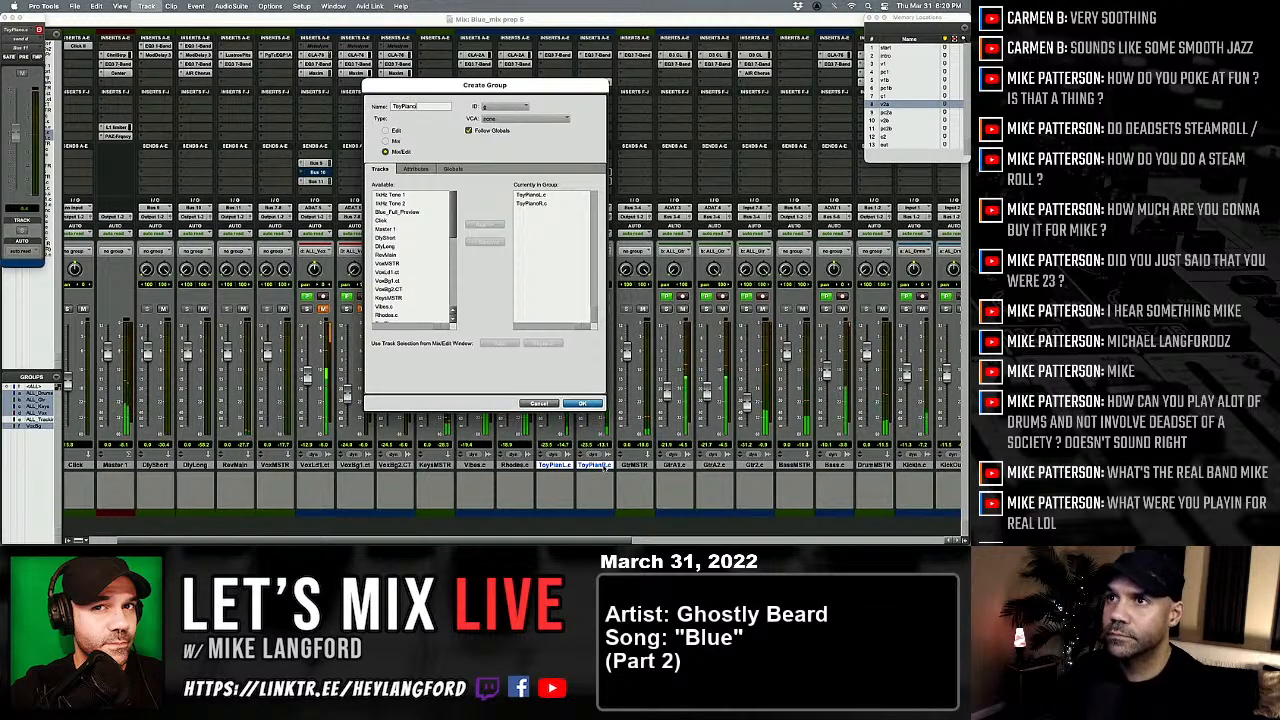
key("Return")
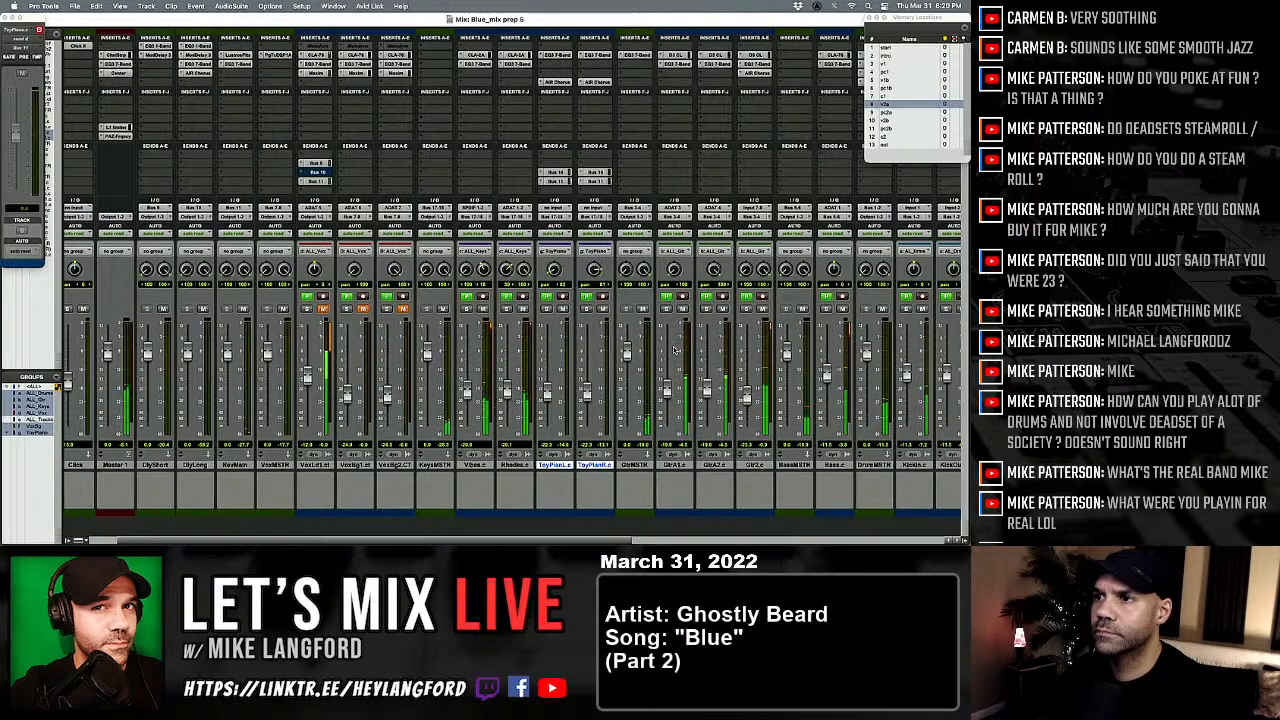
Step: Lengthen the compressor attack on the GtrA1 guitar track and check the matching compressor on GtrA2
left_click(675, 53)
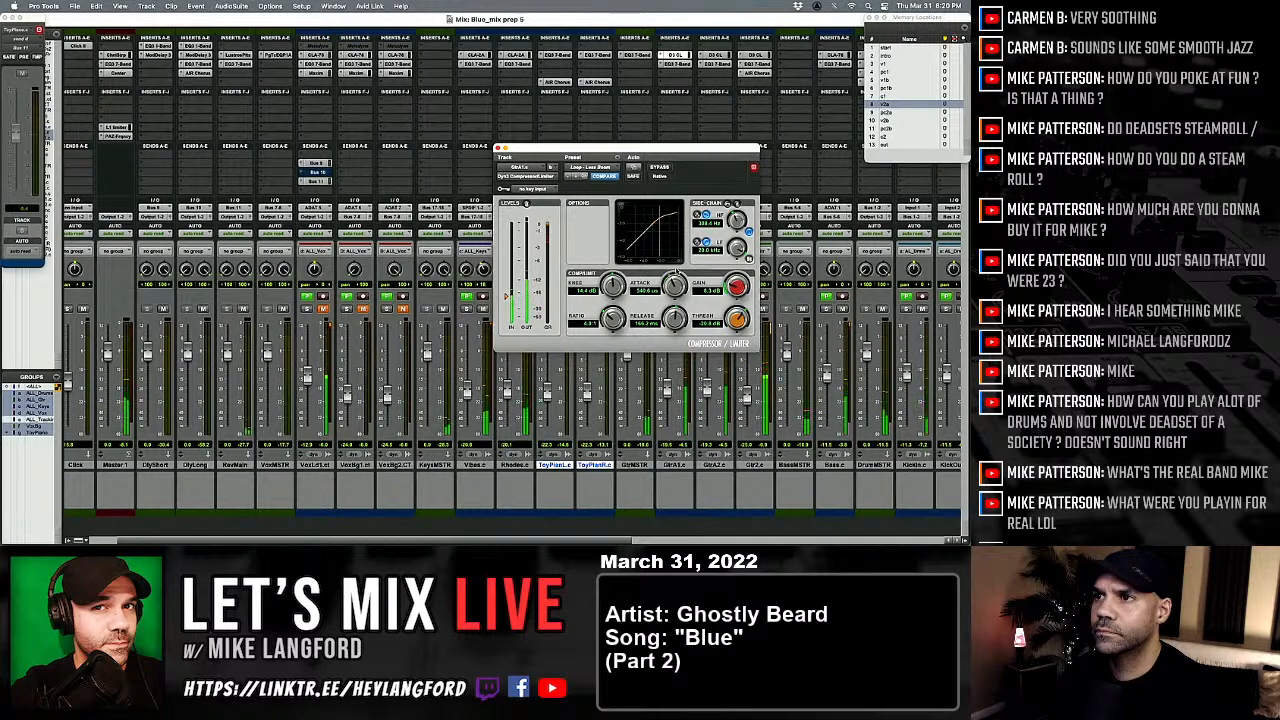
left_click_drag(677, 271, 676, 266)
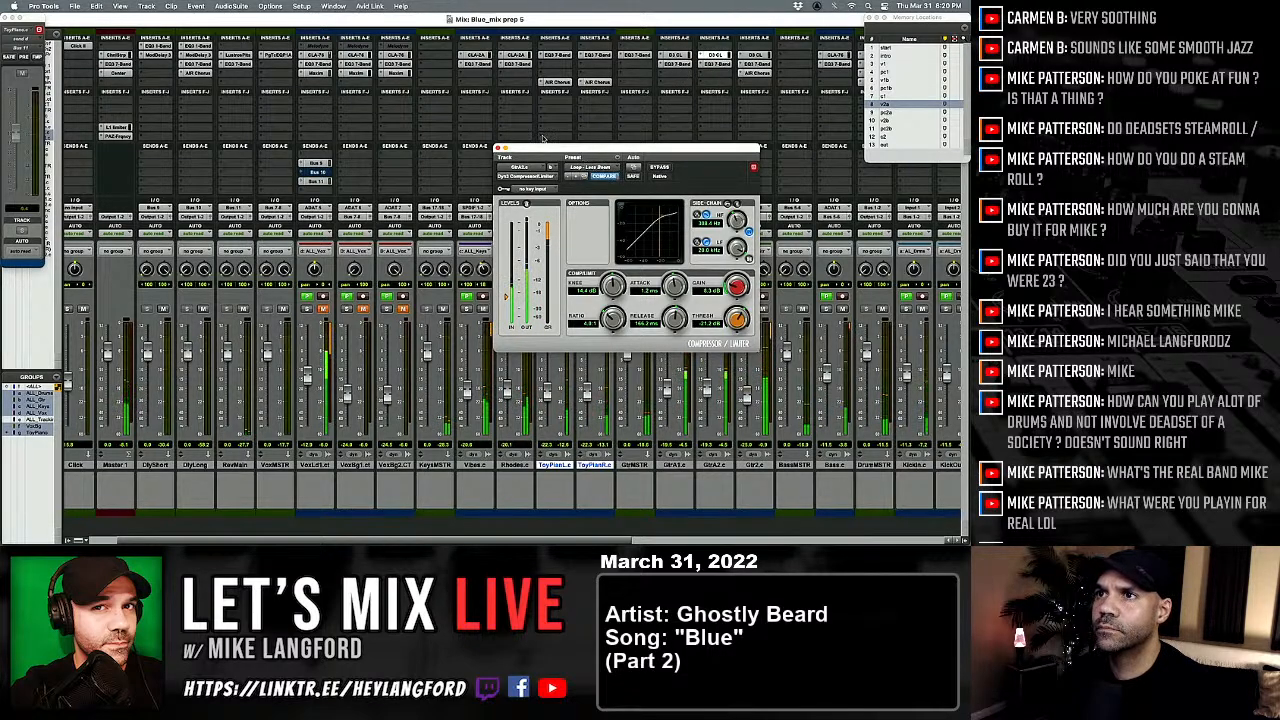
left_click(714, 55)
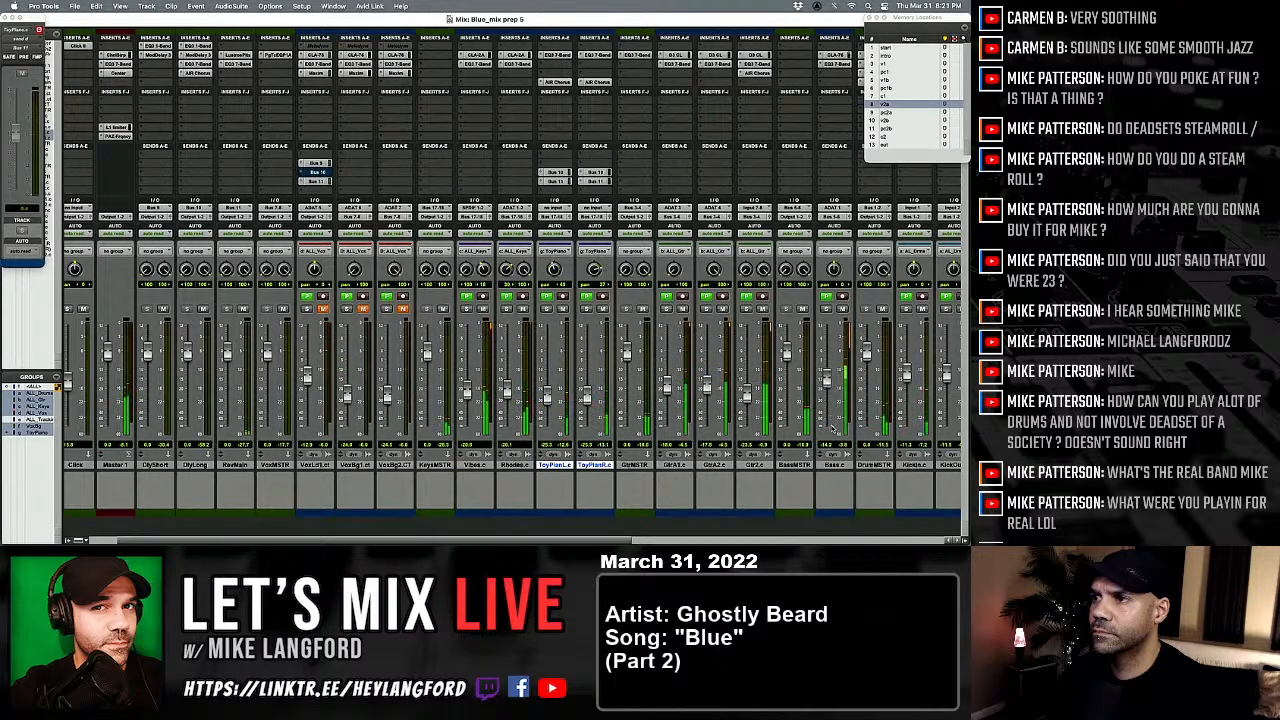
Step: Lower the high-frequency boost in the bass track's EQ to about 3.3 dB and close the EQ
left_click(836, 64)
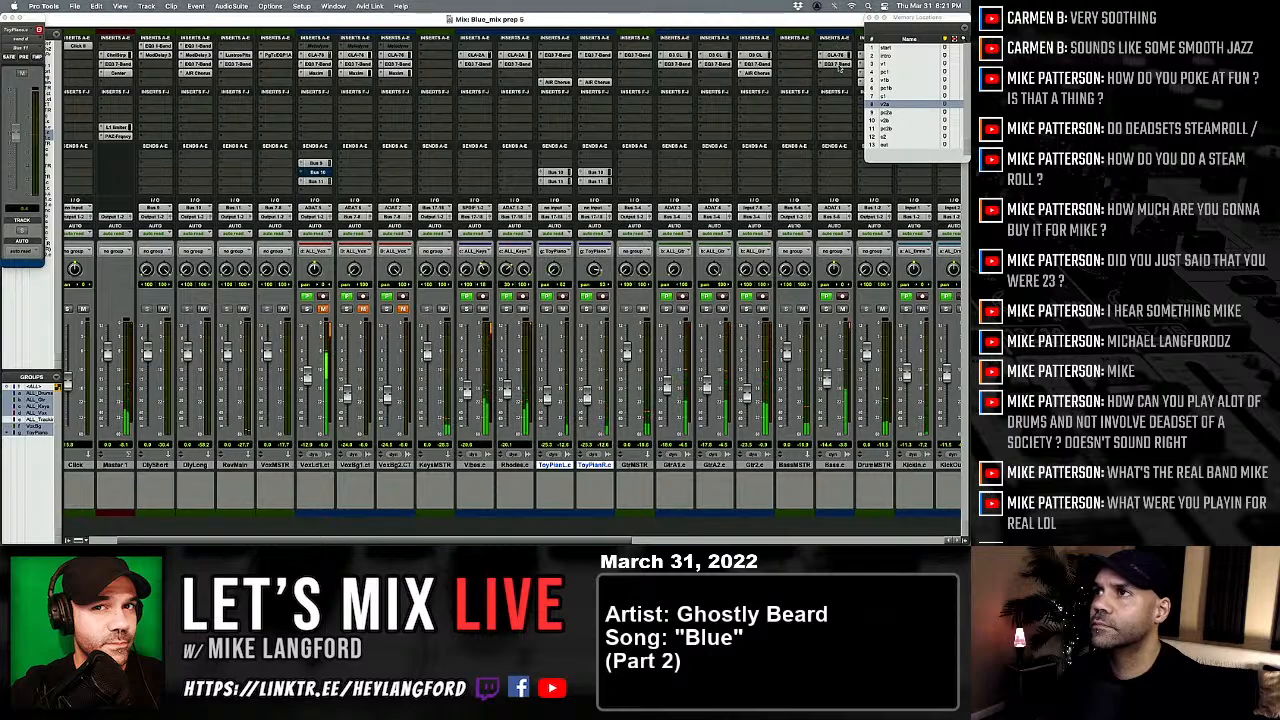
left_click_drag(813, 358, 813, 376)
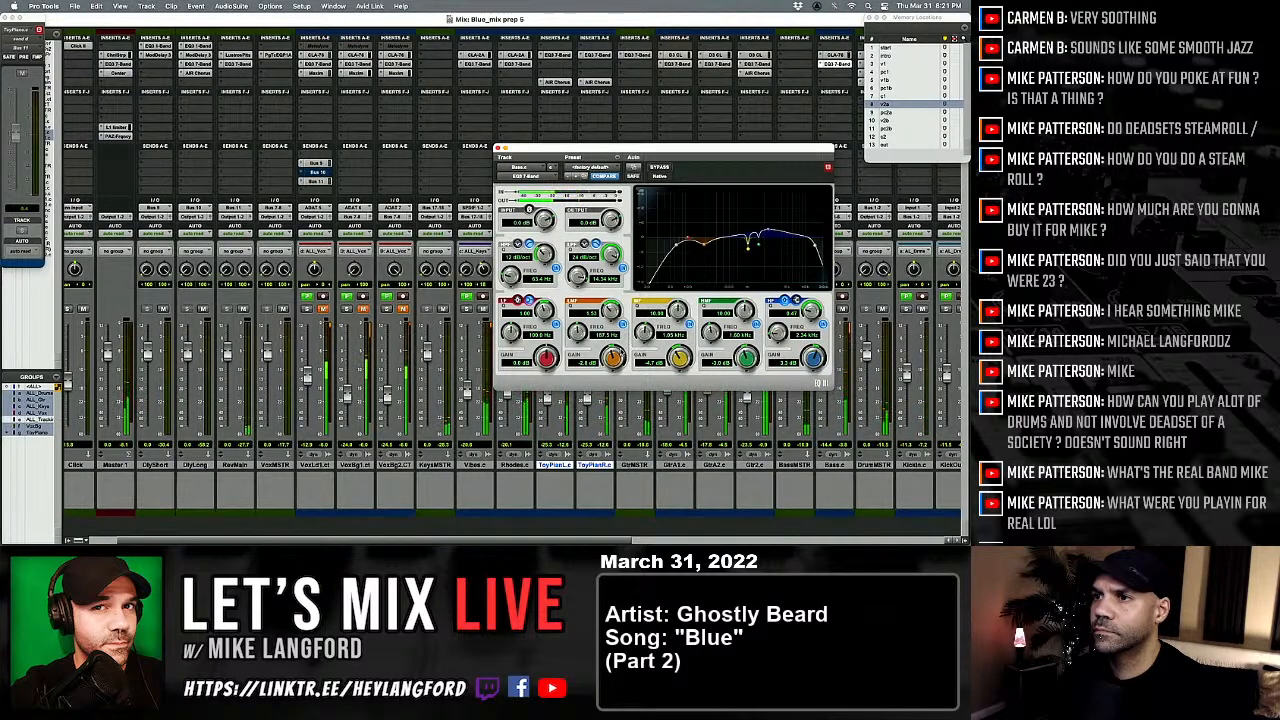
left_click(498, 148)
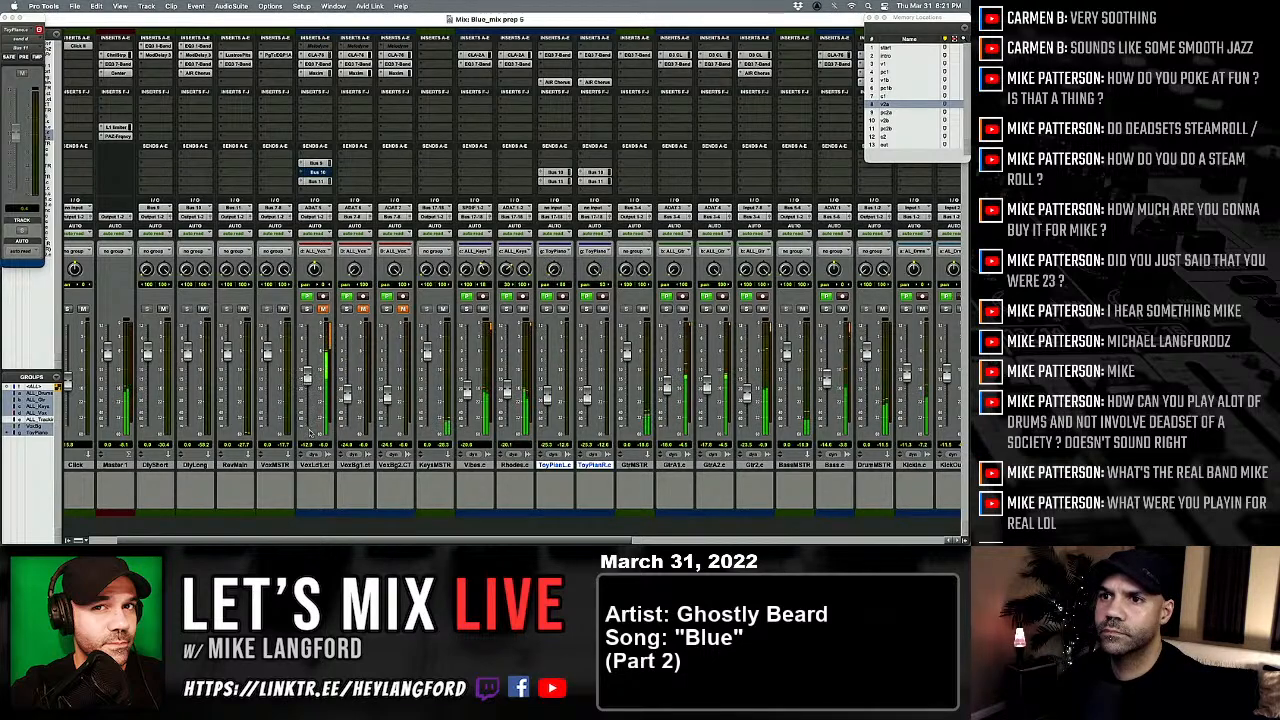
Step: Pull the vocal group's faders down and insert a mono/stereo Mod Delay III with the _WideVox preset on the lead vocal
left_click_drag(307, 377, 307, 431)
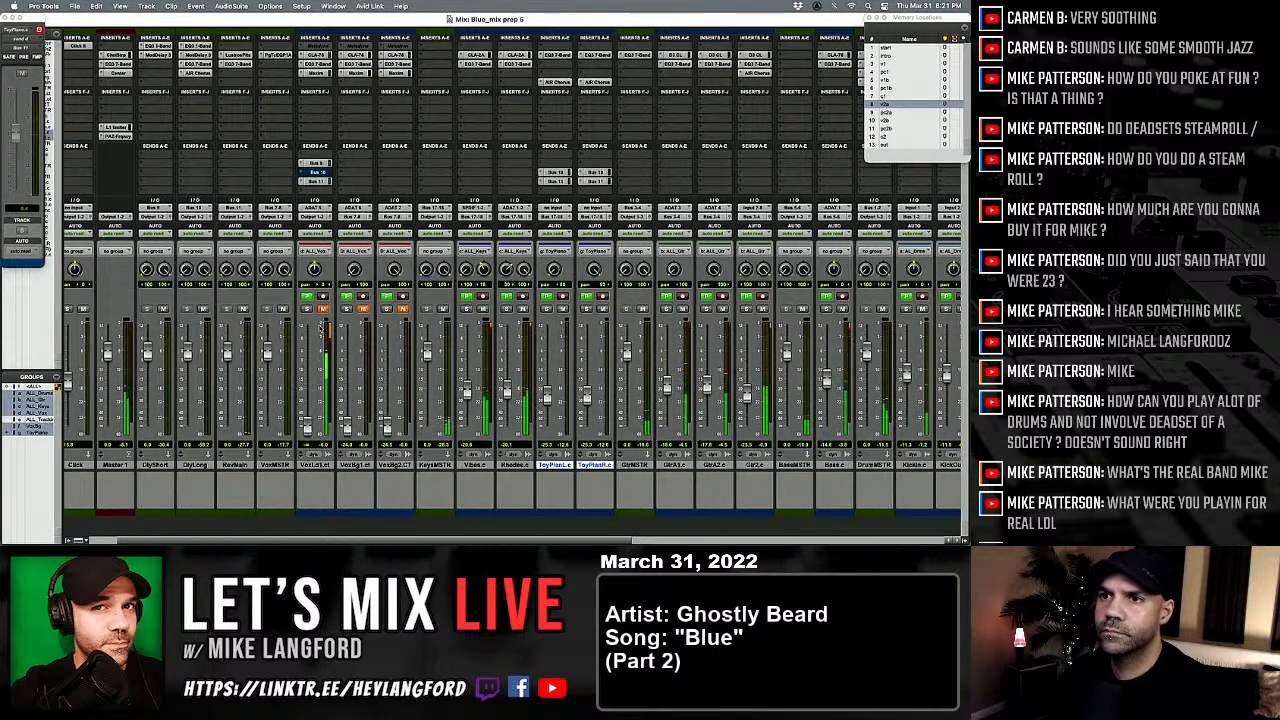
left_click(301, 85)
mouse_move(345, 82)
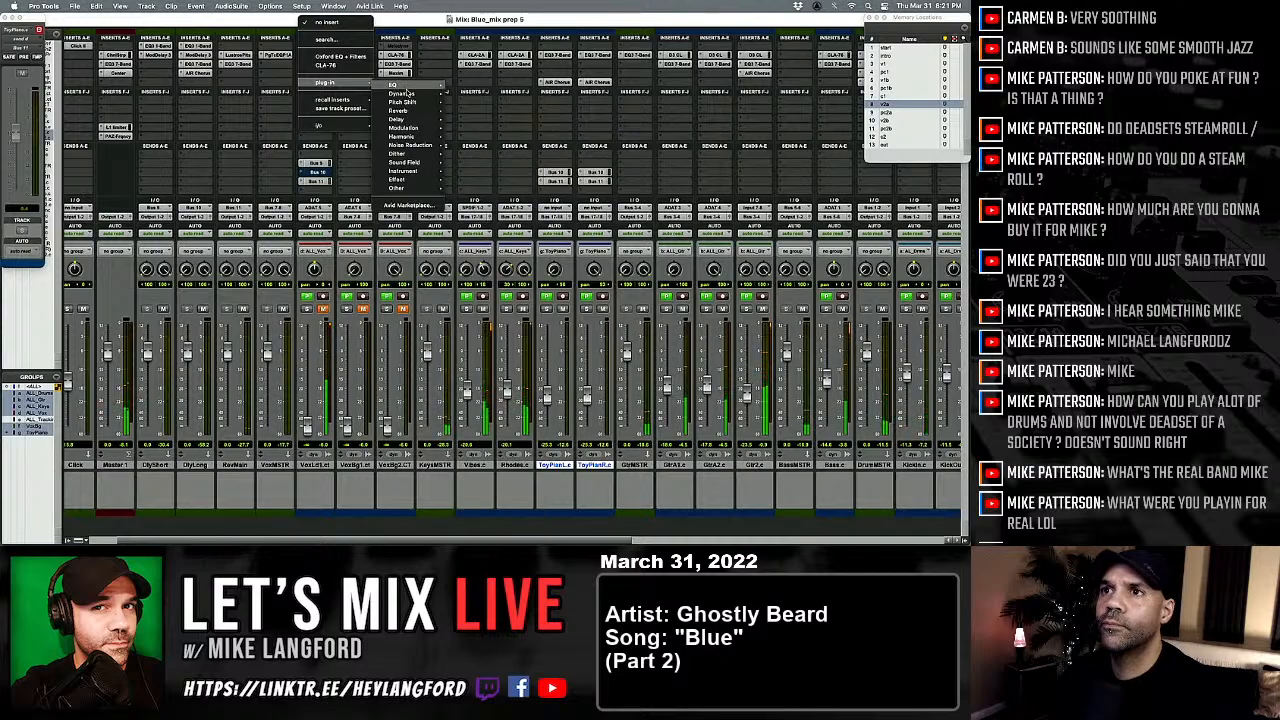
mouse_move(402, 93)
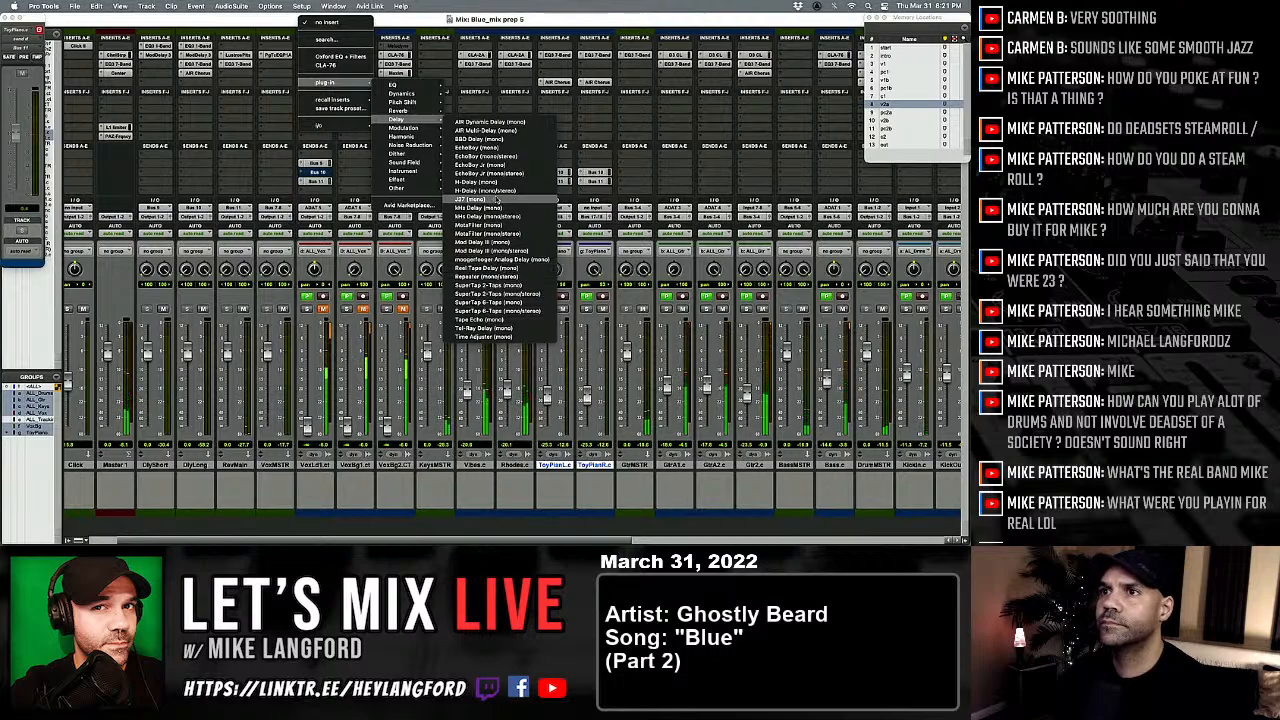
left_click(497, 250)
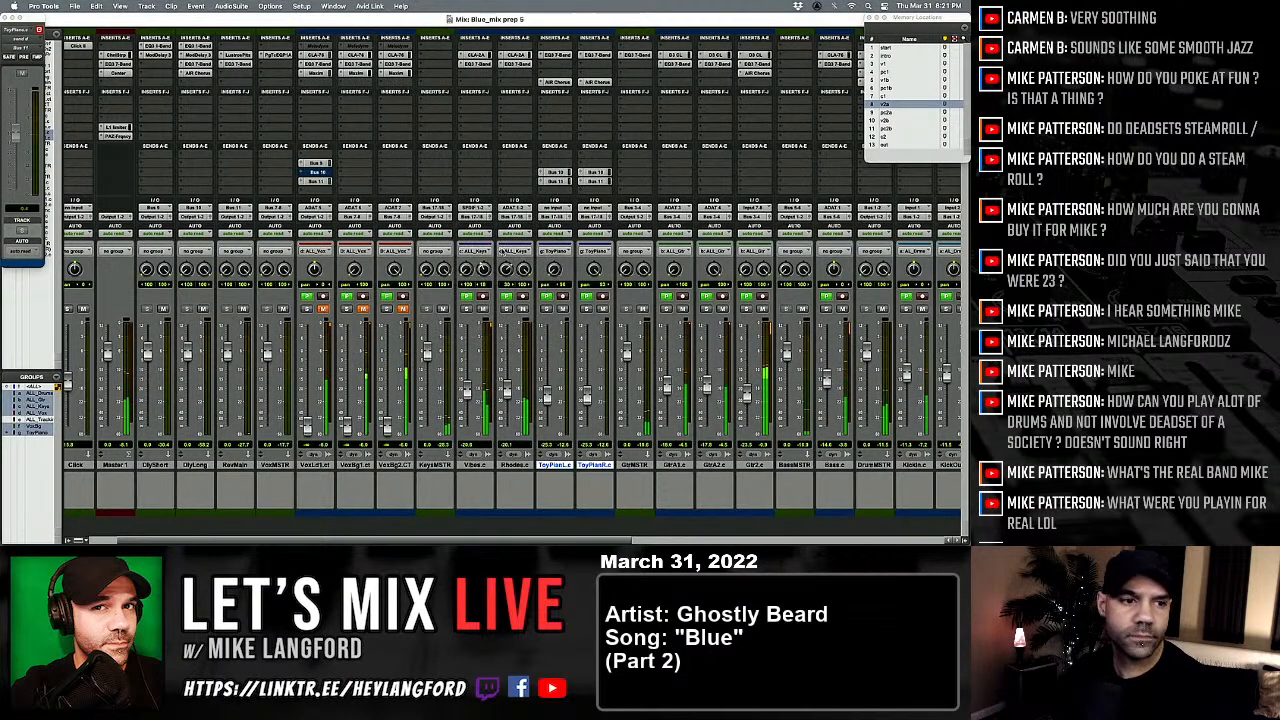
left_click(578, 168)
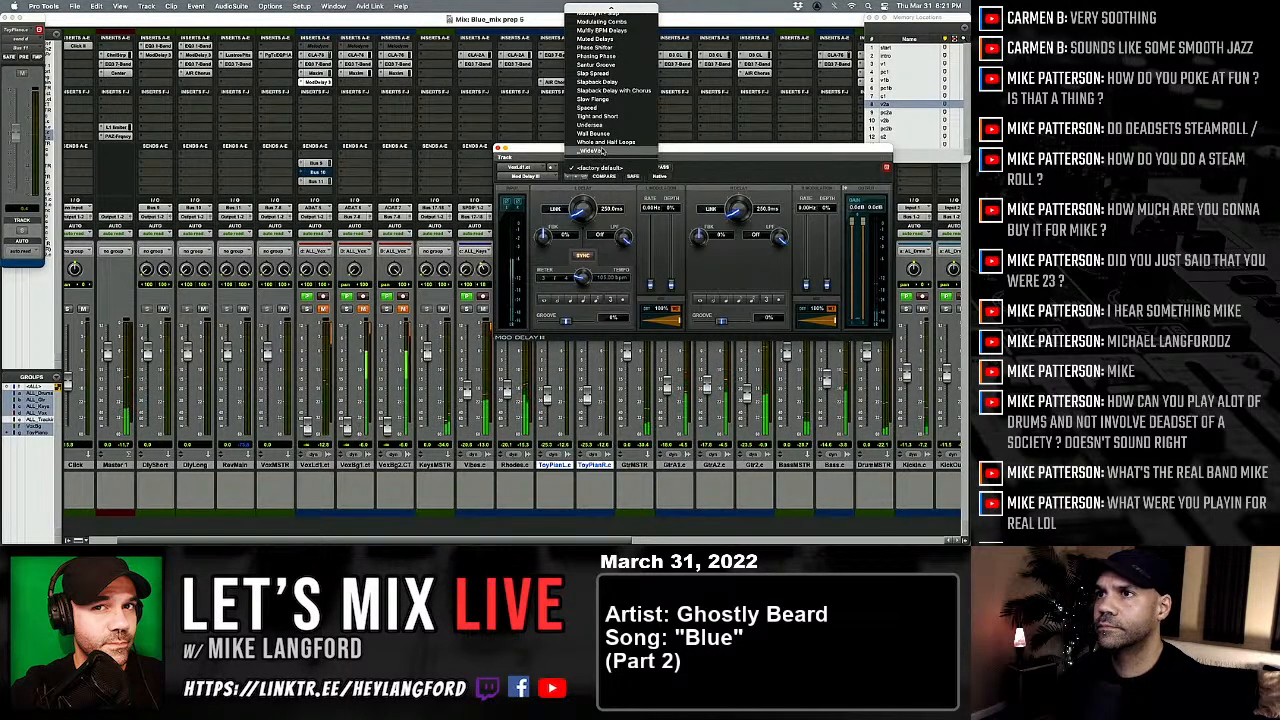
left_click(590, 150)
left_click(499, 150)
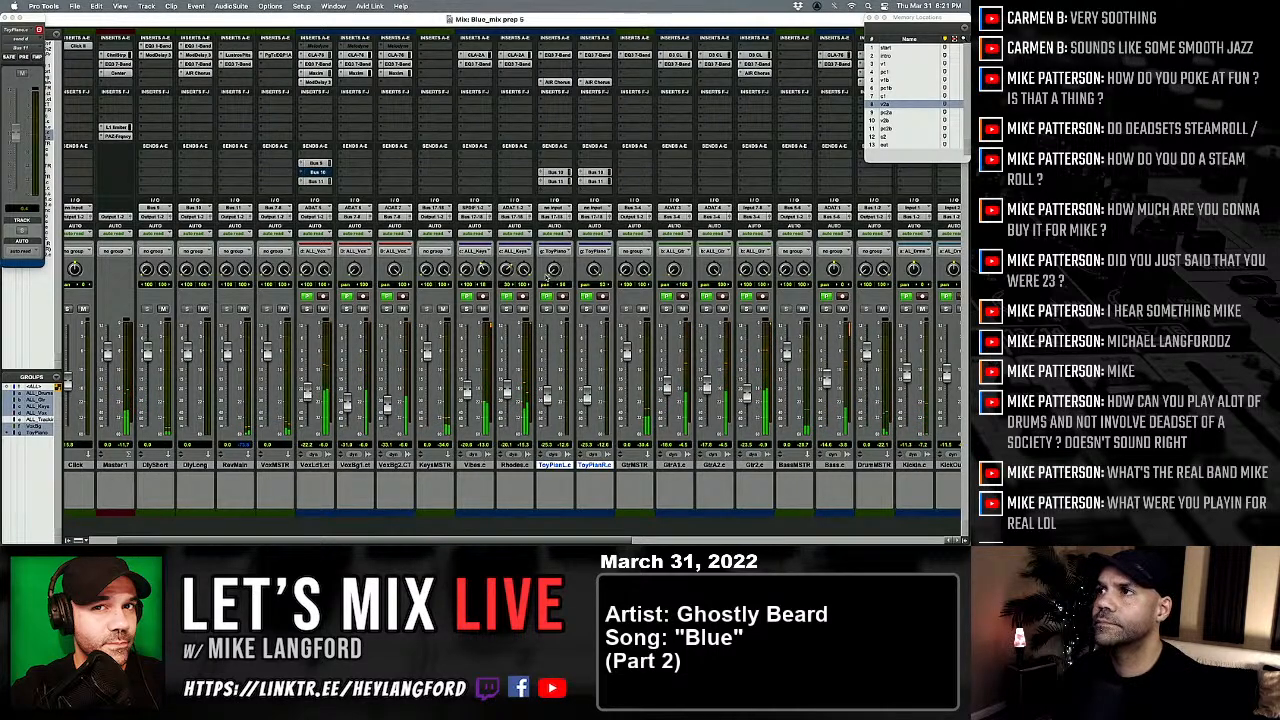
Step: Go to the v1 marker, solo the lead vocal and make its Maxim insert inactive
left_click(884, 65)
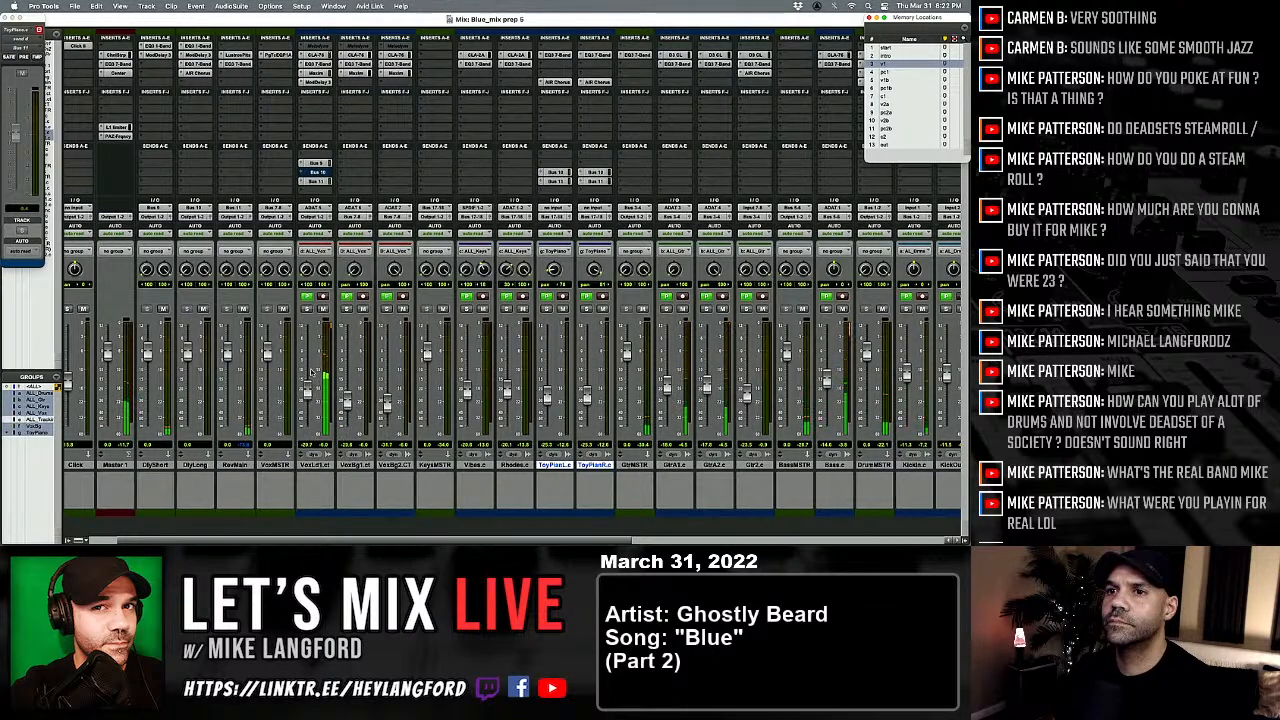
left_click(307, 308)
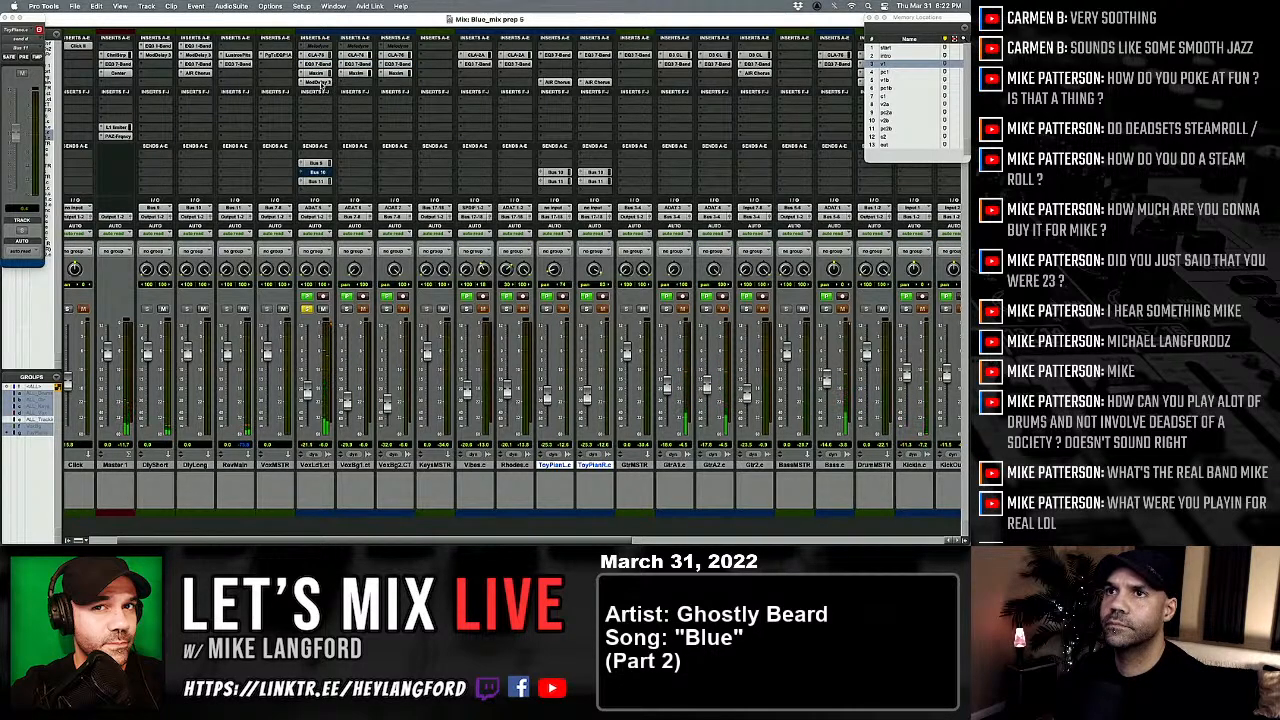
left_click(318, 73)
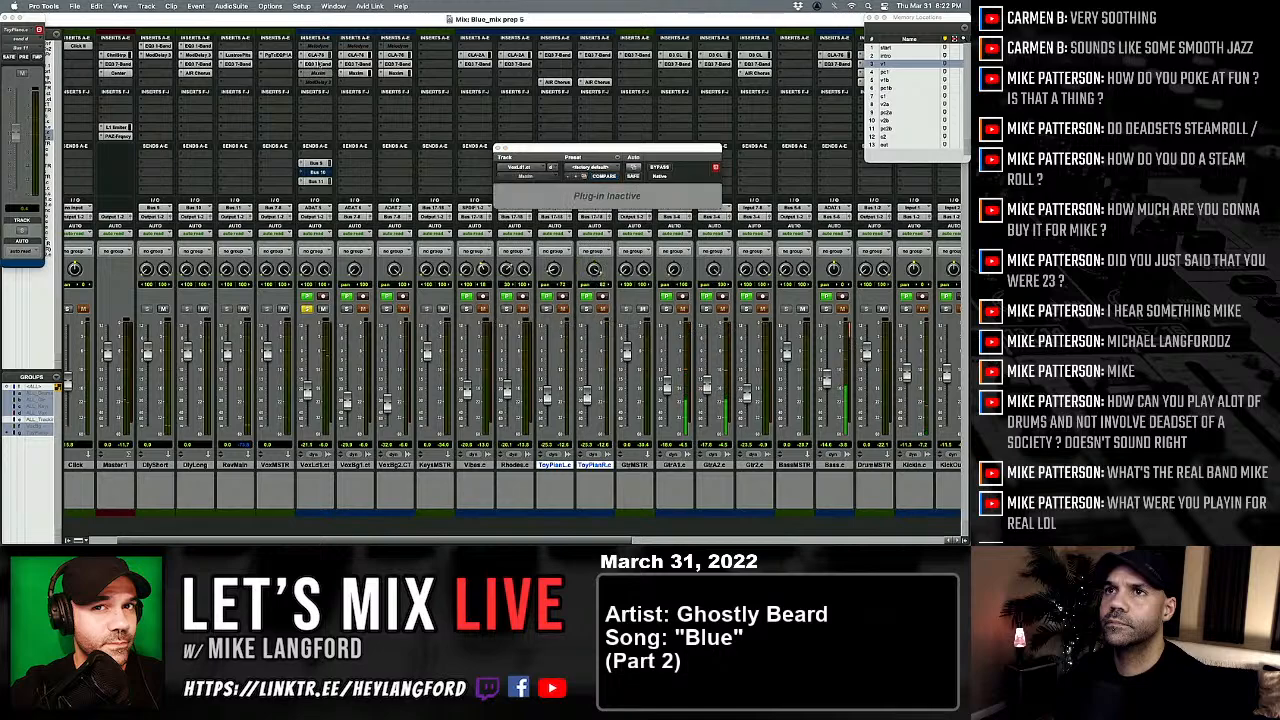
Step: Raise the input on the lead vocal's CLA-76 compressor and compare its revisions, settling on Bluey
left_click(316, 55)
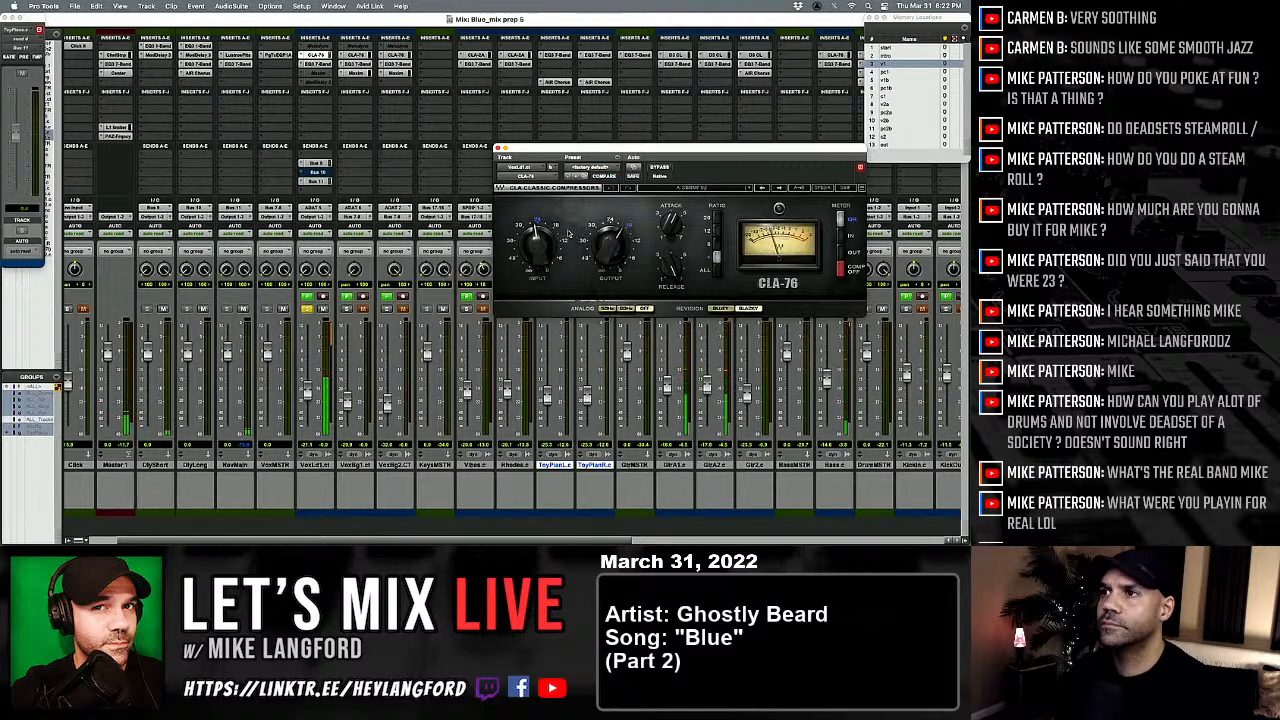
left_click_drag(538, 226, 538, 212)
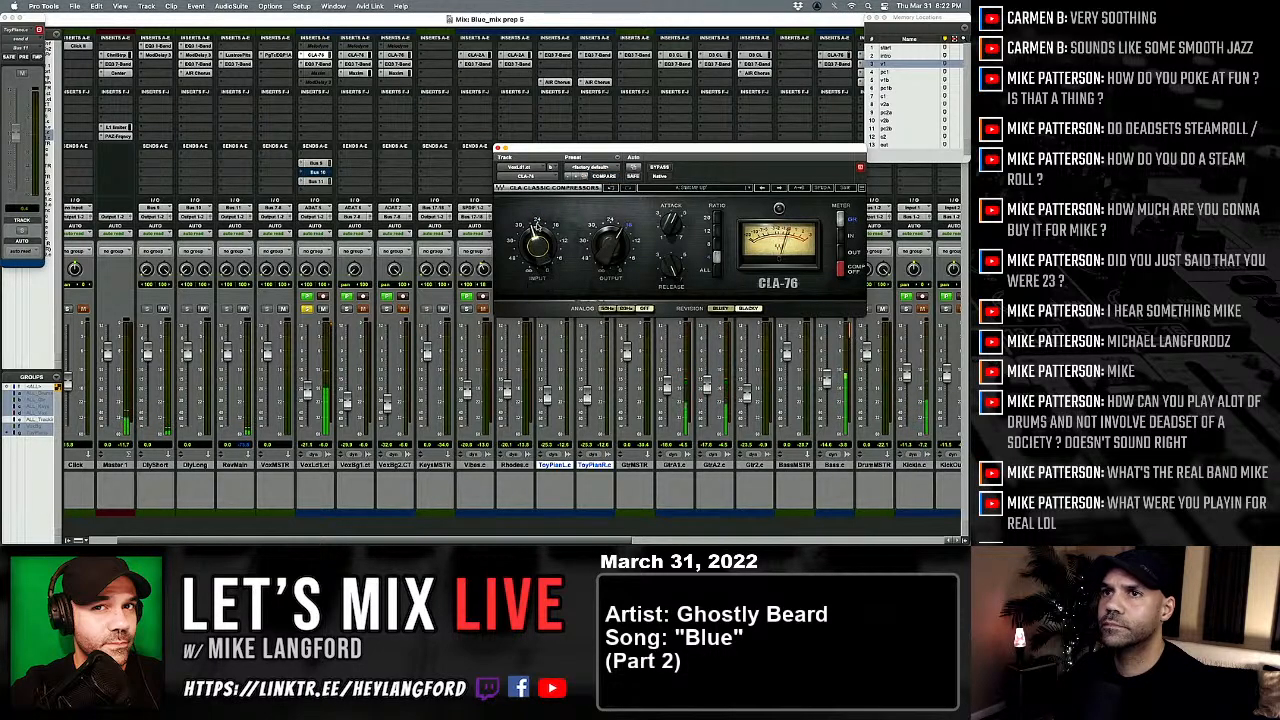
left_click(720, 308)
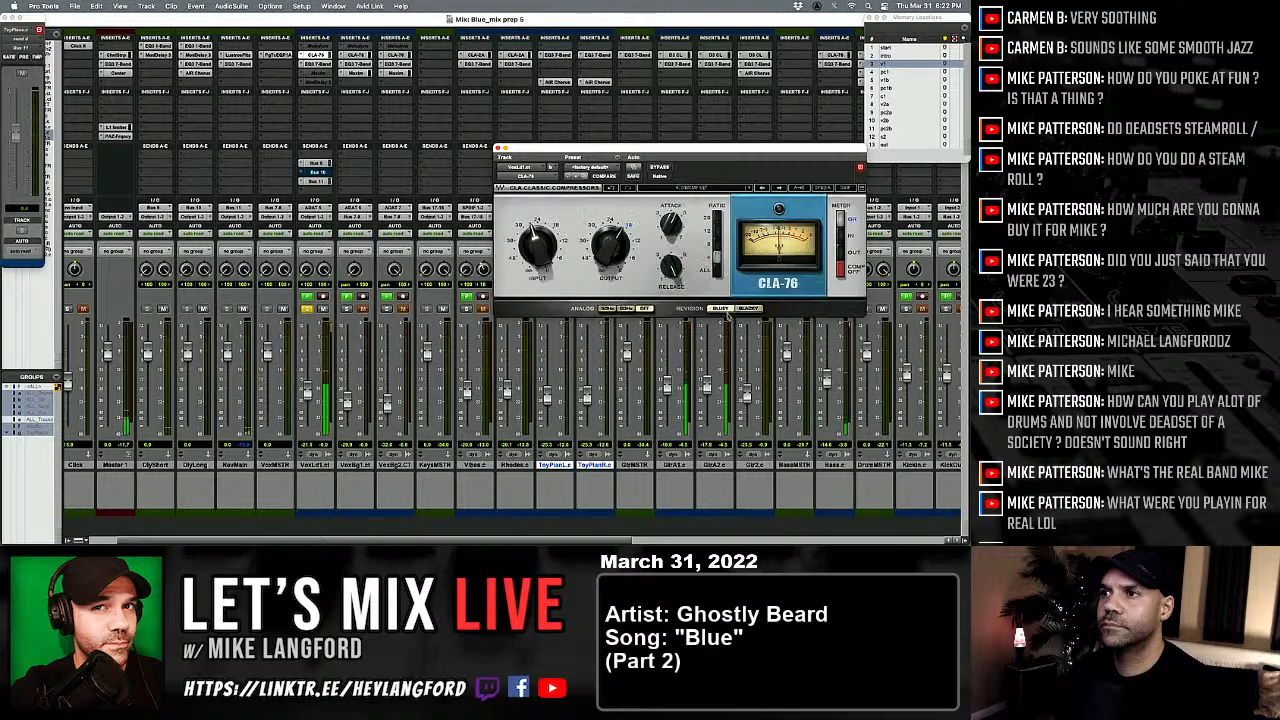
left_click(745, 308)
left_click(722, 309)
left_click(359, 56)
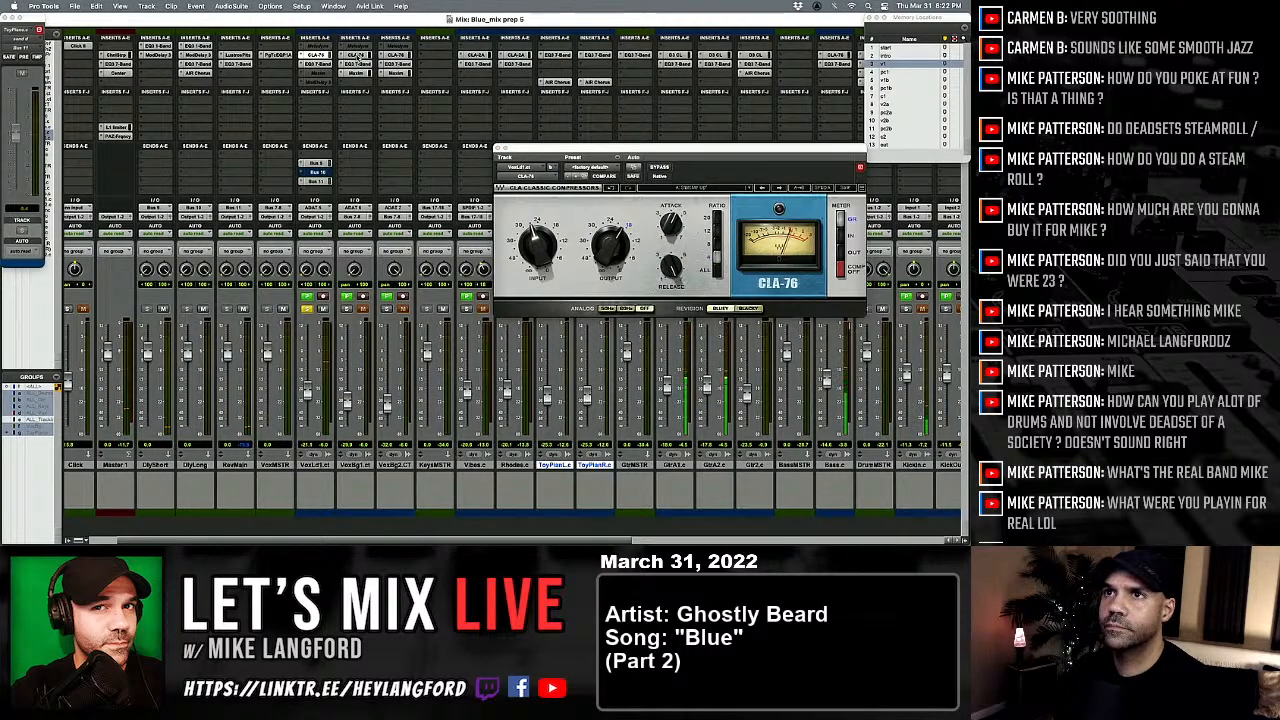
left_click(399, 56)
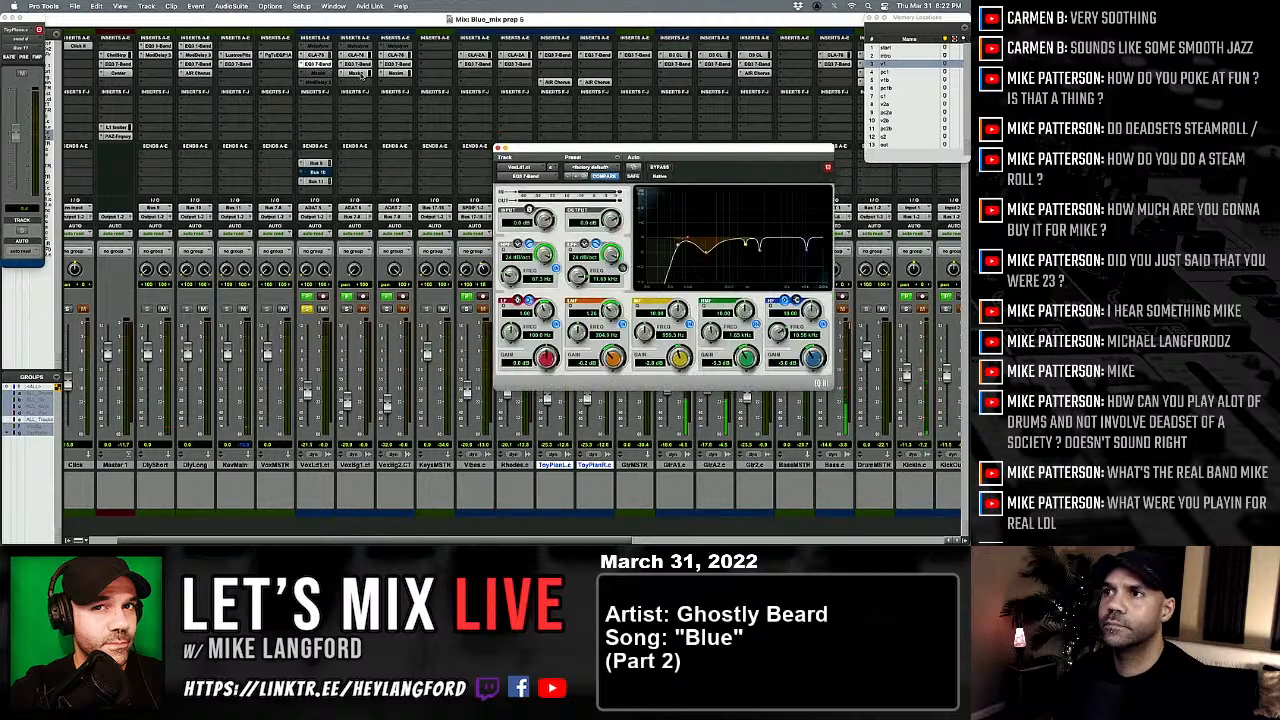
Step: Reset the lead vocal's EQ to factory default and set 24 dB/oct high-pass and low-pass filters at about 219 Hz and 5.4 kHz
left_click(318, 65)
left_click(596, 167)
left_click(593, 168)
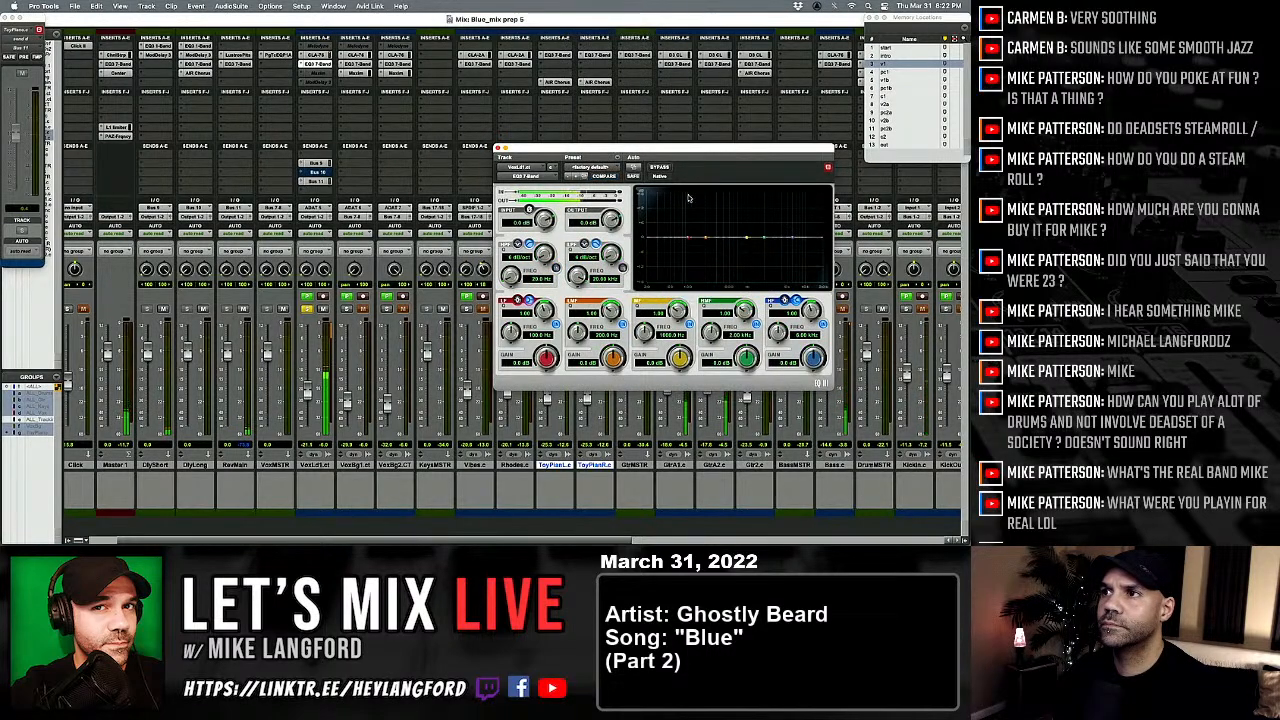
left_click(622, 268)
left_click_drag(611, 254, 612, 232)
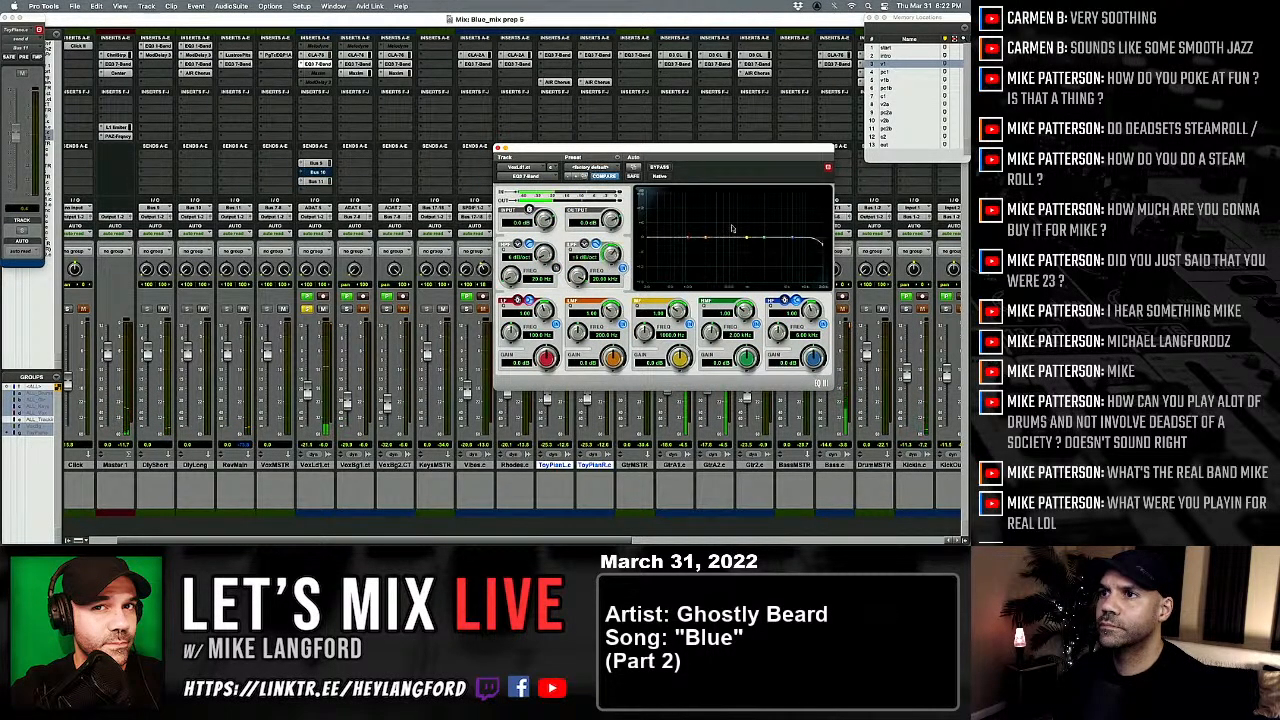
left_click_drag(578, 276, 527, 271)
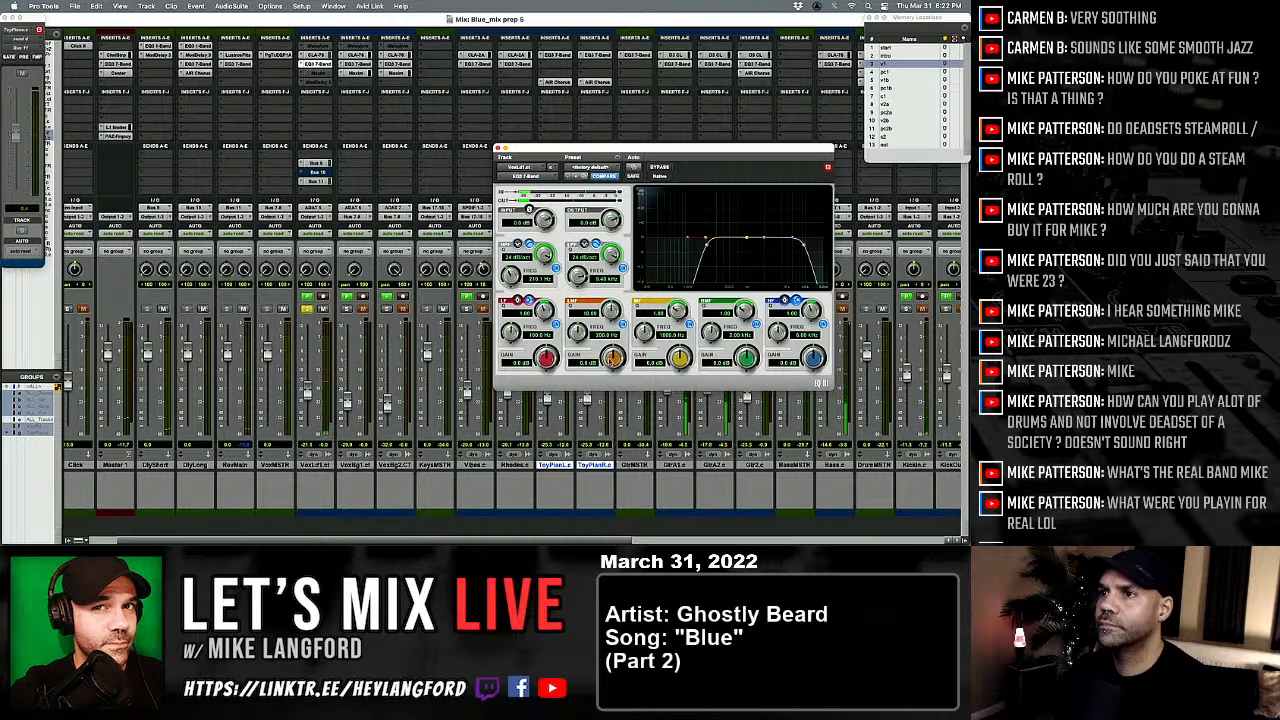
Step: Sweep the low-mid band of the lead vocal's EQ with a narrow boost and set a broad 2.3 dB cut at 450 Hz
left_click_drag(612, 357, 584, 306)
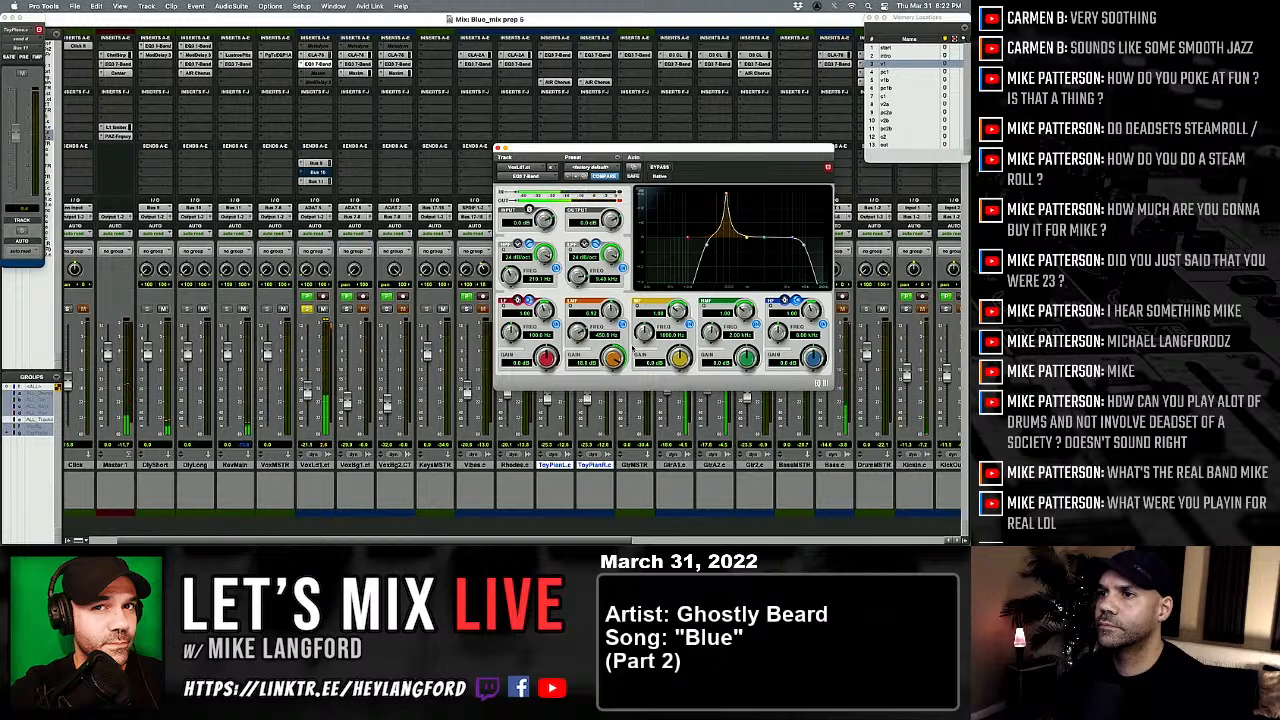
mouse_move(614, 357)
left_mouse_down()
mouse_move(610, 395)
mouse_move(612, 381)
left_mouse_up()
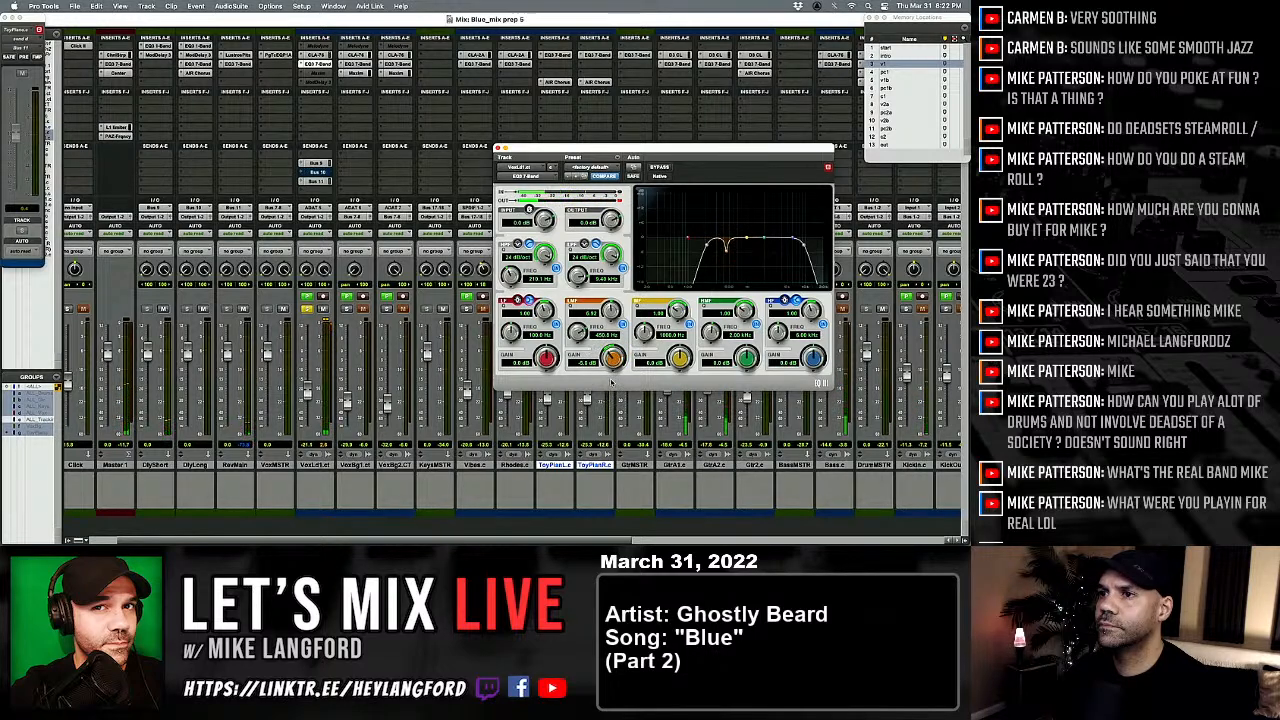
left_click_drag(612, 312, 611, 346)
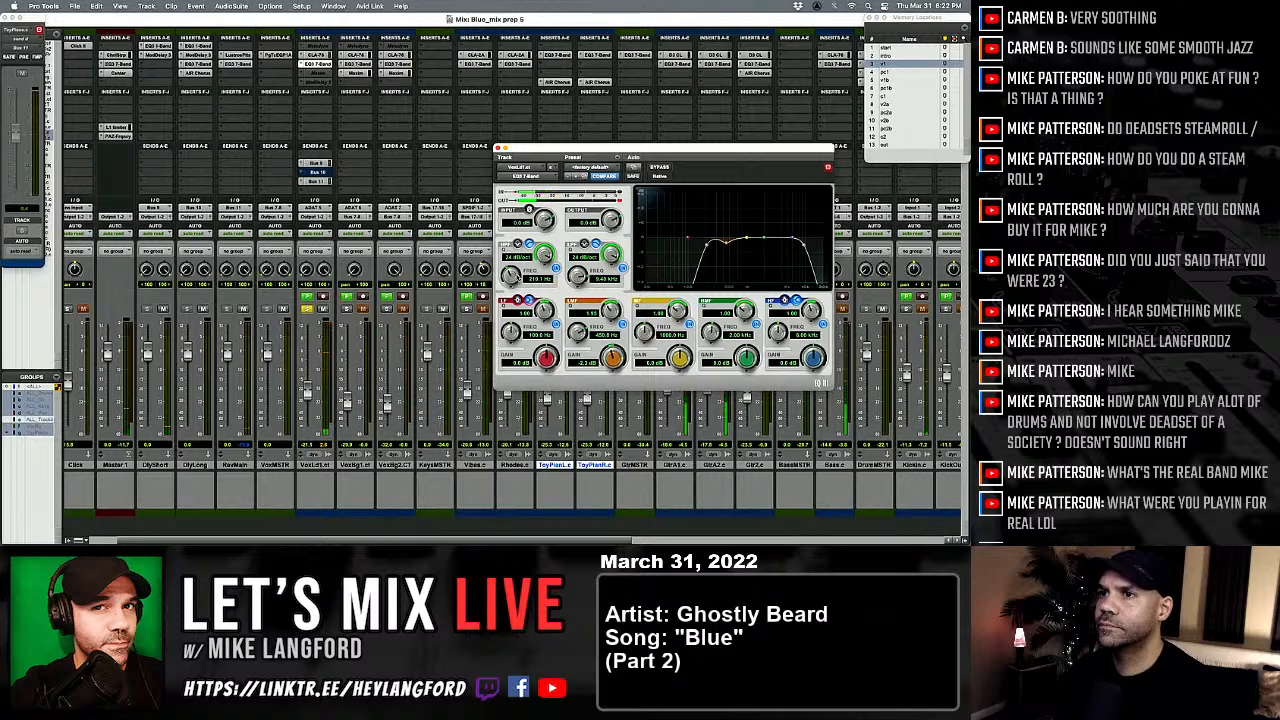
Step: Lower the vocal EQ's high-pass filter to about 114 Hz and make a narrow high-mid cut of about 3 dB near 3 kHz
left_click_drag(511, 274, 512, 284)
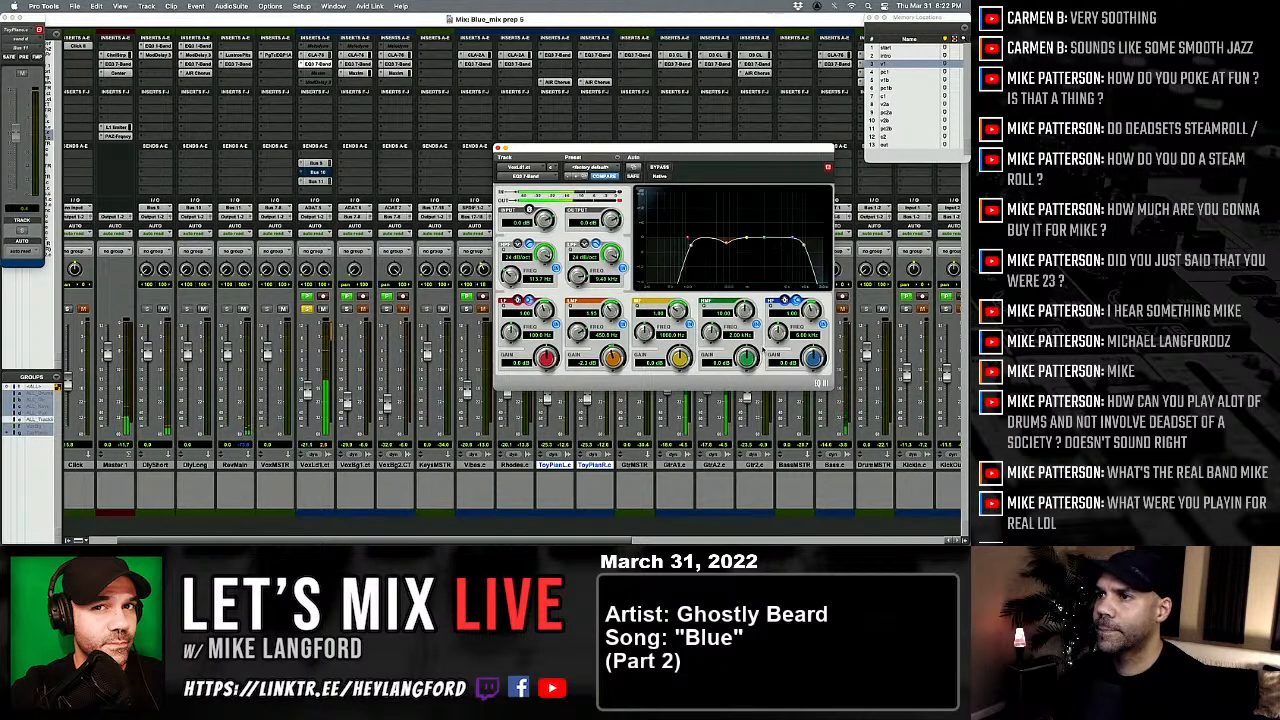
left_click_drag(764, 350, 707, 311)
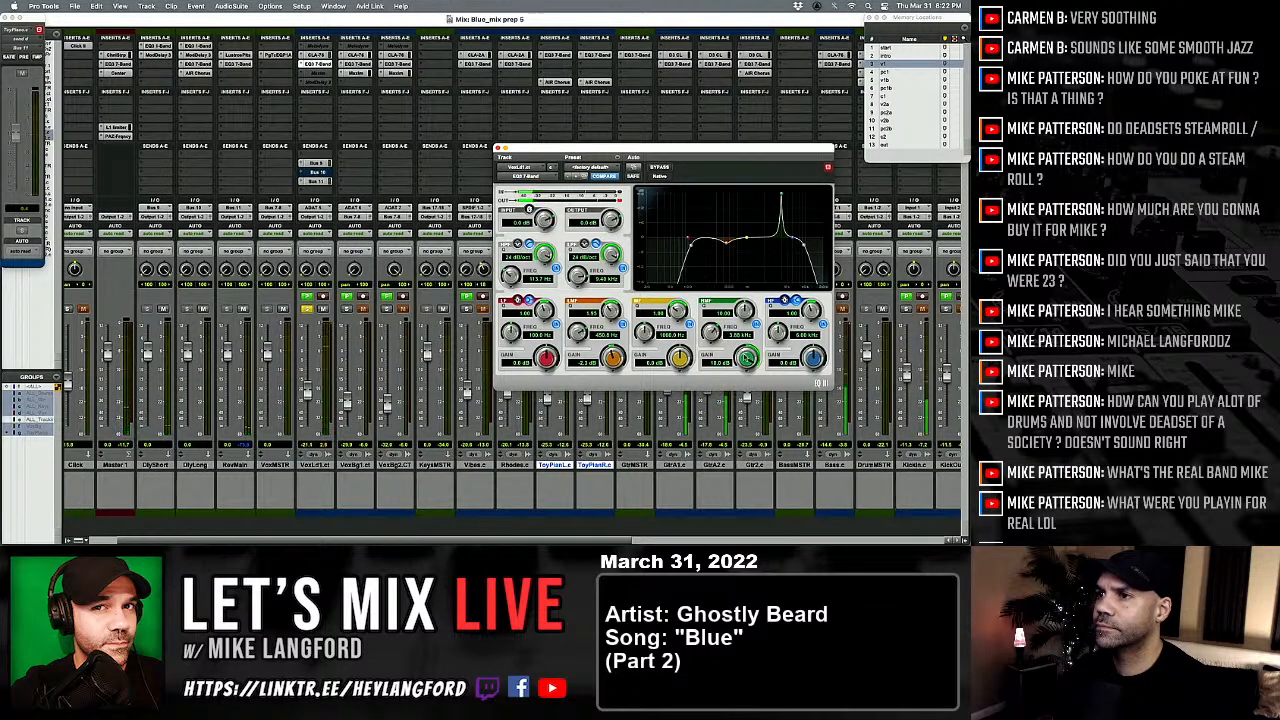
left_click_drag(745, 357, 728, 388)
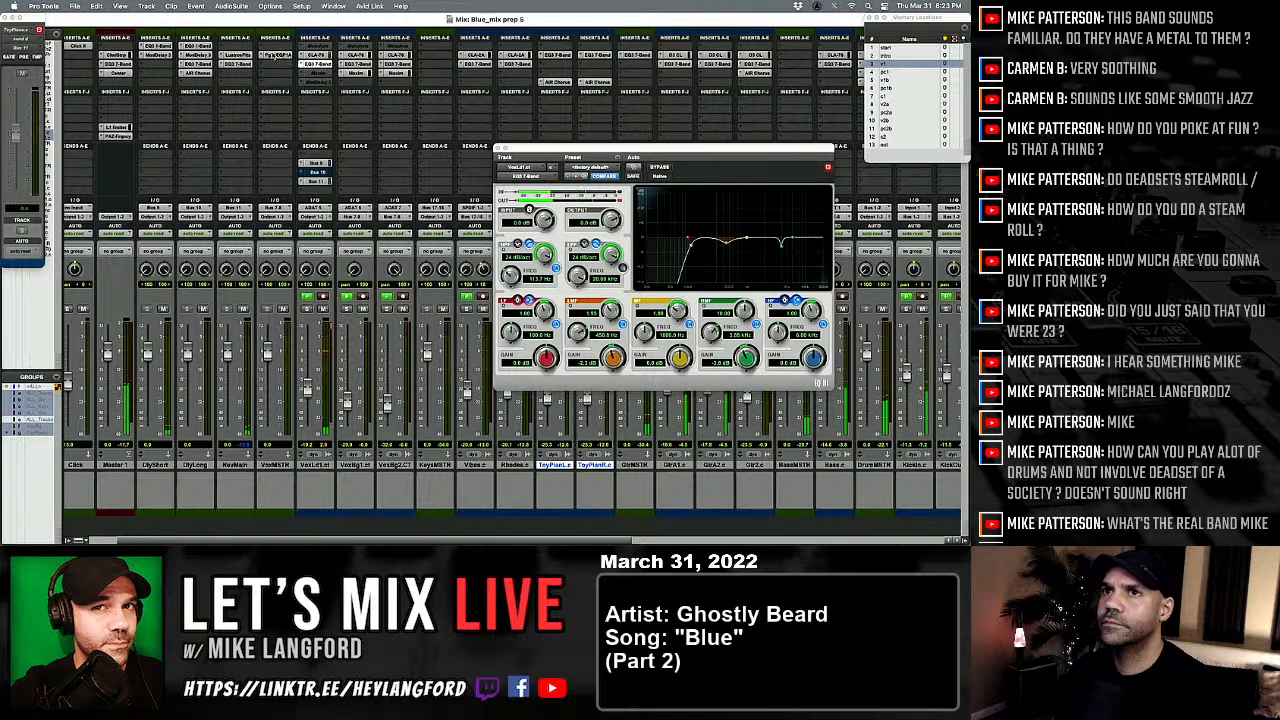
Step: Reset the vocal master's PuigTec EQP1A to its factory default and leave it bypassed
left_click(273, 55)
left_click(273, 55, "super")
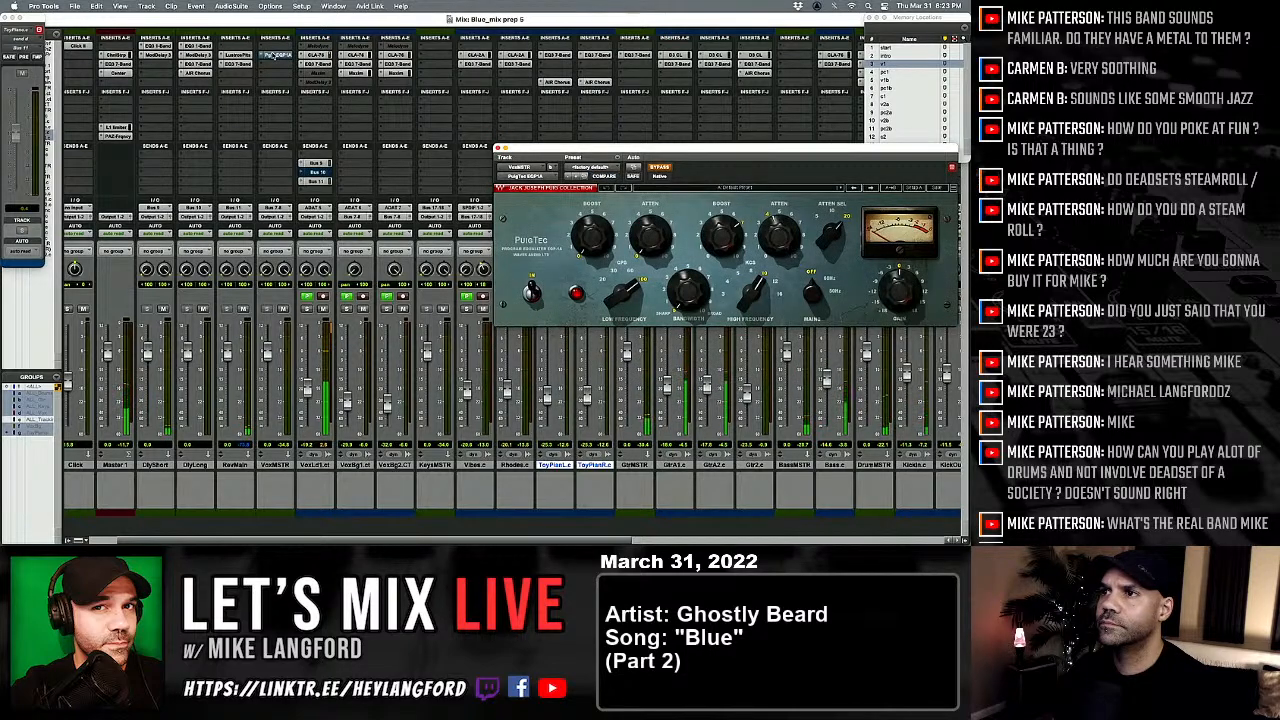
left_click(601, 168)
left_click(600, 169)
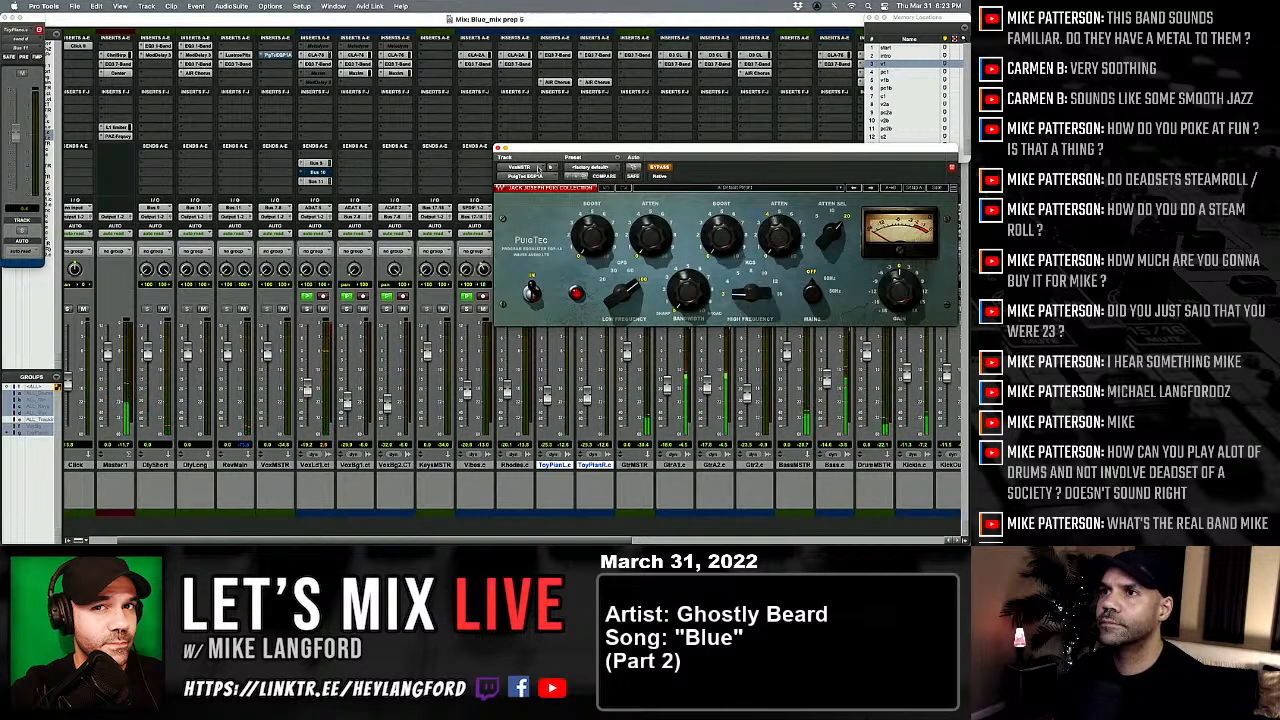
left_click(498, 149)
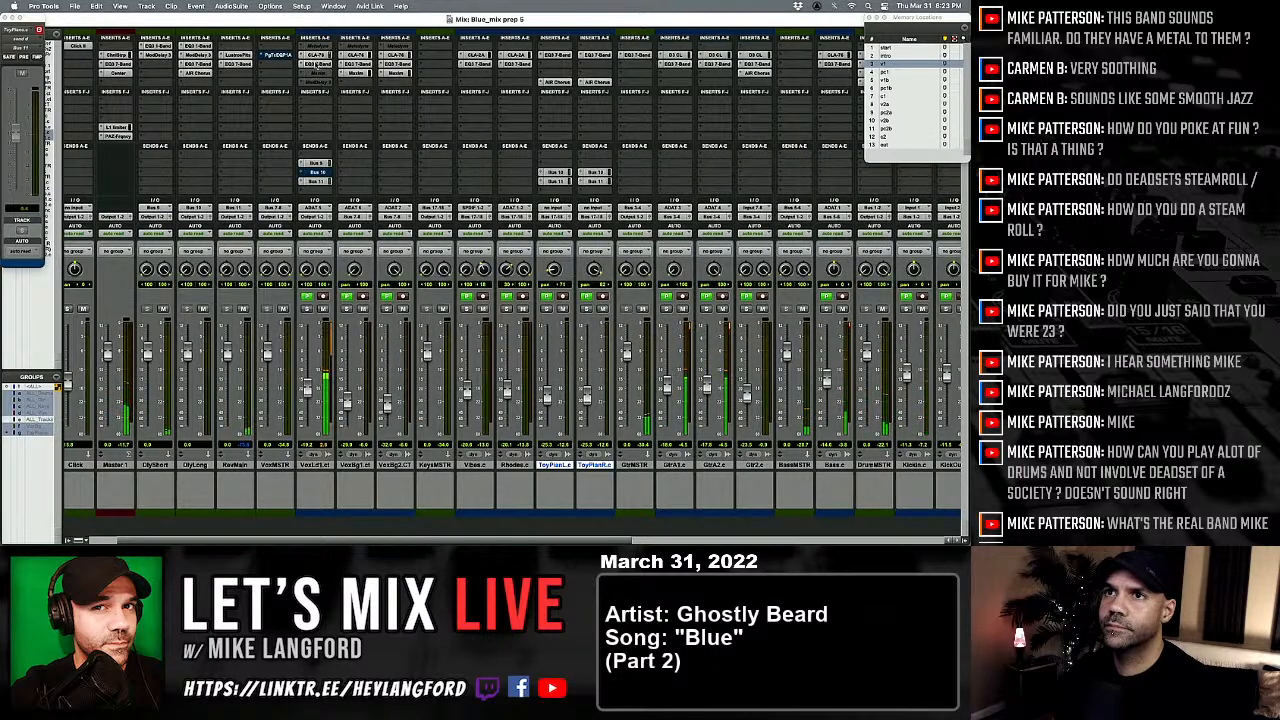
Step: Boost the mid band of the lead vocal's 7-band EQ by 3.3 dB at about 2.5 kHz
left_click(318, 65, "super")
left_click(316, 55)
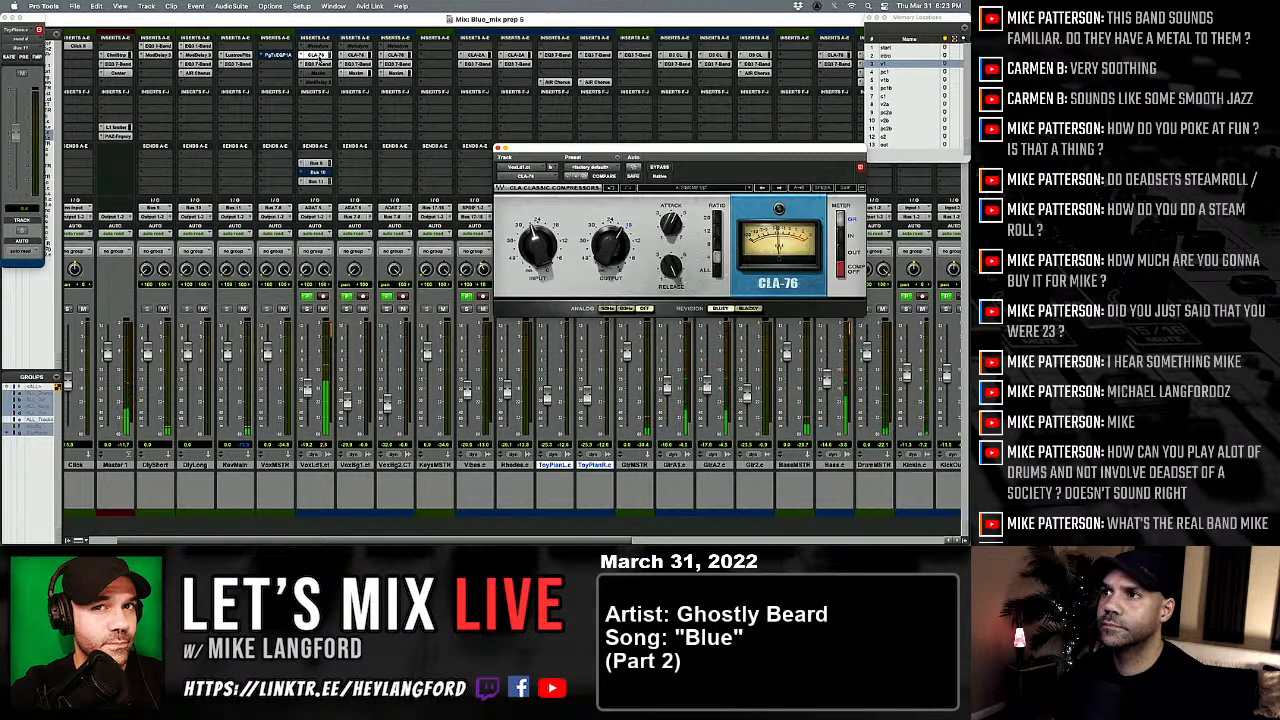
left_click(317, 65)
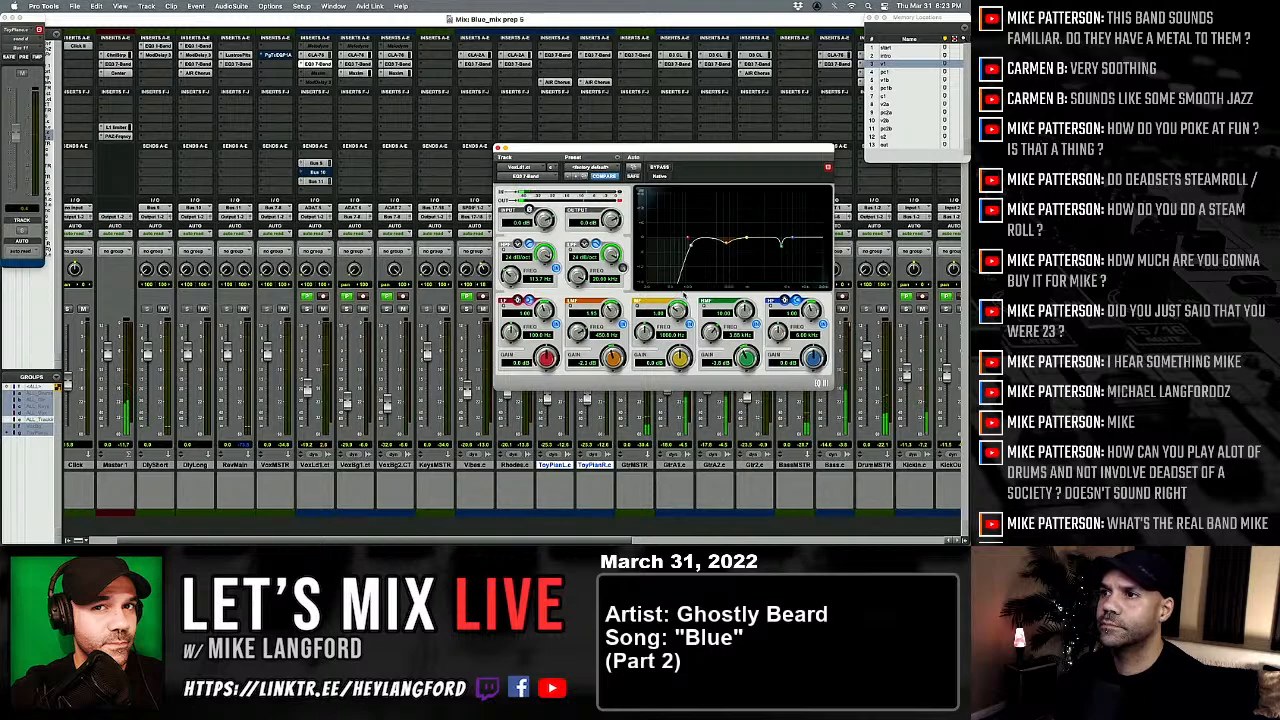
left_click_drag(686, 354, 660, 397)
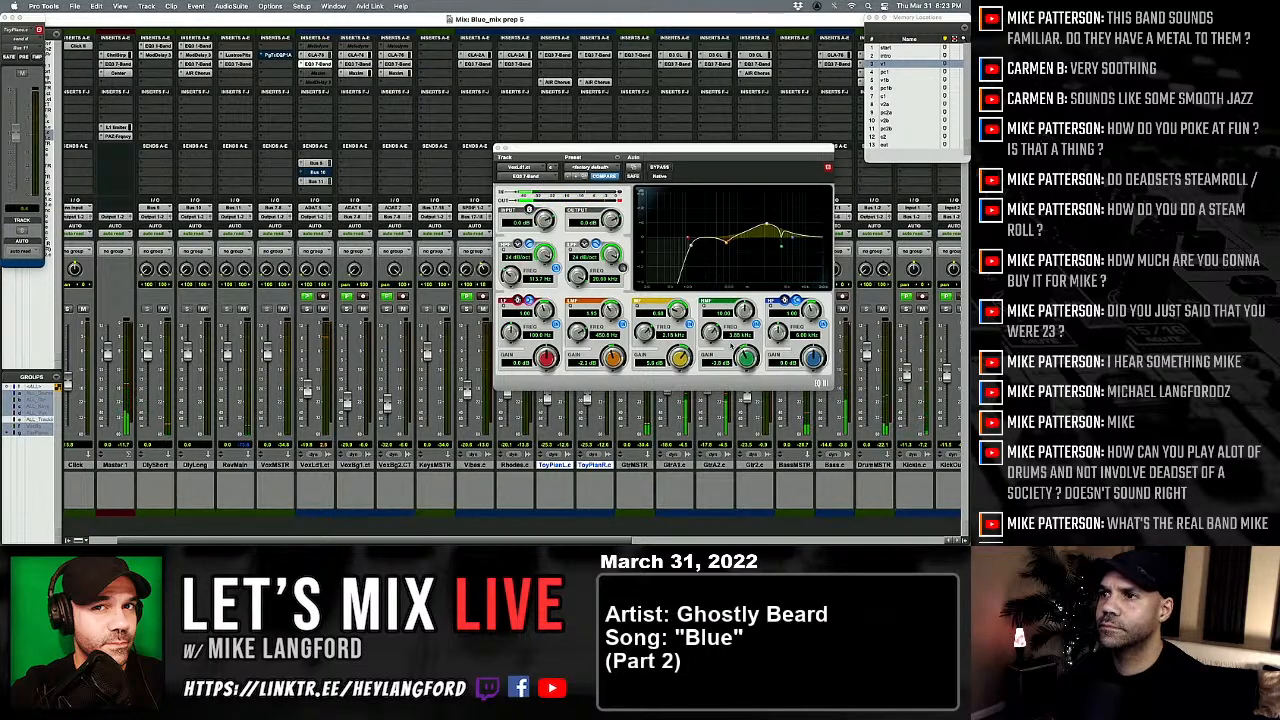
mouse_move(681, 357)
left_mouse_down()
mouse_move(681, 386)
mouse_move(681, 362)
left_mouse_up()
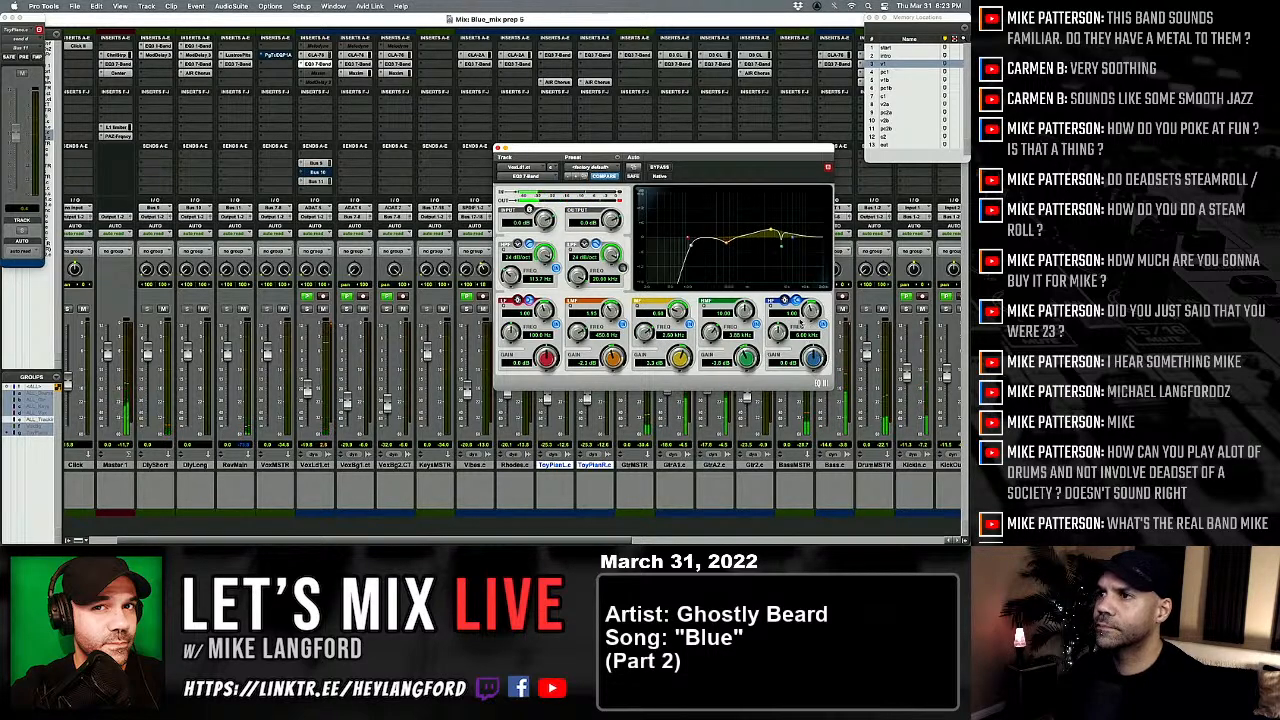
Step: Switch the vocal EQ's high band to a narrow peak, sweep it, and set a cut of about 2.2 dB around 6 kHz
left_click_drag(779, 336, 813, 296)
left_click(785, 300)
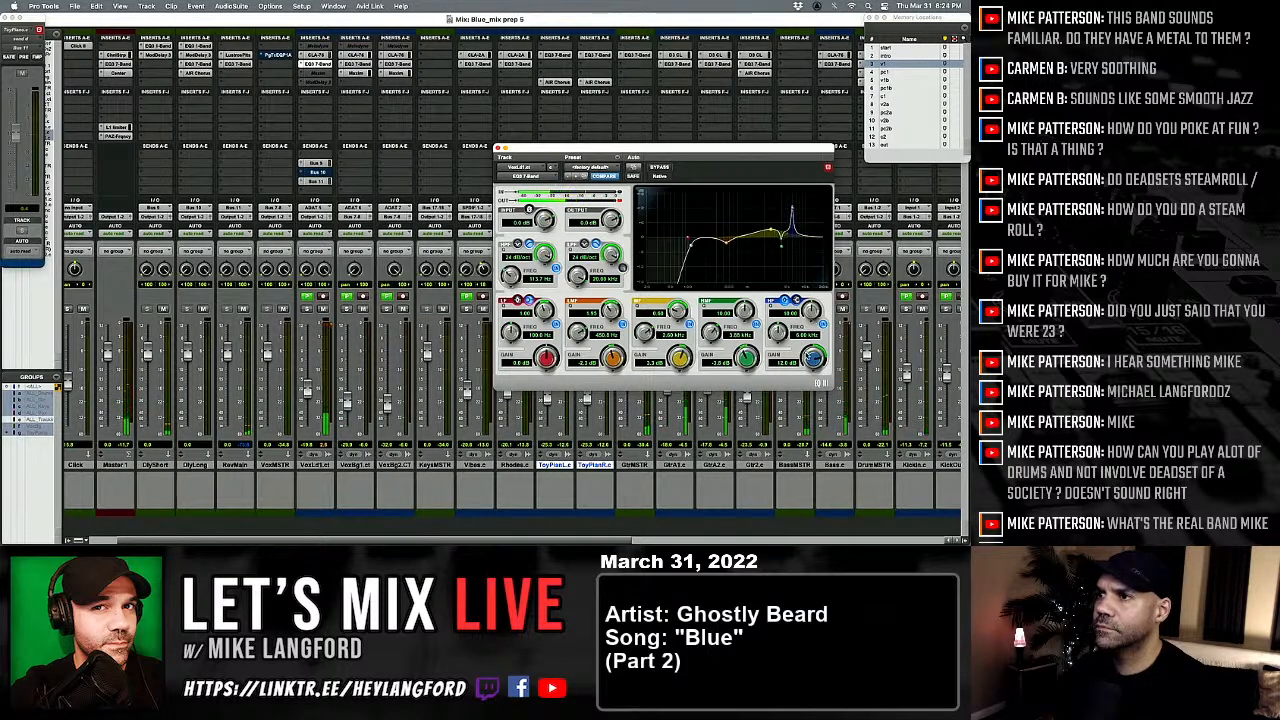
left_click_drag(808, 356, 797, 410)
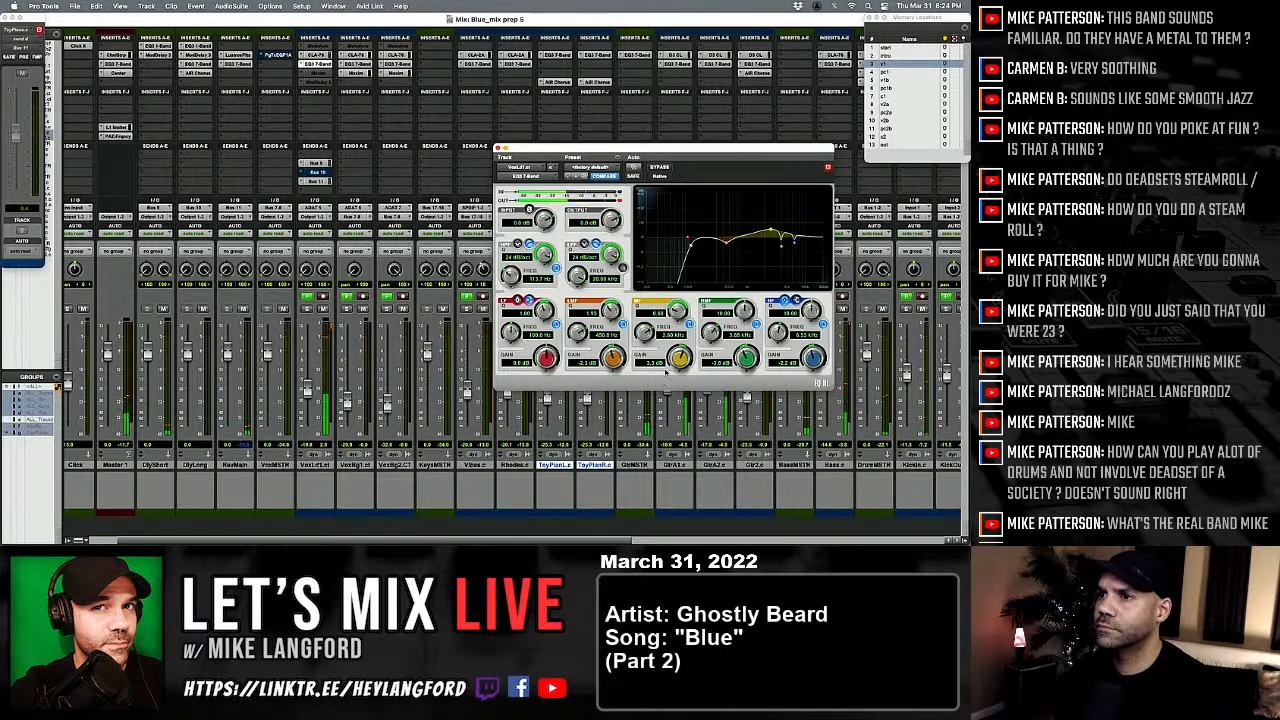
Step: Raise the vocal EQ's mid boost to 5.4 dB, compare it against bypass, and move the band to 2.39 kHz
left_click_drag(679, 360, 676, 347)
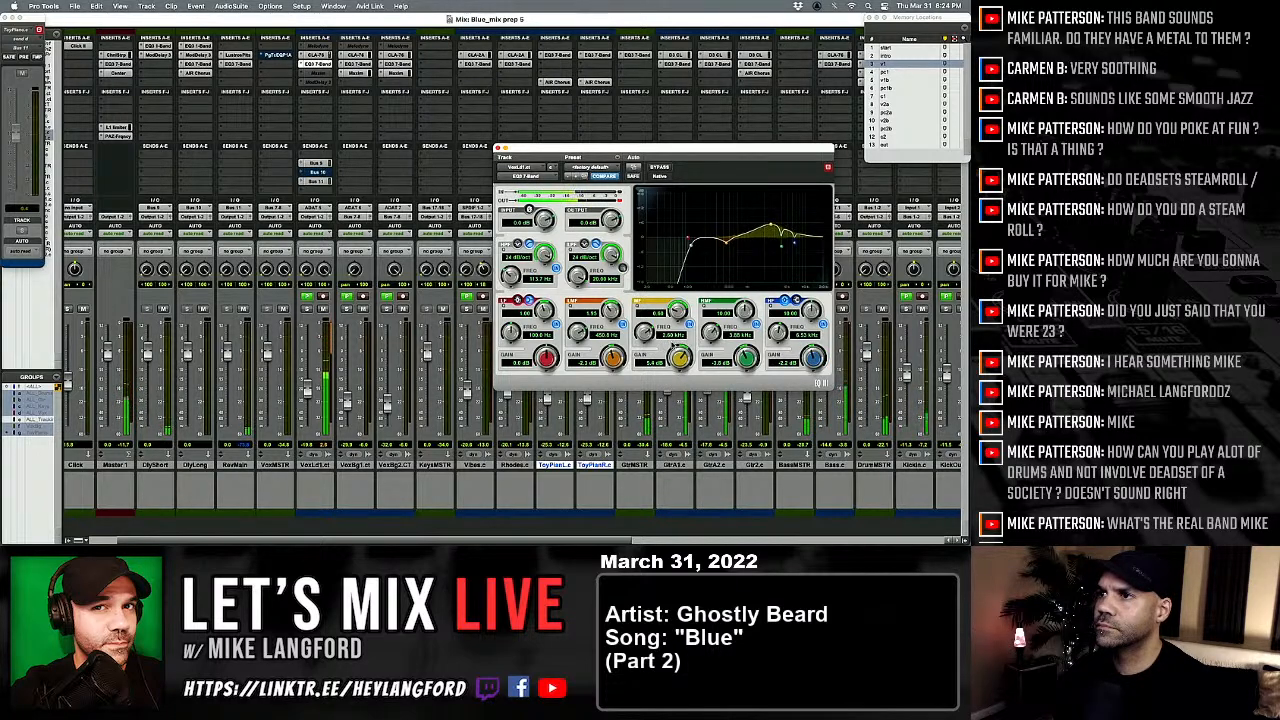
left_click(659, 168)
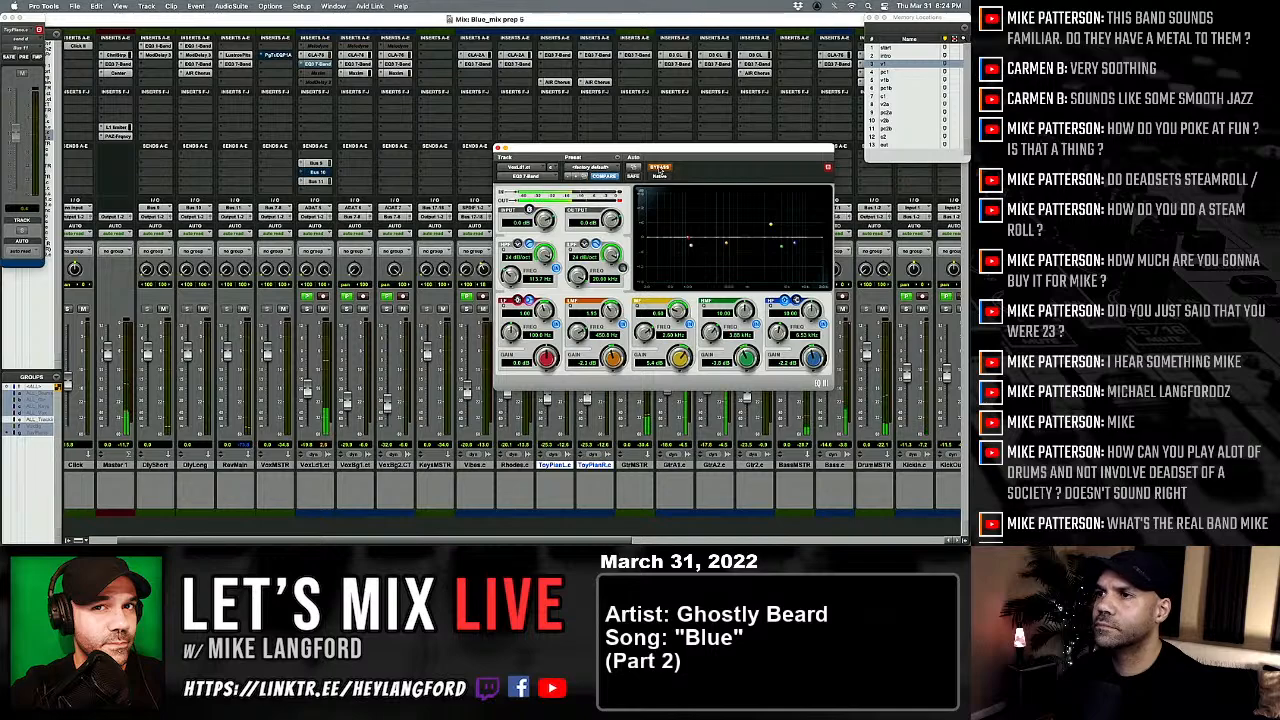
left_click(659, 169)
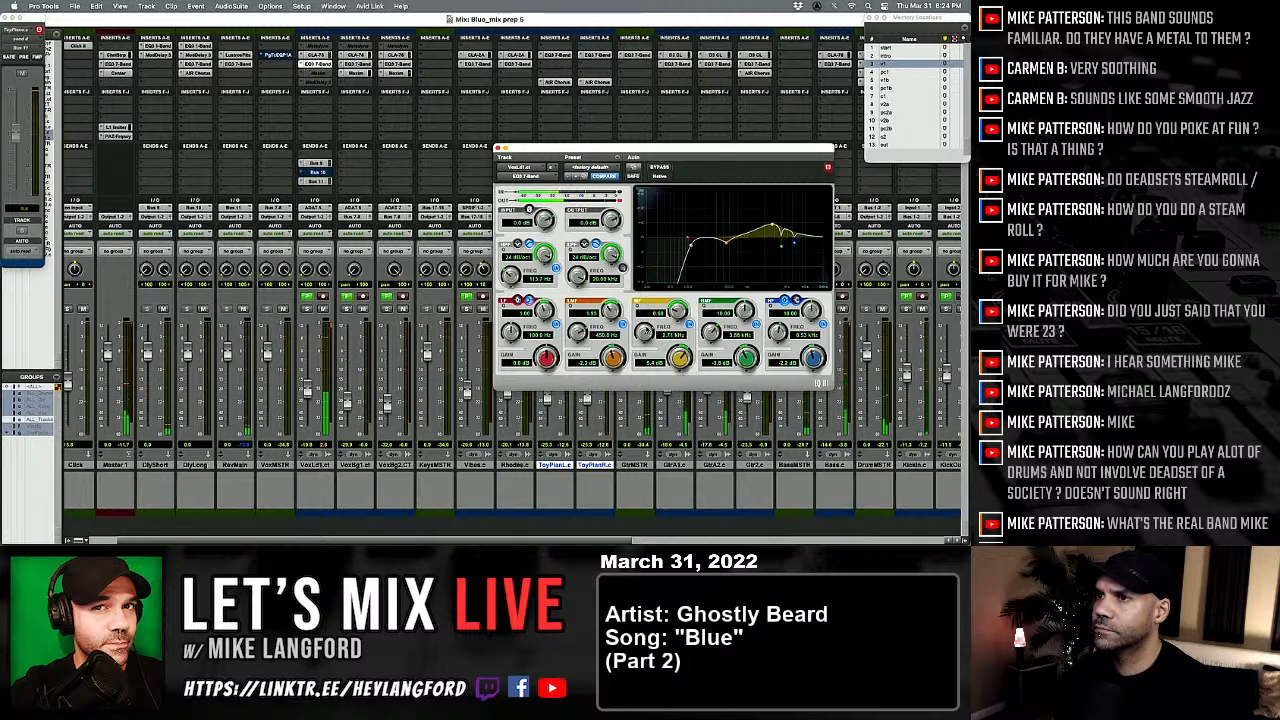
left_click_drag(646, 333, 646, 346)
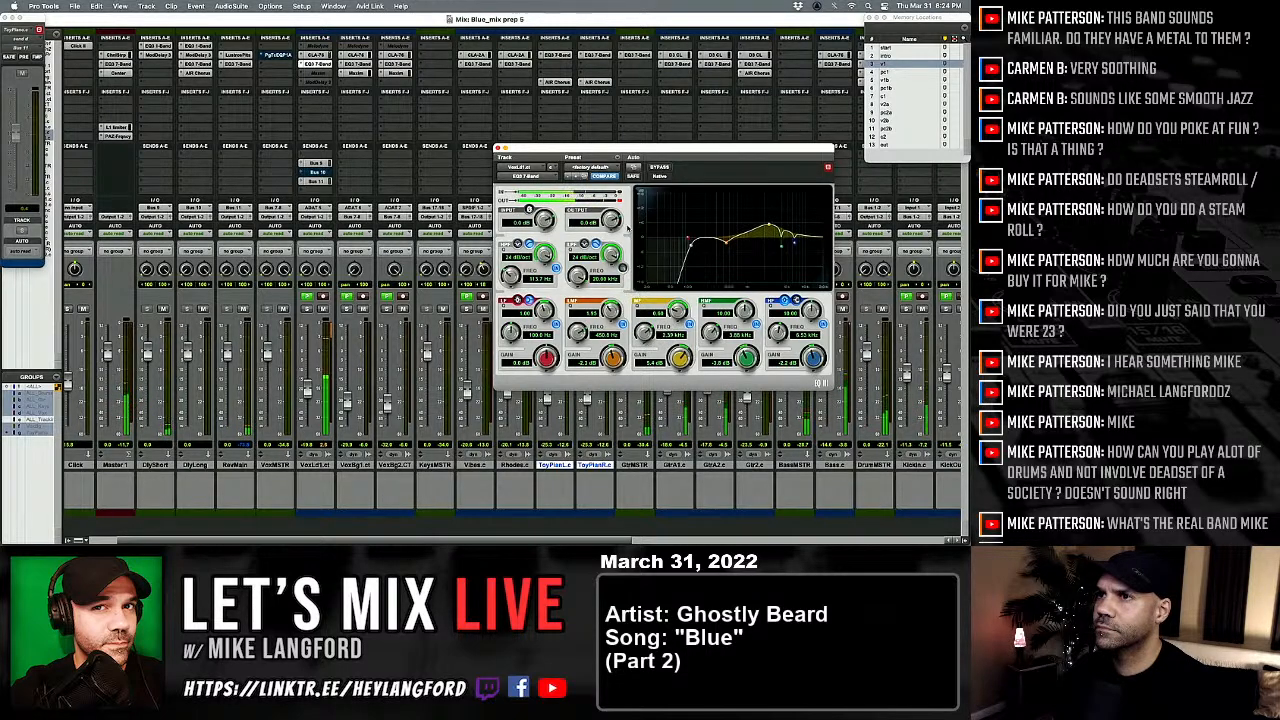
Step: Clear the vocal EQ's clip indicator, lower its input to -3.0 dB, and compare the EQ against bypass
left_click(620, 202)
left_click_drag(545, 220, 544, 255)
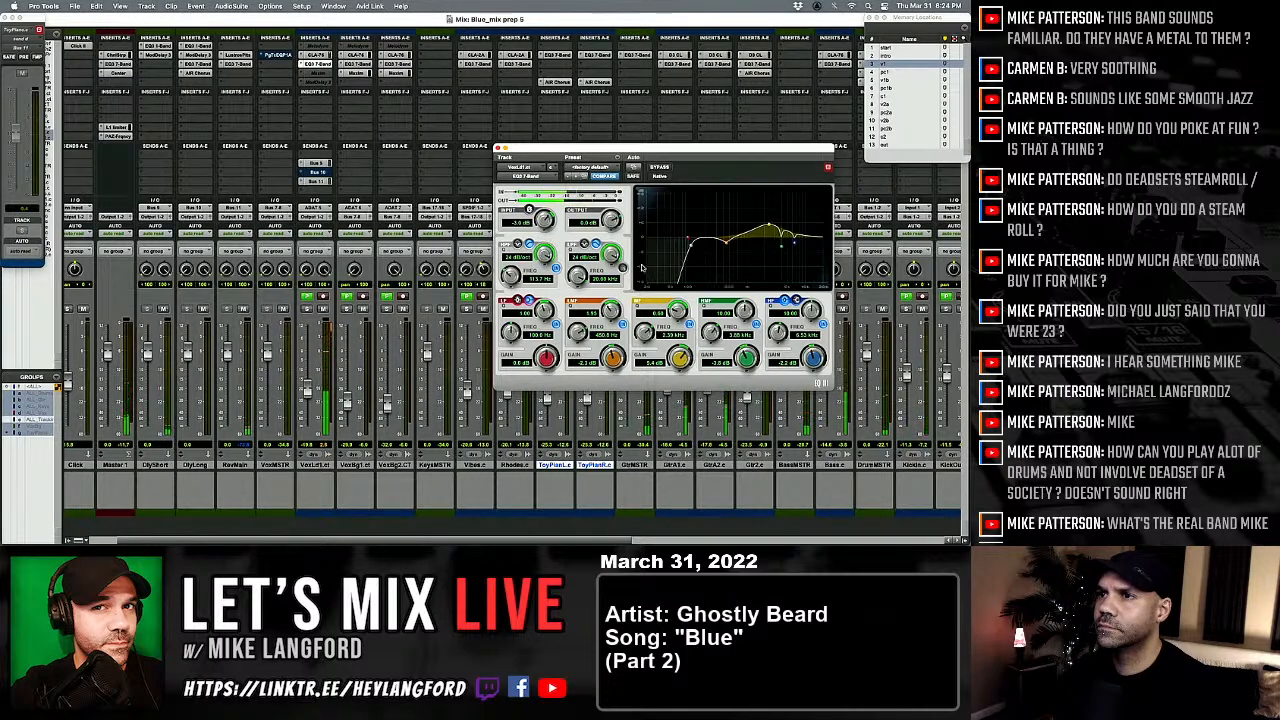
left_click(657, 169)
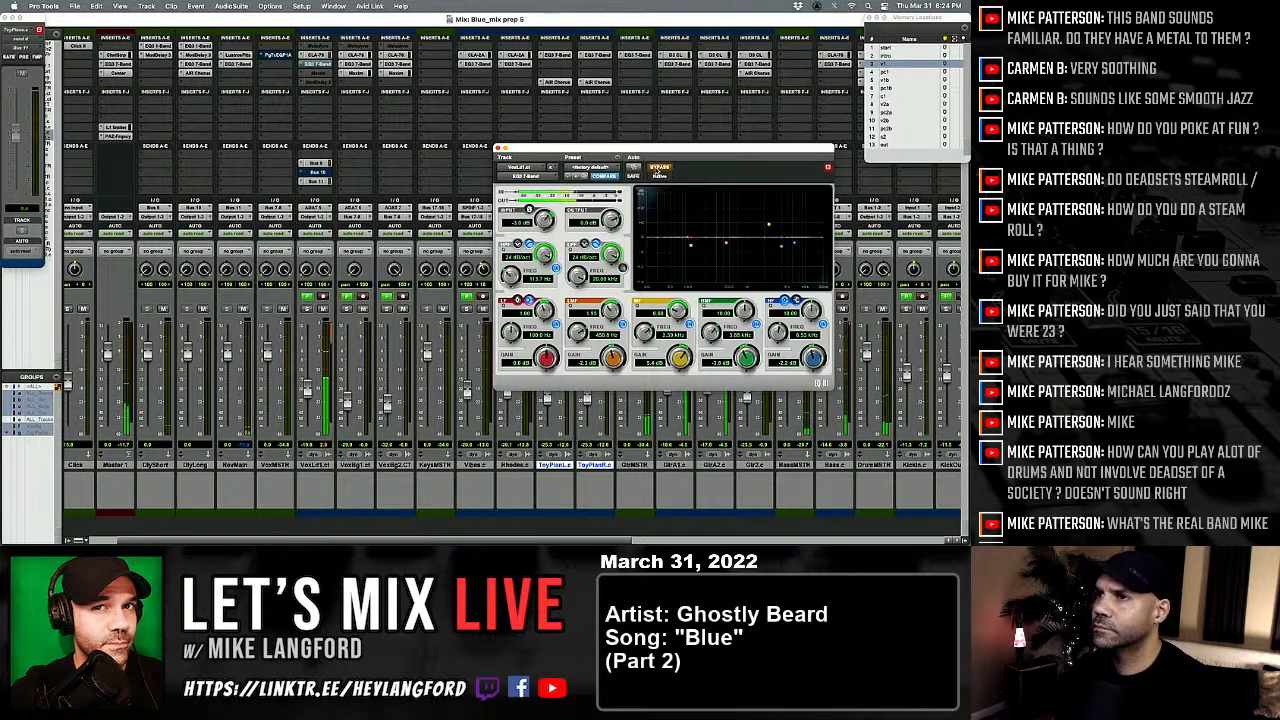
left_click(657, 169)
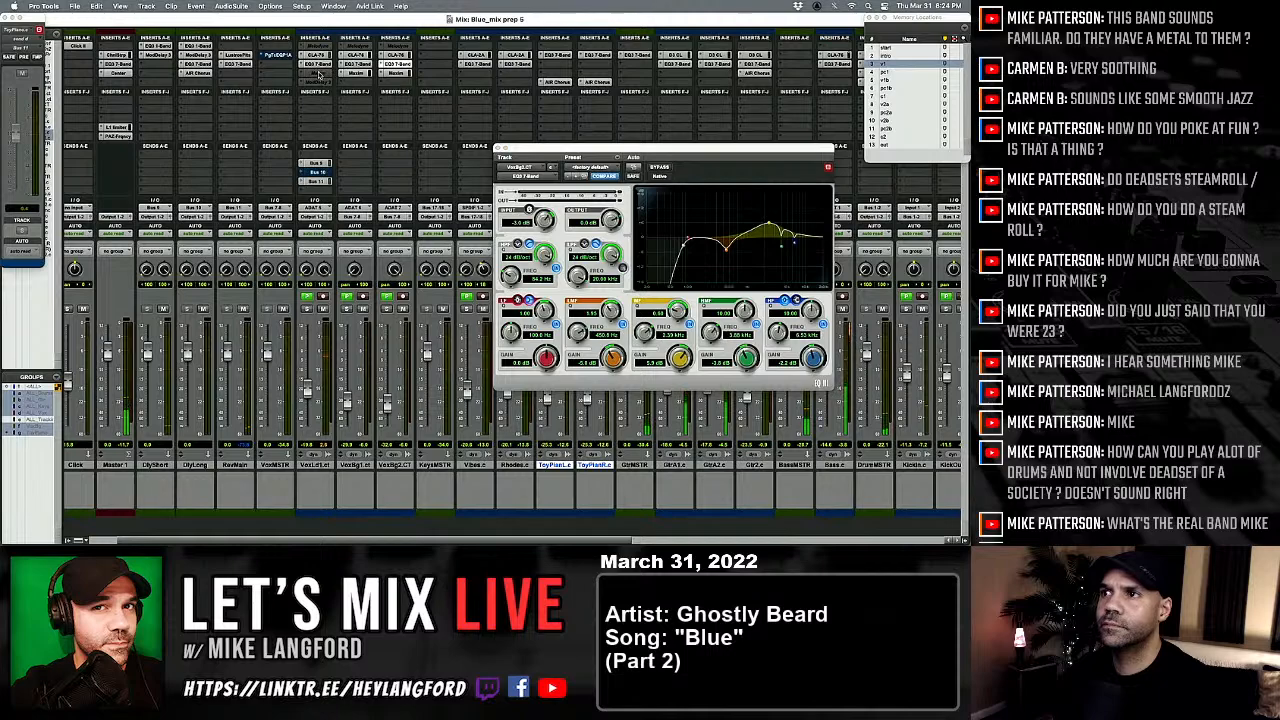
Step: Activate the Maxim limiter on the lead vocal and adjust its threshold
left_click(318, 66, "ctrl+super")
left_click(319, 74, "ctrl+super")
left_click(319, 74)
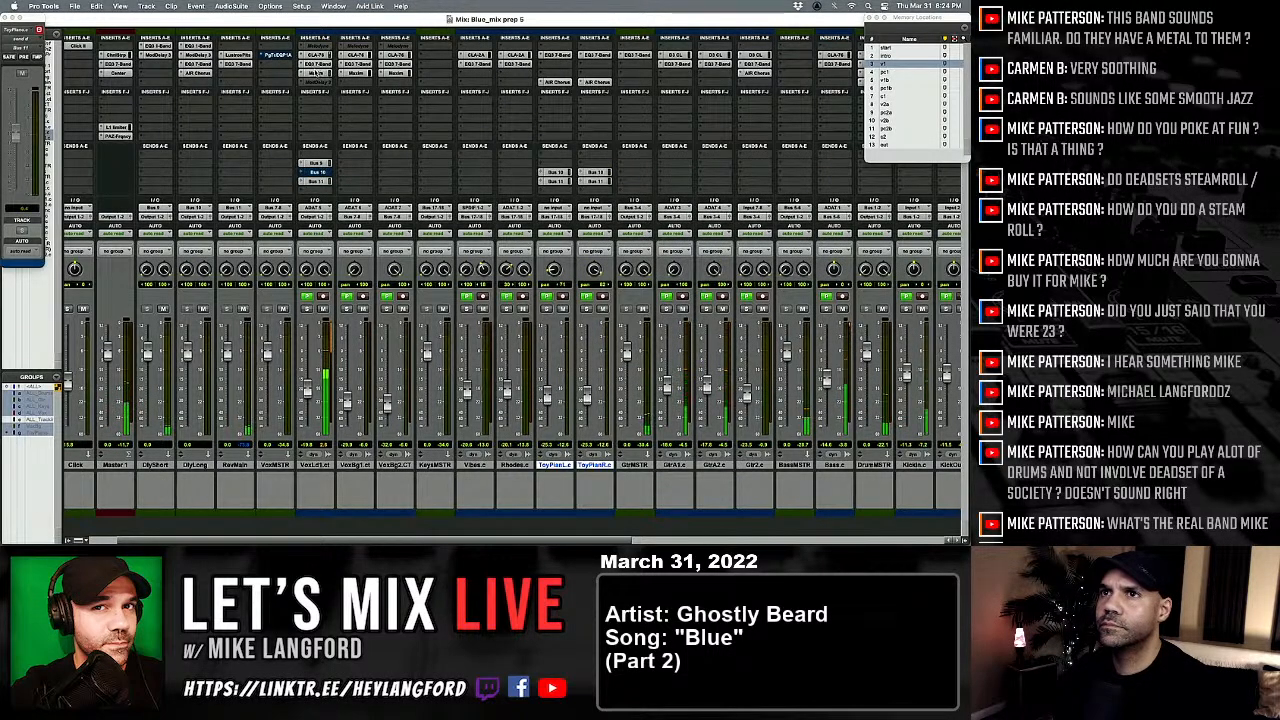
left_click(318, 73)
left_click_drag(586, 260, 586, 255)
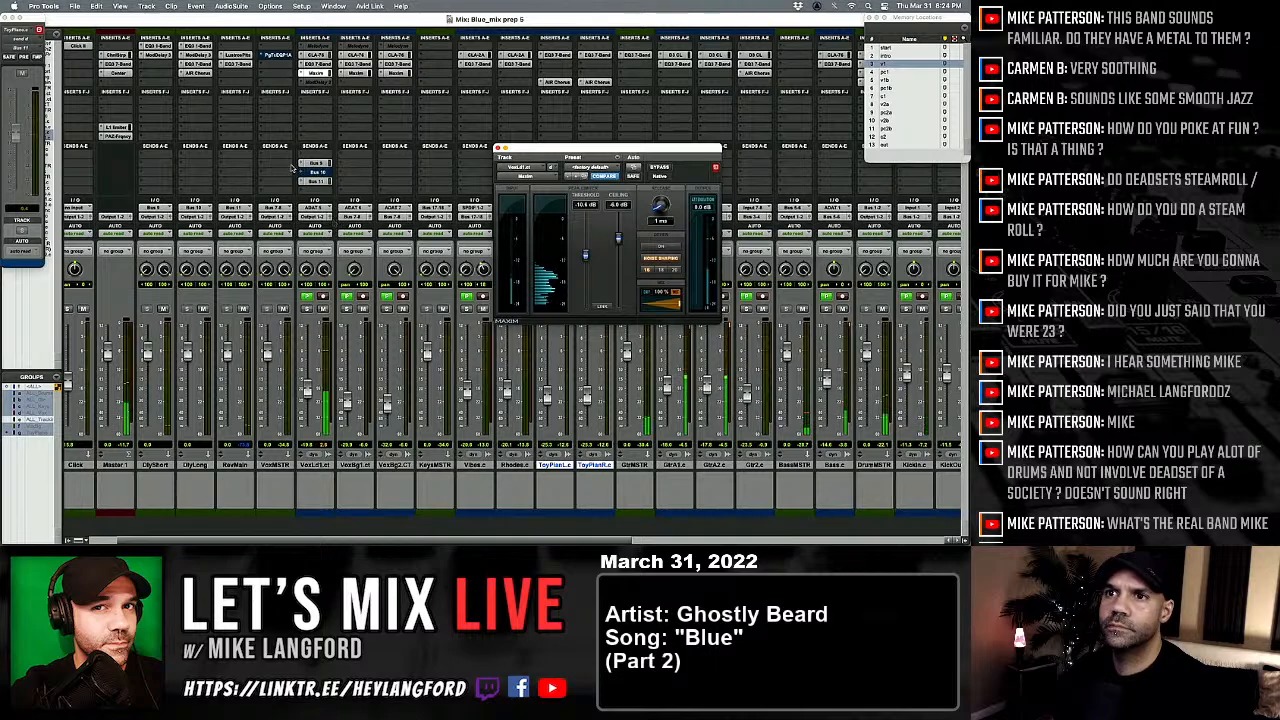
Step: Route the lead vocal's output to the stereo Bus 7-8 and reopen the track's 7-band EQ
left_click(315, 216)
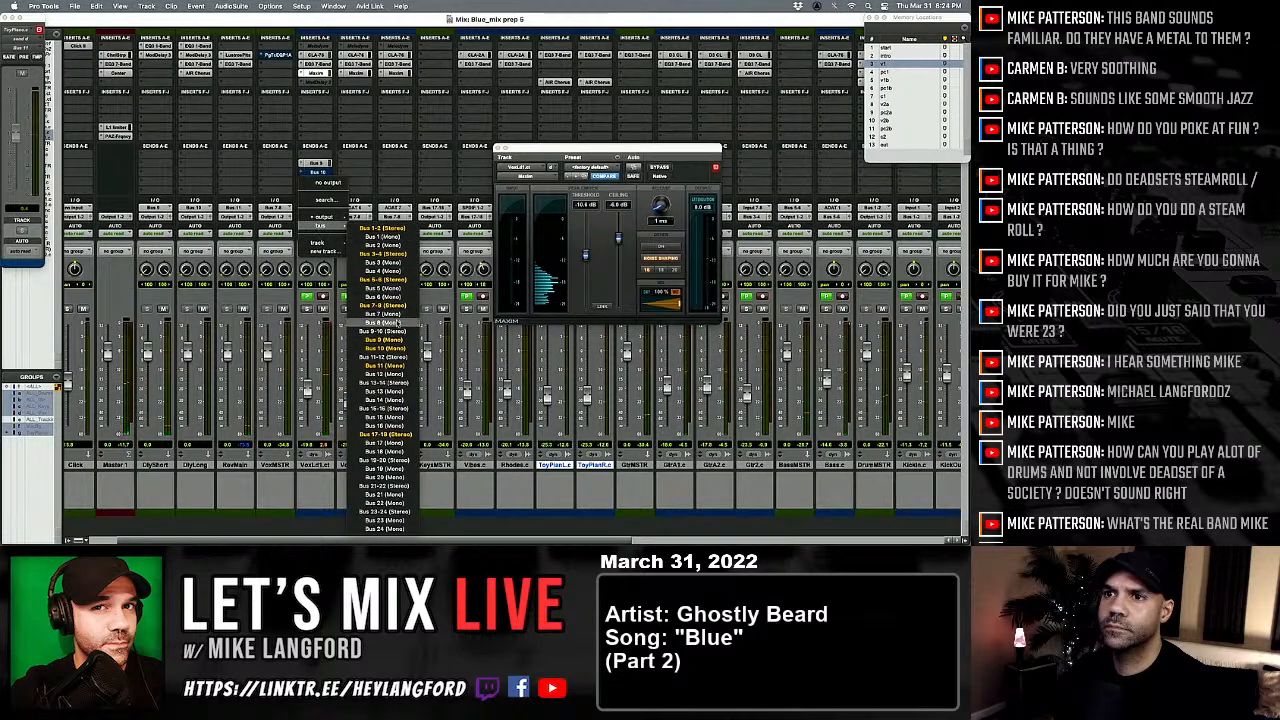
left_click(390, 312)
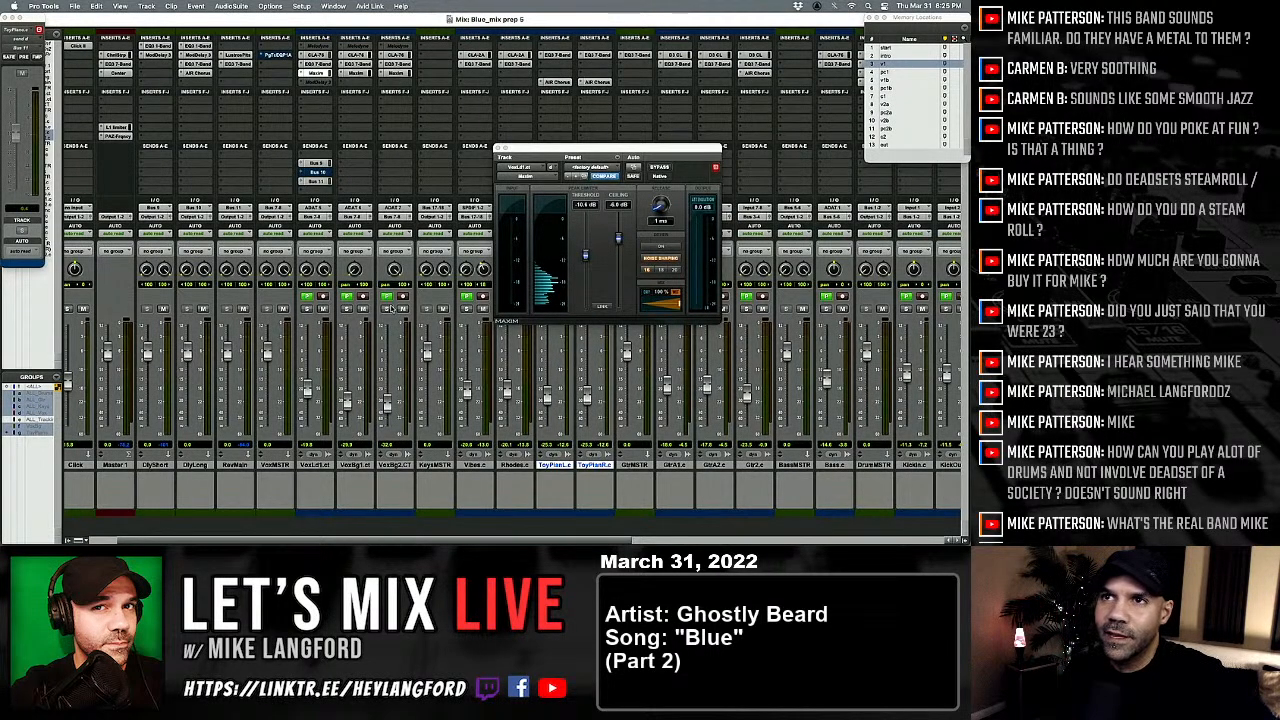
left_click(313, 65)
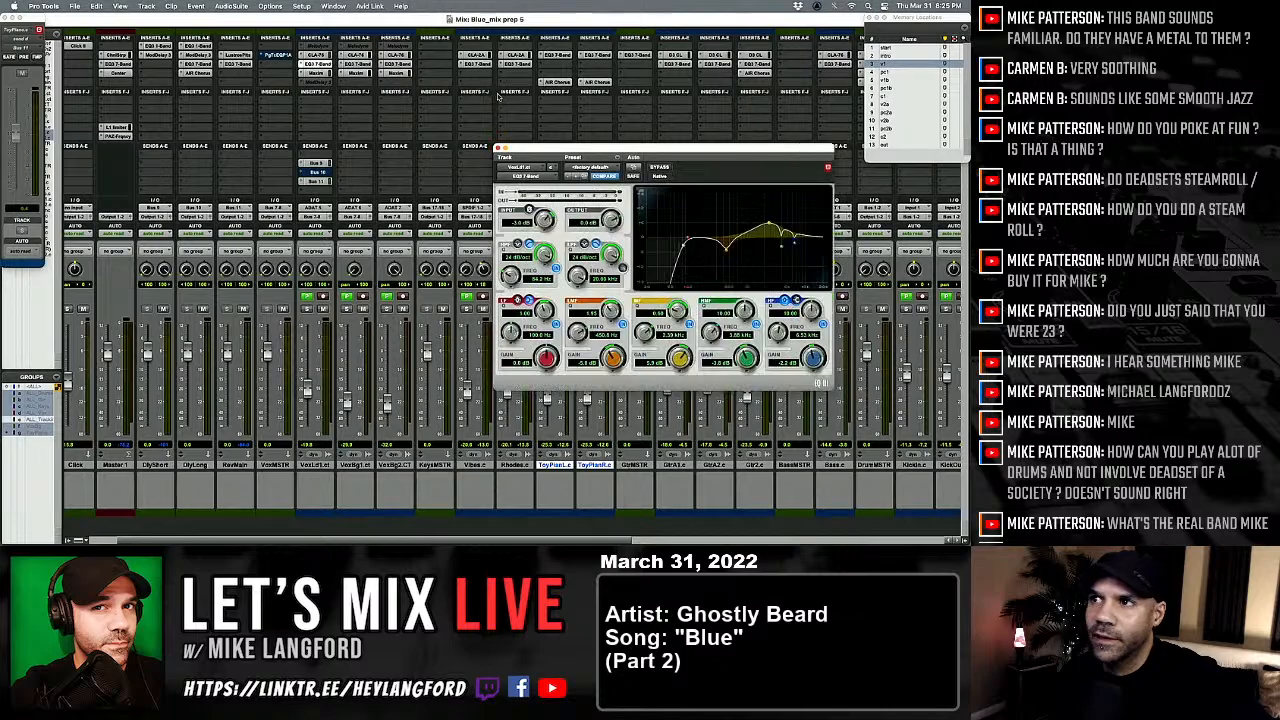
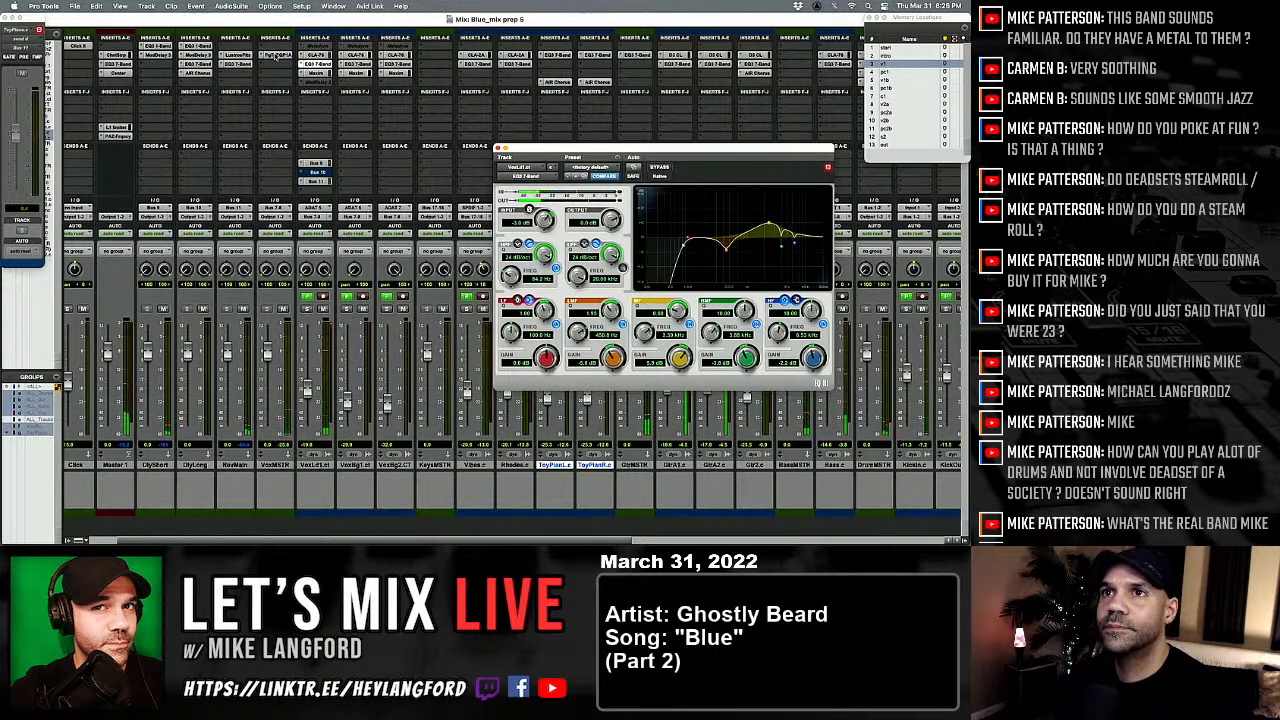
Step: On the vocal master's PuigTec EQP1A, boost the highs at 10 kHz and adjust the high-frequency attenuation
left_click(277, 58)
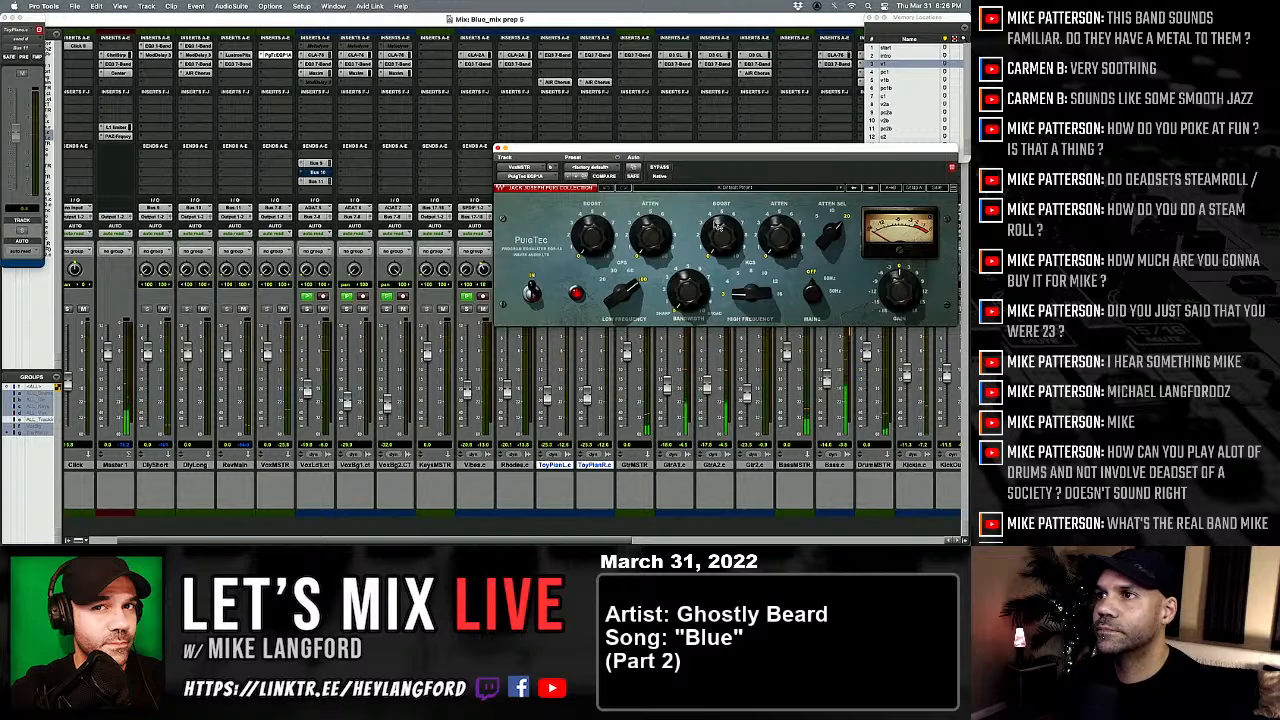
mouse_move(731, 242)
left_mouse_down()
mouse_move(731, 214)
mouse_move(731, 229)
mouse_move(796, 244)
mouse_move(733, 240)
left_mouse_up()
left_click(763, 271)
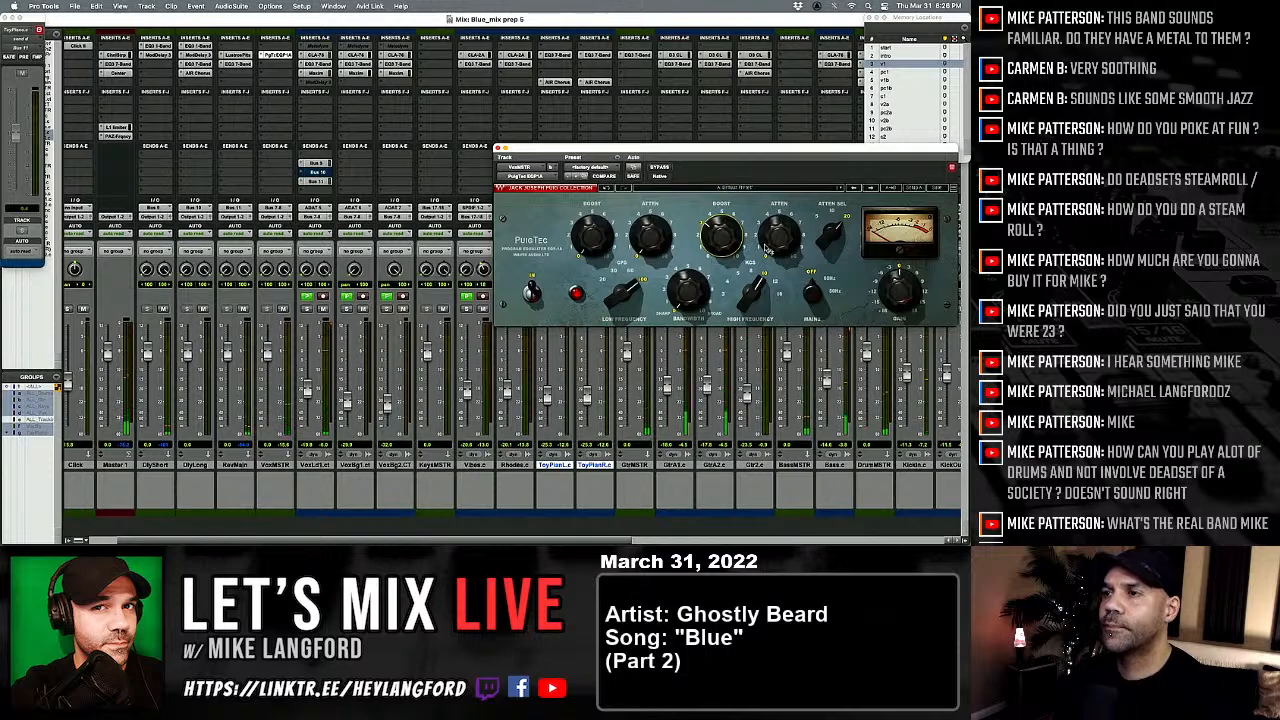
left_click_drag(769, 249, 769, 242)
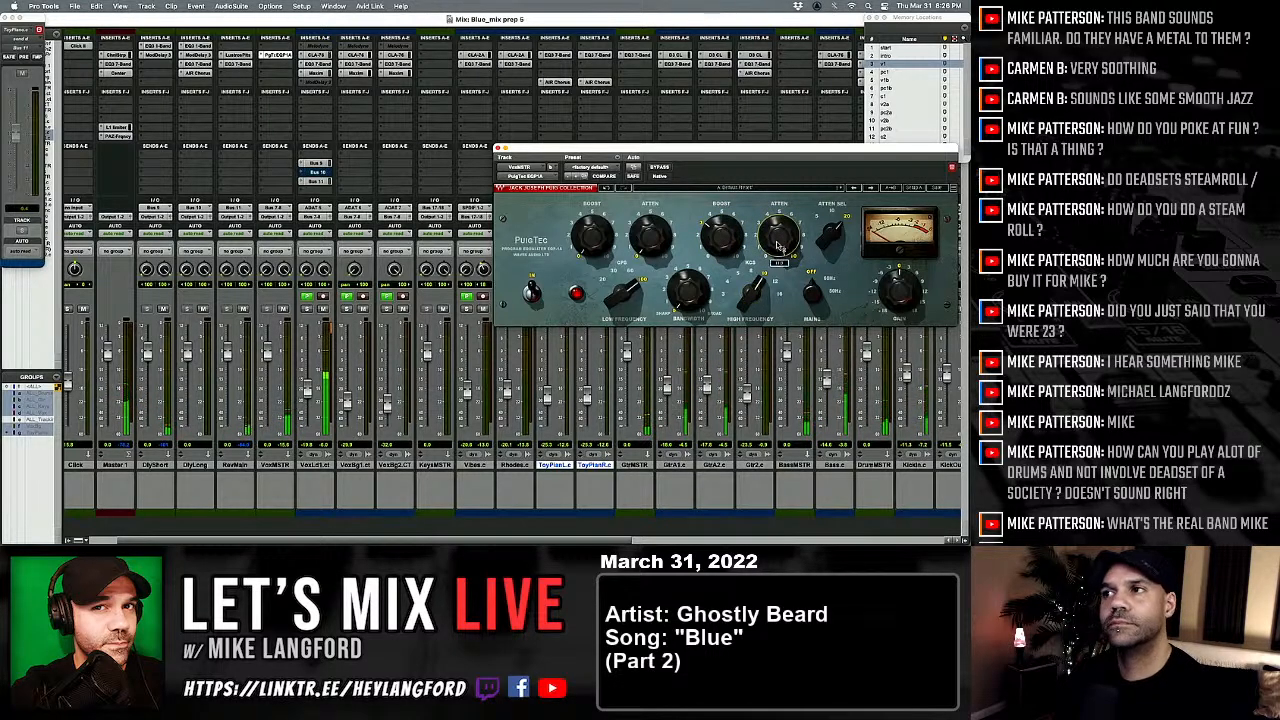
left_click_drag(792, 236, 792, 233)
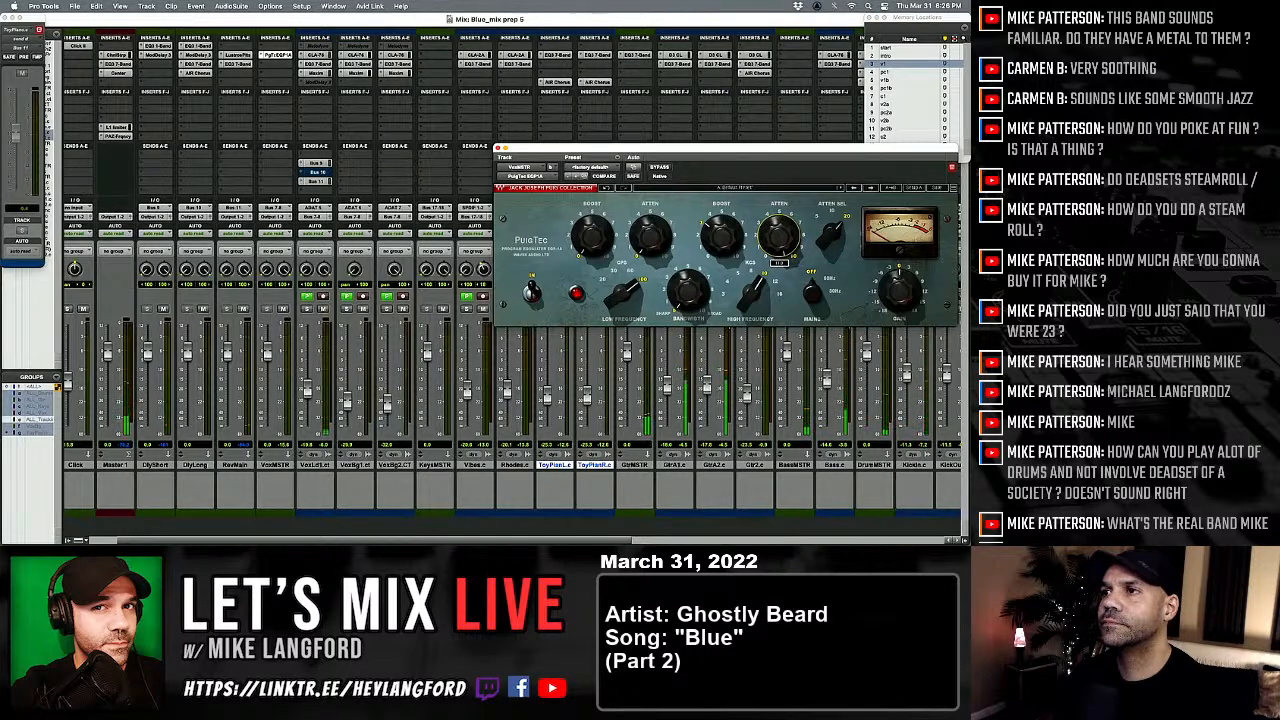
left_click_drag(792, 233, 792, 219)
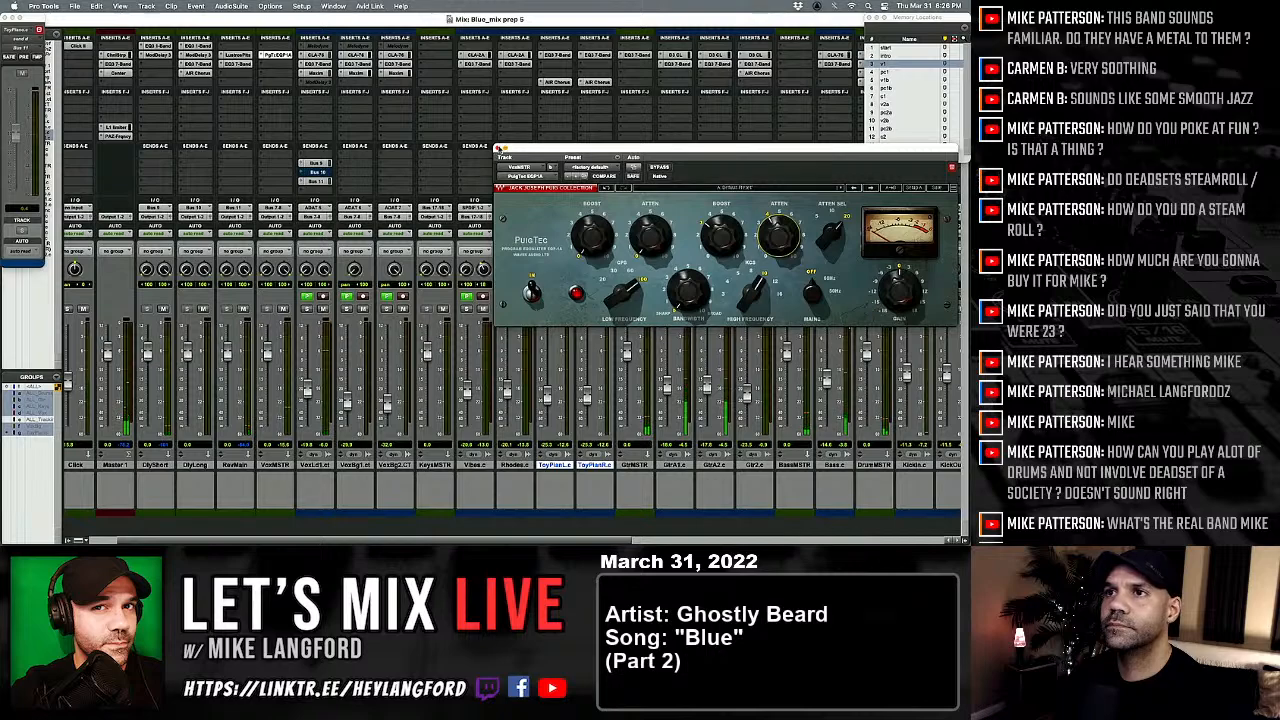
left_click(498, 148)
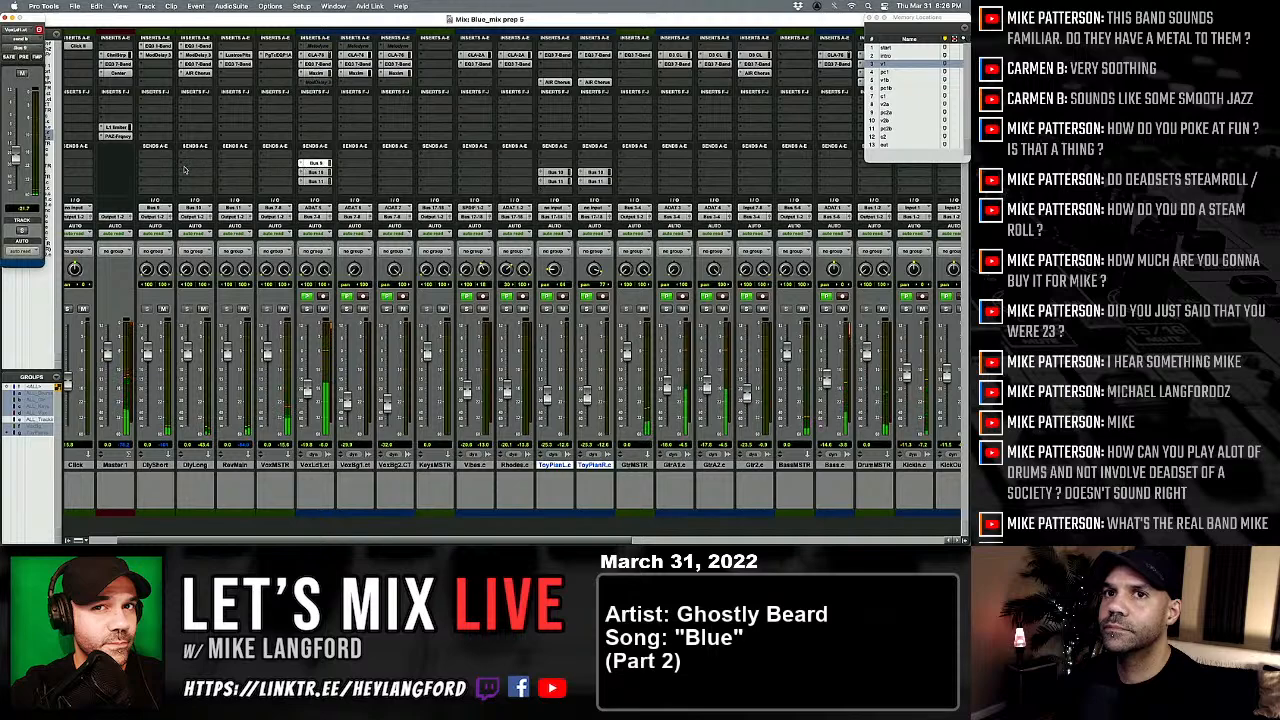
Step: Raise the lead vocal's Bus 9 send level and mute its Bus 10 send
mouse_move(16, 154)
left_mouse_down()
mouse_move(16, 134)
mouse_move(16, 153)
left_mouse_up()
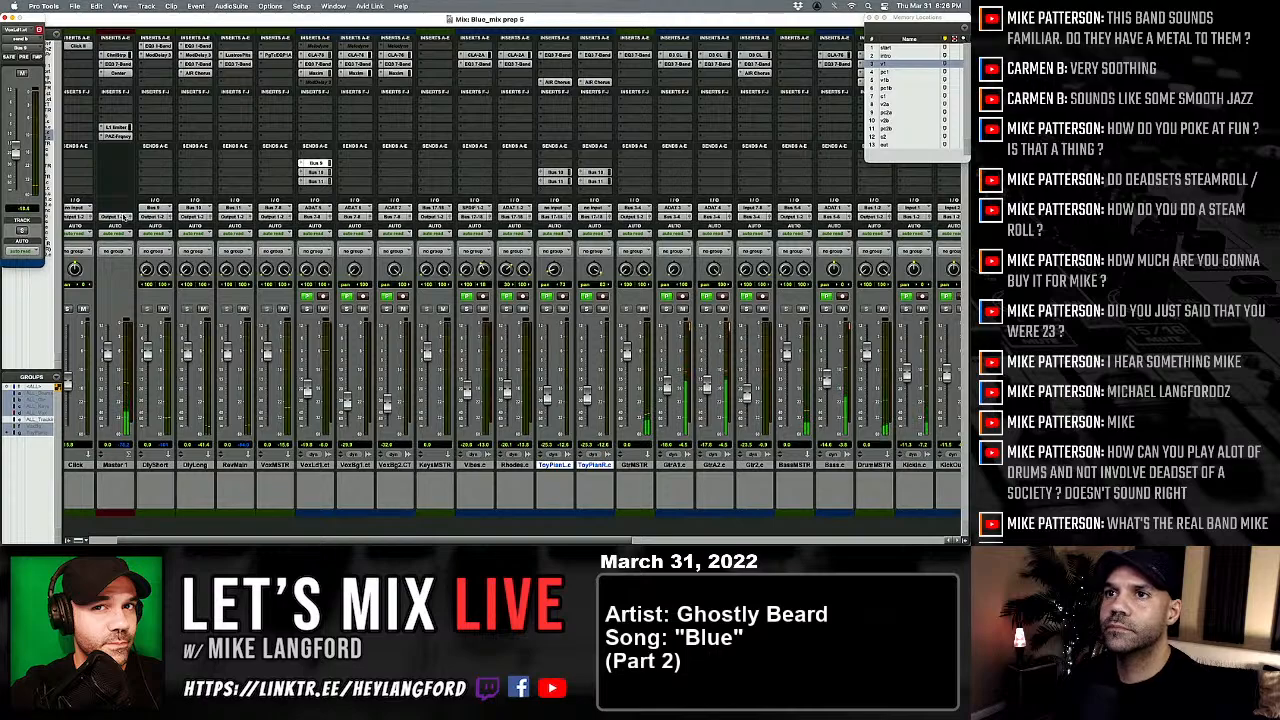
left_click(314, 172)
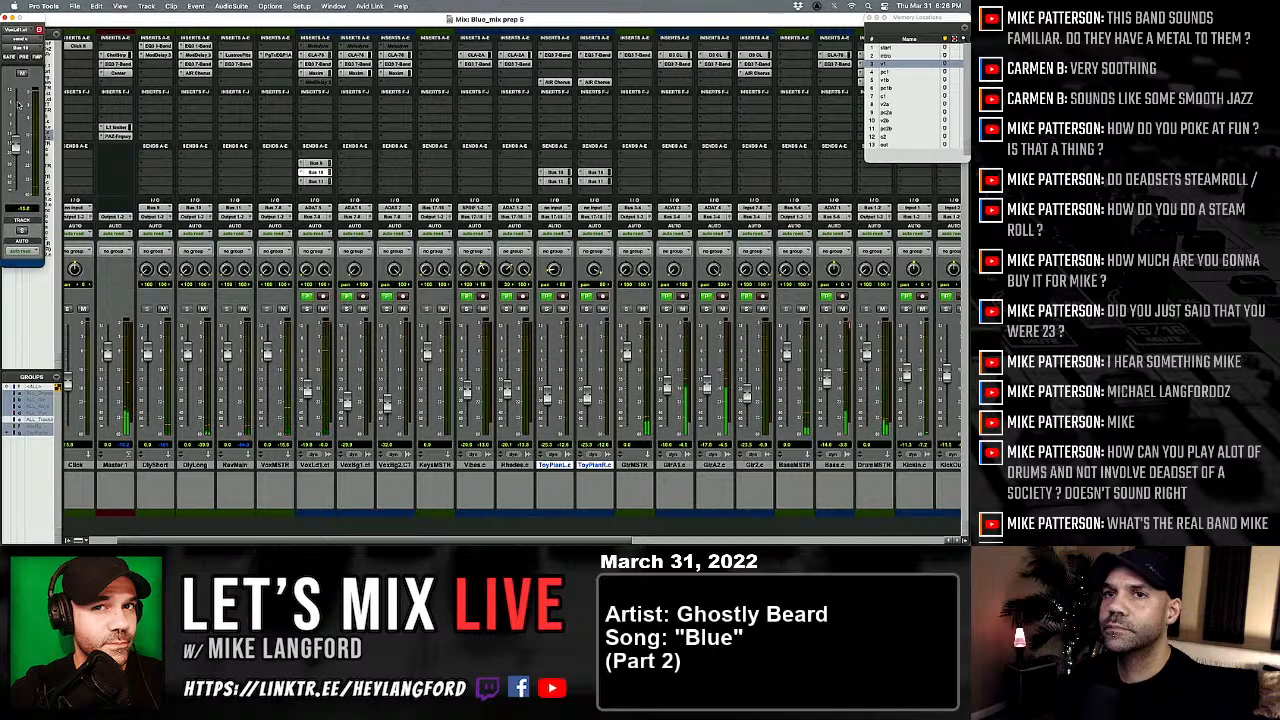
left_click(318, 173, "super")
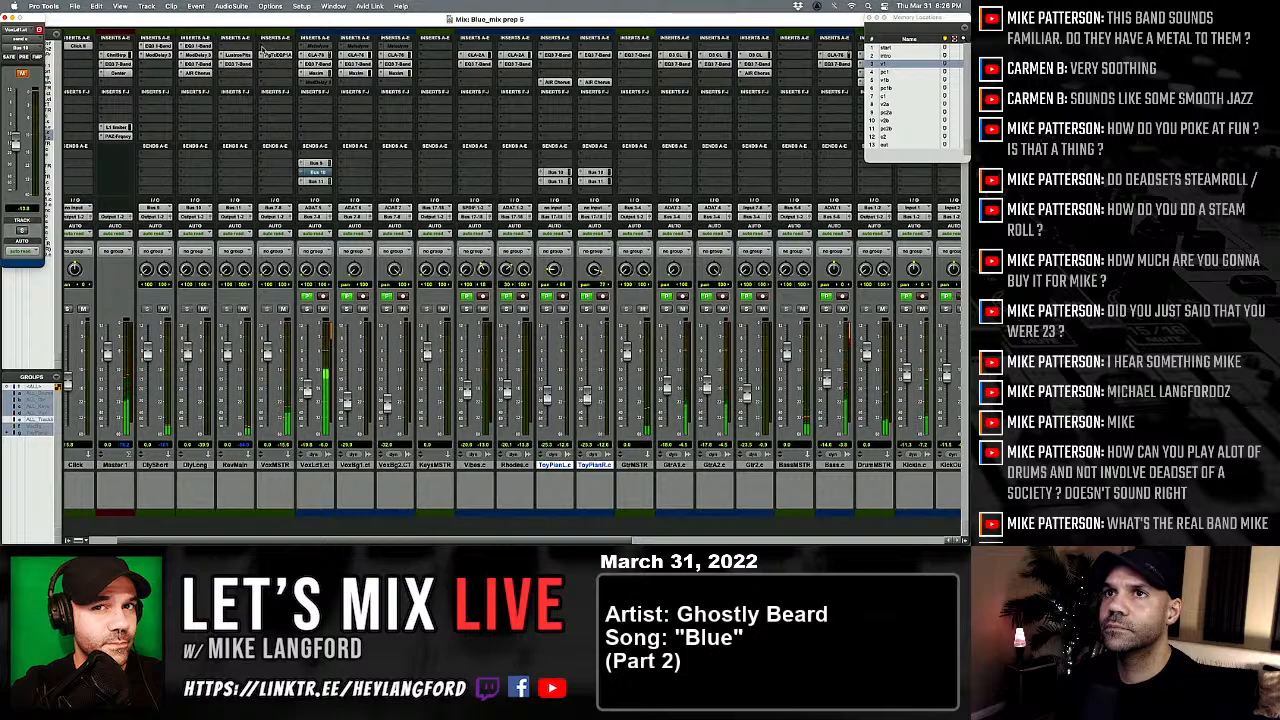
left_click(265, 64)
mouse_move(330, 48)
left_click(406, 22)
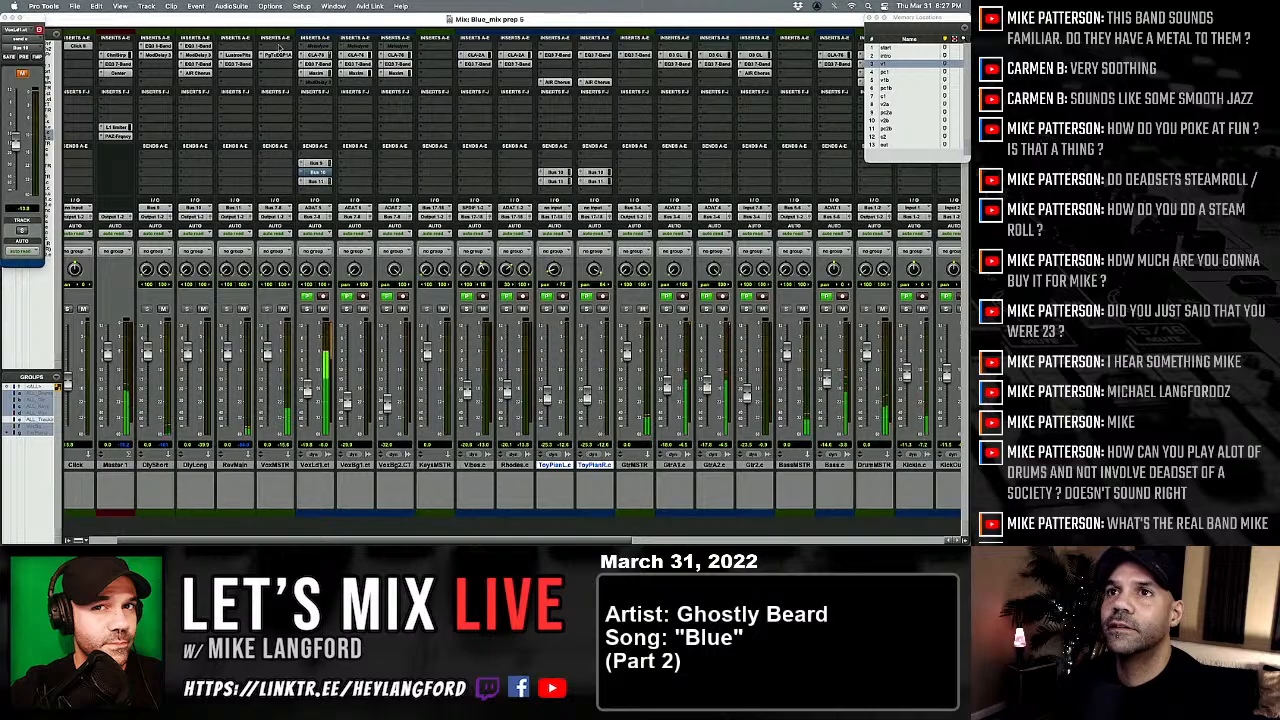
left_click(272, 50)
mouse_move(336, 48)
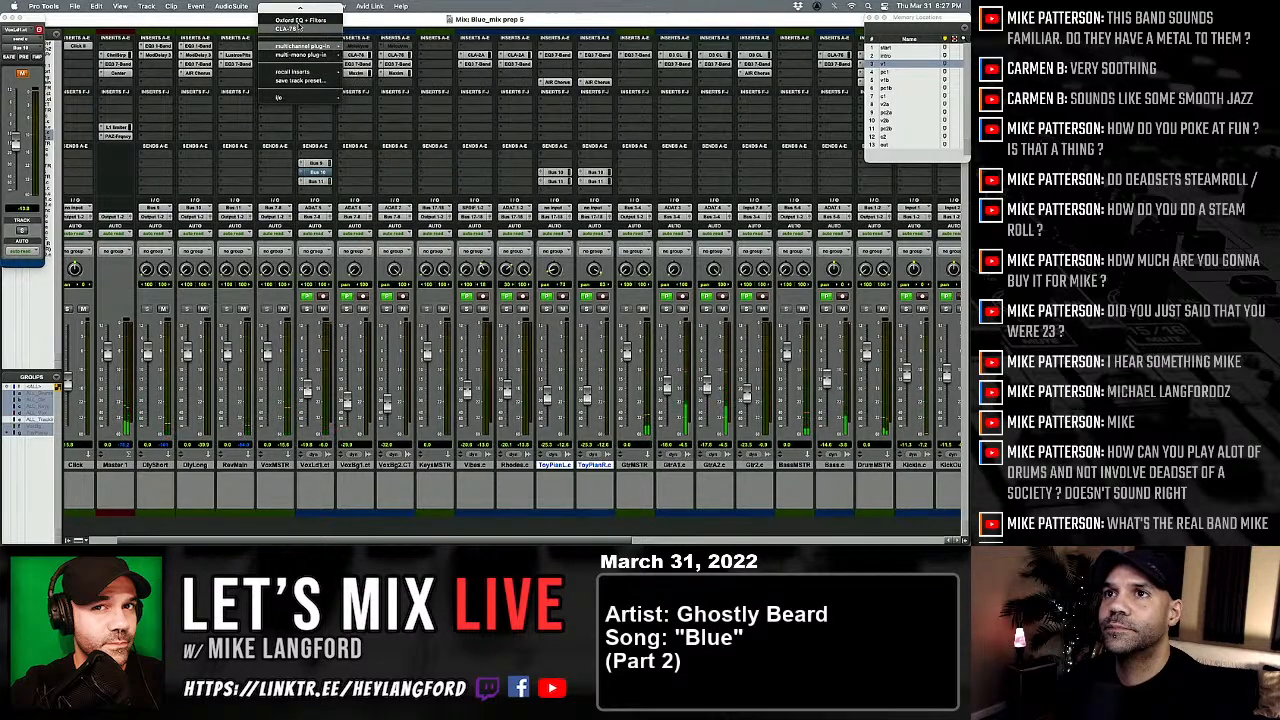
left_click(300, 28)
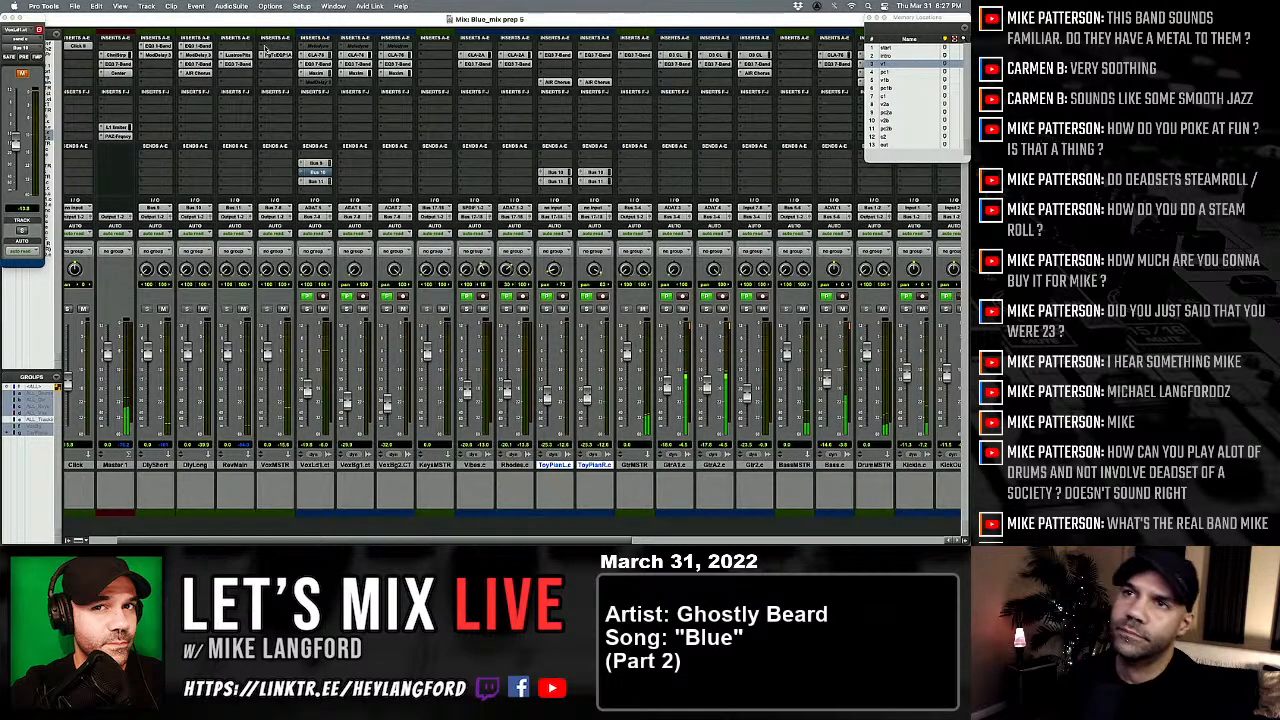
Step: Insert the Dyn3 De-Esser in the vocal master's first slot and enable its HF Only and Listen options
left_click(270, 47)
left_click(270, 47)
mouse_move(300, 47)
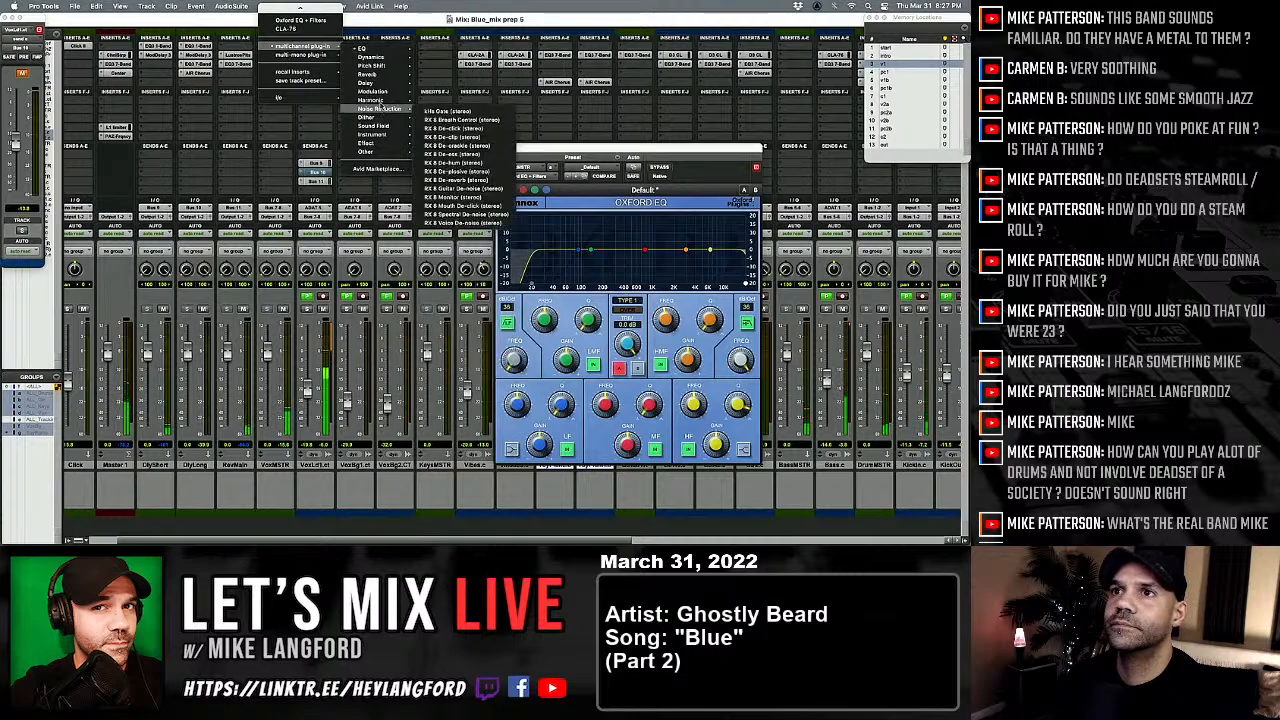
mouse_move(372, 57)
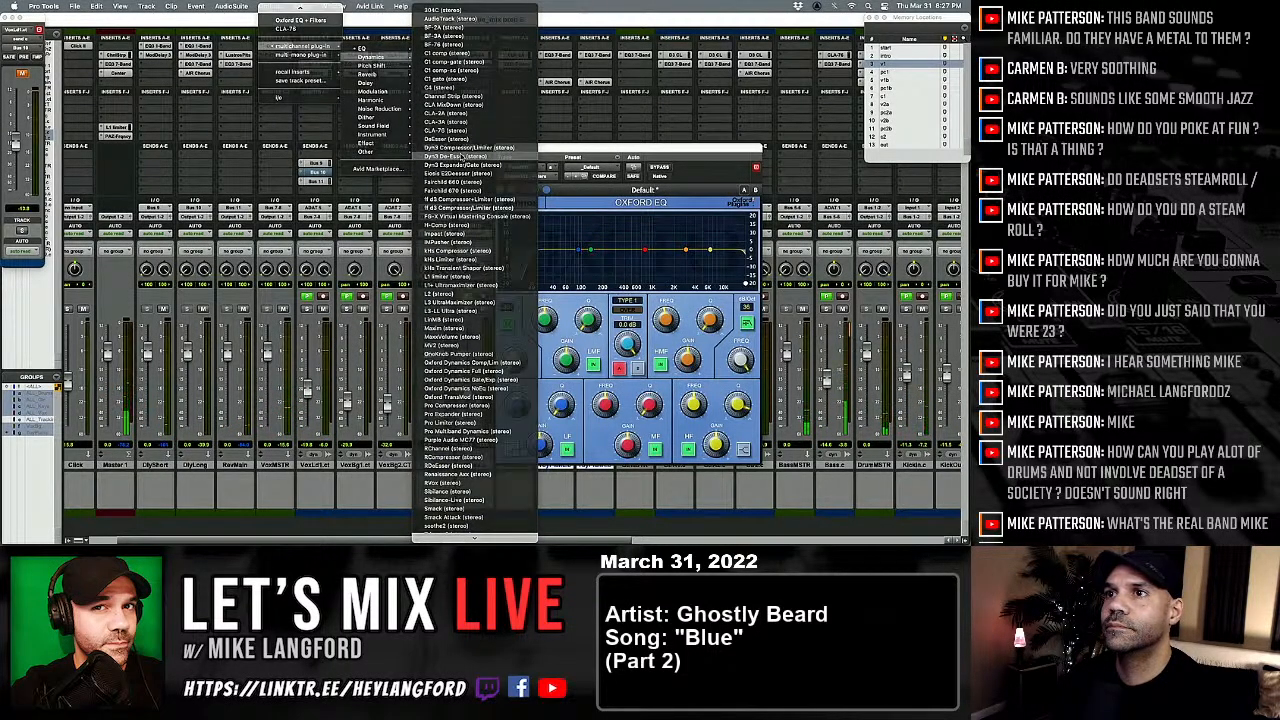
left_click(455, 156)
left_click(596, 205)
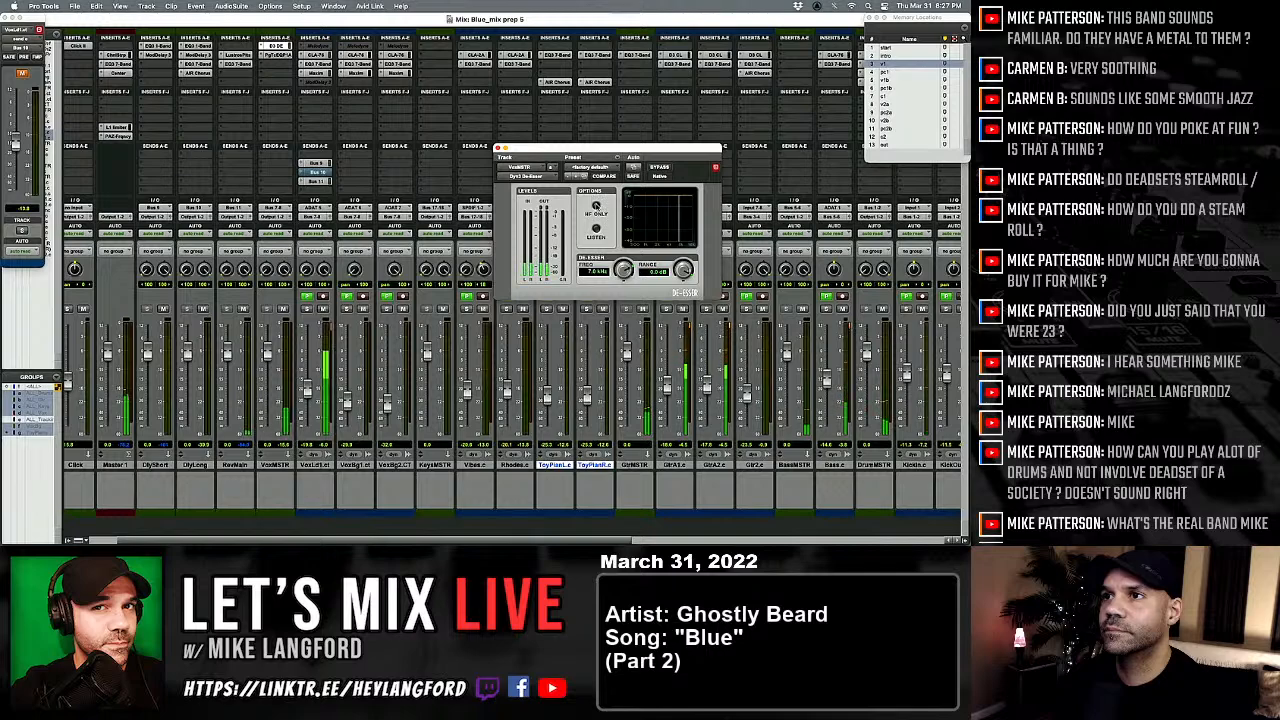
left_click(596, 228)
Step: Solo the lead vocal and tune the de-esser's frequency and range on the vocal master
left_click(306, 309)
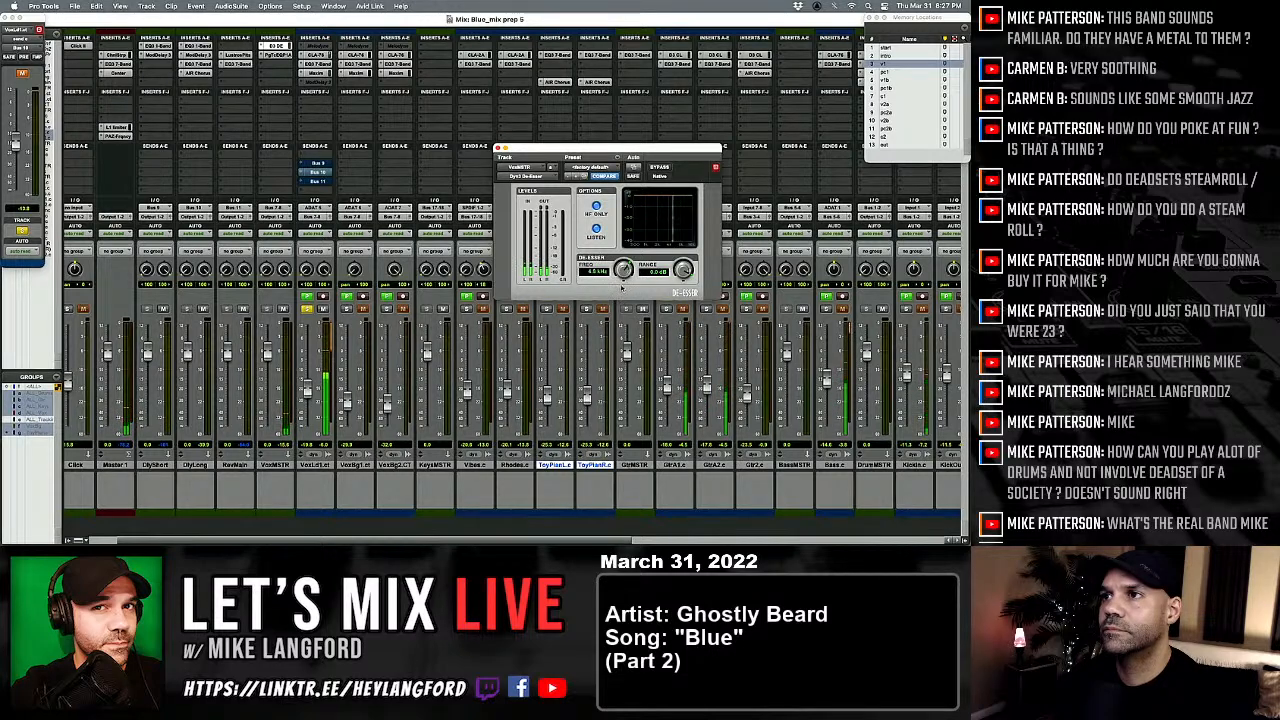
left_click_drag(621, 287, 623, 272)
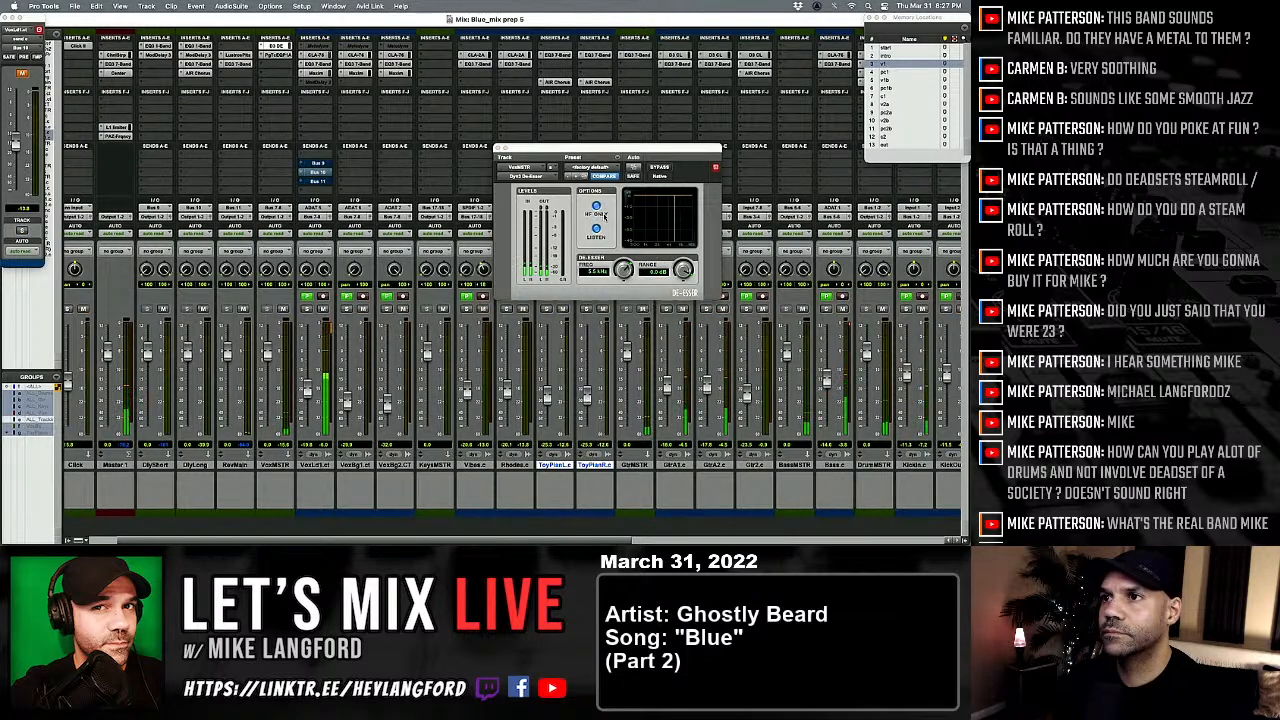
left_click_drag(686, 293, 678, 275)
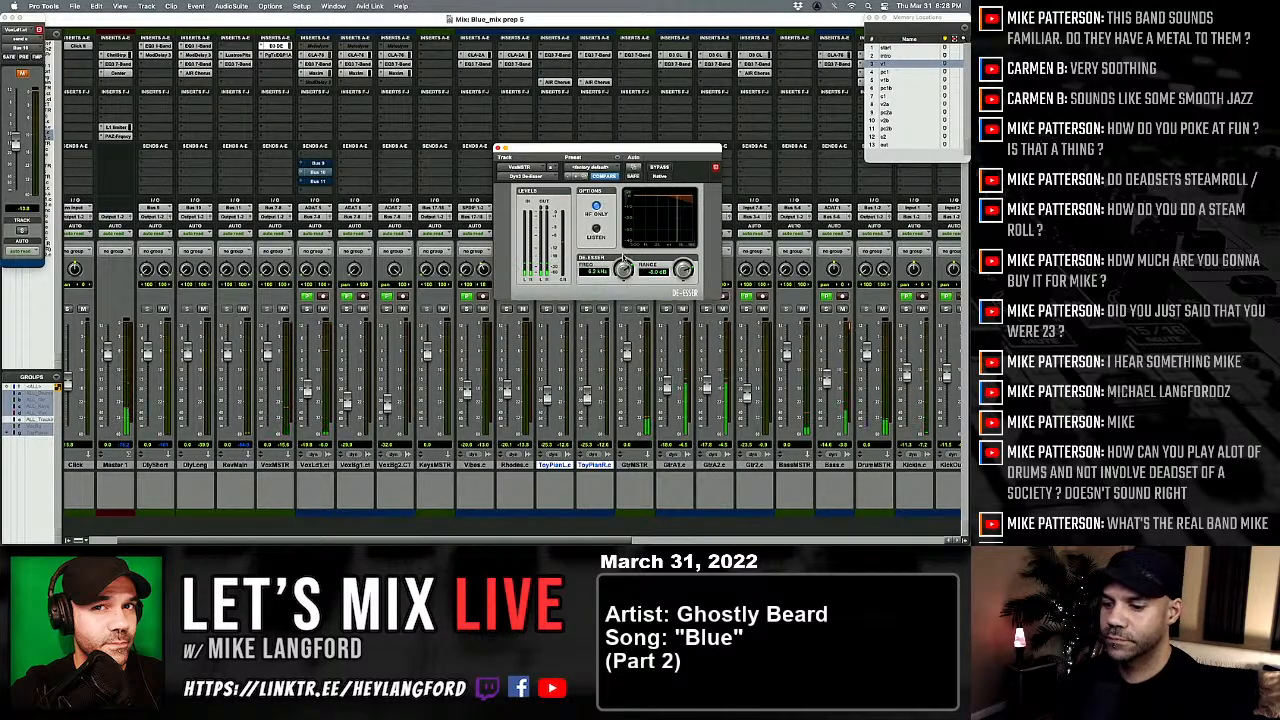
Step: Select the lead vocal phrase around bars 28 to 30 for playback and lower the de-esser's frequency to about 4.3 kHz
key("super+equal")
scroll(305, 306, "up", 5)
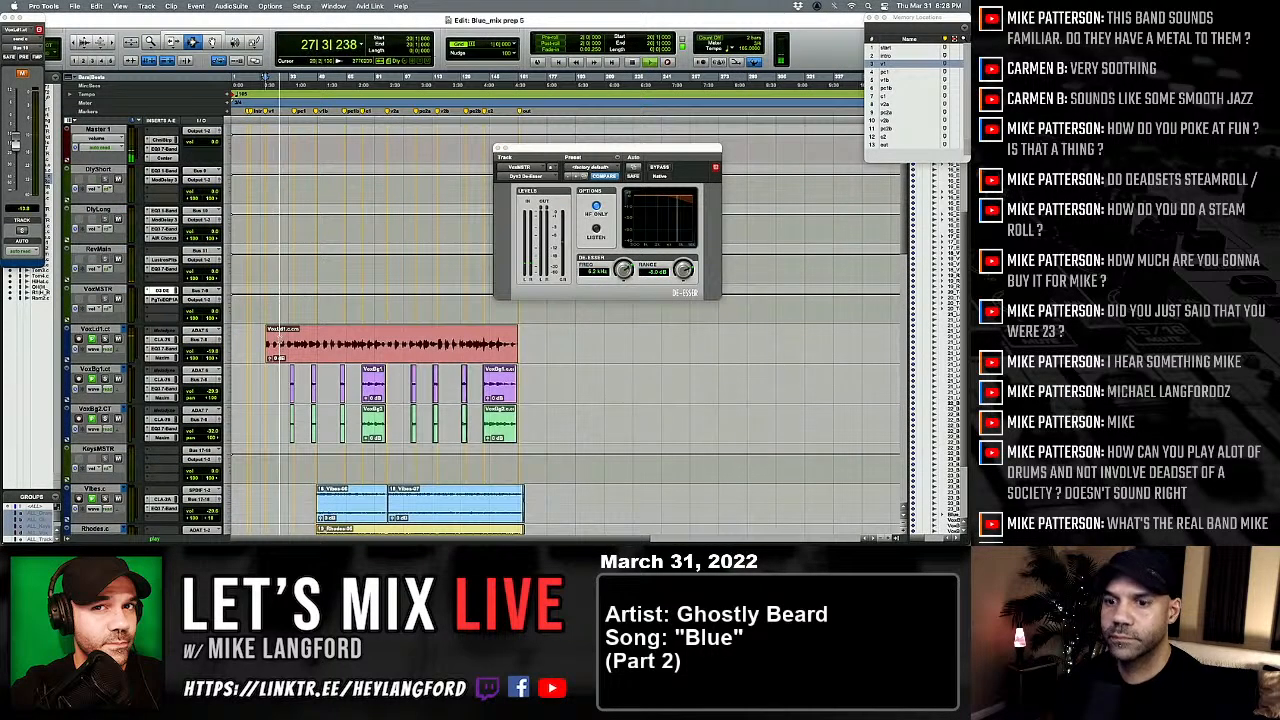
left_click(305, 345)
key("t")
key("Down")
key("t")
key("t")
key("t")
scroll(305, 345, "right", 3)
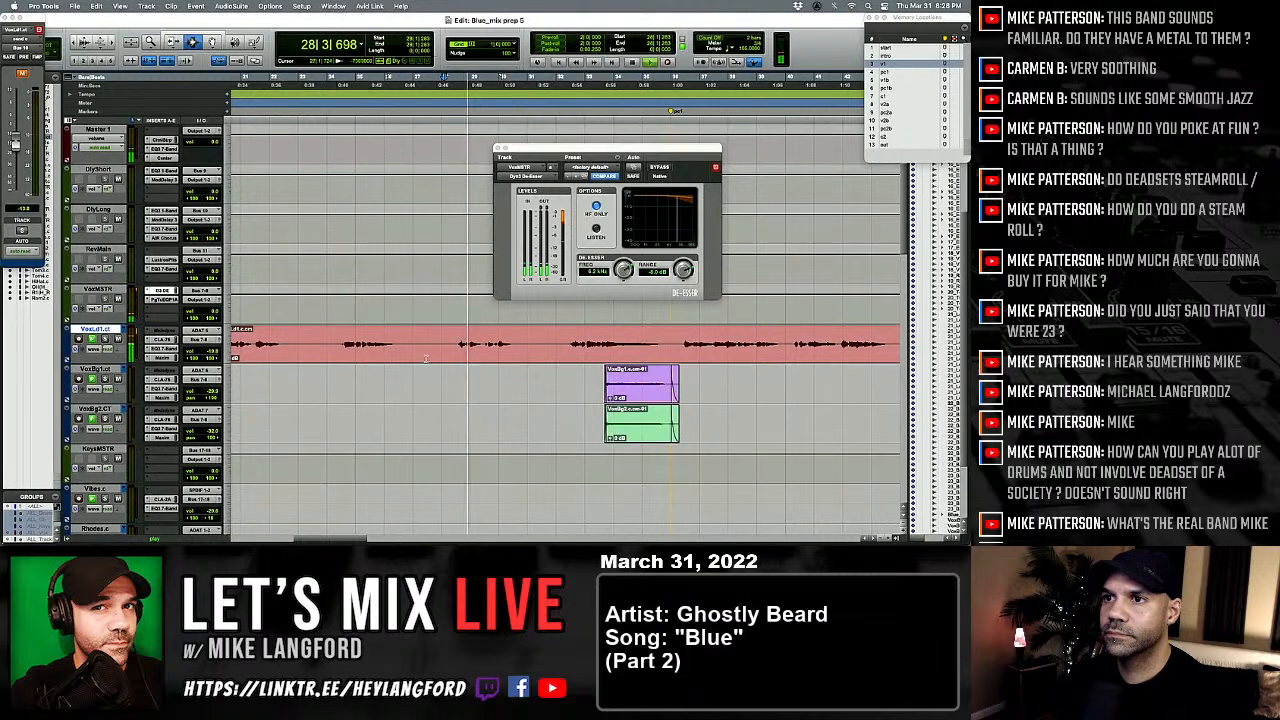
left_click_drag(455, 345, 521, 348)
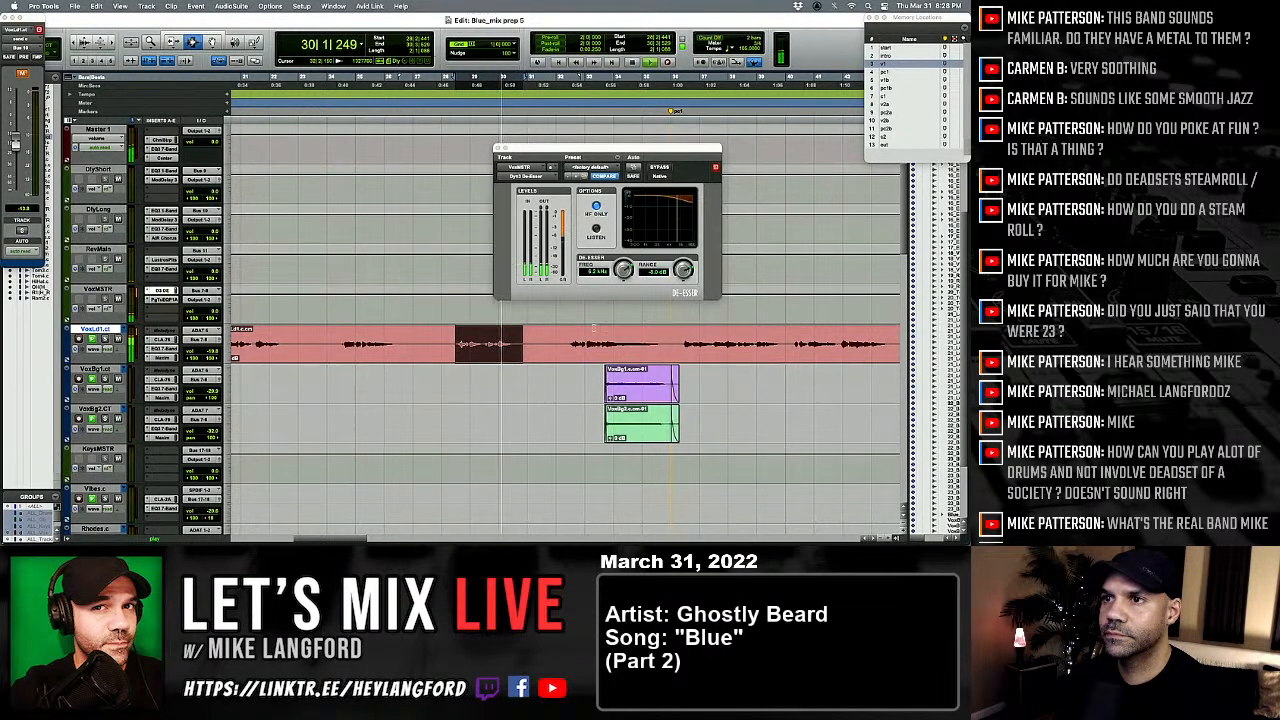
mouse_move(624, 270)
left_mouse_down()
mouse_move(618, 305)
mouse_move(622, 277)
left_mouse_up()
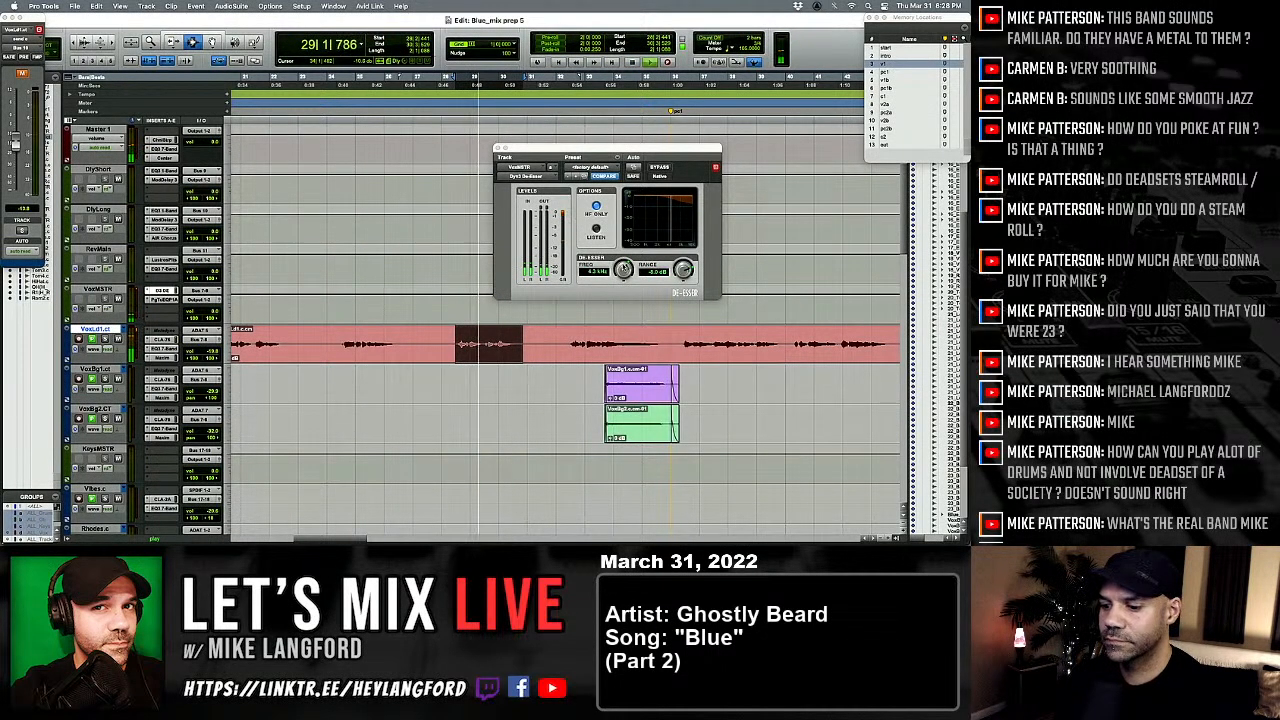
Step: Move the vocal master's de-esser and PuigTec EQ down one slot and insert a 7-band EQ ahead of them
key("super+equal")
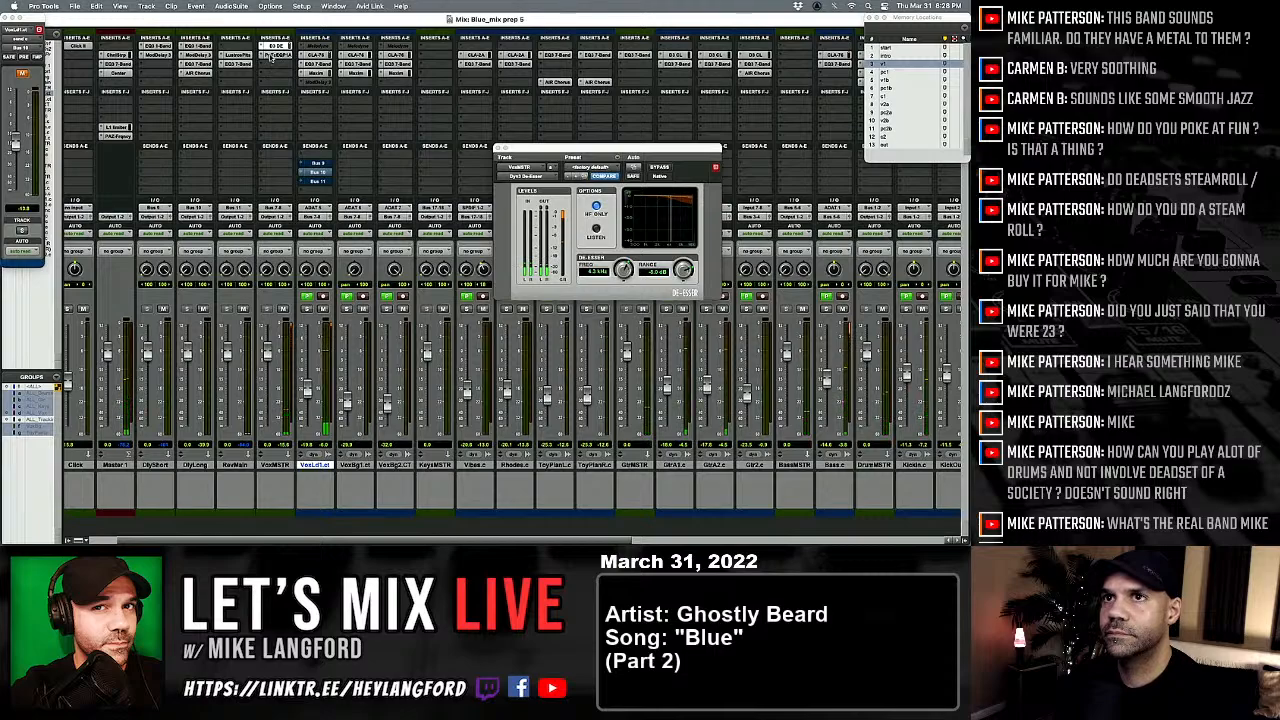
left_click(268, 62)
left_click(229, 58)
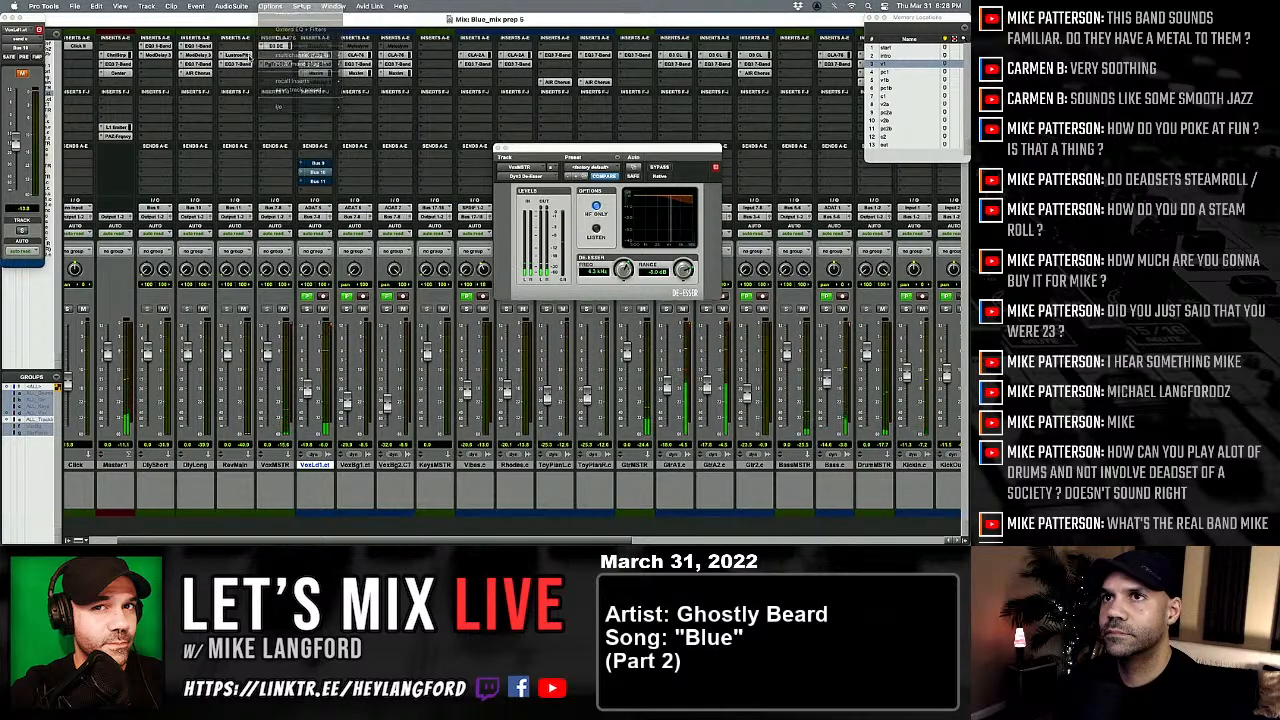
left_click(262, 49)
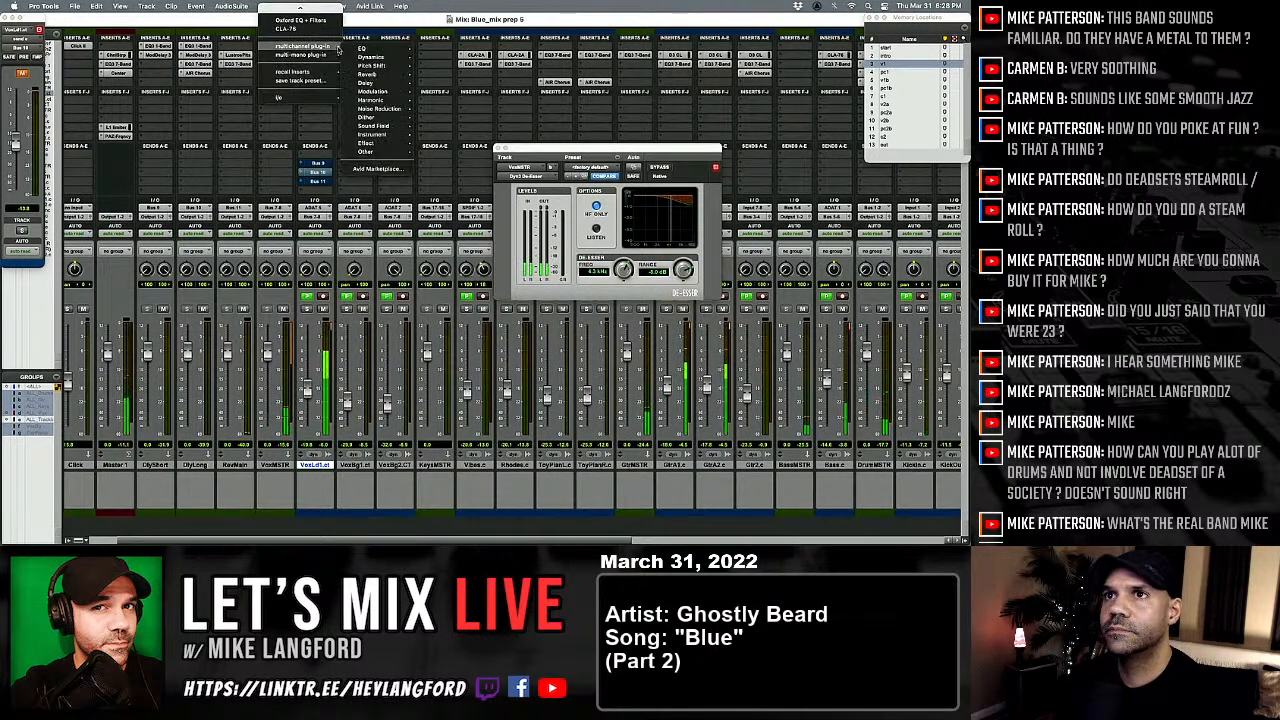
mouse_move(372, 48)
left_click(452, 125)
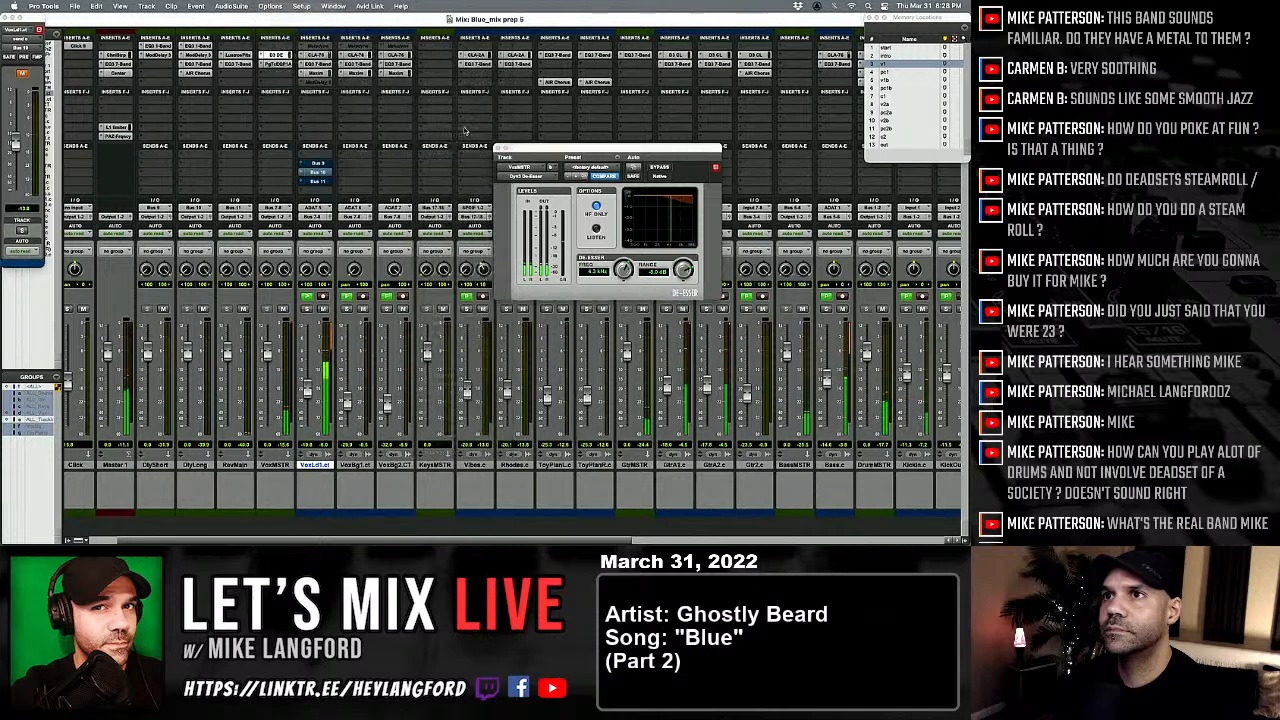
Step: Cut a narrow notch with the vocal master EQ's high-mid band at about 3.9 kHz, using Q 10 and -4 dB gain
left_click_drag(745, 310, 811, 274)
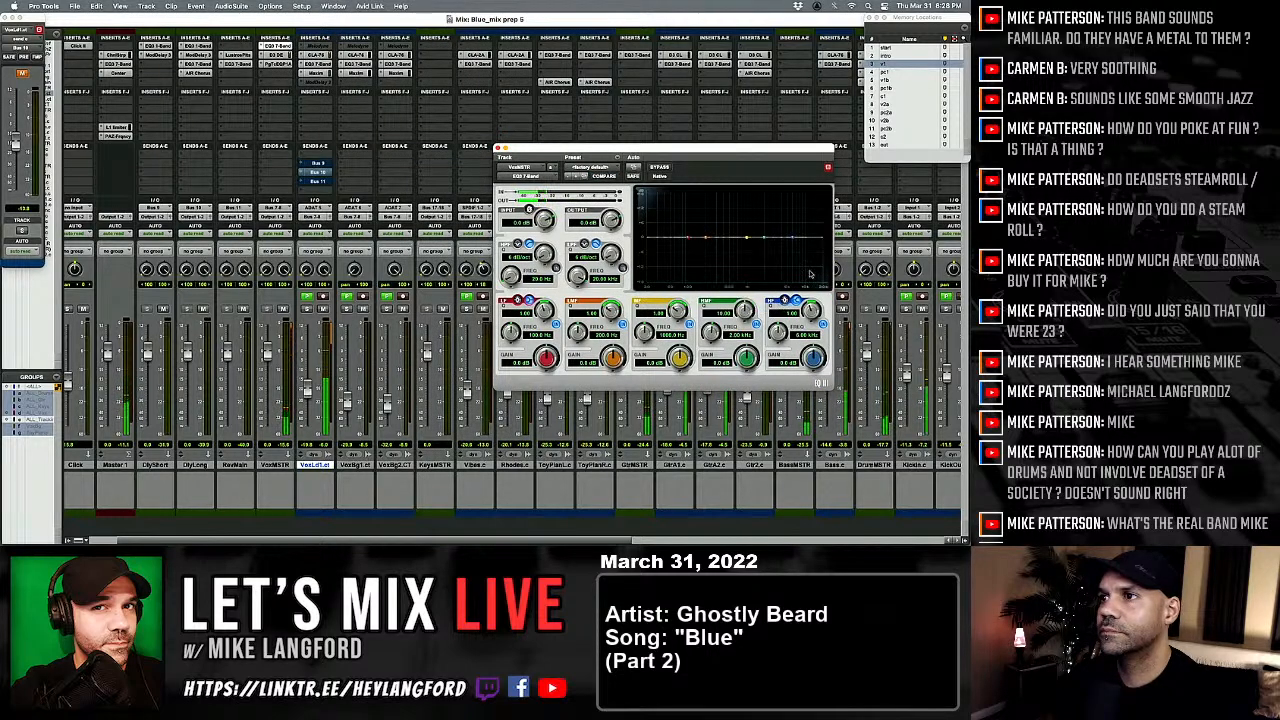
left_click_drag(747, 358, 765, 295)
mouse_move(711, 332)
left_mouse_down()
mouse_move(716, 374)
mouse_move(735, 292)
mouse_move(716, 316)
left_mouse_up()
left_click_drag(747, 358, 730, 505)
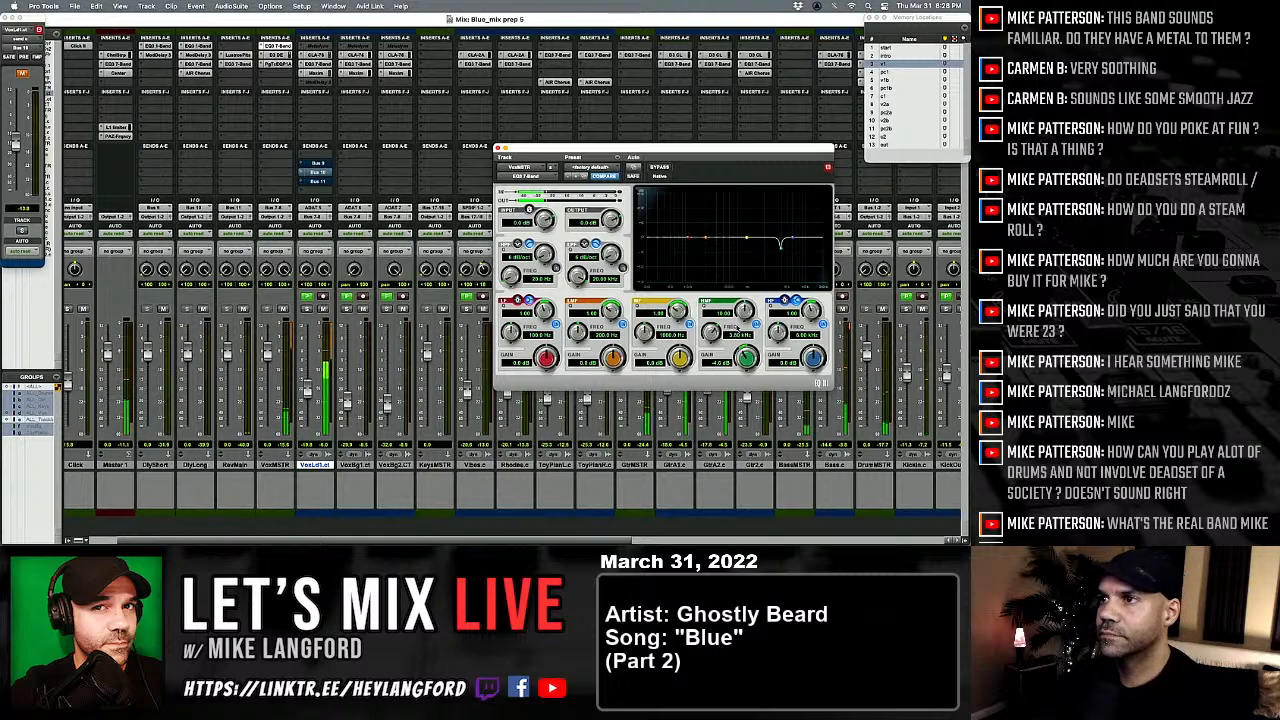
Step: Sweep a narrow boost with the EQ's mid band, settle near 4.5 kHz, and cut it by about 2.7 dB
left_click_drag(681, 358, 726, 277)
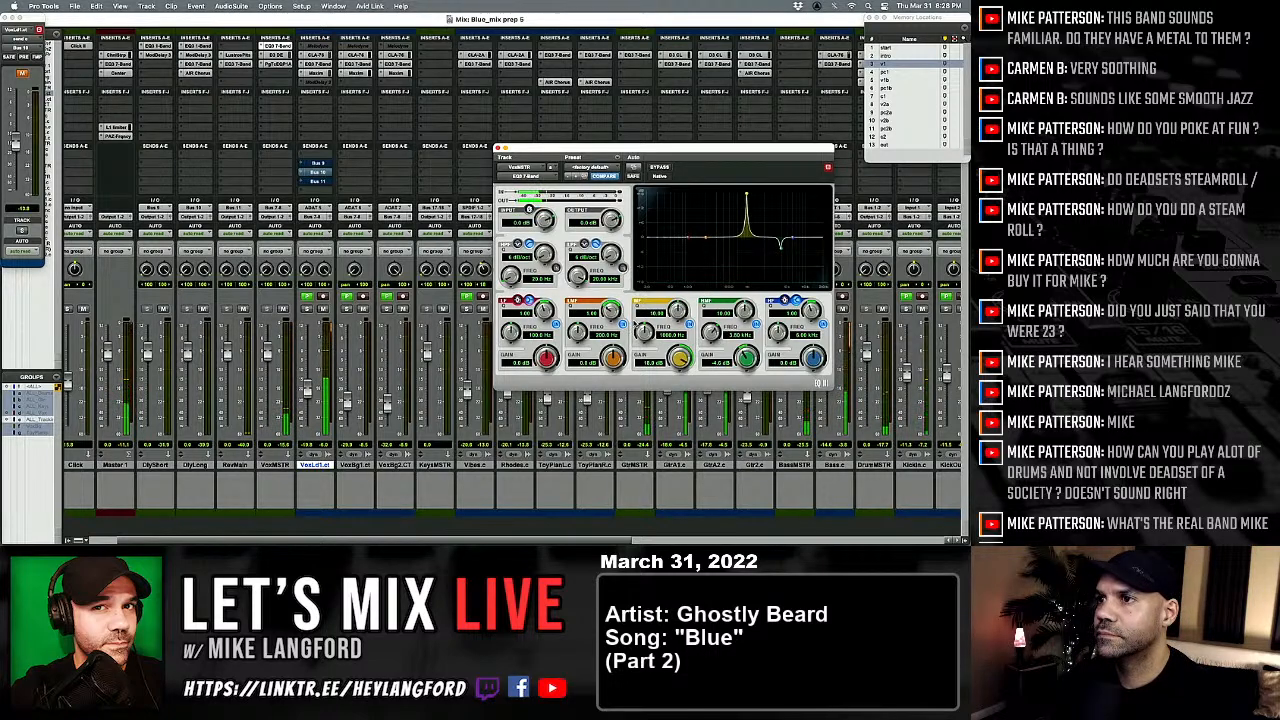
left_click_drag(644, 333, 699, 277)
left_click_drag(641, 341, 637, 346)
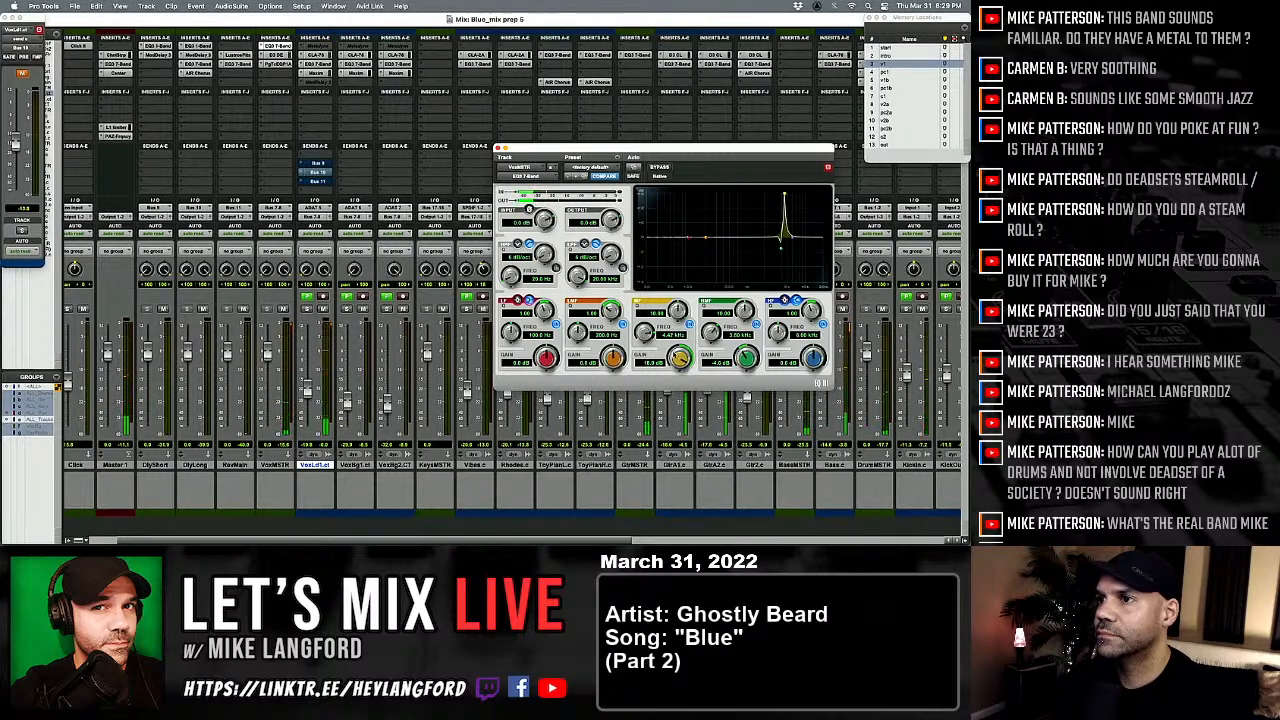
left_click_drag(676, 356, 672, 482)
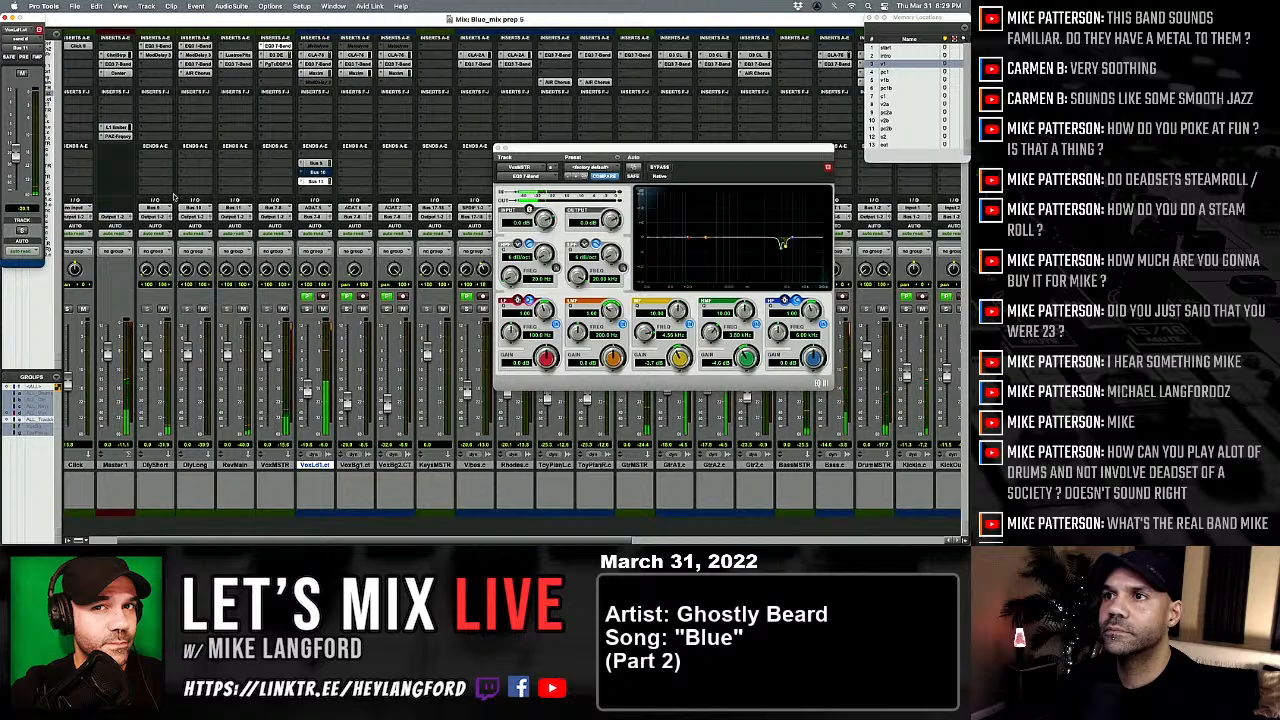
left_click(498, 151)
key("super+equal")
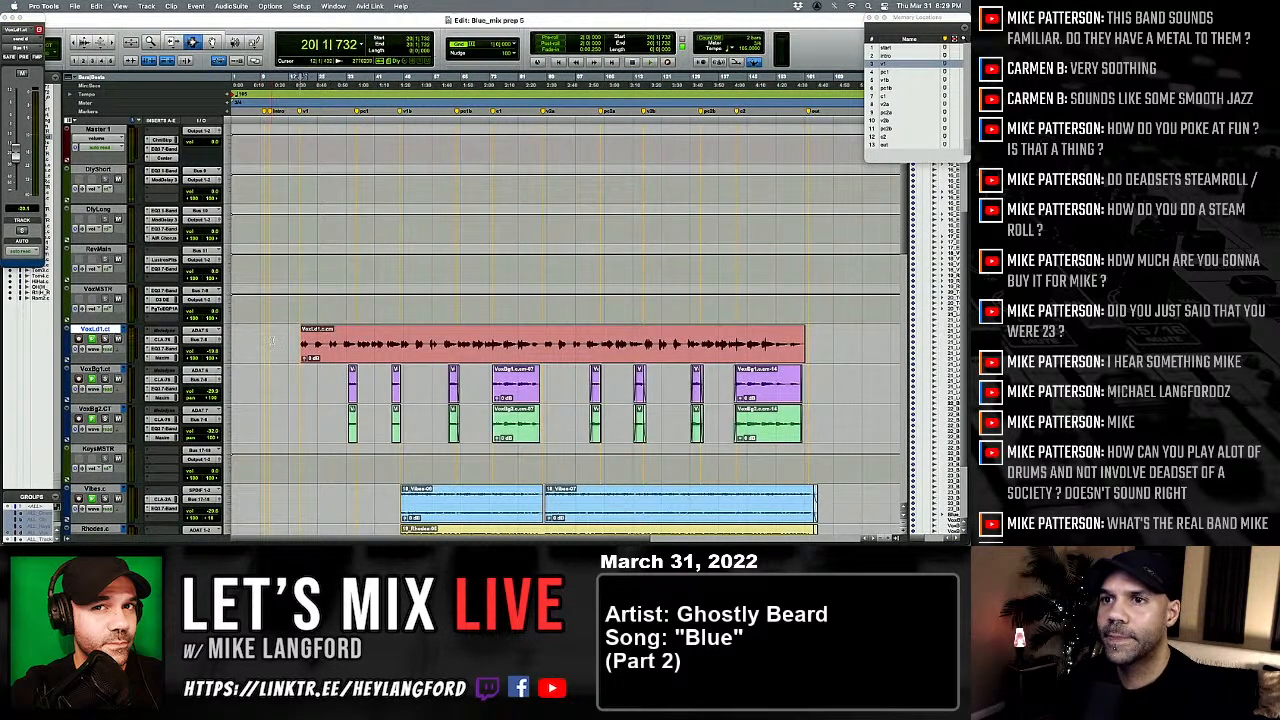
key("super+equal")
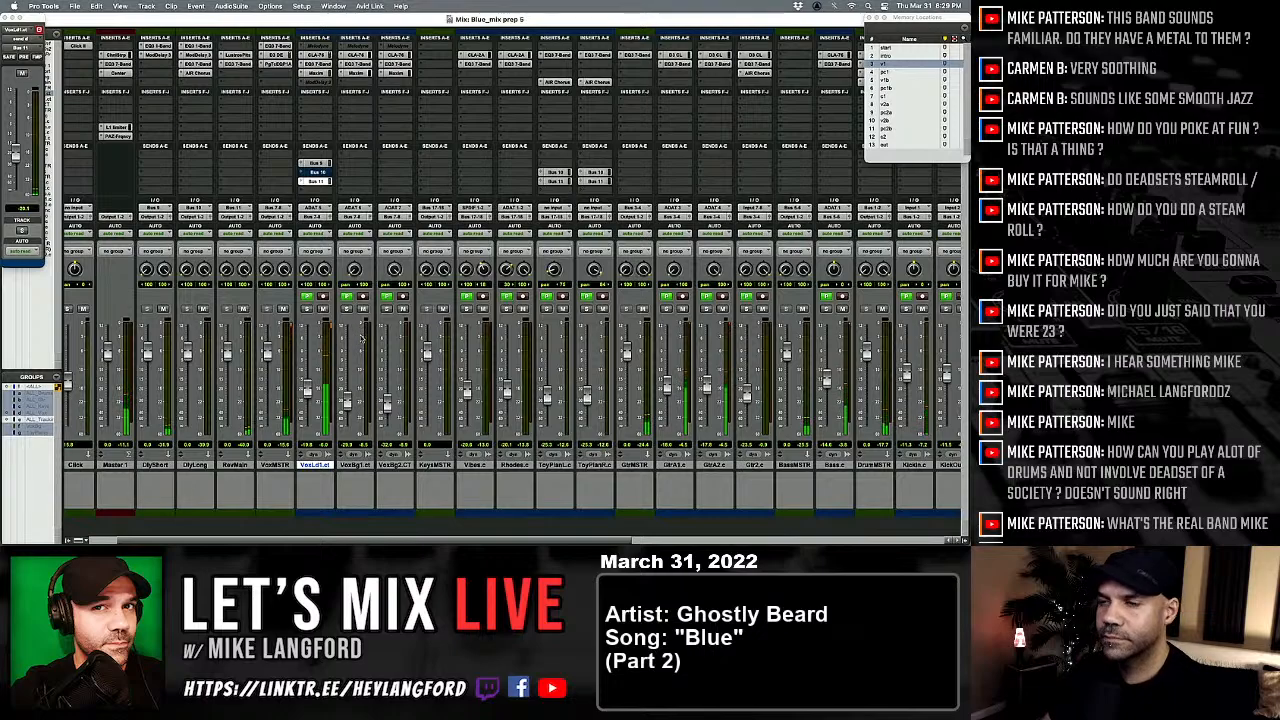
key("super+equal")
key("super+equal")
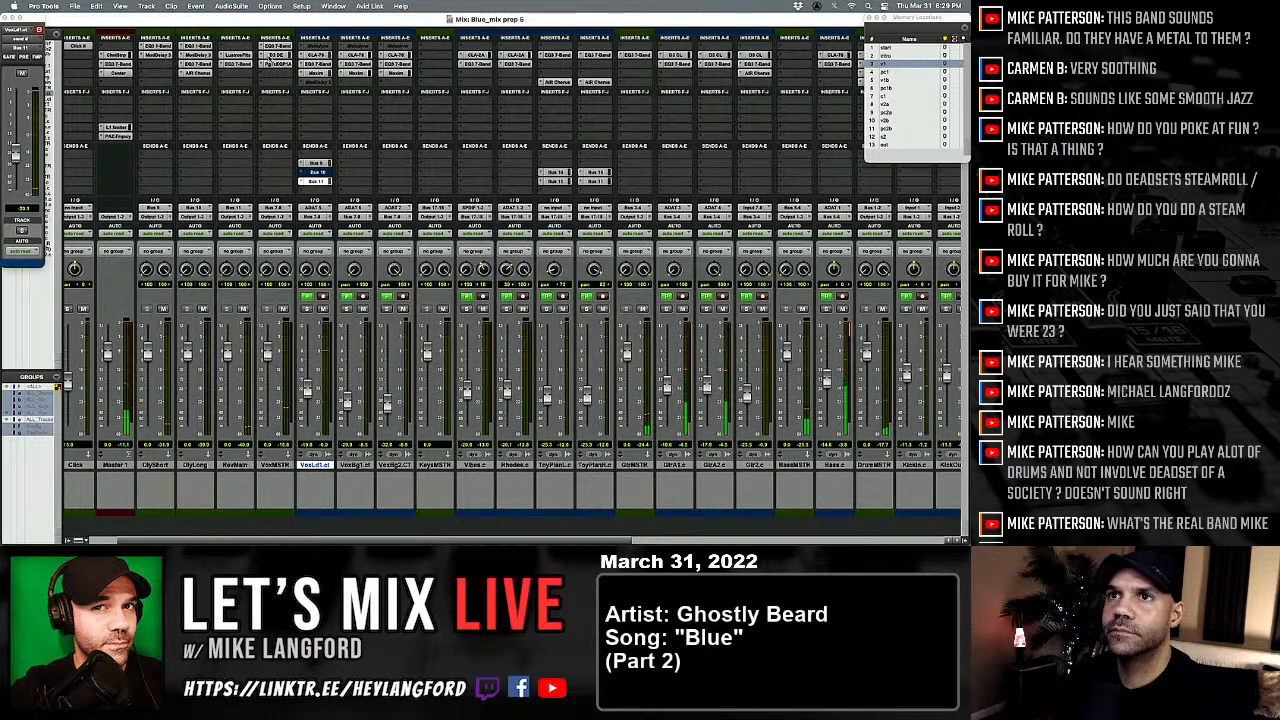
Step: Review the 7-band EQ and de-esser on the vocal master
left_click(273, 46)
left_click(273, 55)
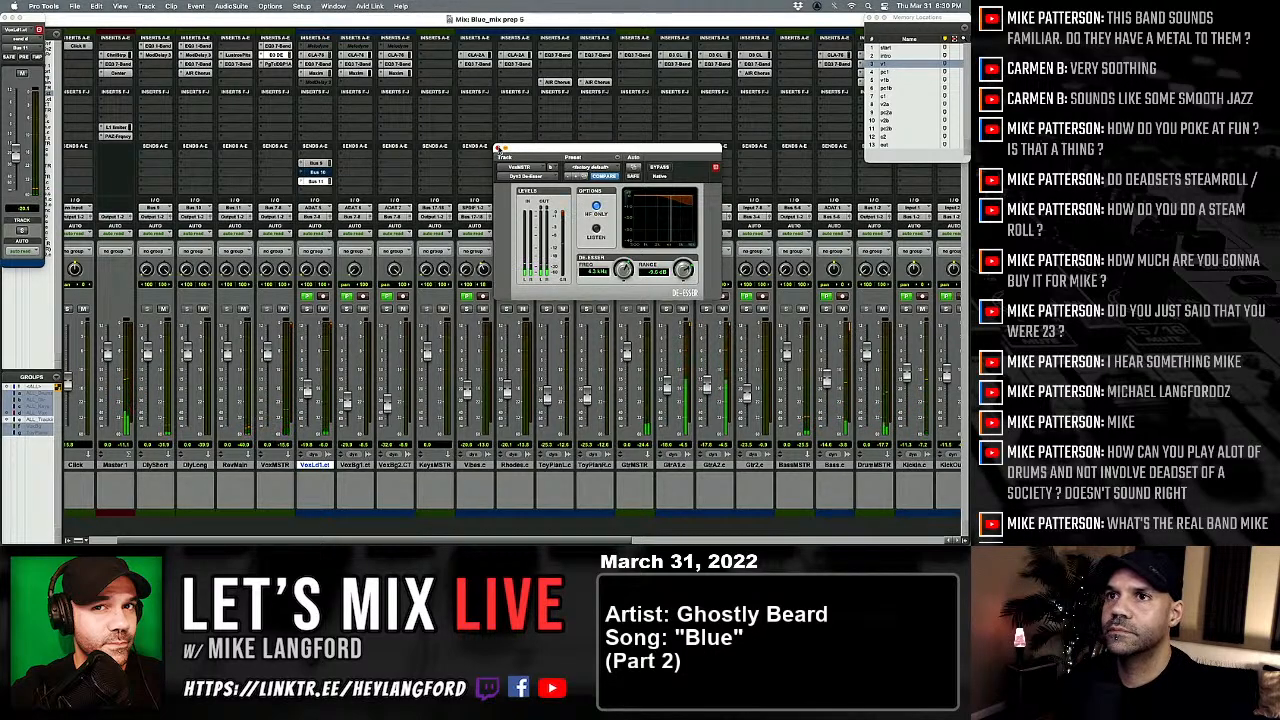
left_click(498, 148)
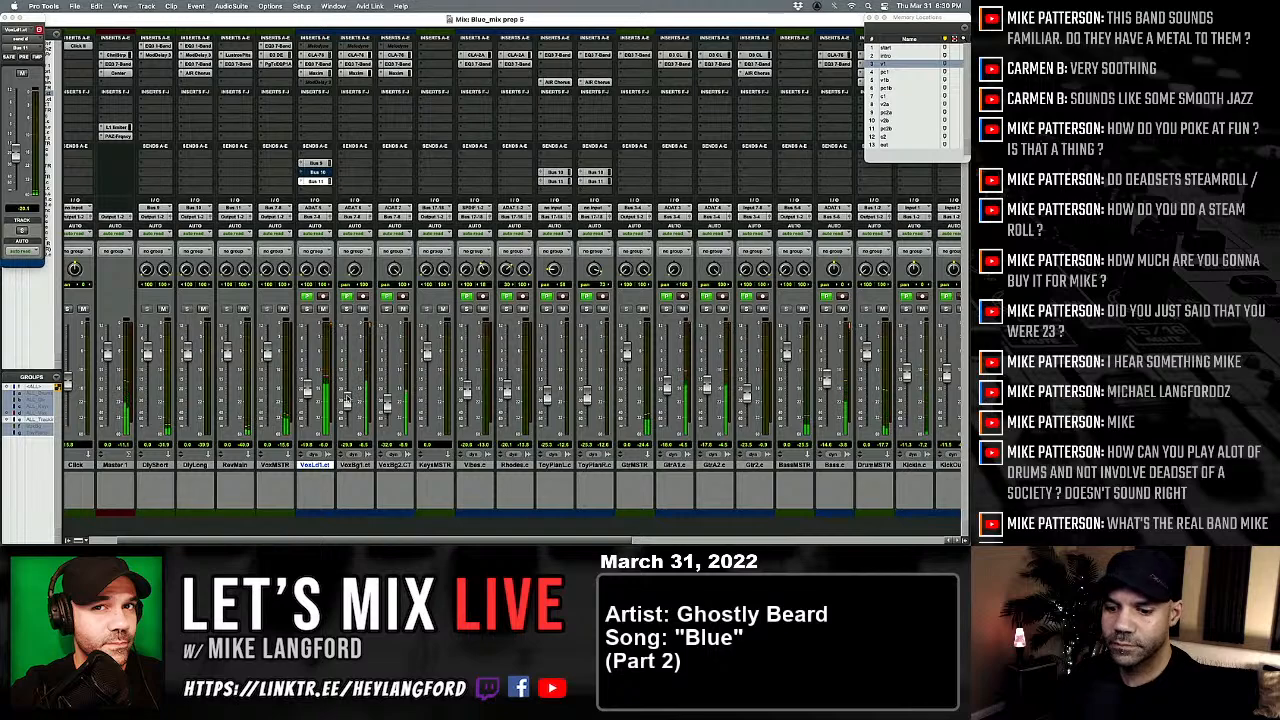
Step: Resume the mix groups, lower the lead vocal Maxim's threshold to about -12 dB, and pull the grouped vocal faders down slightly
key("super+shift+g")
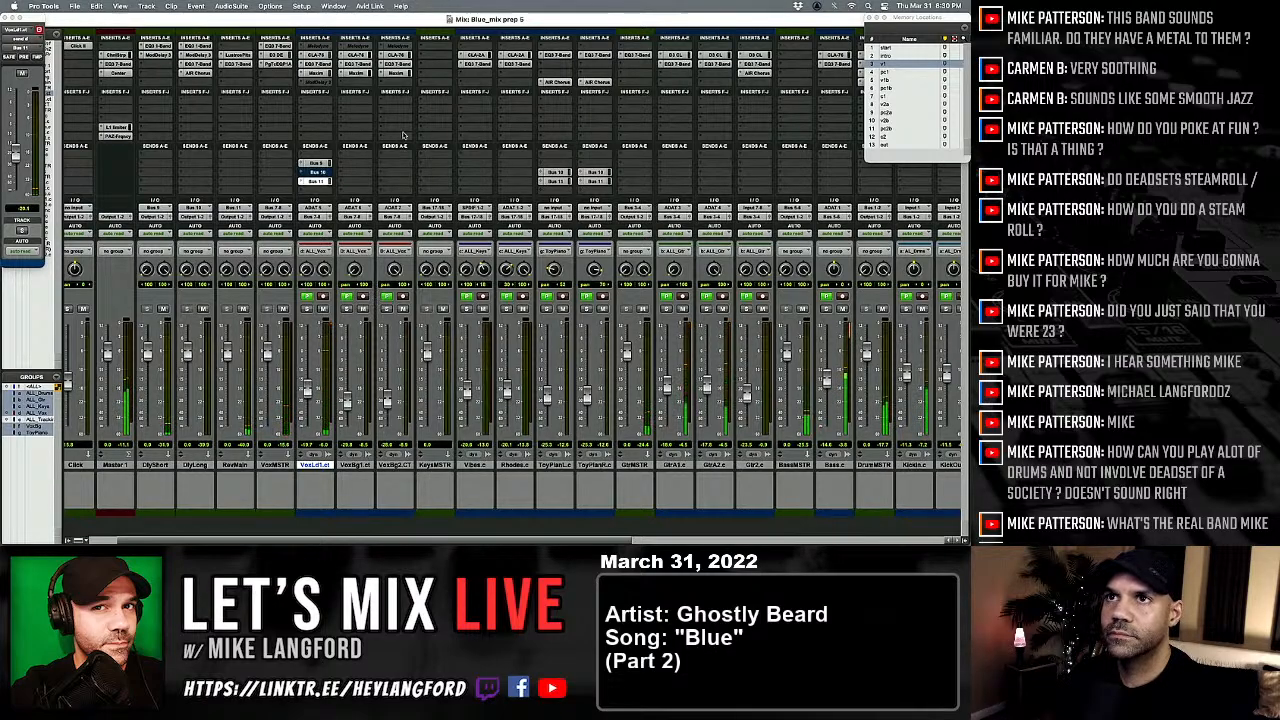
left_click(321, 65)
left_click(319, 74)
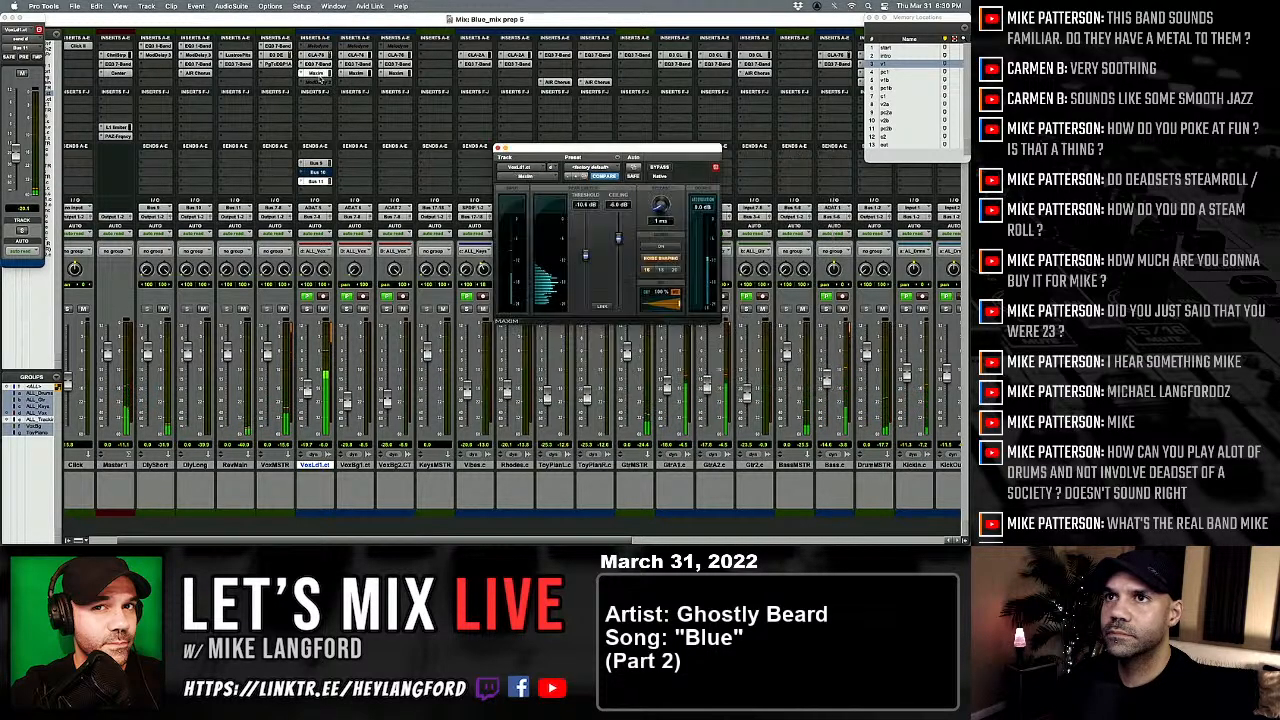
left_click_drag(585, 254, 587, 276)
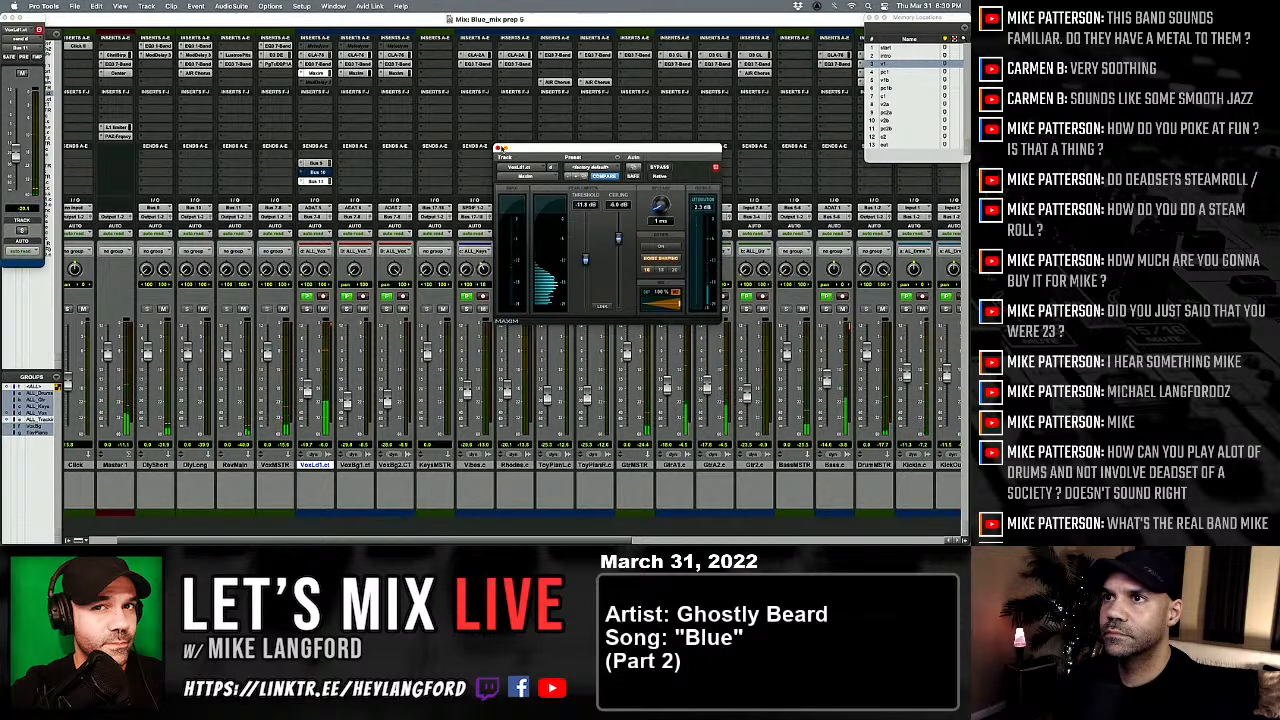
left_click(499, 149)
mouse_move(307, 391)
left_mouse_down()
mouse_move(308, 430)
mouse_move(313, 402)
left_mouse_up()
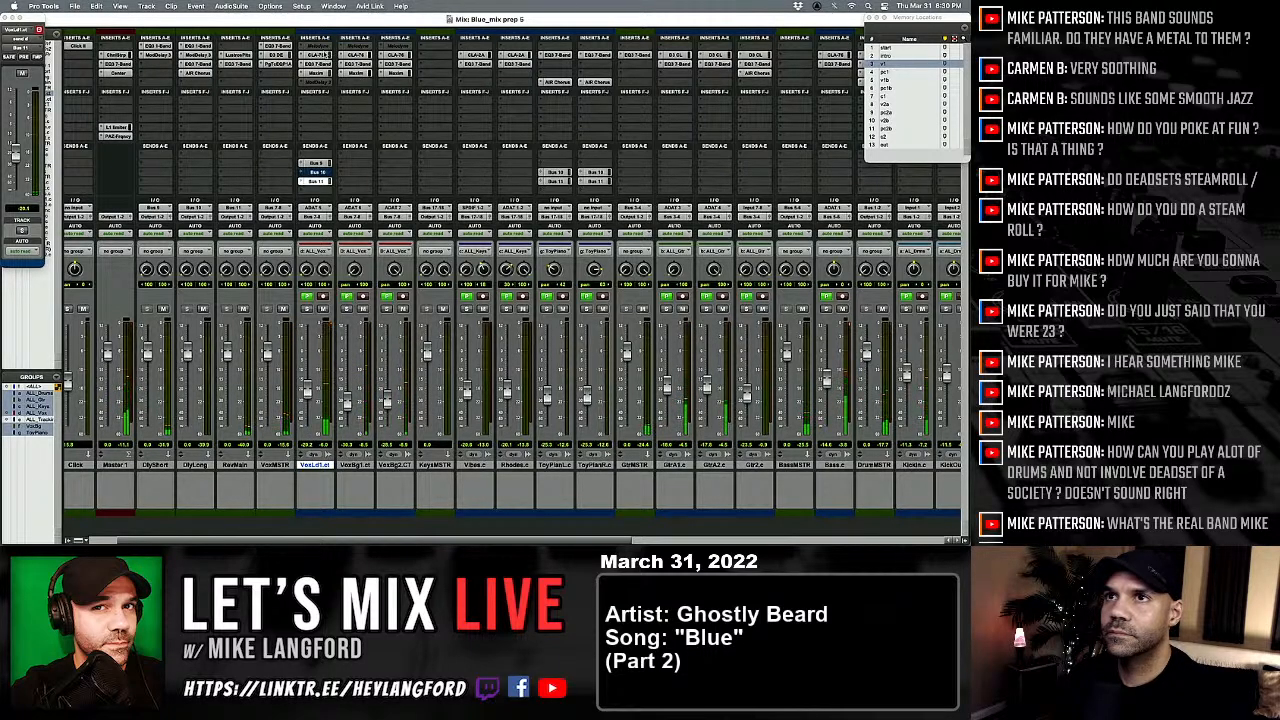
Step: Check the CLA-76 compressors on the lead and backing vocals
left_click(315, 55)
left_click(355, 56)
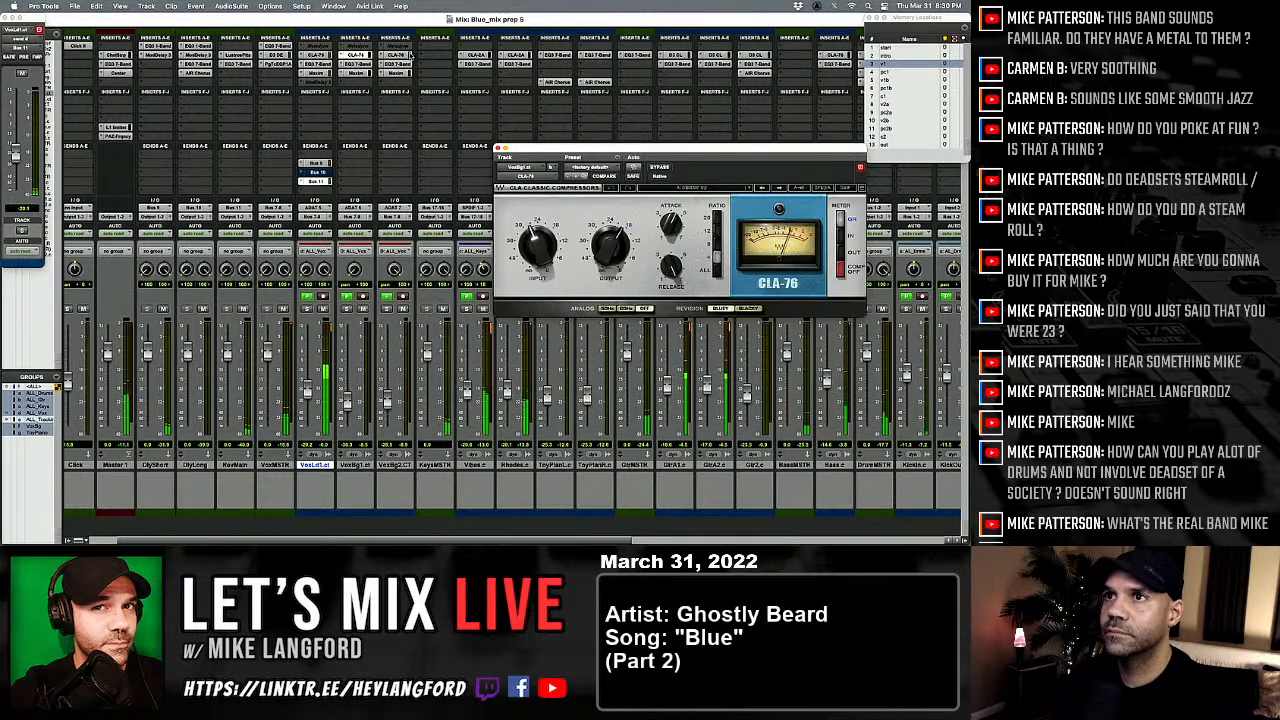
left_click(396, 56)
Step: Try to paste plug-in settings onto the lead vocal's Maxim and inspect the Maxim limiters on both backing vocals
left_click(320, 72)
key("shift+super+v")
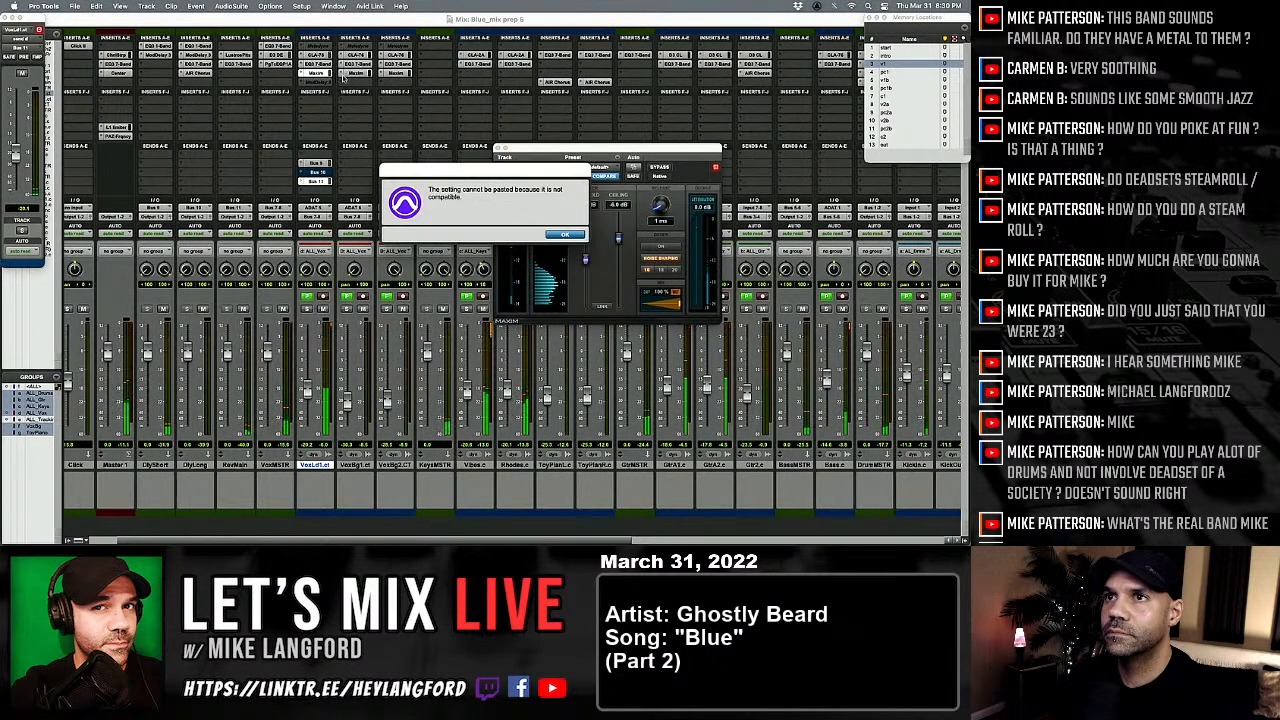
left_click(571, 235)
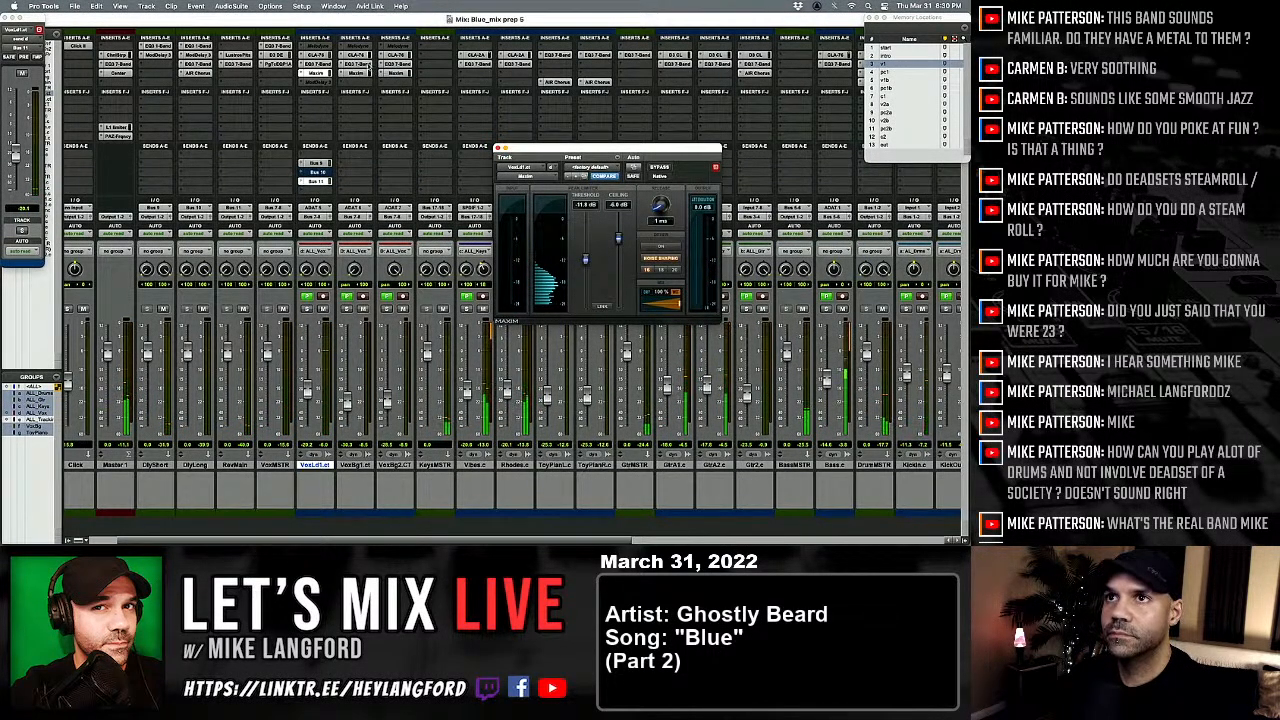
left_click(395, 73)
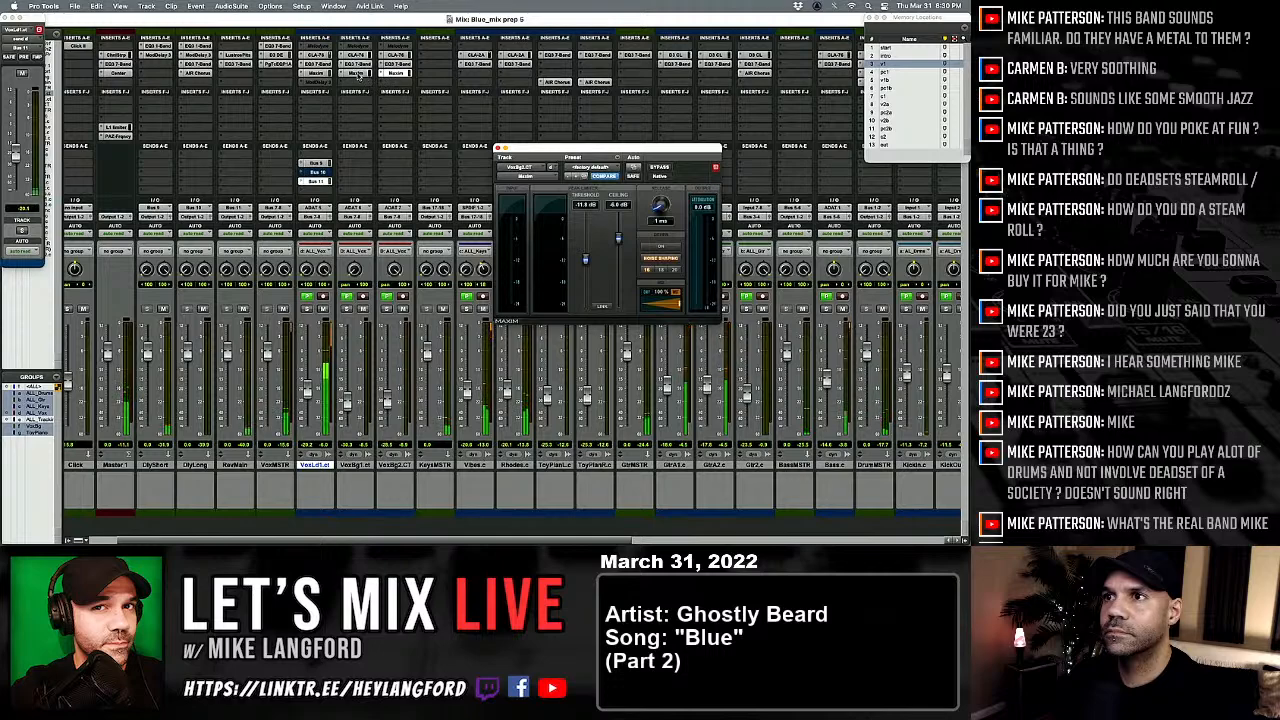
left_click(355, 73)
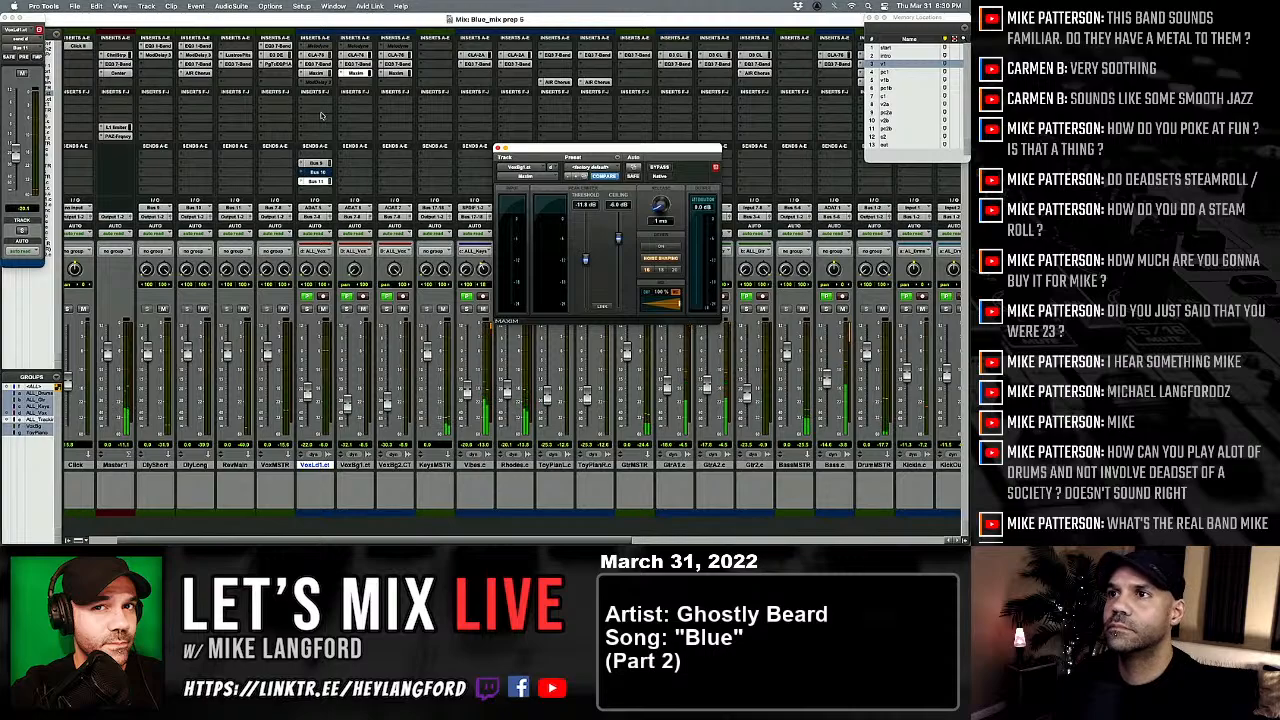
Step: Move the Center plug-in to a lower insert slot on Master 1 and insert a stereo J37 above it
left_click(498, 149)
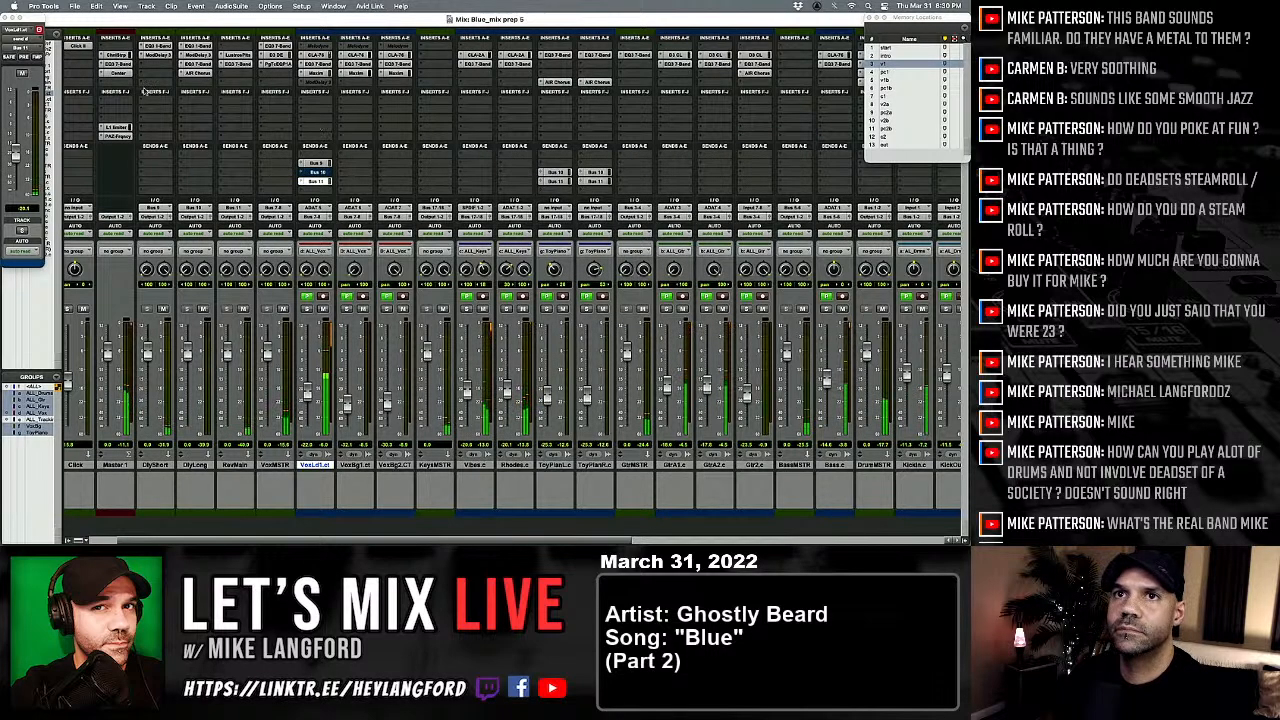
left_click_drag(119, 74, 116, 110)
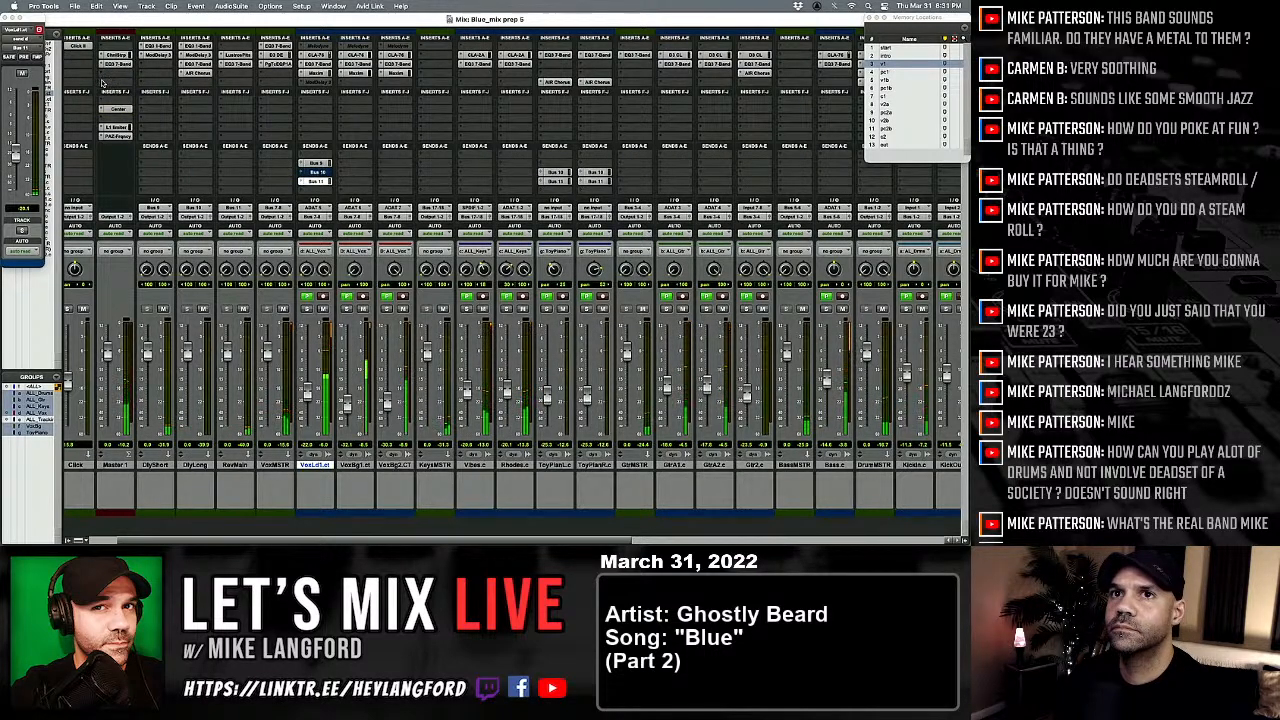
left_click(113, 83)
mouse_move(140, 82)
mouse_move(212, 93)
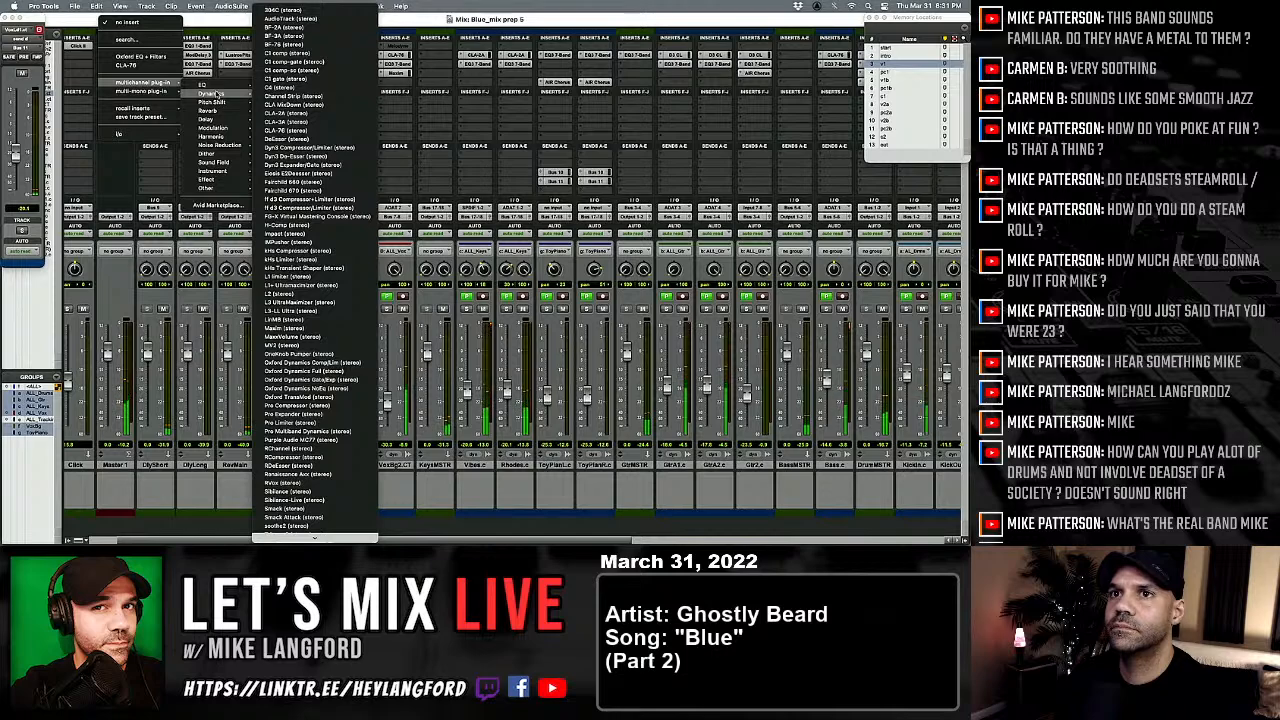
mouse_move(222, 136)
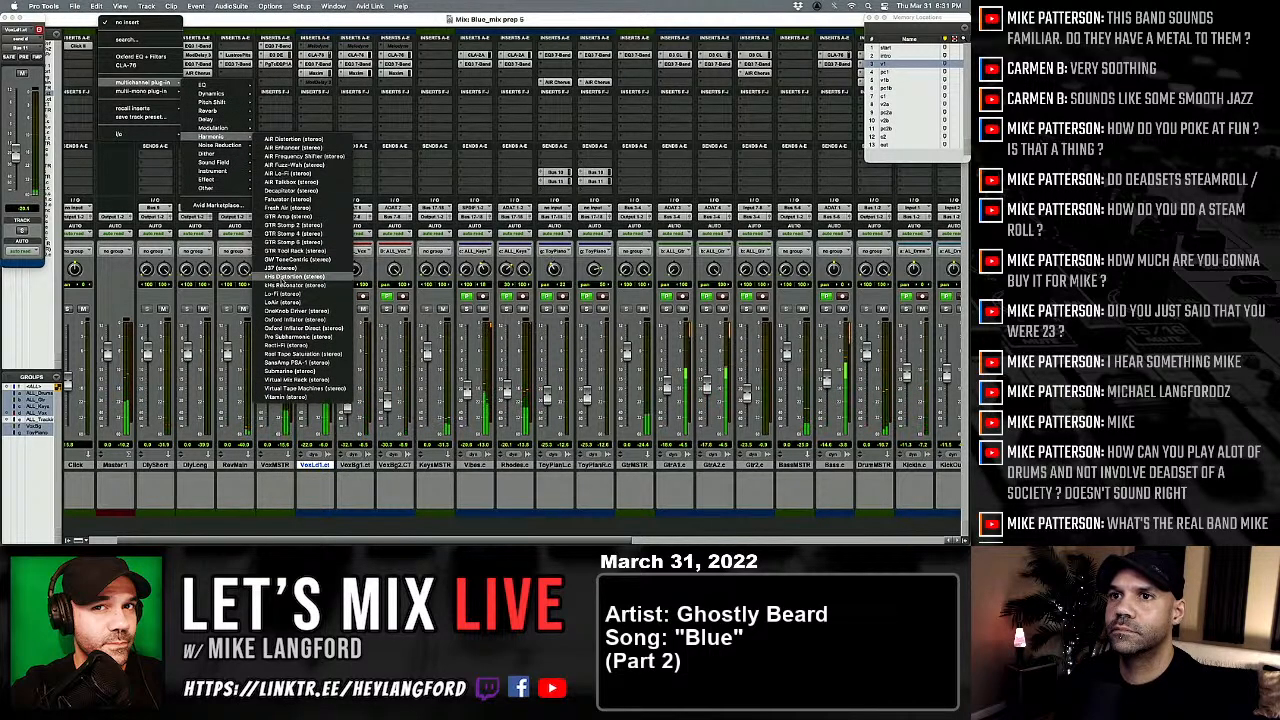
left_click(288, 268)
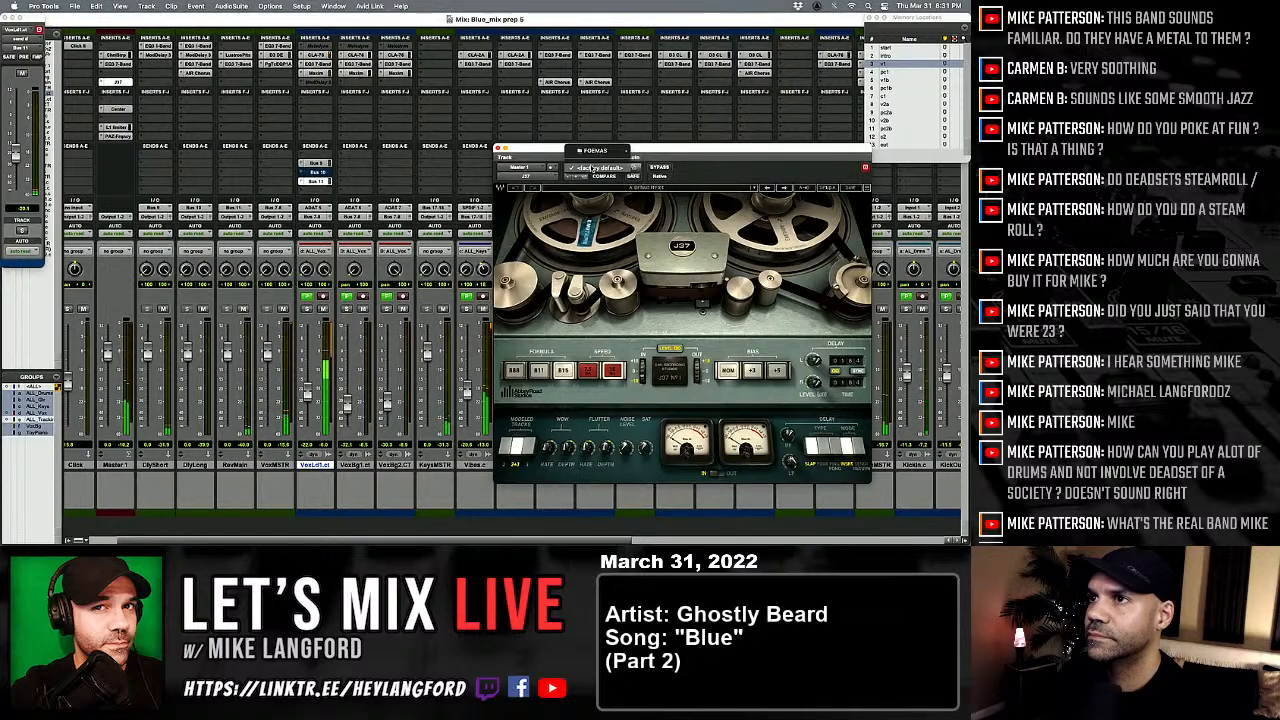
Step: Load the Abbey Road Default preset in the J37 and compare the mix with the plug-in bypassed and active
left_click(691, 190)
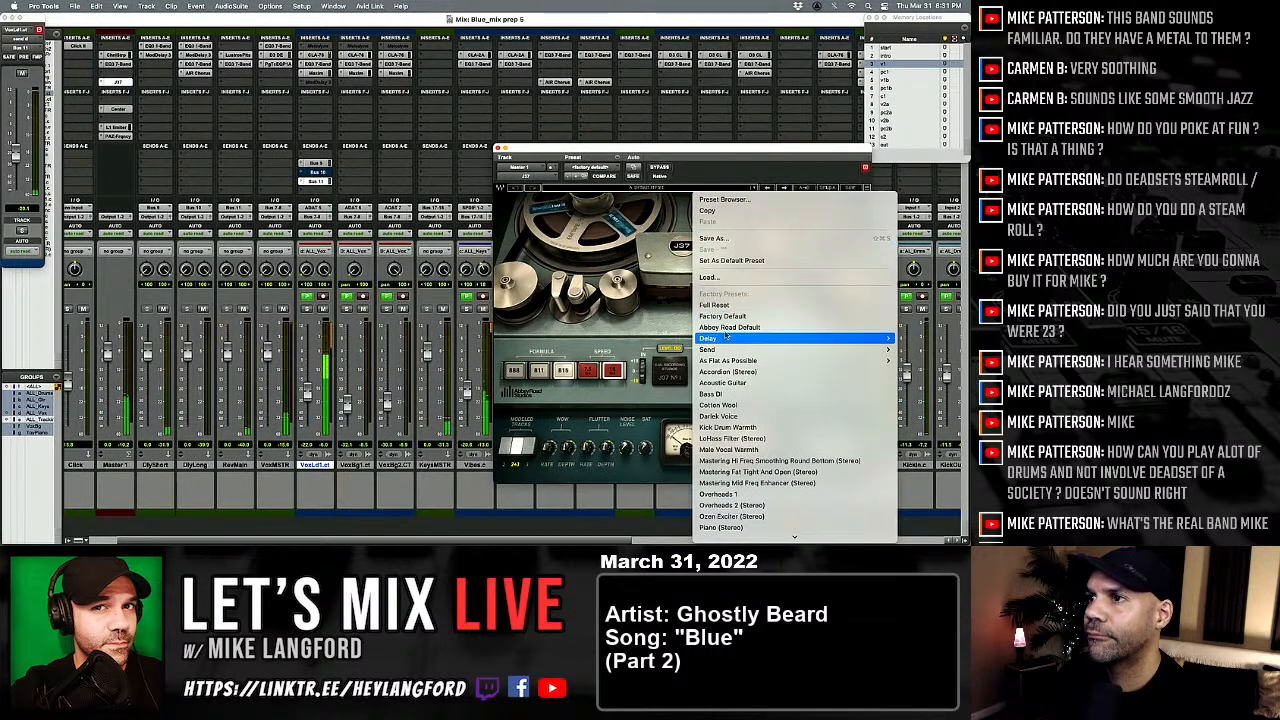
left_click(725, 327)
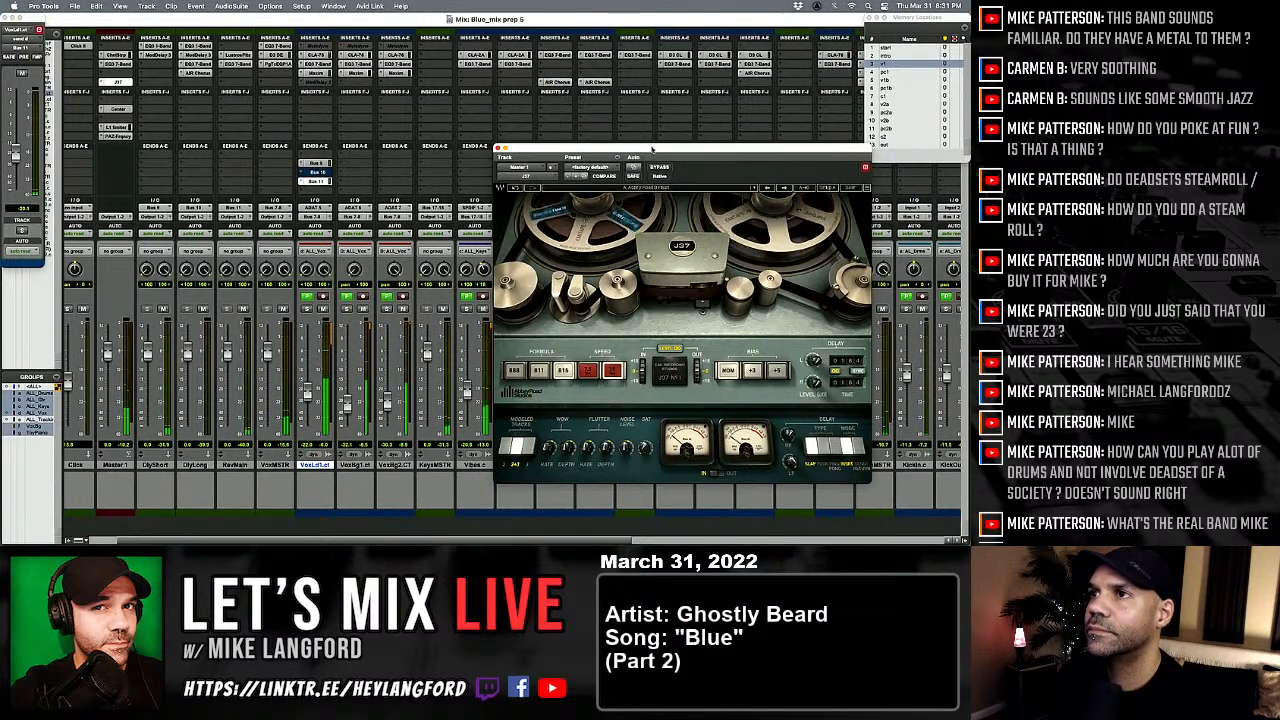
left_click_drag(647, 149, 517, 104)
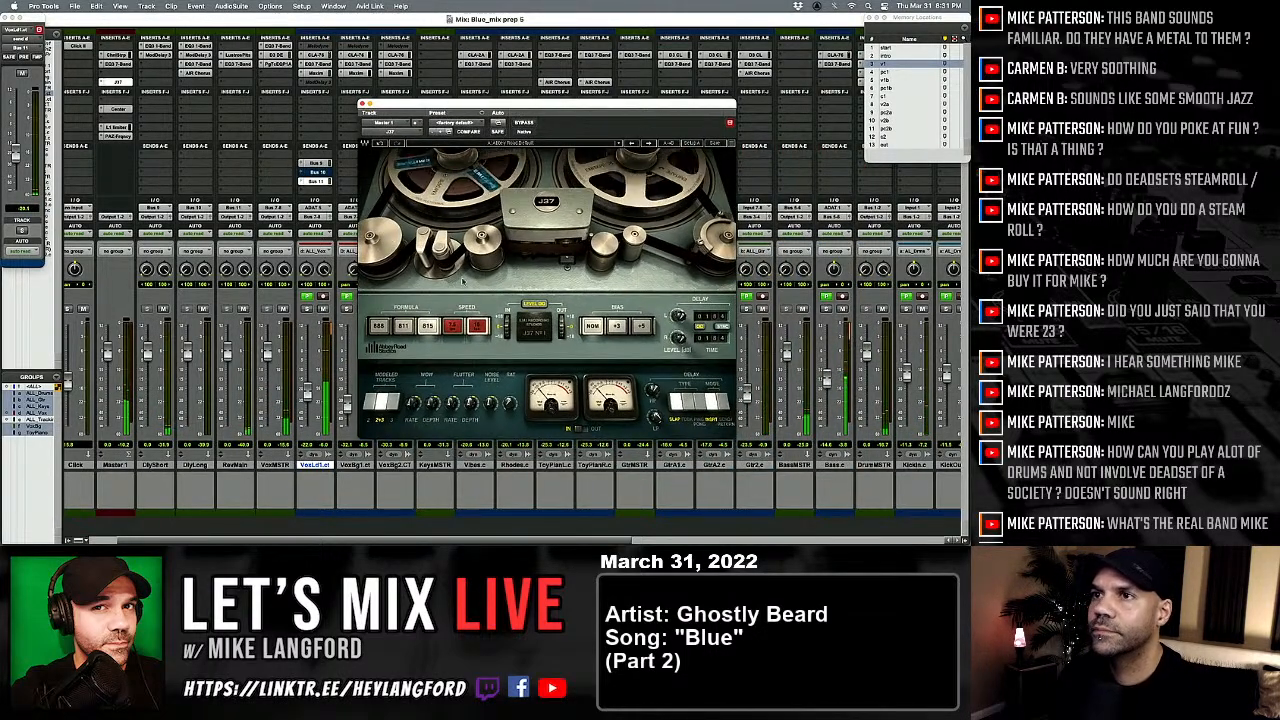
left_click(519, 122)
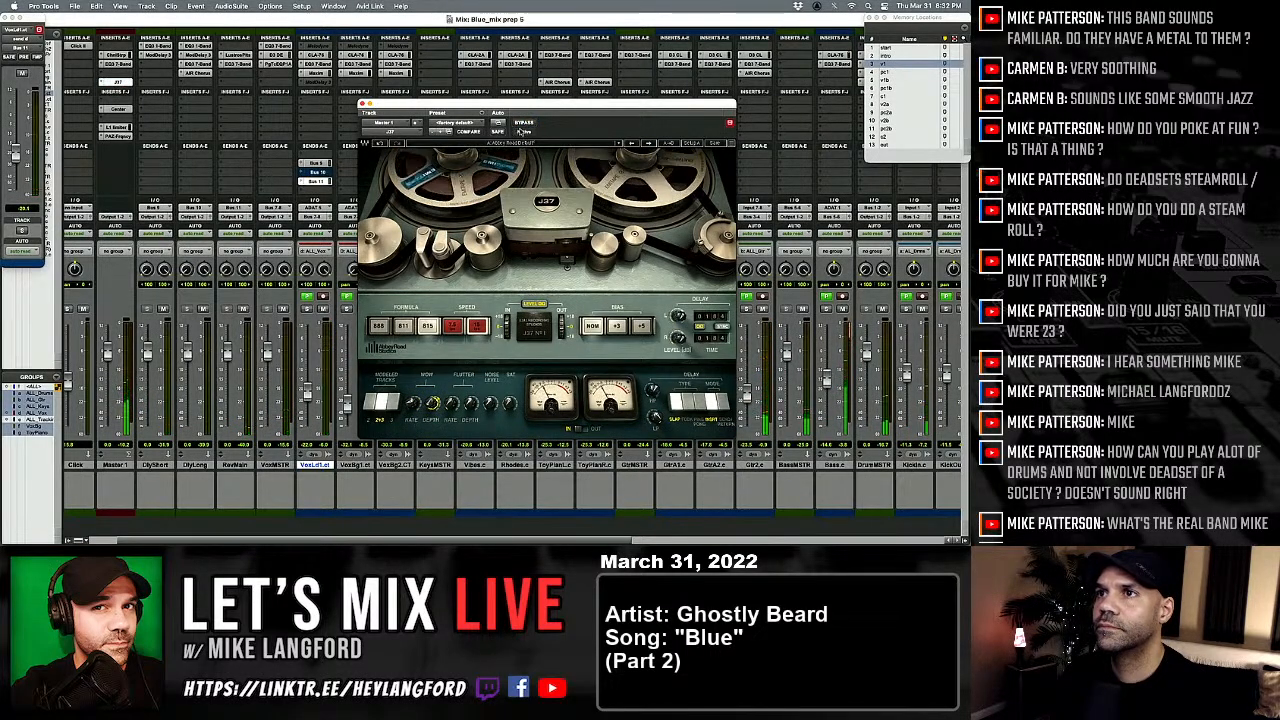
left_click(523, 124)
left_click(523, 124)
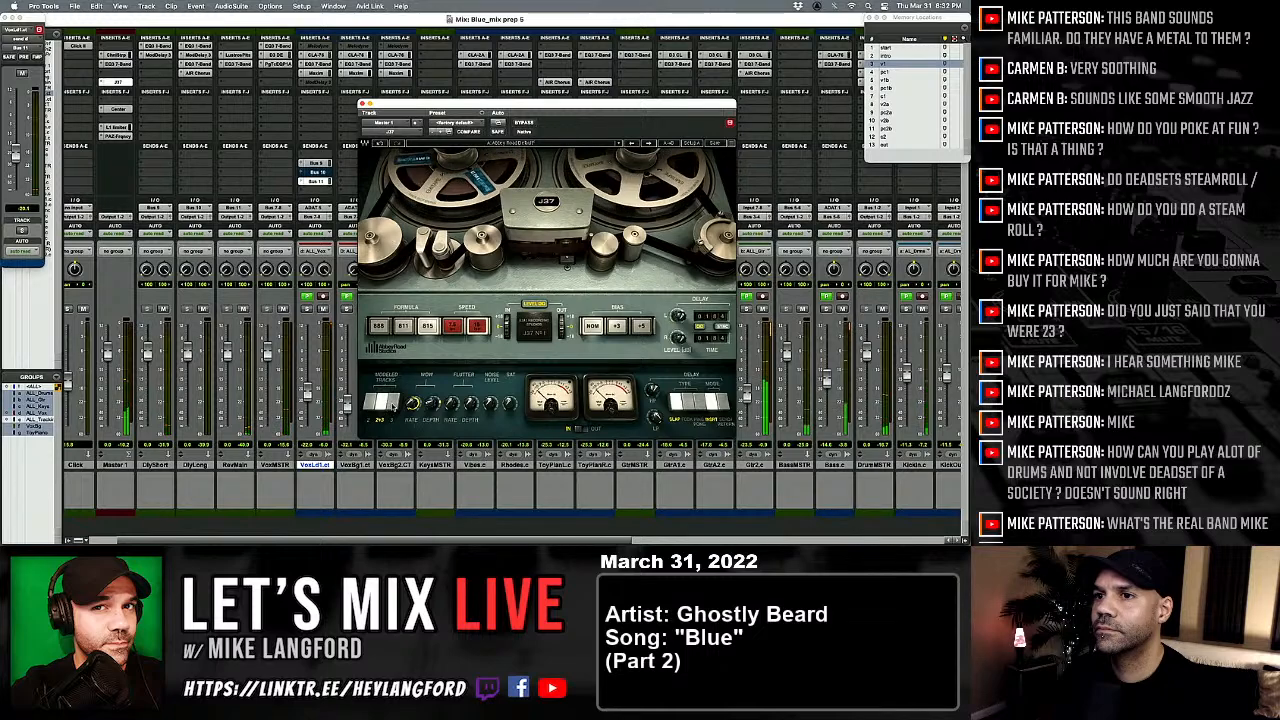
Step: Audition the J37's modeled tracks options on the master
left_click(388, 403)
left_click(381, 403)
left_click(371, 403)
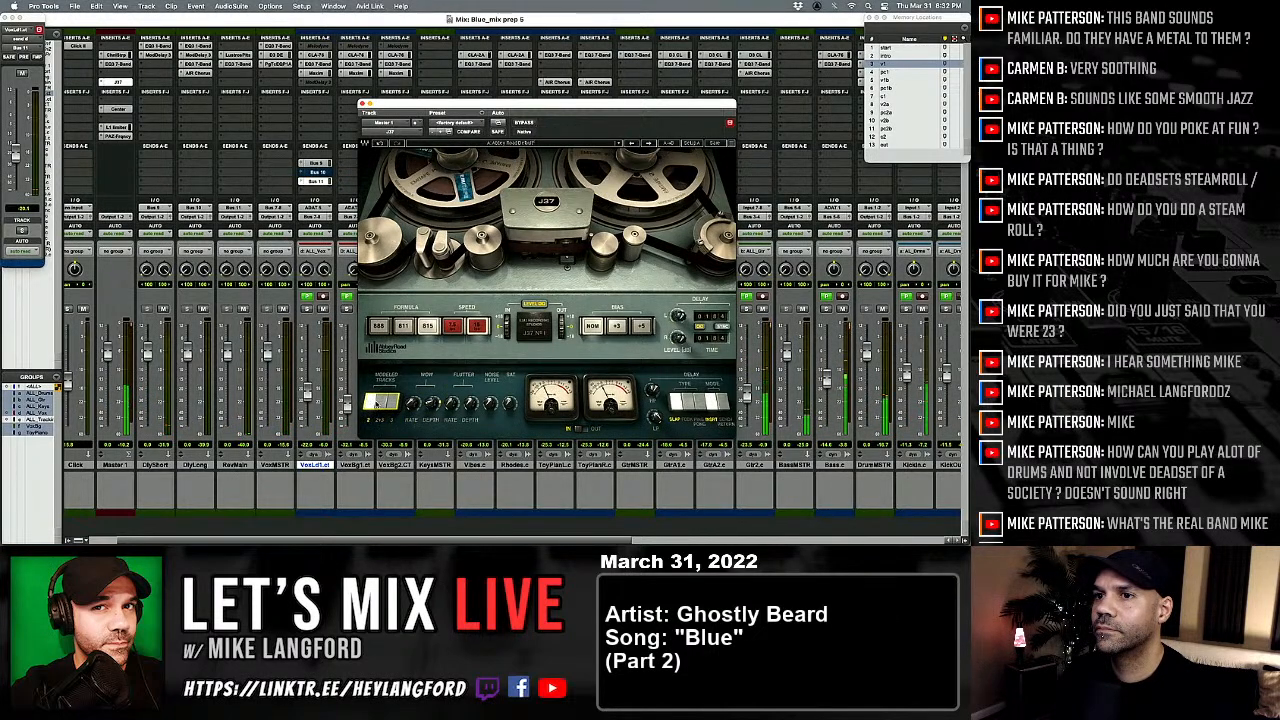
left_click(381, 403)
left_click(395, 404)
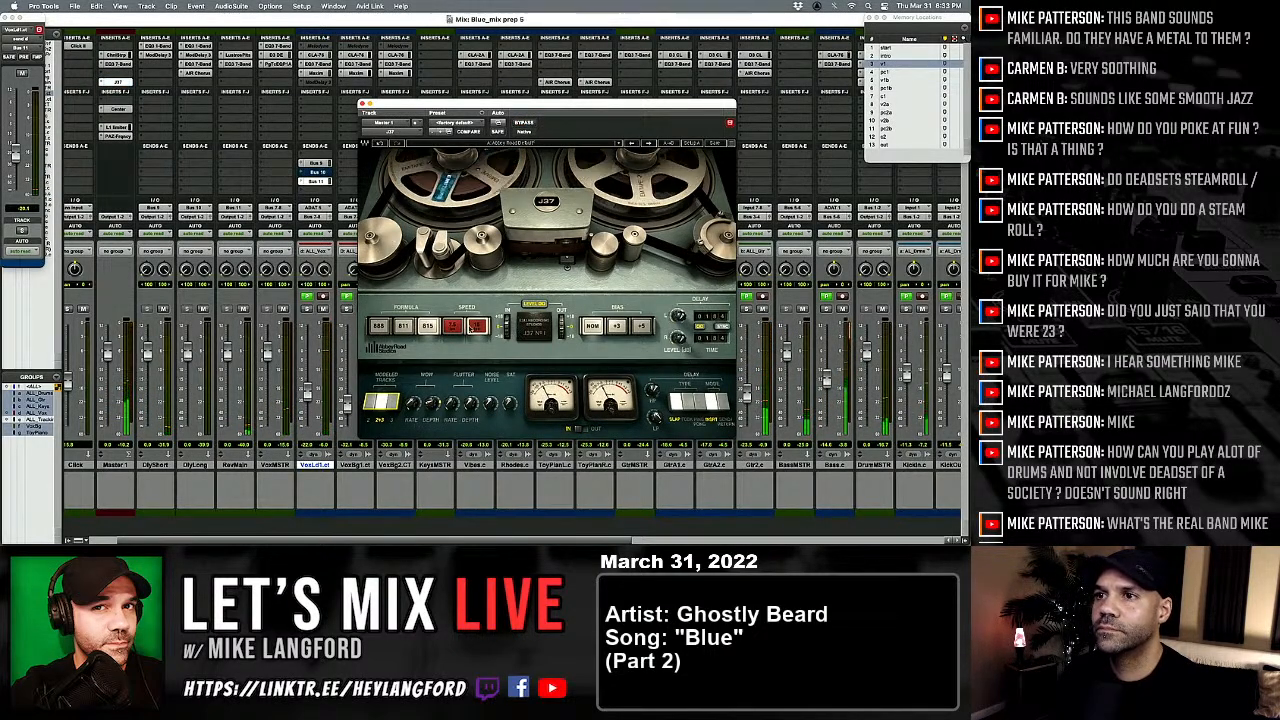
Step: Compare the J37's two tape speeds and its bypassed sound, and close the plug-in
left_click(455, 327)
left_click(477, 327)
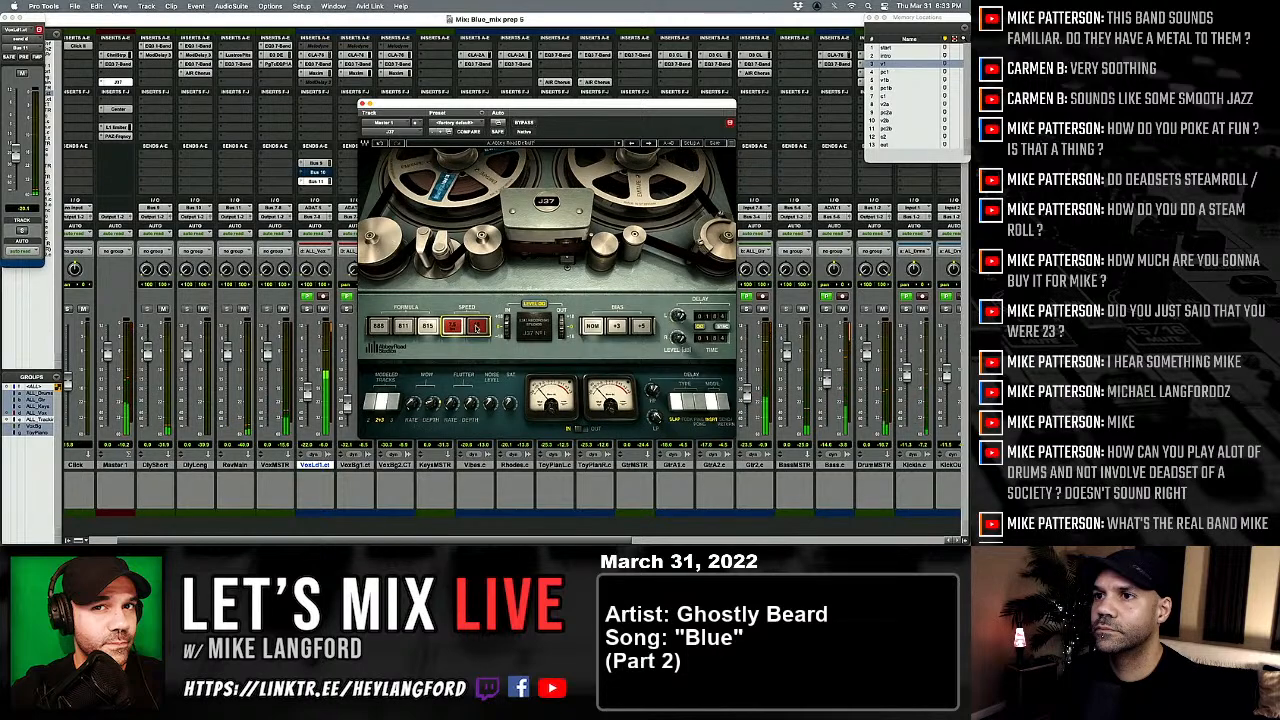
left_click(477, 327)
left_click(477, 327)
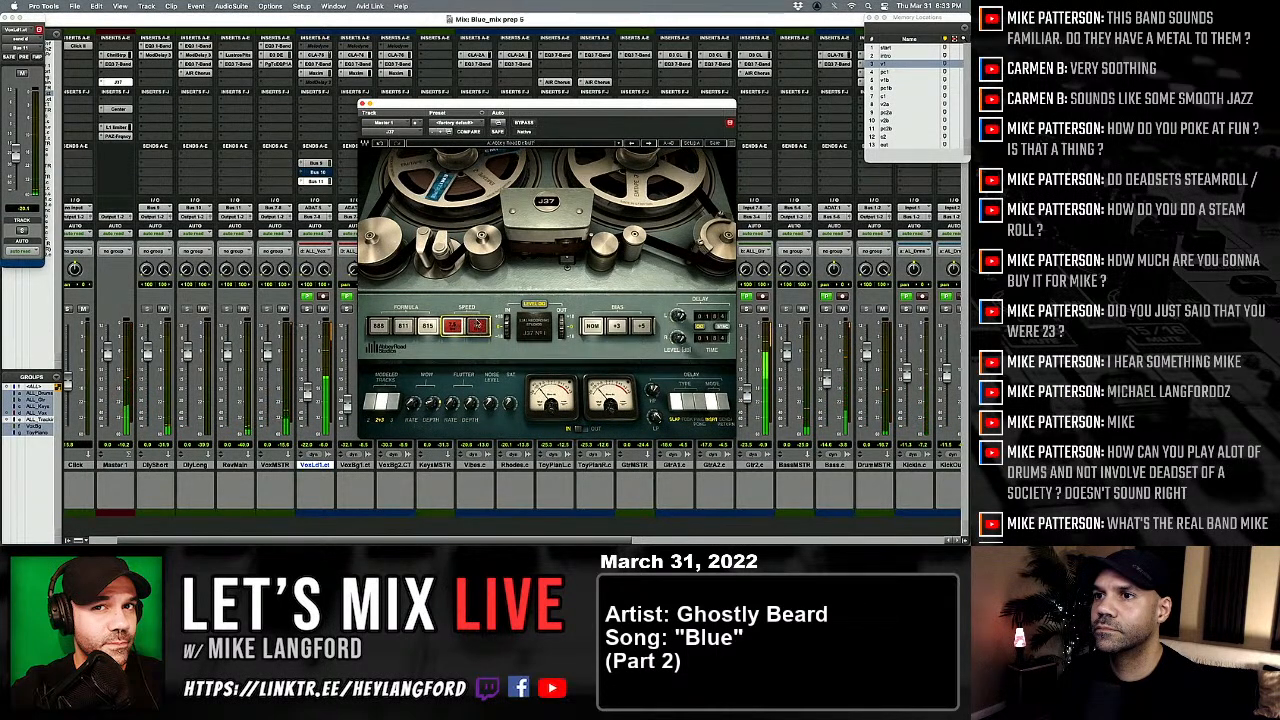
left_click(524, 122)
left_click(524, 122)
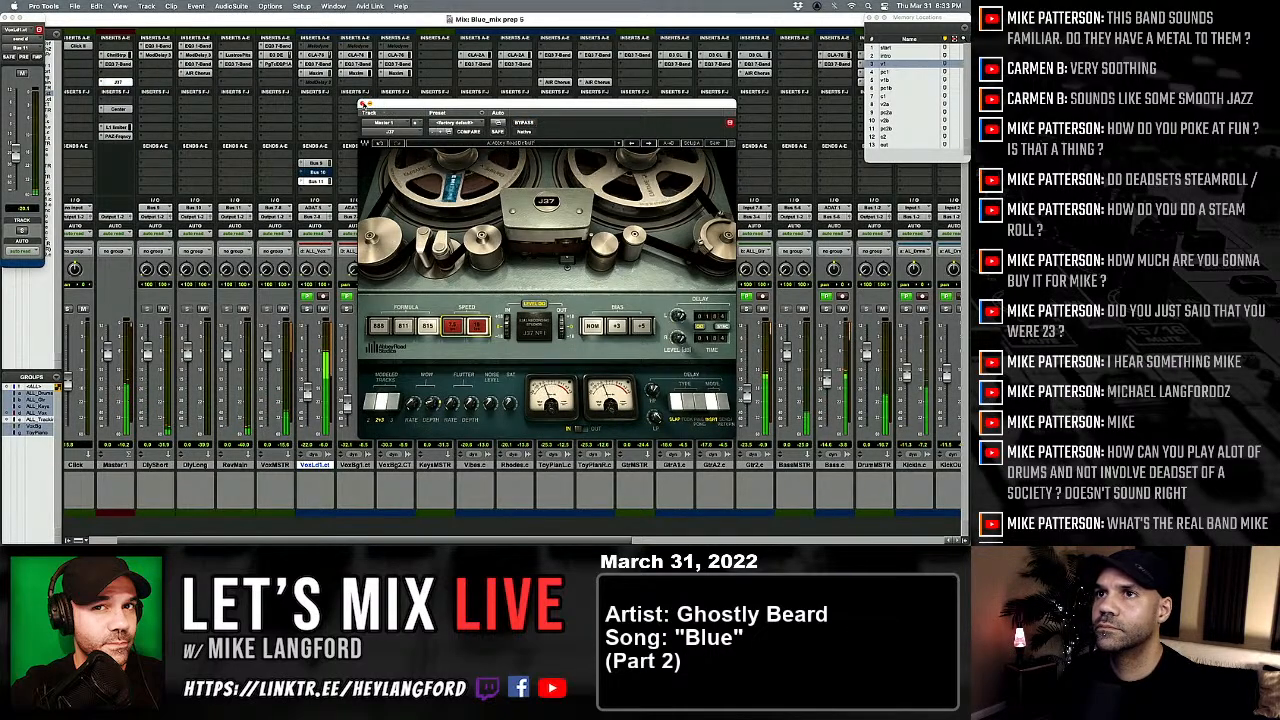
left_click(362, 104)
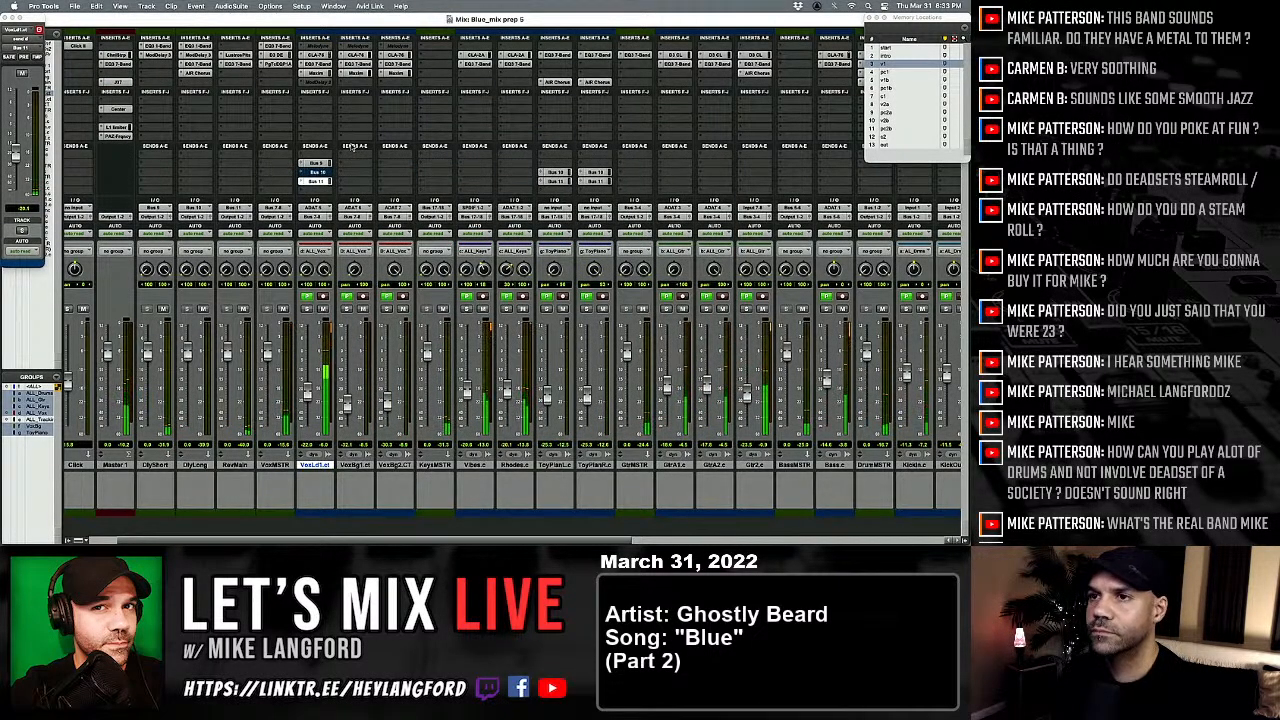
Step: Stop playback and reopen the J37 on Master 1
key("super+equal")
key("space")
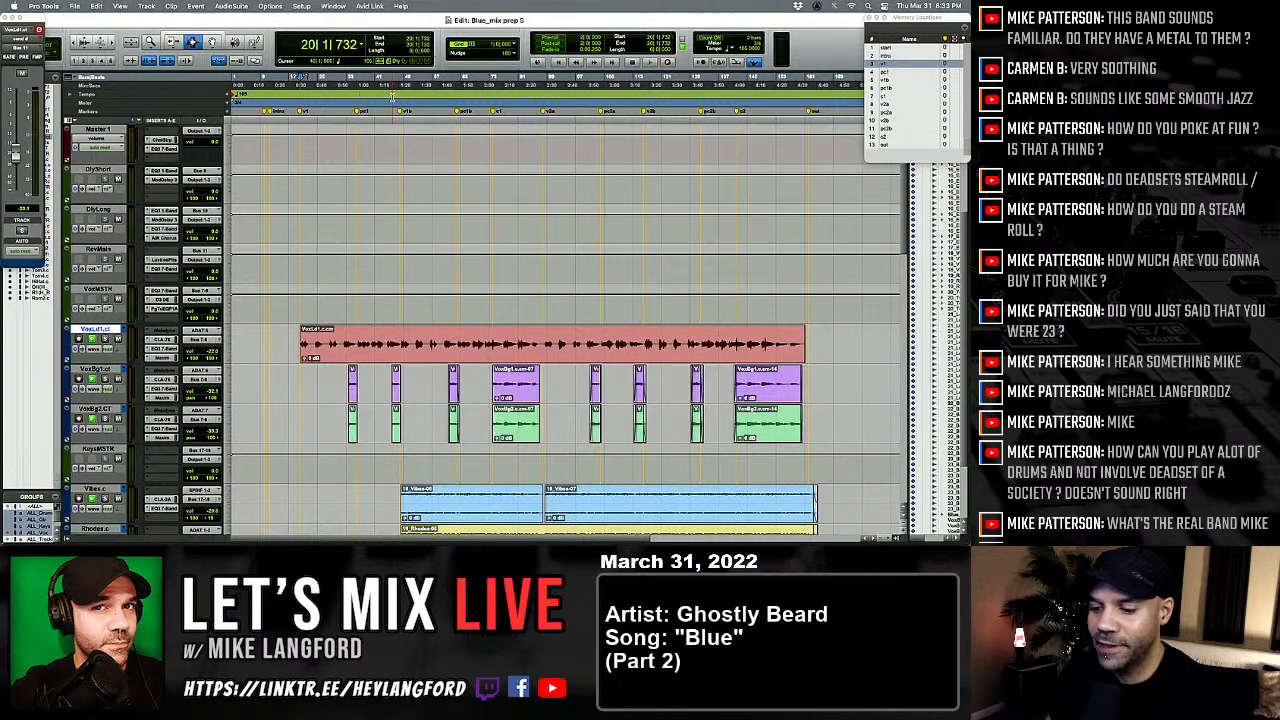
key("super+equal")
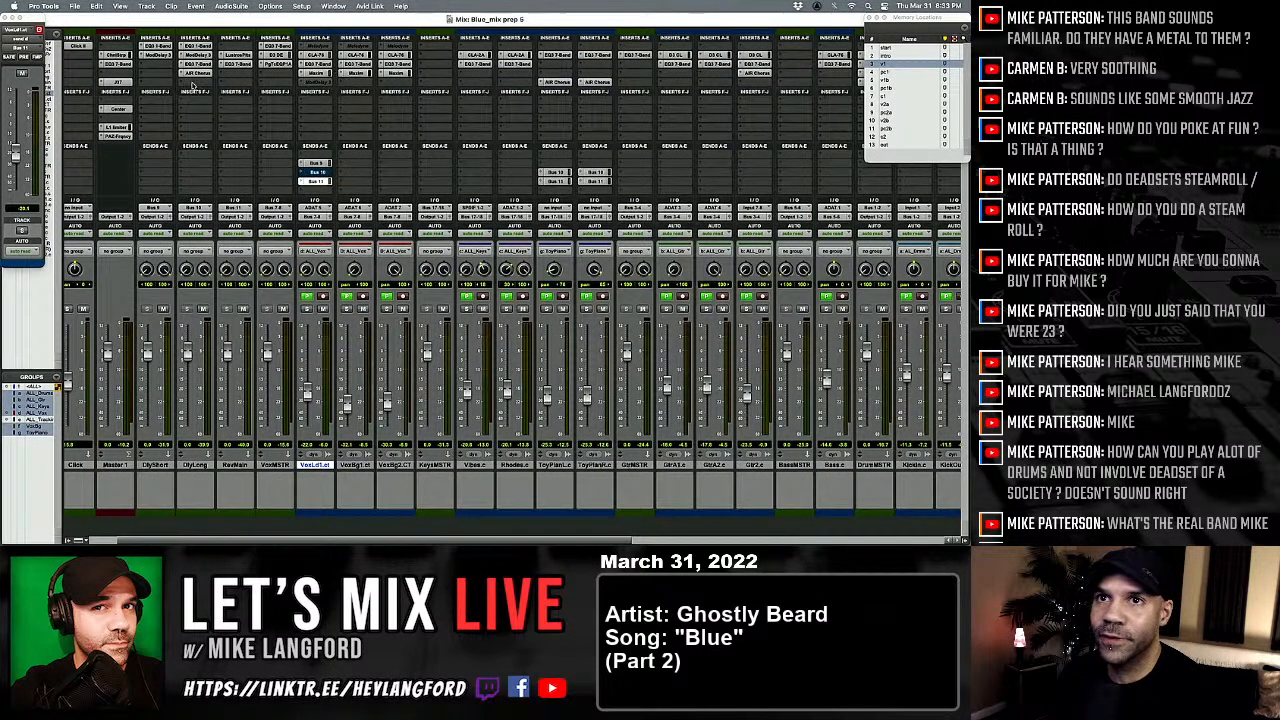
left_click(118, 82)
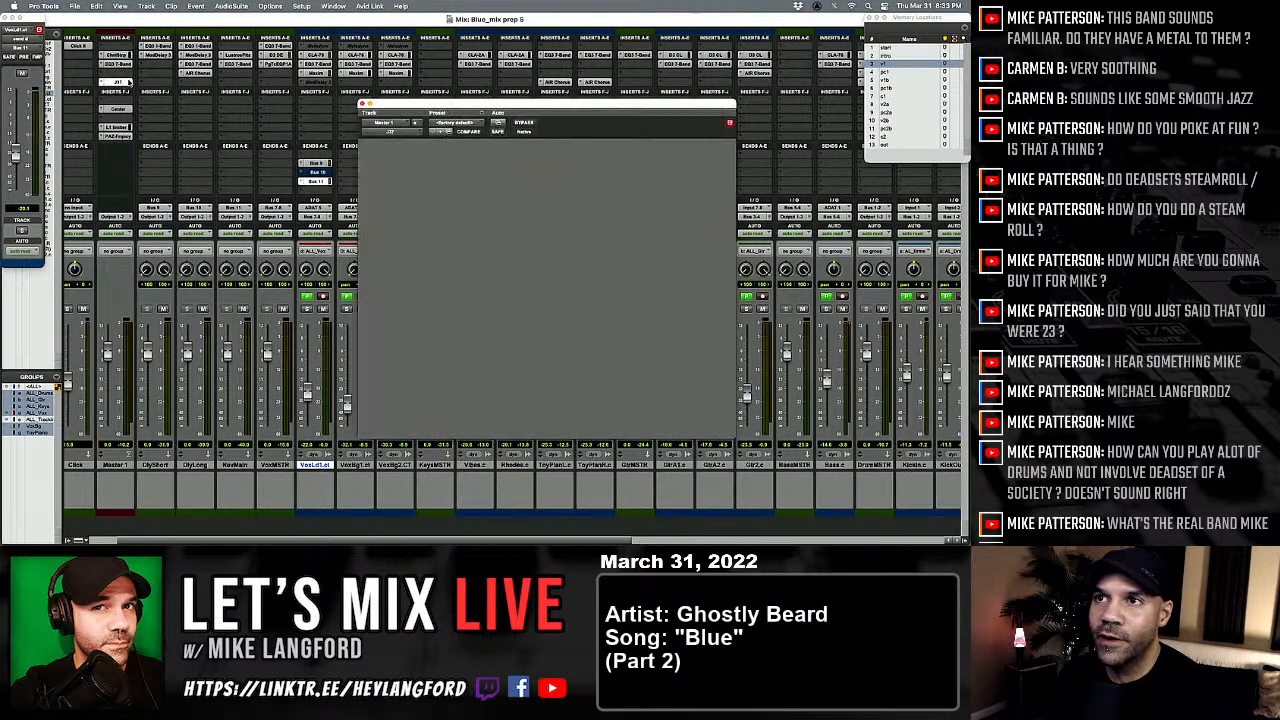
Step: Toggle the J37's bypass repeatedly to compare the master with and without it, leave it active, and close the plug-in
left_click(524, 122)
left_click(524, 122)
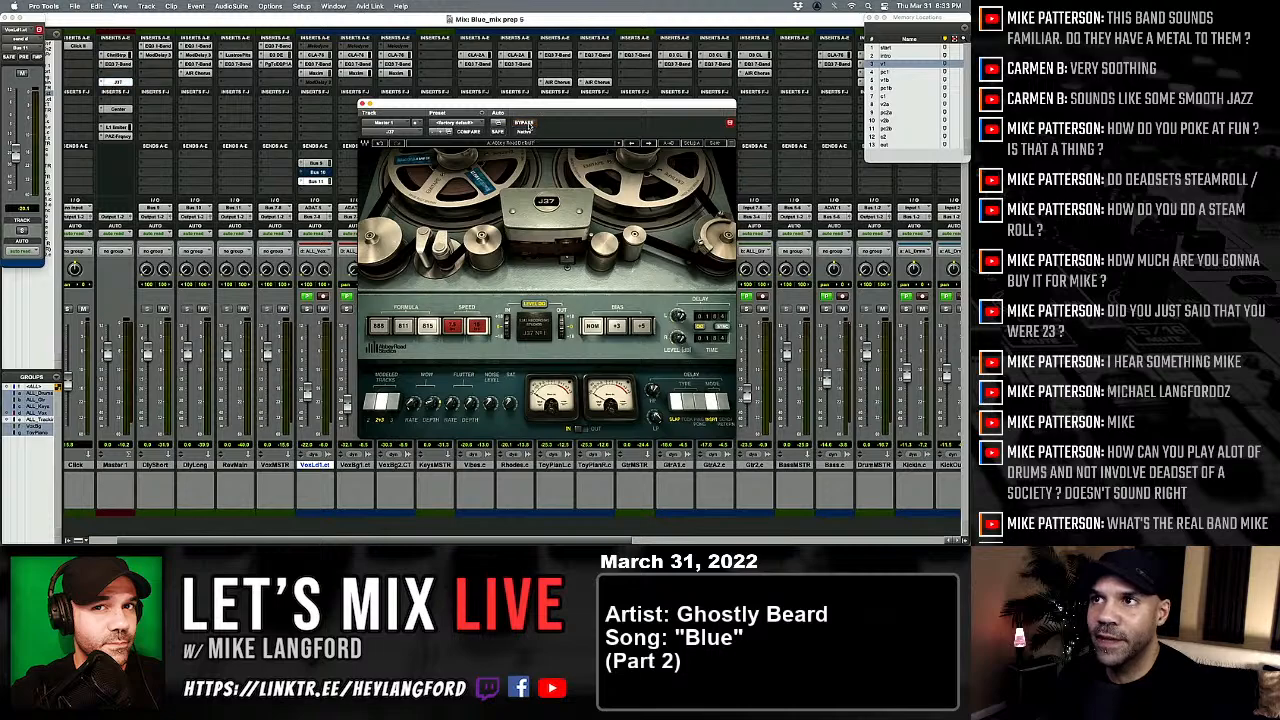
left_click(524, 122)
left_click(524, 122)
left_click(524, 122)
left_click(524, 122)
left_click(524, 122)
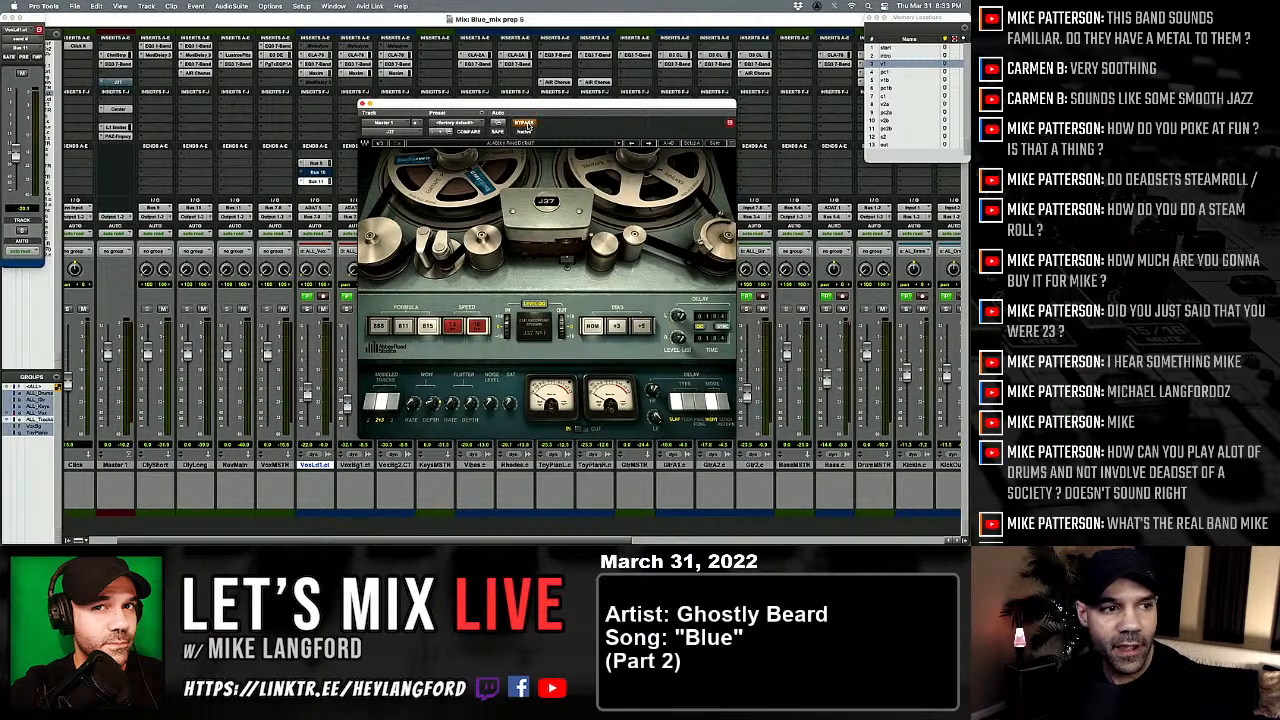
left_click(524, 122)
left_click(524, 122)
left_click(524, 122)
left_click(524, 122)
left_click(524, 122)
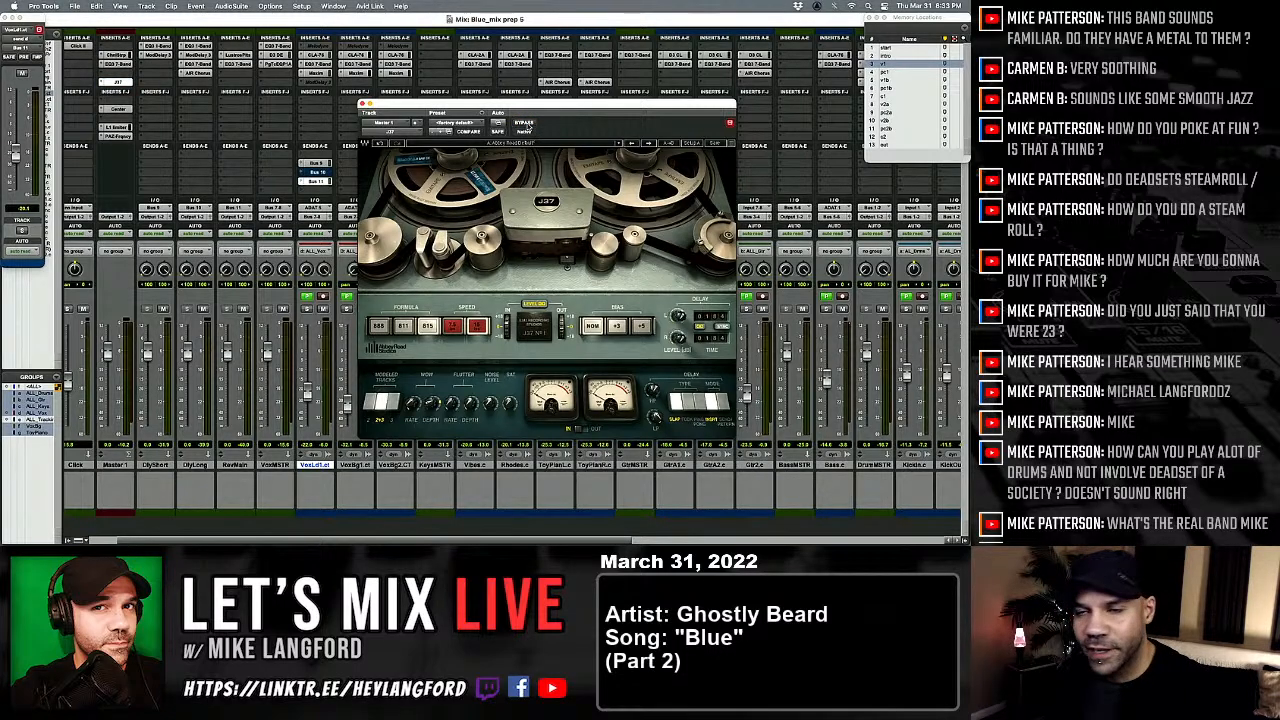
left_click(524, 122)
left_click(524, 122)
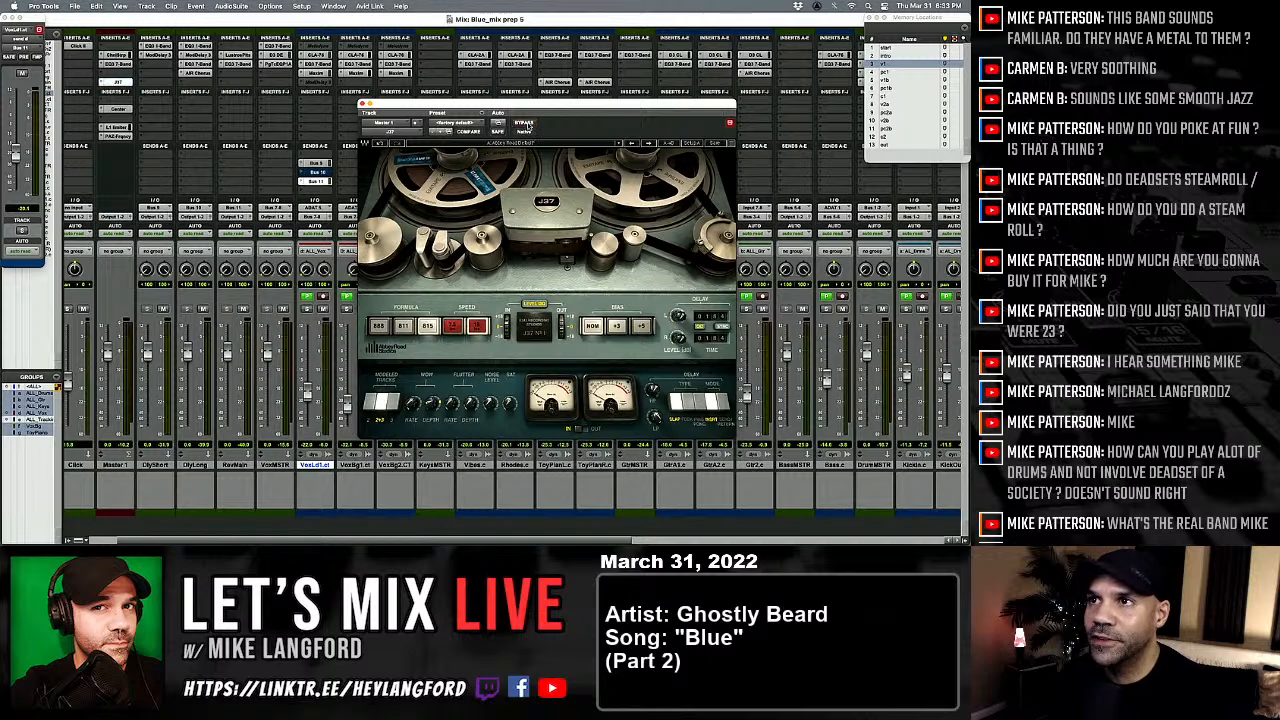
left_click(524, 122)
left_click(524, 122)
left_click(524, 122)
left_click(524, 122)
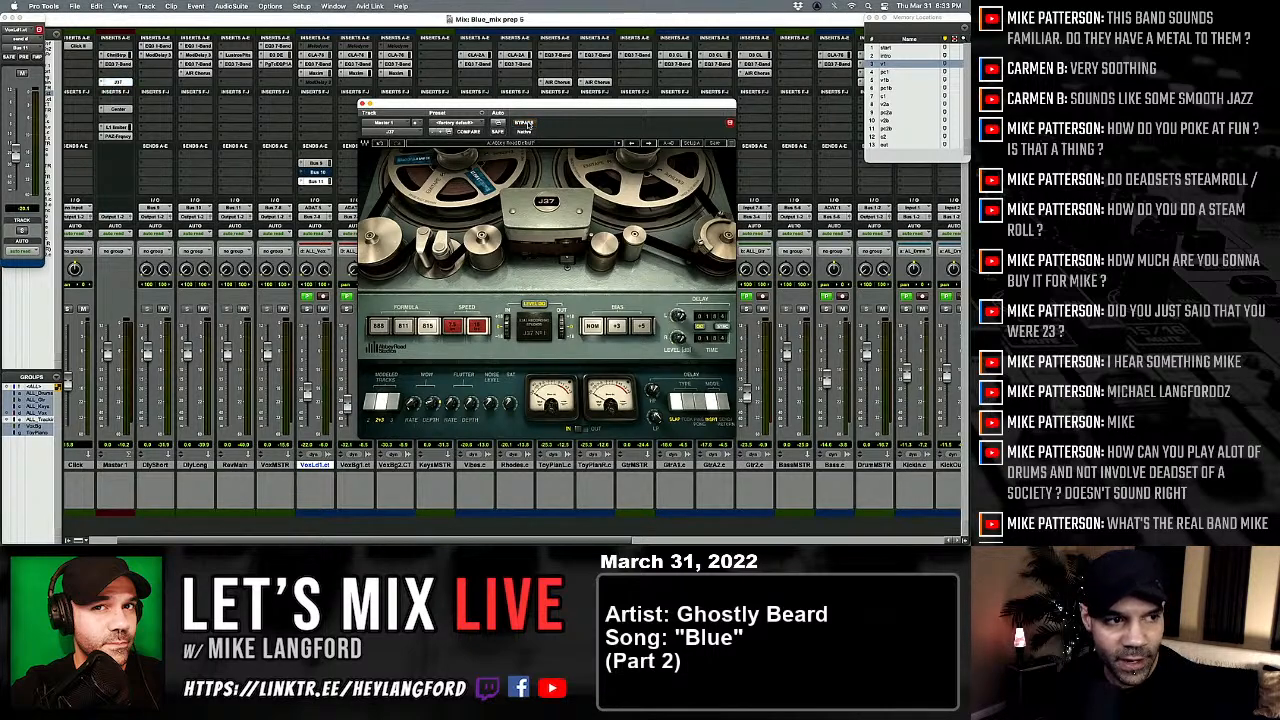
left_click(524, 122)
left_click(524, 122)
left_click(524, 122)
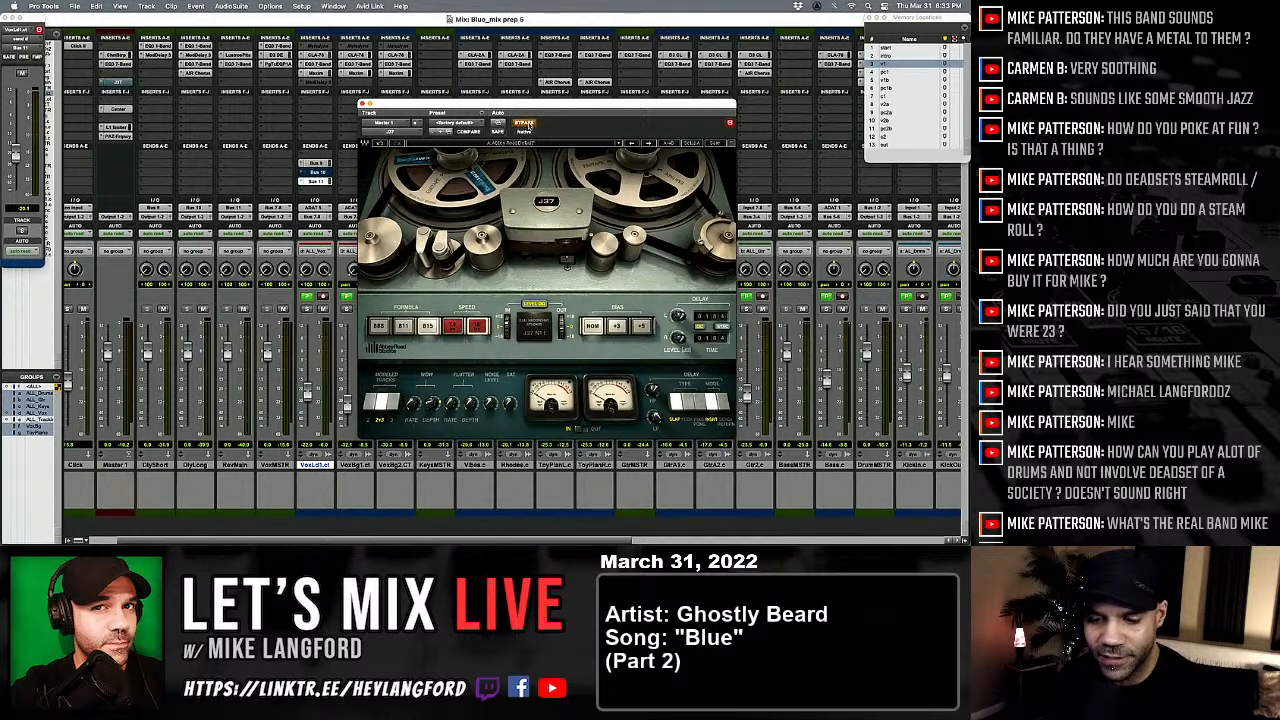
left_click(524, 122)
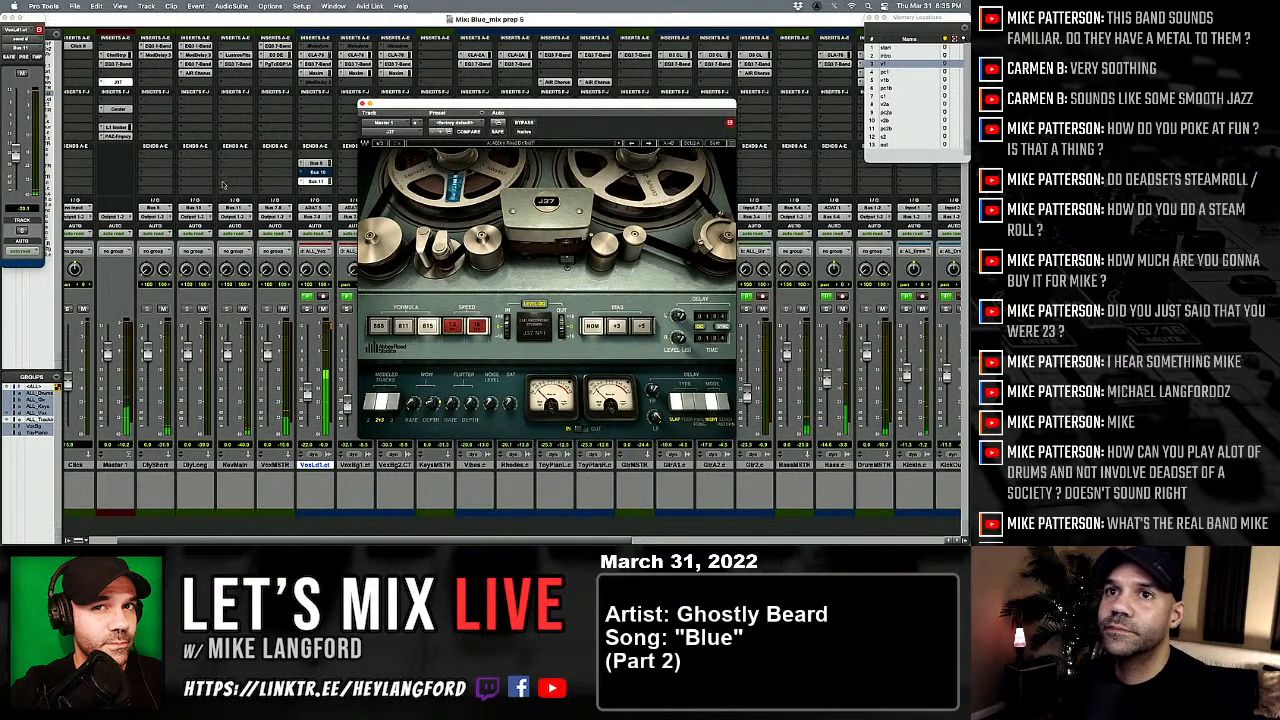
left_click(363, 104)
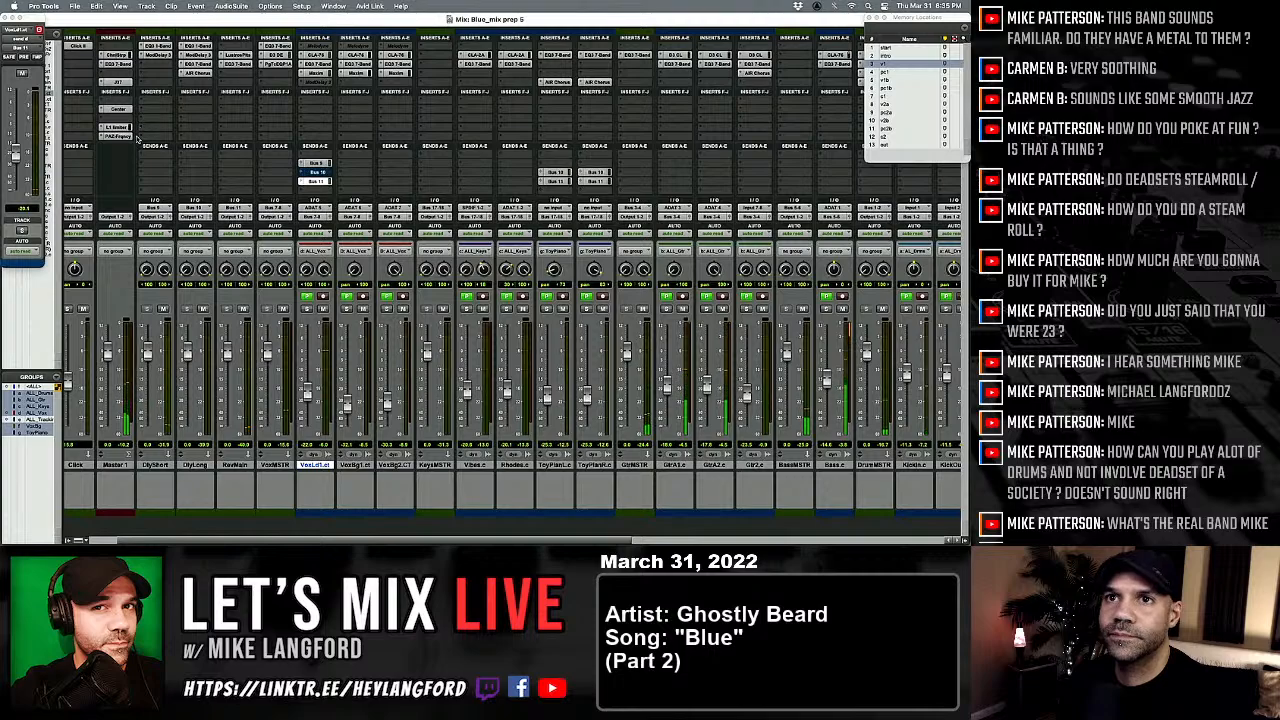
left_click(105, 124)
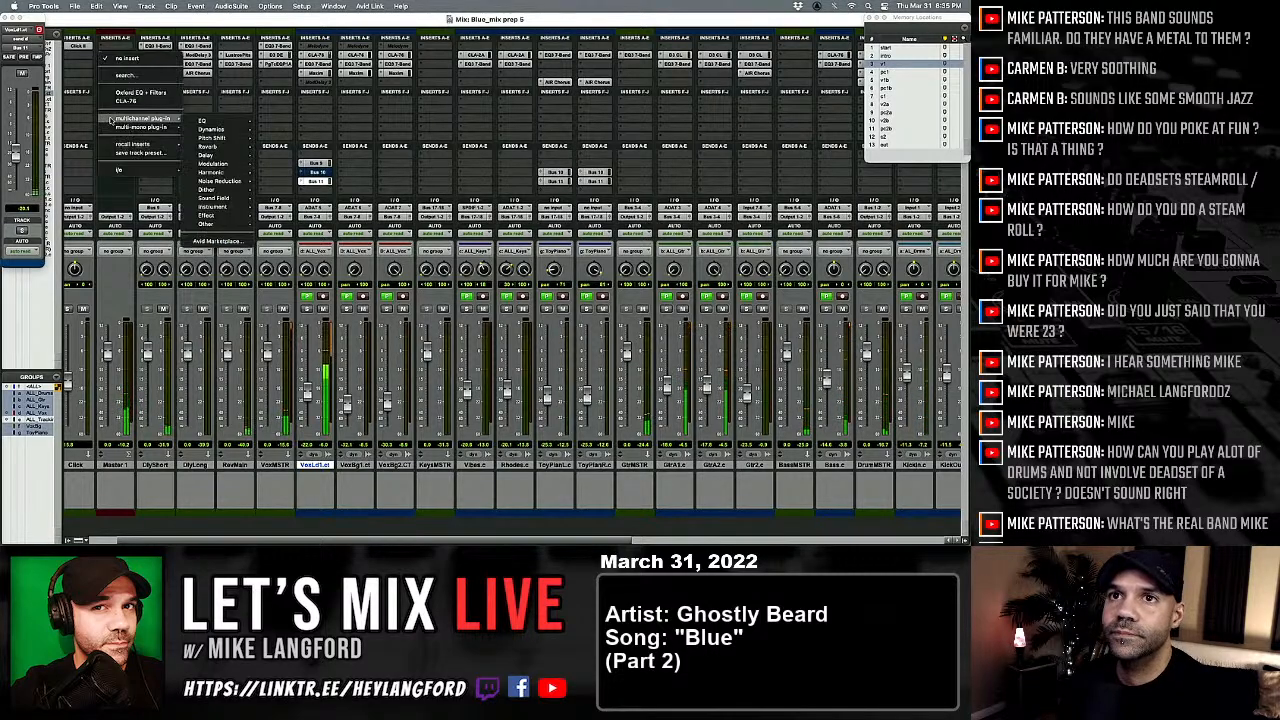
mouse_move(150, 118)
mouse_move(215, 130)
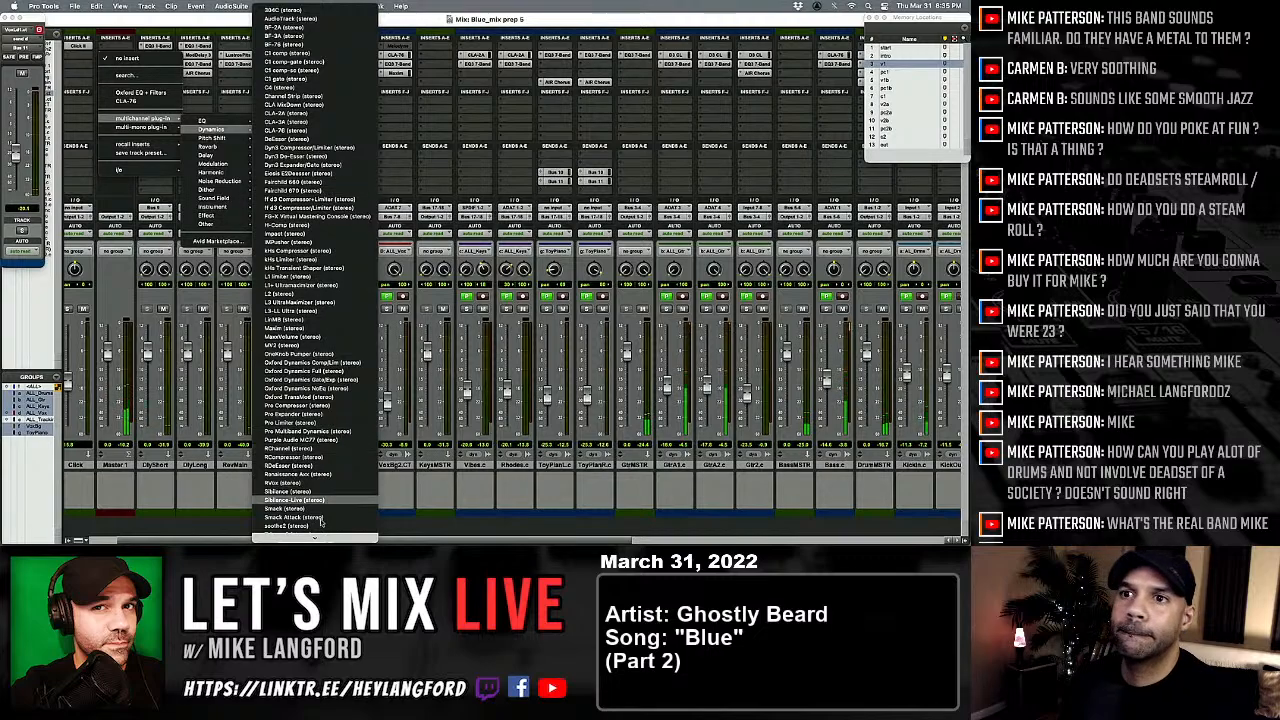
mouse_move(337, 541)
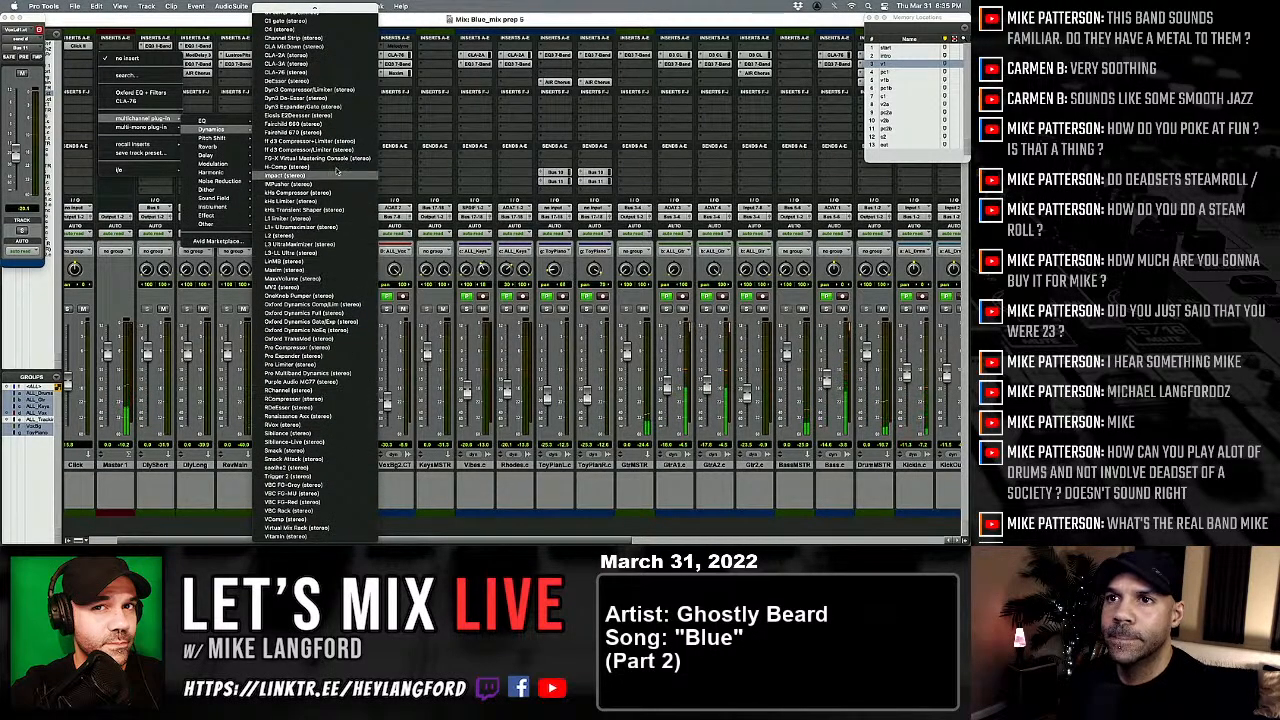
mouse_move(313, 6)
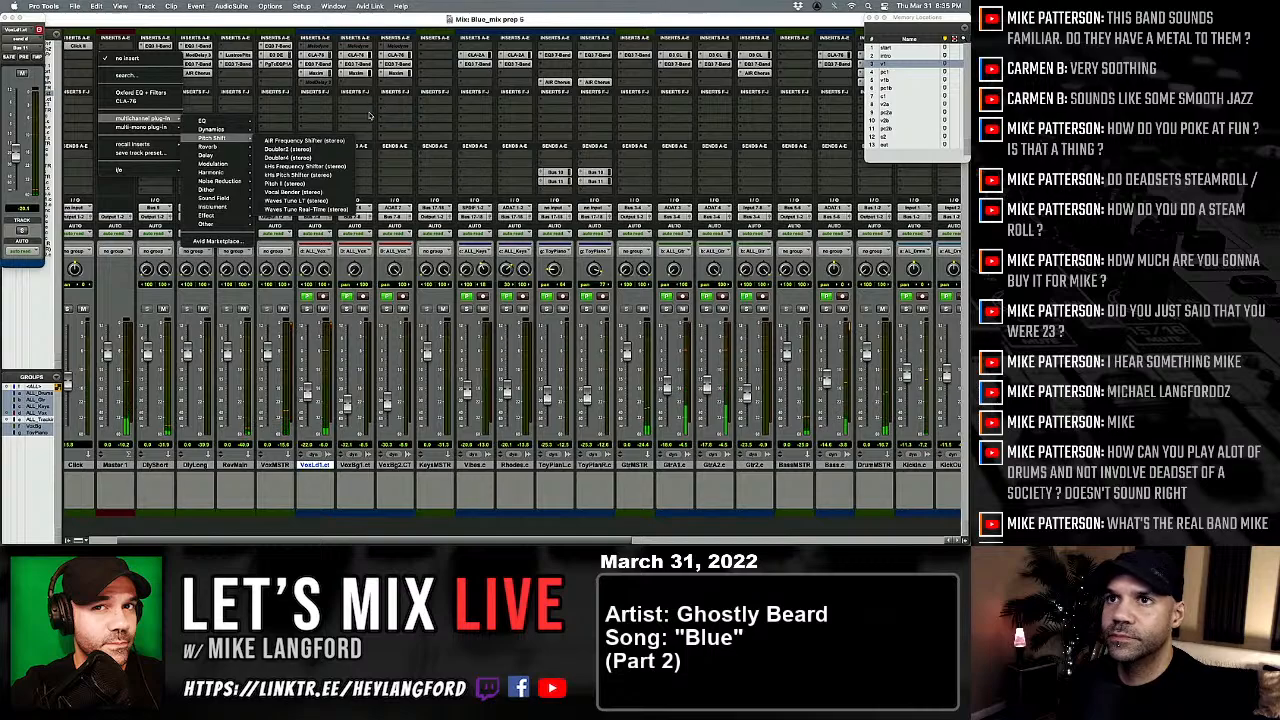
left_click(371, 282)
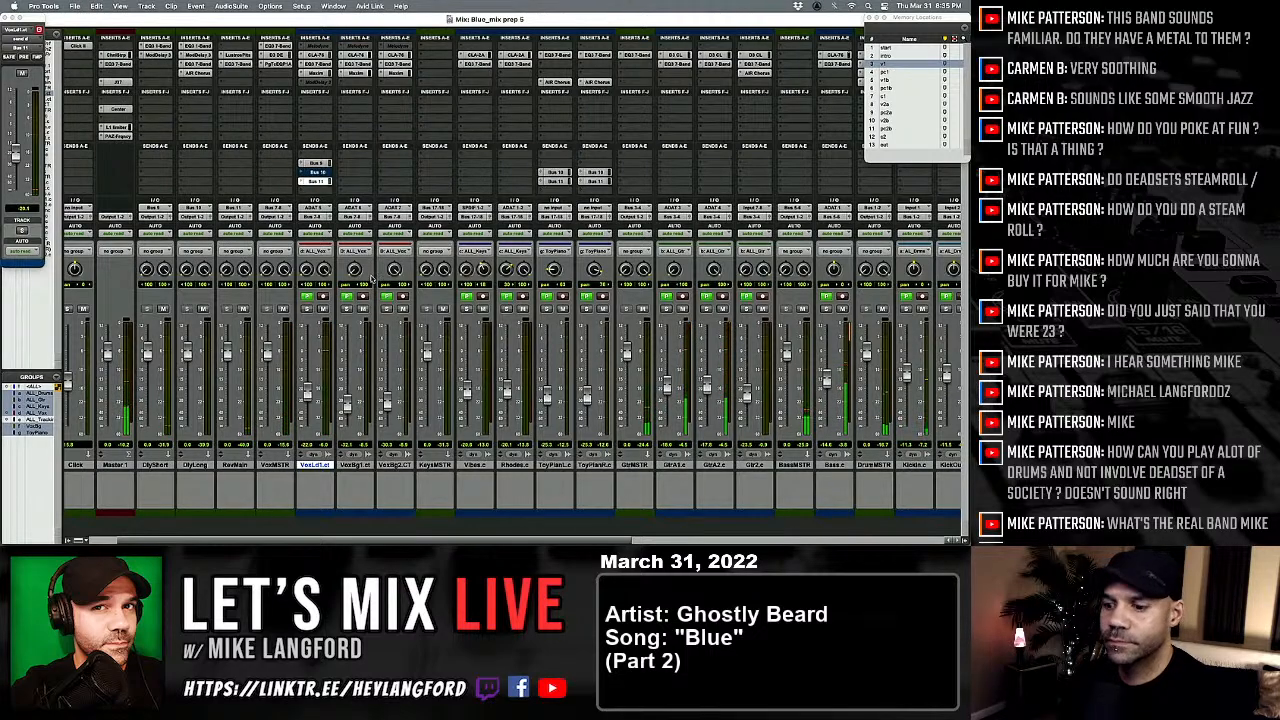
key("super+equal")
scroll(371, 262, "down", 5)
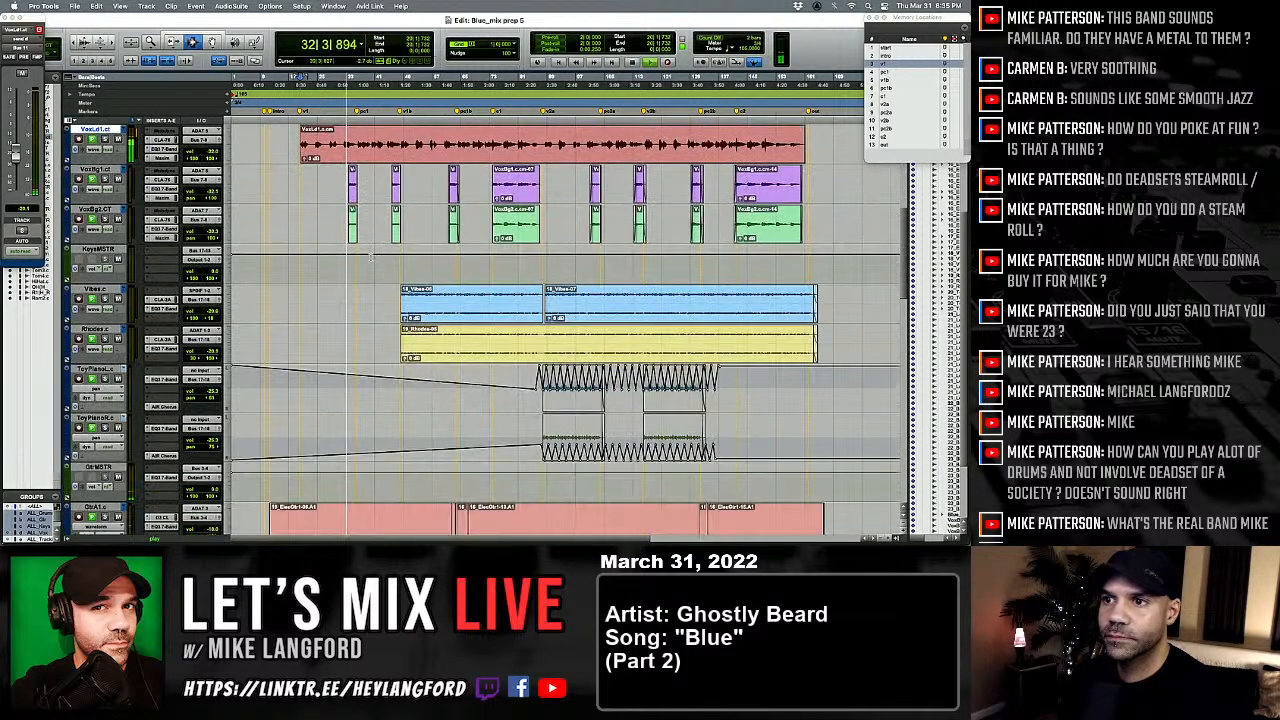
scroll(371, 260, "up", 5)
scroll(360, 270, "down", 8)
scroll(330, 290, "up", 9)
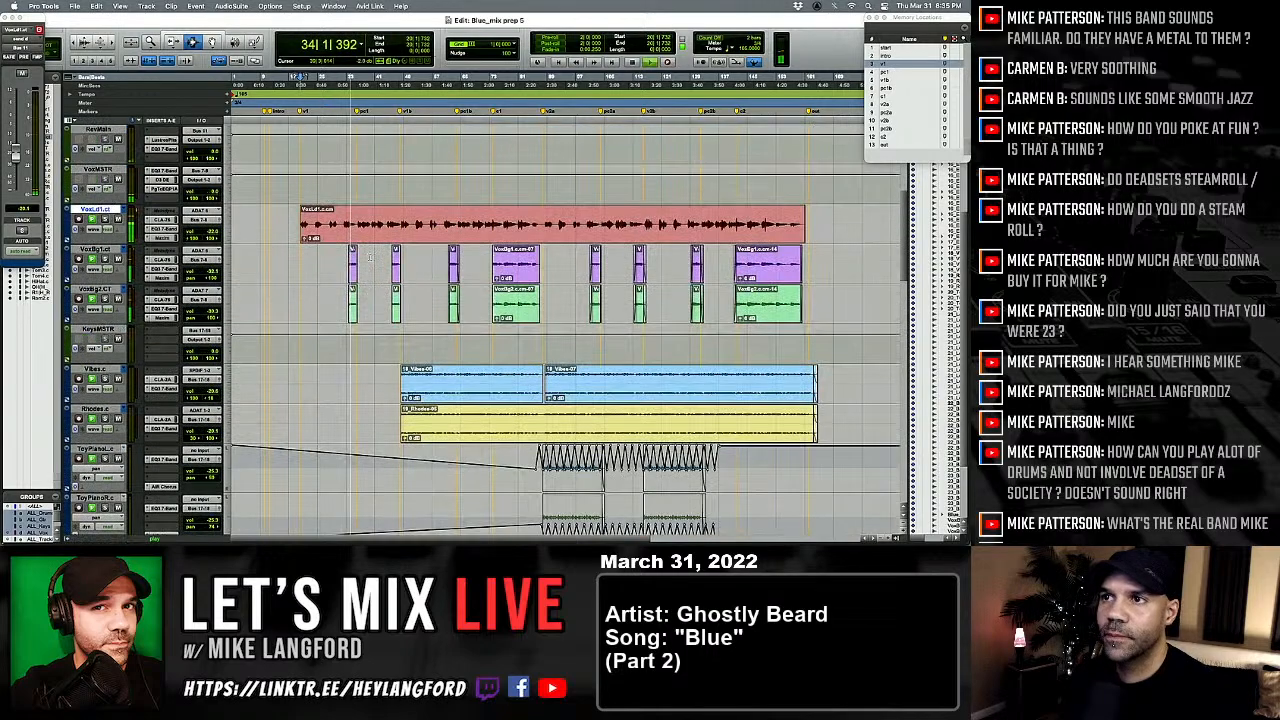
scroll(195, 397, "down", 10)
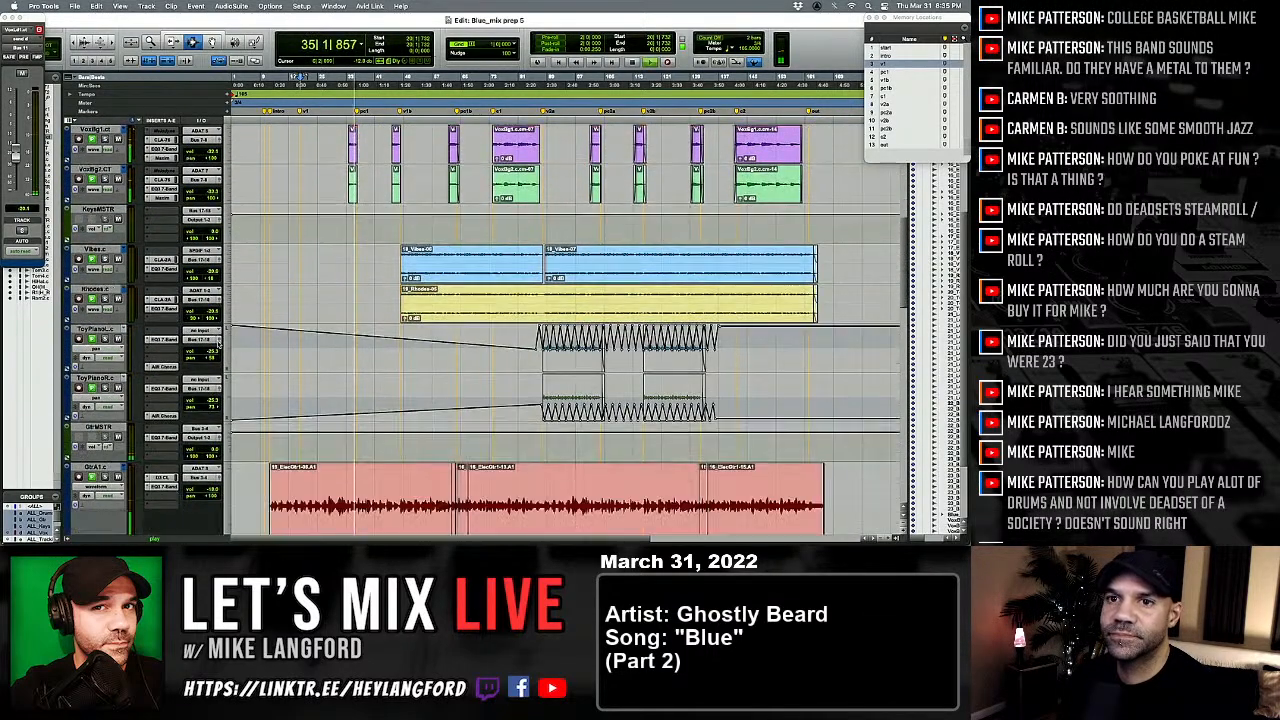
scroll(195, 397, "down", 6)
scroll(150, 330, "up", 5)
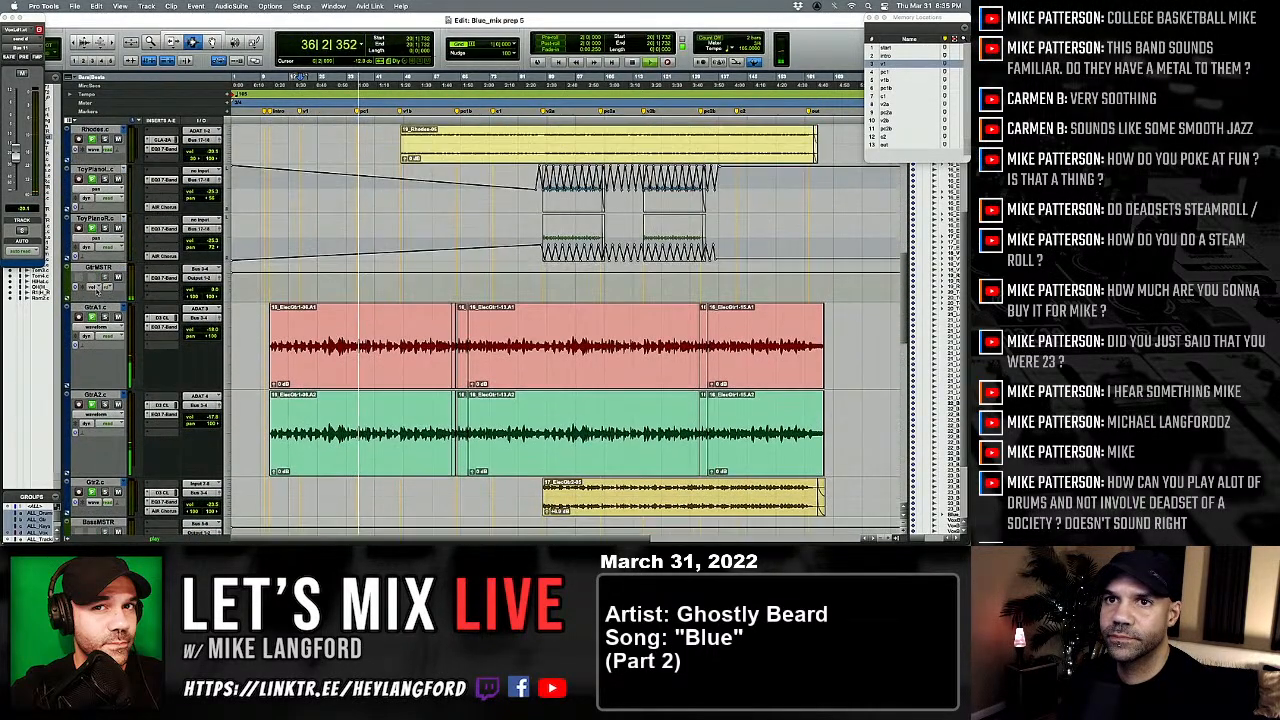
left_click(95, 270)
key("super+equal")
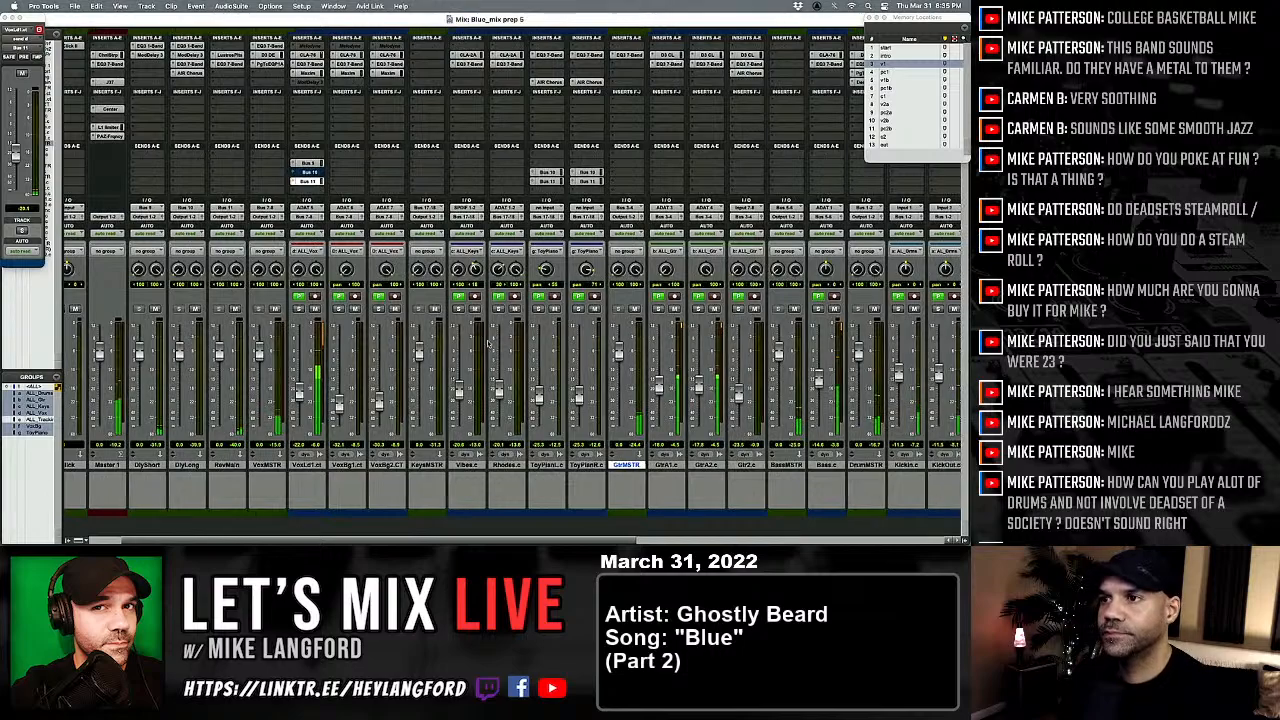
left_click(540, 172)
mouse_move(575, 183)
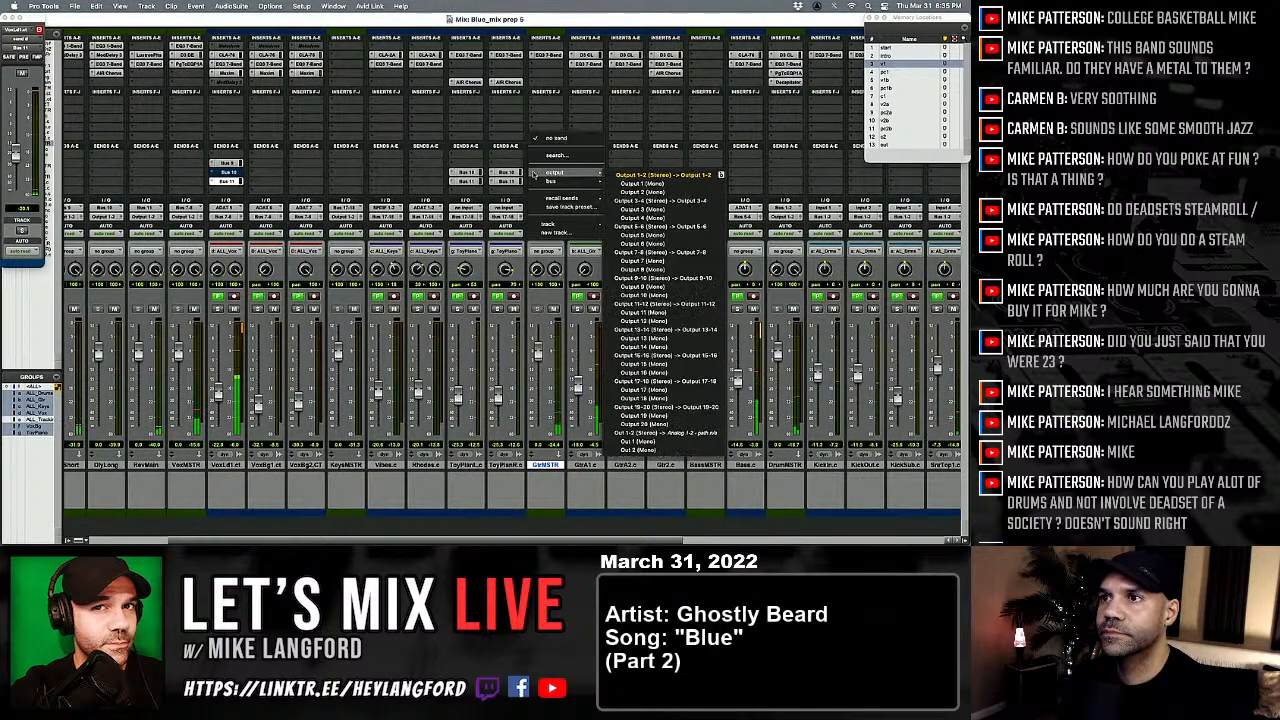
Step: Open the lead vocal's Bus 10 send, then enlarge VoxLd1 in the Edit window and display that send's mute automation
left_click(236, 172)
left_click(236, 172)
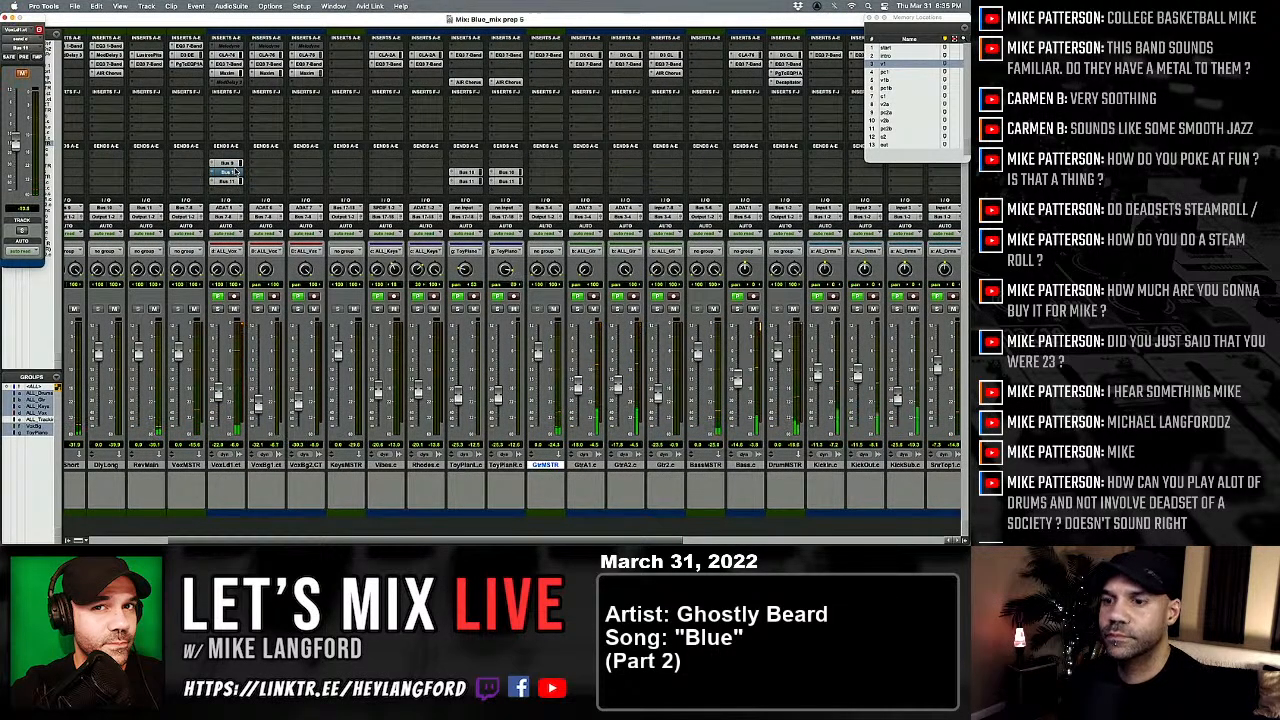
key("super+equal")
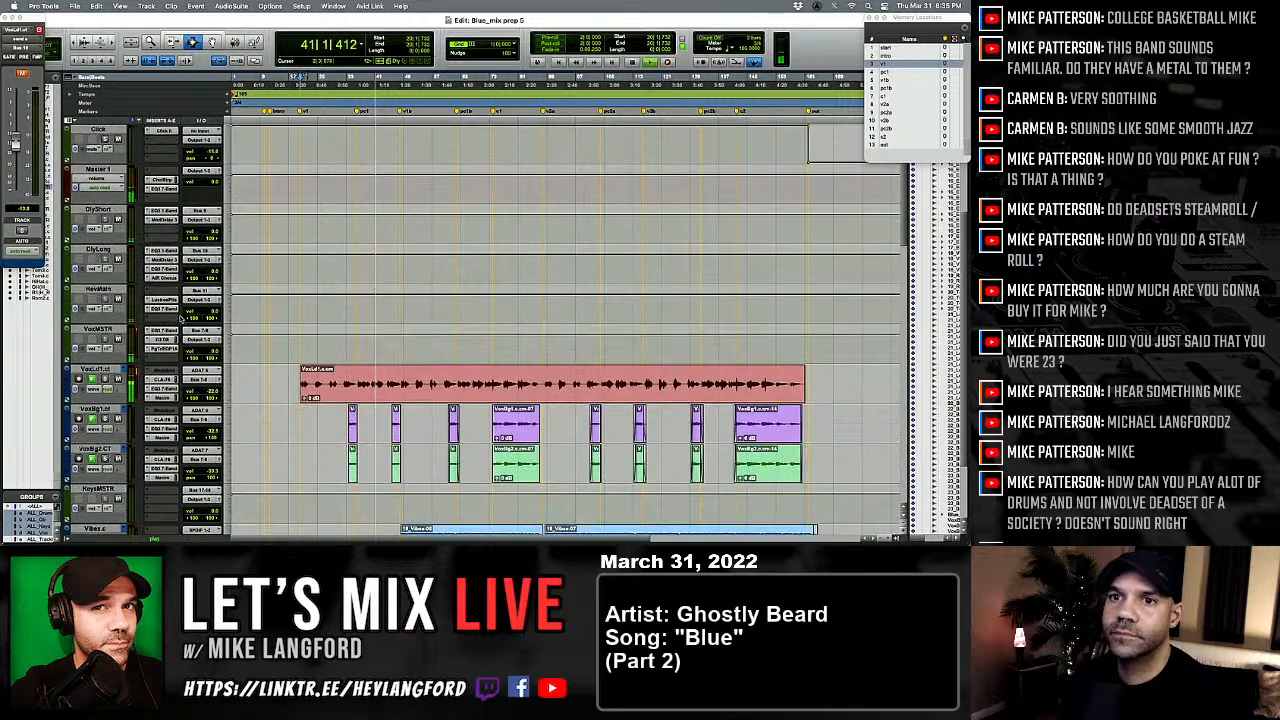
key("ctrl+Up")
key("ctrl+Up")
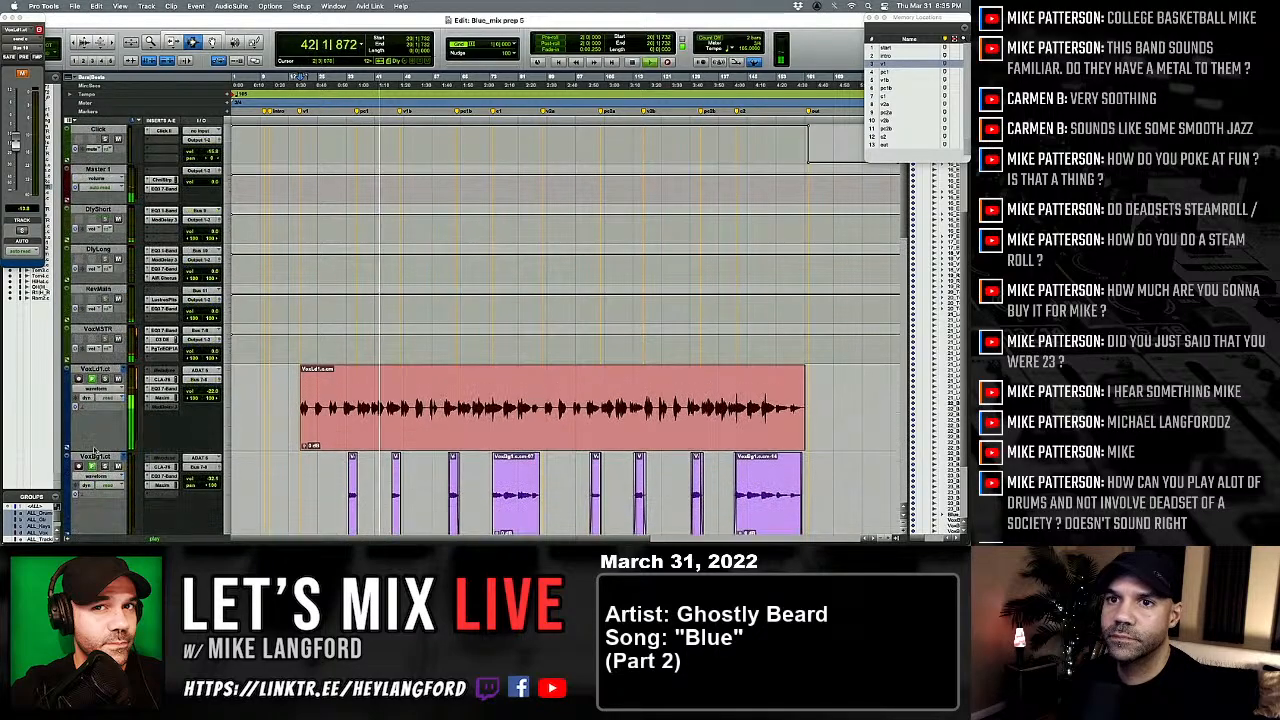
left_click(90, 390)
mouse_move(130, 449)
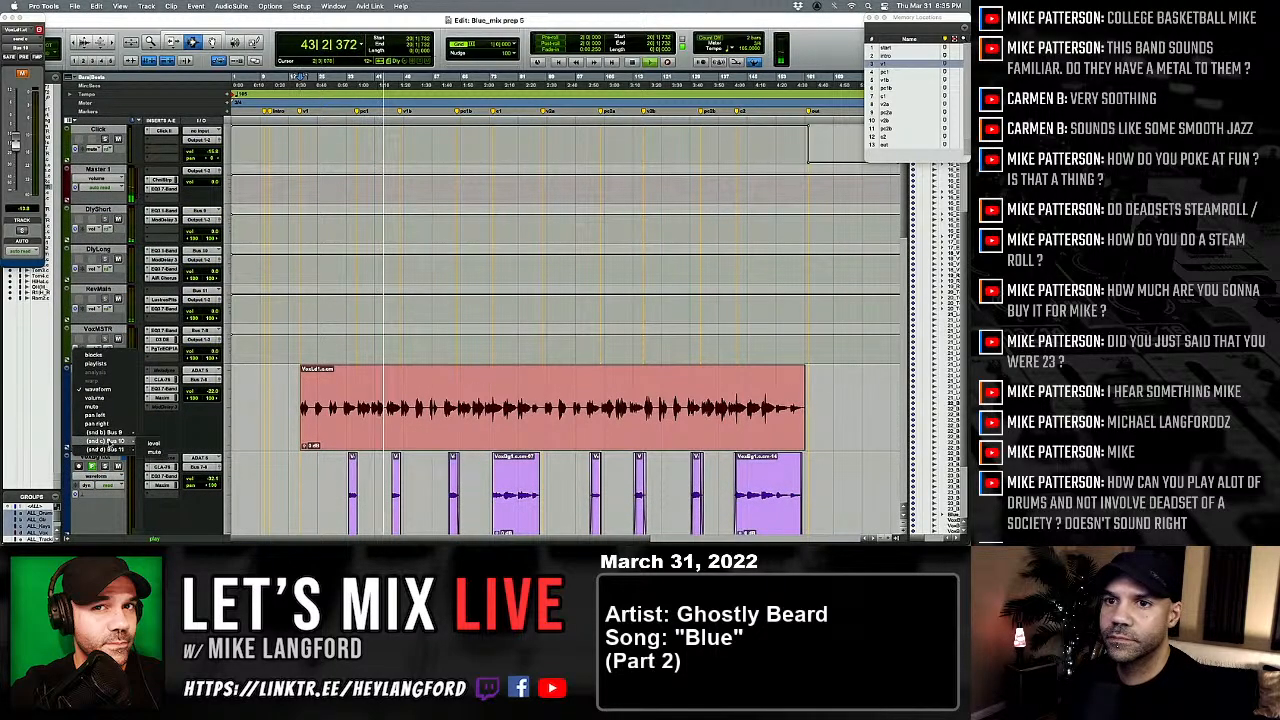
left_click(153, 452)
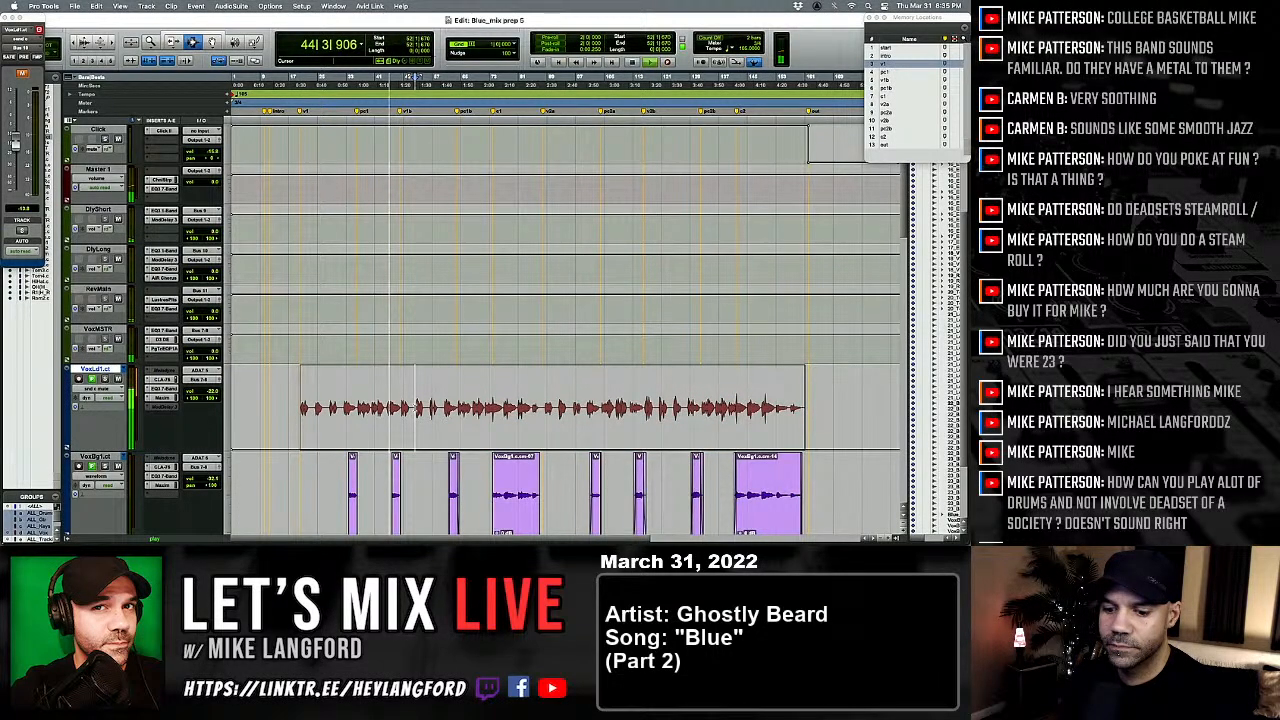
Step: Select VoxLd1 from the c1 marker to just before v2a and unmute the Bus 10 send's automation across that first chorus
key("t")
key("t")
key("t")
key("r")
key("r")
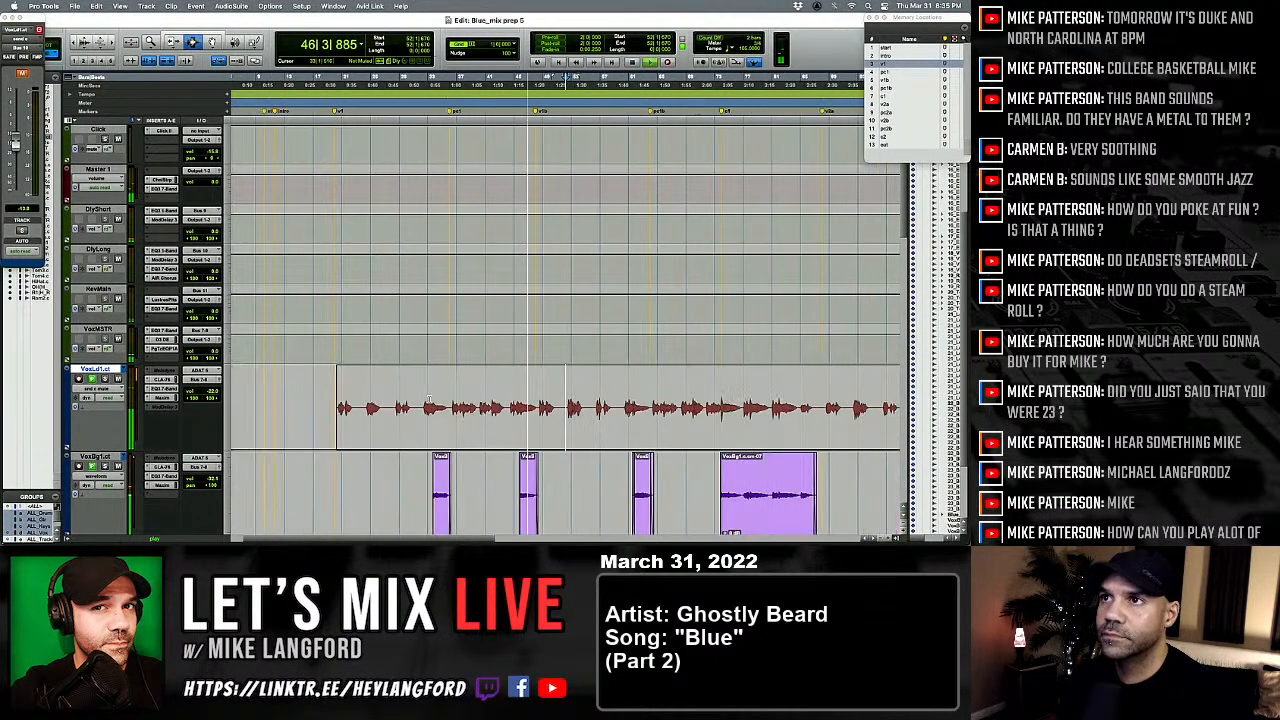
scroll(430, 399, "right", 3)
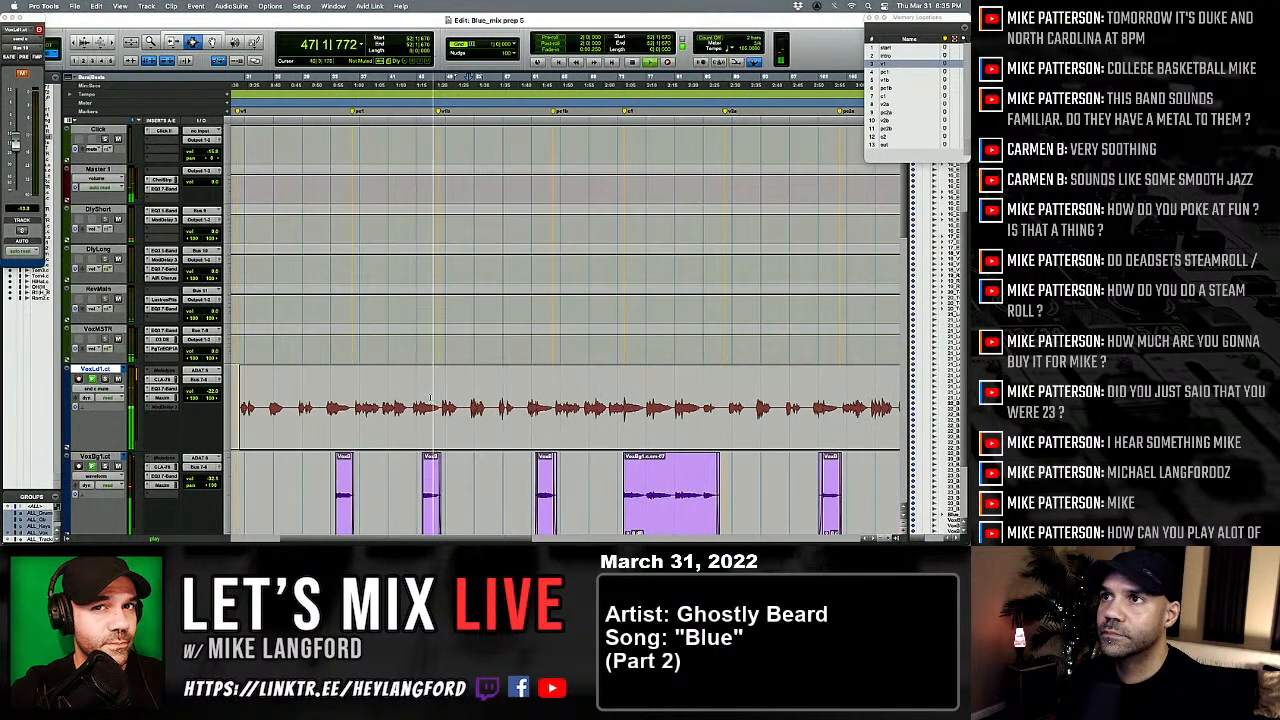
left_click(646, 395)
key("t")
key("t")
key("t")
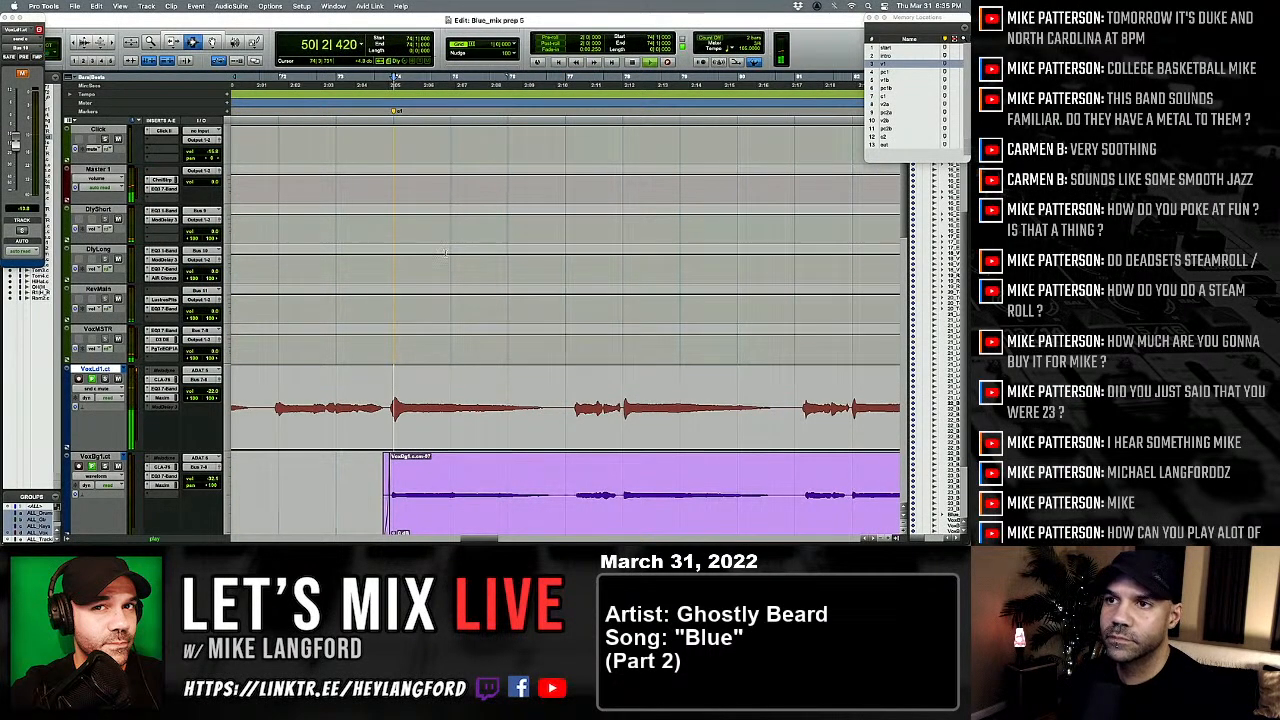
left_click_drag(387, 402, 569, 378)
scroll(412, 405, "right", 5)
key("F5")
key("F6")
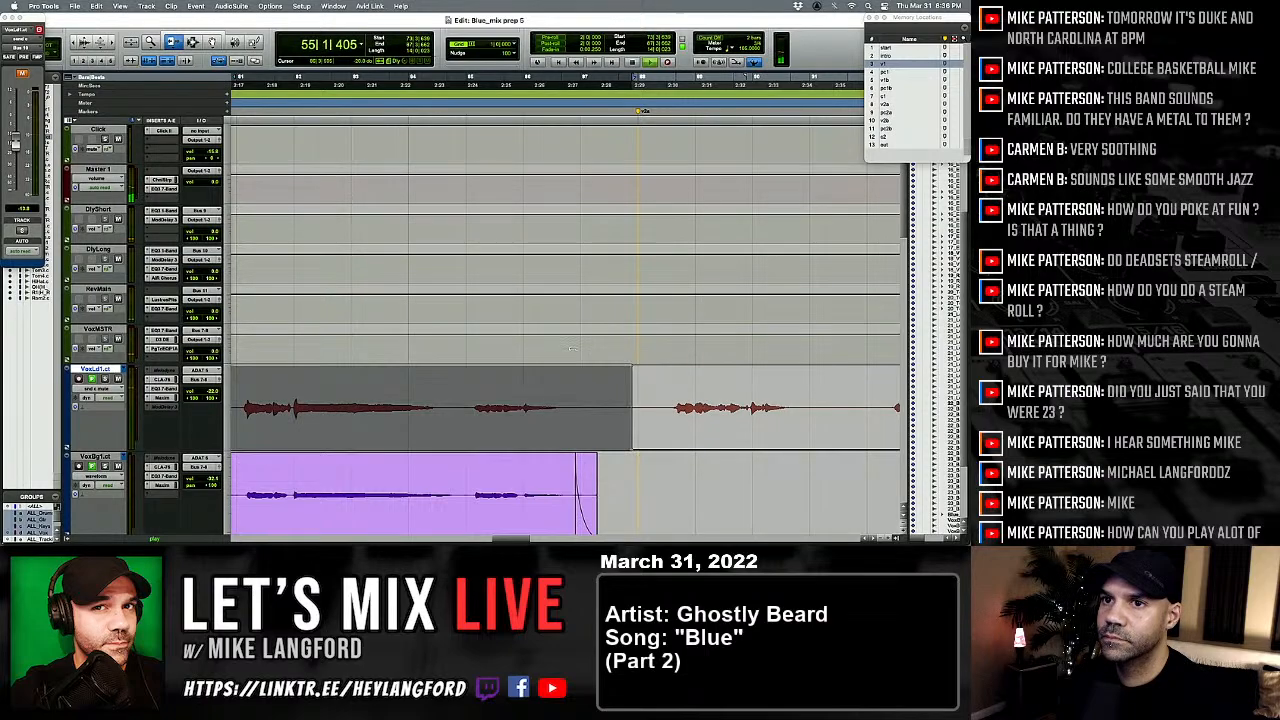
key("F7")
Step: Select the final chorus on VoxLd1 from the c2 marker to the vocal's end and unmute its Bus 10 send automation there
scroll(567, 408, "right", 20)
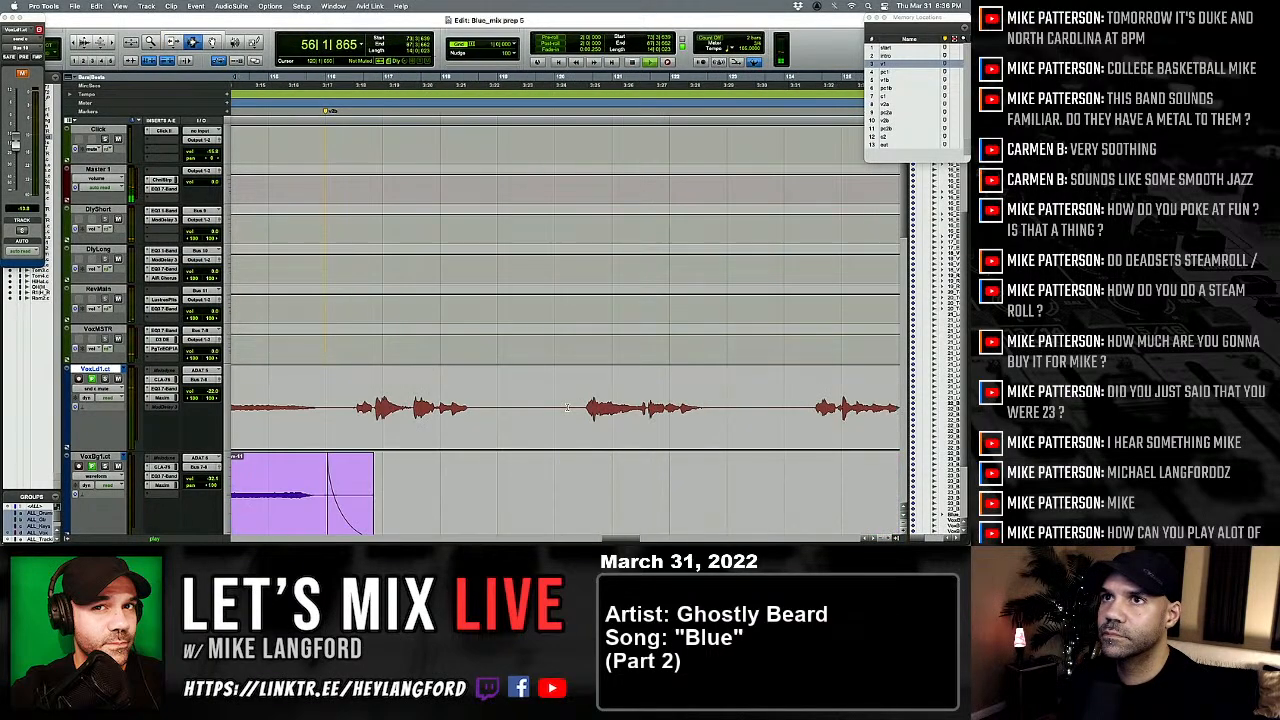
scroll(567, 408, "right", 10)
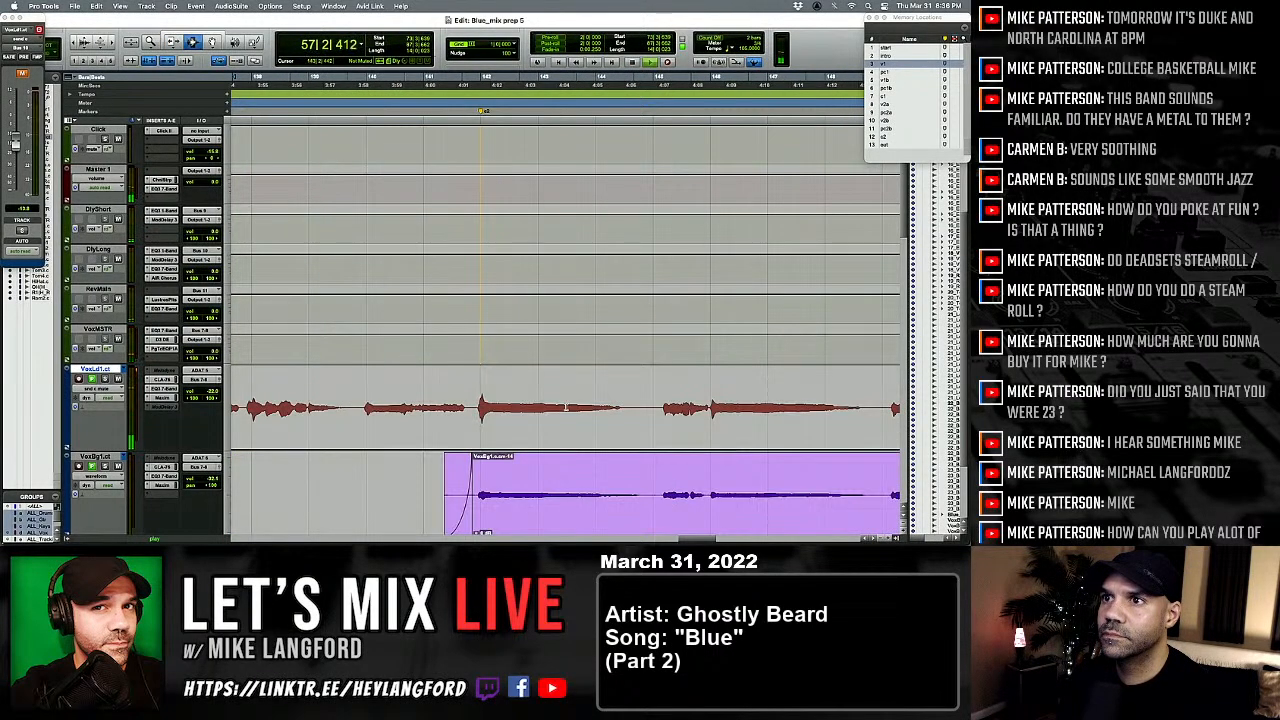
left_click(470, 413)
scroll(470, 413, "right", 10)
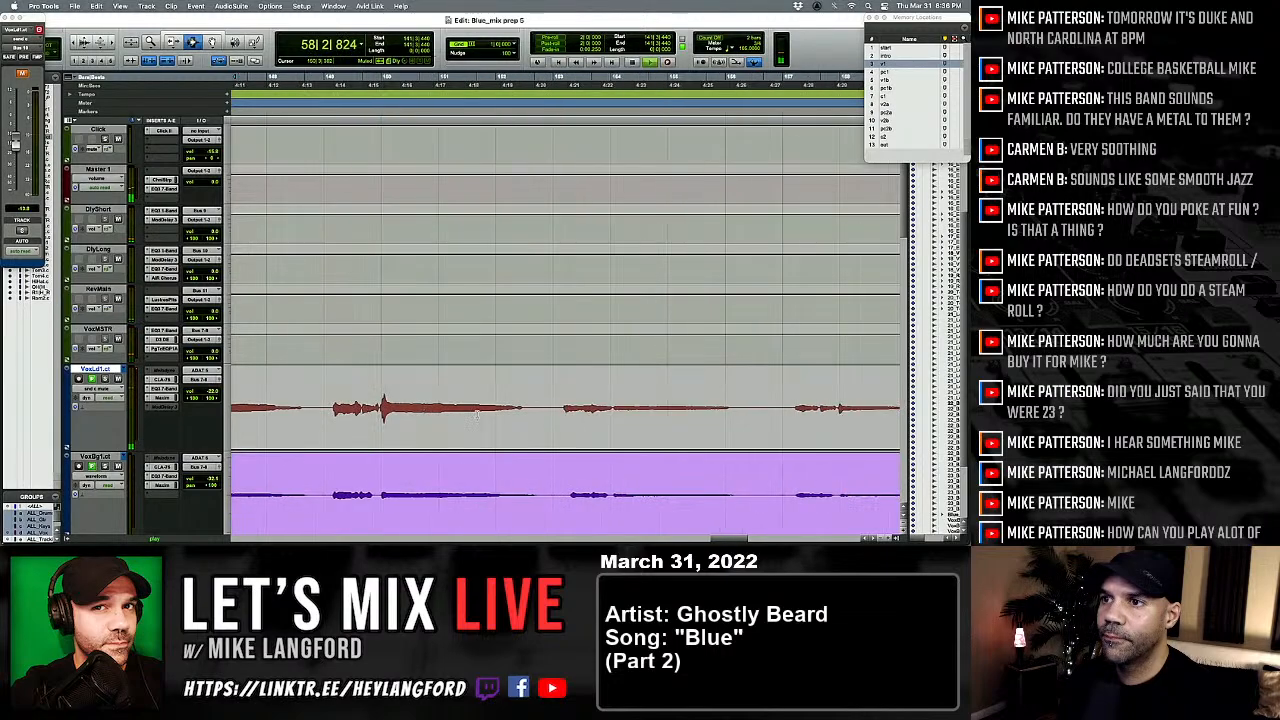
key("r")
key("r")
left_click(558, 411, "shift")
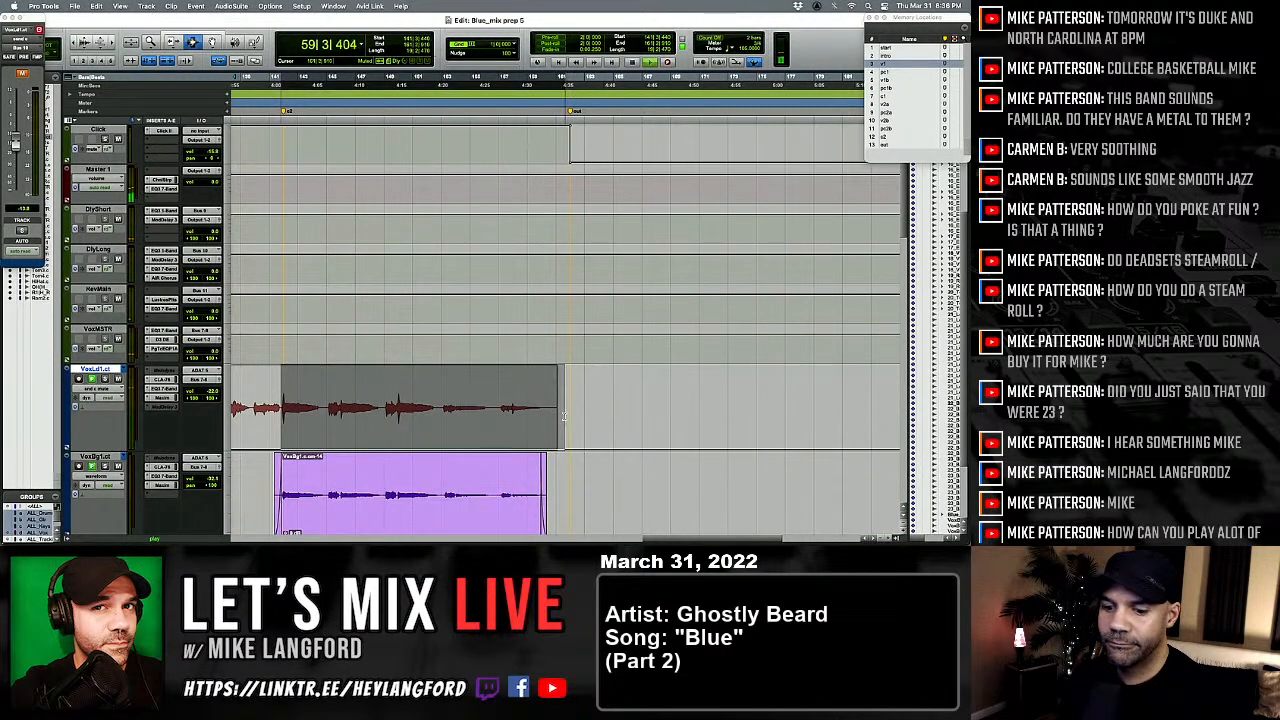
key("F5")
key("F6")
key("F7")
key("r")
key("r")
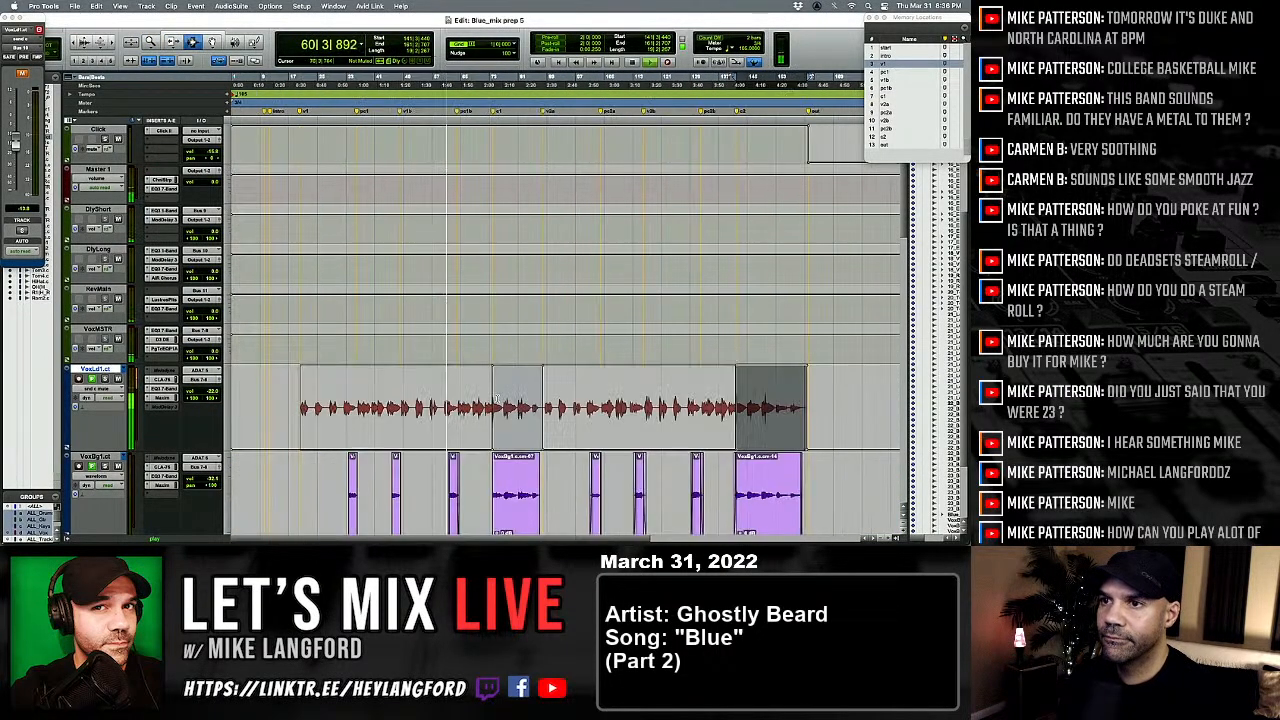
Step: Insert the stereo Gullfoss EQ on Master 1 in the free slot before the L1 limiter, and close its window
key("super+equal")
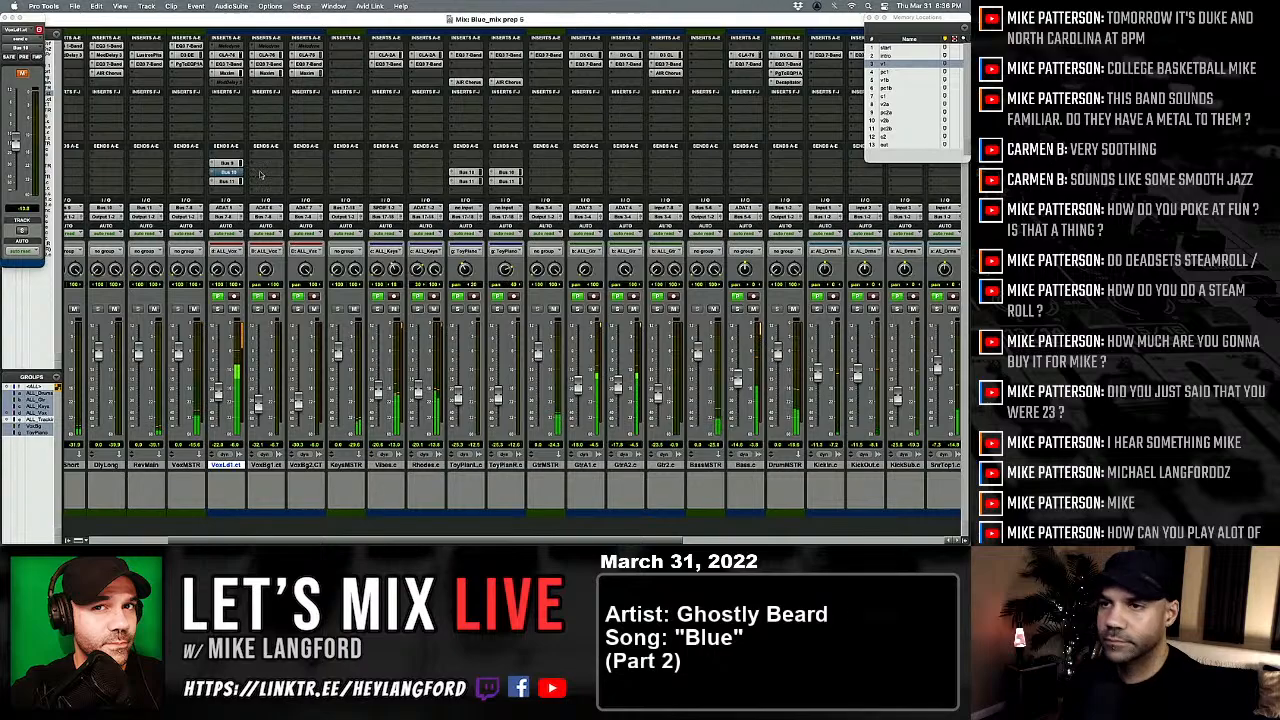
scroll(220, 150, "left", 3)
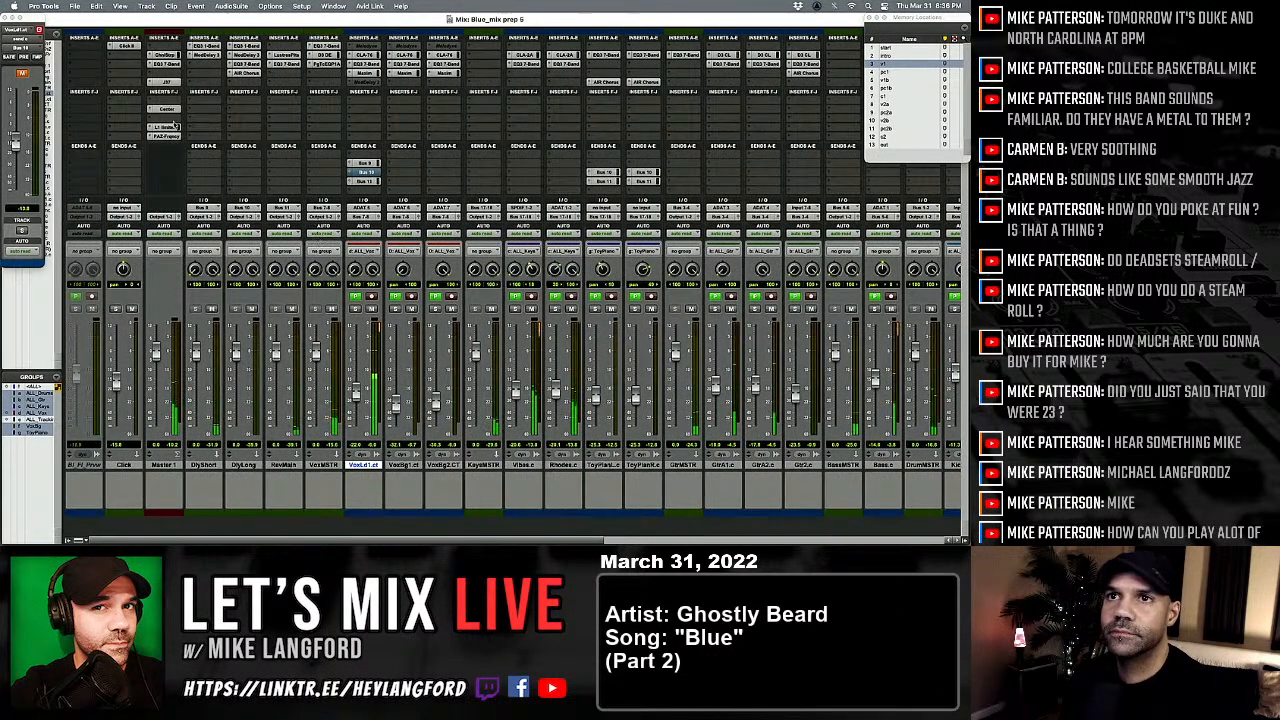
left_click(170, 120)
mouse_move(200, 118)
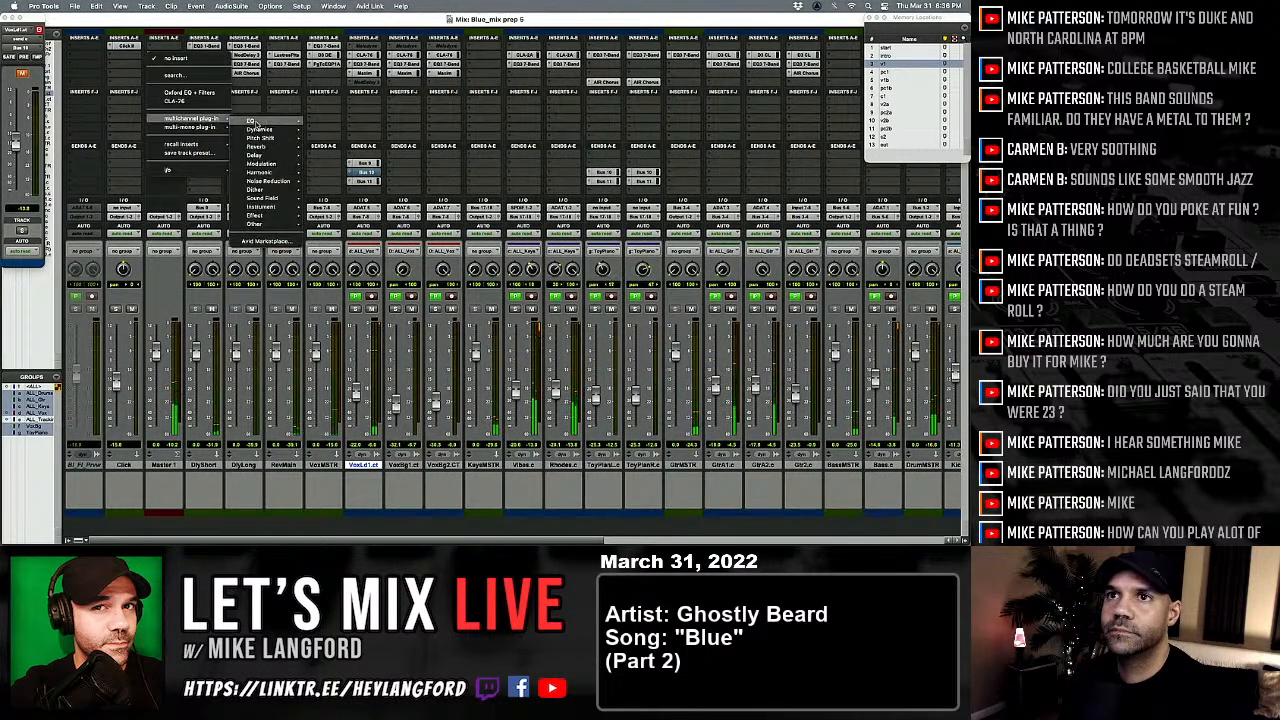
mouse_move(258, 121)
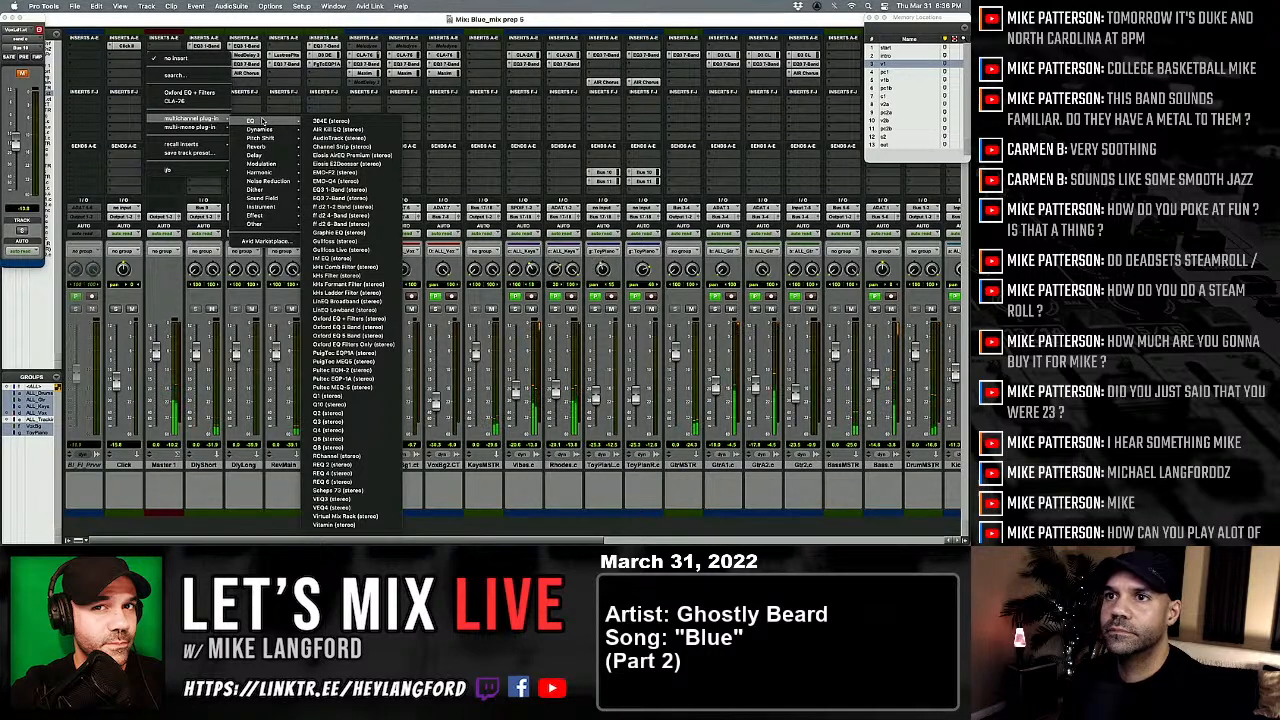
left_click(340, 244)
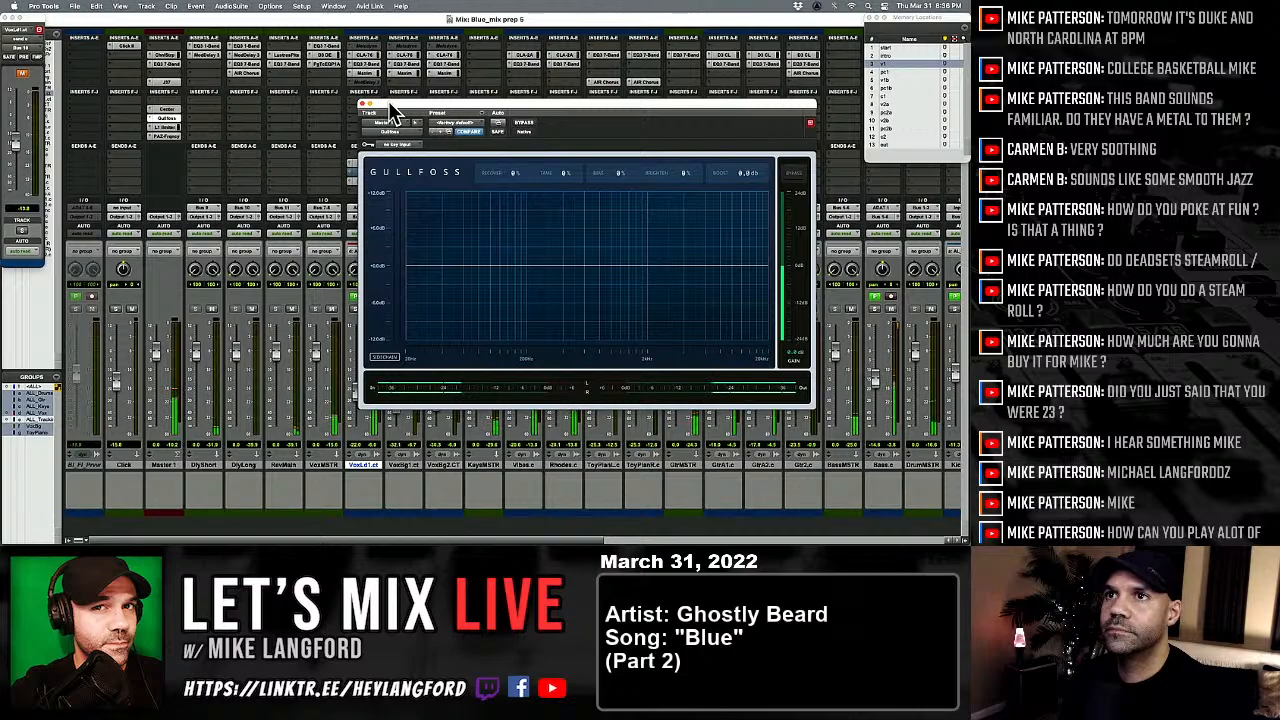
left_click_drag(392, 110, 338, 110)
left_click(309, 105)
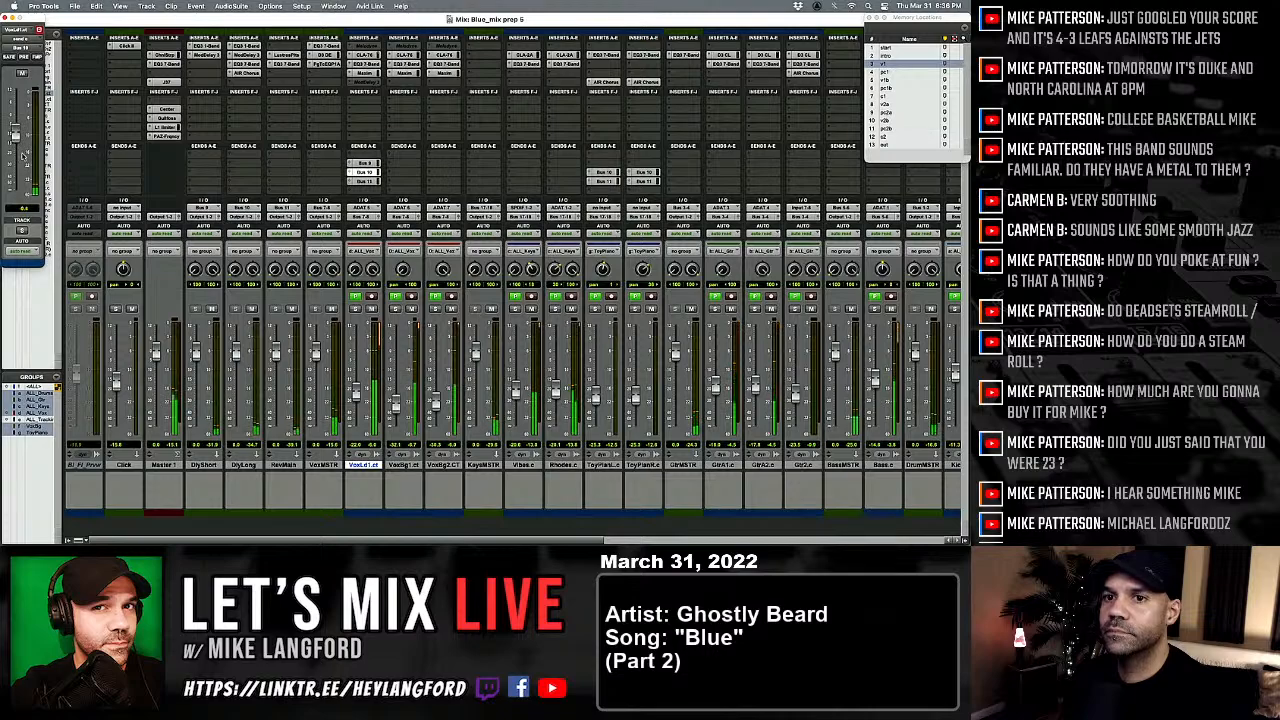
Step: Check the Mod Delay III settings on the DlyLong track and close the plug-in
left_click(243, 55)
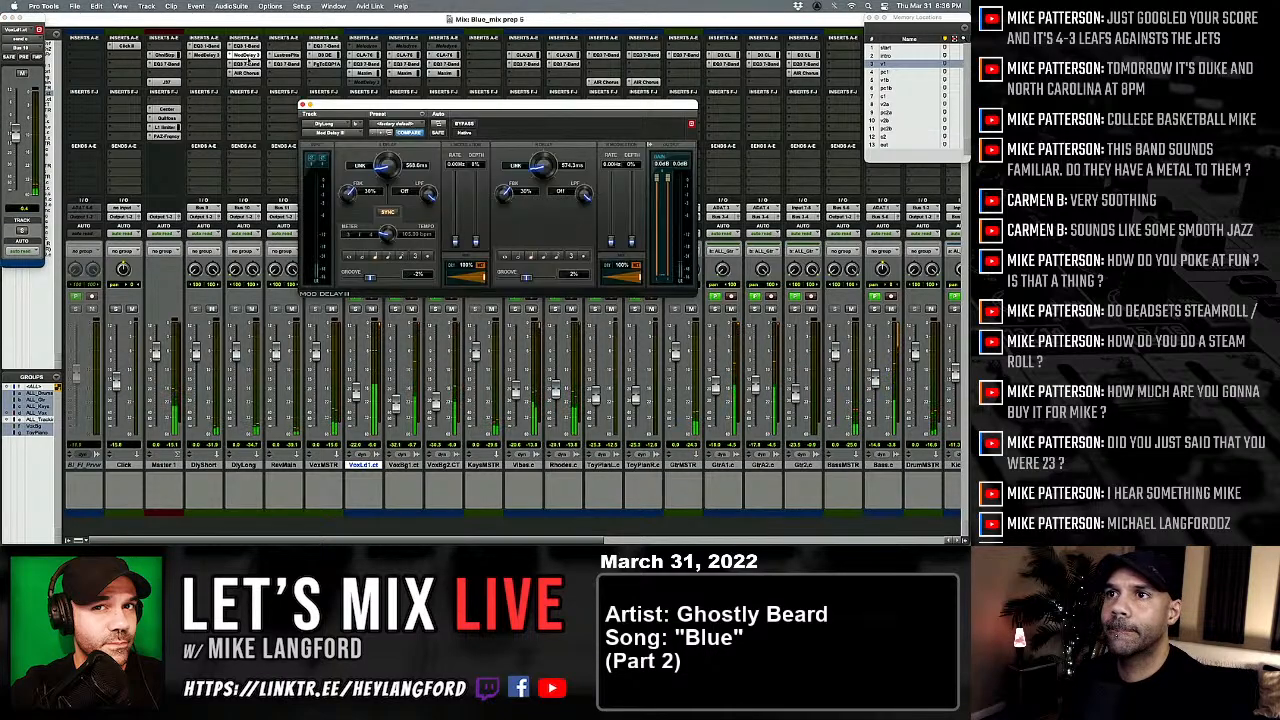
left_click(304, 104)
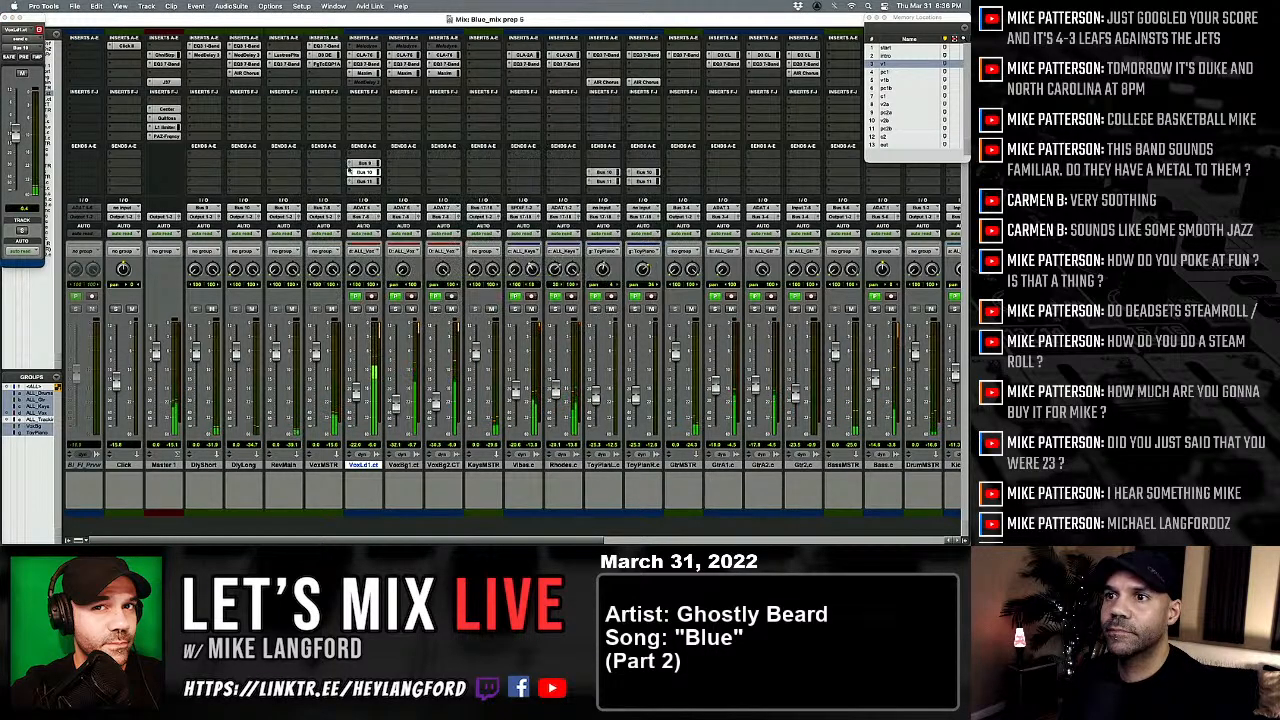
Step: Compare the drums with SnrTop1, SnrTop2 and the bottom snare muted, unmute all three, and lower SnrTop1's volume
scroll(455, 395, "right", 5)
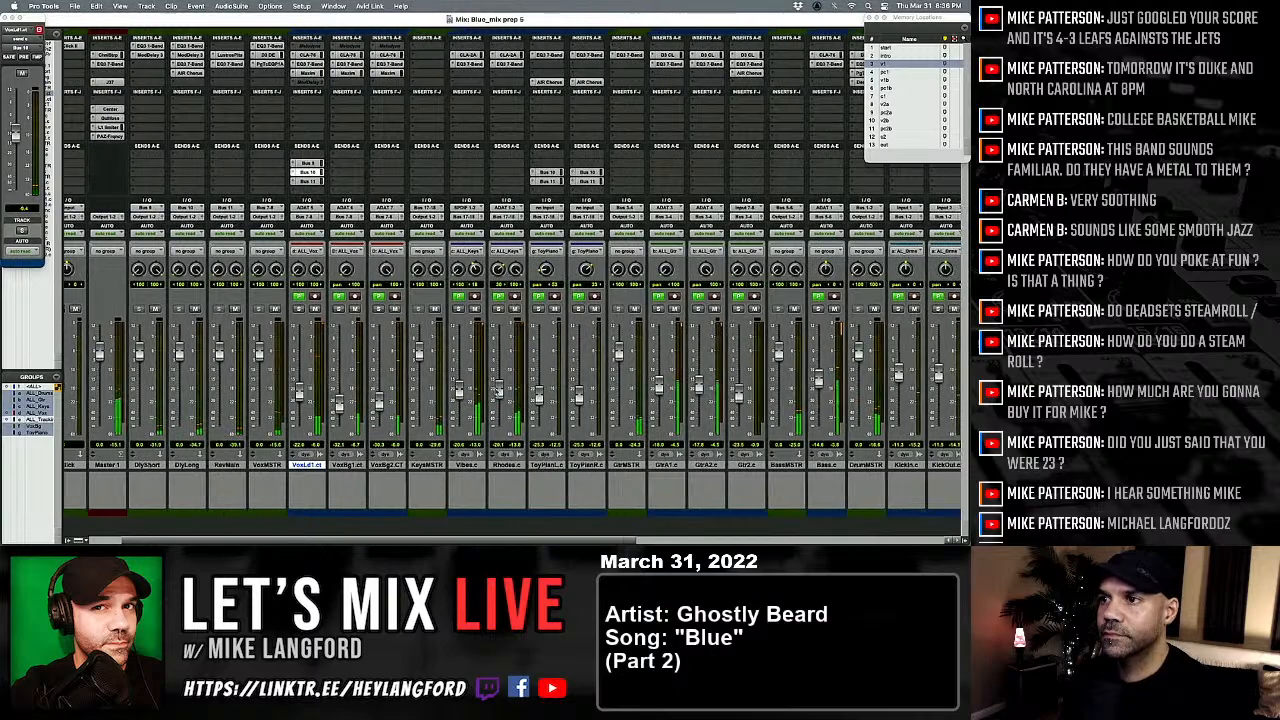
scroll(497, 391, "right", 10)
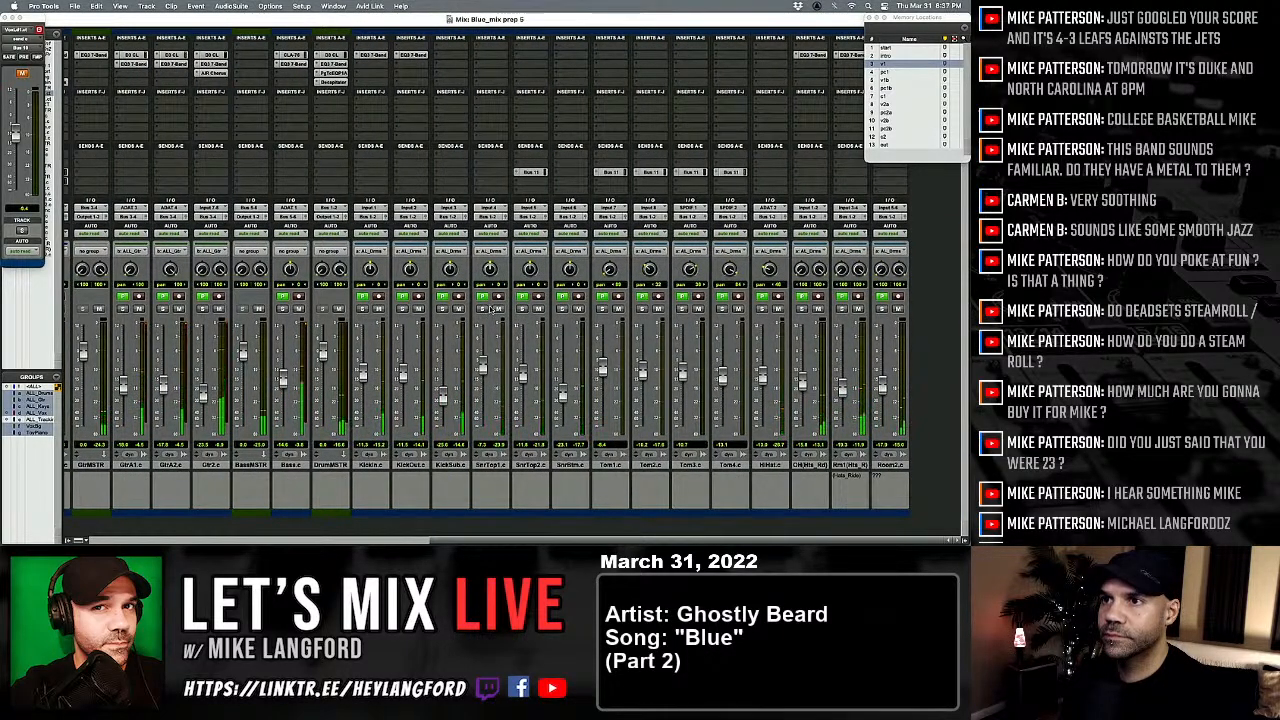
left_click(538, 308)
left_click(578, 309)
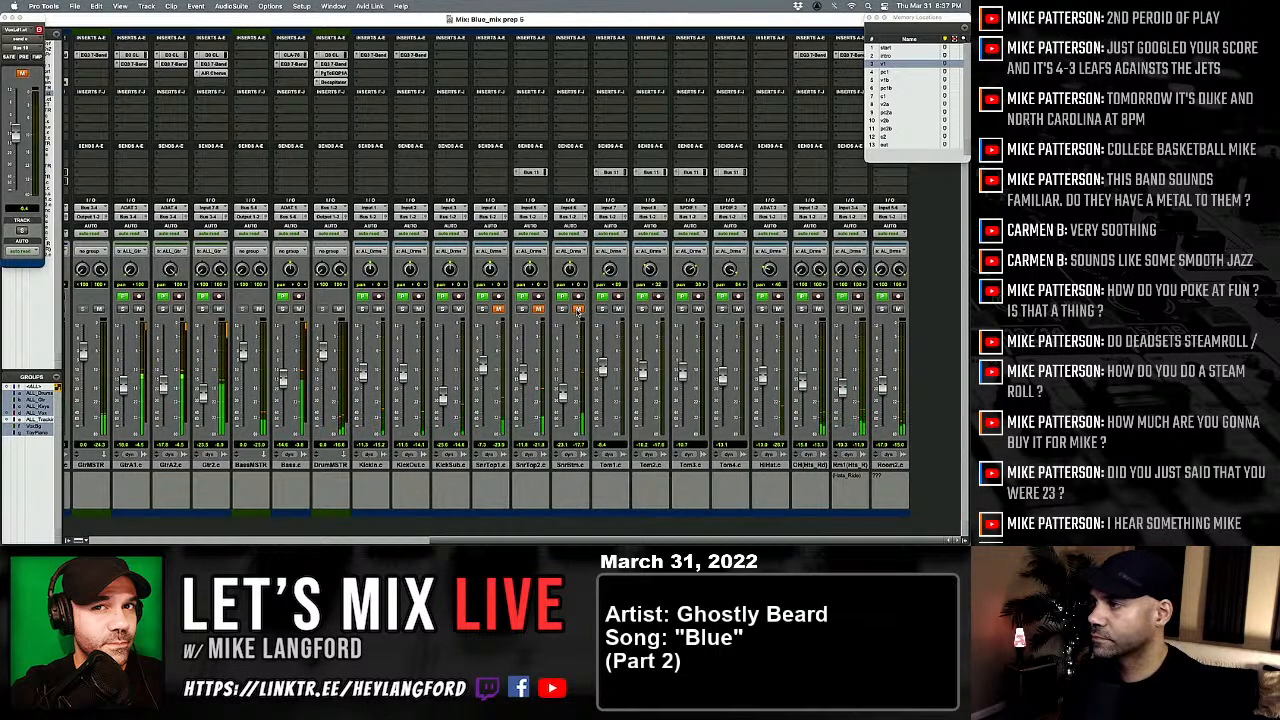
left_click(578, 309)
left_click(538, 309)
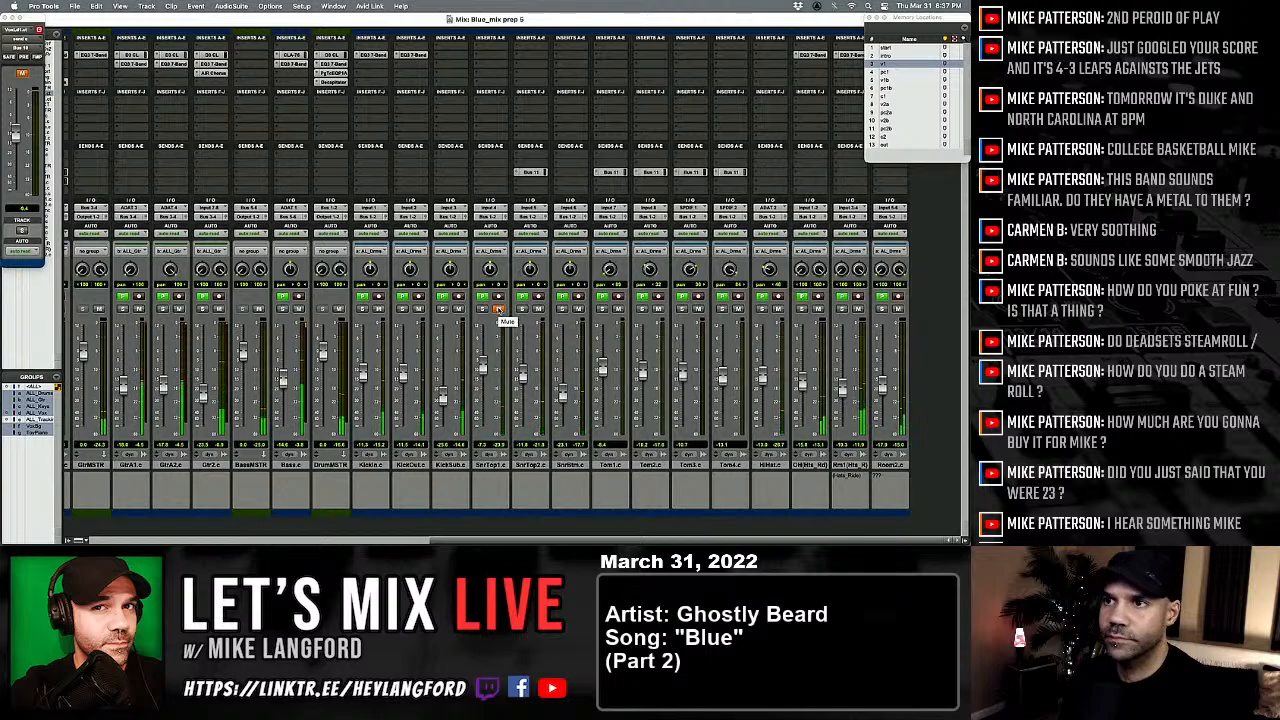
left_click(499, 310)
left_click_drag(483, 367, 562, 378)
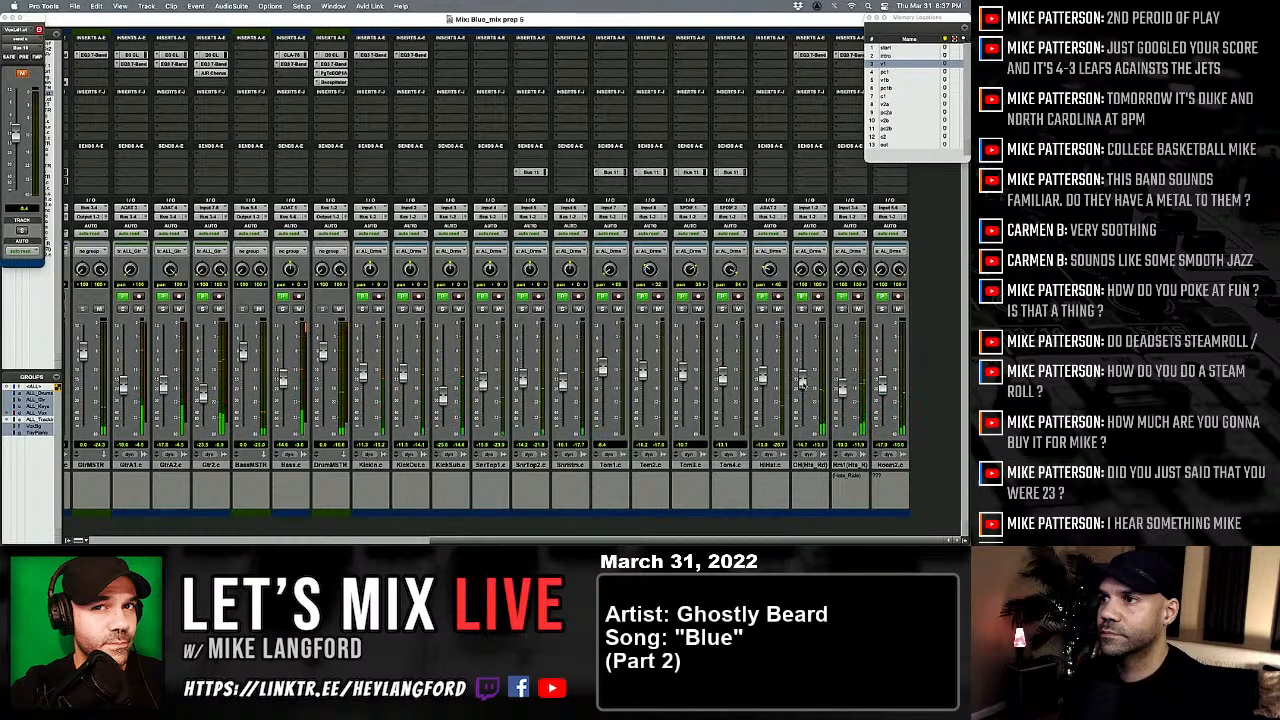
Step: Raise the Bass track's volume slightly during playback
scroll(802, 385, "left", 10)
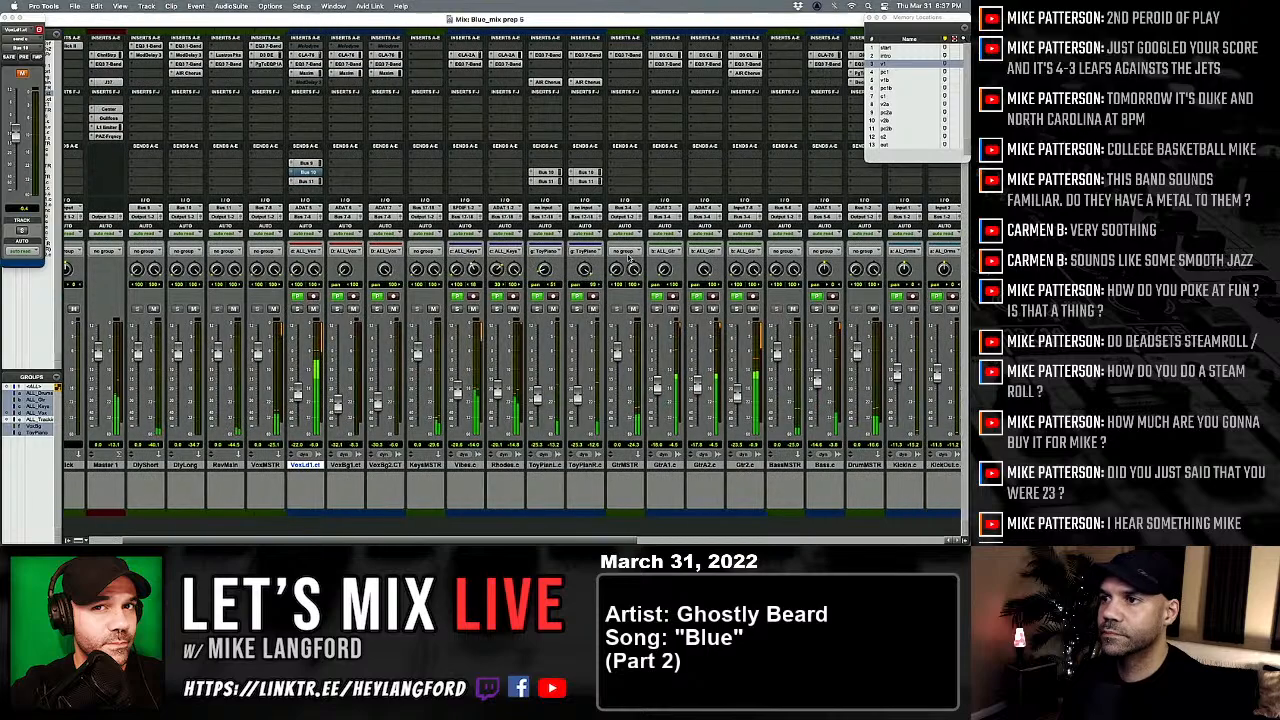
scroll(614, 252, "right", 1)
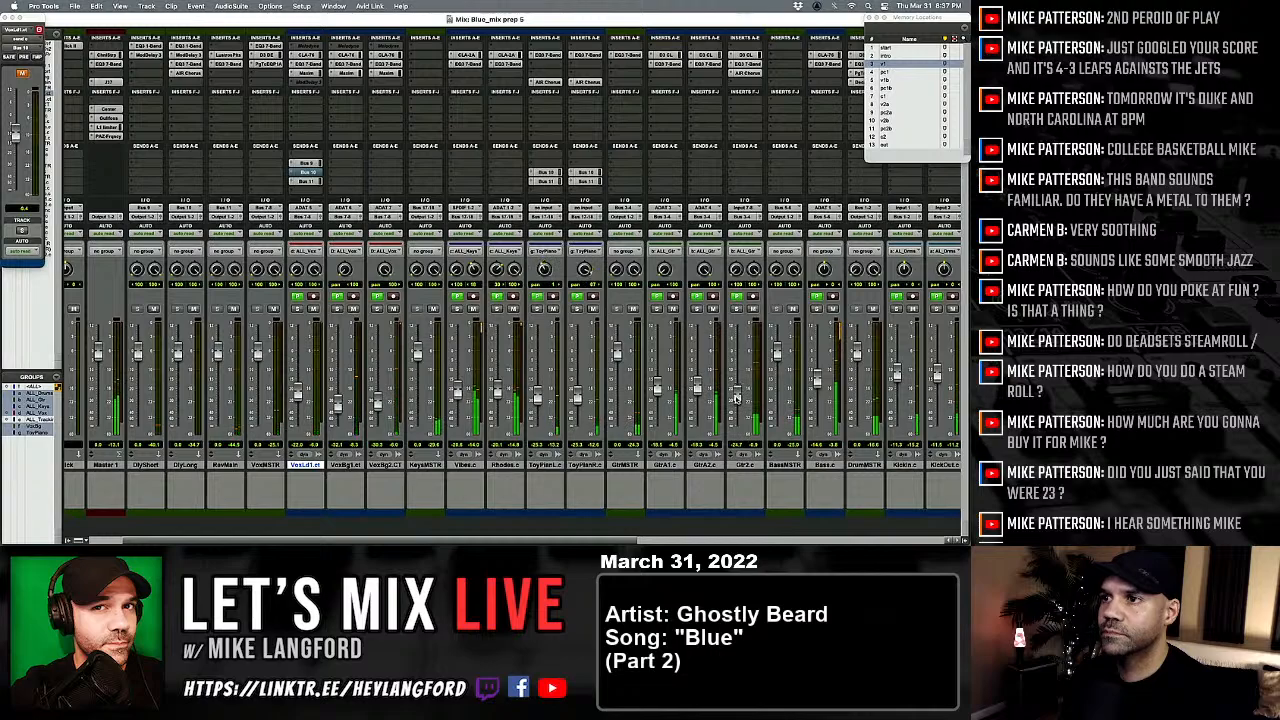
scroll(736, 398, "right", 1)
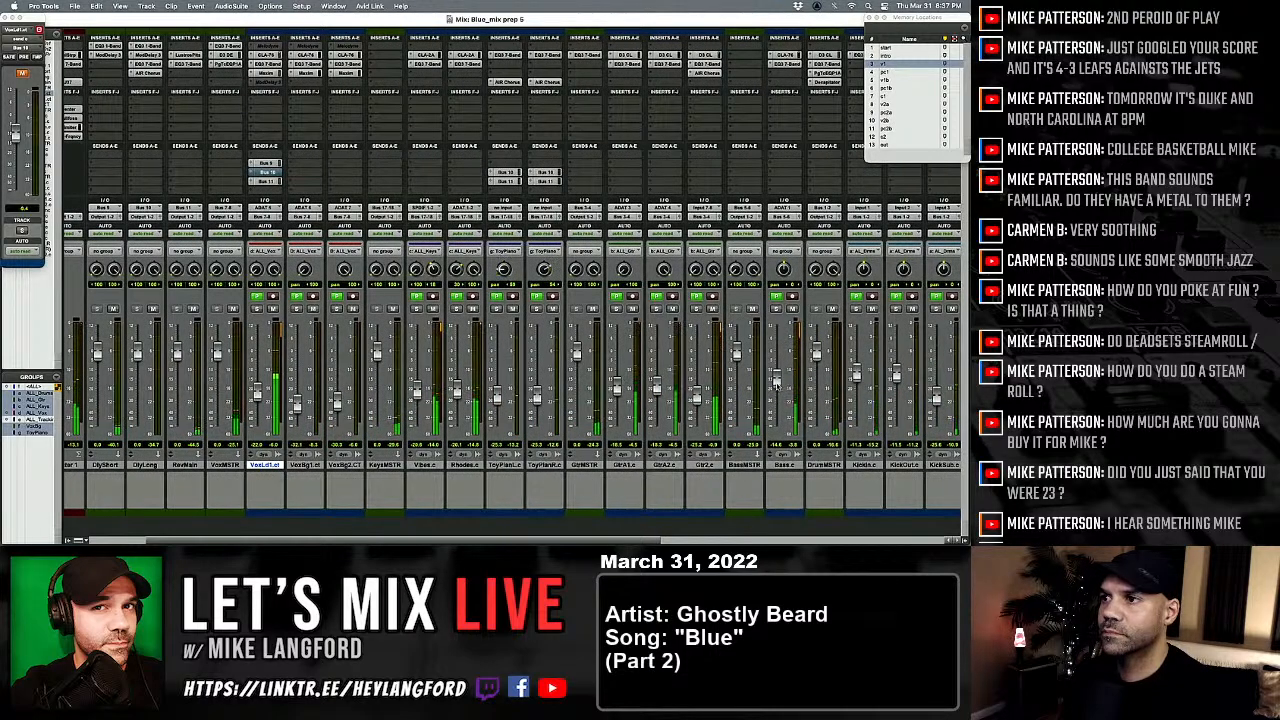
left_click_drag(776, 381, 776, 378)
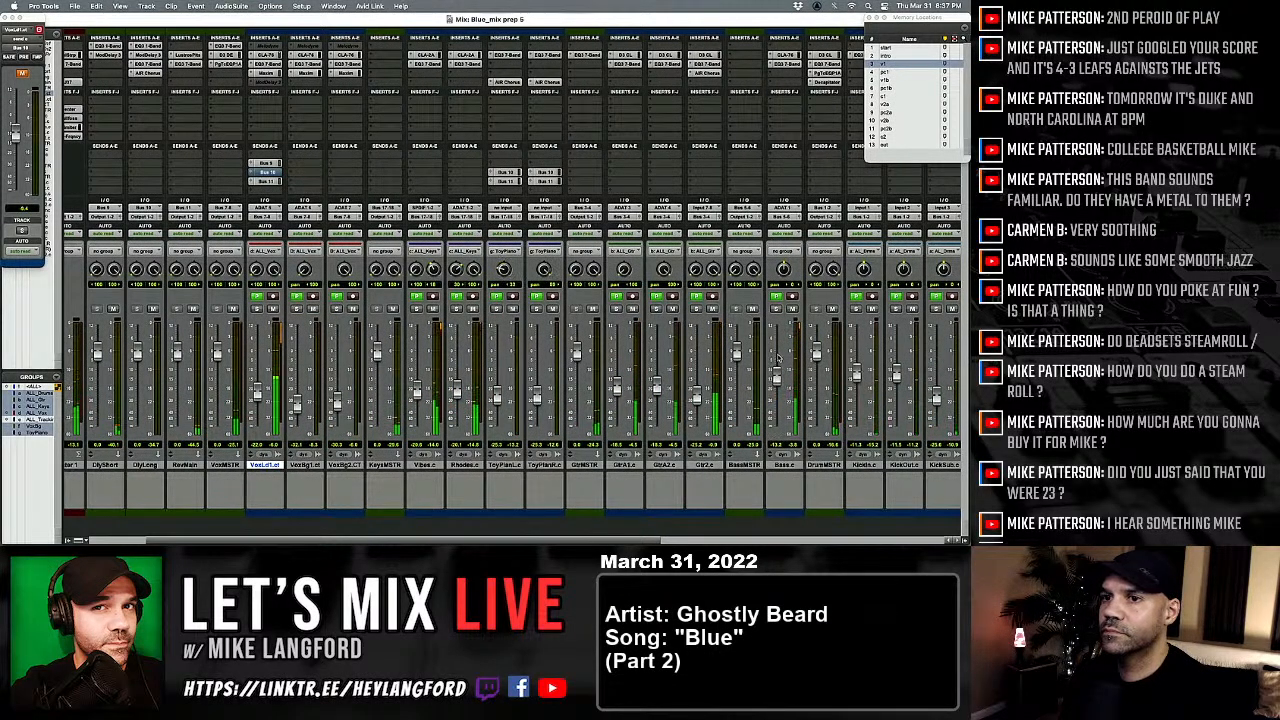
Step: Raise the compressor gain in Master 1's Channel Strip to 4.0 dB and close the plug-in
scroll(776, 361, "left", 3)
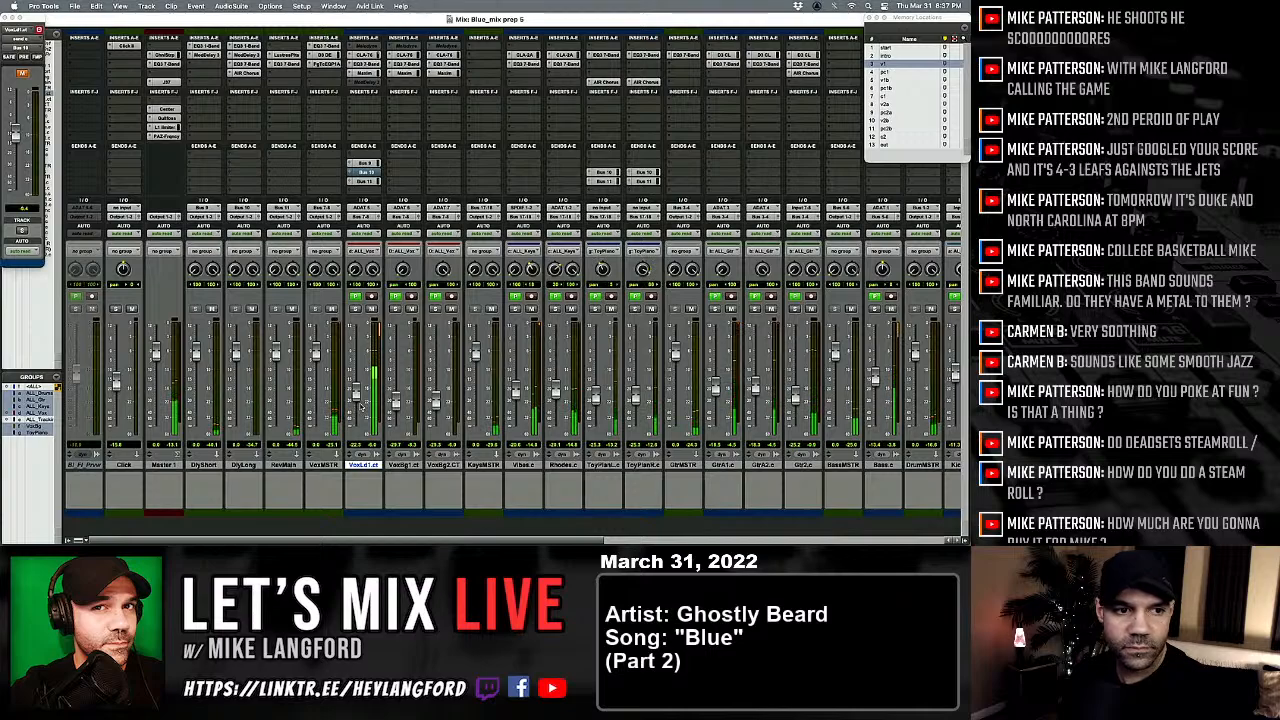
scroll(592, 408, "right", 3)
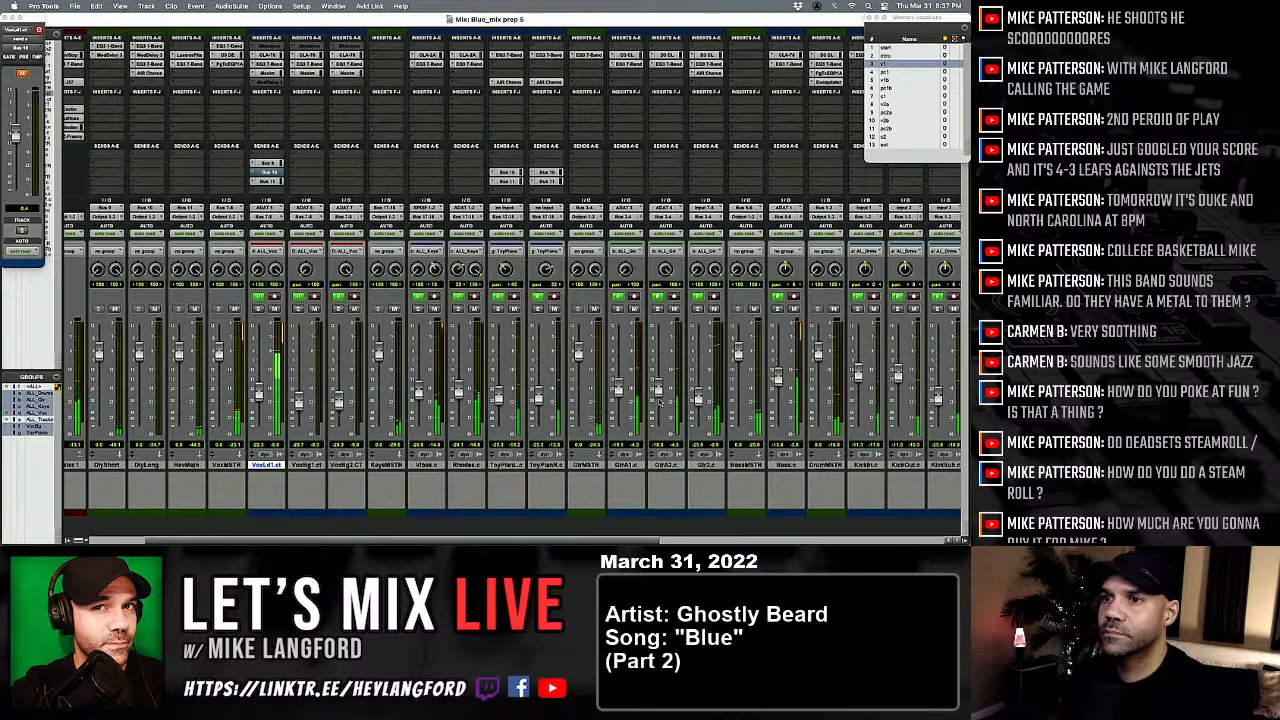
scroll(657, 398, "left", 3)
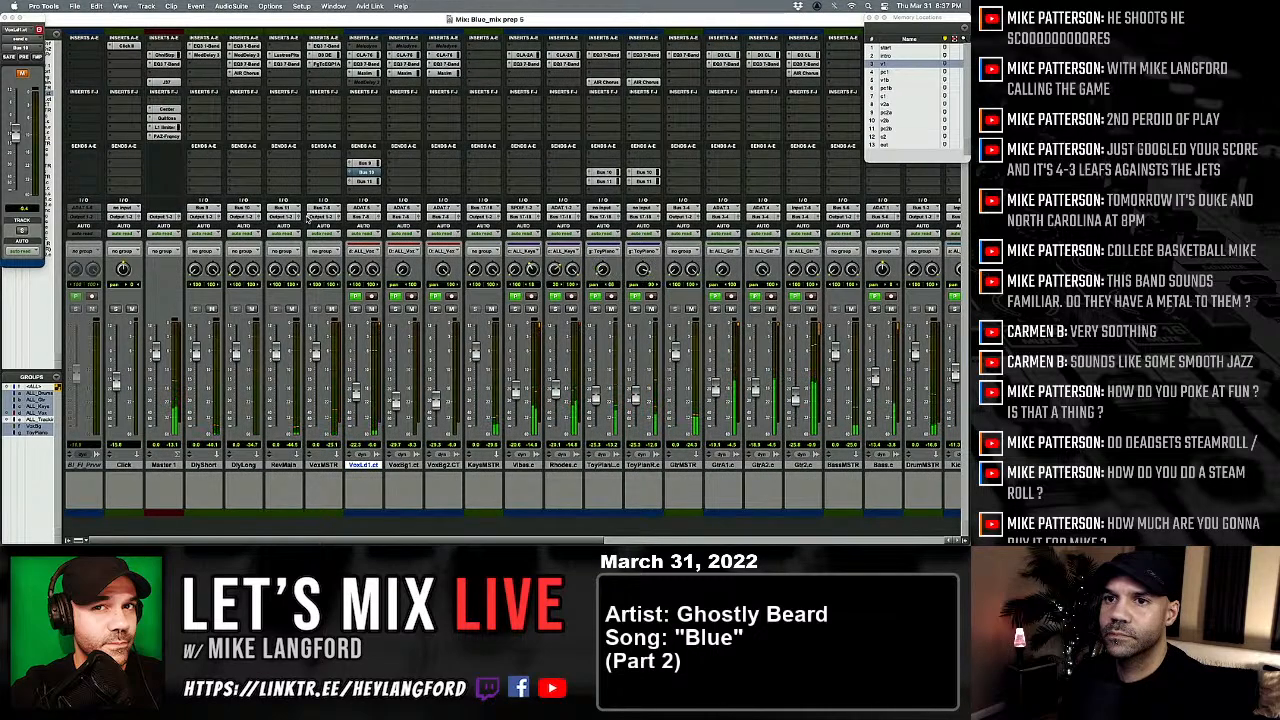
left_click(170, 57)
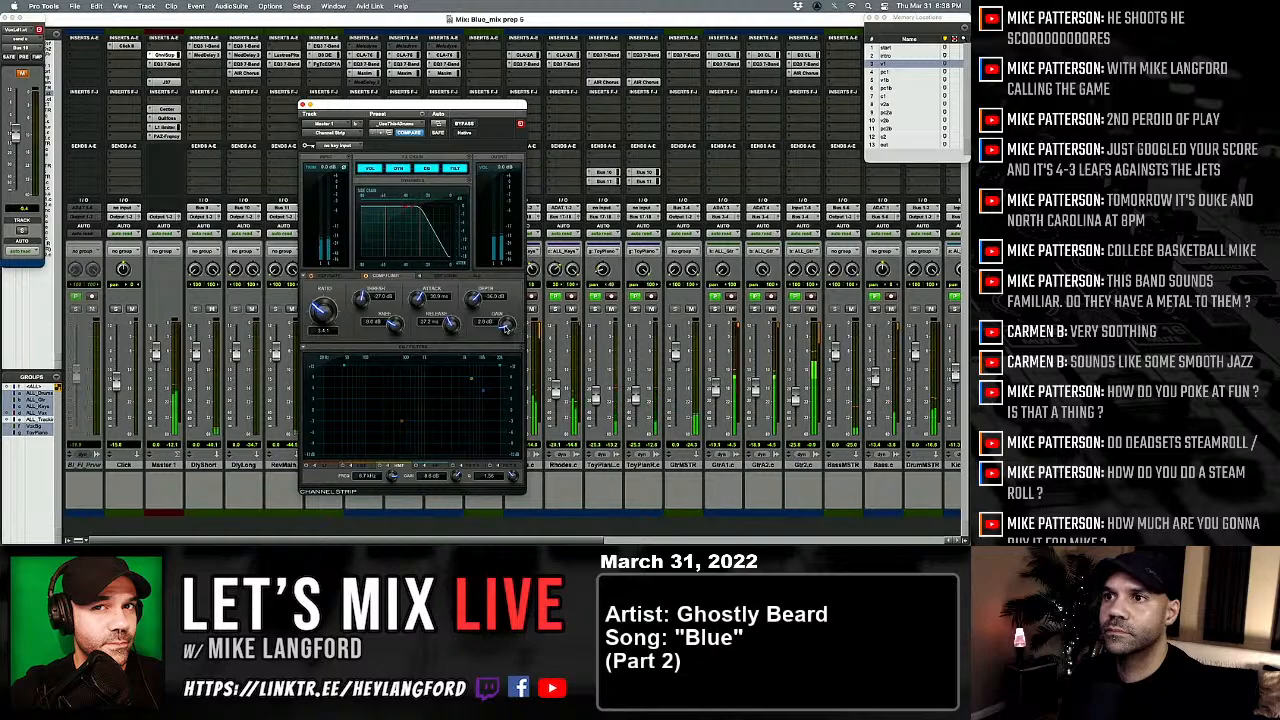
left_click_drag(506, 327, 504, 316)
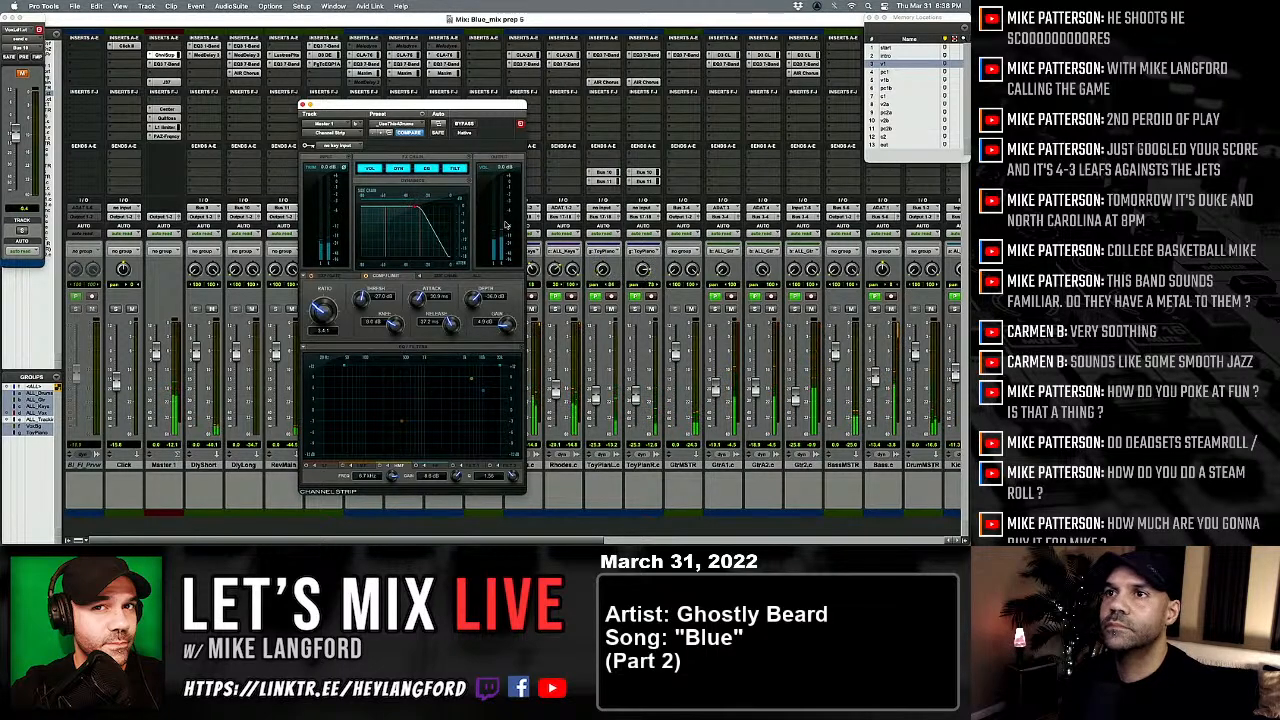
left_click(303, 104)
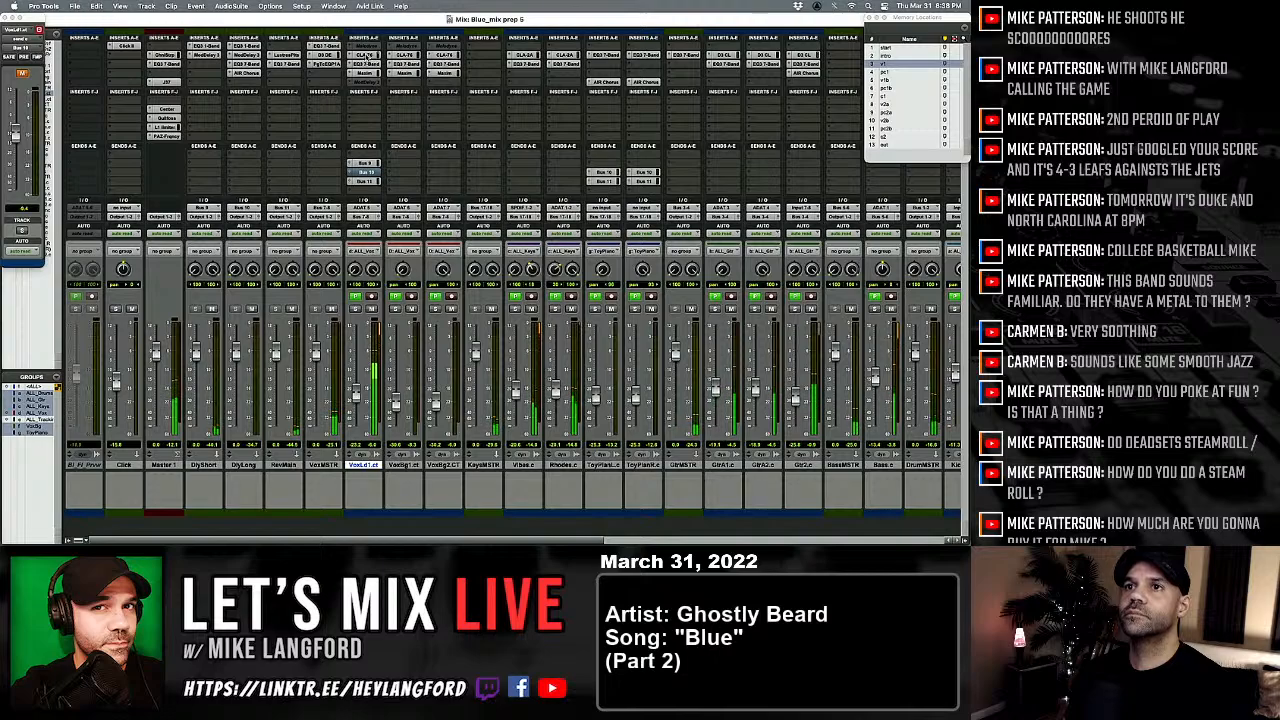
Step: Add a narrow low-band cut of about 5.2 dB near 158 Hz in DrumMSTR's 7-band EQ and close it
scroll(508, 402, "right", 10)
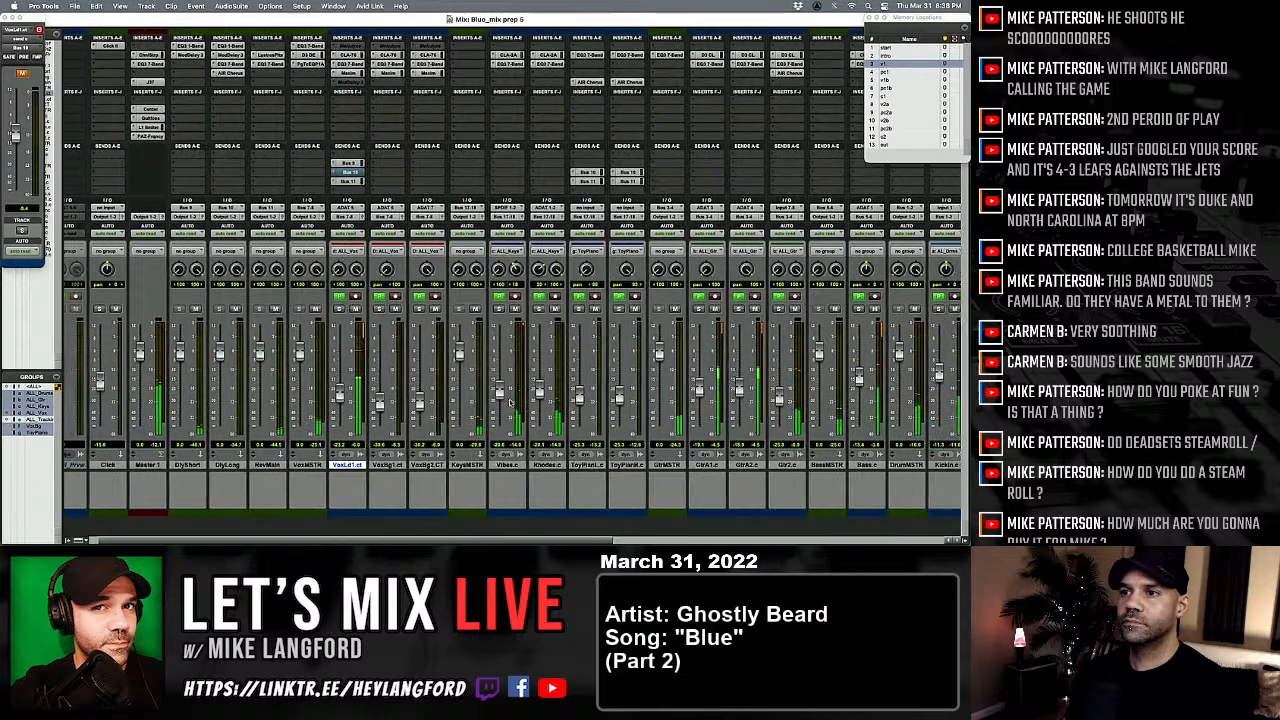
scroll(508, 402, "right", 5)
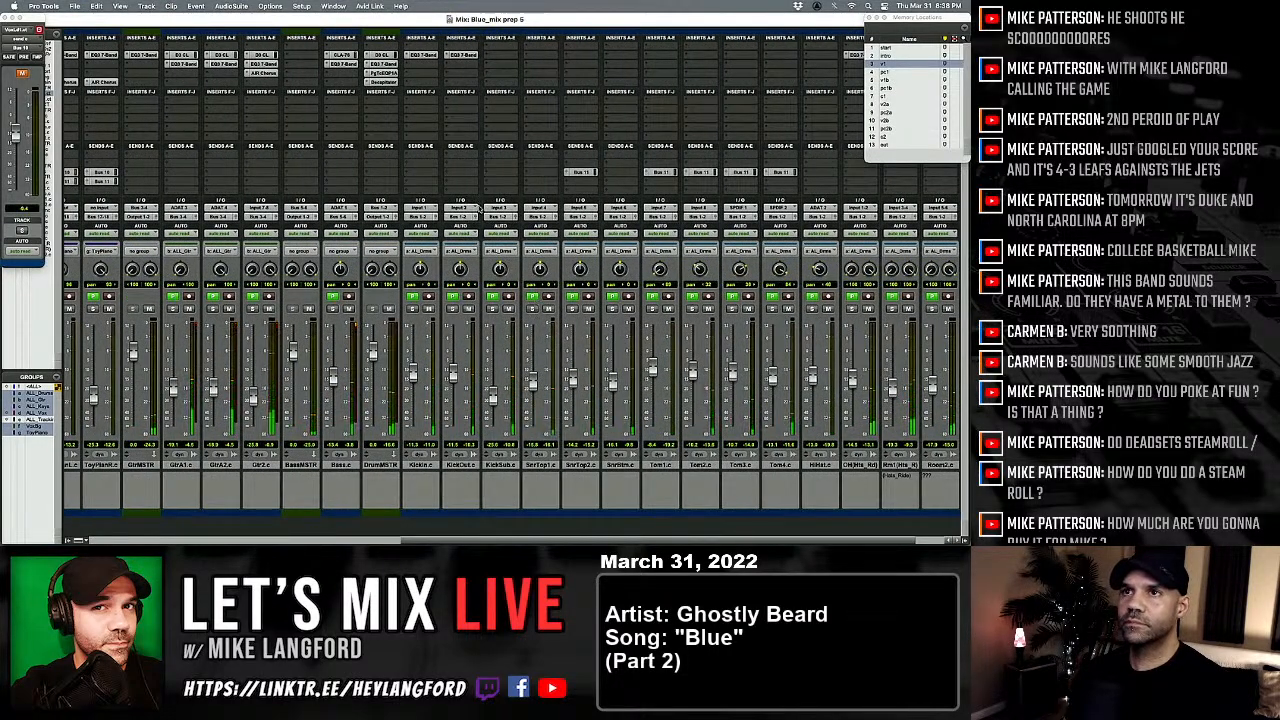
left_click(383, 63)
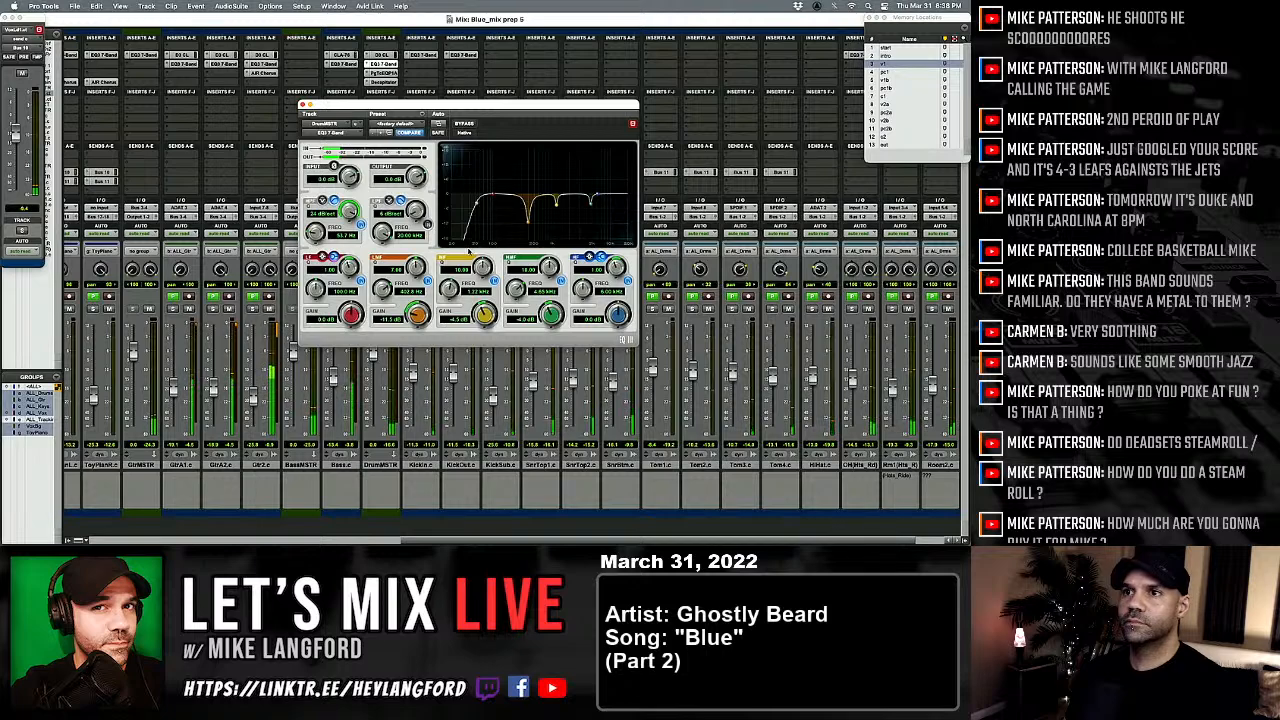
left_click_drag(349, 265, 360, 248)
left_click_drag(352, 315, 307, 277)
left_click_drag(349, 315, 339, 347)
left_click_drag(349, 267, 347, 295)
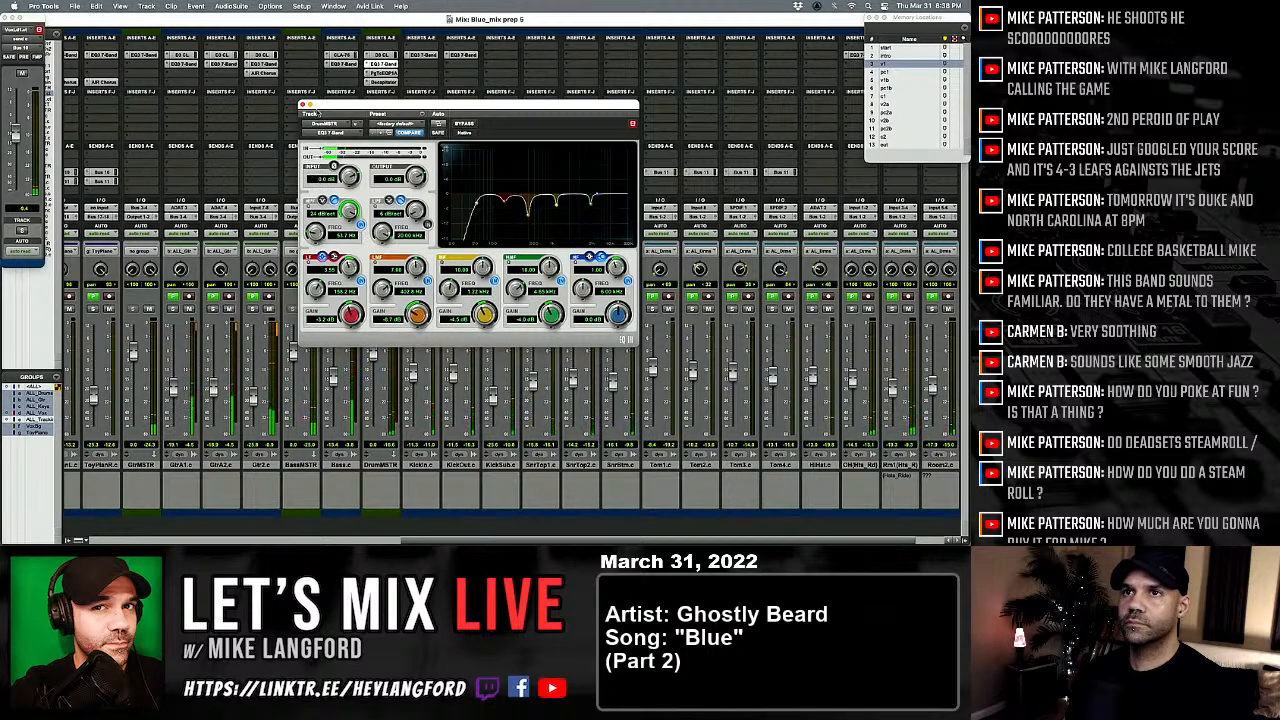
left_click(303, 104)
Step: Adjust the attack and release of the CLA-76 compressor on the Bass track and close the plug-in
left_click(333, 309)
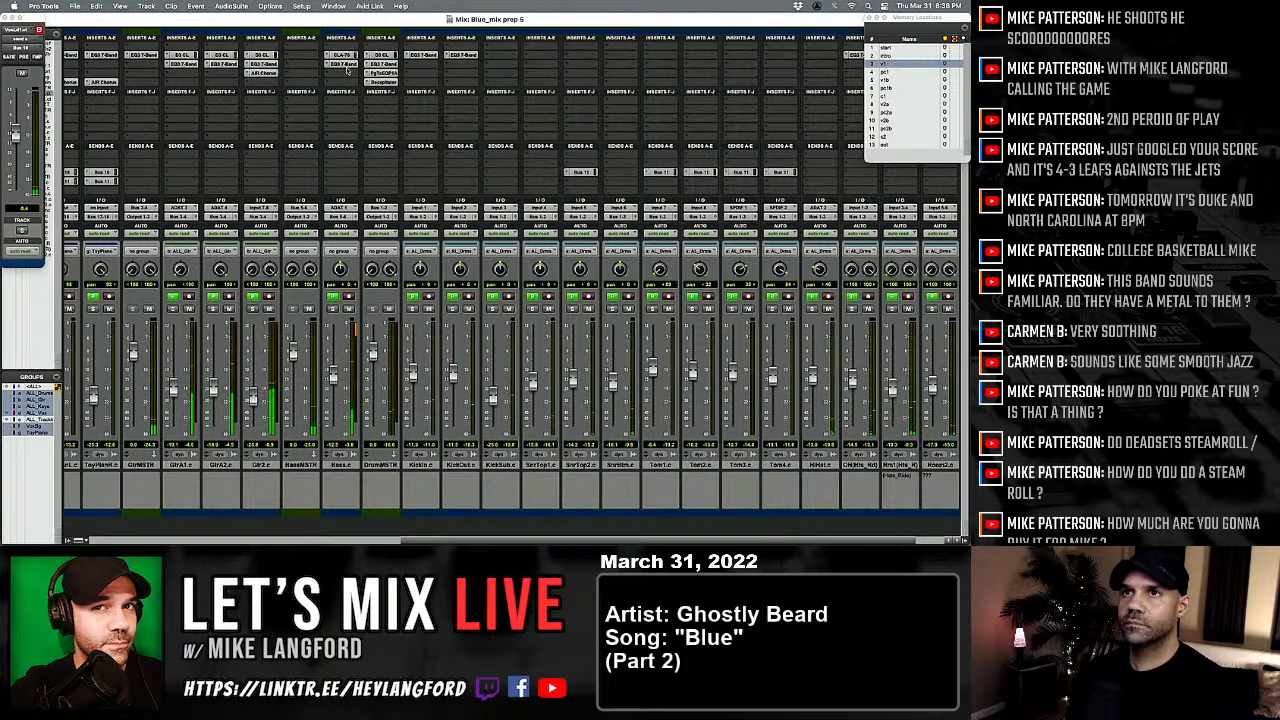
left_click(342, 63)
left_click(342, 55)
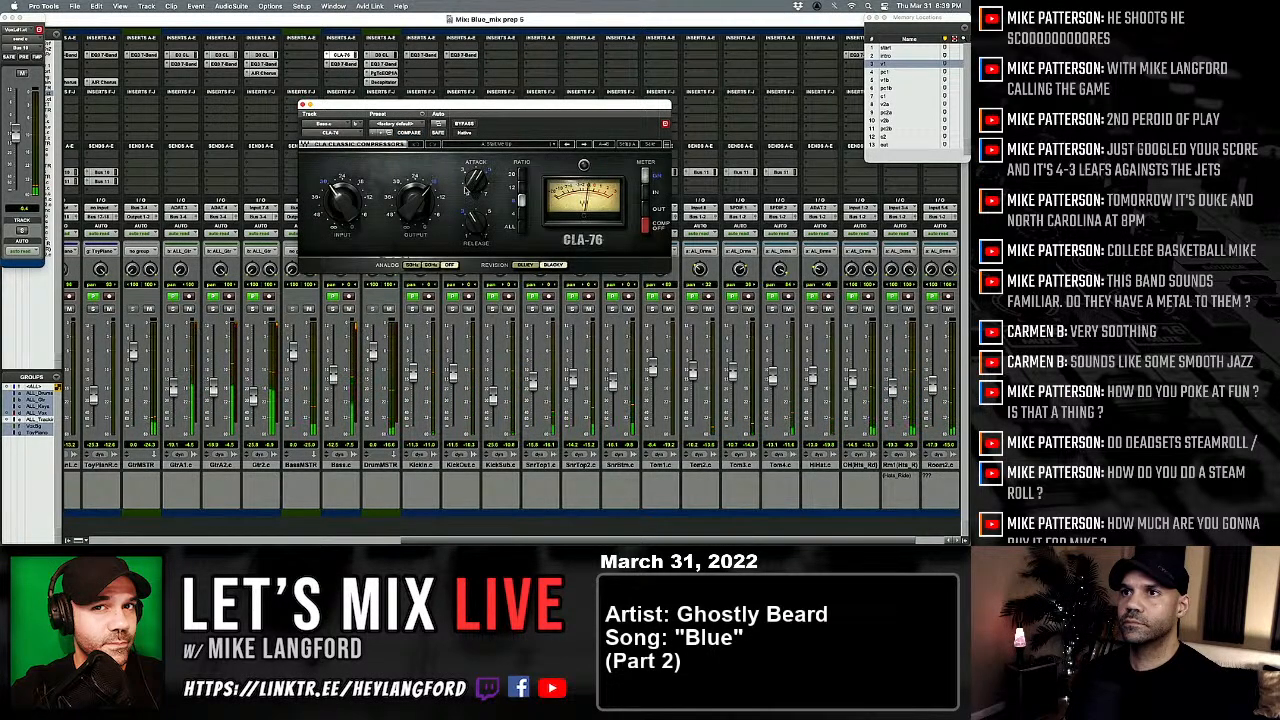
left_click_drag(475, 225, 478, 171)
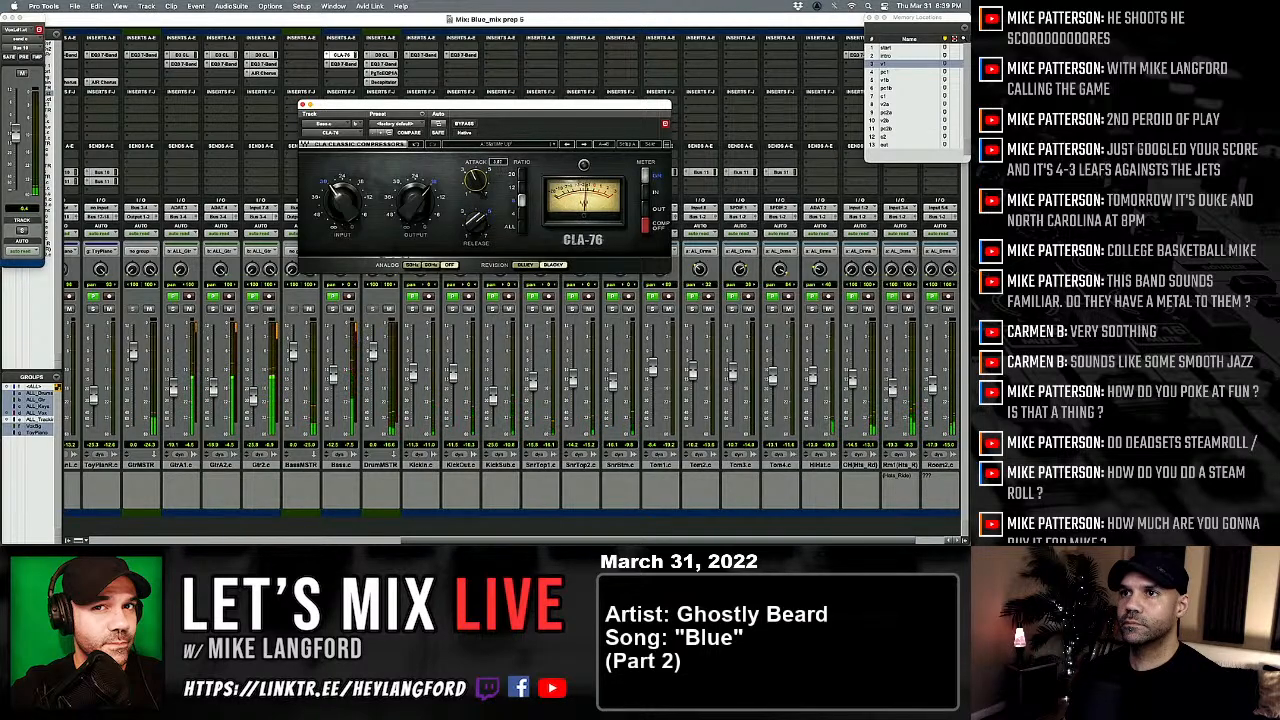
left_click_drag(478, 171, 478, 160)
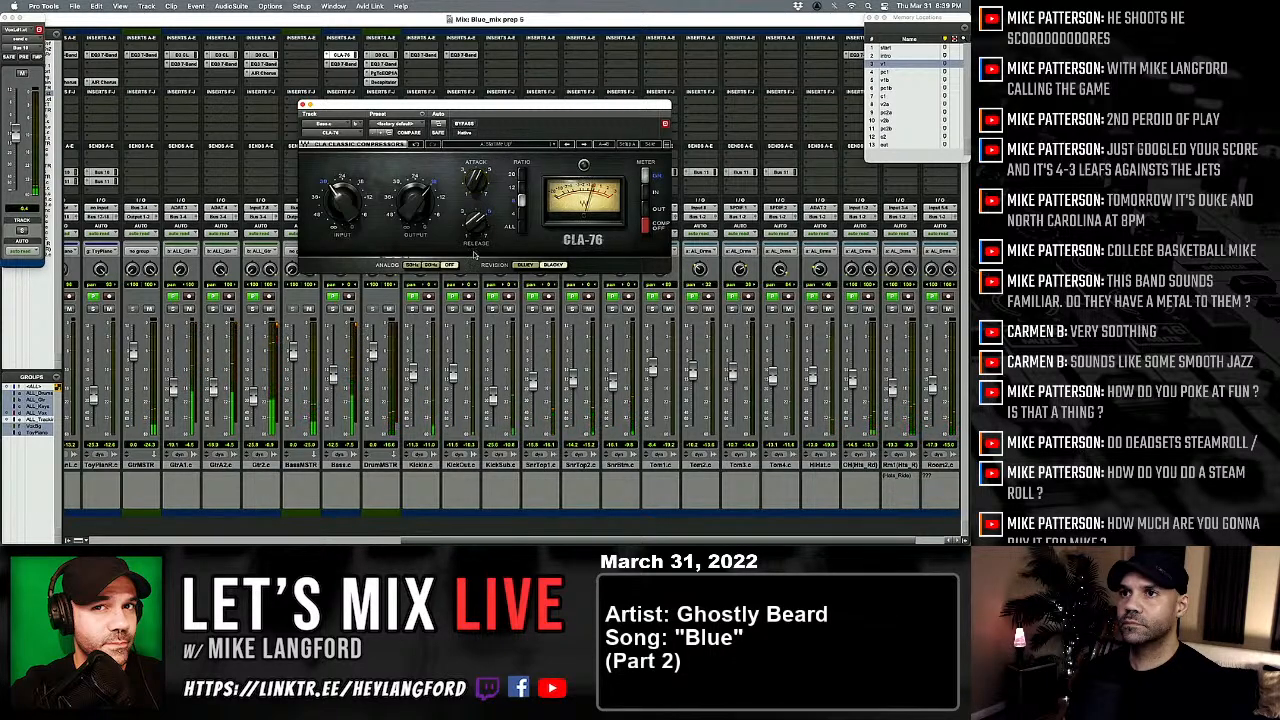
left_click_drag(480, 220, 480, 227)
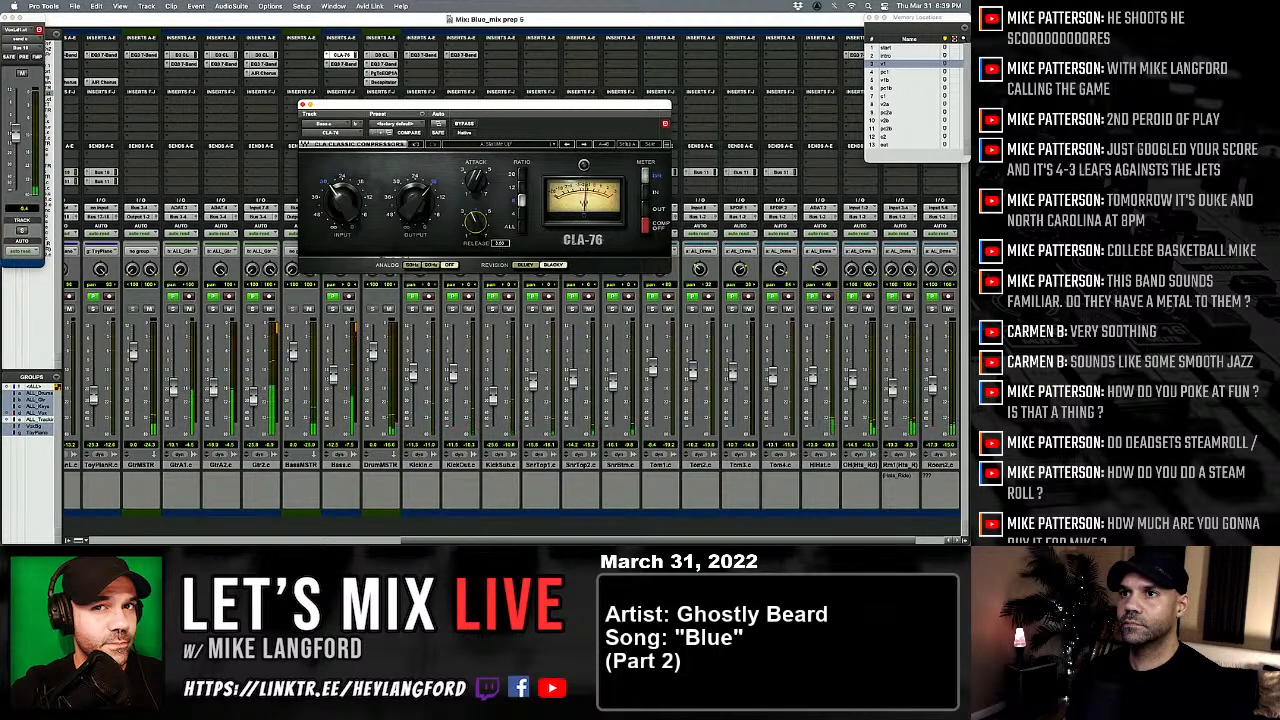
left_click(342, 54)
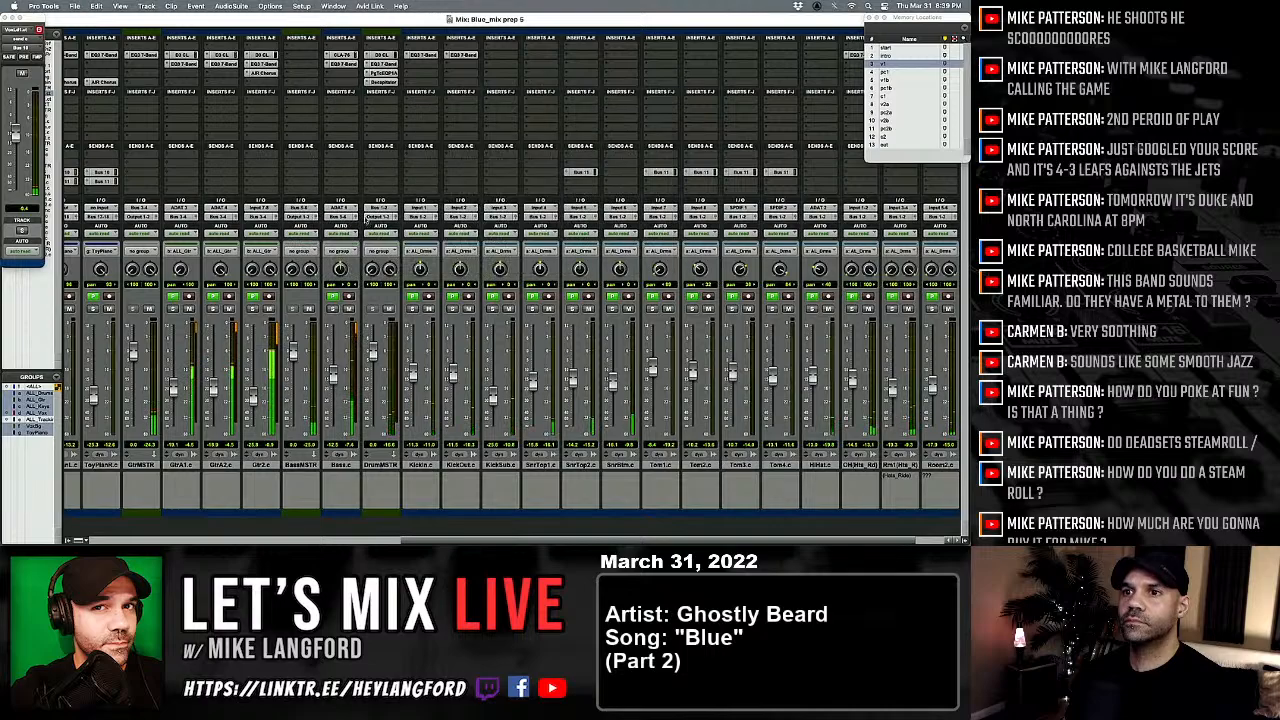
Step: Check the mix's frequency spectrum in the PAZ Frequency analyzer on Master 1 and close it
scroll(380, 318, "left", 12)
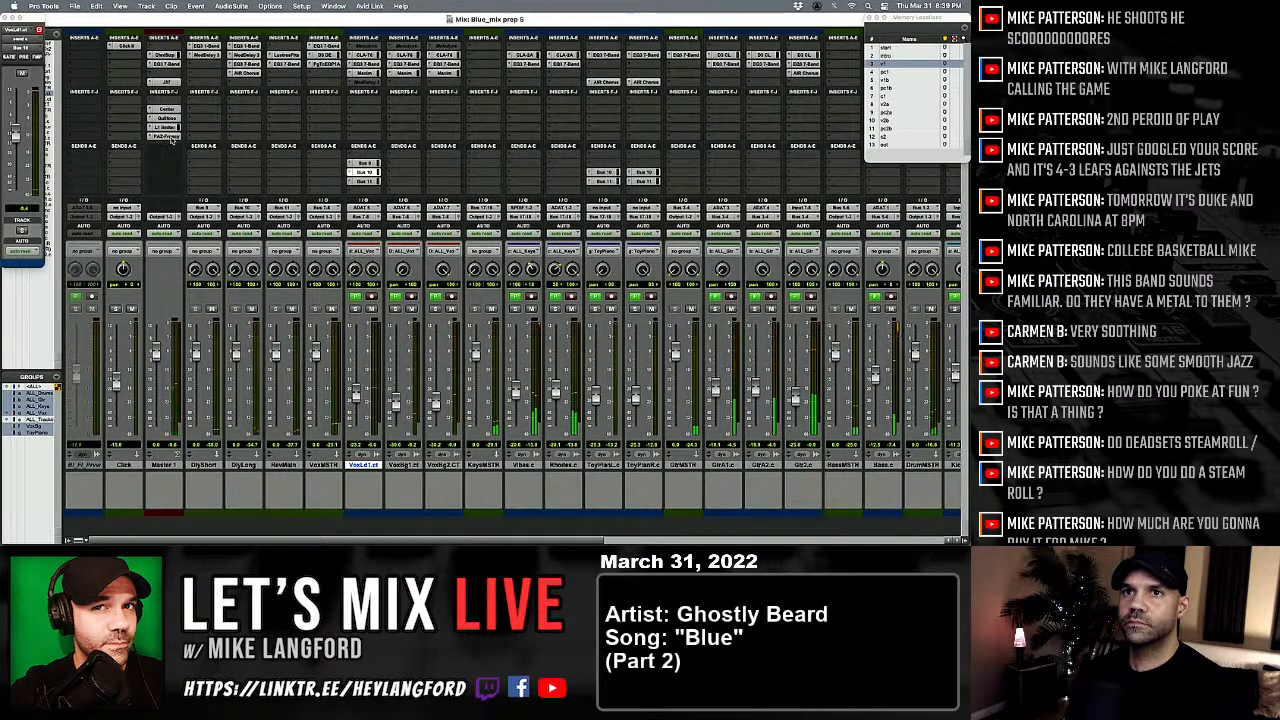
left_click(165, 136)
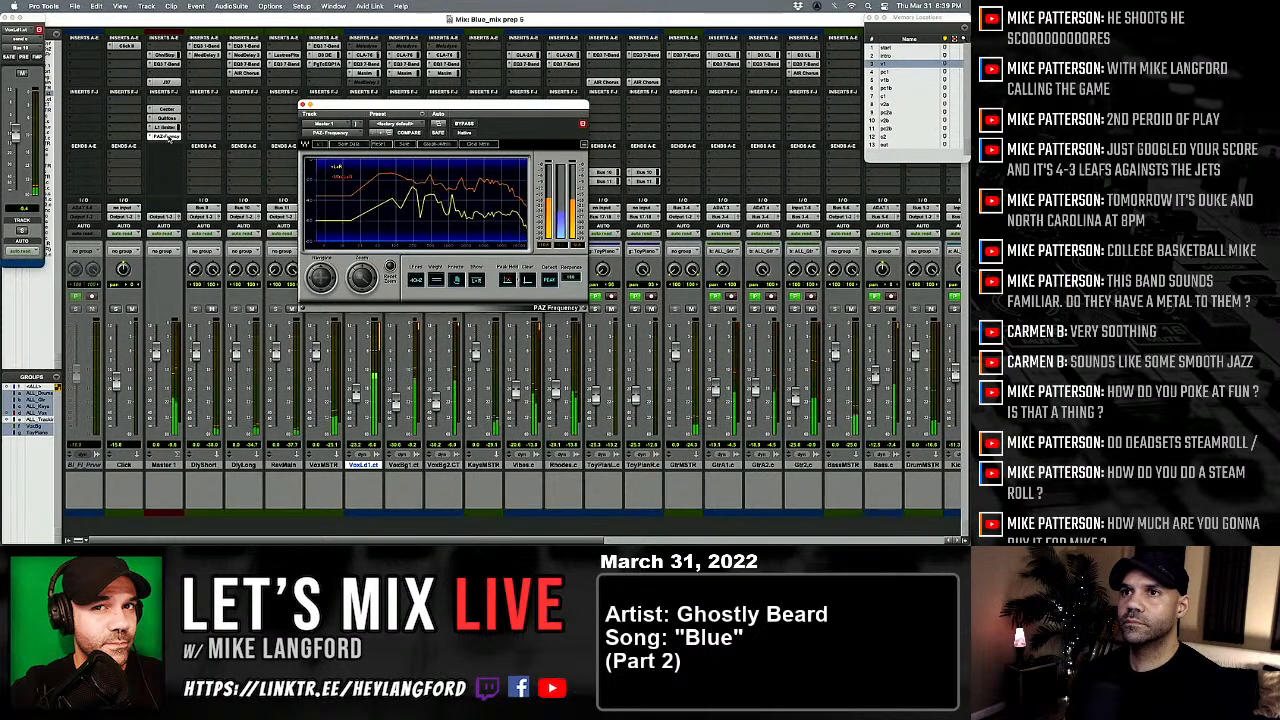
left_click(168, 137)
Step: Raise the volumes of SnrTop1, SnrTop2 and the bottom snare
scroll(914, 347, "right", 12)
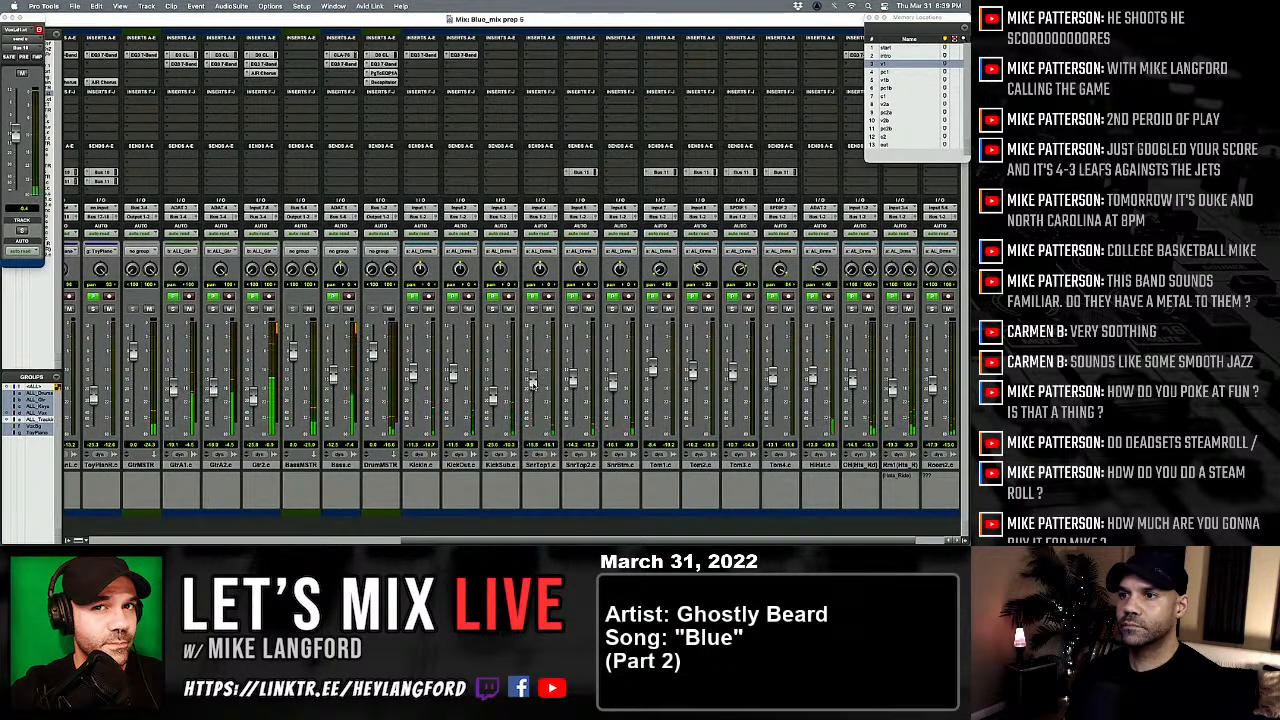
left_click_drag(574, 378, 532, 360)
mouse_move(614, 382)
left_mouse_down()
mouse_move(612, 362)
mouse_move(612, 376)
left_mouse_up()
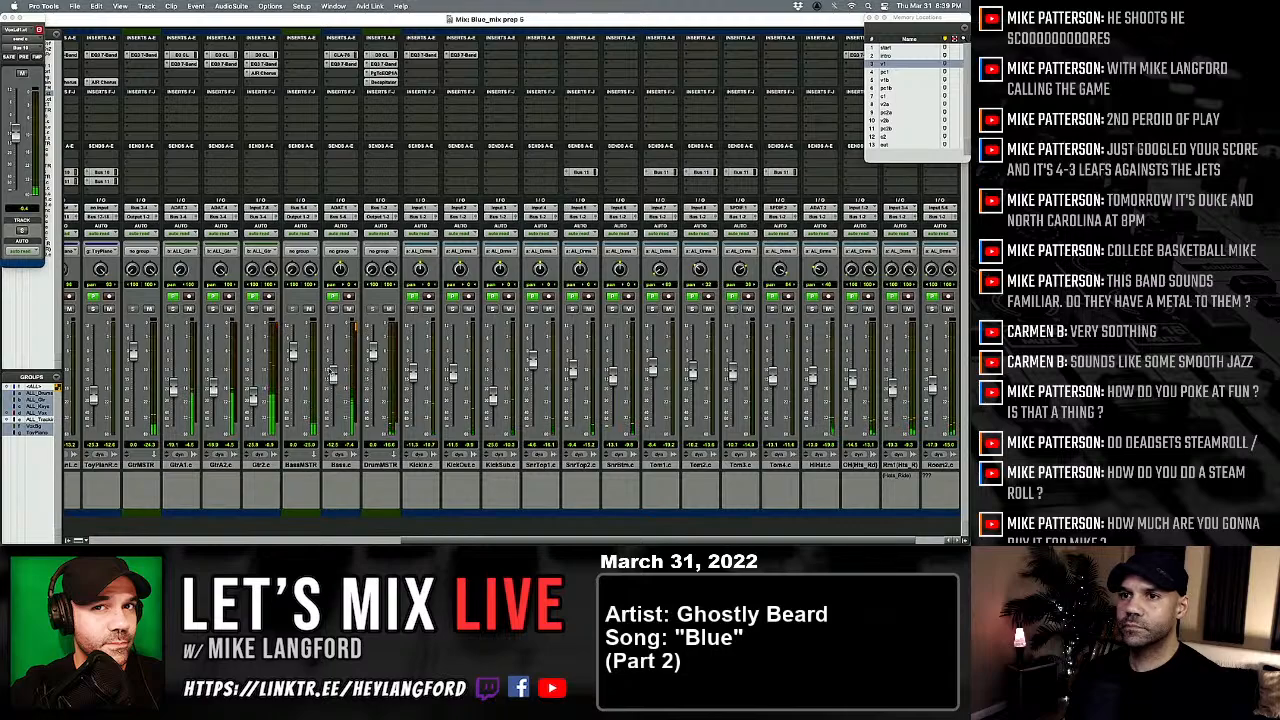
Step: Recall the v1 marker, open Gullfoss on Master 1, and move its window clear of the drum faders
scroll(472, 347, "left", 10)
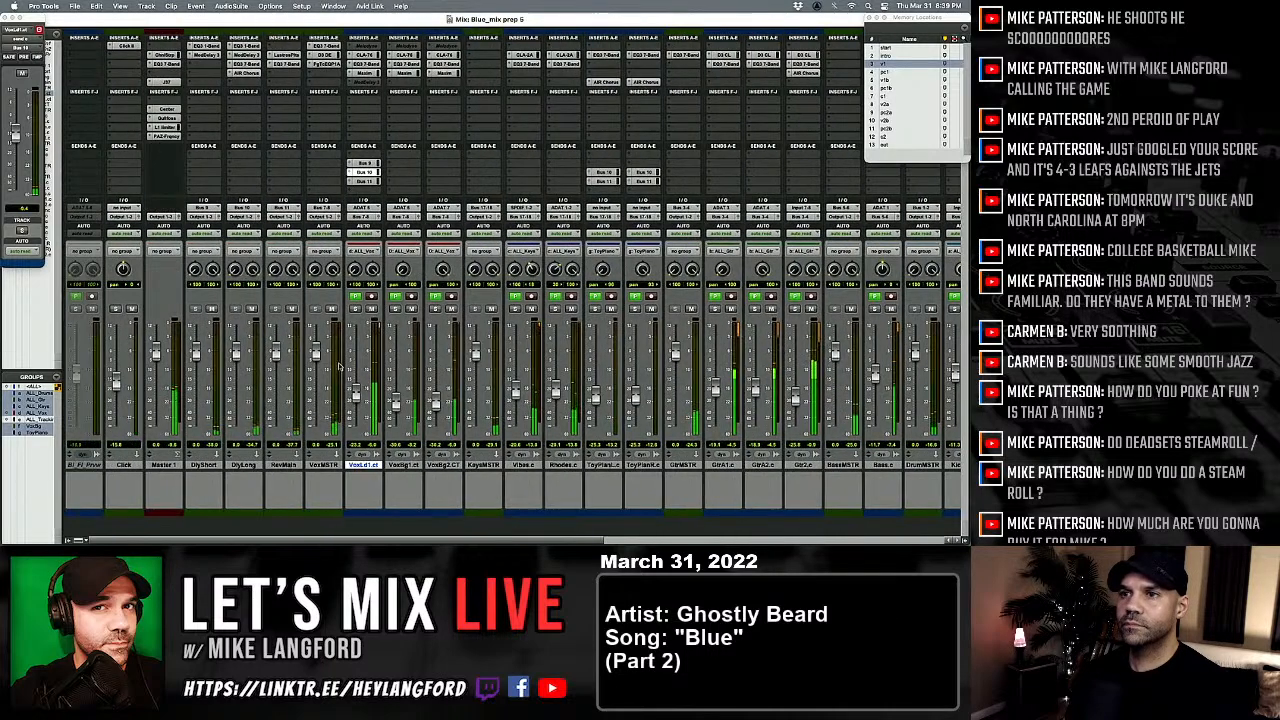
left_click(884, 64)
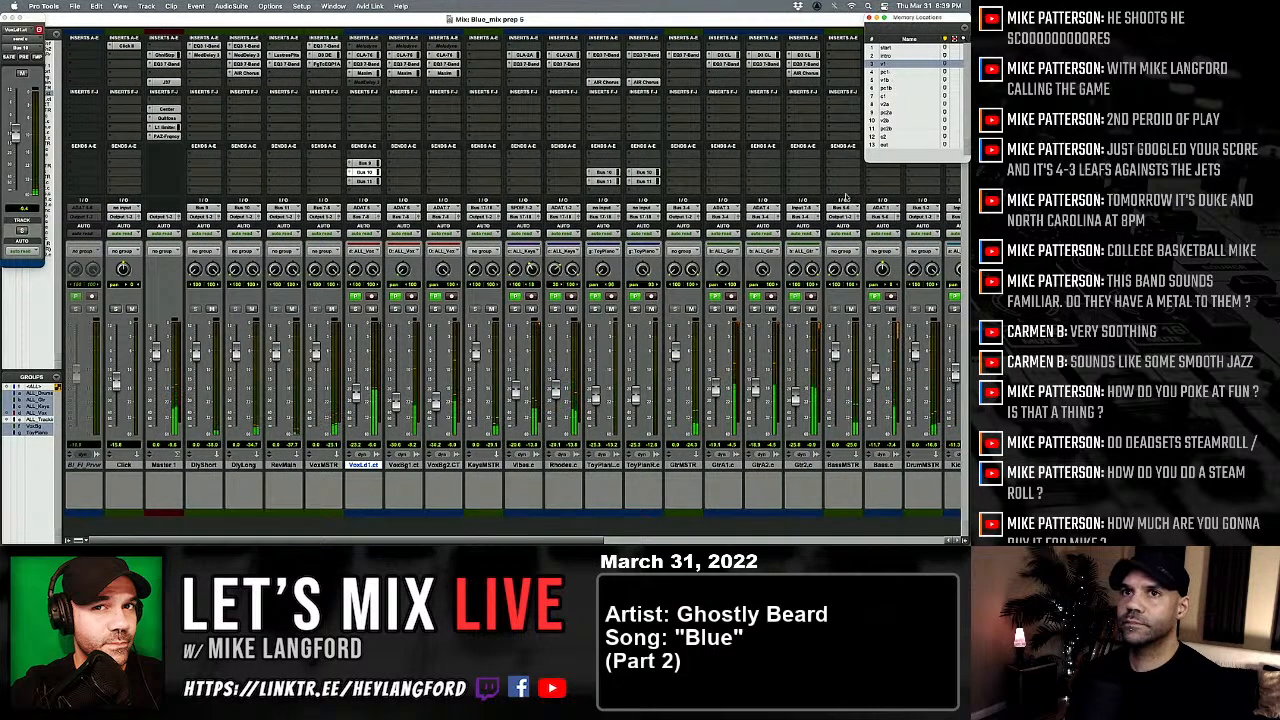
left_click(164, 118)
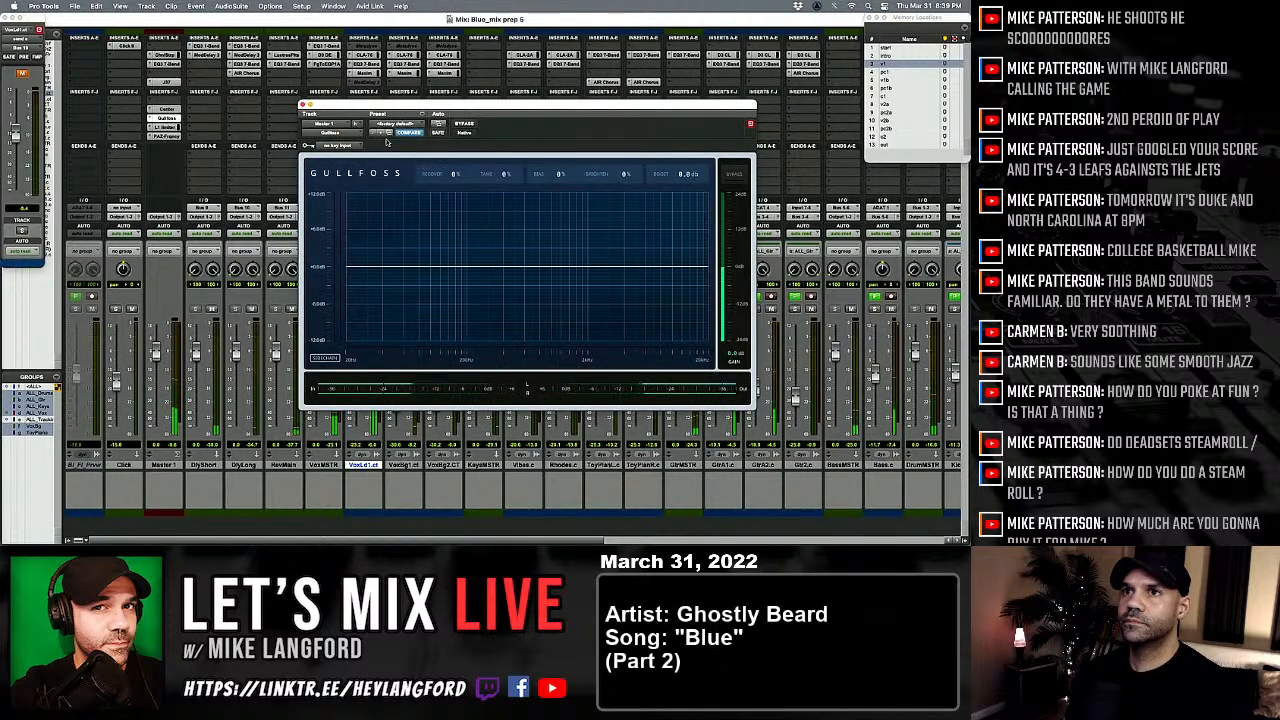
left_click_drag(440, 104, 292, 182)
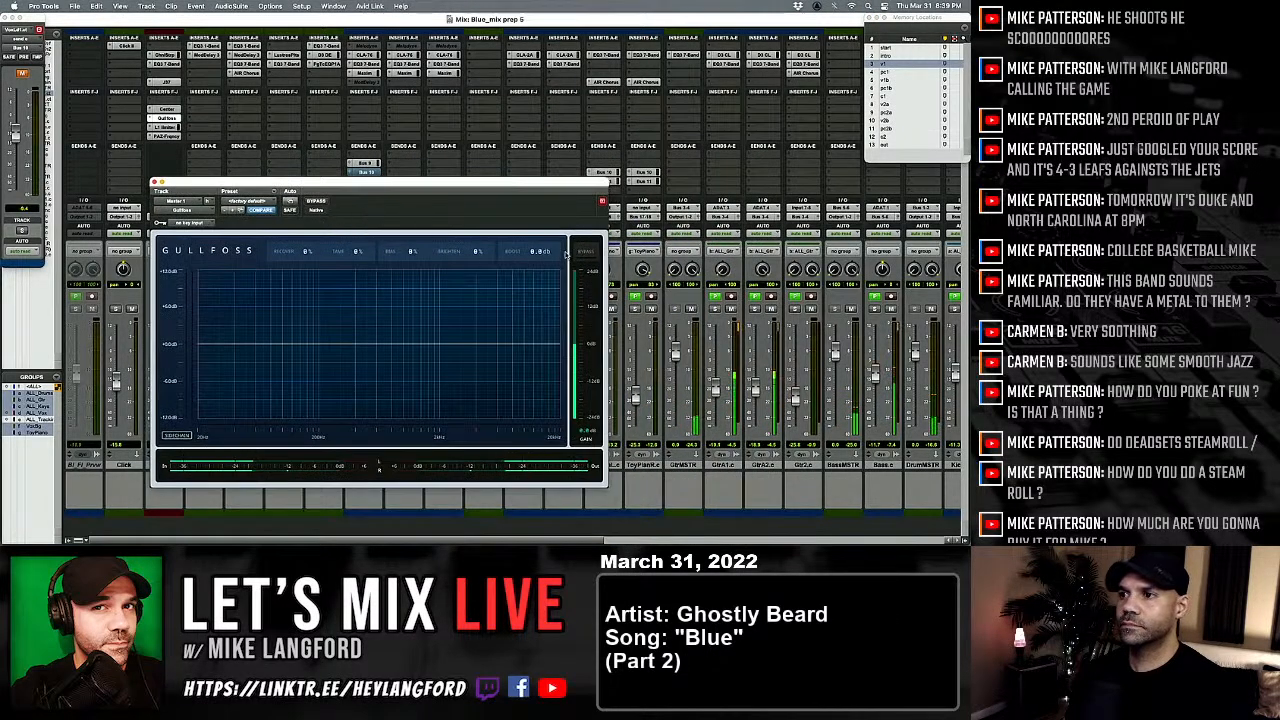
Step: Lower the volumes of SnrTop1, SnrTop2 and the bottom snare
scroll(786, 320, "right", 8)
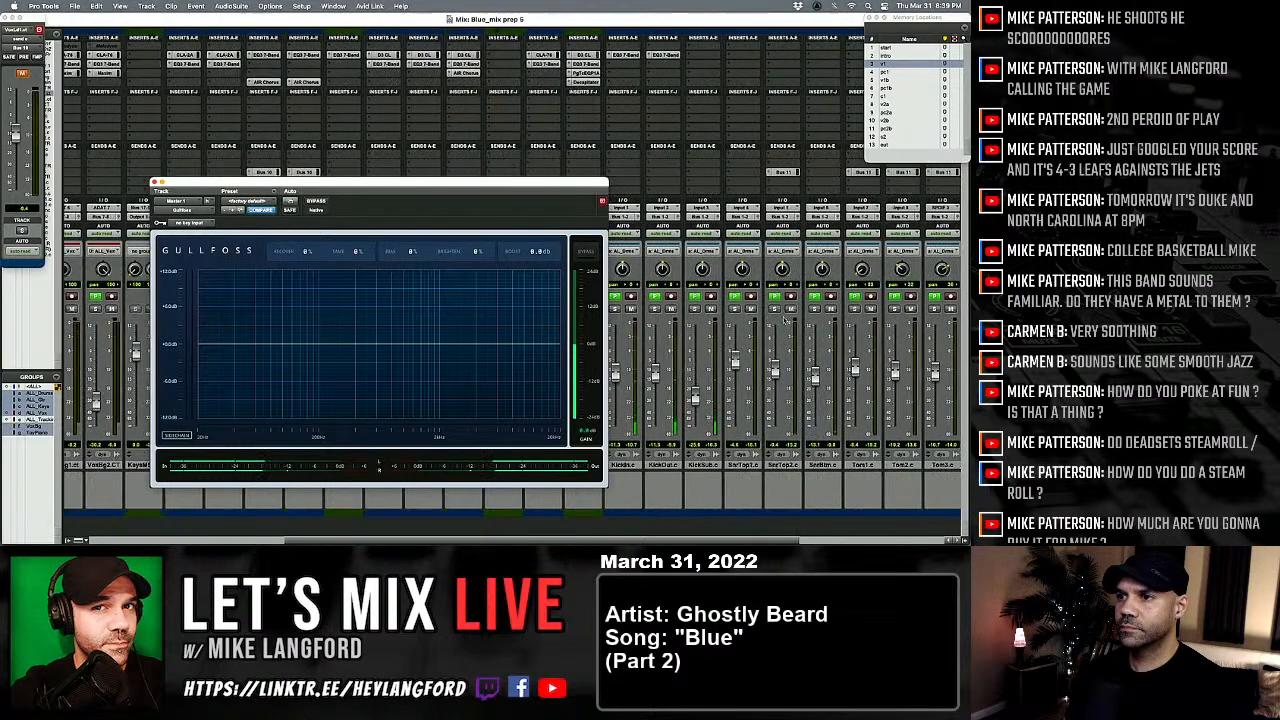
left_click_drag(736, 360, 776, 384)
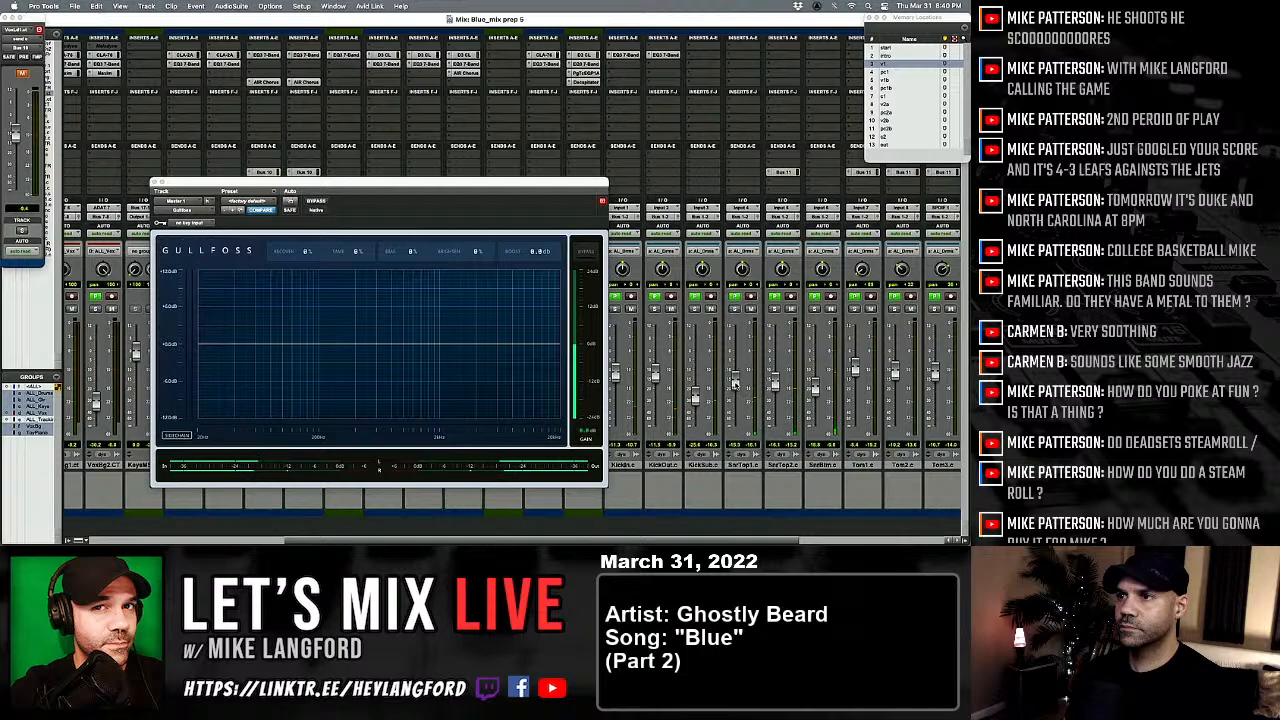
Step: Load the Start preset in Gullfoss and reduce Recover to about 25% and Tame to 23%
left_click(256, 202)
left_click(254, 193)
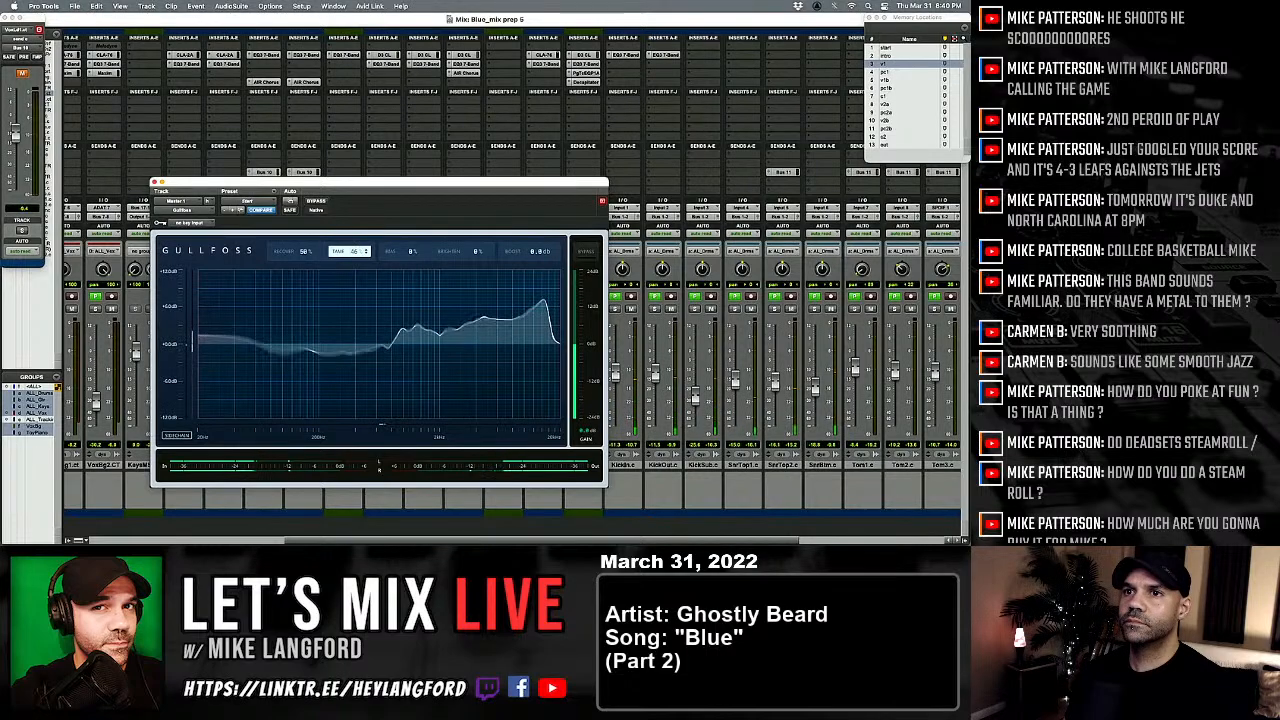
left_click_drag(350, 252, 298, 302)
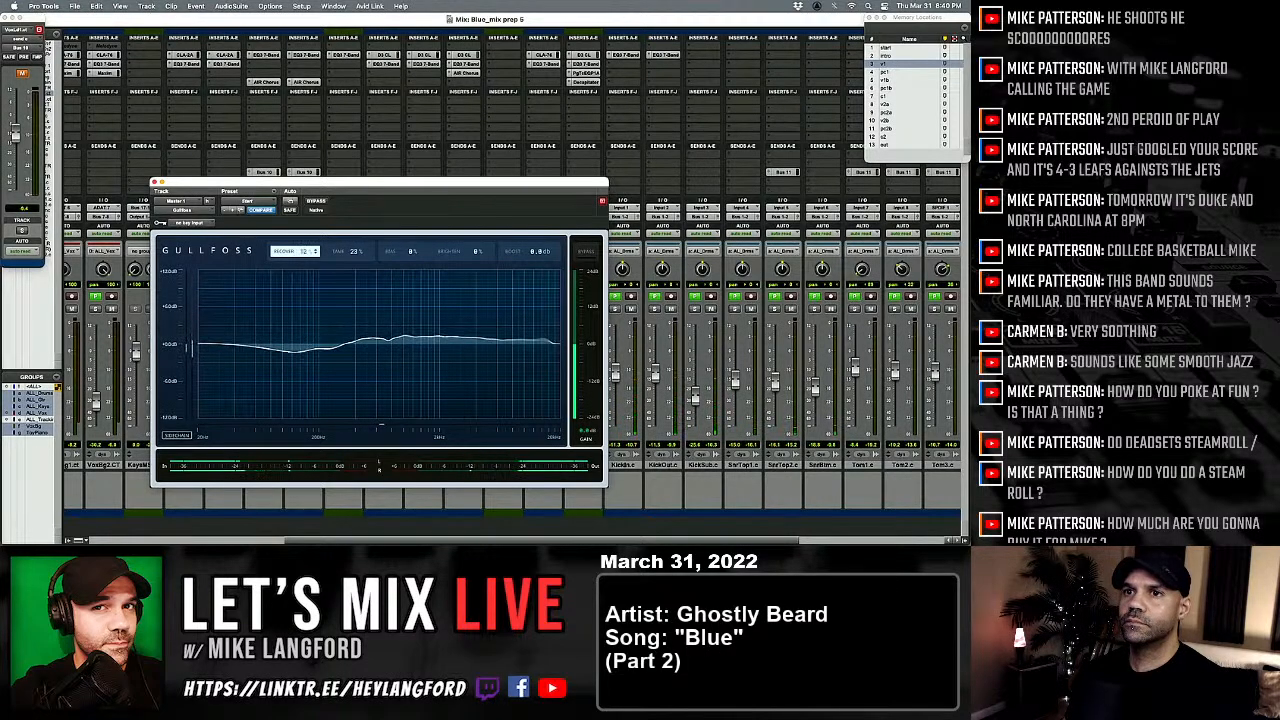
Step: Compare the master with Gullfoss bypassed and active several times, leaving the plug-in active
left_click(314, 201)
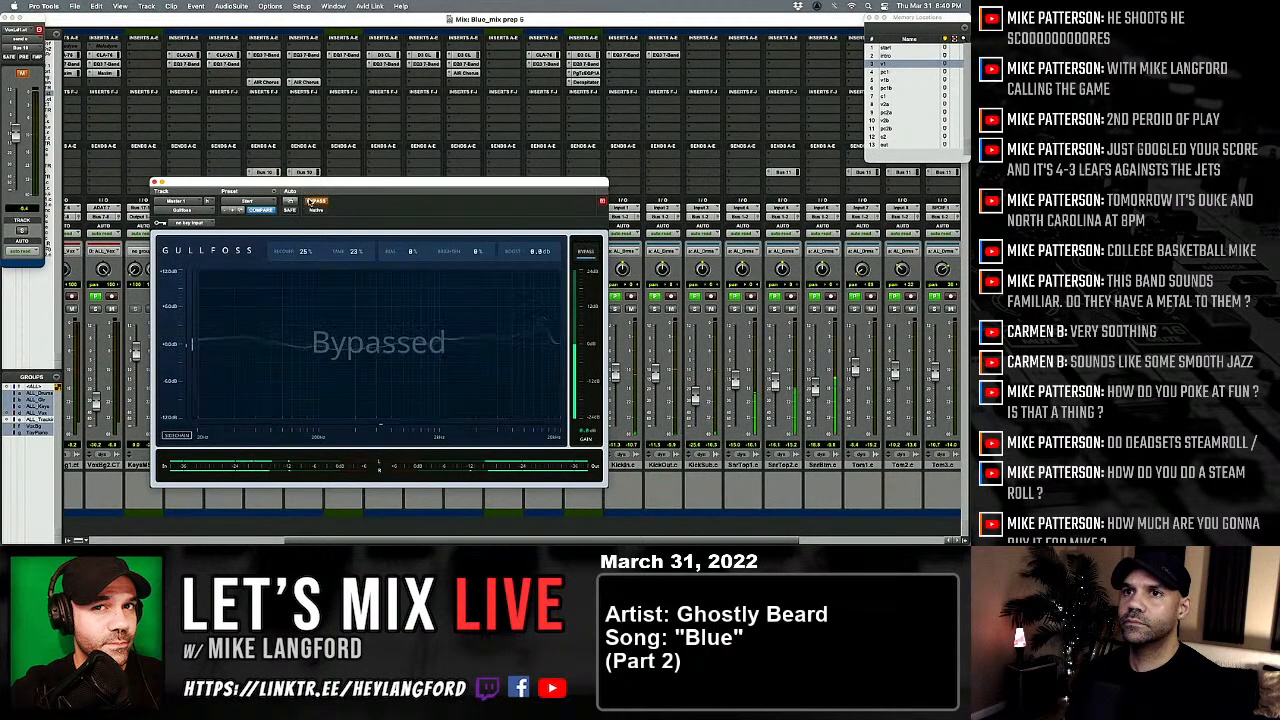
left_click(314, 201)
left_click(314, 201)
left_click(314, 201)
left_click(314, 201)
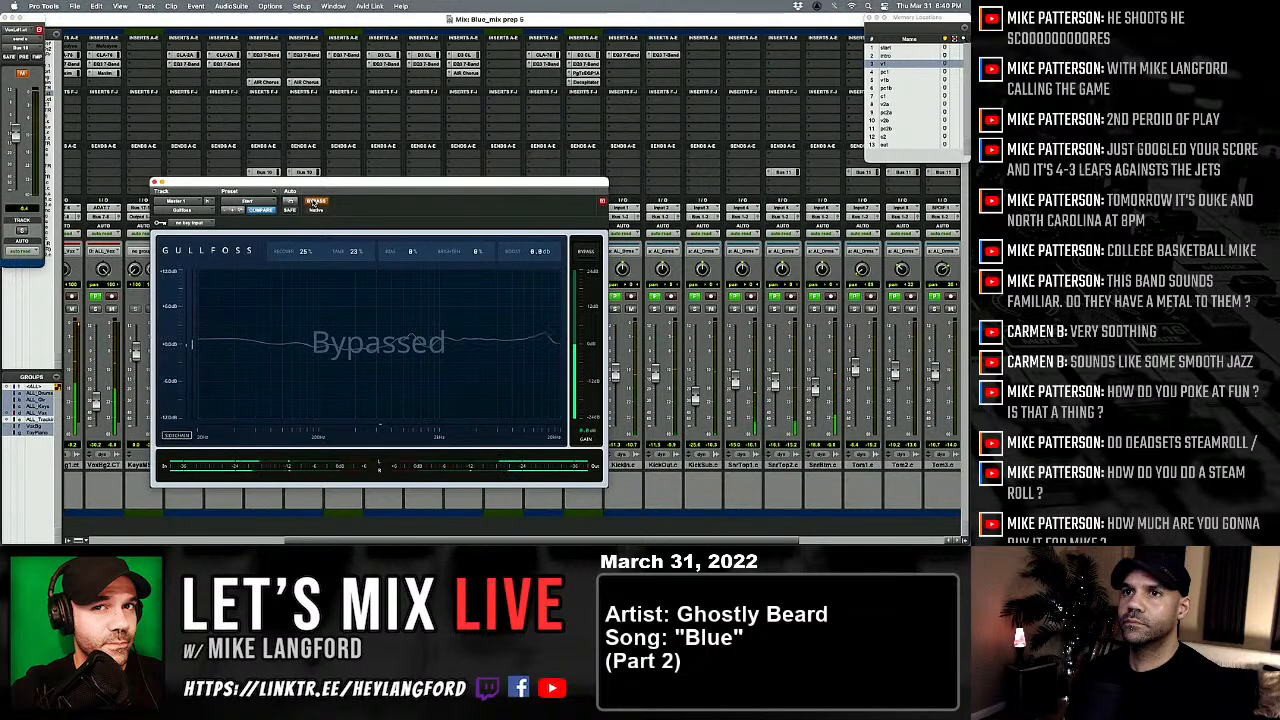
left_click(314, 201)
left_click(314, 201)
left_click(314, 201)
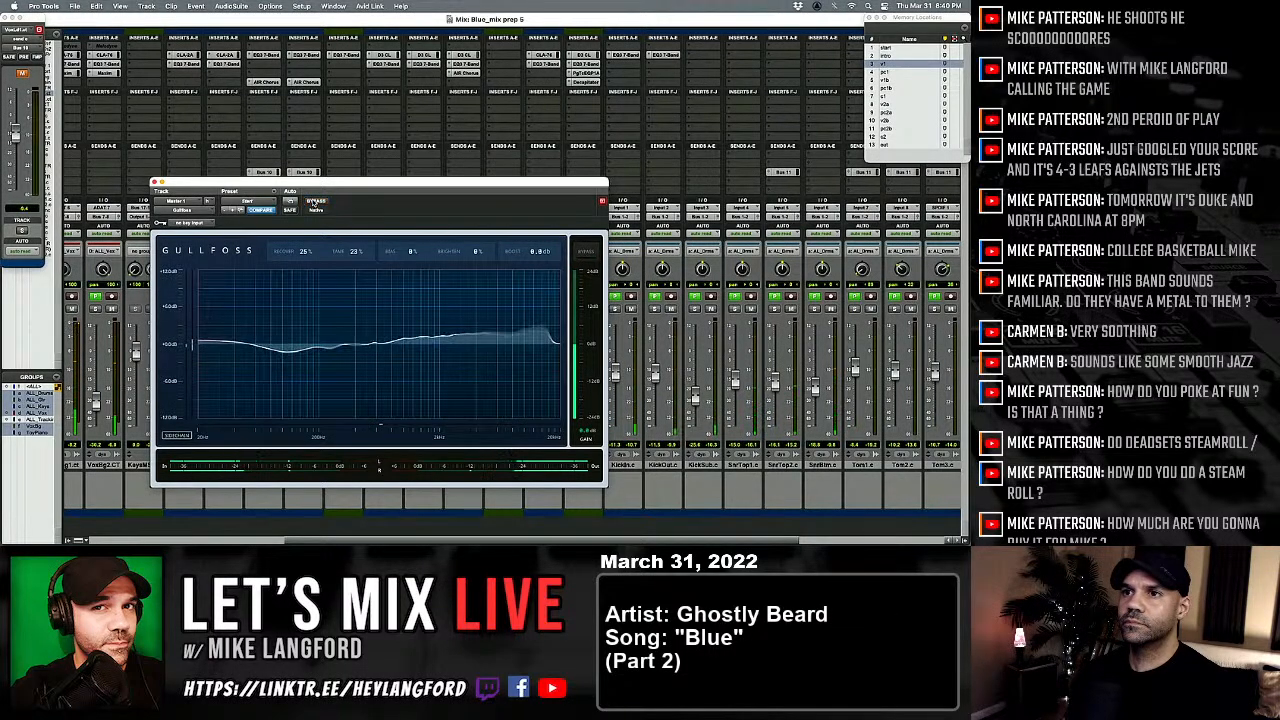
Step: Compare the master again with Gullfoss bypassed and active while the song plays
left_click(314, 201)
left_click(314, 201)
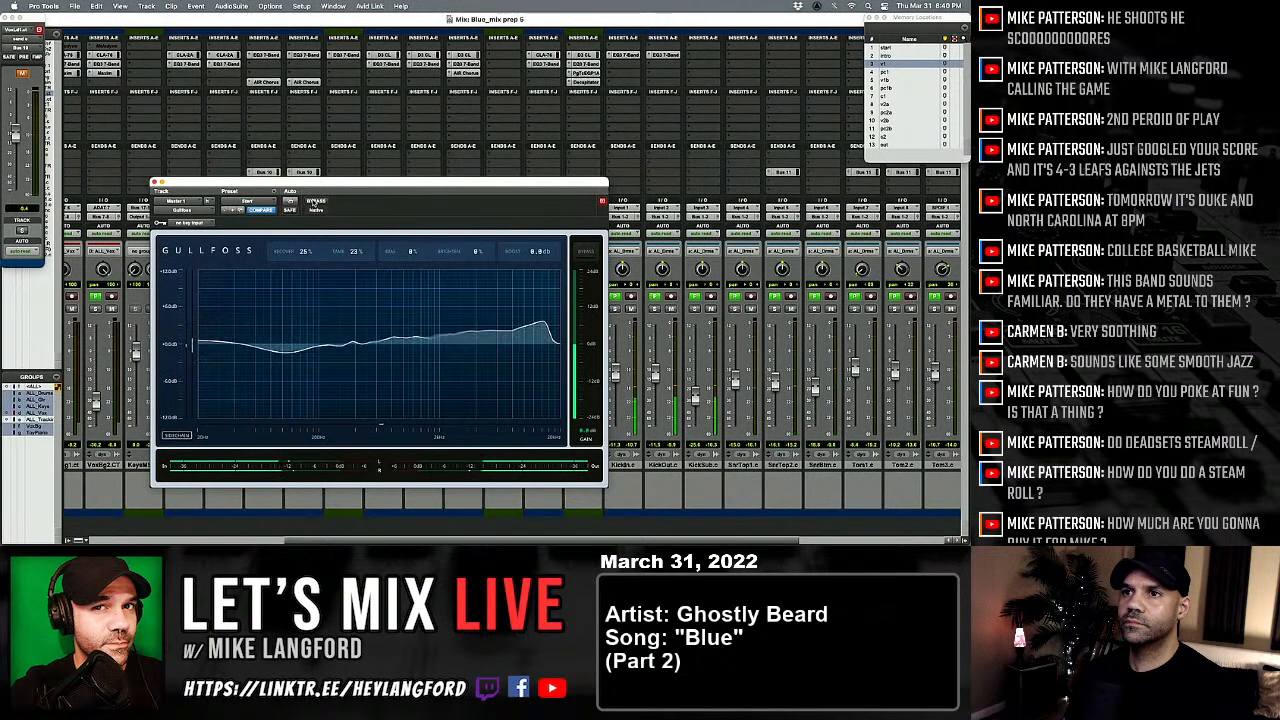
left_click(314, 201)
left_click(314, 201)
Step: Try a different Tame amount in Gullfoss and check it against the bypass
left_click_drag(333, 254, 333, 244)
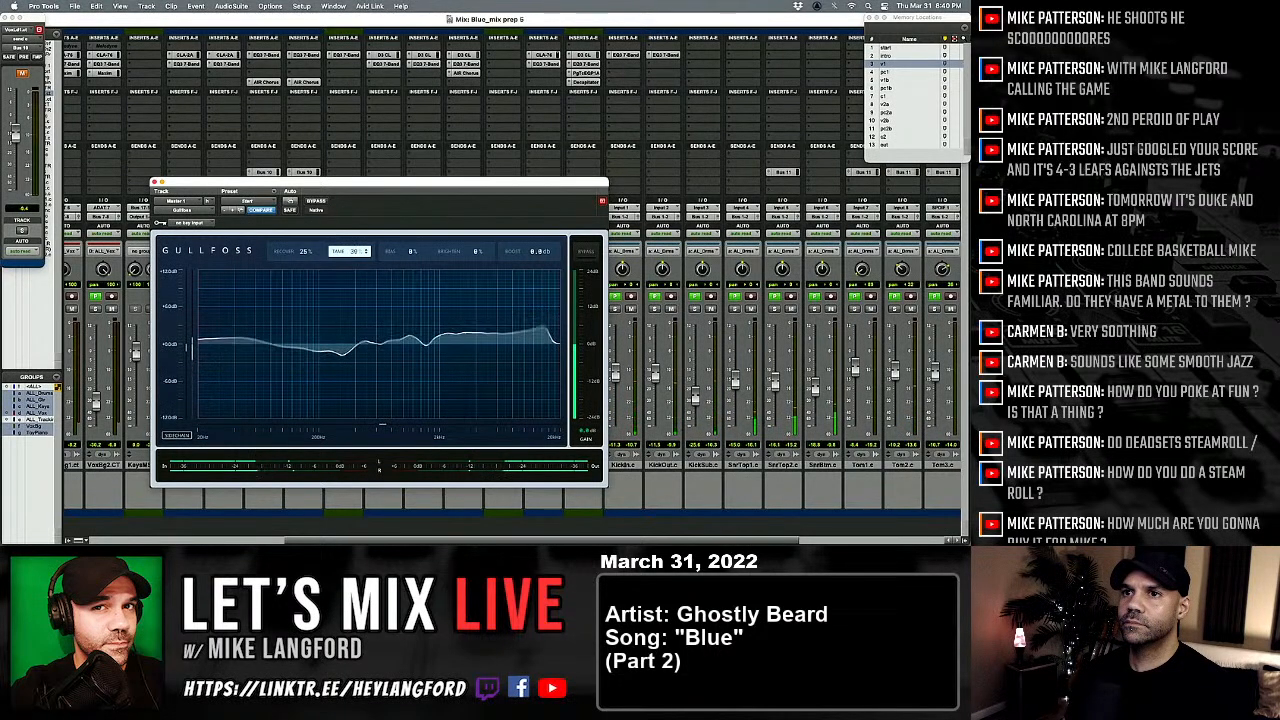
left_click_drag(333, 244, 333, 242)
left_click(316, 201)
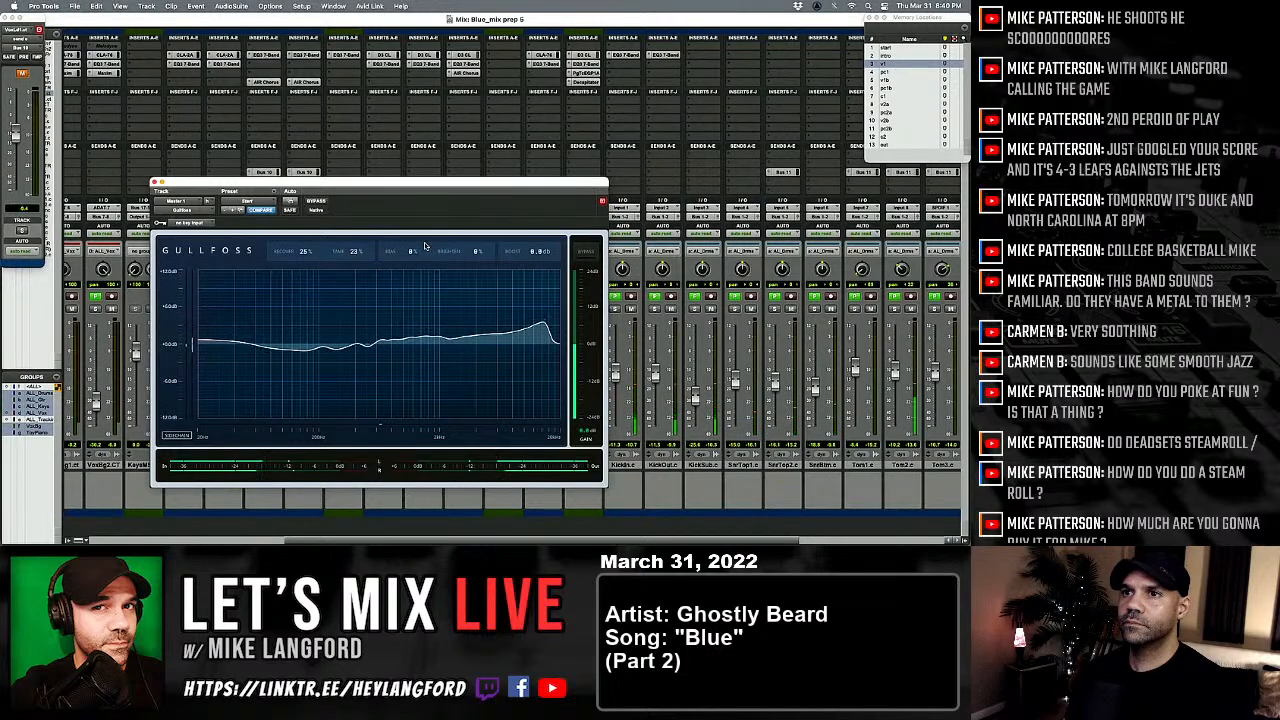
Step: Set Gullfoss's Bias to 26%, compare the master with the plug-in bypassed and active, and close its window
left_click_drag(413, 251, 413, 190)
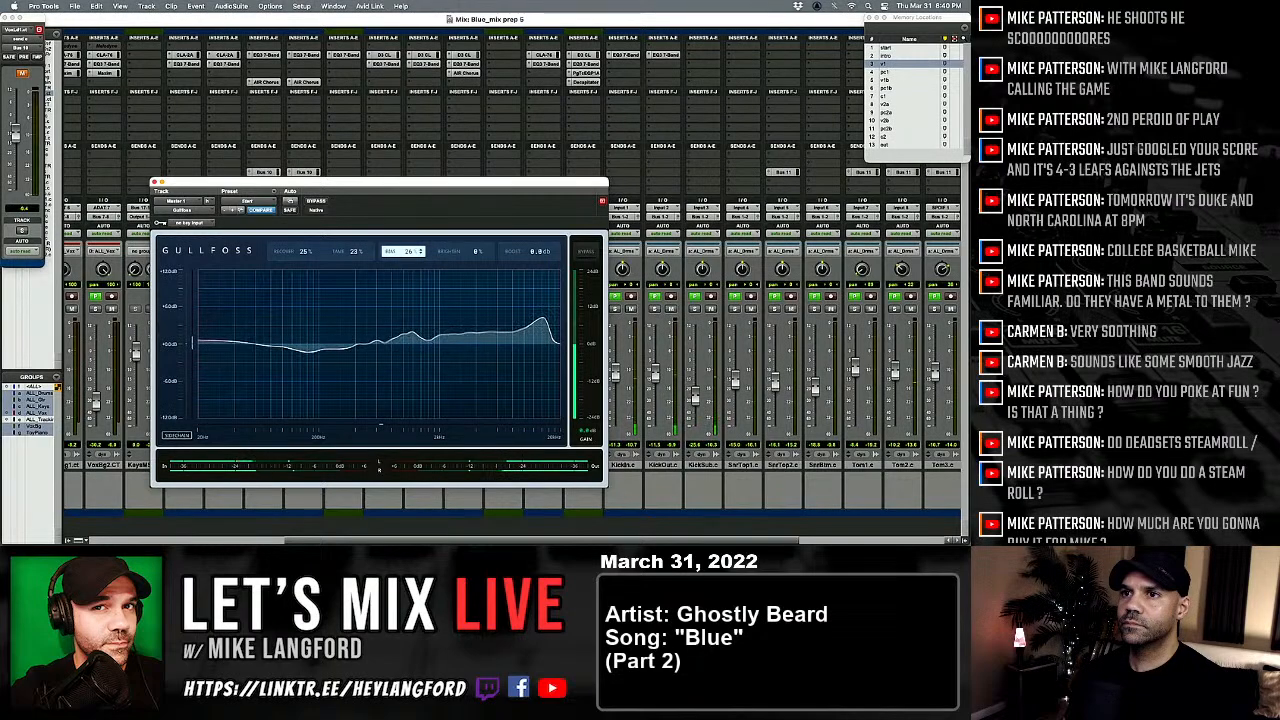
left_click(318, 202)
left_click(316, 202)
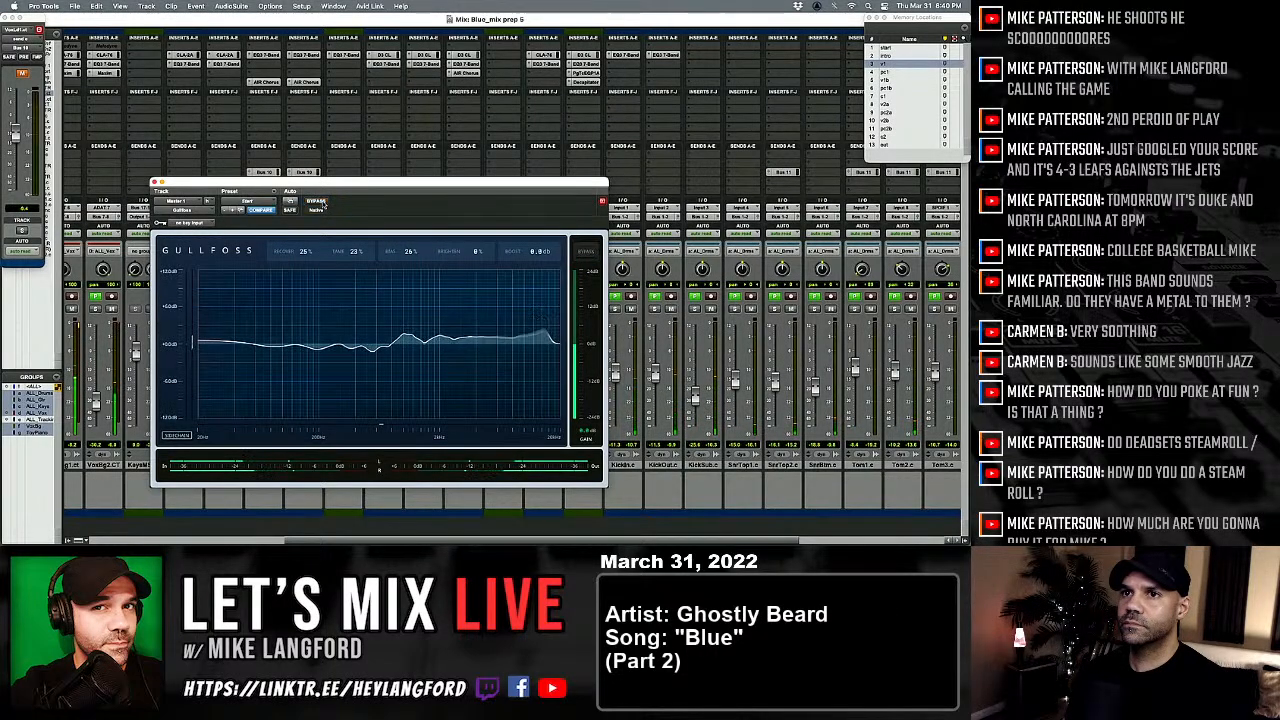
left_click(316, 202)
left_click(316, 202)
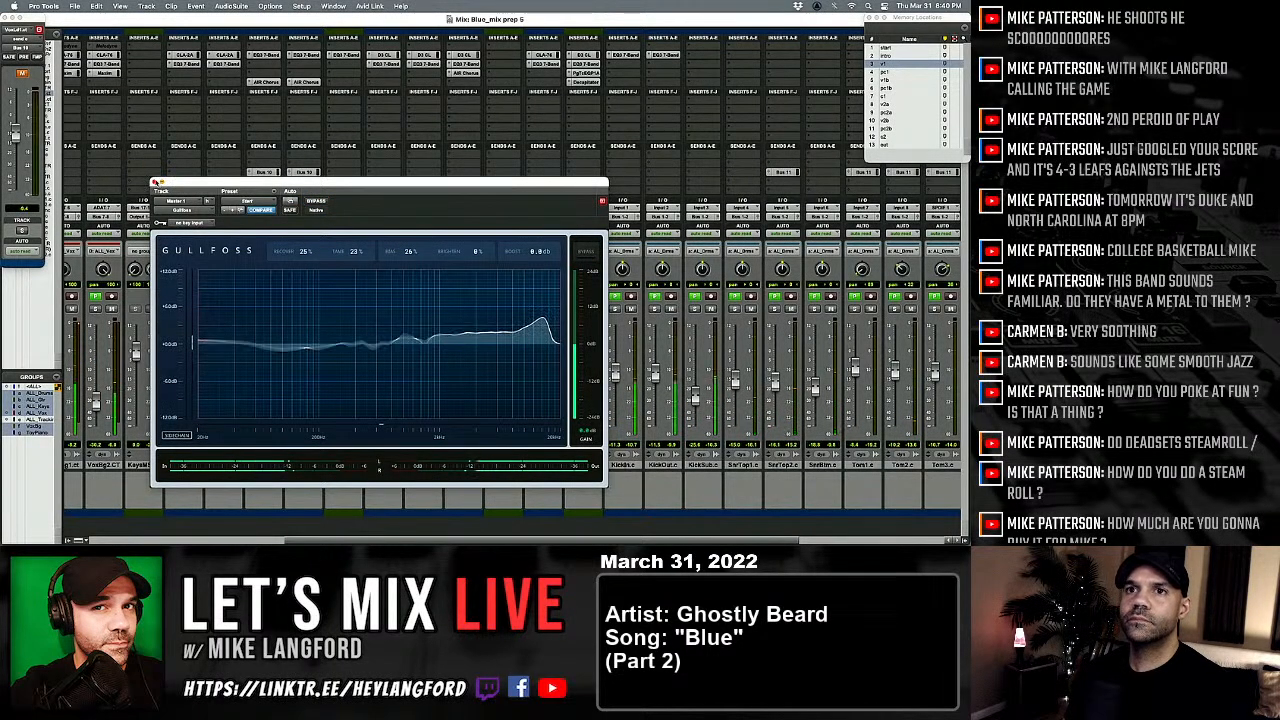
left_click(155, 183)
Step: Check the contribution of the KickSub, KickOut and KickIn tracks by toggling their mutes during playback
scroll(398, 268, "right", 5)
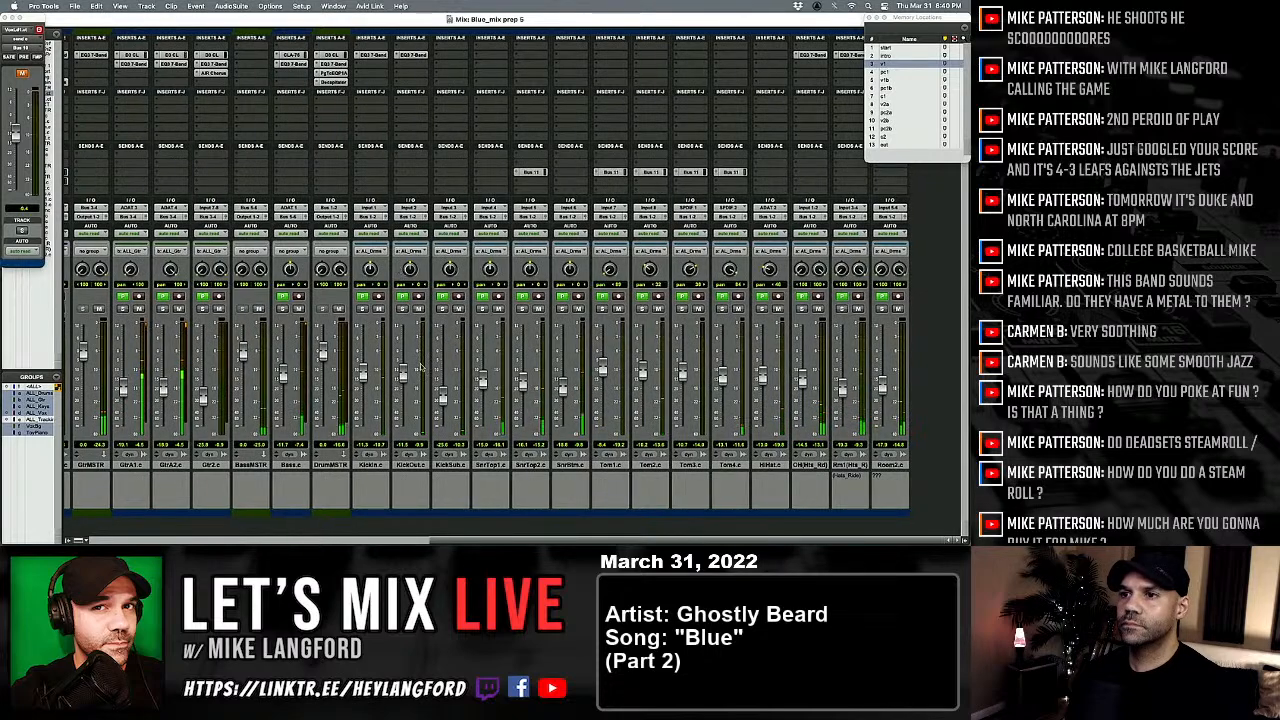
left_click(458, 308)
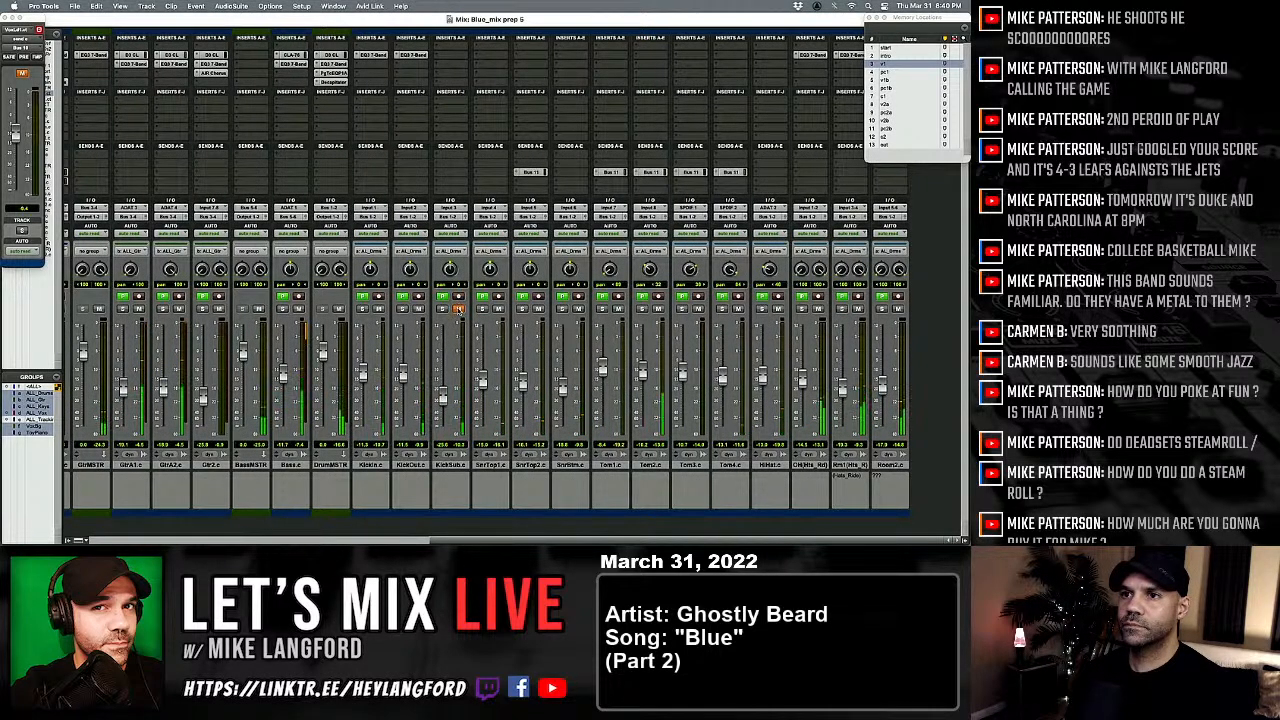
left_click(418, 308)
left_click(378, 308)
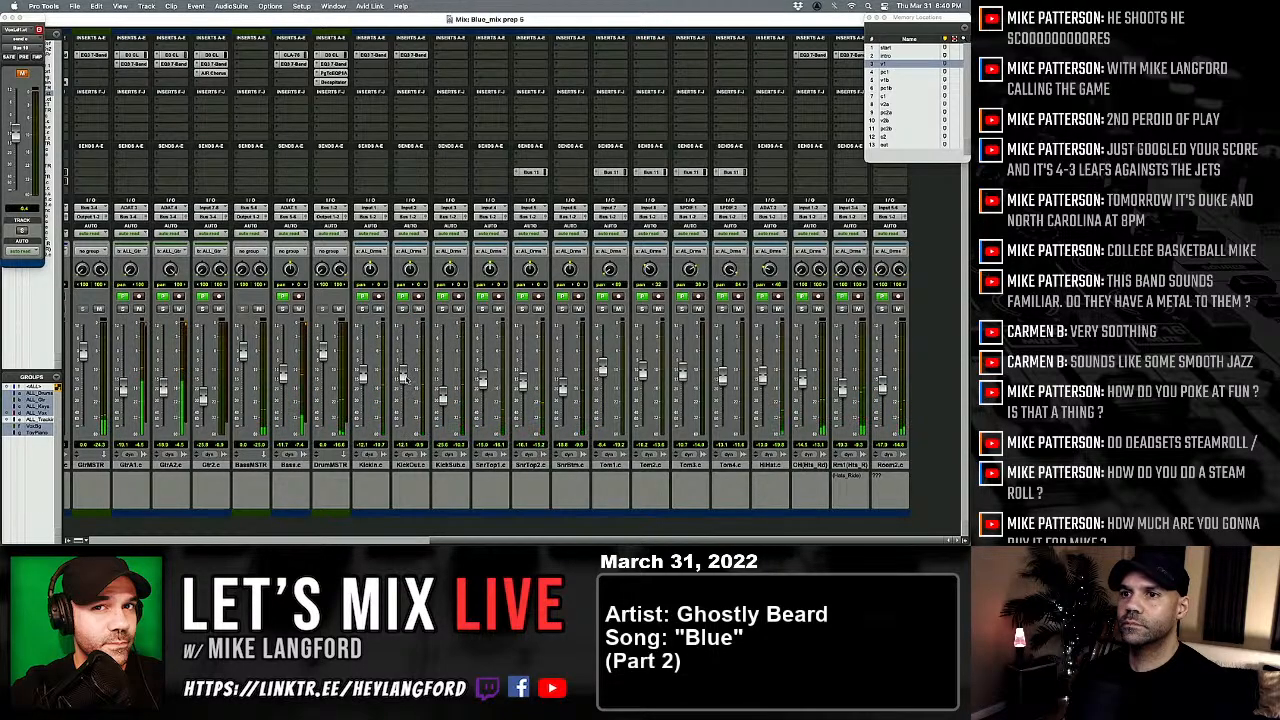
scroll(405, 375, "left", 10)
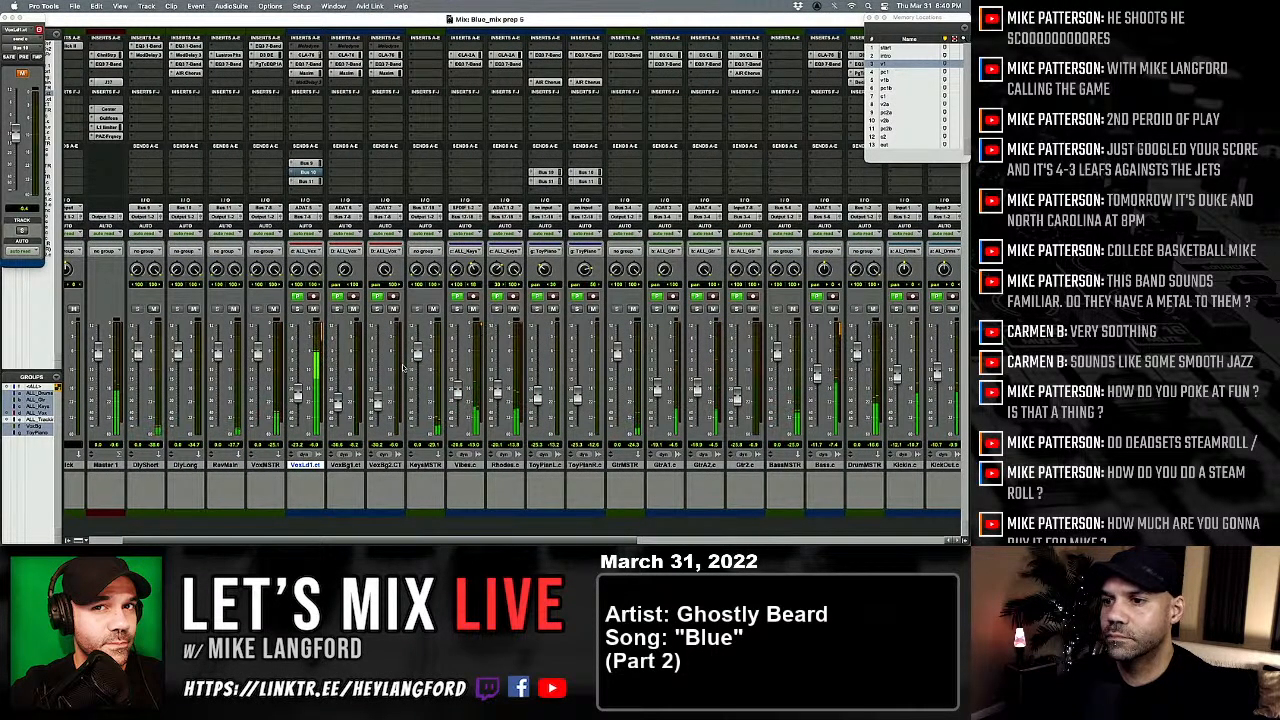
scroll(604, 418, "right", 3)
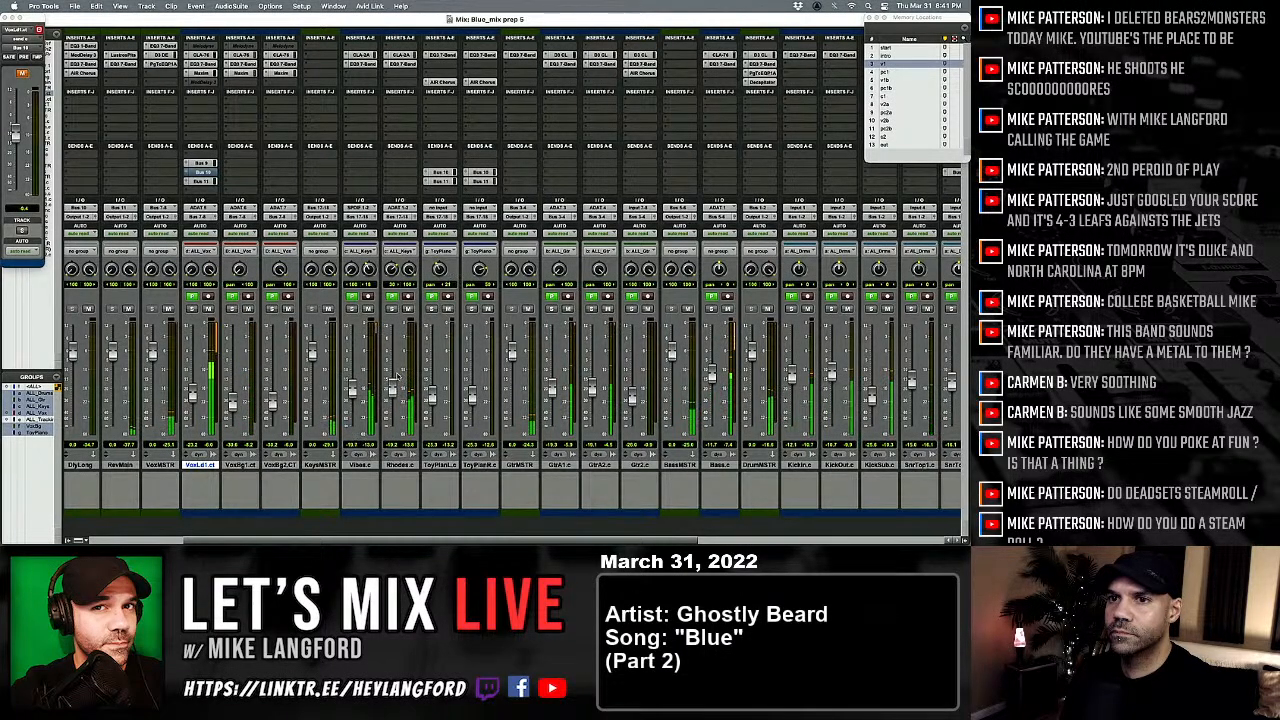
scroll(398, 375, "left", 4)
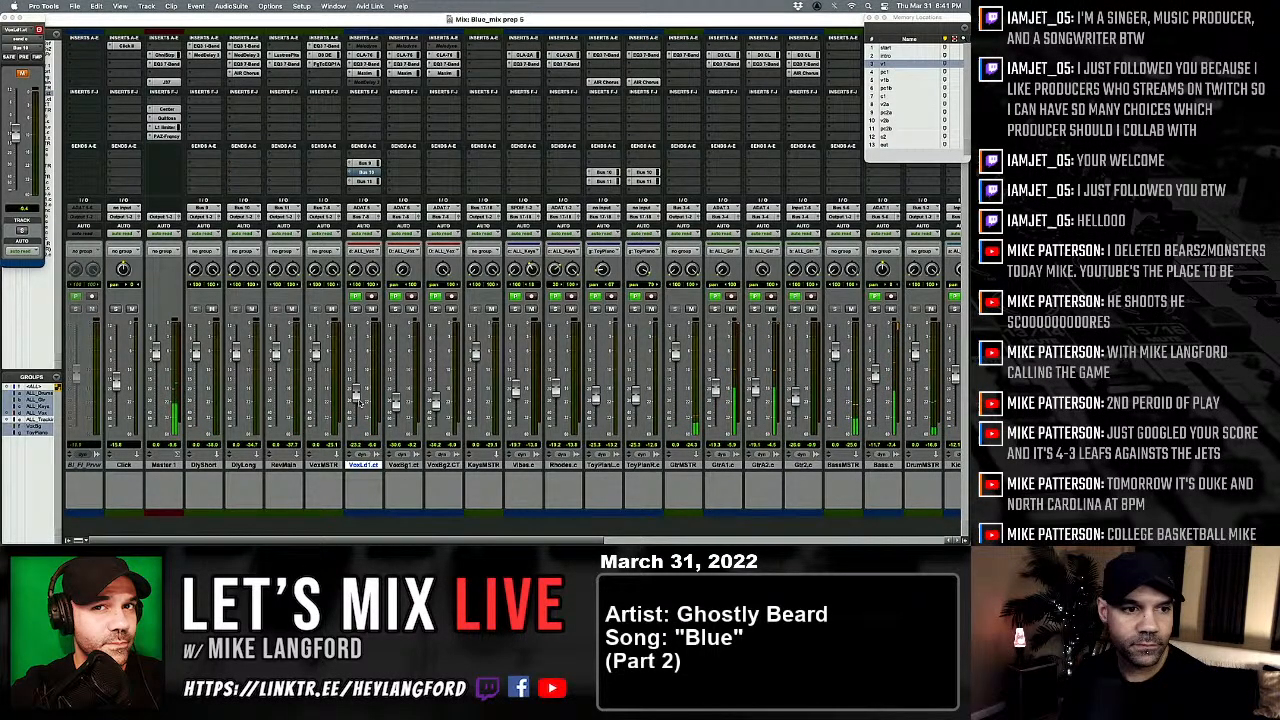
left_click(166, 56)
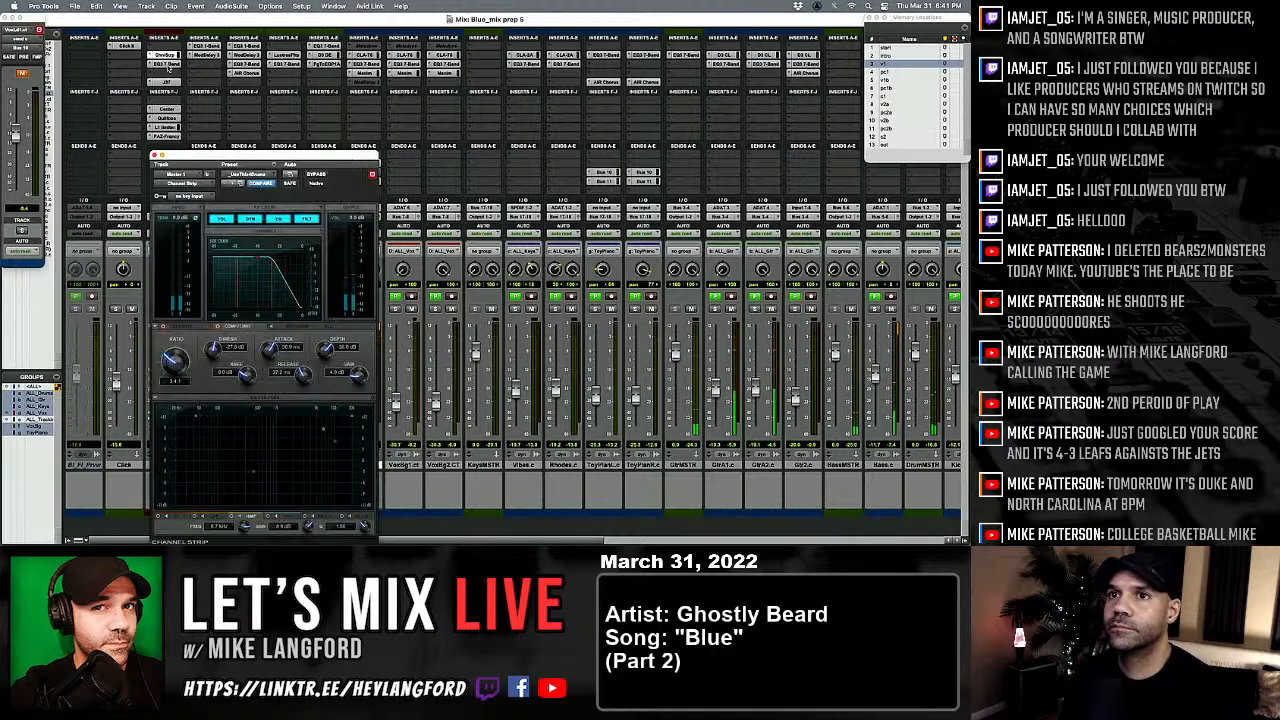
left_click(155, 155)
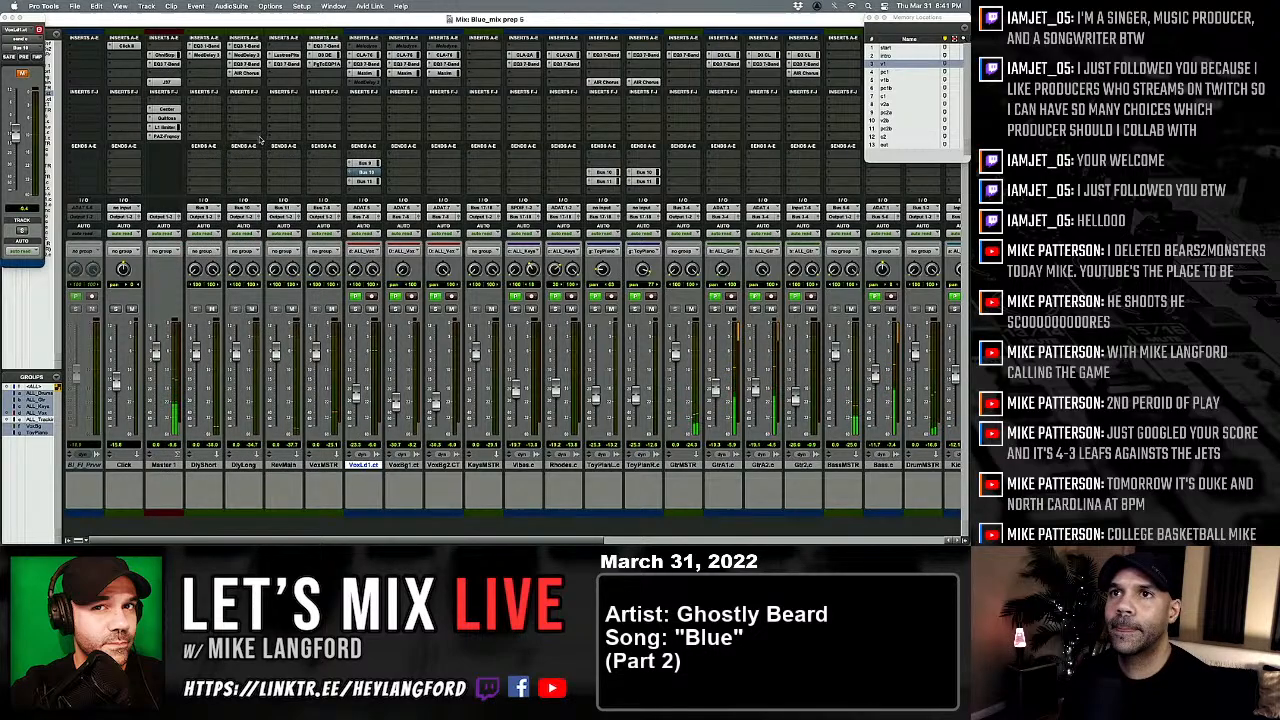
Step: Insert the stereo soothe2 dynamics plug-in in the free slot on the VoxMSTR track
left_click(320, 75)
mouse_move(433, 85)
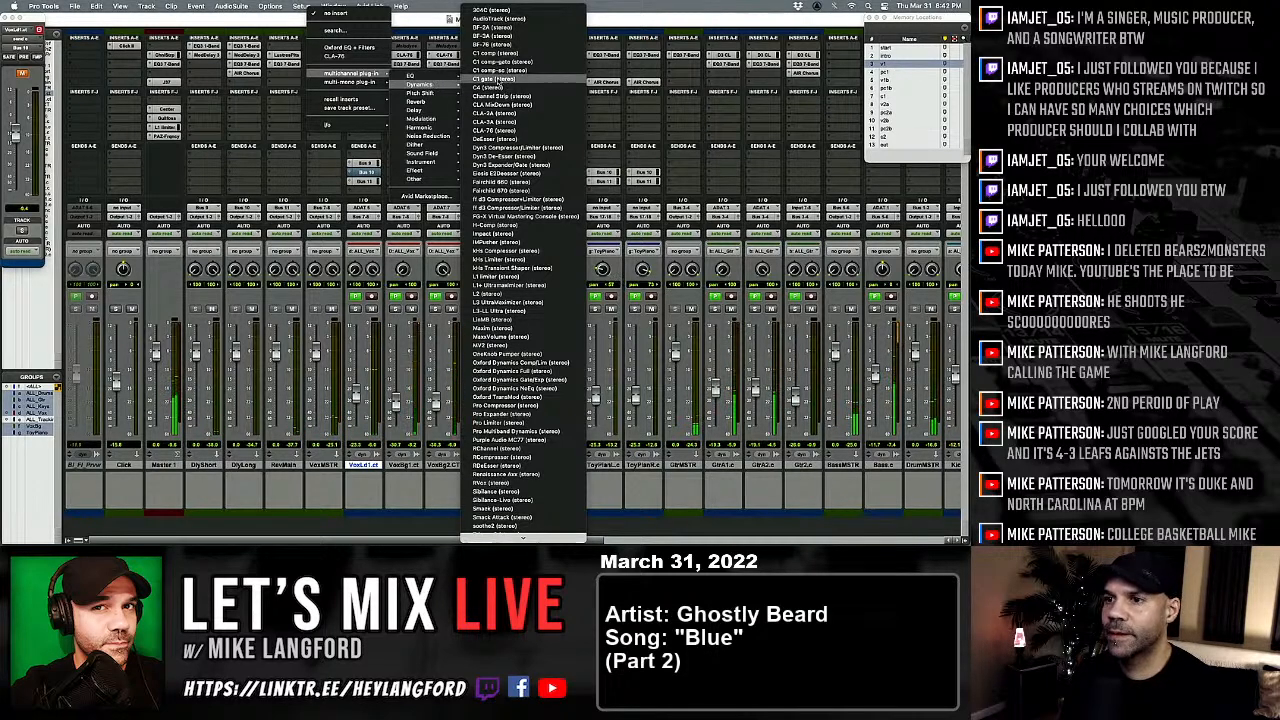
mouse_move(540, 537)
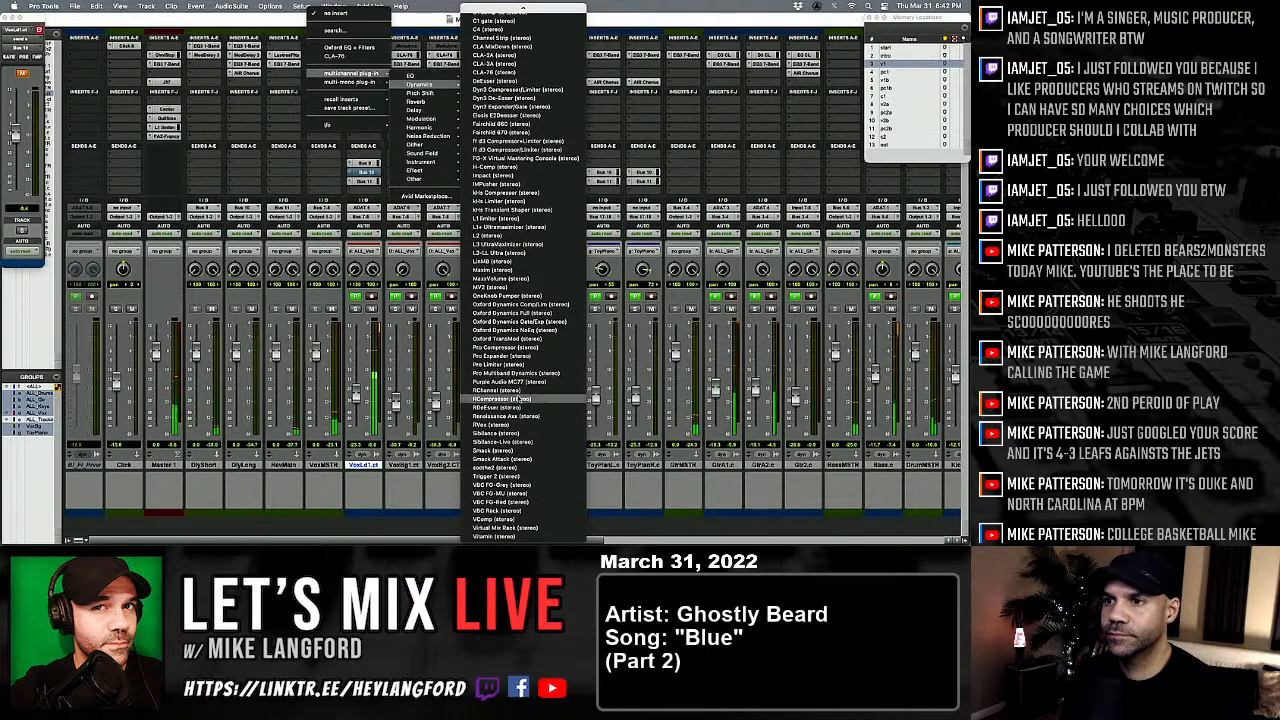
left_click(517, 466)
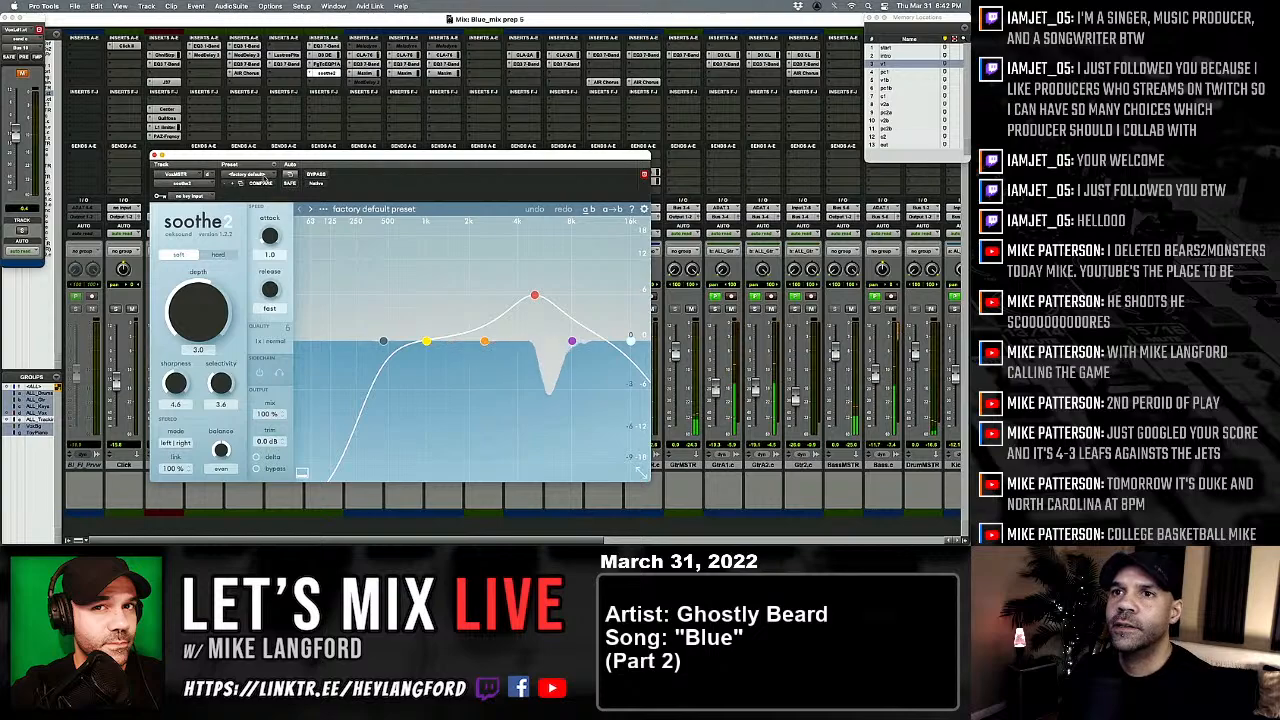
Step: Browse soothe2's Vocals presets, load Dave Pensado's "Vocal start", and close the preset browser
left_click(373, 209)
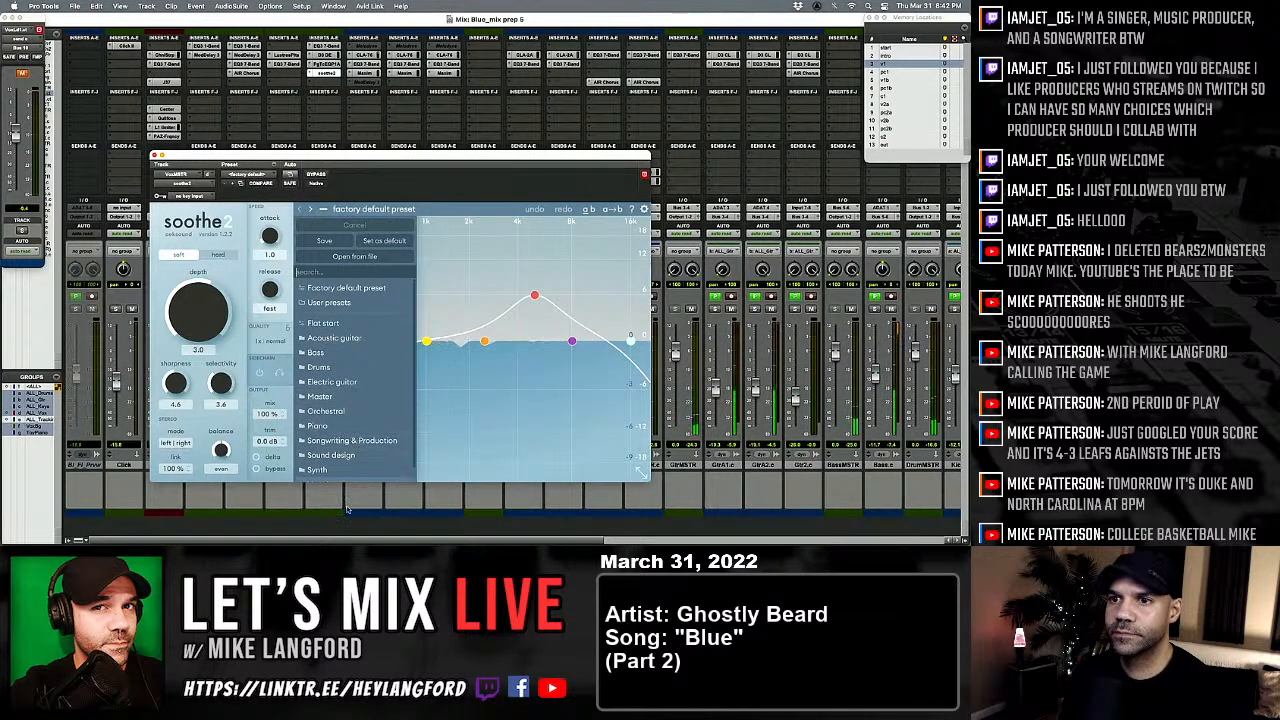
scroll(340, 450, "down", 1)
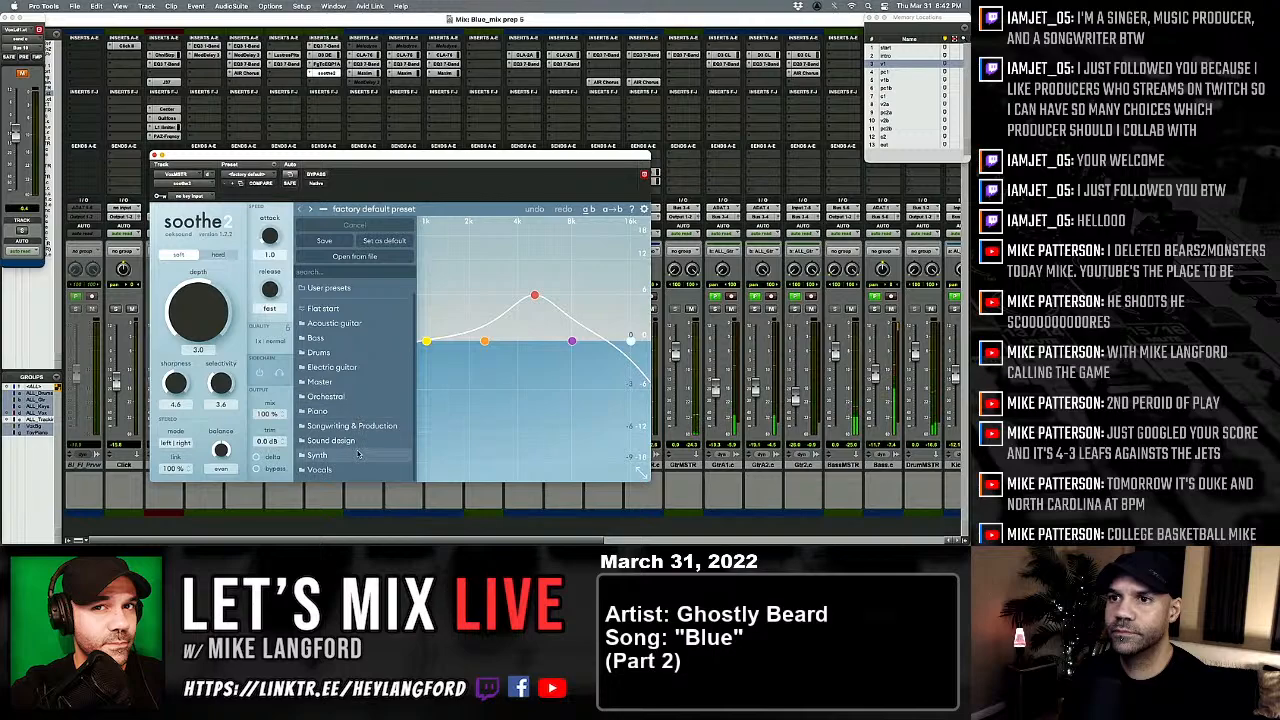
mouse_move(340, 469)
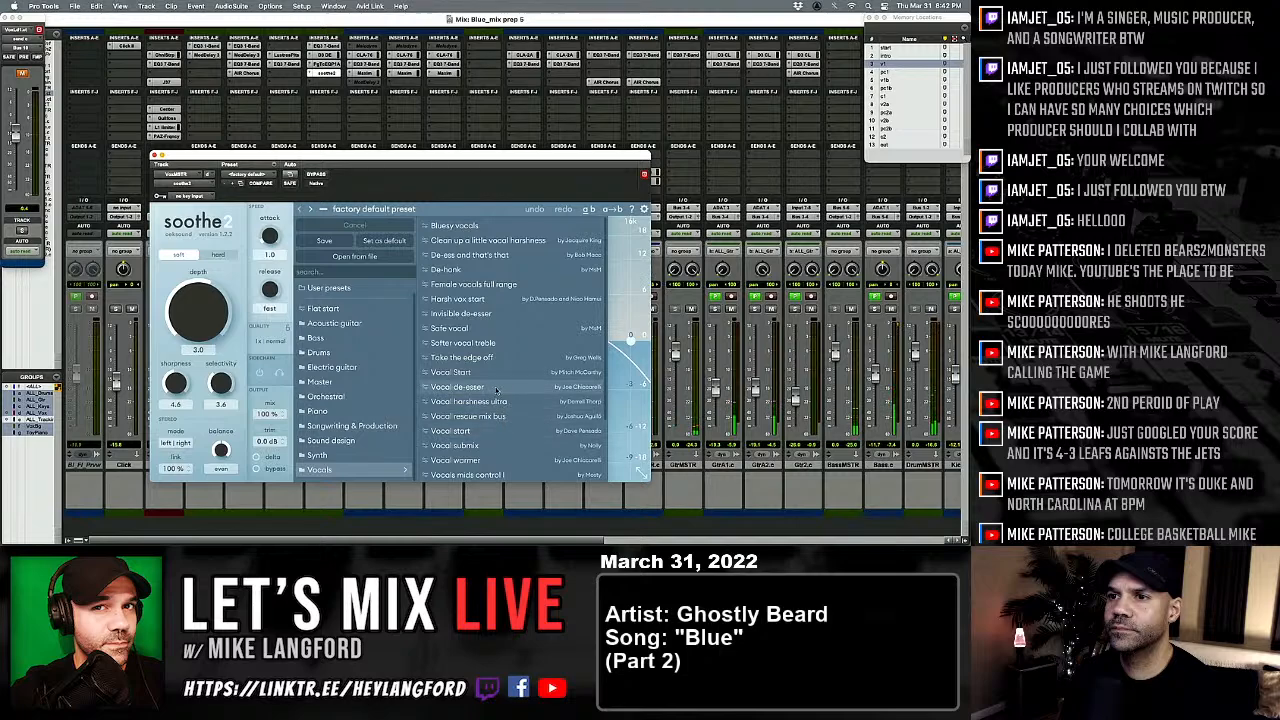
scroll(489, 382, "down", 3)
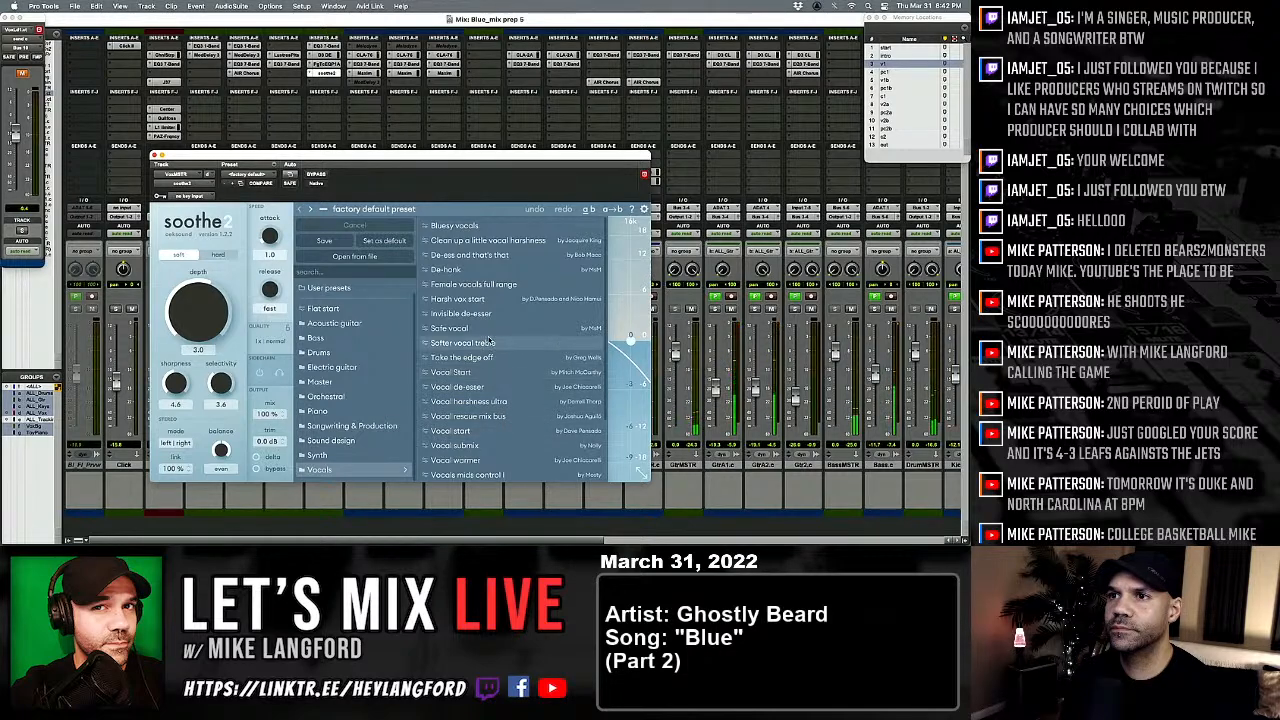
scroll(490, 344, "up", 1)
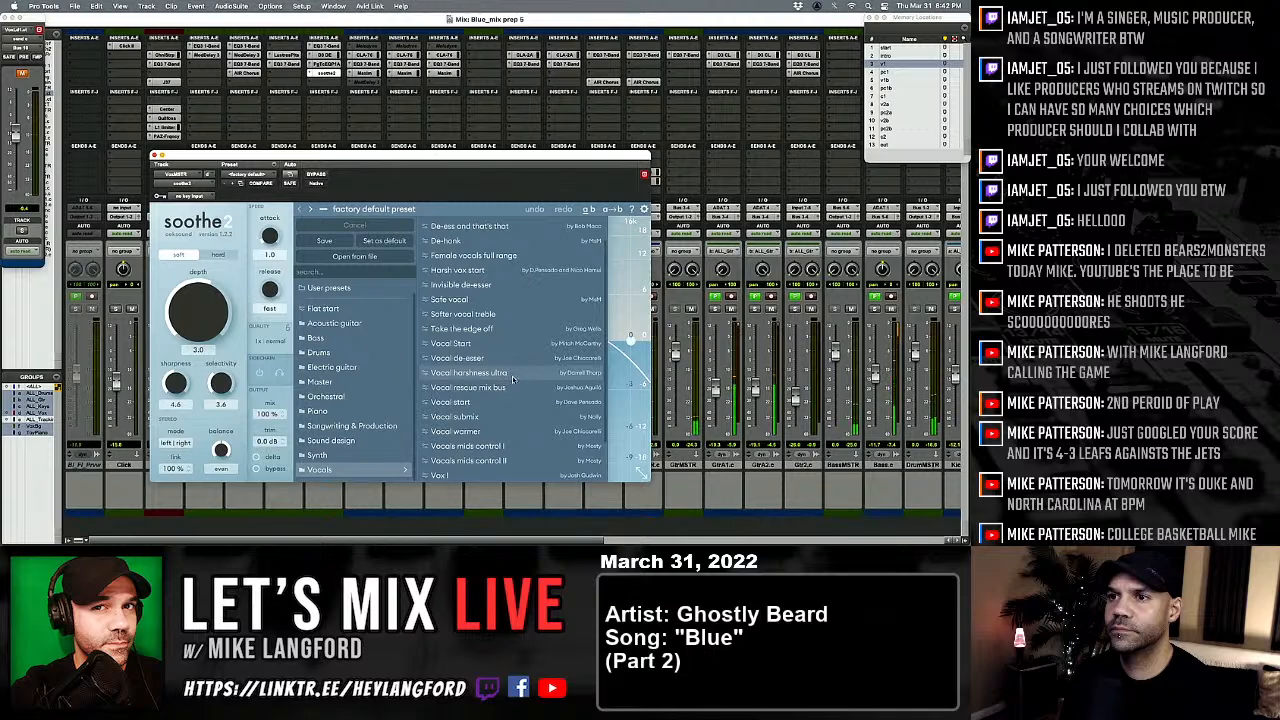
scroll(501, 364, "up", 1)
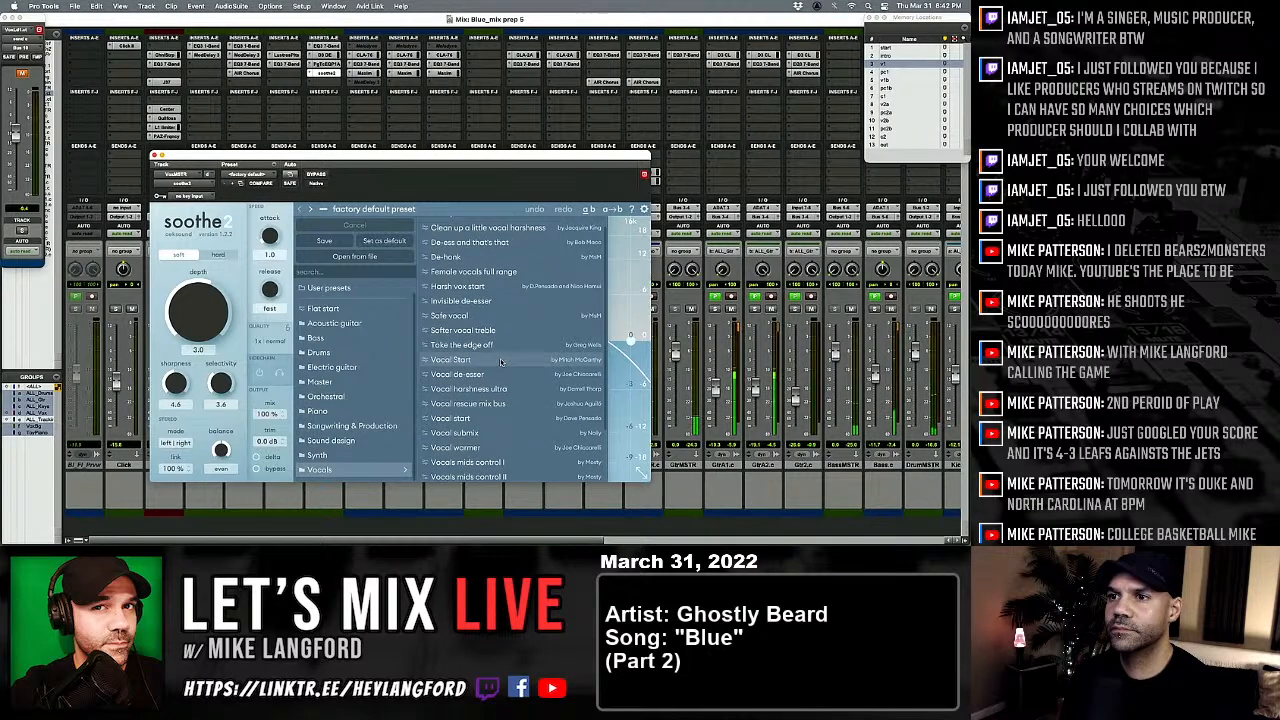
scroll(501, 362, "up", 2)
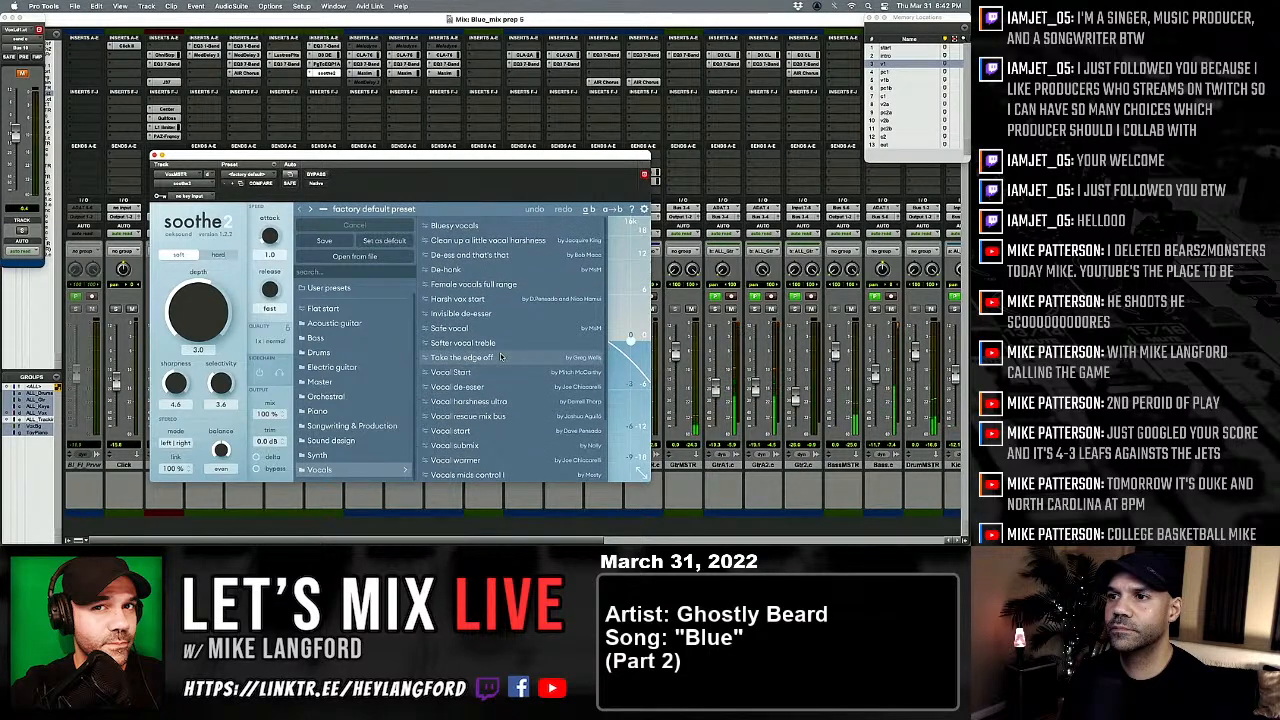
left_click(505, 430)
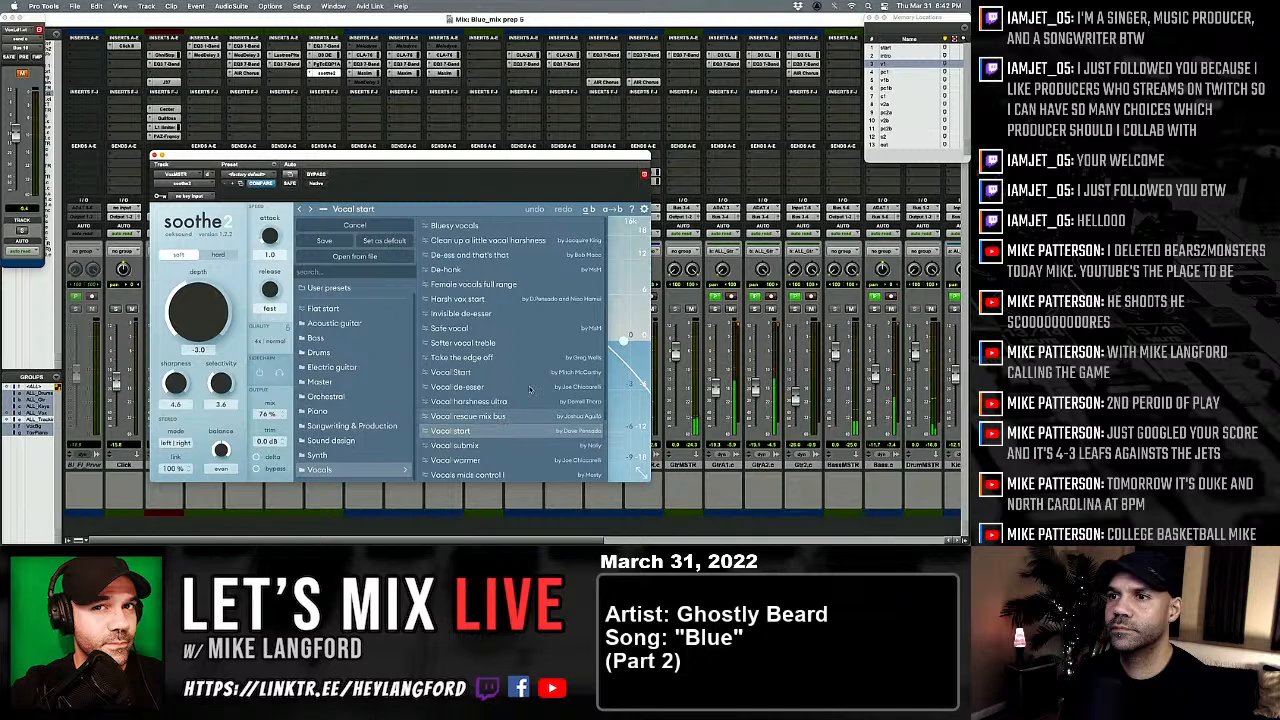
left_click(623, 281)
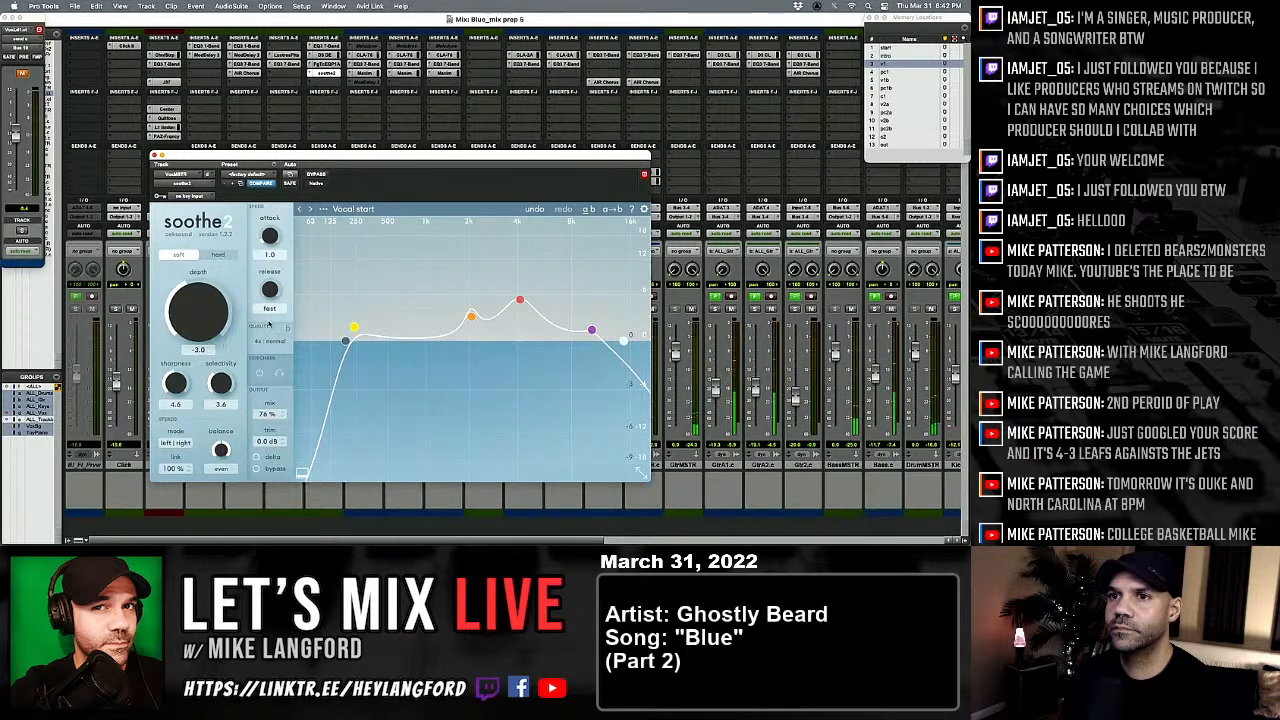
Step: Set soothe2's depth to 4.6, compare the vocals with it bypassed and active, and close the plug-in
mouse_move(222, 324)
left_mouse_down()
mouse_move(213, 289)
mouse_move(203, 308)
left_mouse_up()
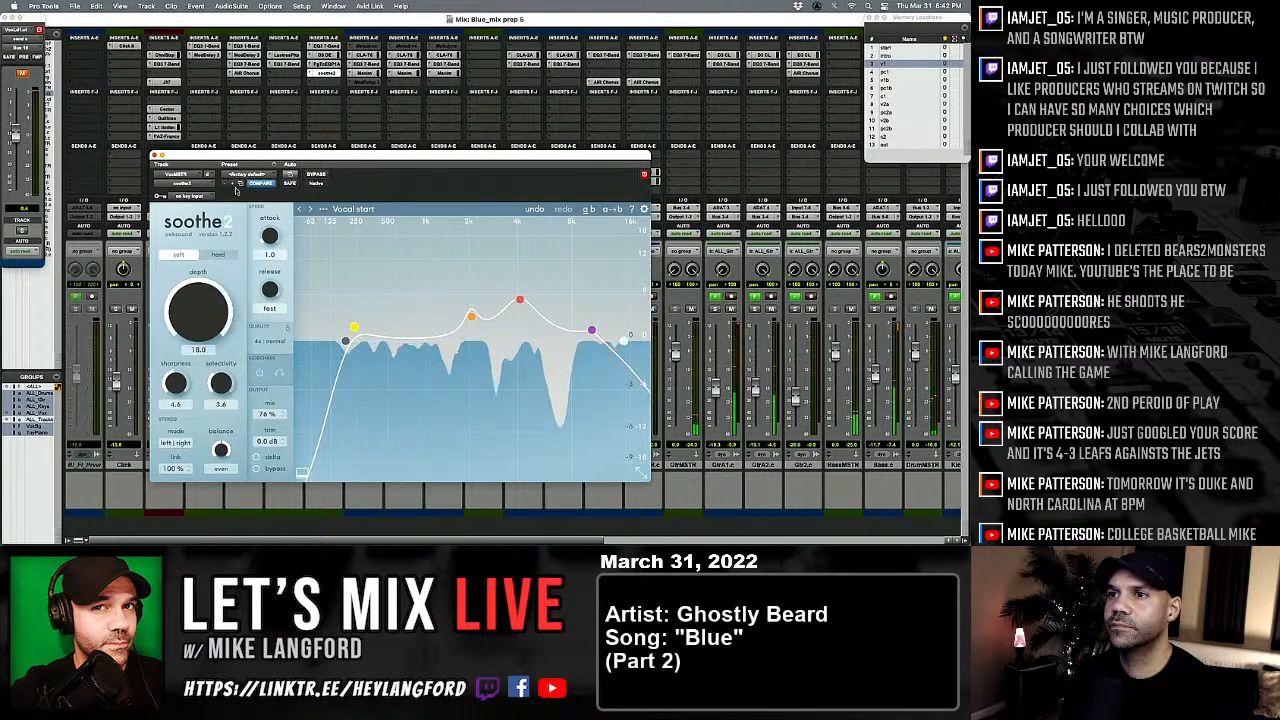
mouse_move(206, 298)
left_mouse_down()
mouse_move(205, 279)
mouse_move(201, 294)
left_mouse_up()
left_click(323, 175)
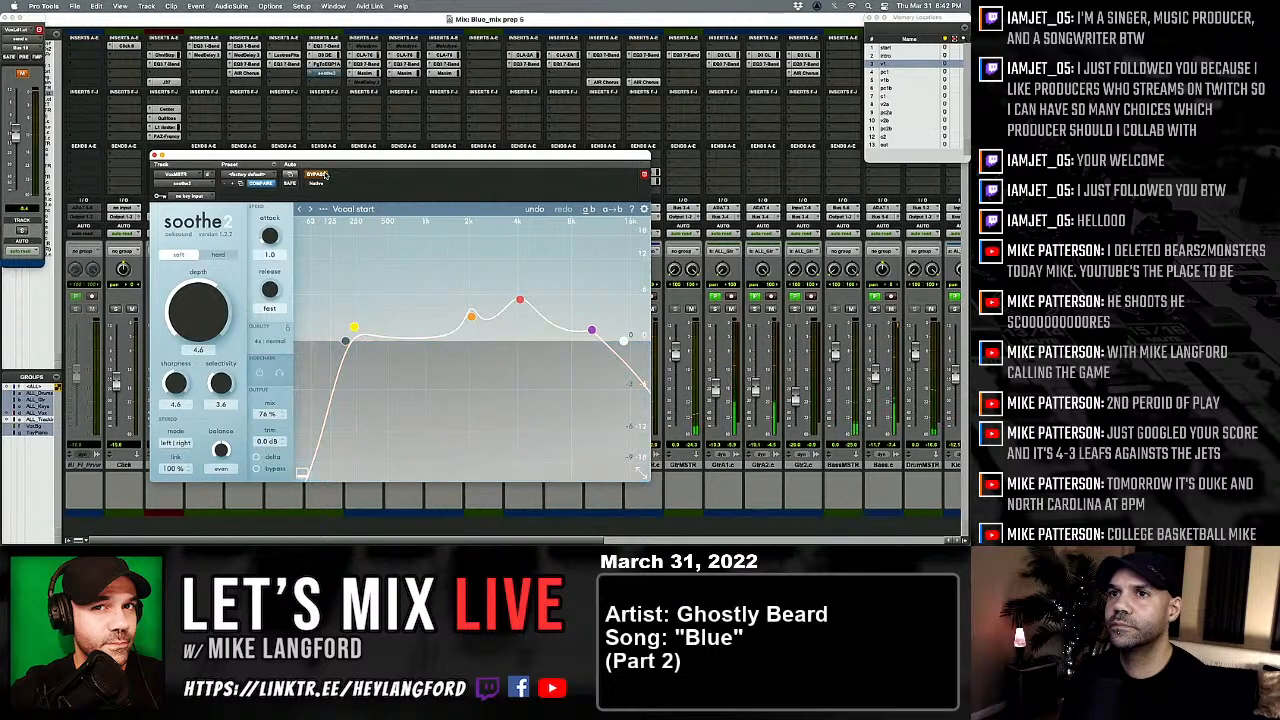
left_click(324, 175)
left_click(324, 175)
left_click(324, 175)
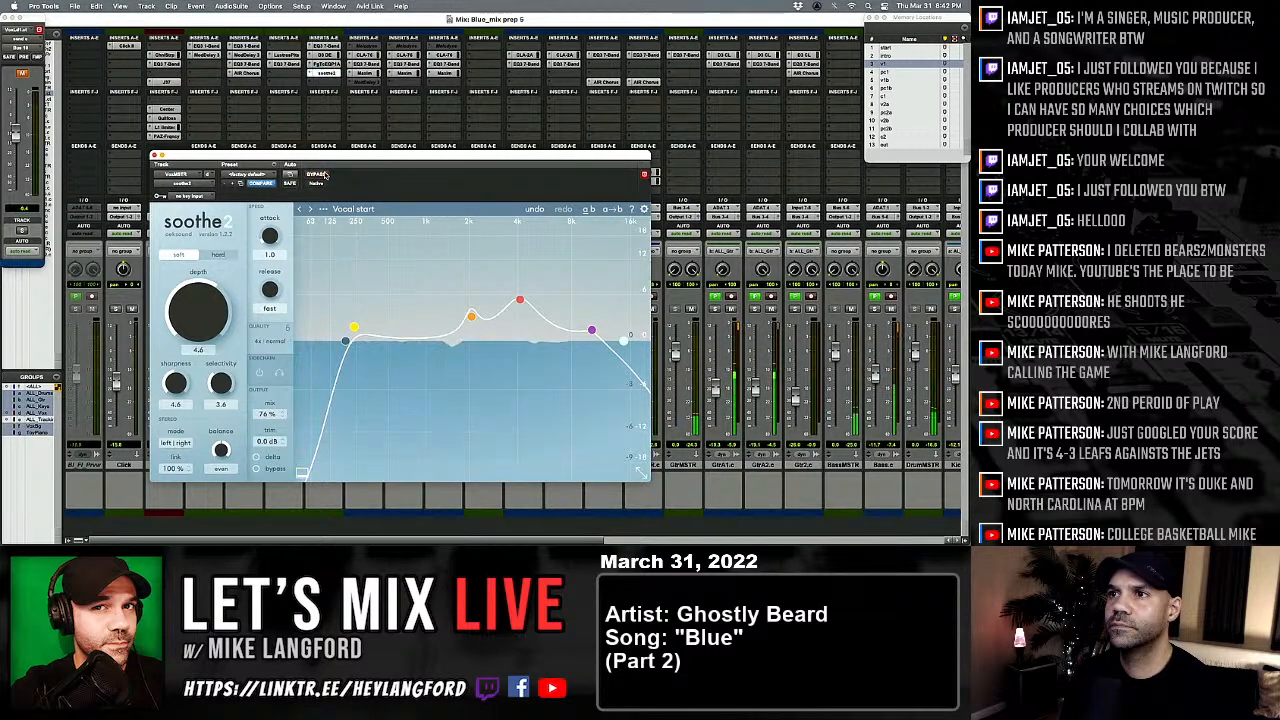
left_click(156, 155)
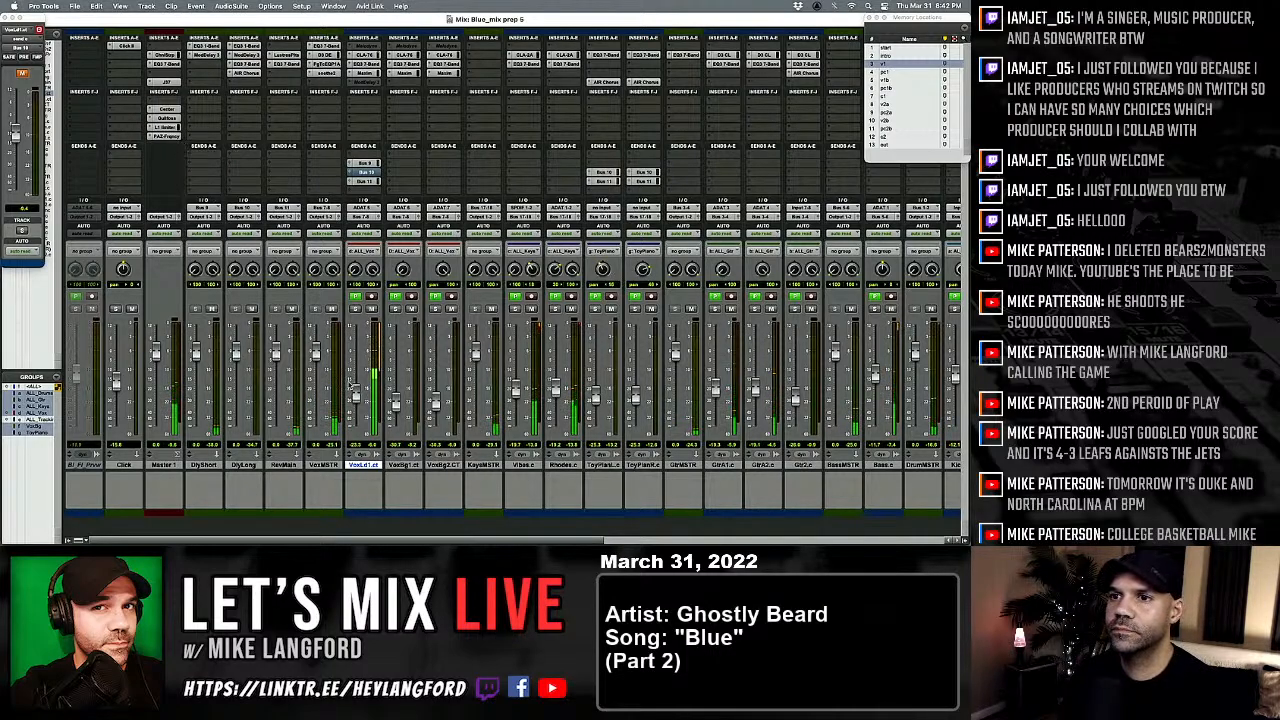
Step: Raise the VoxLd1 volume slightly to about -22.8 dB and check the Center plug-in's bypass on Master 1
left_click_drag(355, 395, 356, 363)
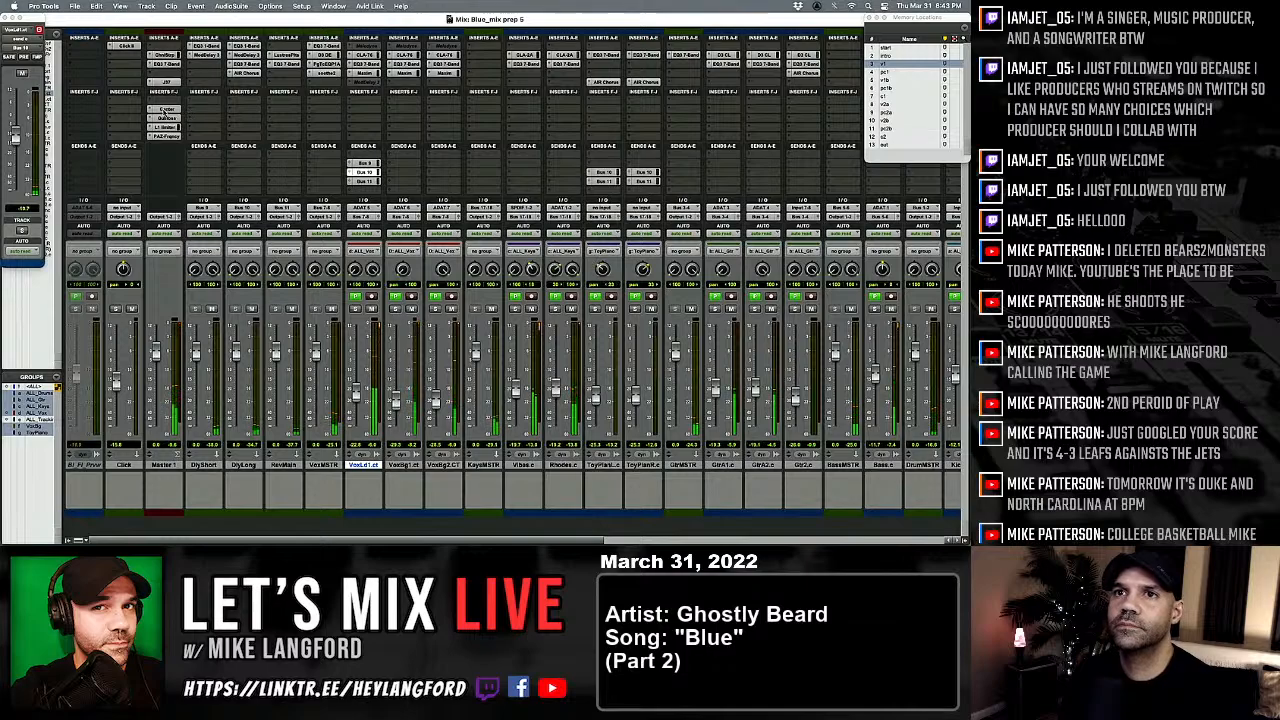
left_click(163, 108)
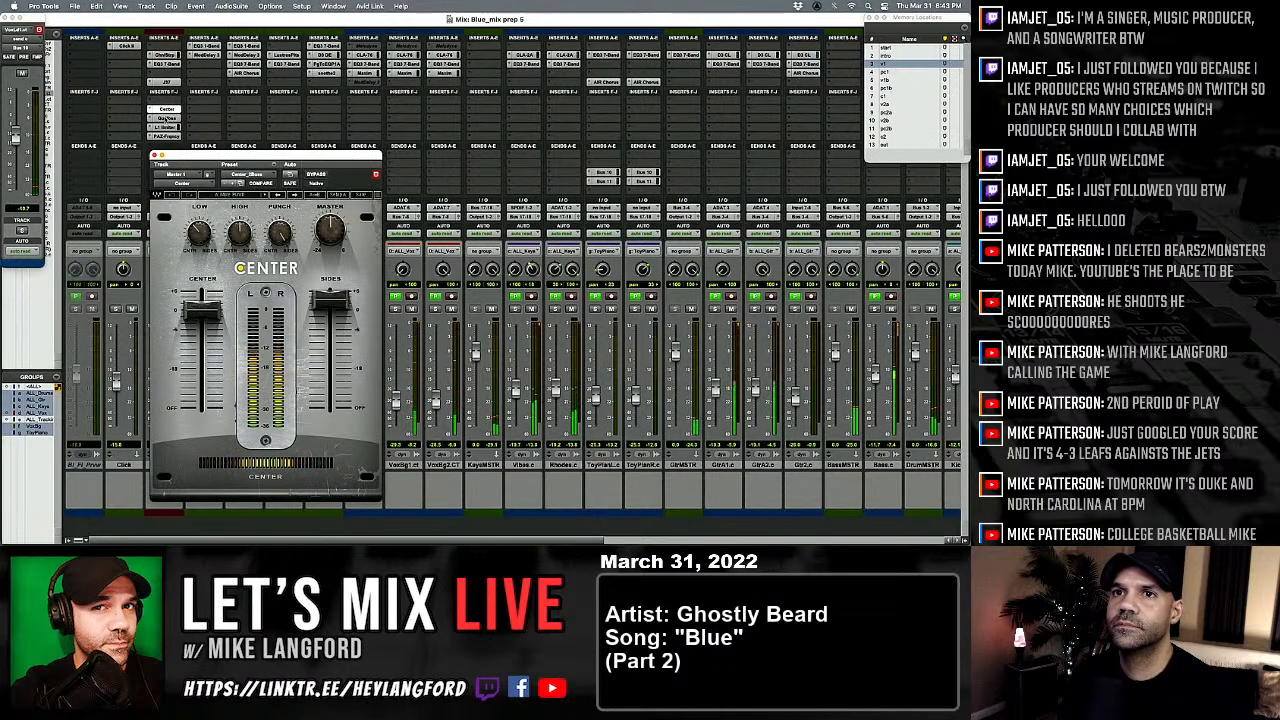
left_click(318, 177)
key("super+w")
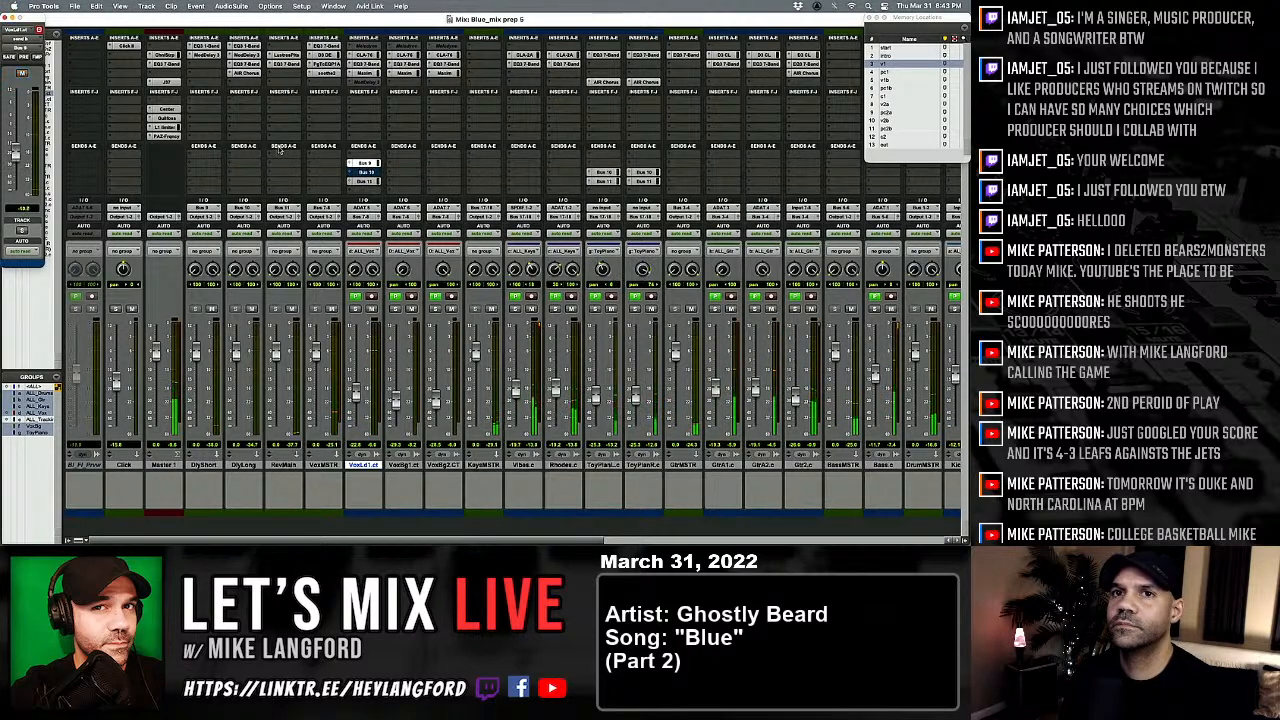
Step: Raise the level slightly in VoxLd1's open send window
left_click_drag(15, 153, 15, 147)
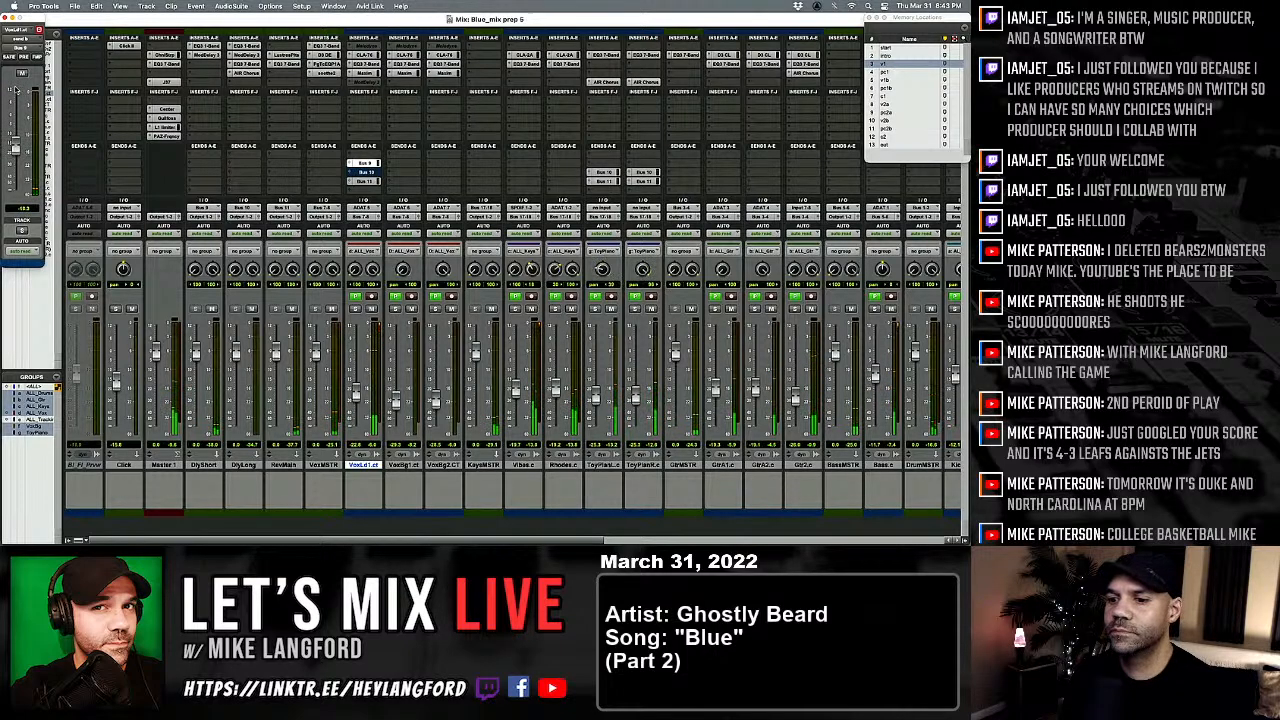
scroll(376, 196, "right", 1)
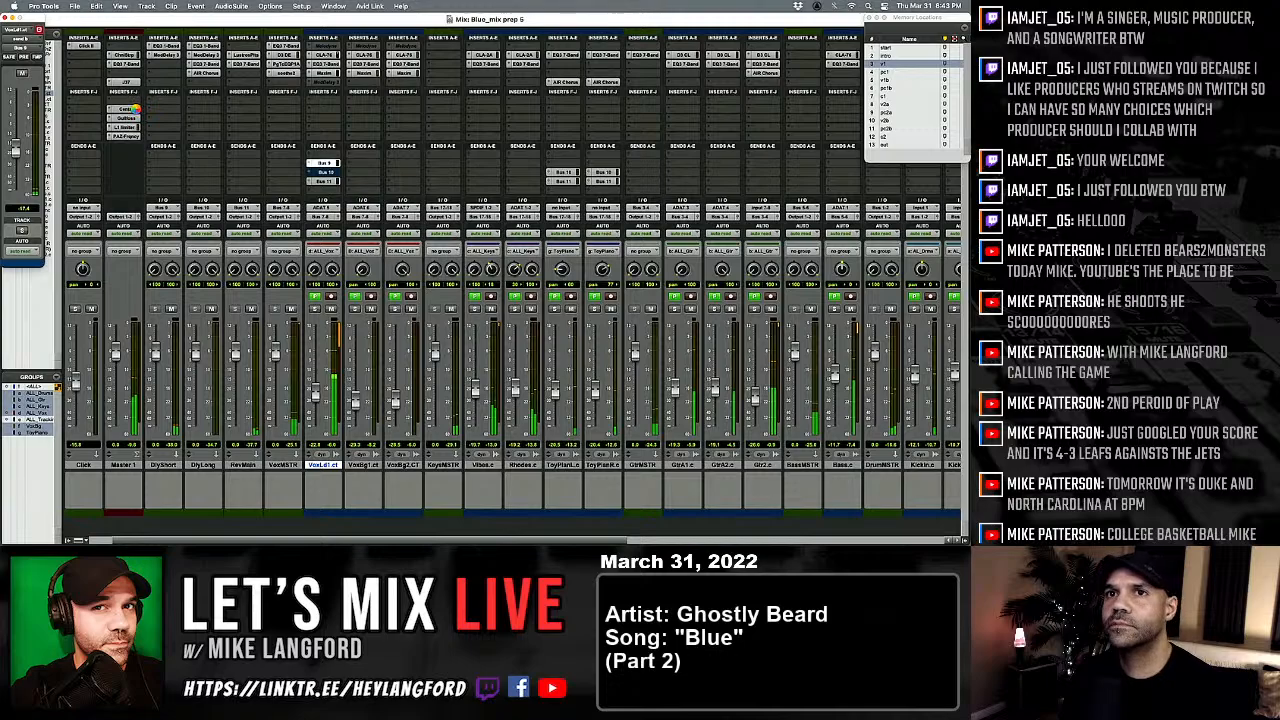
Step: Set Gullfoss on Master 1 to 35% recover, 32% tame and 46% bias, and close the plug-in
scroll(129, 118, "left", 1)
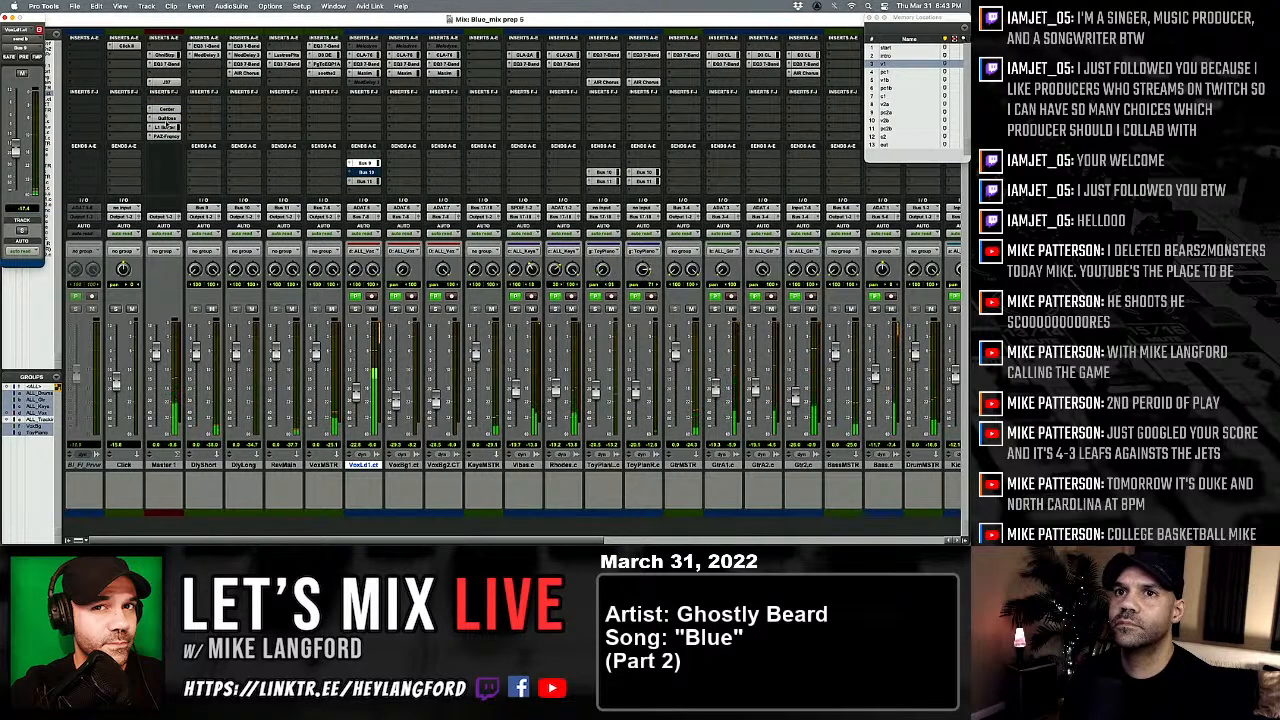
left_click(165, 119)
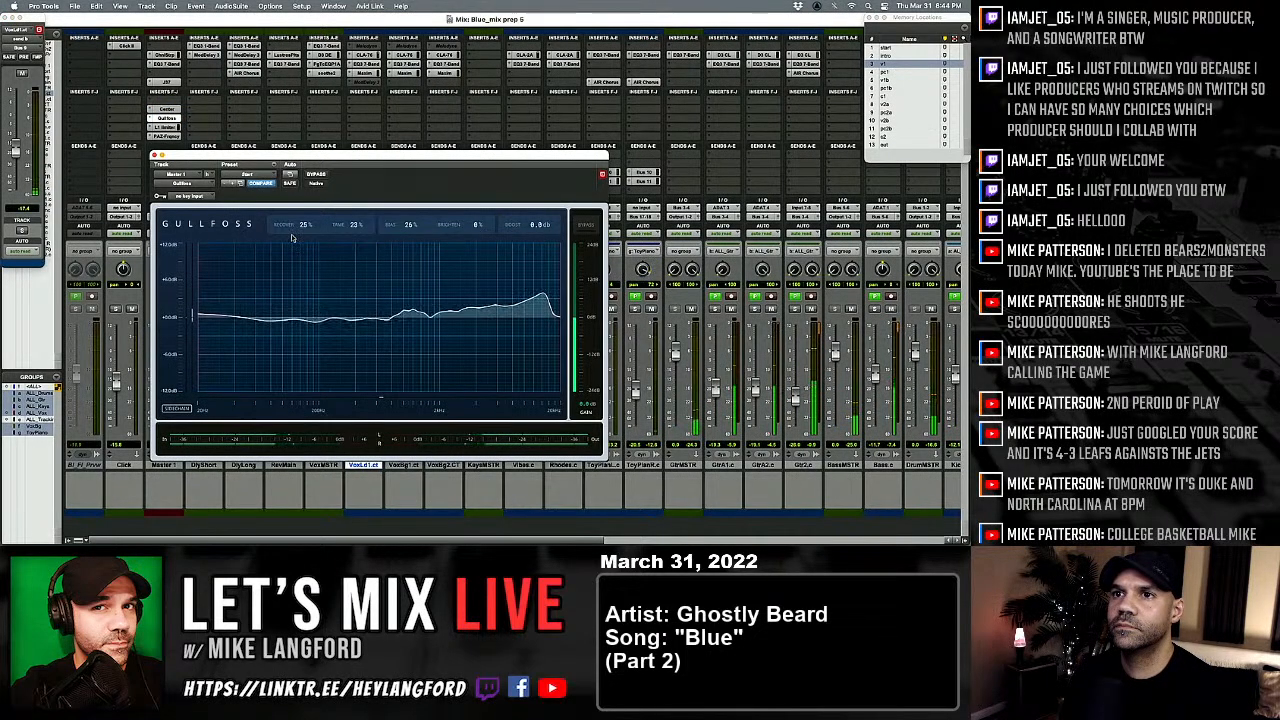
left_click_drag(290, 226, 290, 120)
left_click_drag(290, 226, 404, 300)
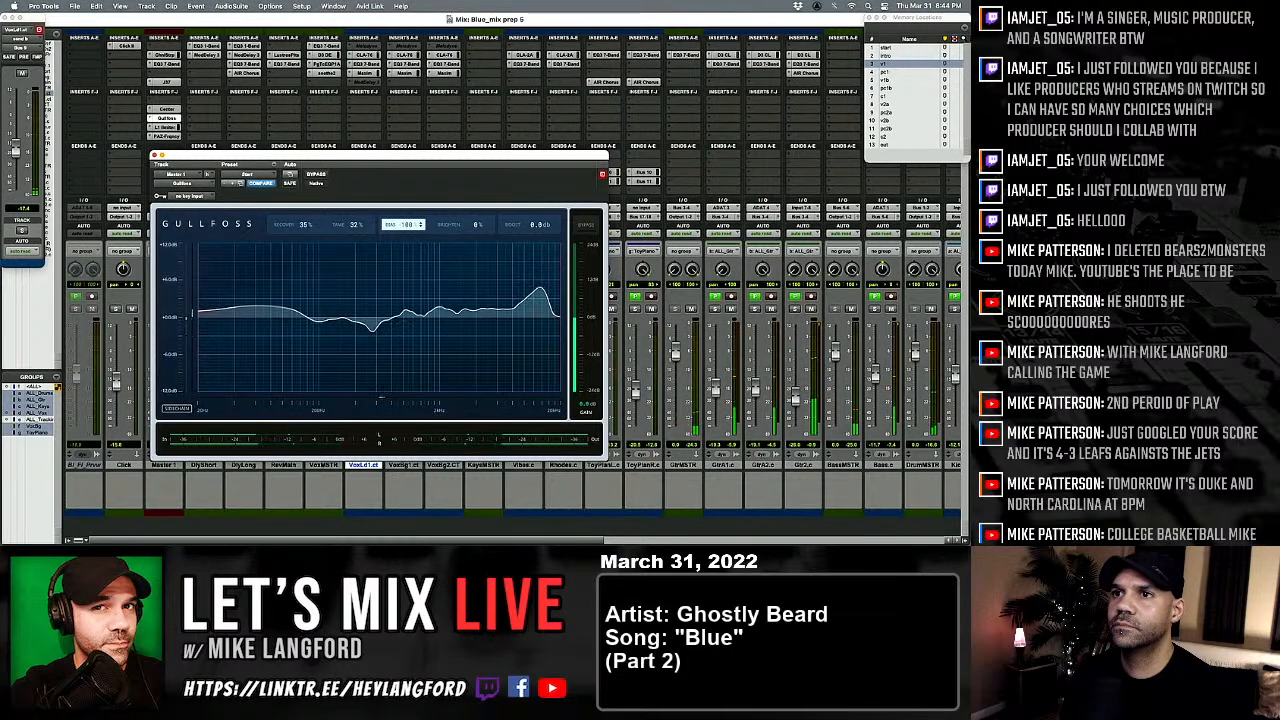
left_click_drag(404, 224, 404, 150)
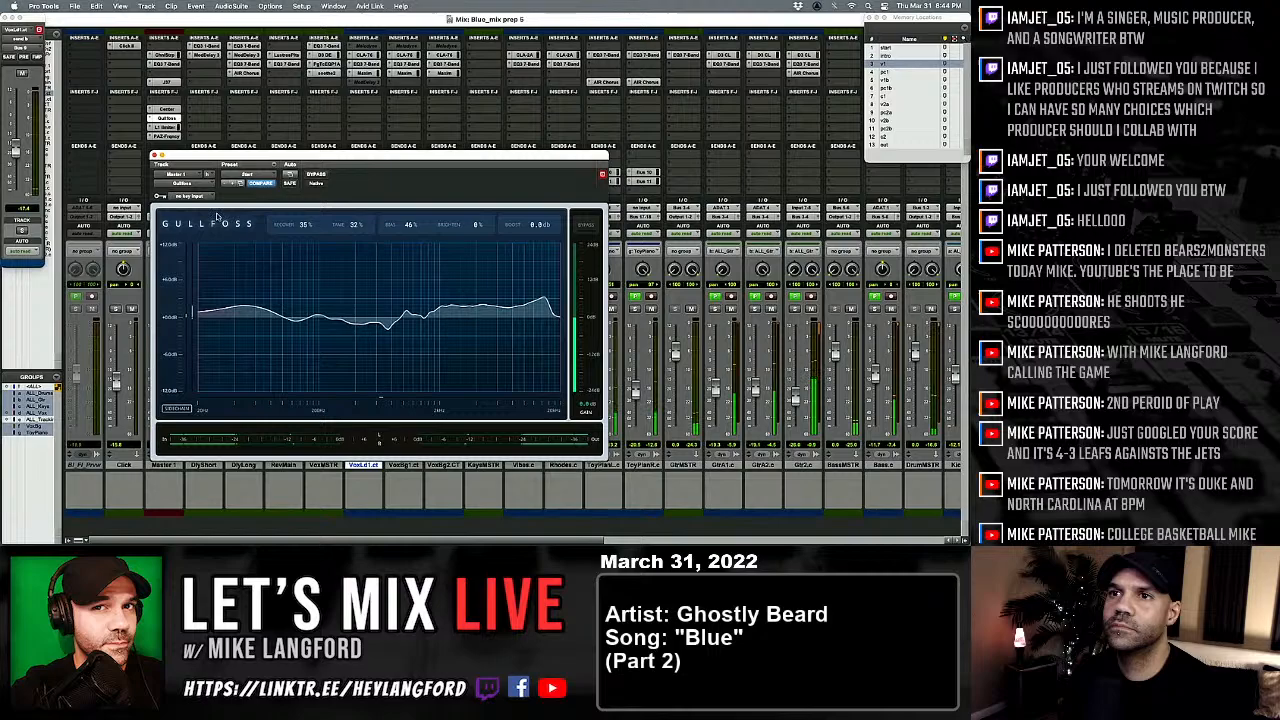
left_click(154, 155)
Step: Review the channel levels in the mixer during playback, check the edit window, and stop playback
scroll(389, 350, "right", 1)
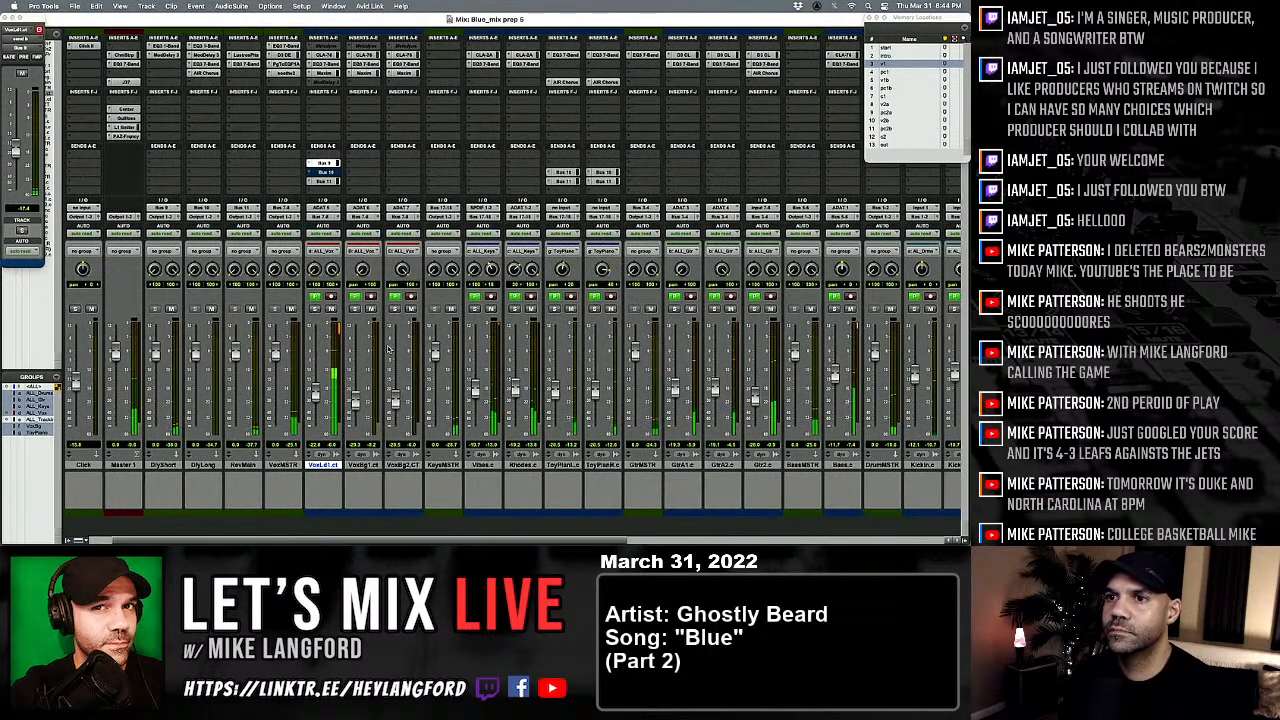
scroll(389, 350, "right", 1)
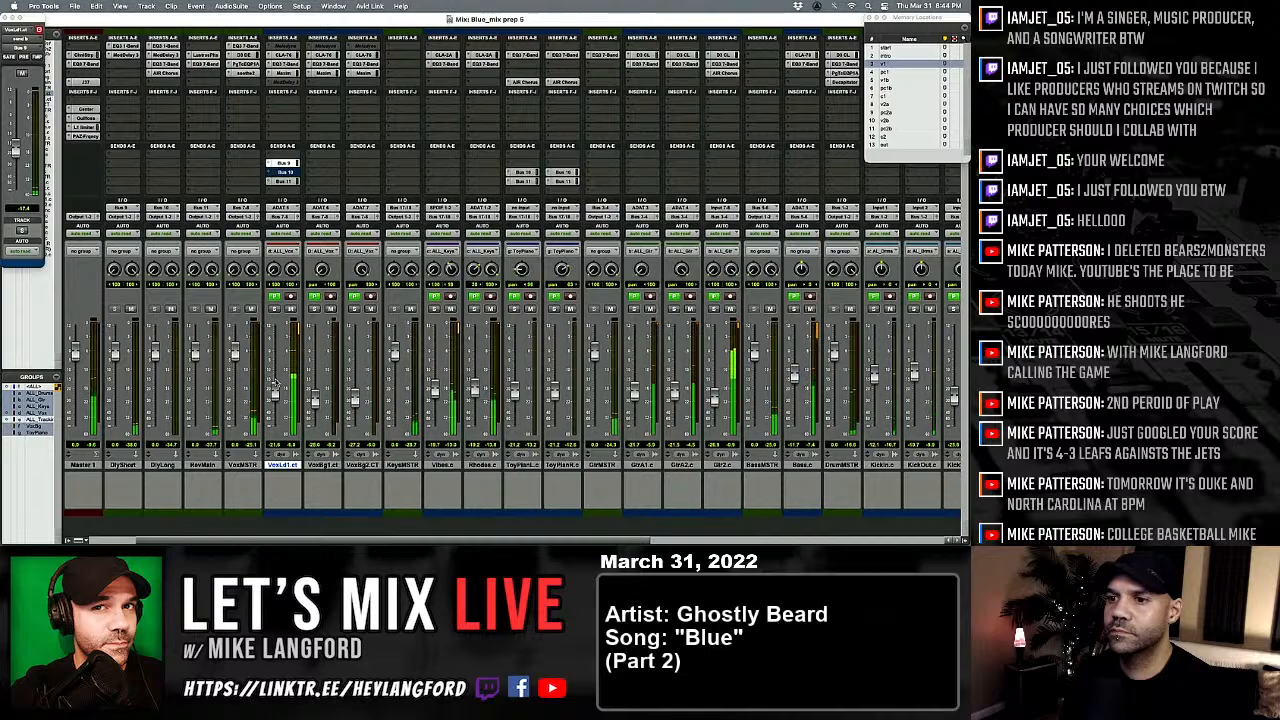
scroll(385, 384, "right", 3)
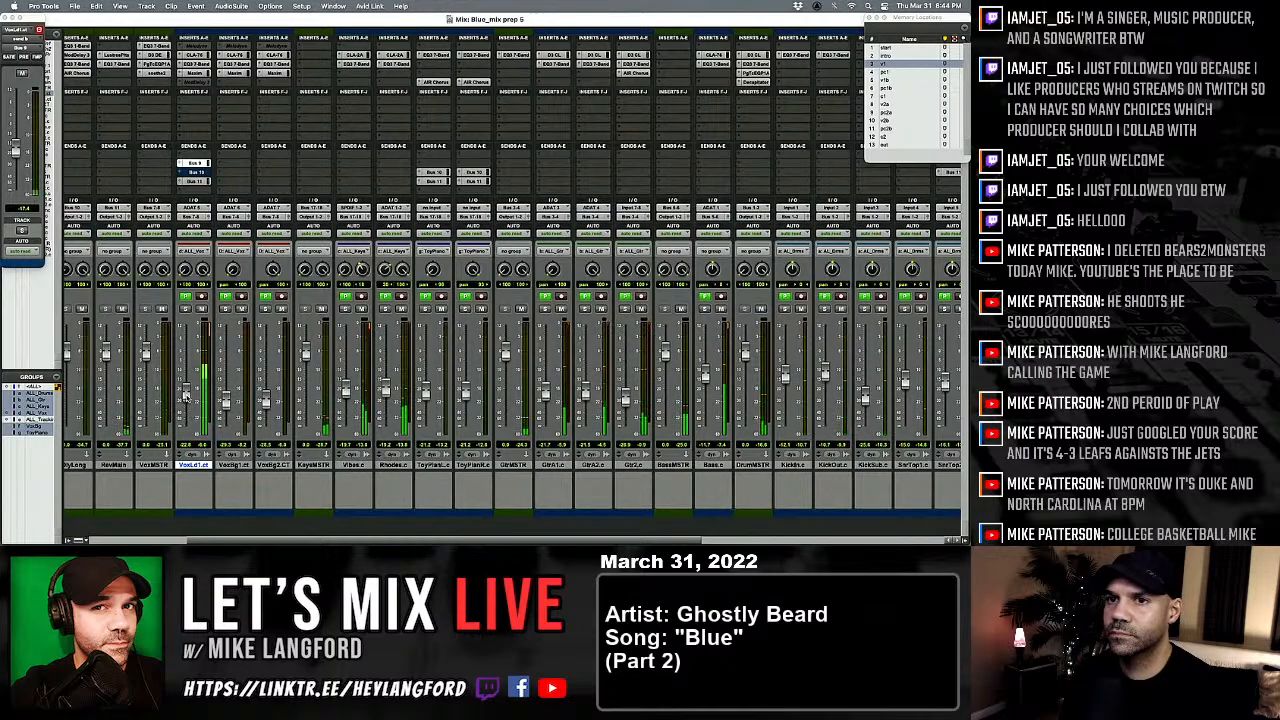
scroll(200, 330, "left", 4)
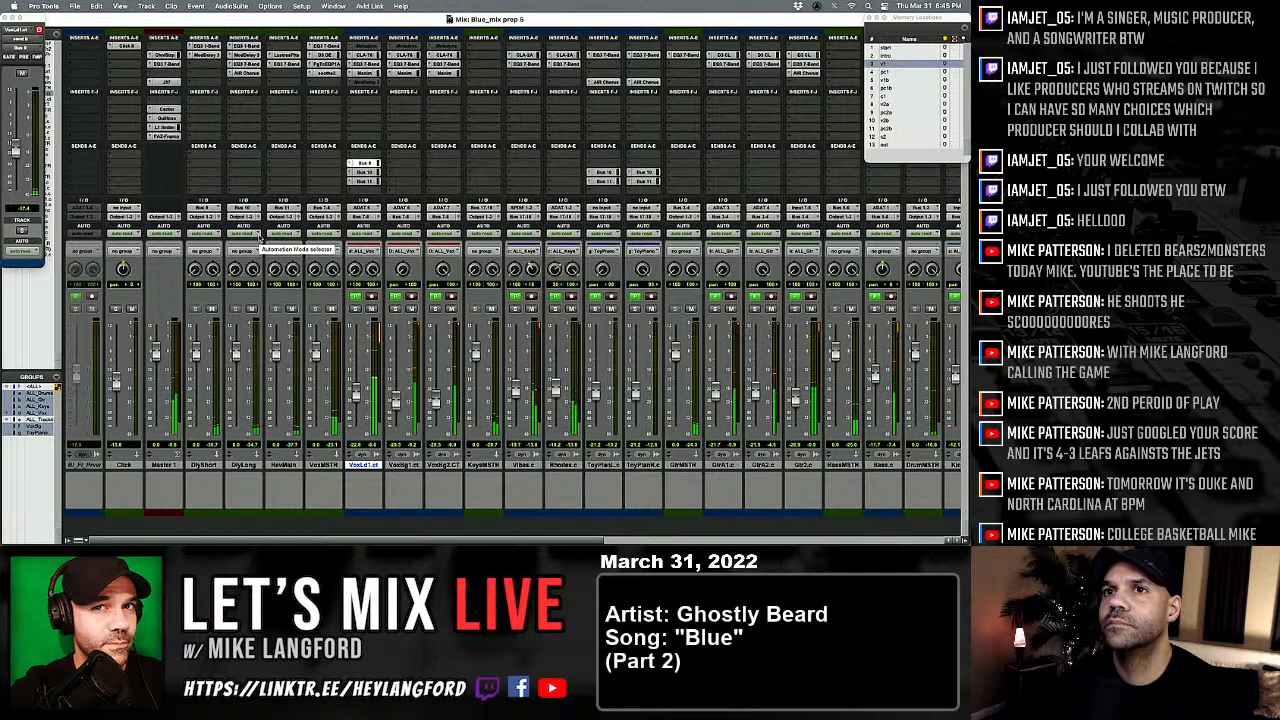
scroll(258, 238, "right", 6)
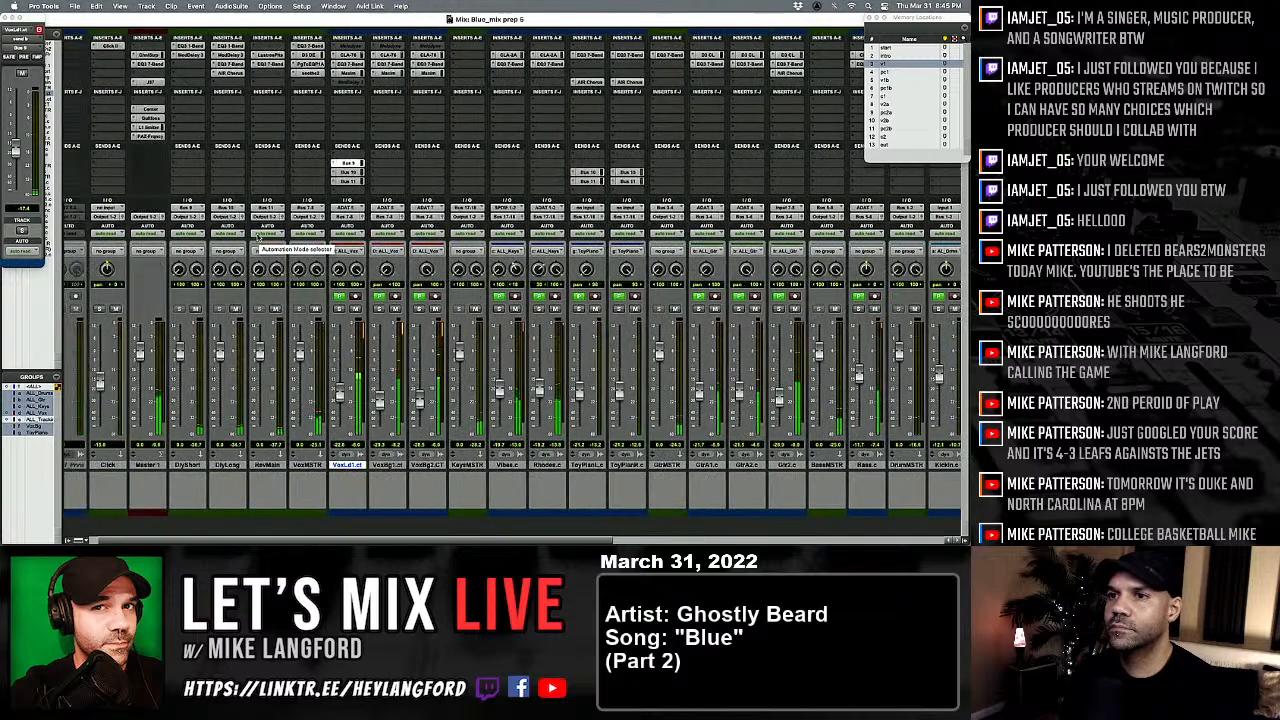
key("super+equal")
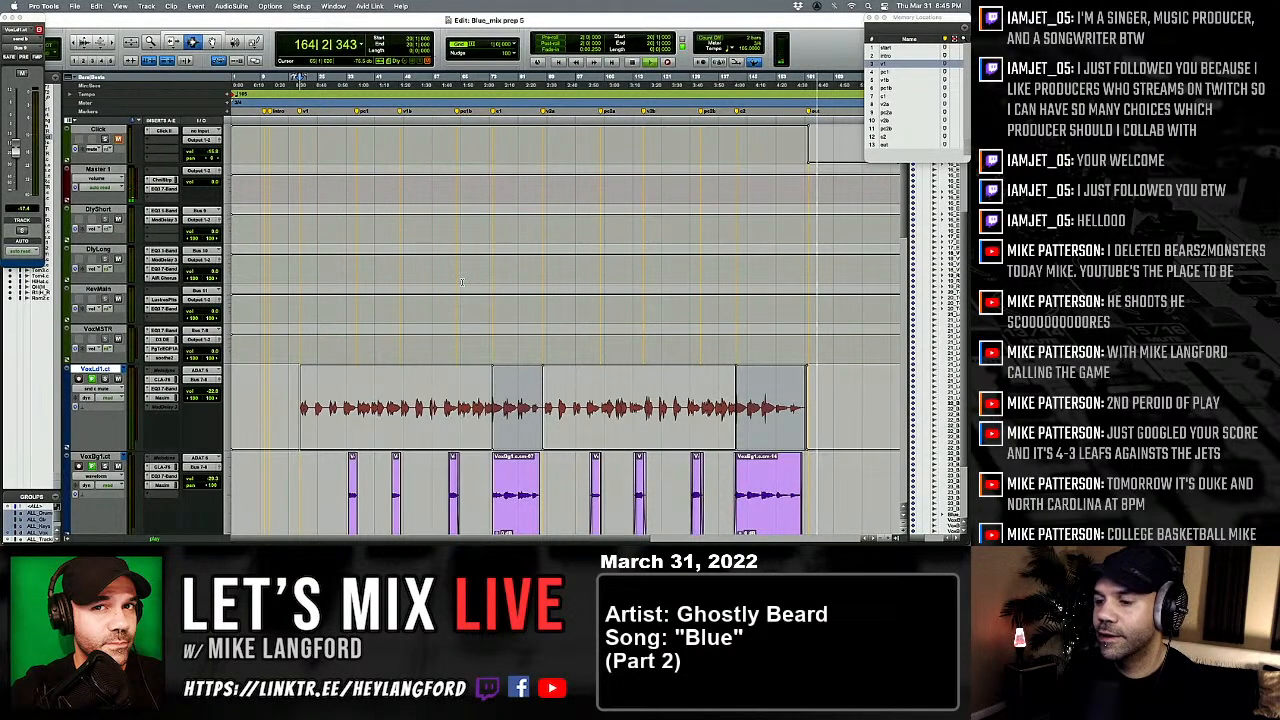
key("super+equal")
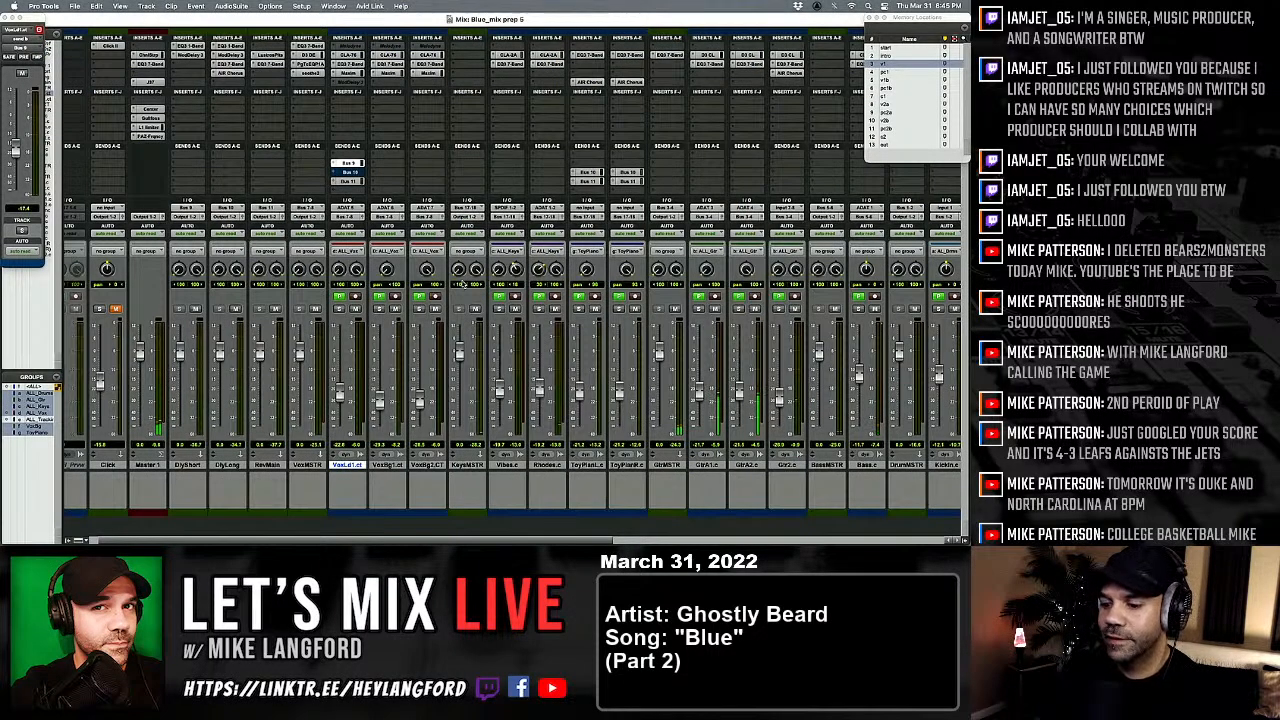
key("super+equal")
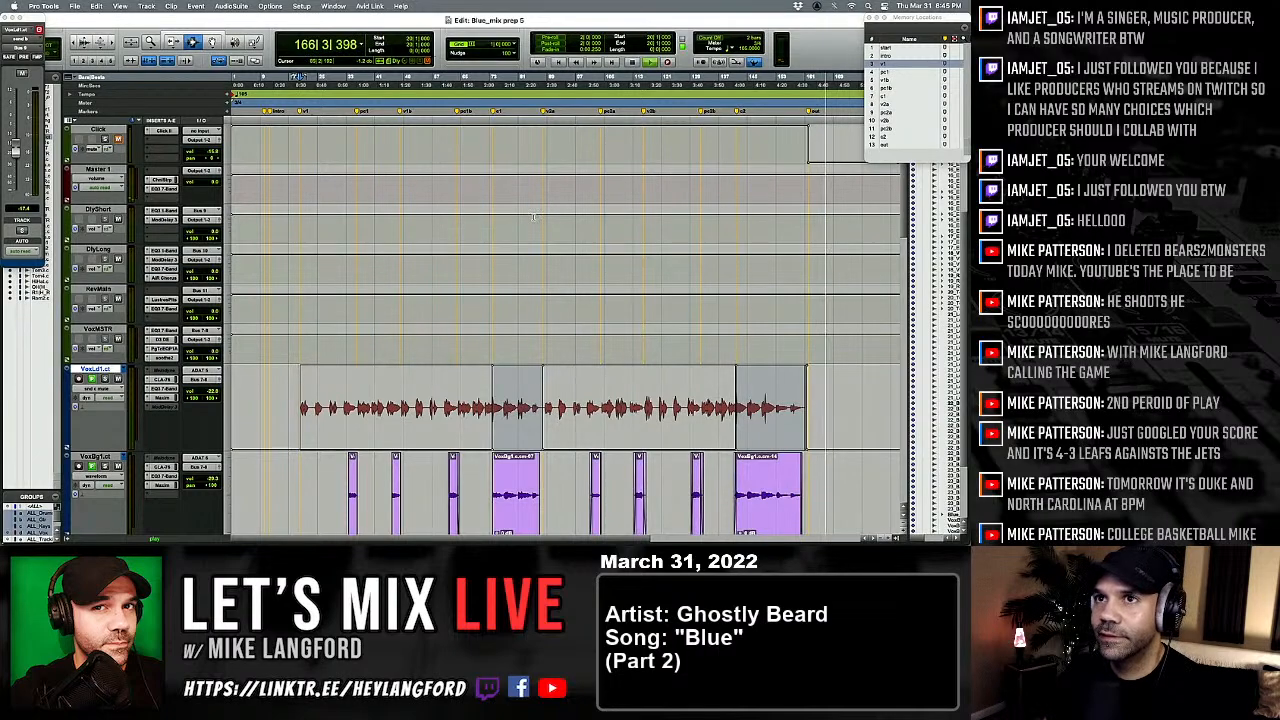
key("space")
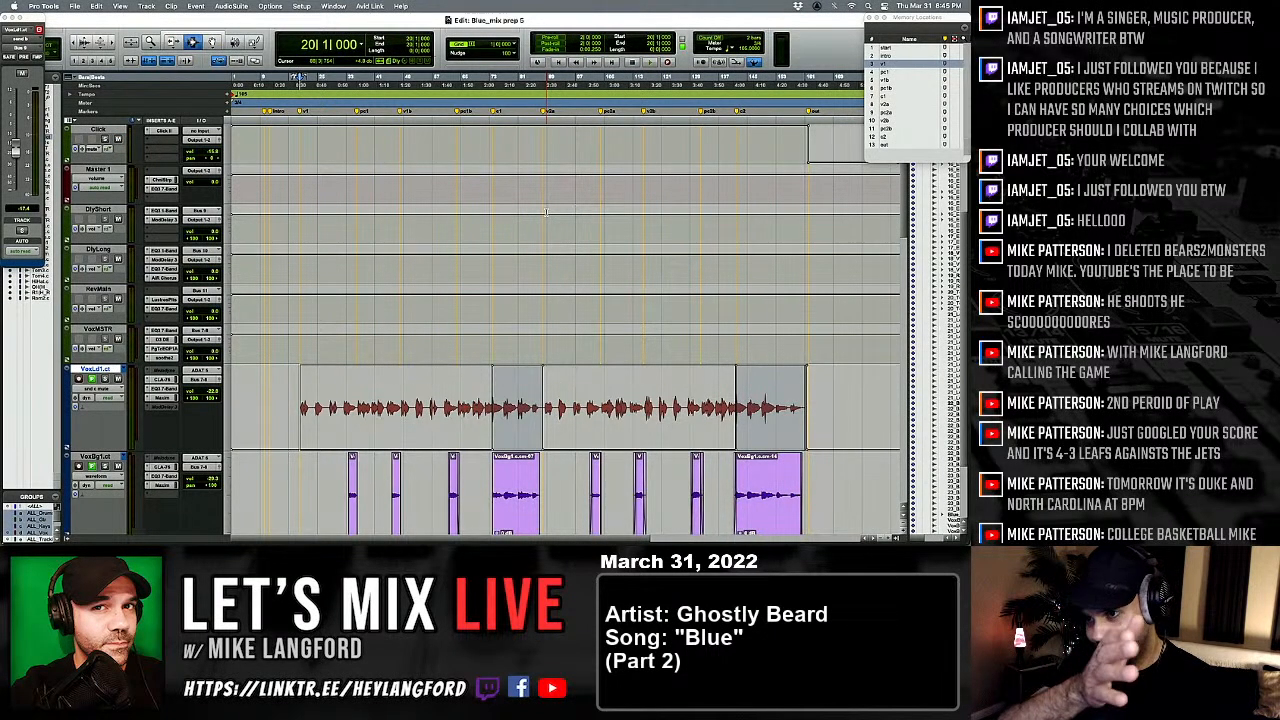
Step: Play the soloed lead and background vocals from the first chorus near bar 73, and stop playback
key("super+equal")
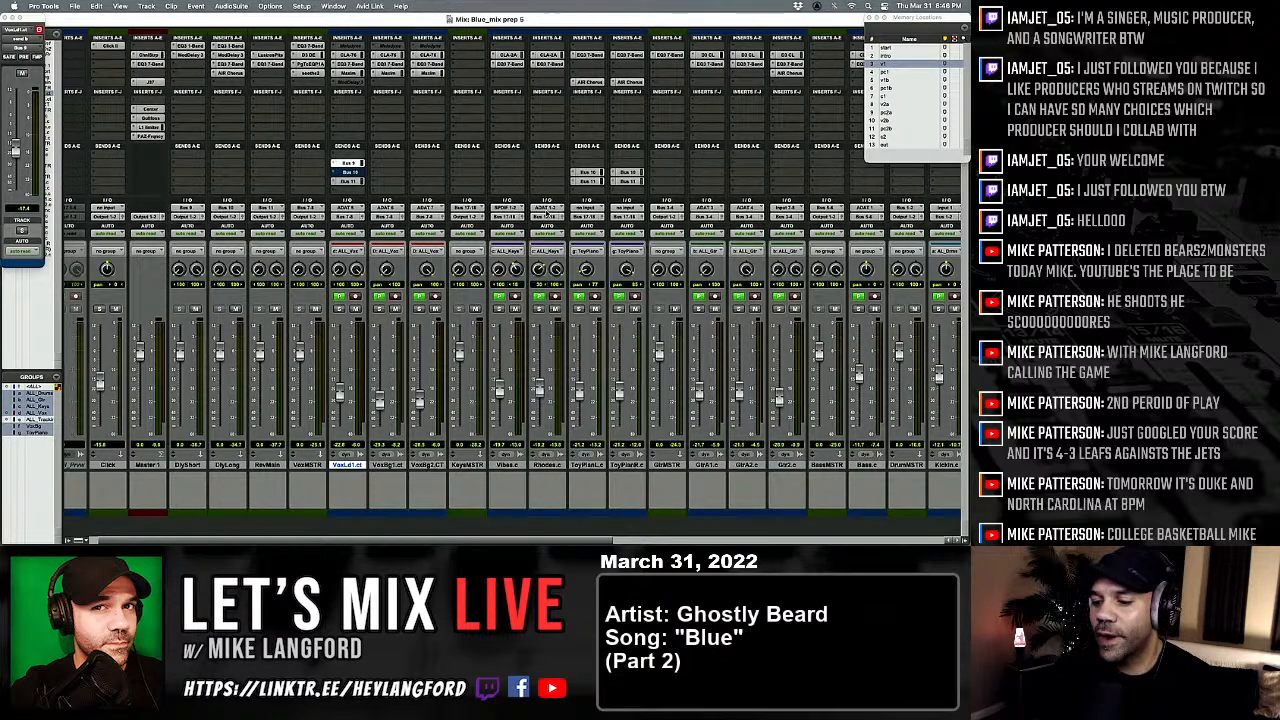
key("super+equal")
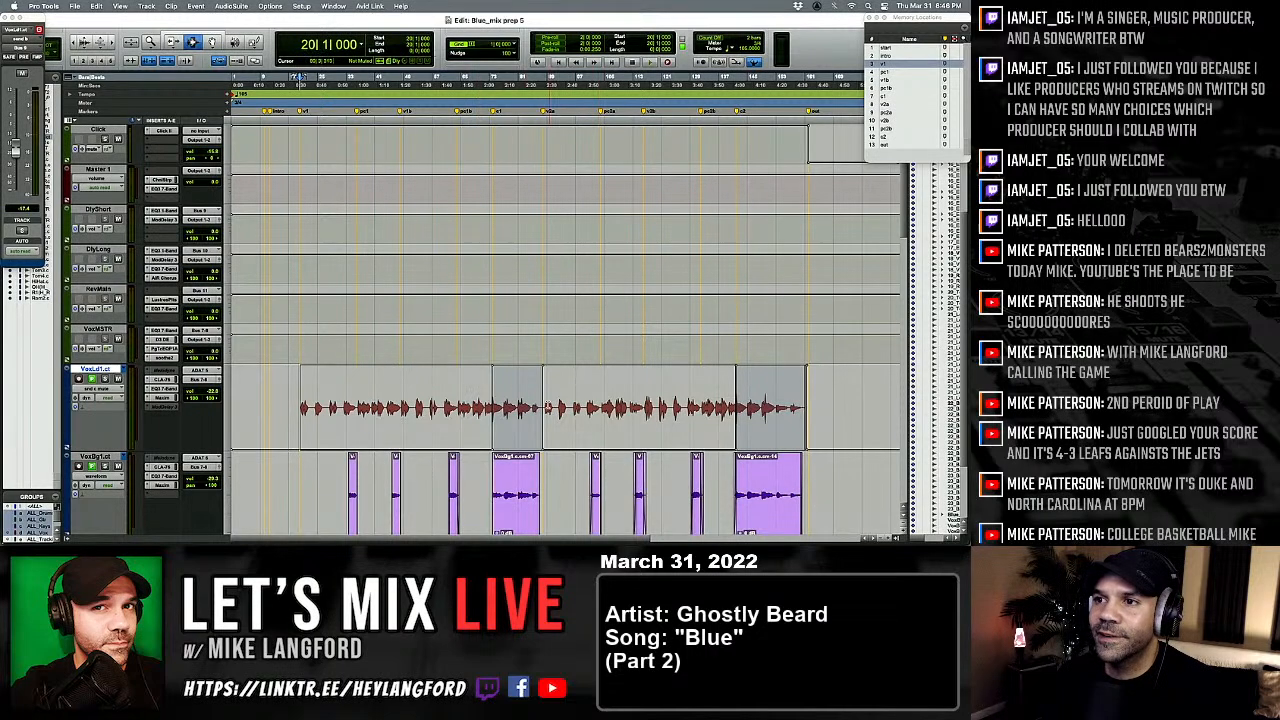
left_click(492, 394)
key("space")
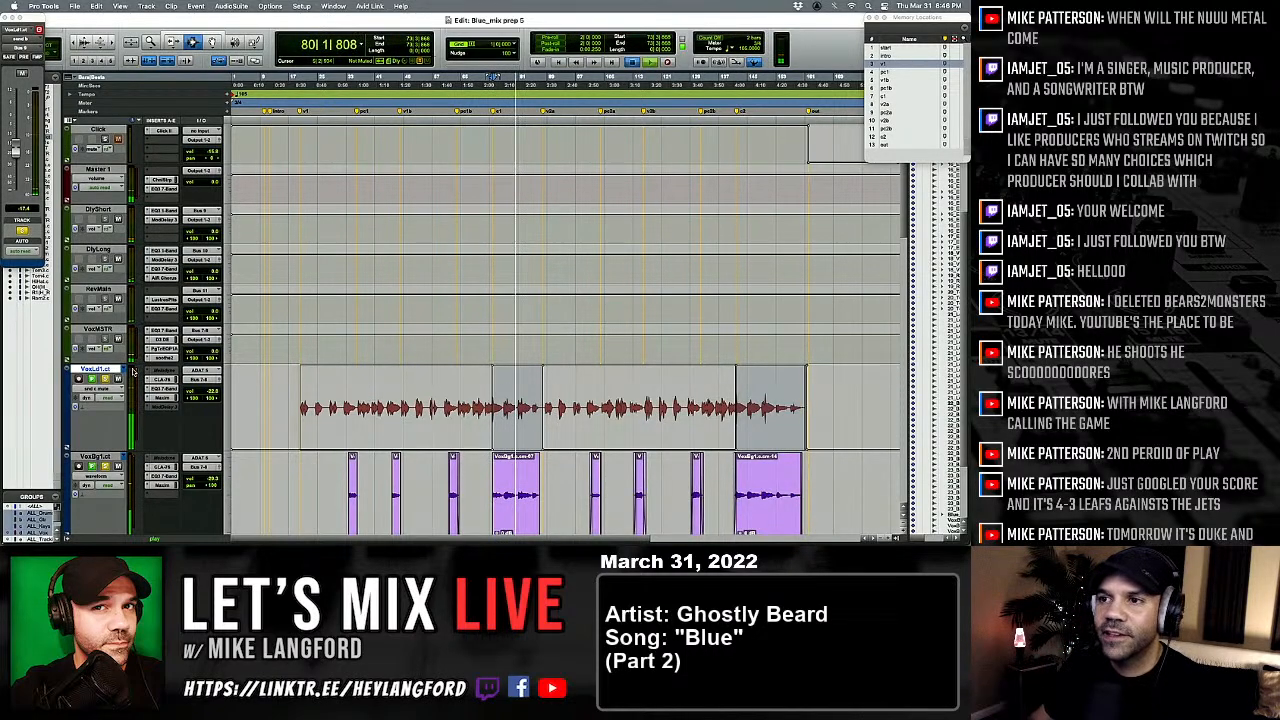
key("space")
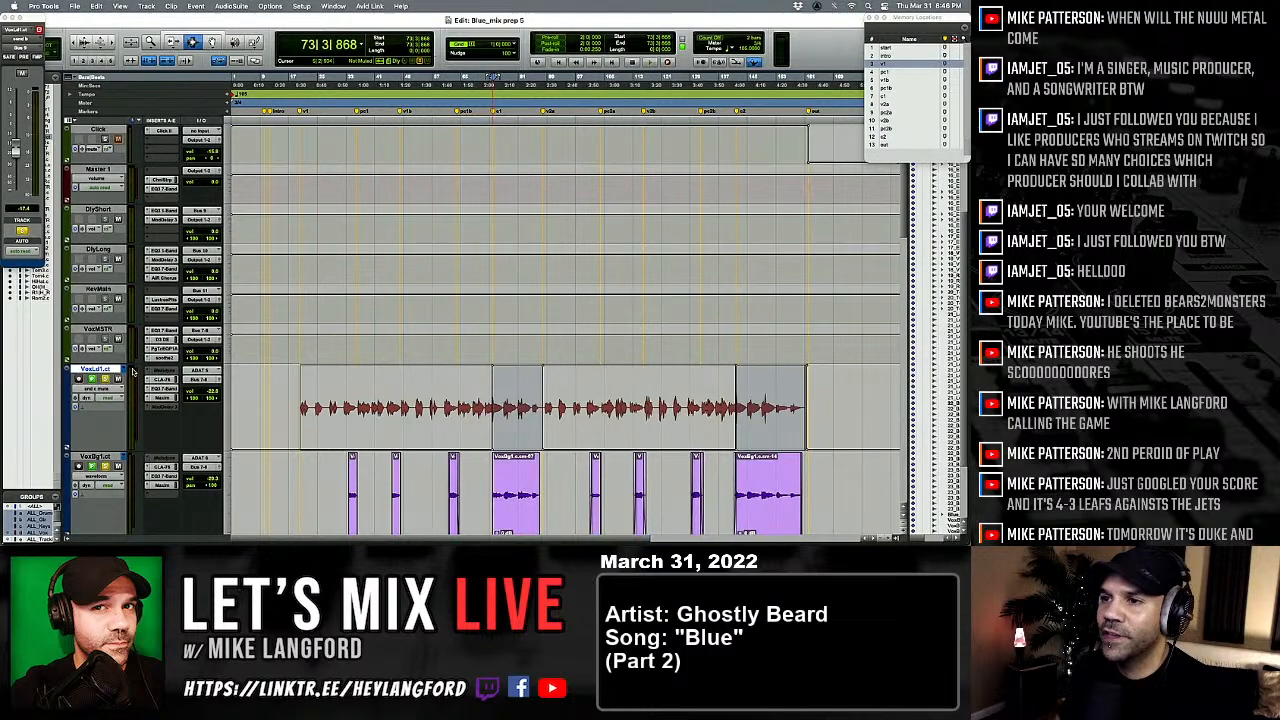
Step: Shrink all tracks to the smallest height and show the two toy piano tracks as clips instead of pan automation
scroll(133, 372, "down", 10)
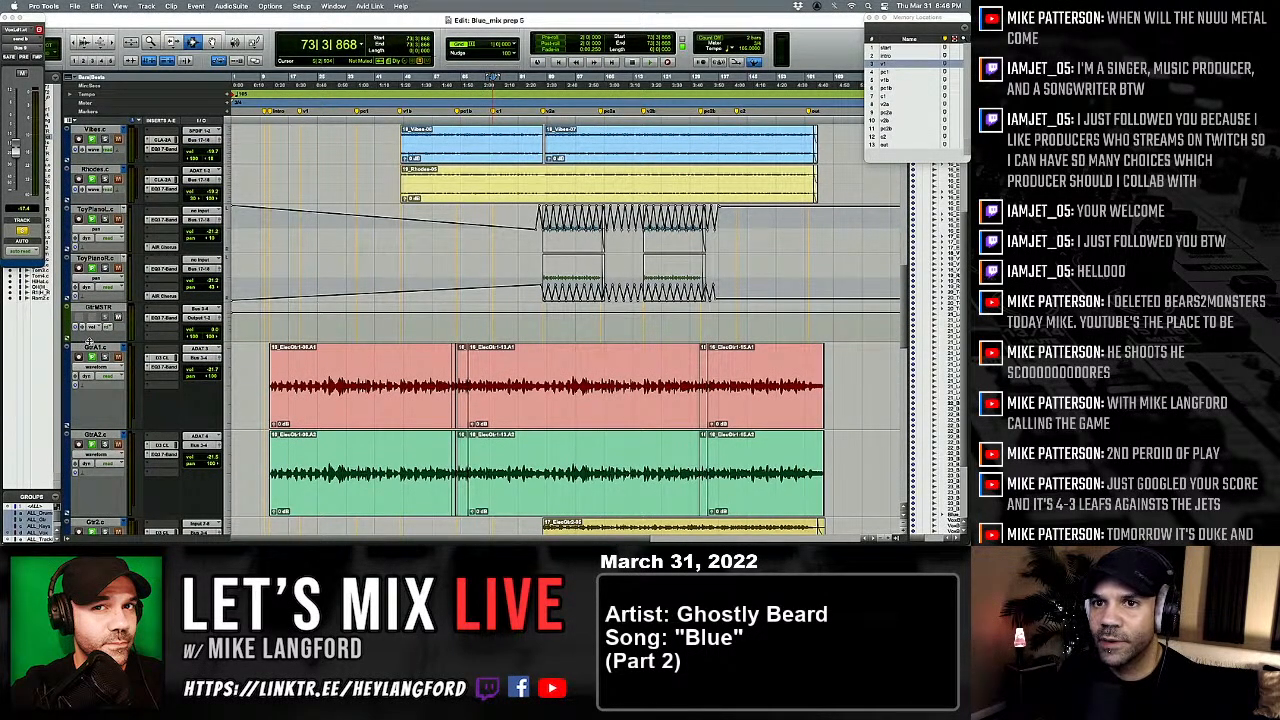
left_click_drag(89, 341, 90, 300)
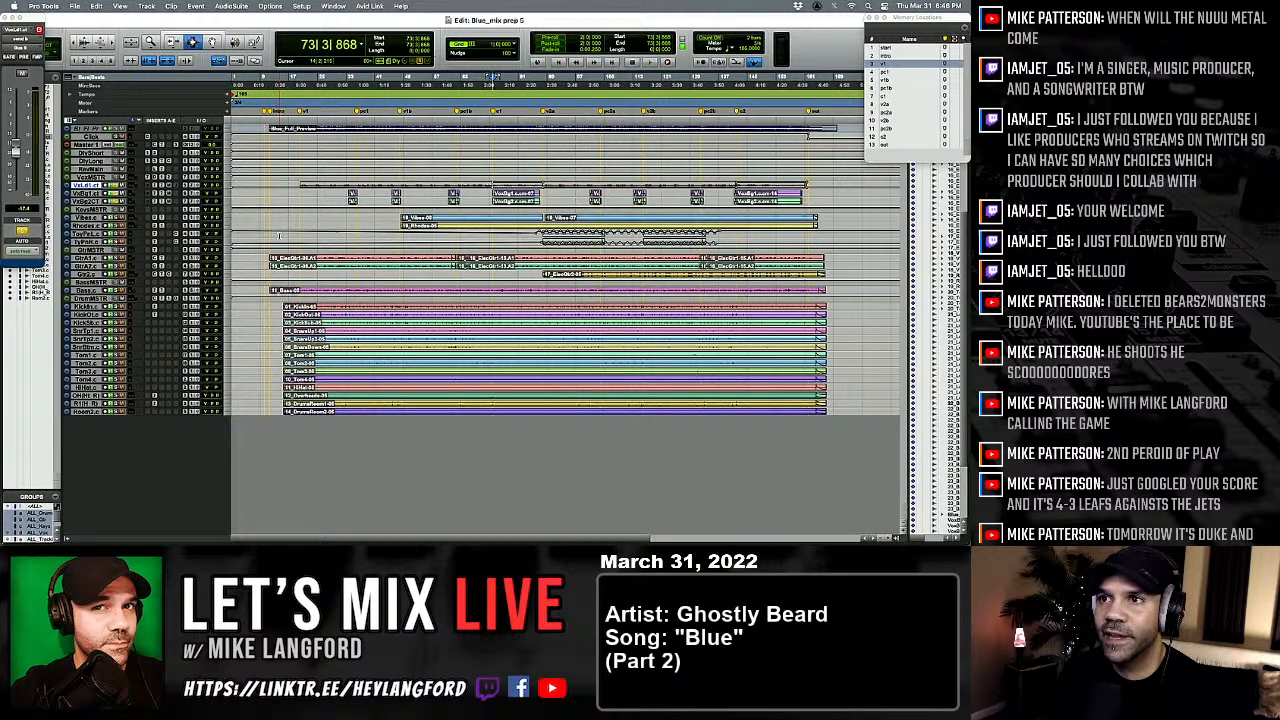
left_click(312, 240)
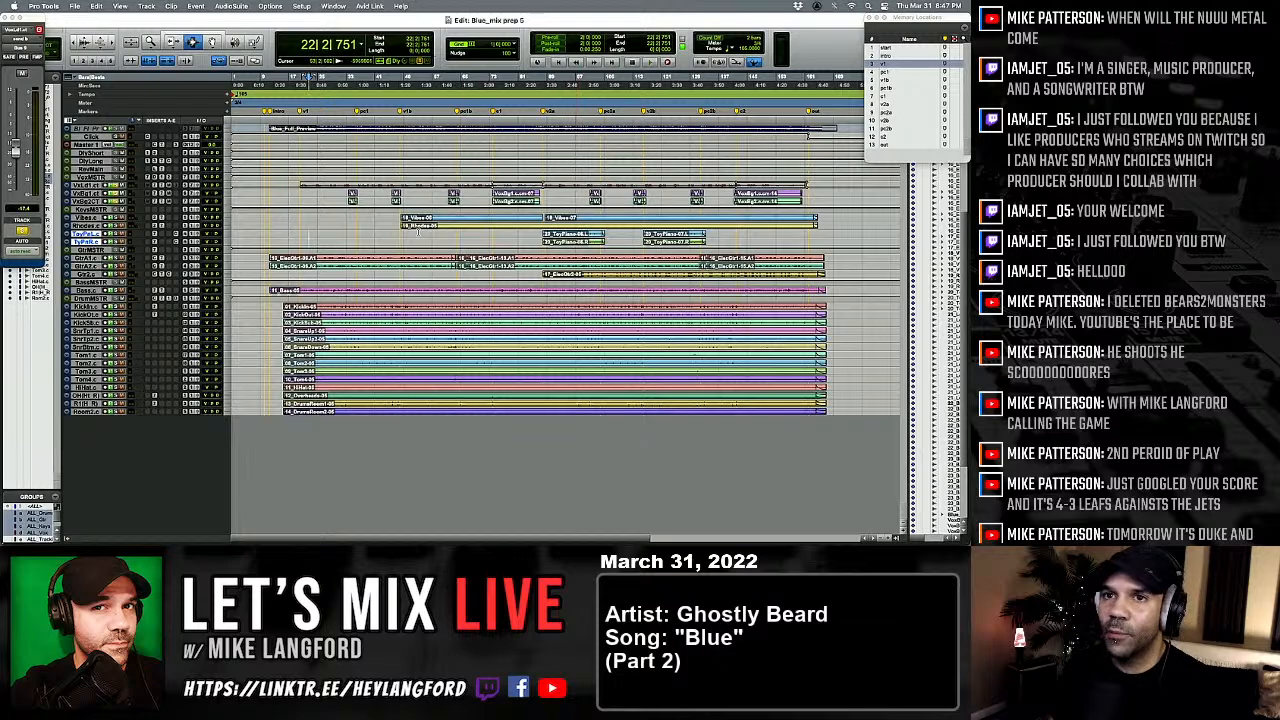
key("super+z")
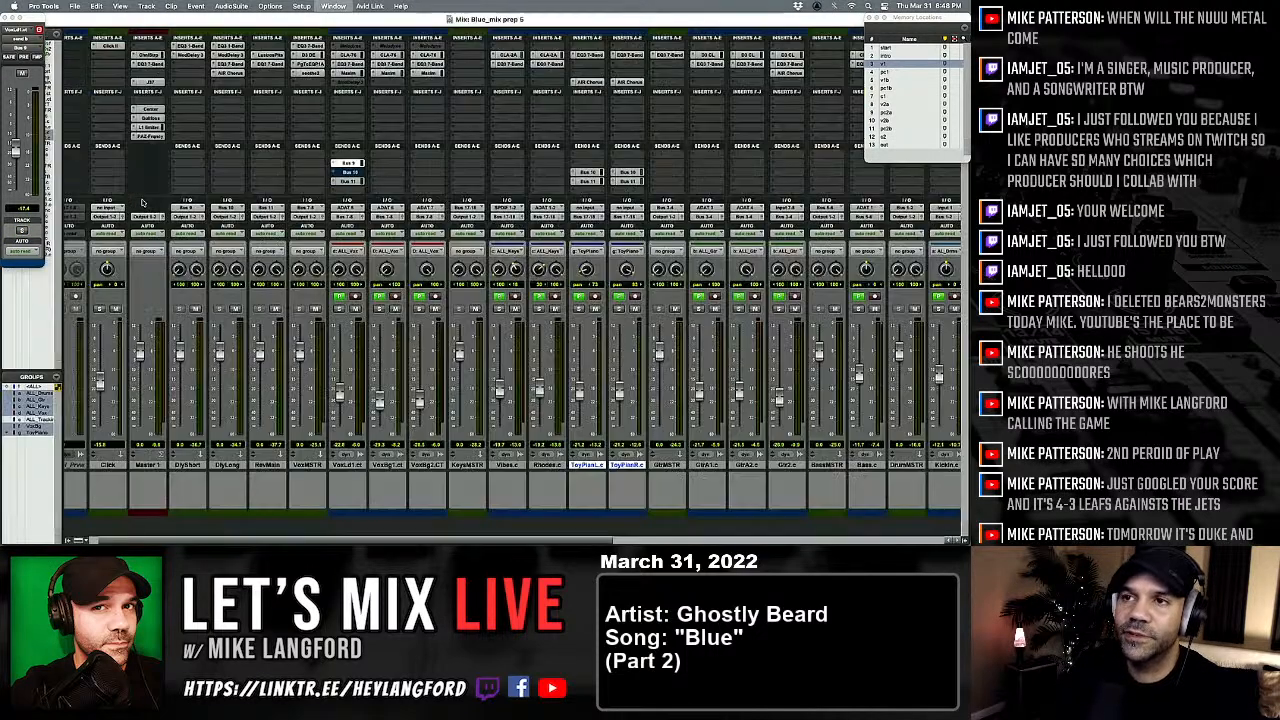
Step: Inspect the EQ3 7-Band settings on VoxLd1 and close the plug-in
key("super+equal")
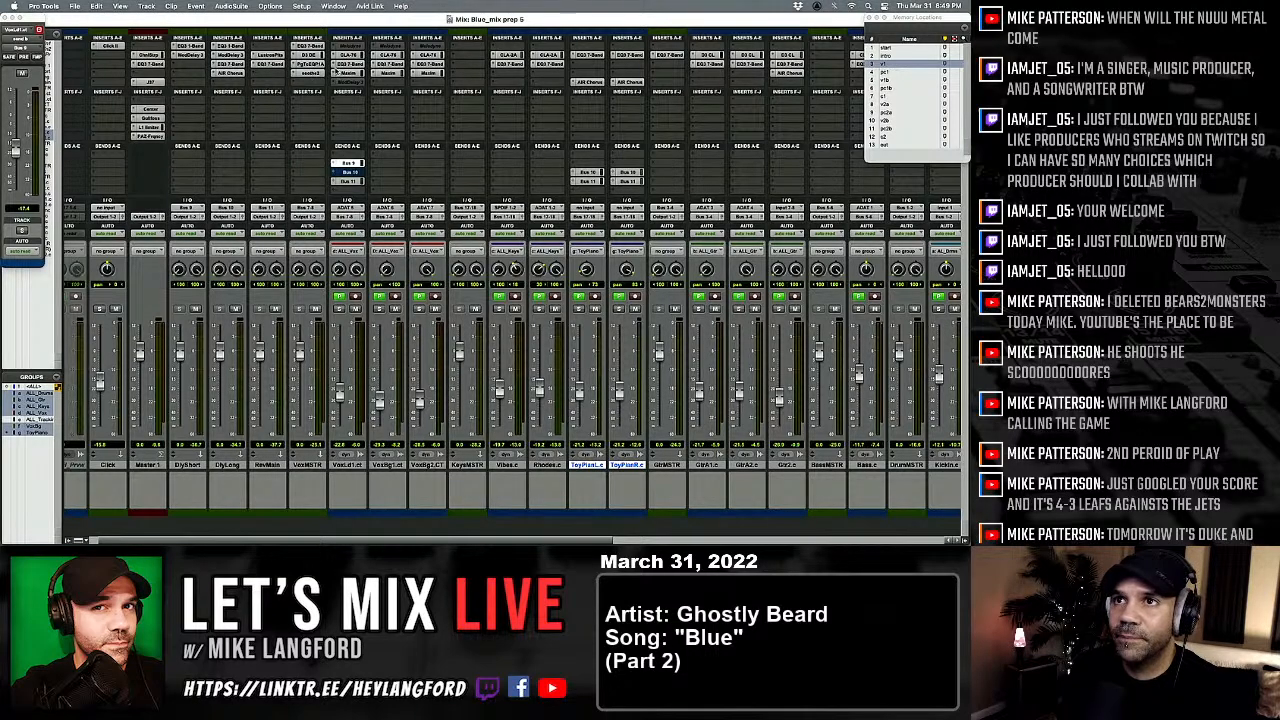
left_click(349, 64)
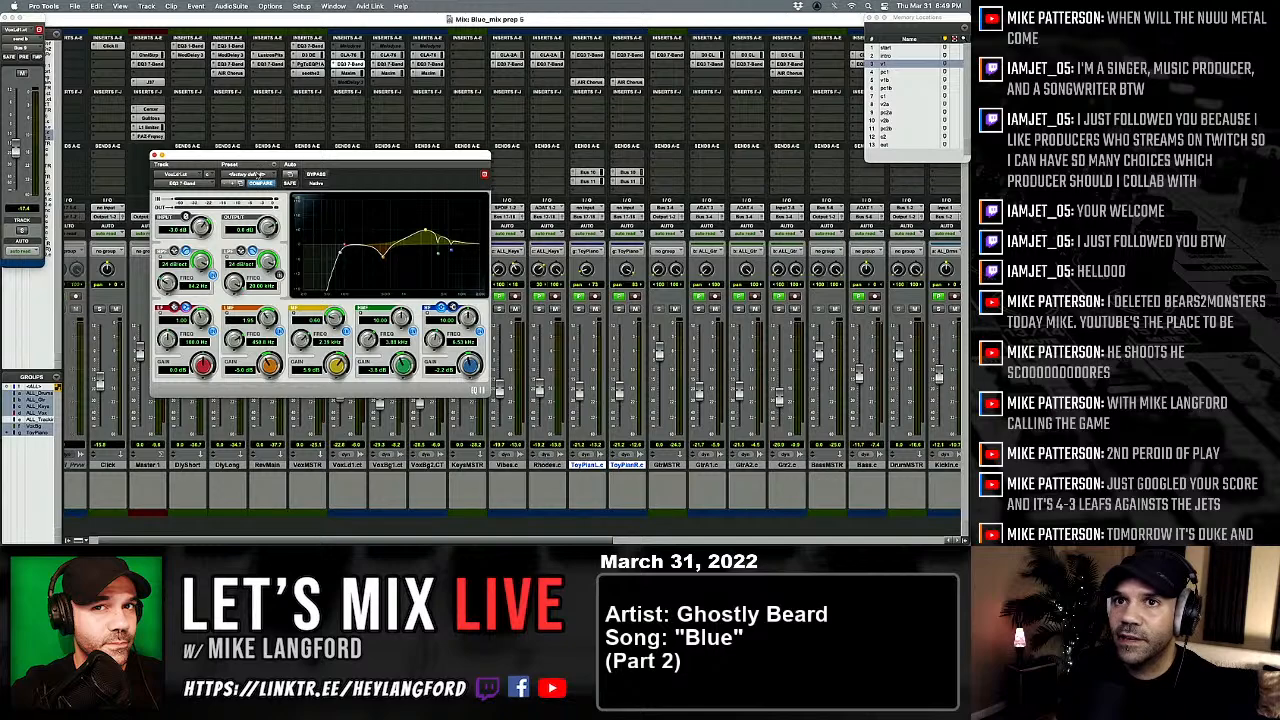
left_click(155, 156)
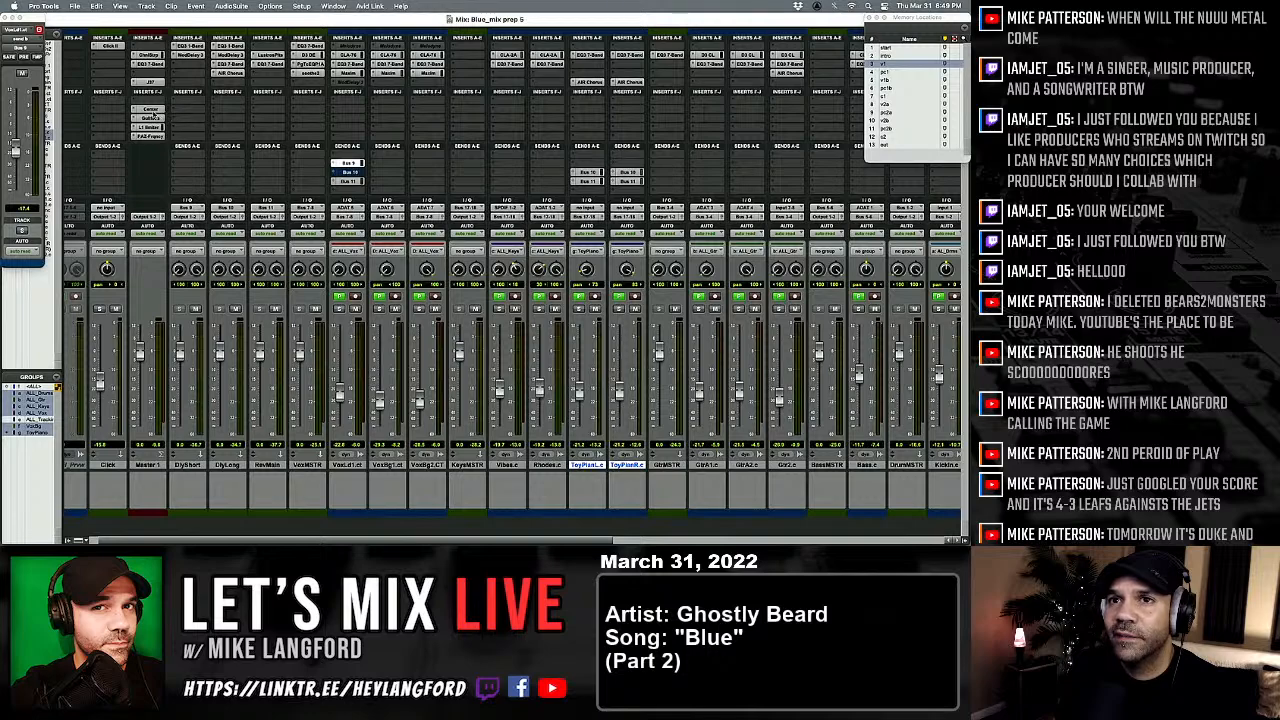
Step: Inspect the Center, Gullfoss and L1 limiter settings on Master 1, closing each plug-in
left_click(150, 110)
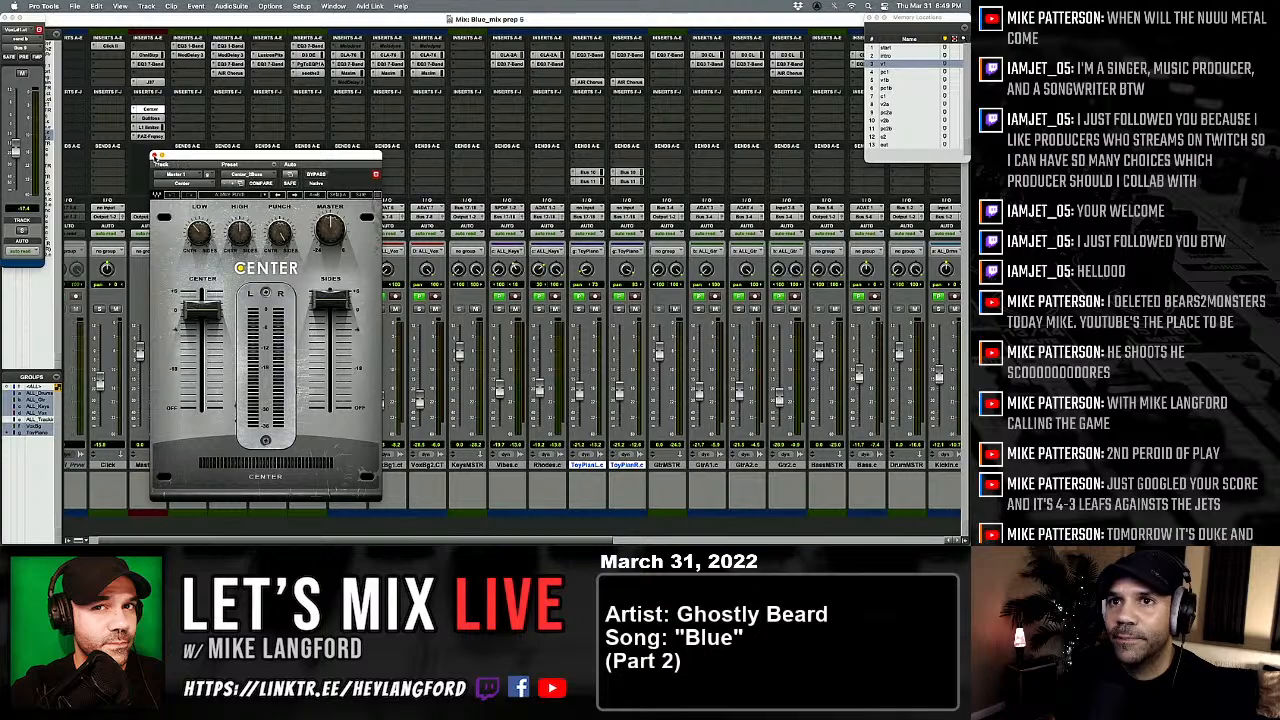
left_click(153, 156)
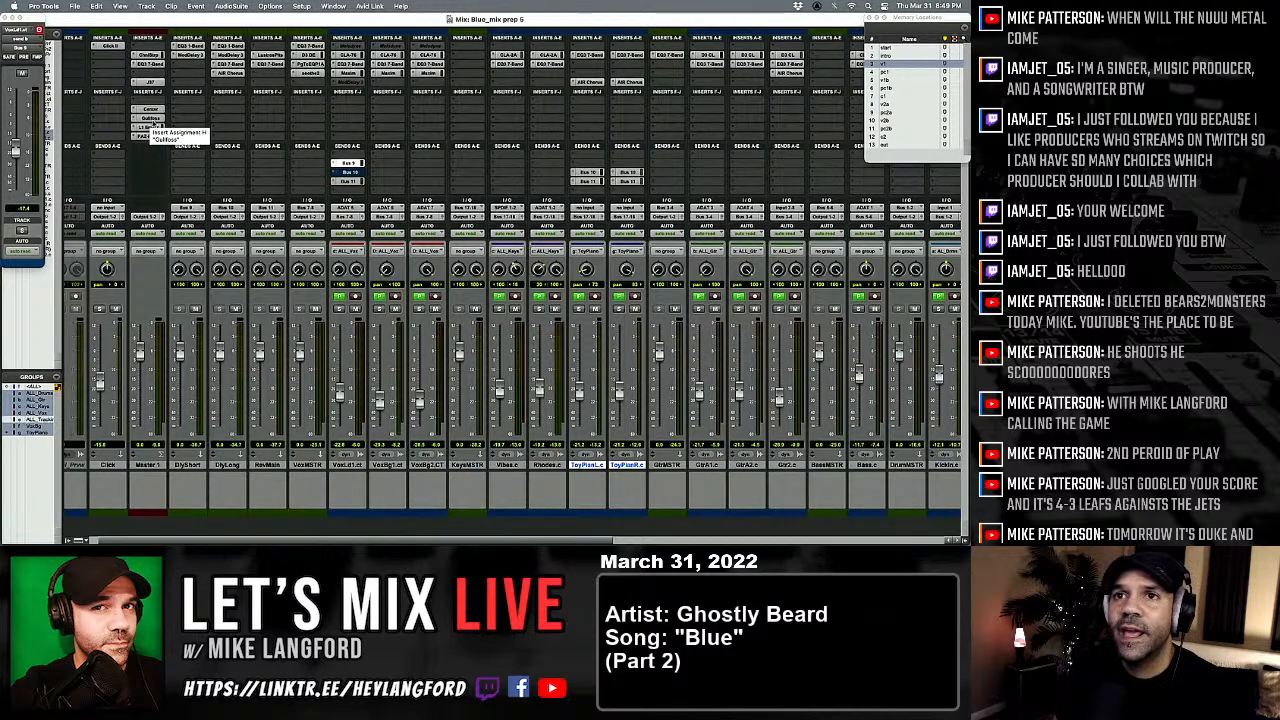
left_click(148, 120)
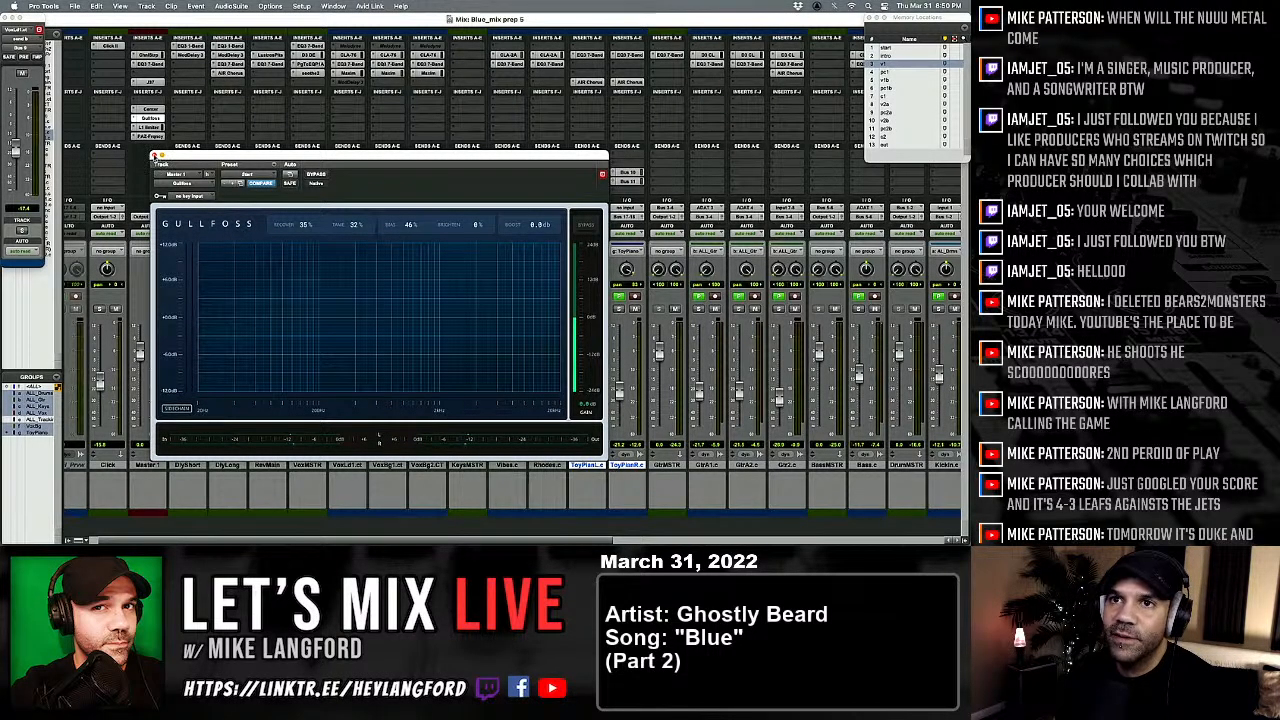
left_click(153, 155)
left_click(150, 127)
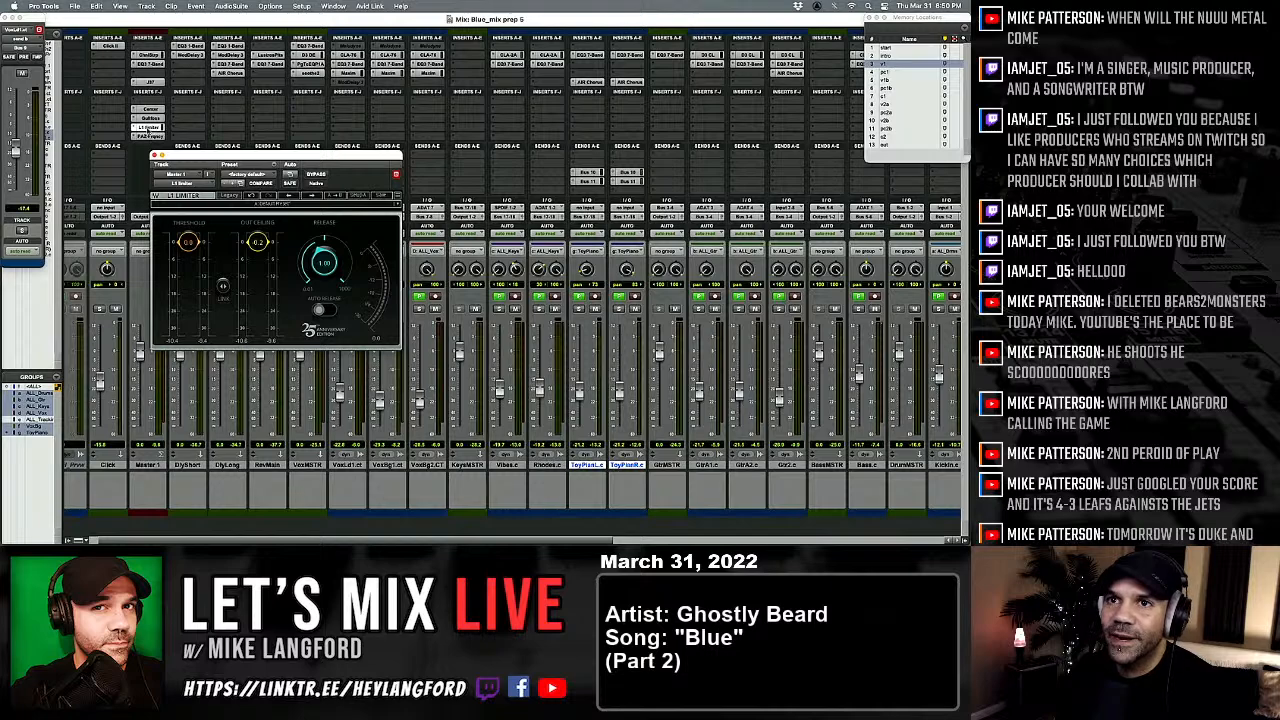
left_click(153, 156)
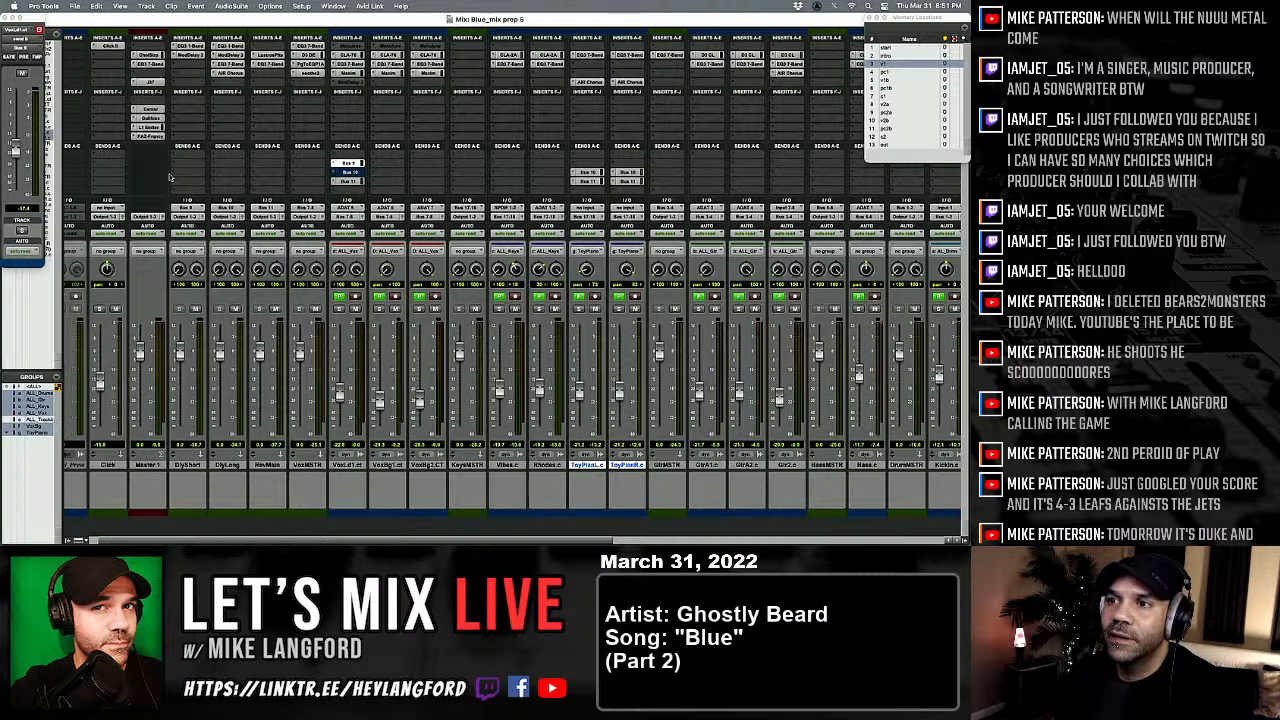
Step: Save a copy of the session in the Blue_MixMSTR folder as Blue_REF31MAR22_01
key("super+equal")
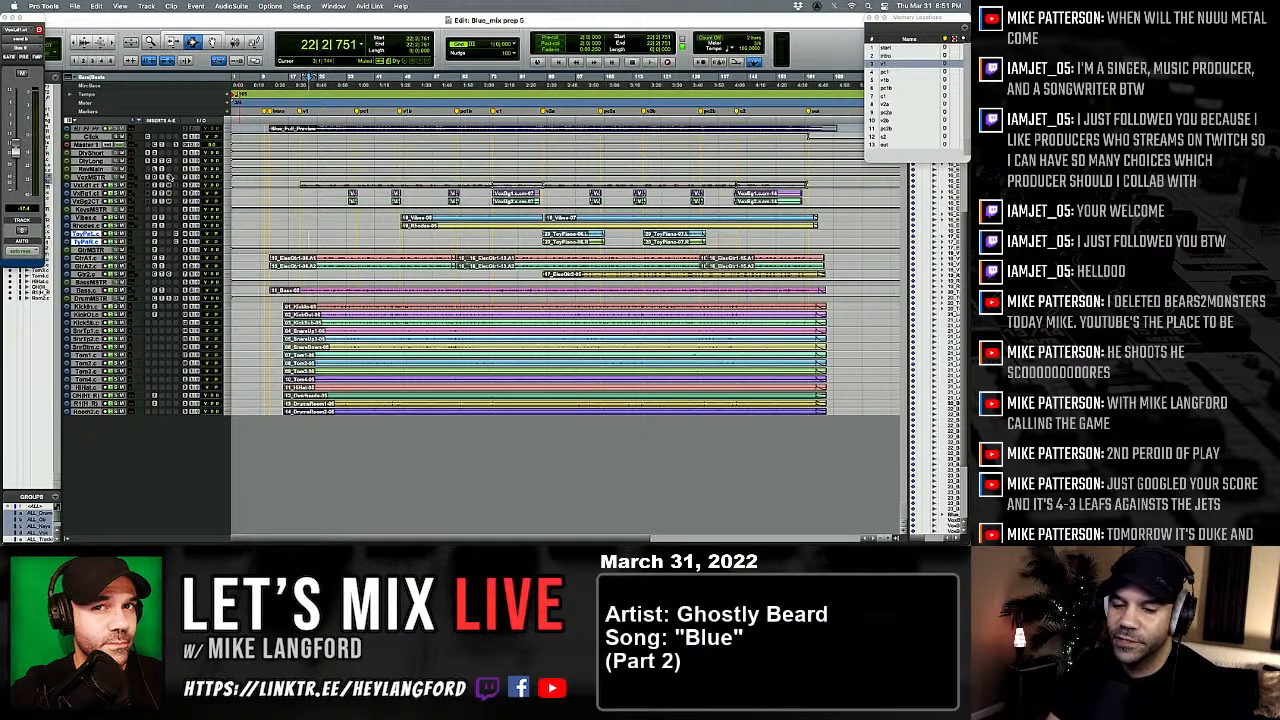
key("super+shift+s")
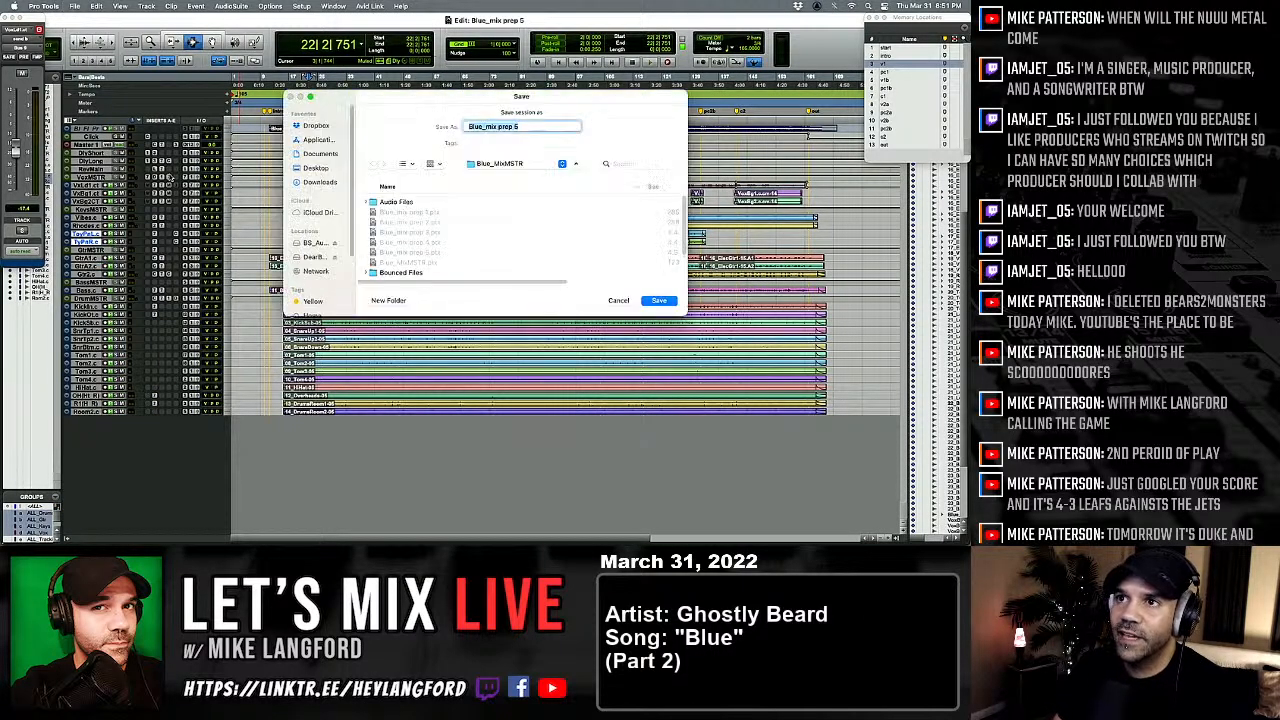
key("Right")
key("shift+Left")
key("shift+Left")
key("shift+Left")
key("shift+Left")
key("shift+Left")
key("shift+Left")
key("shift+Left")
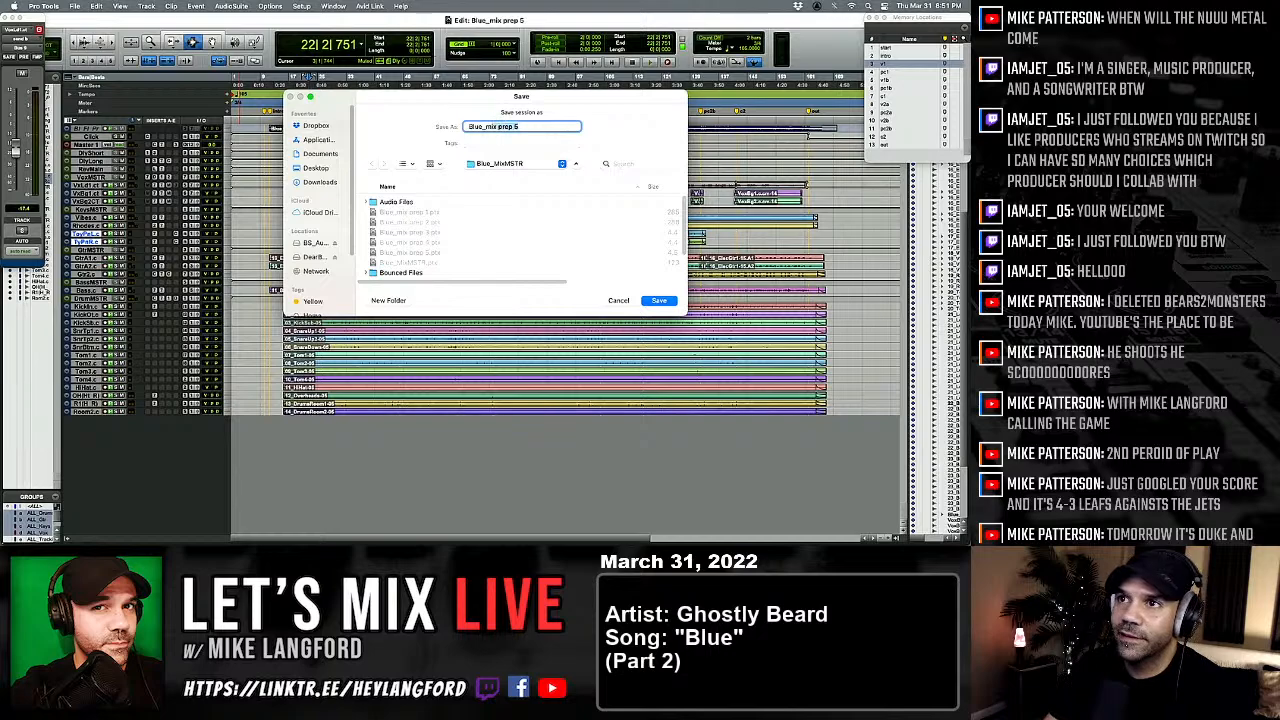
type("REF31MAR22_01")
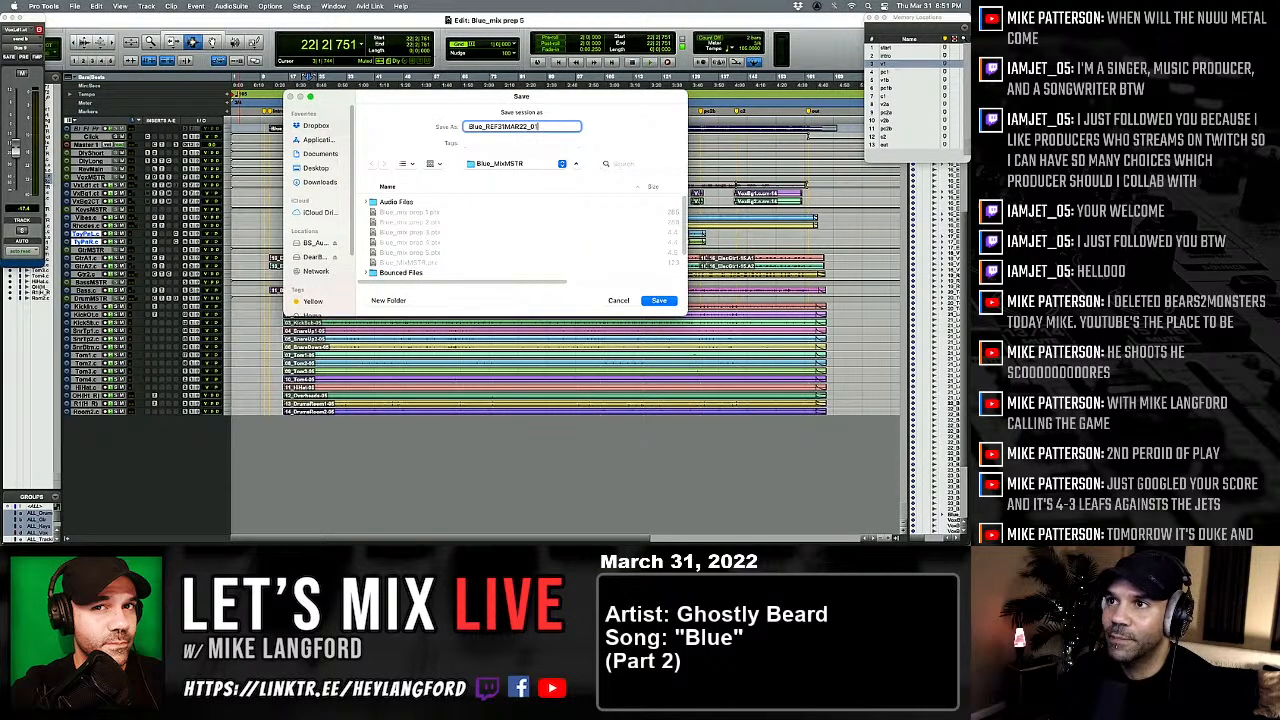
key("super+a")
key("Return")
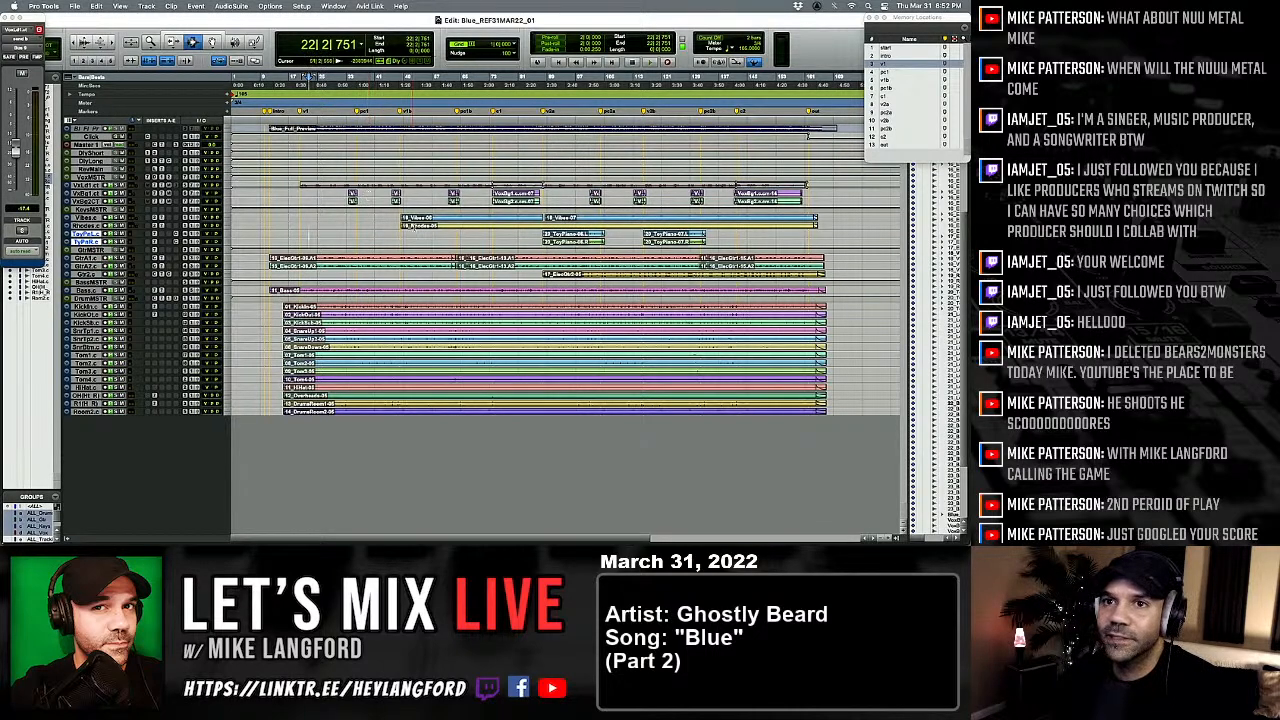
Step: Select the unused clips and remove them from the session without deleting their audio files
key("super+shift+u")
key("super+shift+b")
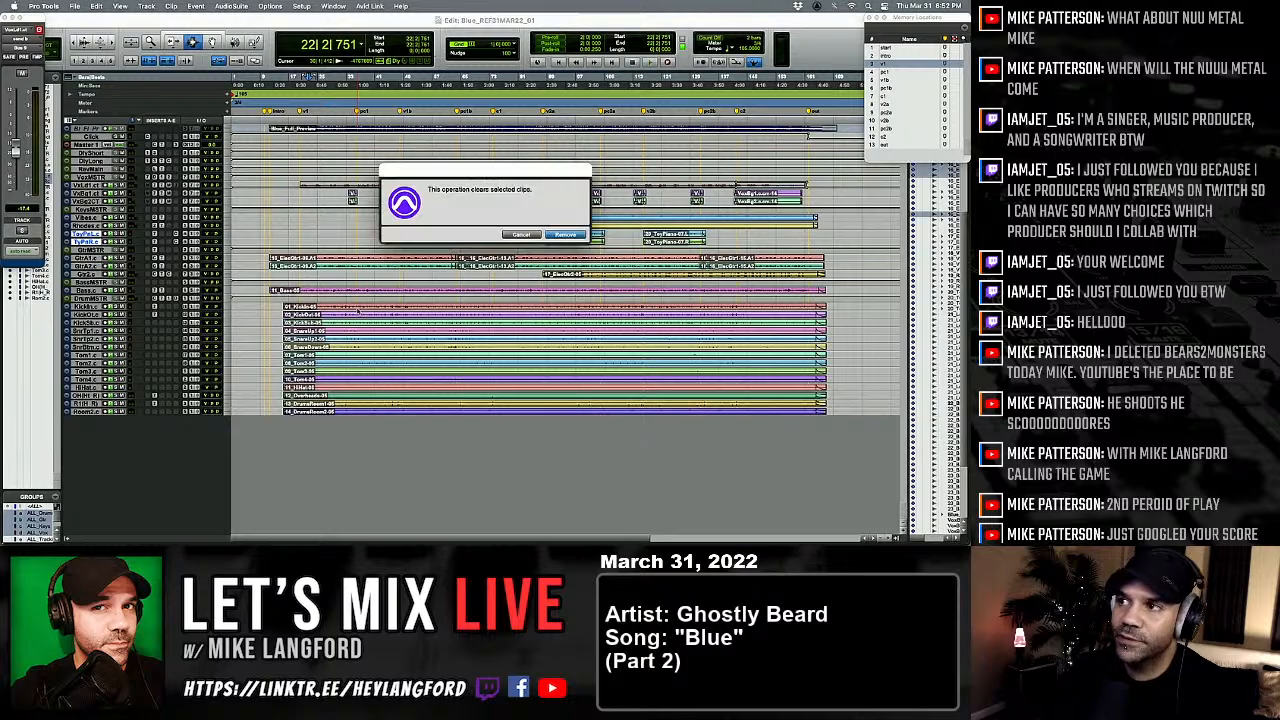
key("Return")
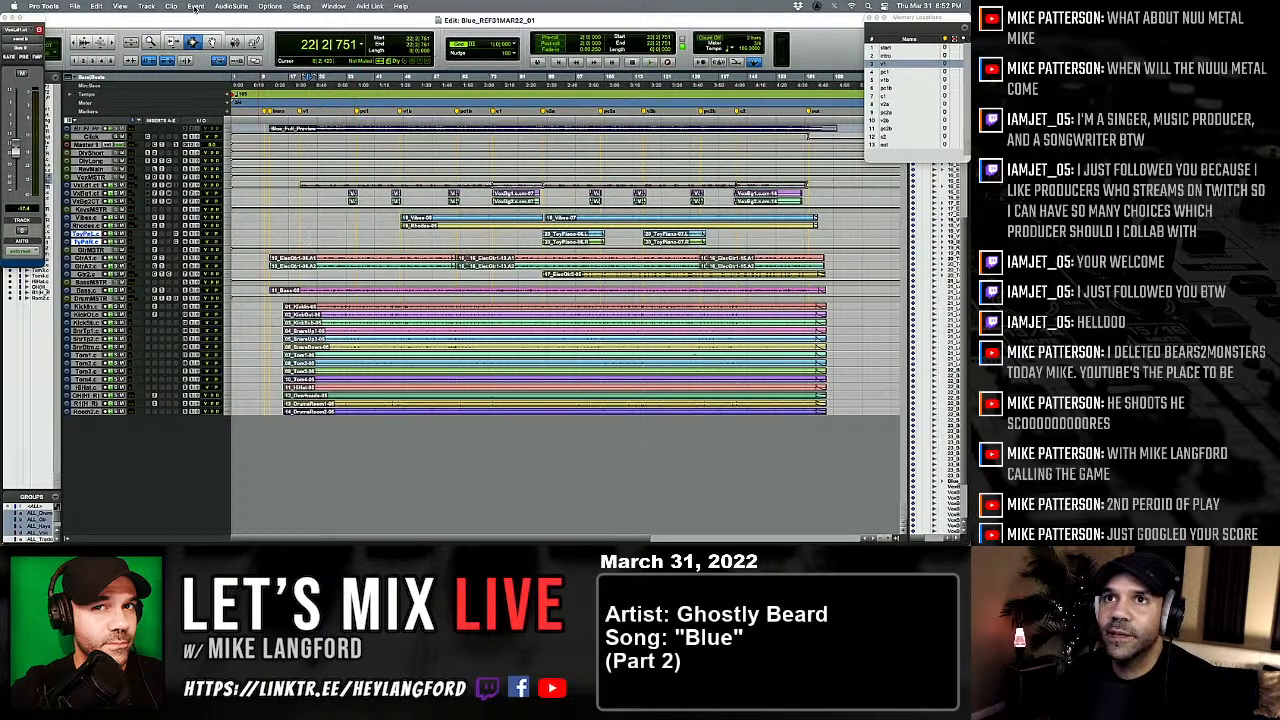
Step: Save a copy of the session including its audio files to the _TEMP BACKUP folder as BUBlue_REF31MAR22_01
left_click(75, 6)
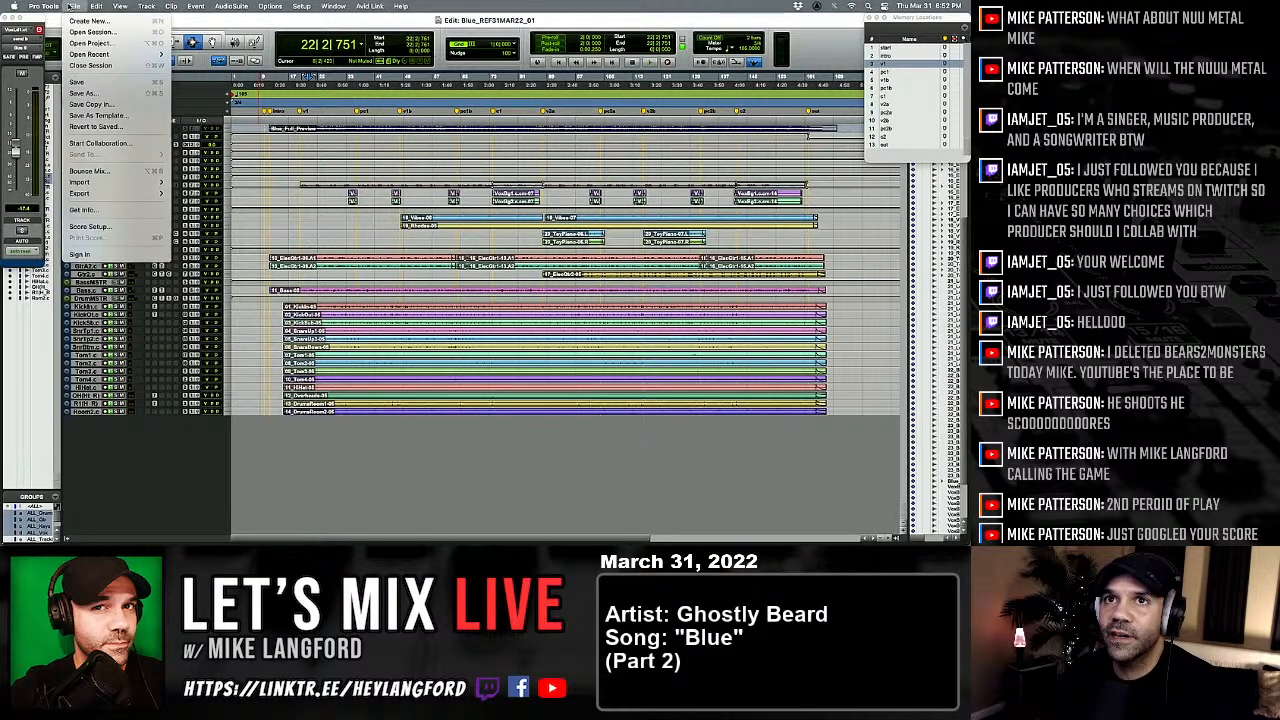
left_click(92, 104)
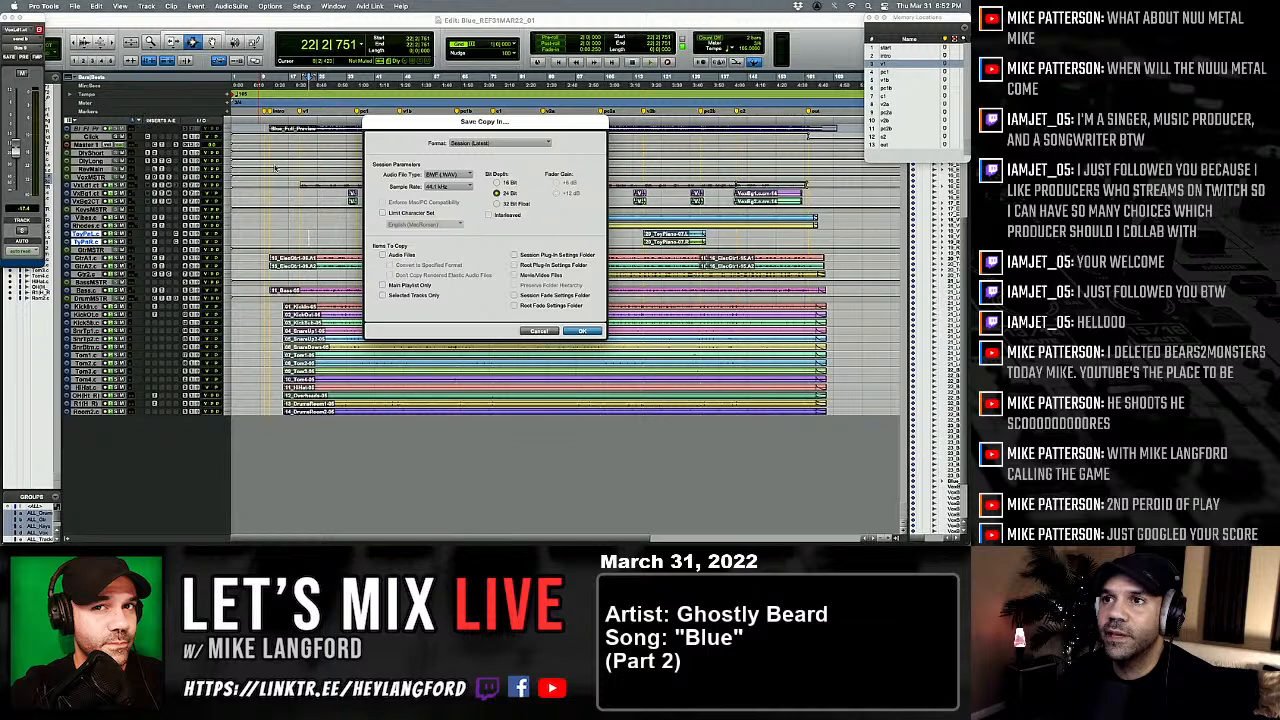
left_click(382, 255)
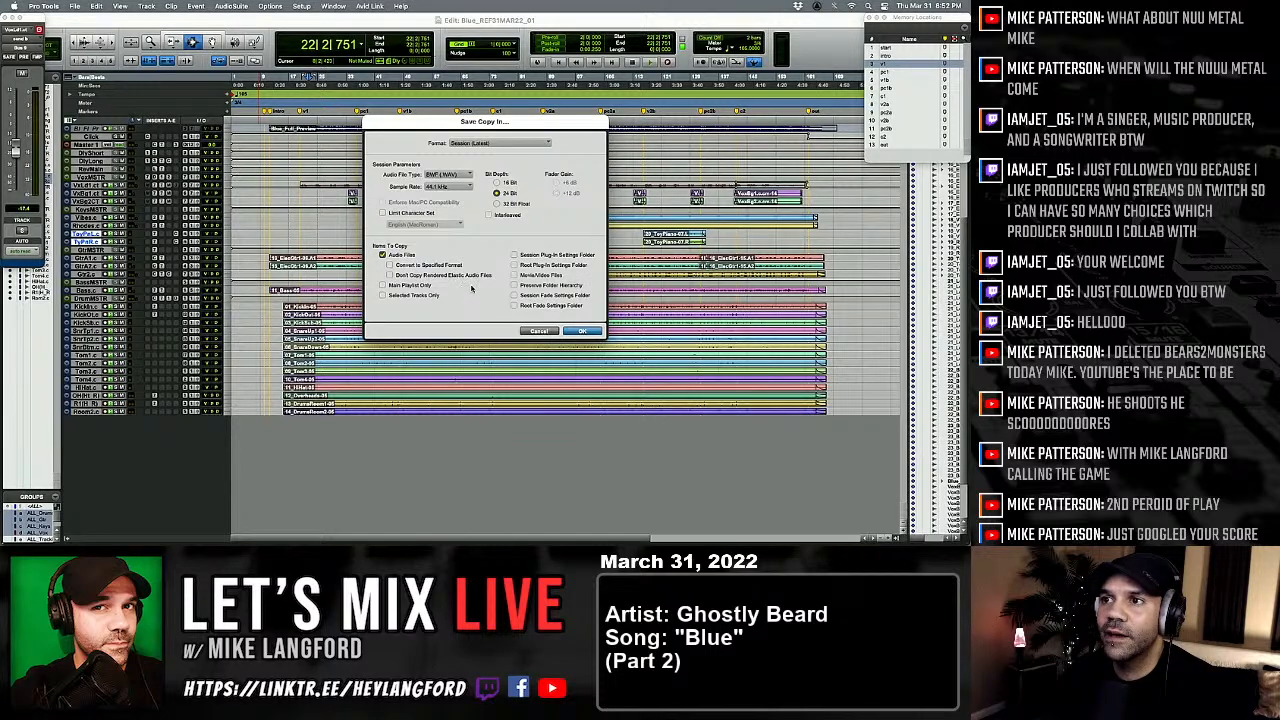
left_click(582, 331)
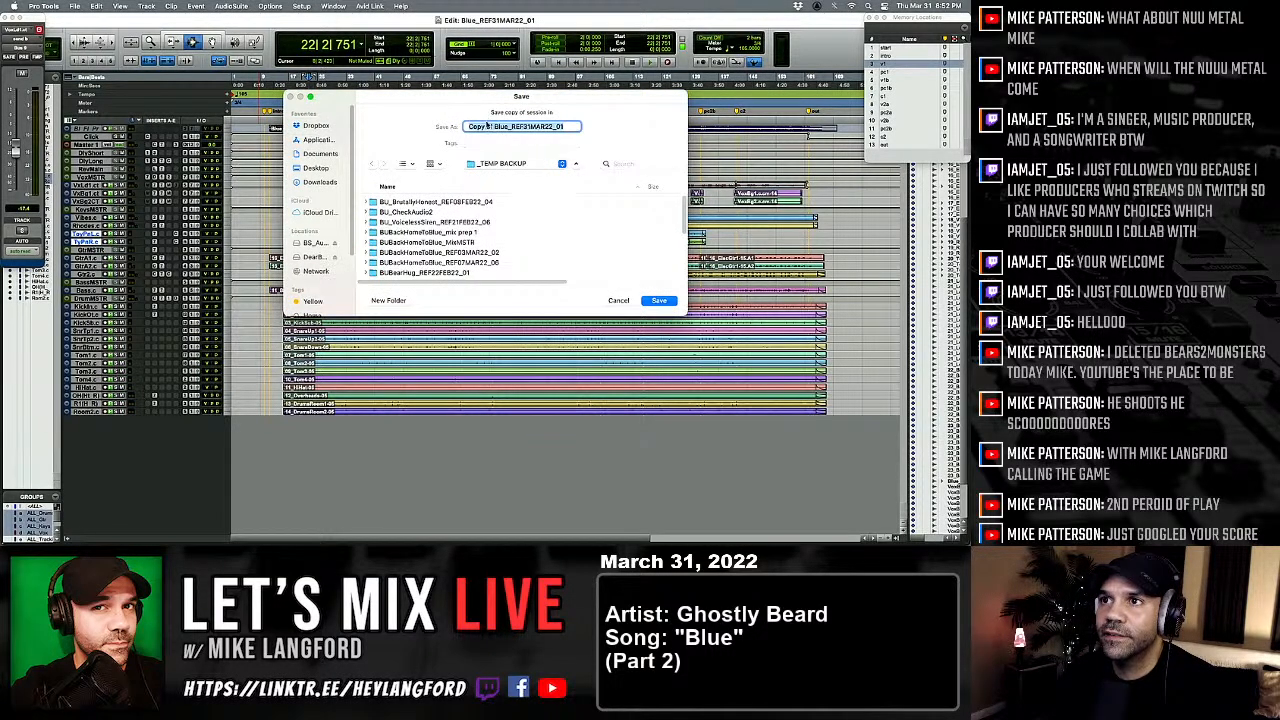
left_click(487, 127)
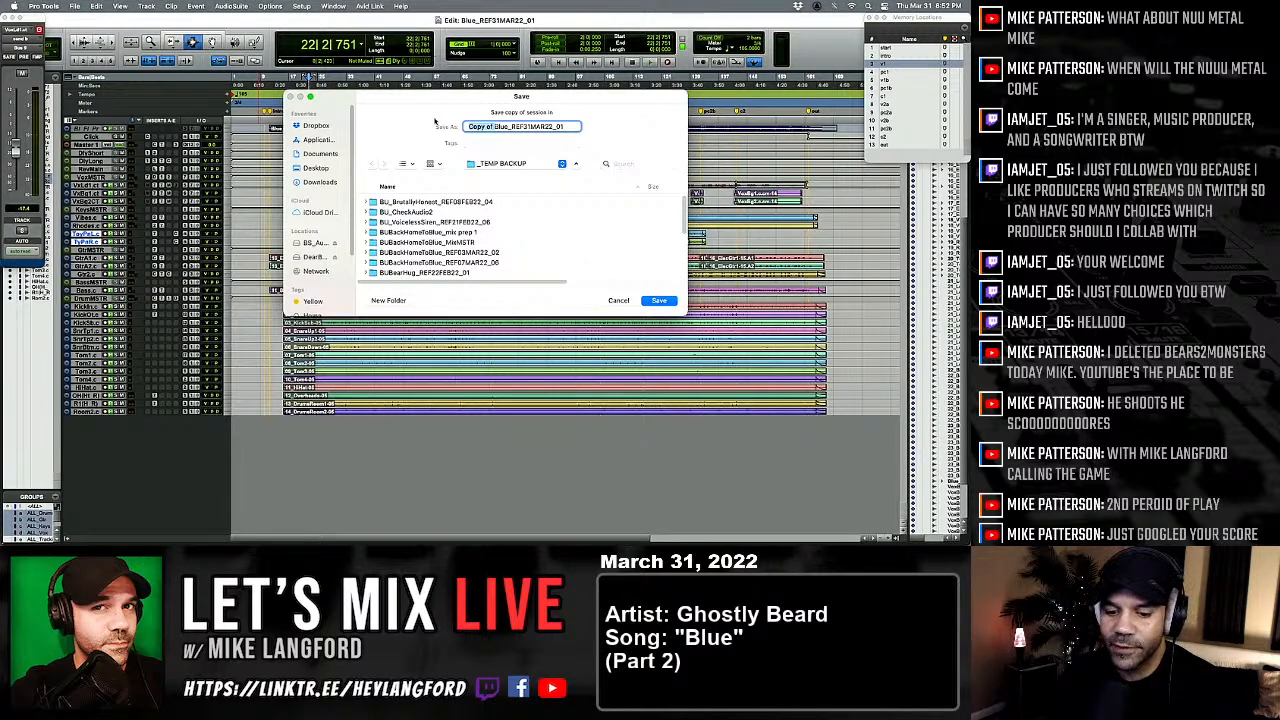
type("BU")
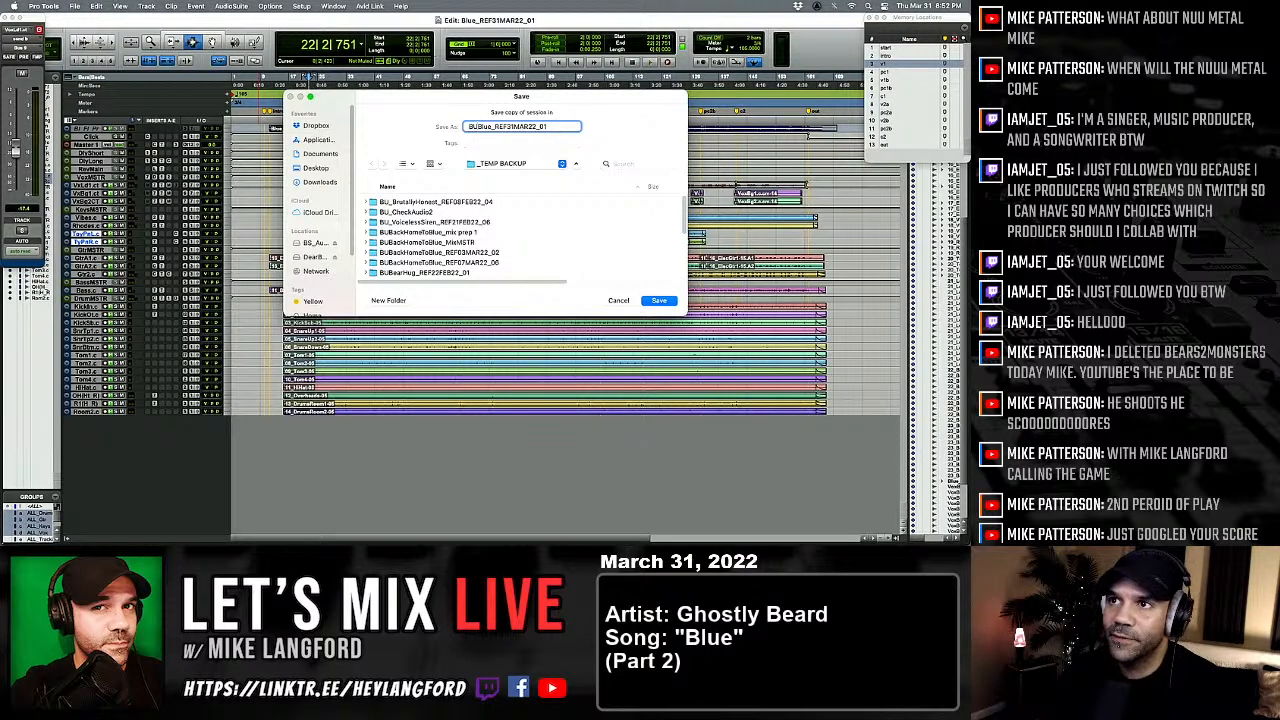
key("Return")
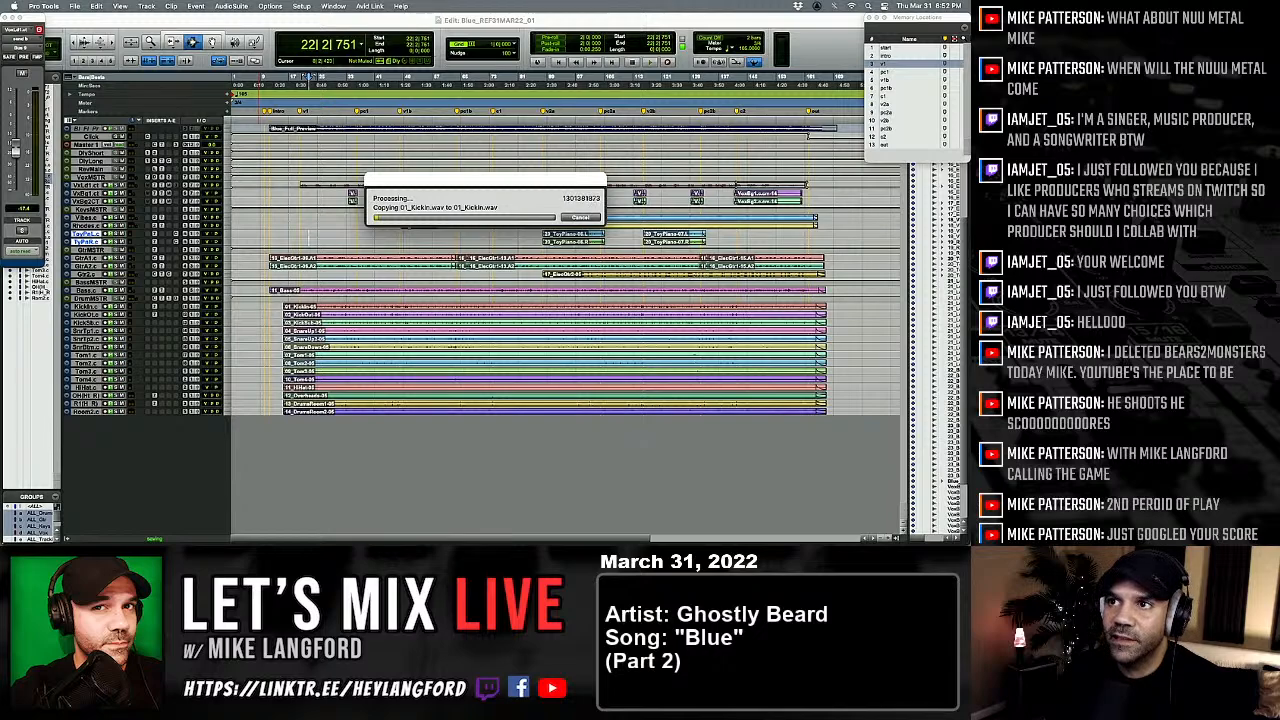